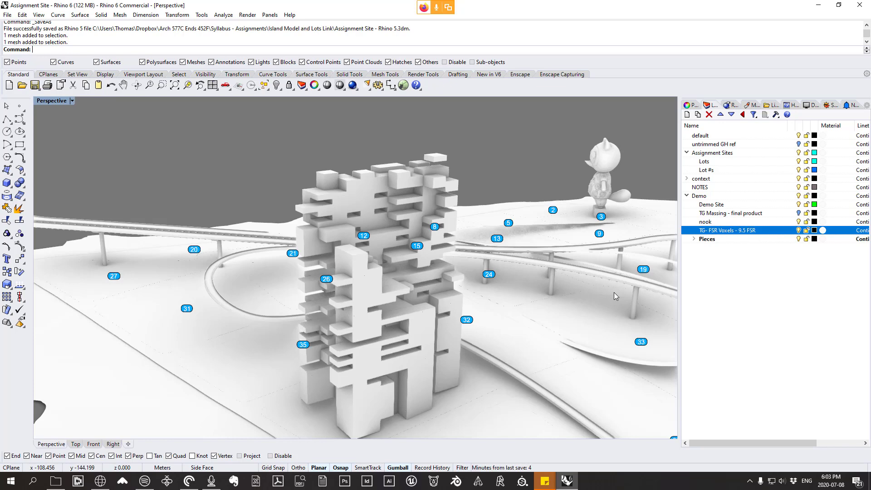
Step: Examine the stepped voxel tower and its surrounding lots from several angles
{"action": "right_click_drag", "start_coordinate": [558, 307], "coordinate": [467, 173]}
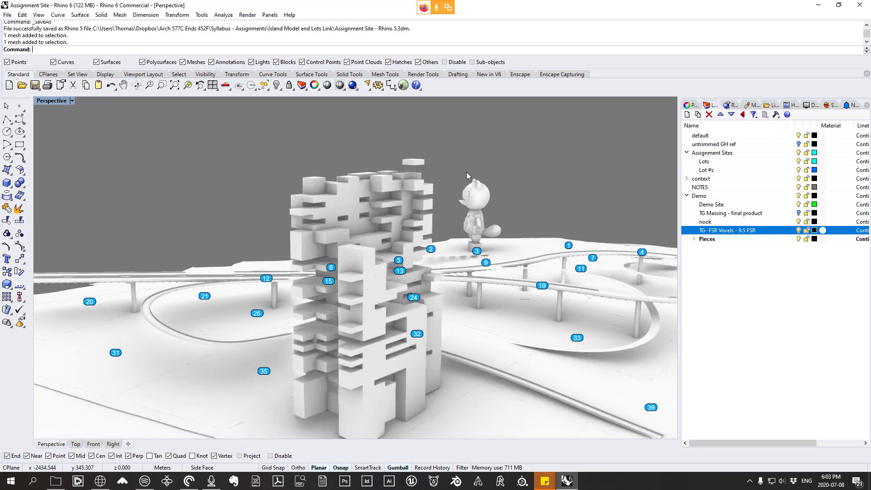
{"action": "scroll", "coordinate": [397, 233], "scroll_direction": "down", "scroll_amount": 3}
{"action": "right_click_drag", "start_coordinate": [397, 233], "coordinate": [404, 258]}
{"action": "scroll", "coordinate": [404, 259], "scroll_direction": "up", "scroll_amount": 2}
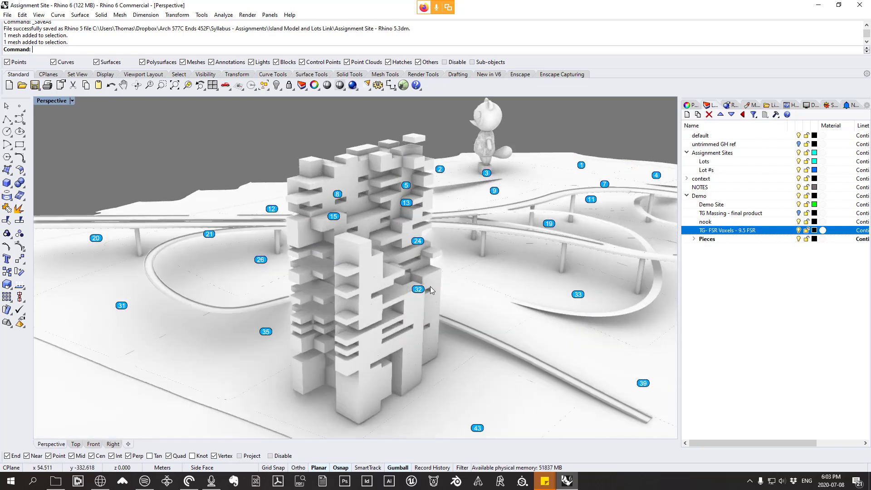
{"action": "right_click_drag", "start_coordinate": [430, 286], "coordinate": [379, 286]}
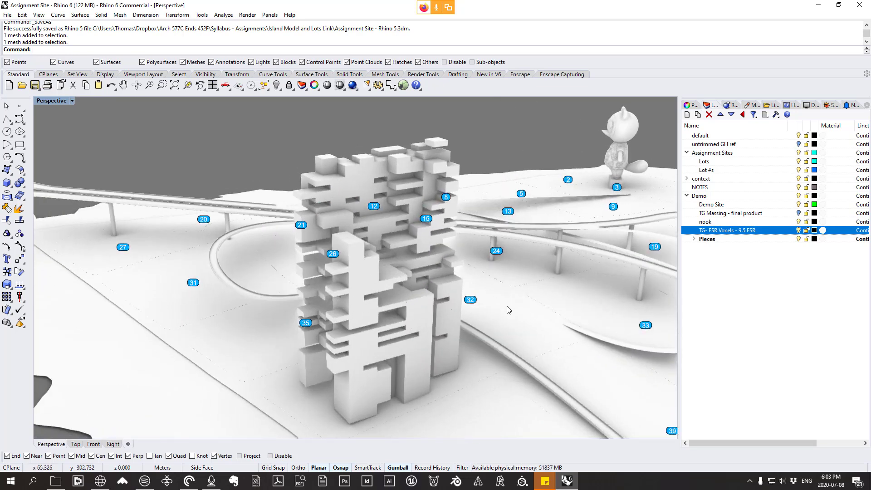
{"action": "right_click_drag", "start_coordinate": [554, 276], "coordinate": [542, 254]}
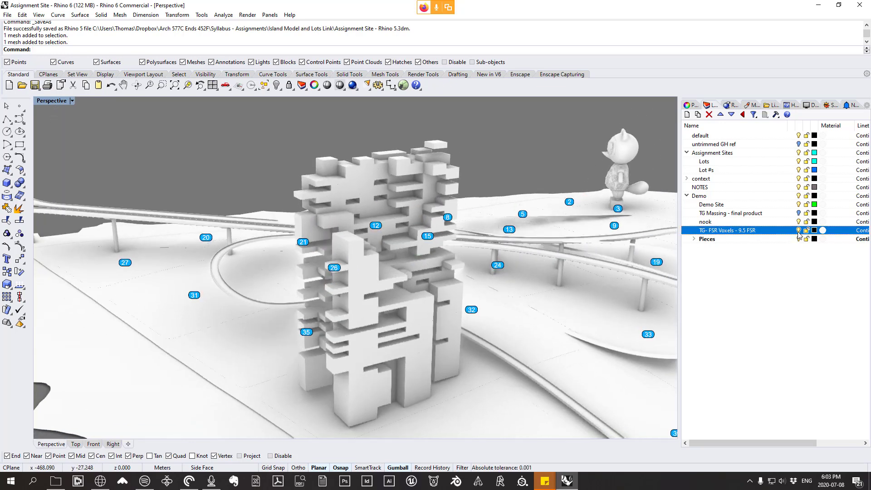
Step: Switch to File Explorer and open the Lecture Files folder inside Arch 577C Ends 452F
{"action": "left_click", "coordinate": [56, 482]}
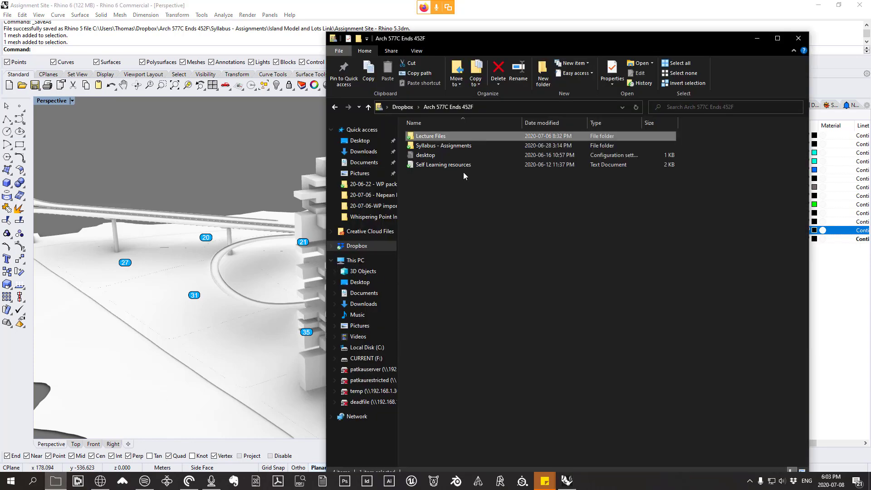
{"action": "double_click", "coordinate": [453, 136]}
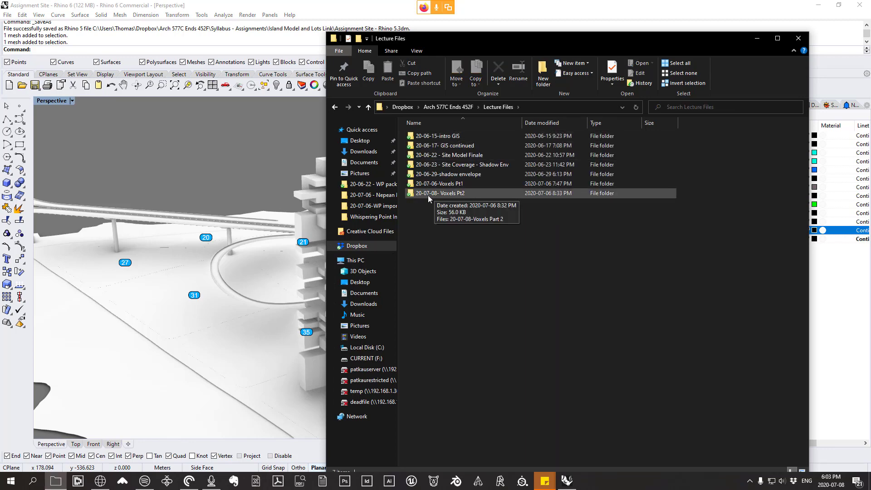
Step: Return to Rhino, launch Grasshopper and dismiss its loading errors
{"action": "right_click_drag", "start_coordinate": [235, 265], "coordinate": [240, 278]}
{"action": "type", "text": "Grasshopper"}
{"action": "key", "text": "Return"}
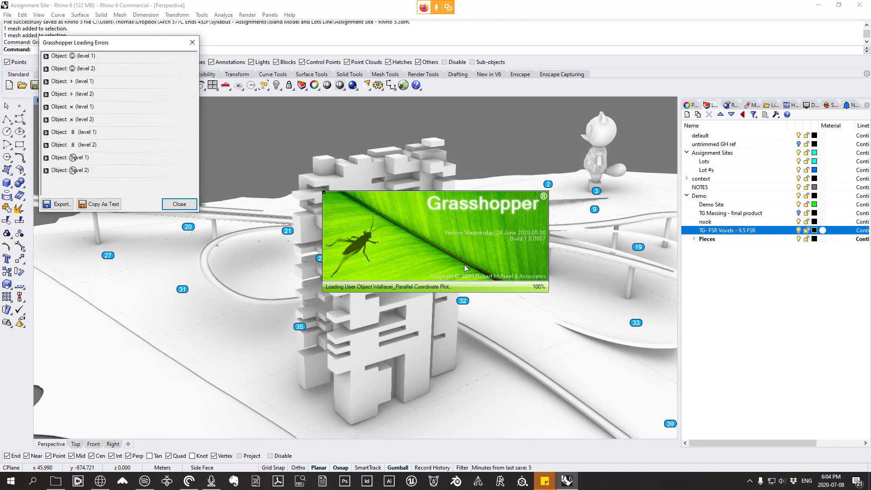
{"action": "left_click", "coordinate": [180, 204]}
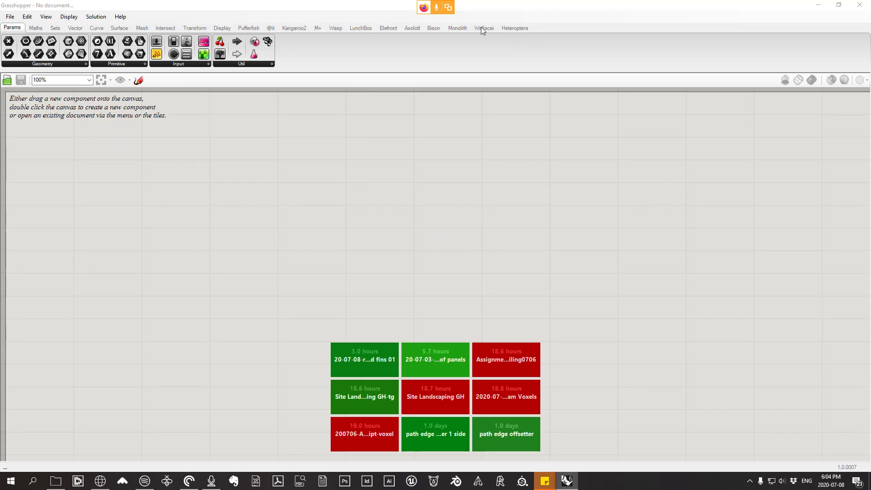
Step: Move the Grasshopper window clear of the model, then hide the TG- FSR Voxels - 9.5 FSR layer and show TG Massing - final product
{"action": "left_click_drag", "start_coordinate": [374, 3], "coordinate": [550, 377]}
{"action": "right_click_drag", "start_coordinate": [512, 290], "coordinate": [430, 286]}
{"action": "scroll", "coordinate": [375, 213], "scroll_direction": "down", "scroll_amount": 3}
{"action": "right_click_drag", "start_coordinate": [363, 232], "coordinate": [485, 252]}
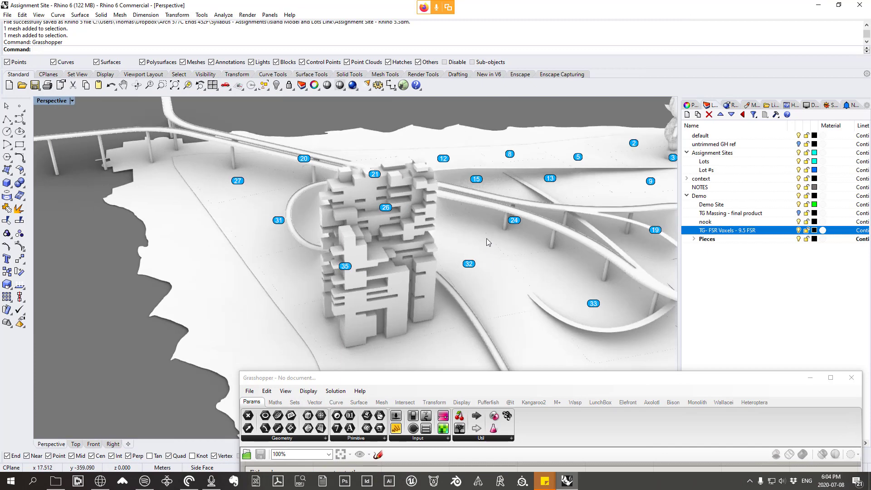
{"action": "left_click", "coordinate": [799, 230]}
{"action": "left_click", "coordinate": [798, 213]}
Step: Examine the angular massing on the demo site from several angles
{"action": "right_click_drag", "start_coordinate": [491, 251], "coordinate": [450, 250]}
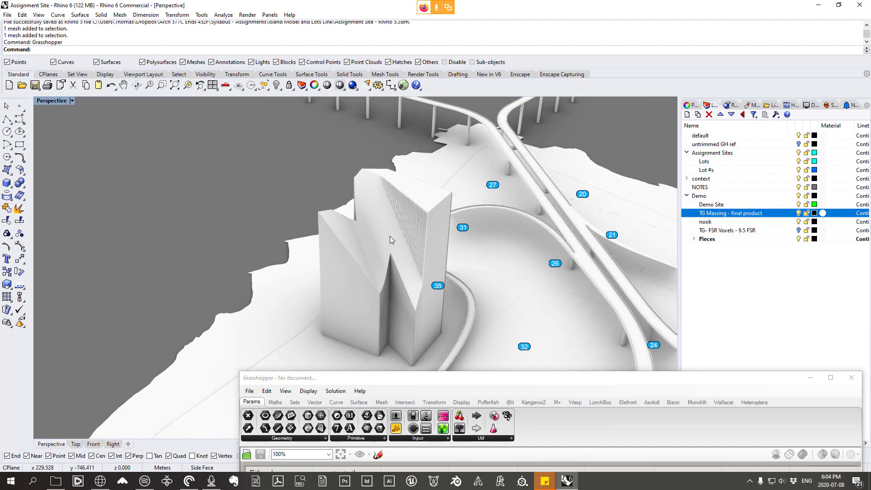
{"action": "right_click_drag", "start_coordinate": [390, 236], "coordinate": [384, 274]}
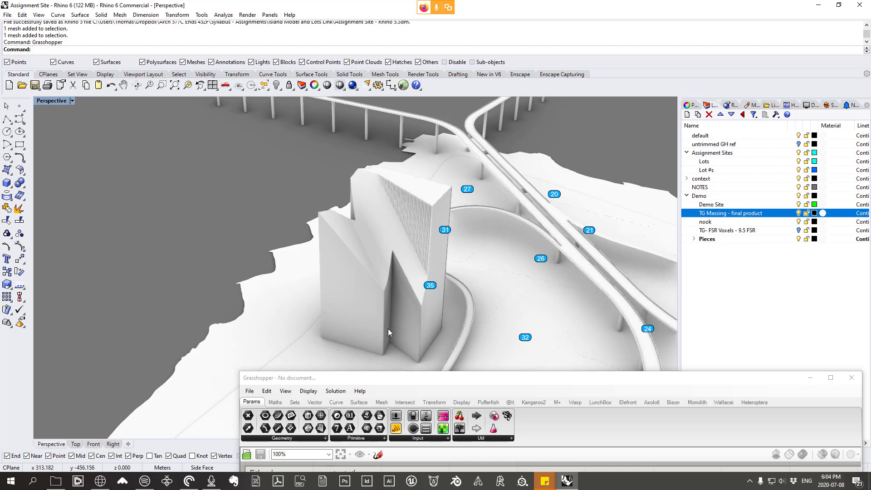
{"action": "right_click_drag", "start_coordinate": [444, 304], "coordinate": [404, 282]}
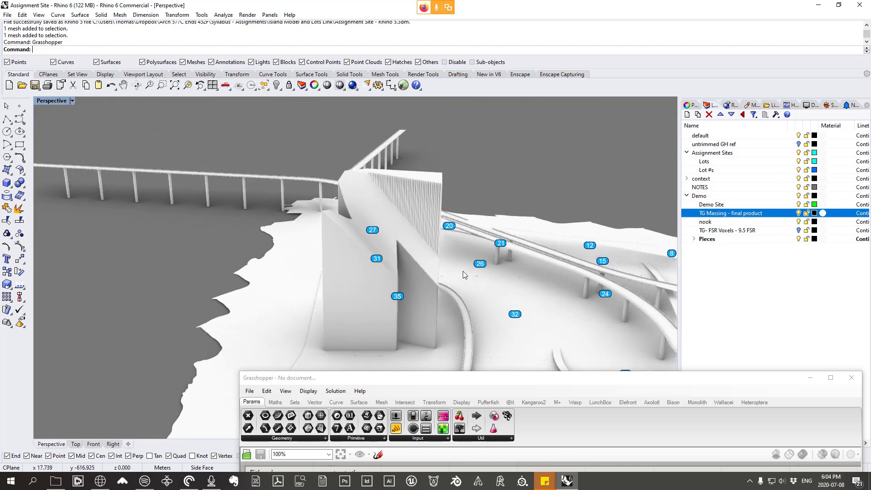
{"action": "right_click_drag", "start_coordinate": [488, 269], "coordinate": [452, 298]}
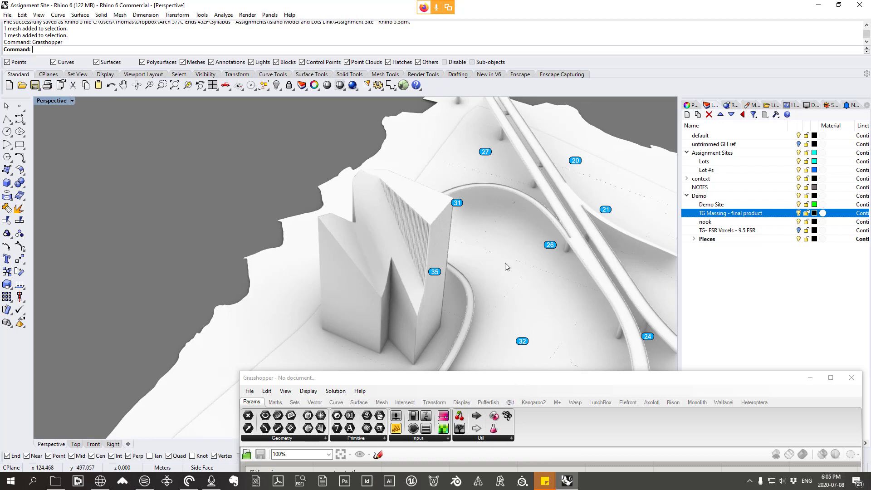
{"action": "right_click_drag", "start_coordinate": [521, 248], "coordinate": [528, 271]}
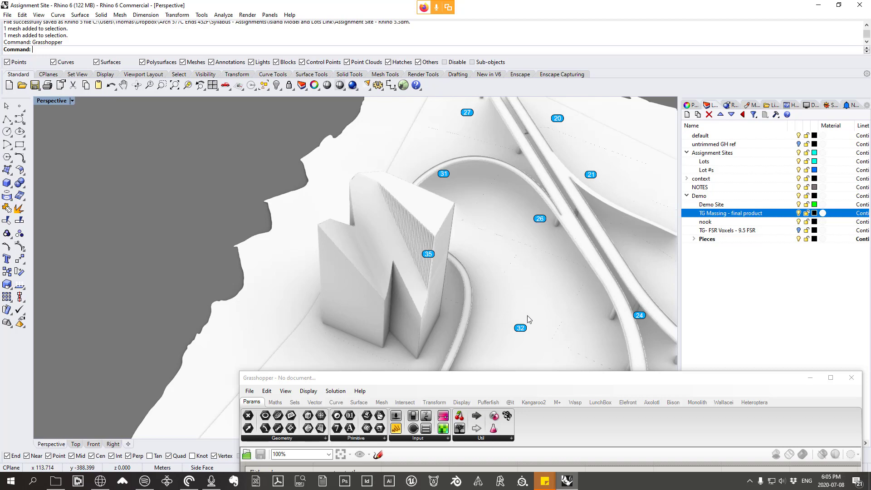
{"action": "right_click_drag", "start_coordinate": [528, 315], "coordinate": [542, 314]}
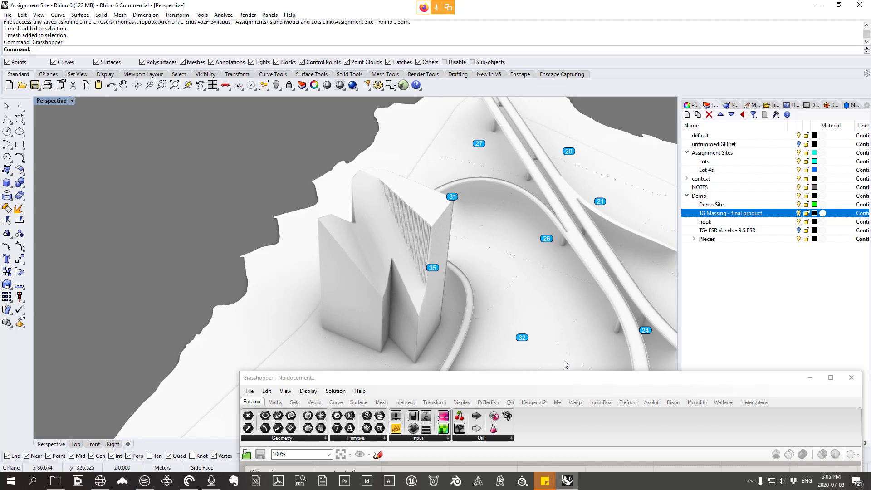
Step: Open the Grasshopper definition 20-07-08-Voxels Part 2 from the 20-07-08- Voxels Pt2 folder in Lecture Files
{"action": "left_click_drag", "start_coordinate": [567, 382], "coordinate": [481, 25]}
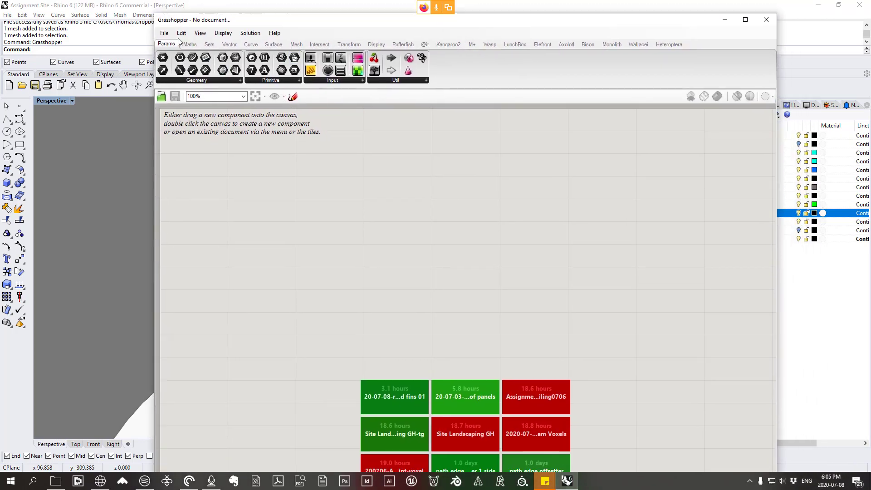
{"action": "left_click", "coordinate": [164, 33]}
{"action": "left_click", "coordinate": [215, 56]}
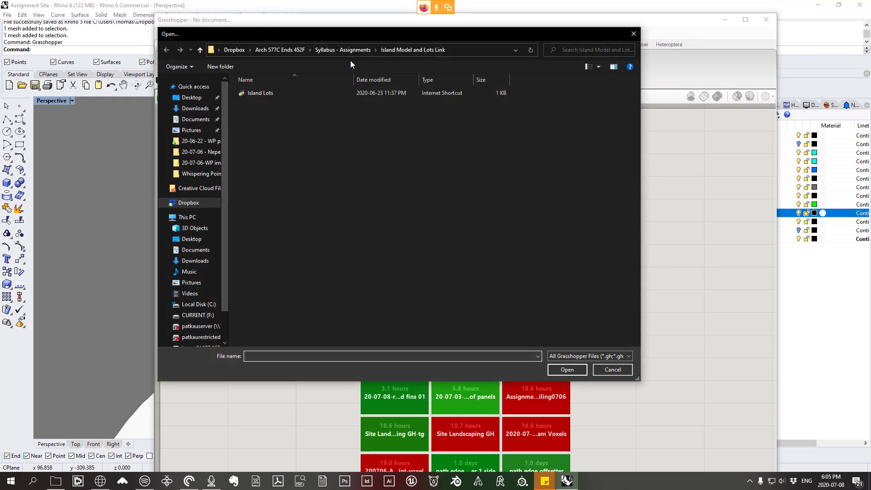
{"action": "left_click", "coordinate": [286, 49]}
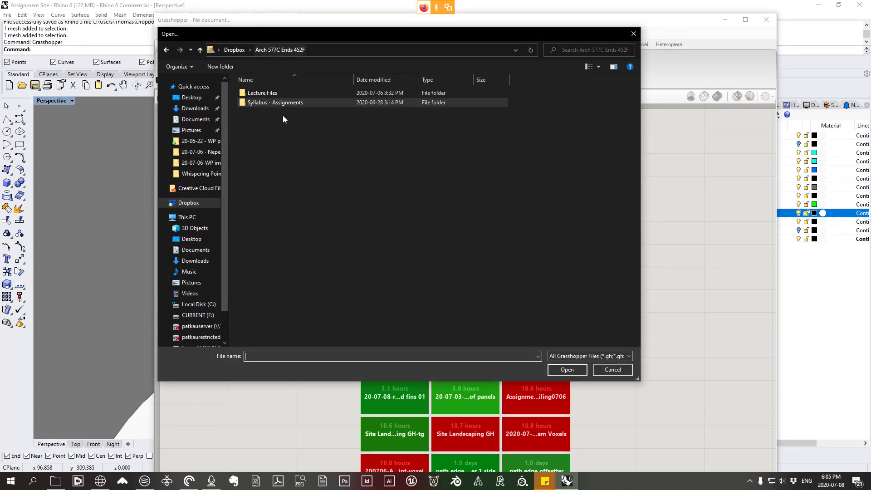
{"action": "double_click", "coordinate": [270, 93]}
{"action": "double_click", "coordinate": [281, 151]}
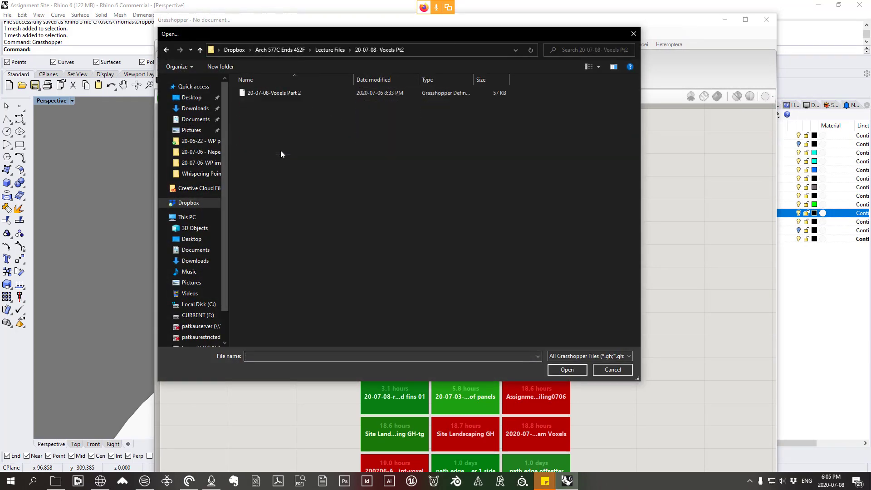
{"action": "left_click", "coordinate": [279, 94]}
{"action": "double_click", "coordinate": [279, 94]}
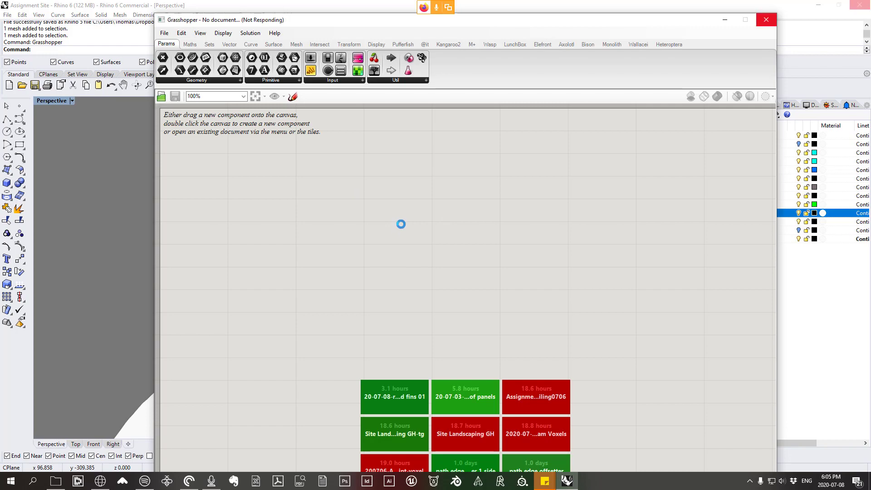
{"action": "scroll", "coordinate": [396, 216], "scroll_direction": "down", "scroll_amount": 2}
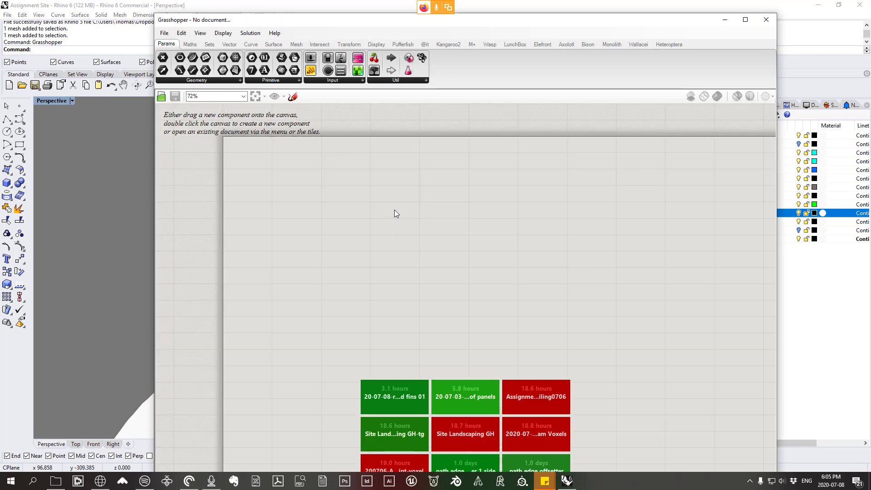
{"action": "scroll", "coordinate": [410, 208], "scroll_direction": "down", "scroll_amount": 3}
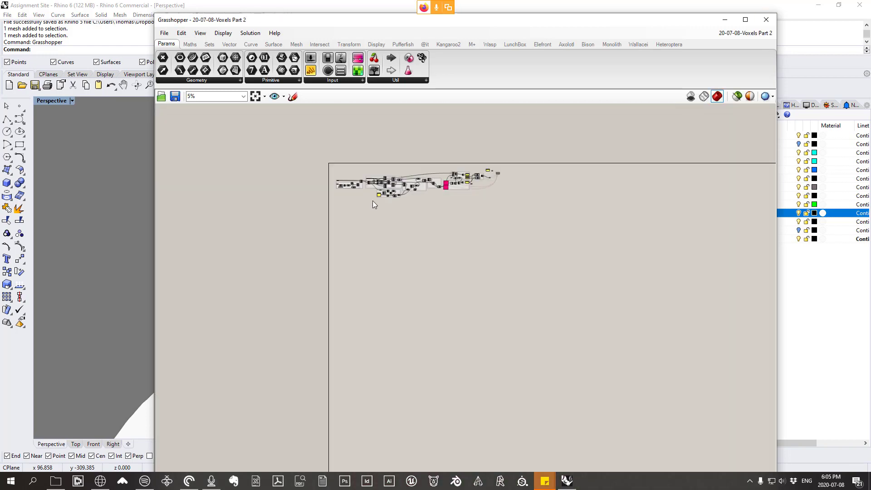
{"action": "scroll", "coordinate": [381, 189], "scroll_direction": "up", "scroll_amount": 3}
{"action": "scroll", "coordinate": [592, 175], "scroll_direction": "up", "scroll_amount": 3}
Step: Review the previewed geometry in the model and the overall layout of the Voxels Part 2 definition
{"action": "left_click_drag", "start_coordinate": [469, 24], "coordinate": [710, 296]}
{"action": "right_click_drag", "start_coordinate": [471, 232], "coordinate": [521, 265]}
{"action": "scroll", "coordinate": [388, 201], "scroll_direction": "down", "scroll_amount": 5}
{"action": "scroll", "coordinate": [416, 221], "scroll_direction": "down", "scroll_amount": 5}
{"action": "scroll", "coordinate": [358, 220], "scroll_direction": "up", "scroll_amount": 2}
{"action": "scroll", "coordinate": [356, 218], "scroll_direction": "up", "scroll_amount": 4}
{"action": "left_click_drag", "start_coordinate": [586, 290], "coordinate": [479, 62]}
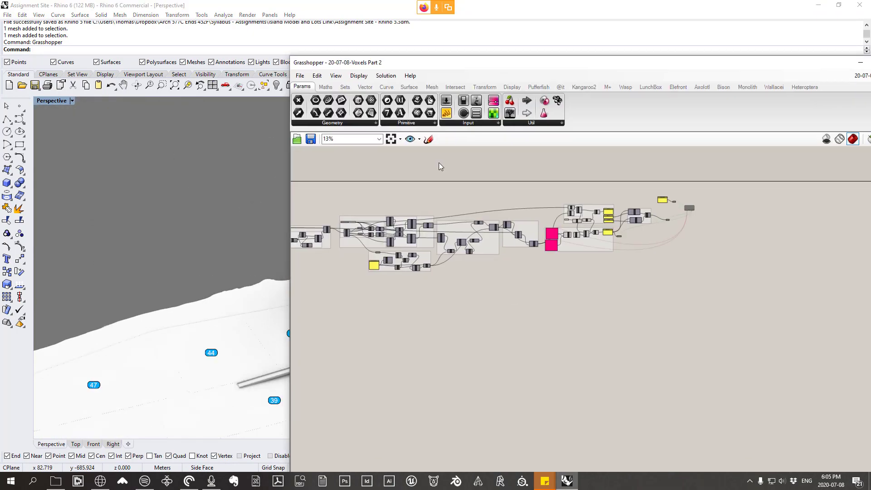
{"action": "right_click_drag", "start_coordinate": [390, 220], "coordinate": [479, 234]}
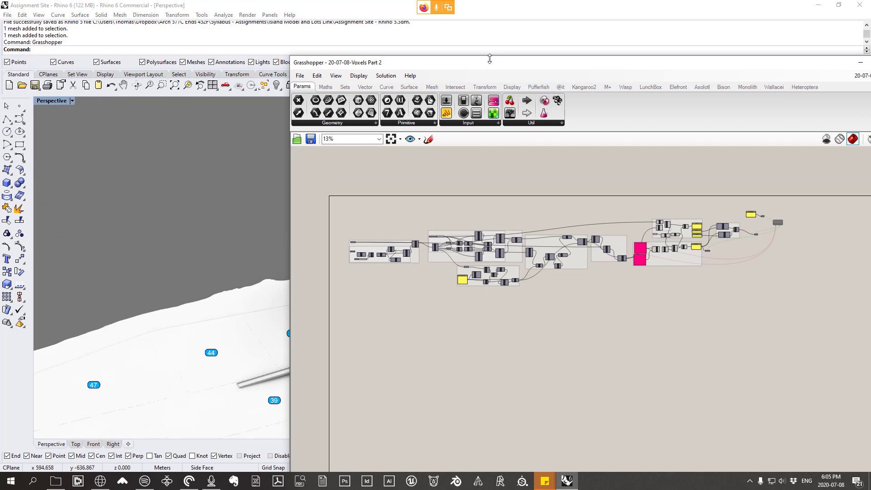
Step: Move the Grasshopper window off the model and hide the TG Massing - final product layer to isolate the voxel preview
{"action": "left_click_drag", "start_coordinate": [490, 59], "coordinate": [588, 327]}
{"action": "right_click_drag", "start_coordinate": [385, 112], "coordinate": [406, 138]}
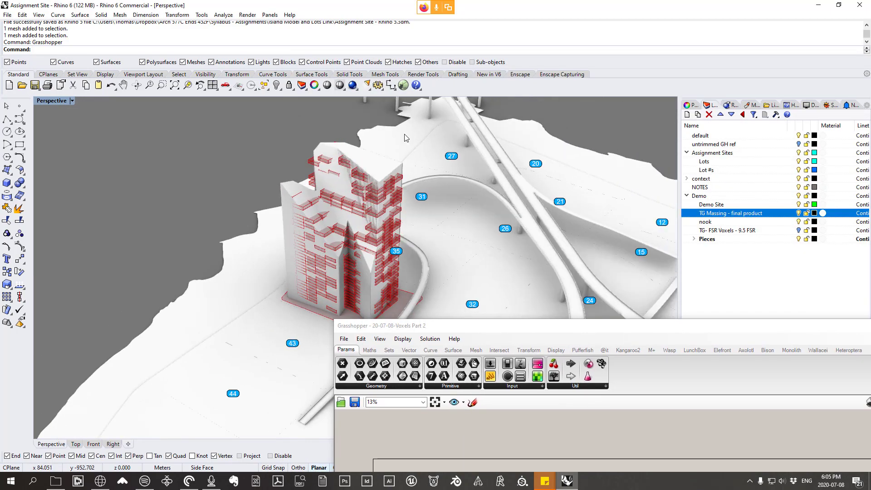
{"action": "left_click", "coordinate": [799, 214]}
{"action": "right_click_drag", "start_coordinate": [362, 223], "coordinate": [379, 204]}
{"action": "scroll", "coordinate": [347, 248], "scroll_direction": "up", "scroll_amount": 4}
{"action": "right_click_drag", "start_coordinate": [347, 255], "coordinate": [336, 241]}
Step: Examine the definition's slider pools and the component group calculating the FSR of the randomly culled voxel stack
{"action": "left_click_drag", "start_coordinate": [554, 326], "coordinate": [530, 149]}
{"action": "right_click_drag", "start_coordinate": [730, 345], "coordinate": [597, 283]}
{"action": "scroll", "coordinate": [598, 283], "scroll_direction": "up", "scroll_amount": 2}
{"action": "scroll", "coordinate": [617, 288], "scroll_direction": "up", "scroll_amount": 5}
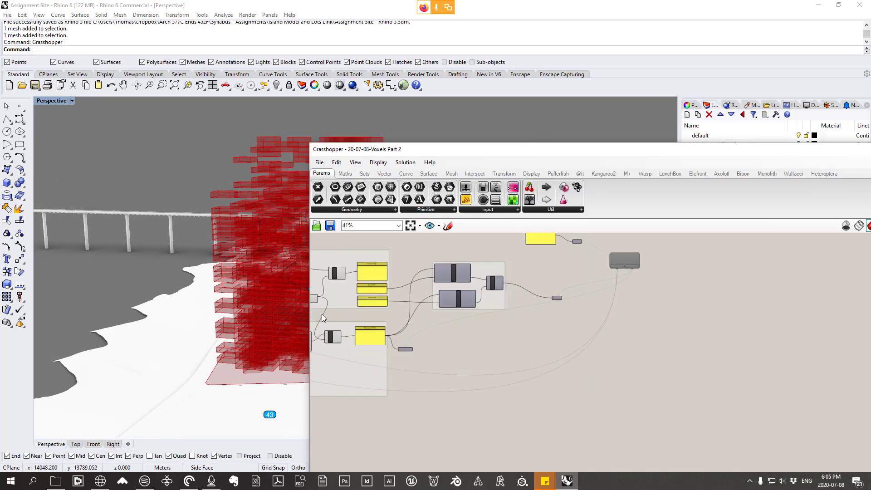
{"action": "right_click_drag", "start_coordinate": [169, 296], "coordinate": [240, 313]}
{"action": "scroll", "coordinate": [288, 310], "scroll_direction": "down", "scroll_amount": 4}
{"action": "scroll", "coordinate": [503, 312], "scroll_direction": "up", "scroll_amount": 1}
{"action": "right_click_drag", "start_coordinate": [460, 326], "coordinate": [658, 329]}
{"action": "scroll", "coordinate": [657, 329], "scroll_direction": "down", "scroll_amount": 2}
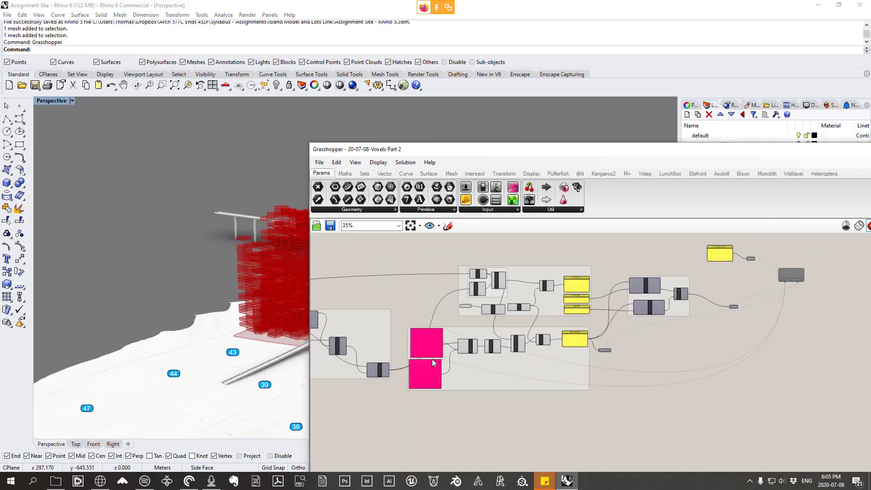
{"action": "scroll", "coordinate": [433, 363], "scroll_direction": "up", "scroll_amount": 5}
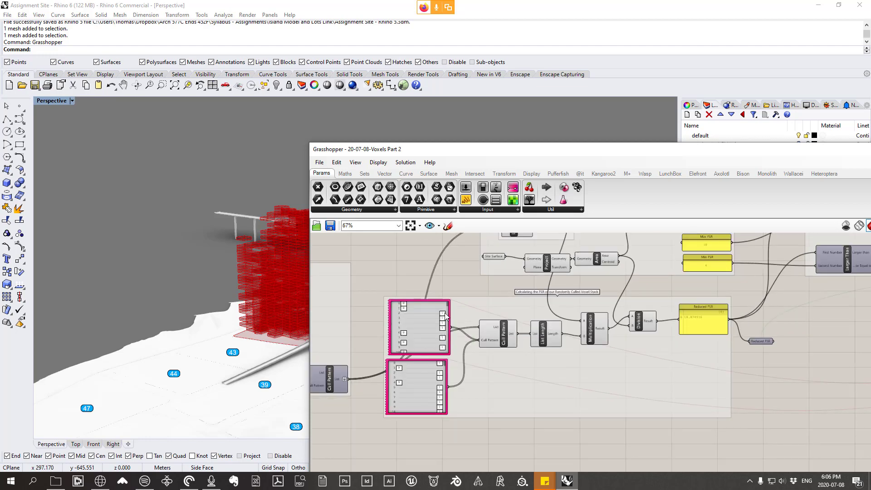
{"action": "scroll", "coordinate": [445, 316], "scroll_direction": "down", "scroll_amount": 2}
{"action": "scroll", "coordinate": [445, 317], "scroll_direction": "up", "scroll_amount": 2}
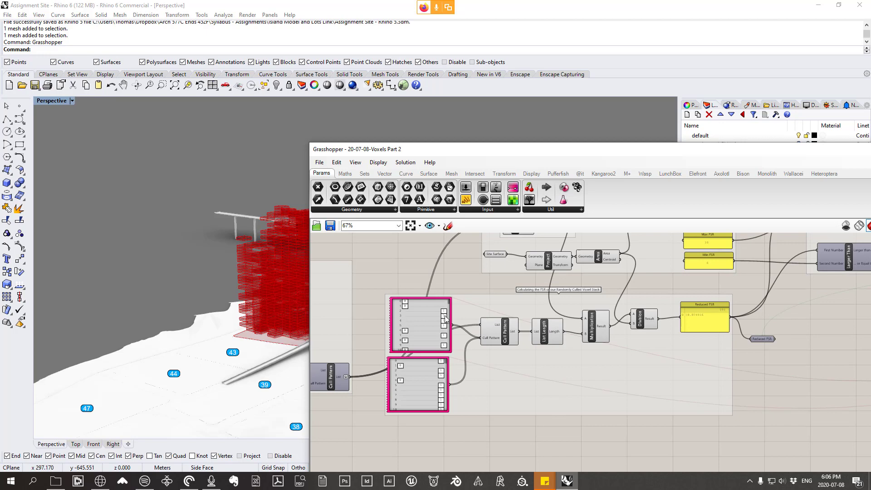
{"action": "scroll", "coordinate": [490, 363], "scroll_direction": "down", "scroll_amount": 3}
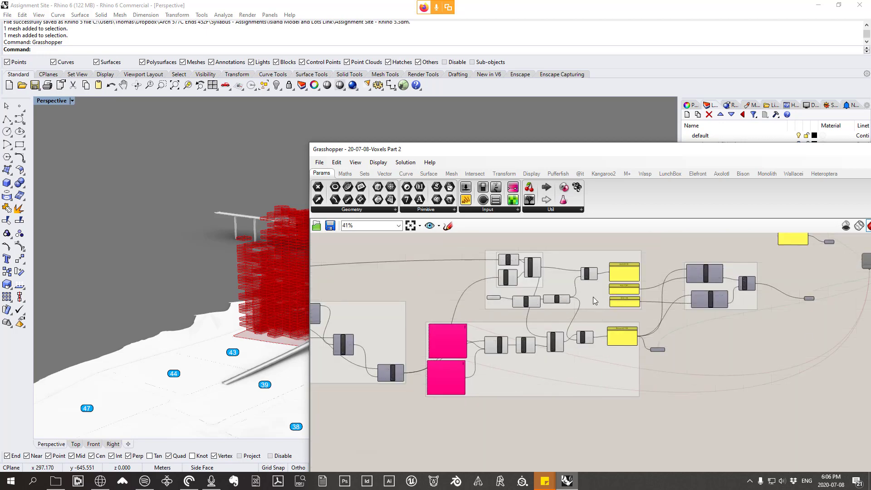
{"action": "scroll", "coordinate": [592, 297], "scroll_direction": "down", "scroll_amount": 2}
{"action": "right_click_drag", "start_coordinate": [673, 344], "coordinate": [663, 359]}
Step: Open the Grasshopper definition 20-07-08-voxels part 2 take 2
{"action": "left_click", "coordinate": [319, 163]}
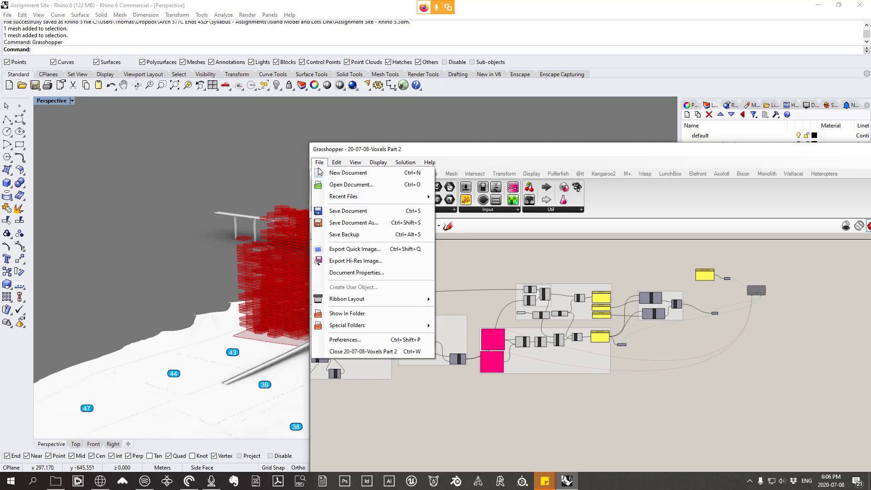
{"action": "left_click", "coordinate": [351, 184]}
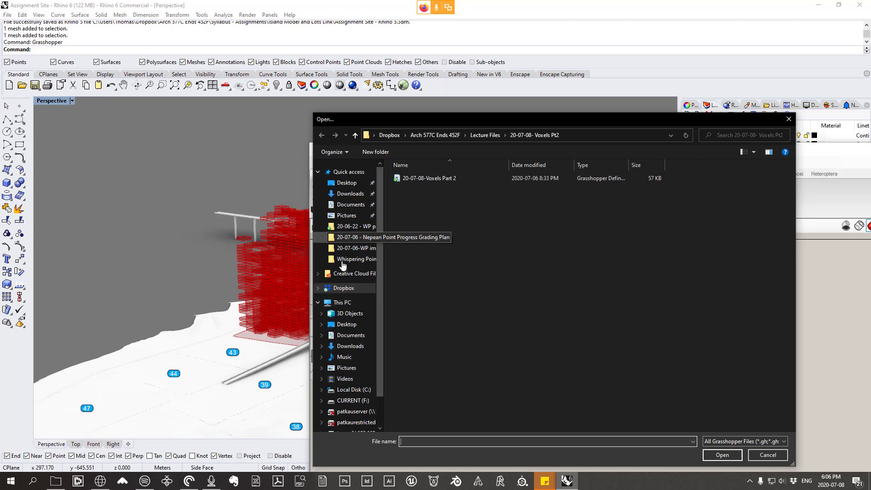
{"action": "scroll", "coordinate": [346, 357], "scroll_direction": "down", "scroll_amount": 2}
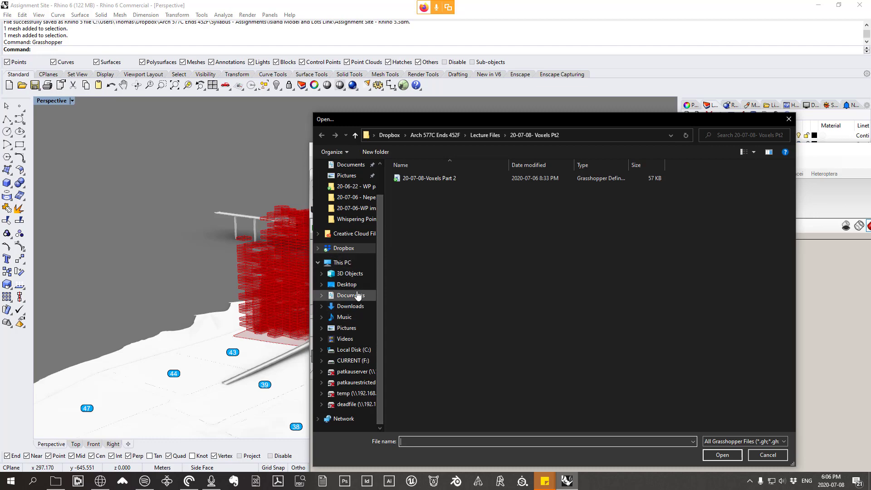
{"action": "left_click_drag", "start_coordinate": [508, 121], "coordinate": [870, 136]}
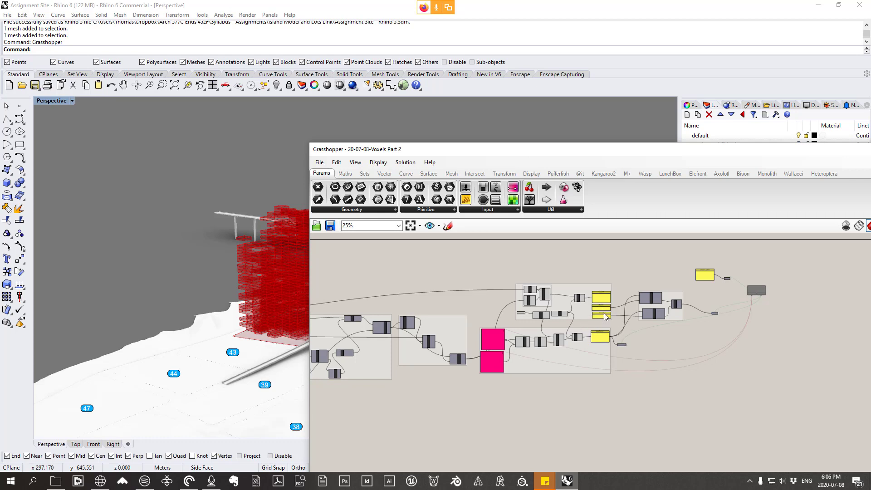
{"action": "scroll", "coordinate": [599, 314], "scroll_direction": "down", "scroll_amount": 2}
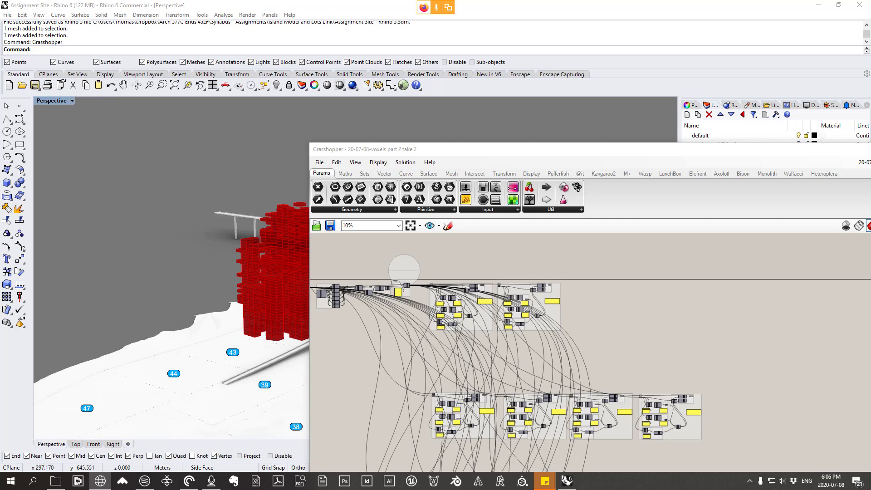
Step: Switch to File Explorer and locate the Assignment Site - Rhino 5 model under Syllabus - Assignments, Island Model and Lots Link
{"action": "scroll", "coordinate": [597, 304], "scroll_direction": "down", "scroll_amount": 3}
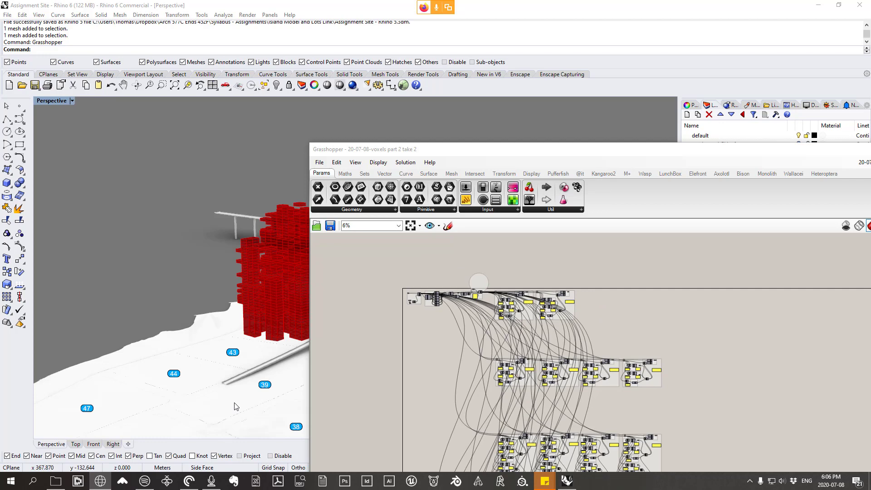
{"action": "left_click", "coordinate": [56, 480]}
{"action": "left_click", "coordinate": [447, 107]}
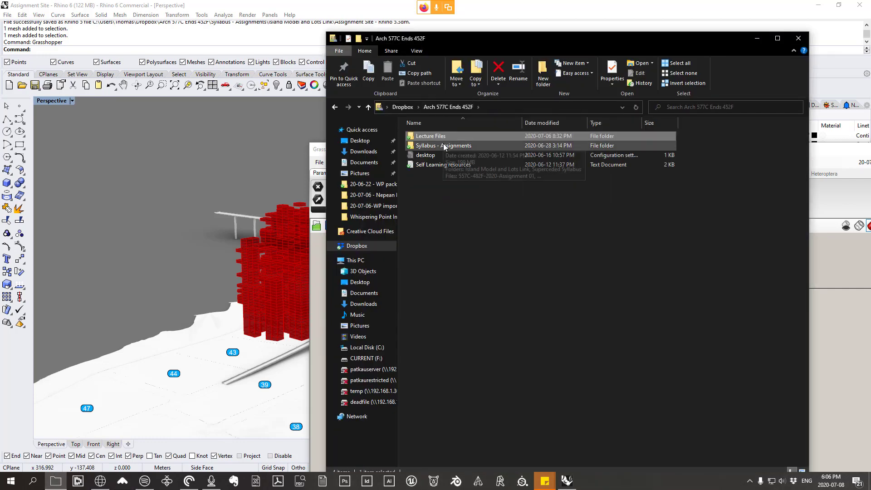
{"action": "double_click", "coordinate": [453, 146]}
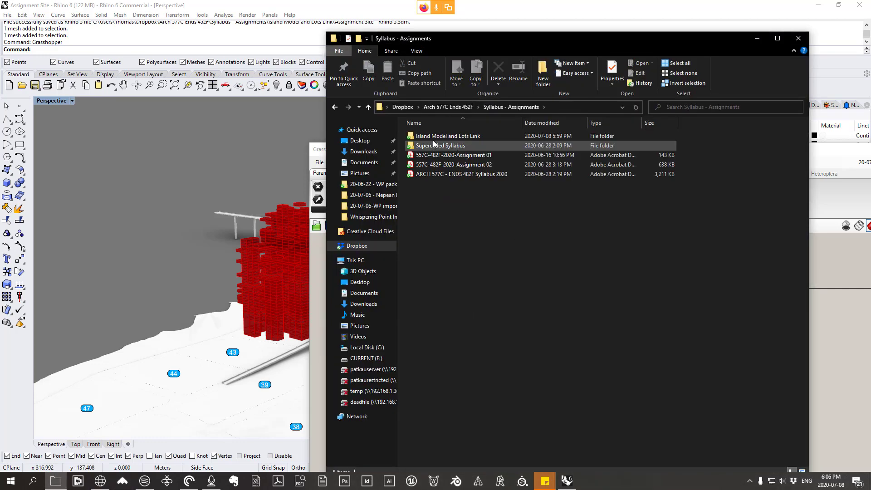
{"action": "double_click", "coordinate": [445, 137]}
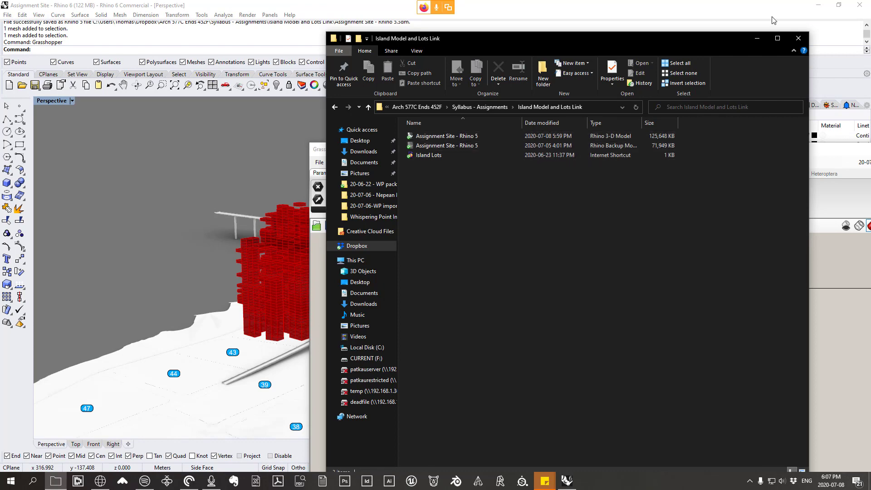
{"action": "left_click", "coordinate": [757, 40]}
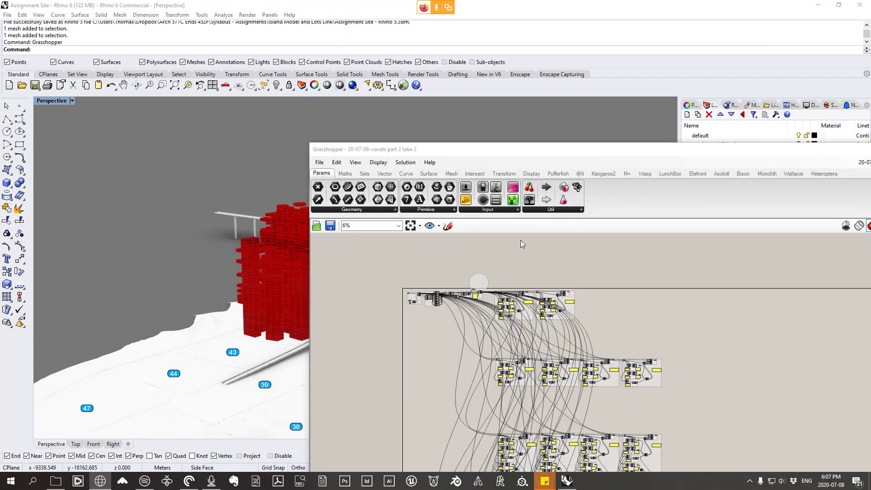
Step: Open the Grasshopper definition 20-07-06-program voxels from the 20-07-06-program voxels lecture folder
{"action": "right_click_drag", "start_coordinate": [606, 305], "coordinate": [592, 259]}
{"action": "left_click_drag", "start_coordinate": [581, 152], "coordinate": [567, 47]}
{"action": "scroll", "coordinate": [503, 207], "scroll_direction": "up", "scroll_amount": 5}
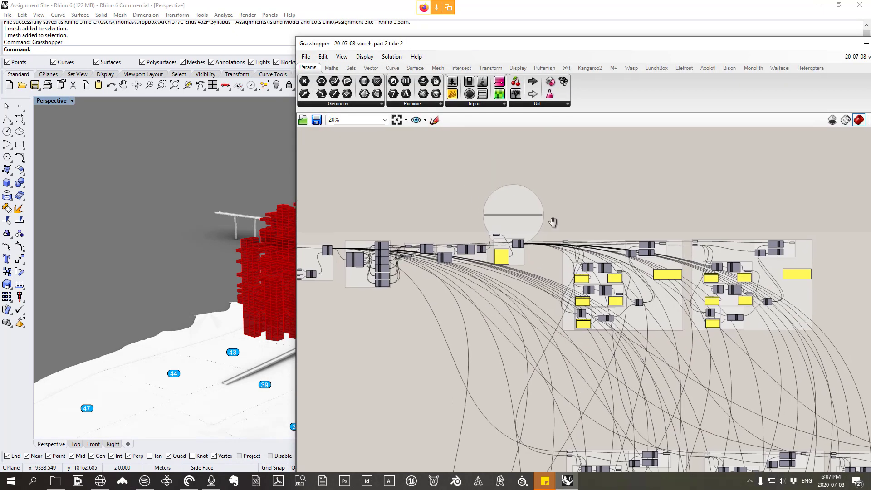
{"action": "left_click", "coordinate": [306, 56]}
{"action": "left_click", "coordinate": [338, 79]}
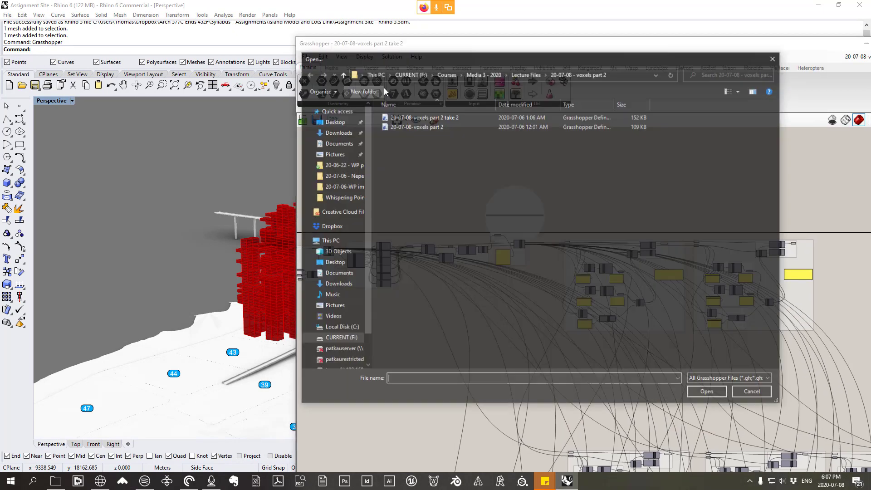
{"action": "left_click", "coordinate": [531, 77]}
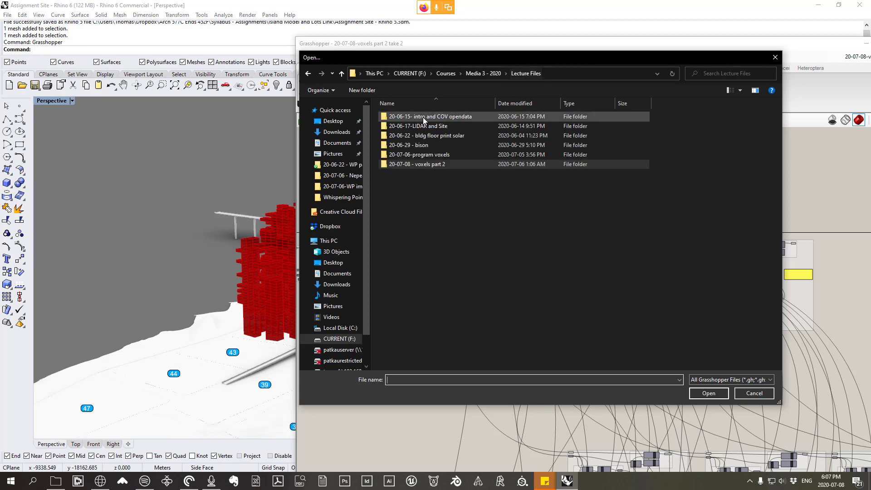
{"action": "double_click", "coordinate": [422, 155]}
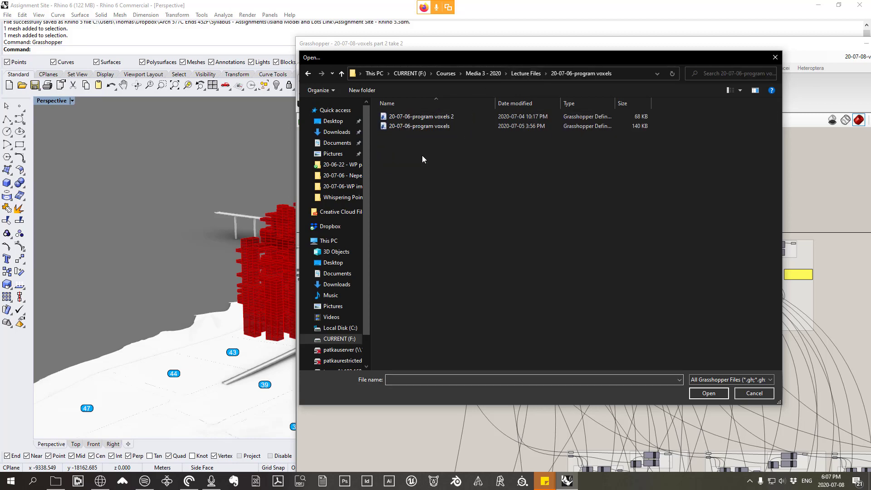
{"action": "double_click", "coordinate": [428, 127]}
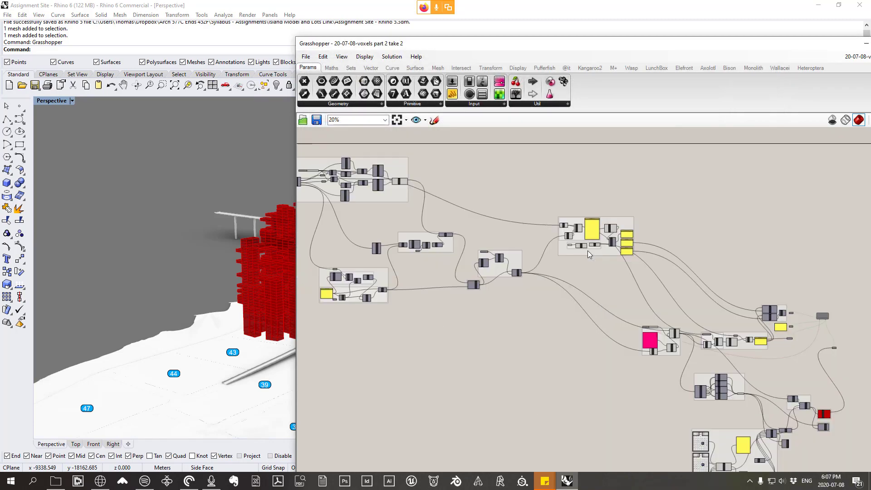
Step: Turn off the preview of all components in the program voxels definition except the first group
{"action": "scroll", "coordinate": [529, 288], "scroll_direction": "up", "scroll_amount": 2}
{"action": "right_click_drag", "start_coordinate": [529, 288], "coordinate": [664, 337]}
{"action": "right_click_drag", "start_coordinate": [515, 297], "coordinate": [767, 369]}
{"action": "scroll", "coordinate": [598, 253], "scroll_direction": "up", "scroll_amount": 6}
{"action": "scroll", "coordinate": [656, 250], "scroll_direction": "down", "scroll_amount": 5}
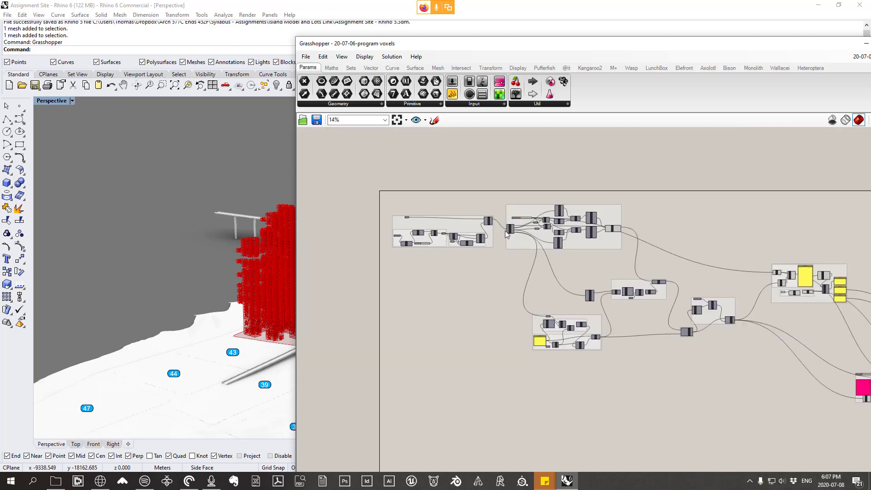
{"action": "left_click_drag", "start_coordinate": [826, 432], "coordinate": [442, 171]}
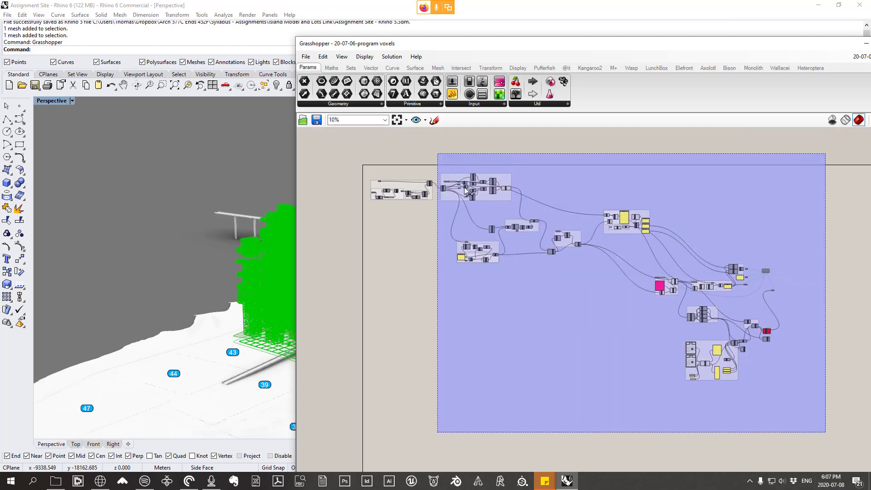
{"action": "right_click", "coordinate": [476, 217]}
{"action": "left_click", "coordinate": [487, 228]}
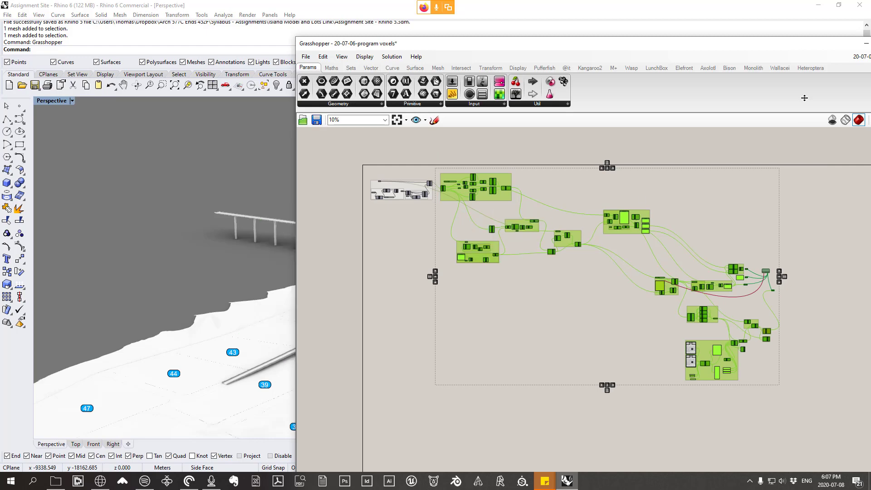
Step: Switch to the 20-07-08-Voxels Part 2 definition and move the Grasshopper window so its full width is accessible
{"action": "left_click", "coordinate": [869, 68]}
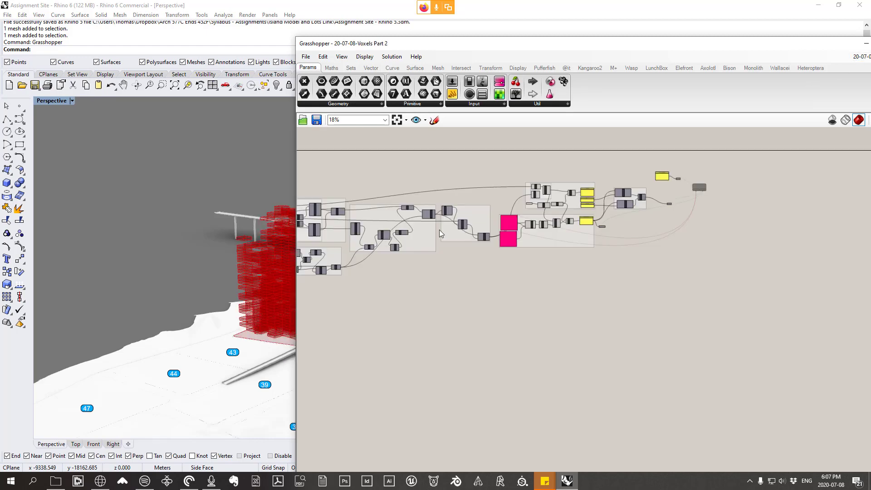
{"action": "scroll", "coordinate": [463, 265], "scroll_direction": "down", "scroll_amount": 3}
{"action": "right_click_drag", "start_coordinate": [495, 282], "coordinate": [580, 275]}
{"action": "left_click_drag", "start_coordinate": [777, 45], "coordinate": [565, 44]}
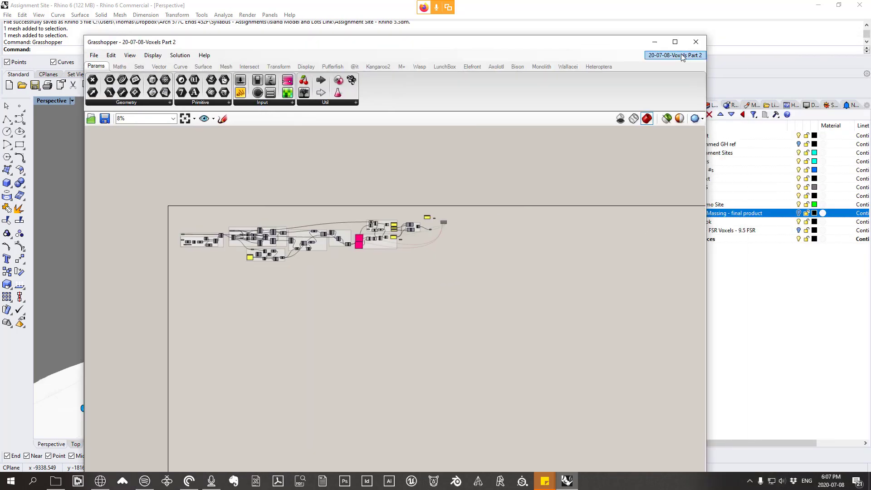
Step: Copy every component of the 20-07-06-program voxels definition and paste them into 20-07-08-Voxels Part 2
{"action": "left_click", "coordinate": [675, 55]}
{"action": "left_click", "coordinate": [702, 152]}
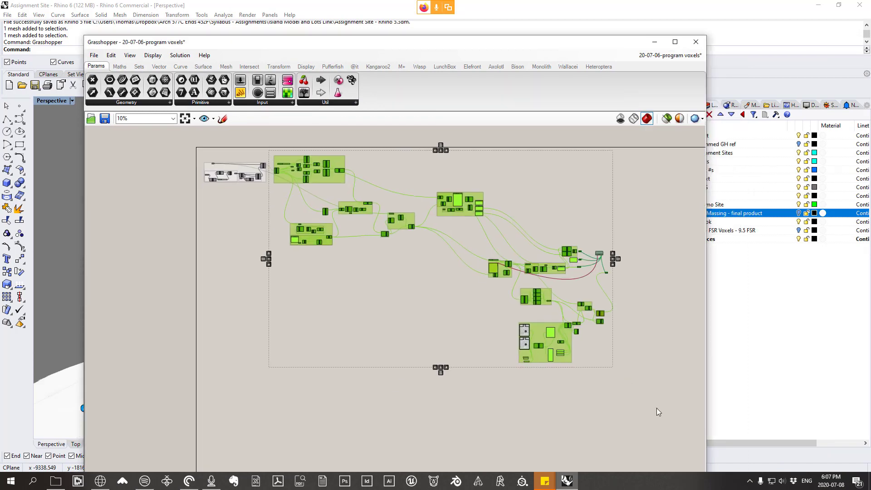
{"action": "left_click_drag", "start_coordinate": [656, 406], "coordinate": [149, 141]}
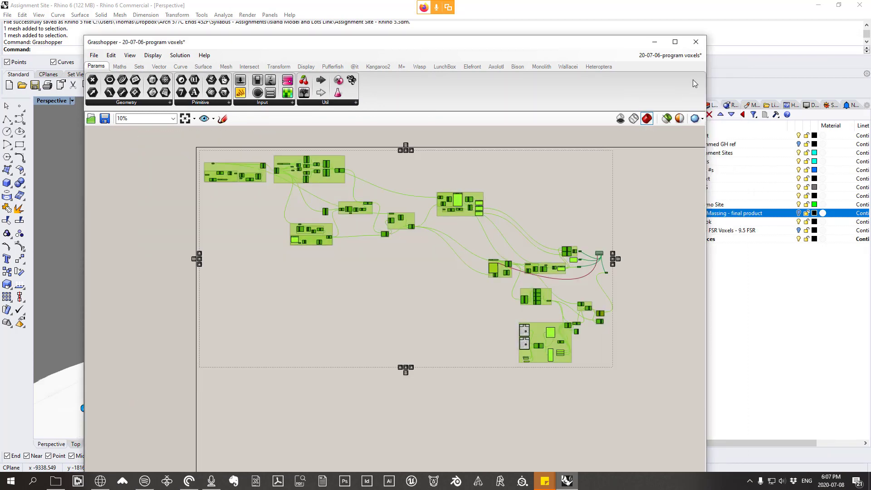
{"action": "left_click", "coordinate": [676, 55]}
{"action": "left_click", "coordinate": [678, 204]}
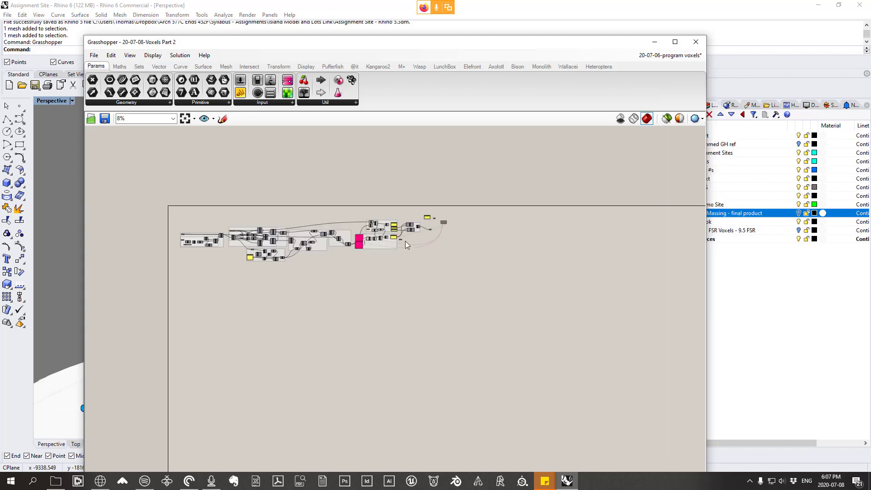
{"action": "scroll", "coordinate": [443, 247], "scroll_direction": "down", "scroll_amount": 2}
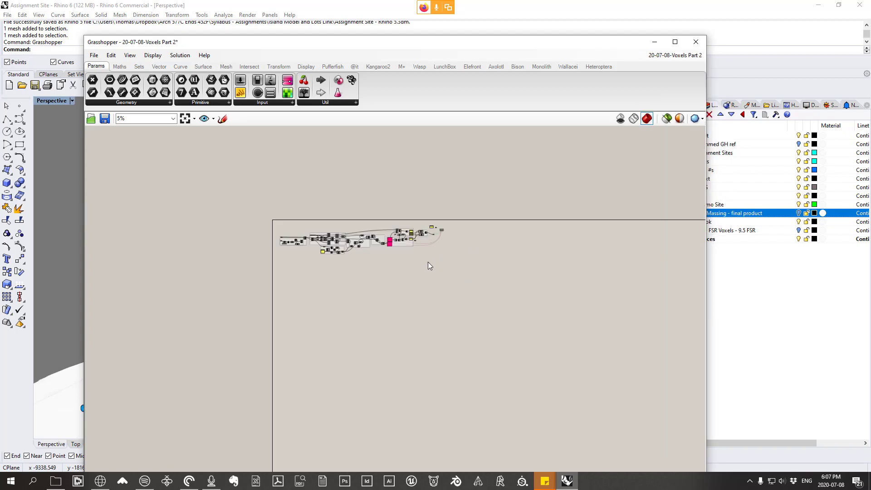
{"action": "key", "text": "ctrl+v"}
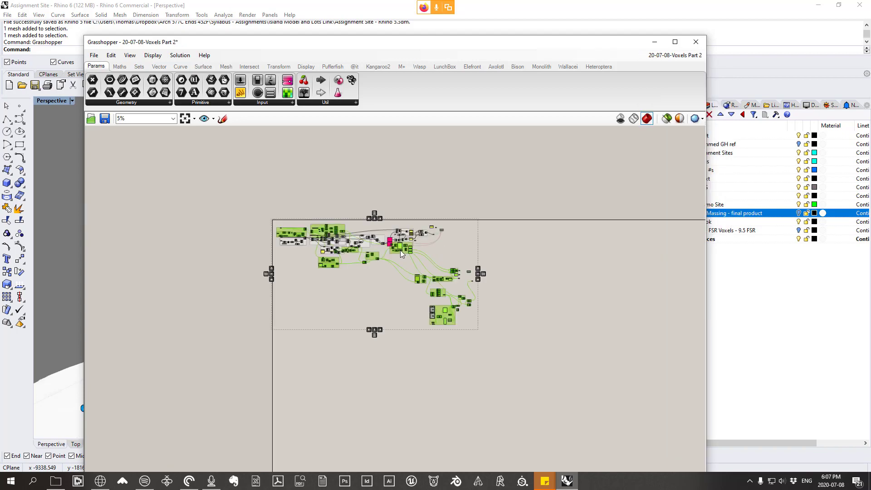
Step: Move the pasted program voxels components clear of the original Voxels Part 2 definition and disable them
{"action": "scroll", "coordinate": [401, 250], "scroll_direction": "up", "scroll_amount": 3}
{"action": "left_click_drag", "start_coordinate": [403, 238], "coordinate": [682, 242]}
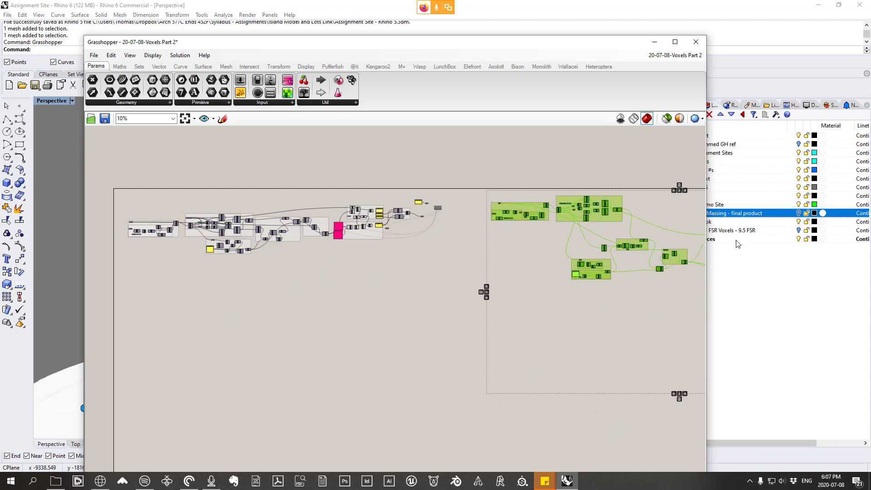
{"action": "right_click", "coordinate": [497, 146]}
{"action": "left_click", "coordinate": [526, 181]}
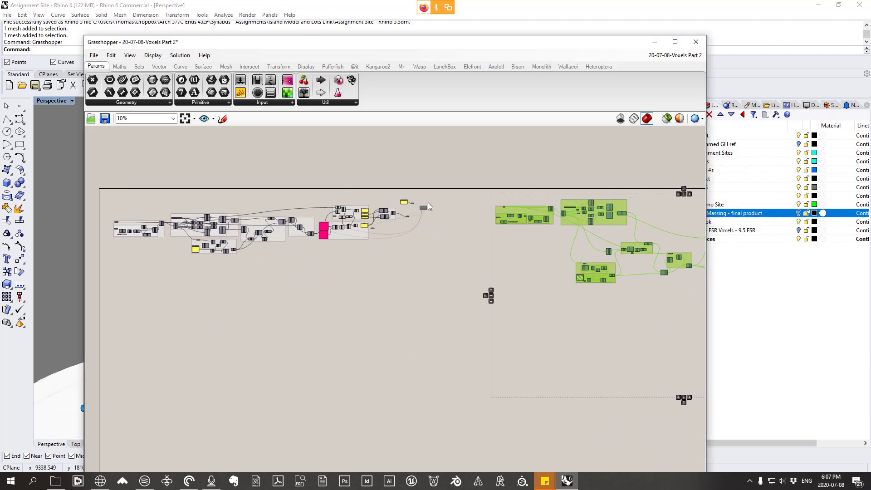
Step: Narrow the Grasshopper window and place it beside the voxel tower in the Rhino viewport, showing the definition's first groups
{"action": "right_click_drag", "start_coordinate": [274, 146], "coordinate": [432, 141]}
{"action": "scroll", "coordinate": [308, 217], "scroll_direction": "up", "scroll_amount": 4}
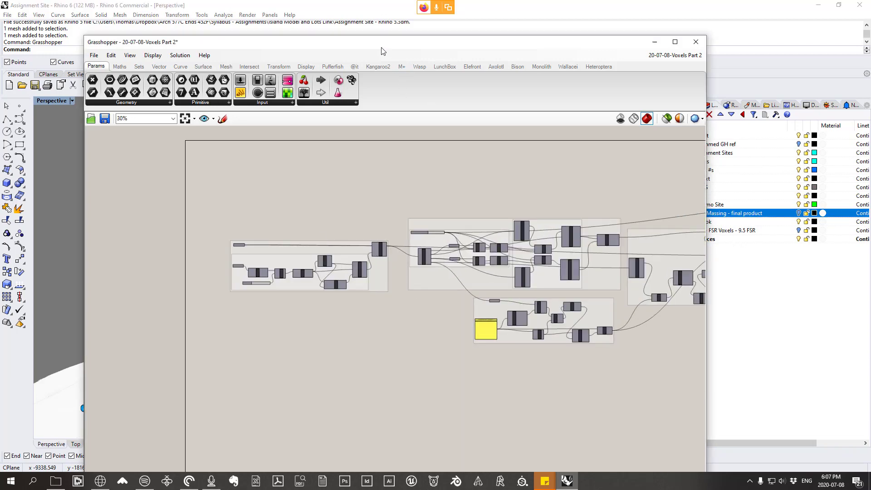
{"action": "left_click_drag", "start_coordinate": [381, 47], "coordinate": [714, 32]}
{"action": "right_click_drag", "start_coordinate": [291, 213], "coordinate": [363, 265]}
{"action": "scroll", "coordinate": [363, 265], "scroll_direction": "up", "scroll_amount": 5}
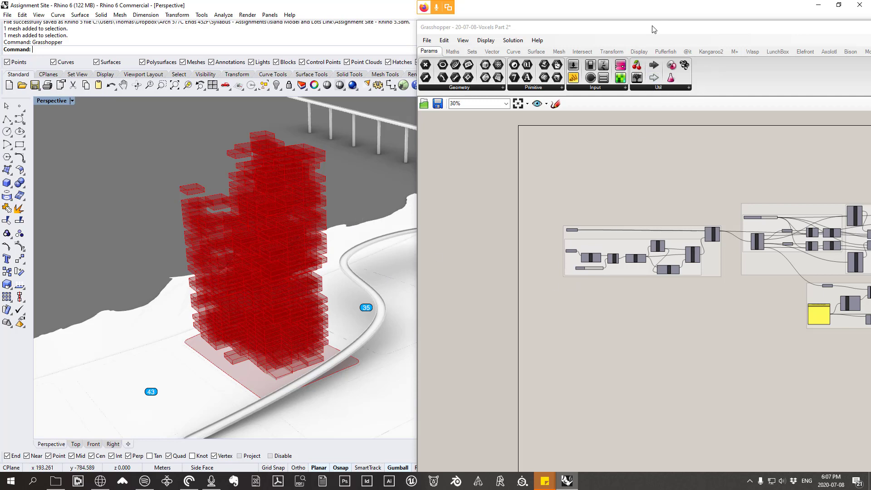
{"action": "left_click_drag", "start_coordinate": [655, 28], "coordinate": [557, 15]}
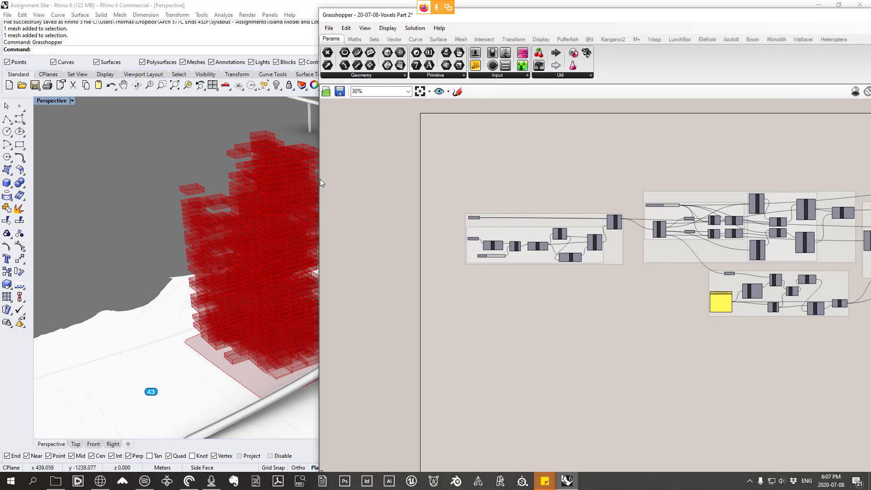
{"action": "left_click_drag", "start_coordinate": [320, 182], "coordinate": [550, 182]}
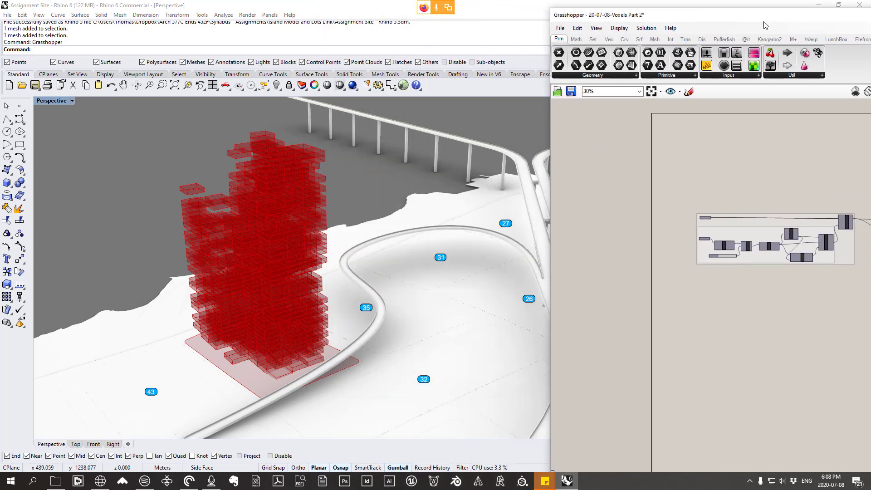
{"action": "left_click_drag", "start_coordinate": [763, 25], "coordinate": [671, 15]}
{"action": "right_click_drag", "start_coordinate": [281, 256], "coordinate": [444, 193]}
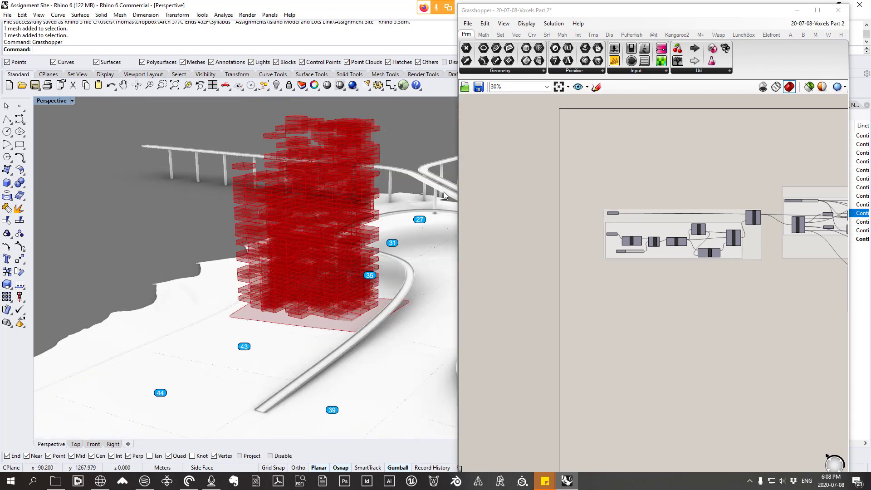
Step: Set the Block Edge slider to 81 in the base plane group and inspect the reoriented voxels in the model
{"action": "scroll", "coordinate": [720, 229], "scroll_direction": "up", "scroll_amount": 4}
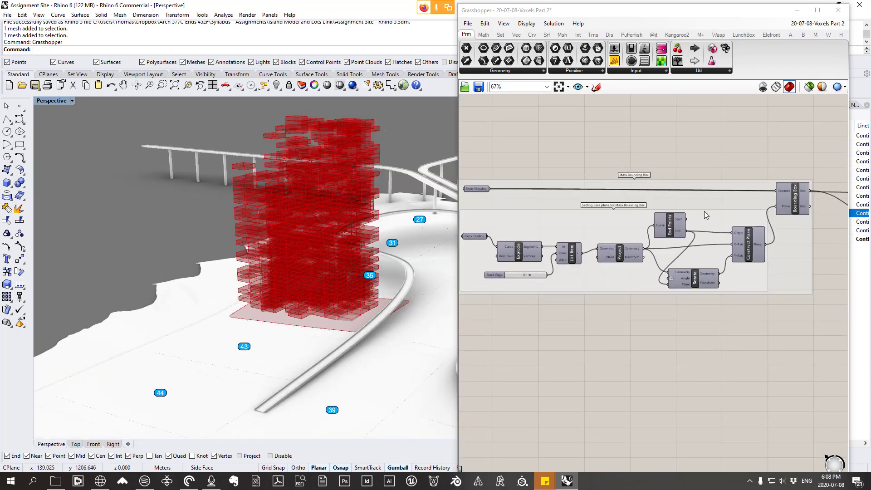
{"action": "scroll", "coordinate": [739, 219], "scroll_direction": "down", "scroll_amount": 1}
{"action": "right_click_drag", "start_coordinate": [326, 257], "coordinate": [382, 267]}
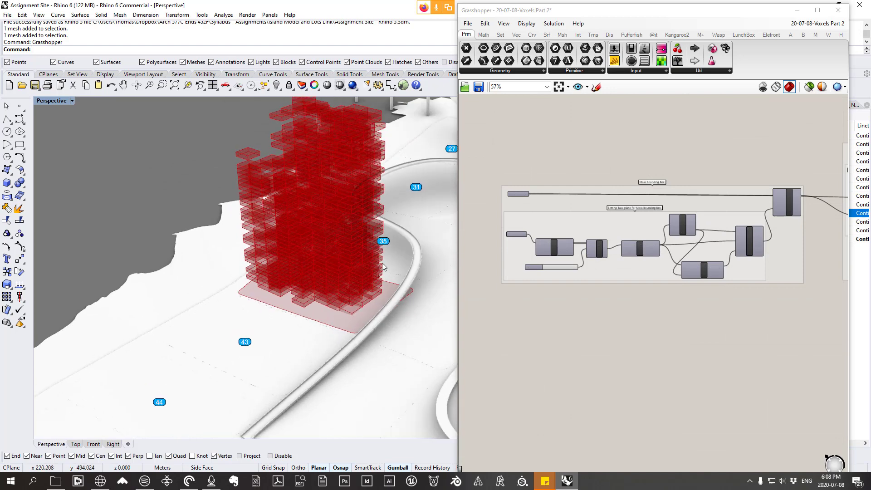
{"action": "scroll", "coordinate": [564, 264], "scroll_direction": "up", "scroll_amount": 5}
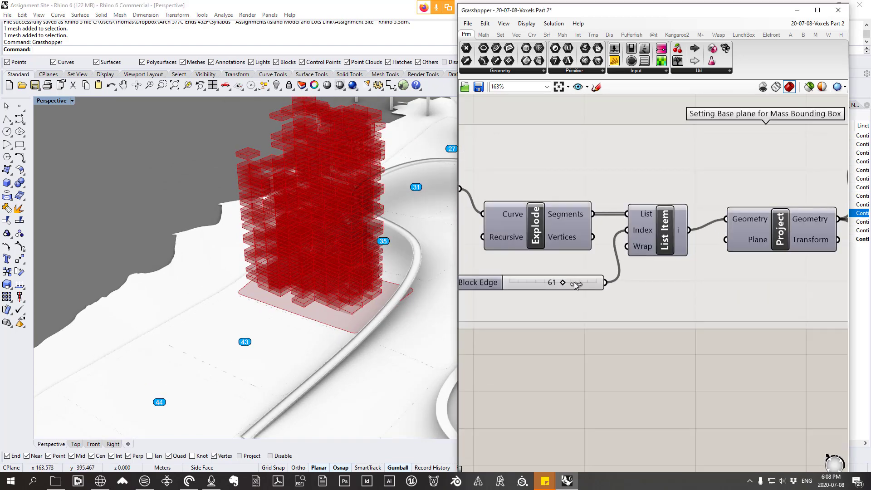
{"action": "left_click_drag", "start_coordinate": [562, 282], "coordinate": [580, 282]}
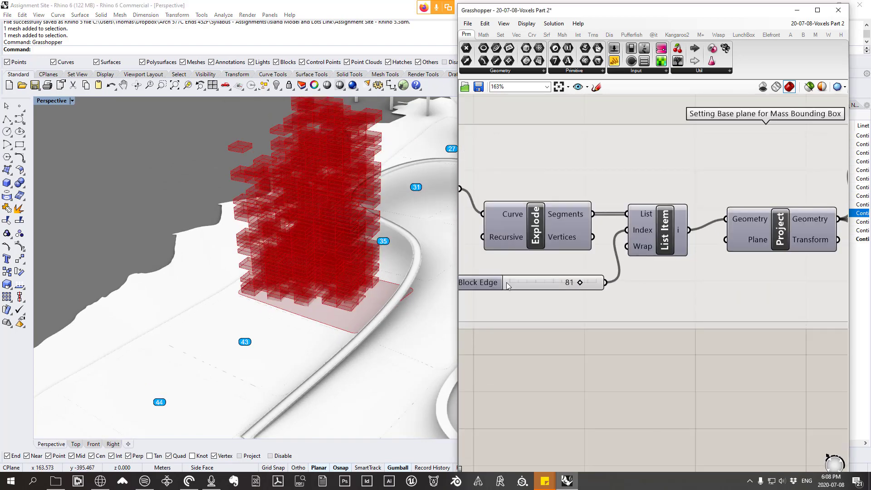
{"action": "right_click_drag", "start_coordinate": [336, 289], "coordinate": [389, 305]}
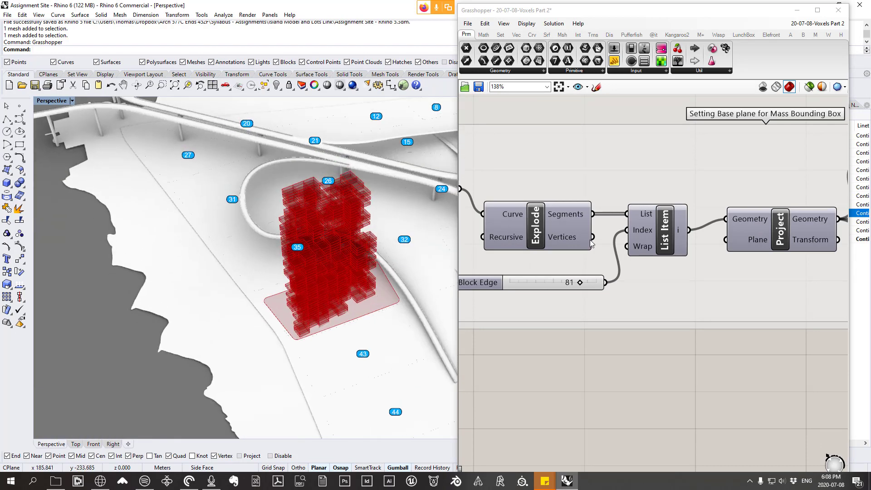
Step: Show the Block Outline parameter's preview and inspect the outline around the base of the voxel tower
{"action": "scroll", "coordinate": [591, 243], "scroll_direction": "down", "scroll_amount": 5}
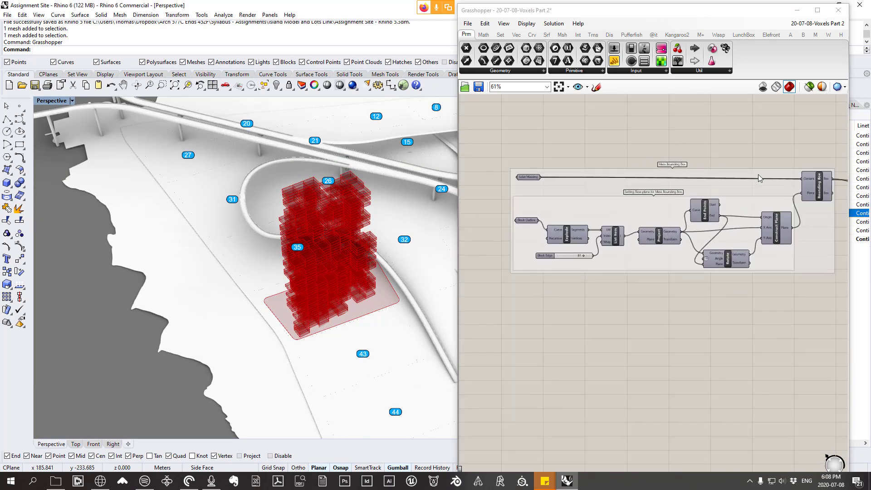
{"action": "left_click_drag", "start_coordinate": [533, 183], "coordinate": [531, 182]}
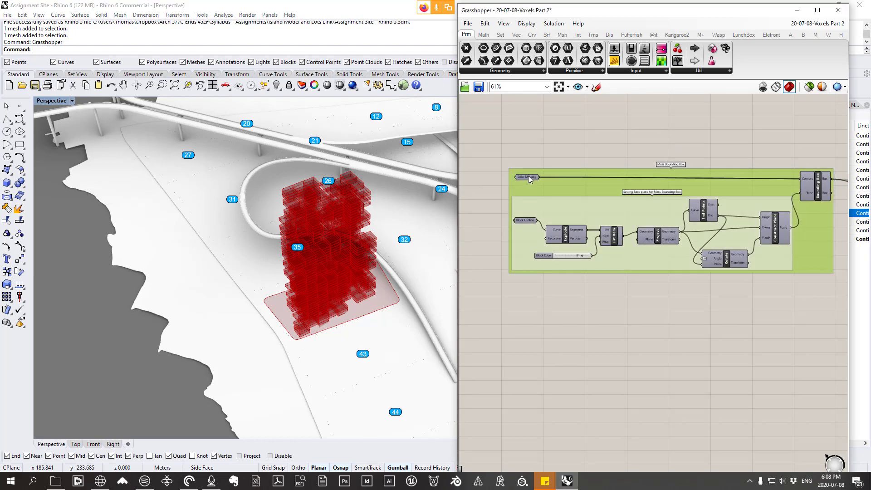
{"action": "left_click", "coordinate": [529, 177]}
{"action": "left_click", "coordinate": [524, 221]}
{"action": "right_click", "coordinate": [529, 223]}
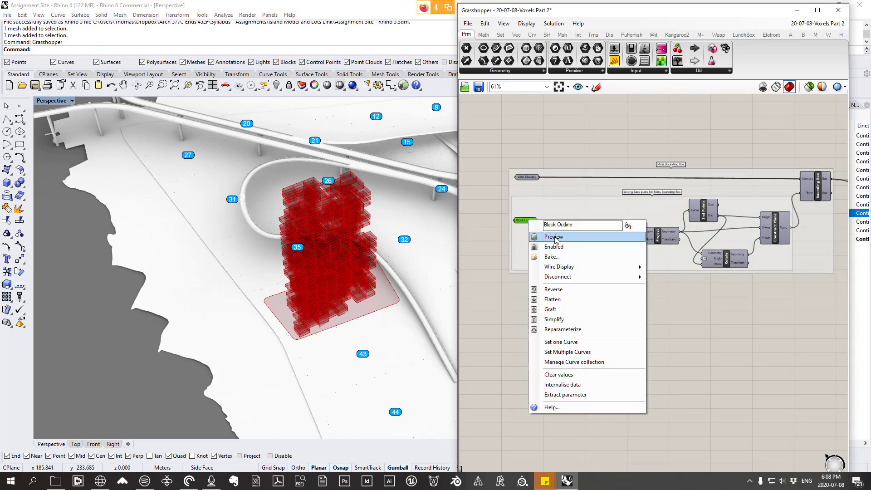
{"action": "left_click", "coordinate": [542, 232]}
{"action": "mouse_move", "coordinate": [358, 302]}
{"action": "right_mouse_down"}
{"action": "mouse_move", "coordinate": [336, 273]}
{"action": "mouse_move", "coordinate": [362, 301]}
{"action": "right_mouse_up"}
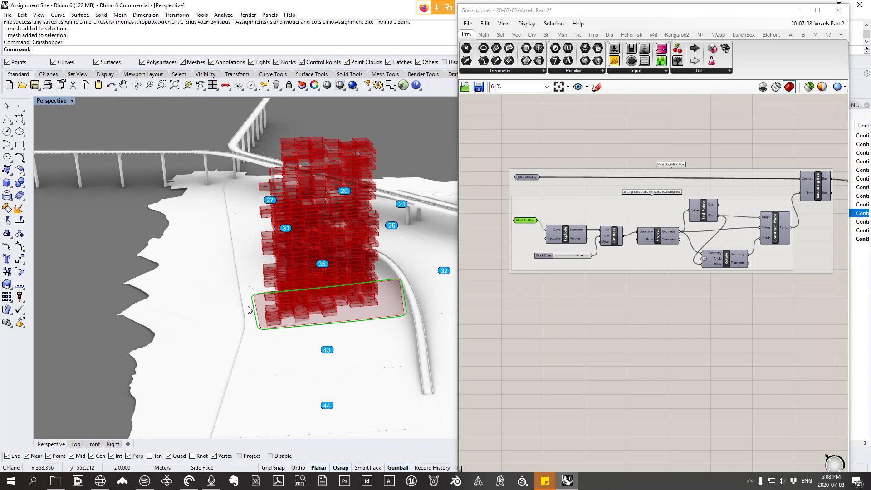
Step: Preview the List Item component's block edge, inspect it at the tower's base, and hide that preview again
{"action": "right_click_drag", "start_coordinate": [565, 246], "coordinate": [520, 227]}
{"action": "left_click", "coordinate": [521, 214]}
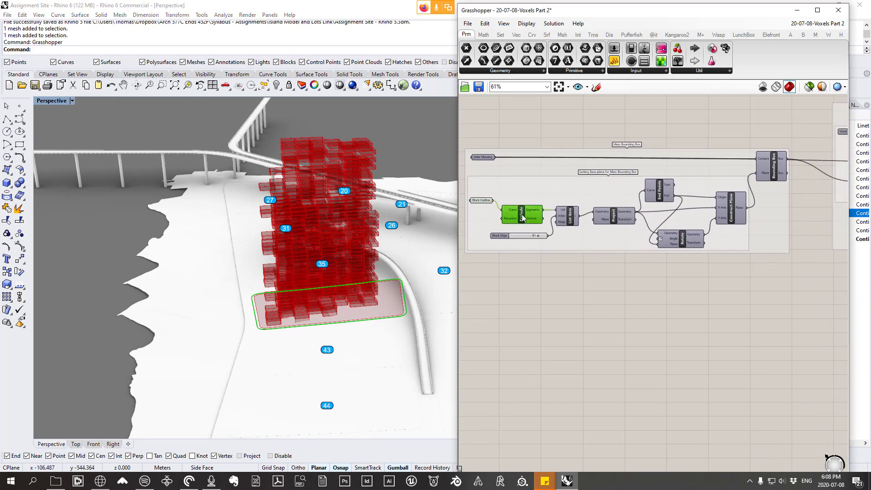
{"action": "right_click", "coordinate": [522, 215]}
{"action": "left_click", "coordinate": [570, 214]}
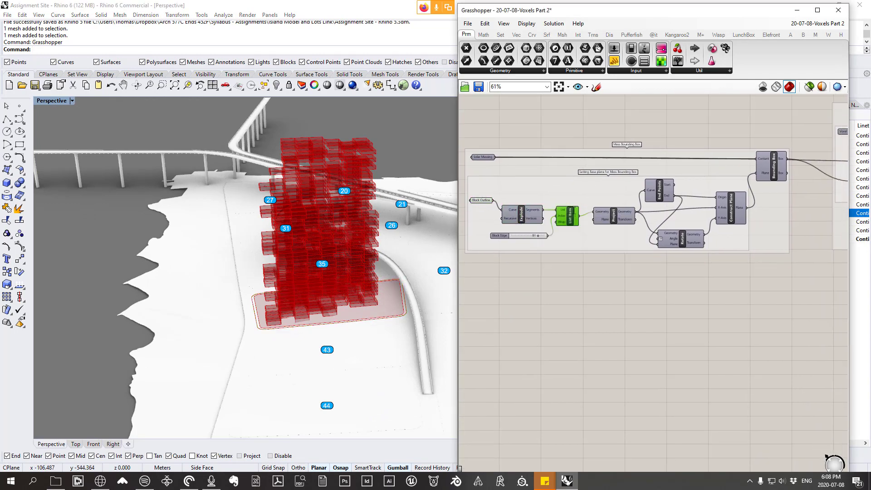
{"action": "right_click", "coordinate": [569, 209]}
{"action": "left_click", "coordinate": [583, 227]}
{"action": "right_click_drag", "start_coordinate": [418, 312], "coordinate": [382, 323]}
{"action": "right_click_drag", "start_coordinate": [272, 282], "coordinate": [327, 299]}
{"action": "right_click_drag", "start_coordinate": [409, 290], "coordinate": [245, 276]}
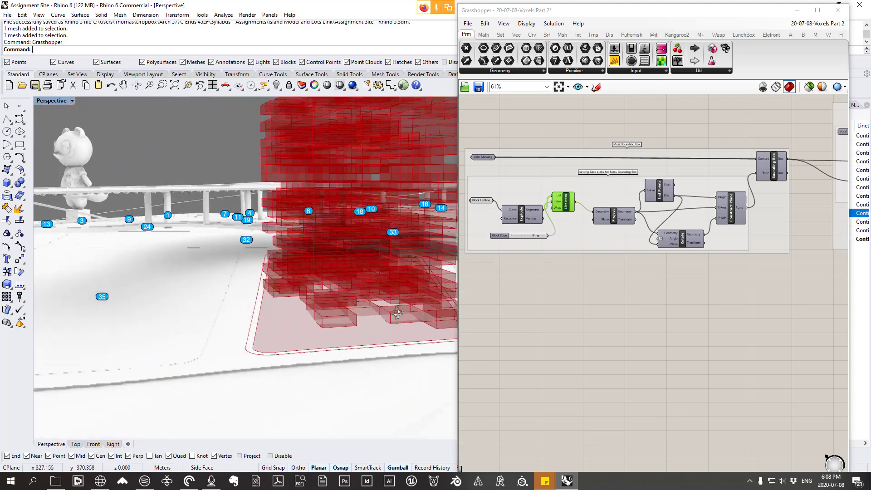
{"action": "middle_click", "coordinate": [553, 134]}
{"action": "left_click", "coordinate": [578, 152]}
Step: Preview the Project component's flattened edge, inspect it from low beneath the site, and hide that preview
{"action": "left_click", "coordinate": [615, 216]}
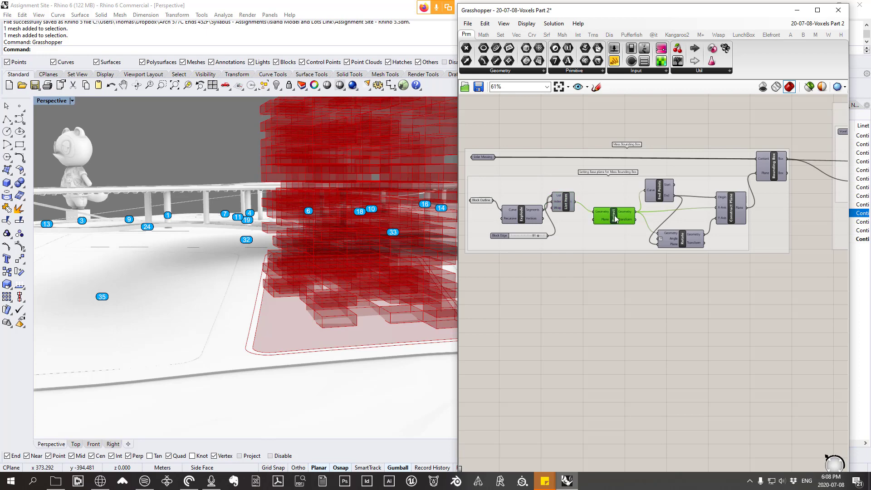
{"action": "right_click", "coordinate": [614, 215]}
{"action": "left_click", "coordinate": [631, 233]}
{"action": "right_click_drag", "start_coordinate": [314, 332], "coordinate": [314, 302]}
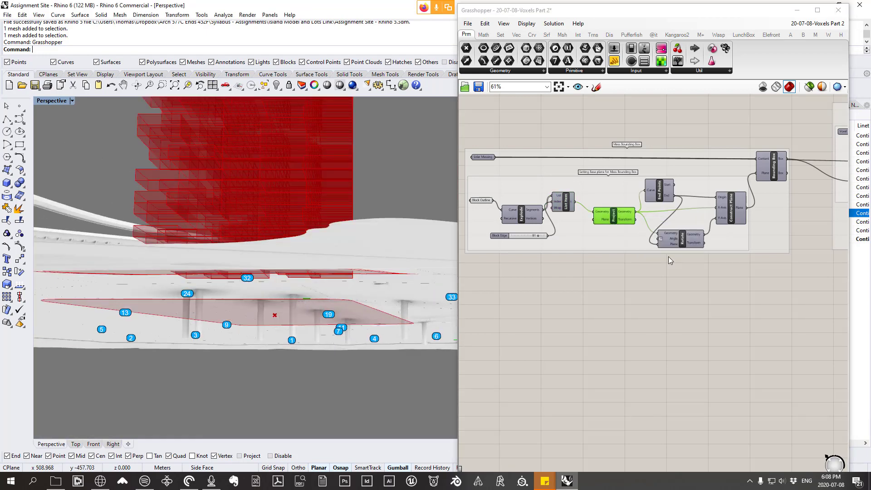
{"action": "right_click", "coordinate": [617, 286]}
{"action": "left_click", "coordinate": [638, 302]}
Step: Show the previews of the End Points and Project components in the base plane group
{"action": "left_click", "coordinate": [660, 190]}
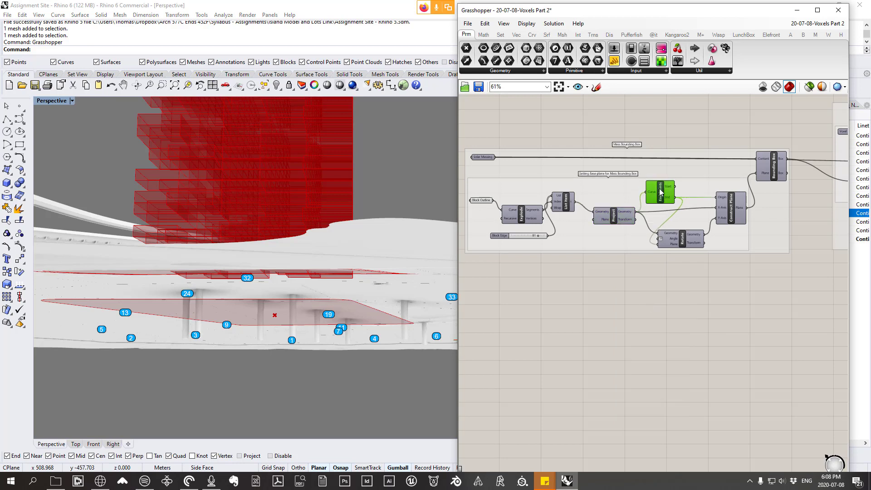
{"action": "left_click_drag", "start_coordinate": [660, 191], "coordinate": [660, 186]}
{"action": "right_click", "coordinate": [659, 187]}
{"action": "left_click", "coordinate": [674, 205]}
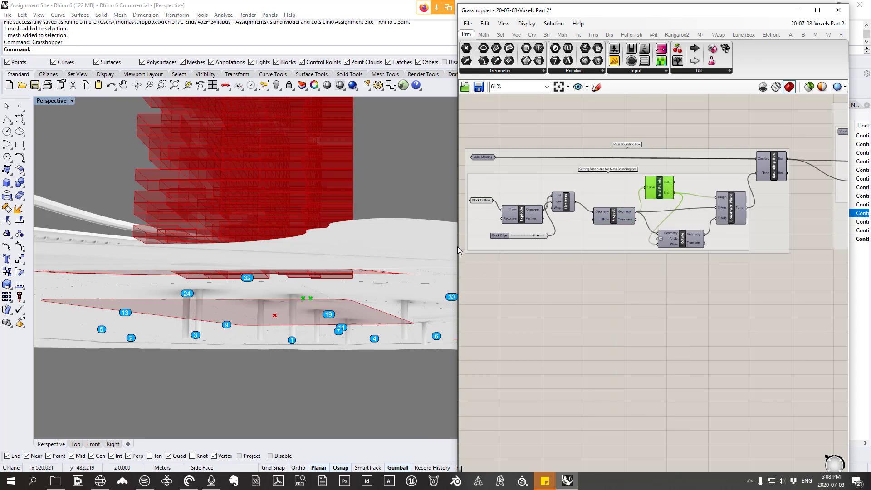
{"action": "left_click", "coordinate": [614, 220]}
{"action": "right_click", "coordinate": [614, 220]}
{"action": "left_click", "coordinate": [635, 237]}
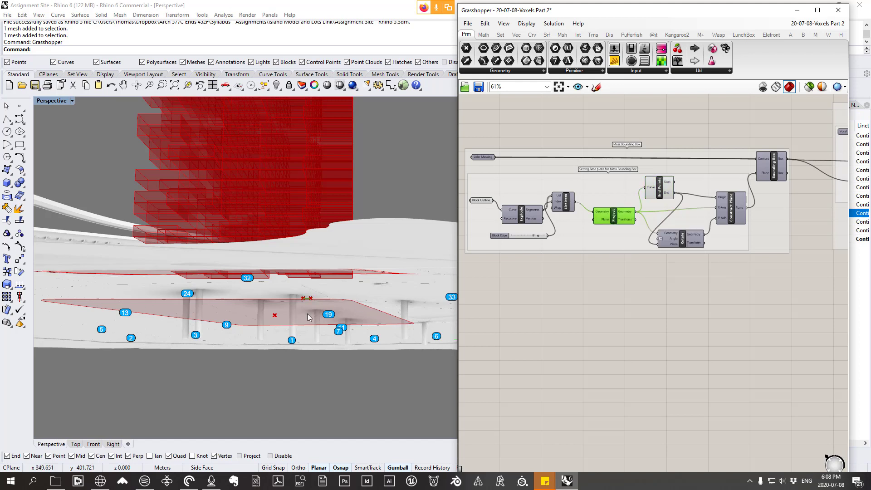
Step: Show the Construct Plane component's preview and inspect the plane at the projected block edge
{"action": "left_click", "coordinate": [731, 215]}
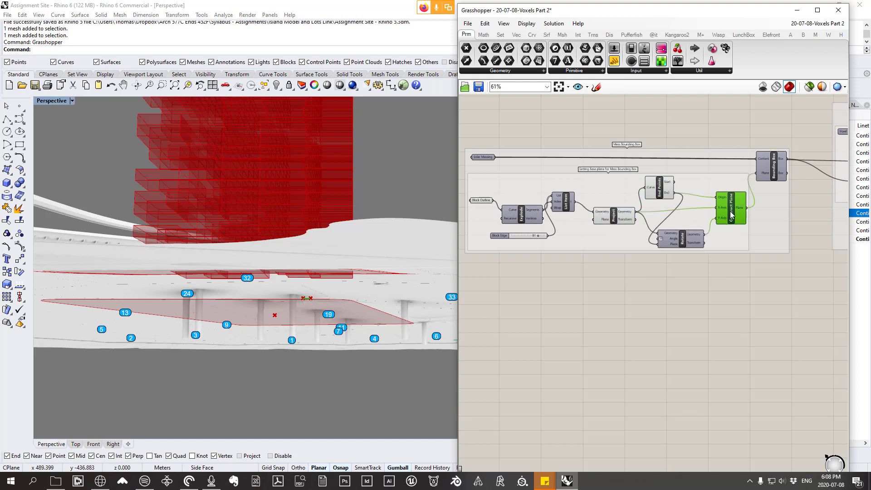
{"action": "right_click", "coordinate": [731, 215]}
{"action": "left_click", "coordinate": [751, 232]}
{"action": "scroll", "coordinate": [303, 293], "scroll_direction": "up", "scroll_amount": 6}
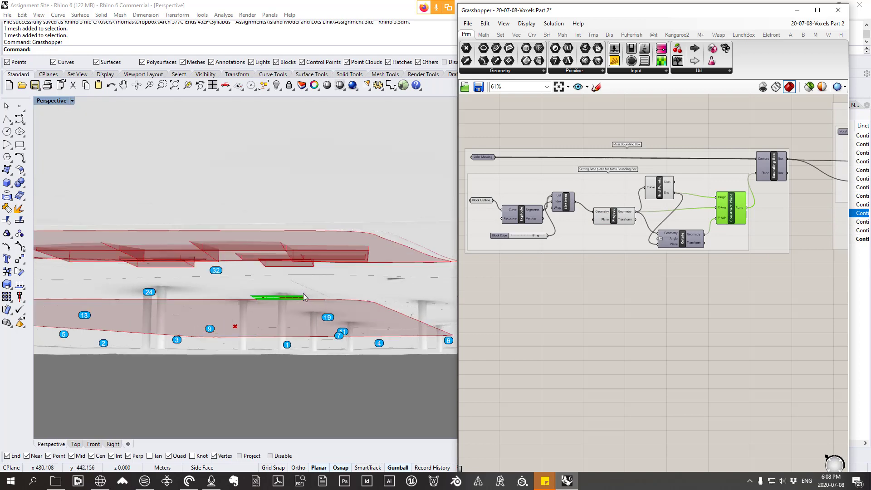
{"action": "scroll", "coordinate": [284, 224], "scroll_direction": "down", "scroll_amount": 4}
{"action": "scroll", "coordinate": [284, 224], "scroll_direction": "up", "scroll_amount": 2}
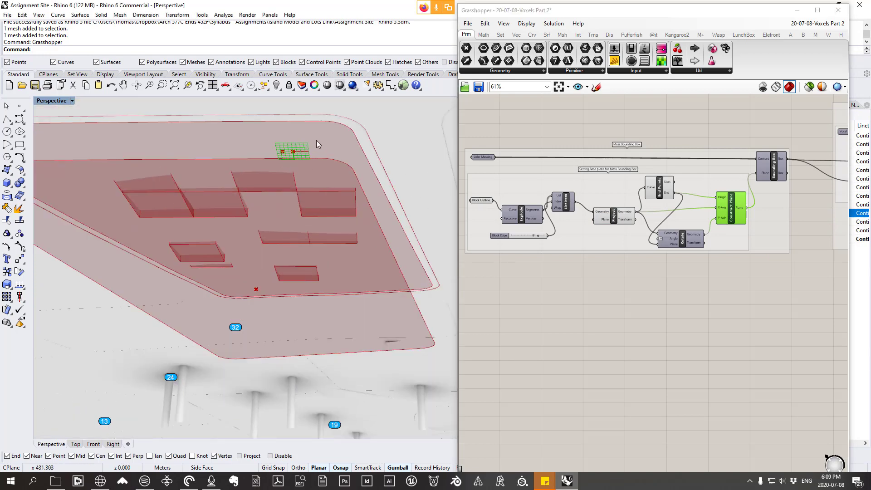
Step: Show the Bounding Box component's preview and inspect the box around the voxel tower
{"action": "left_click_drag", "start_coordinate": [775, 173], "coordinate": [770, 164]}
{"action": "right_click", "coordinate": [770, 164]}
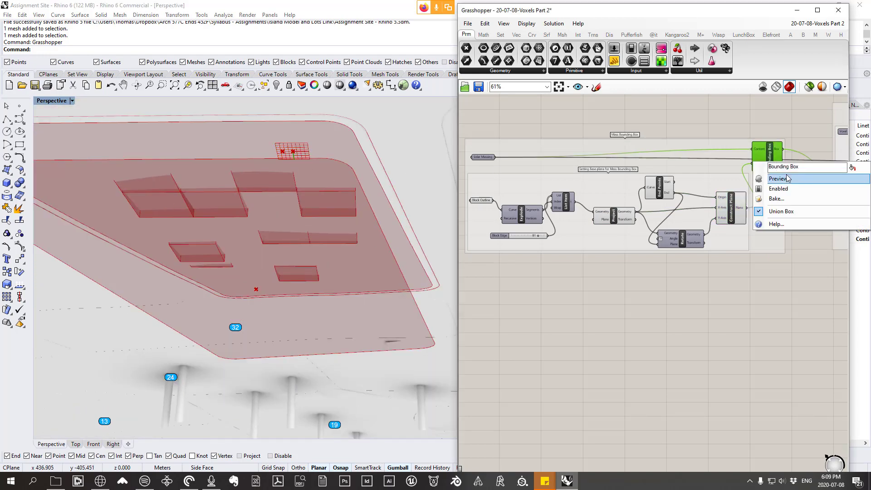
{"action": "left_click", "coordinate": [786, 181]}
{"action": "right_click_drag", "start_coordinate": [222, 177], "coordinate": [275, 279]}
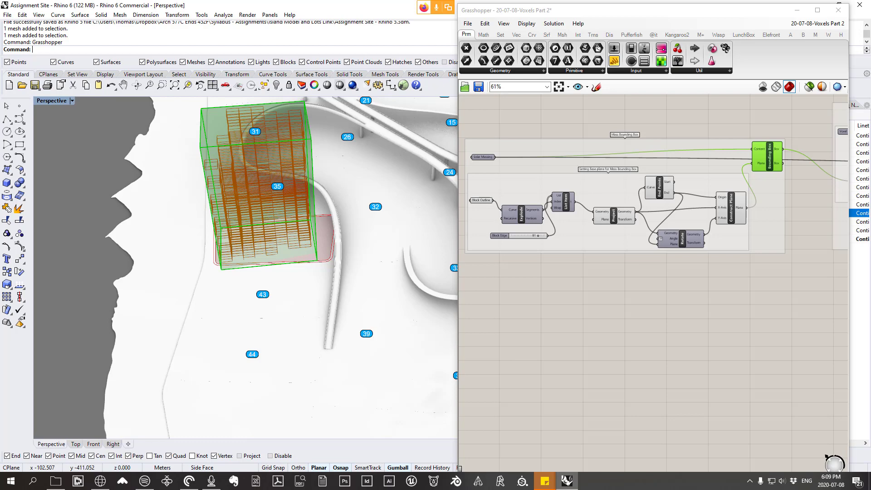
{"action": "right_click_drag", "start_coordinate": [261, 239], "coordinate": [270, 202]}
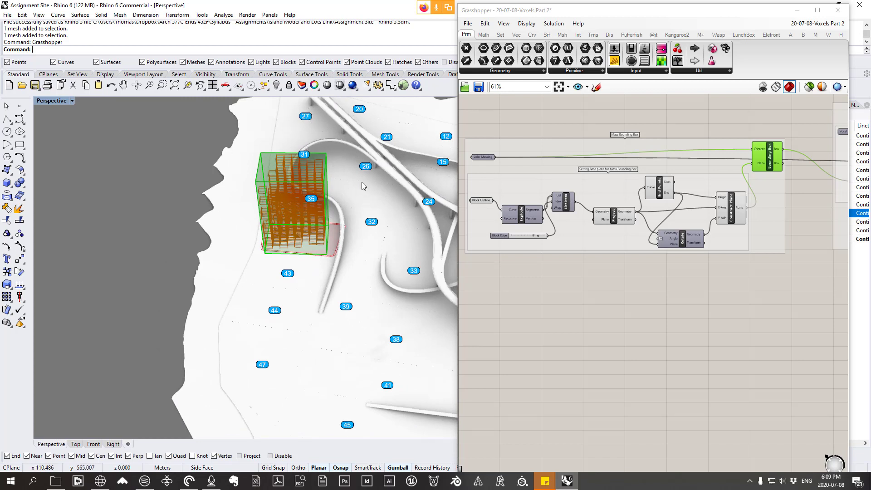
Step: Lower the Bounding Box component slightly and examine the box's alignment with the block outline from above
{"action": "scroll", "coordinate": [762, 191], "scroll_direction": "down", "scroll_amount": 3}
{"action": "scroll", "coordinate": [763, 191], "scroll_direction": "up", "scroll_amount": 3}
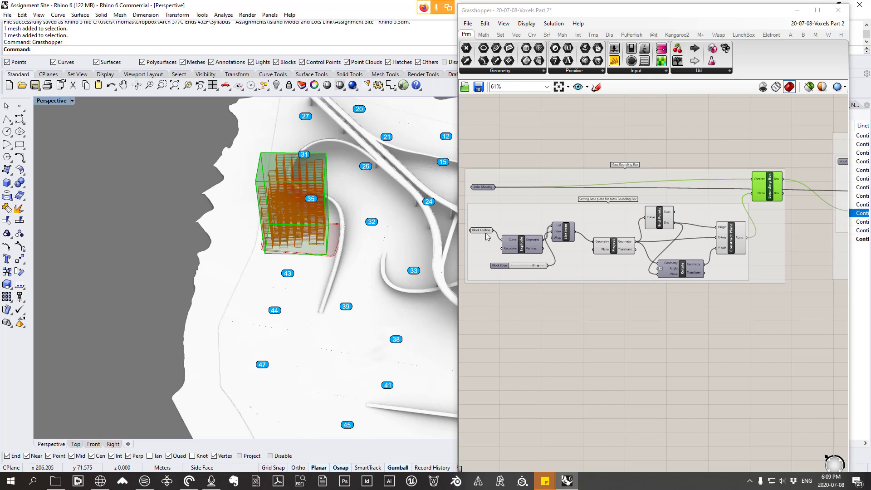
{"action": "left_click_drag", "start_coordinate": [770, 199], "coordinate": [777, 206]}
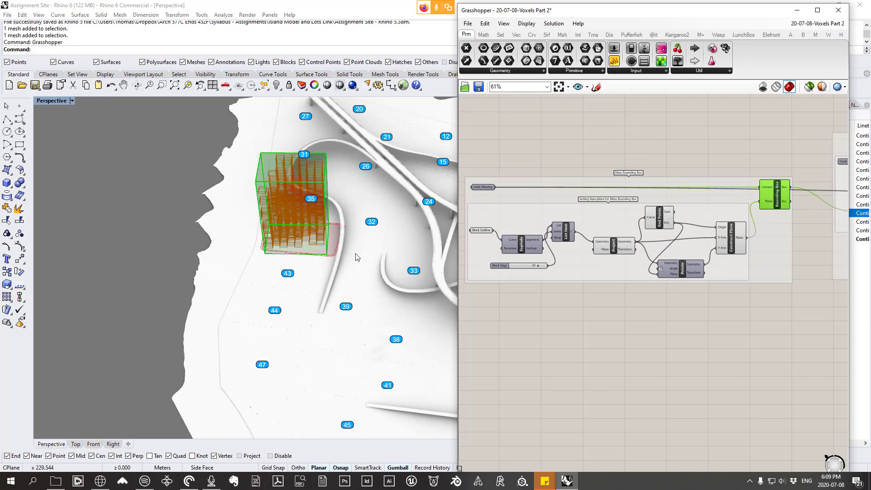
{"action": "right_click_drag", "start_coordinate": [336, 242], "coordinate": [348, 295]}
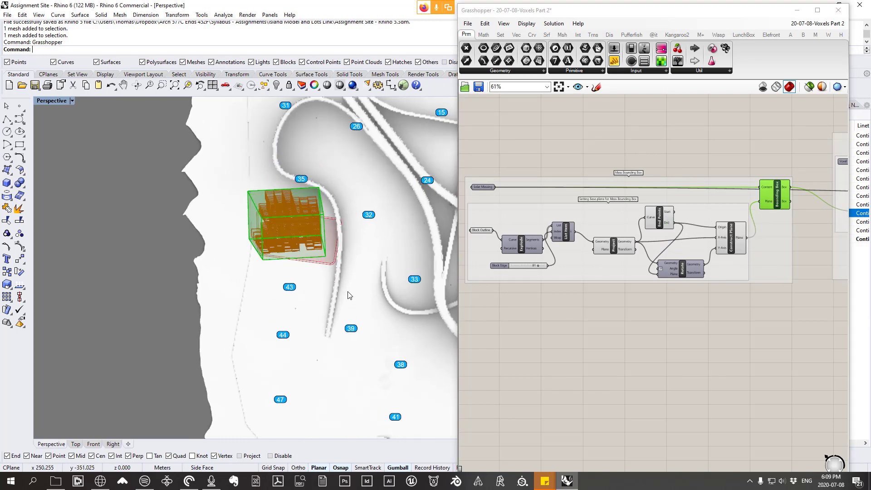
{"action": "scroll", "coordinate": [319, 227], "scroll_direction": "up", "scroll_amount": 4}
{"action": "right_click_drag", "start_coordinate": [318, 220], "coordinate": [309, 240]}
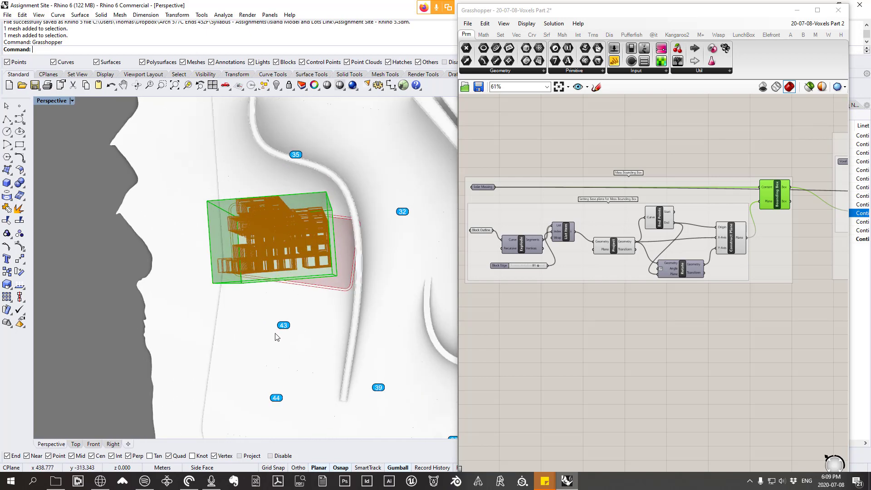
{"action": "right_click_drag", "start_coordinate": [777, 136], "coordinate": [774, 132]}
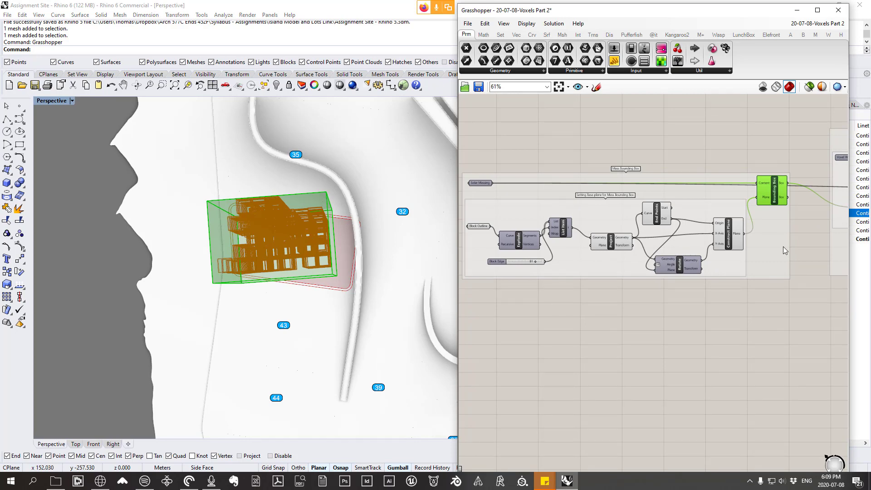
Step: Examine the wires running from Bounding Box to the neighbouring groups and from the base plane group
{"action": "scroll", "coordinate": [784, 250], "scroll_direction": "down", "scroll_amount": 2}
{"action": "scroll", "coordinate": [783, 223], "scroll_direction": "up", "scroll_amount": 2}
{"action": "scroll", "coordinate": [762, 245], "scroll_direction": "down", "scroll_amount": 1}
{"action": "right_click_drag", "start_coordinate": [770, 224], "coordinate": [661, 220]}
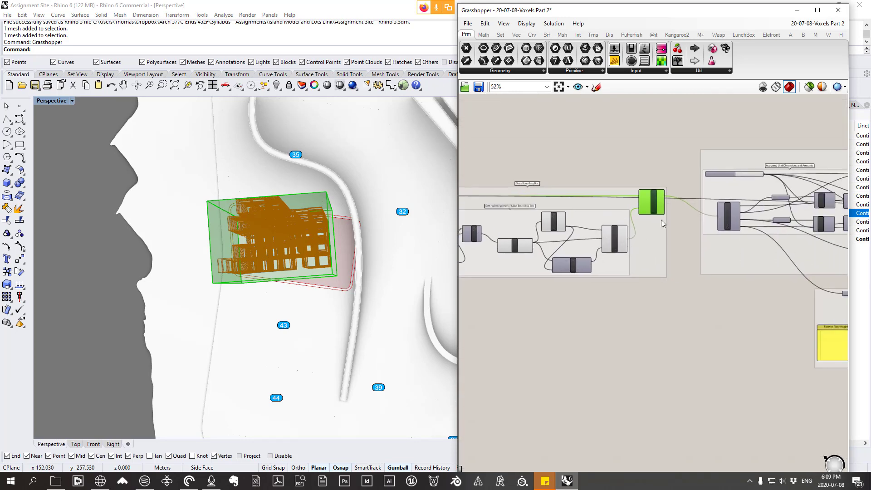
{"action": "left_click_drag", "start_coordinate": [644, 251], "coordinate": [624, 162]}
{"action": "right_click_drag", "start_coordinate": [661, 197], "coordinate": [683, 241]}
{"action": "scroll", "coordinate": [665, 160], "scroll_direction": "up", "scroll_amount": 4}
{"action": "left_click_drag", "start_coordinate": [664, 178], "coordinate": [665, 172]}
{"action": "right_click_drag", "start_coordinate": [669, 205], "coordinate": [809, 208]}
{"action": "scroll", "coordinate": [805, 207], "scroll_direction": "down", "scroll_amount": 2}
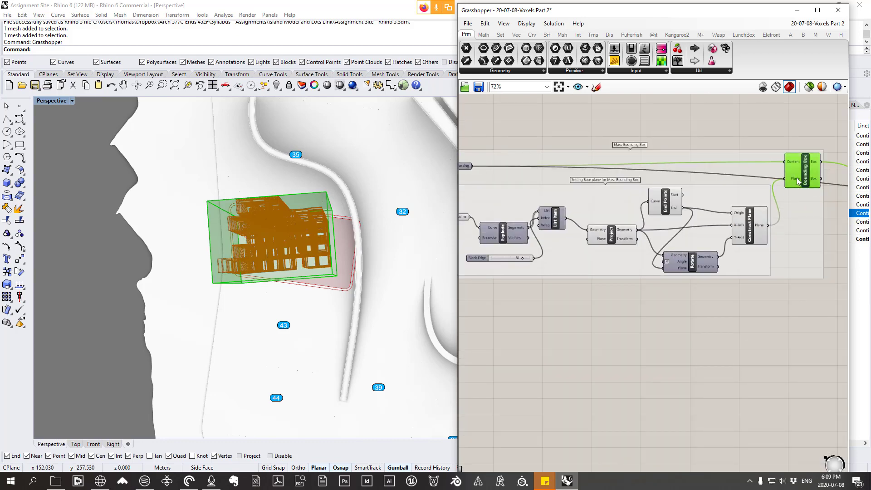
{"action": "scroll", "coordinate": [798, 181], "scroll_direction": "down", "scroll_amount": 1}
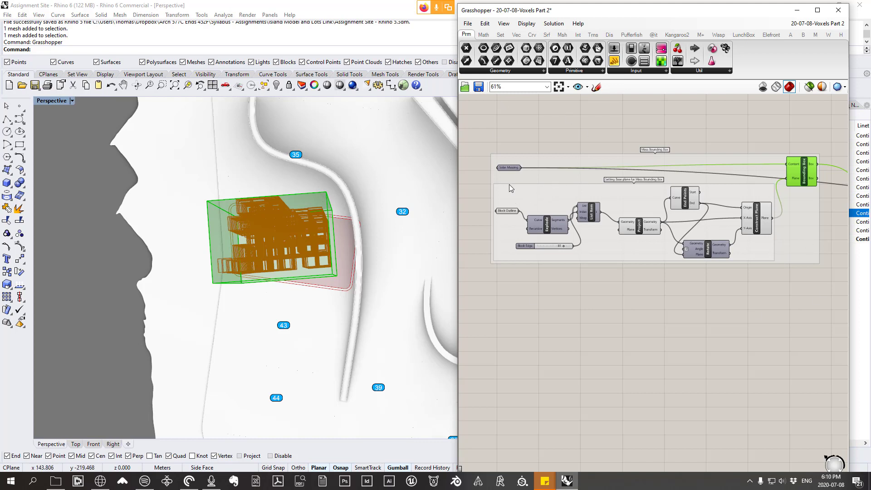
{"action": "left_click", "coordinate": [859, 259]}
{"action": "right_click_drag", "start_coordinate": [797, 233], "coordinate": [779, 240]}
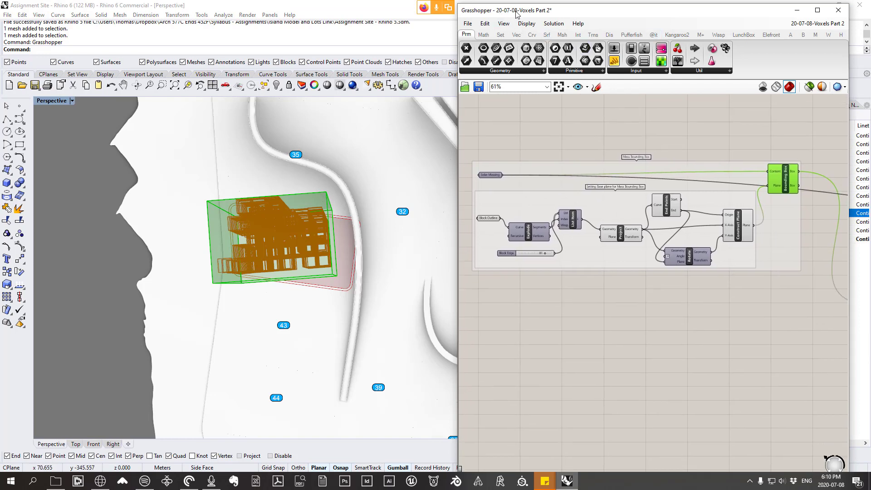
Step: Ungroup the outer Mass Bounding Box group around the base plane components
{"action": "left_click", "coordinate": [784, 231]}
{"action": "right_click", "coordinate": [782, 230]}
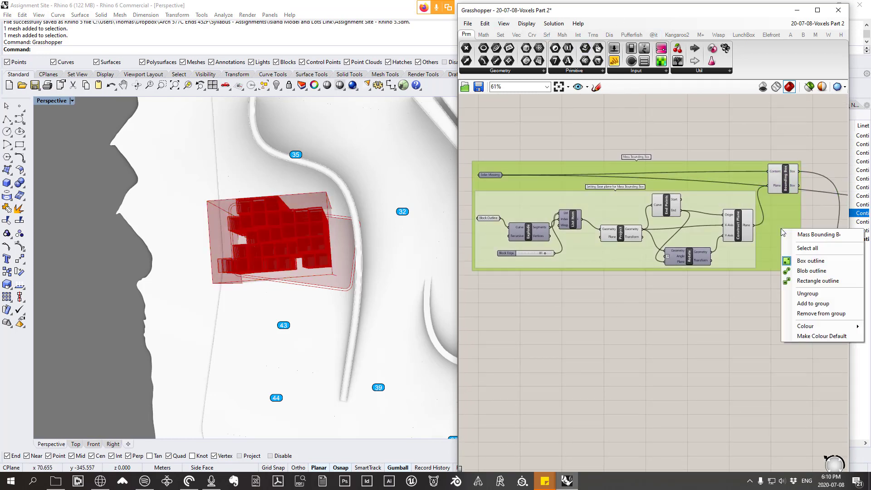
{"action": "left_click", "coordinate": [831, 294]}
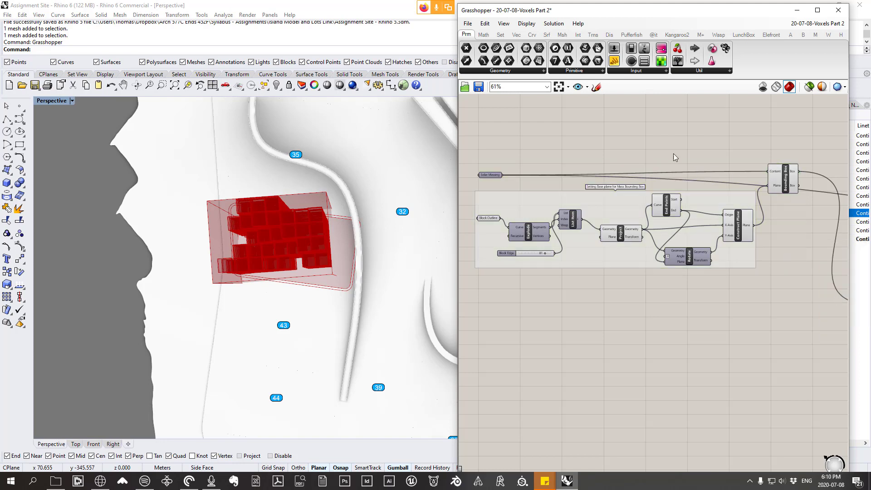
Step: Move the massing parameter and the Bounding Box component up, clear of the base plane group
{"action": "right_click_drag", "start_coordinate": [556, 191], "coordinate": [579, 199]}
{"action": "left_click_drag", "start_coordinate": [506, 183], "coordinate": [507, 134]}
{"action": "right_click_drag", "start_coordinate": [518, 138], "coordinate": [517, 154]}
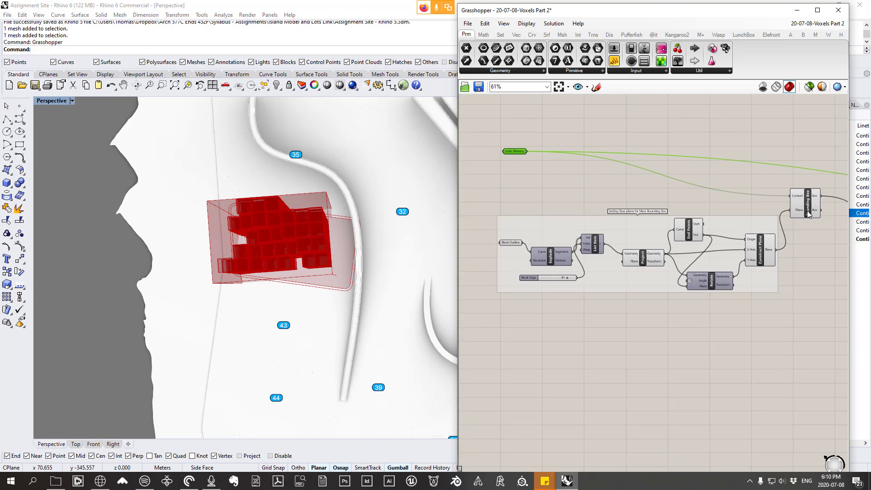
{"action": "left_click_drag", "start_coordinate": [808, 212], "coordinate": [811, 179]}
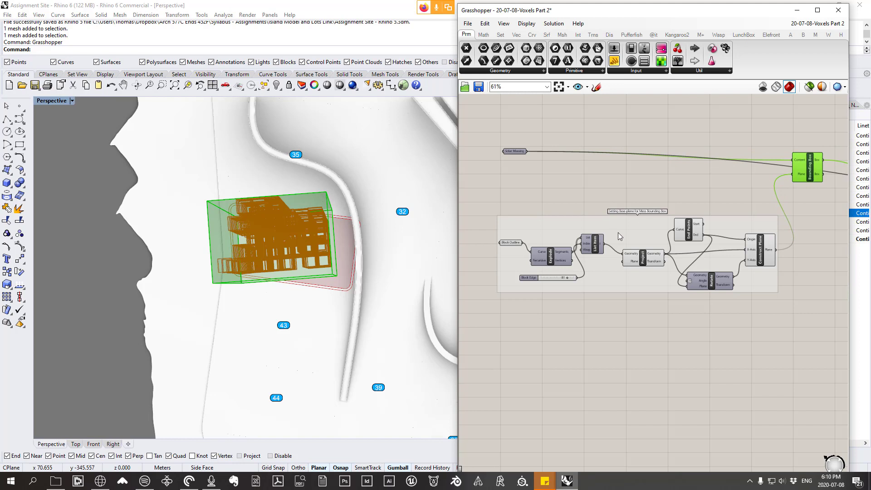
Step: Move the base plane group closer to the Bounding Box and adjust its Block Outline and Construct Plane components
{"action": "left_click_drag", "start_coordinate": [619, 237], "coordinate": [611, 216]}
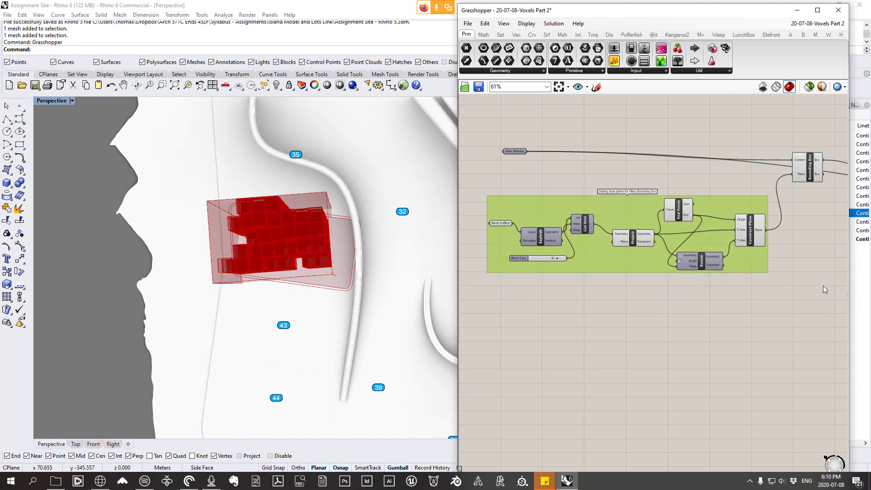
{"action": "left_click", "coordinate": [497, 224]}
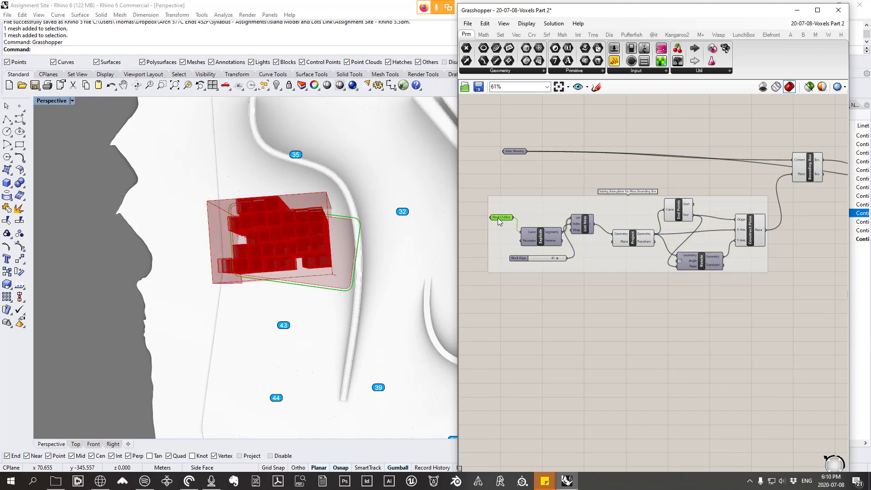
{"action": "left_click_drag", "start_coordinate": [498, 228], "coordinate": [502, 226]}
{"action": "left_click_drag", "start_coordinate": [760, 239], "coordinate": [758, 233]}
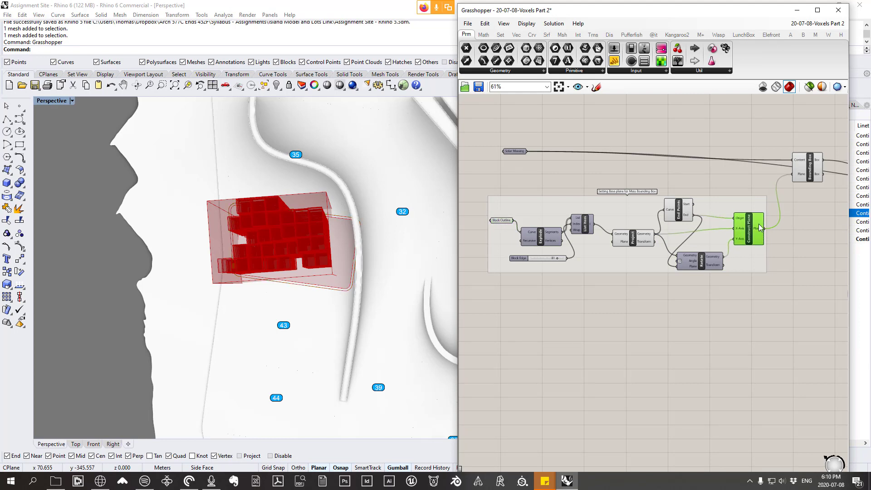
{"action": "right_click_drag", "start_coordinate": [376, 263], "coordinate": [376, 263]}
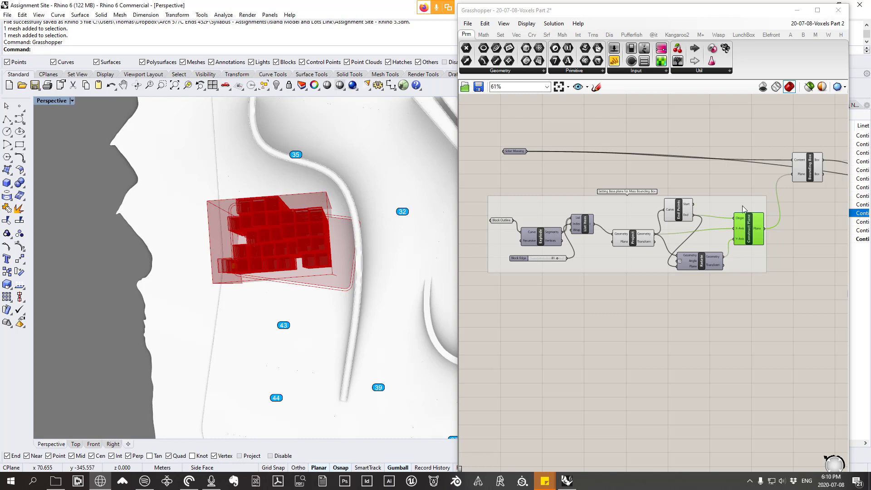
Step: Delete the whole base plane group feeding the Bounding Box, keeping the Solar Massing parameter and the Bounding Box component
{"action": "right_click_drag", "start_coordinate": [759, 274], "coordinate": [767, 317]}
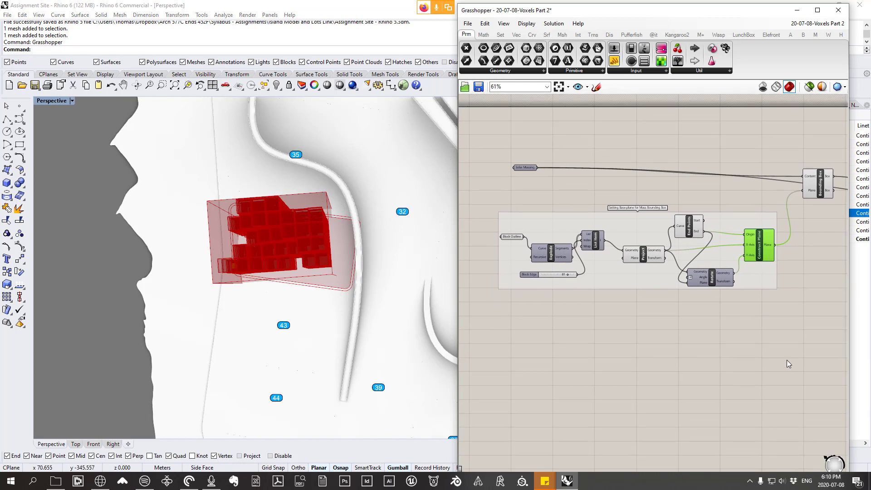
{"action": "left_click_drag", "start_coordinate": [787, 361], "coordinate": [498, 213]}
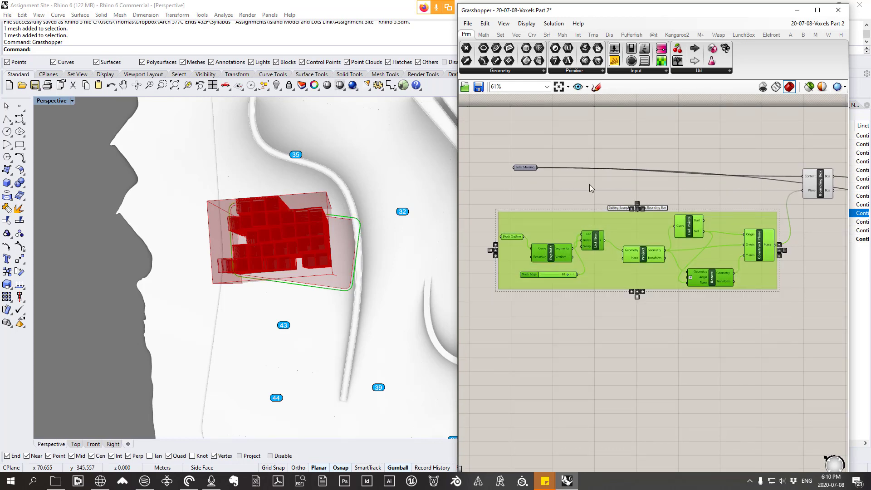
{"action": "left_click", "coordinate": [860, 288]}
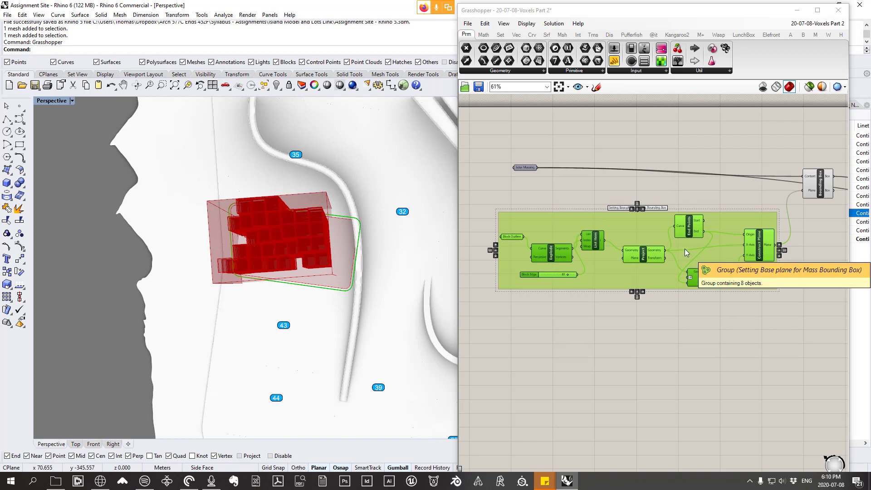
{"action": "key", "text": "Delete"}
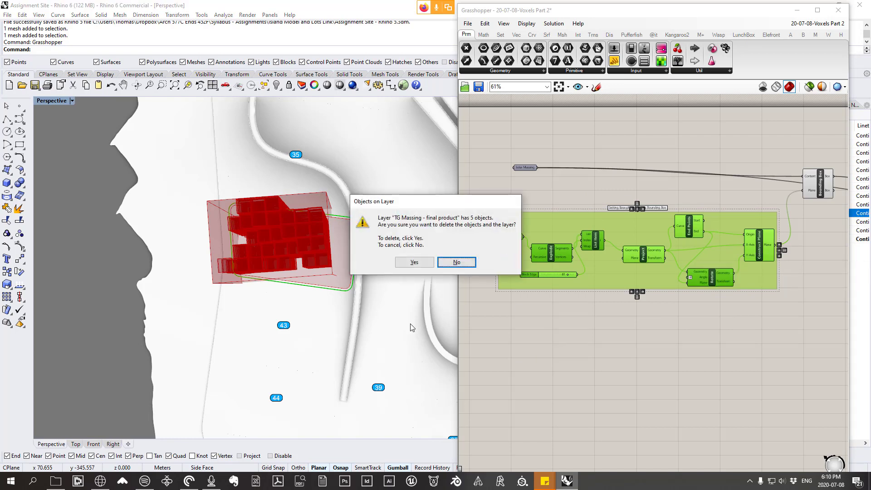
{"action": "left_click", "coordinate": [463, 267]}
{"action": "right_click_drag", "start_coordinate": [592, 345], "coordinate": [570, 321]}
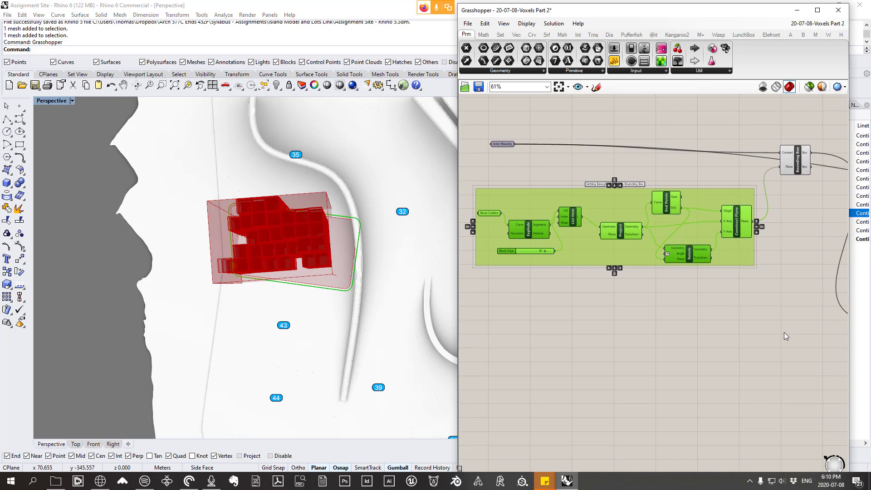
{"action": "left_click_drag", "start_coordinate": [784, 332], "coordinate": [479, 184]}
{"action": "right_click_drag", "start_coordinate": [596, 242], "coordinate": [626, 273]}
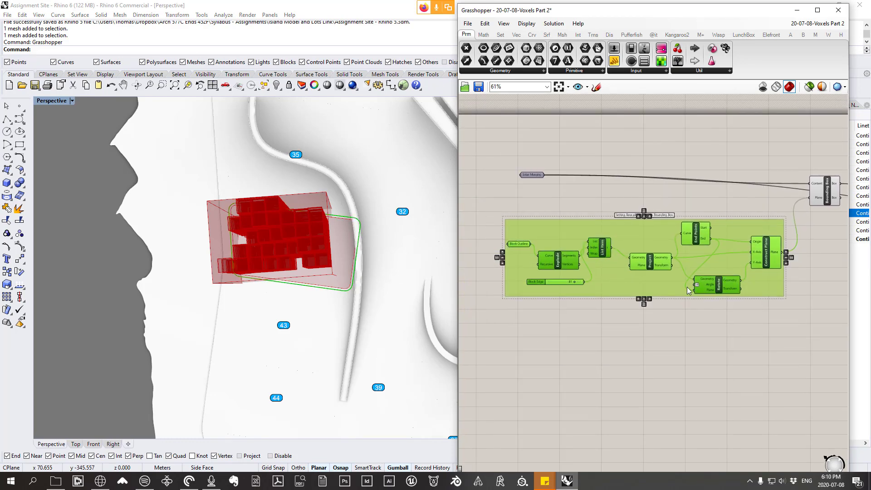
{"action": "key", "text": "Delete"}
{"action": "scroll", "coordinate": [730, 247], "scroll_direction": "down", "scroll_amount": 1}
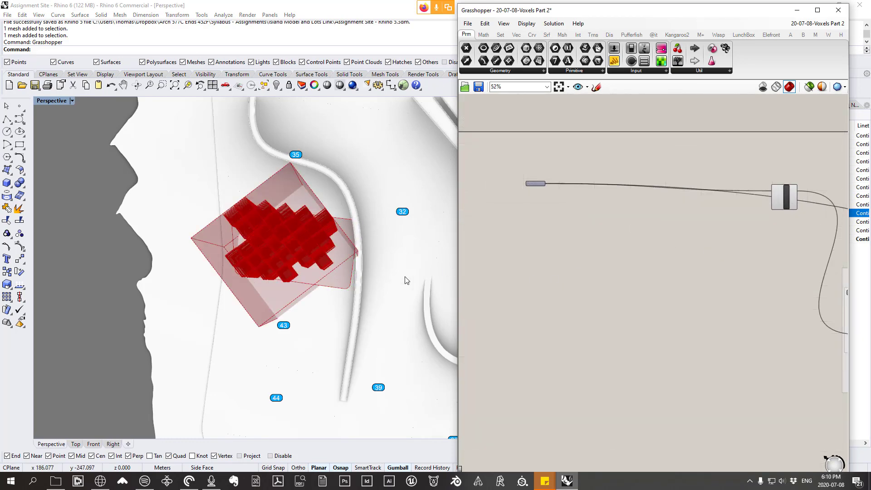
Step: Inspect the world-aligned bounding box around the massing and place a Point parameter below the Solar Massing parameter
{"action": "right_click_drag", "start_coordinate": [404, 278], "coordinate": [336, 287]}
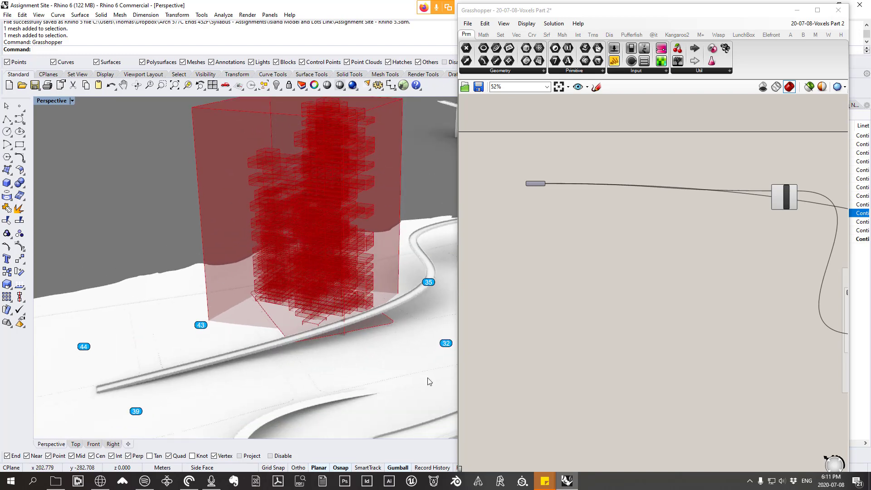
{"action": "scroll", "coordinate": [770, 207], "scroll_direction": "up", "scroll_amount": 2}
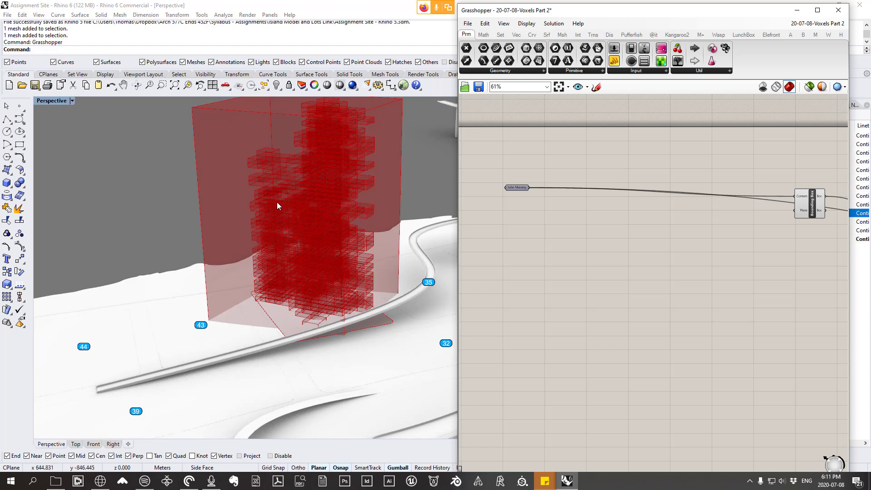
{"action": "right_click_drag", "start_coordinate": [385, 282], "coordinate": [404, 236]}
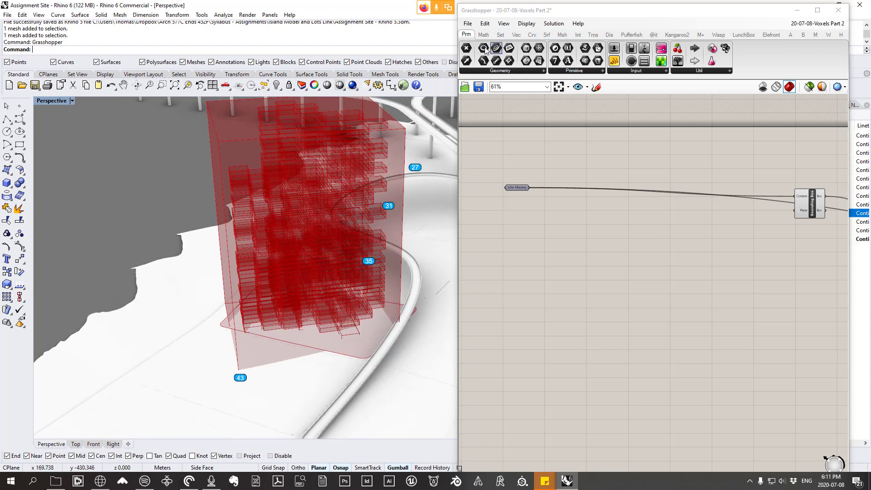
{"action": "left_click", "coordinate": [500, 71]}
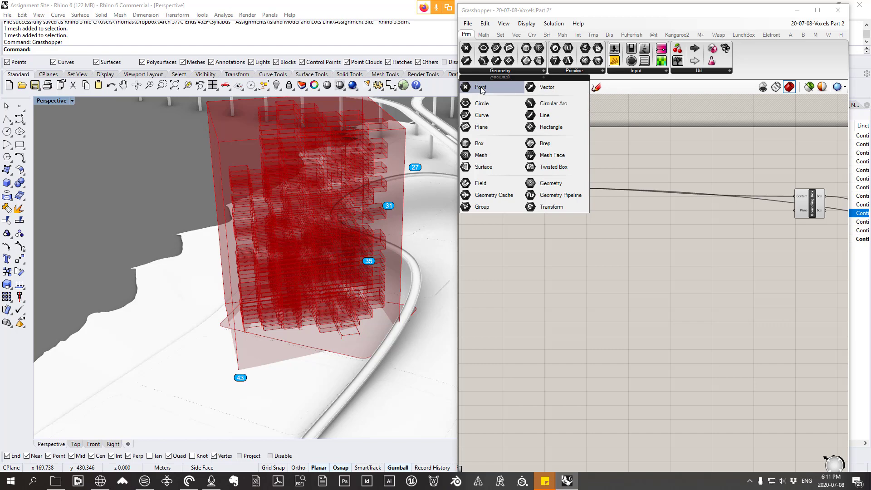
{"action": "left_click_drag", "start_coordinate": [482, 90], "coordinate": [527, 260]}
{"action": "scroll", "coordinate": [527, 260], "scroll_direction": "up", "scroll_amount": 1}
{"action": "right_click_drag", "start_coordinate": [244, 302], "coordinate": [439, 294]}
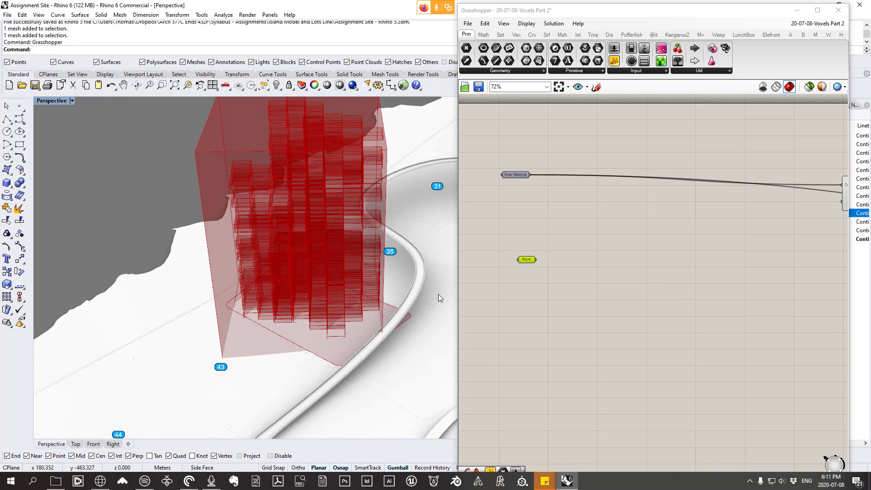
{"action": "scroll", "coordinate": [527, 260], "scroll_direction": "up", "scroll_amount": 1}
Step: Rename the Point parameter "Bounding Box Plane Origin"
{"action": "right_click", "coordinate": [528, 261]}
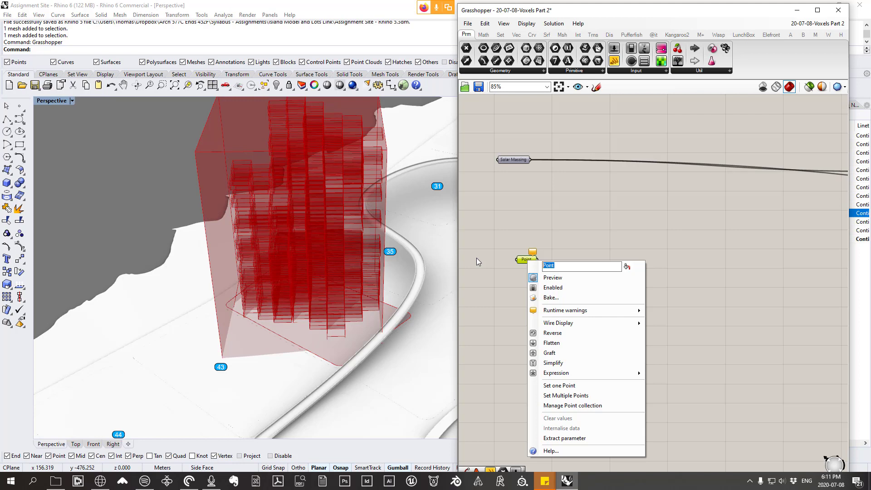
{"action": "type", "text": "BOunding"}
{"action": "key", "text": "BackSpace"}
{"action": "key", "text": "BackSpace"}
{"action": "key", "text": "BackSpace"}
{"action": "key", "text": "BackSpace"}
{"action": "key", "text": "BackSpace"}
{"action": "key", "text": "BackSpace"}
{"action": "key", "text": "BackSpace"}
{"action": "type", "text": "ounding Box Plane Origin"}
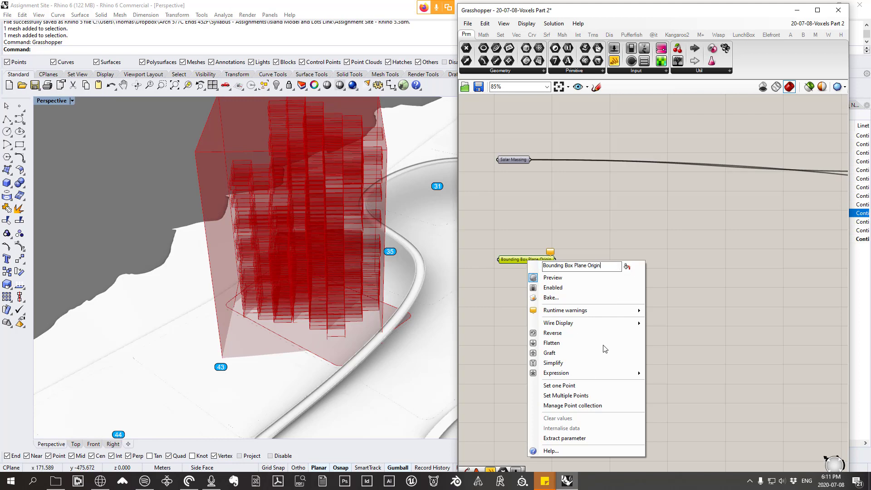
{"action": "left_click", "coordinate": [734, 305]}
{"action": "left_click", "coordinate": [734, 305]}
Step: Set one point of type Coordinate for Bounding Box Plane Origin, at the end of the block outline's rounded corner beneath the massing
{"action": "right_click_drag", "start_coordinate": [423, 269], "coordinate": [352, 255]}
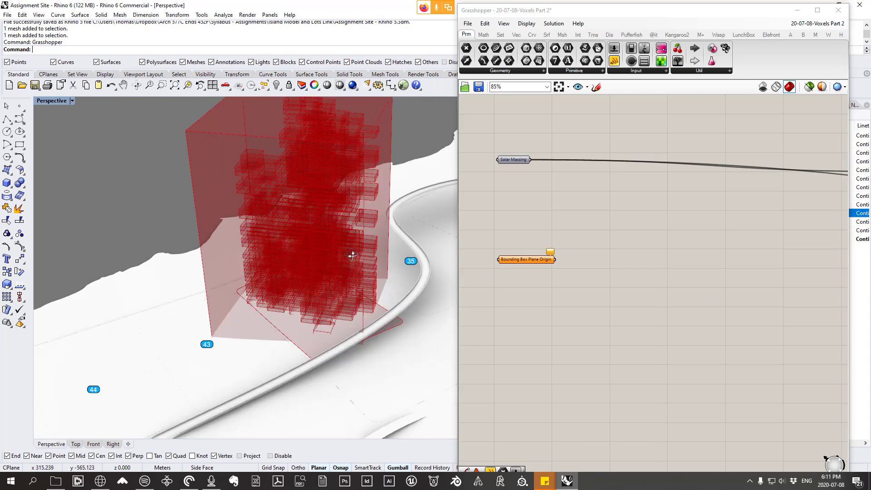
{"action": "right_click", "coordinate": [533, 260]}
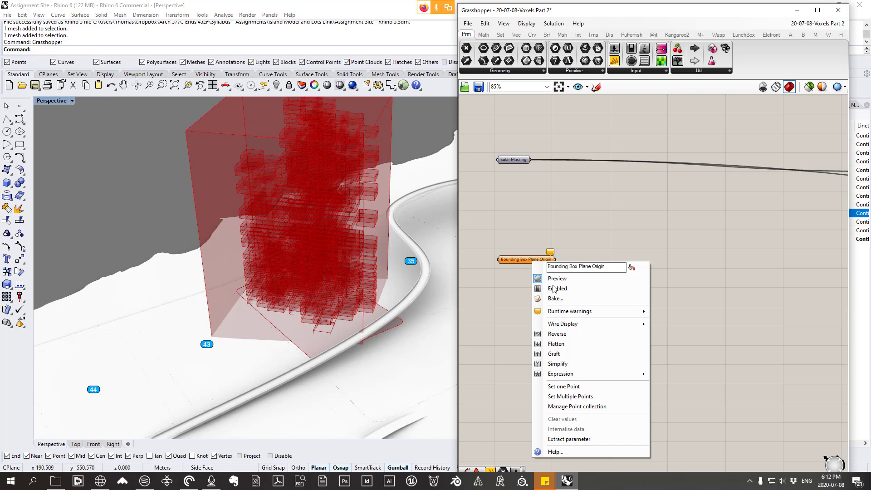
{"action": "left_click", "coordinate": [570, 386]}
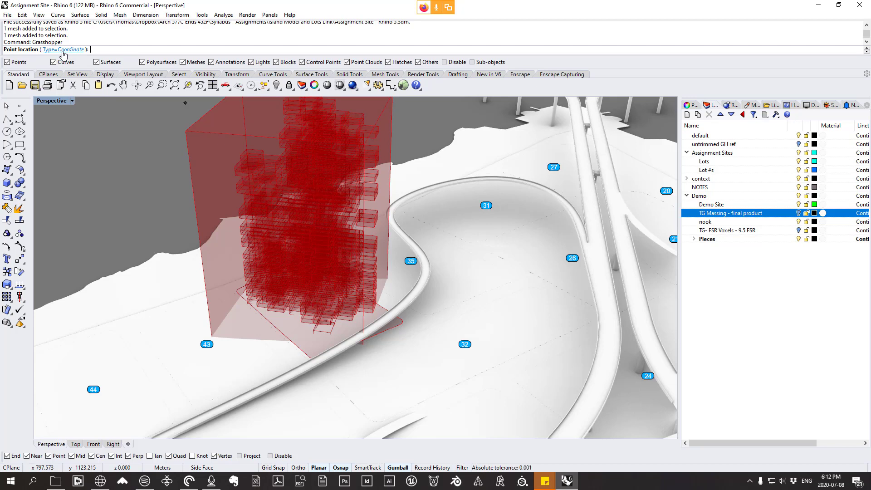
{"action": "left_click", "coordinate": [63, 50]}
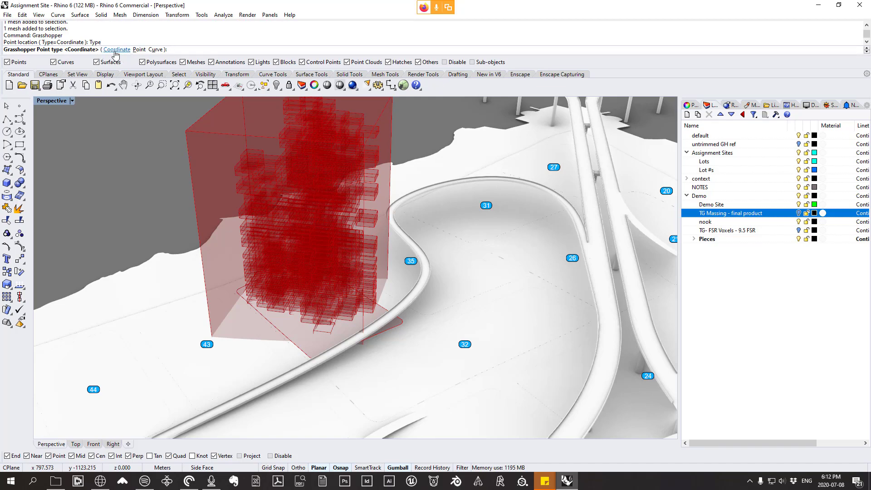
{"action": "left_click", "coordinate": [116, 54]}
{"action": "right_click_drag", "start_coordinate": [313, 360], "coordinate": [378, 353]}
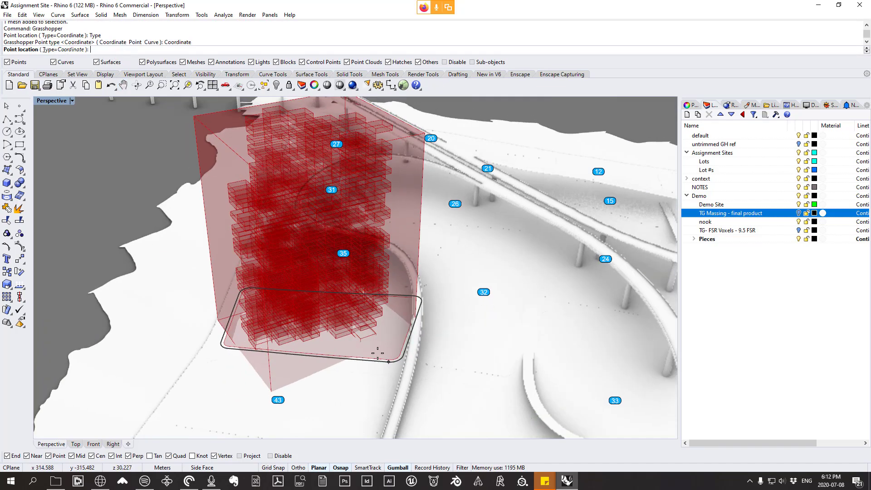
{"action": "scroll", "coordinate": [247, 356], "scroll_direction": "up", "scroll_amount": 5}
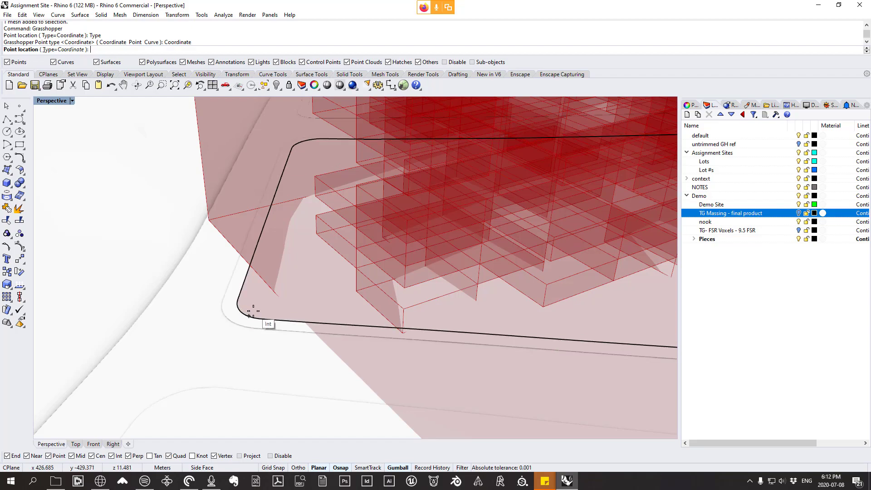
{"action": "scroll", "coordinate": [258, 318], "scroll_direction": "down", "scroll_amount": 10}
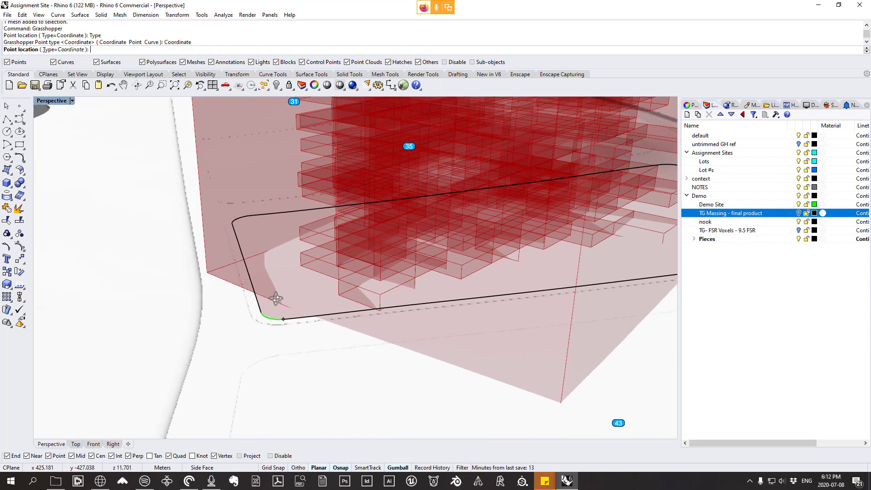
{"action": "right_click_drag", "start_coordinate": [285, 309], "coordinate": [331, 330]}
{"action": "scroll", "coordinate": [353, 313], "scroll_direction": "down", "scroll_amount": 4}
{"action": "scroll", "coordinate": [297, 320], "scroll_direction": "up", "scroll_amount": 4}
{"action": "scroll", "coordinate": [331, 330], "scroll_direction": "down", "scroll_amount": 3}
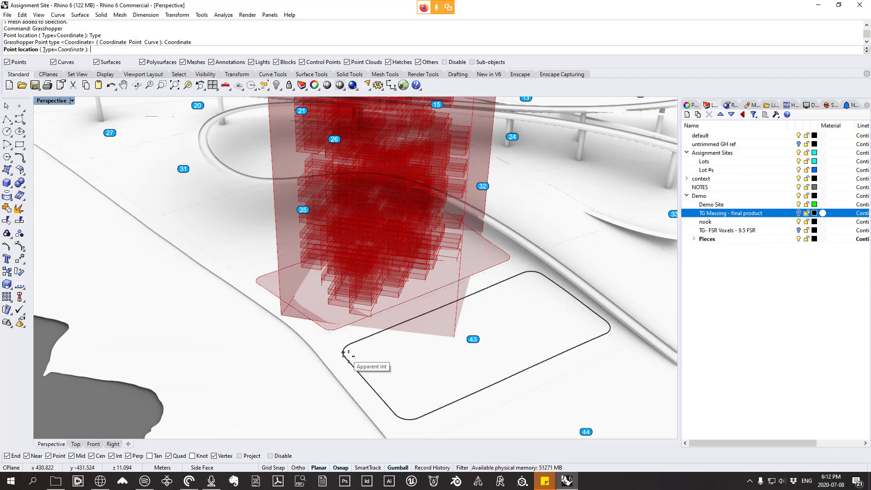
{"action": "scroll", "coordinate": [331, 338], "scroll_direction": "up", "scroll_amount": 5}
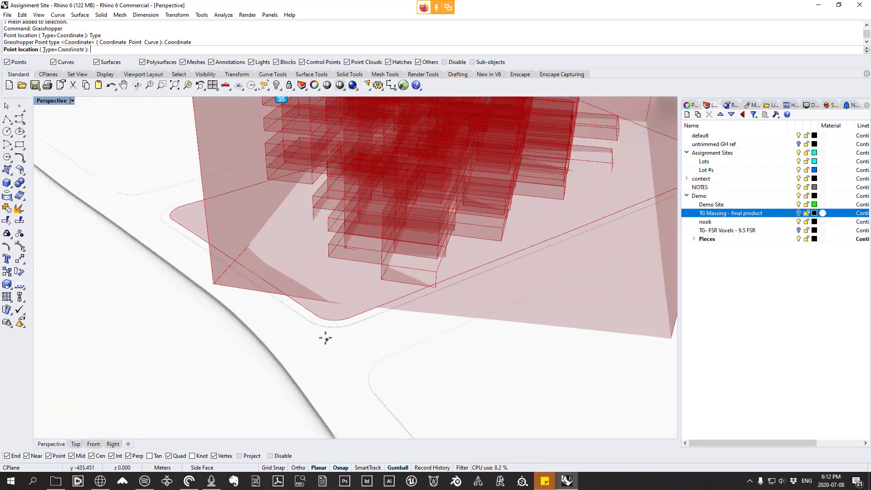
{"action": "left_click", "coordinate": [350, 319]}
{"action": "scroll", "coordinate": [341, 311], "scroll_direction": "up", "scroll_amount": 4}
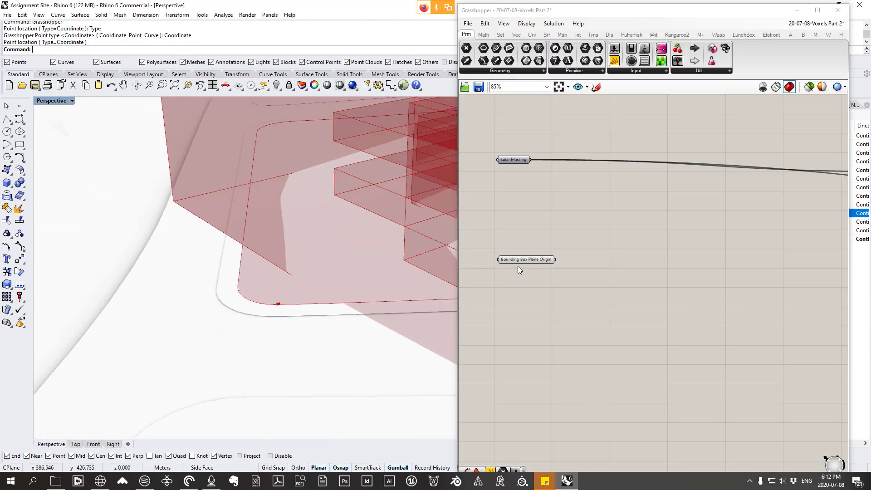
Step: Shift the Bounding Box Plane Origin parameter slightly down the canvas and move its referenced point inside the block outline's rounded corner
{"action": "left_click_drag", "start_coordinate": [525, 260], "coordinate": [524, 257]}
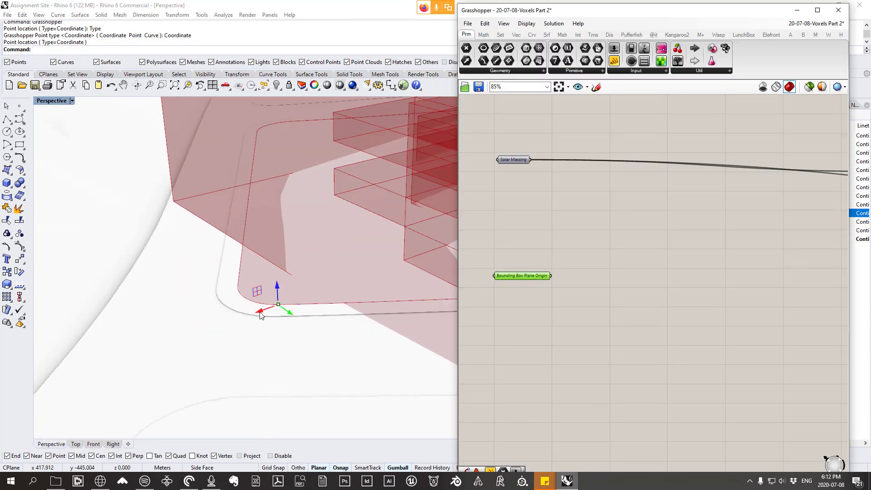
{"action": "scroll", "coordinate": [261, 315], "scroll_direction": "up", "scroll_amount": 5}
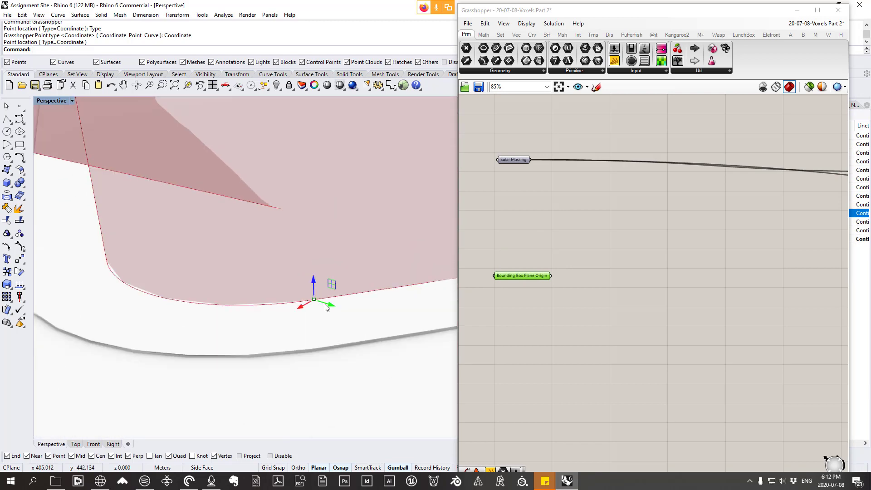
{"action": "scroll", "coordinate": [277, 298], "scroll_direction": "down", "scroll_amount": 7}
{"action": "mouse_move", "coordinate": [305, 282]}
{"action": "right_mouse_down"}
{"action": "mouse_move", "coordinate": [282, 298]}
{"action": "mouse_move", "coordinate": [319, 285]}
{"action": "right_mouse_up"}
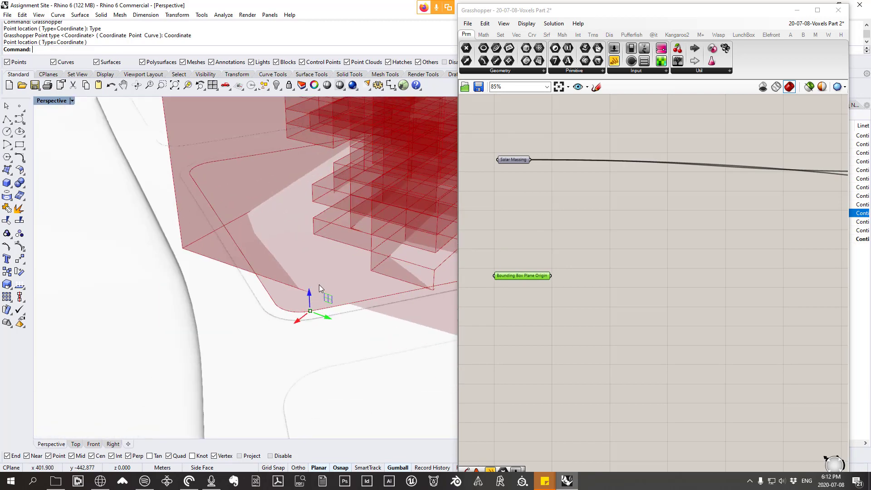
{"action": "right_click_drag", "start_coordinate": [320, 330], "coordinate": [262, 289]}
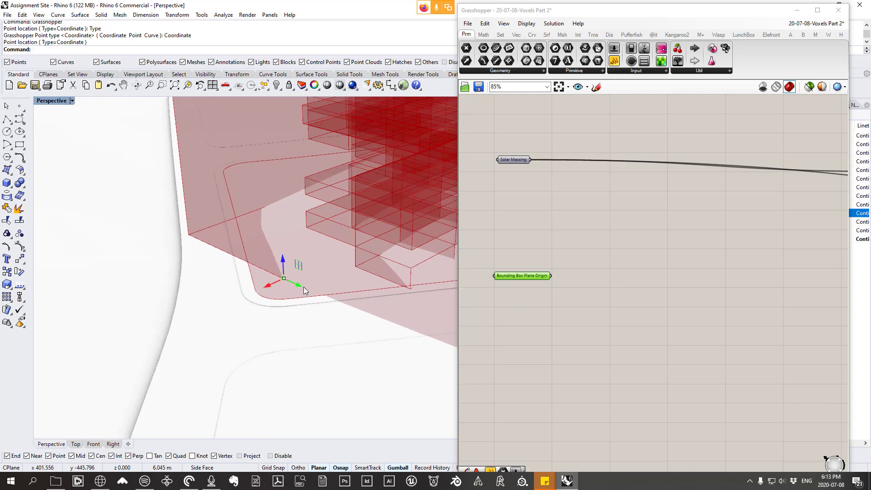
{"action": "scroll", "coordinate": [272, 282], "scroll_direction": "up", "scroll_amount": 5}
{"action": "scroll", "coordinate": [267, 278], "scroll_direction": "up", "scroll_amount": 3}
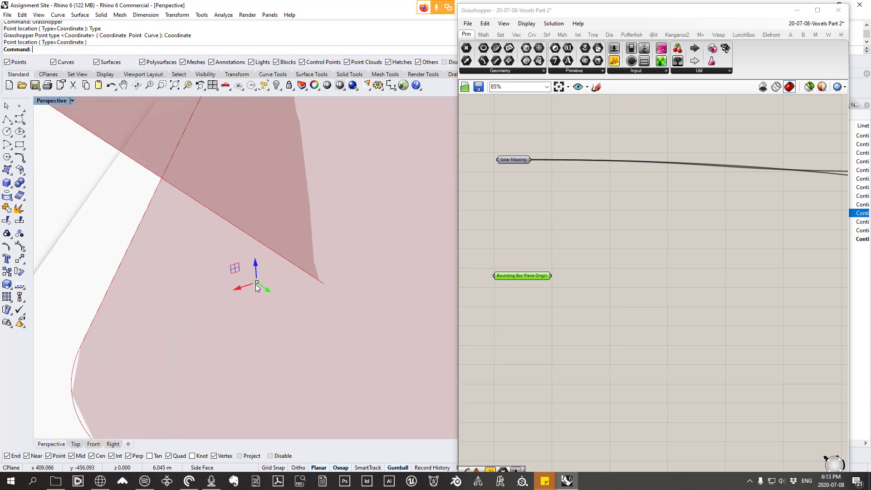
{"action": "scroll", "coordinate": [269, 265], "scroll_direction": "down", "scroll_amount": 5}
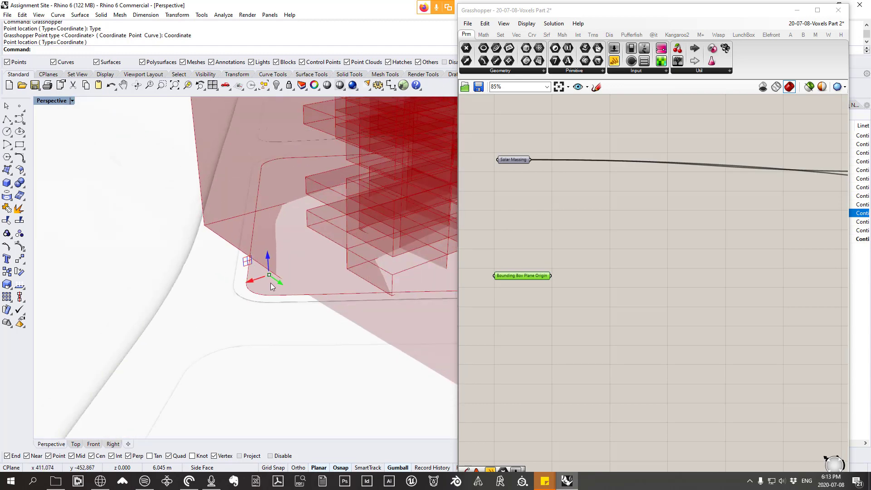
Step: Undo the last layer visibility change and hide the massing mesh around the voxels
{"action": "key", "text": "ctrl+z"}
{"action": "right_click_drag", "start_coordinate": [280, 292], "coordinate": [320, 231]}
{"action": "left_click", "coordinate": [320, 230]}
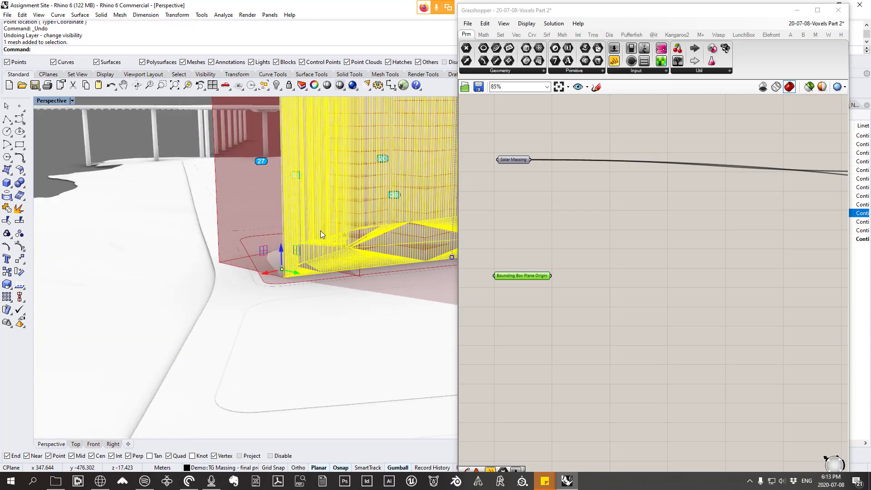
{"action": "key", "text": "ctrl+h"}
{"action": "right_click_drag", "start_coordinate": [330, 301], "coordinate": [299, 304]}
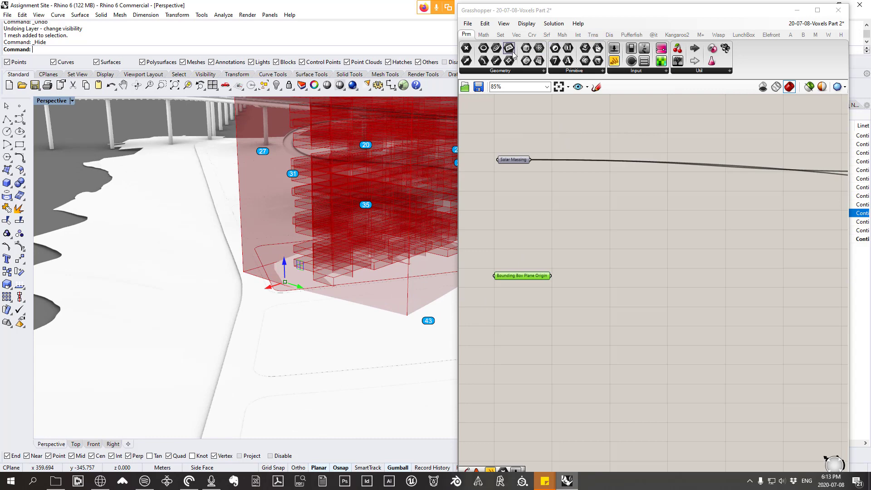
Step: Add an XY Plane component beside the Bounding Box Plane Origin parameter
{"action": "left_click", "coordinate": [517, 34]}
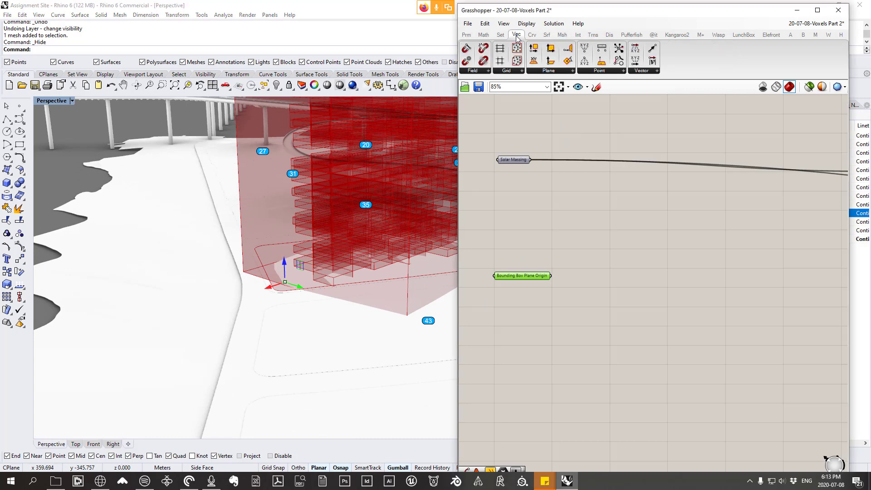
{"action": "left_click", "coordinate": [557, 71]}
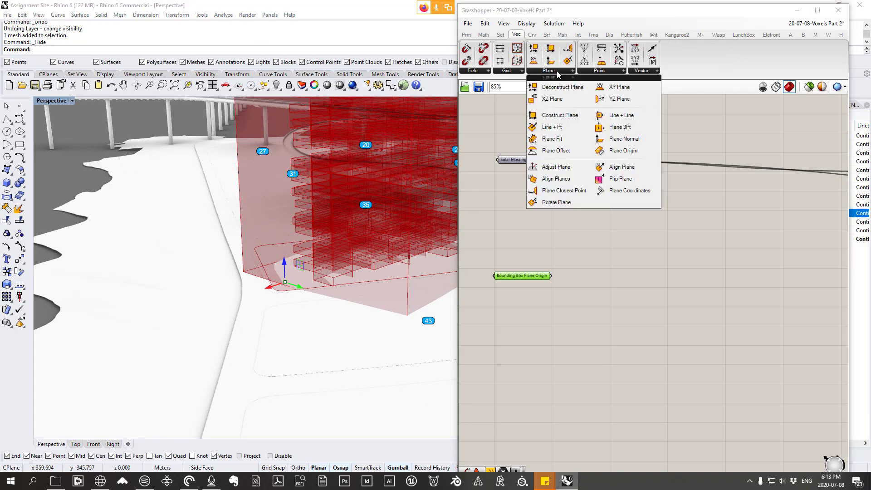
{"action": "left_click", "coordinate": [617, 93]}
{"action": "left_click", "coordinate": [620, 302]}
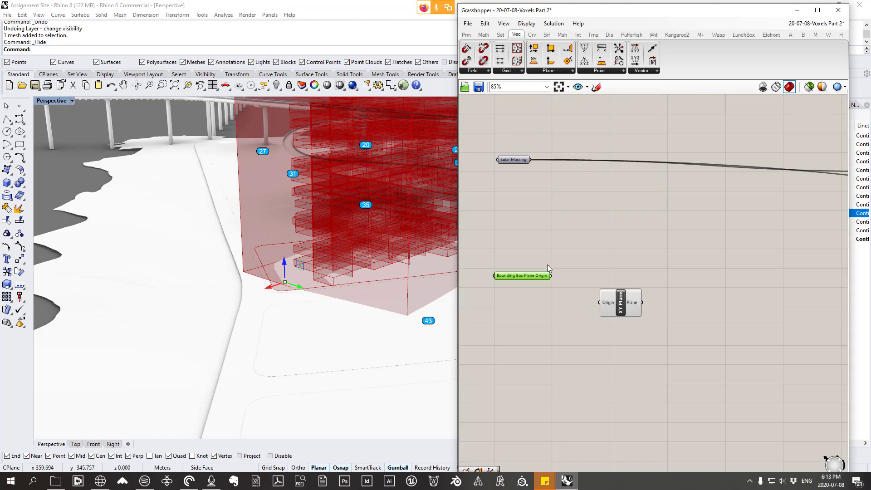
Step: Connect the Bounding Box Plane Origin point to the XY Plane's Origin input, aligning the two components on the canvas
{"action": "mouse_move", "coordinate": [542, 279]}
{"action": "left_mouse_down"}
{"action": "mouse_move", "coordinate": [541, 261]}
{"action": "mouse_move", "coordinate": [540, 273]}
{"action": "left_mouse_up"}
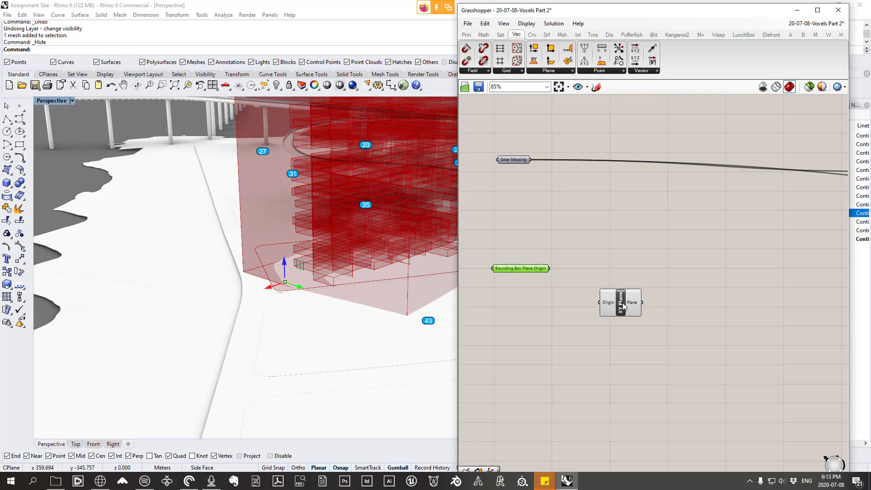
{"action": "right_click_drag", "start_coordinate": [333, 279], "coordinate": [313, 275]}
{"action": "scroll", "coordinate": [318, 268], "scroll_direction": "down", "scroll_amount": 5}
{"action": "scroll", "coordinate": [348, 257], "scroll_direction": "up", "scroll_amount": 5}
{"action": "scroll", "coordinate": [578, 273], "scroll_direction": "up", "scroll_amount": 1}
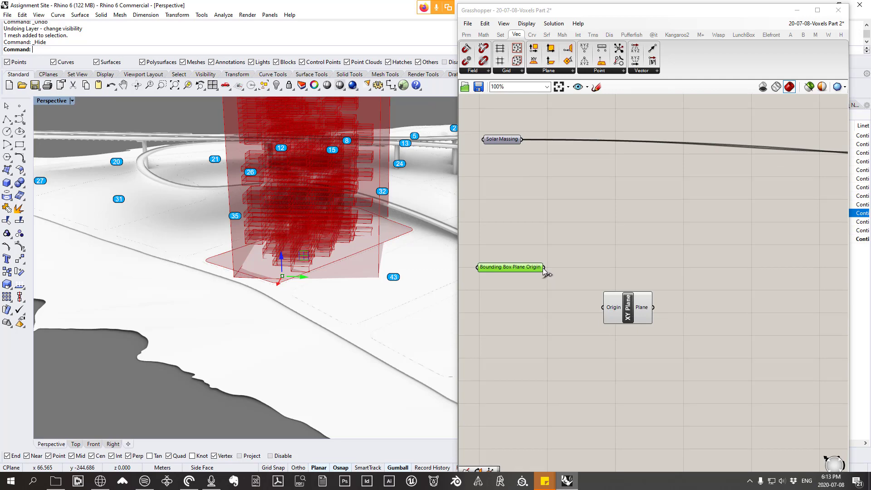
{"action": "left_click_drag", "start_coordinate": [543, 267], "coordinate": [625, 284]}
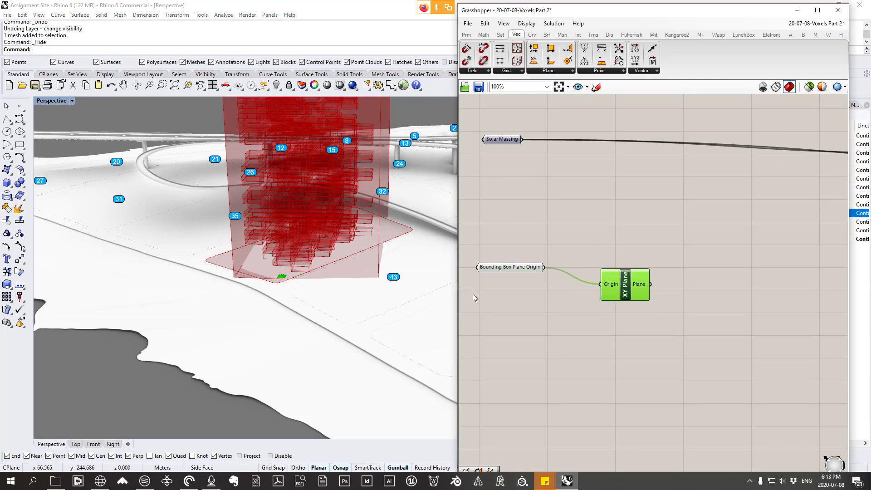
Step: Examine the XY plane's preview grid at the block outline's rounded corner from several angles
{"action": "scroll", "coordinate": [268, 295], "scroll_direction": "up", "scroll_amount": 6}
{"action": "scroll", "coordinate": [268, 290], "scroll_direction": "up", "scroll_amount": 3}
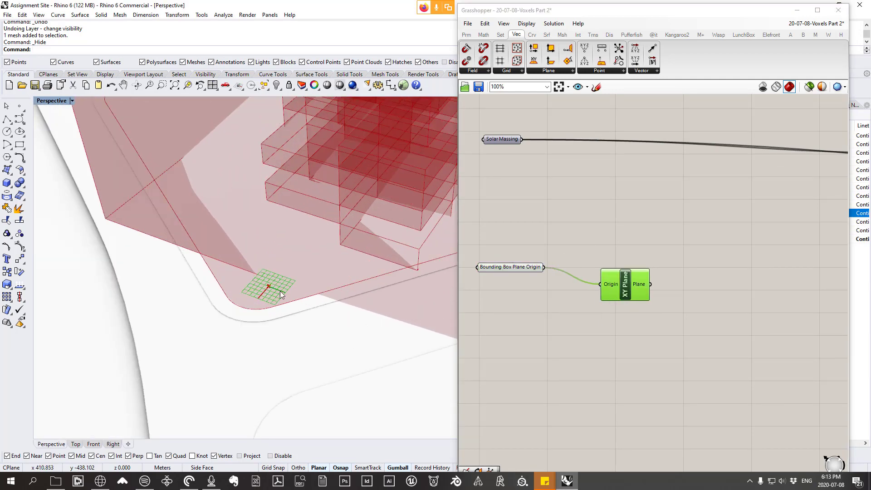
{"action": "scroll", "coordinate": [263, 288], "scroll_direction": "down", "scroll_amount": 10}
{"action": "right_click_drag", "start_coordinate": [249, 290], "coordinate": [339, 287]}
{"action": "scroll", "coordinate": [335, 274], "scroll_direction": "down", "scroll_amount": 5}
{"action": "scroll", "coordinate": [340, 288], "scroll_direction": "up", "scroll_amount": 8}
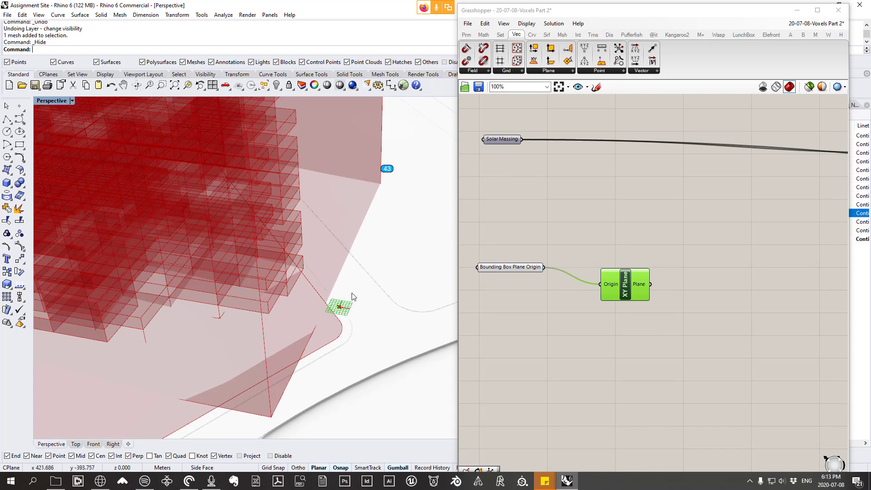
{"action": "right_click_drag", "start_coordinate": [360, 326], "coordinate": [339, 313]}
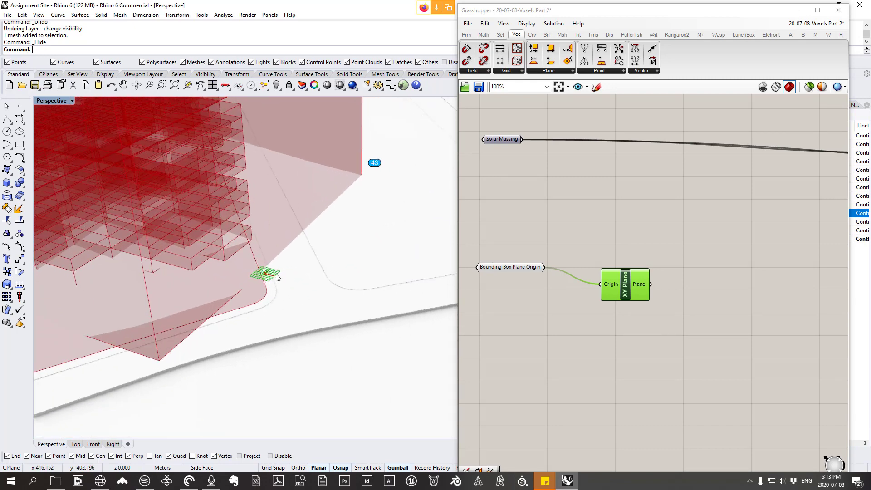
Step: Set the Perspective viewport's display mode to Shaded and view the massing on its block
{"action": "left_click", "coordinate": [41, 15]}
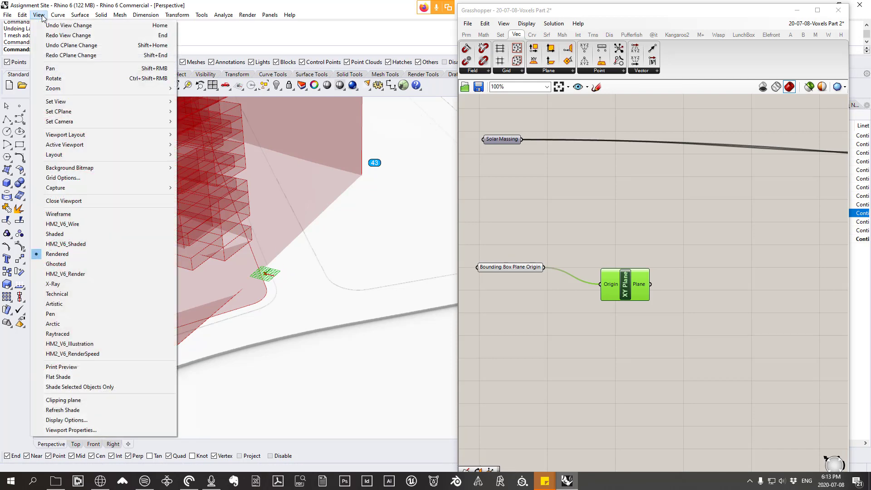
{"action": "left_click", "coordinate": [55, 234]}
{"action": "right_click_drag", "start_coordinate": [181, 256], "coordinate": [166, 228]}
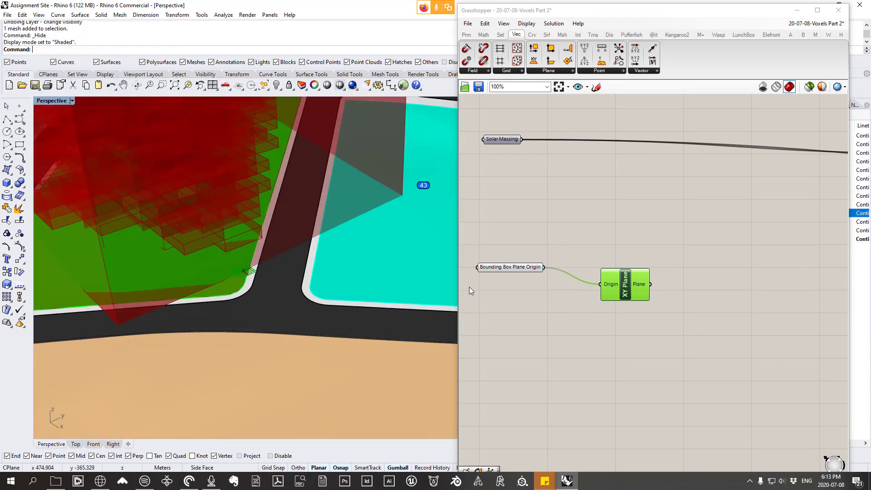
{"action": "scroll", "coordinate": [345, 274], "scroll_direction": "down", "scroll_amount": 6}
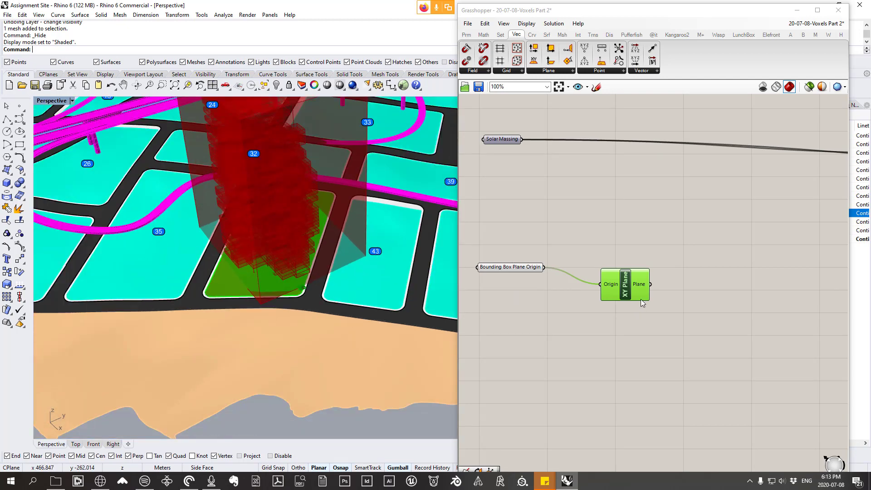
{"action": "right_click_drag", "start_coordinate": [235, 249], "coordinate": [376, 302]}
{"action": "mouse_move", "coordinate": [330, 282]}
{"action": "right_mouse_down"}
{"action": "mouse_move", "coordinate": [368, 260]}
{"action": "mouse_move", "coordinate": [317, 269]}
{"action": "mouse_move", "coordinate": [318, 282]}
{"action": "right_mouse_up"}
{"action": "scroll", "coordinate": [317, 268], "scroll_direction": "down", "scroll_amount": 3}
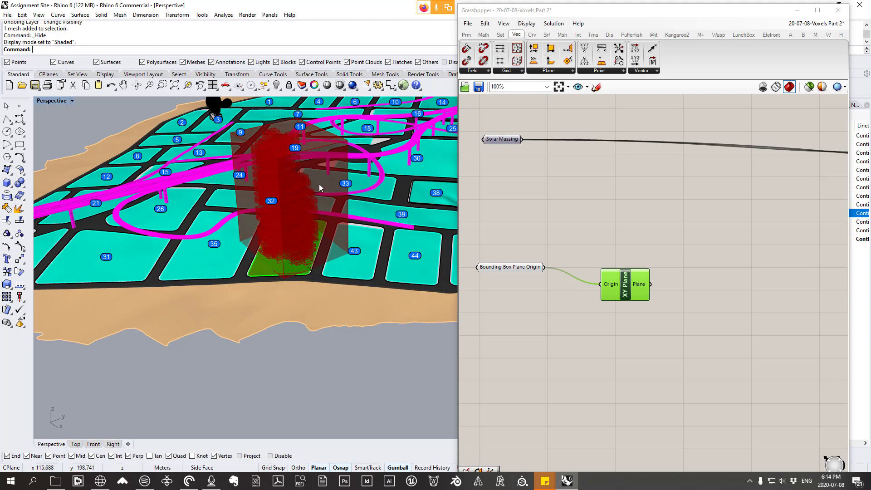
{"action": "scroll", "coordinate": [313, 179], "scroll_direction": "up", "scroll_amount": 3}
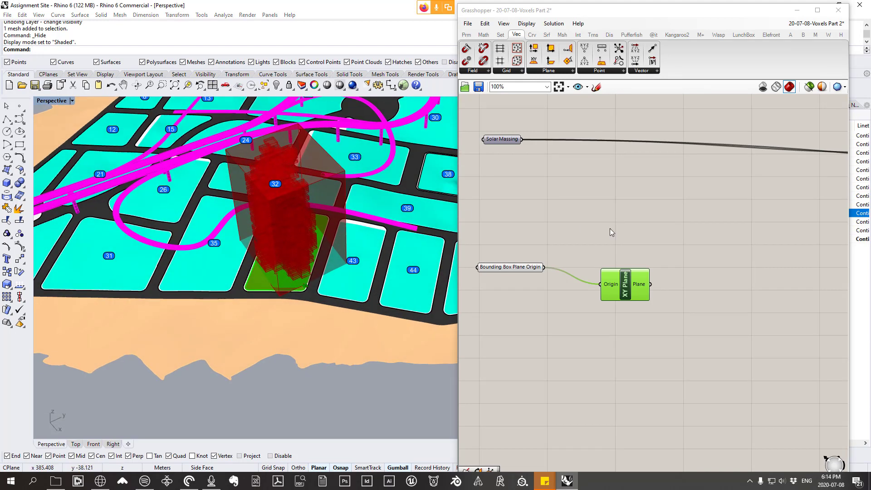
Step: Add a Rotate Plane component beside the XY Plane component
{"action": "right_click_drag", "start_coordinate": [612, 231], "coordinate": [600, 240]}
{"action": "left_click_drag", "start_coordinate": [615, 296], "coordinate": [607, 280]}
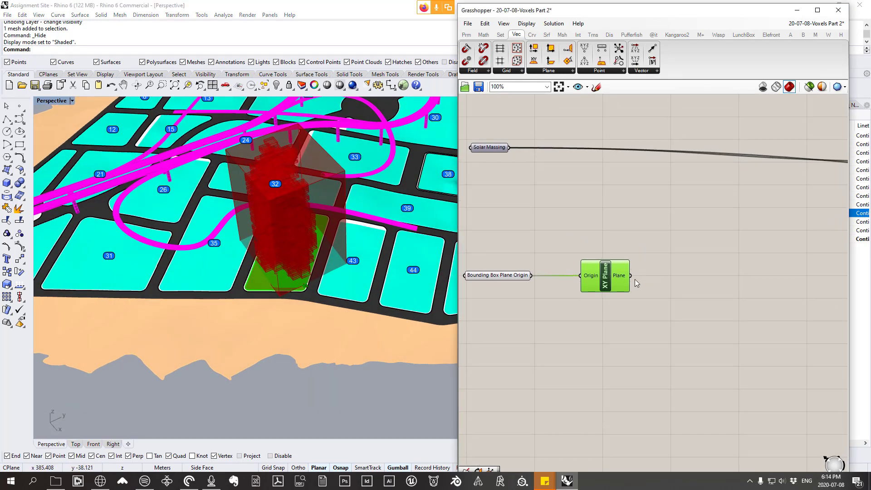
{"action": "right_click_drag", "start_coordinate": [638, 280], "coordinate": [628, 285]}
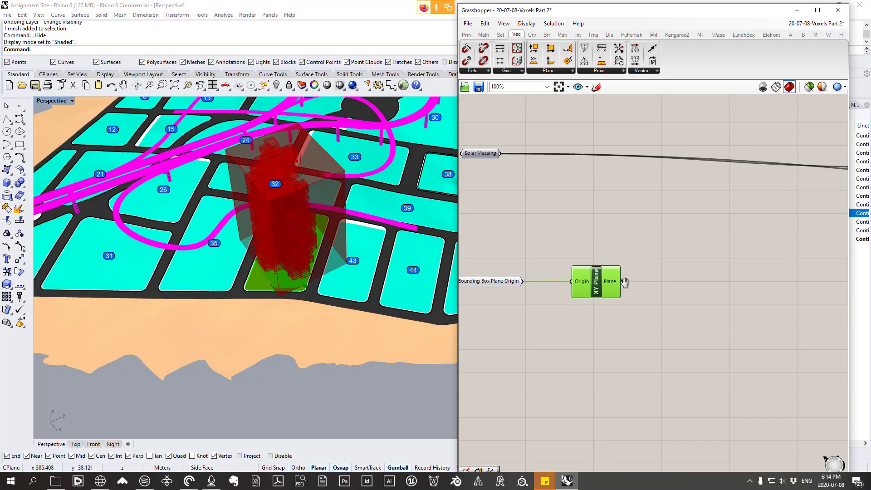
{"action": "left_click", "coordinate": [555, 71]}
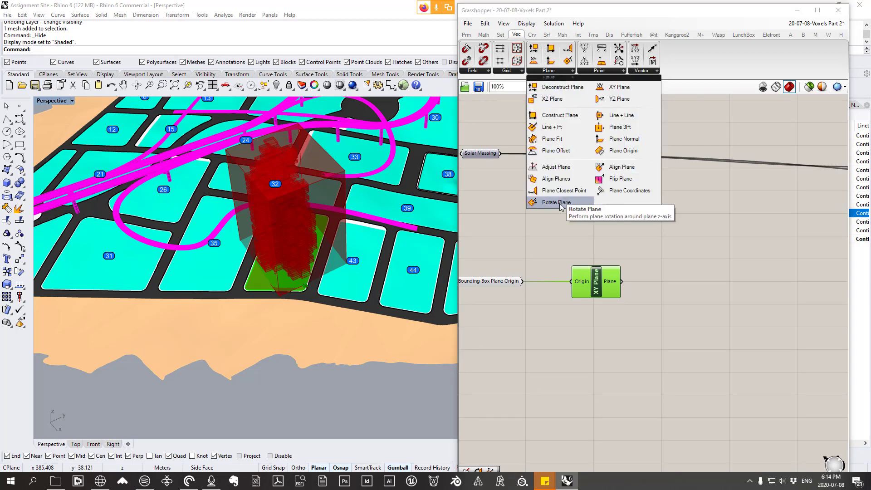
{"action": "left_click_drag", "start_coordinate": [561, 207], "coordinate": [674, 258]}
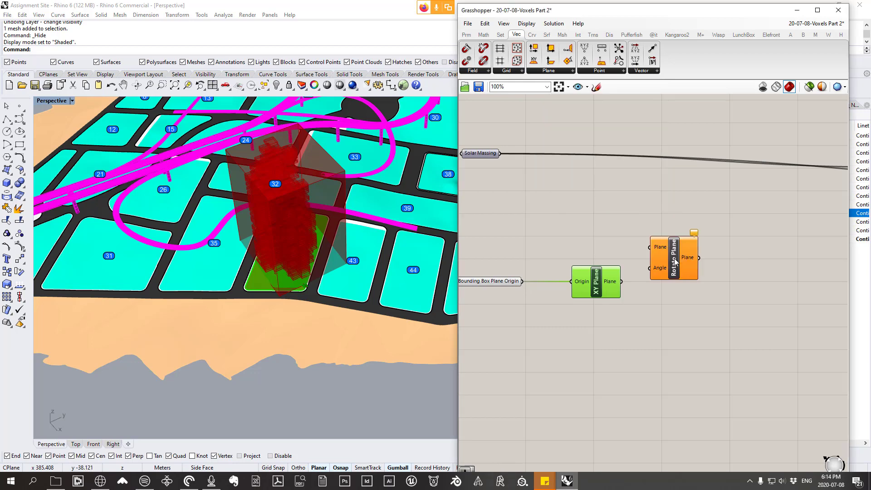
{"action": "scroll", "coordinate": [648, 268], "scroll_direction": "up", "scroll_amount": 1}
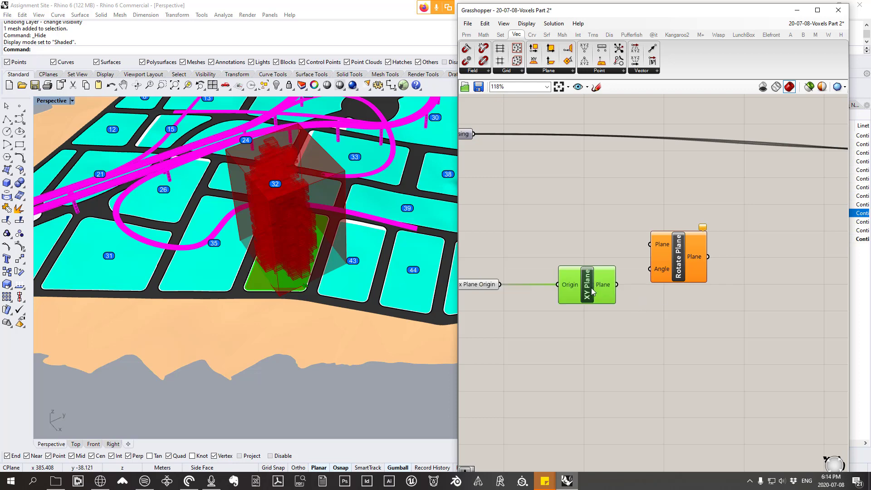
Step: Connect the XY Plane output to Rotate Plane's Plane input and set the Angle input to Degrees
{"action": "left_click_drag", "start_coordinate": [587, 289], "coordinate": [553, 223]}
{"action": "right_click_drag", "start_coordinate": [554, 247], "coordinate": [580, 246]}
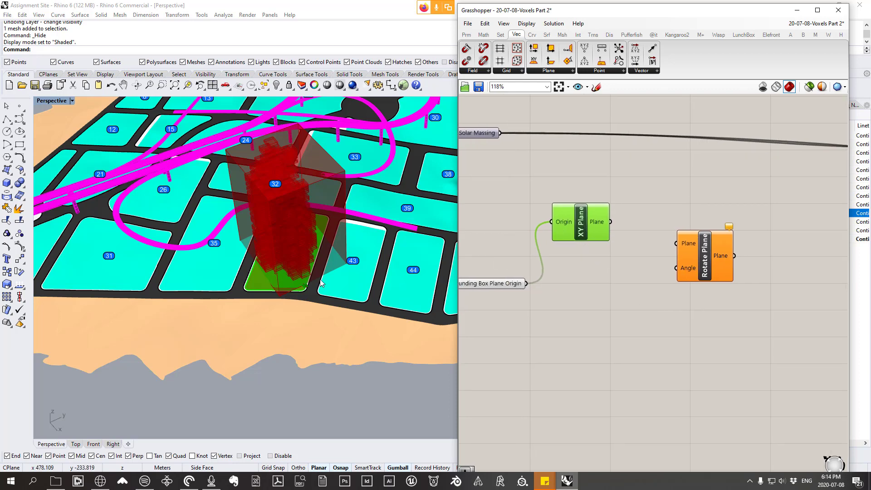
{"action": "scroll", "coordinate": [320, 286], "scroll_direction": "up", "scroll_amount": 6}
{"action": "scroll", "coordinate": [274, 285], "scroll_direction": "up", "scroll_amount": 3}
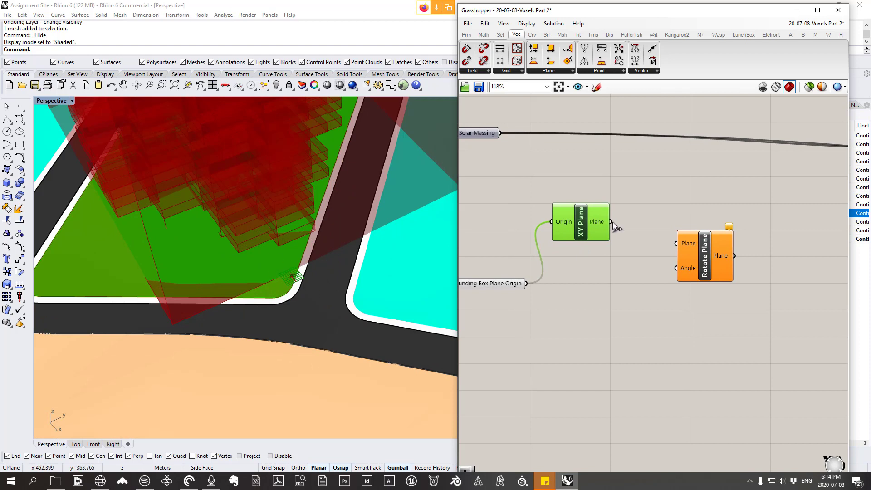
{"action": "left_click_drag", "start_coordinate": [629, 221], "coordinate": [696, 243]}
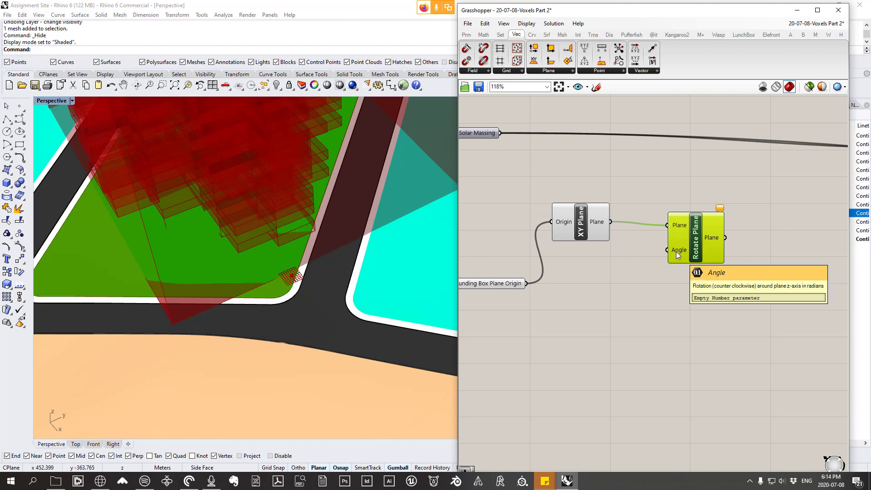
{"action": "right_click", "coordinate": [676, 251]}
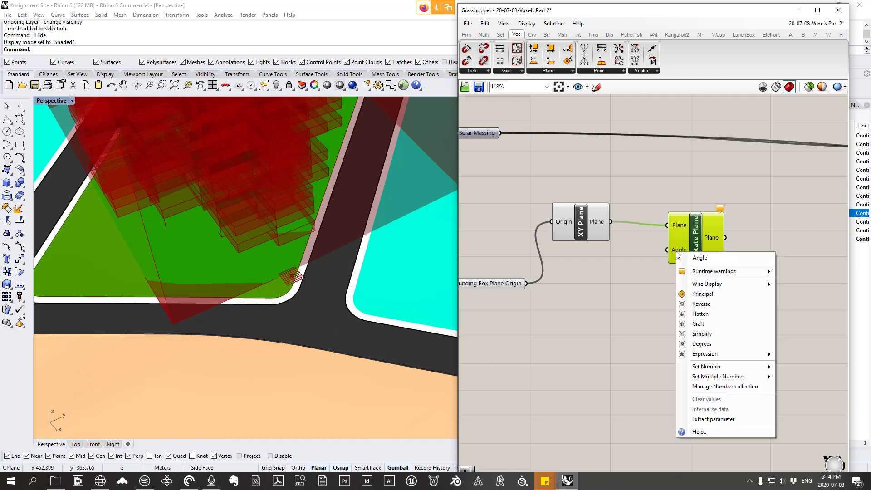
{"action": "left_click", "coordinate": [704, 348]}
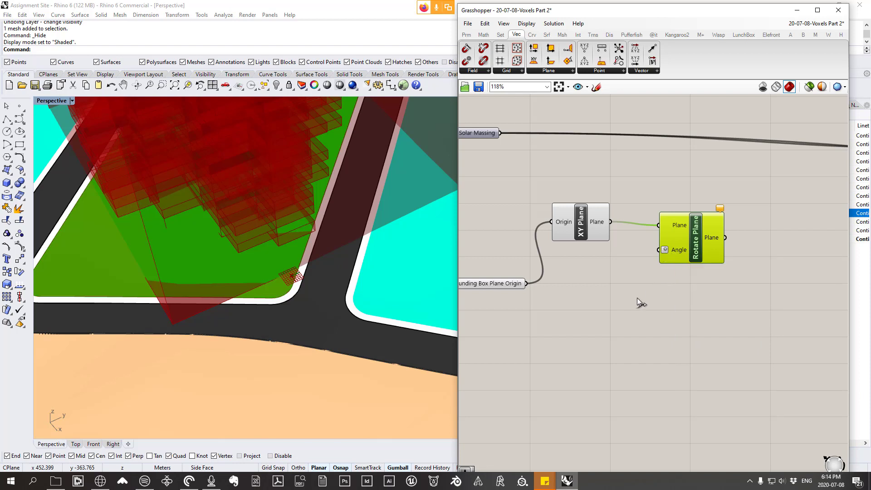
Step: Add a number slider ranging from -180.00 to 180.00 and connect it to Rotate Plane's Angle input
{"action": "right_click_drag", "start_coordinate": [603, 298], "coordinate": [642, 315]}
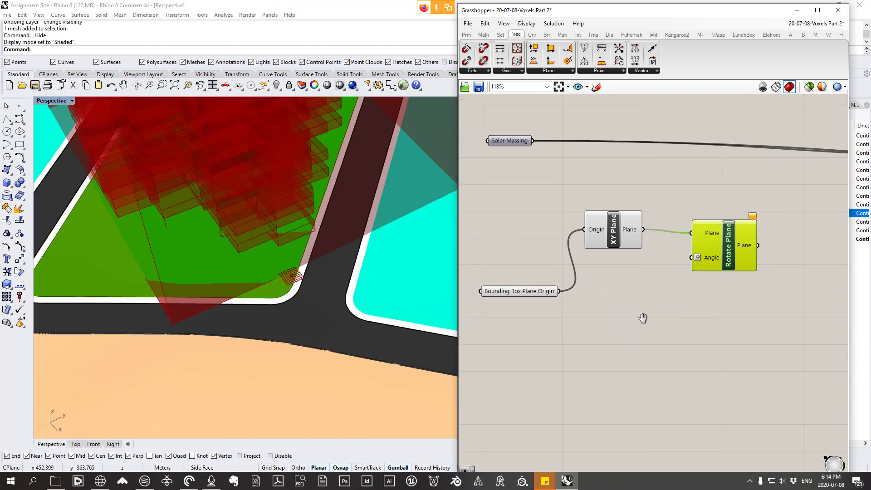
{"action": "double_click", "coordinate": [620, 356]}
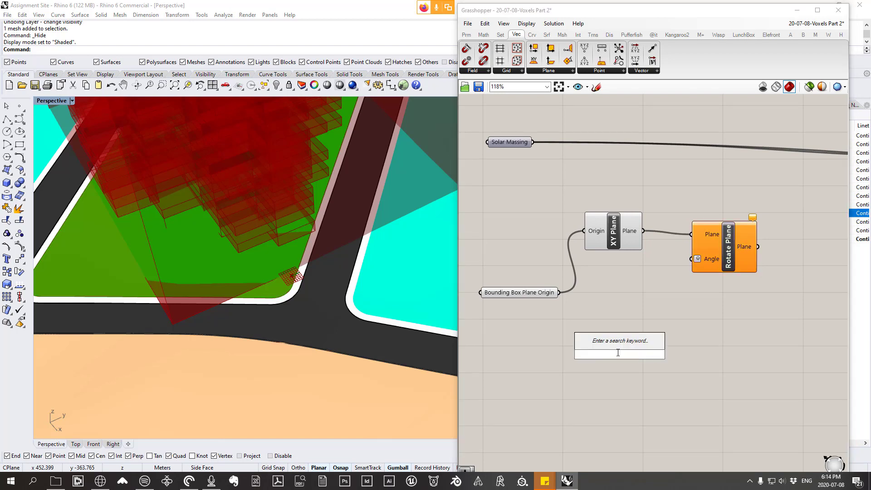
{"action": "type", "text": "-180."}
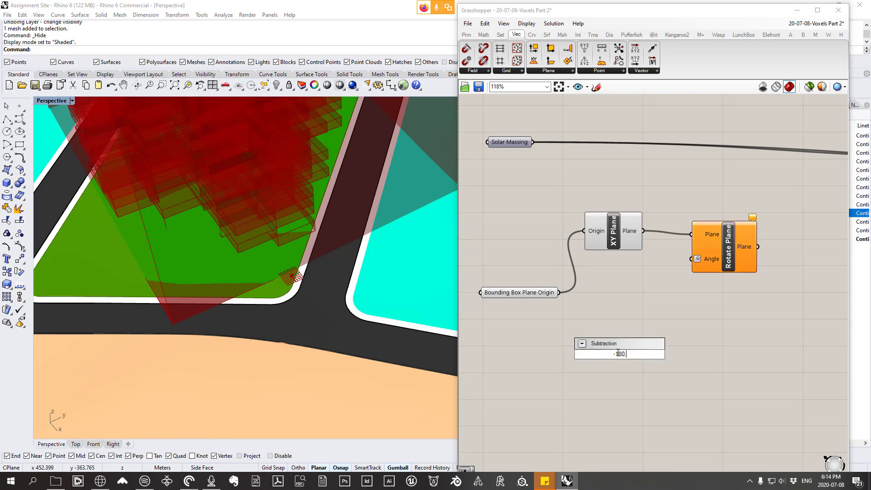
{"action": "type", "text": "00<180.00"}
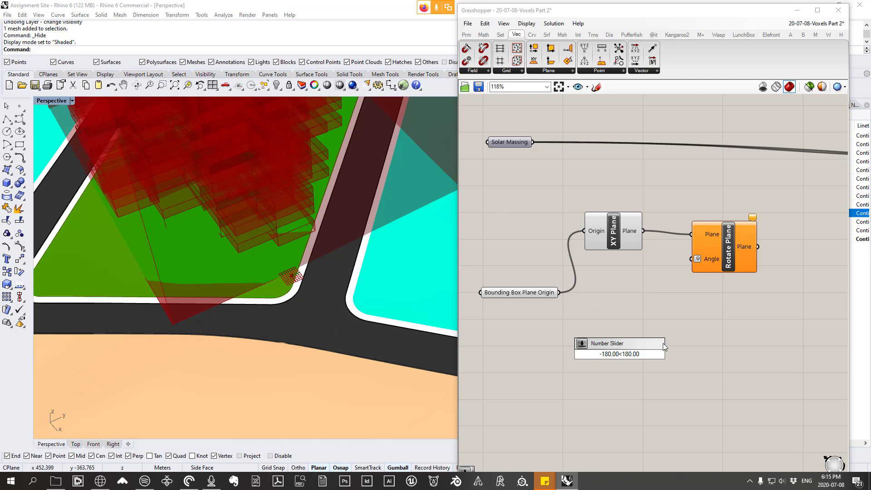
{"action": "left_click", "coordinate": [647, 358]}
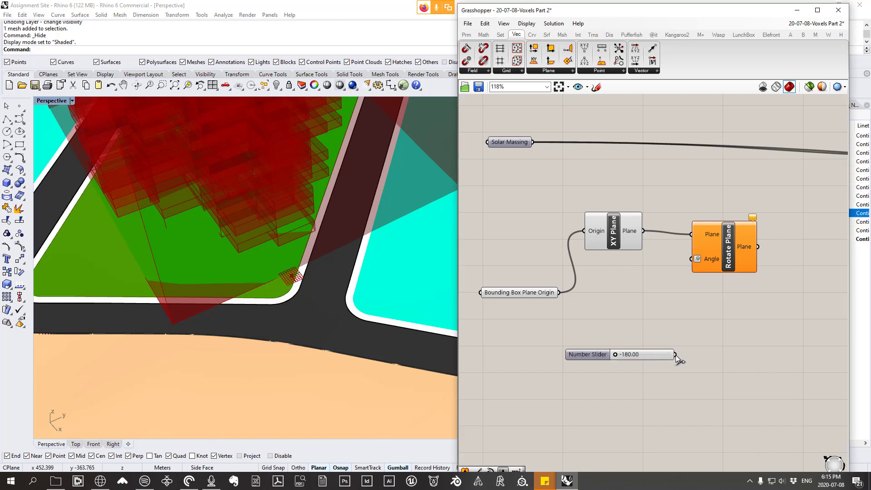
{"action": "left_click_drag", "start_coordinate": [676, 355], "coordinate": [740, 257]}
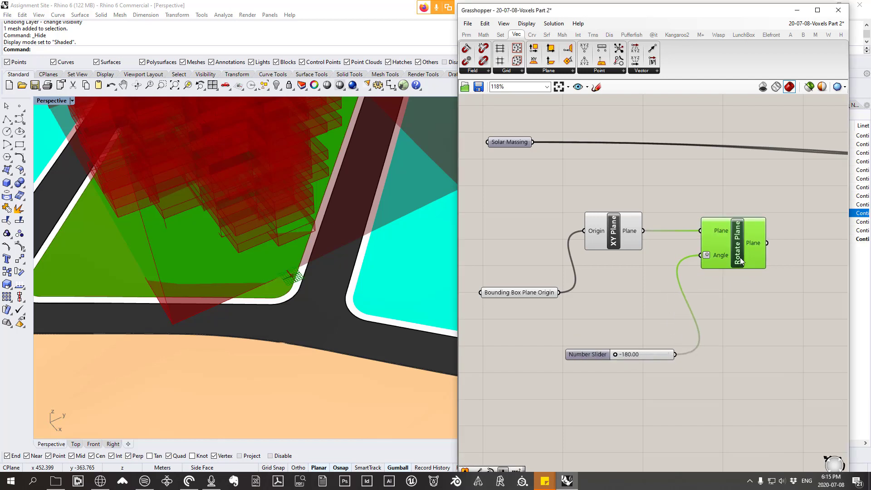
Step: Set the rotation angle slider to 0.00 and move it up beneath the XY Plane component
{"action": "left_click_drag", "start_coordinate": [616, 355], "coordinate": [639, 364]}
{"action": "double_click", "coordinate": [654, 353]}
{"action": "type", "text": "0"}
{"action": "key", "text": "Return"}
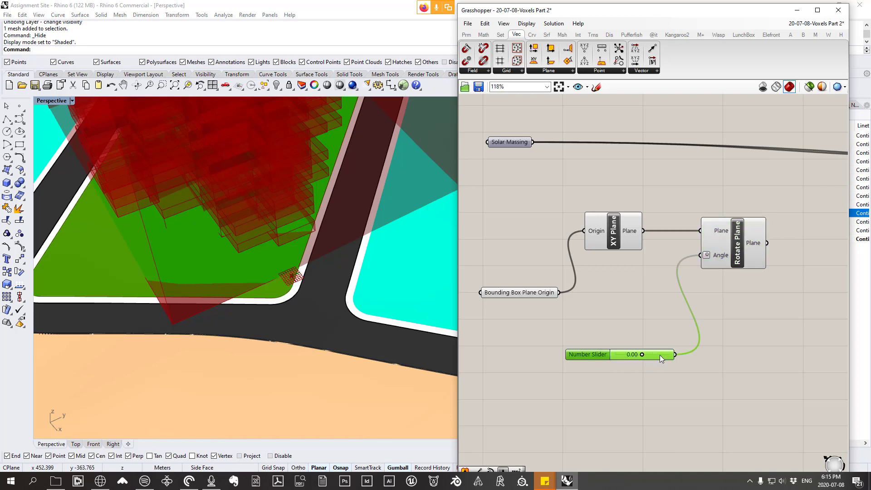
{"action": "left_click_drag", "start_coordinate": [586, 354], "coordinate": [598, 296]}
Step: Move the Bounding Box component closer to Rotate Plane and connect the rotated plane to its Plane input
{"action": "scroll", "coordinate": [598, 296], "scroll_direction": "down", "scroll_amount": 3}
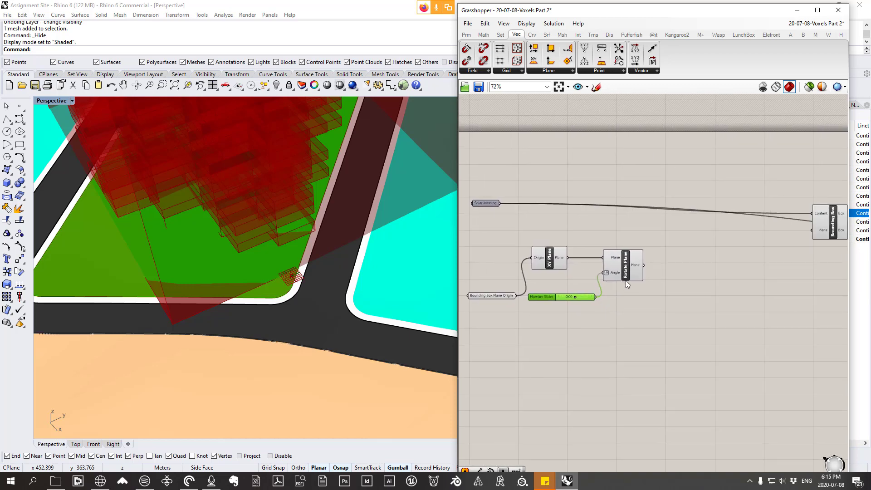
{"action": "left_click", "coordinate": [626, 272]}
{"action": "scroll", "coordinate": [630, 275], "scroll_direction": "down", "scroll_amount": 2}
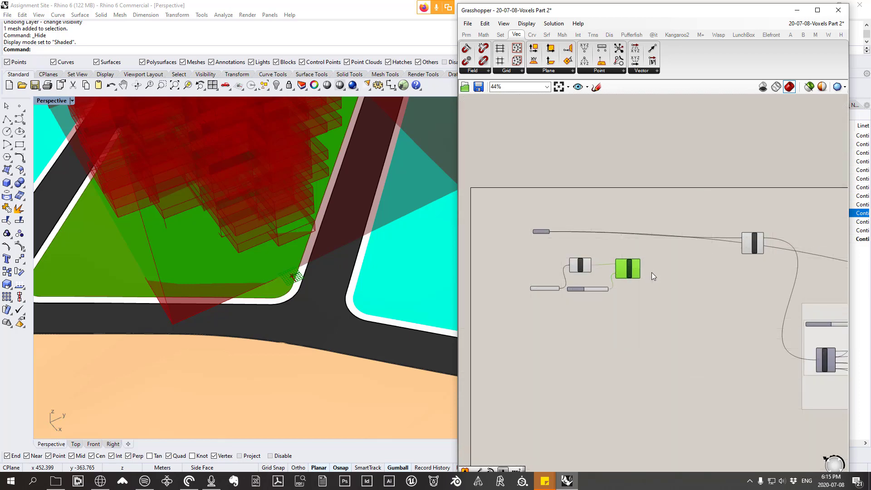
{"action": "scroll", "coordinate": [651, 272], "scroll_direction": "up", "scroll_amount": 2}
{"action": "left_click_drag", "start_coordinate": [637, 265], "coordinate": [661, 255]}
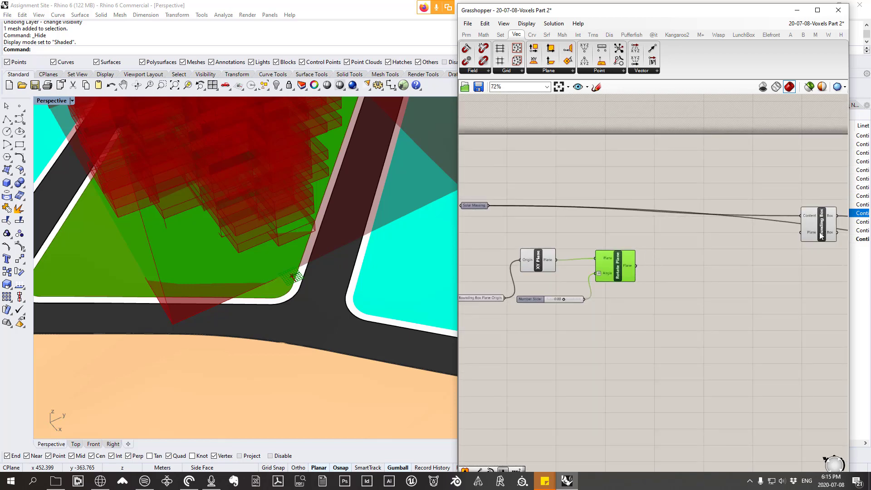
{"action": "left_click_drag", "start_coordinate": [821, 236], "coordinate": [756, 254]}
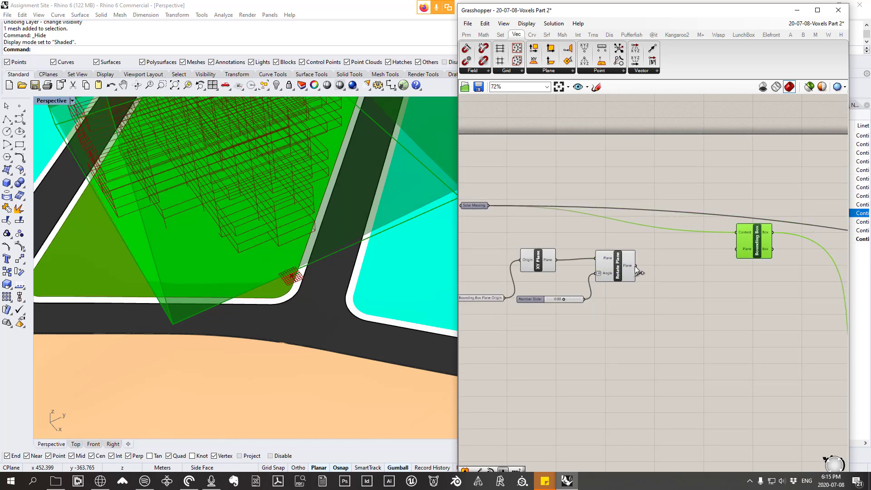
{"action": "left_click_drag", "start_coordinate": [637, 266], "coordinate": [741, 250]}
Step: Examine how the bounding box sits relative to the voxels and block outline with the new base plane
{"action": "scroll", "coordinate": [734, 282], "scroll_direction": "down", "scroll_amount": 2}
{"action": "scroll", "coordinate": [260, 231], "scroll_direction": "down", "scroll_amount": 4}
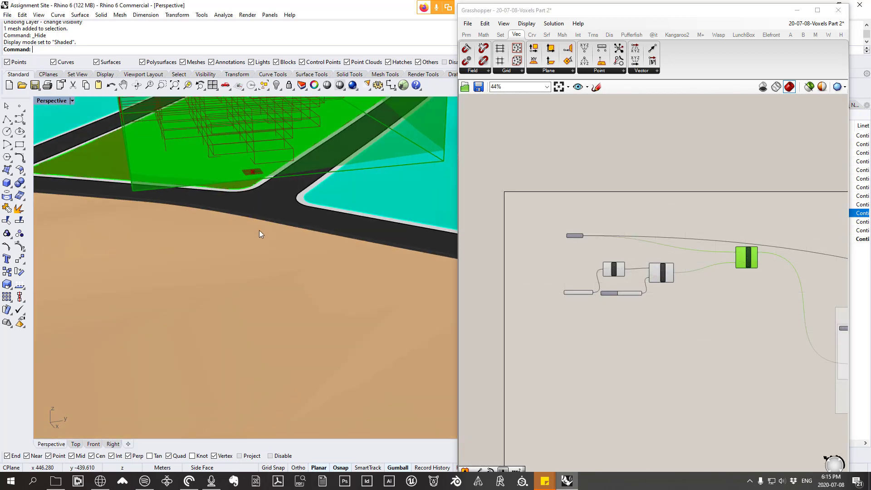
{"action": "scroll", "coordinate": [305, 254], "scroll_direction": "down", "scroll_amount": 4}
{"action": "scroll", "coordinate": [339, 187], "scroll_direction": "up", "scroll_amount": 4}
{"action": "mouse_move", "coordinate": [307, 256]}
{"action": "right_mouse_down"}
{"action": "mouse_move", "coordinate": [339, 187]}
{"action": "mouse_move", "coordinate": [299, 178]}
{"action": "mouse_move", "coordinate": [292, 253]}
{"action": "right_mouse_up"}
{"action": "scroll", "coordinate": [290, 249], "scroll_direction": "up", "scroll_amount": 2}
{"action": "scroll", "coordinate": [298, 261], "scroll_direction": "down", "scroll_amount": 4}
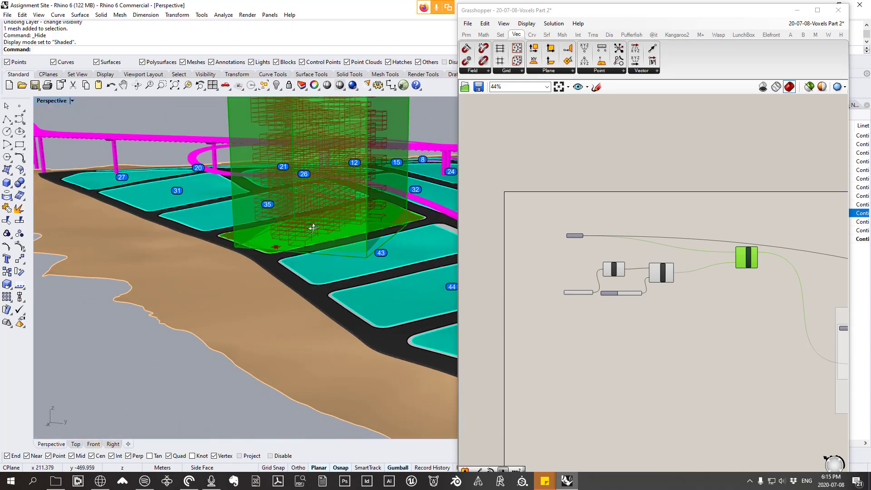
{"action": "scroll", "coordinate": [325, 235], "scroll_direction": "up", "scroll_amount": 3}
{"action": "scroll", "coordinate": [325, 235], "scroll_direction": "up", "scroll_amount": 1}
{"action": "scroll", "coordinate": [637, 298], "scroll_direction": "up", "scroll_amount": 5}
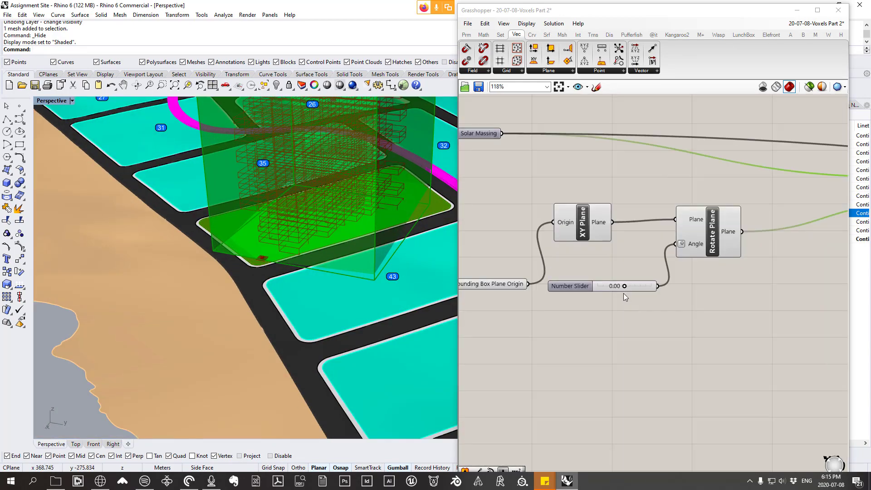
Step: Set the number slider controlling the Rotate Plane angle to 45.00
{"action": "right_click_drag", "start_coordinate": [339, 286], "coordinate": [181, 294]}
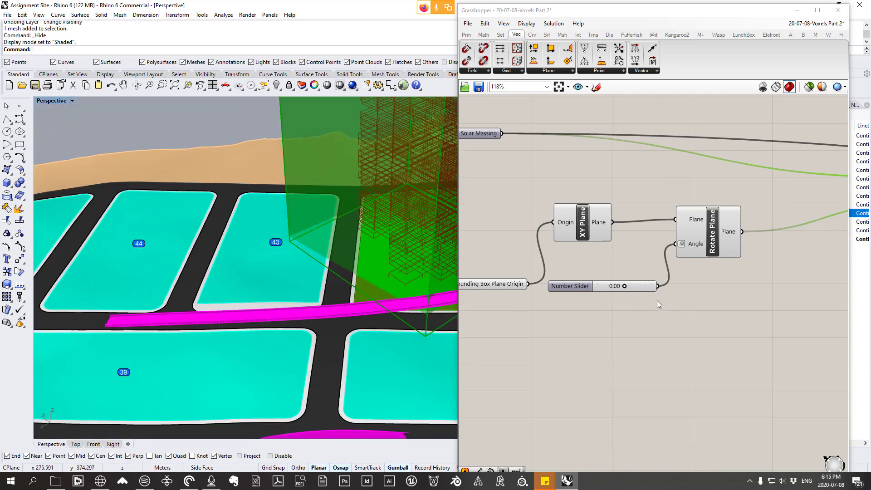
{"action": "left_click", "coordinate": [634, 289]}
{"action": "double_click", "coordinate": [634, 291]}
{"action": "type", "text": "45"}
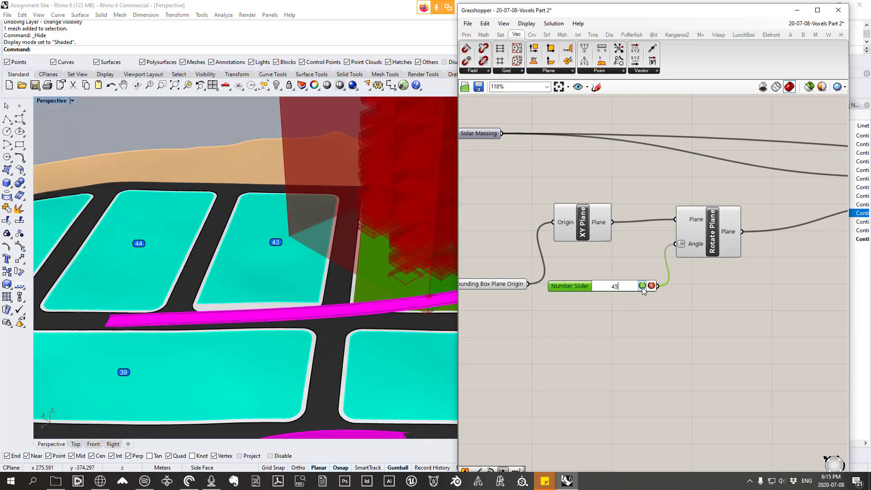
{"action": "key", "text": "Return"}
{"action": "mouse_move", "coordinate": [314, 262]}
{"action": "right_mouse_down"}
{"action": "mouse_move", "coordinate": [258, 241]}
{"action": "mouse_move", "coordinate": [426, 326]}
{"action": "mouse_move", "coordinate": [434, 315]}
{"action": "mouse_move", "coordinate": [311, 257]}
{"action": "right_mouse_up"}
{"action": "scroll", "coordinate": [311, 257], "scroll_direction": "up", "scroll_amount": 4}
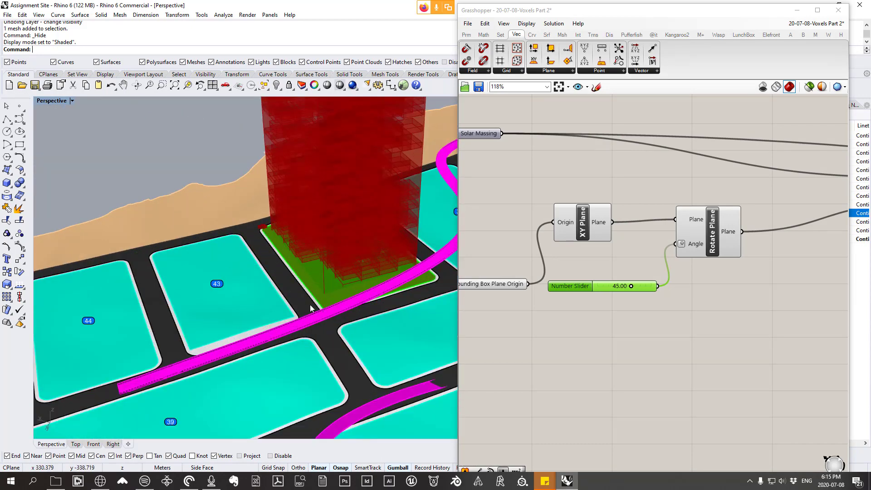
Step: Replace the Perspective view with a maximized Top view framing the massing's corner beside the block edge
{"action": "double_click", "coordinate": [45, 101]}
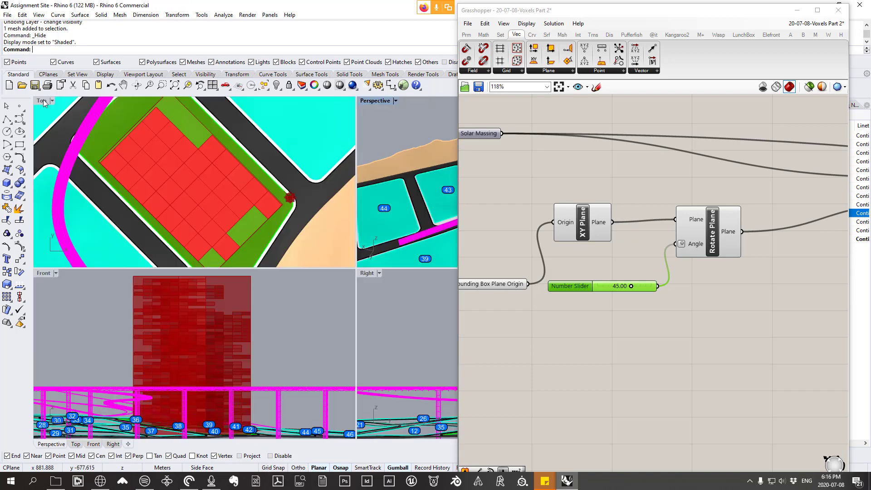
{"action": "double_click", "coordinate": [45, 101]}
{"action": "right_click_drag", "start_coordinate": [164, 203], "coordinate": [169, 208]}
{"action": "scroll", "coordinate": [272, 211], "scroll_direction": "down", "scroll_amount": 2}
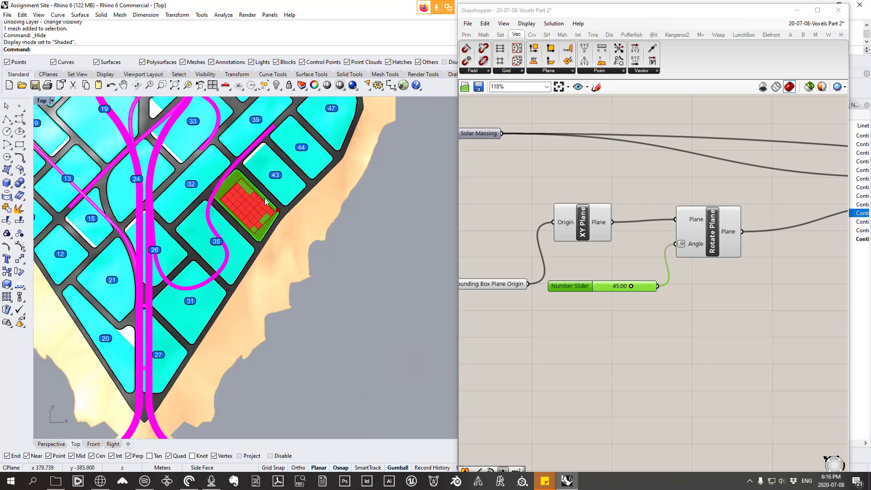
{"action": "scroll", "coordinate": [276, 214], "scroll_direction": "up", "scroll_amount": 5}
{"action": "scroll", "coordinate": [287, 228], "scroll_direction": "up", "scroll_amount": 2}
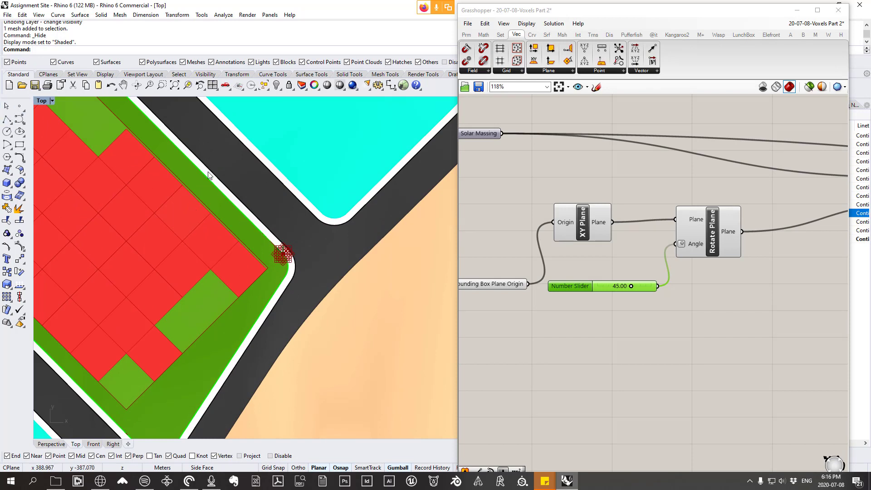
Step: Draw a vertical reference polyline about 20 m long from the block's outer edge near the bounding box plane origin
{"action": "left_click", "coordinate": [10, 122]}
{"action": "scroll", "coordinate": [269, 203], "scroll_direction": "up", "scroll_amount": 3}
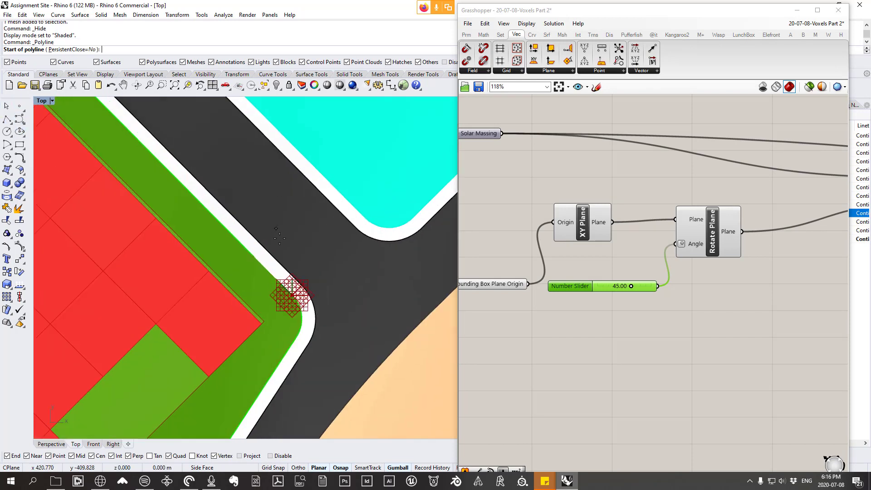
{"action": "left_click", "coordinate": [273, 257]}
{"action": "key", "text": "shift"}
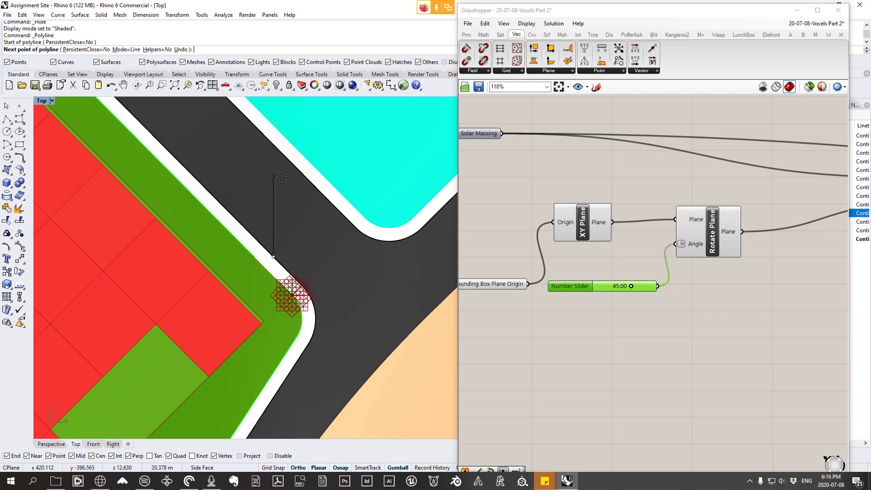
{"action": "right_click_drag", "start_coordinate": [281, 176], "coordinate": [297, 197]}
{"action": "left_click", "coordinate": [287, 195]}
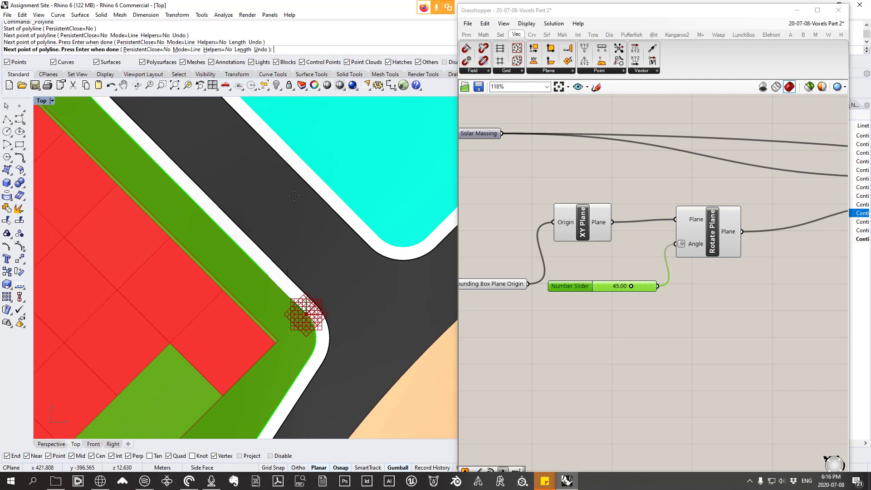
{"action": "key", "text": "Return"}
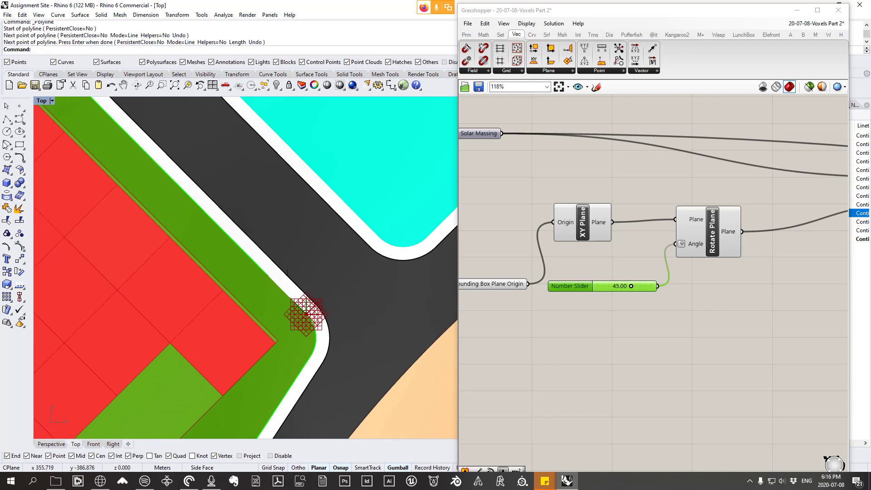
Step: Draw a second vertical reference polyline about 19.5 m long from the block's outer edge, beside the first one
{"action": "right_click", "coordinate": [291, 278]}
{"action": "left_click", "coordinate": [268, 256]}
{"action": "scroll", "coordinate": [269, 218], "scroll_direction": "up", "scroll_amount": 2}
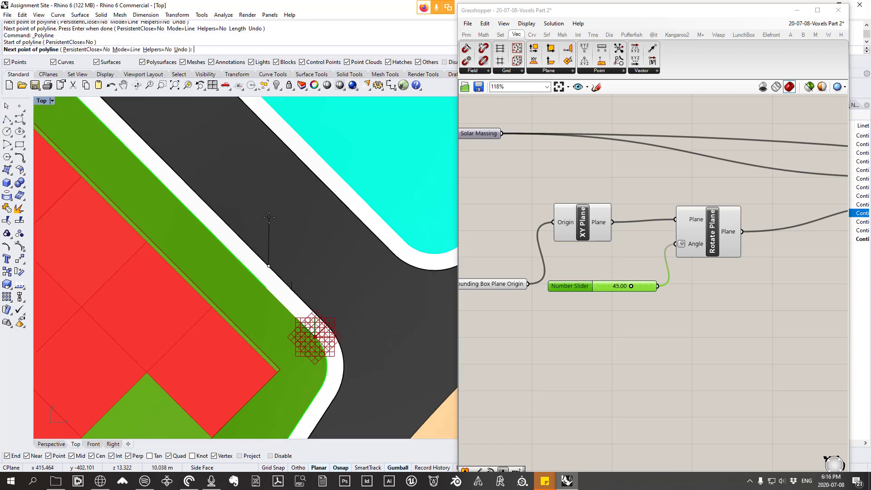
{"action": "scroll", "coordinate": [269, 217], "scroll_direction": "up", "scroll_amount": 1}
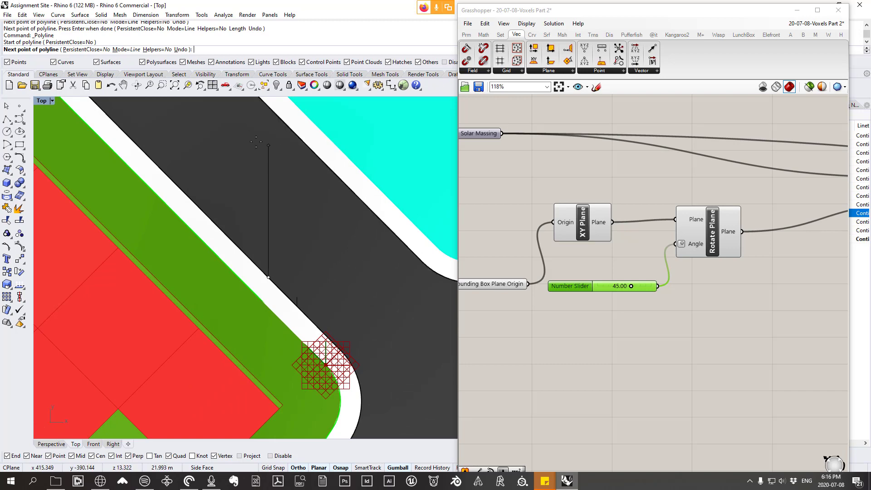
{"action": "left_click", "coordinate": [275, 167]}
{"action": "right_click", "coordinate": [275, 168]}
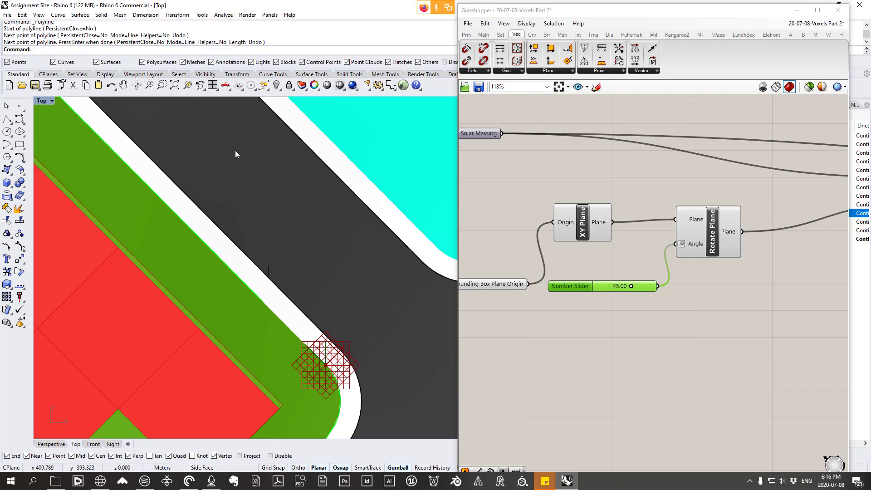
Step: Switch the Top view to Wireframe display and enable the Project object snap
{"action": "left_click", "coordinate": [40, 16]}
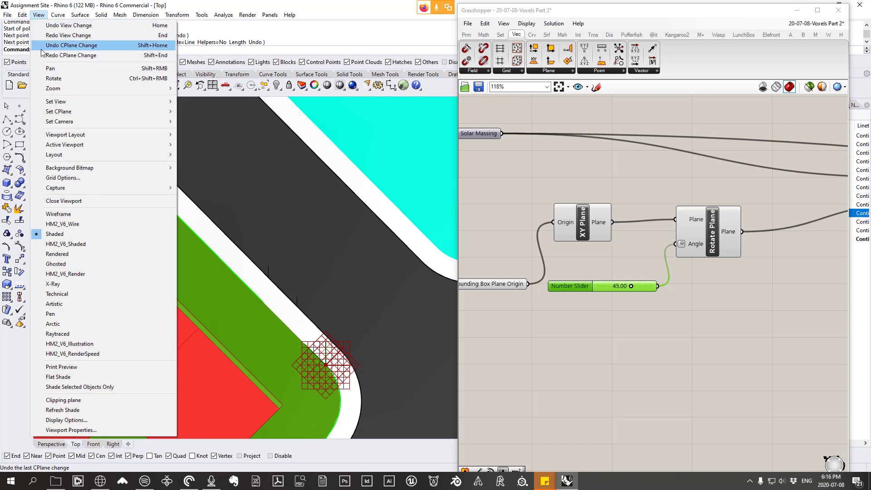
{"action": "left_click", "coordinate": [75, 215]}
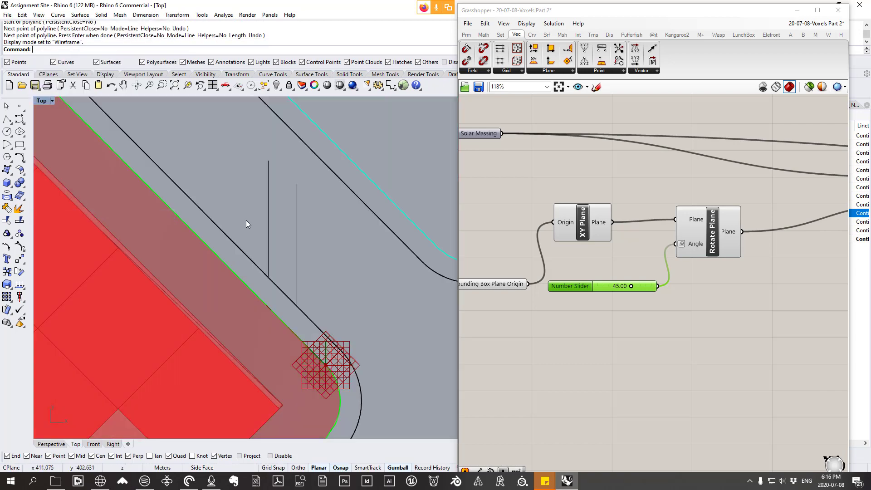
{"action": "right_click_drag", "start_coordinate": [284, 223], "coordinate": [318, 244]}
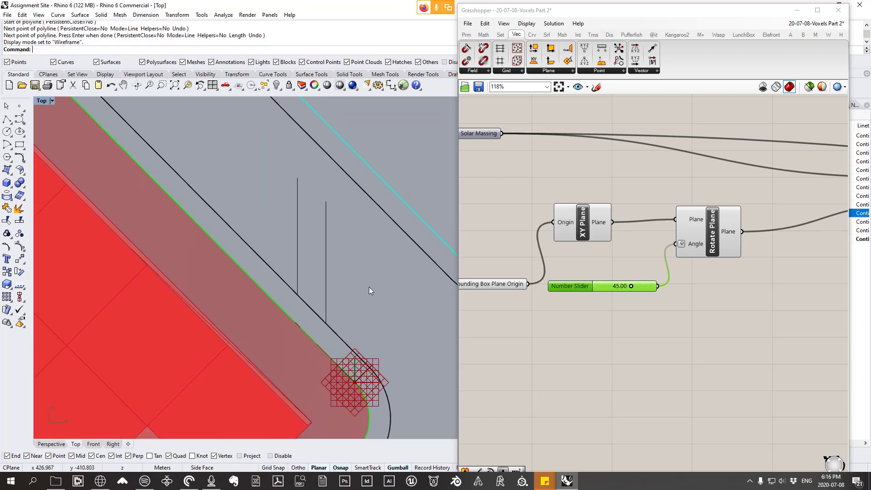
{"action": "left_click", "coordinate": [240, 456]}
Step: Measure the angle between the second vertical reference line and the block's outer edge
{"action": "right_click_drag", "start_coordinate": [270, 260], "coordinate": [266, 275]}
{"action": "scroll", "coordinate": [295, 204], "scroll_direction": "down", "scroll_amount": 2}
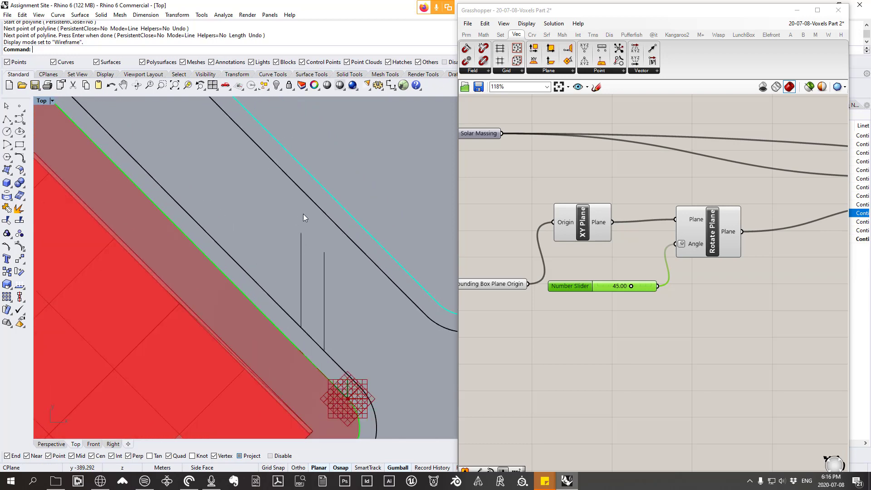
{"action": "scroll", "coordinate": [298, 209], "scroll_direction": "down", "scroll_amount": 1}
{"action": "right_click_drag", "start_coordinate": [310, 219], "coordinate": [318, 225]}
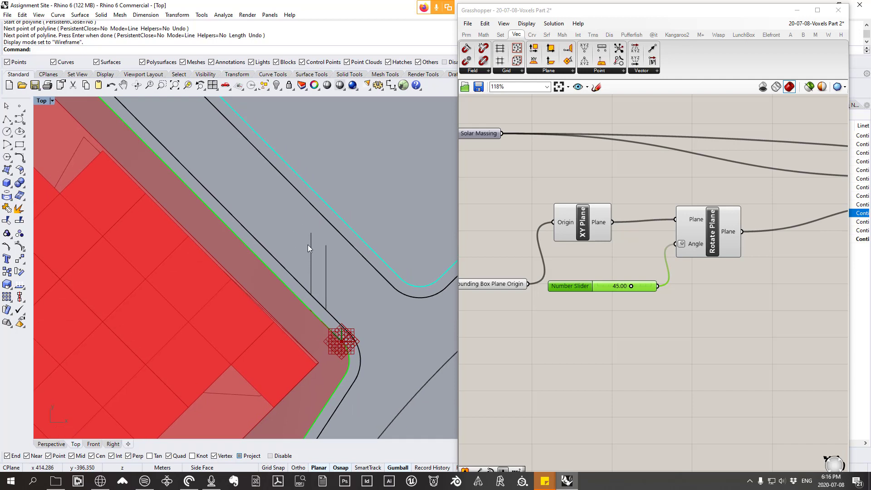
{"action": "scroll", "coordinate": [305, 249], "scroll_direction": "up", "scroll_amount": 2}
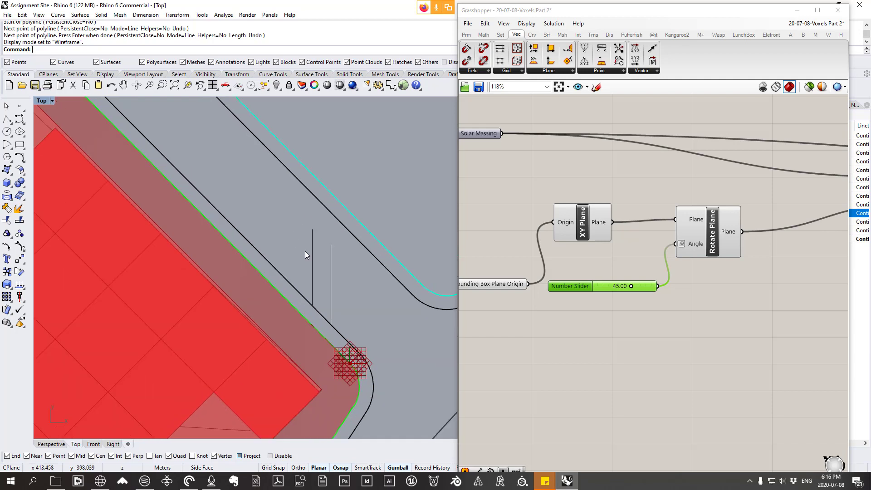
{"action": "left_click", "coordinate": [223, 15]}
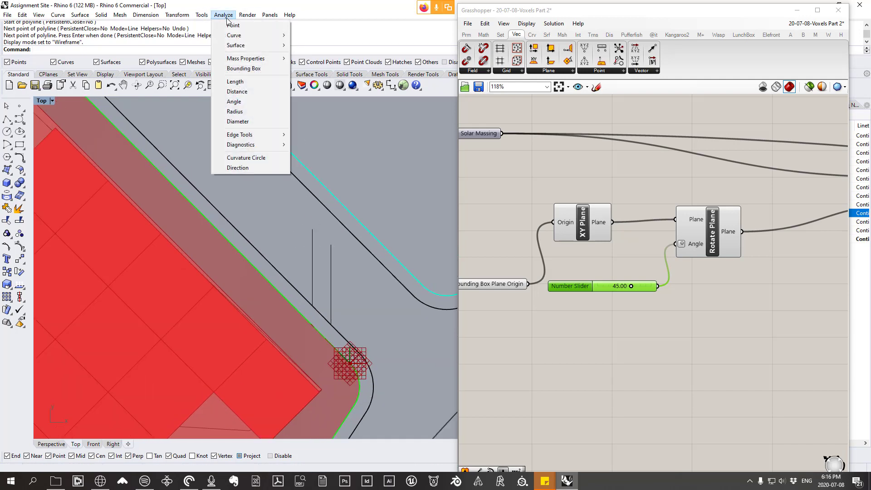
{"action": "left_click", "coordinate": [241, 104]}
{"action": "scroll", "coordinate": [261, 223], "scroll_direction": "up", "scroll_amount": 1}
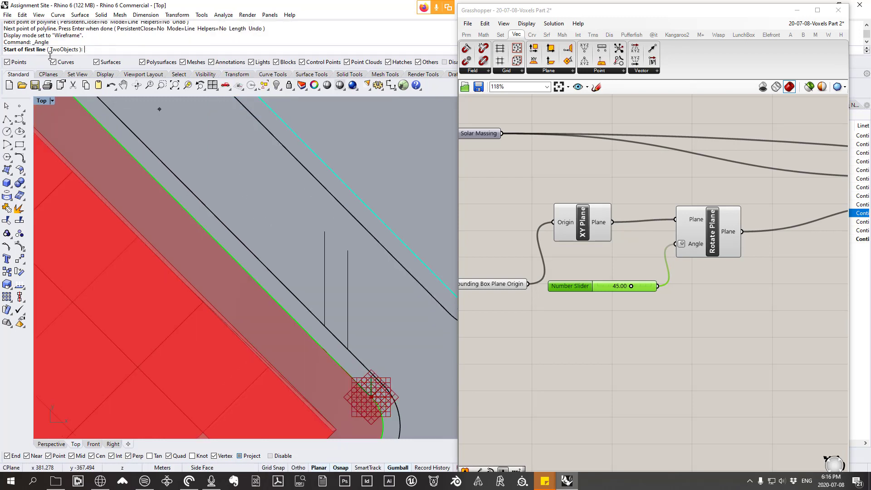
{"action": "left_click", "coordinate": [325, 232]}
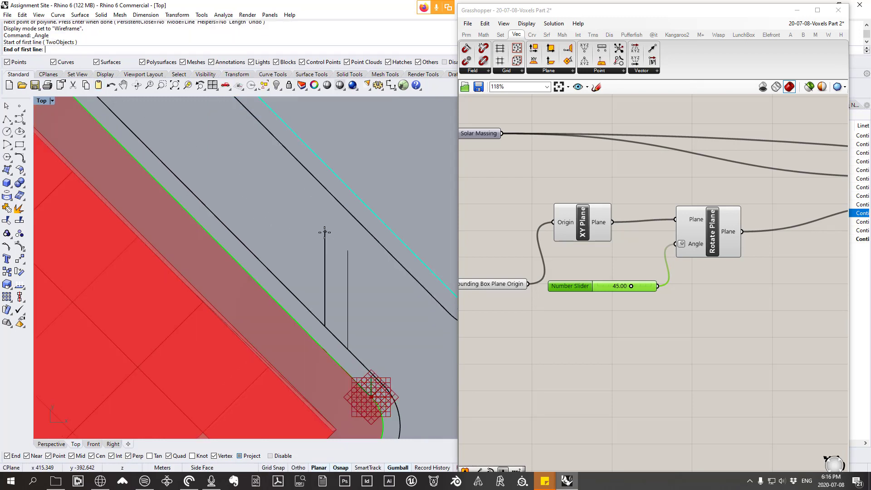
{"action": "left_click", "coordinate": [325, 328]}
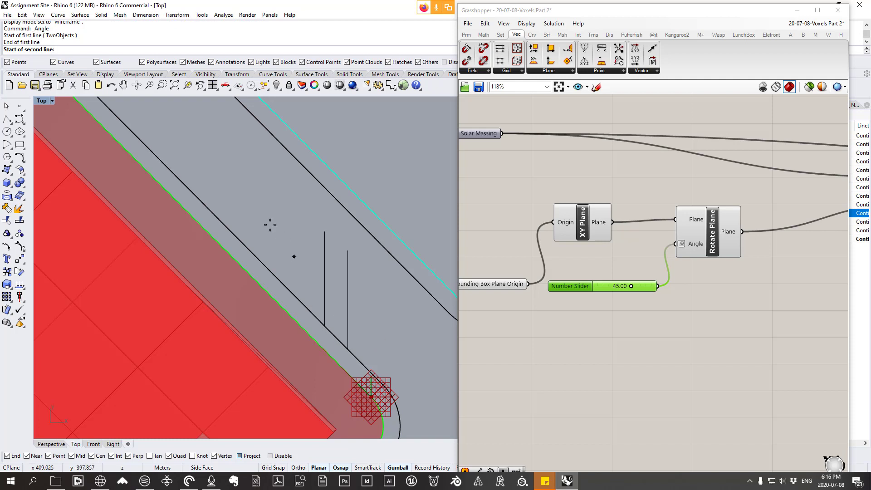
{"action": "left_click", "coordinate": [251, 250]}
{"action": "left_click", "coordinate": [326, 328]}
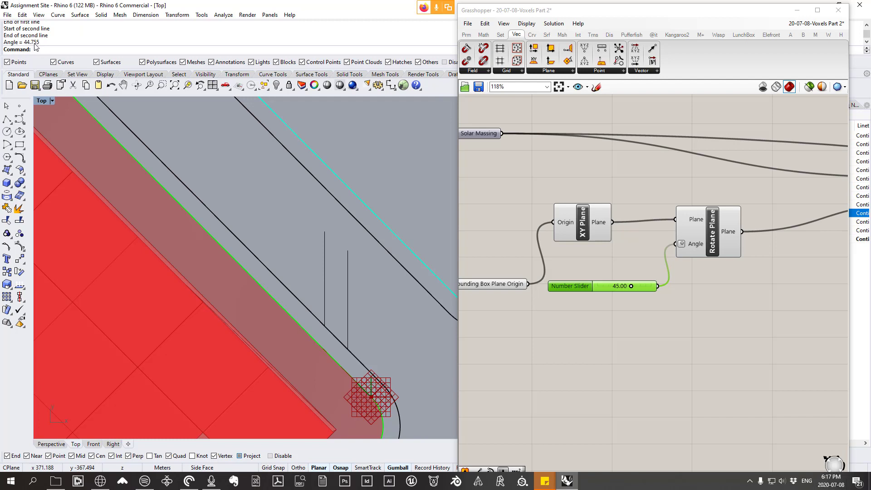
Step: Set the rotation angle slider to 44.76 and check the voxel grid's alignment with the block edges
{"action": "scroll", "coordinate": [648, 288], "scroll_direction": "up", "scroll_amount": 3}
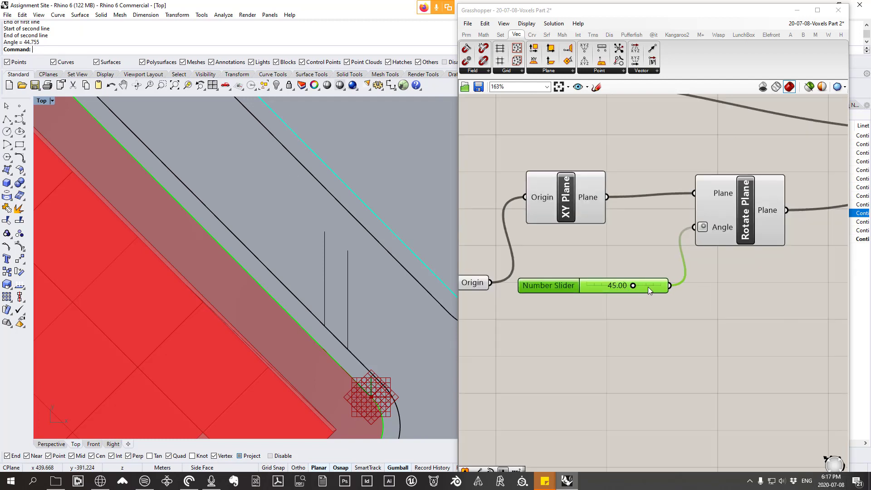
{"action": "double_click", "coordinate": [648, 287]}
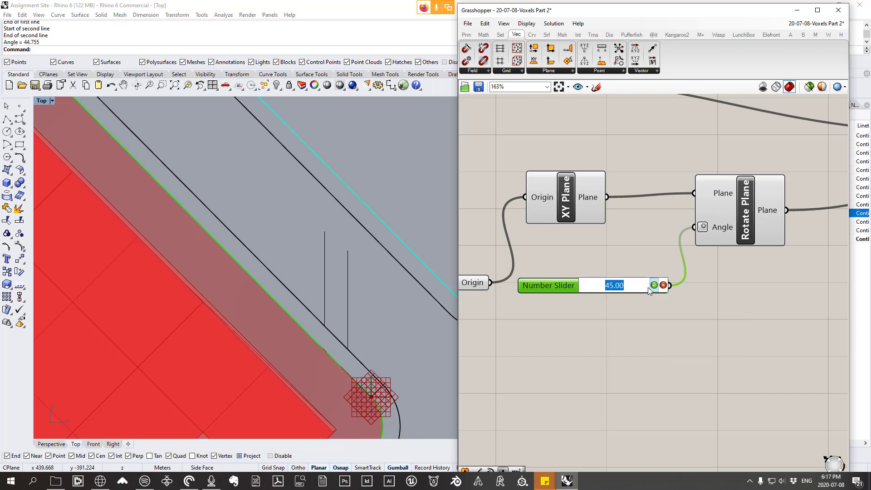
{"action": "type", "text": "44.76"}
{"action": "left_click", "coordinate": [653, 286]}
{"action": "scroll", "coordinate": [352, 257], "scroll_direction": "down", "scroll_amount": 6}
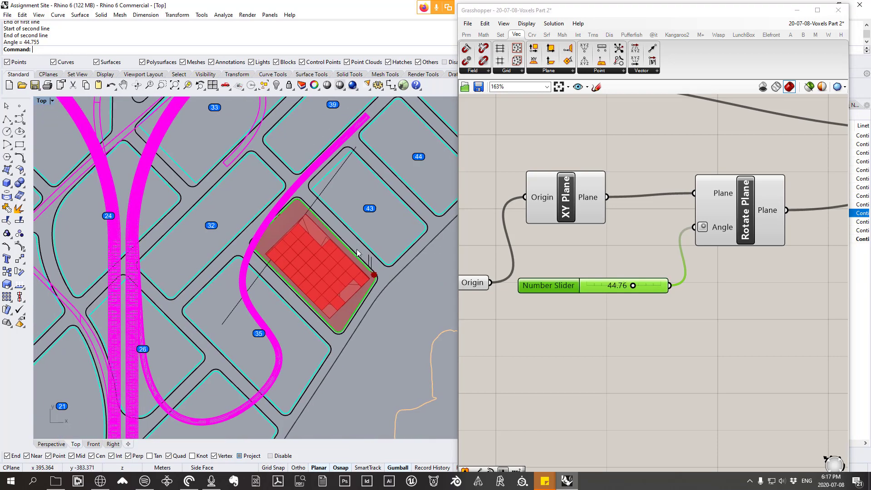
{"action": "scroll", "coordinate": [345, 250], "scroll_direction": "up", "scroll_amount": 2}
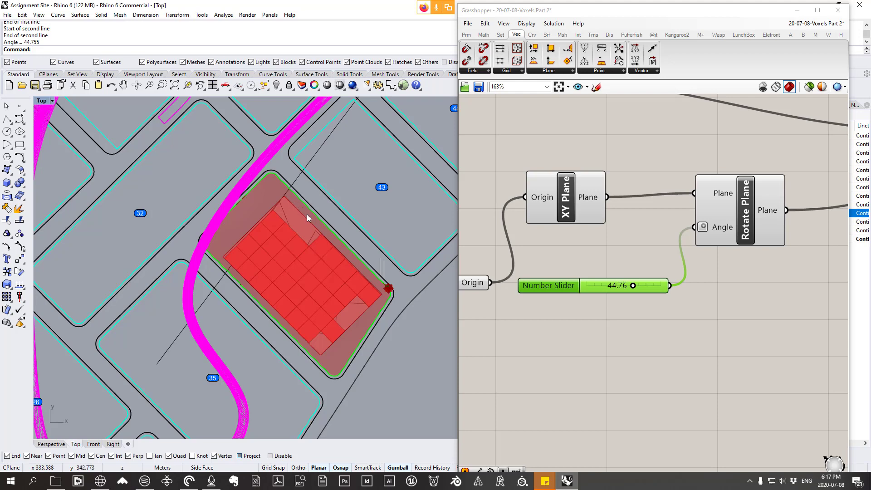
{"action": "right_click_drag", "start_coordinate": [307, 214], "coordinate": [308, 223]}
{"action": "scroll", "coordinate": [306, 275], "scroll_direction": "up", "scroll_amount": 2}
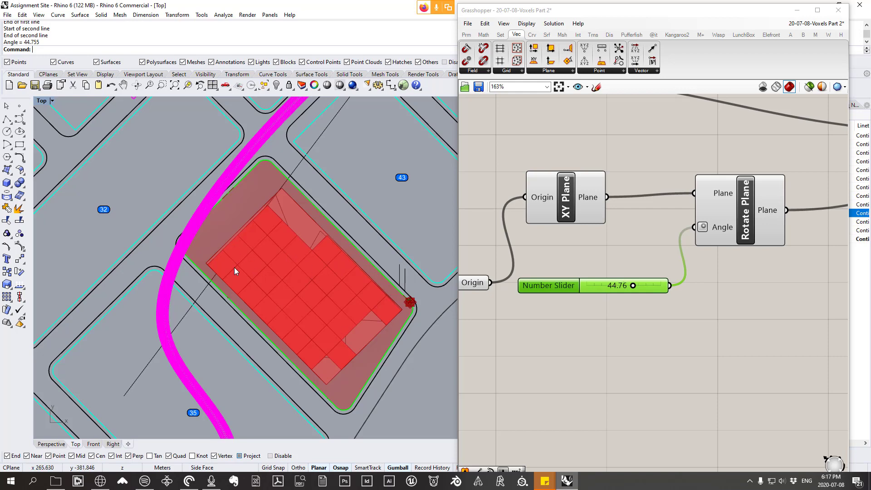
{"action": "scroll", "coordinate": [318, 275], "scroll_direction": "up", "scroll_amount": 2}
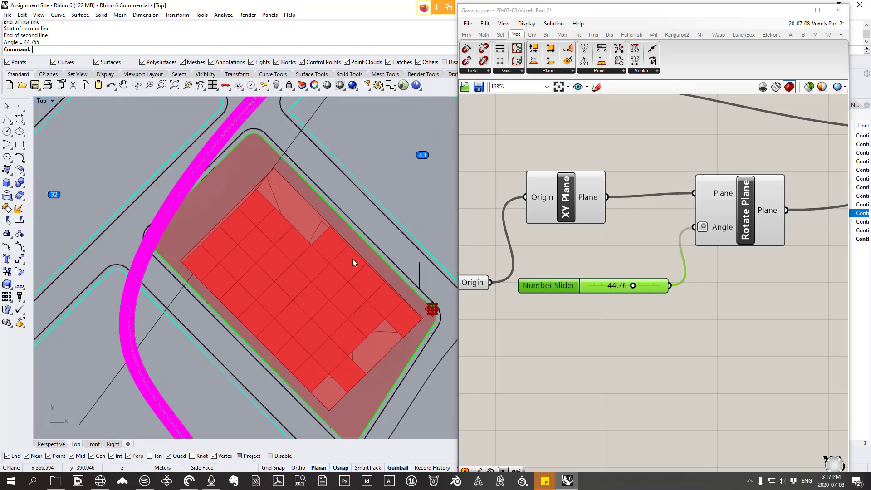
Step: Try a rotation angle of 15.00 on the slider feeding Rotate Plane
{"action": "double_click", "coordinate": [616, 285]}
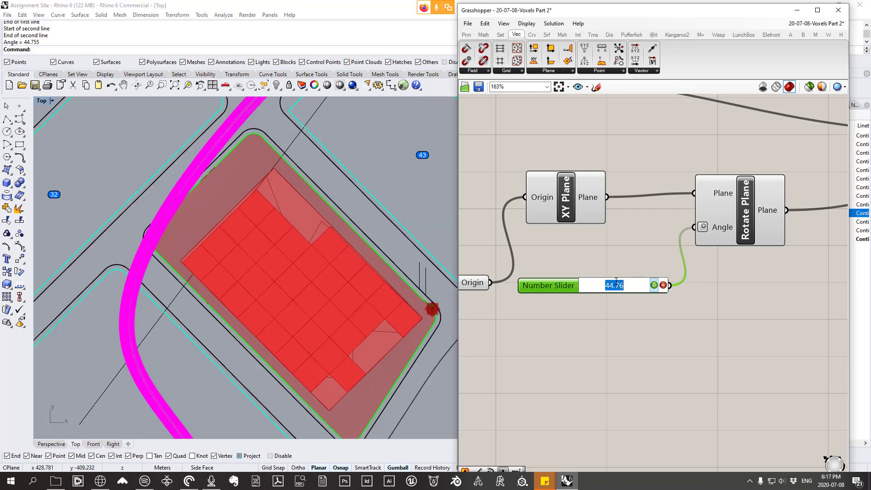
{"action": "type", "text": "15"}
{"action": "key", "text": "Return"}
{"action": "scroll", "coordinate": [307, 256], "scroll_direction": "down", "scroll_amount": 2}
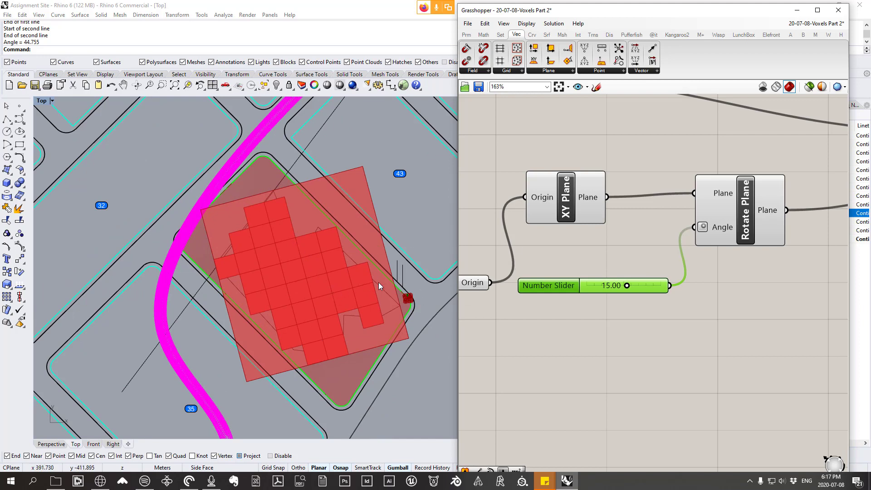
Step: Undo the trial rotation angle while keeping the slider connected to Rotate Plane's Angle input
{"action": "left_click", "coordinate": [677, 333]}
{"action": "key", "text": "ctrl+z"}
{"action": "key", "text": "ctrl+z"}
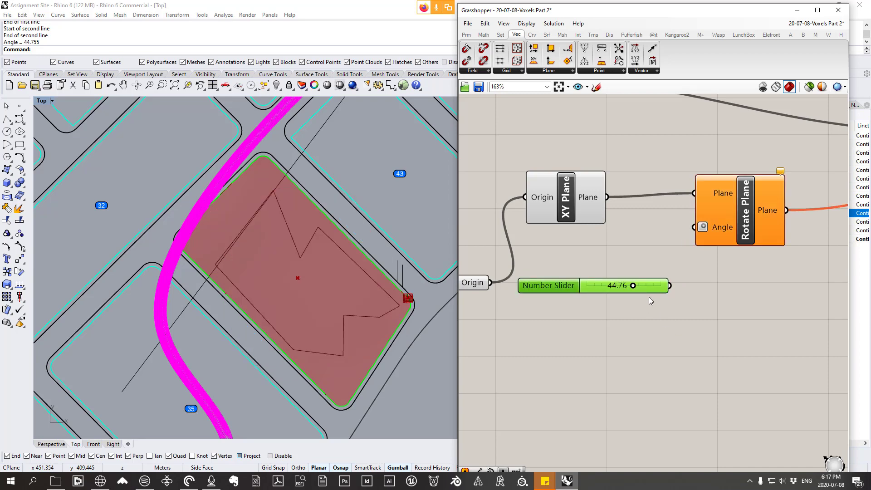
{"action": "key", "text": "ctrl+y"}
Step: Examine how the rotated voxel massing lines up with the block outline in the Top view
{"action": "scroll", "coordinate": [651, 304], "scroll_direction": "down", "scroll_amount": 3}
{"action": "right_click_drag", "start_coordinate": [344, 298], "coordinate": [336, 308]}
{"action": "scroll", "coordinate": [388, 304], "scroll_direction": "up", "scroll_amount": 2}
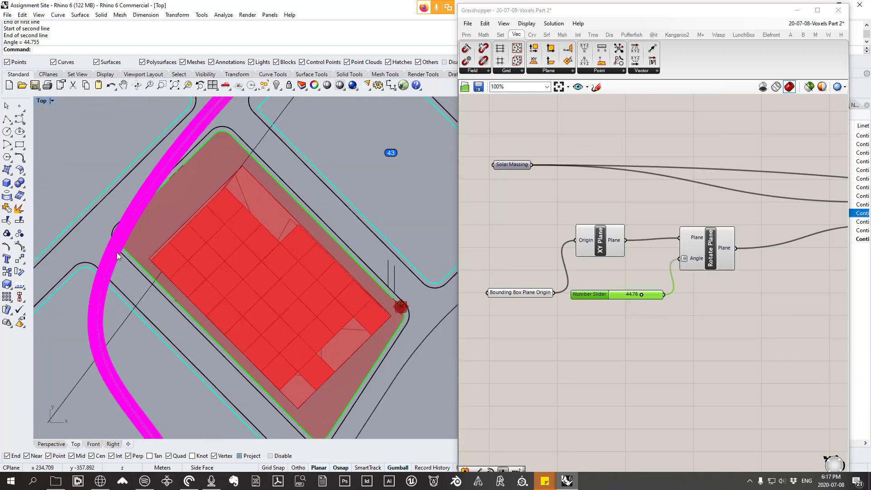
{"action": "scroll", "coordinate": [280, 208], "scroll_direction": "down", "scroll_amount": 4}
{"action": "scroll", "coordinate": [333, 255], "scroll_direction": "down", "scroll_amount": 2}
{"action": "scroll", "coordinate": [333, 256], "scroll_direction": "up", "scroll_amount": 3}
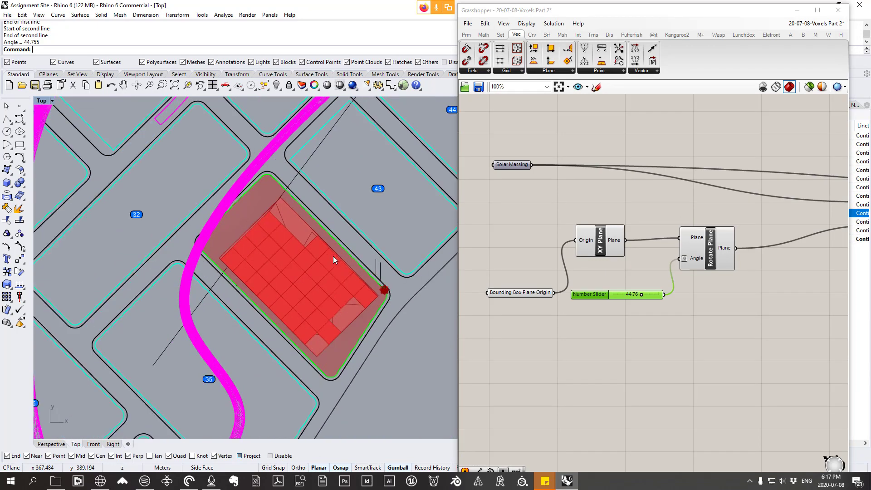
Step: Inspect the rotated voxel grid in the Top view, both against the surrounding blocks and close up at the block's corner
{"action": "scroll", "coordinate": [333, 256], "scroll_direction": "down", "scroll_amount": 3}
{"action": "scroll", "coordinate": [361, 327], "scroll_direction": "up", "scroll_amount": 3}
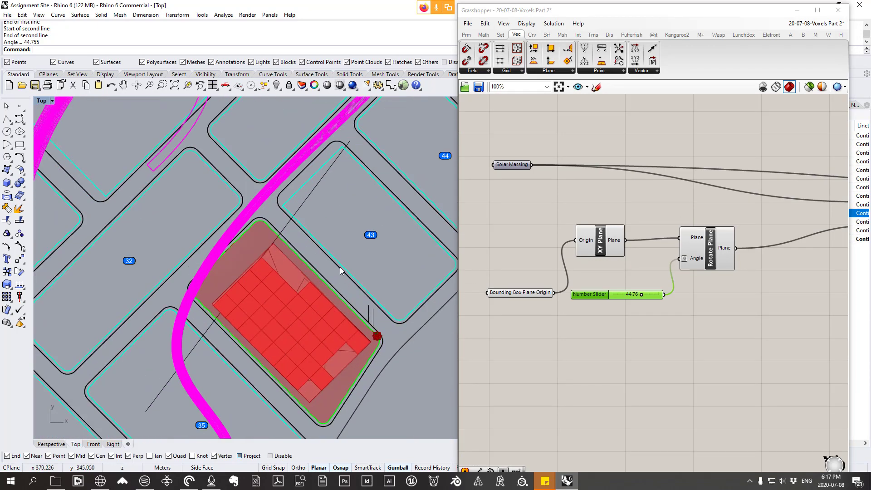
{"action": "scroll", "coordinate": [378, 326], "scroll_direction": "up", "scroll_amount": 4}
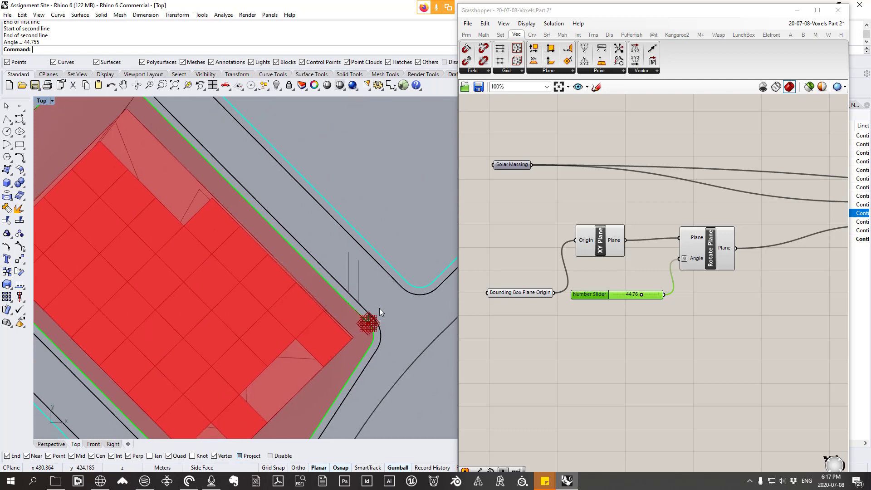
{"action": "scroll", "coordinate": [383, 279], "scroll_direction": "up", "scroll_amount": 1}
{"action": "scroll", "coordinate": [376, 273], "scroll_direction": "down", "scroll_amount": 8}
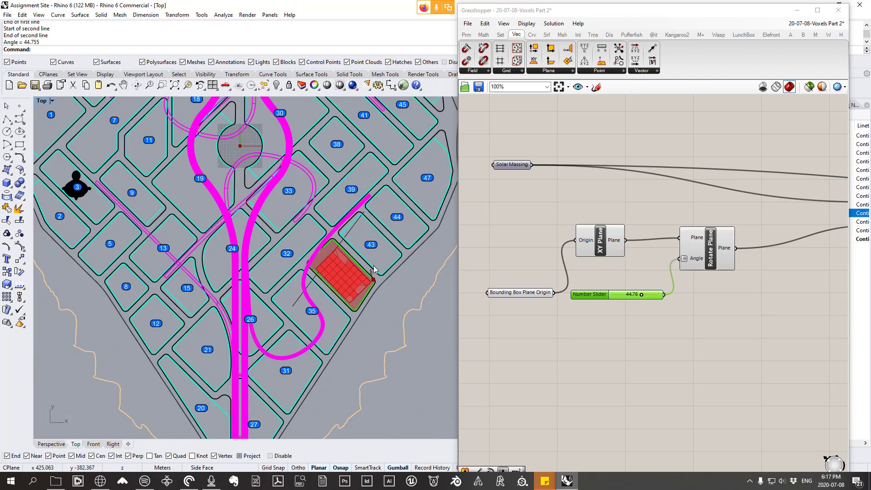
{"action": "scroll", "coordinate": [360, 295], "scroll_direction": "down", "scroll_amount": 3}
{"action": "scroll", "coordinate": [345, 305], "scroll_direction": "up", "scroll_amount": 8}
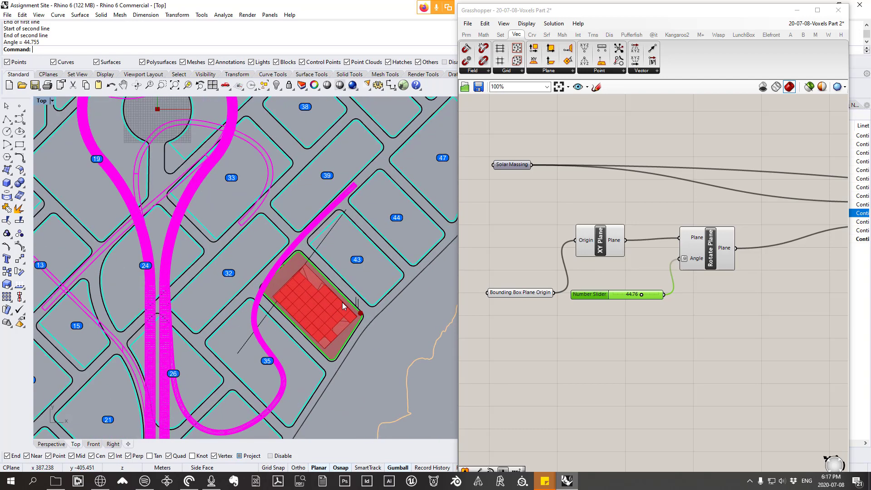
{"action": "scroll", "coordinate": [376, 315], "scroll_direction": "up", "scroll_amount": 3}
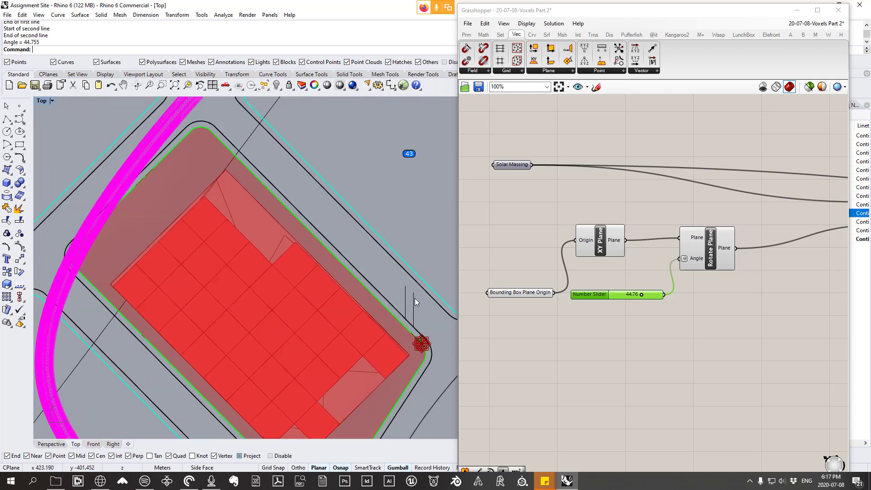
Step: Delete the two short vertical reference lines beside the corner of the block with the voxel massing
{"action": "left_click_drag", "start_coordinate": [415, 298], "coordinate": [394, 284]}
{"action": "scroll", "coordinate": [394, 284], "scroll_direction": "down", "scroll_amount": 4}
{"action": "left_click", "coordinate": [407, 299]}
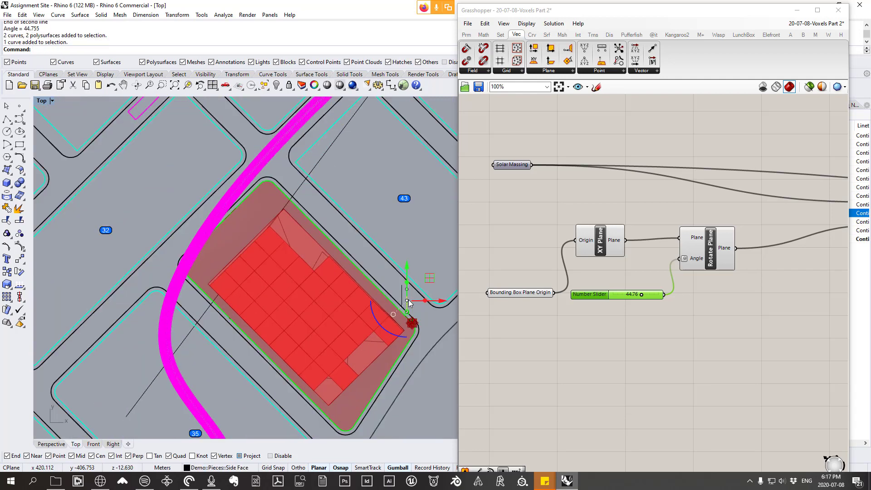
{"action": "key", "text": "Delete"}
{"action": "left_click", "coordinate": [401, 293]}
{"action": "key", "text": "Delete"}
Step: Delete the long diagonal reference line crossing the block with the voxel massing
{"action": "scroll", "coordinate": [303, 187], "scroll_direction": "down", "scroll_amount": 2}
{"action": "left_click", "coordinate": [303, 186]}
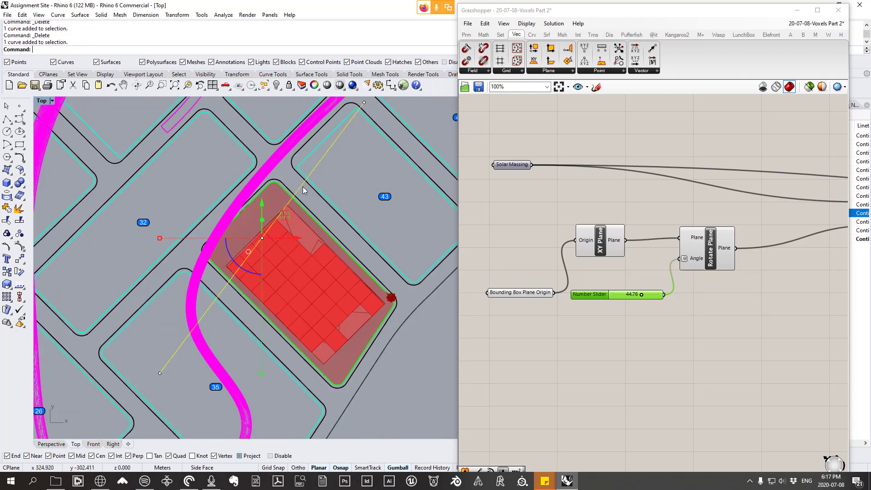
{"action": "scroll", "coordinate": [303, 186], "scroll_direction": "down", "scroll_amount": 6}
{"action": "right_click_drag", "start_coordinate": [331, 202], "coordinate": [323, 213]}
{"action": "key", "text": "Delete"}
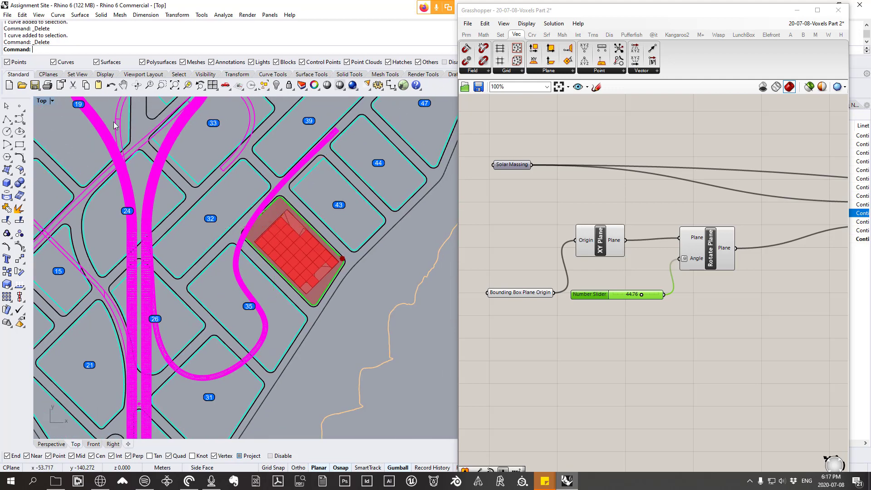
Step: Switch from the Top view to a maximized Perspective view and inspect the rotated voxel tower on its site
{"action": "double_click", "coordinate": [44, 103]}
{"action": "double_click", "coordinate": [383, 101]}
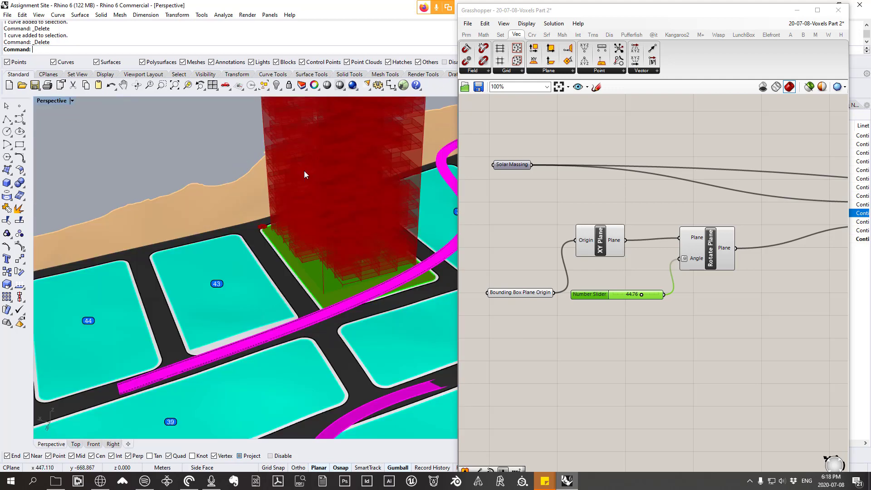
{"action": "right_click_drag", "start_coordinate": [303, 170], "coordinate": [368, 204]}
{"action": "scroll", "coordinate": [368, 205], "scroll_direction": "up", "scroll_amount": 4}
{"action": "scroll", "coordinate": [571, 267], "scroll_direction": "down", "scroll_amount": 4}
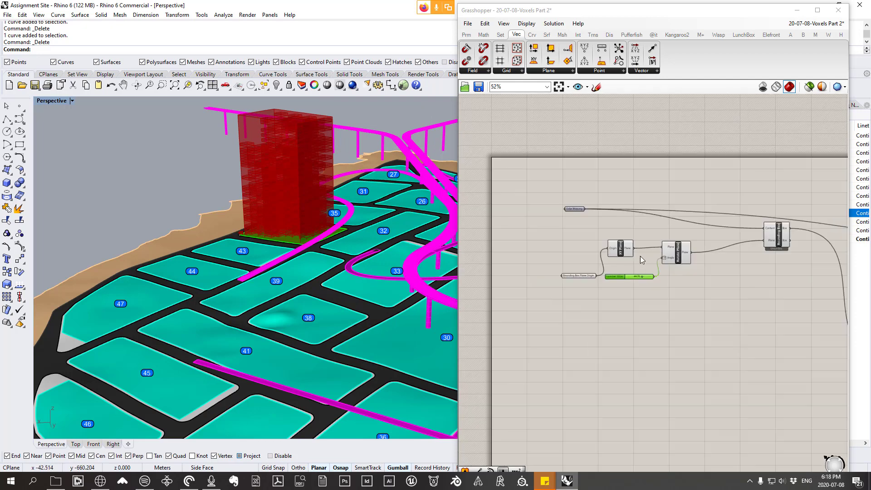
Step: Group the Solar Massing, plane origin, XY Plane, Rotate Plane, angle slider and Bounding Box components, and name the group "Making a bounding box"
{"action": "scroll", "coordinate": [571, 267], "scroll_direction": "up", "scroll_amount": 2}
{"action": "left_click_drag", "start_coordinate": [760, 317], "coordinate": [476, 161]}
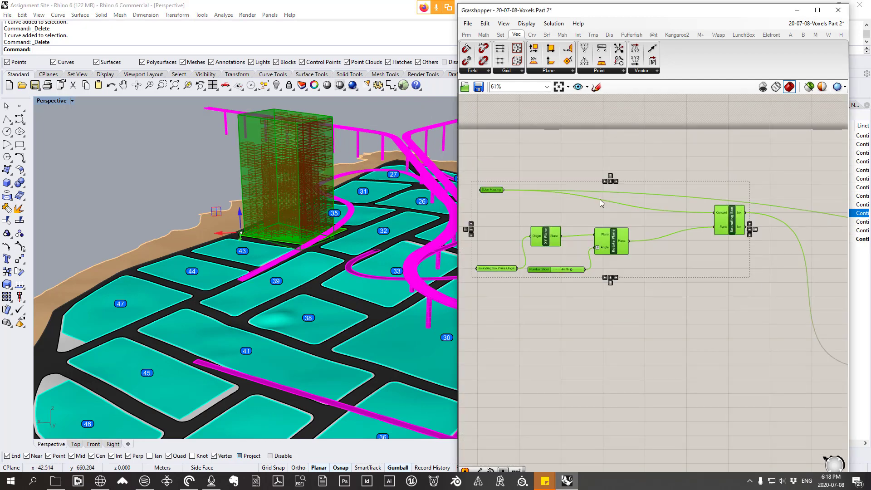
{"action": "right_click", "coordinate": [602, 200]}
{"action": "left_click", "coordinate": [624, 270]}
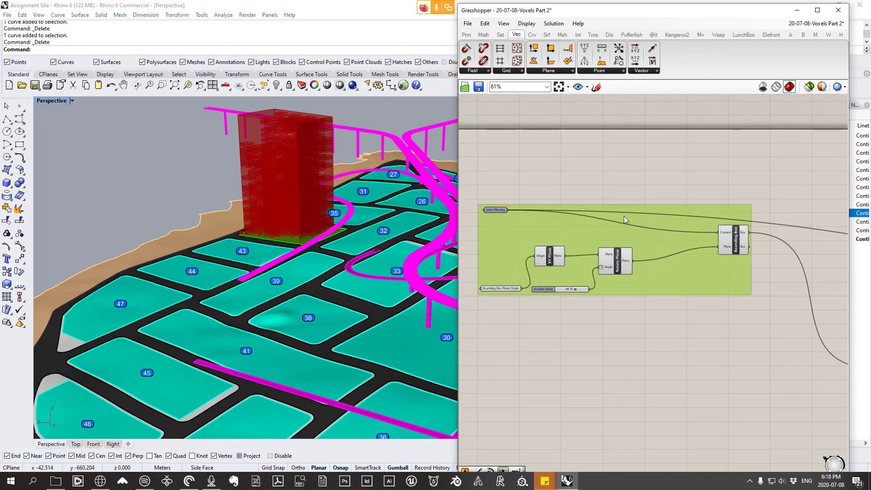
{"action": "right_click", "coordinate": [629, 217]}
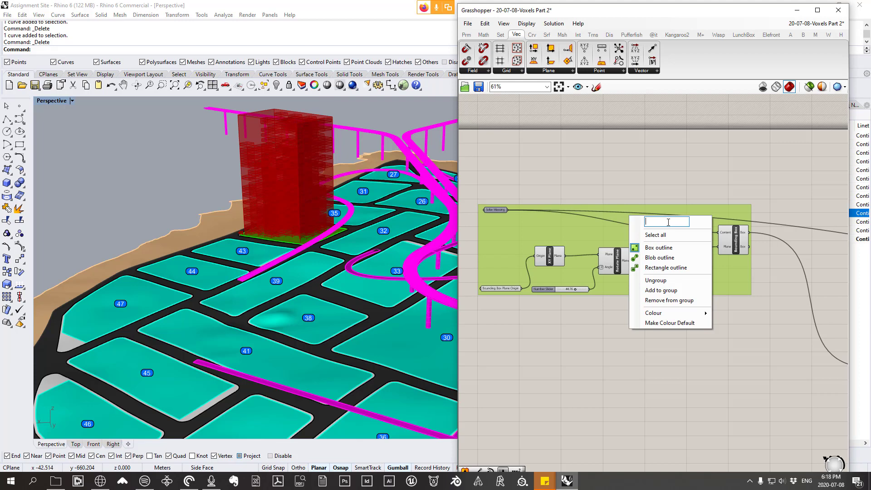
{"action": "type", "text": "Making a bound"}
{"action": "type", "text": "ing box"}
{"action": "left_click", "coordinate": [649, 180]}
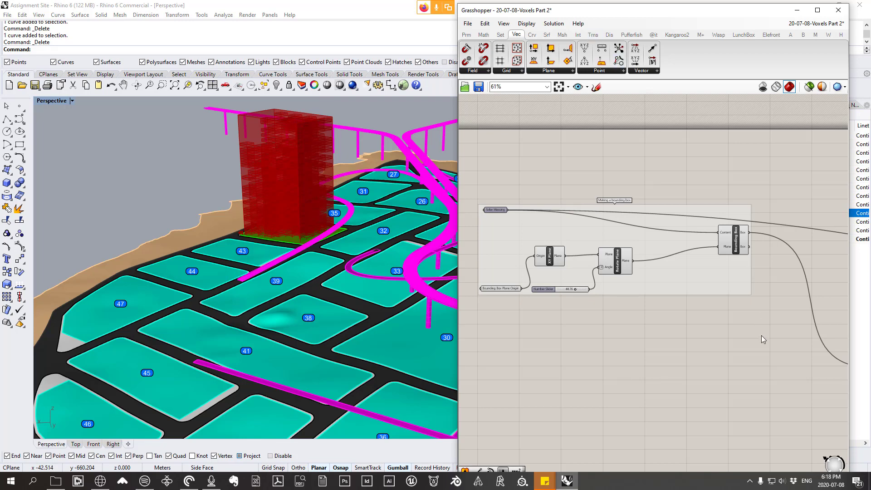
Step: Hide the preview of all components in the "Making a bounding box" group
{"action": "left_click_drag", "start_coordinate": [761, 337], "coordinate": [522, 205]}
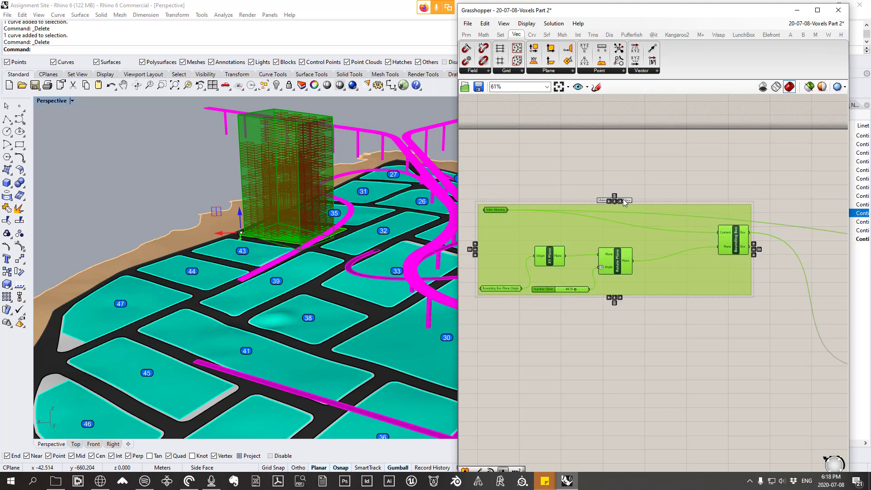
{"action": "right_click_drag", "start_coordinate": [667, 217], "coordinate": [665, 231]}
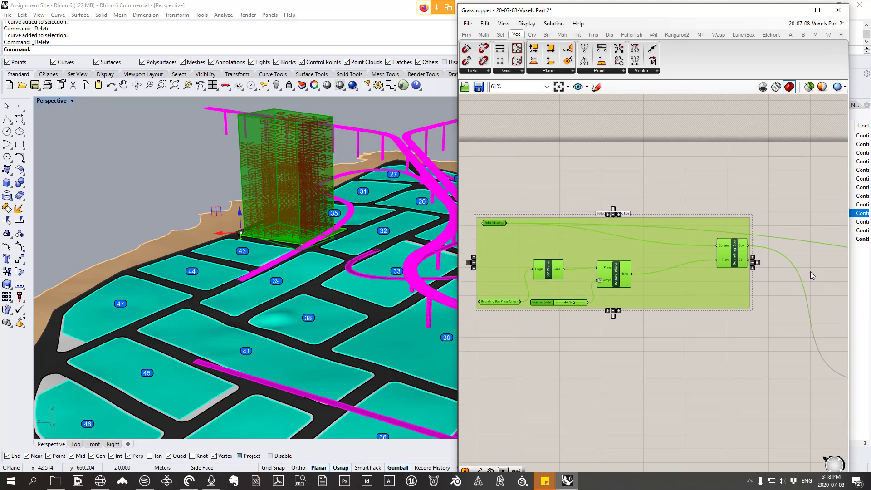
{"action": "right_click", "coordinate": [580, 185]}
{"action": "left_click", "coordinate": [608, 199]}
{"action": "right_click_drag", "start_coordinate": [385, 191], "coordinate": [345, 237]}
{"action": "scroll", "coordinate": [589, 232], "scroll_direction": "down", "scroll_amount": 7}
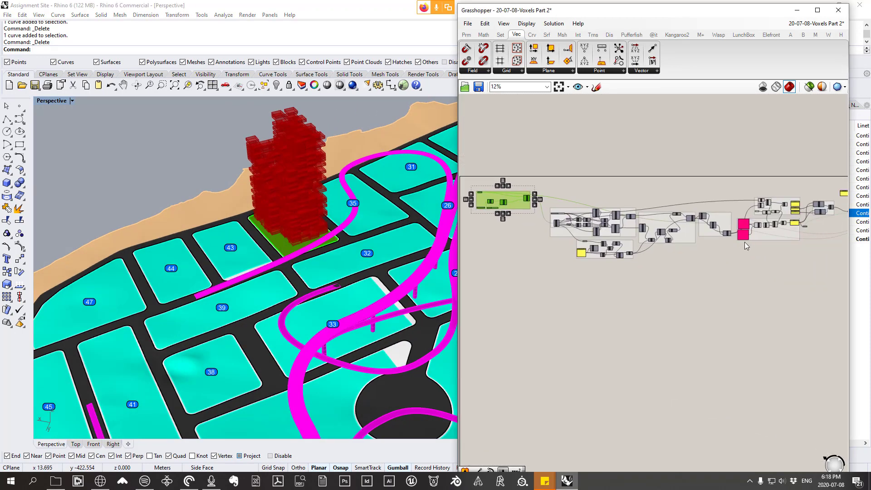
Step: Set gene 3 of the upper gene pool feeding the FSR group's Cull Pattern to 0, and check the voxel tower up close
{"action": "scroll", "coordinate": [604, 211], "scroll_direction": "up", "scroll_amount": 4}
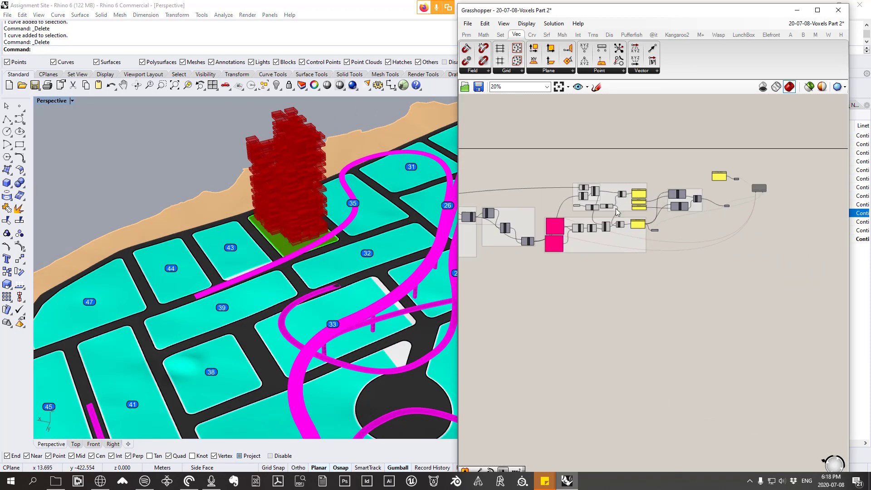
{"action": "mouse_move", "coordinate": [630, 248]}
{"action": "left_mouse_down"}
{"action": "mouse_move", "coordinate": [637, 270]}
{"action": "mouse_move", "coordinate": [626, 250]}
{"action": "left_mouse_up"}
{"action": "scroll", "coordinate": [590, 248], "scroll_direction": "up", "scroll_amount": 2}
{"action": "scroll", "coordinate": [602, 235], "scroll_direction": "up", "scroll_amount": 3}
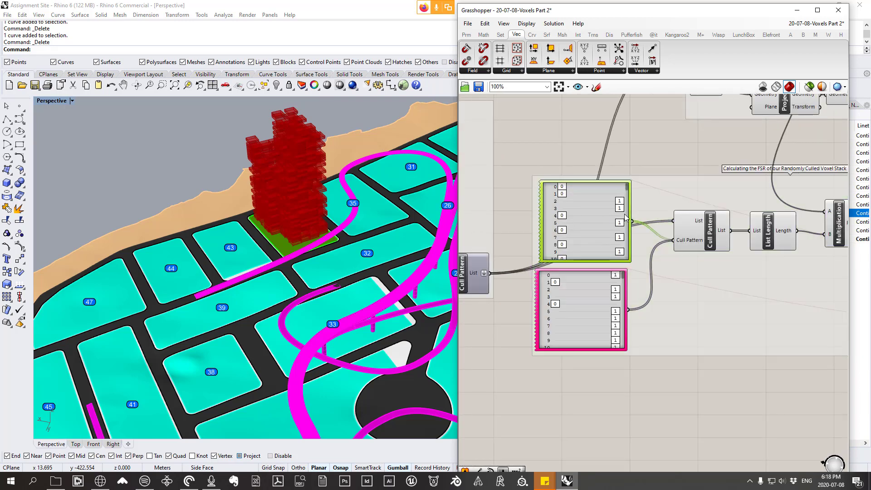
{"action": "left_click_drag", "start_coordinate": [625, 217], "coordinate": [546, 207]}
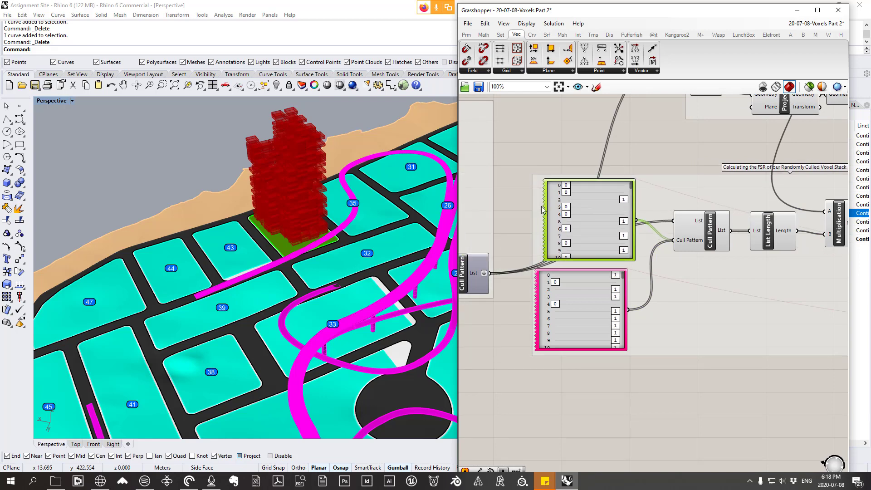
{"action": "right_click_drag", "start_coordinate": [213, 198], "coordinate": [281, 159]}
{"action": "scroll", "coordinate": [281, 155], "scroll_direction": "up", "scroll_amount": 5}
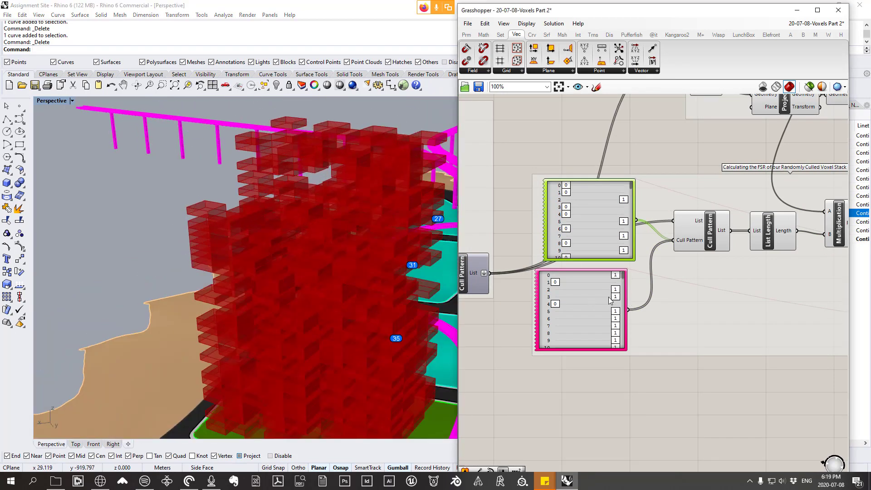
Step: Set genes 3, 5 and 7 of the lower gene pool to 0, checking the voxel tower between changes
{"action": "left_click_drag", "start_coordinate": [615, 297], "coordinate": [554, 297]}
{"action": "right_click_drag", "start_coordinate": [313, 213], "coordinate": [347, 186]}
{"action": "scroll", "coordinate": [340, 218], "scroll_direction": "down", "scroll_amount": 7}
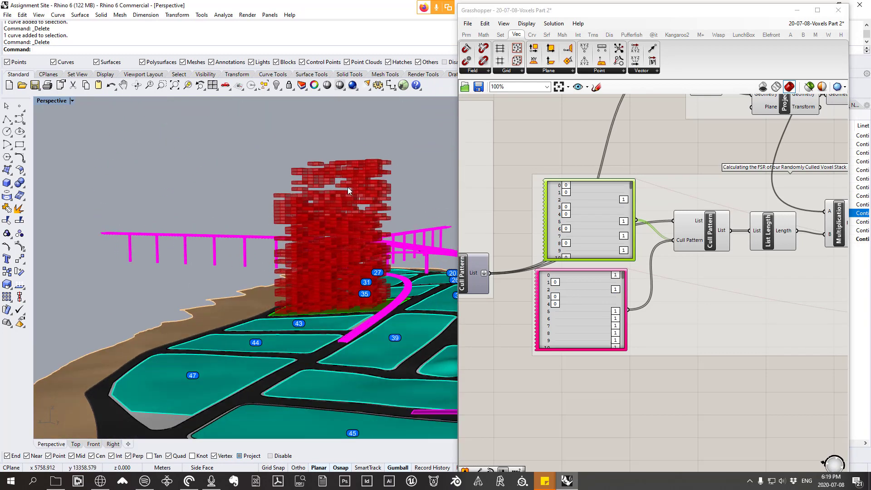
{"action": "scroll", "coordinate": [347, 219], "scroll_direction": "up", "scroll_amount": 5}
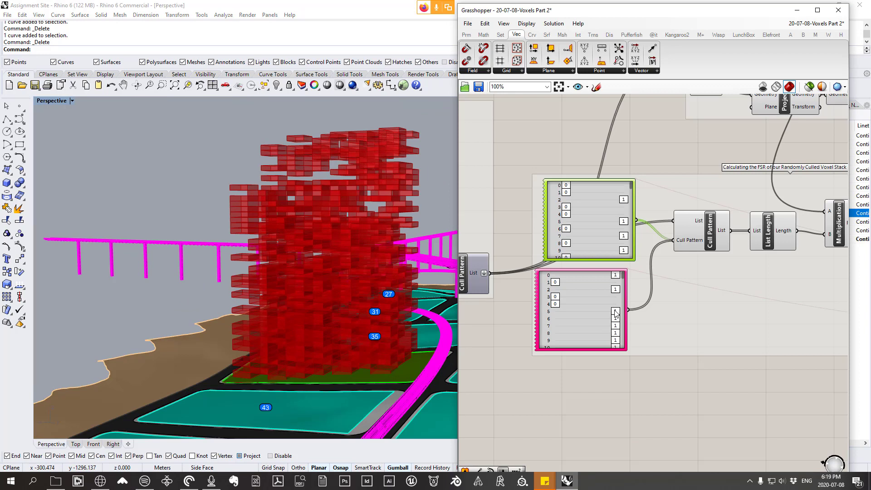
{"action": "left_click_drag", "start_coordinate": [616, 312], "coordinate": [509, 326]}
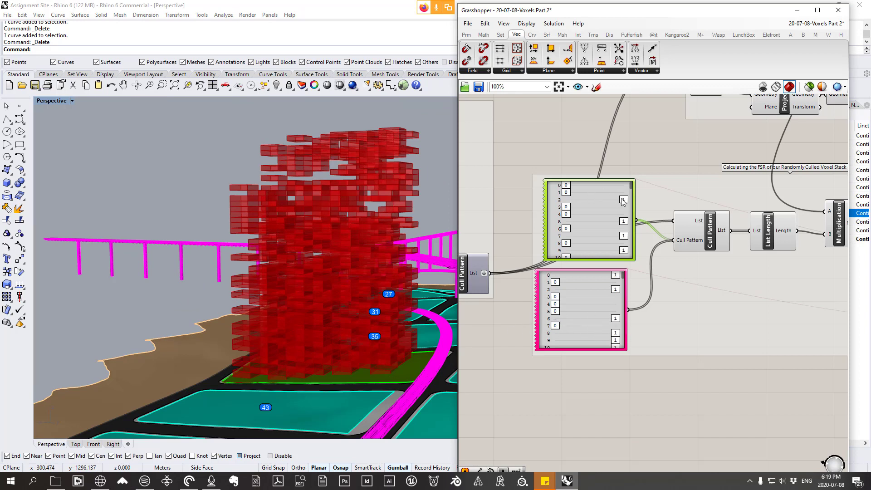
Step: Set gene 2 of the upper gene pool to 0 and reposition that pool directly above the lower one
{"action": "left_click_drag", "start_coordinate": [622, 202], "coordinate": [583, 197]}
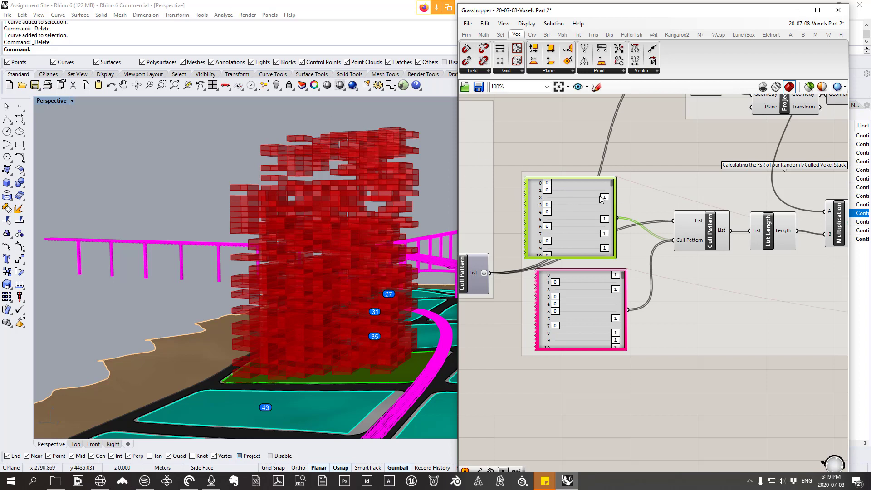
{"action": "left_click_drag", "start_coordinate": [599, 195], "coordinate": [536, 208]}
{"action": "right_click_drag", "start_coordinate": [552, 234], "coordinate": [698, 246]}
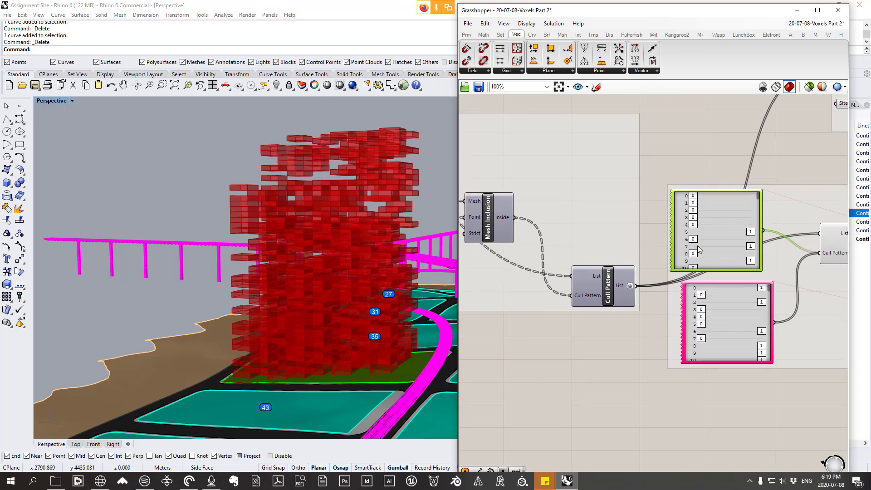
{"action": "mouse_move", "coordinate": [698, 246]}
{"action": "left_mouse_down"}
{"action": "mouse_move", "coordinate": [730, 248]}
{"action": "mouse_move", "coordinate": [714, 250]}
{"action": "left_mouse_up"}
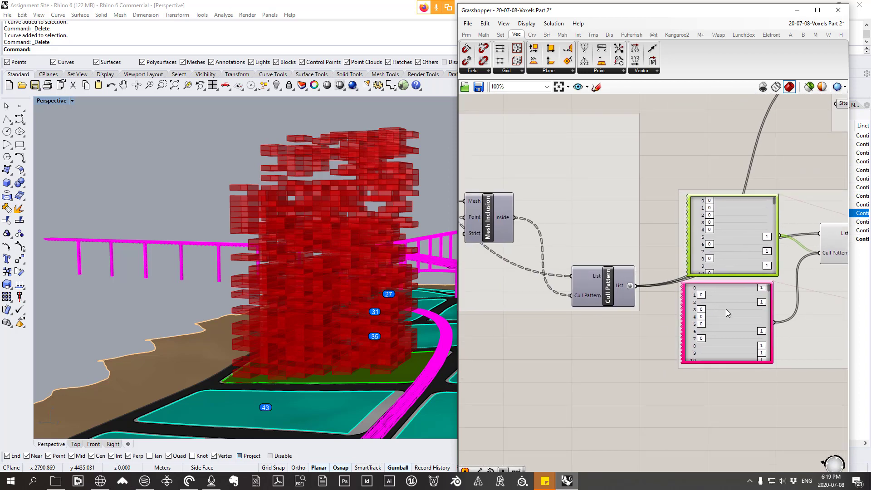
{"action": "right_click_drag", "start_coordinate": [724, 310], "coordinate": [653, 295]}
Step: Inspect the voxel tower, and compare the item counts of the upstream Cull Pattern's list output and the upper gene pool
{"action": "right_click_drag", "start_coordinate": [382, 254], "coordinate": [299, 314]}
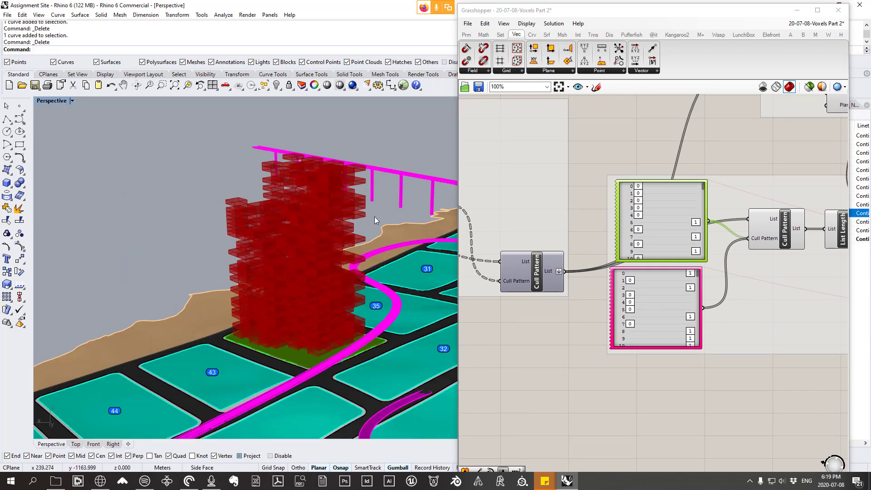
{"action": "right_click_drag", "start_coordinate": [362, 280], "coordinate": [339, 169]}
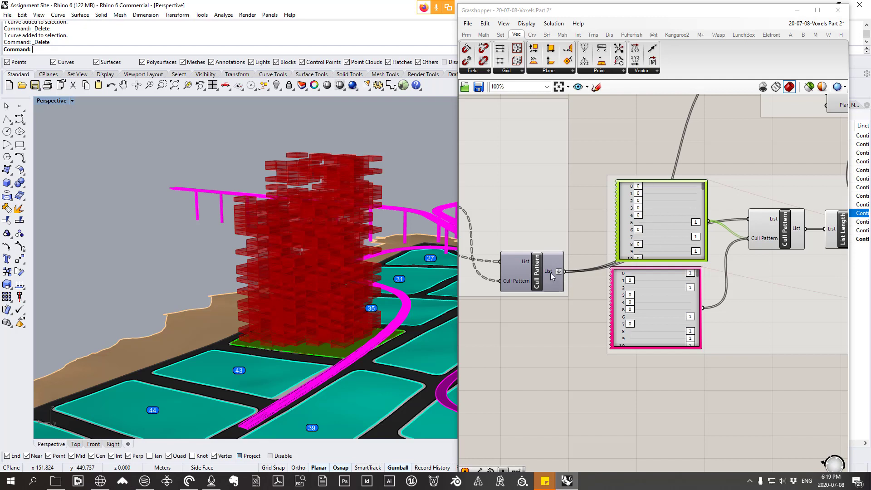
{"action": "mouse_move", "coordinate": [551, 274]}
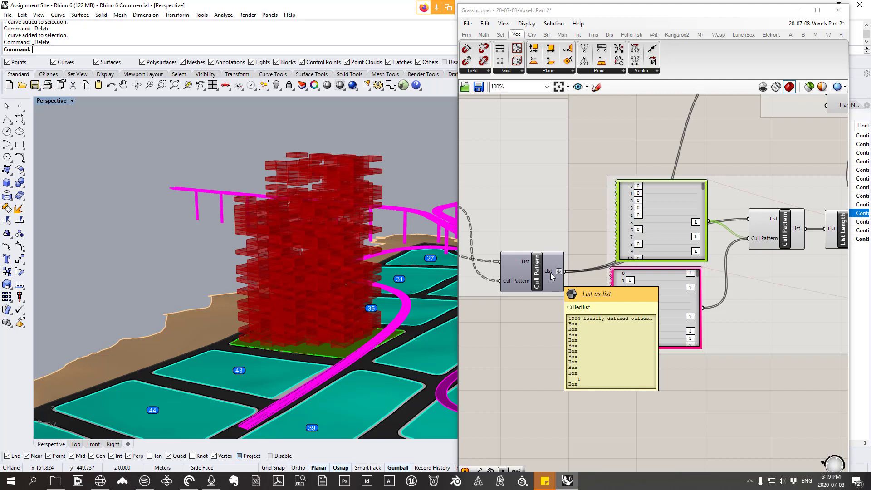
{"action": "mouse_move", "coordinate": [669, 215]}
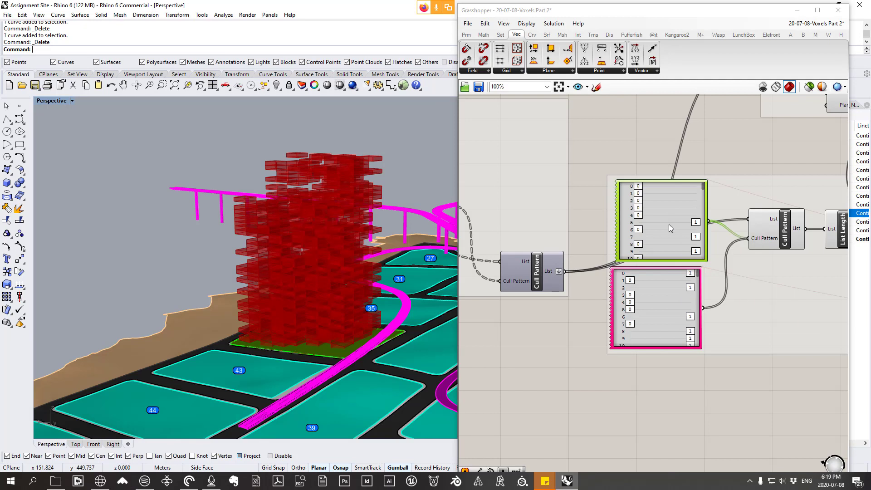
{"action": "right_click_drag", "start_coordinate": [669, 224], "coordinate": [619, 227]}
{"action": "mouse_move", "coordinate": [619, 230]}
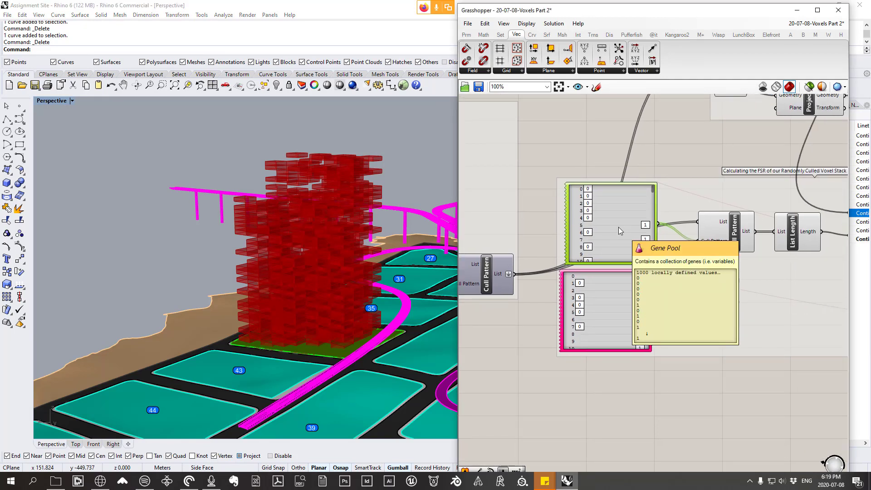
{"action": "left_click_drag", "start_coordinate": [619, 228], "coordinate": [614, 228]}
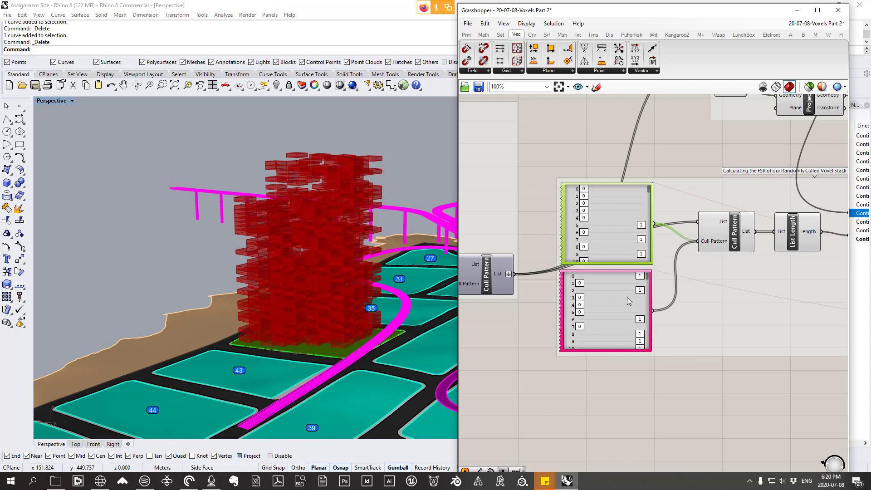
Step: Set the lower gene pool's gene count to 304
{"action": "mouse_move", "coordinate": [616, 306]}
{"action": "left_click", "coordinate": [612, 306]}
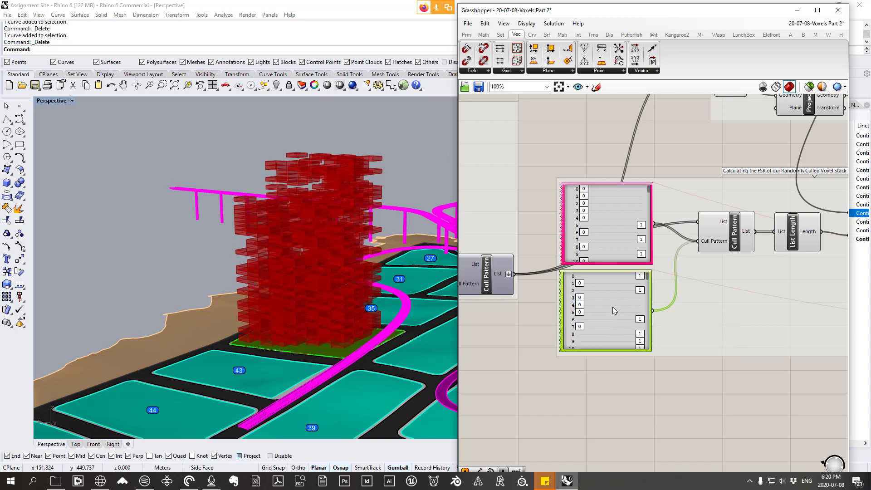
{"action": "double_click", "coordinate": [613, 307]}
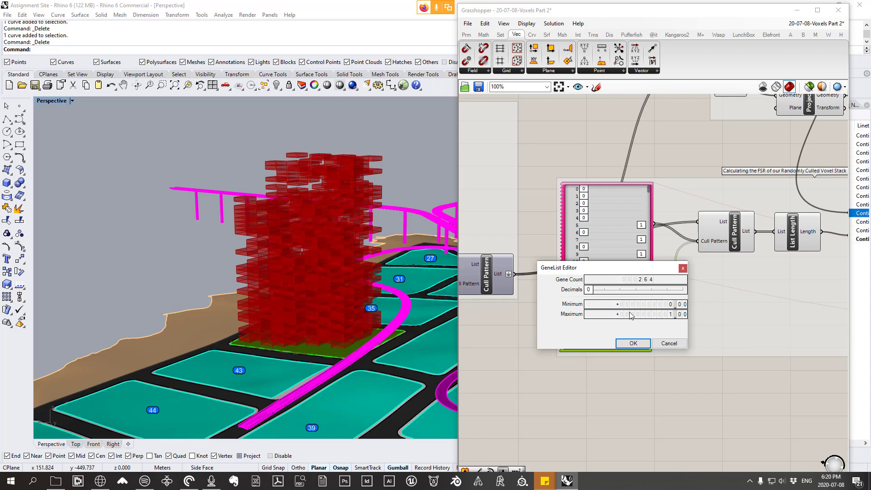
{"action": "double_click", "coordinate": [646, 281]}
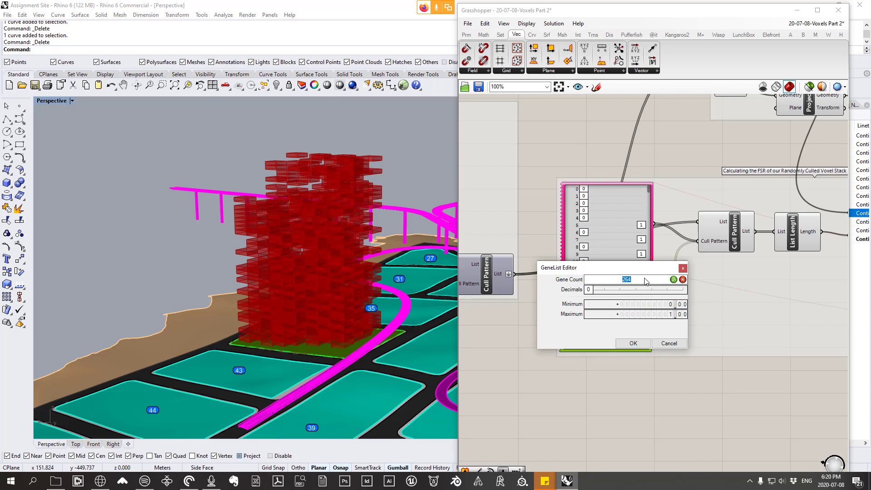
{"action": "type", "text": "304"}
{"action": "left_click", "coordinate": [673, 280]}
{"action": "left_click", "coordinate": [638, 344]}
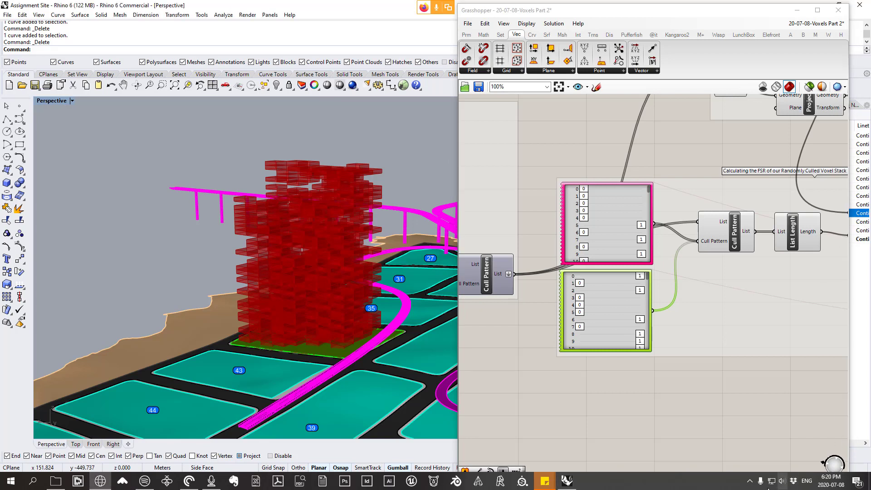
Step: Switch the system's audio playback device to Speakers (Yeti Stereo Microphone)
{"action": "left_click", "coordinate": [781, 480]}
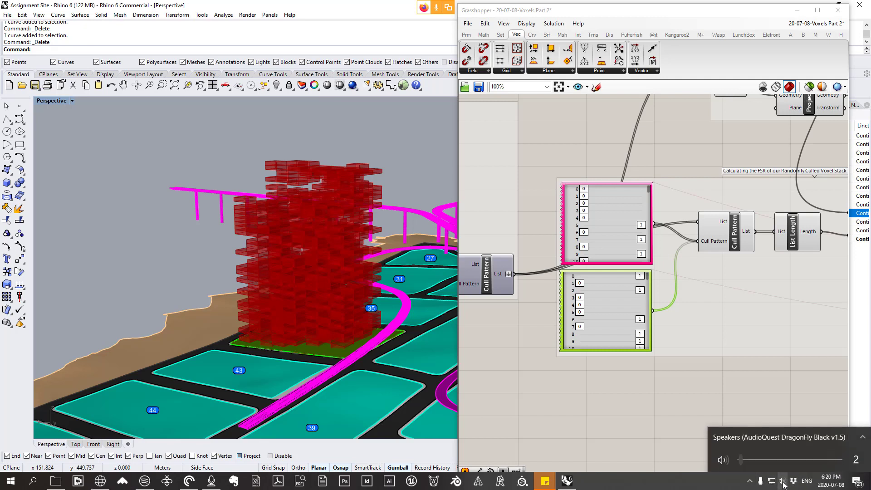
{"action": "left_click", "coordinate": [774, 438]}
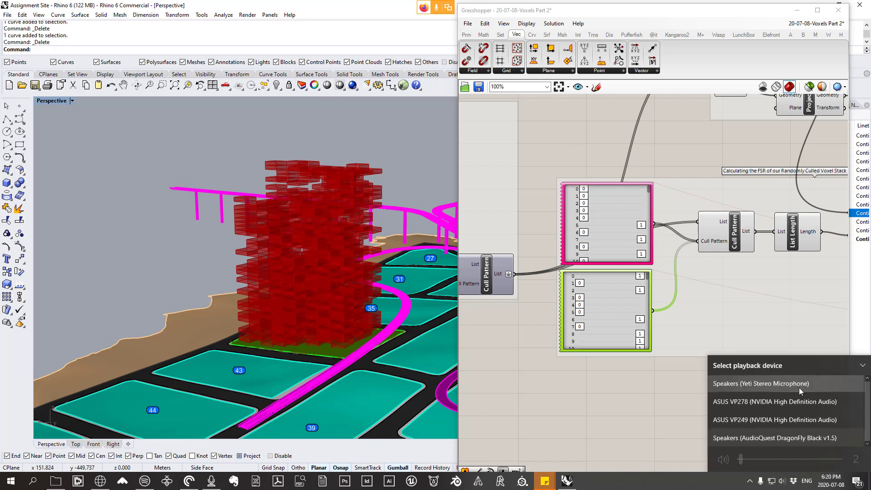
{"action": "left_click", "coordinate": [773, 389]}
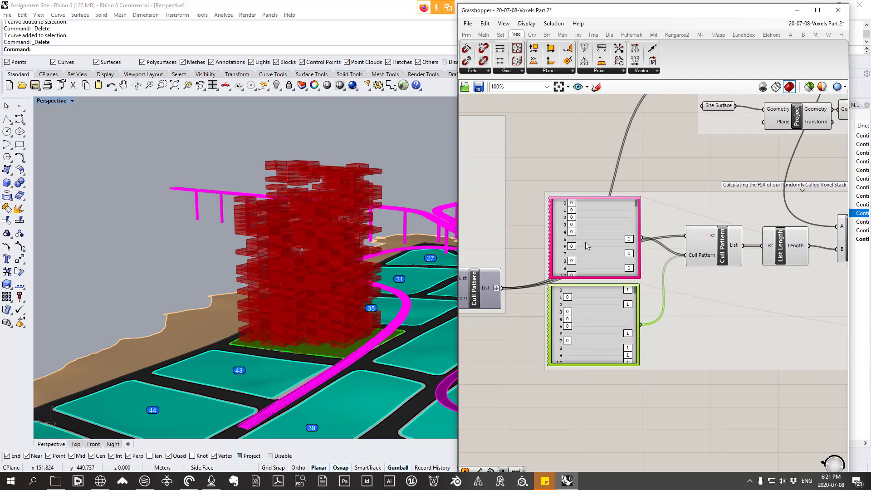
Step: Examine the upstream Cull Pattern's list output and the voxel tower, and trace the definition back to the bounding box group
{"action": "scroll", "coordinate": [590, 245], "scroll_direction": "up", "scroll_amount": 2}
{"action": "right_click_drag", "start_coordinate": [602, 245], "coordinate": [594, 255]}
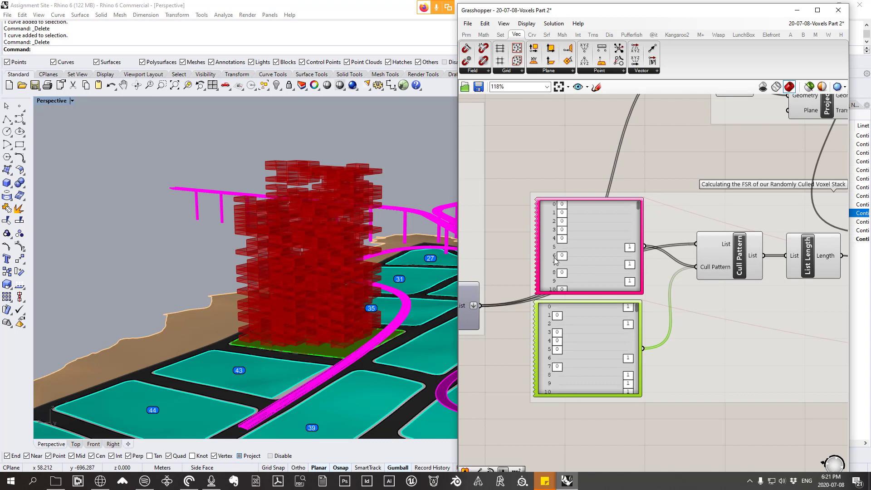
{"action": "right_click_drag", "start_coordinate": [540, 267], "coordinate": [674, 259]}
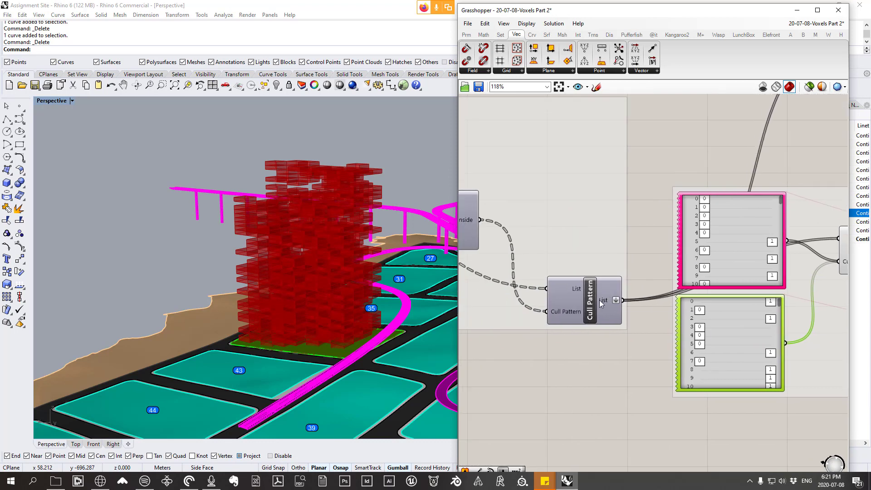
{"action": "scroll", "coordinate": [629, 287], "scroll_direction": "down", "scroll_amount": 4}
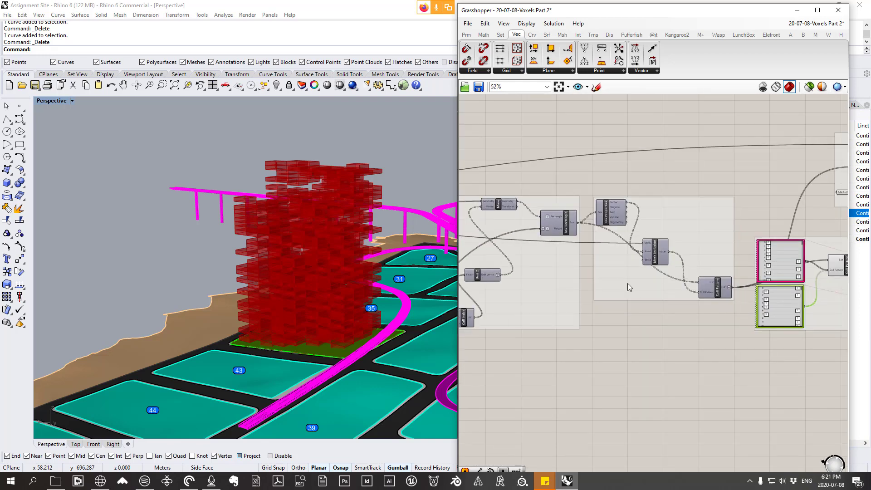
{"action": "scroll", "coordinate": [628, 287], "scroll_direction": "up", "scroll_amount": 4}
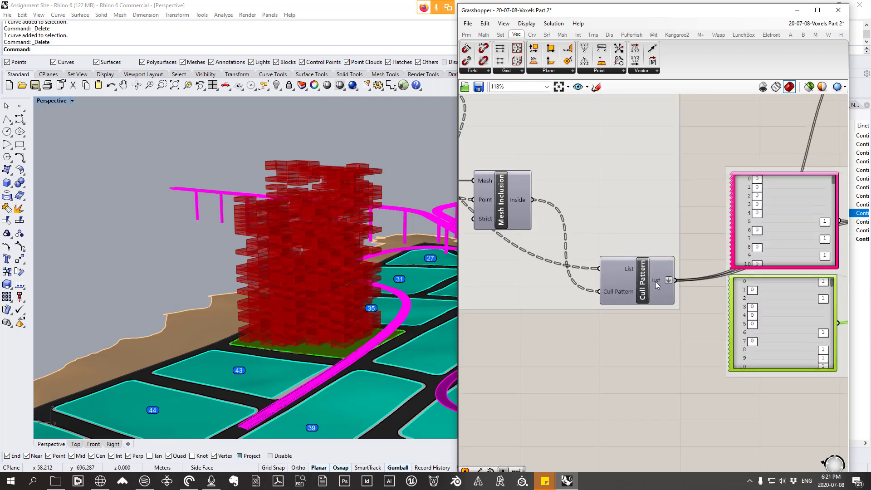
{"action": "mouse_move", "coordinate": [656, 281]}
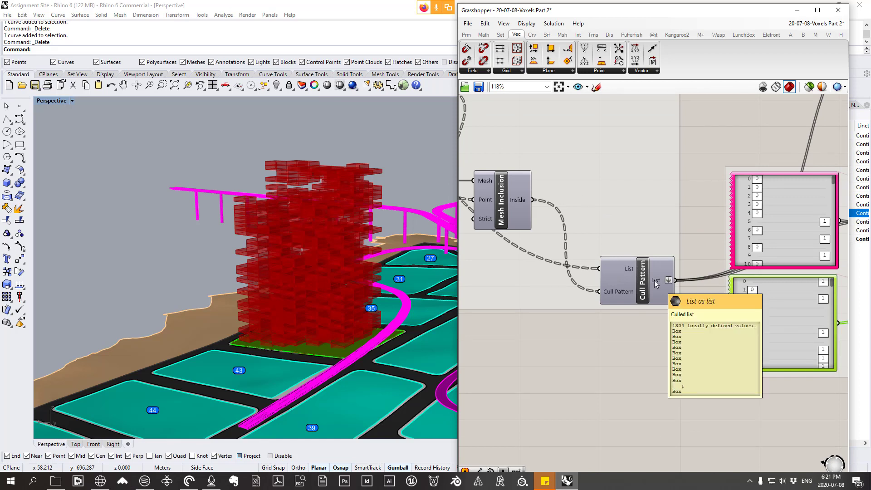
{"action": "right_click_drag", "start_coordinate": [376, 253], "coordinate": [353, 282]}
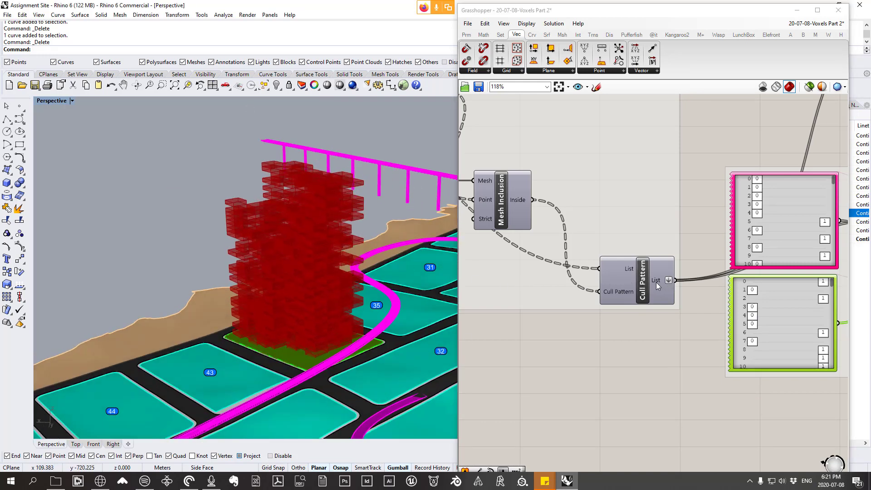
{"action": "scroll", "coordinate": [604, 262], "scroll_direction": "down", "scroll_amount": 5}
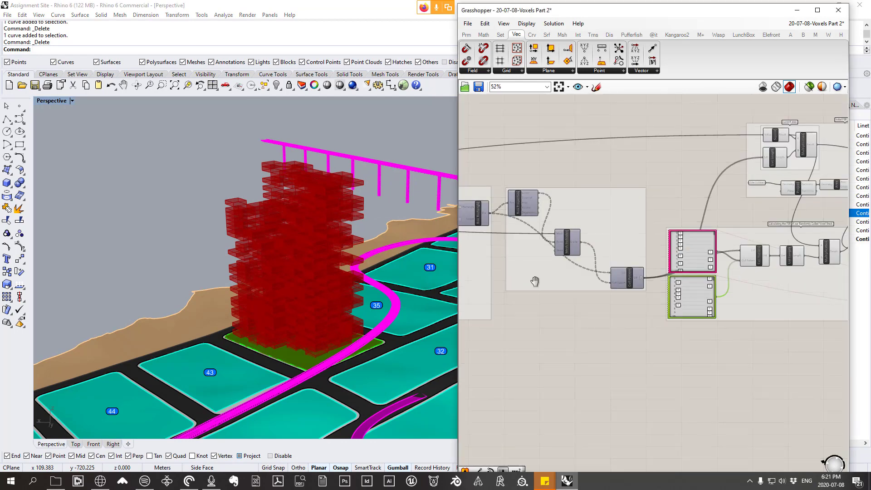
{"action": "scroll", "coordinate": [758, 260], "scroll_direction": "down", "scroll_amount": 3}
{"action": "right_click_drag", "start_coordinate": [603, 261], "coordinate": [710, 259]}
{"action": "right_click_drag", "start_coordinate": [517, 196], "coordinate": [678, 222]}
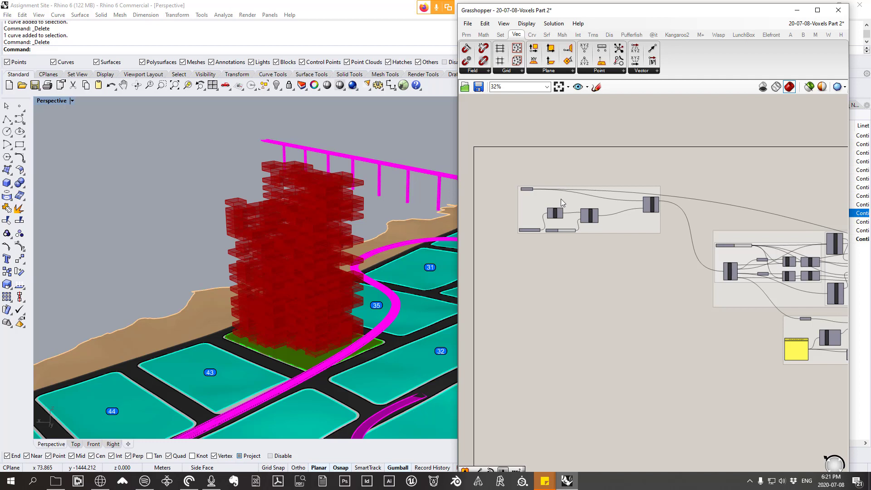
{"action": "right_click_drag", "start_coordinate": [666, 253], "coordinate": [599, 241]}
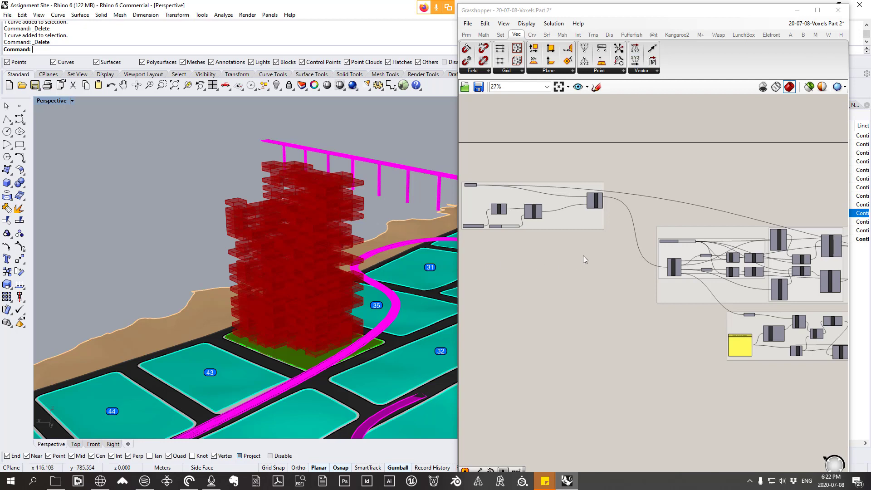
Step: Trace the definition downstream to the gene pools and the group calculating the FSR of the randomly culled voxel stack
{"action": "scroll", "coordinate": [583, 255], "scroll_direction": "down", "scroll_amount": 2}
{"action": "right_click_drag", "start_coordinate": [747, 269], "coordinate": [585, 237]}
{"action": "right_click_drag", "start_coordinate": [767, 259], "coordinate": [689, 255]}
{"action": "right_click_drag", "start_coordinate": [803, 259], "coordinate": [667, 251]}
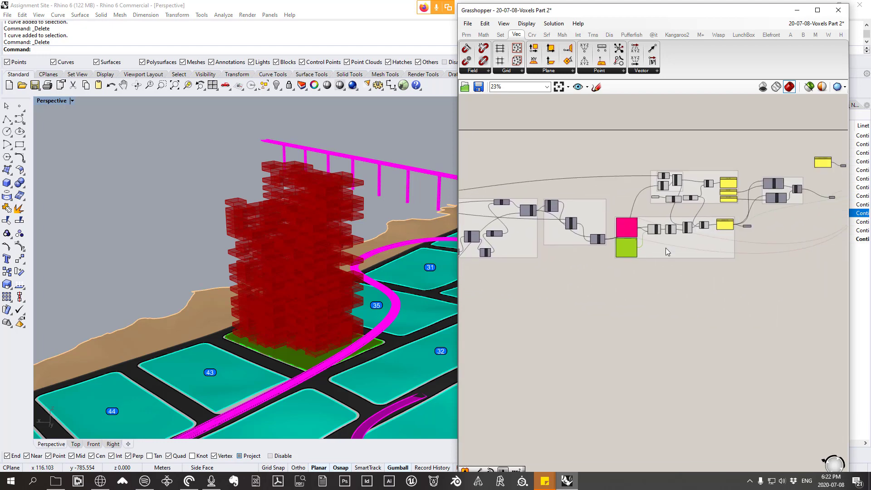
{"action": "scroll", "coordinate": [663, 248], "scroll_direction": "up", "scroll_amount": 7}
{"action": "right_click_drag", "start_coordinate": [719, 241], "coordinate": [556, 252]}
{"action": "scroll", "coordinate": [555, 253], "scroll_direction": "down", "scroll_amount": 4}
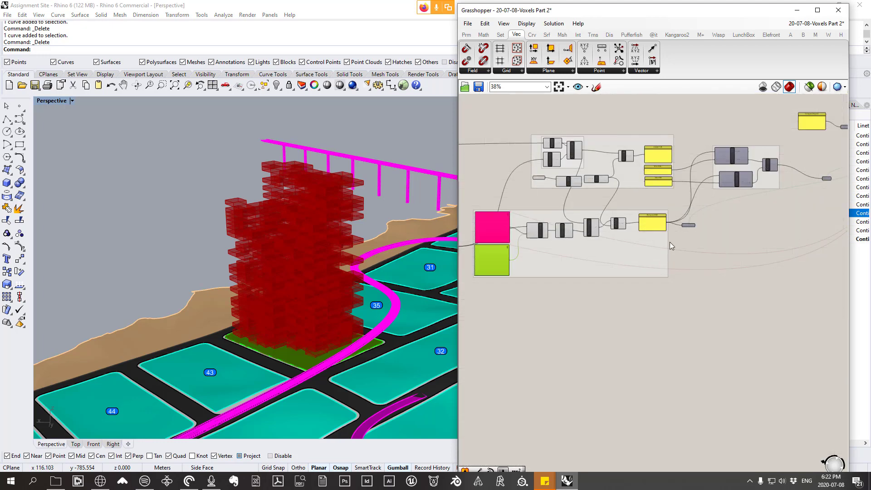
{"action": "right_click_drag", "start_coordinate": [652, 230], "coordinate": [823, 210]}
{"action": "scroll", "coordinate": [648, 244], "scroll_direction": "up", "scroll_amount": 4}
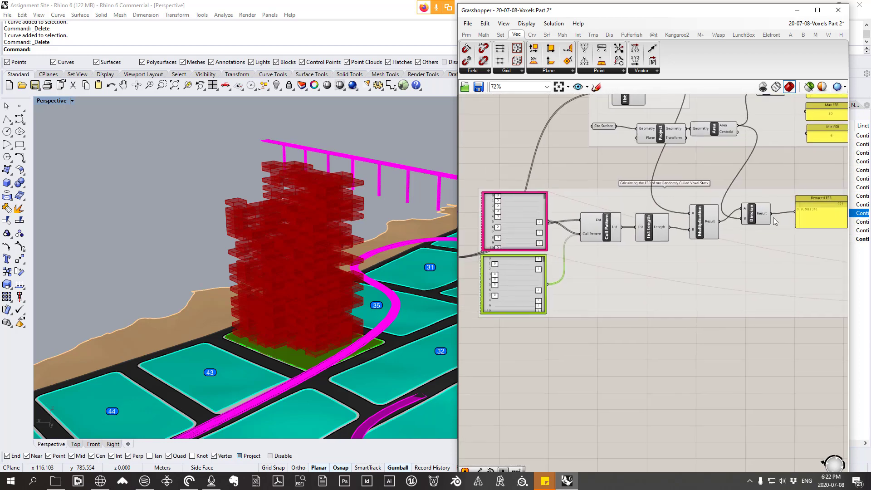
Step: Examine the voxel tower from several angles and compare the Initial, Max, Min and Reduced FSR values
{"action": "right_click_drag", "start_coordinate": [427, 227], "coordinate": [399, 180]}
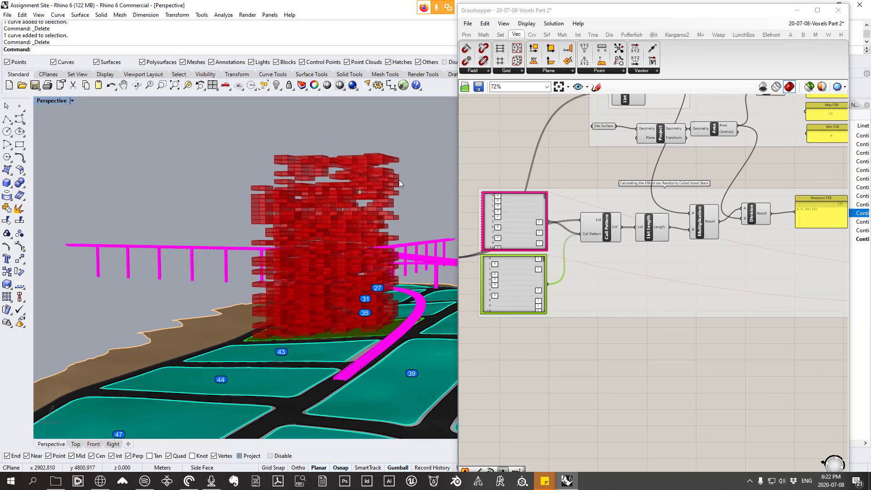
{"action": "right_click_drag", "start_coordinate": [402, 254], "coordinate": [373, 275]}
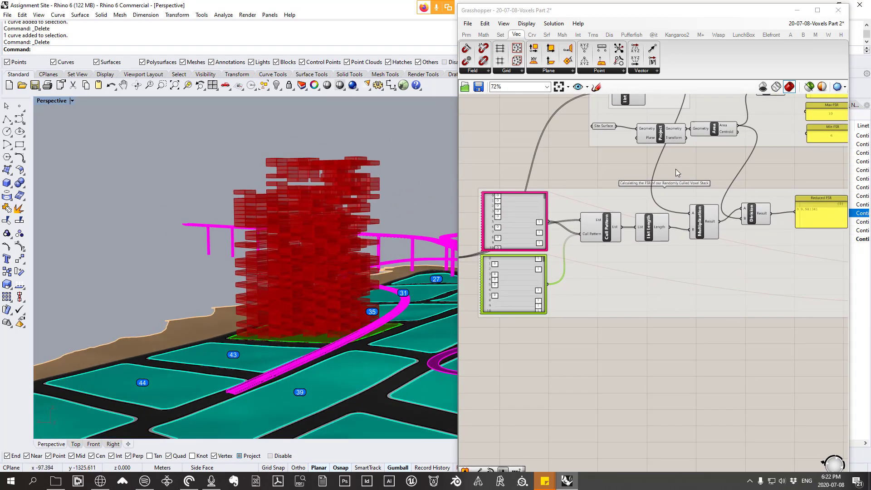
{"action": "scroll", "coordinate": [676, 172], "scroll_direction": "down", "scroll_amount": 4}
{"action": "right_click_drag", "start_coordinate": [784, 174], "coordinate": [680, 179]}
{"action": "scroll", "coordinate": [681, 179], "scroll_direction": "up", "scroll_amount": 2}
{"action": "scroll", "coordinate": [680, 179], "scroll_direction": "up", "scroll_amount": 5}
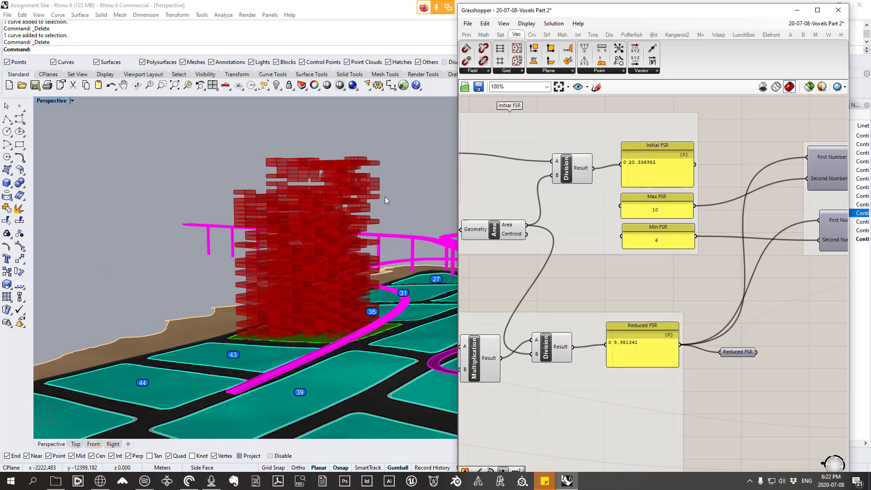
{"action": "right_click_drag", "start_coordinate": [386, 200], "coordinate": [341, 212]}
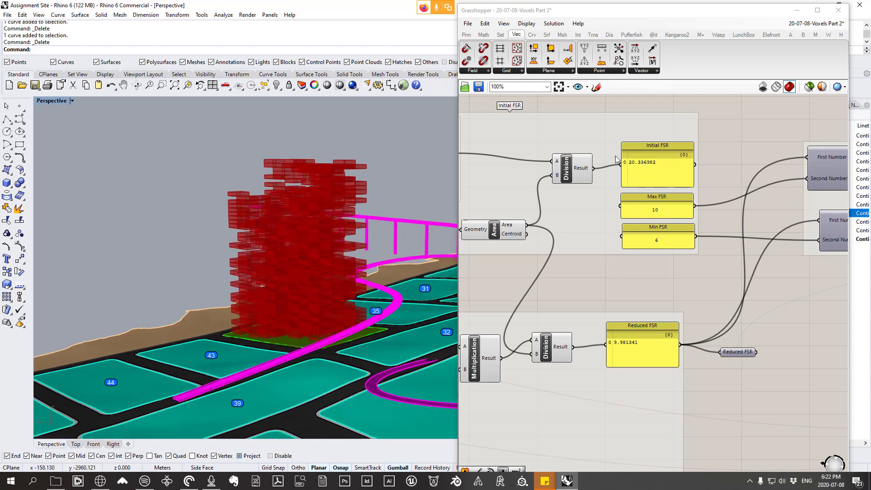
{"action": "right_click_drag", "start_coordinate": [318, 242], "coordinate": [366, 201]}
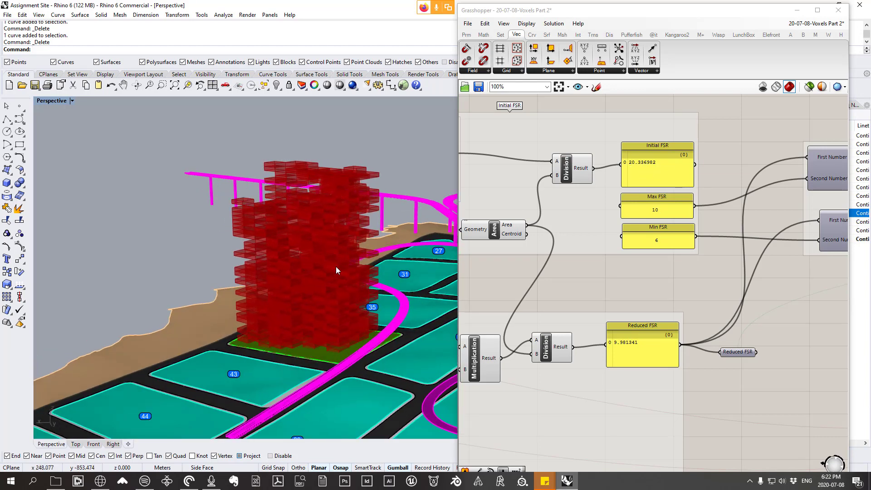
{"action": "right_click_drag", "start_coordinate": [336, 266], "coordinate": [305, 224]}
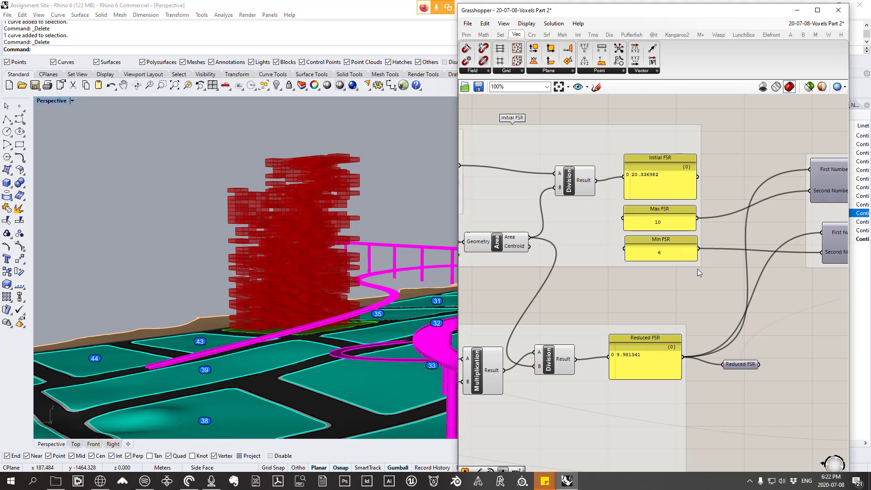
{"action": "scroll", "coordinate": [658, 191], "scroll_direction": "up", "scroll_amount": 3}
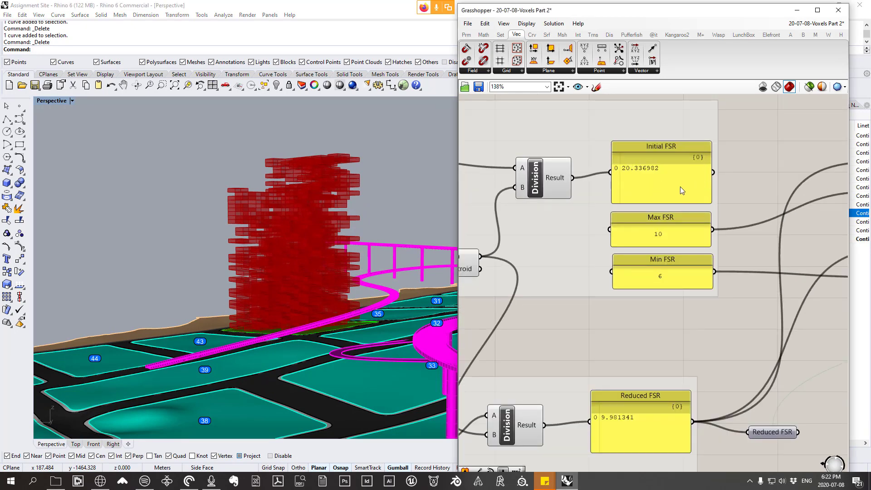
{"action": "right_click_drag", "start_coordinate": [325, 213], "coordinate": [323, 234]}
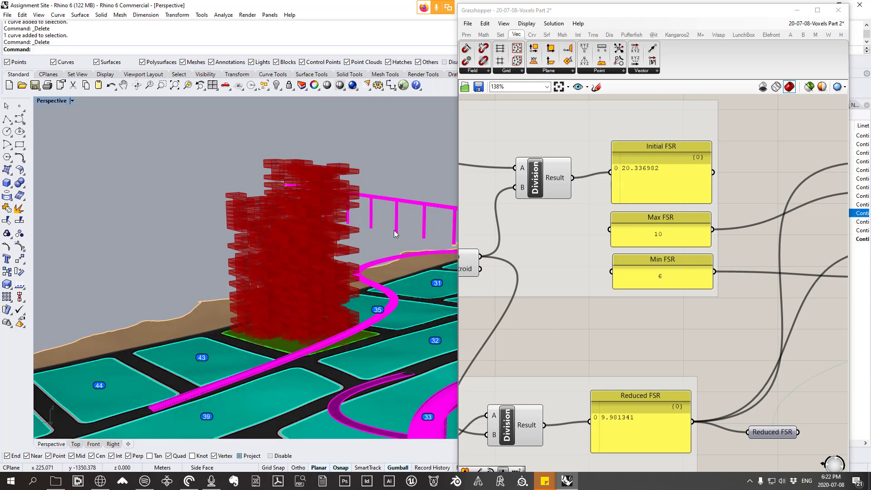
{"action": "right_click_drag", "start_coordinate": [364, 258], "coordinate": [356, 260]}
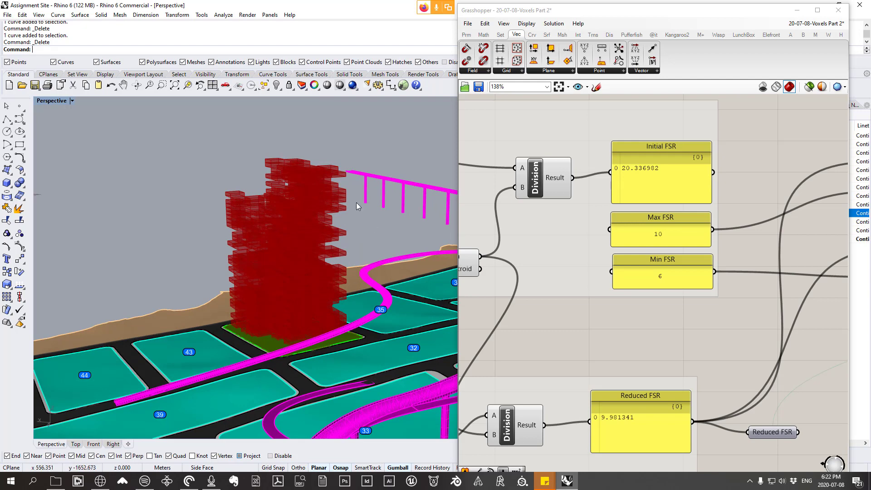
{"action": "right_click_drag", "start_coordinate": [321, 203], "coordinate": [342, 203]}
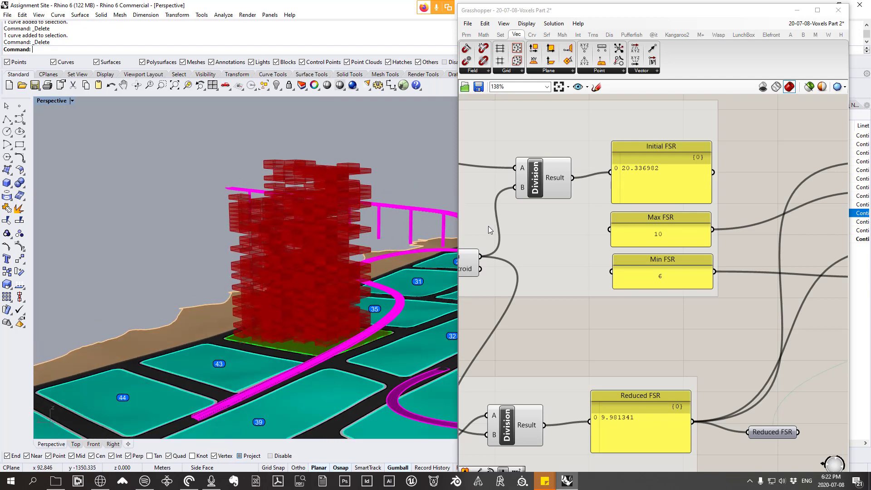
{"action": "scroll", "coordinate": [655, 176], "scroll_direction": "down", "scroll_amount": 1}
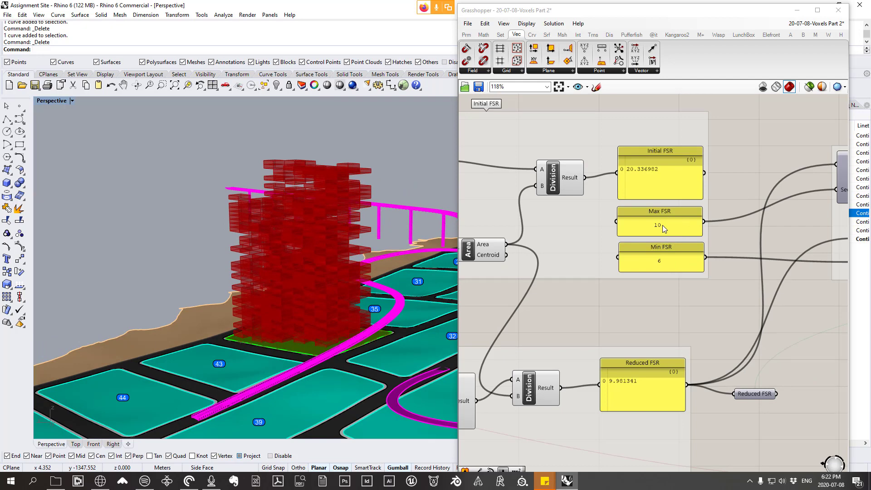
Step: Move the Boolean parameter closer to the Gate And component and check the value it holds
{"action": "right_click_drag", "start_coordinate": [660, 245], "coordinate": [600, 248]}
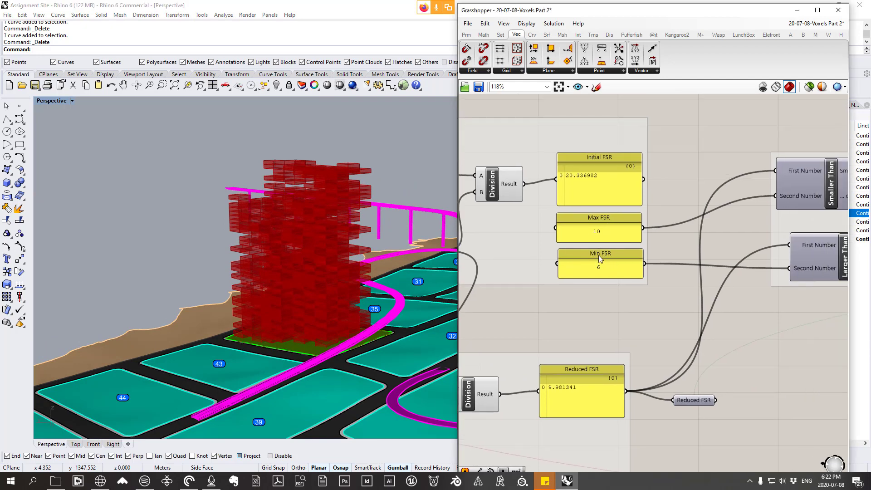
{"action": "scroll", "coordinate": [599, 255], "scroll_direction": "down", "scroll_amount": 3}
{"action": "right_click_drag", "start_coordinate": [721, 241], "coordinate": [623, 236]}
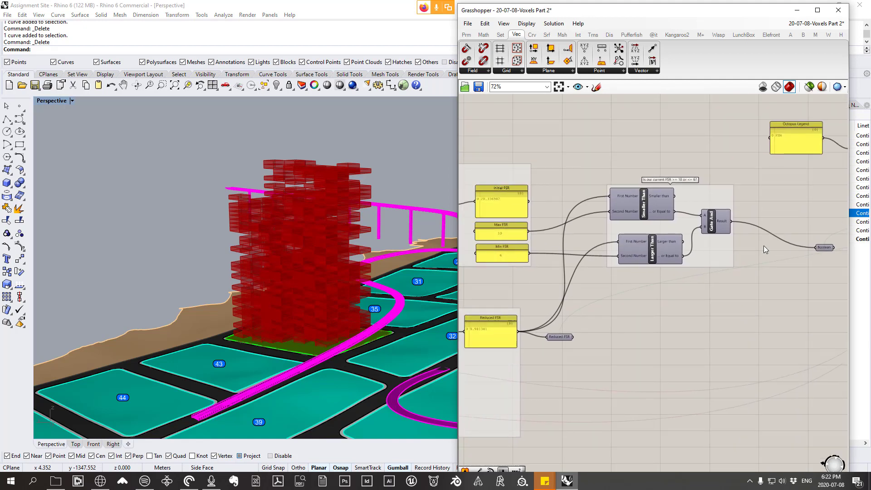
{"action": "left_click_drag", "start_coordinate": [820, 246], "coordinate": [765, 233]}
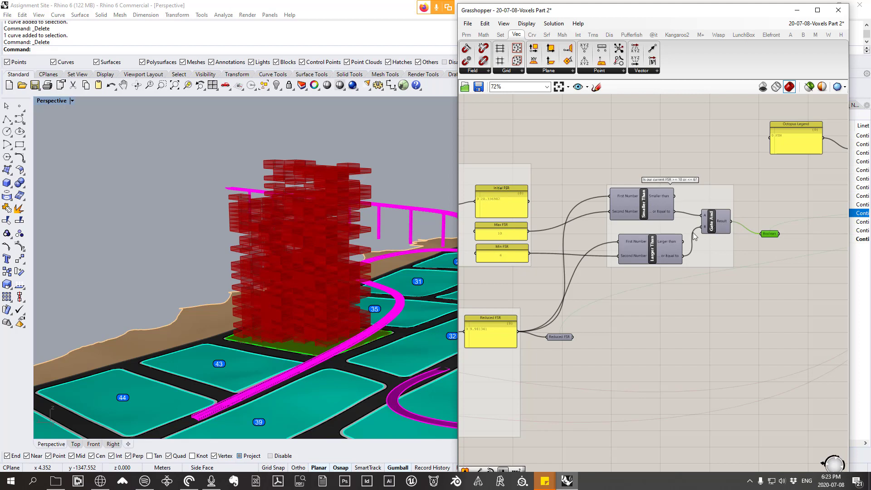
{"action": "mouse_move", "coordinate": [769, 236]}
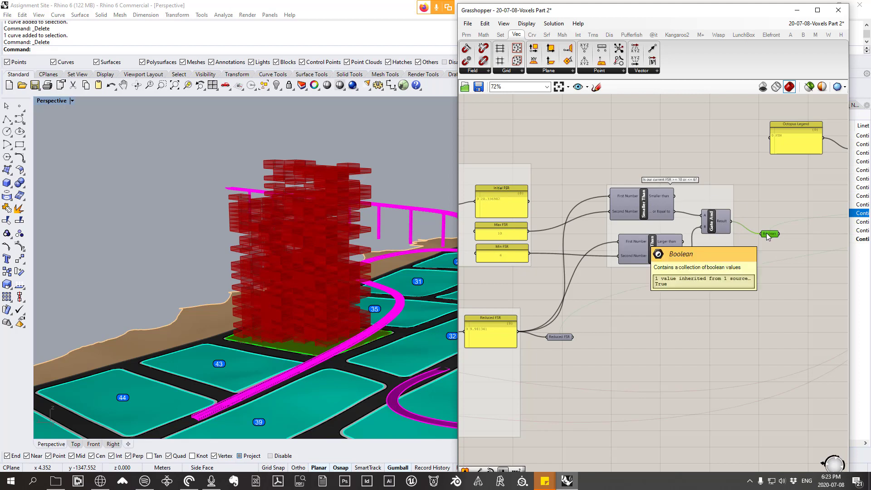
Step: Review how the culled voxel count feeds the Reduced FSR calculation and follow it to the Min and Max FSR comparison
{"action": "right_click_drag", "start_coordinate": [604, 264], "coordinate": [788, 166]}
{"action": "scroll", "coordinate": [708, 227], "scroll_direction": "down", "scroll_amount": 1}
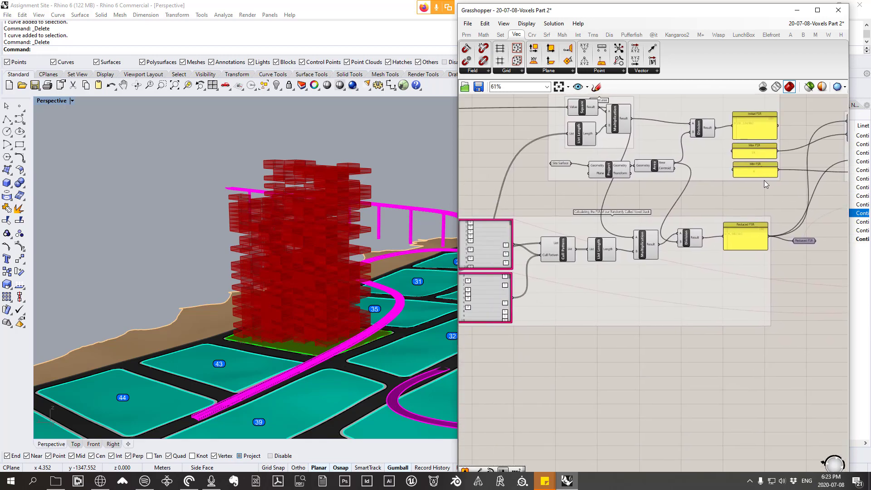
{"action": "right_click_drag", "start_coordinate": [653, 213], "coordinate": [746, 230]}
{"action": "scroll", "coordinate": [761, 233], "scroll_direction": "up", "scroll_amount": 2}
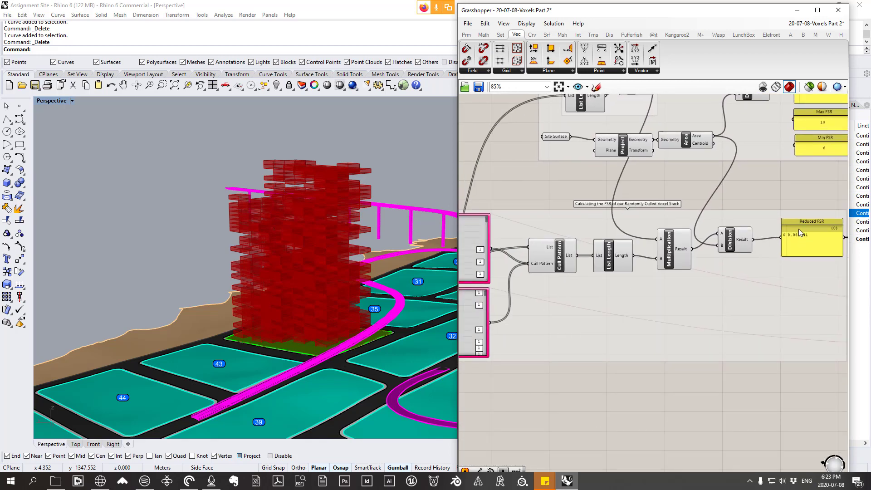
{"action": "right_click_drag", "start_coordinate": [576, 250], "coordinate": [621, 253]}
{"action": "right_click_drag", "start_coordinate": [702, 247], "coordinate": [675, 254]}
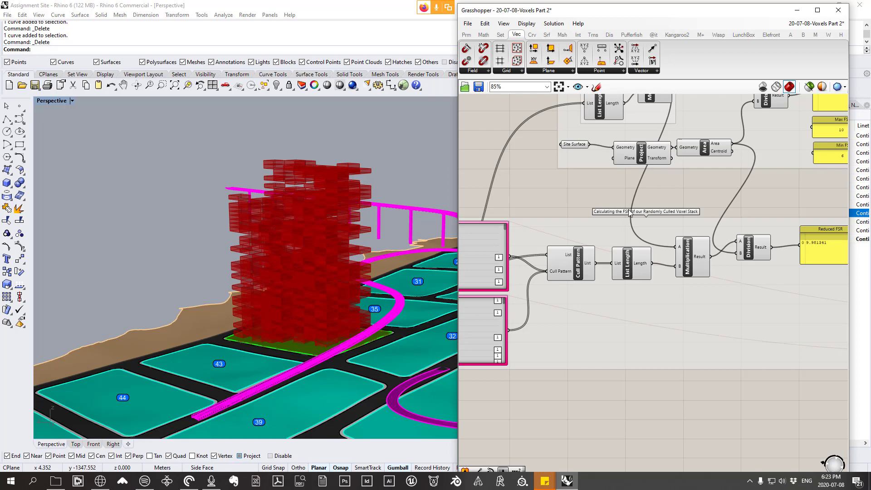
{"action": "scroll", "coordinate": [630, 212], "scroll_direction": "down", "scroll_amount": 2}
{"action": "right_click_drag", "start_coordinate": [745, 242], "coordinate": [610, 251]}
{"action": "right_click_drag", "start_coordinate": [683, 251], "coordinate": [570, 267]}
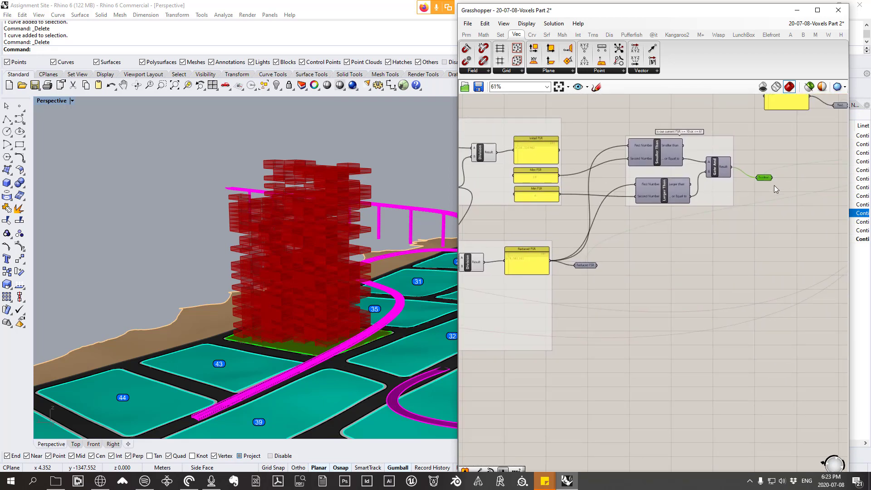
Step: Move the Octopus component slightly closer to the Text and Boolean parameters it is linked to
{"action": "scroll", "coordinate": [771, 187], "scroll_direction": "down", "scroll_amount": 5}
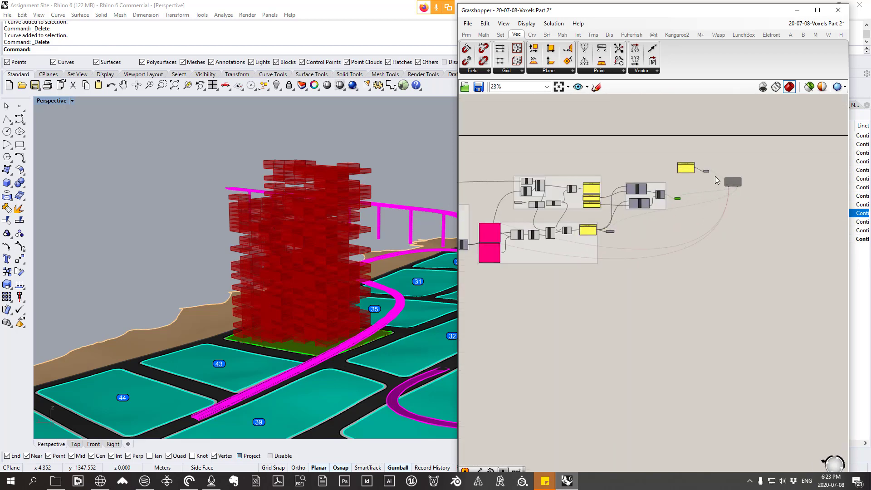
{"action": "scroll", "coordinate": [715, 176], "scroll_direction": "up", "scroll_amount": 6}
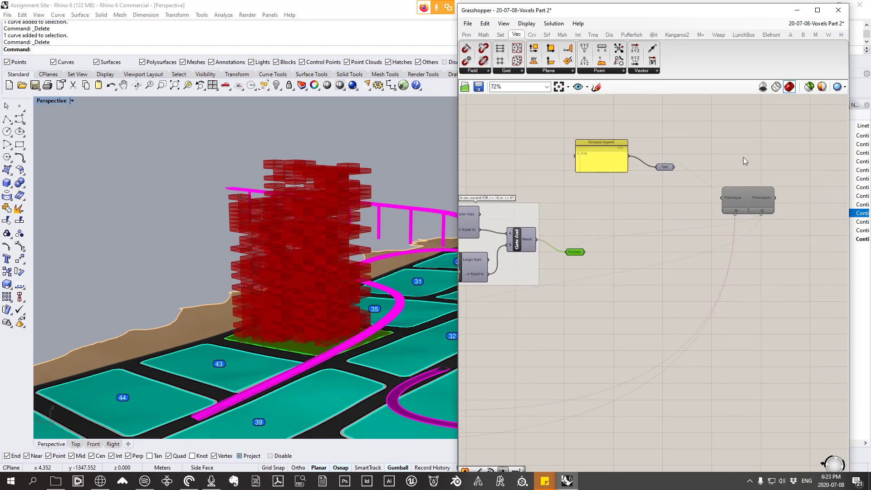
{"action": "left_click_drag", "start_coordinate": [750, 194], "coordinate": [730, 204]}
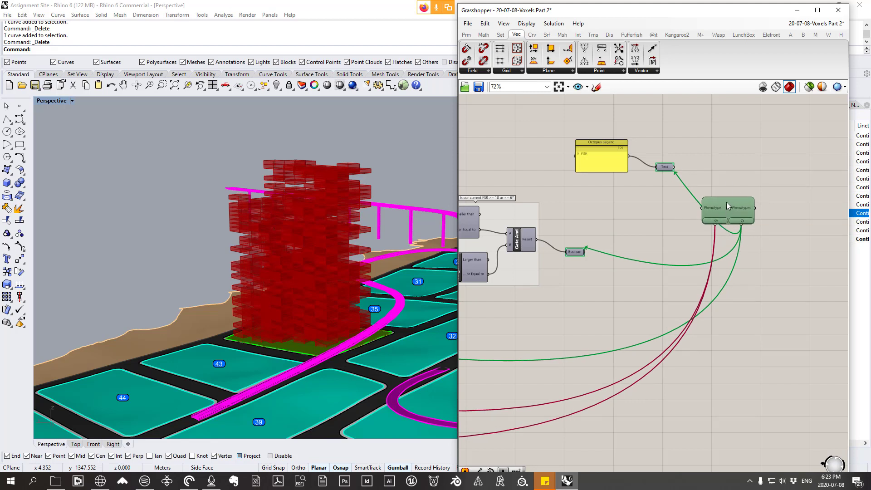
Step: Examine Octopus's links to the gene pools, Boolean and Reduced FSR parameters, and inspect the voxel tower alongside the FSR values
{"action": "scroll", "coordinate": [599, 226], "scroll_direction": "down", "scroll_amount": 5}
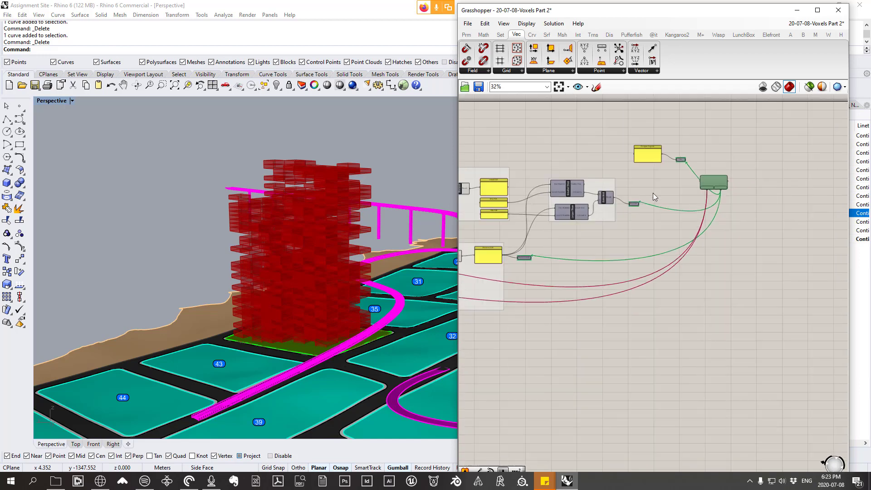
{"action": "right_click_drag", "start_coordinate": [649, 225], "coordinate": [717, 215]}
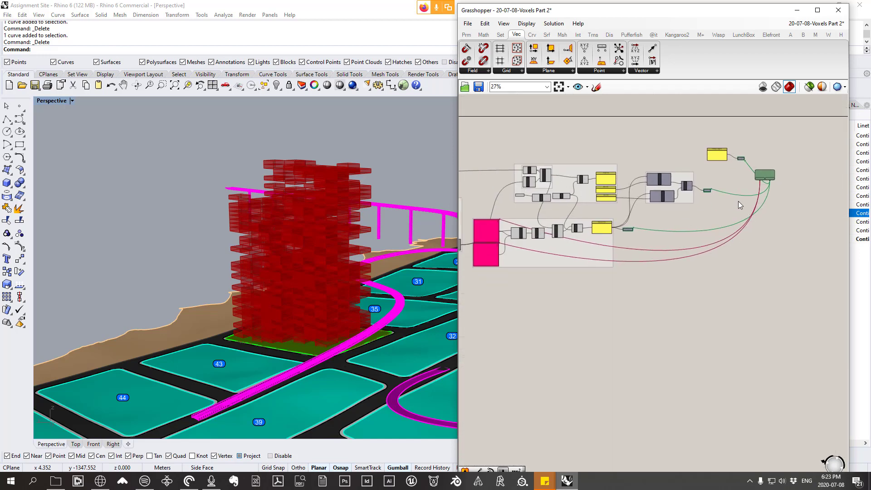
{"action": "scroll", "coordinate": [672, 218], "scroll_direction": "up", "scroll_amount": 4}
{"action": "scroll", "coordinate": [590, 240], "scroll_direction": "up", "scroll_amount": 1}
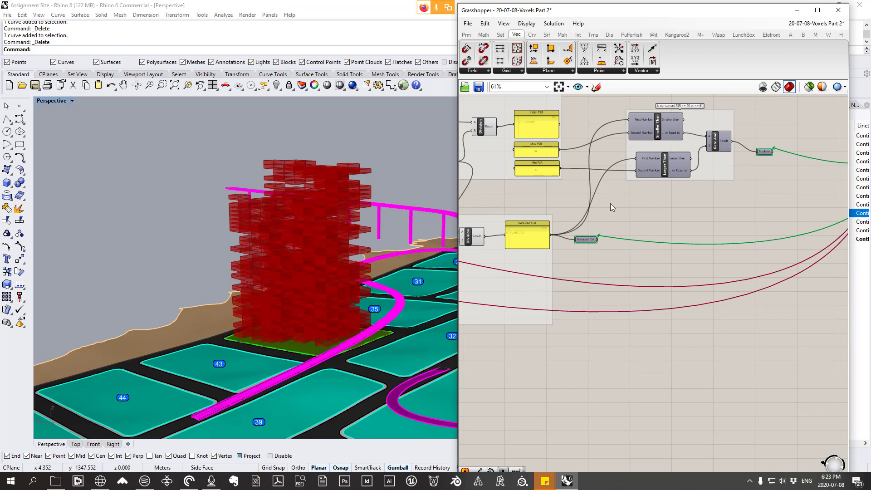
{"action": "scroll", "coordinate": [611, 207], "scroll_direction": "down", "scroll_amount": 2}
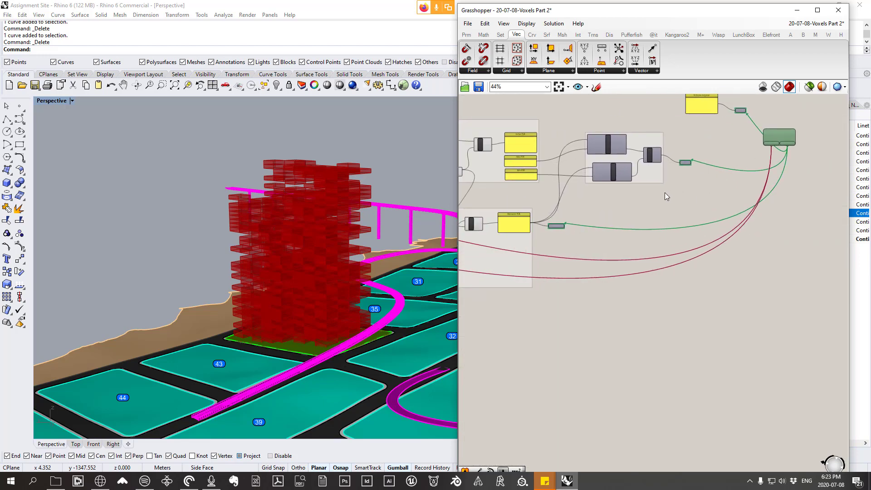
{"action": "right_click_drag", "start_coordinate": [587, 221], "coordinate": [603, 235]}
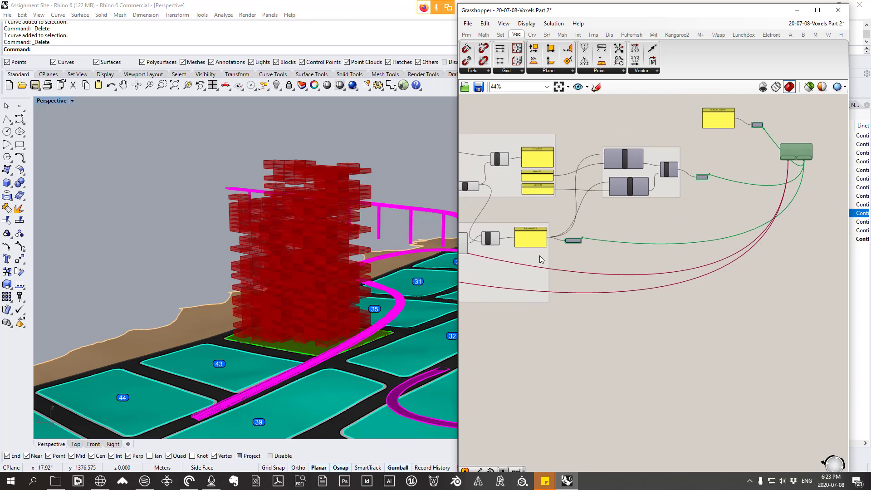
{"action": "right_click_drag", "start_coordinate": [363, 245], "coordinate": [368, 306]}
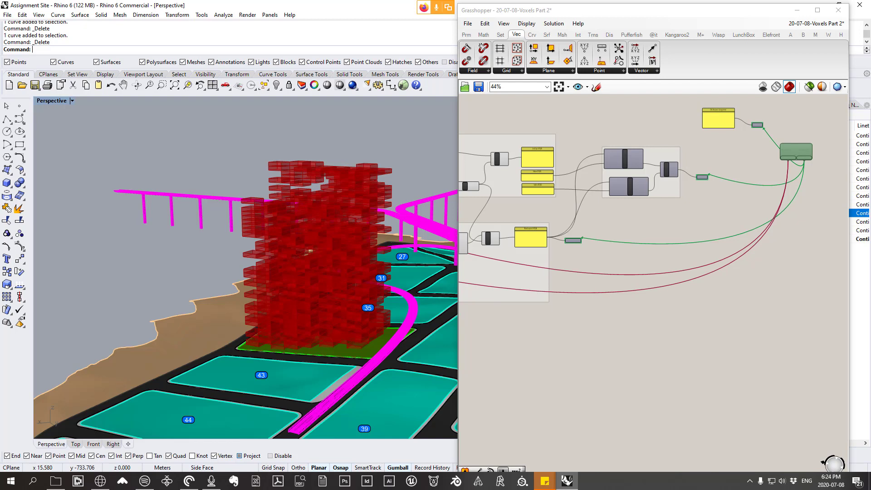
{"action": "scroll", "coordinate": [685, 179], "scroll_direction": "down", "scroll_amount": 2}
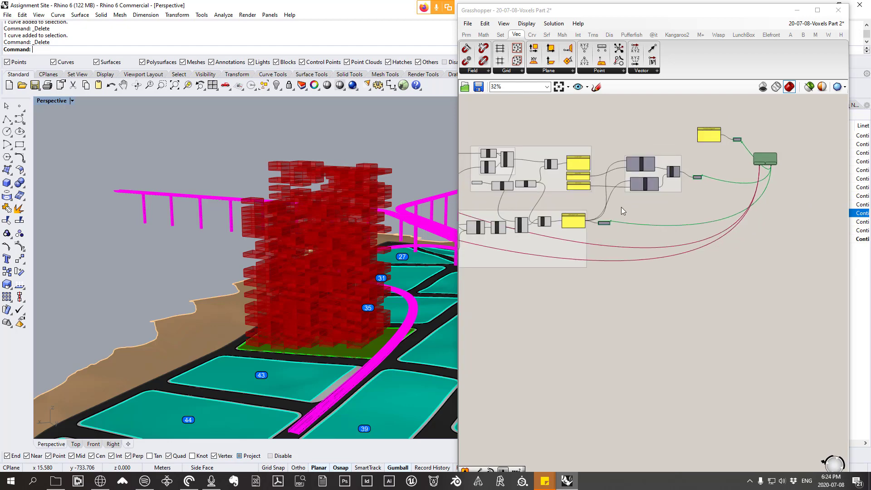
{"action": "scroll", "coordinate": [772, 164], "scroll_direction": "up", "scroll_amount": 4}
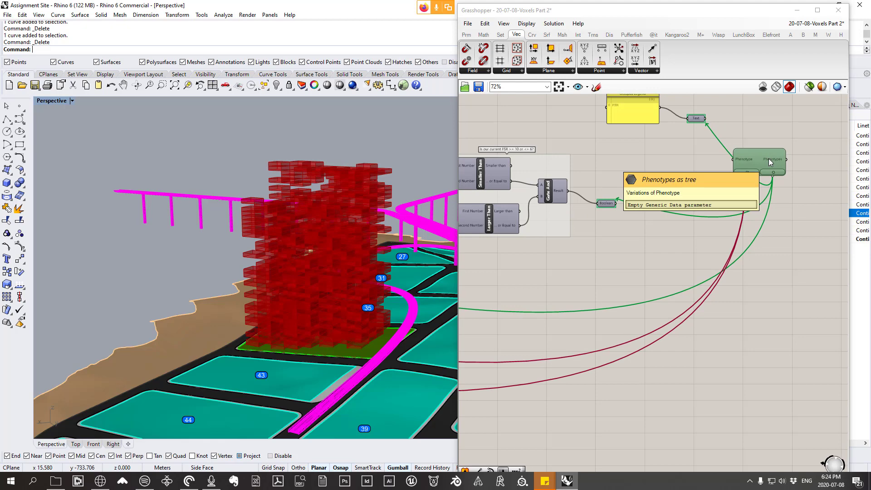
{"action": "scroll", "coordinate": [683, 204], "scroll_direction": "down", "scroll_amount": 2}
{"action": "right_click_drag", "start_coordinate": [628, 229], "coordinate": [785, 234]}
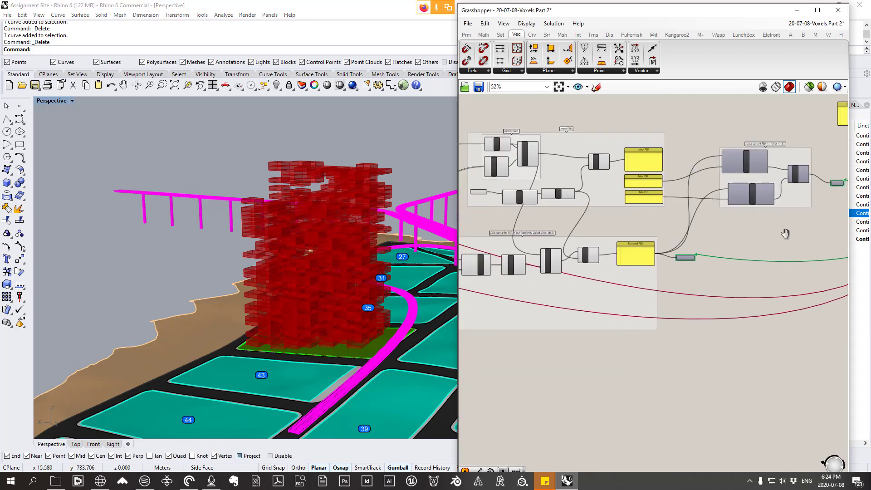
{"action": "scroll", "coordinate": [663, 238], "scroll_direction": "up", "scroll_amount": 3}
{"action": "right_click_drag", "start_coordinate": [646, 250], "coordinate": [602, 272]}
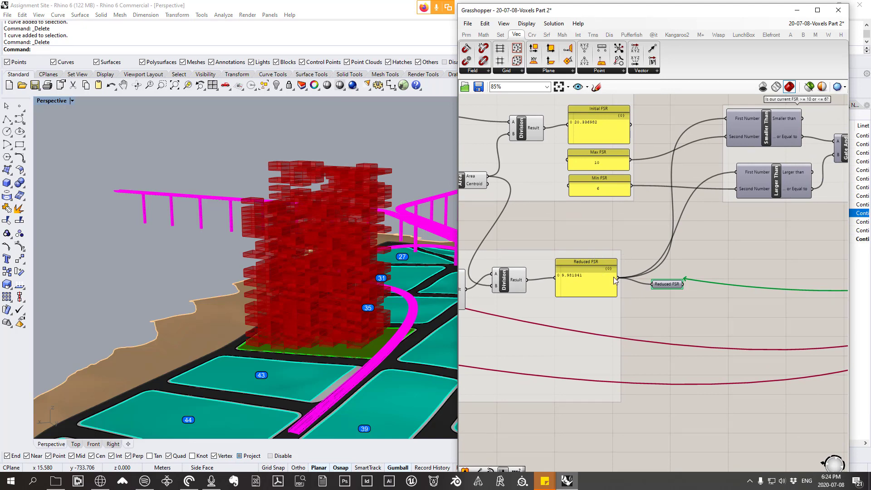
Step: Review the gene pools, the Reduced FSR value and the Min and Max FSR comparison alongside the voxel tower
{"action": "right_click_drag", "start_coordinate": [698, 252], "coordinate": [670, 265]}
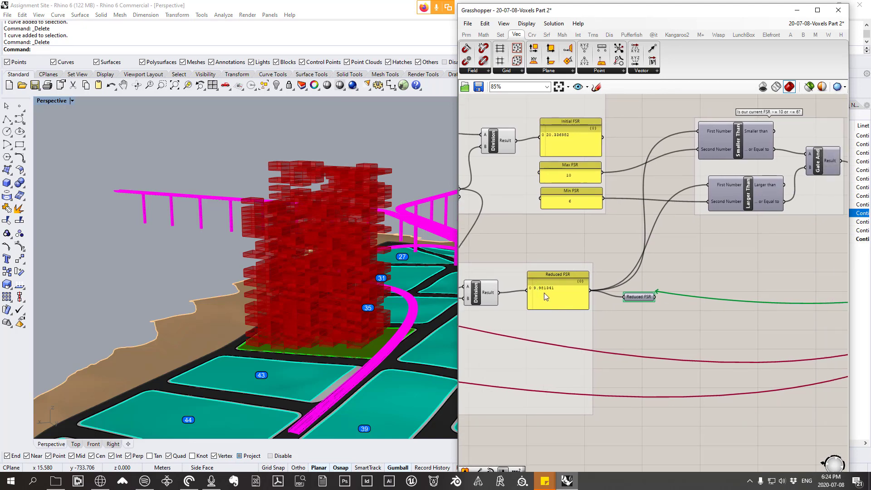
{"action": "right_click_drag", "start_coordinate": [608, 263], "coordinate": [766, 240]}
{"action": "scroll", "coordinate": [765, 239], "scroll_direction": "down", "scroll_amount": 4}
{"action": "scroll", "coordinate": [571, 262], "scroll_direction": "up", "scroll_amount": 5}
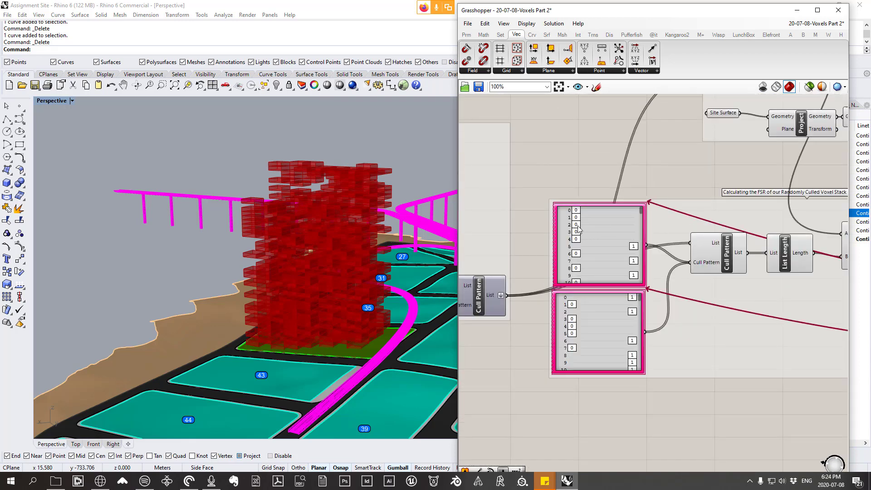
{"action": "right_click_drag", "start_coordinate": [583, 232], "coordinate": [564, 246]}
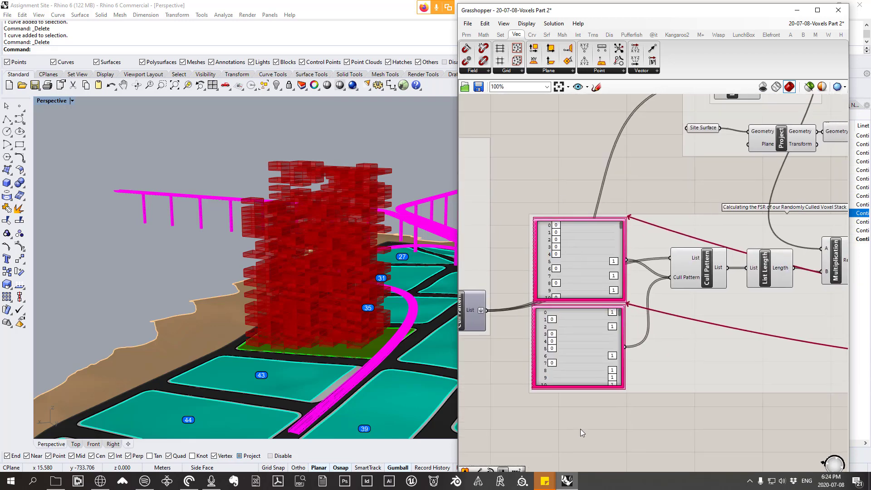
{"action": "right_click_drag", "start_coordinate": [426, 312], "coordinate": [379, 313]}
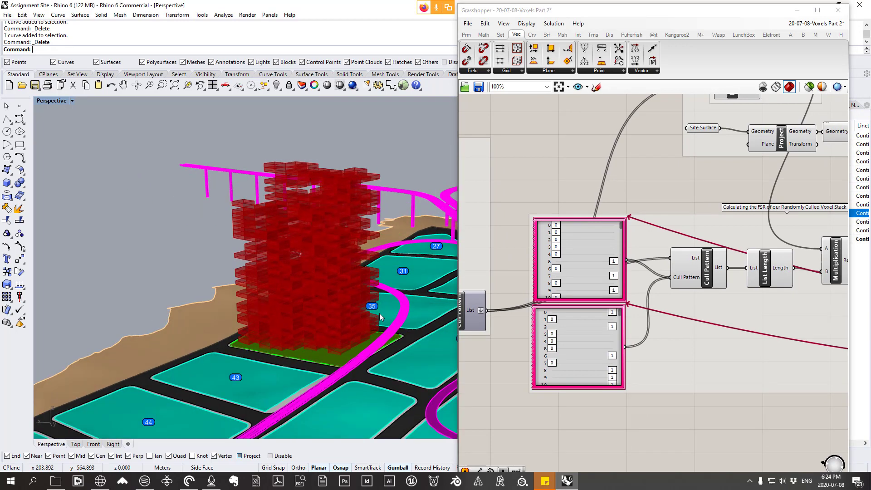
{"action": "scroll", "coordinate": [553, 236], "scroll_direction": "down", "scroll_amount": 3}
{"action": "right_click_drag", "start_coordinate": [719, 253], "coordinate": [559, 252]}
{"action": "right_click_drag", "start_coordinate": [781, 251], "coordinate": [685, 257]}
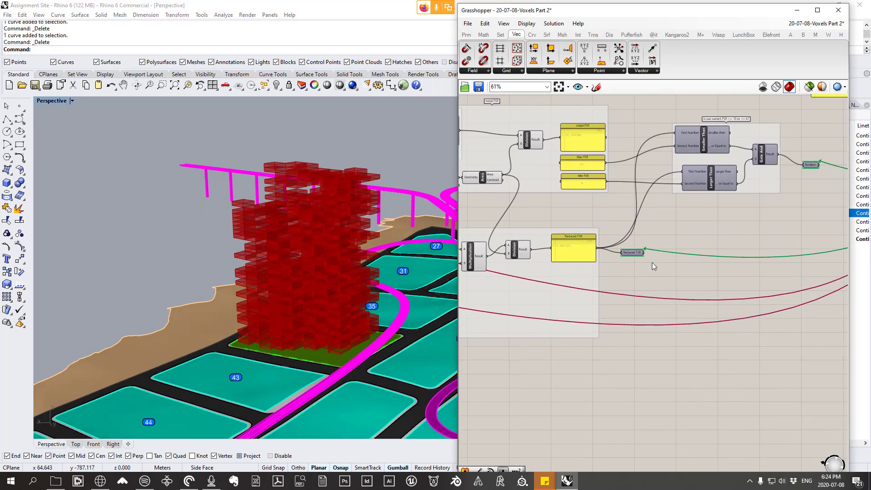
{"action": "right_click_drag", "start_coordinate": [608, 237], "coordinate": [562, 225]}
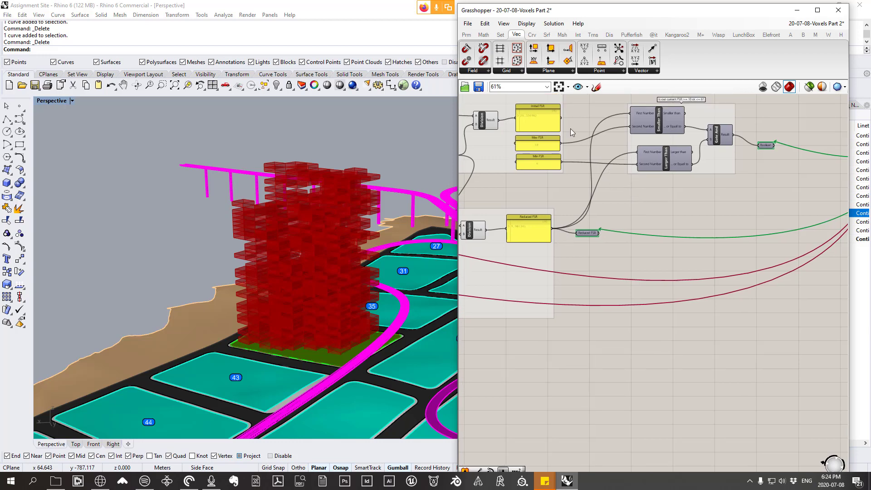
Step: Open the 20-06-22-solar envelope definition from the 20-06-22 - bldg floor print solar lecture folder
{"action": "left_click", "coordinate": [468, 23]}
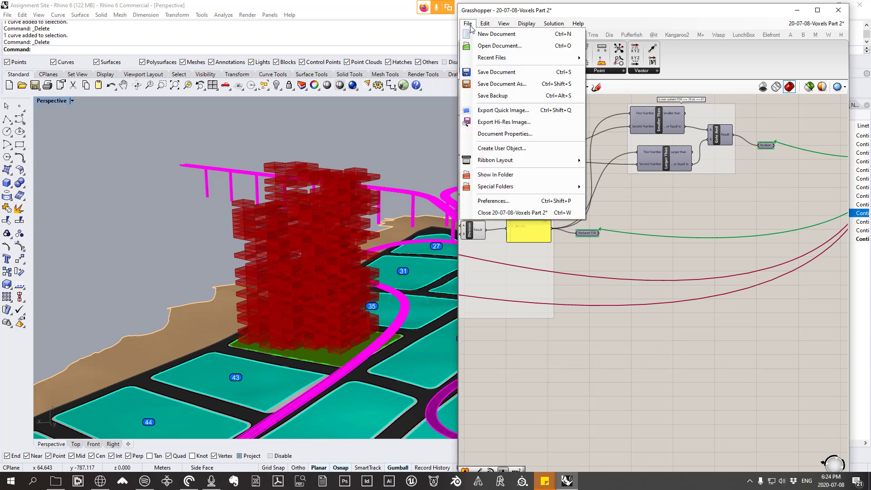
{"action": "left_click", "coordinate": [524, 47]}
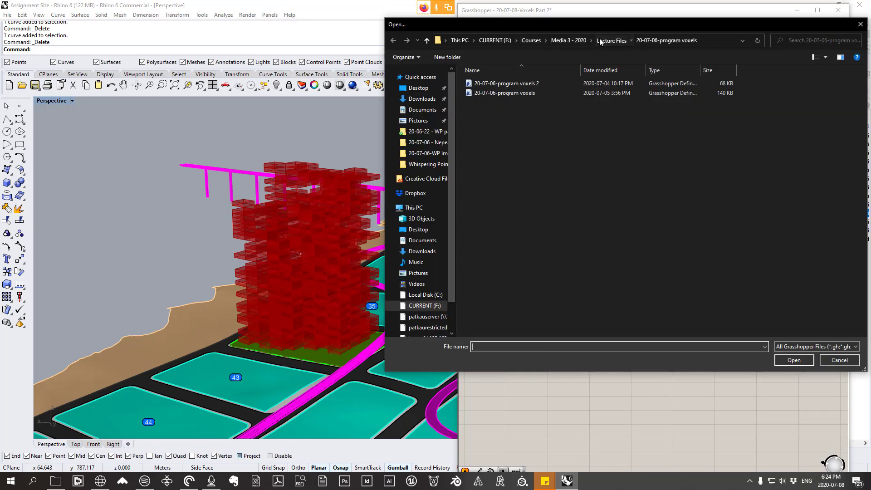
{"action": "left_click", "coordinate": [600, 40]}
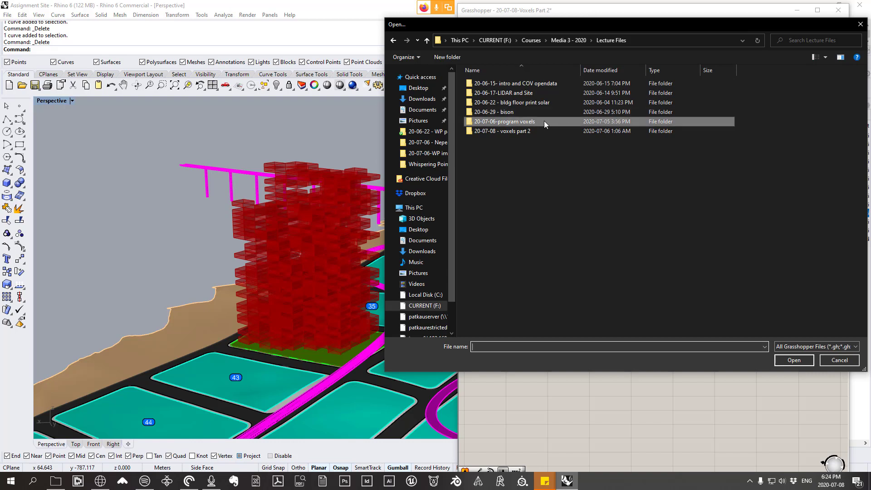
{"action": "double_click", "coordinate": [546, 104]}
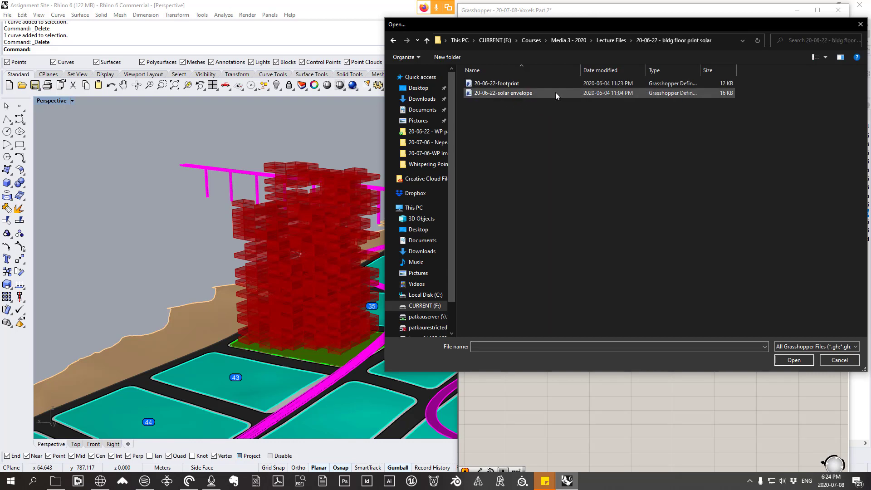
{"action": "left_click", "coordinate": [616, 41]}
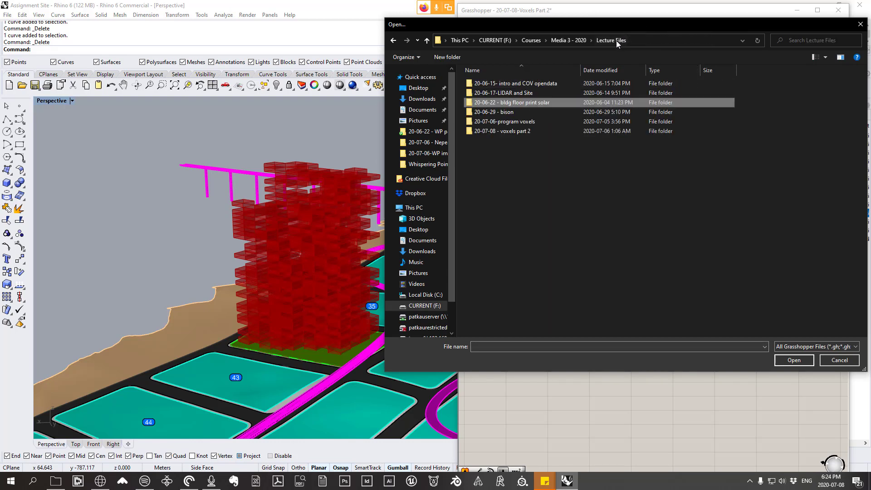
{"action": "left_click", "coordinate": [537, 104]}
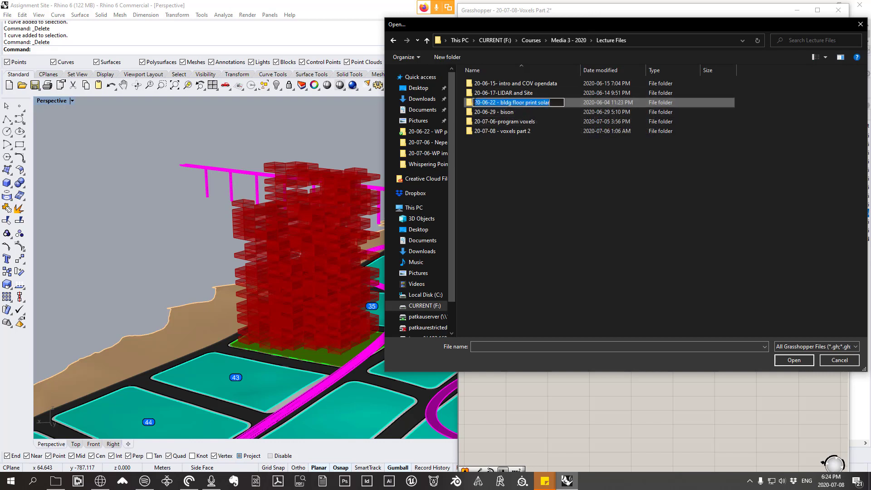
{"action": "double_click", "coordinate": [524, 103]}
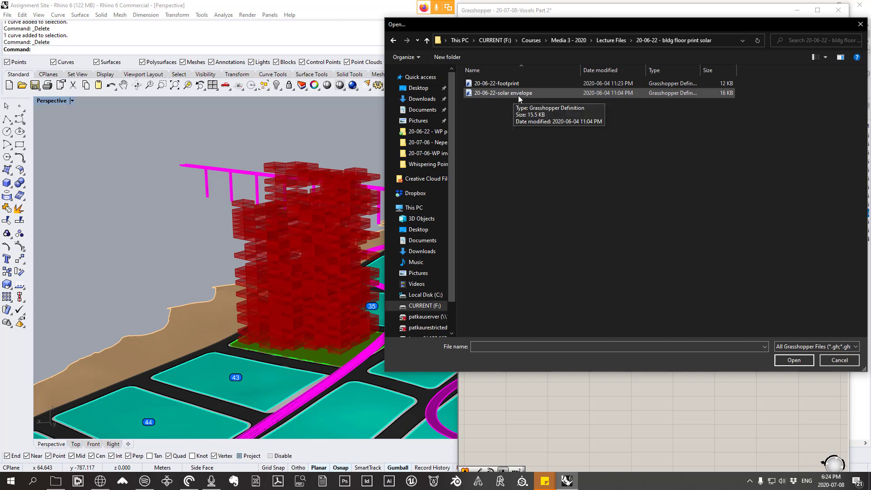
{"action": "double_click", "coordinate": [512, 95]}
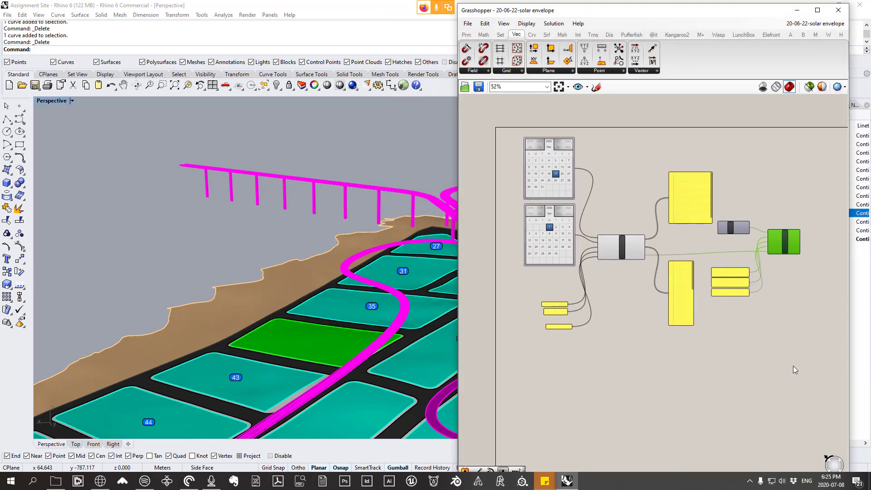
Step: Save a copy of the open definition as "solar envelope" in the 20-07-08 - voxels part 2 folder
{"action": "left_click_drag", "start_coordinate": [809, 373], "coordinate": [500, 166]}
{"action": "right_click_drag", "start_coordinate": [657, 247], "coordinate": [634, 232]}
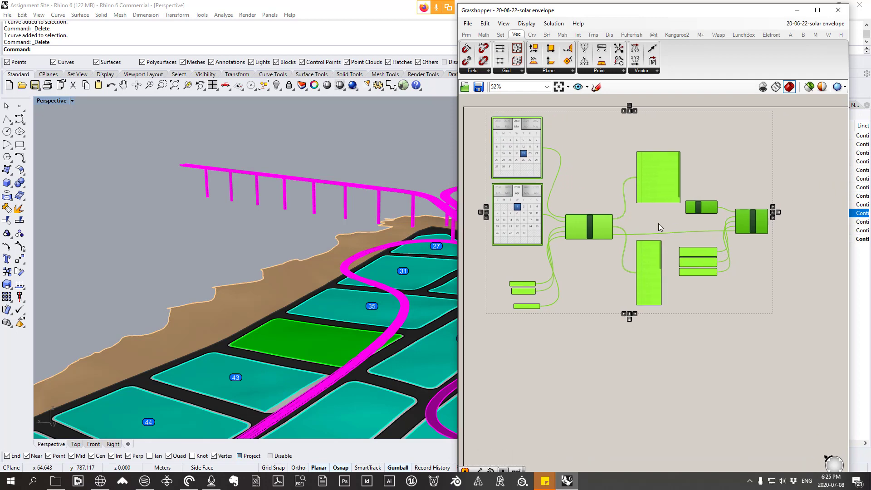
{"action": "left_click", "coordinate": [467, 23]}
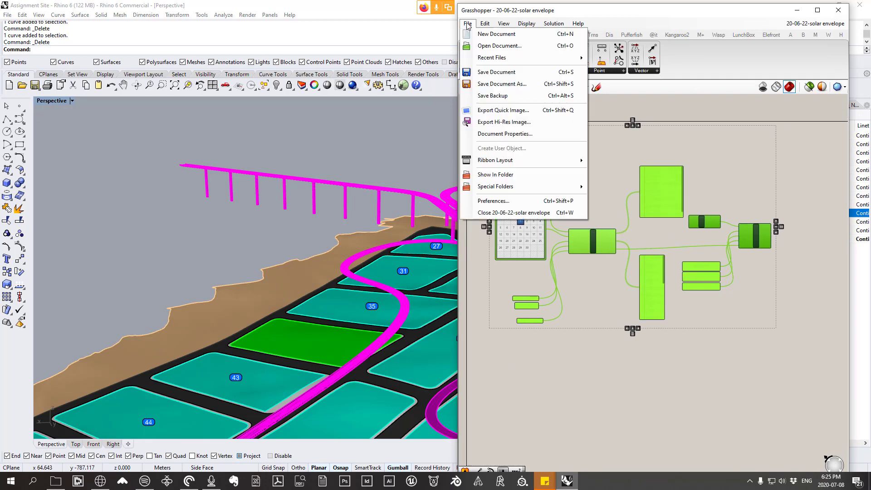
{"action": "left_click", "coordinate": [516, 87]}
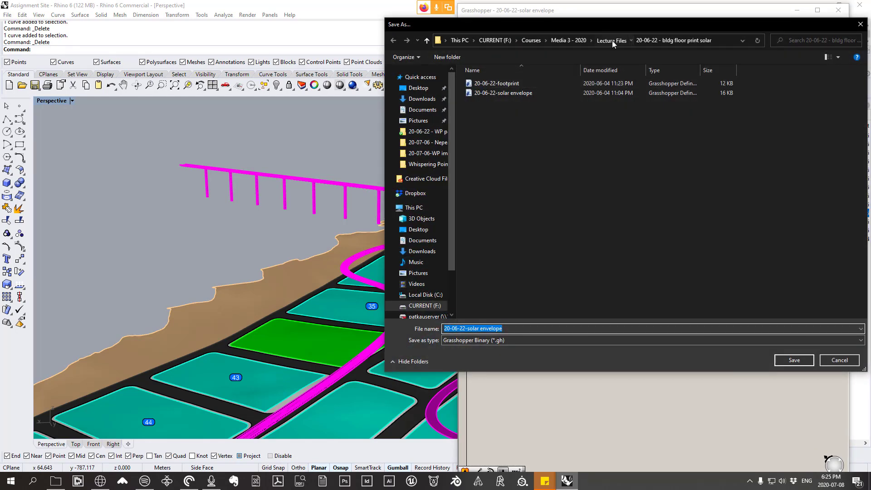
{"action": "double_click", "coordinate": [509, 131]}
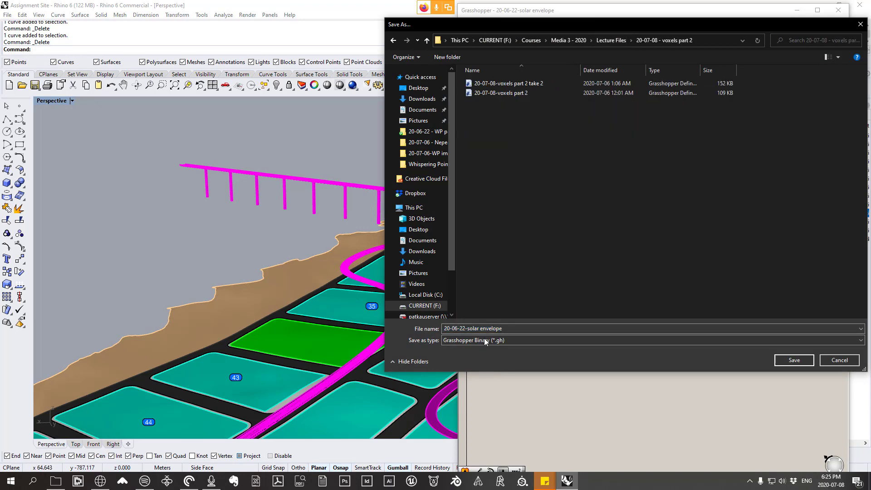
{"action": "left_click", "coordinate": [470, 328]}
{"action": "left_click_drag", "start_coordinate": [467, 328], "coordinate": [443, 328]}
{"action": "key", "text": "BackSpace"}
{"action": "key", "text": "Return"}
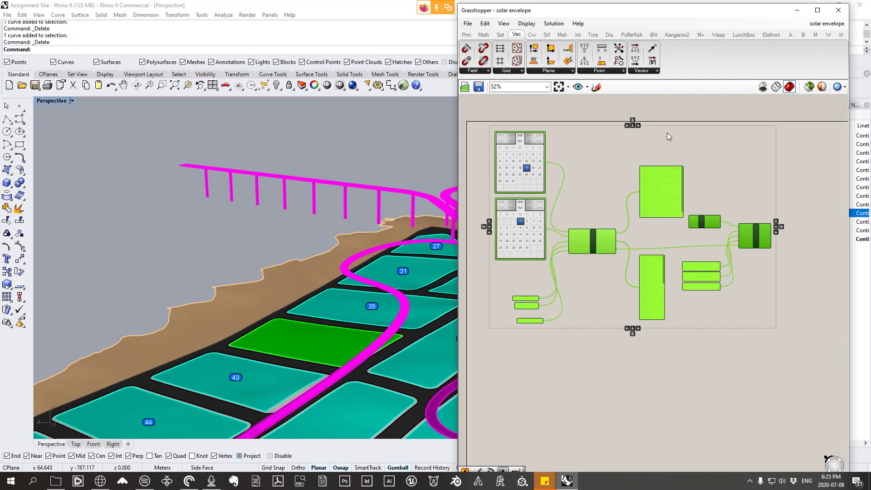
Step: Check which definitions the 20-07-08 - voxels part 2 and 20-06-22 - bldg floor print solar folders contain, without opening any
{"action": "left_click", "coordinate": [830, 25]}
{"action": "right_click_drag", "start_coordinate": [600, 226], "coordinate": [620, 231]}
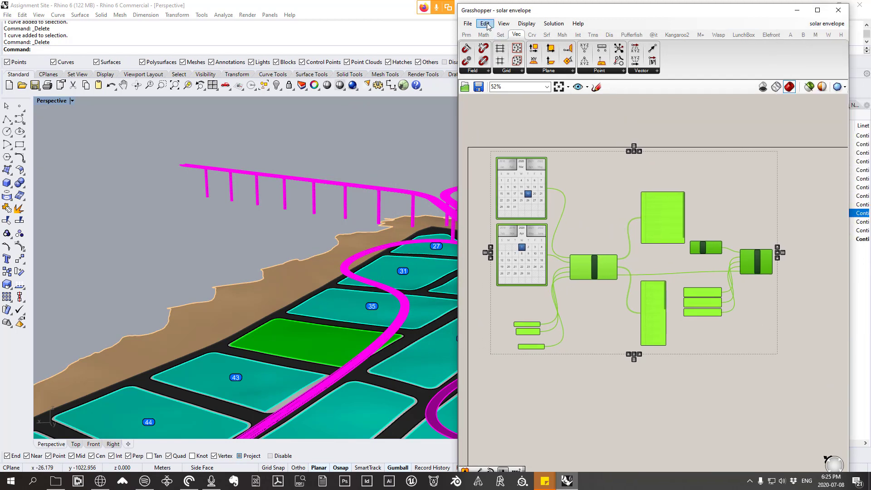
{"action": "left_click", "coordinate": [468, 24]}
{"action": "left_click", "coordinate": [502, 45]}
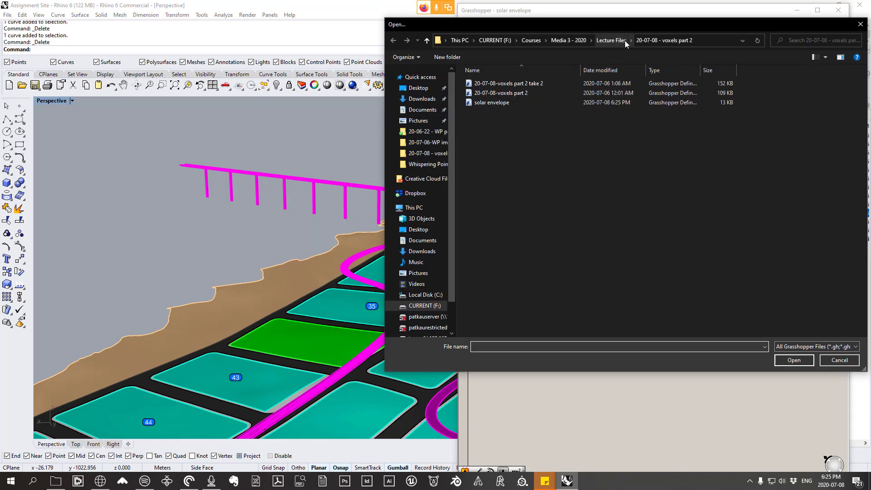
{"action": "left_click", "coordinate": [619, 40]}
{"action": "double_click", "coordinate": [515, 135]}
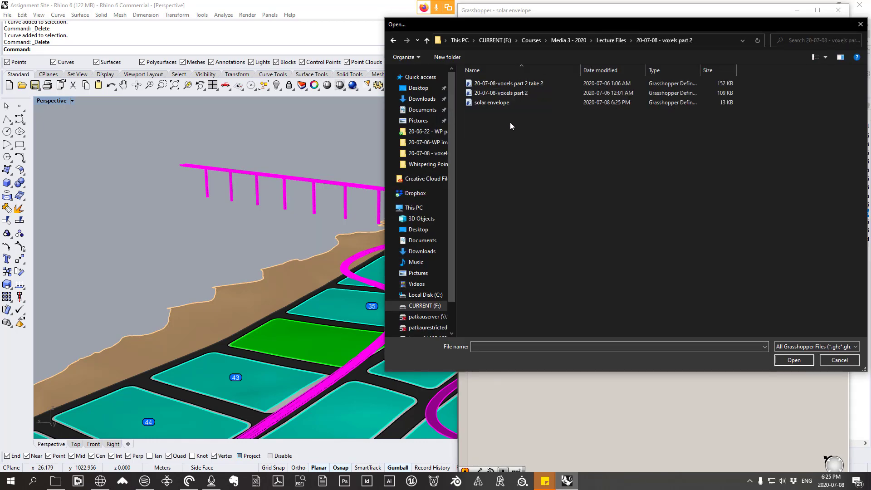
{"action": "left_click", "coordinate": [610, 41]}
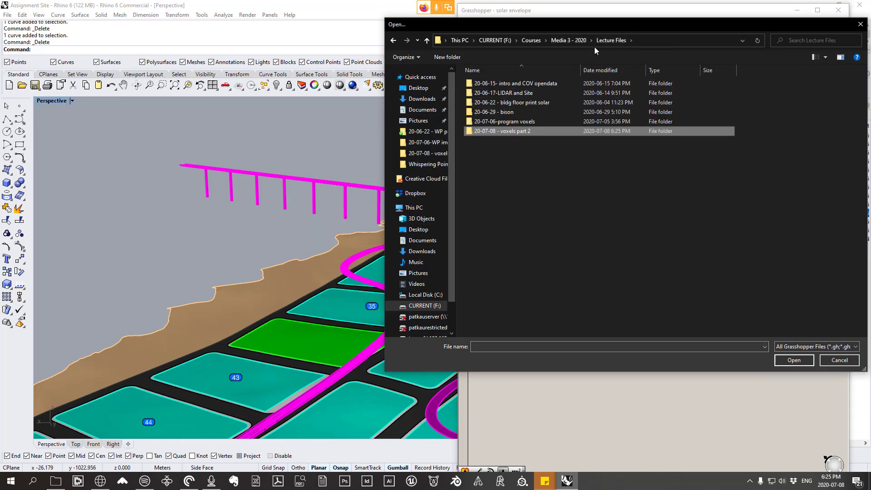
{"action": "double_click", "coordinate": [527, 104]}
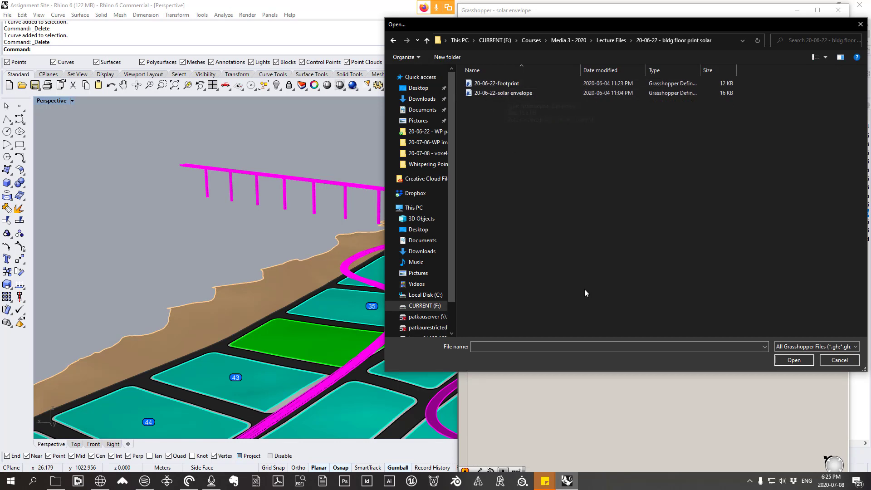
{"action": "left_click", "coordinate": [842, 363]}
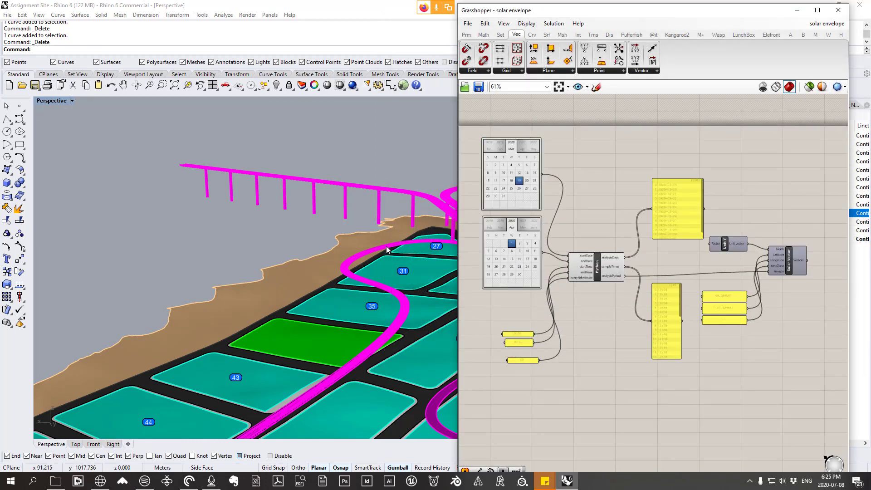
Step: Shift the Python component and the Solar Vector component slightly on the solar envelope canvas
{"action": "right_click_drag", "start_coordinate": [387, 247], "coordinate": [390, 257]}
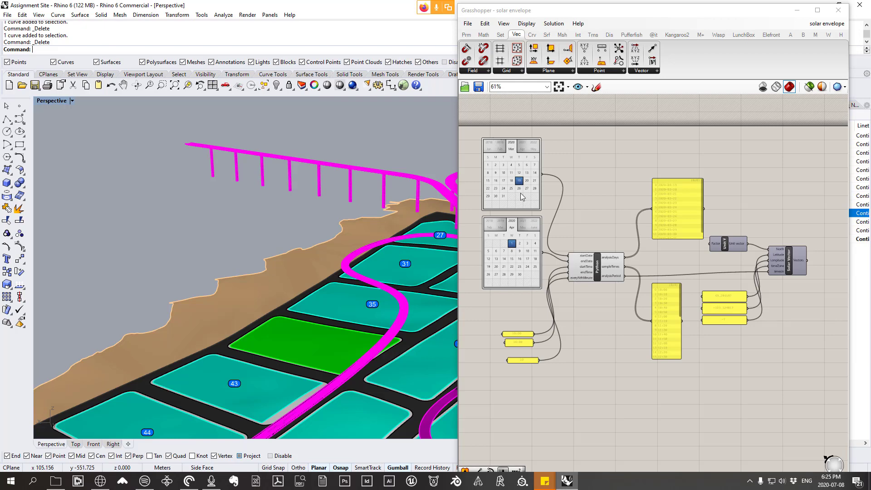
{"action": "left_click_drag", "start_coordinate": [599, 274], "coordinate": [602, 278]}
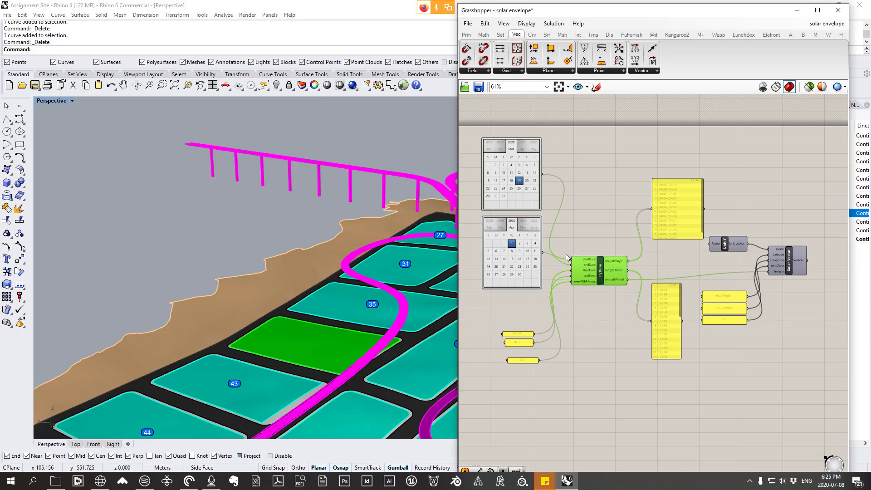
{"action": "left_click_drag", "start_coordinate": [796, 271], "coordinate": [792, 275]}
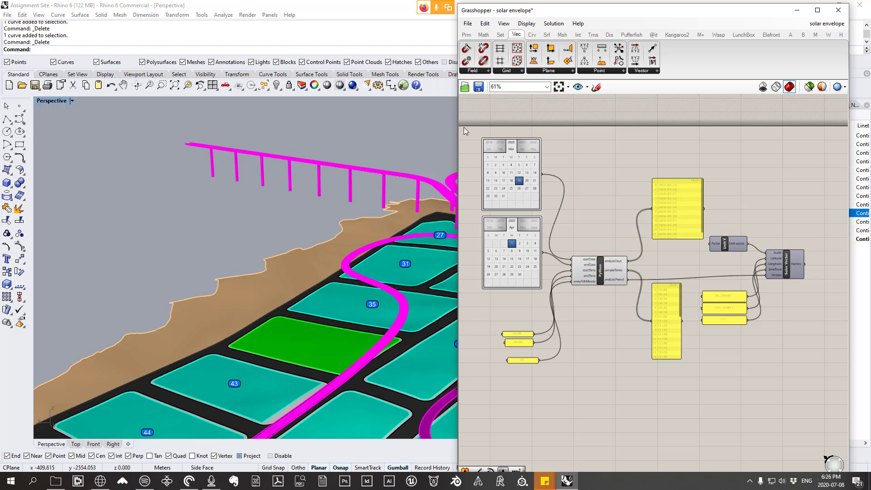
Step: Copy all components of the solar envelope definition
{"action": "key", "text": "ctrl+a"}
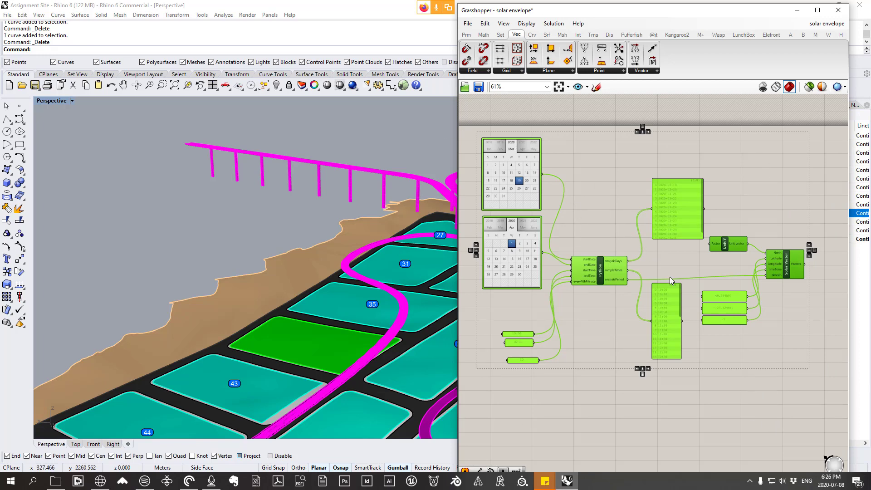
{"action": "left_click", "coordinate": [485, 23]}
{"action": "left_click", "coordinate": [501, 73]}
Step: Switch to the 20-07-08-Voxels Part 2 definition and bring the empty canvas around the Octopus component into view
{"action": "left_click", "coordinate": [829, 26]}
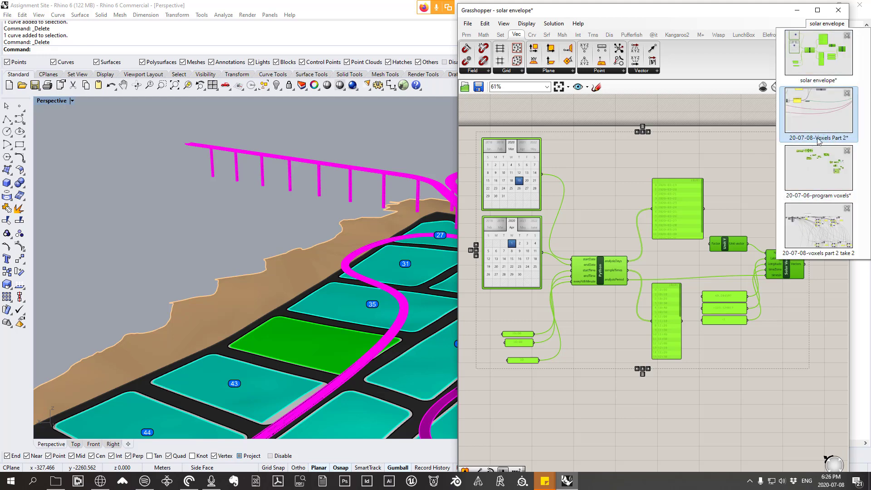
{"action": "left_click", "coordinate": [817, 183]}
{"action": "scroll", "coordinate": [643, 190], "scroll_direction": "up", "scroll_amount": 4}
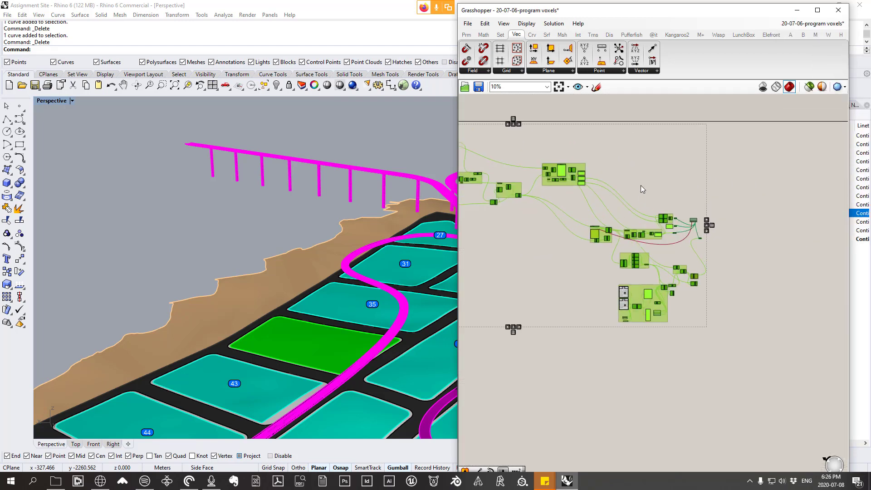
{"action": "left_click", "coordinate": [816, 23]}
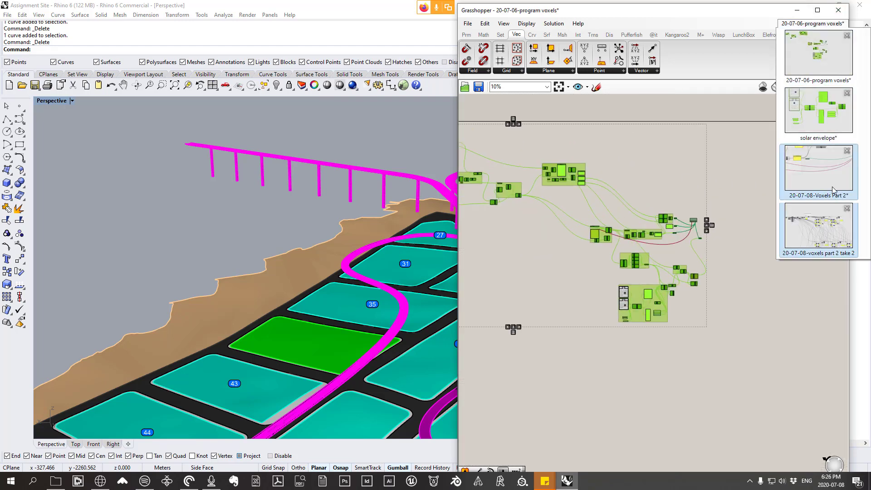
{"action": "left_click", "coordinate": [825, 170]}
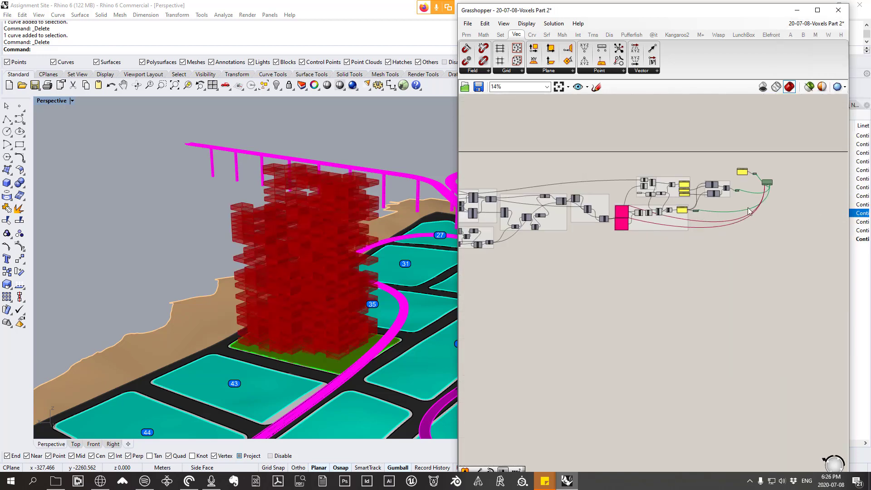
{"action": "scroll", "coordinate": [774, 203], "scroll_direction": "up", "scroll_amount": 6}
{"action": "right_click_drag", "start_coordinate": [736, 195], "coordinate": [711, 216]}
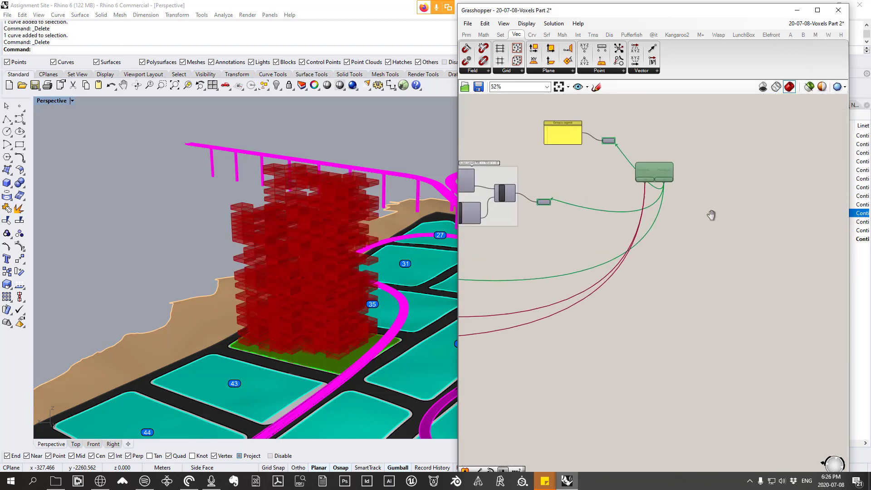
Step: Paste the copied solar vector components and move them into the empty canvas area beneath the pink components of the voxel definition
{"action": "scroll", "coordinate": [714, 159], "scroll_direction": "down", "scroll_amount": 6}
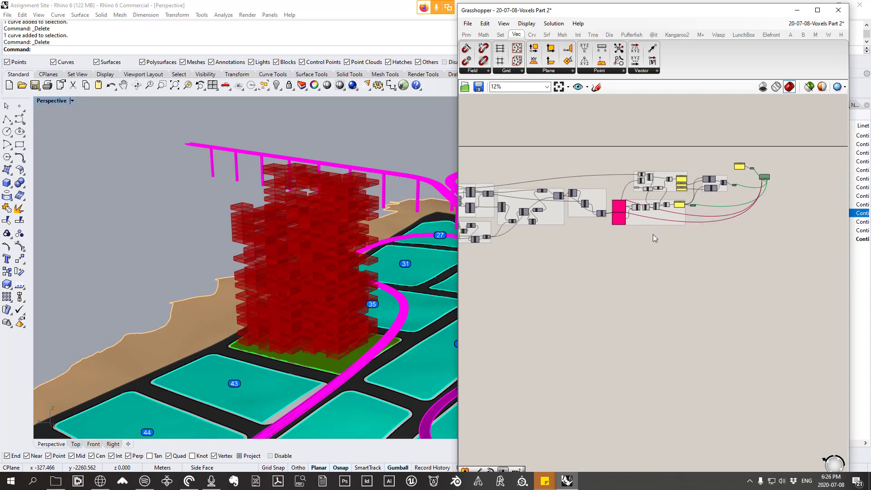
{"action": "scroll", "coordinate": [655, 239], "scroll_direction": "down", "scroll_amount": 1}
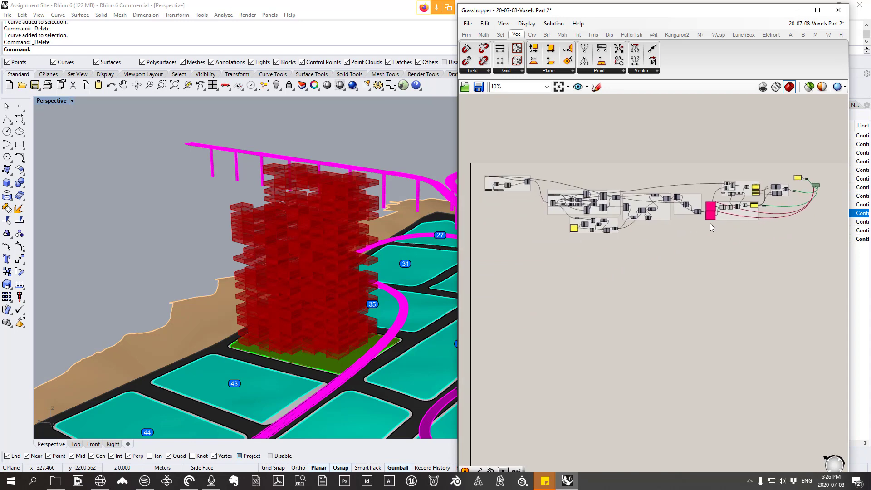
{"action": "left_click", "coordinate": [485, 25]}
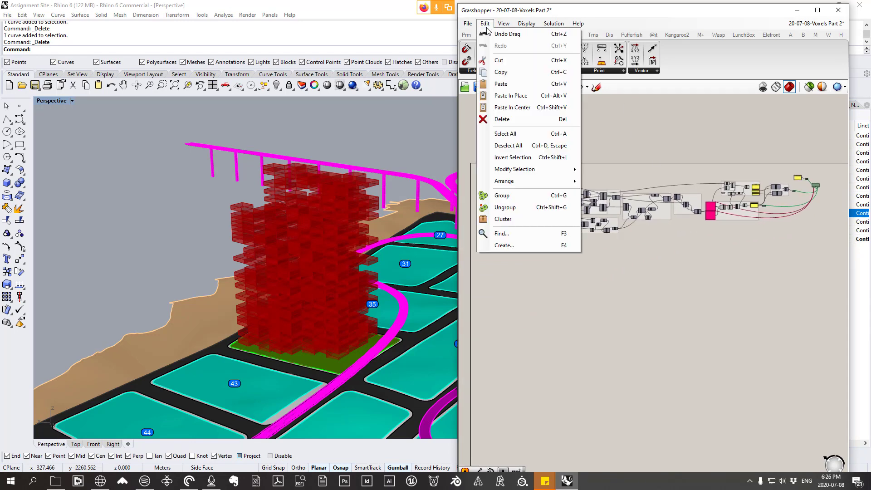
{"action": "left_click", "coordinate": [529, 86]}
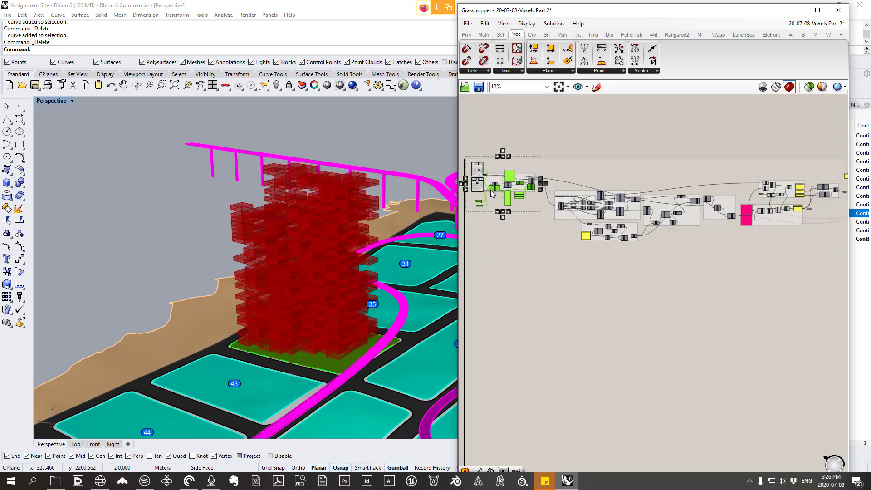
{"action": "left_click_drag", "start_coordinate": [494, 193], "coordinate": [639, 247]}
{"action": "scroll", "coordinate": [497, 192], "scroll_direction": "down", "scroll_amount": 3}
{"action": "scroll", "coordinate": [685, 233], "scroll_direction": "up", "scroll_amount": 5}
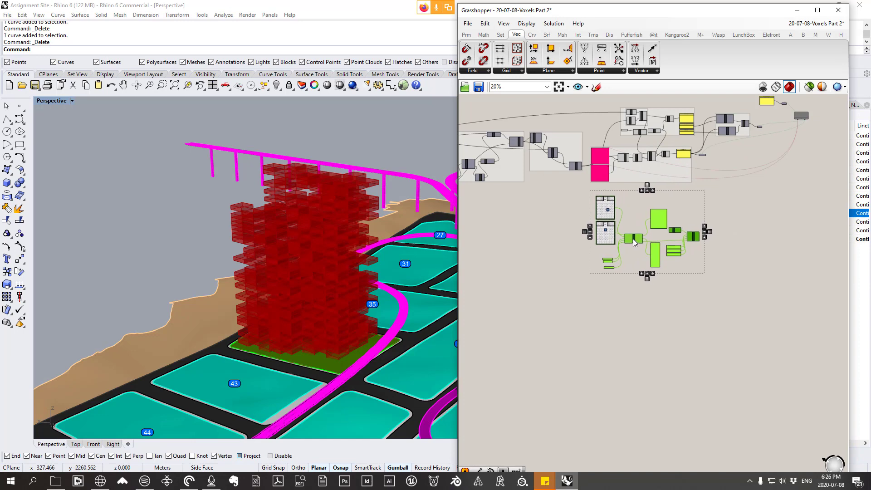
{"action": "scroll", "coordinate": [649, 164], "scroll_direction": "up", "scroll_amount": 4}
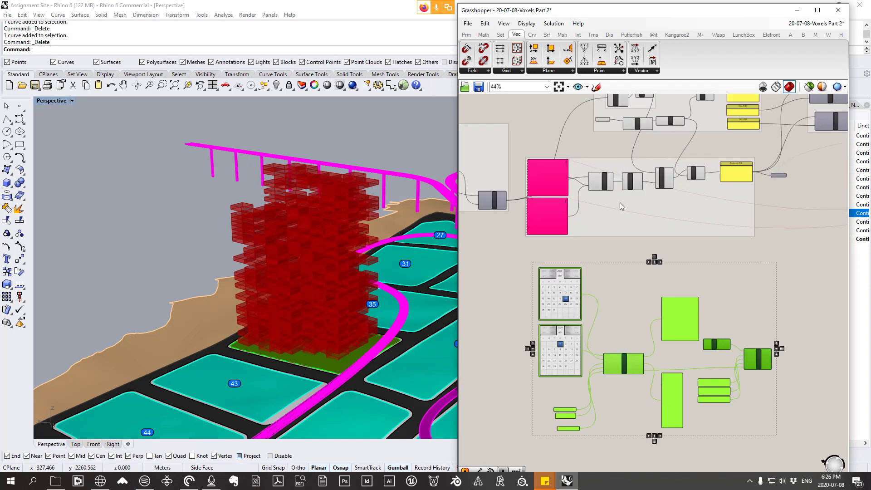
{"action": "scroll", "coordinate": [671, 222], "scroll_direction": "down", "scroll_amount": 2}
{"action": "left_click", "coordinate": [745, 271]}
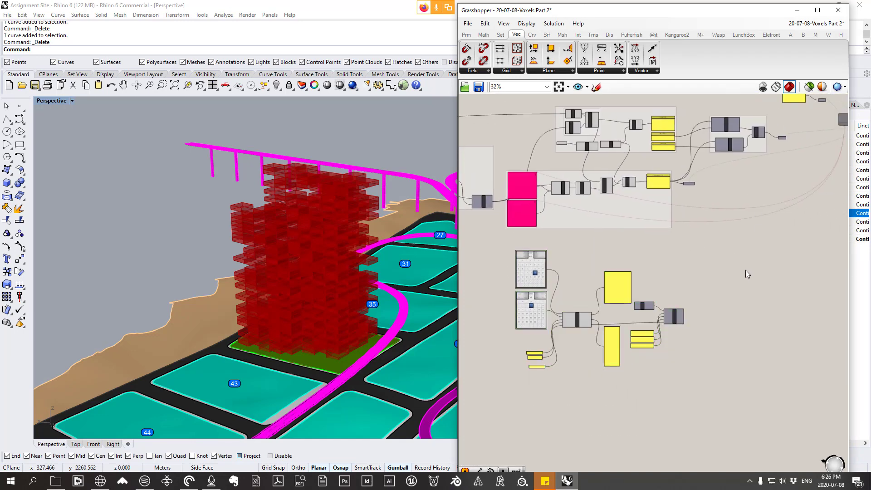
Step: Shift the whole pasted block of solar components slightly to the left beneath the voxel definition
{"action": "scroll", "coordinate": [782, 235], "scroll_direction": "down", "scroll_amount": 2}
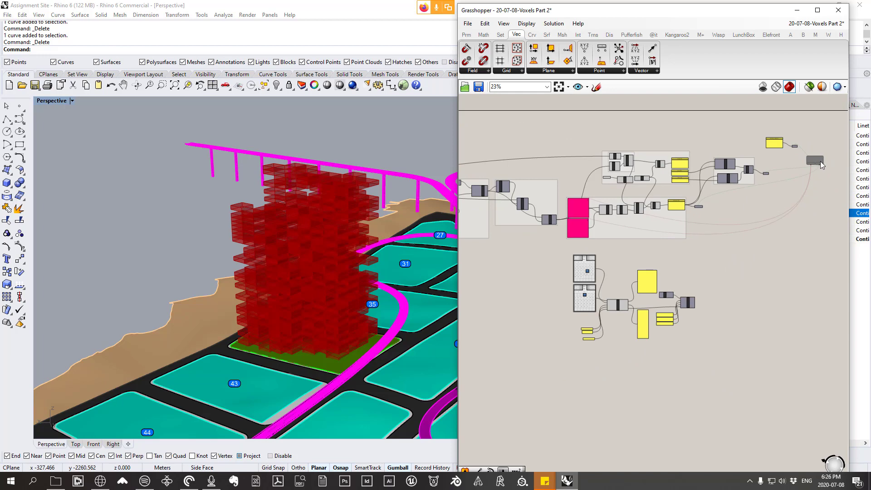
{"action": "scroll", "coordinate": [681, 310], "scroll_direction": "up", "scroll_amount": 2}
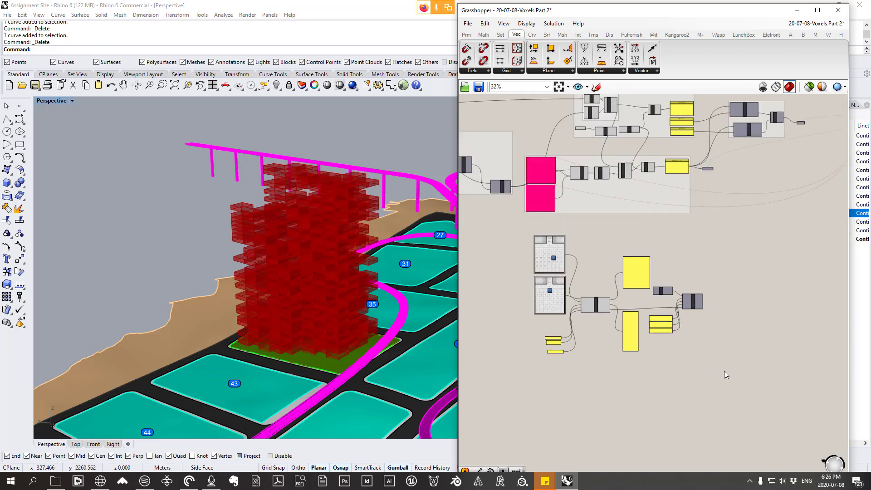
{"action": "left_click_drag", "start_coordinate": [724, 374], "coordinate": [520, 229]}
{"action": "left_click_drag", "start_coordinate": [639, 278], "coordinate": [612, 277]}
{"action": "scroll", "coordinate": [560, 309], "scroll_direction": "up", "scroll_amount": 3}
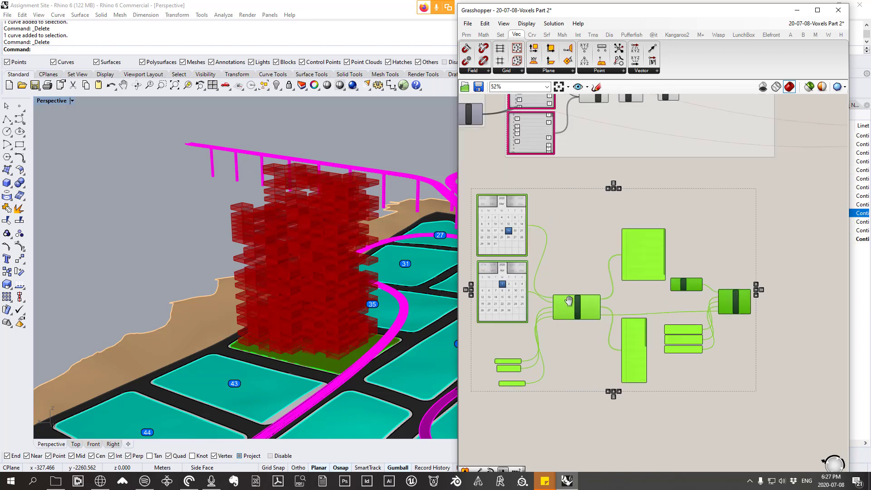
{"action": "left_click", "coordinate": [603, 355]}
{"action": "right_click_drag", "start_coordinate": [590, 342], "coordinate": [613, 335]}
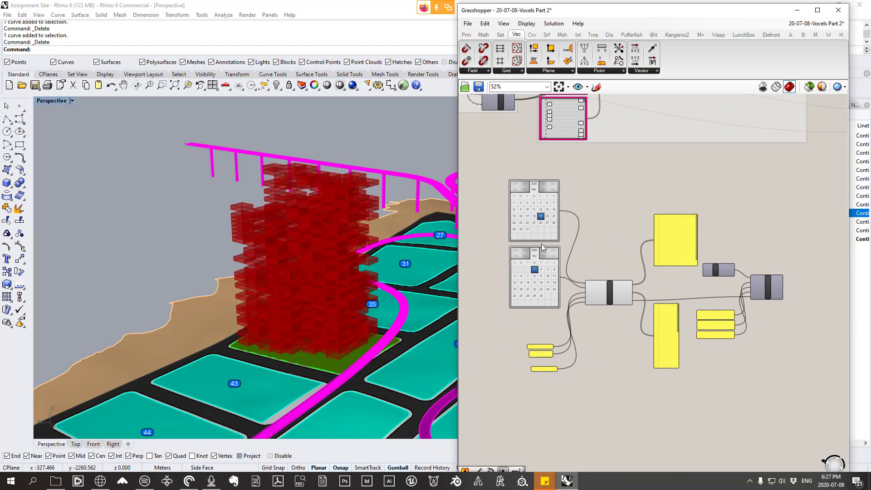
Step: Set the endDate calendar of the Python component to March 19th 2020, the same day as the startDate calendar
{"action": "scroll", "coordinate": [545, 263], "scroll_direction": "up", "scroll_amount": 1}
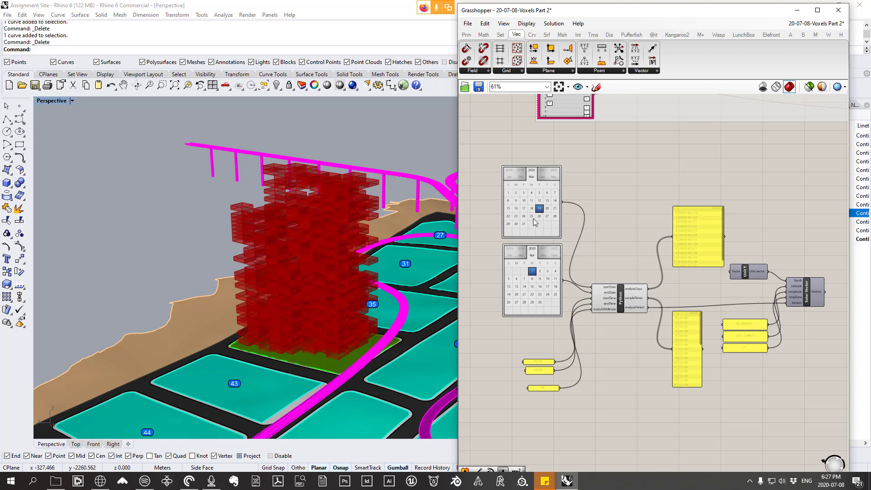
{"action": "right_click_drag", "start_coordinate": [471, 207], "coordinate": [507, 210]}
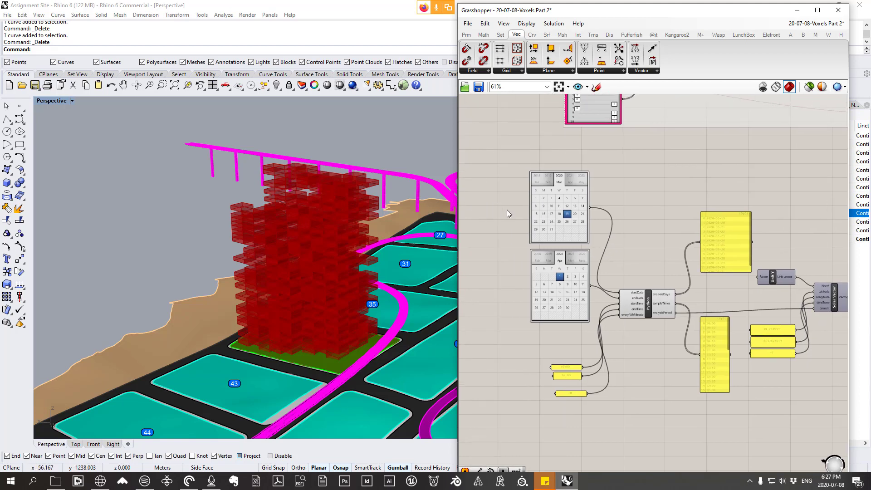
{"action": "scroll", "coordinate": [507, 209], "scroll_direction": "up", "scroll_amount": 2}
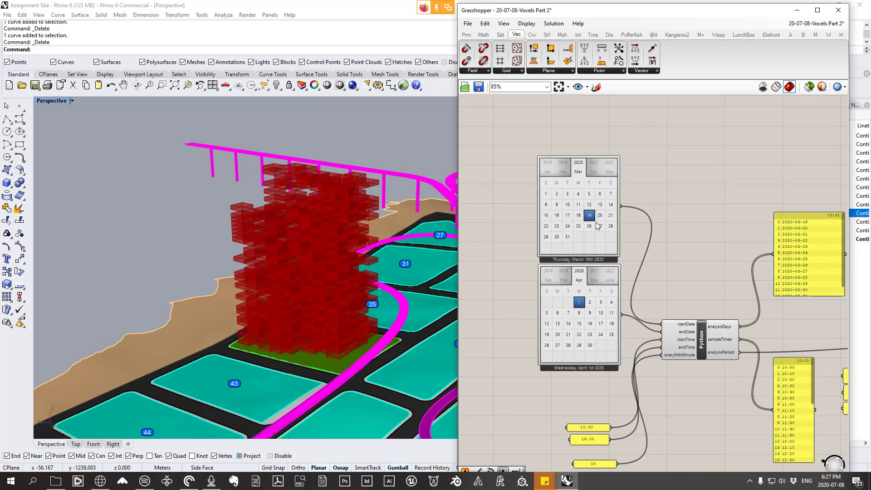
{"action": "scroll", "coordinate": [611, 228], "scroll_direction": "up", "scroll_amount": 1}
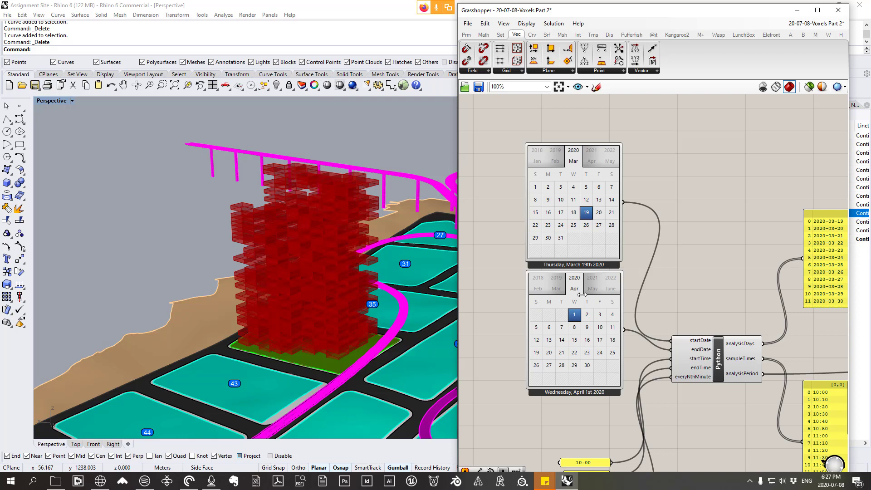
{"action": "scroll", "coordinate": [580, 292], "scroll_direction": "up", "scroll_amount": 1}
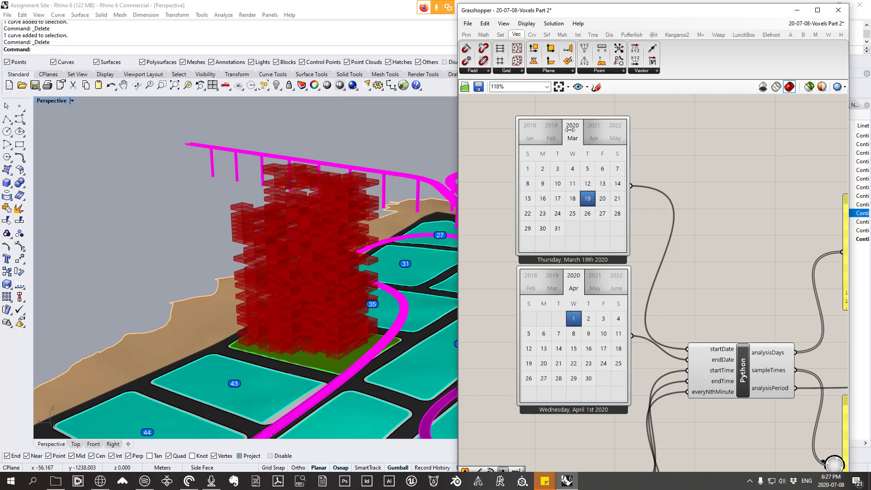
{"action": "left_click", "coordinate": [573, 289]}
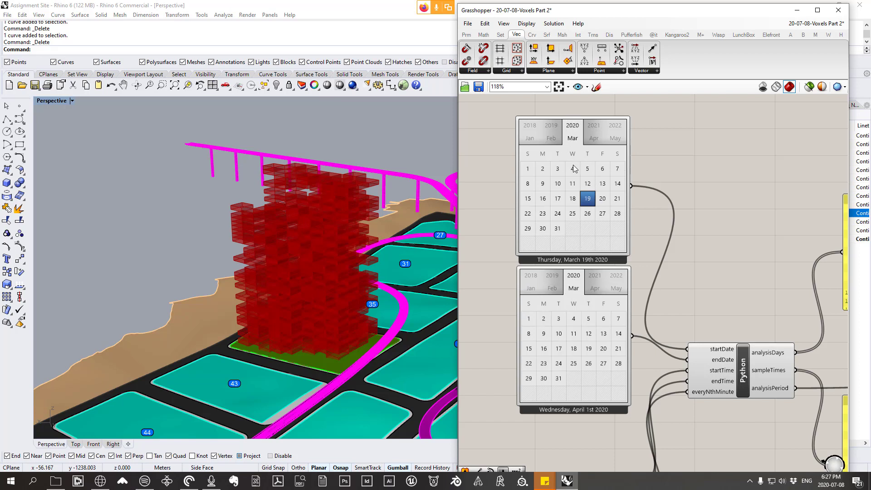
{"action": "left_click", "coordinate": [589, 350]}
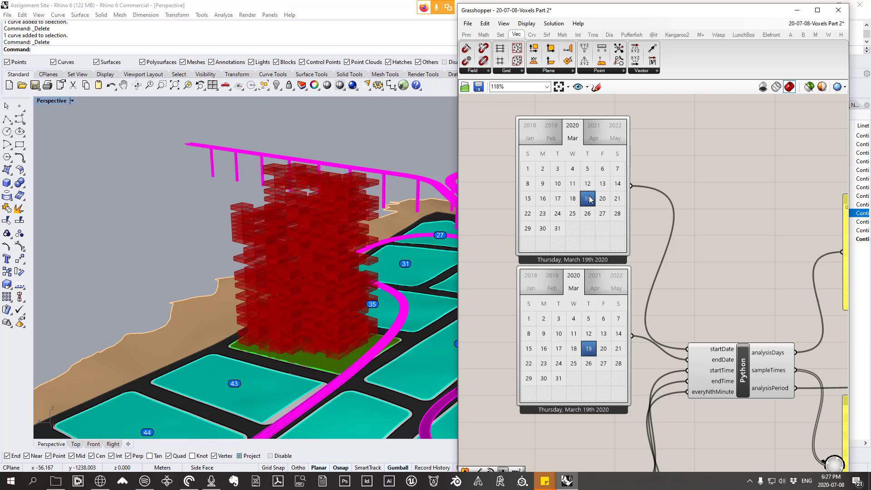
{"action": "scroll", "coordinate": [590, 200], "scroll_direction": "down", "scroll_amount": 3}
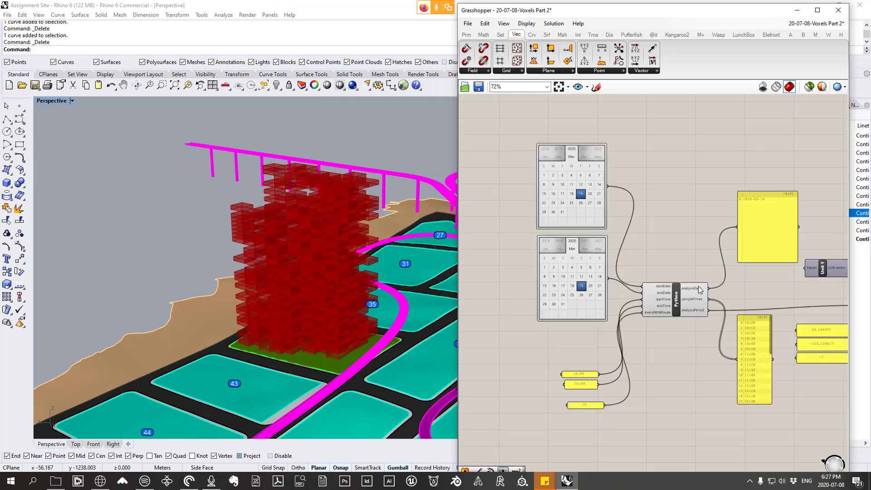
{"action": "scroll", "coordinate": [787, 190], "scroll_direction": "up", "scroll_amount": 2}
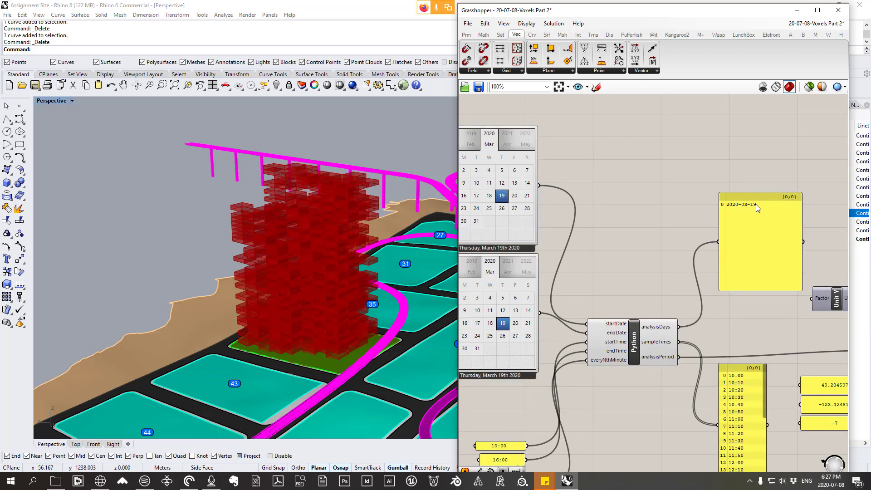
Step: Set the startTime panel of the Python component to 12:00
{"action": "scroll", "coordinate": [756, 205], "scroll_direction": "down", "scroll_amount": 2}
{"action": "scroll", "coordinate": [590, 399], "scroll_direction": "up", "scroll_amount": 2}
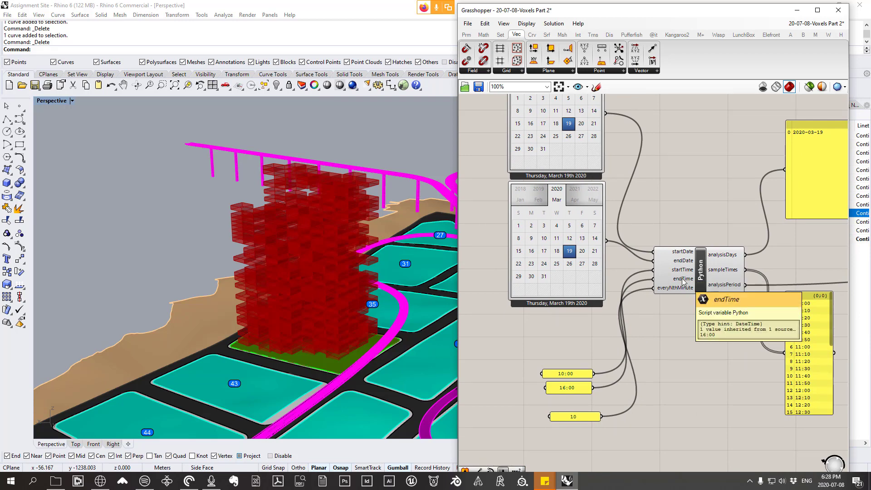
{"action": "right_click_drag", "start_coordinate": [667, 310], "coordinate": [651, 290]}
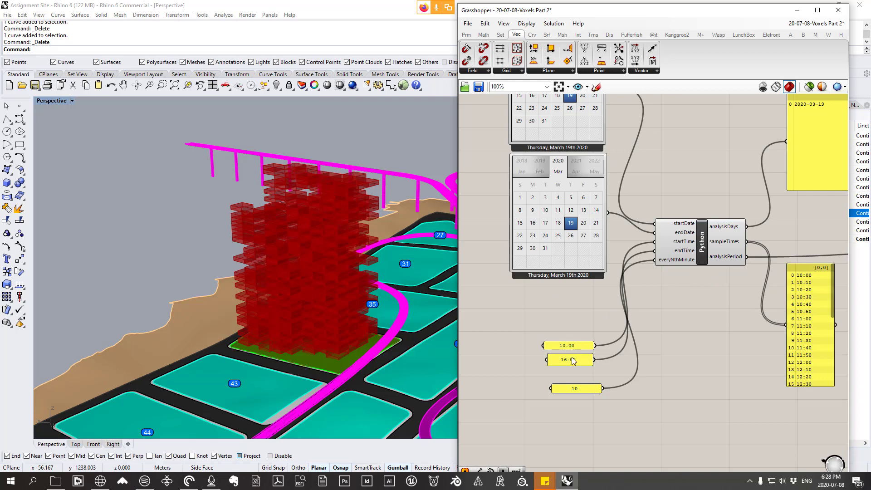
{"action": "scroll", "coordinate": [598, 364], "scroll_direction": "up", "scroll_amount": 1}
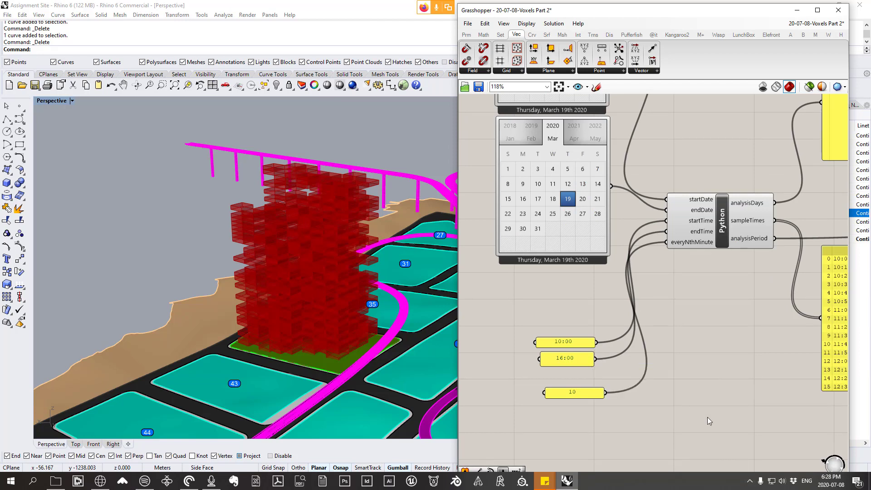
{"action": "double_click", "coordinate": [589, 347]}
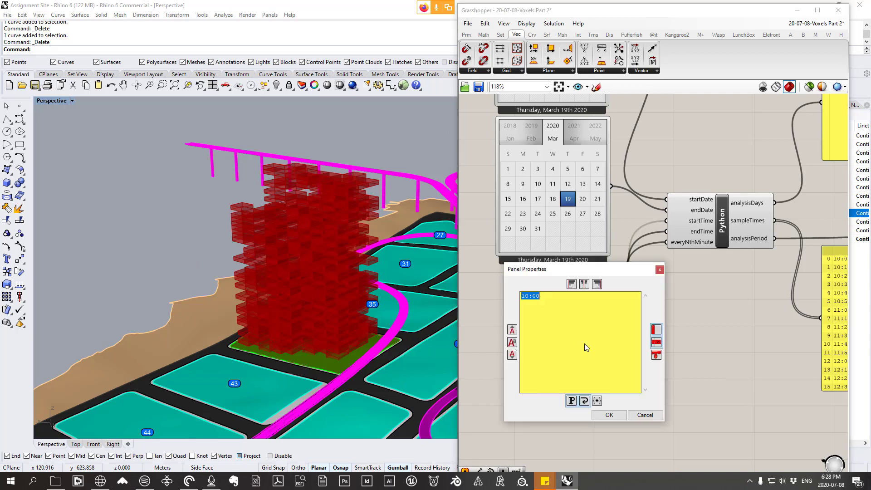
{"action": "type", "text": "1"}
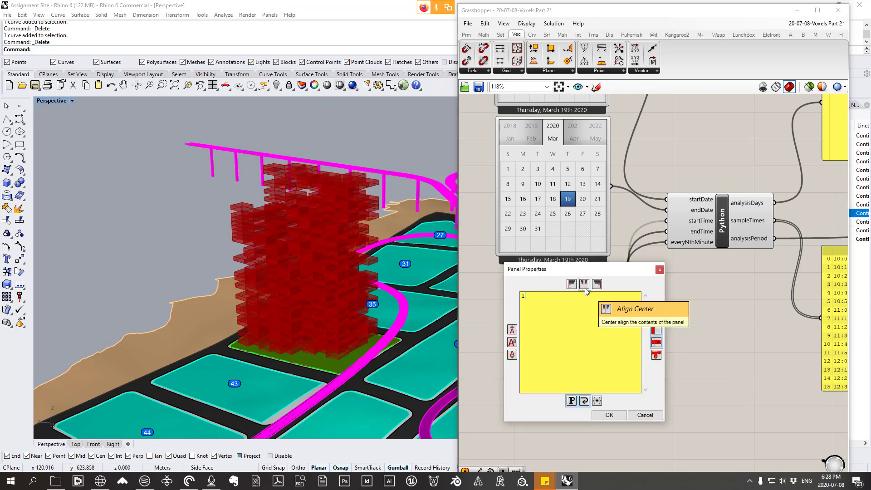
{"action": "type", "text": "2:00"}
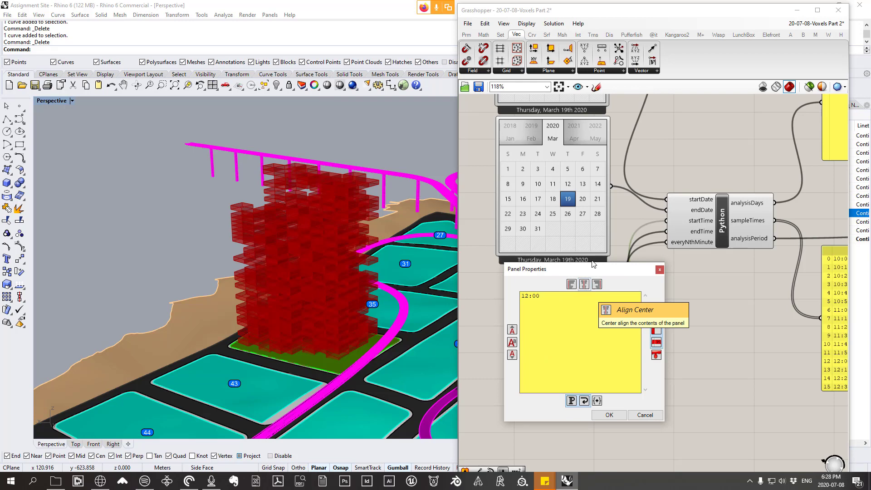
{"action": "left_click", "coordinate": [609, 414]}
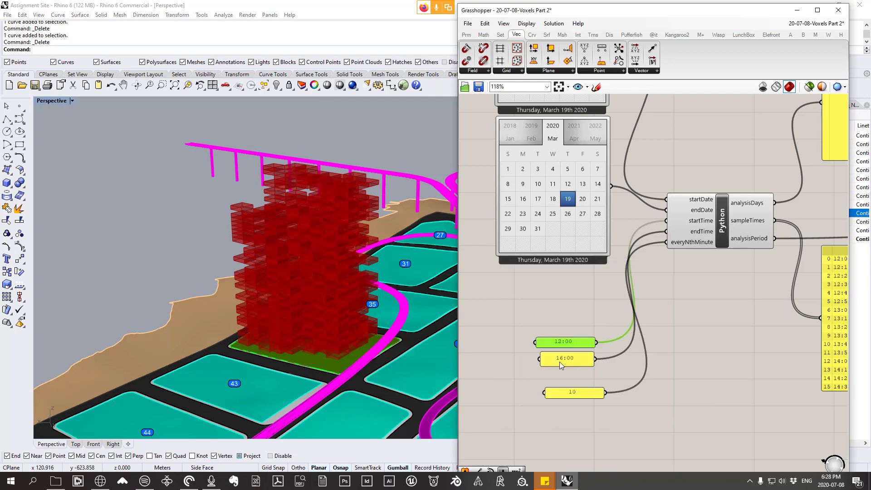
Step: Set the endTime panel of the Python component to 12:00 as well
{"action": "double_click", "coordinate": [583, 365]}
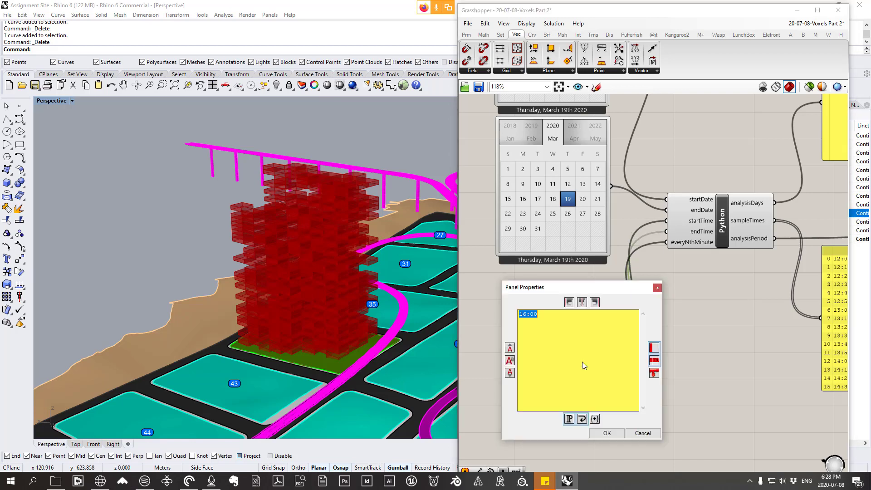
{"action": "type", "text": "1"}
{"action": "left_click", "coordinate": [606, 433]}
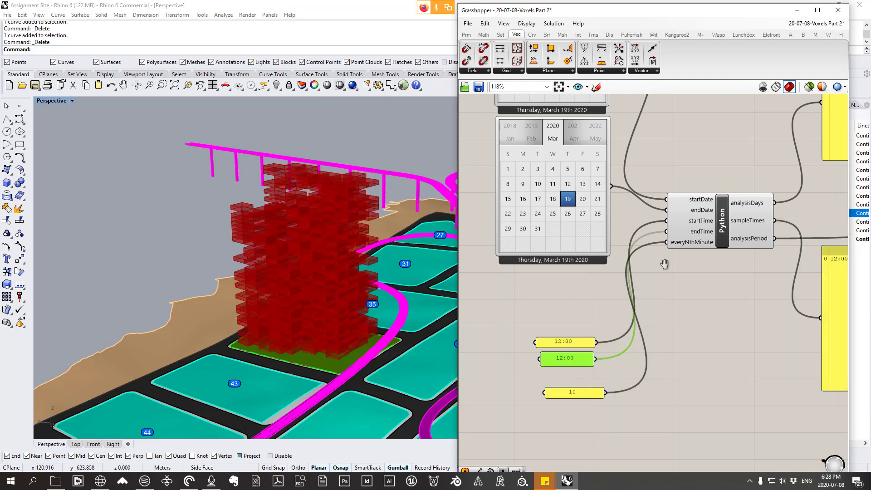
{"action": "right_click_drag", "start_coordinate": [665, 264], "coordinate": [635, 309]}
{"action": "scroll", "coordinate": [607, 275], "scroll_direction": "down", "scroll_amount": 1}
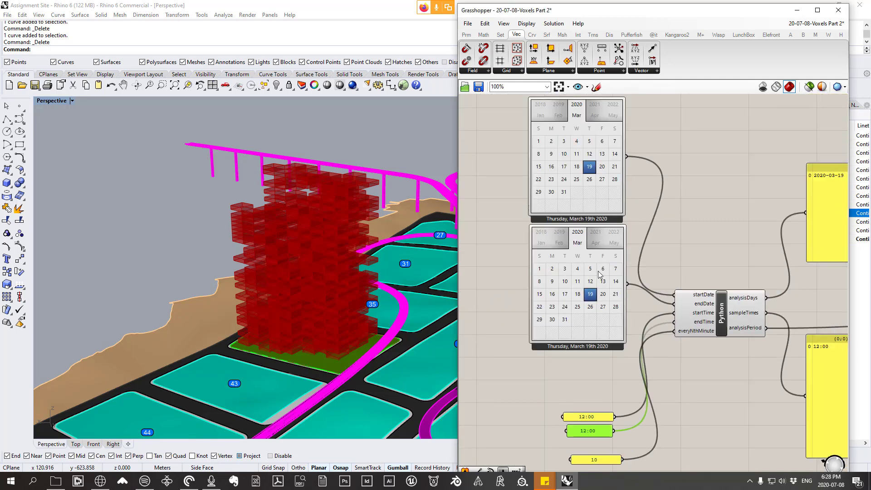
{"action": "right_click_drag", "start_coordinate": [716, 375], "coordinate": [661, 335]}
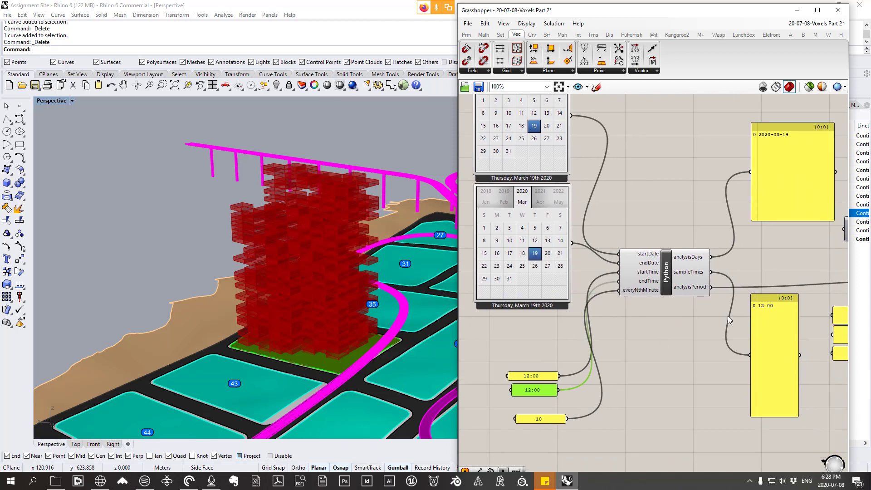
Step: Move the everyNthMinute panel directly beneath the endTime panel and nudge the Solar Vector component down to straighten its timesIn wire
{"action": "left_click_drag", "start_coordinate": [540, 421], "coordinate": [540, 403]}
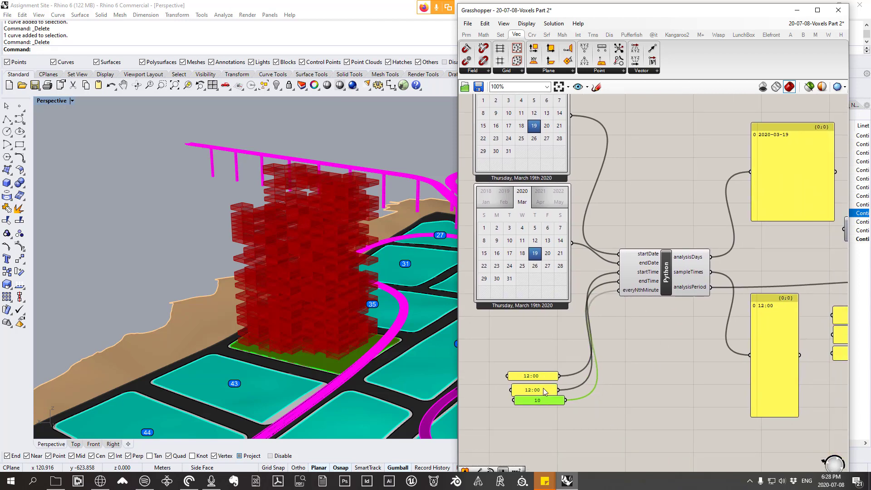
{"action": "right_click_drag", "start_coordinate": [694, 253], "coordinate": [513, 210]}
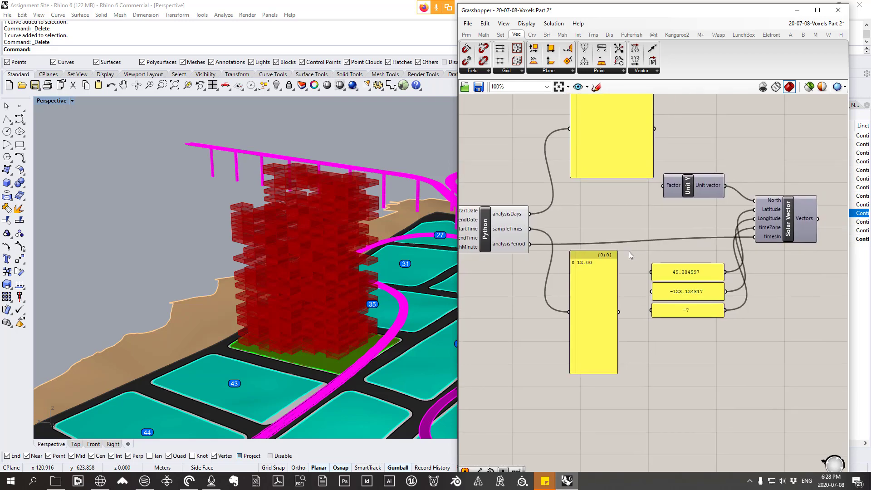
{"action": "scroll", "coordinate": [629, 252], "scroll_direction": "down", "scroll_amount": 2}
{"action": "scroll", "coordinate": [757, 228], "scroll_direction": "up", "scroll_amount": 2}
{"action": "left_click_drag", "start_coordinate": [749, 226], "coordinate": [744, 235]}
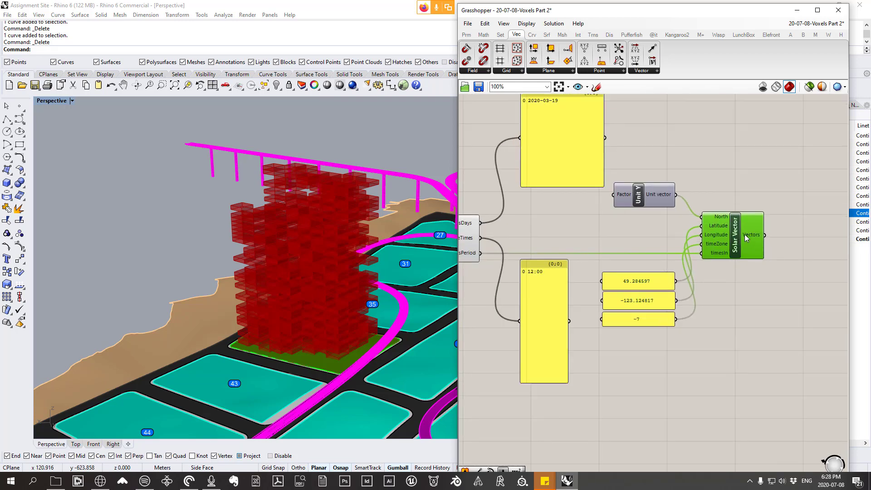
{"action": "mouse_move", "coordinate": [752, 238]}
{"action": "scroll", "coordinate": [548, 254], "scroll_direction": "down", "scroll_amount": 1}
{"action": "right_click_drag", "start_coordinate": [633, 244], "coordinate": [571, 252]}
{"action": "scroll", "coordinate": [665, 237], "scroll_direction": "up", "scroll_amount": 2}
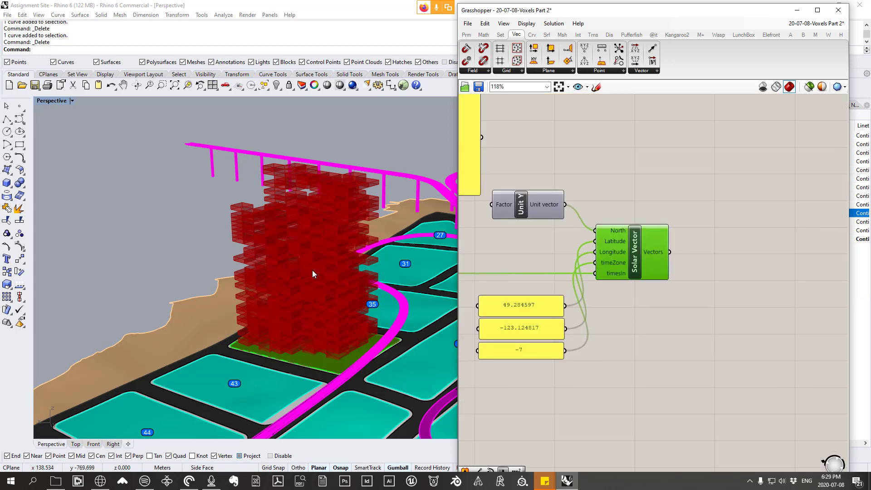
Step: Check the vector value output by the Solar Vector component and look over the red voxel massing on its site
{"action": "right_click_drag", "start_coordinate": [349, 323], "coordinate": [325, 323]}
{"action": "scroll", "coordinate": [250, 358], "scroll_direction": "up", "scroll_amount": 2}
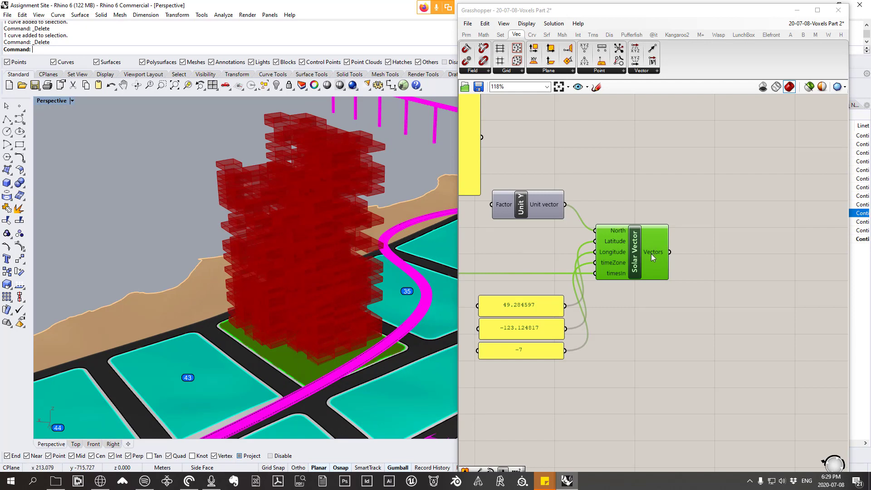
{"action": "mouse_move", "coordinate": [652, 254]}
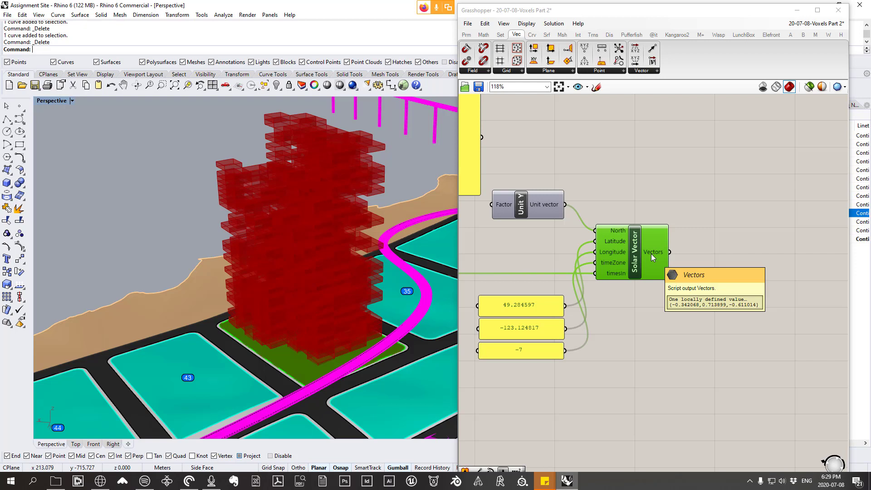
{"action": "right_click_drag", "start_coordinate": [334, 290], "coordinate": [351, 293]}
{"action": "scroll", "coordinate": [351, 292], "scroll_direction": "down", "scroll_amount": 4}
{"action": "scroll", "coordinate": [351, 295], "scroll_direction": "up", "scroll_amount": 8}
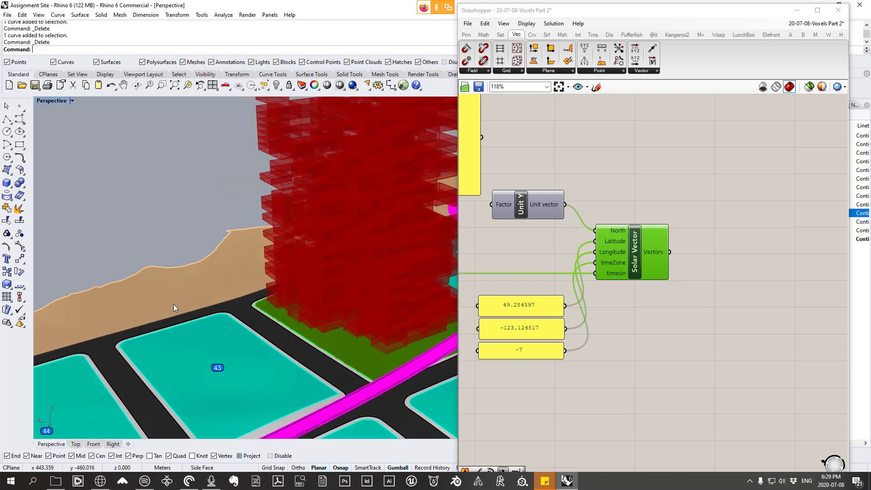
Step: Add a Point parameter above the Solar Vector component and rename it "Vector preview Point"
{"action": "left_click", "coordinate": [467, 35]}
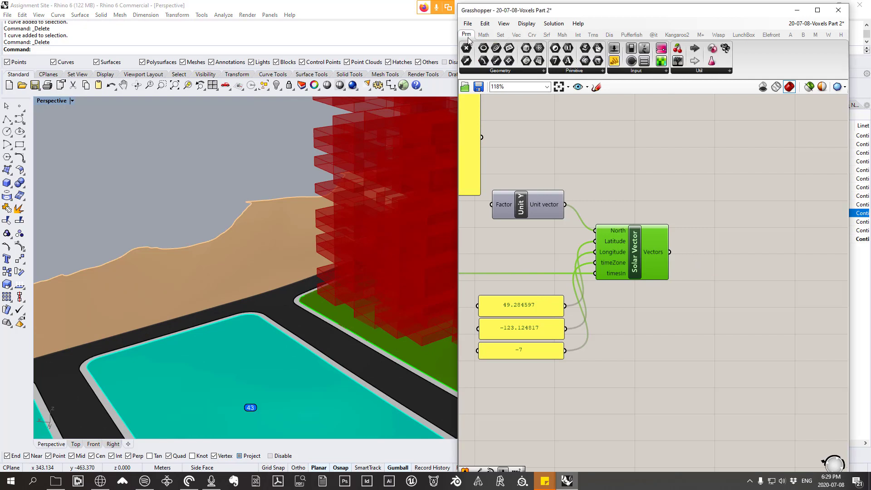
{"action": "left_click", "coordinate": [502, 71]}
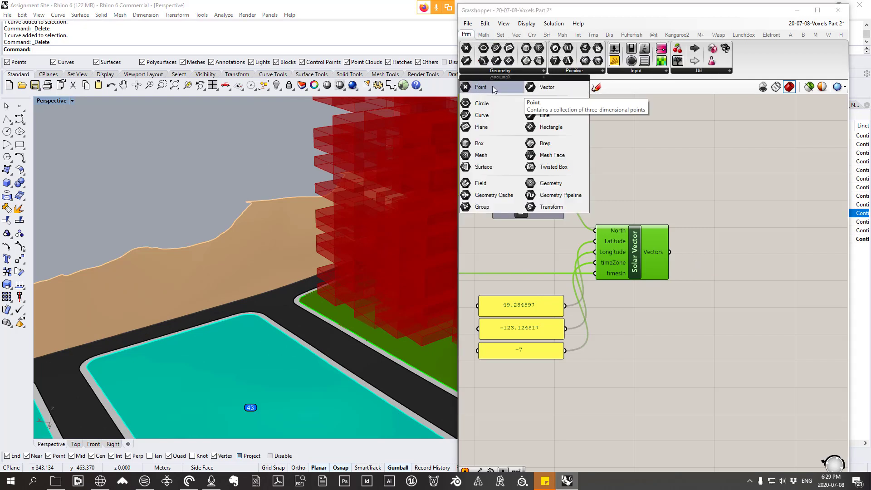
{"action": "left_click", "coordinate": [496, 89]}
{"action": "left_click", "coordinate": [708, 132]}
{"action": "right_click_drag", "start_coordinate": [708, 131], "coordinate": [684, 171]}
{"action": "right_click", "coordinate": [684, 169]}
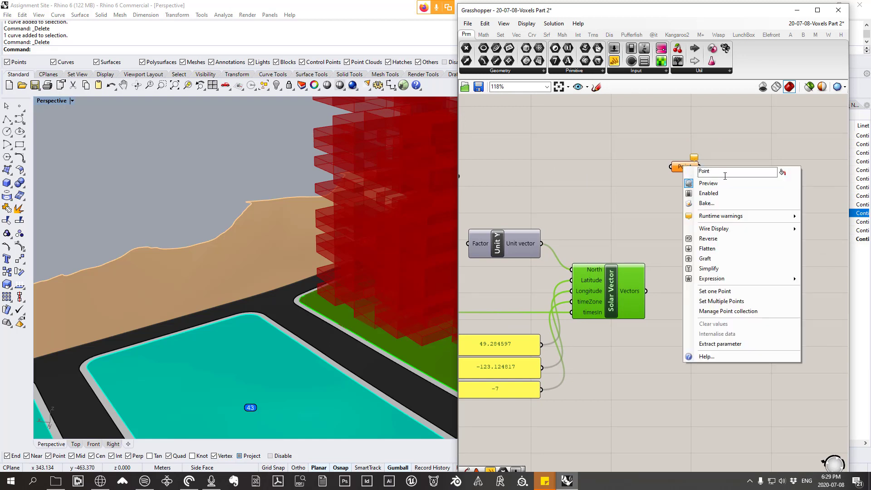
{"action": "left_click_drag", "start_coordinate": [731, 173], "coordinate": [653, 173]}
{"action": "type", "text": "Vector preview Point"}
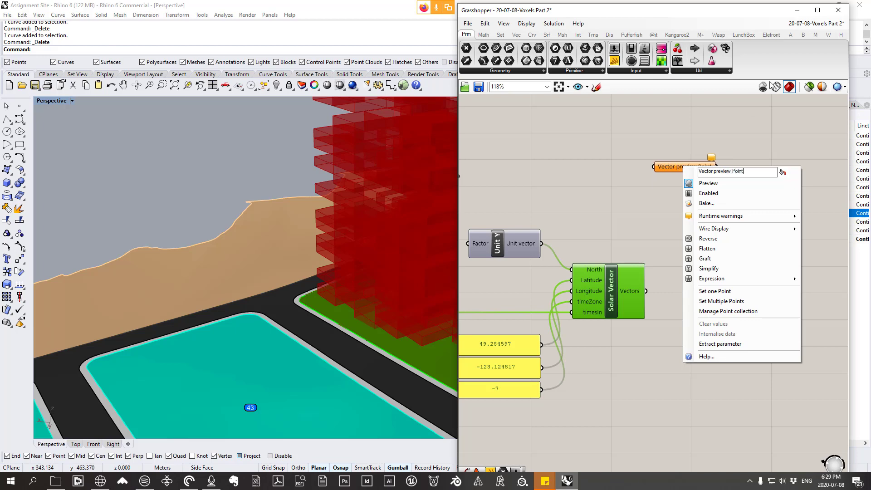
{"action": "left_click", "coordinate": [589, 220]}
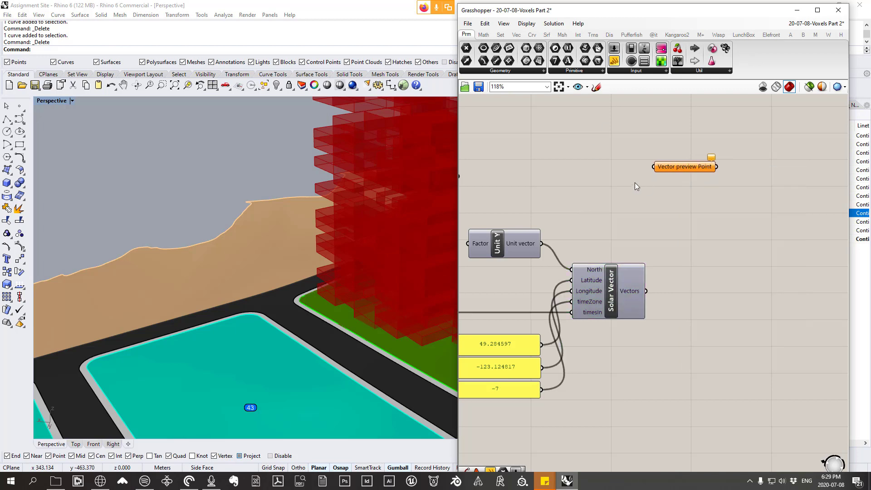
Step: Begin assigning one point to the Vector preview Point parameter, with Coordinate as the point type
{"action": "scroll", "coordinate": [185, 253], "scroll_direction": "down", "scroll_amount": 3}
{"action": "right_click_drag", "start_coordinate": [185, 253], "coordinate": [355, 221]}
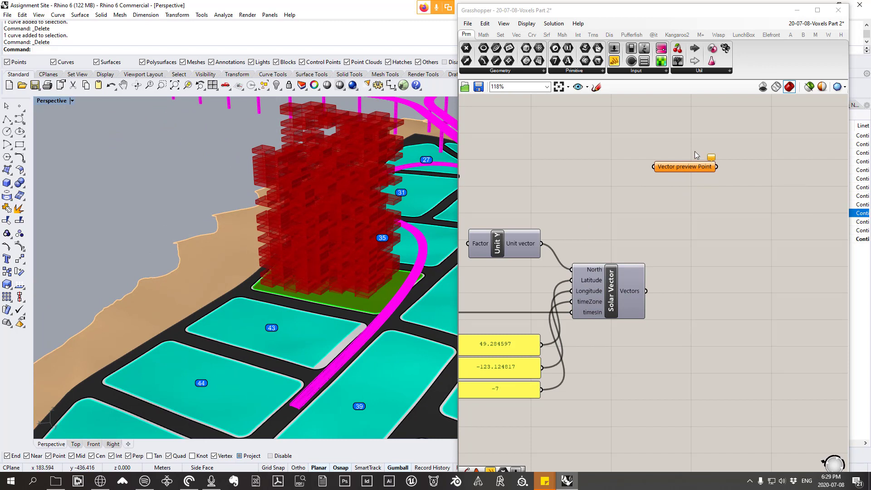
{"action": "right_click", "coordinate": [685, 173]}
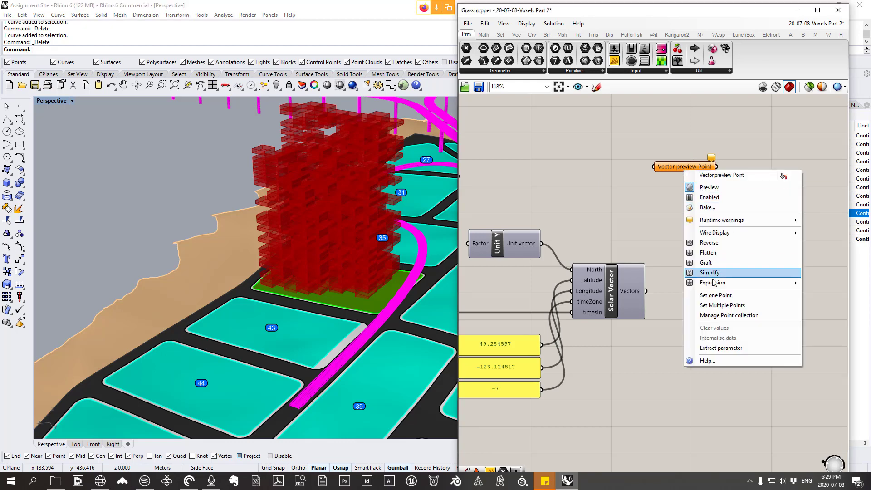
{"action": "left_click", "coordinate": [720, 295]}
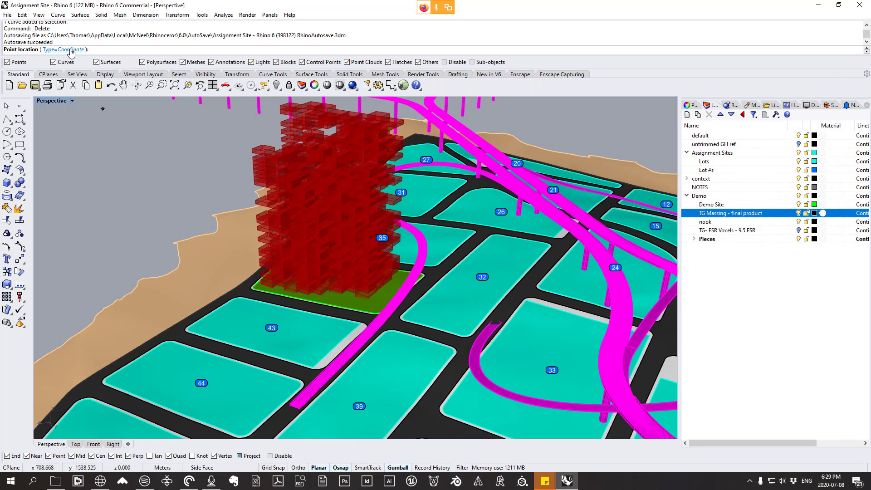
{"action": "scroll", "coordinate": [277, 325], "scroll_direction": "up", "scroll_amount": 5}
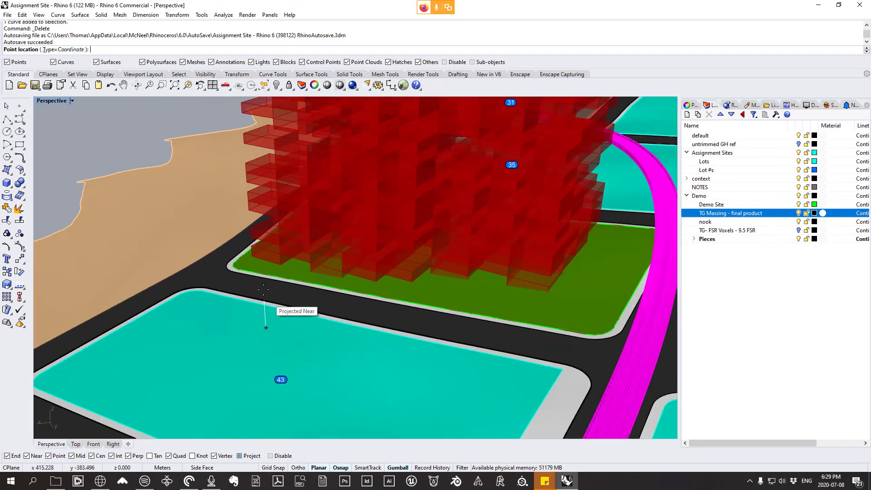
{"action": "left_click", "coordinate": [62, 49]}
{"action": "left_click", "coordinate": [116, 49]}
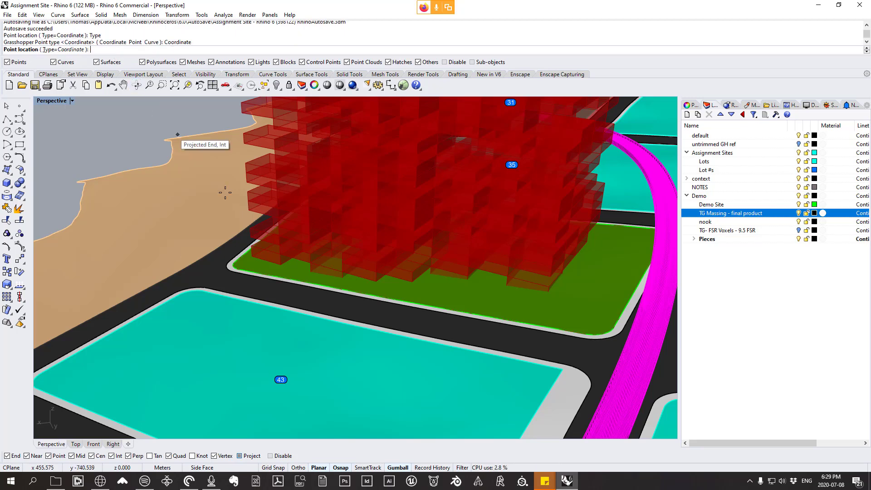
Step: Turn off Project snapping and place the point on the outer sidewalk edge near the corner of the green demo site
{"action": "scroll", "coordinate": [231, 200], "scroll_direction": "up", "scroll_amount": 3}
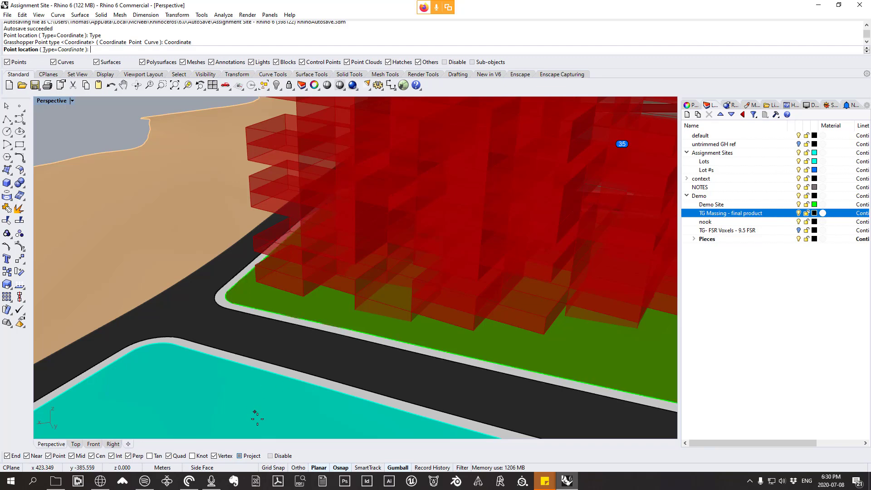
{"action": "left_click", "coordinate": [246, 456]}
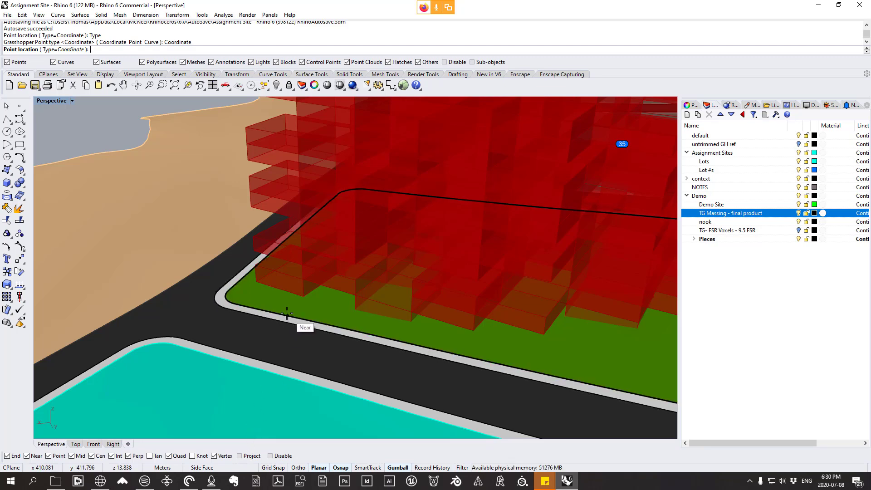
{"action": "scroll", "coordinate": [278, 311], "scroll_direction": "down", "scroll_amount": 2}
{"action": "scroll", "coordinate": [278, 310], "scroll_direction": "down", "scroll_amount": 3}
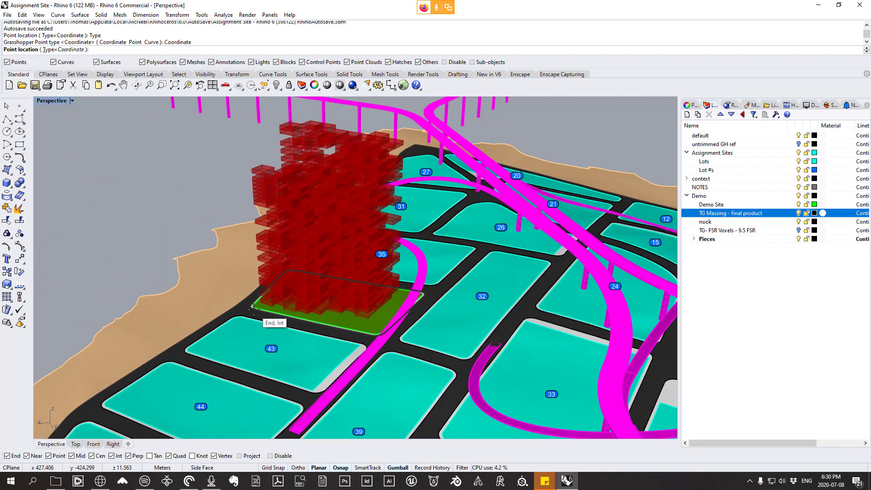
{"action": "right_click_drag", "start_coordinate": [254, 309], "coordinate": [436, 334]}
{"action": "scroll", "coordinate": [436, 334], "scroll_direction": "up", "scroll_amount": 7}
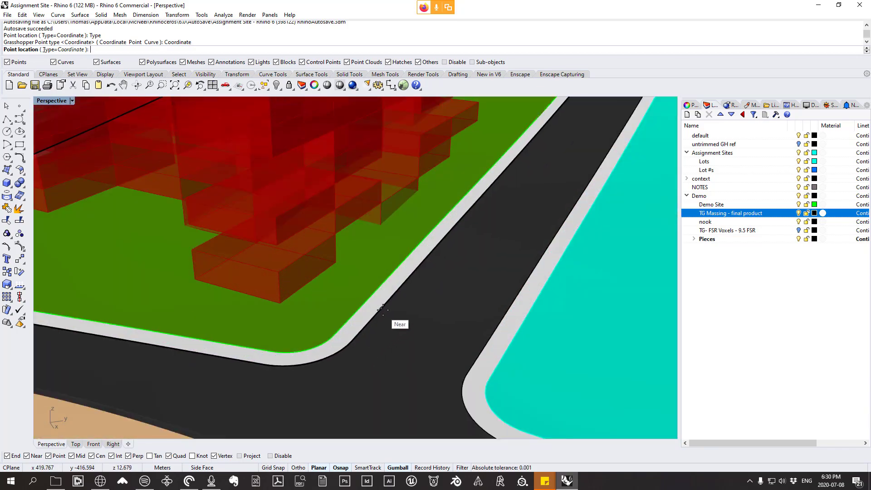
{"action": "left_click", "coordinate": [384, 306]}
{"action": "scroll", "coordinate": [366, 305], "scroll_direction": "down", "scroll_amount": 5}
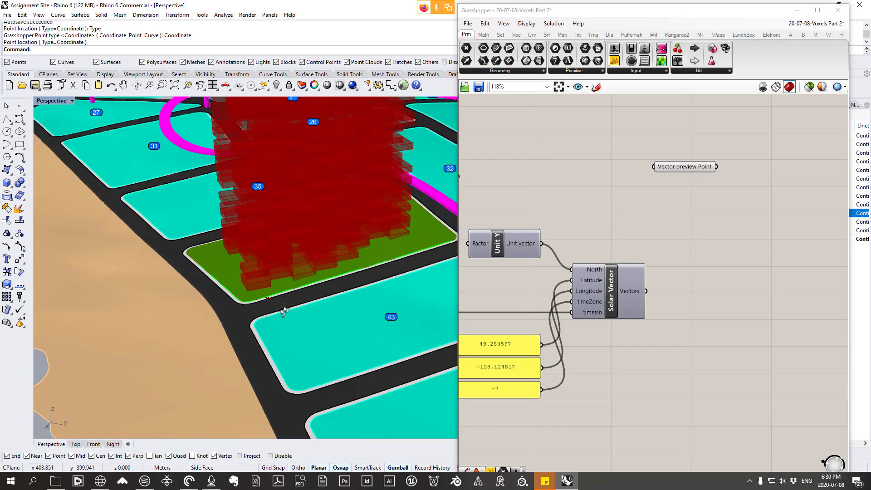
{"action": "scroll", "coordinate": [283, 302], "scroll_direction": "up", "scroll_amount": 4}
{"action": "scroll", "coordinate": [279, 288], "scroll_direction": "up", "scroll_amount": 2}
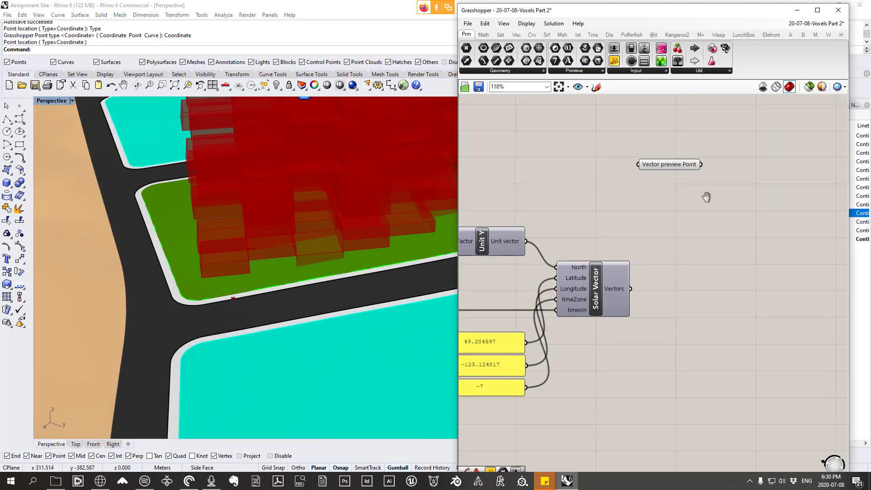
Step: Add a Vector Display component and connect Vector preview Point to its Anchor and the Solar Vector output to its Vector input
{"action": "right_click_drag", "start_coordinate": [706, 194], "coordinate": [663, 191]}
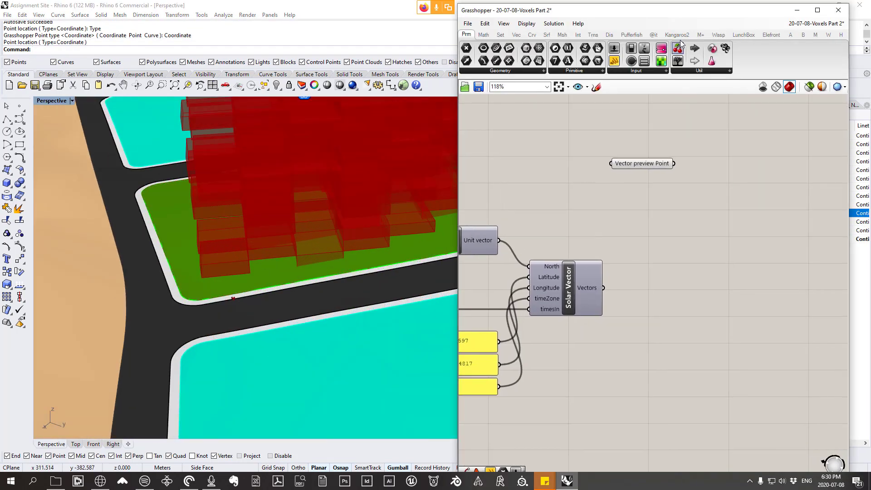
{"action": "left_click", "coordinate": [609, 35]}
{"action": "left_click", "coordinate": [707, 71]}
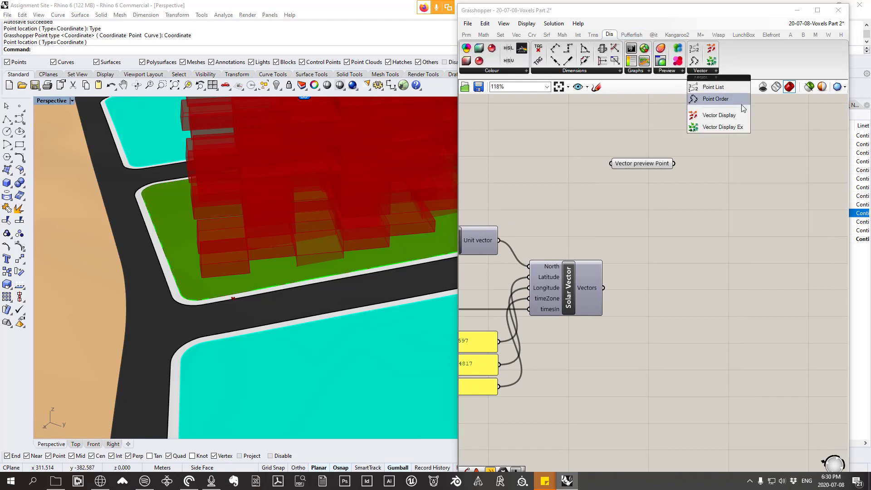
{"action": "left_click", "coordinate": [719, 116]}
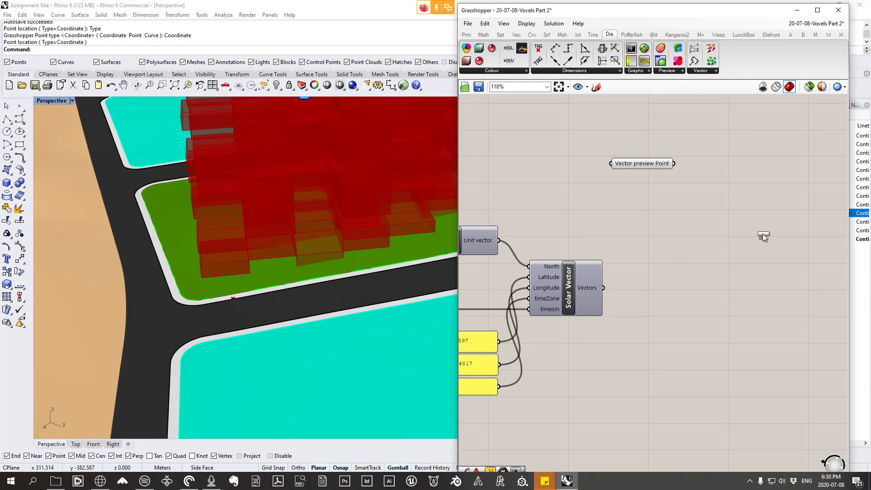
{"action": "left_click", "coordinate": [752, 221]}
{"action": "left_click_drag", "start_coordinate": [663, 164], "coordinate": [725, 199]}
{"action": "mouse_move", "coordinate": [589, 287]}
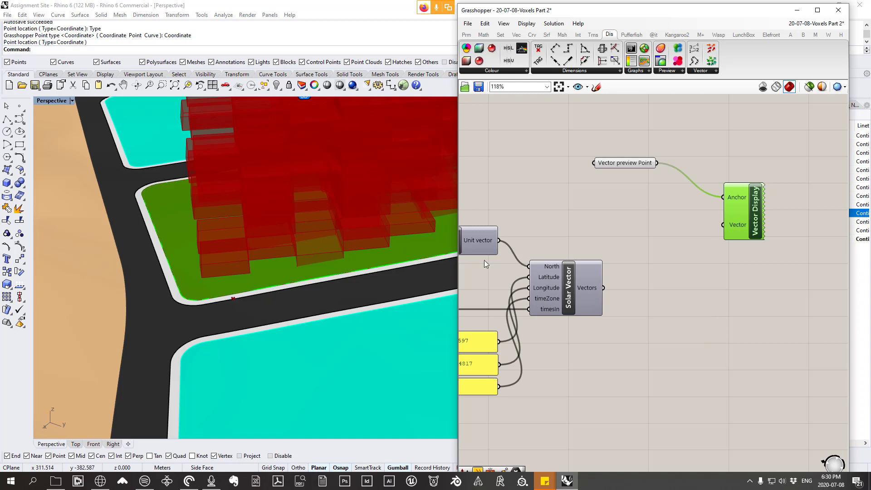
{"action": "left_click_drag", "start_coordinate": [604, 287], "coordinate": [723, 225]}
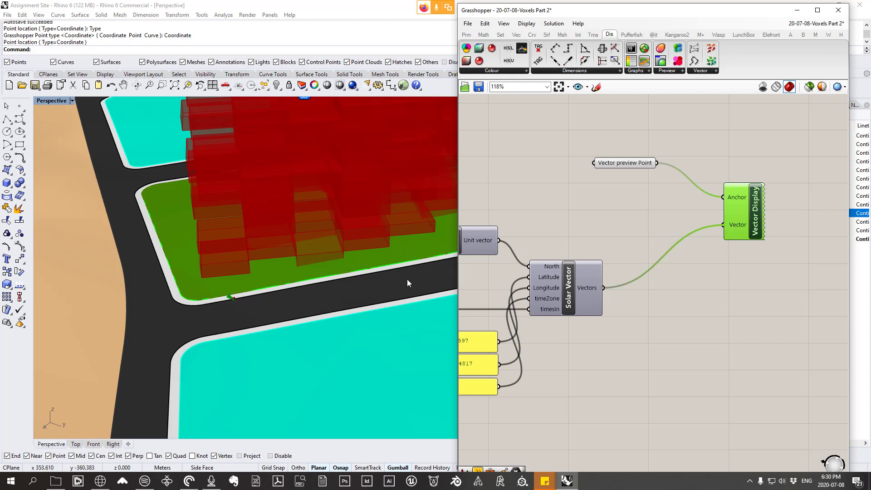
Step: Select the Vector preview Point parameter and raise its point well above the ground beside the massing
{"action": "scroll", "coordinate": [227, 300], "scroll_direction": "up", "scroll_amount": 2}
{"action": "scroll", "coordinate": [224, 297], "scroll_direction": "up", "scroll_amount": 3}
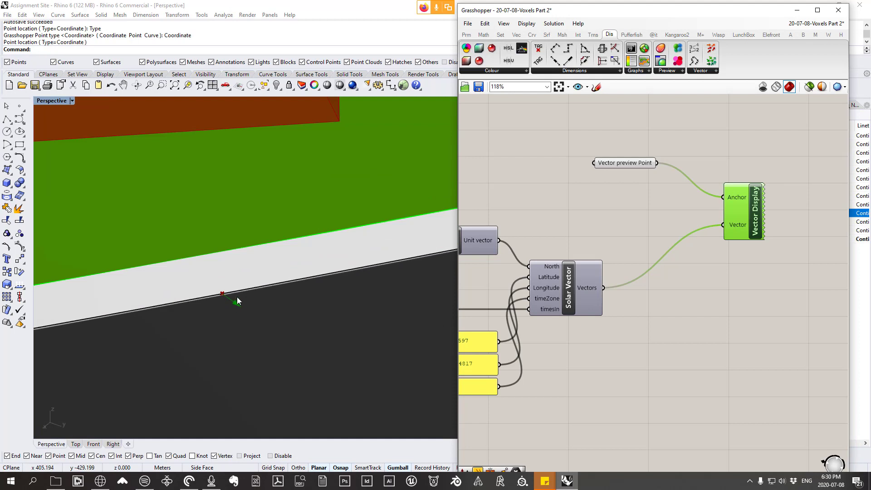
{"action": "scroll", "coordinate": [308, 294], "scroll_direction": "down", "scroll_amount": 2}
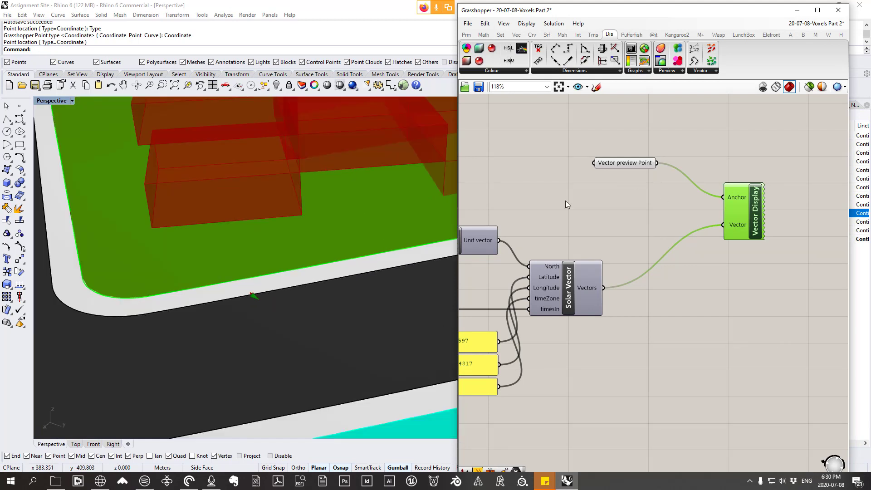
{"action": "left_click", "coordinate": [252, 294]}
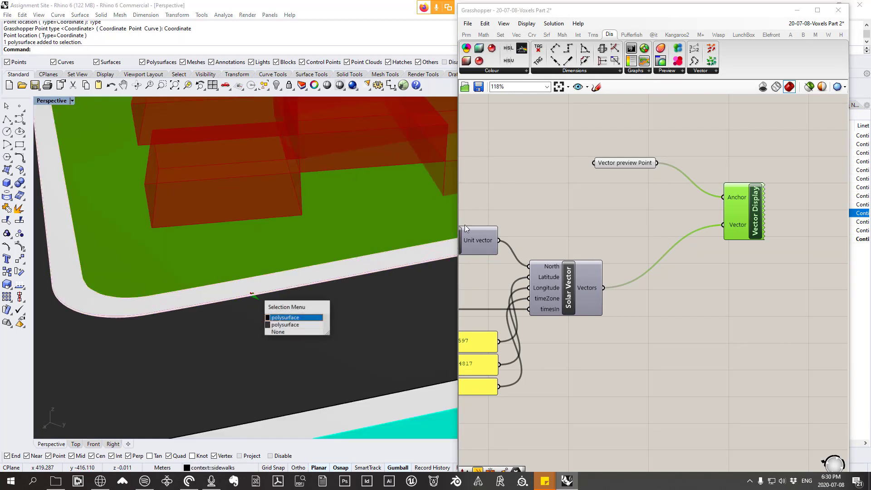
{"action": "left_click", "coordinate": [352, 351]}
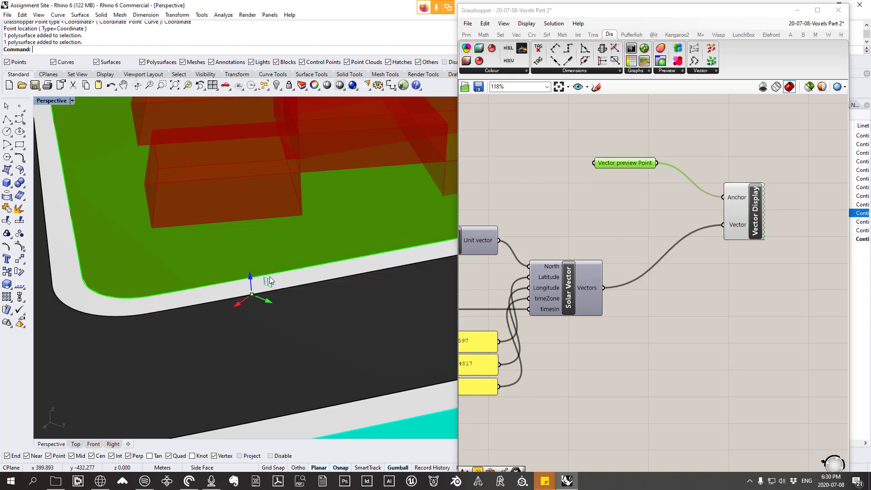
{"action": "scroll", "coordinate": [269, 277], "scroll_direction": "down", "scroll_amount": 5}
{"action": "left_click_drag", "start_coordinate": [256, 269], "coordinate": [254, 150]}
{"action": "right_click_drag", "start_coordinate": [332, 200], "coordinate": [244, 176]}
{"action": "right_click_drag", "start_coordinate": [366, 197], "coordinate": [267, 202]}
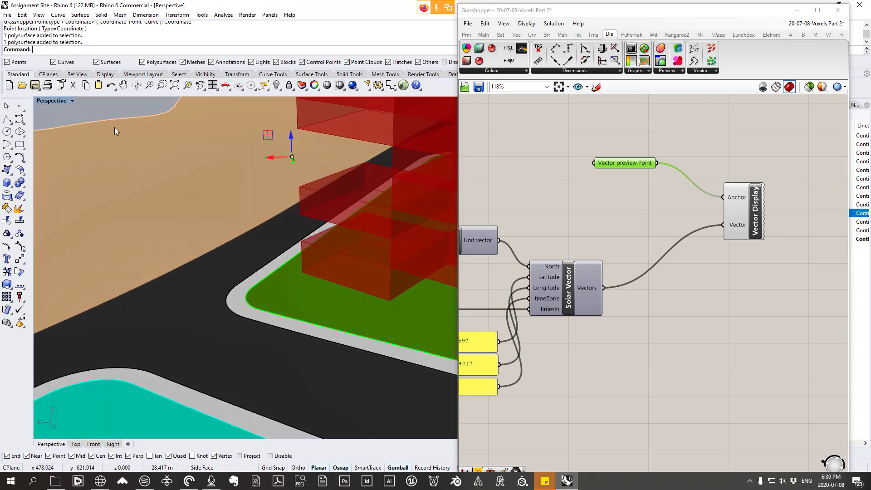
{"action": "left_click", "coordinate": [682, 298]}
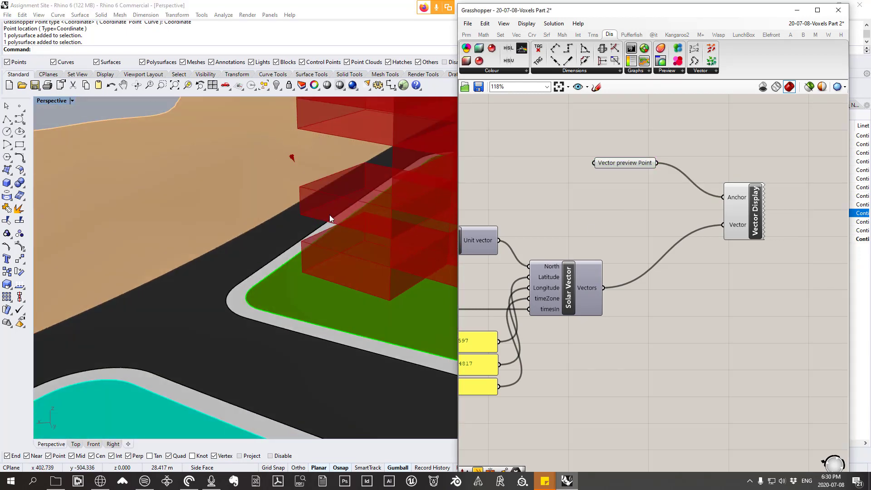
Step: Add an Amplitude component below Vector Display and connect the Solar Vector output to its Vector input
{"action": "left_click", "coordinate": [517, 35]}
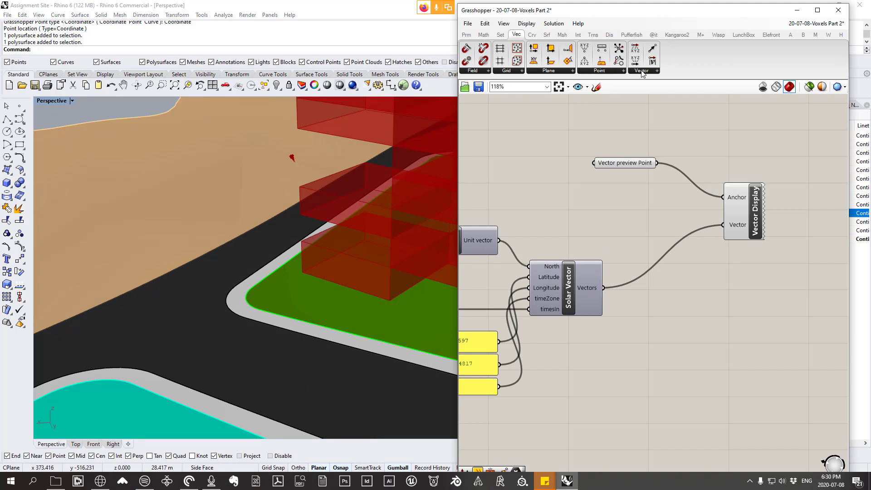
{"action": "left_click", "coordinate": [642, 74]}
{"action": "left_click", "coordinate": [660, 191]}
{"action": "left_click", "coordinate": [685, 317]}
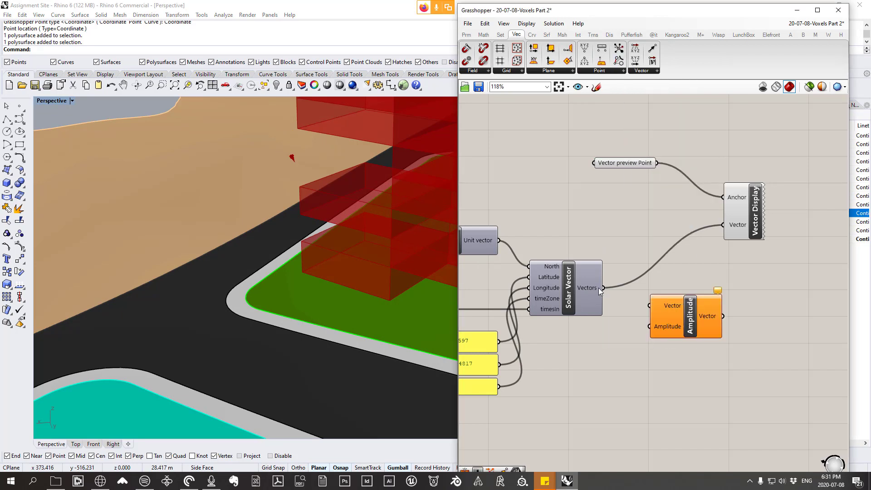
{"action": "left_click_drag", "start_coordinate": [598, 288], "coordinate": [651, 305]}
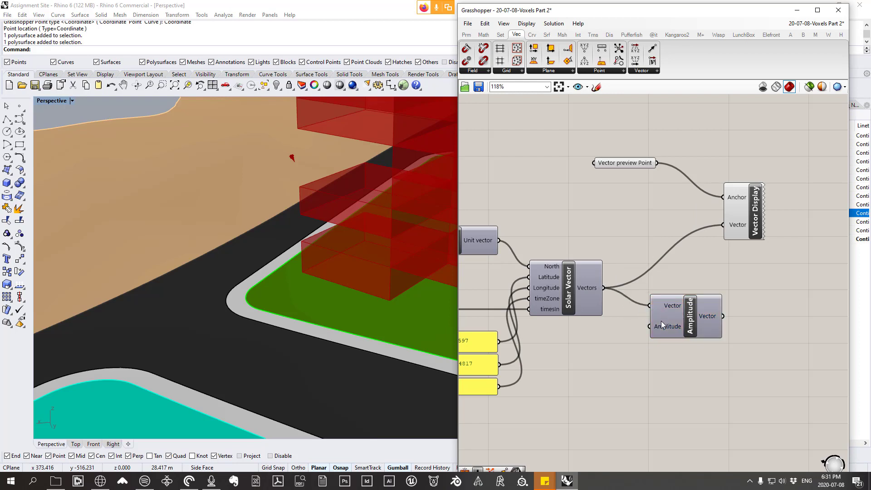
Step: Set the Amplitude input of the Amplitude component to 15
{"action": "right_click", "coordinate": [661, 325]}
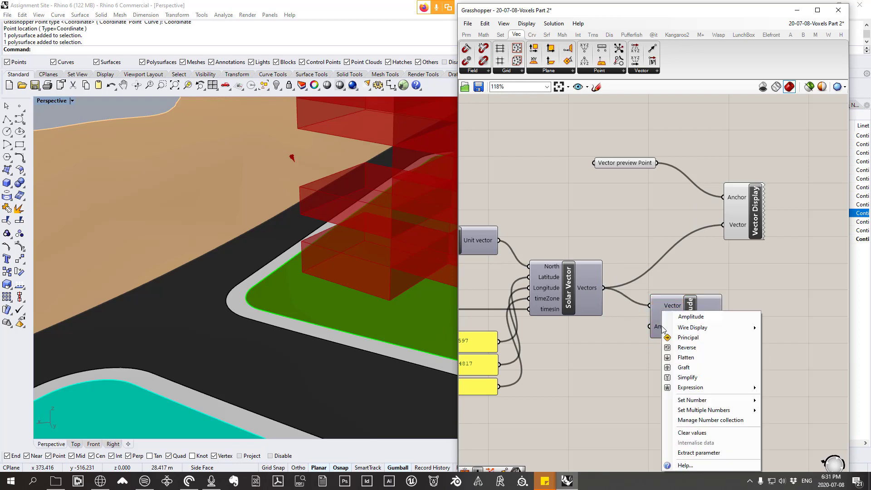
{"action": "mouse_move", "coordinate": [708, 400]}
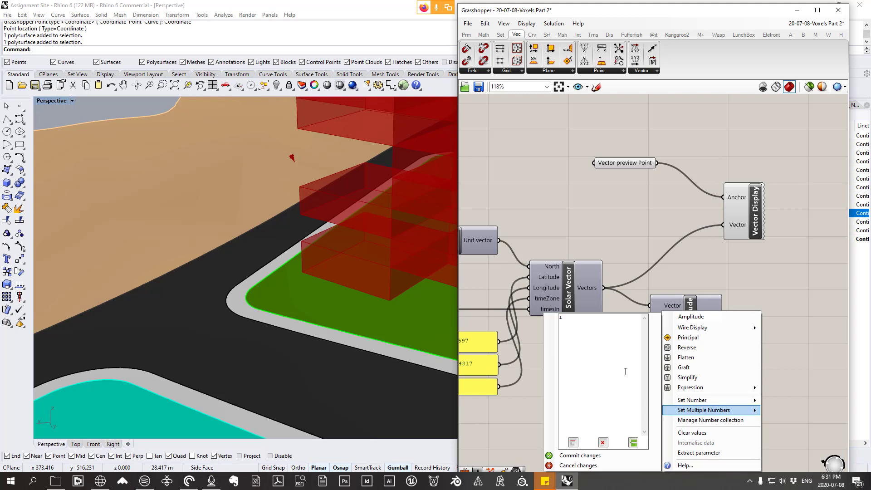
{"action": "left_click", "coordinate": [575, 321]}
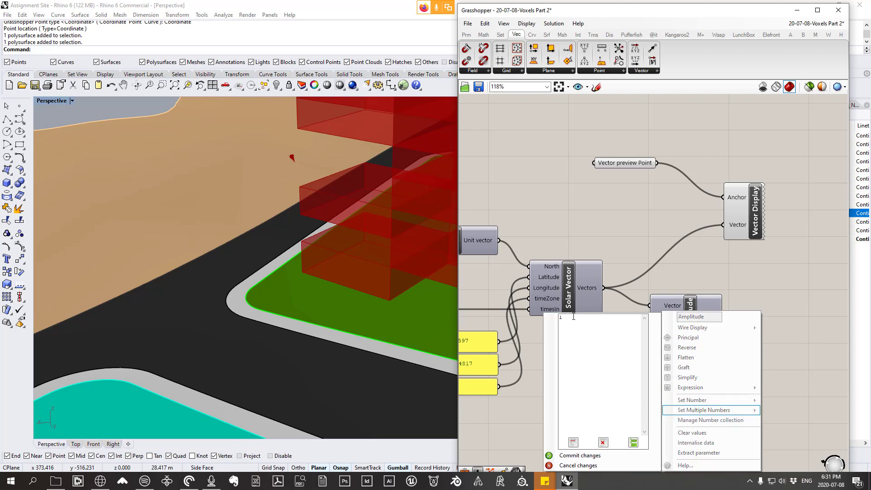
{"action": "left_click", "coordinate": [578, 456]}
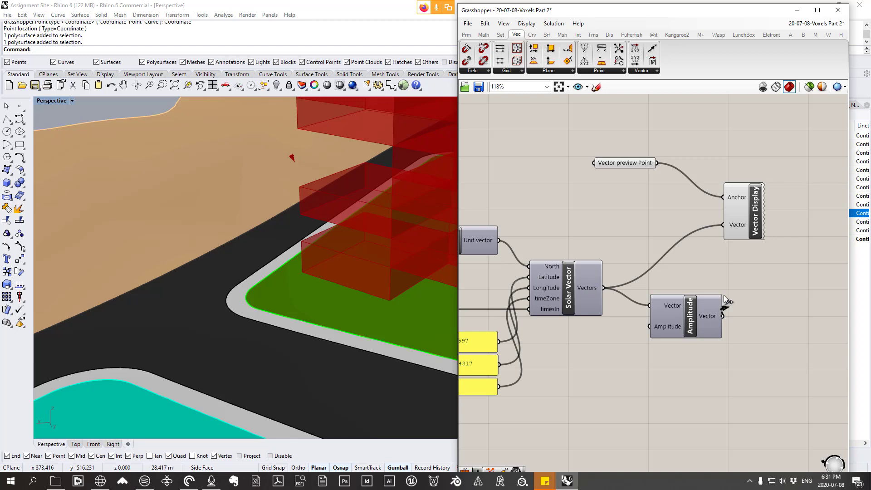
Step: Connect the Amplitude component's Vector output to the Vector input of Vector Display, replacing the direct Solar Vector connection
{"action": "left_click_drag", "start_coordinate": [725, 295], "coordinate": [721, 222]}
{"action": "scroll", "coordinate": [312, 228], "scroll_direction": "down", "scroll_amount": 8}
{"action": "right_click_drag", "start_coordinate": [311, 228], "coordinate": [284, 183]}
{"action": "scroll", "coordinate": [265, 256], "scroll_direction": "down", "scroll_amount": 5}
{"action": "right_click_drag", "start_coordinate": [265, 257], "coordinate": [260, 260]}
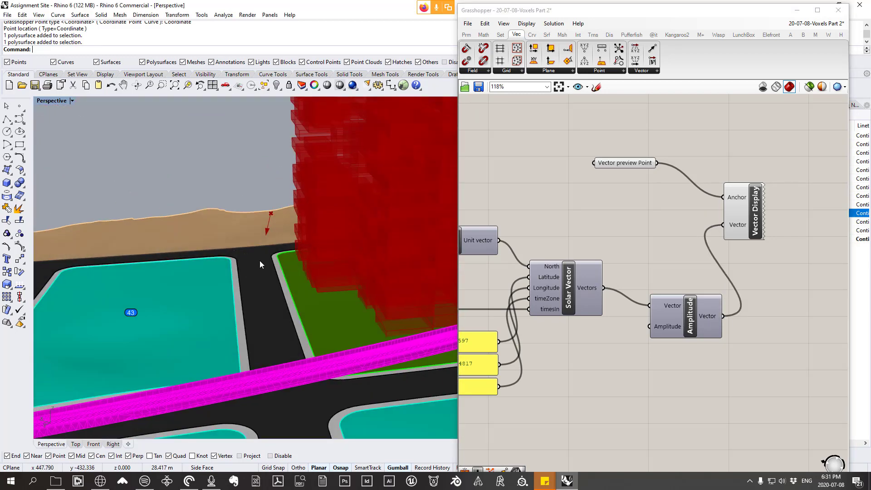
Step: Select the Vector preview Point parameter and move its point higher and sideways until it sits above the voxel massing
{"action": "left_click", "coordinate": [619, 163]}
{"action": "scroll", "coordinate": [274, 251], "scroll_direction": "down", "scroll_amount": 5}
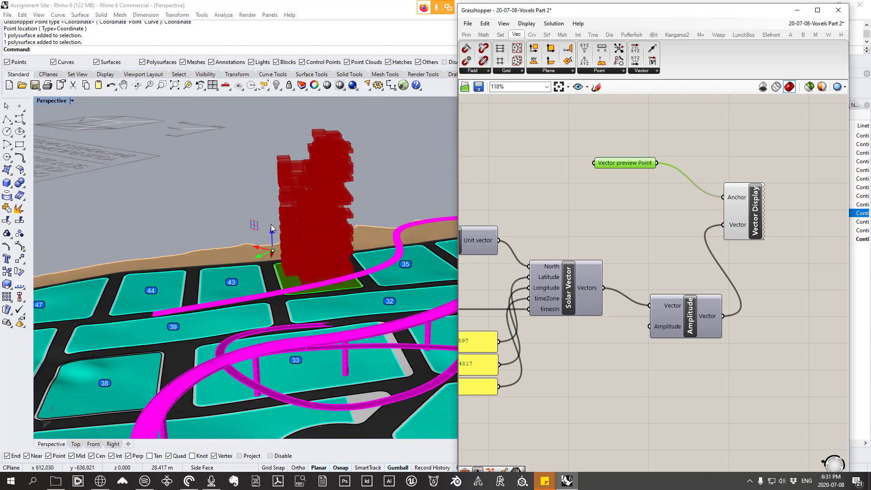
{"action": "right_click_drag", "start_coordinate": [283, 134], "coordinate": [227, 197]}
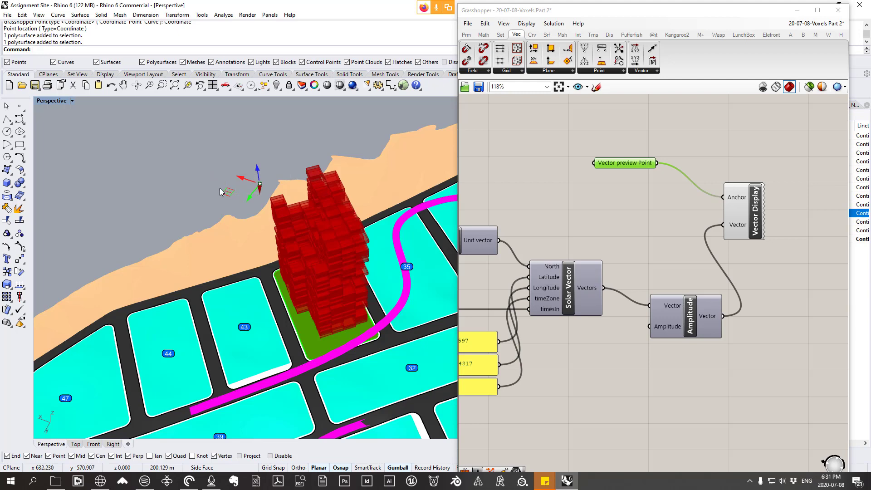
{"action": "left_click_drag", "start_coordinate": [227, 193], "coordinate": [282, 183]}
{"action": "right_click_drag", "start_coordinate": [290, 182], "coordinate": [330, 164]}
{"action": "scroll", "coordinate": [335, 199], "scroll_direction": "down", "scroll_amount": 8}
{"action": "scroll", "coordinate": [330, 164], "scroll_direction": "up", "scroll_amount": 5}
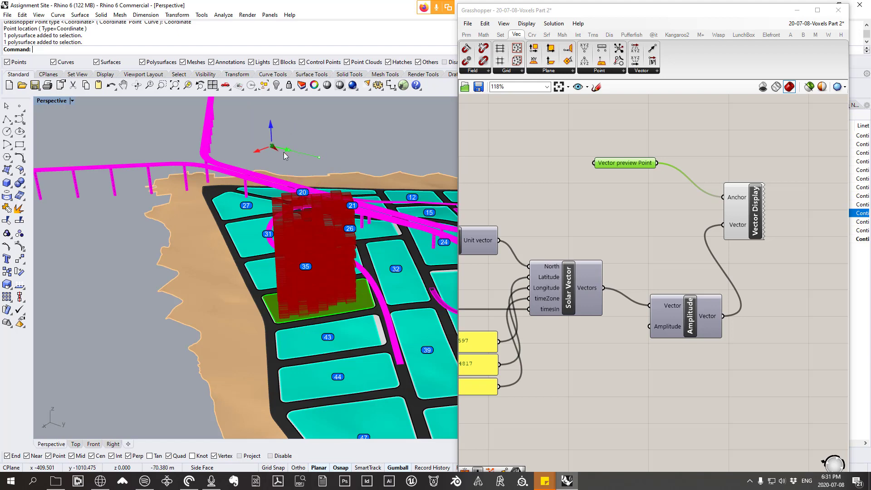
{"action": "right_click_drag", "start_coordinate": [328, 150], "coordinate": [304, 137]}
{"action": "left_click", "coordinate": [613, 201]}
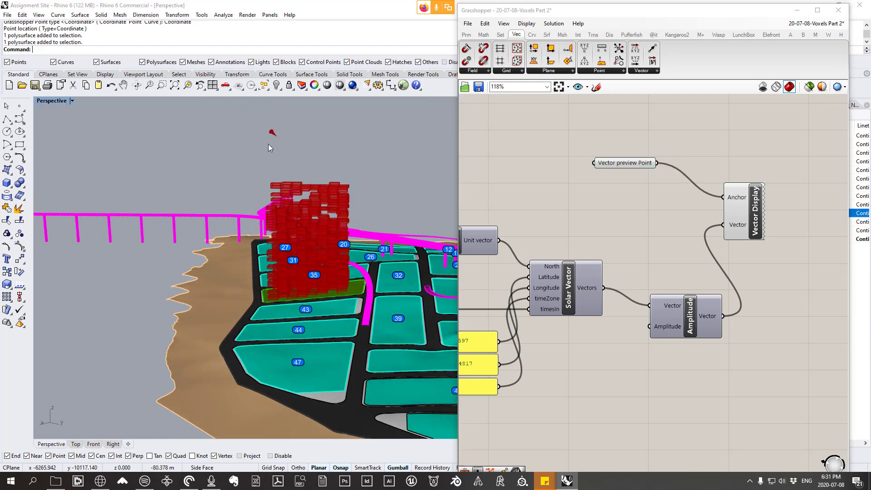
Step: Set the Amplitude input of the Amplitude component to 40 to lengthen the previewed solar vector
{"action": "scroll", "coordinate": [270, 141], "scroll_direction": "up", "scroll_amount": 5}
{"action": "right_click", "coordinate": [661, 330]}
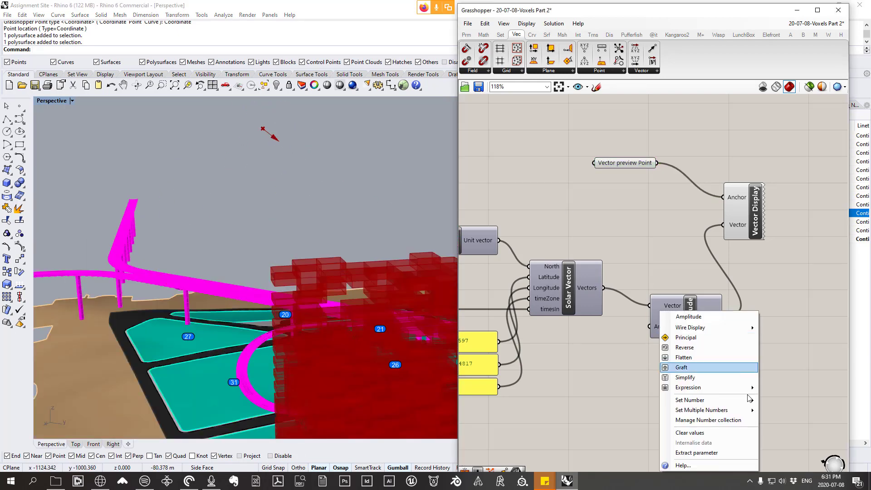
{"action": "mouse_move", "coordinate": [701, 410]}
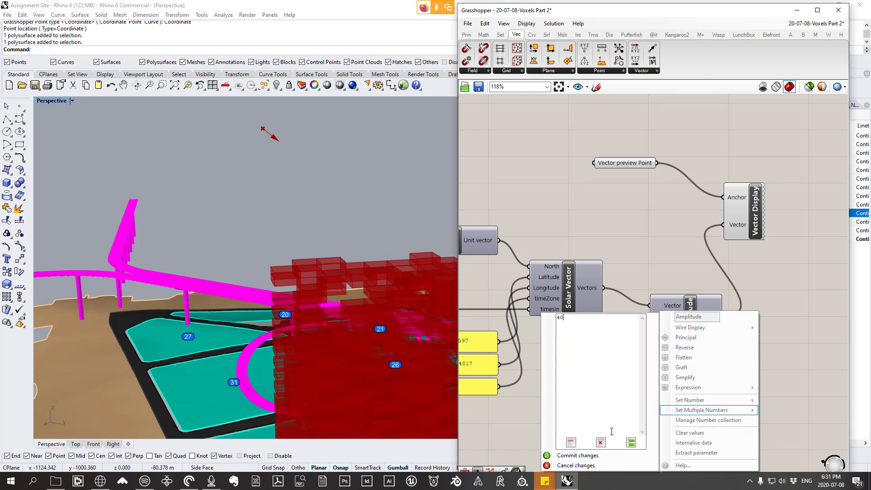
{"action": "left_click", "coordinate": [599, 457]}
Step: Examine the solar vector arrow's direction relative to the voxel massing and surrounding site from several angles
{"action": "right_click_drag", "start_coordinate": [312, 338], "coordinate": [287, 185]}
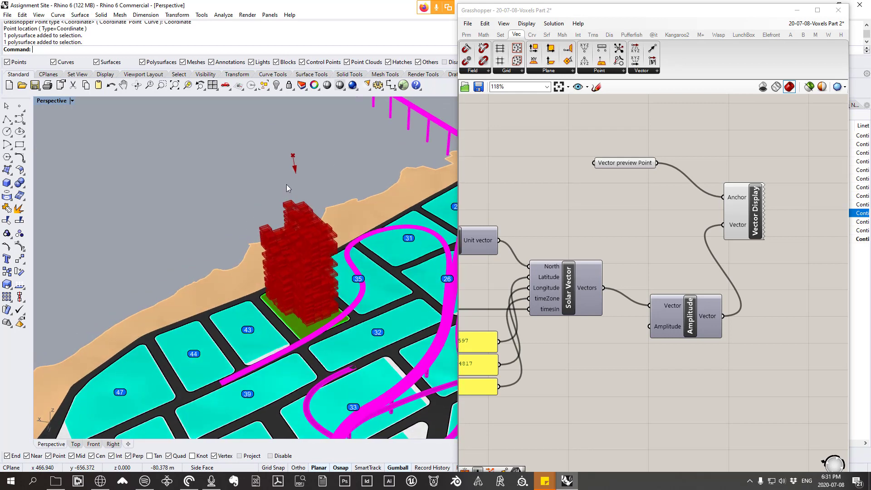
{"action": "scroll", "coordinate": [286, 190], "scroll_direction": "up", "scroll_amount": 3}
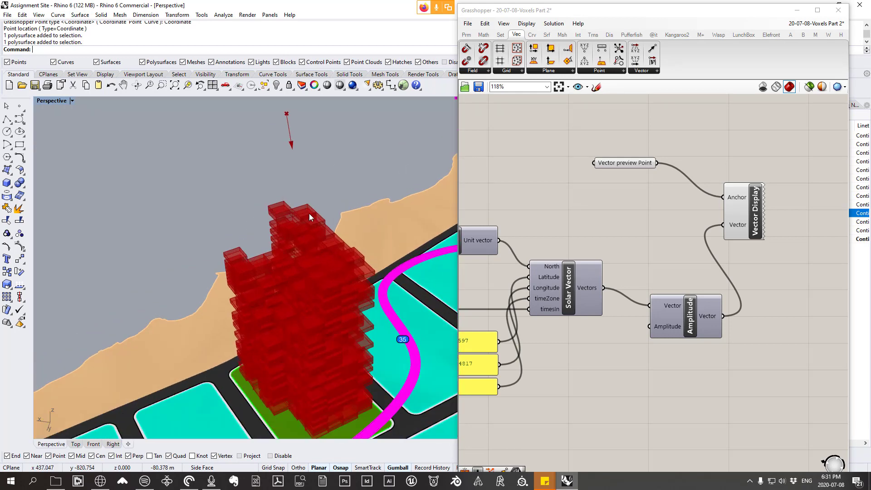
{"action": "scroll", "coordinate": [307, 212], "scroll_direction": "down", "scroll_amount": 3}
{"action": "right_click_drag", "start_coordinate": [305, 209], "coordinate": [410, 170]}
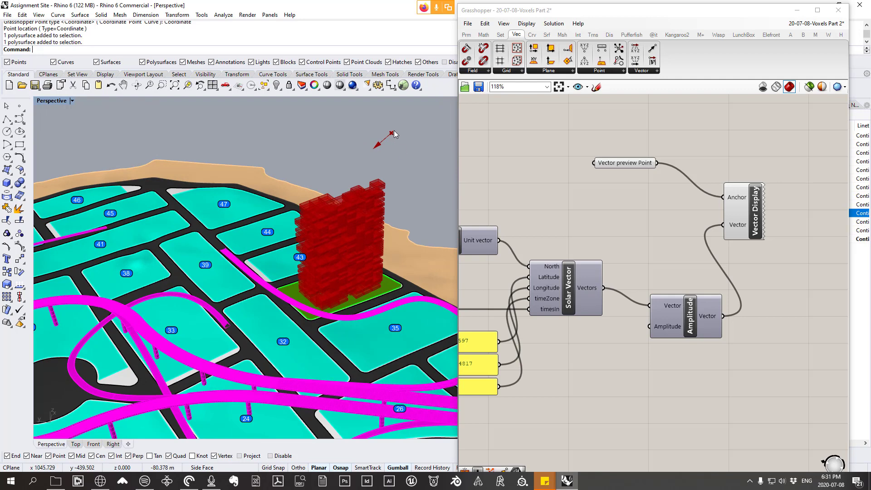
{"action": "right_click_drag", "start_coordinate": [290, 283], "coordinate": [403, 174]}
{"action": "right_click_drag", "start_coordinate": [284, 240], "coordinate": [381, 268]}
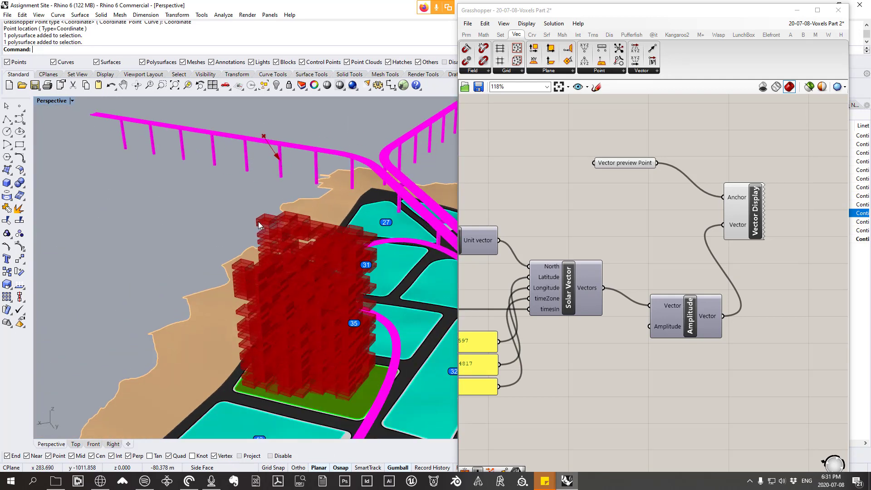
{"action": "scroll", "coordinate": [260, 224], "scroll_direction": "up", "scroll_amount": 2}
{"action": "scroll", "coordinate": [275, 213], "scroll_direction": "down", "scroll_amount": 5}
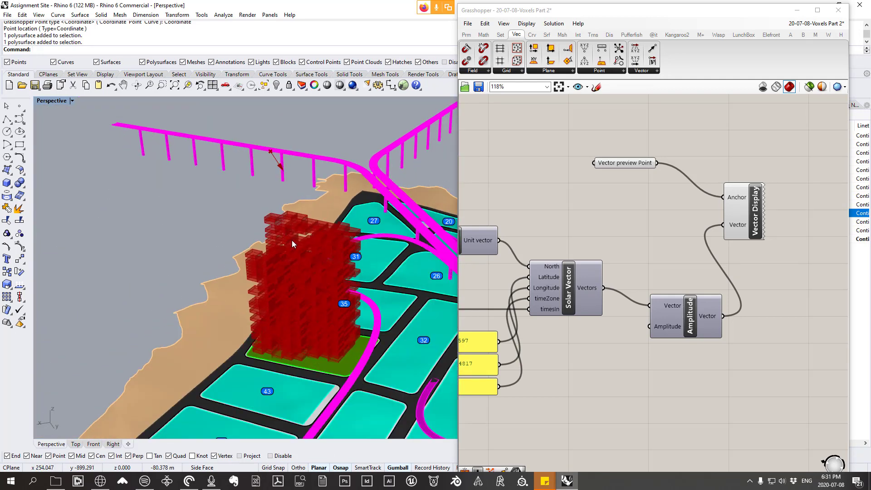
{"action": "scroll", "coordinate": [310, 227], "scroll_direction": "up", "scroll_amount": 2}
{"action": "mouse_move", "coordinate": [292, 240]}
{"action": "right_mouse_down"}
{"action": "mouse_move", "coordinate": [310, 227]}
{"action": "mouse_move", "coordinate": [304, 242]}
{"action": "right_mouse_up"}
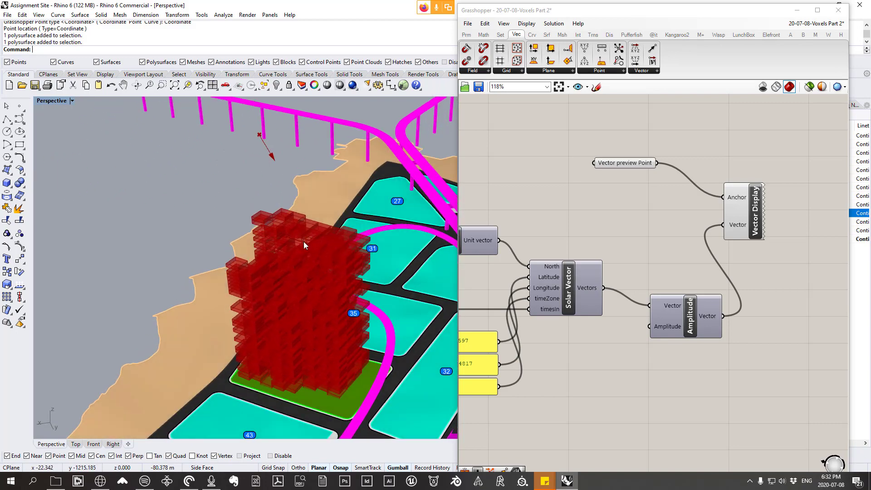
{"action": "right_click_drag", "start_coordinate": [263, 220], "coordinate": [362, 196]}
{"action": "scroll", "coordinate": [363, 200], "scroll_direction": "down", "scroll_amount": 5}
{"action": "scroll", "coordinate": [401, 255], "scroll_direction": "up", "scroll_amount": 5}
{"action": "right_click_drag", "start_coordinate": [371, 255], "coordinate": [359, 294]}
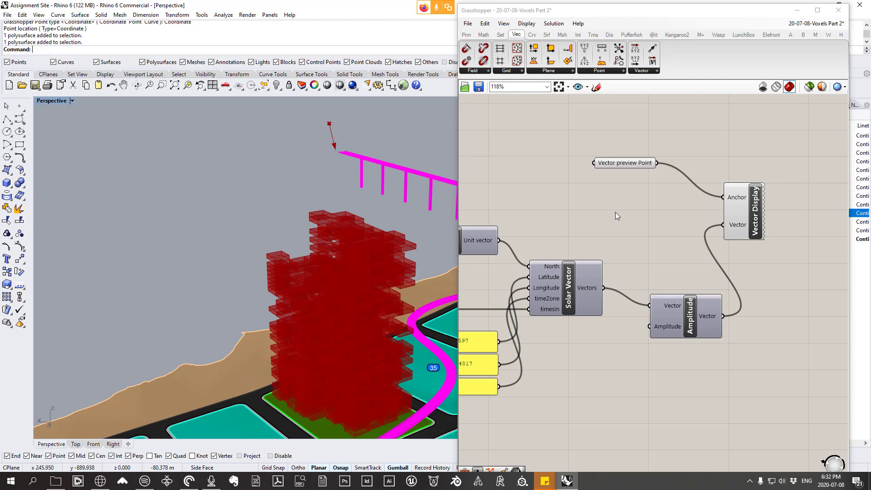
Step: Review the voxel culling group and the Box Corners group that derives the mid points of the unit faces
{"action": "scroll", "coordinate": [615, 211], "scroll_direction": "down", "scroll_amount": 3}
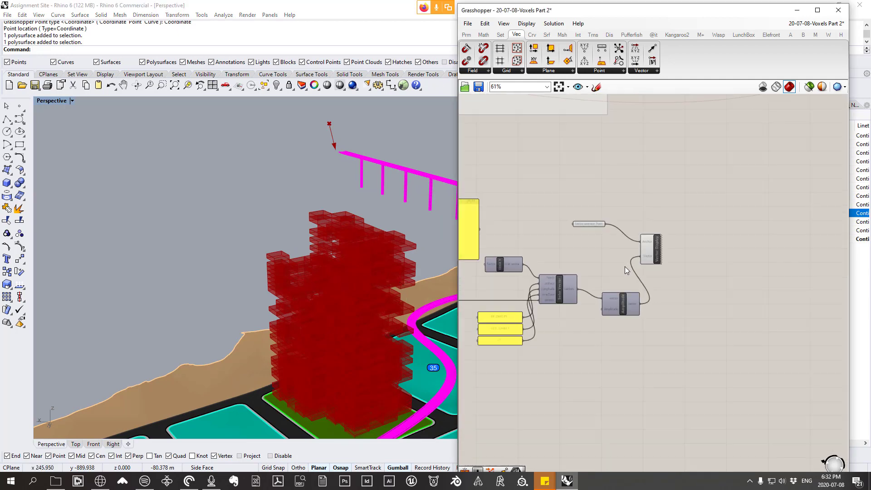
{"action": "scroll", "coordinate": [625, 266], "scroll_direction": "down", "scroll_amount": 6}
{"action": "right_click_drag", "start_coordinate": [495, 227], "coordinate": [522, 256]}
{"action": "scroll", "coordinate": [692, 338], "scroll_direction": "up", "scroll_amount": 5}
{"action": "right_click_drag", "start_coordinate": [653, 347], "coordinate": [744, 324]}
{"action": "scroll", "coordinate": [648, 267], "scroll_direction": "up", "scroll_amount": 3}
{"action": "scroll", "coordinate": [767, 325], "scroll_direction": "up", "scroll_amount": 1}
{"action": "scroll", "coordinate": [790, 327], "scroll_direction": "down", "scroll_amount": 5}
{"action": "scroll", "coordinate": [665, 213], "scroll_direction": "up", "scroll_amount": 4}
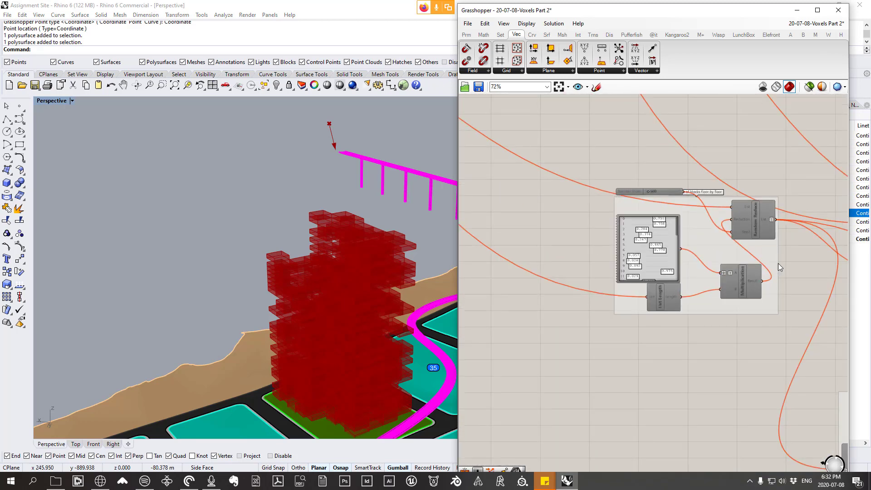
{"action": "right_click_drag", "start_coordinate": [780, 258], "coordinate": [684, 219]}
{"action": "scroll", "coordinate": [644, 218], "scroll_direction": "down", "scroll_amount": 2}
{"action": "right_click_drag", "start_coordinate": [684, 275], "coordinate": [562, 231]}
{"action": "scroll", "coordinate": [694, 318], "scroll_direction": "up", "scroll_amount": 2}
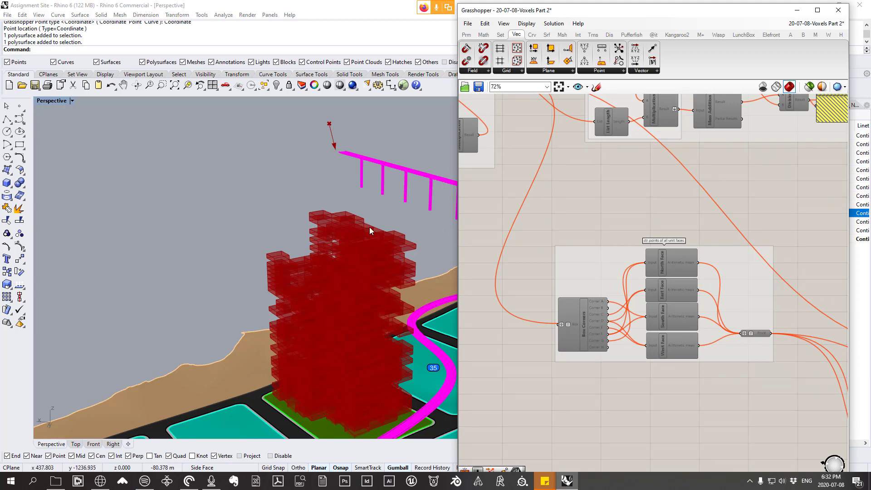
{"action": "right_click_drag", "start_coordinate": [366, 228], "coordinate": [280, 249]}
{"action": "scroll", "coordinate": [694, 254], "scroll_direction": "down", "scroll_amount": 5}
{"action": "right_click_drag", "start_coordinate": [567, 260], "coordinate": [757, 260]}
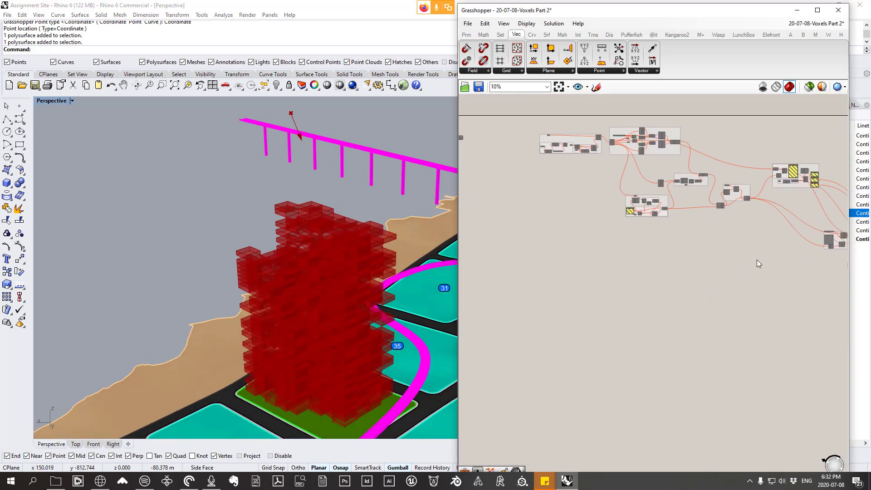
{"action": "scroll", "coordinate": [588, 241], "scroll_direction": "up", "scroll_amount": 6}
{"action": "scroll", "coordinate": [693, 295], "scroll_direction": "down", "scroll_amount": 6}
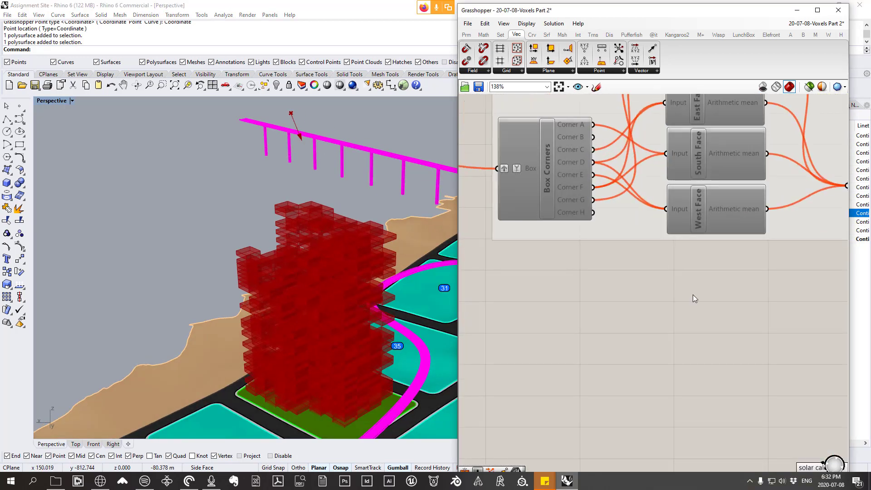
Step: Inspect the upper voxels of the massing up close in relation to the solar vector and its components
{"action": "right_click_drag", "start_coordinate": [352, 290], "coordinate": [318, 294]}
{"action": "scroll", "coordinate": [226, 213], "scroll_direction": "up", "scroll_amount": 8}
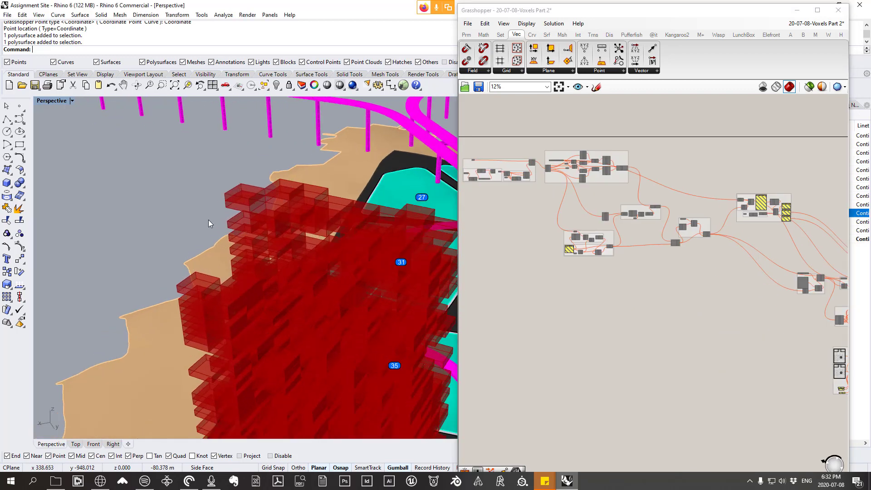
{"action": "scroll", "coordinate": [265, 187], "scroll_direction": "down", "scroll_amount": 3}
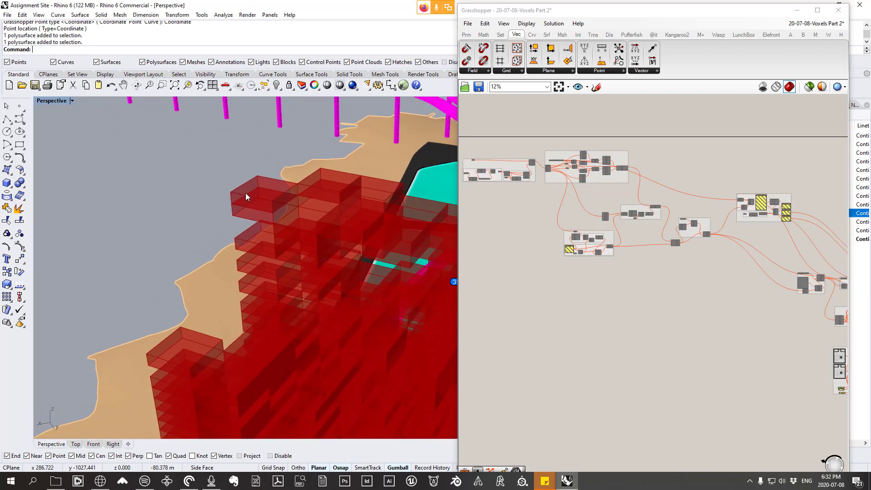
{"action": "right_click_drag", "start_coordinate": [493, 278], "coordinate": [691, 298]}
{"action": "right_click_drag", "start_coordinate": [532, 275], "coordinate": [557, 238]}
{"action": "scroll", "coordinate": [551, 228], "scroll_direction": "up", "scroll_amount": 6}
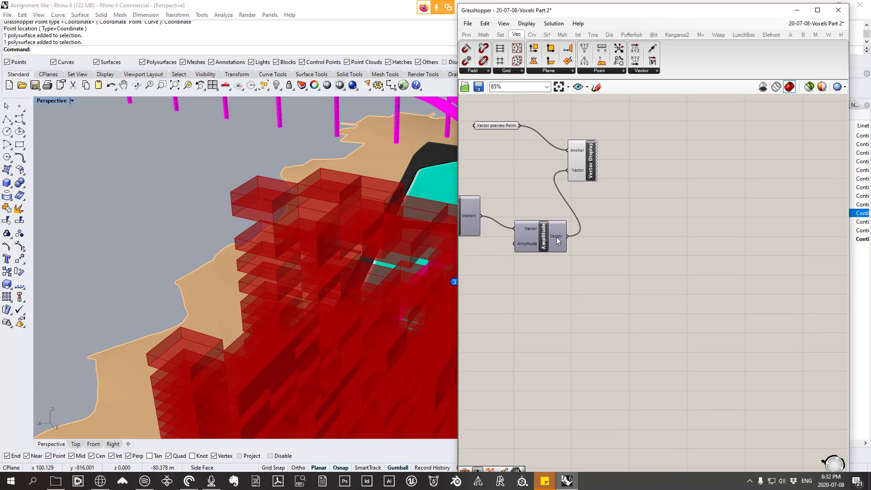
{"action": "scroll", "coordinate": [246, 260], "scroll_direction": "down", "scroll_amount": 10}
{"action": "right_click_drag", "start_coordinate": [299, 273], "coordinate": [307, 267]}
{"action": "scroll", "coordinate": [307, 267], "scroll_direction": "up", "scroll_amount": 5}
{"action": "scroll", "coordinate": [296, 270], "scroll_direction": "up", "scroll_amount": 3}
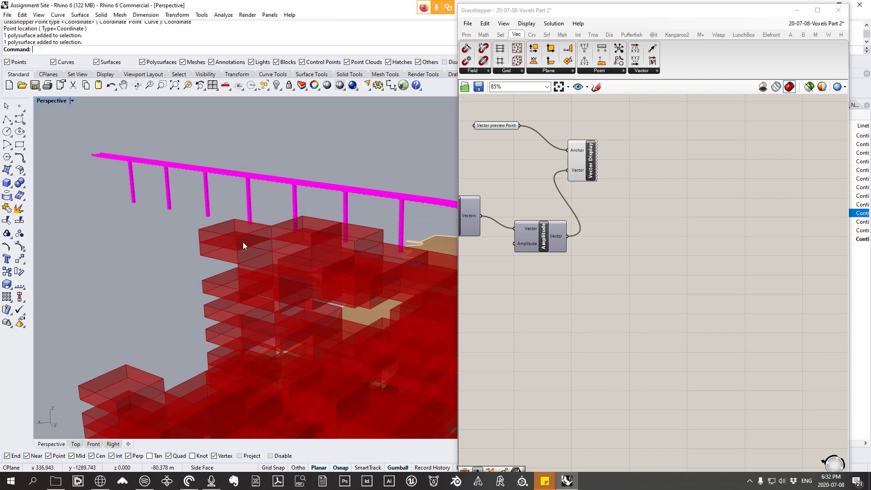
{"action": "mouse_move", "coordinate": [245, 244]}
{"action": "right_mouse_down"}
{"action": "mouse_move", "coordinate": [314, 244]}
{"action": "mouse_move", "coordinate": [235, 258]}
{"action": "right_mouse_up"}
{"action": "scroll", "coordinate": [257, 239], "scroll_direction": "down", "scroll_amount": 4}
{"action": "scroll", "coordinate": [261, 248], "scroll_direction": "down", "scroll_amount": 3}
{"action": "scroll", "coordinate": [257, 256], "scroll_direction": "up", "scroll_amount": 3}
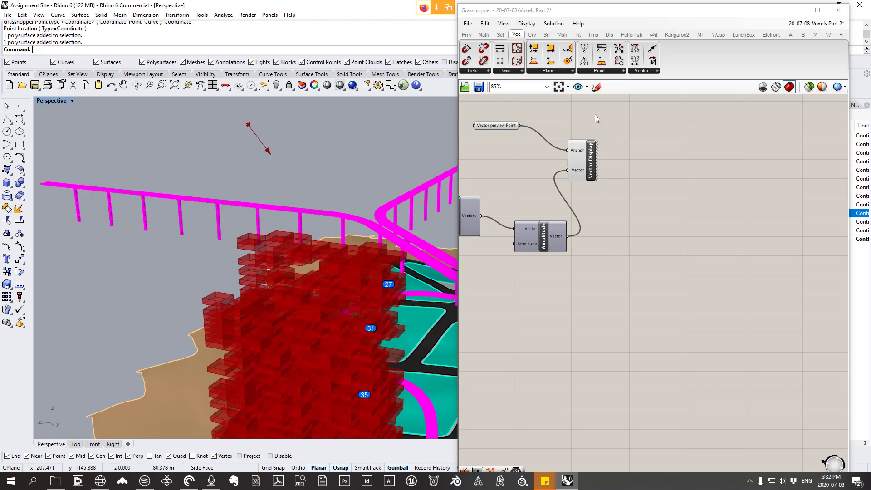
Step: Add a Box Corners component to the canvas, below and beside the Amplitude component
{"action": "left_click", "coordinate": [547, 34]}
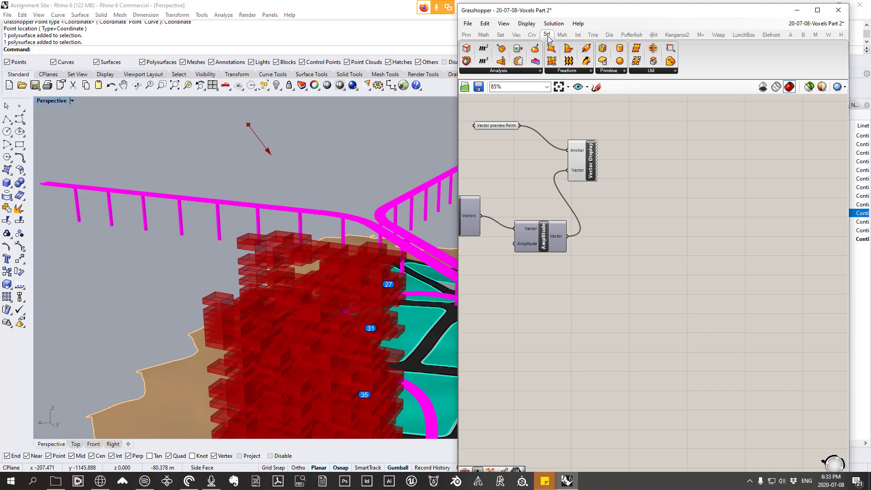
{"action": "left_click", "coordinate": [520, 72]}
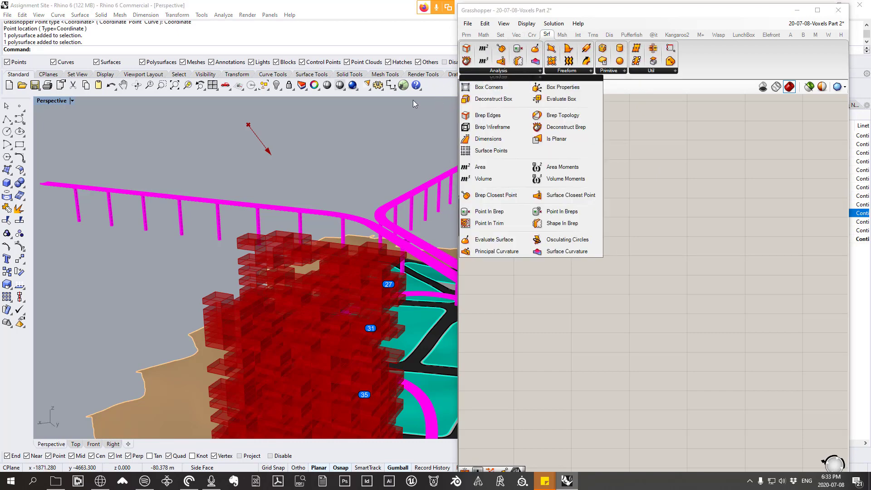
{"action": "left_click", "coordinate": [510, 91]}
{"action": "left_click", "coordinate": [665, 304]}
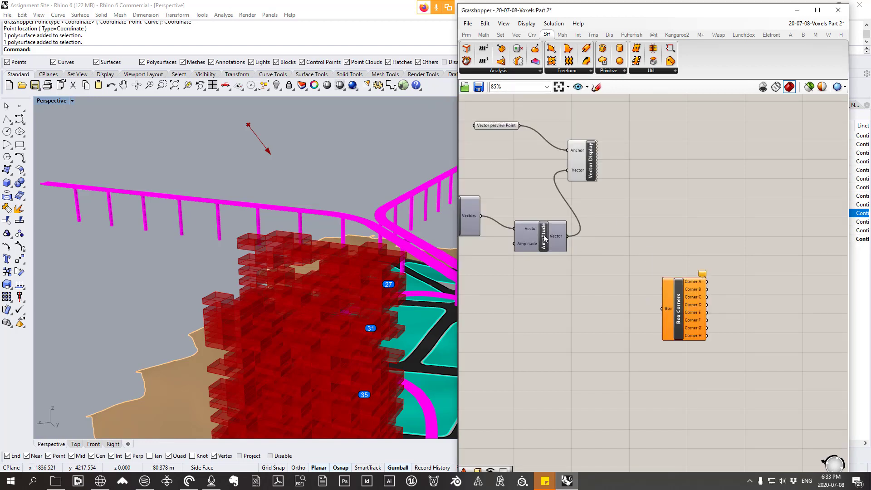
Step: Select Vector preview Point, Vector Display and Amplitude and move them together above the Solar Vector component
{"action": "left_click_drag", "start_coordinate": [544, 238], "coordinate": [547, 233]}
{"action": "right_click_drag", "start_coordinate": [620, 270], "coordinate": [696, 246]}
{"action": "left_click", "coordinate": [697, 246]}
{"action": "right_click_drag", "start_coordinate": [645, 228], "coordinate": [639, 322]}
{"action": "left_click_drag", "start_coordinate": [667, 317], "coordinate": [558, 178]}
{"action": "left_click_drag", "start_coordinate": [633, 292], "coordinate": [623, 211]}
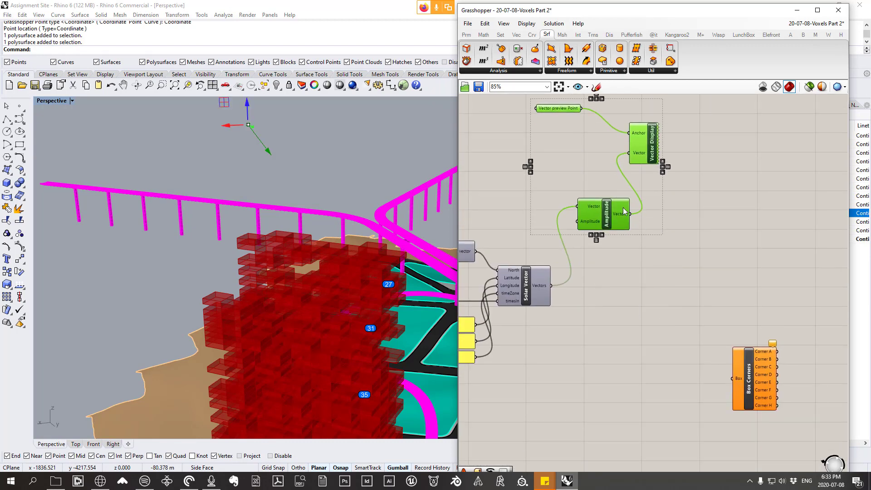
Step: Group Vector preview Point, Vector Display and Amplitude, and name the group "solar preview"
{"action": "right_click", "coordinate": [568, 160]}
{"action": "left_click", "coordinate": [599, 231]}
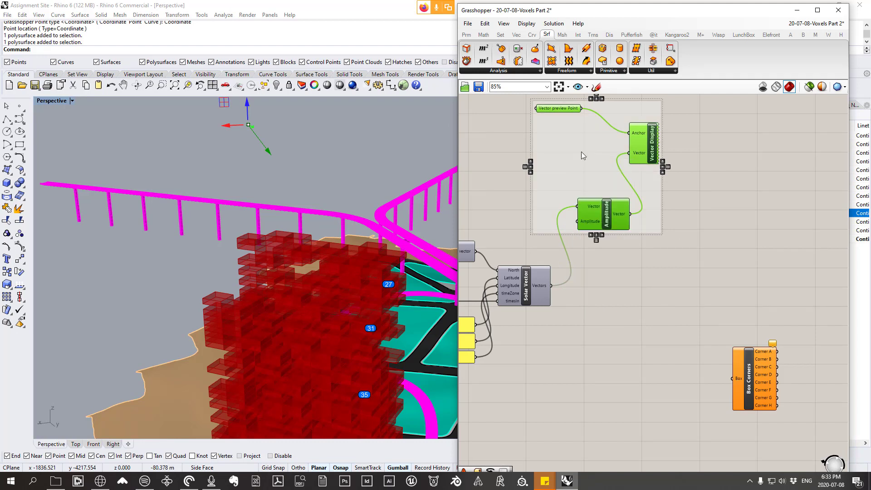
{"action": "right_click", "coordinate": [583, 153]}
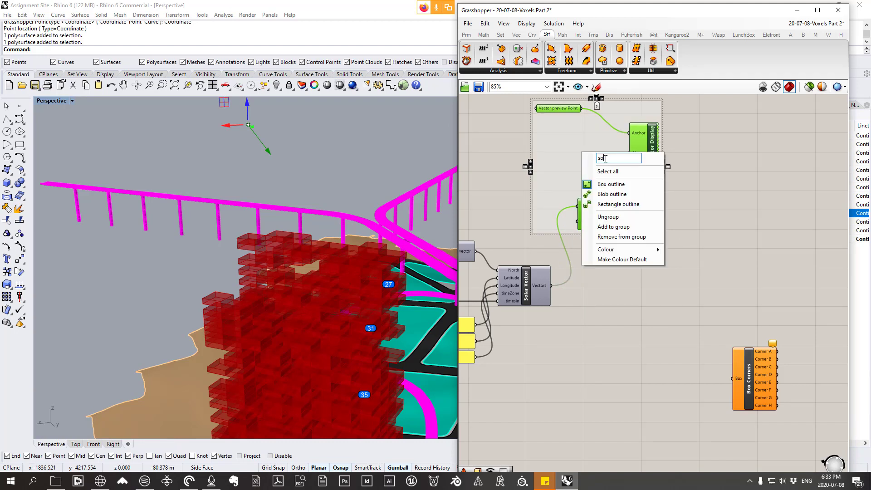
{"action": "type", "text": "solar preview"}
{"action": "left_click", "coordinate": [736, 202]}
{"action": "scroll", "coordinate": [627, 272], "scroll_direction": "down", "scroll_amount": 2}
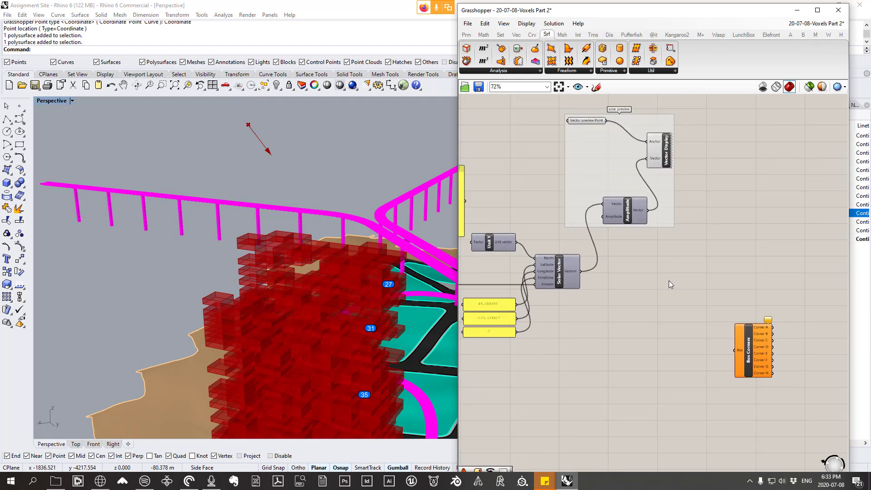
Step: Move the Box Corners component to just below the pink gene pools, above the calendar components
{"action": "scroll", "coordinate": [701, 299], "scroll_direction": "down", "scroll_amount": 5}
{"action": "left_click", "coordinate": [731, 316]}
{"action": "scroll", "coordinate": [714, 184], "scroll_direction": "down", "scroll_amount": 1}
{"action": "left_click_drag", "start_coordinate": [714, 183], "coordinate": [589, 205]}
{"action": "scroll", "coordinate": [577, 194], "scroll_direction": "up", "scroll_amount": 2}
Step: Select all solar vector components, including the calendars and the solar preview group, and move them further down the canvas
{"action": "left_click", "coordinate": [824, 380]}
{"action": "left_click_drag", "start_coordinate": [824, 380], "coordinate": [580, 226]}
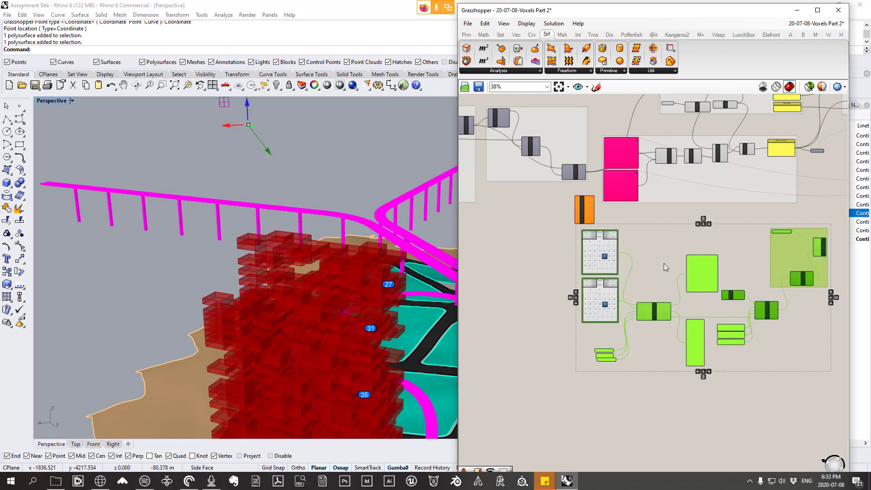
{"action": "left_click_drag", "start_coordinate": [706, 266], "coordinate": [707, 327]}
{"action": "scroll", "coordinate": [598, 212], "scroll_direction": "up", "scroll_amount": 3}
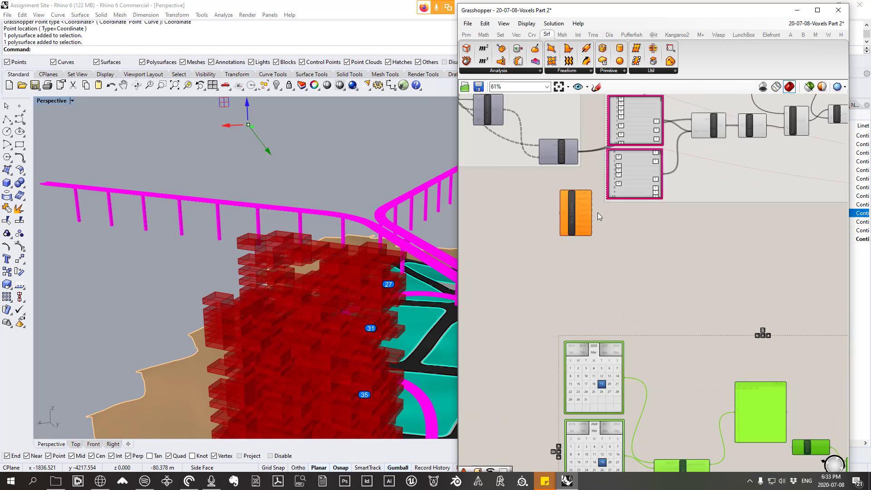
Step: Preview the voxels of the Cull Pattern component that precedes the gene pools, and turn its preview off again
{"action": "left_click", "coordinate": [623, 270]}
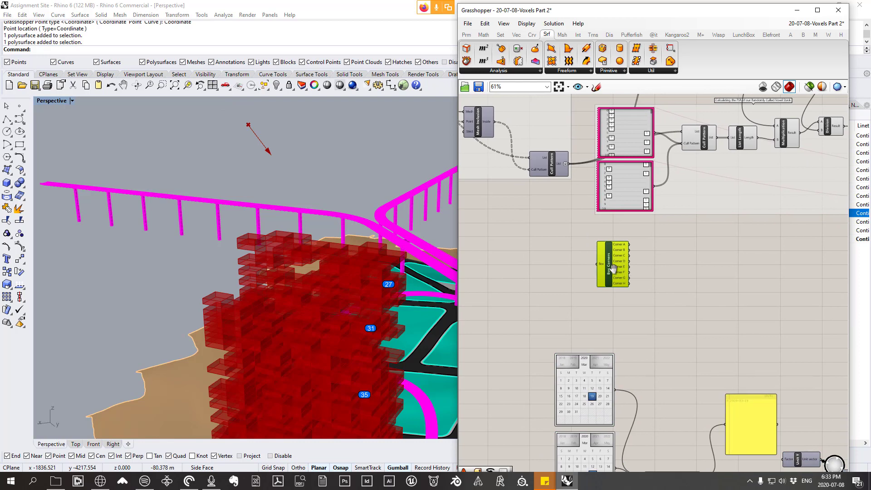
{"action": "left_click", "coordinate": [535, 163]}
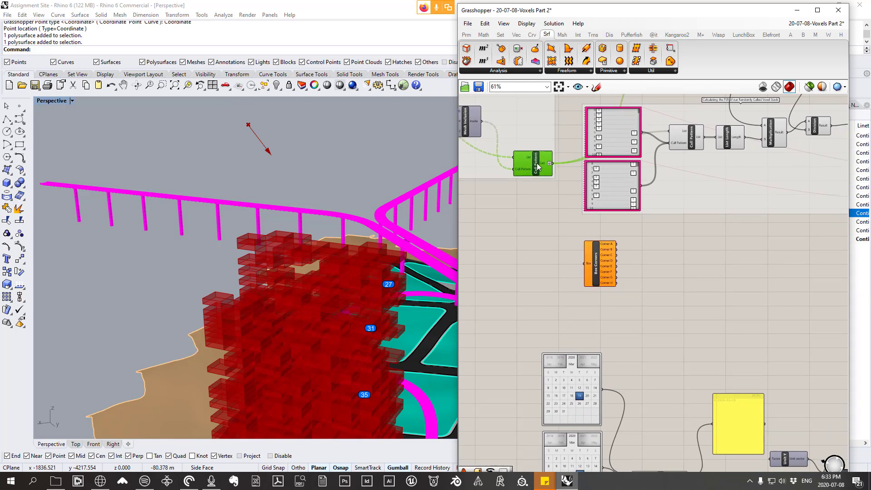
{"action": "right_click", "coordinate": [538, 163]}
{"action": "left_click", "coordinate": [550, 178]}
{"action": "scroll", "coordinate": [371, 253], "scroll_direction": "down", "scroll_amount": 2}
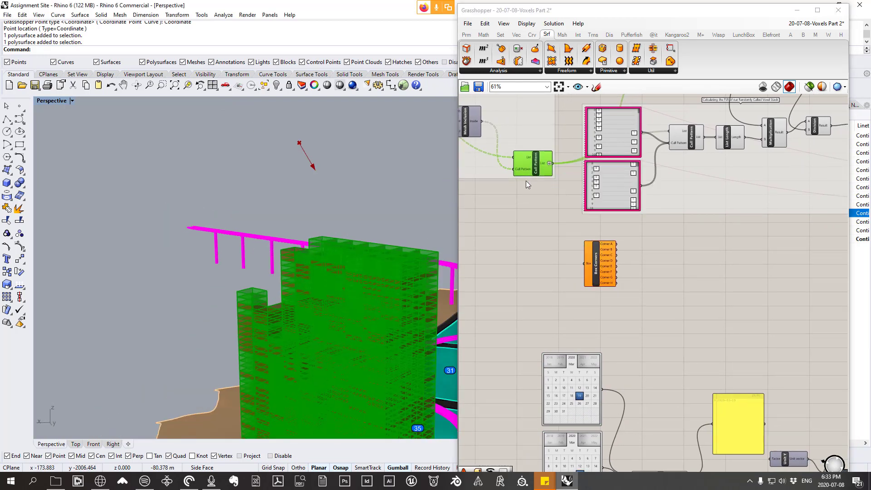
{"action": "scroll", "coordinate": [527, 180], "scroll_direction": "down", "scroll_amount": 1}
{"action": "right_click", "coordinate": [535, 164]}
{"action": "left_click", "coordinate": [556, 183]}
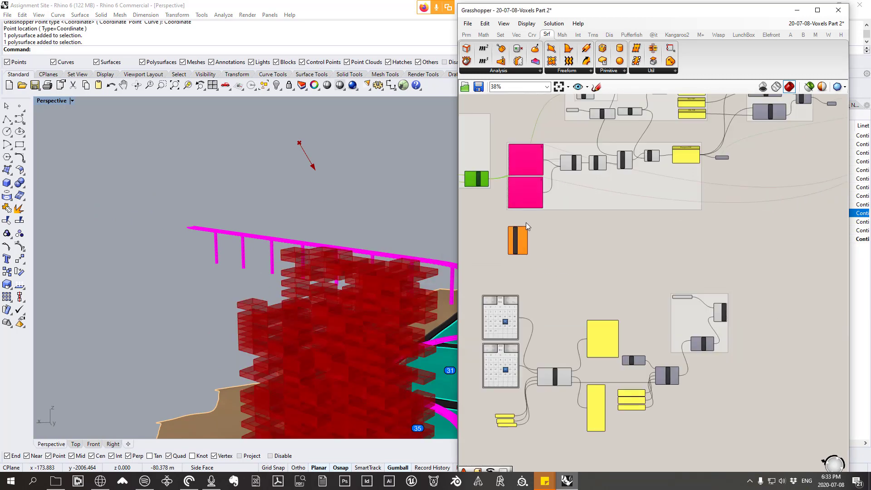
Step: Reposition the Box Corners component below the group that calculates the FSR of the randomly culled voxel stack
{"action": "scroll", "coordinate": [646, 173], "scroll_direction": "up", "scroll_amount": 4}
{"action": "scroll", "coordinate": [601, 153], "scroll_direction": "down", "scroll_amount": 4}
{"action": "right_click_drag", "start_coordinate": [623, 154], "coordinate": [688, 241]}
{"action": "scroll", "coordinate": [551, 253], "scroll_direction": "up", "scroll_amount": 3}
{"action": "scroll", "coordinate": [552, 254], "scroll_direction": "down", "scroll_amount": 2}
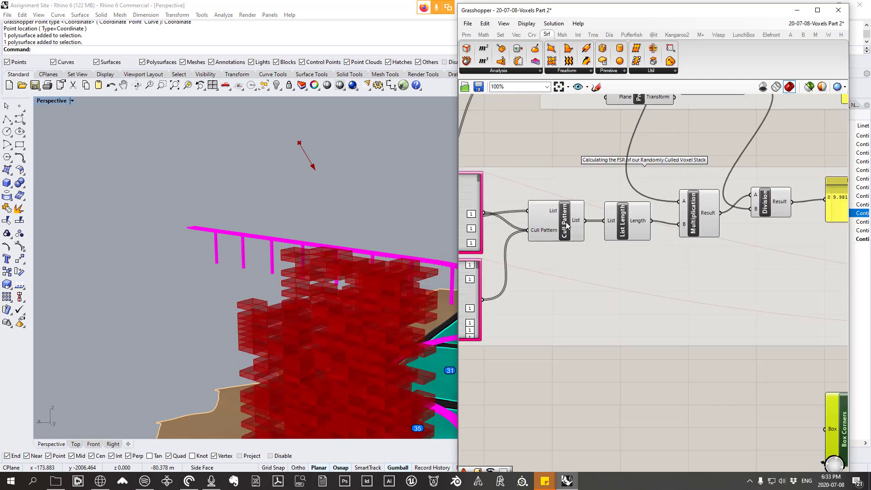
Step: Connect the List output of the Cull Pattern in the FSR calculation group to the Box input of Box Corners
{"action": "left_click", "coordinate": [565, 236]}
{"action": "scroll", "coordinate": [567, 241], "scroll_direction": "down", "scroll_amount": 1}
{"action": "scroll", "coordinate": [567, 240], "scroll_direction": "up", "scroll_amount": 2}
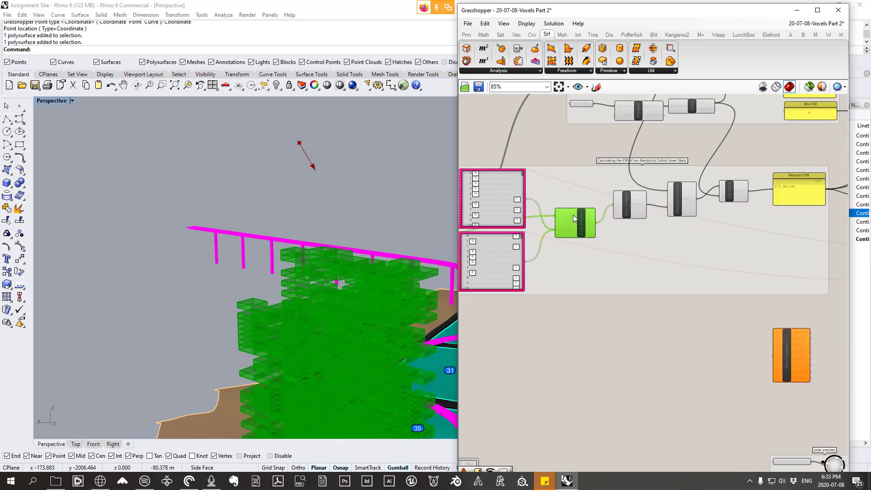
{"action": "scroll", "coordinate": [573, 214], "scroll_direction": "down", "scroll_amount": 1}
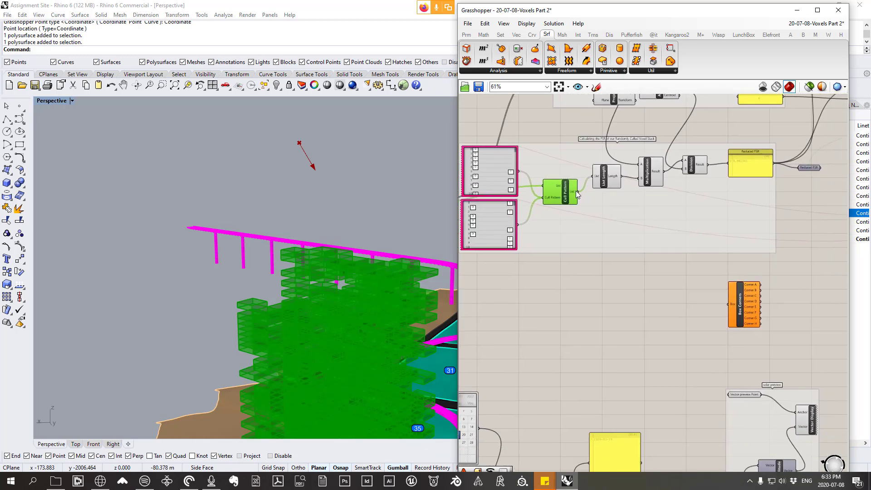
{"action": "left_click_drag", "start_coordinate": [578, 192], "coordinate": [671, 313]}
Step: Examine the corner points generated on the culled voxels up close in the Perspective view
{"action": "scroll", "coordinate": [355, 288], "scroll_direction": "down", "scroll_amount": 3}
{"action": "scroll", "coordinate": [343, 296], "scroll_direction": "up", "scroll_amount": 5}
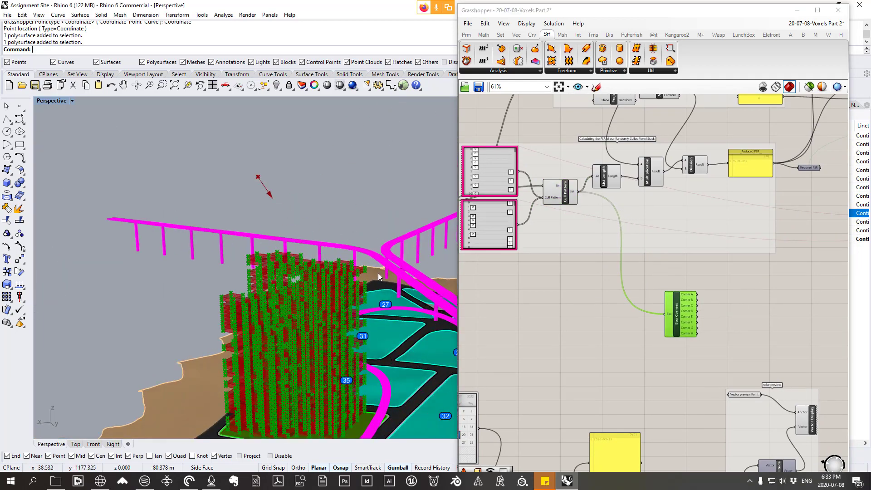
{"action": "scroll", "coordinate": [377, 276], "scroll_direction": "up", "scroll_amount": 2}
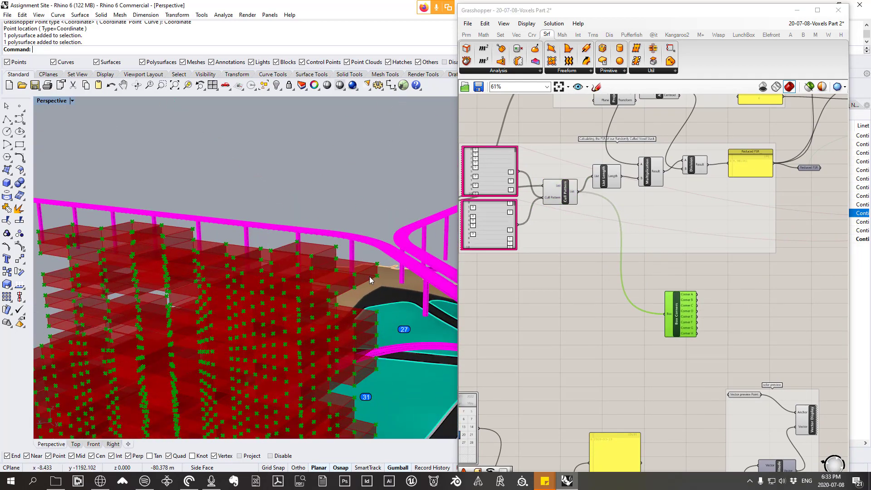
{"action": "scroll", "coordinate": [384, 259], "scroll_direction": "down", "scroll_amount": 5}
{"action": "scroll", "coordinate": [319, 266], "scroll_direction": "up", "scroll_amount": 4}
{"action": "scroll", "coordinate": [320, 267], "scroll_direction": "up", "scroll_amount": 5}
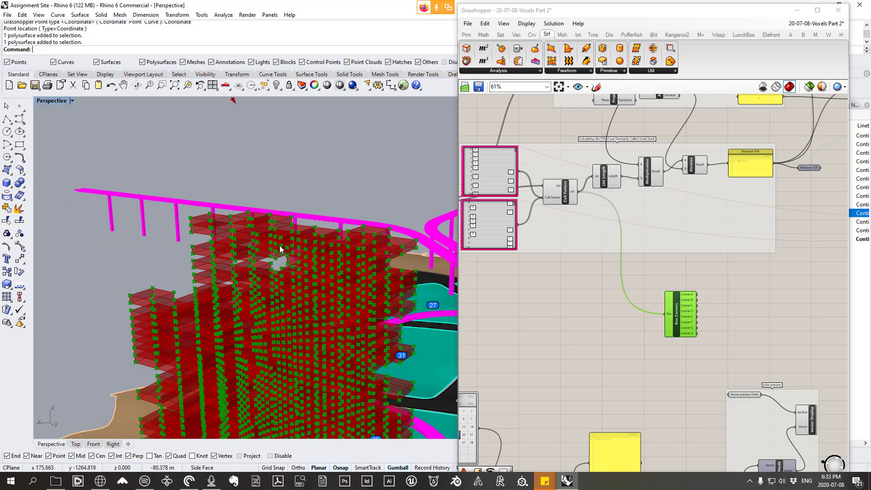
{"action": "scroll", "coordinate": [682, 295], "scroll_direction": "up", "scroll_amount": 2}
{"action": "scroll", "coordinate": [681, 295], "scroll_direction": "up", "scroll_amount": 3}
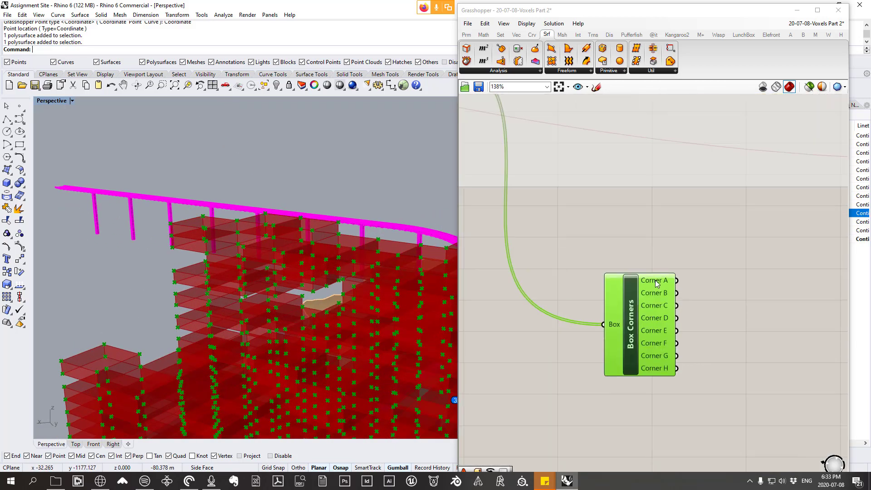
Step: Graft and simplify the Box input of Box Corners, checking the data structure of its Corner A output
{"action": "right_click", "coordinate": [610, 325]}
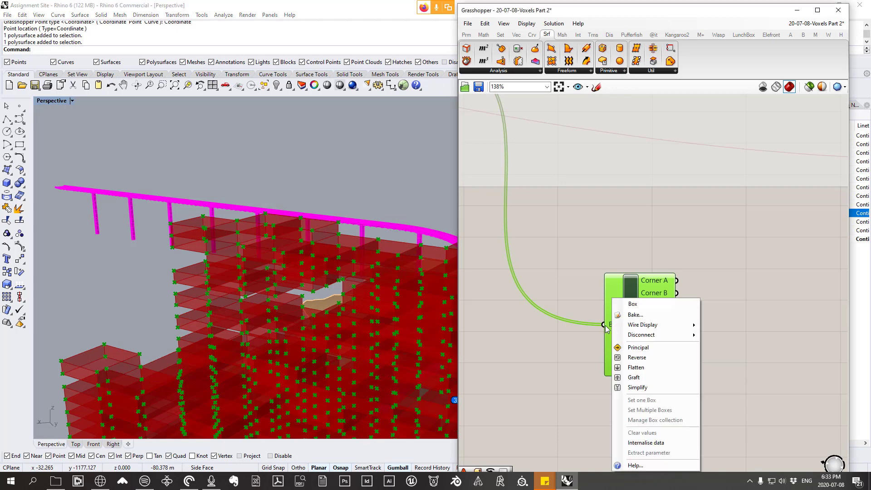
{"action": "left_click", "coordinate": [569, 321]}
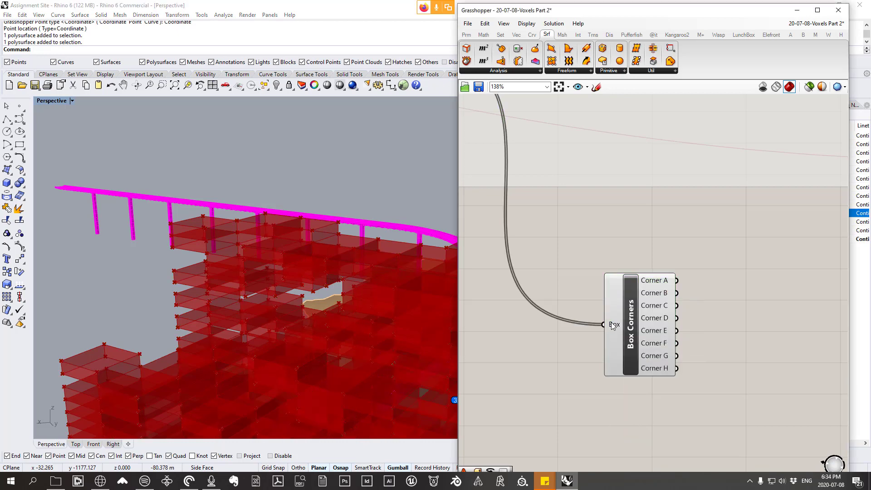
{"action": "mouse_move", "coordinate": [663, 280]}
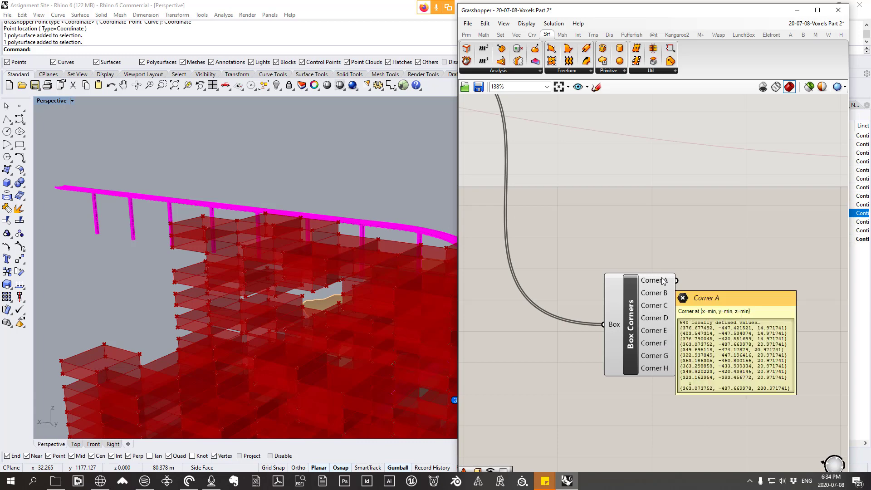
{"action": "right_click", "coordinate": [609, 325]}
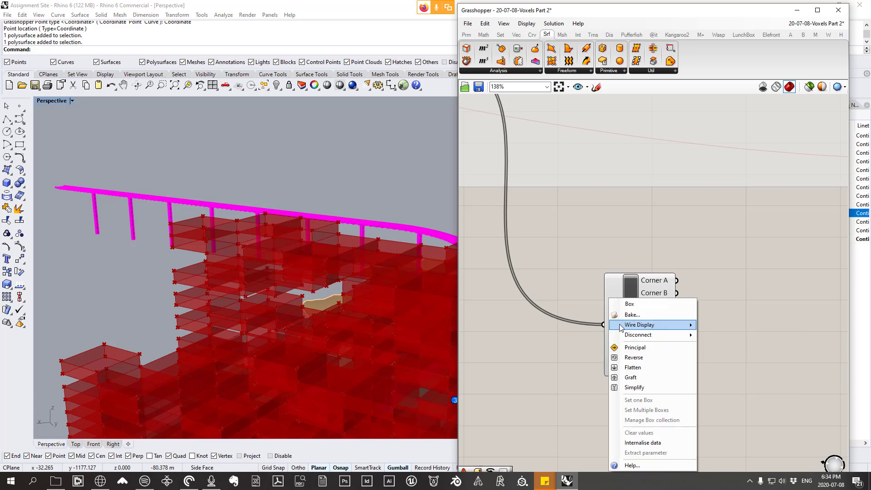
{"action": "left_click", "coordinate": [638, 377]}
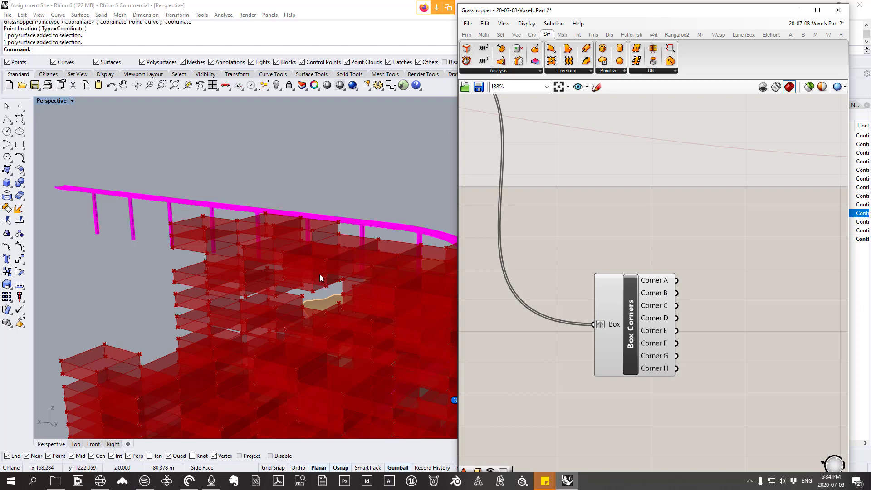
{"action": "mouse_move", "coordinate": [652, 285]}
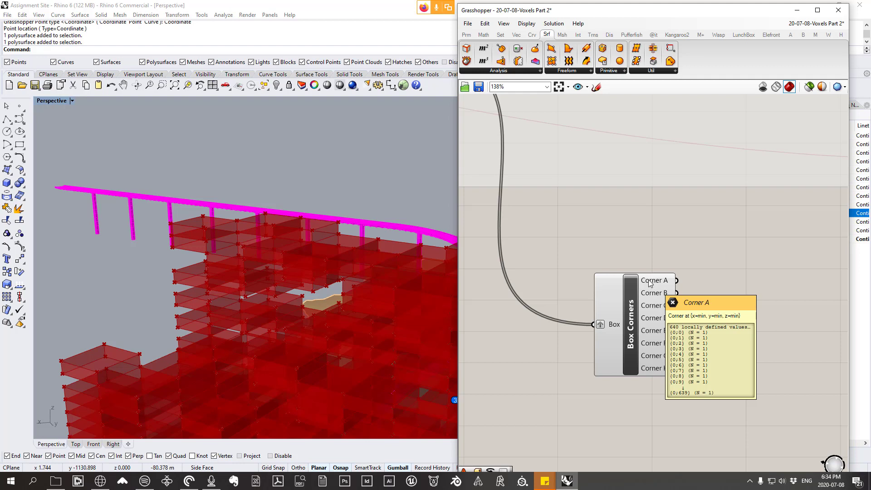
{"action": "right_click", "coordinate": [615, 328]}
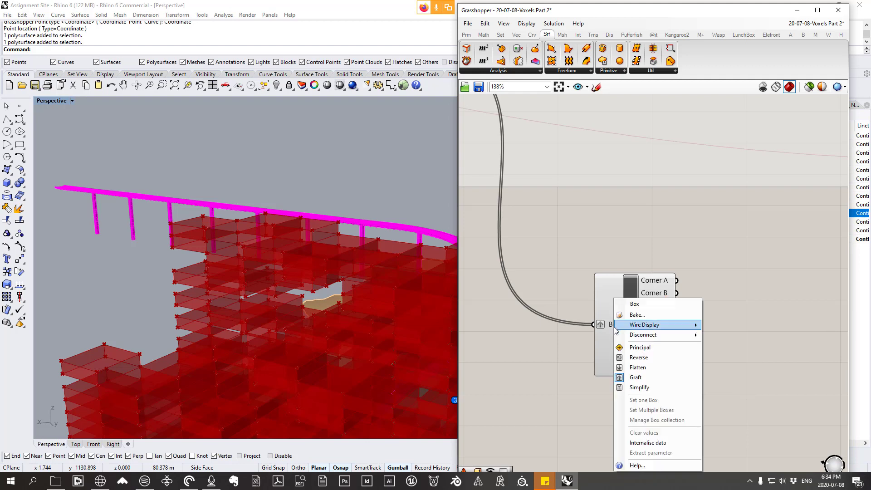
{"action": "left_click", "coordinate": [635, 388]}
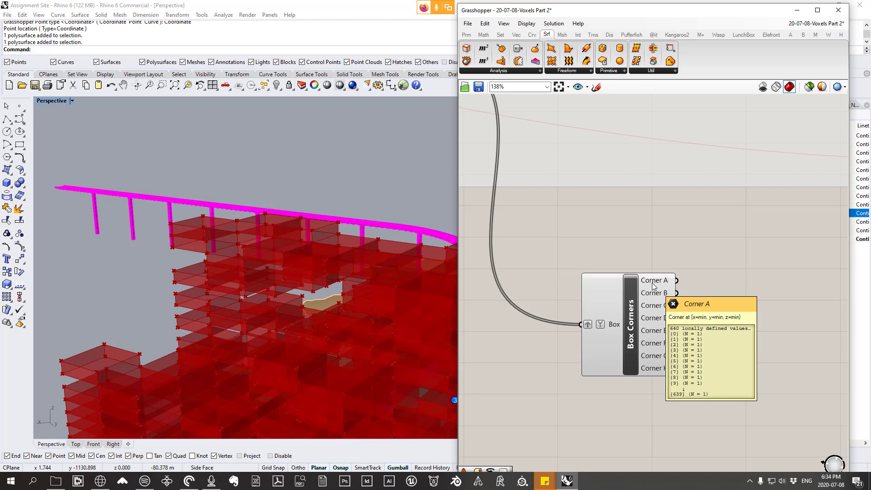
Step: Select Box Corners, maximise the Top view and examine the reference box diagram with its x/y/z min and max axes
{"action": "left_click_drag", "start_coordinate": [630, 301], "coordinate": [604, 293]}
{"action": "scroll", "coordinate": [604, 296], "scroll_direction": "down", "scroll_amount": 1}
{"action": "right_click_drag", "start_coordinate": [401, 277], "coordinate": [331, 263]}
{"action": "double_click", "coordinate": [52, 101]}
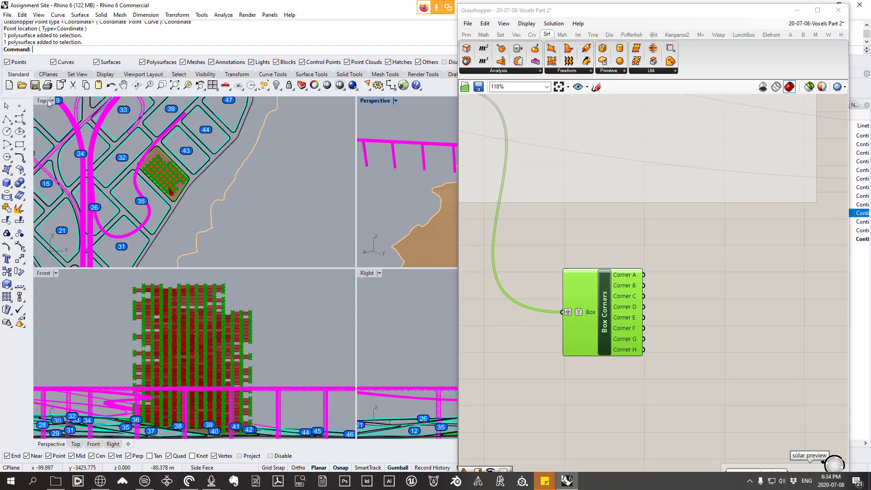
{"action": "double_click", "coordinate": [45, 101]}
{"action": "scroll", "coordinate": [279, 213], "scroll_direction": "down", "scroll_amount": 2}
{"action": "right_click_drag", "start_coordinate": [323, 217], "coordinate": [193, 218]}
{"action": "scroll", "coordinate": [385, 372], "scroll_direction": "up", "scroll_amount": 10}
{"action": "right_click_drag", "start_coordinate": [401, 366], "coordinate": [341, 322]}
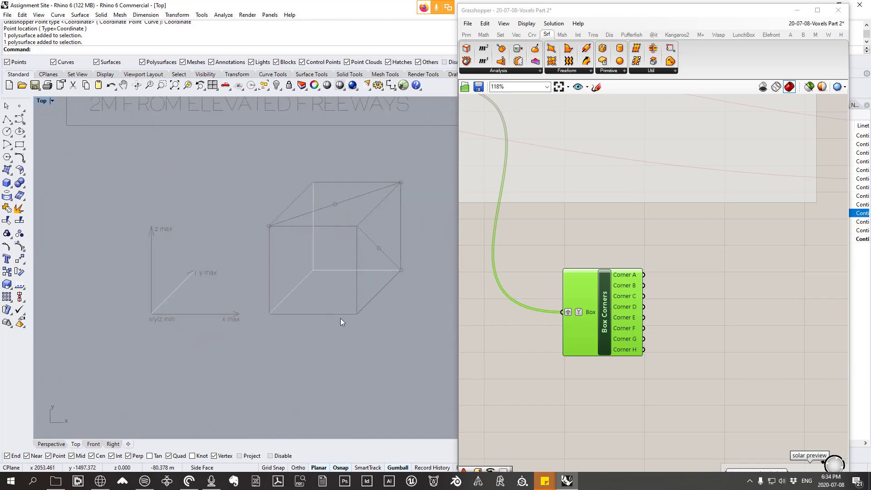
{"action": "right_click_drag", "start_coordinate": [276, 326], "coordinate": [269, 354]}
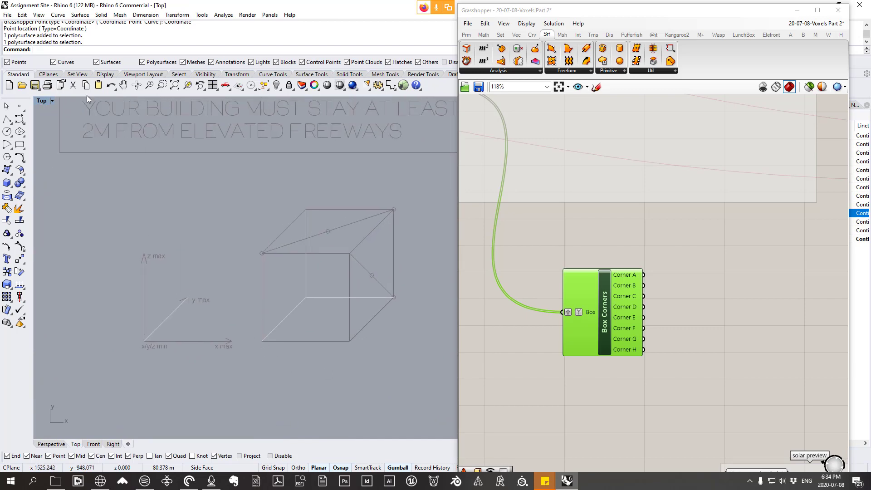
Step: Locate the box diagram from the four-view layout, maximise the Top view again and compare the diagram with the Corner A output
{"action": "double_click", "coordinate": [38, 102]}
{"action": "scroll", "coordinate": [184, 180], "scroll_direction": "down", "scroll_amount": 4}
{"action": "scroll", "coordinate": [141, 120], "scroll_direction": "up", "scroll_amount": 3}
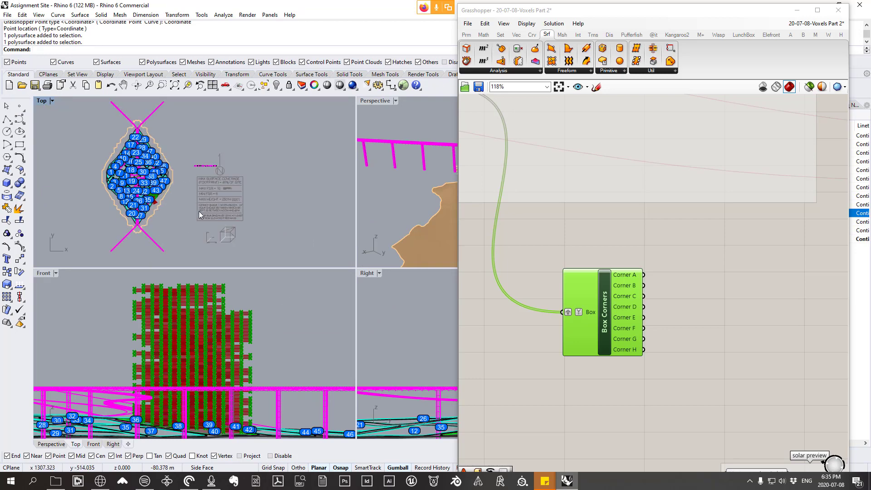
{"action": "scroll", "coordinate": [221, 232], "scroll_direction": "up", "scroll_amount": 3}
{"action": "scroll", "coordinate": [230, 243], "scroll_direction": "up", "scroll_amount": 2}
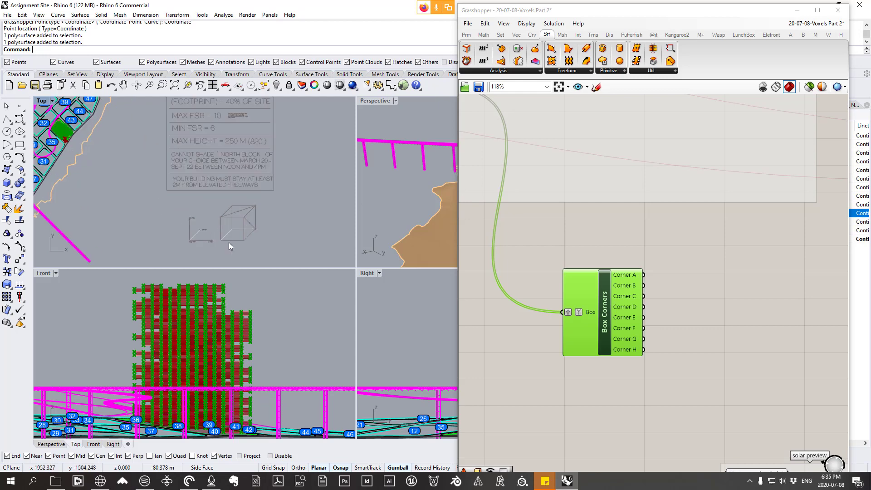
{"action": "scroll", "coordinate": [241, 203], "scroll_direction": "up", "scroll_amount": 5}
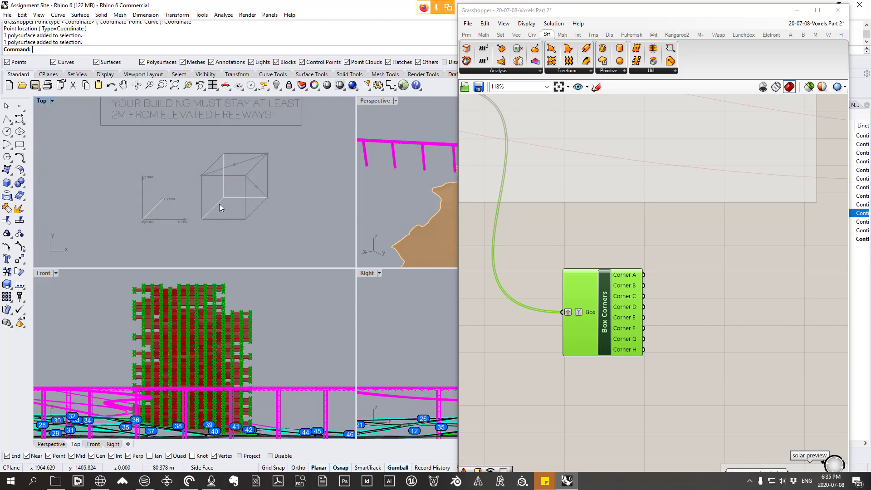
{"action": "scroll", "coordinate": [180, 182], "scroll_direction": "down", "scroll_amount": 3}
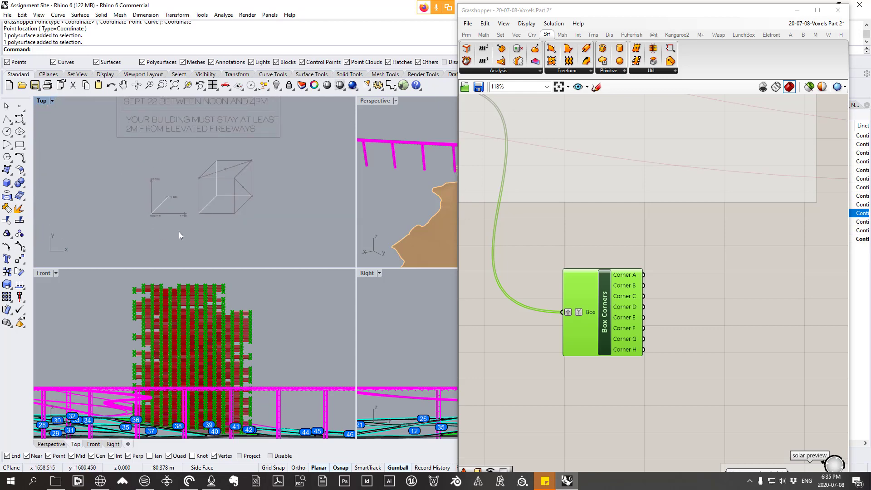
{"action": "scroll", "coordinate": [163, 204], "scroll_direction": "up", "scroll_amount": 2}
{"action": "scroll", "coordinate": [227, 181], "scroll_direction": "up", "scroll_amount": 3}
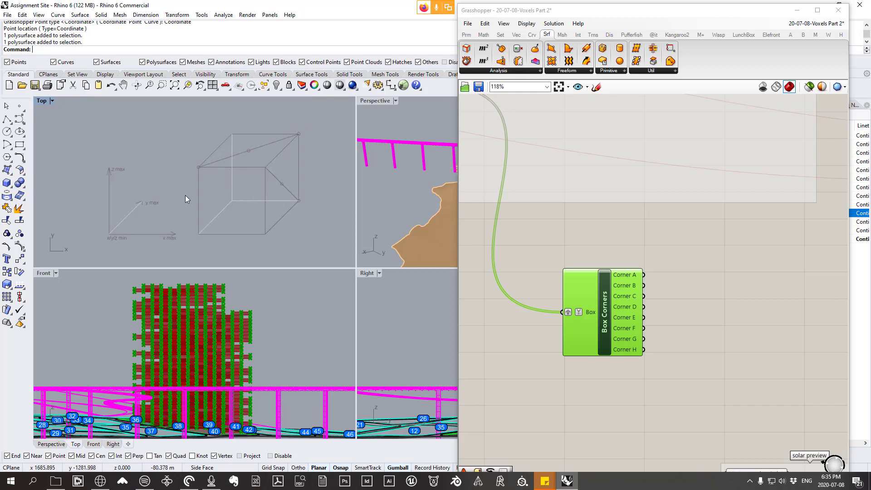
{"action": "double_click", "coordinate": [42, 101]}
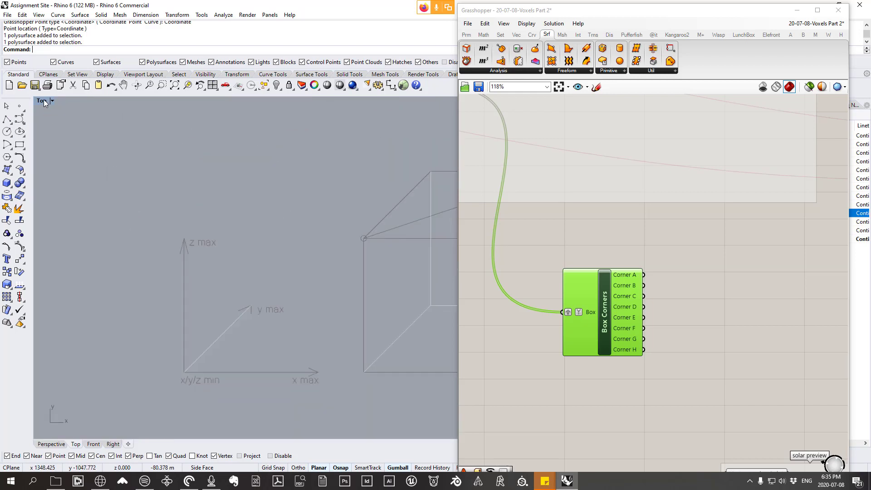
{"action": "scroll", "coordinate": [164, 173], "scroll_direction": "up", "scroll_amount": 3}
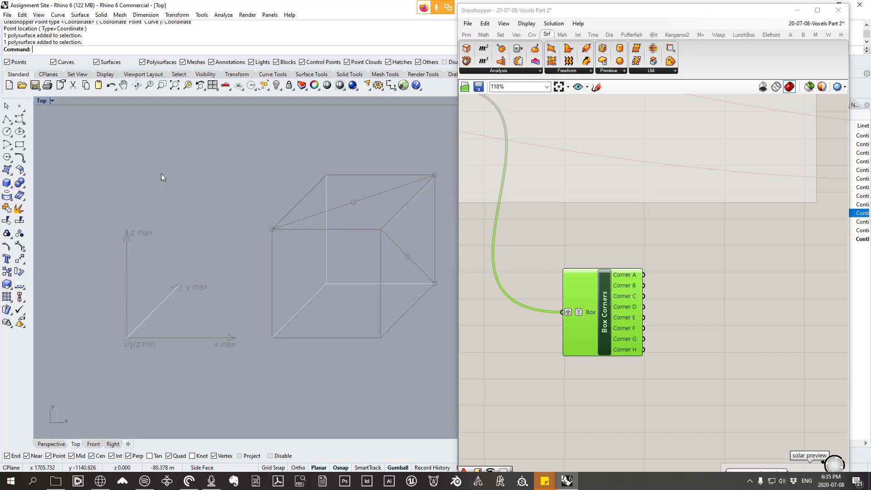
{"action": "right_click_drag", "start_coordinate": [366, 348], "coordinate": [321, 344]}
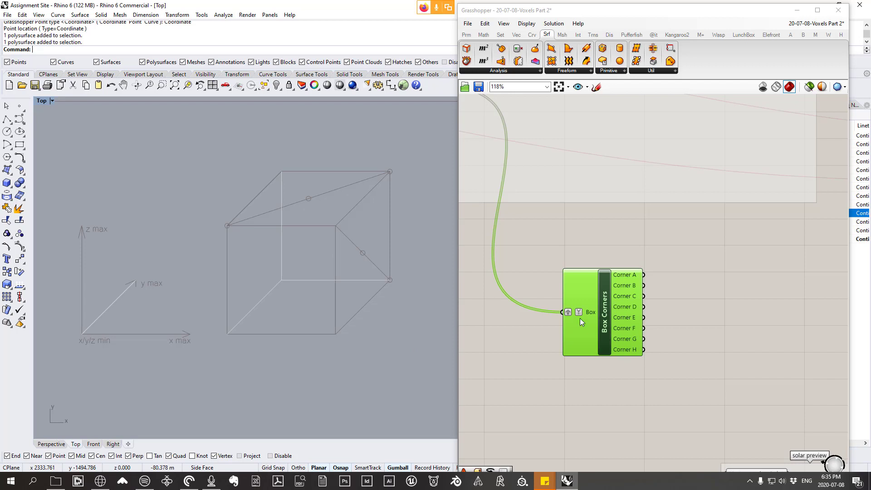
{"action": "mouse_move", "coordinate": [626, 274]}
Step: Maximise the Perspective view and examine the corner points of the lowest voxels at the base of the massing
{"action": "double_click", "coordinate": [43, 102]}
{"action": "double_click", "coordinate": [380, 102]}
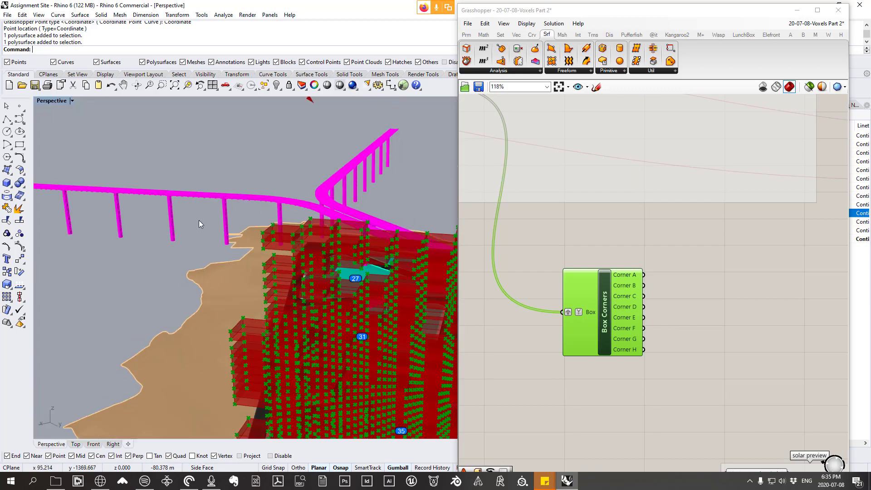
{"action": "right_click_drag", "start_coordinate": [198, 220], "coordinate": [315, 301]}
{"action": "scroll", "coordinate": [304, 224], "scroll_direction": "down", "scroll_amount": 8}
{"action": "scroll", "coordinate": [315, 301], "scroll_direction": "up", "scroll_amount": 8}
{"action": "scroll", "coordinate": [288, 309], "scroll_direction": "up", "scroll_amount": 5}
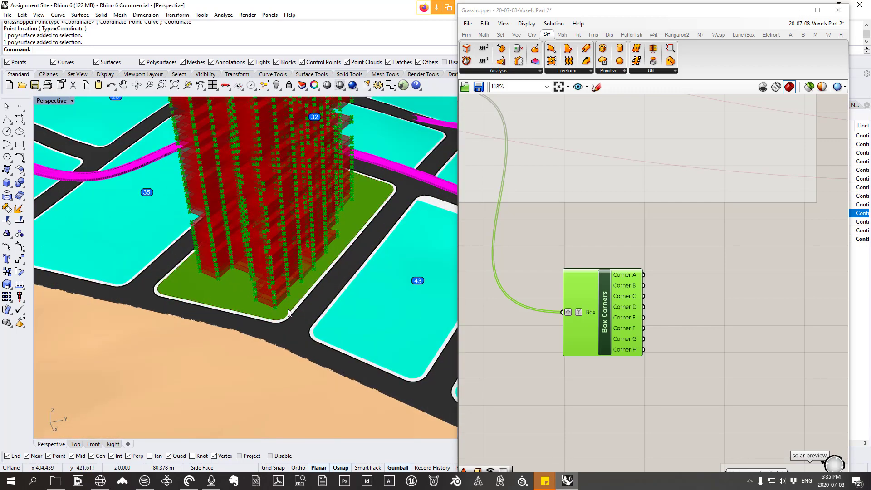
{"action": "scroll", "coordinate": [287, 309], "scroll_direction": "up", "scroll_amount": 3}
{"action": "scroll", "coordinate": [681, 314], "scroll_direction": "down", "scroll_amount": 10}
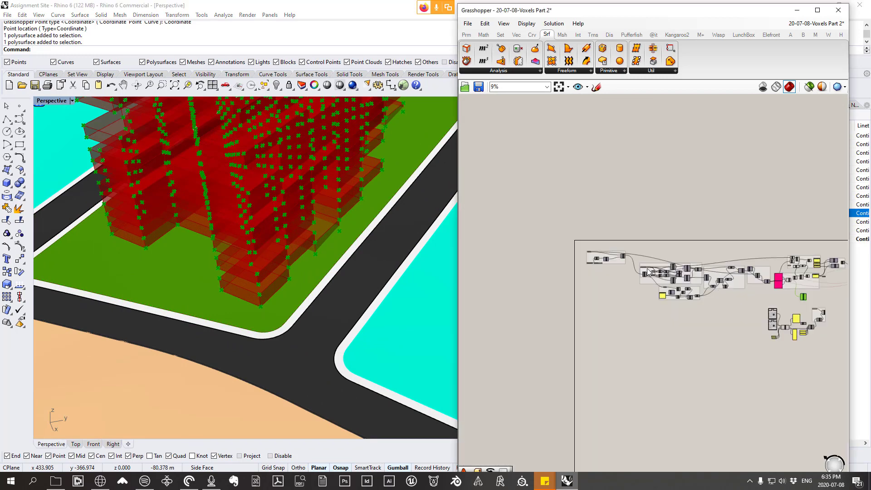
Step: Turn on the preview of the Rotate Plane component in the bounding box group
{"action": "scroll", "coordinate": [647, 272], "scroll_direction": "up", "scroll_amount": 10}
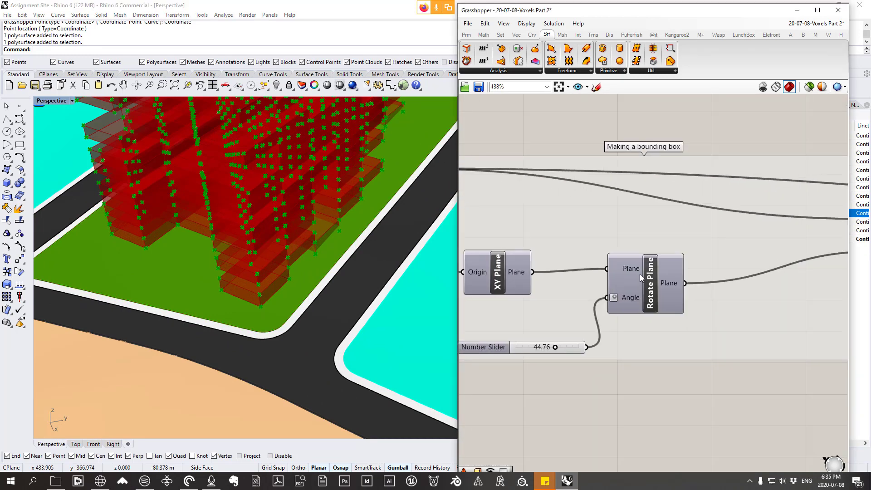
{"action": "left_click", "coordinate": [639, 274]}
{"action": "scroll", "coordinate": [640, 274], "scroll_direction": "down", "scroll_amount": 1}
{"action": "scroll", "coordinate": [630, 277], "scroll_direction": "down", "scroll_amount": 1}
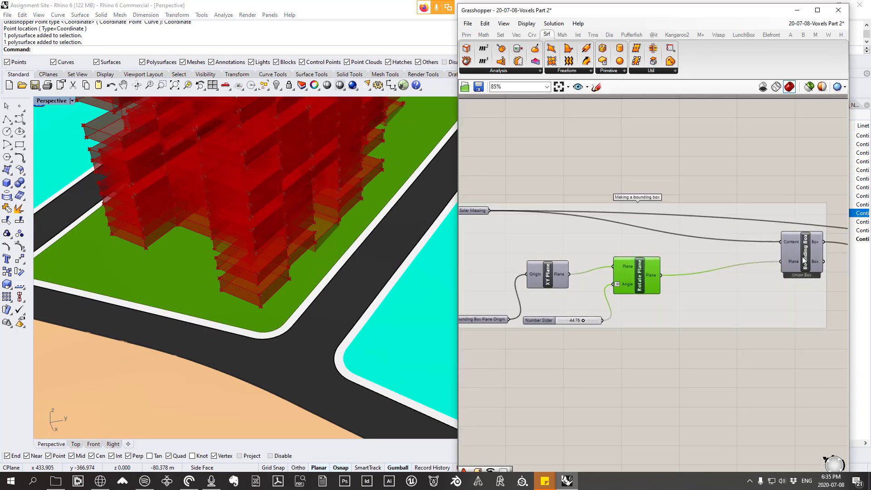
{"action": "right_click", "coordinate": [646, 279]}
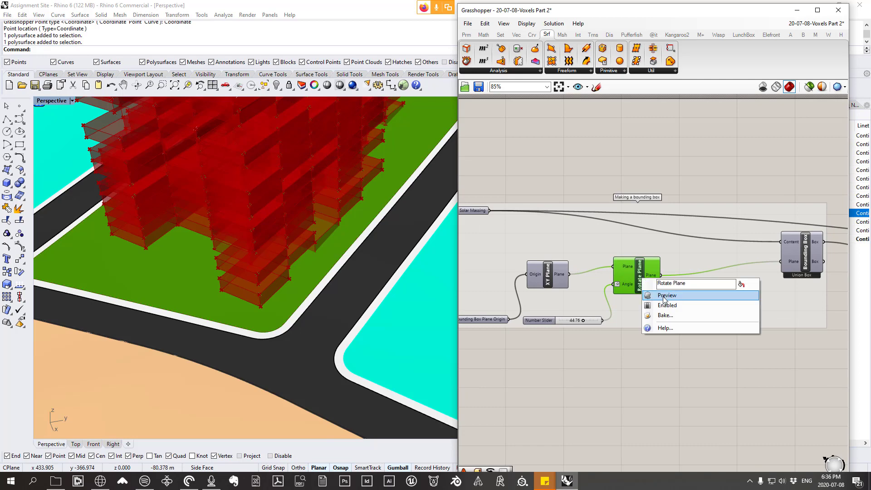
{"action": "left_click", "coordinate": [664, 297]}
Step: Examine the rotated plane's grid and axes against the lowest voxels at the corner of the site
{"action": "scroll", "coordinate": [395, 311], "scroll_direction": "up", "scroll_amount": 4}
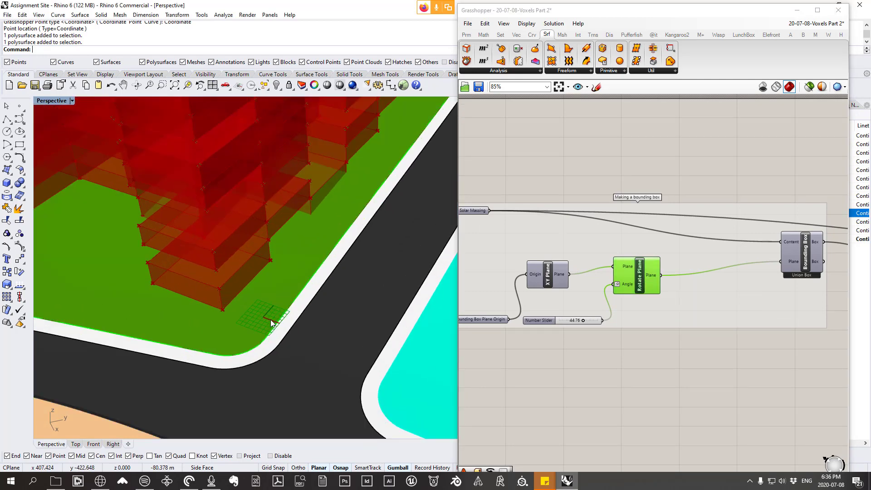
{"action": "scroll", "coordinate": [271, 323], "scroll_direction": "up", "scroll_amount": 2}
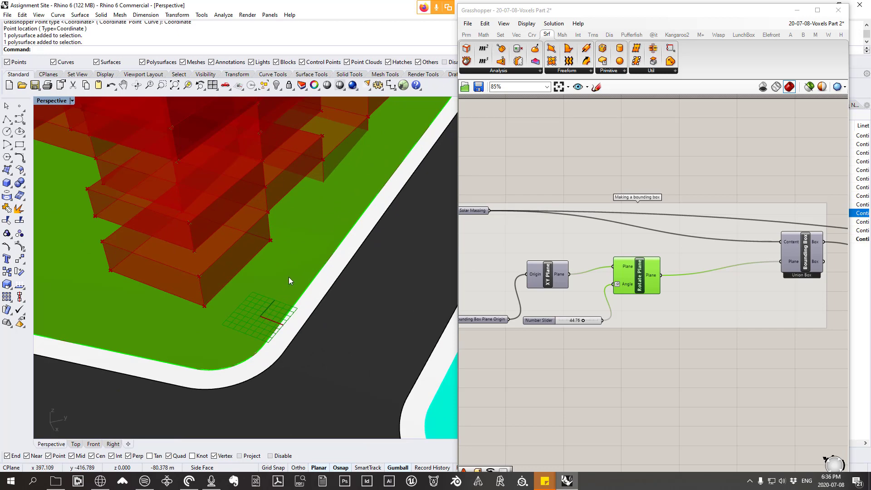
{"action": "scroll", "coordinate": [288, 273], "scroll_direction": "down", "scroll_amount": 10}
{"action": "right_click_drag", "start_coordinate": [287, 274], "coordinate": [270, 230]}
{"action": "scroll", "coordinate": [270, 229], "scroll_direction": "up", "scroll_amount": 6}
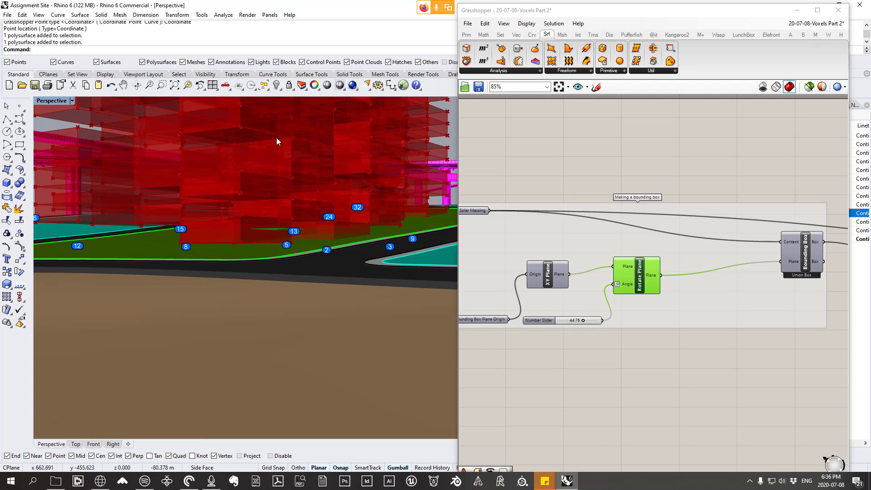
{"action": "right_click_drag", "start_coordinate": [281, 204], "coordinate": [283, 230]}
{"action": "scroll", "coordinate": [277, 294], "scroll_direction": "up", "scroll_amount": 8}
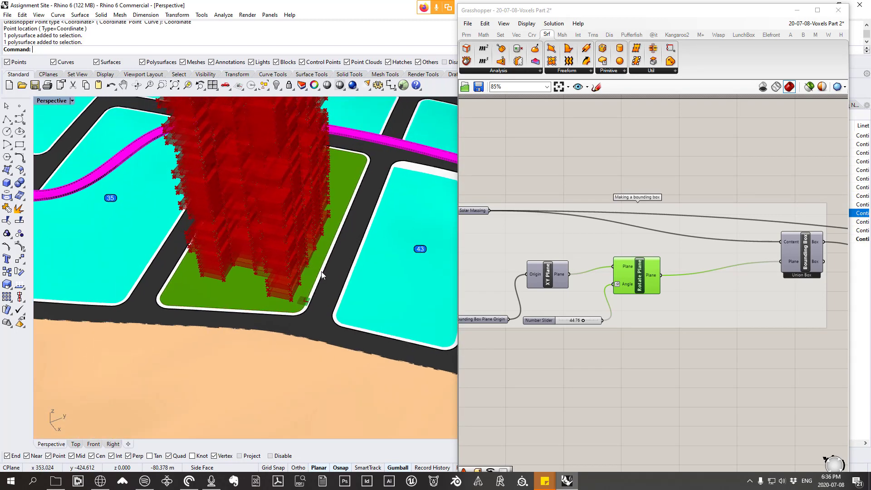
{"action": "scroll", "coordinate": [306, 308], "scroll_direction": "up", "scroll_amount": 6}
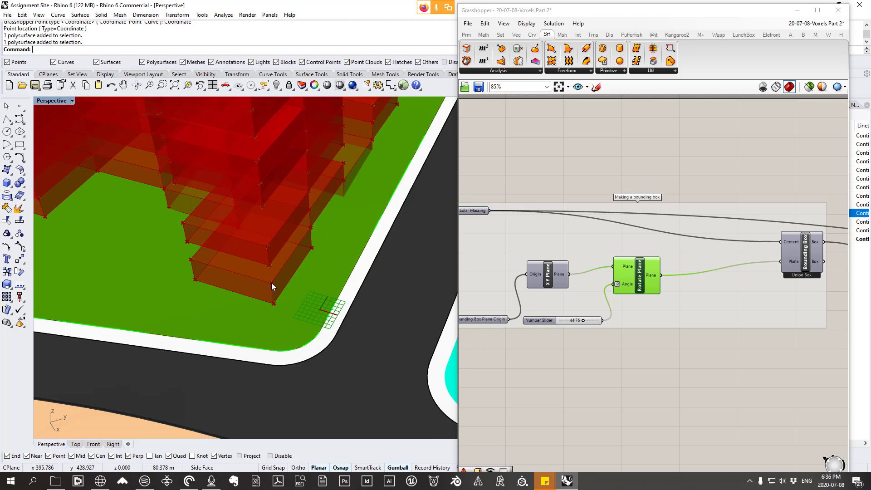
Step: Find the reference box diagram in the Perspective view and study its corners against the x/y/z min and max axes
{"action": "scroll", "coordinate": [271, 283], "scroll_direction": "down", "scroll_amount": 20}
{"action": "right_click_drag", "start_coordinate": [254, 280], "coordinate": [301, 321]}
{"action": "scroll", "coordinate": [313, 302], "scroll_direction": "down", "scroll_amount": 10}
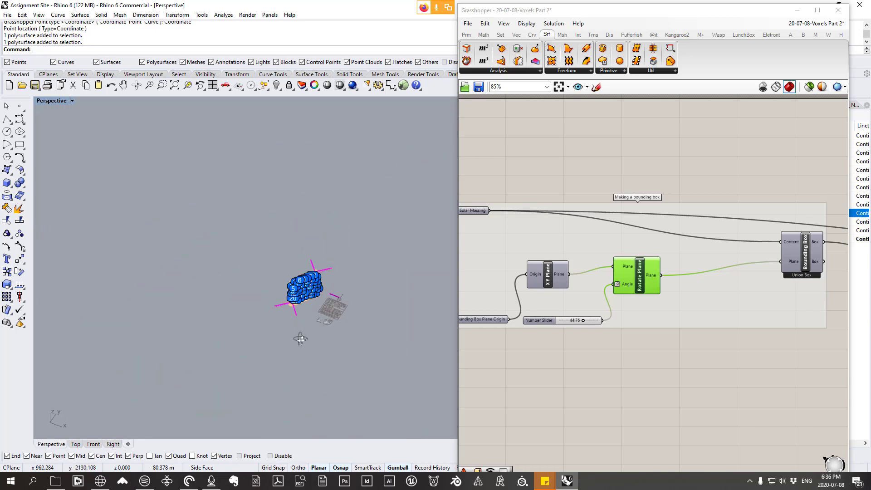
{"action": "right_click_drag", "start_coordinate": [329, 293], "coordinate": [371, 349]}
{"action": "scroll", "coordinate": [371, 349], "scroll_direction": "up", "scroll_amount": 20}
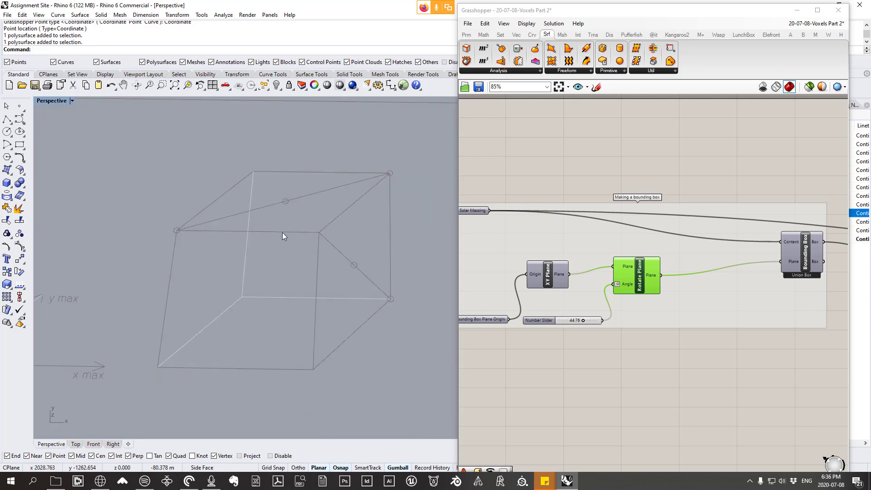
{"action": "scroll", "coordinate": [294, 223], "scroll_direction": "down", "scroll_amount": 3}
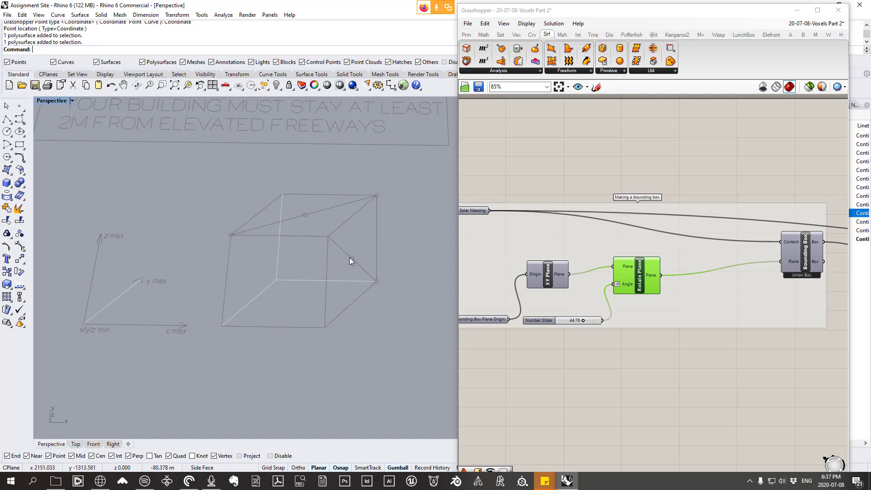
Step: Return to the Box Corners component on the Grasshopper canvas and check its Corner A output
{"action": "scroll", "coordinate": [519, 266], "scroll_direction": "down", "scroll_amount": 4}
{"action": "right_click_drag", "start_coordinate": [812, 316], "coordinate": [660, 272]}
{"action": "scroll", "coordinate": [661, 273], "scroll_direction": "down", "scroll_amount": 5}
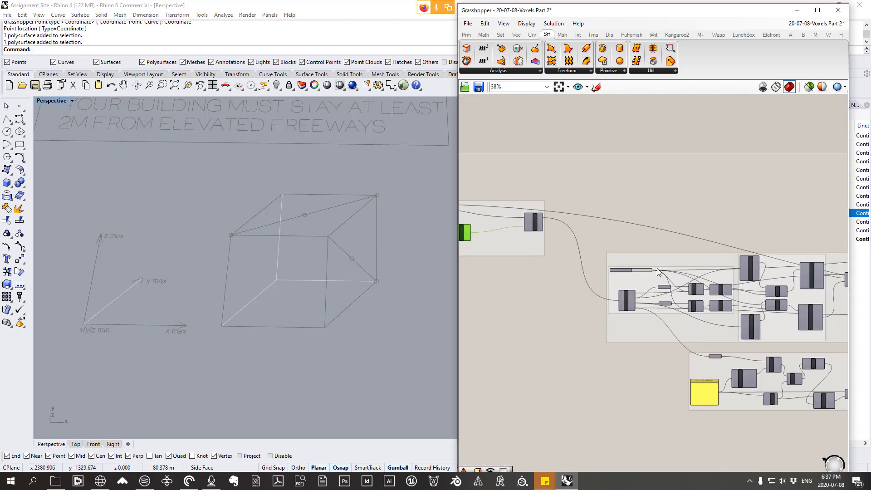
{"action": "right_click_drag", "start_coordinate": [694, 309], "coordinate": [546, 263]}
{"action": "right_click_drag", "start_coordinate": [756, 333], "coordinate": [525, 244]}
{"action": "scroll", "coordinate": [695, 244], "scroll_direction": "up", "scroll_amount": 8}
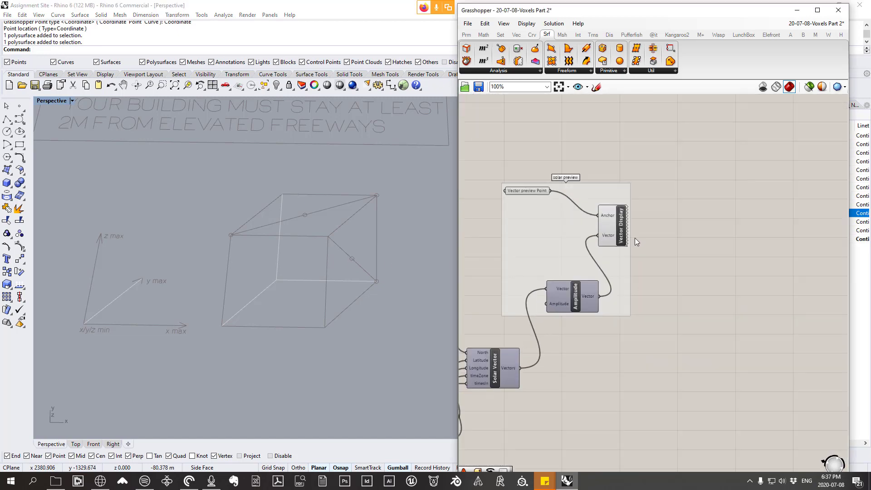
{"action": "right_click_drag", "start_coordinate": [488, 270], "coordinate": [570, 307]}
{"action": "scroll", "coordinate": [570, 306], "scroll_direction": "down", "scroll_amount": 8}
{"action": "right_click_drag", "start_coordinate": [569, 241], "coordinate": [587, 249]}
{"action": "scroll", "coordinate": [587, 249], "scroll_direction": "up", "scroll_amount": 8}
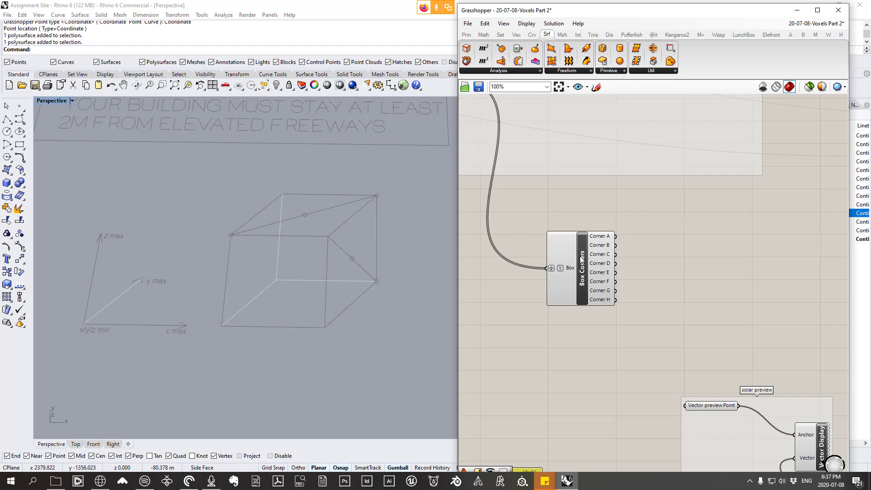
{"action": "scroll", "coordinate": [575, 258], "scroll_direction": "up", "scroll_amount": 1}
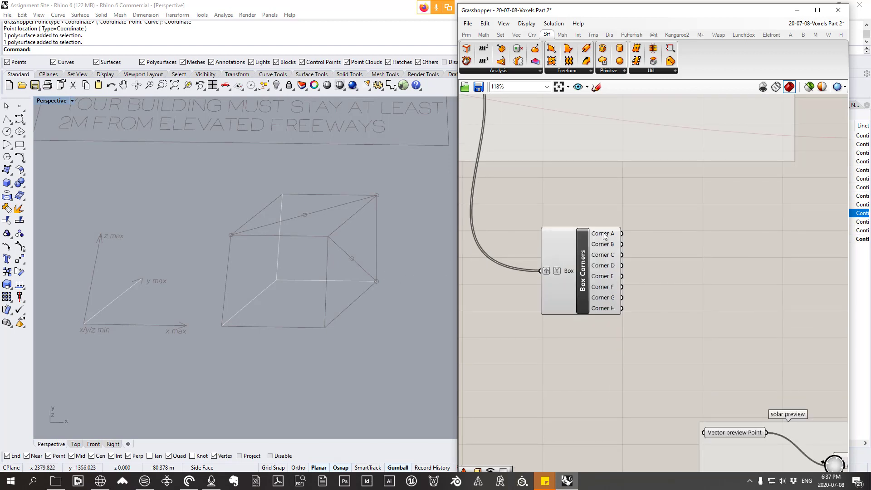
{"action": "mouse_move", "coordinate": [604, 235]}
Step: Examine the lowest voxel beside the rotated plane to work out which box corners bound its outer face
{"action": "scroll", "coordinate": [404, 255], "scroll_direction": "down", "scroll_amount": 15}
{"action": "right_click_drag", "start_coordinate": [347, 276], "coordinate": [418, 239]}
{"action": "scroll", "coordinate": [314, 215], "scroll_direction": "up", "scroll_amount": 10}
{"action": "scroll", "coordinate": [258, 240], "scroll_direction": "up", "scroll_amount": 10}
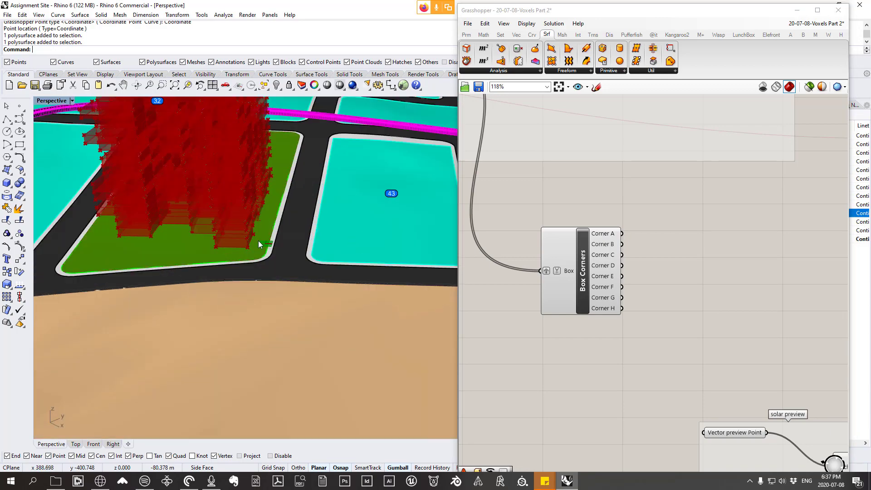
{"action": "scroll", "coordinate": [276, 339], "scroll_direction": "down", "scroll_amount": 9}
{"action": "scroll", "coordinate": [279, 139], "scroll_direction": "up", "scroll_amount": 5}
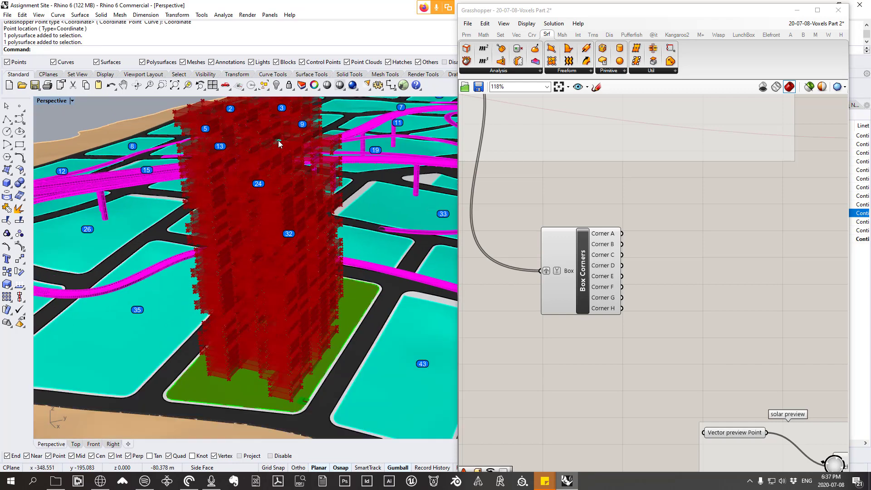
{"action": "scroll", "coordinate": [309, 373], "scroll_direction": "up", "scroll_amount": 8}
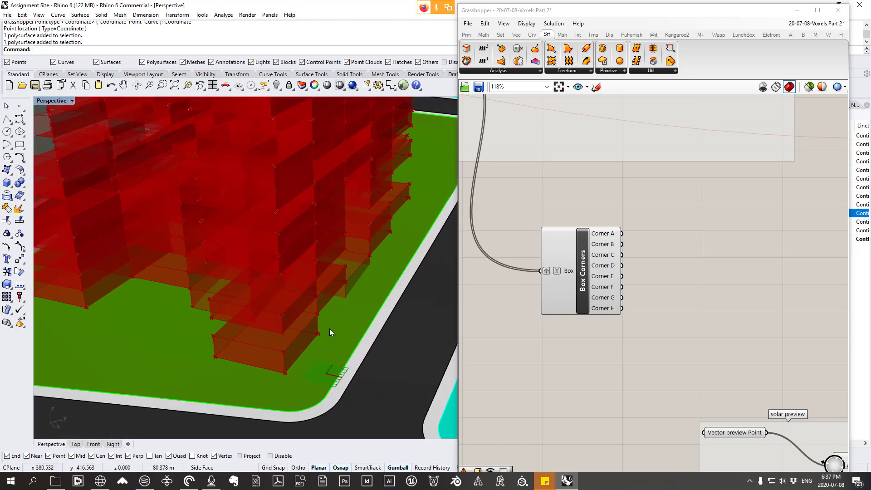
{"action": "right_click_drag", "start_coordinate": [314, 347], "coordinate": [434, 249]}
{"action": "scroll", "coordinate": [347, 287], "scroll_direction": "down", "scroll_amount": 6}
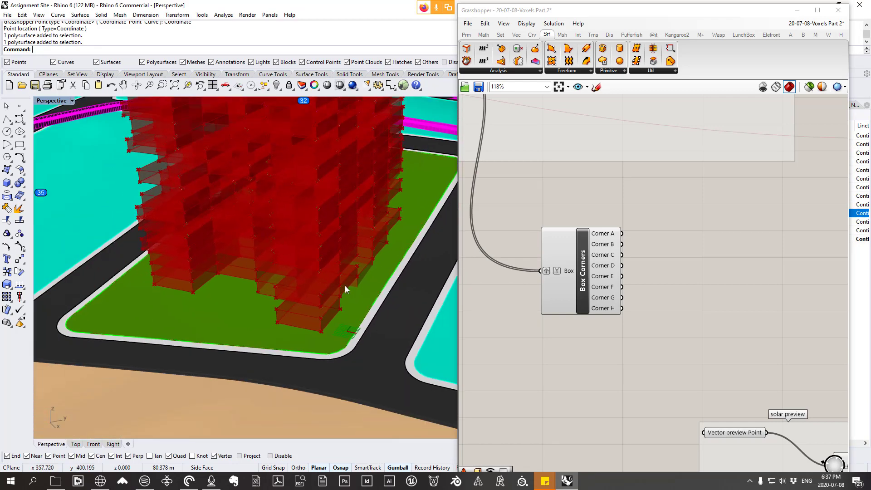
{"action": "scroll", "coordinate": [321, 313], "scroll_direction": "up", "scroll_amount": 3}
{"action": "scroll", "coordinate": [313, 312], "scroll_direction": "up", "scroll_amount": 5}
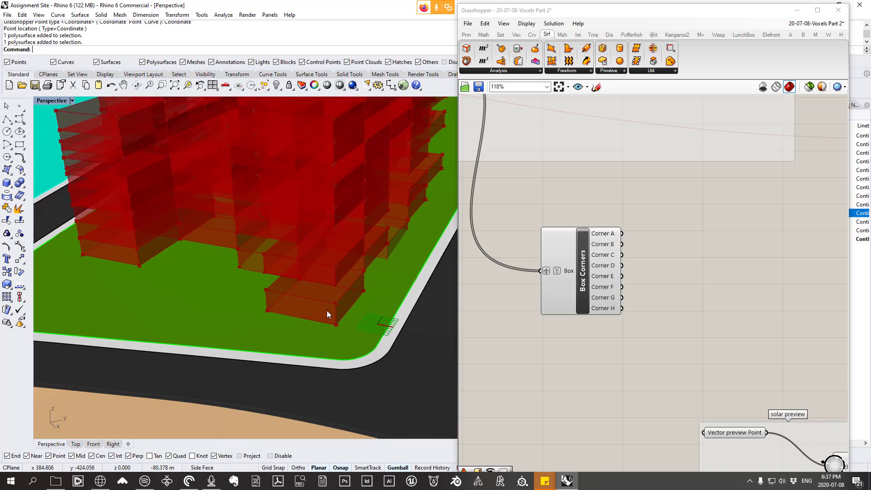
{"action": "scroll", "coordinate": [312, 317], "scroll_direction": "down", "scroll_amount": 2}
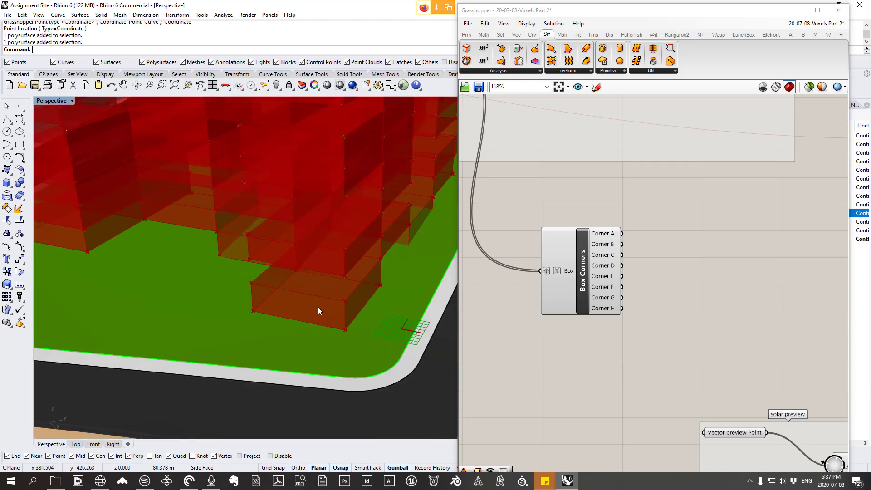
{"action": "mouse_move", "coordinate": [315, 306]}
{"action": "right_mouse_down"}
{"action": "mouse_move", "coordinate": [297, 301]}
{"action": "mouse_move", "coordinate": [290, 313]}
{"action": "mouse_move", "coordinate": [307, 312]}
{"action": "right_mouse_up"}
{"action": "scroll", "coordinate": [286, 310], "scroll_direction": "down", "scroll_amount": 8}
{"action": "scroll", "coordinate": [291, 310], "scroll_direction": "up", "scroll_amount": 7}
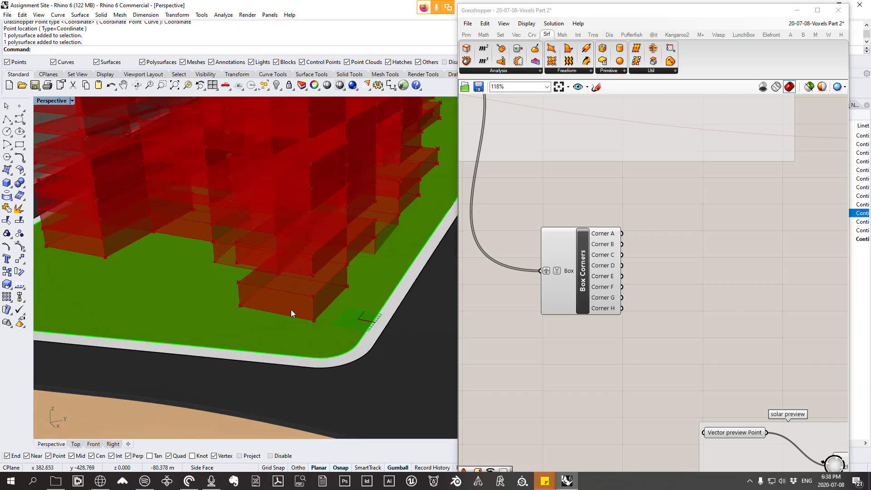
{"action": "scroll", "coordinate": [287, 307], "scroll_direction": "down", "scroll_amount": 6}
{"action": "scroll", "coordinate": [314, 309], "scroll_direction": "up", "scroll_amount": 6}
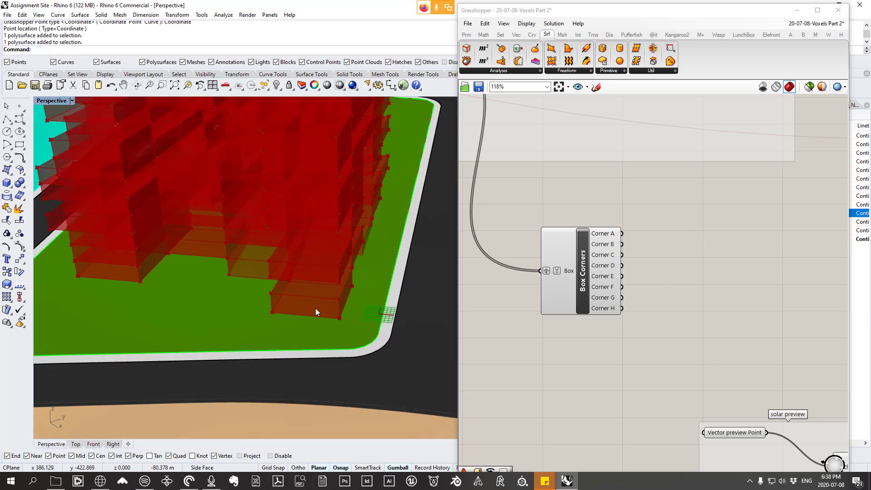
{"action": "scroll", "coordinate": [280, 293], "scroll_direction": "down", "scroll_amount": 2}
{"action": "scroll", "coordinate": [330, 307], "scroll_direction": "up", "scroll_amount": 2}
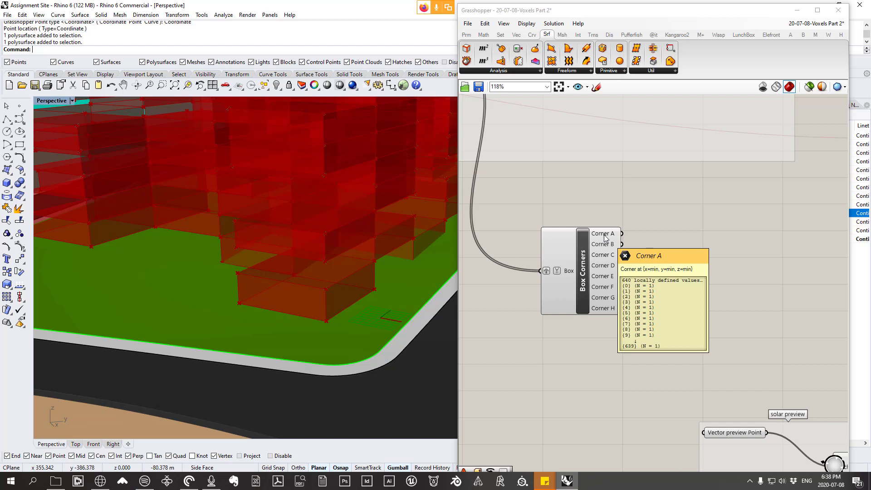
Step: Add an Average component fed by Corner A of Box Corners and check its points on the lowest voxels
{"action": "left_click", "coordinate": [484, 34]}
{"action": "left_click", "coordinate": [710, 71]}
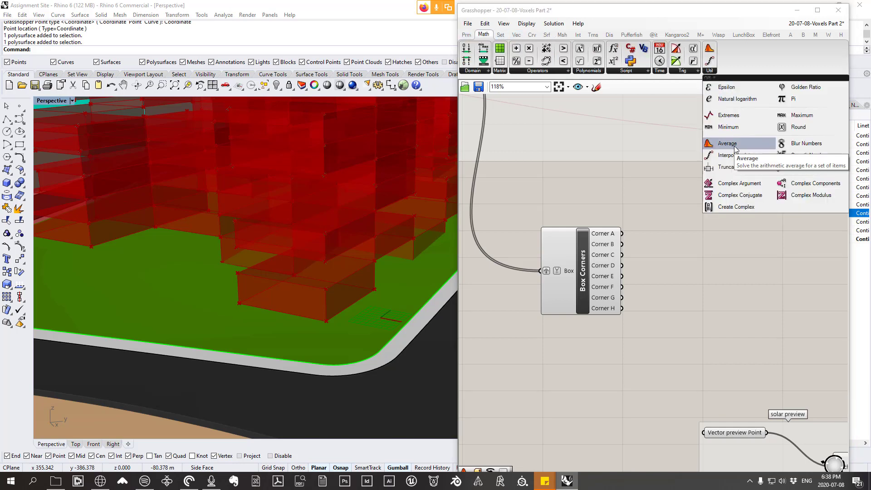
{"action": "left_click_drag", "start_coordinate": [735, 147], "coordinate": [701, 243]}
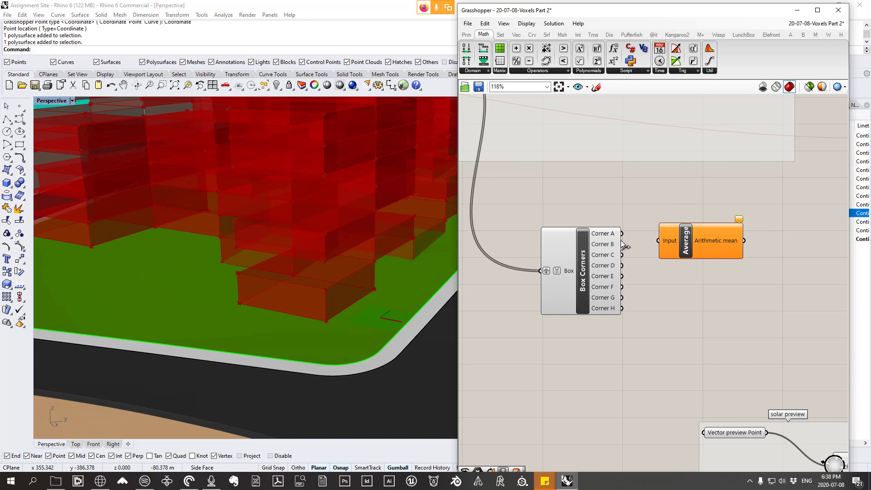
{"action": "left_click_drag", "start_coordinate": [622, 233], "coordinate": [691, 234]}
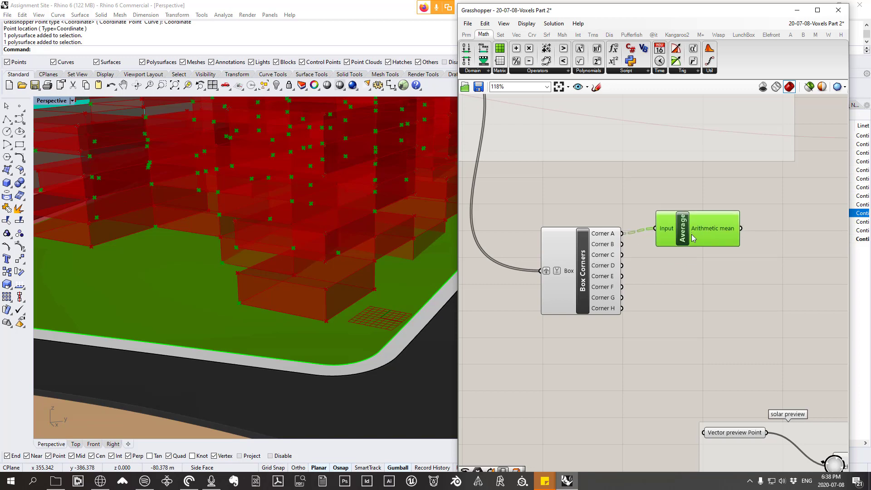
{"action": "right_click_drag", "start_coordinate": [279, 276], "coordinate": [244, 292]}
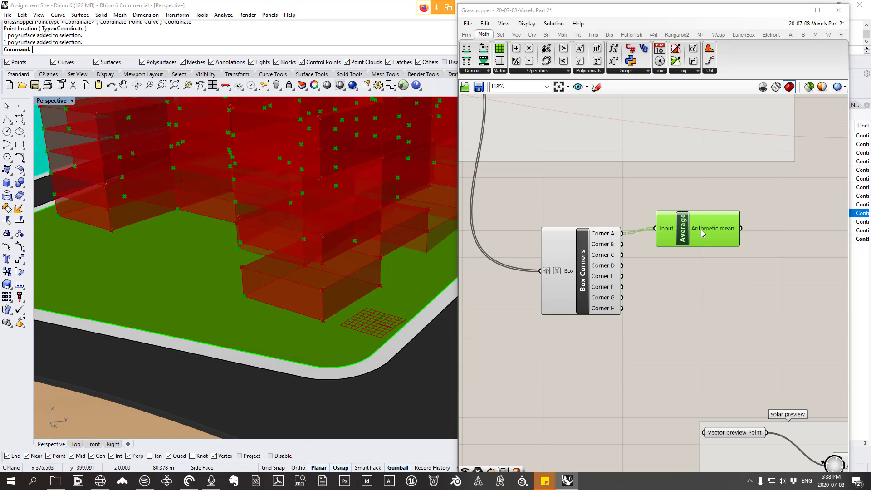
{"action": "left_click_drag", "start_coordinate": [701, 229], "coordinate": [709, 231]}
{"action": "left_click", "coordinate": [710, 70]}
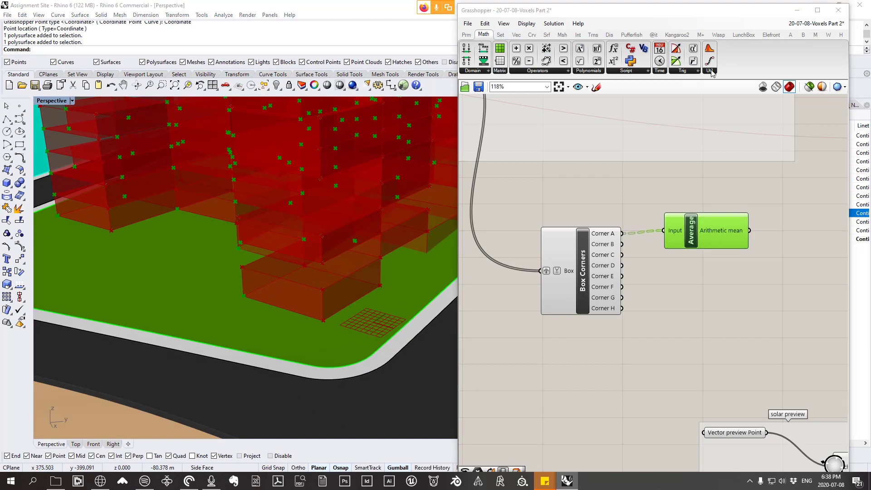
{"action": "left_click", "coordinate": [678, 339]}
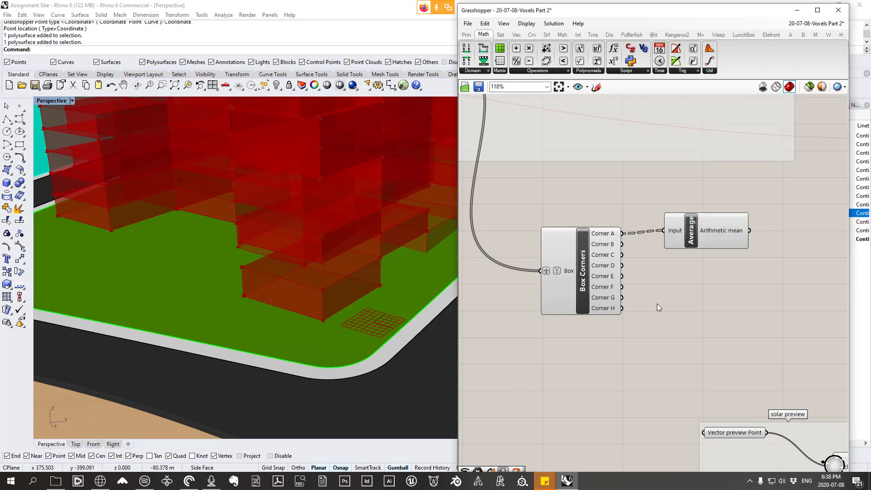
{"action": "scroll", "coordinate": [267, 295], "scroll_direction": "up", "scroll_amount": 2}
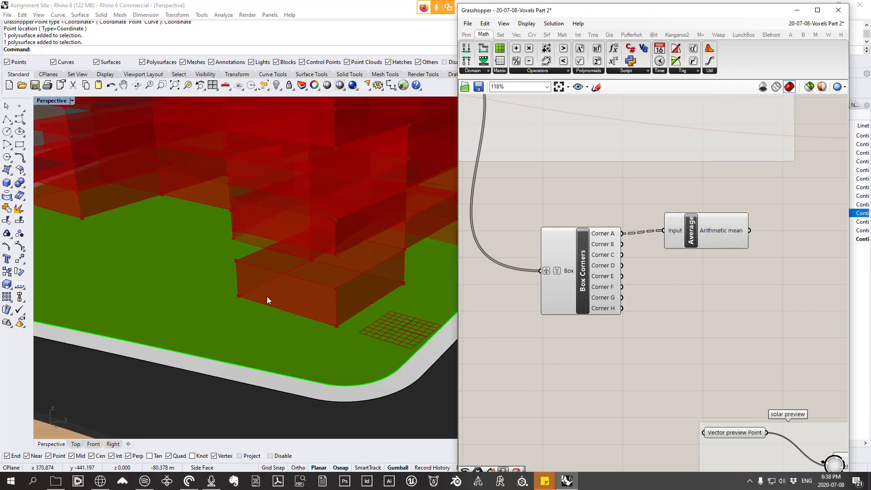
{"action": "left_click", "coordinate": [698, 240]}
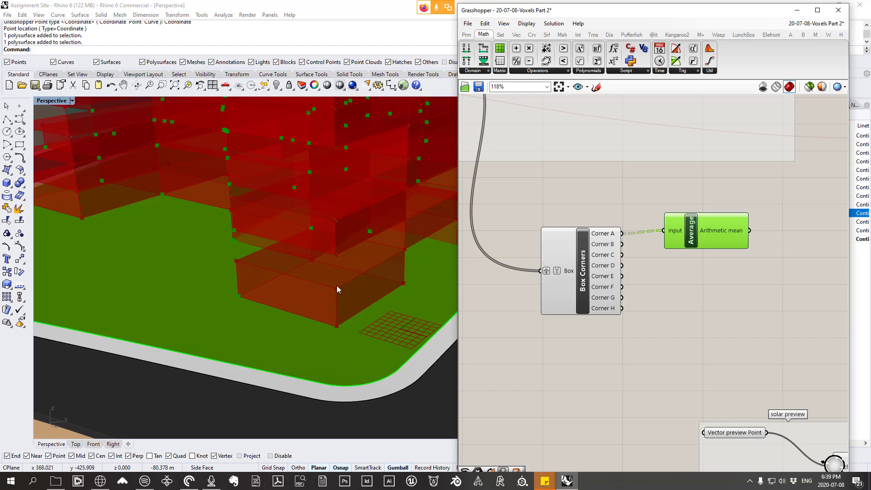
{"action": "left_click", "coordinate": [685, 291]}
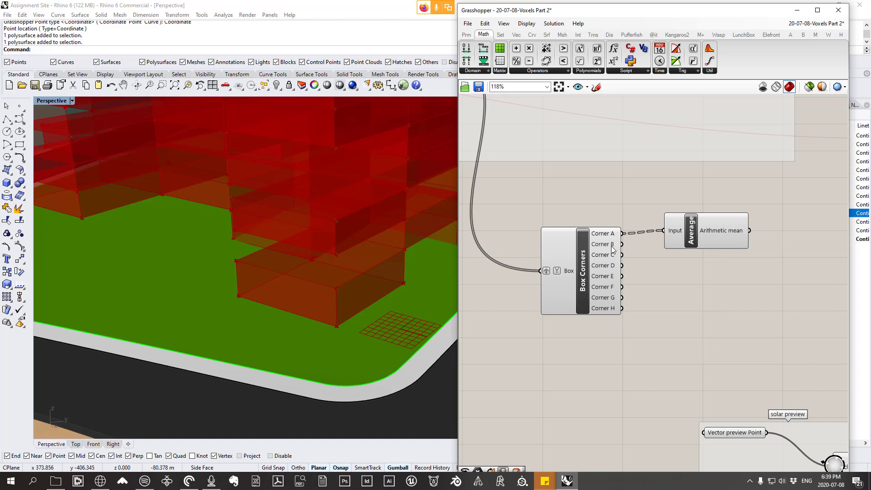
Step: Add Corner F as a second source to the Average input and check the averaged points on the voxel faces
{"action": "mouse_move", "coordinate": [612, 248]}
{"action": "left_click_drag", "start_coordinate": [657, 248], "coordinate": [664, 230], "text": "shift"}
{"action": "left_click_drag", "start_coordinate": [727, 229], "coordinate": [733, 217]}
{"action": "scroll", "coordinate": [300, 263], "scroll_direction": "up", "scroll_amount": 3}
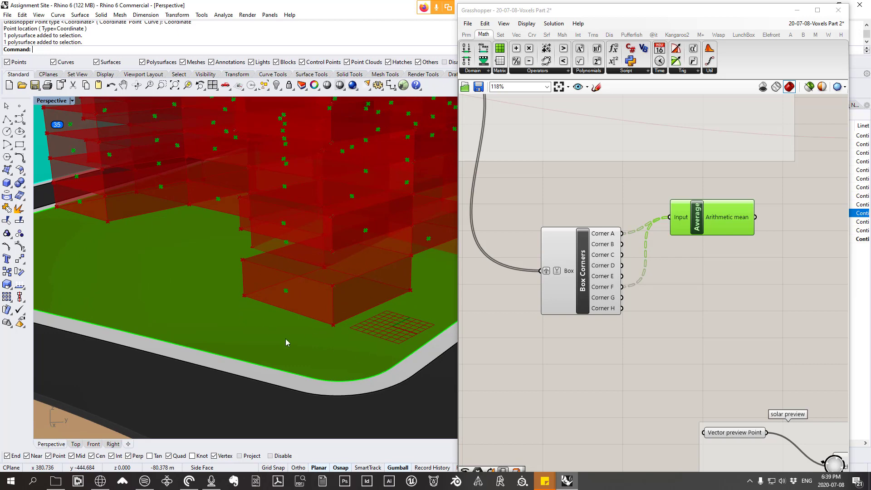
{"action": "left_click_drag", "start_coordinate": [710, 217], "coordinate": [699, 230]}
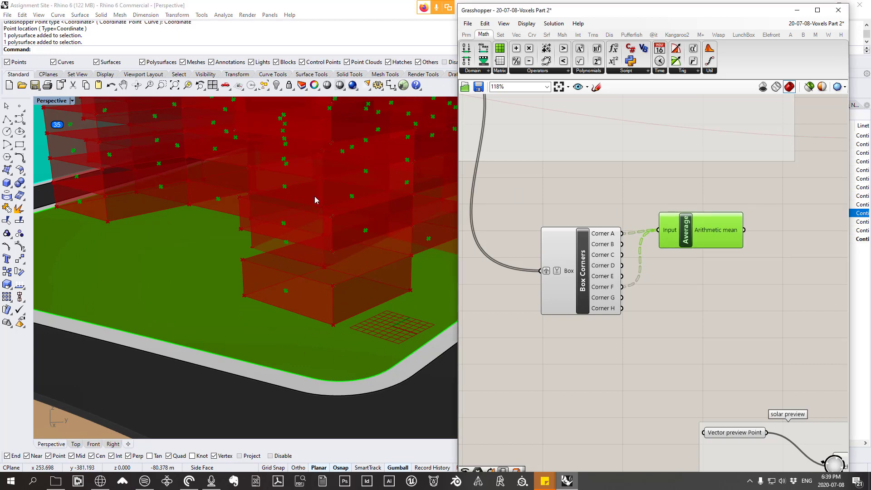
{"action": "right_click_drag", "start_coordinate": [186, 276], "coordinate": [287, 256]}
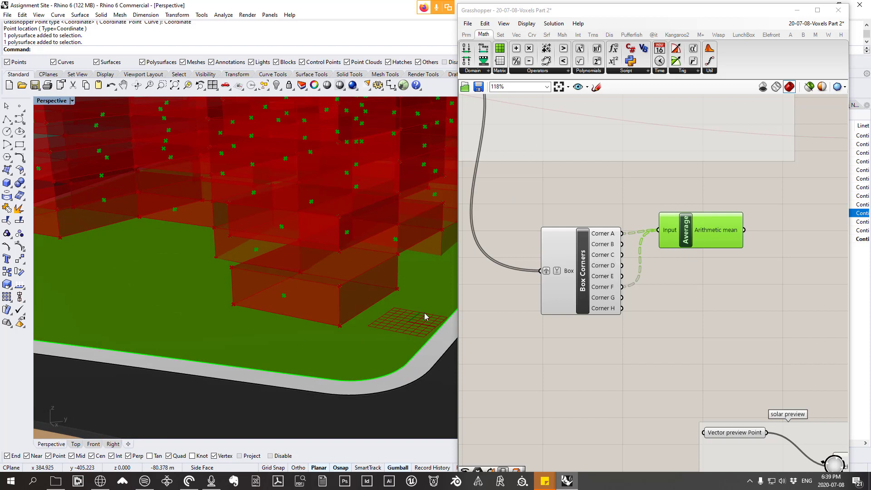
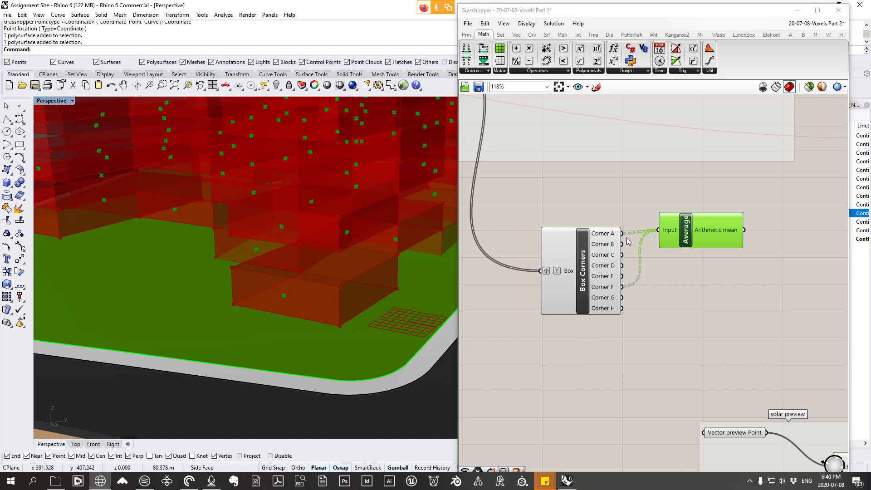
Step: Review the Average component's Corner A and Corner F inputs and locate Average among the Math utility components
{"action": "mouse_move", "coordinate": [609, 235]}
{"action": "scroll", "coordinate": [644, 271], "scroll_direction": "up", "scroll_amount": 2}
{"action": "scroll", "coordinate": [660, 277], "scroll_direction": "up", "scroll_amount": 3}
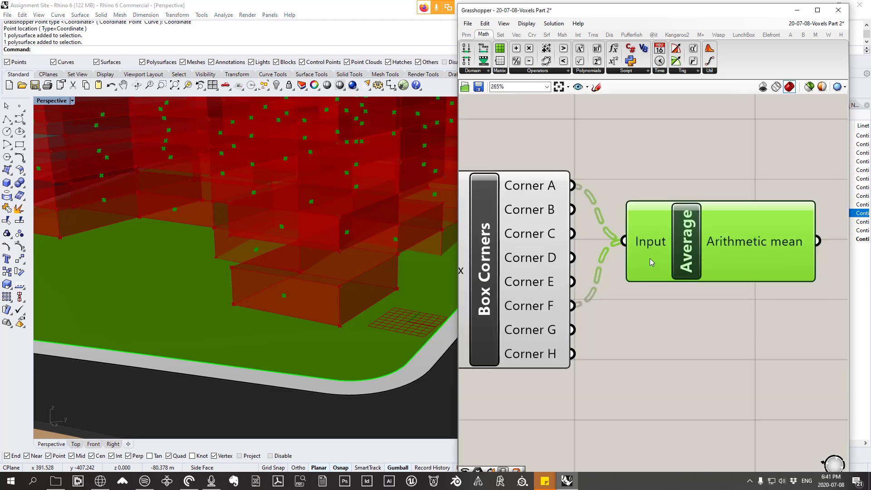
{"action": "scroll", "coordinate": [616, 247], "scroll_direction": "down", "scroll_amount": 2}
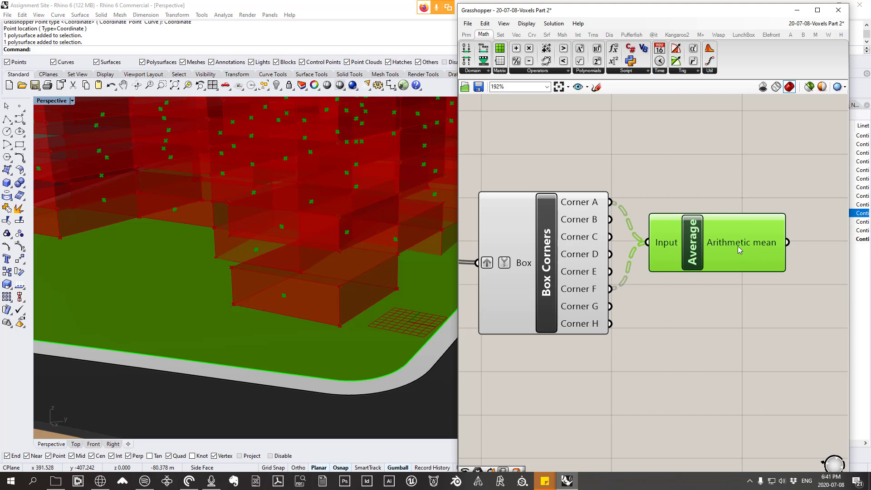
{"action": "mouse_move", "coordinate": [738, 246]}
{"action": "left_click", "coordinate": [710, 71]}
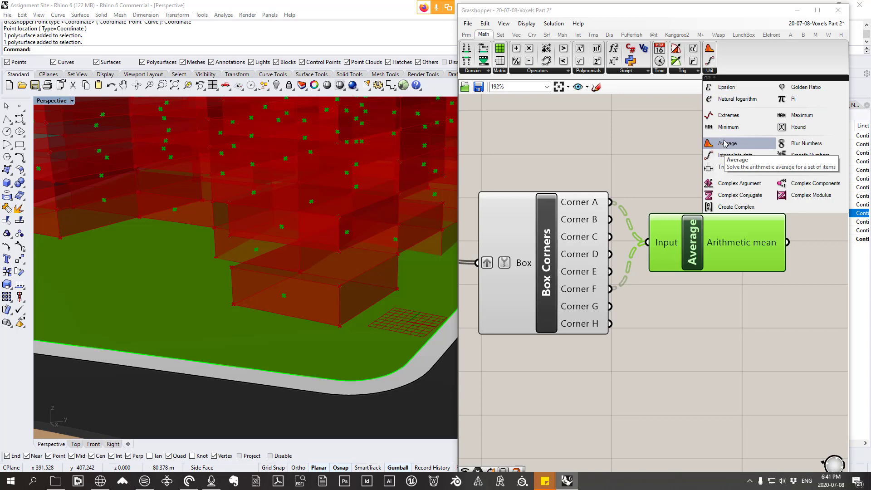
{"action": "left_click", "coordinate": [595, 138]}
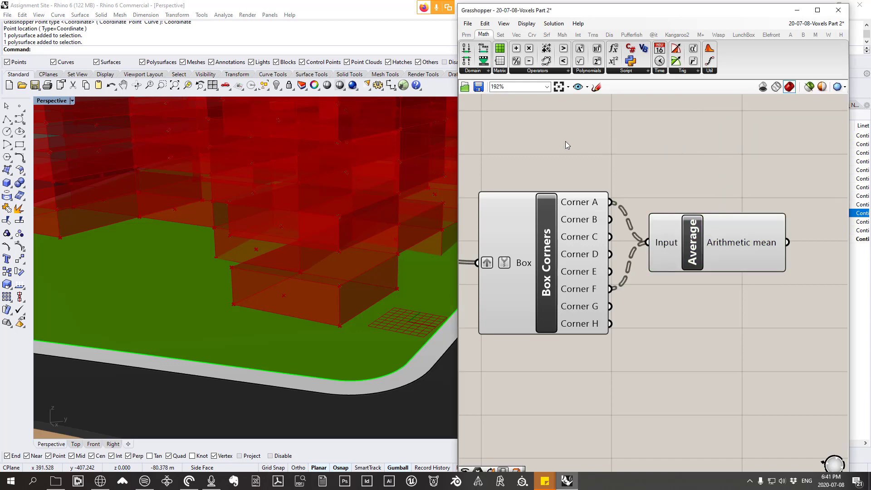
{"action": "scroll", "coordinate": [565, 141], "scroll_direction": "down", "scroll_amount": 3}
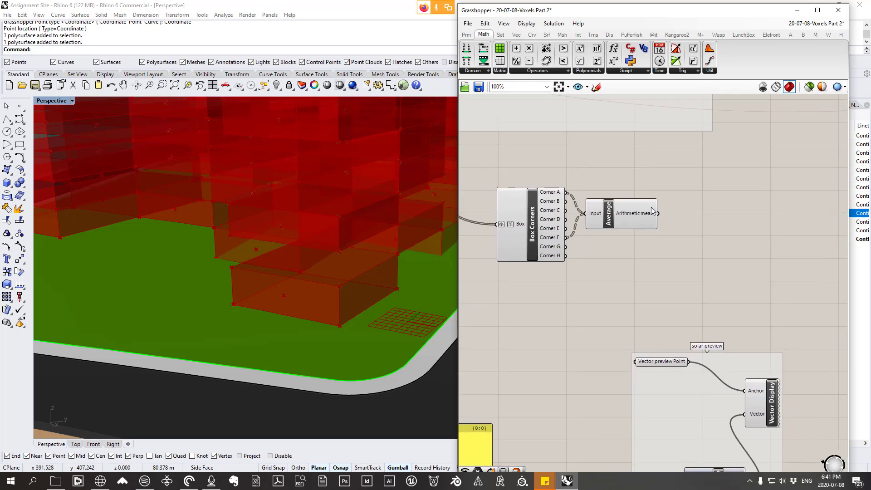
Step: Move the Average component up beside Box Corners and place a second Average component directly below it
{"action": "left_click_drag", "start_coordinate": [634, 217], "coordinate": [635, 214]}
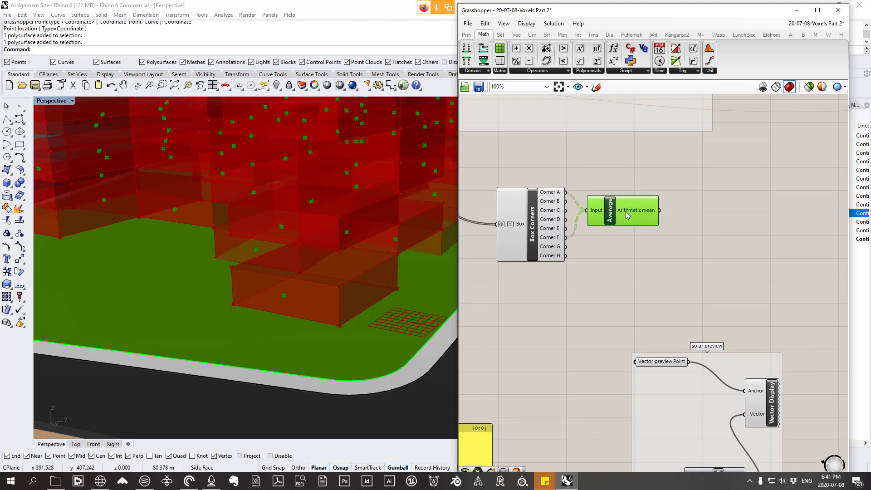
{"action": "left_click_drag", "start_coordinate": [608, 212], "coordinate": [607, 198]}
{"action": "right_click_drag", "start_coordinate": [423, 273], "coordinate": [391, 286]}
{"action": "scroll", "coordinate": [404, 291], "scroll_direction": "up", "scroll_amount": 3}
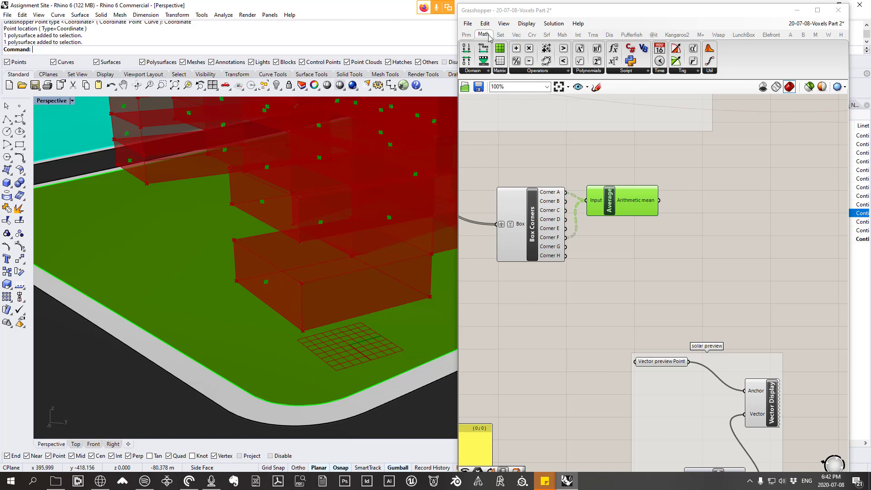
{"action": "left_click", "coordinate": [710, 70]}
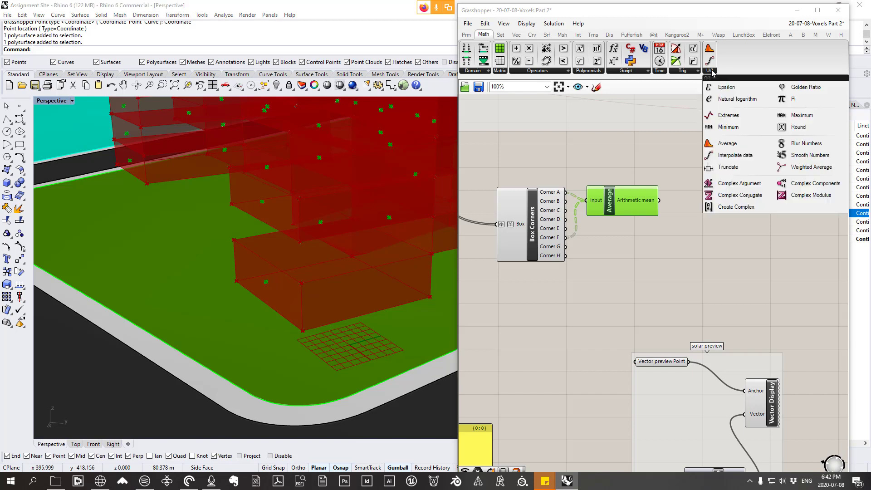
{"action": "left_click", "coordinate": [727, 144]}
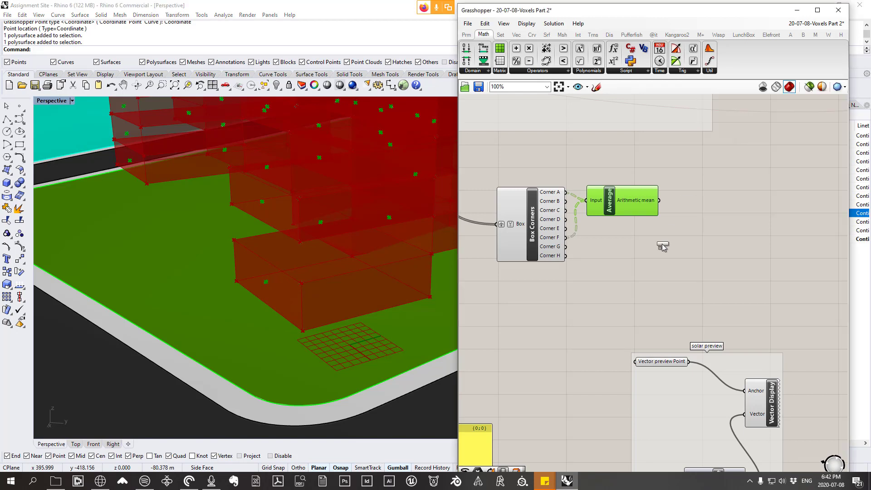
{"action": "left_click", "coordinate": [626, 267]}
{"action": "left_click_drag", "start_coordinate": [625, 268], "coordinate": [624, 236]}
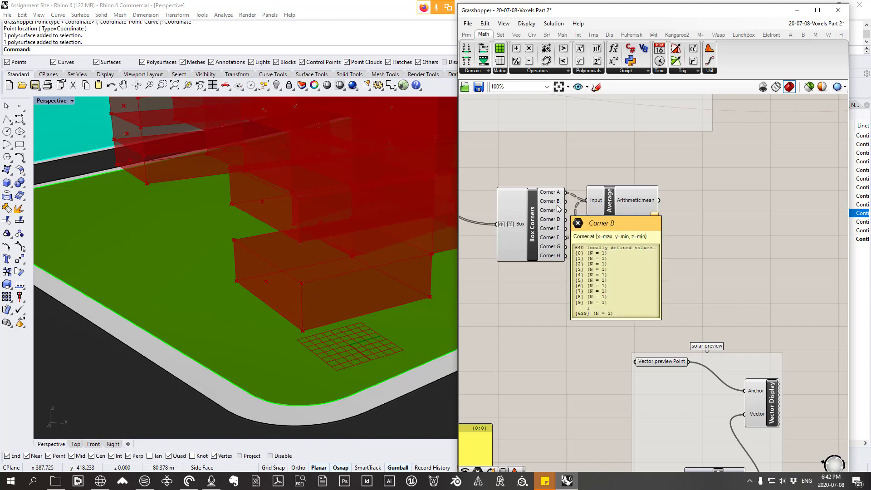
Step: Shift Box Corners away from the Averages and feed Corner B and Corner G into the second Average's input
{"action": "left_click_drag", "start_coordinate": [558, 205], "coordinate": [538, 197]}
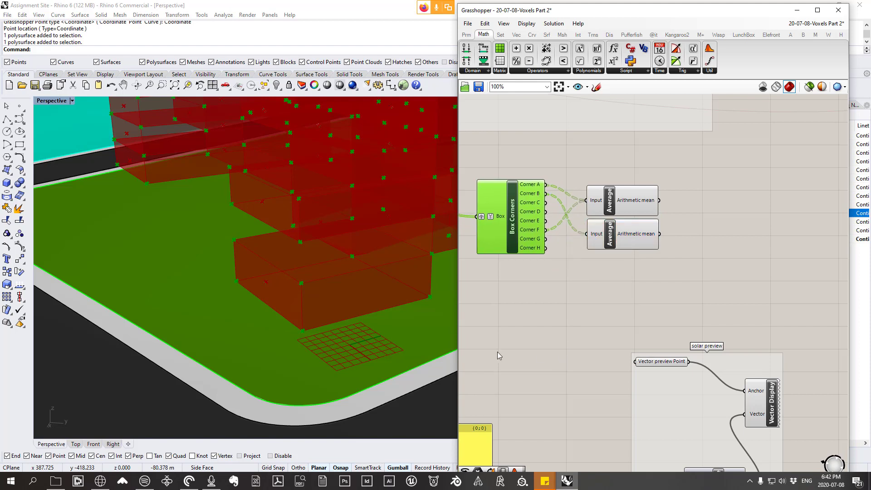
{"action": "left_click", "coordinate": [595, 262]}
{"action": "left_click_drag", "start_coordinate": [616, 241], "coordinate": [617, 242]}
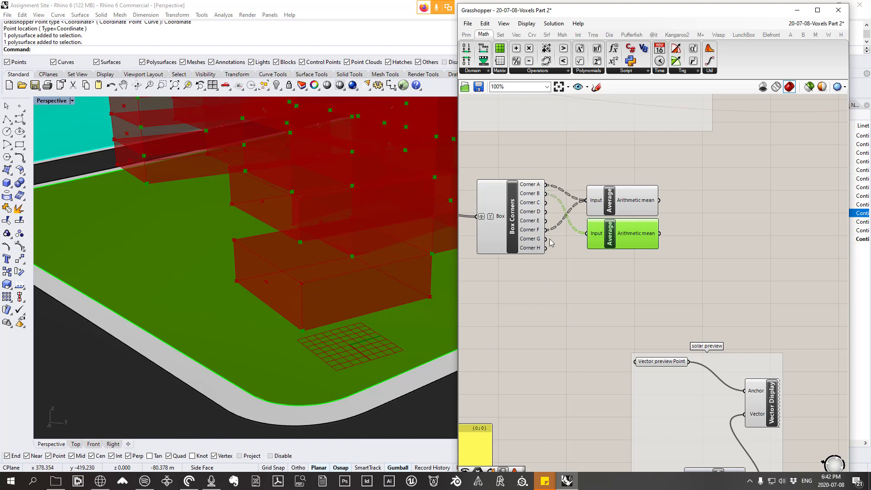
{"action": "mouse_move", "coordinate": [540, 240]}
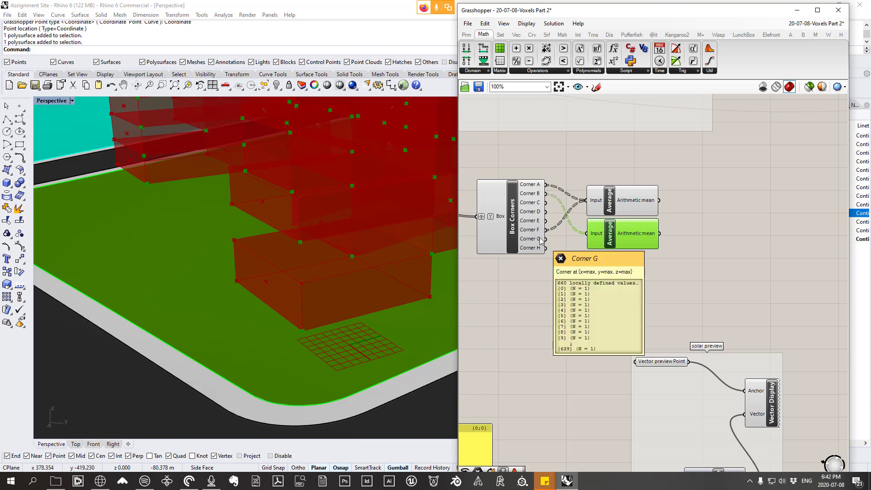
{"action": "left_click_drag", "start_coordinate": [542, 240], "coordinate": [619, 238]}
Step: Examine the second Average's points from around the model to check they sit at the centres of voxel side faces
{"action": "right_click_drag", "start_coordinate": [332, 305], "coordinate": [393, 299]}
{"action": "scroll", "coordinate": [394, 298], "scroll_direction": "down", "scroll_amount": 4}
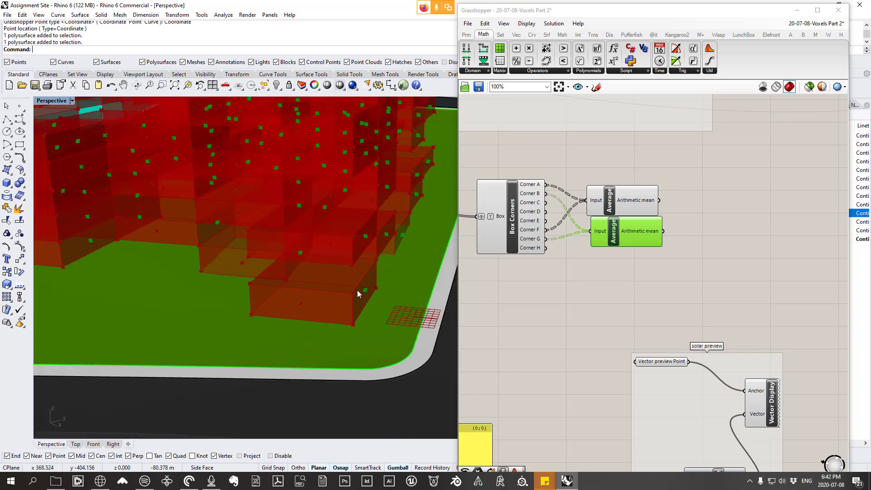
{"action": "right_click_drag", "start_coordinate": [318, 299], "coordinate": [361, 293]}
{"action": "scroll", "coordinate": [361, 293], "scroll_direction": "down", "scroll_amount": 3}
{"action": "right_click_drag", "start_coordinate": [277, 313], "coordinate": [364, 294]}
{"action": "scroll", "coordinate": [318, 299], "scroll_direction": "up", "scroll_amount": 4}
{"action": "scroll", "coordinate": [310, 295], "scroll_direction": "up", "scroll_amount": 4}
{"action": "scroll", "coordinate": [318, 304], "scroll_direction": "down", "scroll_amount": 4}
{"action": "scroll", "coordinate": [318, 313], "scroll_direction": "up", "scroll_amount": 4}
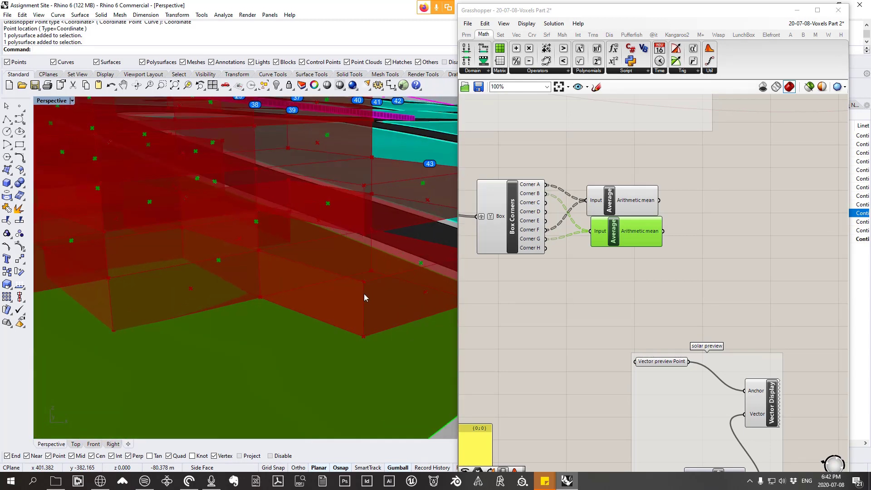
Step: Rearrange the two wired Average components and add a third and fourth Average below them
{"action": "left_click_drag", "start_coordinate": [629, 205], "coordinate": [635, 193]}
{"action": "left_click_drag", "start_coordinate": [618, 236], "coordinate": [620, 227]}
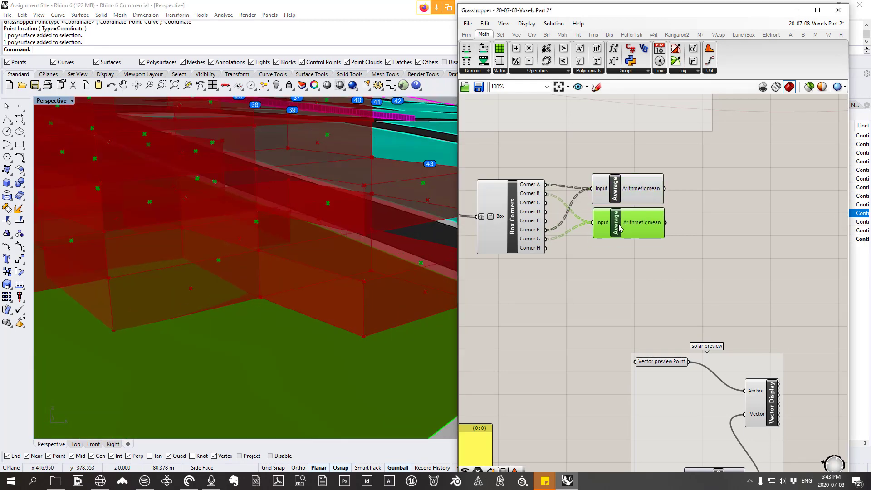
{"action": "mouse_move", "coordinate": [328, 342]}
{"action": "right_mouse_down"}
{"action": "mouse_move", "coordinate": [342, 333]}
{"action": "mouse_move", "coordinate": [318, 317]}
{"action": "mouse_move", "coordinate": [333, 313]}
{"action": "mouse_move", "coordinate": [339, 330]}
{"action": "right_mouse_up"}
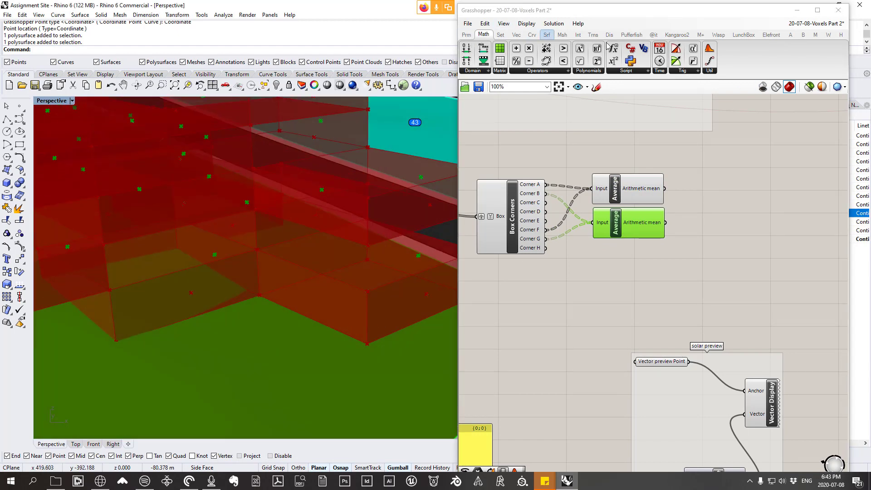
{"action": "left_click", "coordinate": [715, 71]}
{"action": "left_click_drag", "start_coordinate": [715, 111], "coordinate": [618, 293]}
{"action": "key", "text": "ctrl+c"}
{"action": "key", "text": "ctrl+v"}
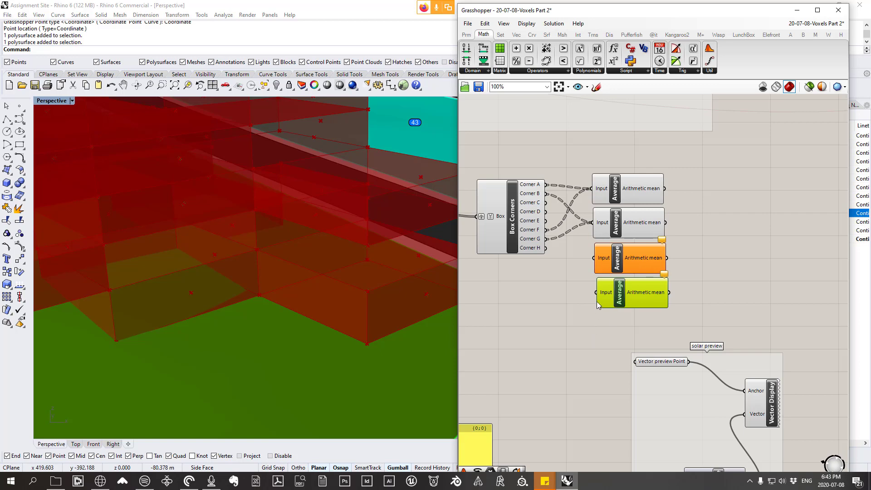
Step: Connect Corner A to the third Average's input and check the box corners for the diagonally opposite one
{"action": "scroll", "coordinate": [304, 318], "scroll_direction": "down", "scroll_amount": 5}
{"action": "scroll", "coordinate": [276, 312], "scroll_direction": "up", "scroll_amount": 3}
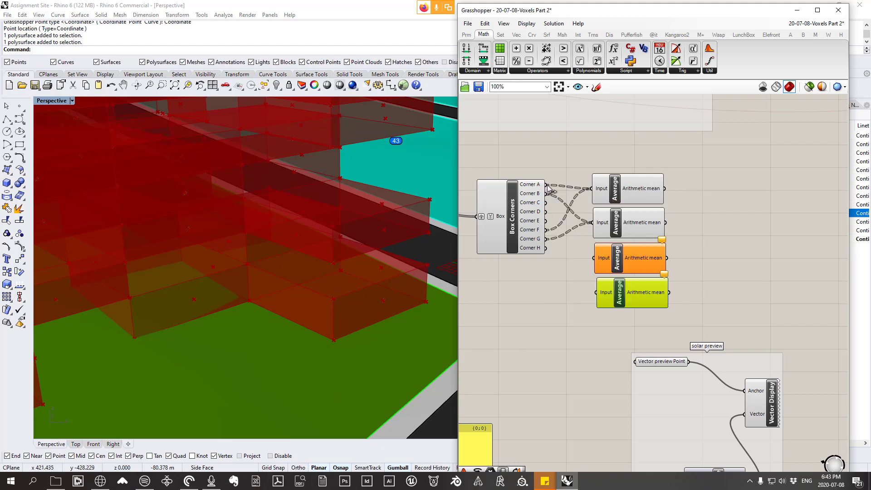
{"action": "left_click_drag", "start_coordinate": [547, 186], "coordinate": [594, 258]}
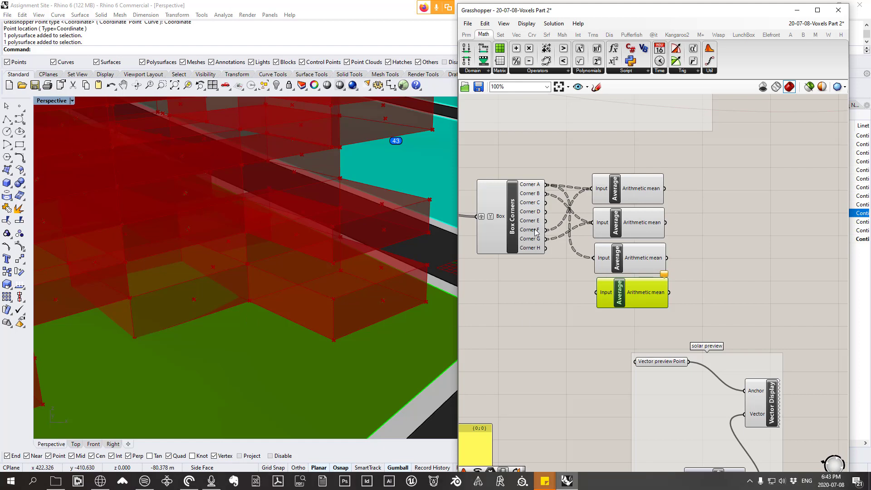
{"action": "mouse_move", "coordinate": [536, 232]}
{"action": "mouse_move", "coordinate": [540, 206]}
{"action": "left_click", "coordinate": [541, 215]}
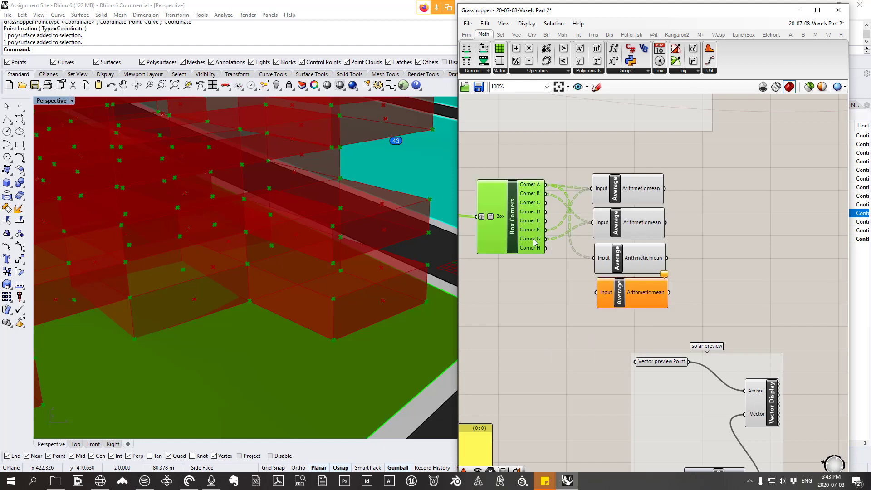
{"action": "left_click", "coordinate": [537, 324]}
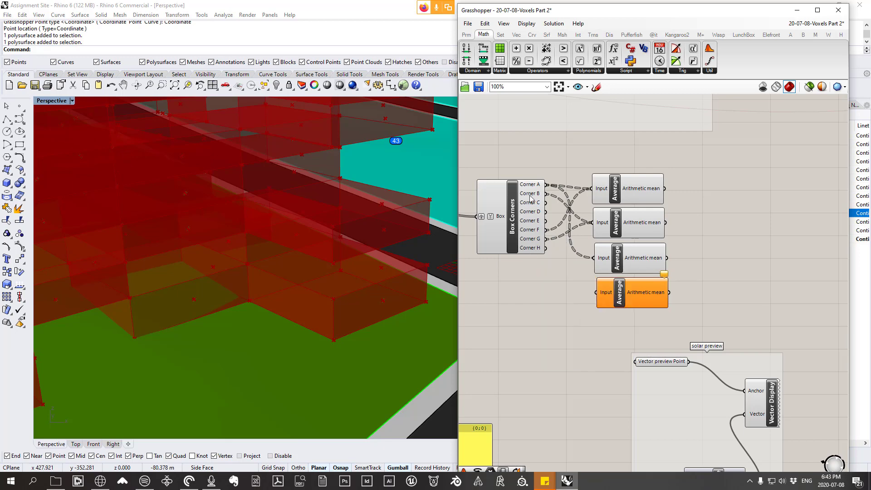
Step: Add a Point parameter below Box Corners and feed it Corner H to preview that corner on the voxels
{"action": "left_click", "coordinate": [467, 23]}
{"action": "left_click", "coordinate": [492, 13]}
{"action": "left_click", "coordinate": [461, 34]}
{"action": "left_click", "coordinate": [464, 50]}
{"action": "left_click_drag", "start_coordinate": [536, 207], "coordinate": [548, 298]}
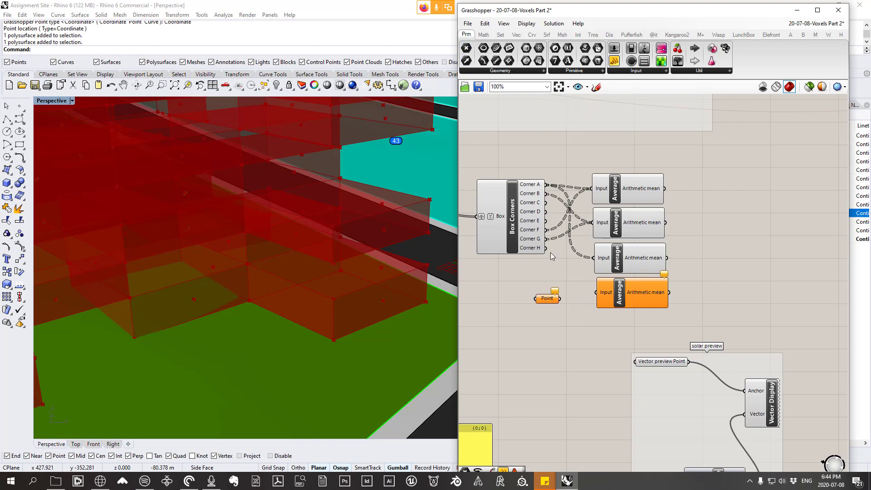
{"action": "left_click", "coordinate": [491, 71]}
{"action": "left_click_drag", "start_coordinate": [546, 247], "coordinate": [556, 309]}
Step: Add Corner H as a second source to the third Average's input and check its points on the voxel faces
{"action": "mouse_move", "coordinate": [531, 250]}
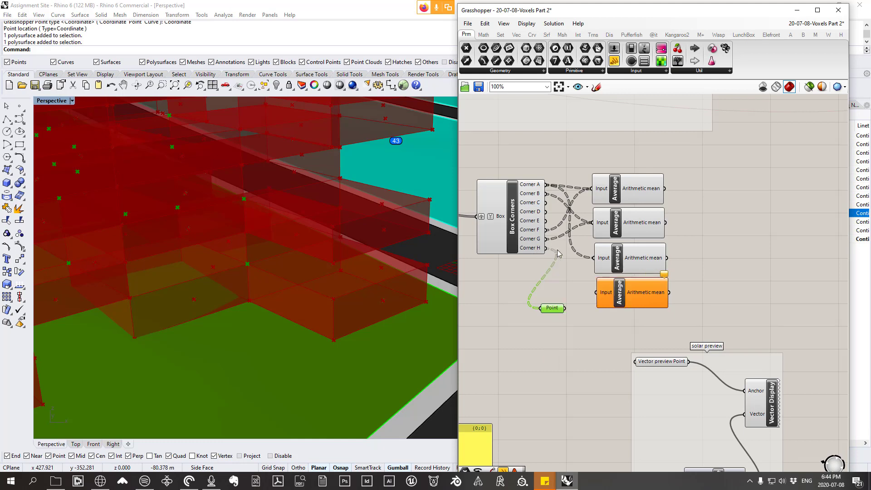
{"action": "left_click_drag", "start_coordinate": [547, 251], "coordinate": [595, 259]}
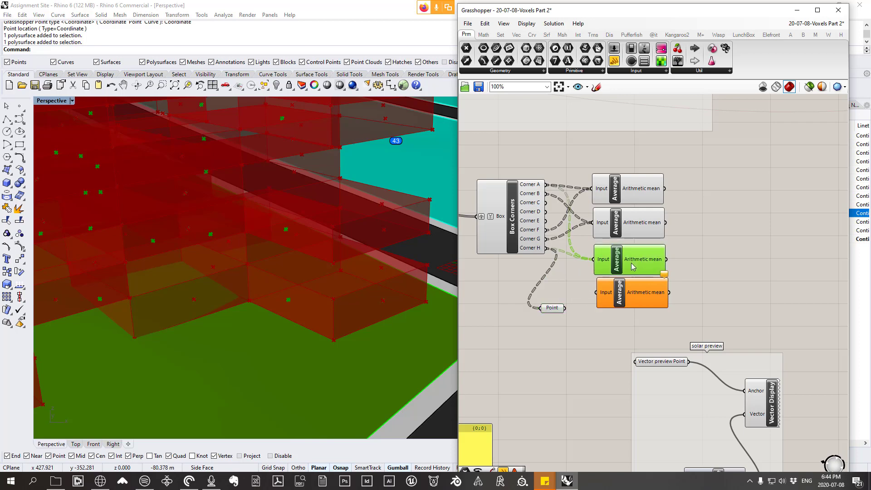
{"action": "left_click_drag", "start_coordinate": [631, 263], "coordinate": [630, 259]}
{"action": "right_click_drag", "start_coordinate": [351, 298], "coordinate": [328, 312]}
{"action": "scroll", "coordinate": [298, 304], "scroll_direction": "down", "scroll_amount": 5}
{"action": "scroll", "coordinate": [336, 303], "scroll_direction": "up", "scroll_amount": 4}
{"action": "right_click_drag", "start_coordinate": [274, 296], "coordinate": [284, 303]}
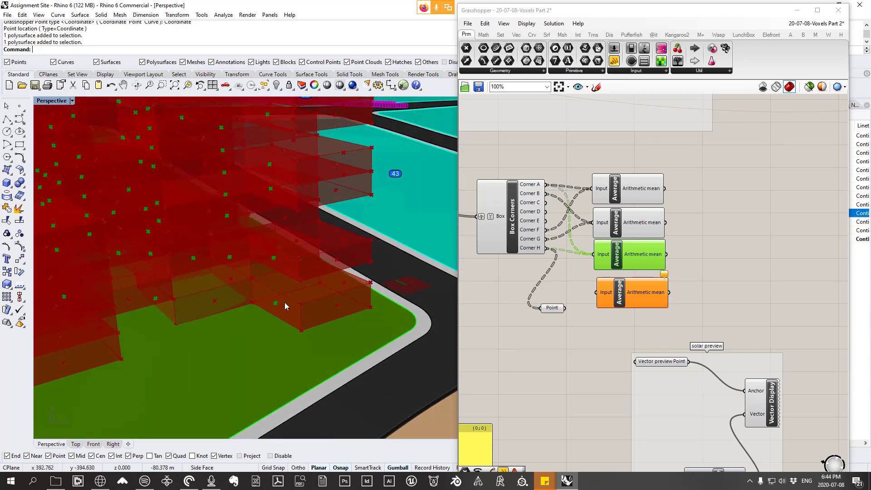
Step: Delete the Point parameter used to preview Corner H
{"action": "left_click", "coordinate": [544, 308]}
{"action": "key", "text": "Delete"}
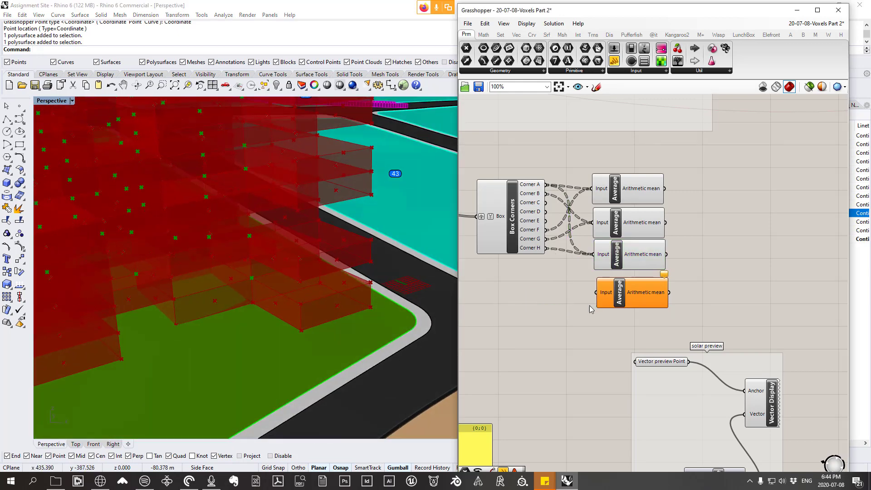
Step: Feed Corner H and Corner C into the fourth Average's input to get the remaining side face's midpoint
{"action": "right_click_drag", "start_coordinate": [376, 313], "coordinate": [296, 297]}
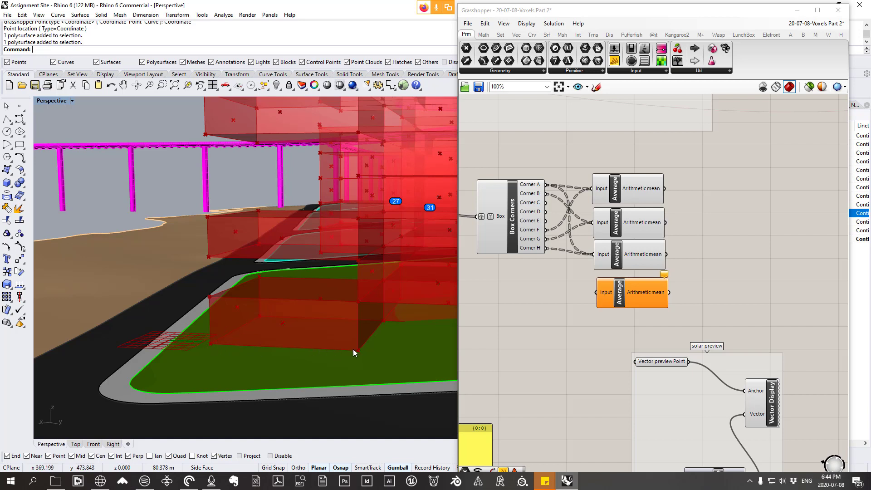
{"action": "left_click_drag", "start_coordinate": [546, 248], "coordinate": [596, 292]}
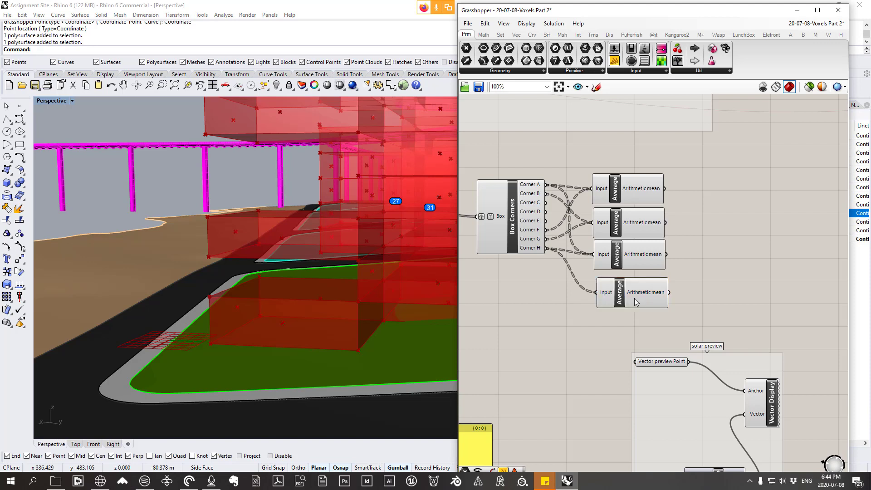
{"action": "left_click", "coordinate": [623, 298]}
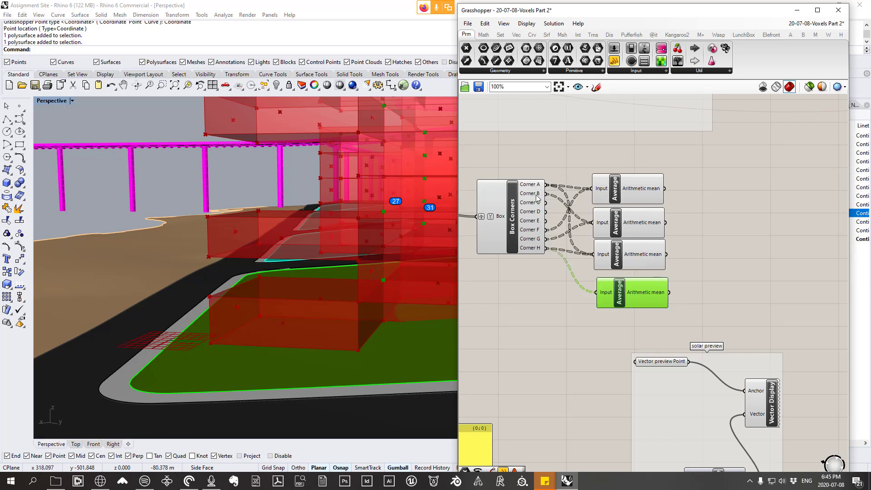
{"action": "mouse_move", "coordinate": [539, 207]}
{"action": "left_click_drag", "start_coordinate": [544, 203], "coordinate": [623, 289]}
Step: Line up the four Average components as a stack beside the Box Corners outputs
{"action": "scroll", "coordinate": [689, 237], "scroll_direction": "down", "scroll_amount": 3}
{"action": "scroll", "coordinate": [679, 222], "scroll_direction": "up", "scroll_amount": 3}
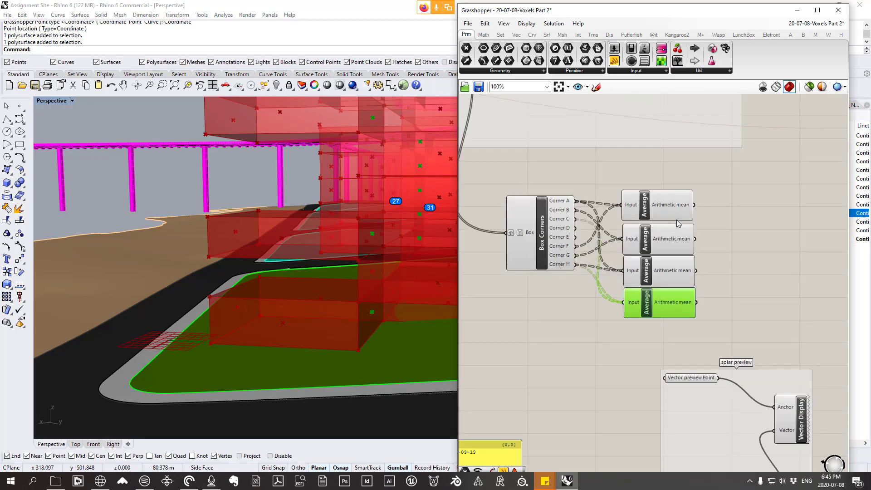
{"action": "left_click_drag", "start_coordinate": [672, 318], "coordinate": [652, 198]}
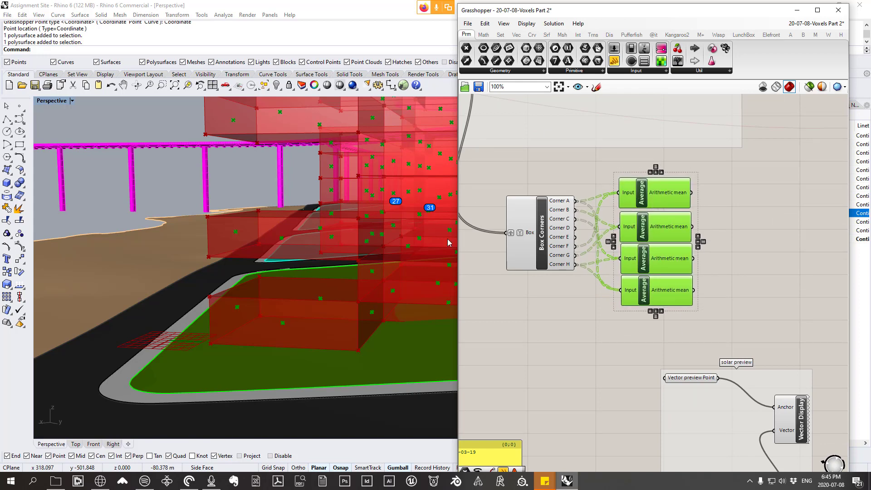
Step: Group Box Corners with the four Average components and title the group "Selecting Side faces of Boxes"
{"action": "left_click_drag", "start_coordinate": [711, 316], "coordinate": [503, 168]}
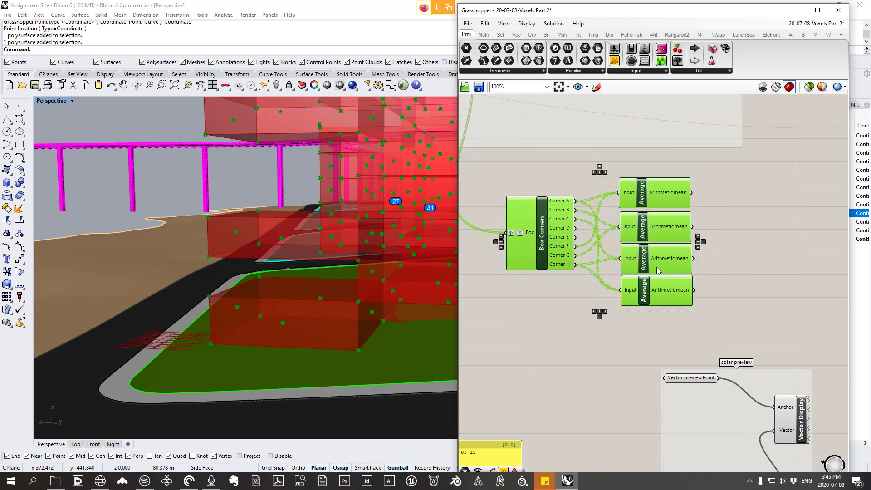
{"action": "right_click", "coordinate": [577, 182]}
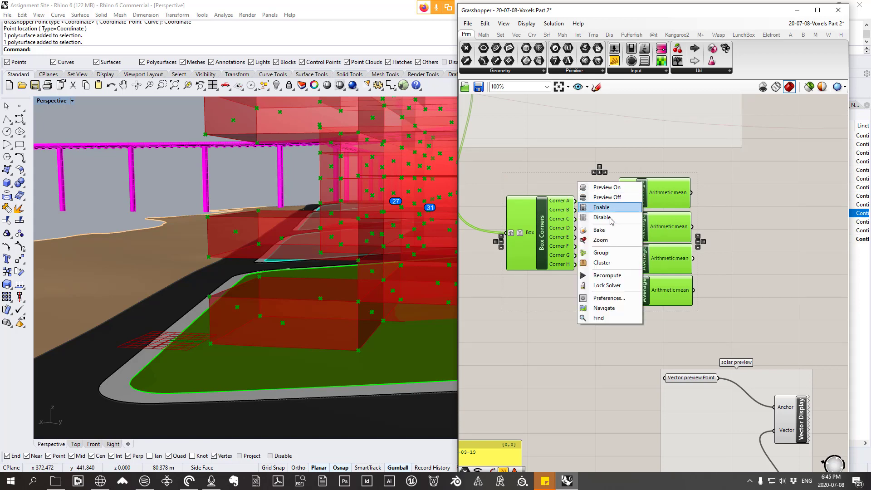
{"action": "left_click", "coordinate": [595, 263]}
{"action": "right_click", "coordinate": [584, 181]}
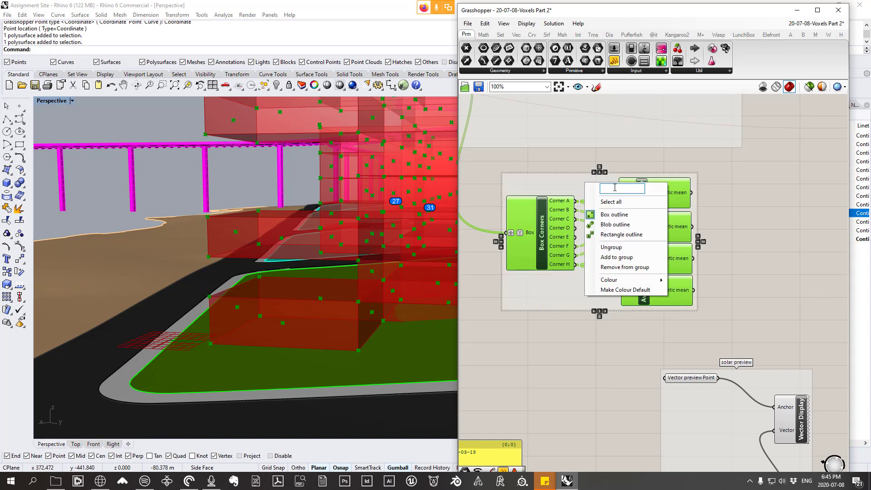
{"action": "type", "text": "Slecting Side faces of Boxes"}
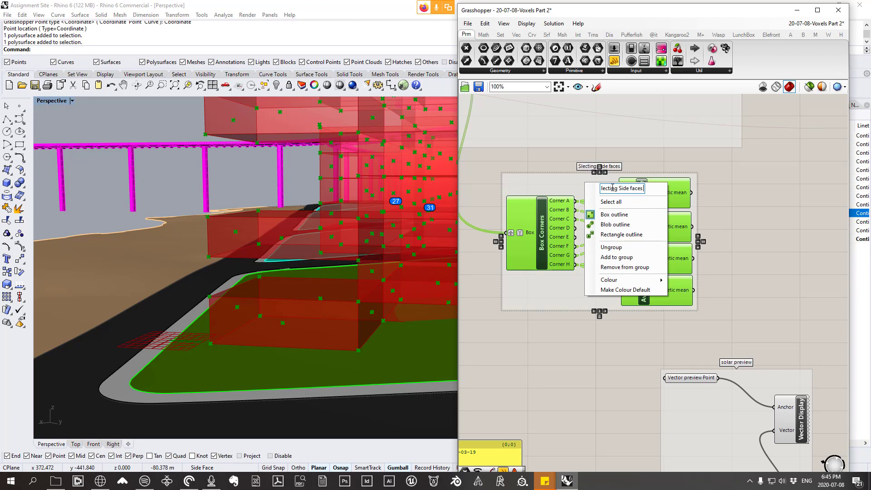
{"action": "left_click", "coordinate": [538, 154]}
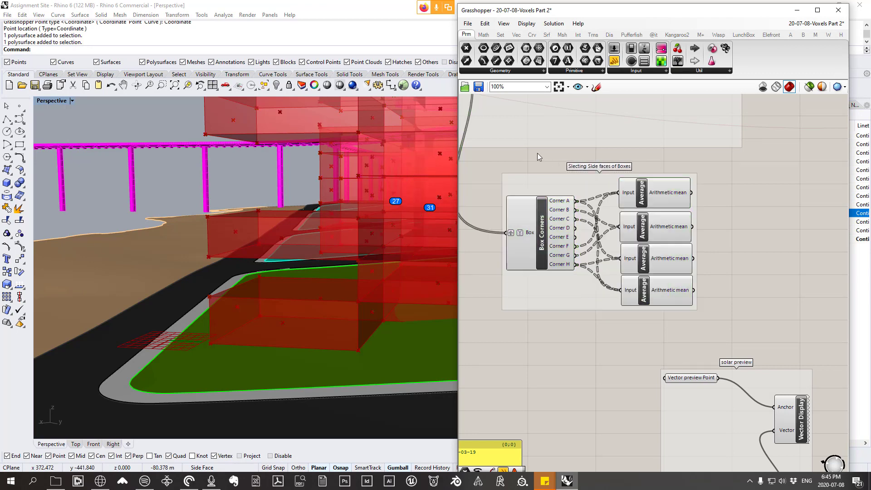
{"action": "right_click", "coordinate": [575, 180]}
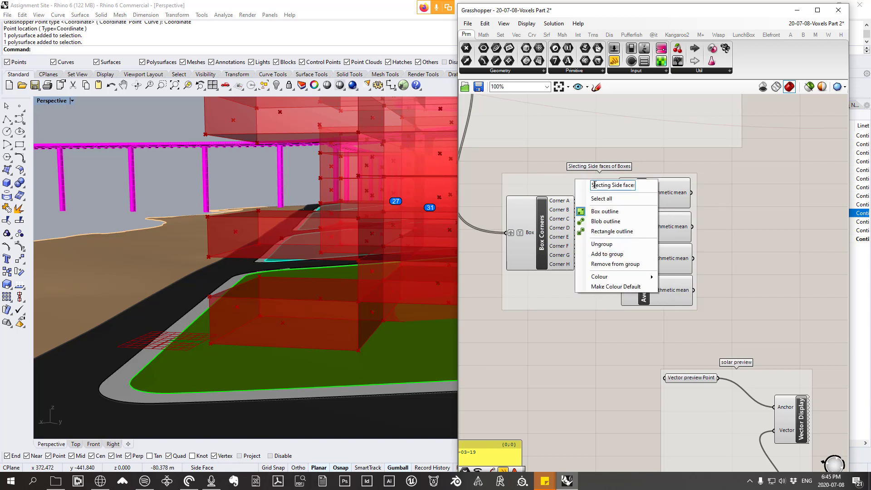
{"action": "type", "text": "e"}
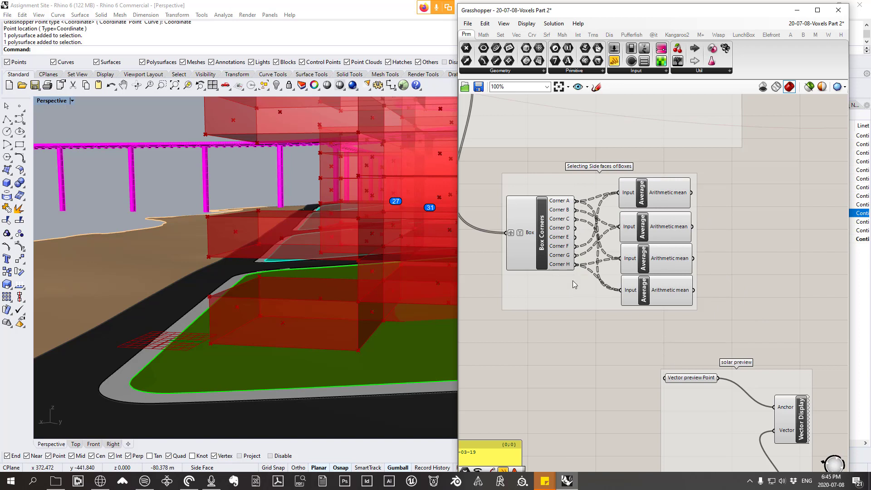
Step: Turn off the preview of the Box Corners component so its corner points are hidden on the voxels
{"action": "scroll", "coordinate": [524, 191], "scroll_direction": "down", "scroll_amount": 3}
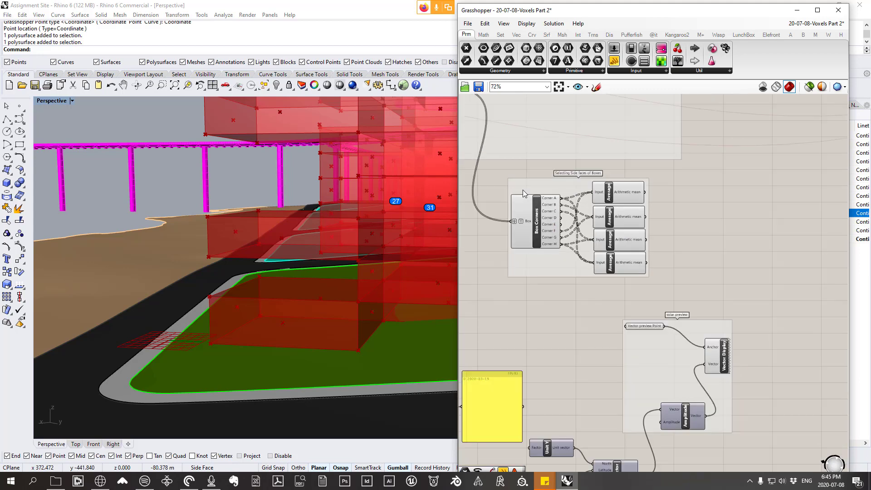
{"action": "mouse_move", "coordinate": [551, 260]}
{"action": "left_mouse_down"}
{"action": "mouse_move", "coordinate": [584, 267]}
{"action": "mouse_move", "coordinate": [564, 267]}
{"action": "left_mouse_up"}
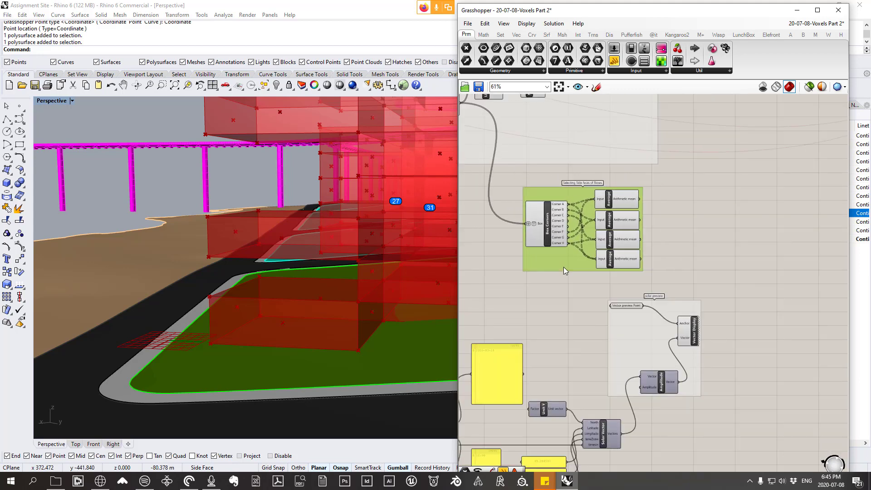
{"action": "left_click_drag", "start_coordinate": [662, 280], "coordinate": [605, 181]}
{"action": "right_click_drag", "start_coordinate": [287, 304], "coordinate": [346, 303]}
{"action": "scroll", "coordinate": [315, 295], "scroll_direction": "down", "scroll_amount": 8}
{"action": "scroll", "coordinate": [360, 185], "scroll_direction": "up", "scroll_amount": 4}
{"action": "right_click_drag", "start_coordinate": [489, 222], "coordinate": [520, 230]}
{"action": "left_click_drag", "start_coordinate": [594, 310], "coordinate": [546, 187]}
{"action": "right_click", "coordinate": [543, 186]}
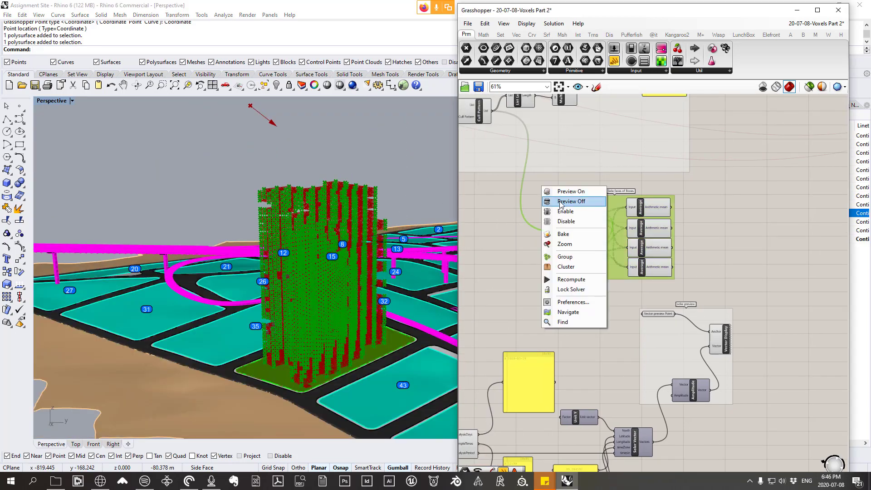
{"action": "left_click", "coordinate": [563, 201]}
Step: Examine the side-face midpoints on the voxel tower from several sides, together with the solar vector arrow
{"action": "scroll", "coordinate": [643, 221], "scroll_direction": "up", "scroll_amount": 5}
{"action": "right_click_drag", "start_coordinate": [643, 222], "coordinate": [697, 220]}
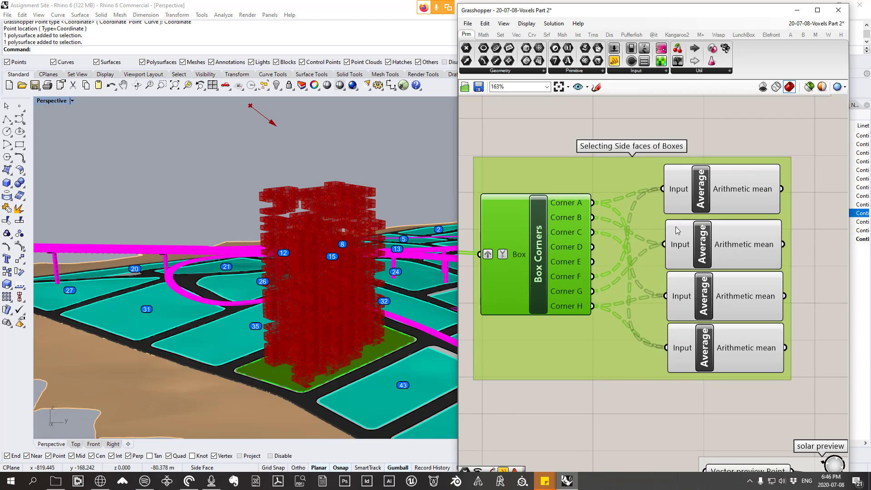
{"action": "right_click_drag", "start_coordinate": [344, 239], "coordinate": [349, 326]}
{"action": "scroll", "coordinate": [328, 384], "scroll_direction": "up", "scroll_amount": 5}
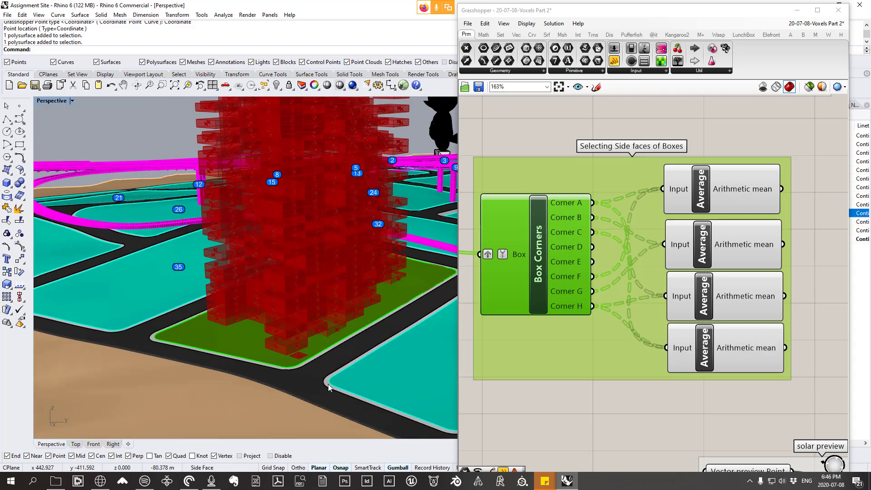
{"action": "scroll", "coordinate": [271, 294], "scroll_direction": "up", "scroll_amount": 4}
{"action": "scroll", "coordinate": [272, 295], "scroll_direction": "down", "scroll_amount": 5}
{"action": "right_click_drag", "start_coordinate": [278, 300], "coordinate": [323, 328]}
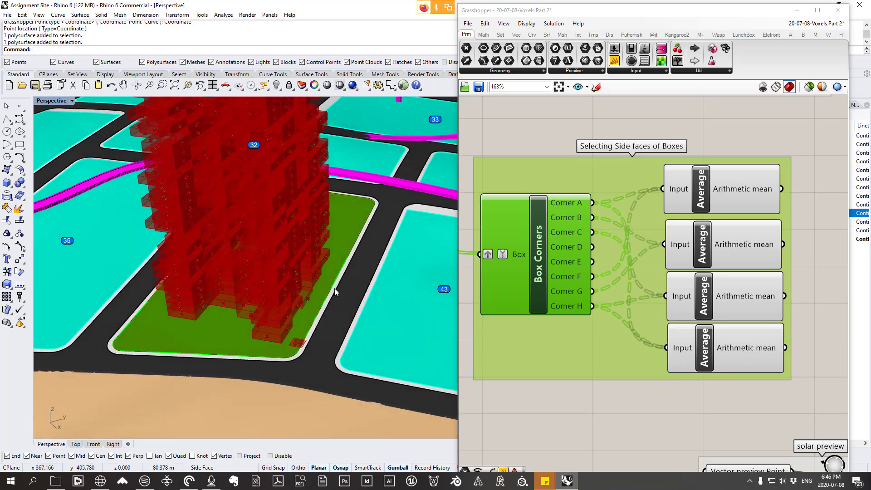
{"action": "right_click_drag", "start_coordinate": [335, 292], "coordinate": [277, 227]}
{"action": "scroll", "coordinate": [301, 231], "scroll_direction": "down", "scroll_amount": 5}
{"action": "scroll", "coordinate": [318, 282], "scroll_direction": "down", "scroll_amount": 5}
{"action": "scroll", "coordinate": [267, 148], "scroll_direction": "up", "scroll_amount": 5}
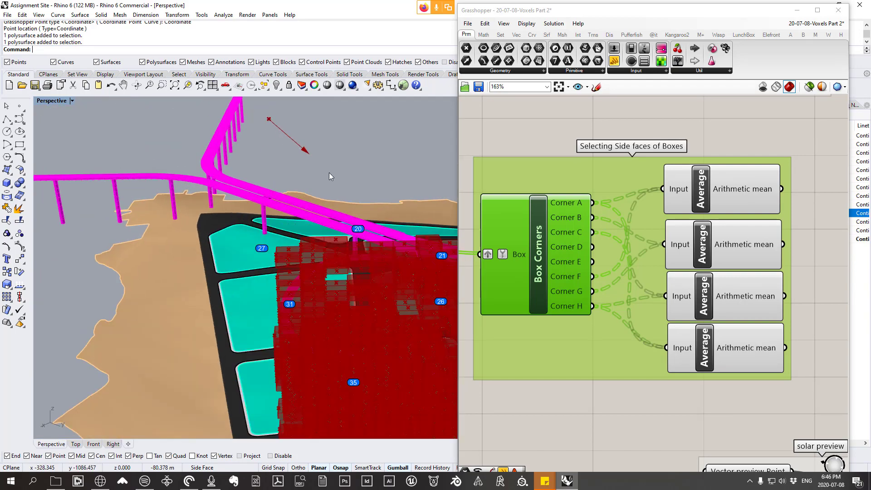
{"action": "scroll", "coordinate": [318, 290], "scroll_direction": "down", "scroll_amount": 5}
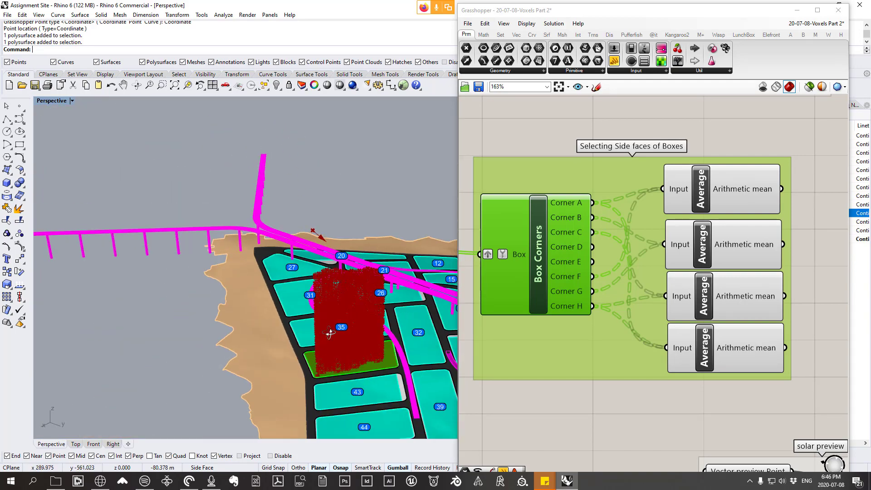
{"action": "right_click_drag", "start_coordinate": [319, 313], "coordinate": [363, 273]}
{"action": "scroll", "coordinate": [375, 335], "scroll_direction": "up", "scroll_amount": 3}
{"action": "right_click_drag", "start_coordinate": [375, 335], "coordinate": [367, 245]}
{"action": "scroll", "coordinate": [371, 236], "scroll_direction": "up", "scroll_amount": 5}
{"action": "scroll", "coordinate": [371, 248], "scroll_direction": "down", "scroll_amount": 6}
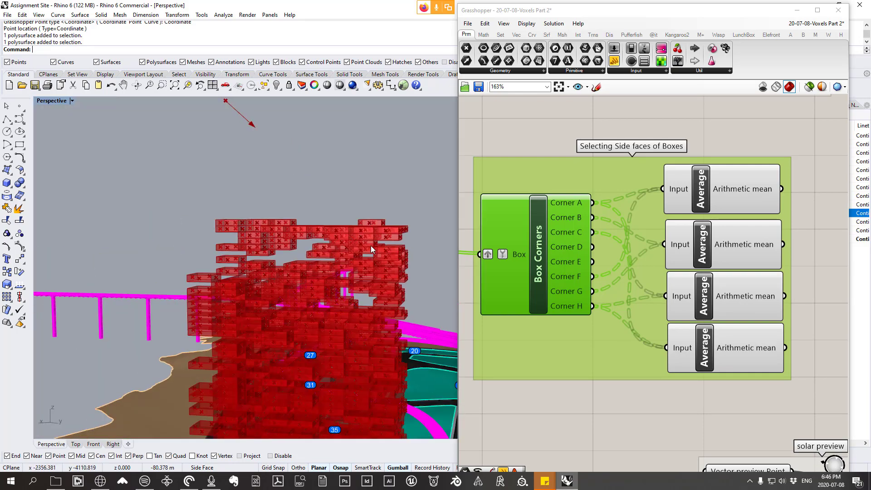
{"action": "scroll", "coordinate": [367, 235], "scroll_direction": "up", "scroll_amount": 4}
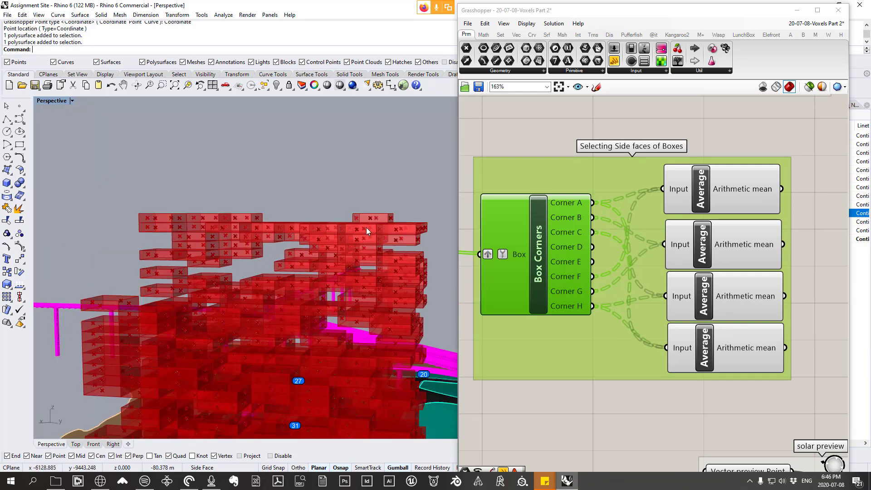
{"action": "right_click_drag", "start_coordinate": [366, 228], "coordinate": [379, 235]}
{"action": "scroll", "coordinate": [347, 225], "scroll_direction": "down", "scroll_amount": 6}
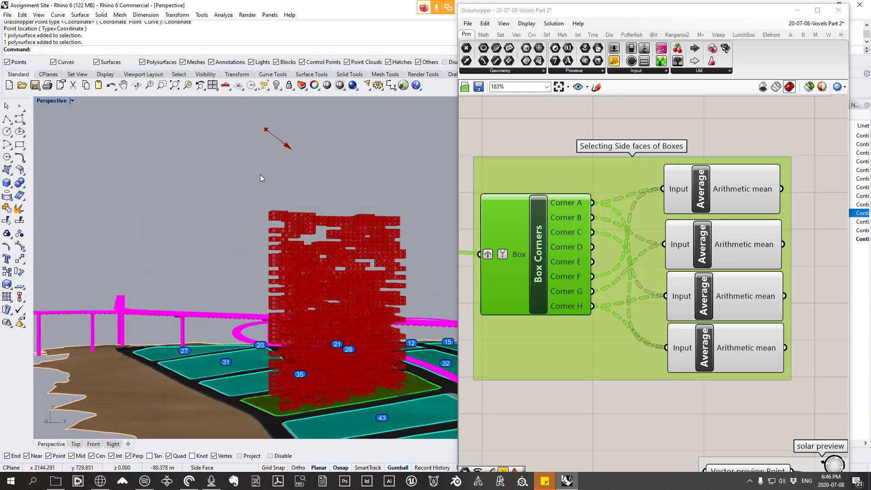
Step: Review the disabled reference definition, from the collected midpoints and solar calculator to the point move and Mesh Ray intersection test
{"action": "scroll", "coordinate": [667, 240], "scroll_direction": "down", "scroll_amount": 5}
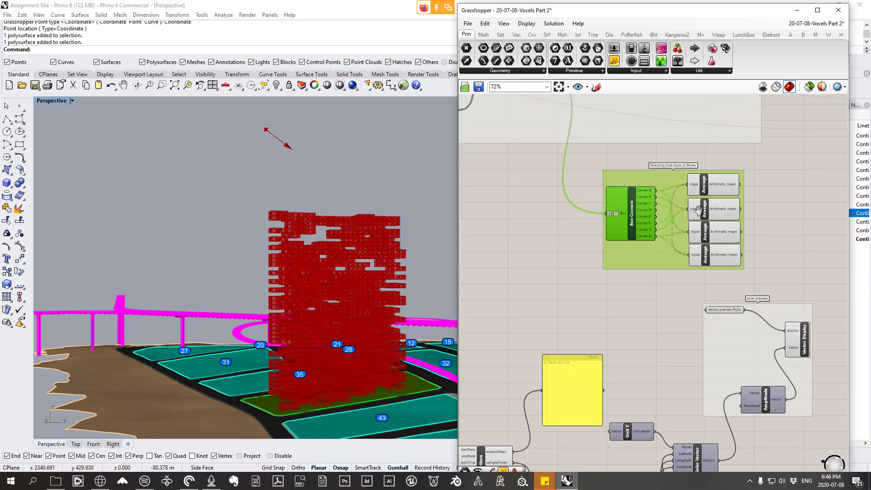
{"action": "right_click_drag", "start_coordinate": [722, 363], "coordinate": [647, 324]}
{"action": "left_click_drag", "start_coordinate": [647, 325], "coordinate": [662, 350]}
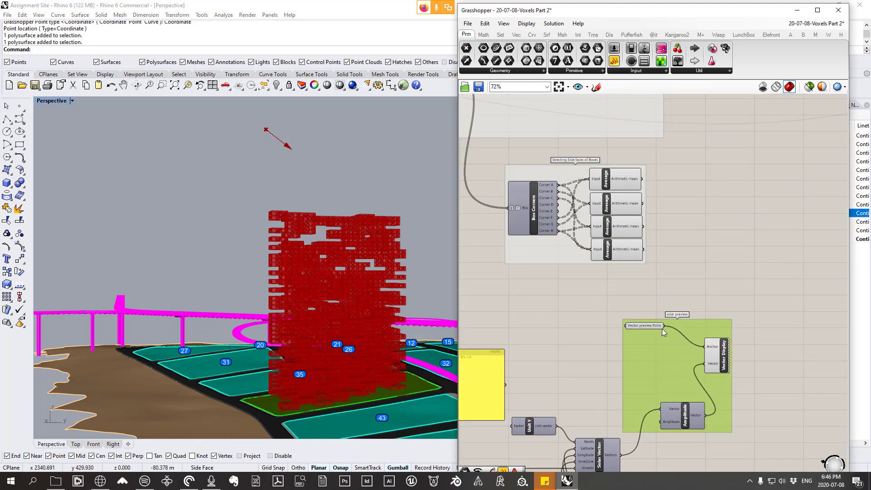
{"action": "scroll", "coordinate": [630, 176], "scroll_direction": "up", "scroll_amount": 4}
{"action": "scroll", "coordinate": [630, 176], "scroll_direction": "down", "scroll_amount": 15}
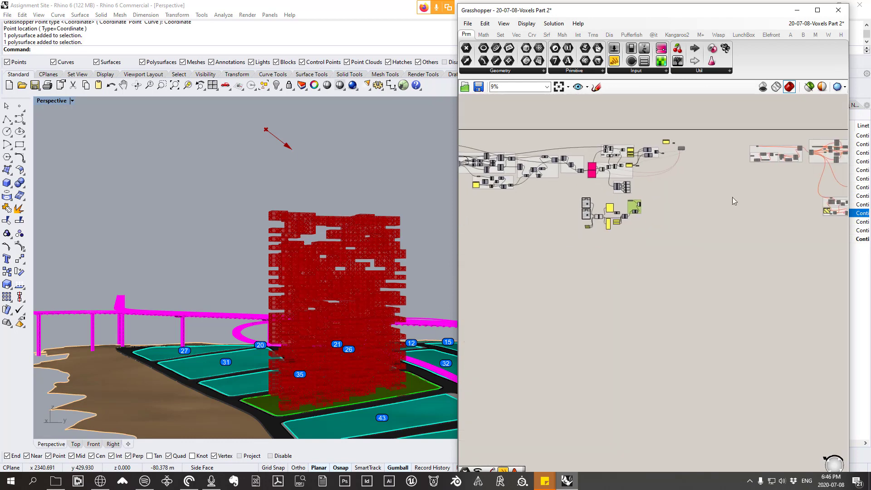
{"action": "right_click_drag", "start_coordinate": [803, 199], "coordinate": [569, 195]}
{"action": "right_click_drag", "start_coordinate": [774, 266], "coordinate": [595, 201]}
{"action": "scroll", "coordinate": [637, 202], "scroll_direction": "up", "scroll_amount": 14}
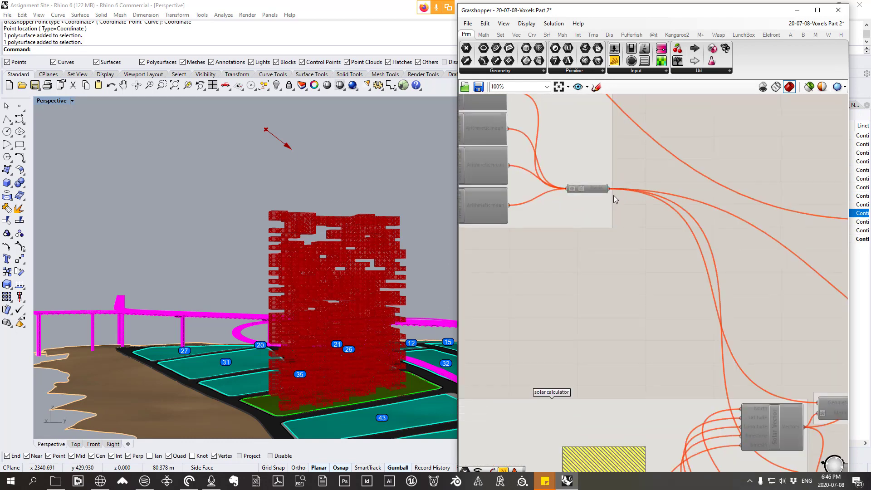
{"action": "scroll", "coordinate": [612, 193], "scroll_direction": "down", "scroll_amount": 5}
{"action": "scroll", "coordinate": [690, 292], "scroll_direction": "up", "scroll_amount": 3}
{"action": "scroll", "coordinate": [728, 252], "scroll_direction": "up", "scroll_amount": 1}
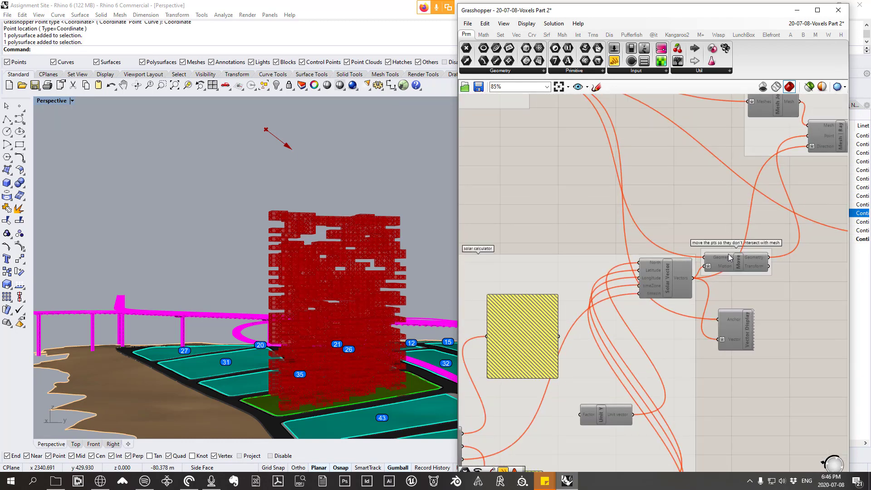
{"action": "right_click_drag", "start_coordinate": [784, 247], "coordinate": [684, 309]}
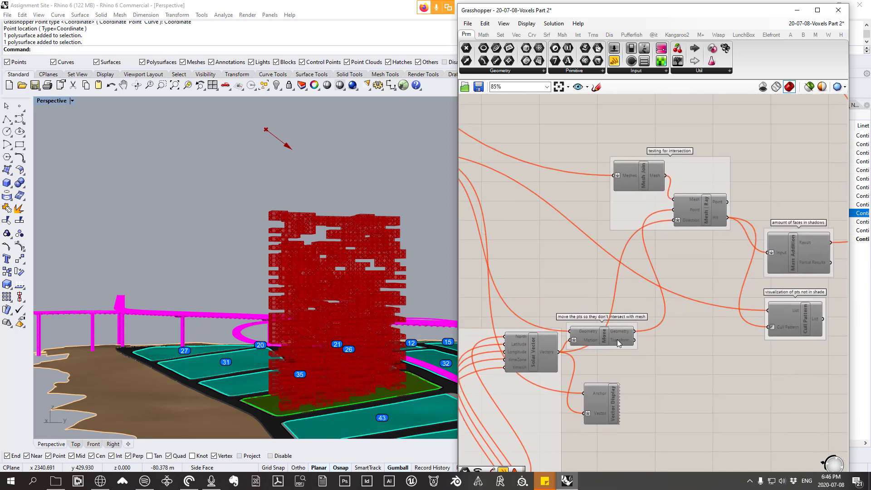
{"action": "left_click_drag", "start_coordinate": [617, 341], "coordinate": [621, 313]}
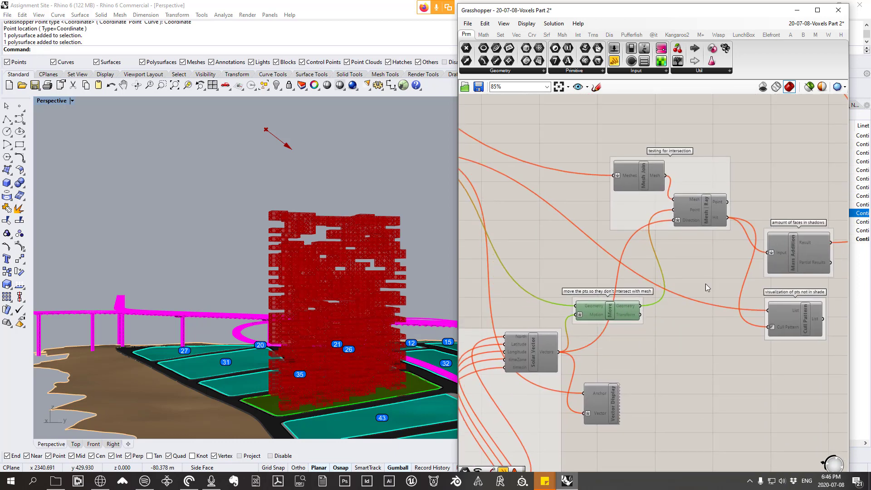
Step: Add a Point parameter beside the four Average components in the "Selecting Side faces of Boxes" group
{"action": "scroll", "coordinate": [718, 270], "scroll_direction": "down", "scroll_amount": 10}
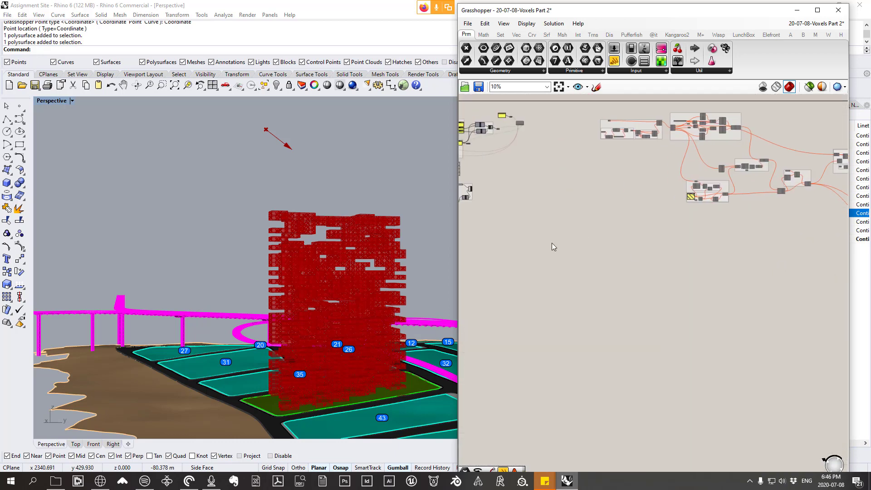
{"action": "scroll", "coordinate": [674, 211], "scroll_direction": "up", "scroll_amount": 10}
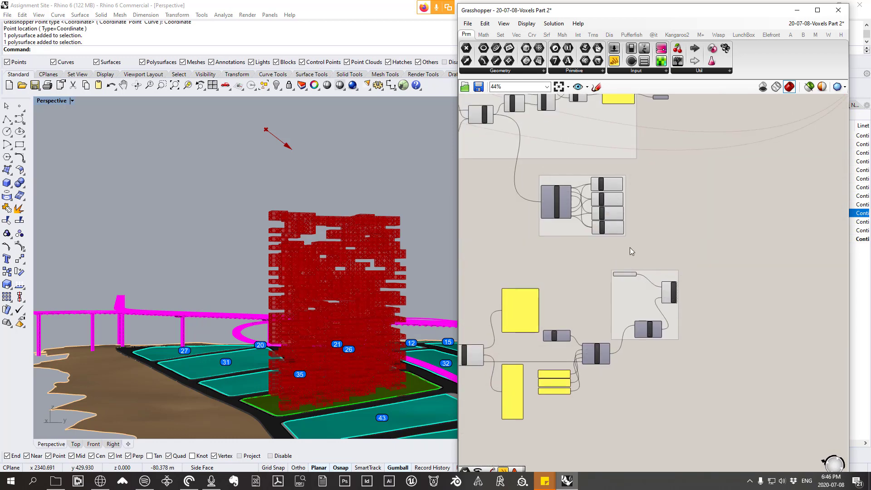
{"action": "scroll", "coordinate": [638, 233], "scroll_direction": "up", "scroll_amount": 2}
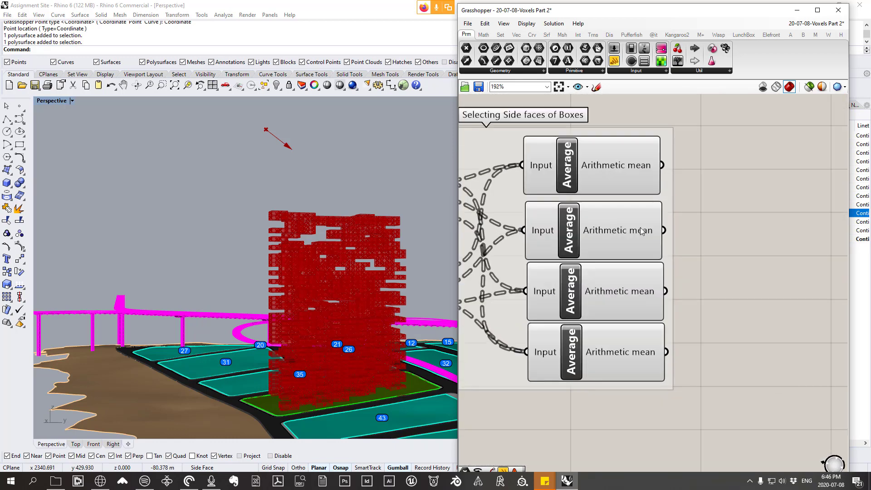
{"action": "mouse_move", "coordinate": [652, 176]}
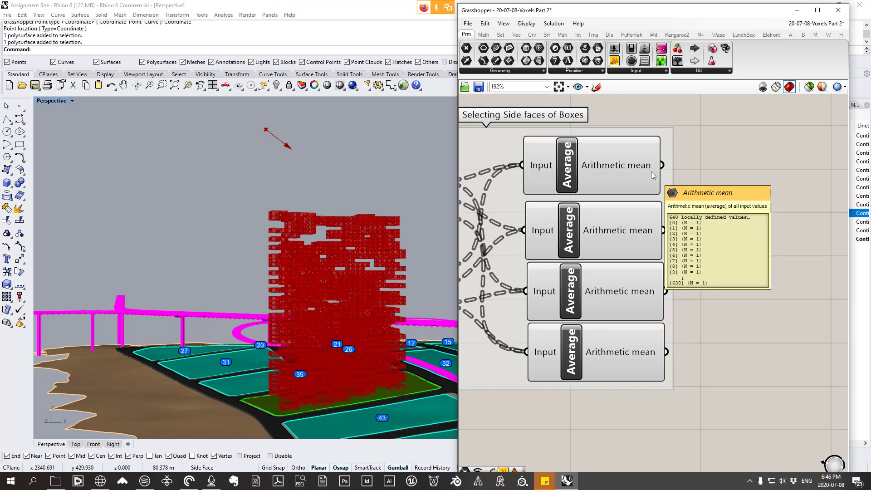
{"action": "right_click_drag", "start_coordinate": [363, 268], "coordinate": [355, 359]}
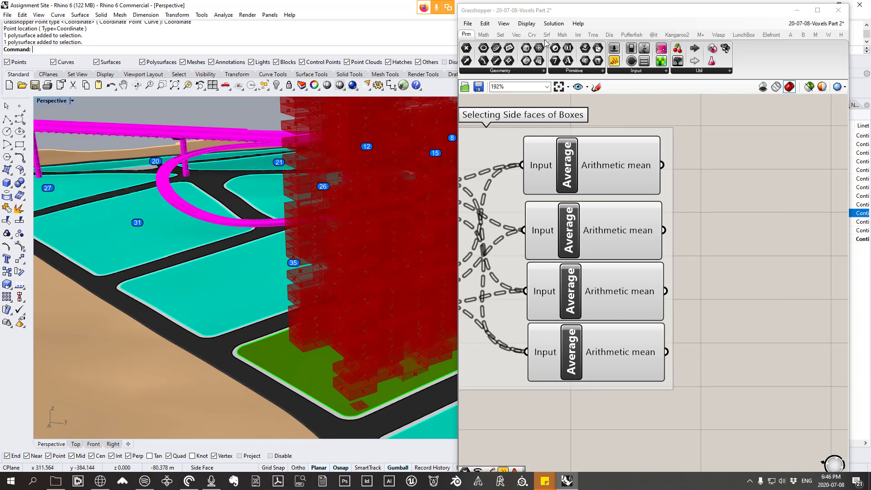
{"action": "left_click", "coordinate": [493, 71]}
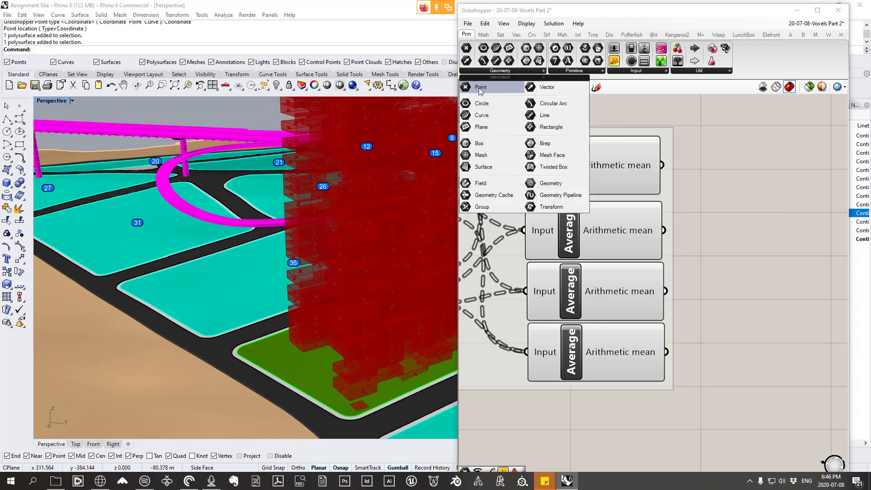
{"action": "left_click", "coordinate": [480, 86]}
{"action": "left_click", "coordinate": [757, 265]}
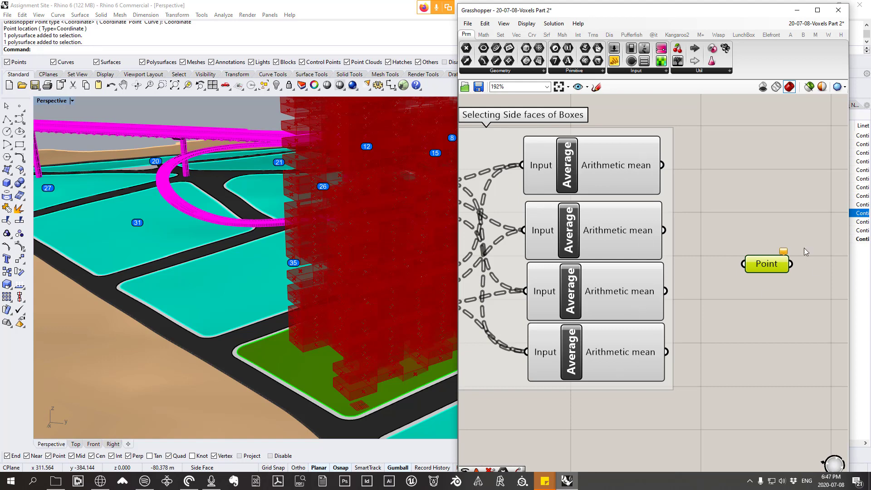
{"action": "left_click_drag", "start_coordinate": [773, 259], "coordinate": [771, 252]}
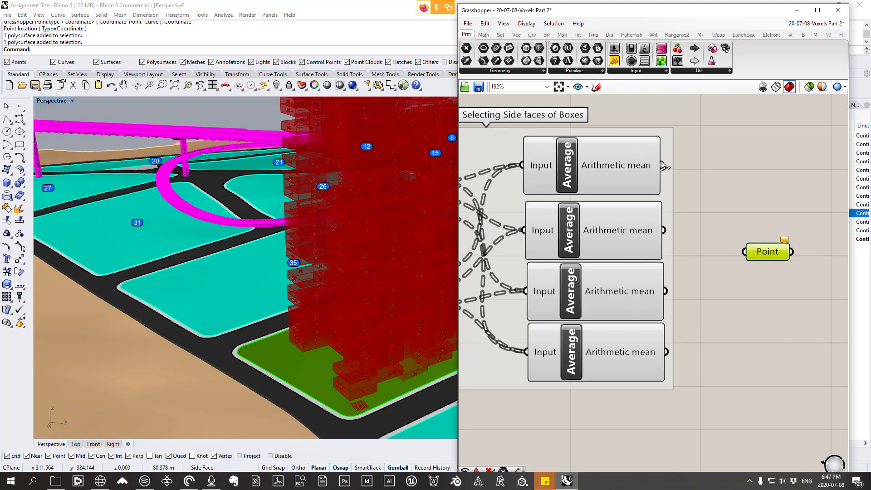
Step: Wire the Arithmetic mean outputs of all four Average components into the Point parameter
{"action": "left_click_drag", "start_coordinate": [662, 165], "coordinate": [744, 252]}
{"action": "left_click_drag", "start_coordinate": [664, 230], "coordinate": [737, 258], "text": "shift"}
{"action": "left_click_drag", "start_coordinate": [671, 359], "coordinate": [771, 250], "text": "shift"}
{"action": "right_click_drag", "start_coordinate": [759, 308], "coordinate": [734, 304]}
{"action": "left_click", "coordinate": [734, 304]}
{"action": "scroll", "coordinate": [750, 248], "scroll_direction": "down", "scroll_amount": 2}
{"action": "mouse_move", "coordinate": [758, 247]}
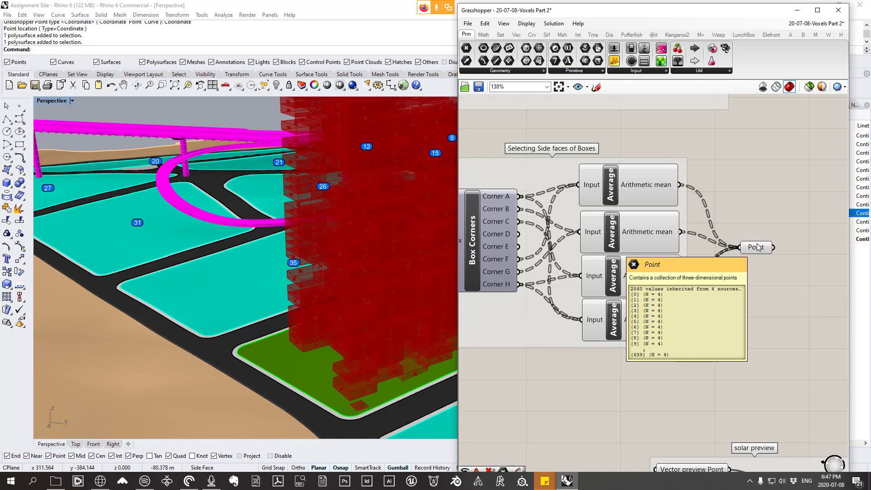
Step: Turn off the preview of the components in the "Selecting Side faces of Boxes" group, leaving only the Point parameter displayed
{"action": "left_click", "coordinate": [755, 247]}
{"action": "right_click_drag", "start_coordinate": [254, 271], "coordinate": [378, 302]}
{"action": "right_click_drag", "start_coordinate": [338, 240], "coordinate": [364, 255]}
{"action": "scroll", "coordinate": [648, 317], "scroll_direction": "down", "scroll_amount": 2}
{"action": "mouse_move", "coordinate": [660, 314]}
{"action": "right_mouse_down"}
{"action": "mouse_move", "coordinate": [706, 325]}
{"action": "mouse_move", "coordinate": [717, 307]}
{"action": "right_mouse_up"}
{"action": "mouse_move", "coordinate": [719, 367]}
{"action": "left_mouse_down"}
{"action": "mouse_move", "coordinate": [553, 195]}
{"action": "mouse_move", "coordinate": [527, 203]}
{"action": "left_mouse_up"}
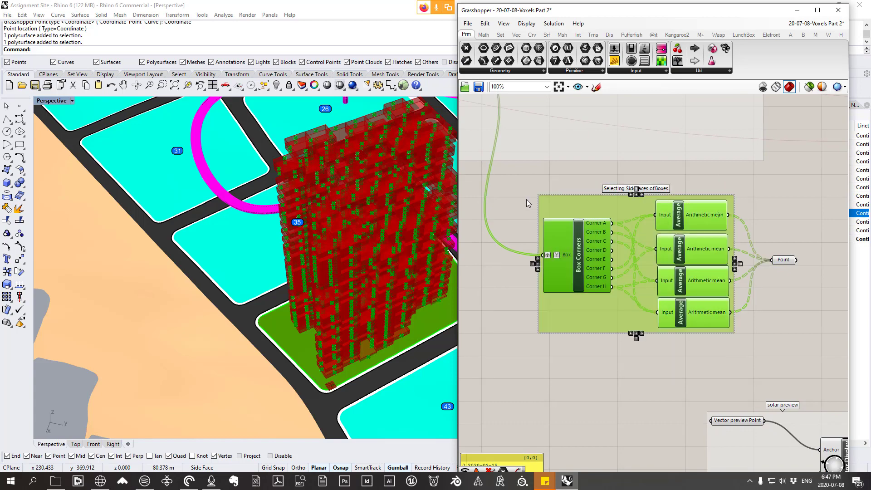
{"action": "right_click", "coordinate": [560, 177]}
{"action": "left_click", "coordinate": [585, 190]}
Step: Examine the collected side-face midpoints on the voxel tower from several angles with the Point parameter selected
{"action": "right_click_drag", "start_coordinate": [398, 228], "coordinate": [327, 226]}
{"action": "scroll", "coordinate": [380, 193], "scroll_direction": "up", "scroll_amount": 4}
{"action": "right_click_drag", "start_coordinate": [372, 193], "coordinate": [303, 242]}
{"action": "scroll", "coordinate": [405, 235], "scroll_direction": "up", "scroll_amount": 5}
{"action": "scroll", "coordinate": [382, 254], "scroll_direction": "down", "scroll_amount": 2}
{"action": "right_click_drag", "start_coordinate": [382, 254], "coordinate": [406, 251]}
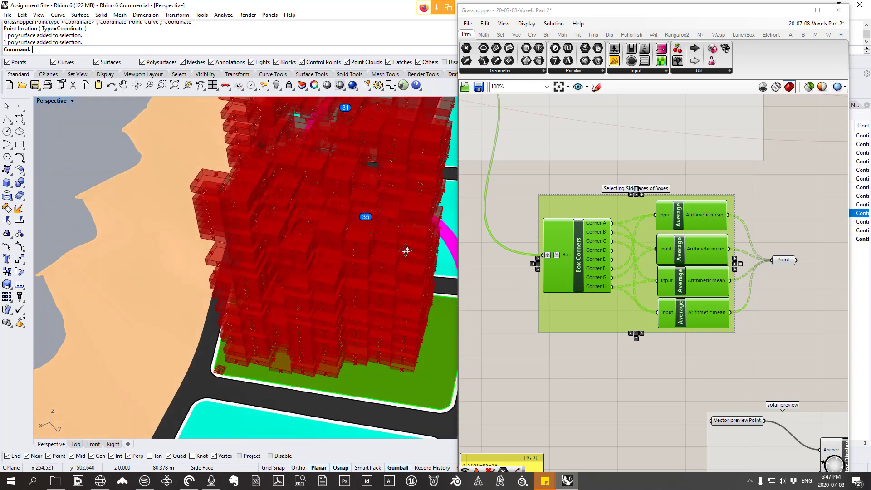
{"action": "scroll", "coordinate": [418, 247], "scroll_direction": "up", "scroll_amount": 4}
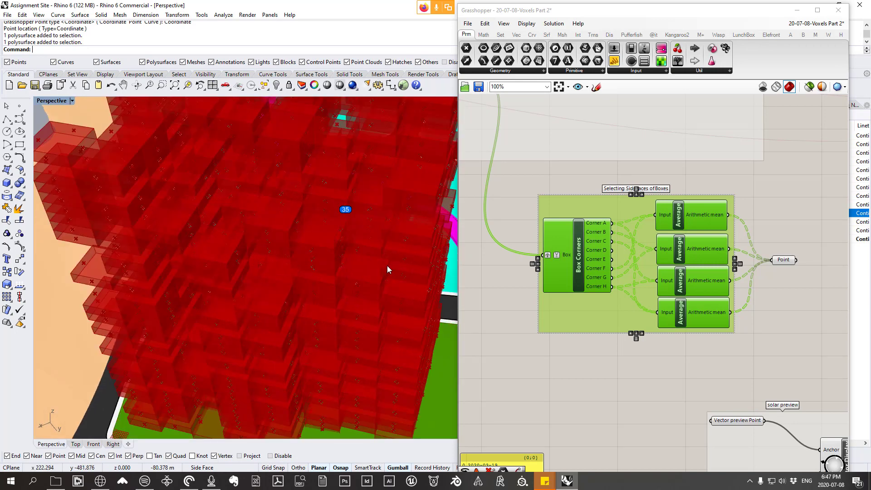
{"action": "scroll", "coordinate": [690, 356], "scroll_direction": "down", "scroll_amount": 2}
{"action": "right_click_drag", "start_coordinate": [791, 440], "coordinate": [650, 348]}
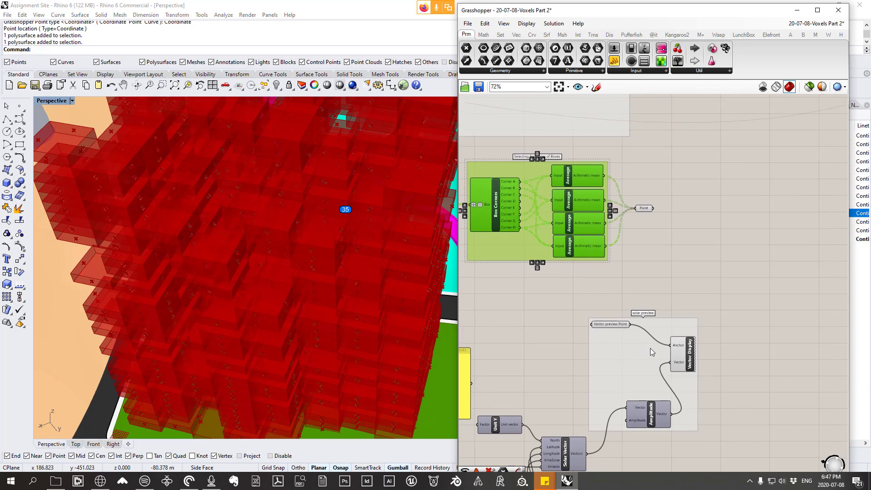
{"action": "left_click_drag", "start_coordinate": [647, 210], "coordinate": [650, 208]}
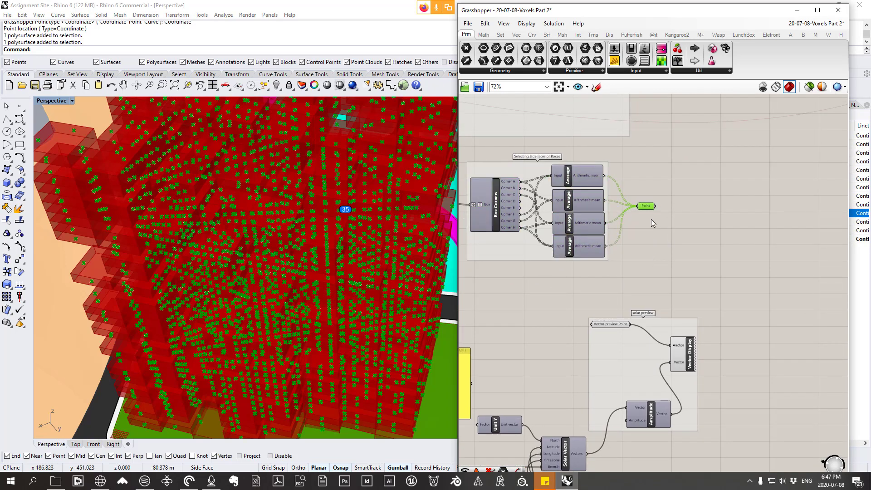
{"action": "scroll", "coordinate": [334, 263], "scroll_direction": "down", "scroll_amount": 5}
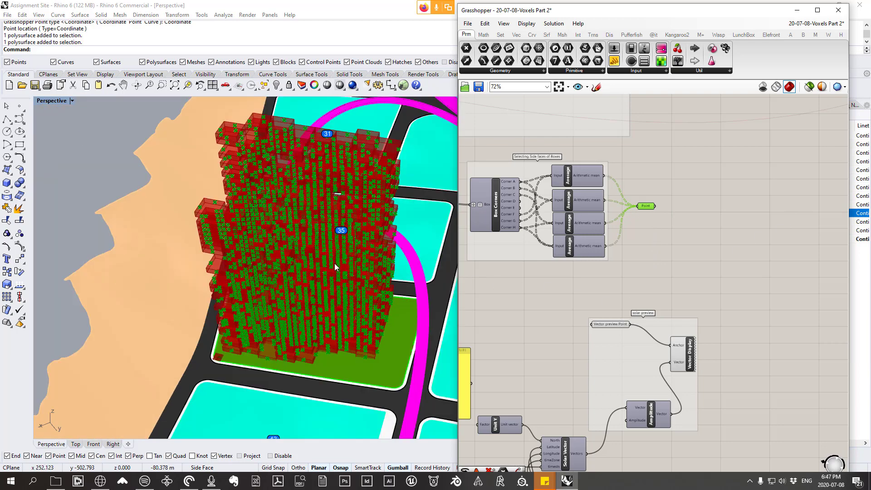
{"action": "right_click_drag", "start_coordinate": [334, 264], "coordinate": [316, 151]}
{"action": "scroll", "coordinate": [296, 153], "scroll_direction": "up", "scroll_amount": 2}
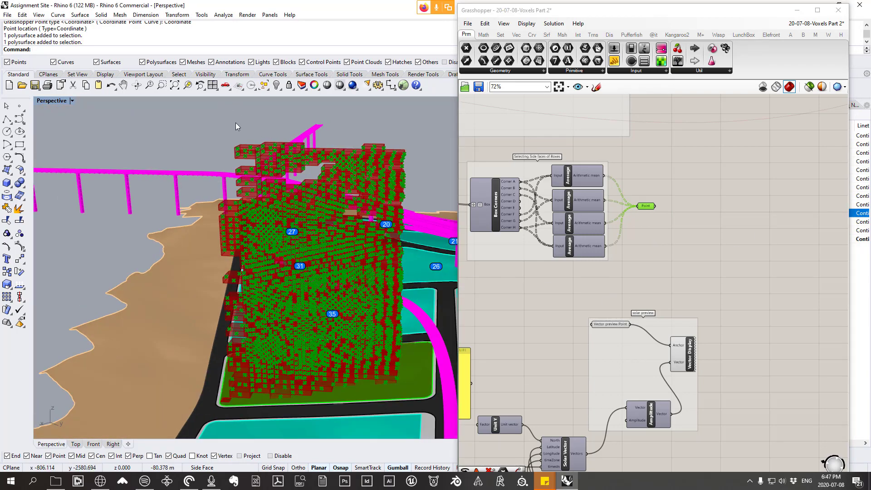
{"action": "left_click", "coordinate": [597, 87]}
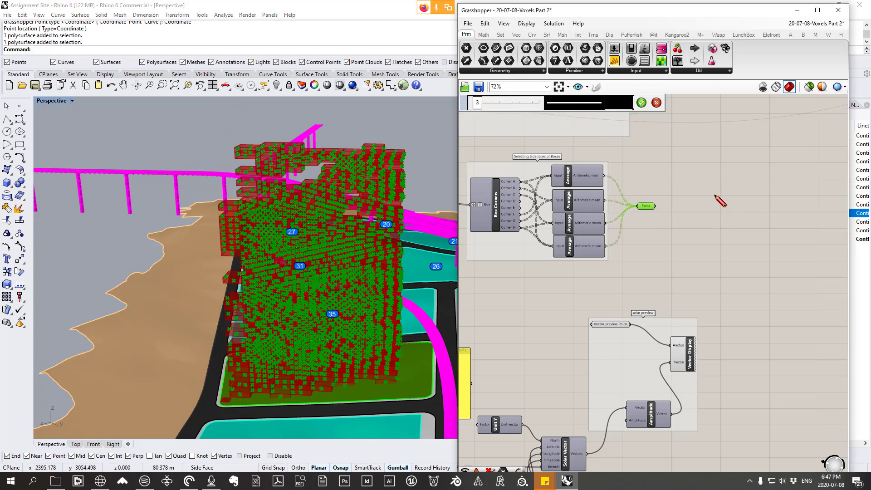
{"action": "mouse_move", "coordinate": [715, 196]}
{"action": "left_mouse_down"}
{"action": "mouse_move", "coordinate": [711, 221]}
{"action": "mouse_move", "coordinate": [761, 187]}
{"action": "left_mouse_up"}
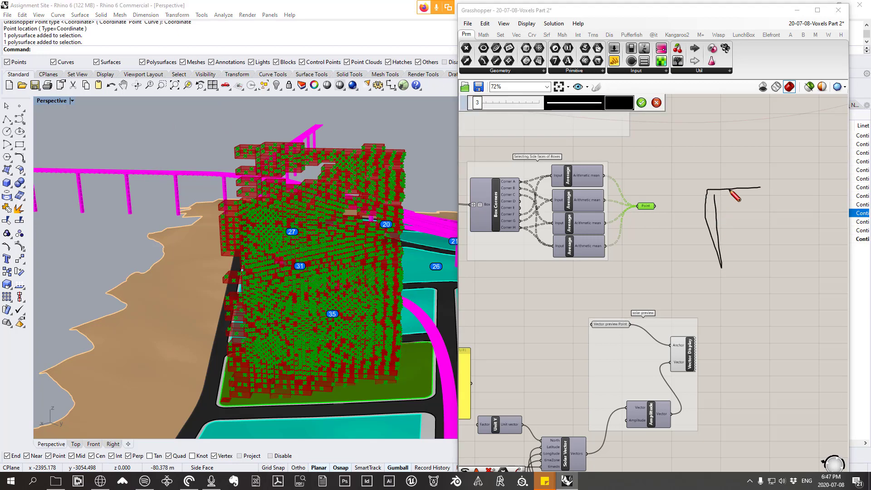
{"action": "left_click", "coordinate": [656, 103]}
Step: Sketch a box on the canvas with a smiley-faced sun and two arrows running from the sun to the box's vertical sides
{"action": "left_click", "coordinate": [596, 87]}
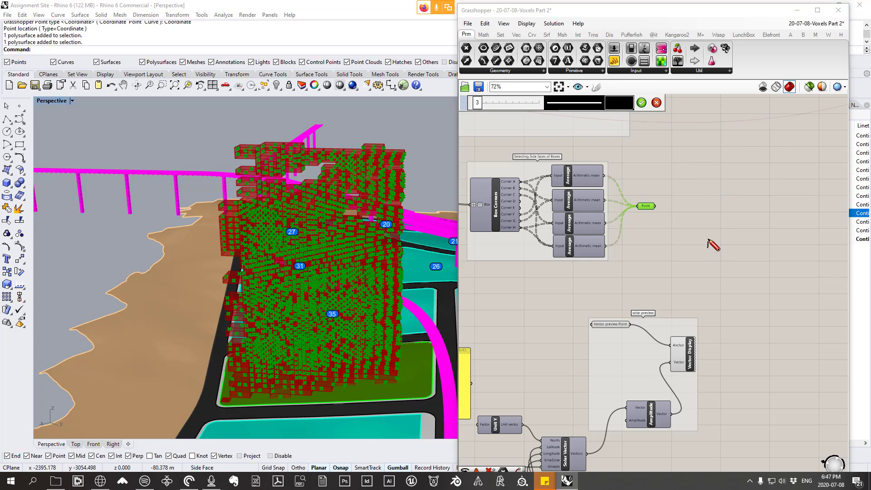
{"action": "mouse_move", "coordinate": [708, 247]}
{"action": "left_mouse_down"}
{"action": "mouse_move", "coordinate": [706, 192]}
{"action": "mouse_move", "coordinate": [800, 183]}
{"action": "mouse_move", "coordinate": [795, 252]}
{"action": "mouse_move", "coordinate": [709, 249]}
{"action": "left_mouse_up"}
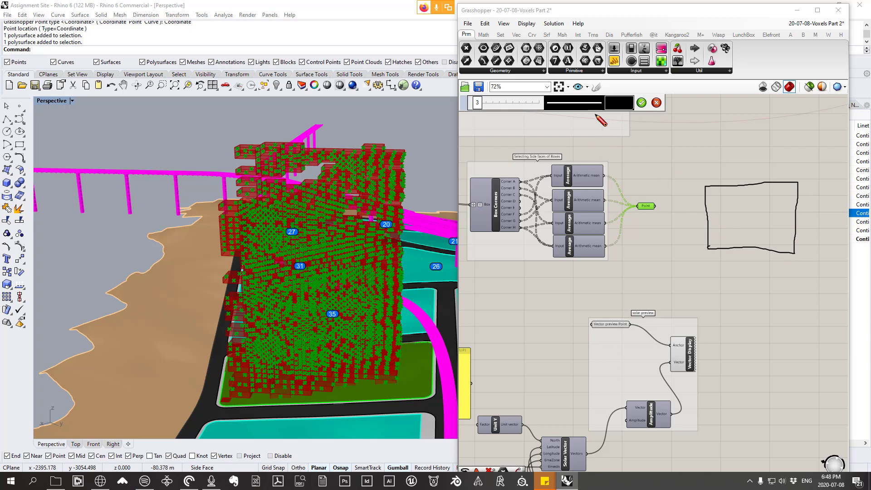
{"action": "mouse_move", "coordinate": [624, 130]}
{"action": "left_mouse_down"}
{"action": "mouse_move", "coordinate": [619, 121]}
{"action": "mouse_move", "coordinate": [607, 136]}
{"action": "mouse_move", "coordinate": [622, 144]}
{"action": "mouse_move", "coordinate": [622, 131]}
{"action": "left_mouse_up"}
{"action": "left_click", "coordinate": [613, 127]}
{"action": "left_click", "coordinate": [622, 127]}
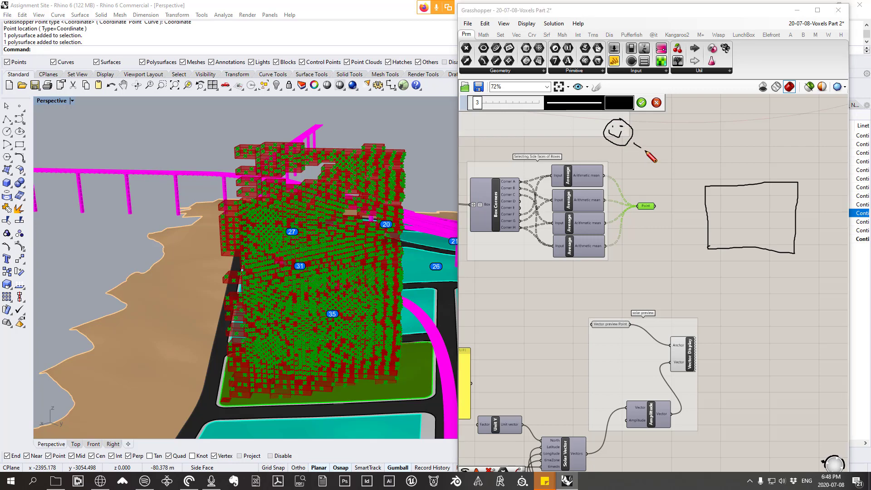
{"action": "mouse_move", "coordinate": [634, 143]}
{"action": "left_mouse_down"}
{"action": "mouse_move", "coordinate": [707, 210]}
{"action": "mouse_move", "coordinate": [684, 211]}
{"action": "left_mouse_up"}
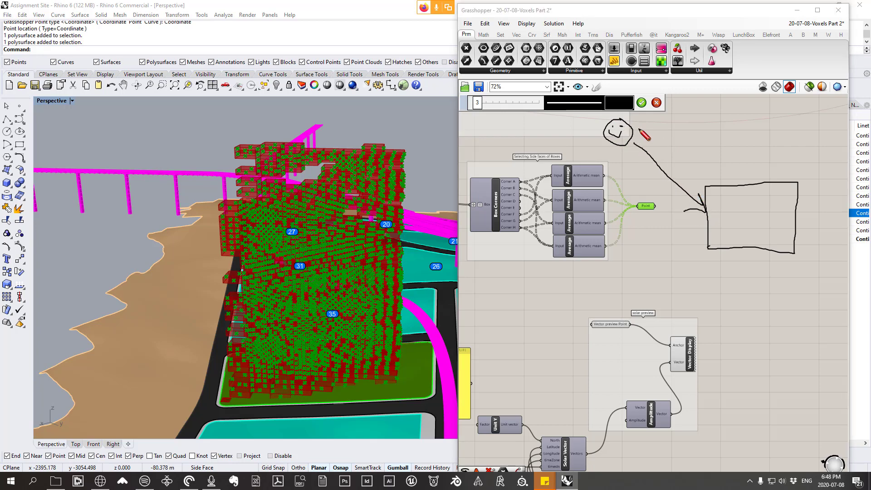
{"action": "mouse_move", "coordinate": [639, 129]}
{"action": "left_mouse_down"}
{"action": "mouse_move", "coordinate": [792, 235]}
{"action": "mouse_move", "coordinate": [777, 232]}
{"action": "left_mouse_up"}
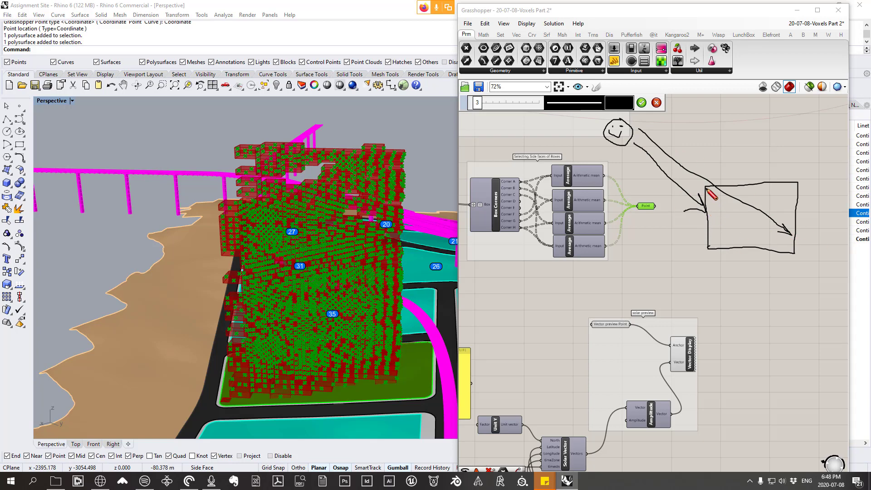
{"action": "left_click_drag", "start_coordinate": [707, 192], "coordinate": [709, 252]}
Step: Sketch reversed rays toward the sun and a second box with rays hitting the first, mark the ray's start point, and discard the sketch
{"action": "mouse_move", "coordinate": [703, 210]}
{"action": "left_mouse_down"}
{"action": "mouse_move", "coordinate": [635, 146]}
{"action": "mouse_move", "coordinate": [649, 149]}
{"action": "left_mouse_up"}
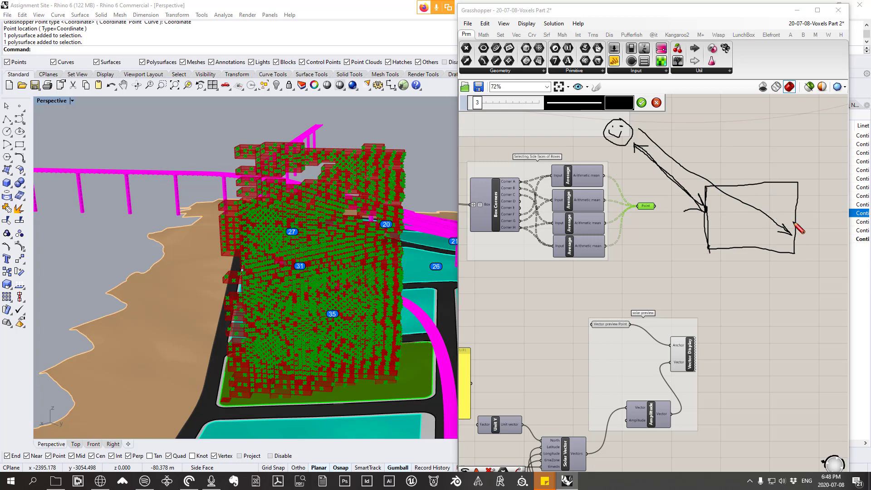
{"action": "mouse_move", "coordinate": [793, 224]}
{"action": "left_mouse_down"}
{"action": "mouse_move", "coordinate": [657, 136]}
{"action": "mouse_move", "coordinate": [685, 139]}
{"action": "left_mouse_up"}
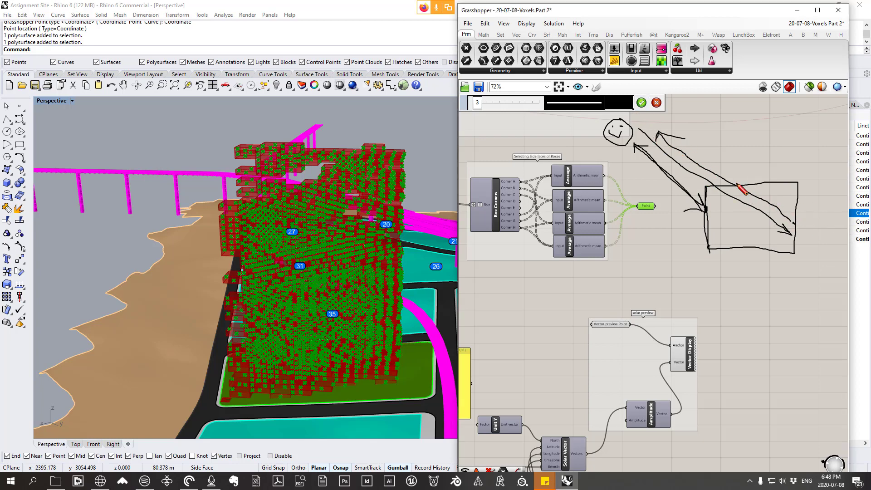
{"action": "mouse_move", "coordinate": [736, 180]}
{"action": "left_mouse_down"}
{"action": "mouse_move", "coordinate": [738, 189]}
{"action": "mouse_move", "coordinate": [750, 180]}
{"action": "left_mouse_up"}
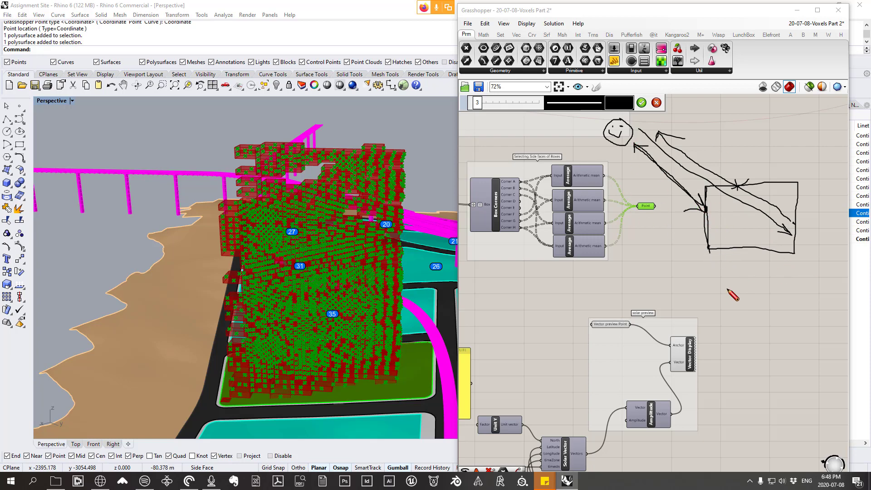
{"action": "mouse_move", "coordinate": [721, 324]}
{"action": "left_mouse_down"}
{"action": "mouse_move", "coordinate": [726, 286]}
{"action": "mouse_move", "coordinate": [801, 289]}
{"action": "mouse_move", "coordinate": [801, 323]}
{"action": "mouse_move", "coordinate": [732, 323]}
{"action": "mouse_move", "coordinate": [722, 316]}
{"action": "left_mouse_up"}
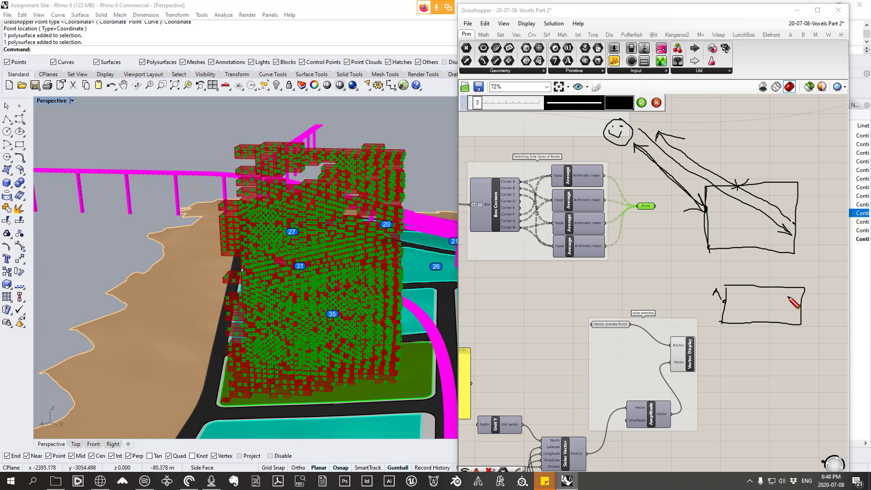
{"action": "mouse_move", "coordinate": [710, 284]}
{"action": "left_mouse_down"}
{"action": "mouse_move", "coordinate": [672, 240]}
{"action": "mouse_move", "coordinate": [699, 250]}
{"action": "left_mouse_up"}
{"action": "left_click_drag", "start_coordinate": [784, 286], "coordinate": [743, 236]}
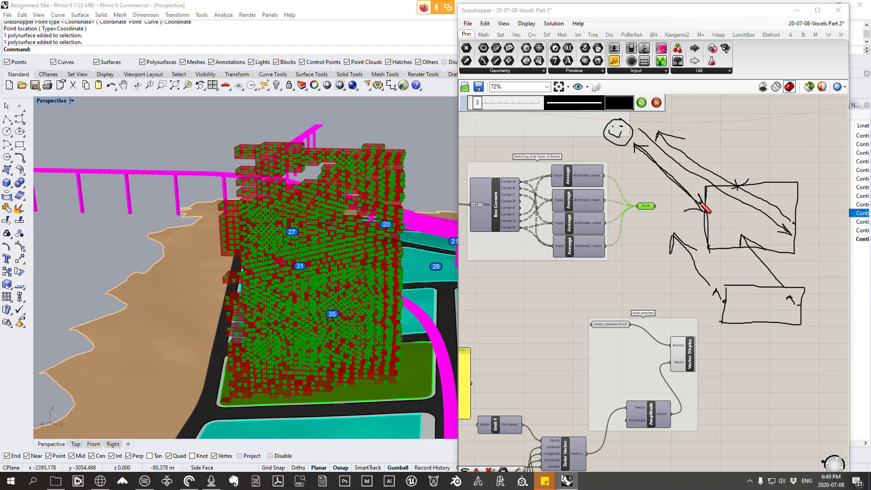
{"action": "left_click_drag", "start_coordinate": [714, 206], "coordinate": [706, 216]}
{"action": "left_click", "coordinate": [657, 104]}
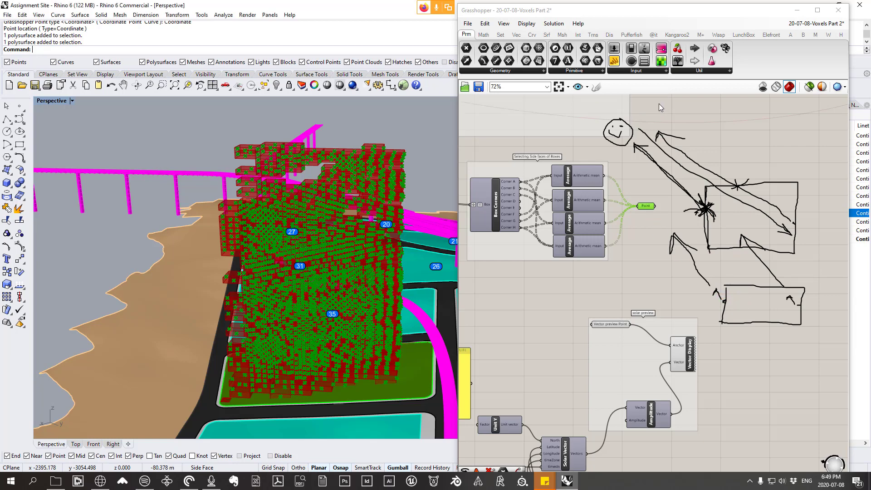
Step: Add an Amplitude component below the Point parameter and feed the Solar Vector output into its Vector input
{"action": "scroll", "coordinate": [648, 209], "scroll_direction": "up", "scroll_amount": 2}
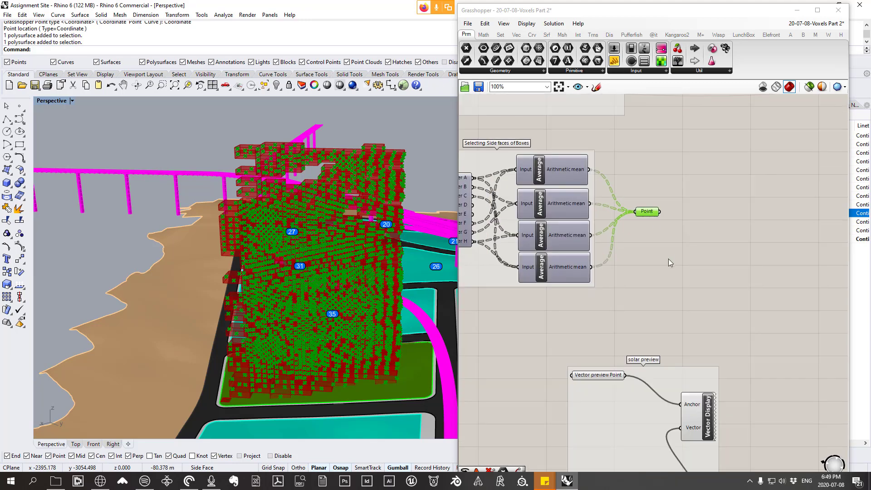
{"action": "right_click_drag", "start_coordinate": [633, 327], "coordinate": [601, 275]}
{"action": "left_click_drag", "start_coordinate": [625, 460], "coordinate": [601, 433]}
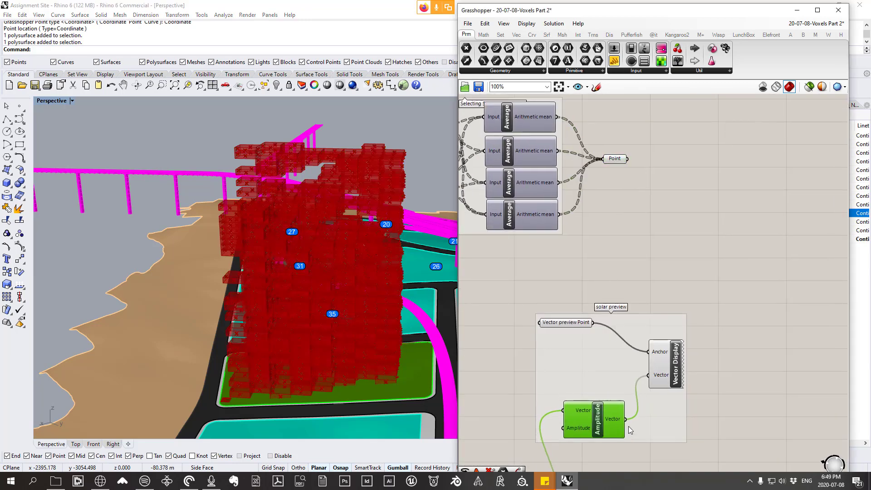
{"action": "right_click_drag", "start_coordinate": [620, 423], "coordinate": [653, 317]}
{"action": "scroll", "coordinate": [549, 409], "scroll_direction": "down", "scroll_amount": 2}
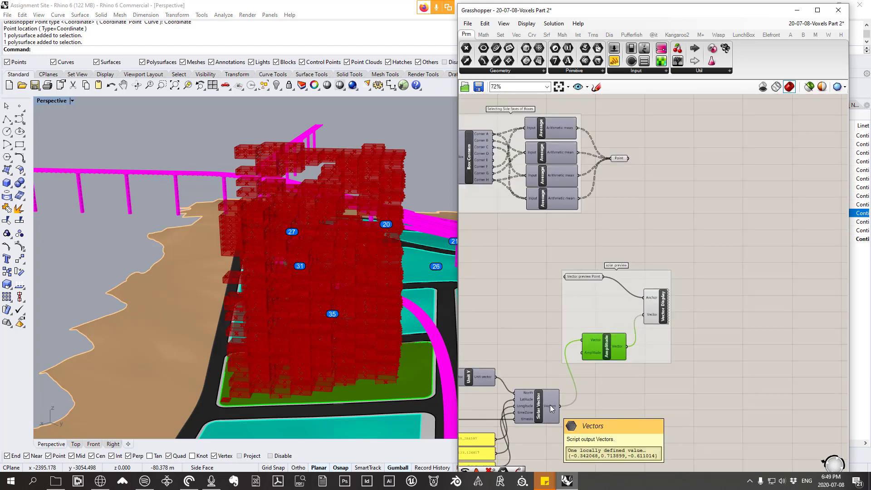
{"action": "left_click", "coordinate": [517, 36]}
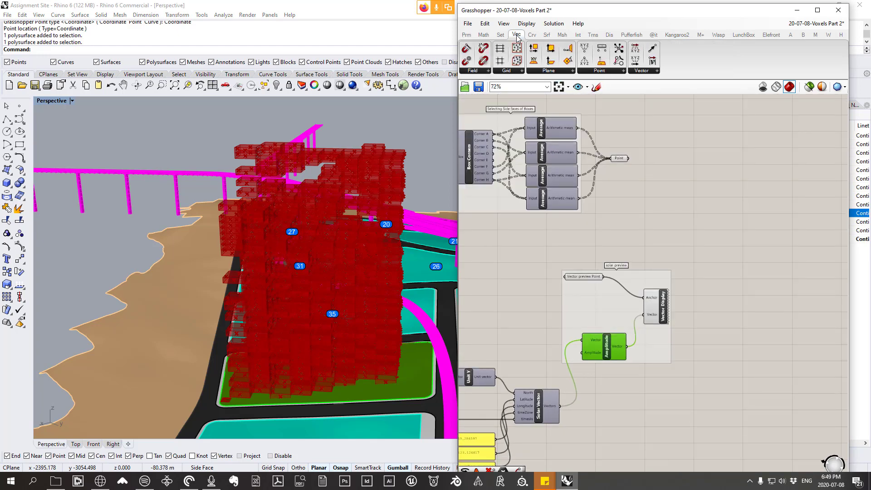
{"action": "left_click", "coordinate": [652, 72]}
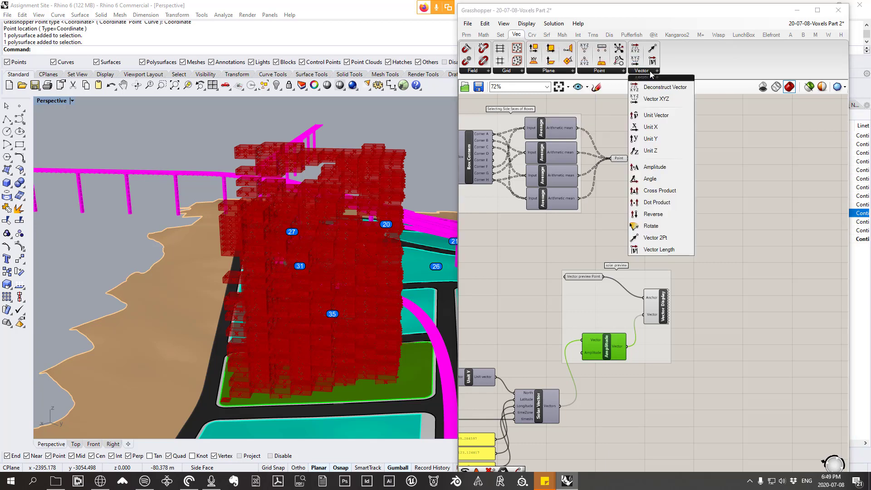
{"action": "left_click", "coordinate": [655, 167]}
{"action": "left_click", "coordinate": [634, 210]}
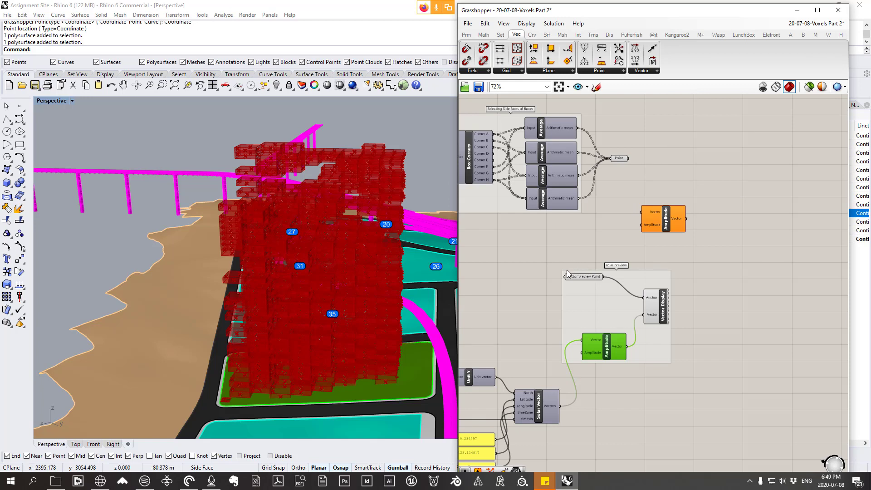
{"action": "left_click_drag", "start_coordinate": [537, 409], "coordinate": [659, 214]}
Step: Move the "solar preview" group lower on the canvas, away from the new Amplitude component
{"action": "left_click_drag", "start_coordinate": [662, 317], "coordinate": [662, 315]}
{"action": "scroll", "coordinate": [319, 305], "scroll_direction": "down", "scroll_amount": 6}
{"action": "right_click_drag", "start_coordinate": [318, 305], "coordinate": [308, 267]}
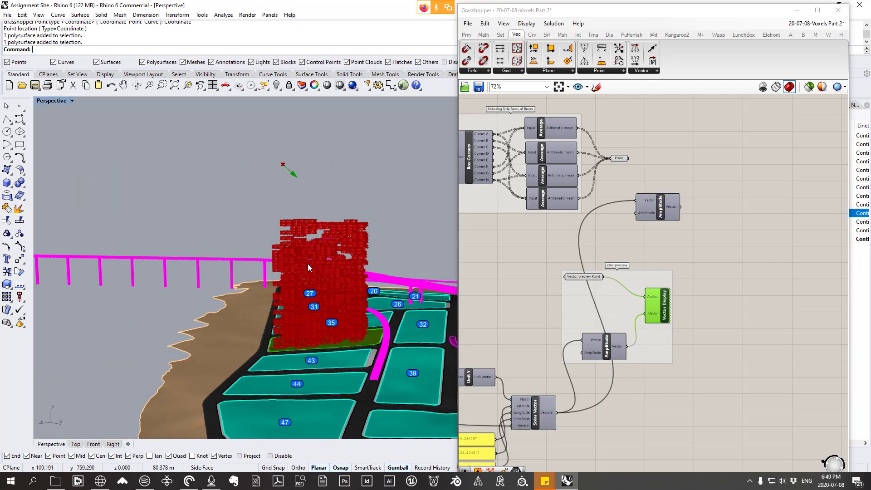
{"action": "left_click", "coordinate": [640, 306]}
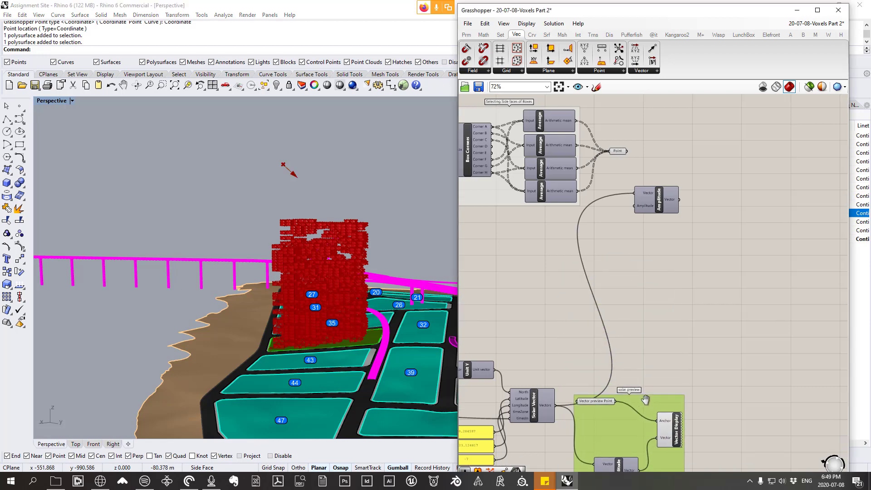
{"action": "scroll", "coordinate": [648, 305], "scroll_direction": "up", "scroll_amount": 3}
Step: Examine the direction of the solar vector arrow above the voxel tower with the Vector Display component selected
{"action": "left_click", "coordinate": [664, 301]}
{"action": "scroll", "coordinate": [300, 166], "scroll_direction": "up", "scroll_amount": 3}
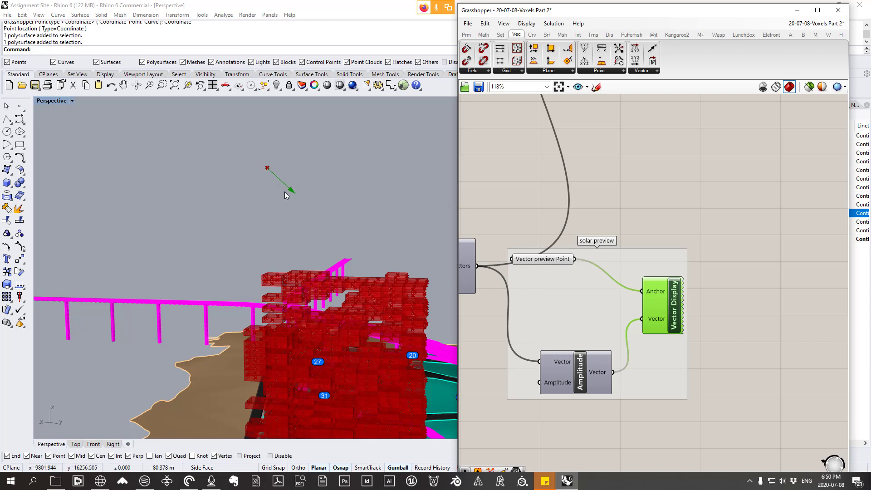
{"action": "right_click_drag", "start_coordinate": [285, 192], "coordinate": [307, 184]}
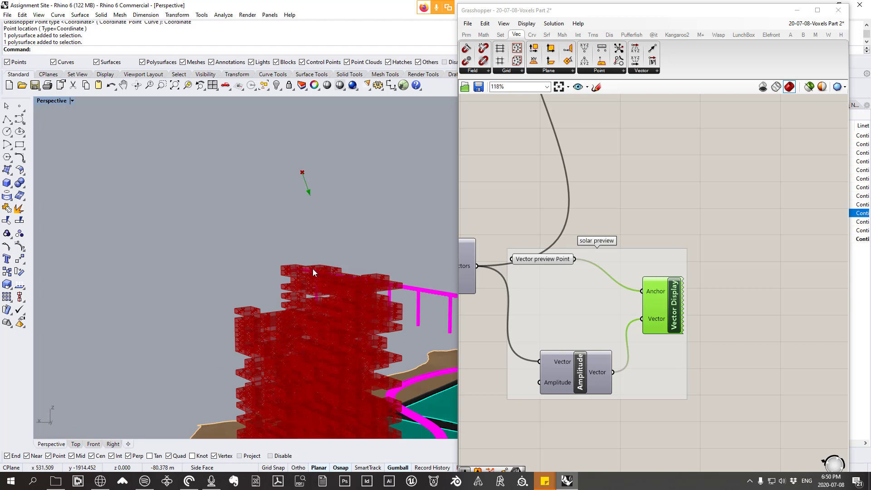
{"action": "right_click_drag", "start_coordinate": [294, 223], "coordinate": [291, 196]}
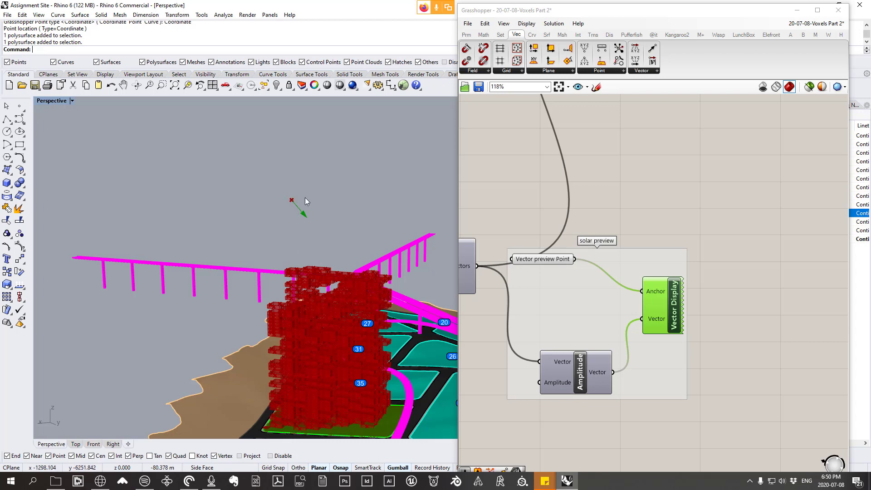
Step: Set the Amplitude component's Amplitude input to -0.1 and check its input and resulting vector values
{"action": "scroll", "coordinate": [608, 254], "scroll_direction": "down", "scroll_amount": 4}
{"action": "right_click_drag", "start_coordinate": [608, 254], "coordinate": [613, 356]}
{"action": "scroll", "coordinate": [630, 225], "scroll_direction": "up", "scroll_amount": 3}
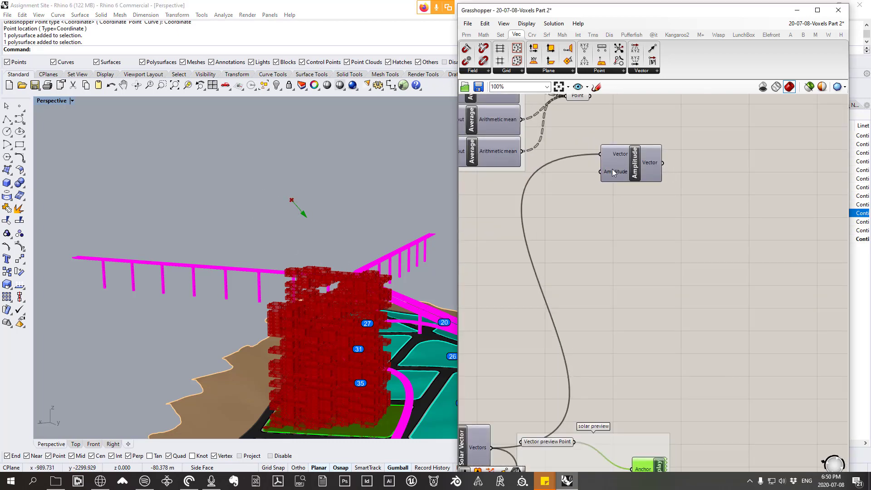
{"action": "right_click", "coordinate": [614, 173]}
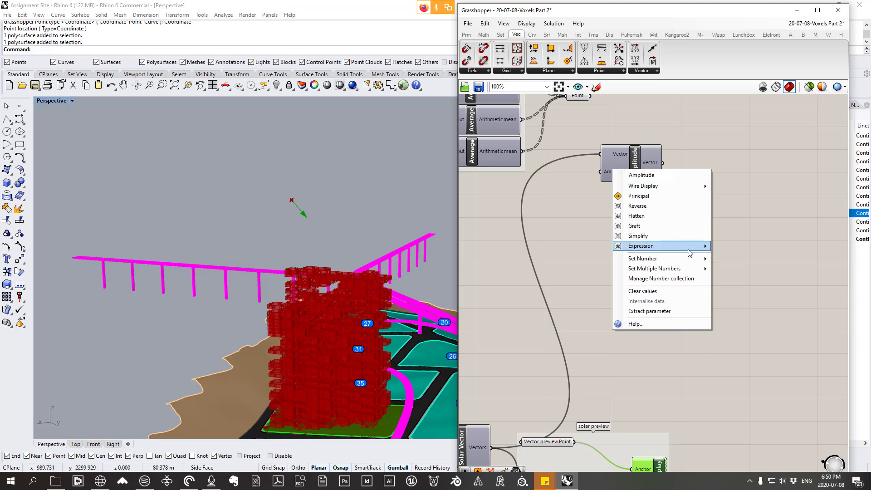
{"action": "mouse_move", "coordinate": [694, 263]}
{"action": "left_click_drag", "start_coordinate": [743, 262], "coordinate": [730, 262]}
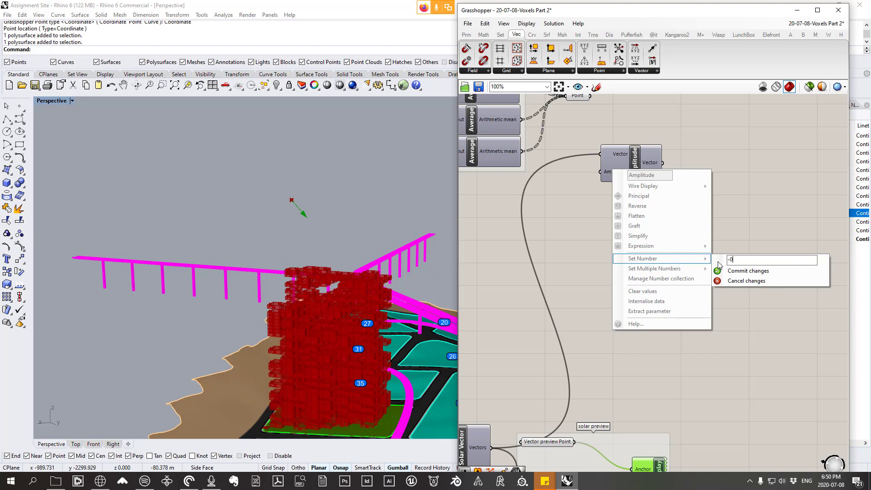
{"action": "left_click", "coordinate": [745, 270]}
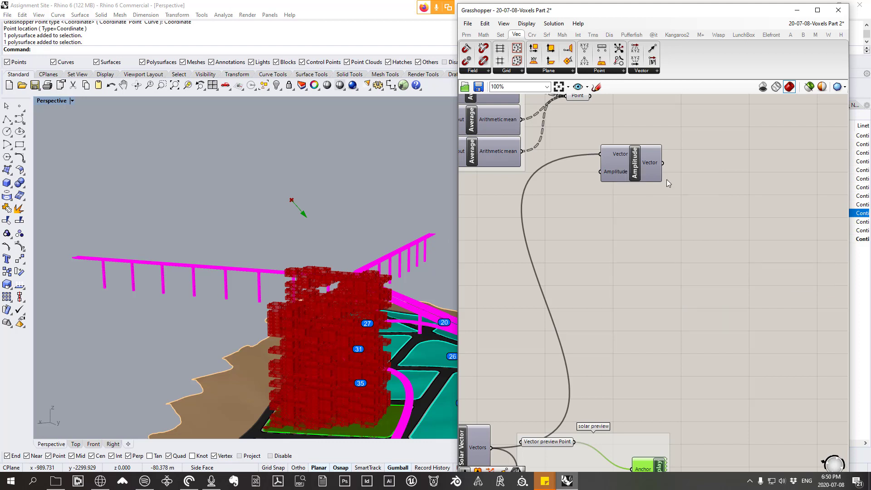
{"action": "mouse_move", "coordinate": [659, 166]}
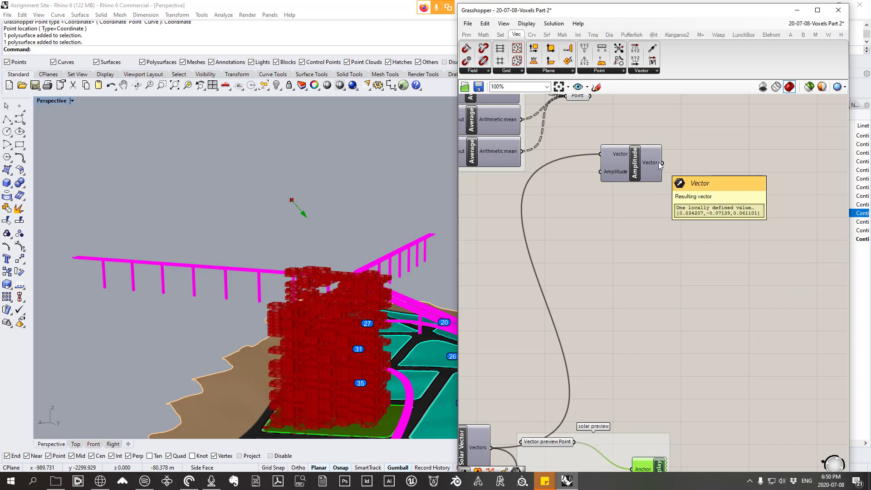
{"action": "mouse_move", "coordinate": [614, 173]}
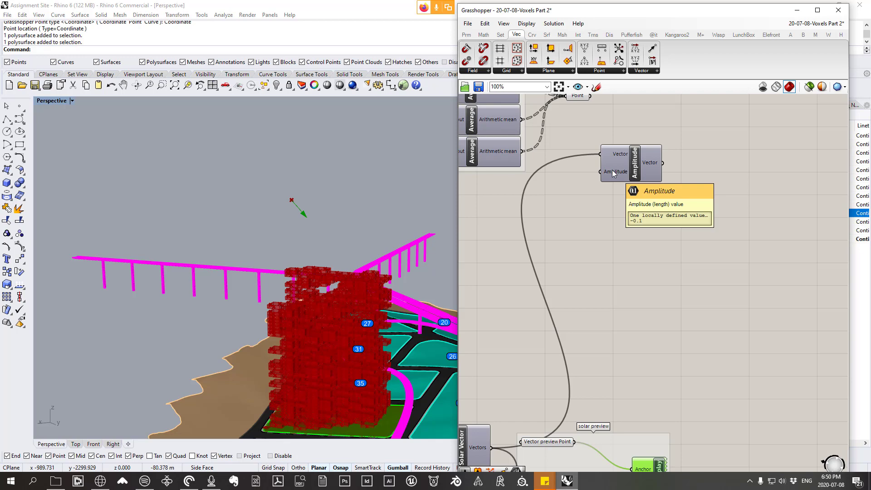
Step: Add a Move component, feeding the side-face Point parameter into its Geometry input and the Amplitude vector into its Motion input
{"action": "right_click_drag", "start_coordinate": [612, 173], "coordinate": [653, 246]}
{"action": "left_click", "coordinate": [594, 193]}
{"action": "left_click_drag", "start_coordinate": [596, 194], "coordinate": [596, 186]}
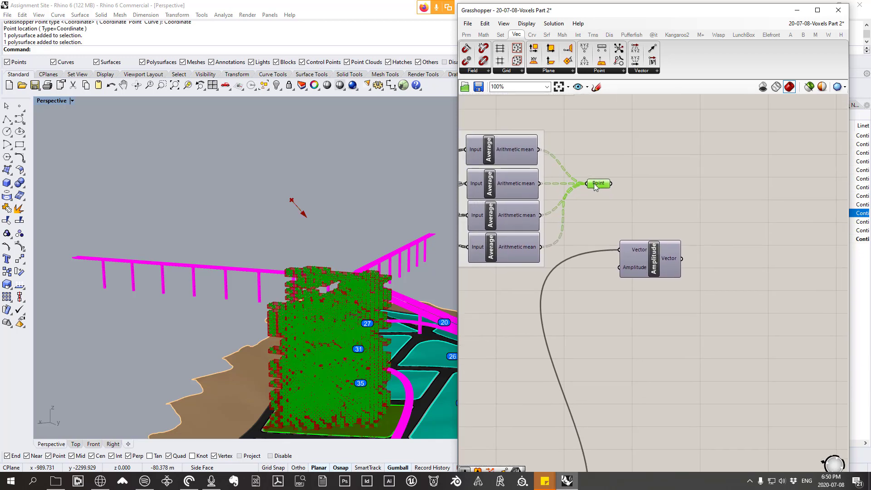
{"action": "left_click", "coordinate": [593, 35]}
{"action": "left_click", "coordinate": [550, 72]}
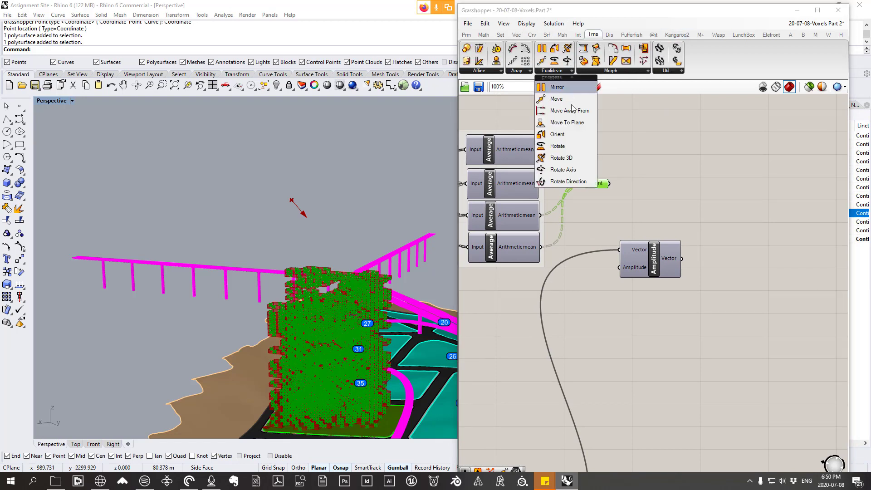
{"action": "left_click_drag", "start_coordinate": [558, 110], "coordinate": [730, 214]}
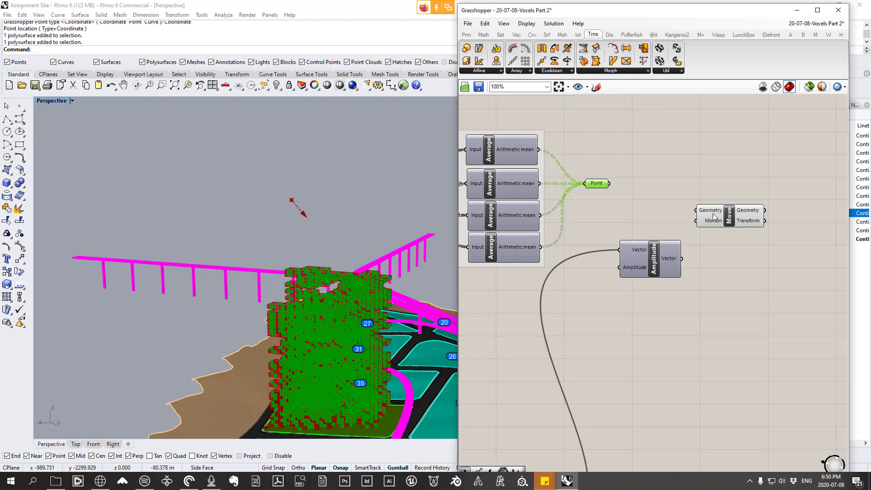
{"action": "left_click_drag", "start_coordinate": [599, 187], "coordinate": [696, 210]}
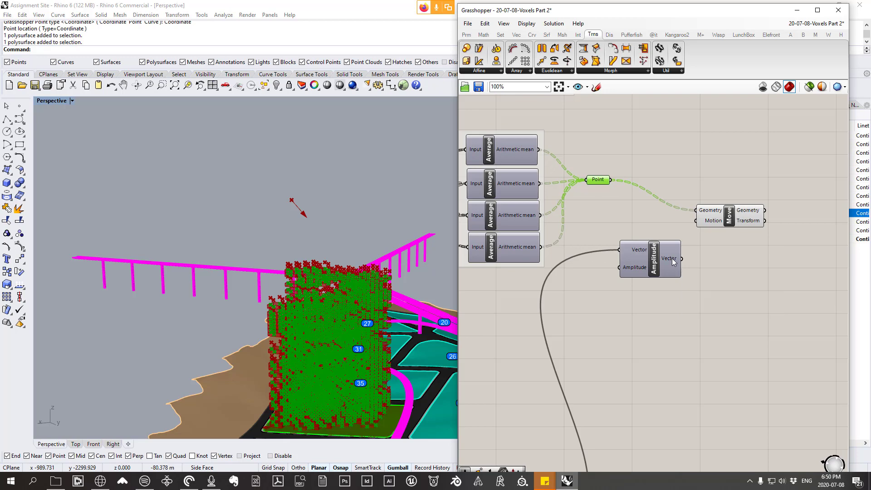
{"action": "left_click_drag", "start_coordinate": [681, 258], "coordinate": [728, 209]}
Step: Examine how the moved midpoints sit relative to the side faces of the voxel boxes, close up and across the whole tower
{"action": "scroll", "coordinate": [292, 289], "scroll_direction": "up", "scroll_amount": 3}
{"action": "right_click_drag", "start_coordinate": [293, 290], "coordinate": [340, 281]}
{"action": "scroll", "coordinate": [333, 262], "scroll_direction": "up", "scroll_amount": 10}
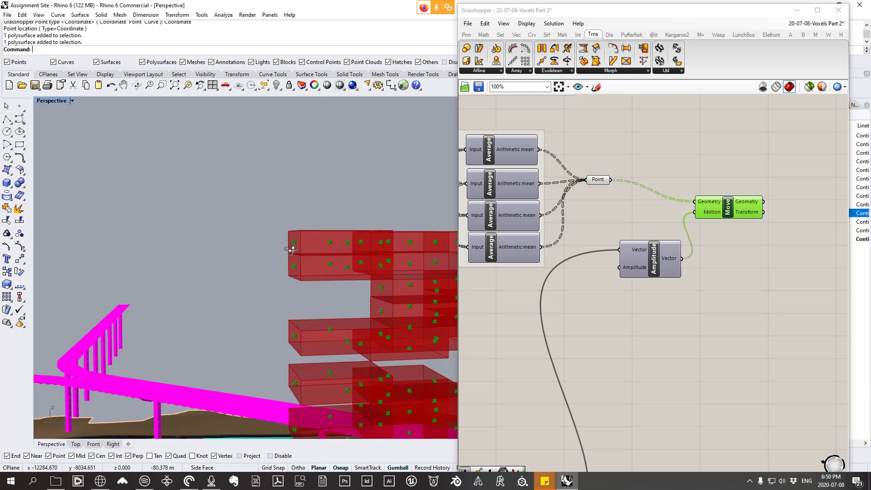
{"action": "right_click_drag", "start_coordinate": [278, 238], "coordinate": [278, 238]}
{"action": "scroll", "coordinate": [212, 257], "scroll_direction": "down", "scroll_amount": 6}
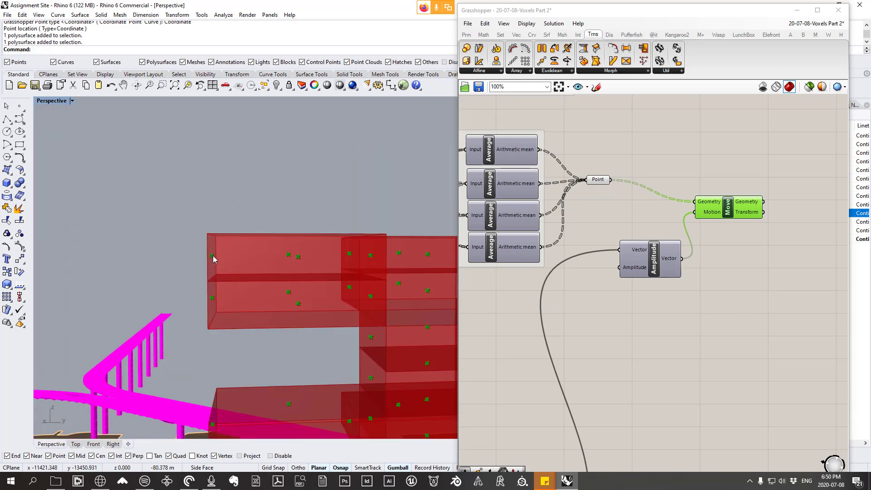
{"action": "right_click_drag", "start_coordinate": [213, 256], "coordinate": [257, 264]}
{"action": "scroll", "coordinate": [306, 266], "scroll_direction": "up", "scroll_amount": 6}
{"action": "scroll", "coordinate": [285, 266], "scroll_direction": "down", "scroll_amount": 8}
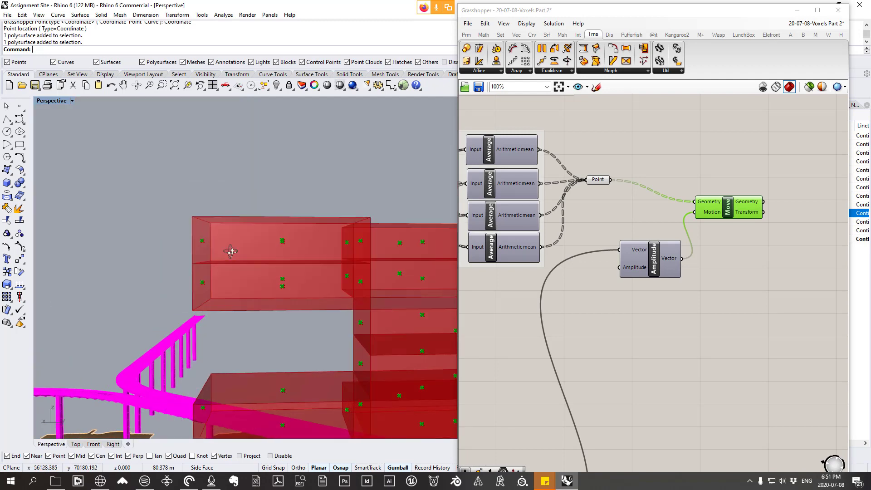
{"action": "scroll", "coordinate": [227, 239], "scroll_direction": "up", "scroll_amount": 6}
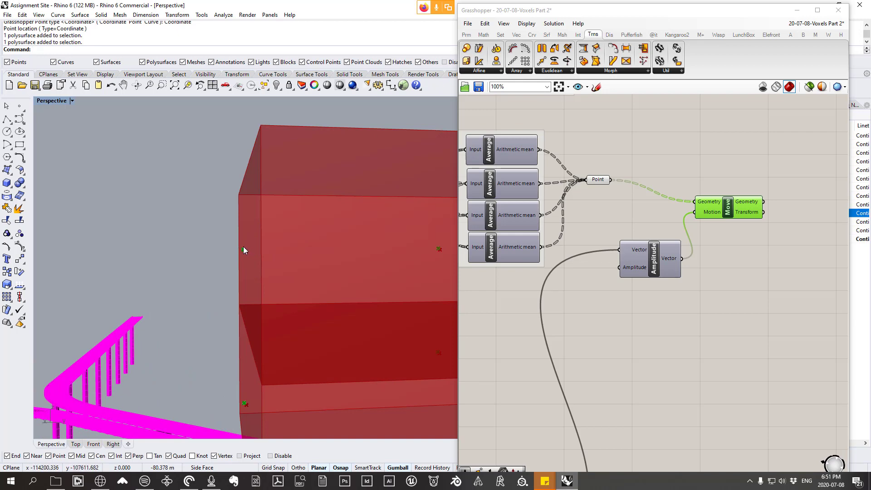
{"action": "scroll", "coordinate": [244, 248], "scroll_direction": "down", "scroll_amount": 3}
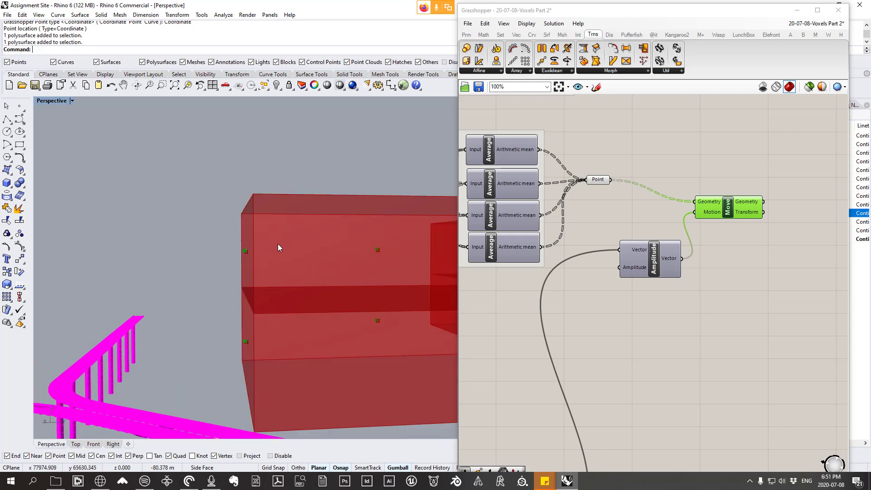
{"action": "scroll", "coordinate": [278, 247], "scroll_direction": "down", "scroll_amount": 10}
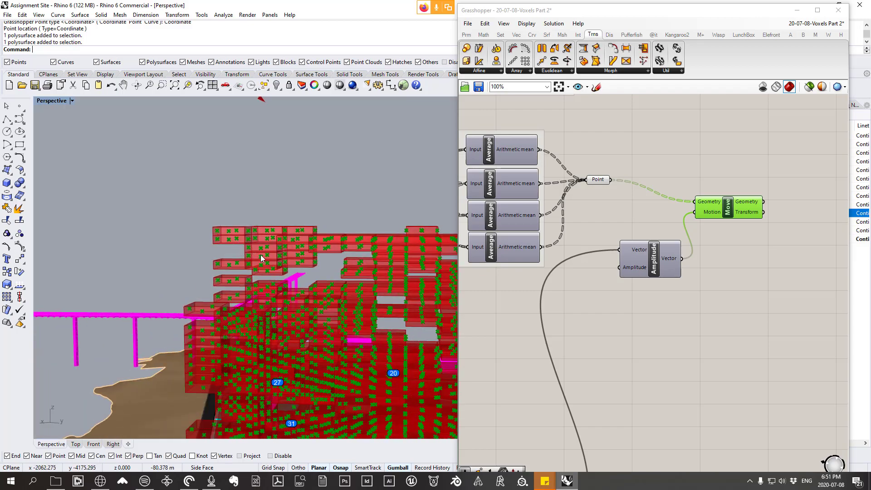
{"action": "right_click_drag", "start_coordinate": [383, 261], "coordinate": [335, 351]}
{"action": "scroll", "coordinate": [349, 349], "scroll_direction": "down", "scroll_amount": 7}
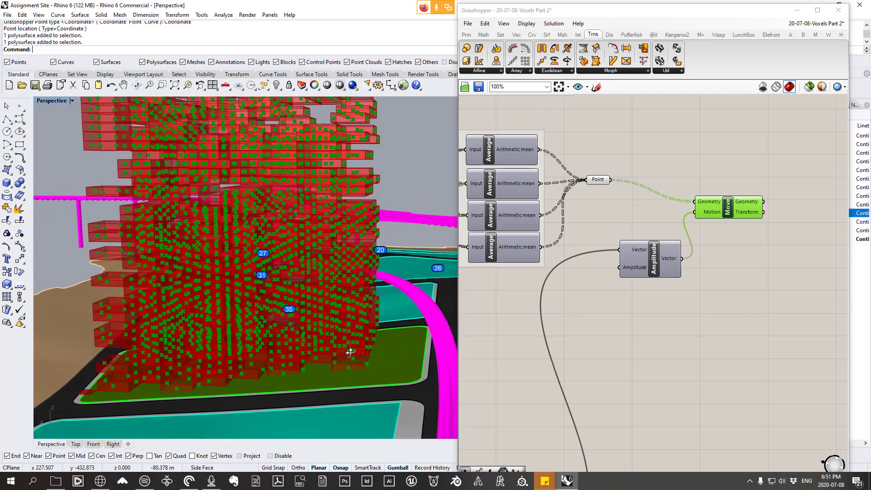
{"action": "scroll", "coordinate": [243, 179], "scroll_direction": "up", "scroll_amount": 6}
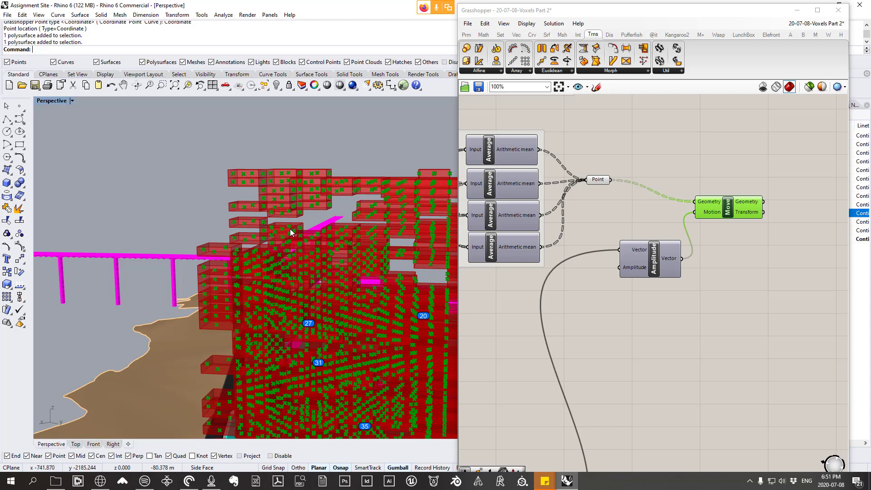
{"action": "scroll", "coordinate": [258, 209], "scroll_direction": "down", "scroll_amount": 2}
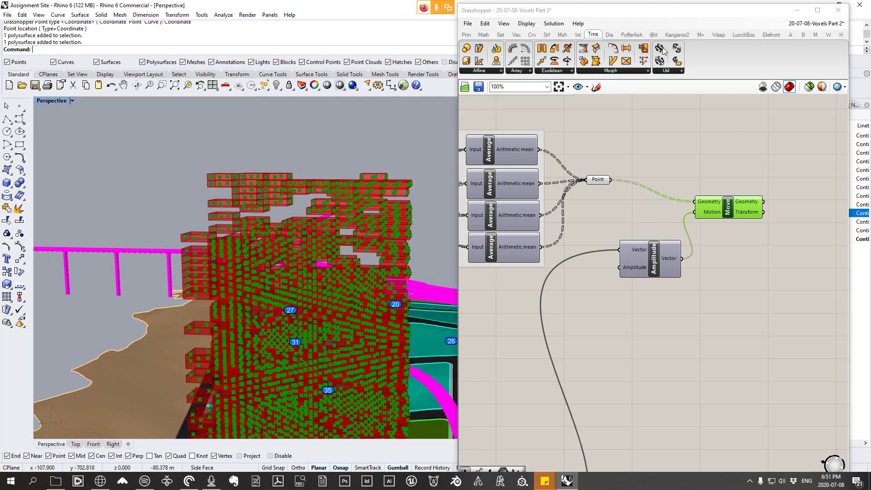
{"action": "left_click", "coordinate": [578, 35]}
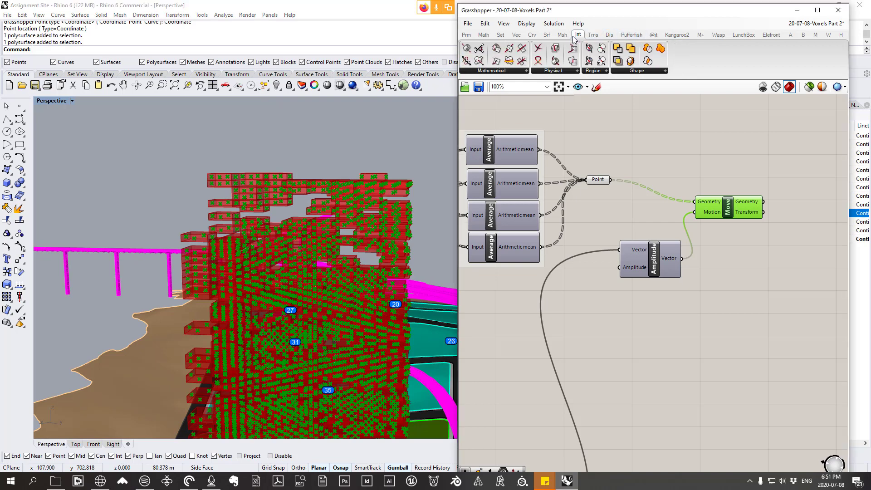
{"action": "scroll", "coordinate": [268, 202], "scroll_direction": "down", "scroll_amount": 8}
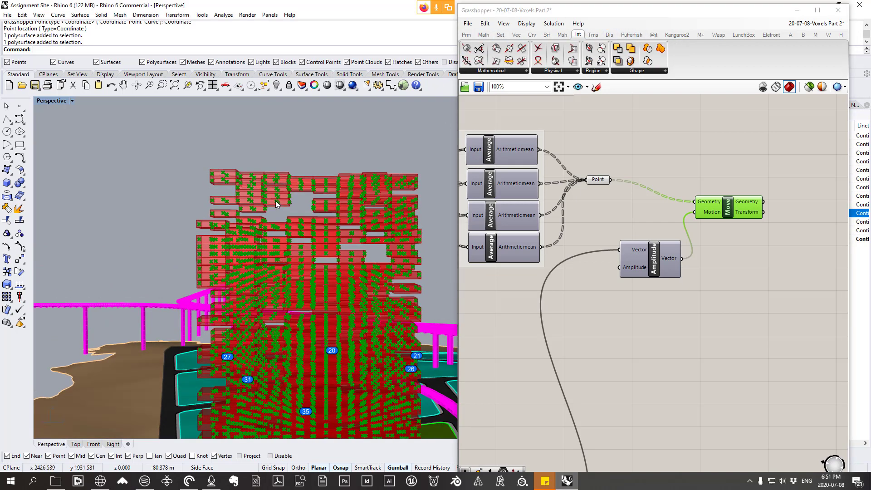
Step: Add a Mesh parameter to the canvas above the Move component
{"action": "left_click", "coordinate": [734, 303]}
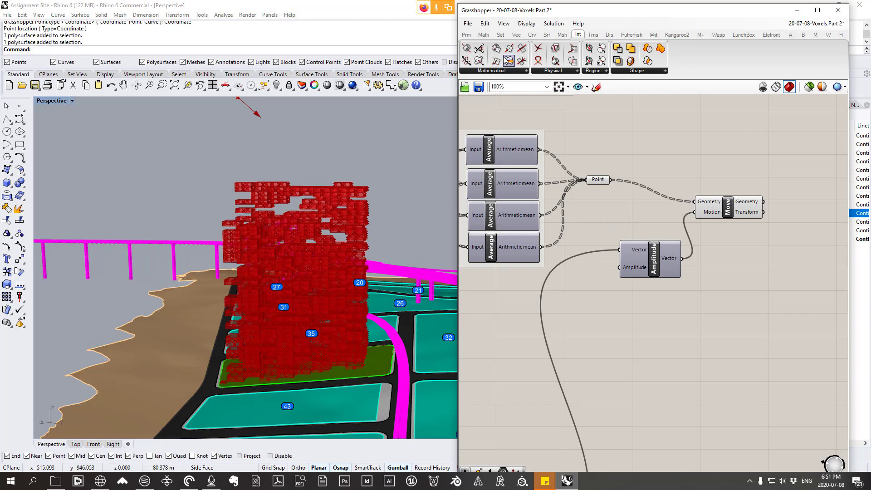
{"action": "left_click", "coordinate": [466, 35]}
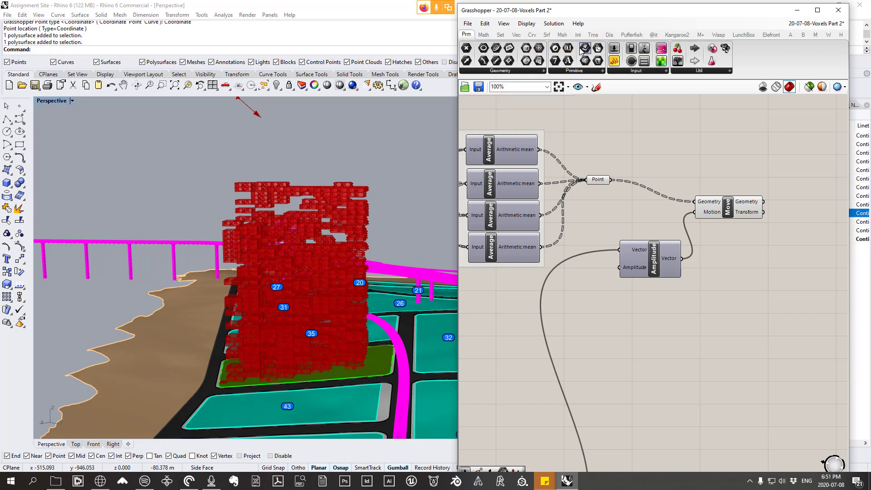
{"action": "left_click", "coordinate": [520, 71]}
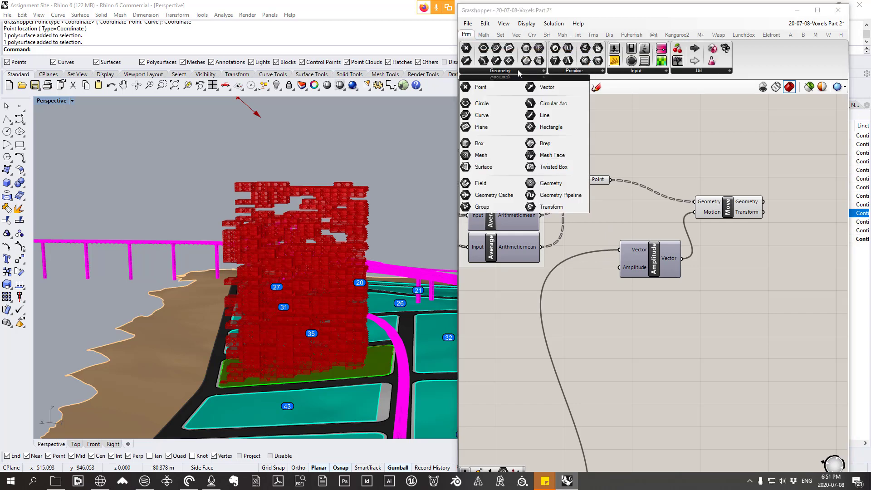
{"action": "left_click", "coordinate": [487, 157]}
{"action": "scroll", "coordinate": [640, 328], "scroll_direction": "down", "scroll_amount": 5}
{"action": "scroll", "coordinate": [647, 249], "scroll_direction": "up", "scroll_amount": 2}
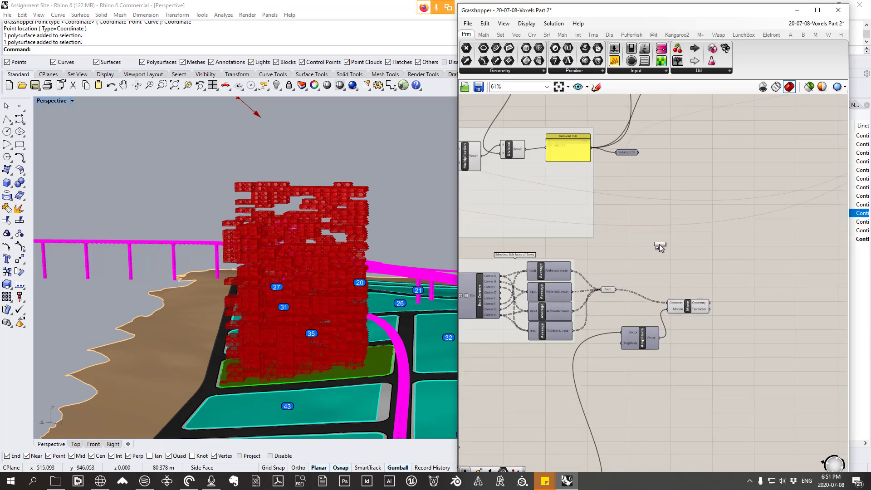
{"action": "left_click", "coordinate": [672, 245]}
{"action": "left_click_drag", "start_coordinate": [674, 249], "coordinate": [695, 256]}
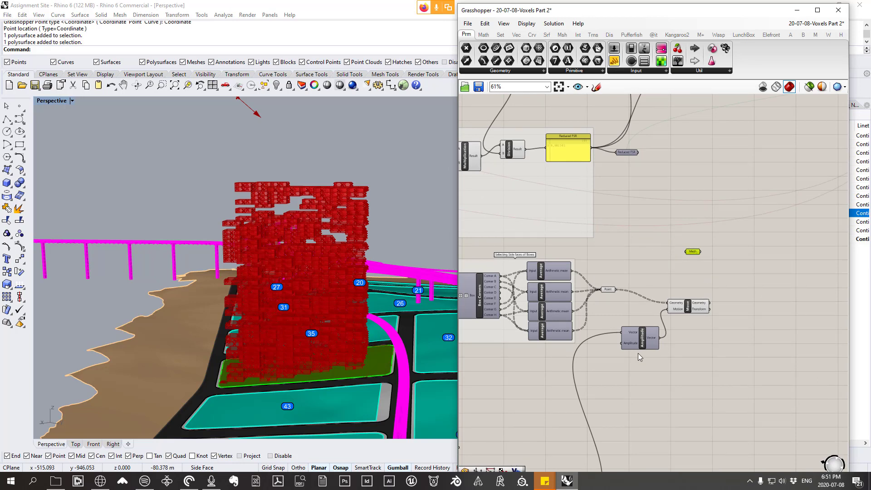
Step: Move the side-face group together with the Point, Amplitude and Move components slightly lower on the canvas
{"action": "right_click_drag", "start_coordinate": [640, 357], "coordinate": [718, 344]}
{"action": "left_click_drag", "start_coordinate": [832, 360], "coordinate": [507, 251]}
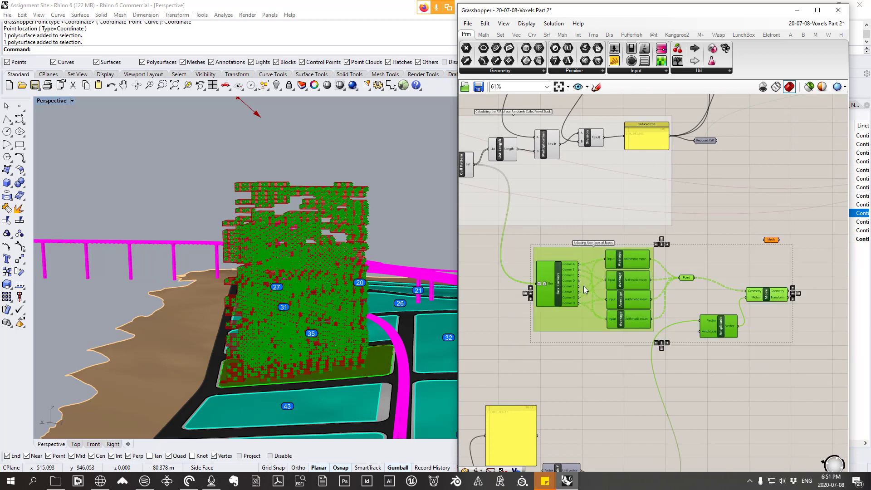
{"action": "left_click_drag", "start_coordinate": [584, 289], "coordinate": [585, 307]}
{"action": "left_click", "coordinate": [726, 258]}
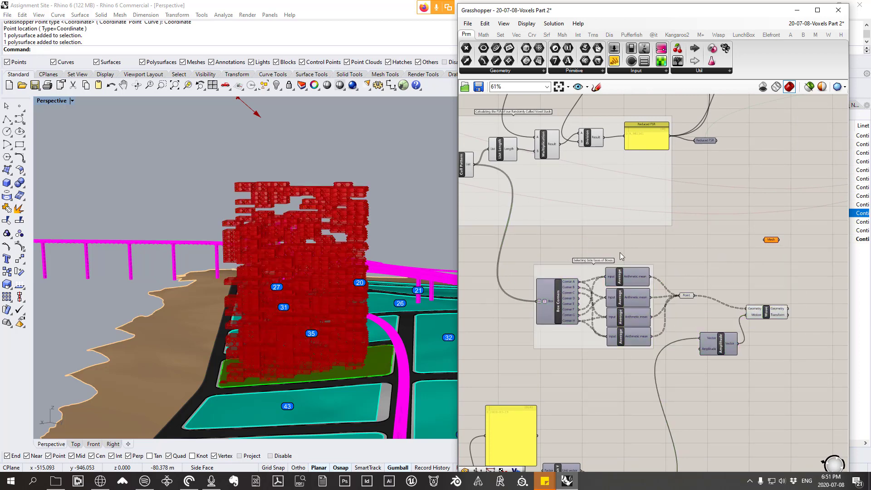
Step: Feed the Cull Pattern's List output into the Mesh parameter and inspect the resulting voxel meshes
{"action": "right_click_drag", "start_coordinate": [485, 176], "coordinate": [515, 182]}
{"action": "left_click_drag", "start_coordinate": [499, 173], "coordinate": [499, 176]}
{"action": "right_click_drag", "start_coordinate": [329, 278], "coordinate": [295, 271]}
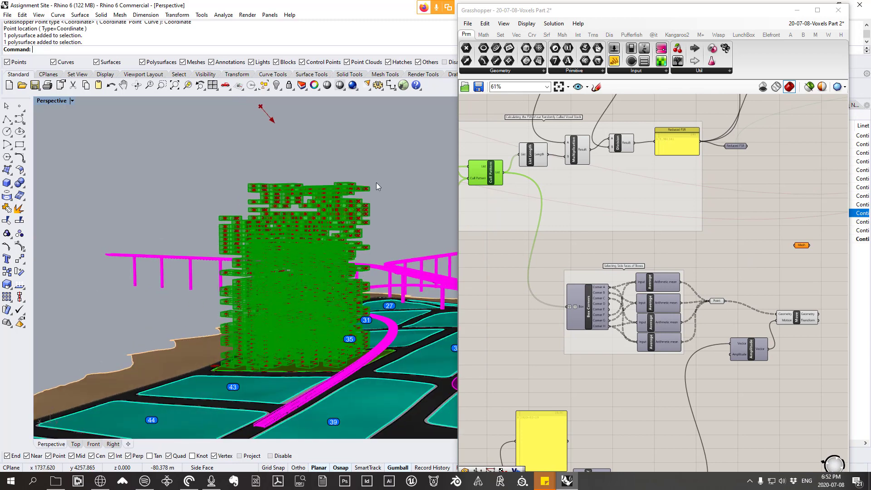
{"action": "left_click_drag", "start_coordinate": [505, 173], "coordinate": [796, 253]}
{"action": "right_click_drag", "start_coordinate": [334, 238], "coordinate": [335, 187]}
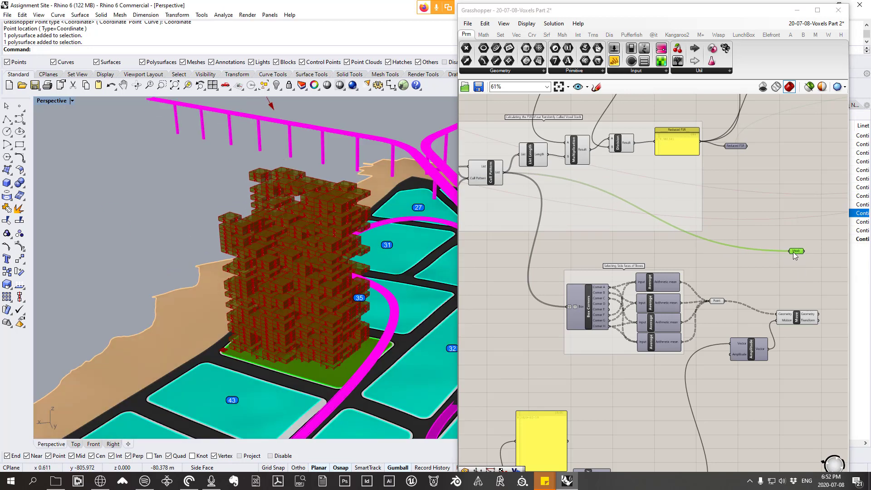
{"action": "mouse_move", "coordinate": [795, 255]}
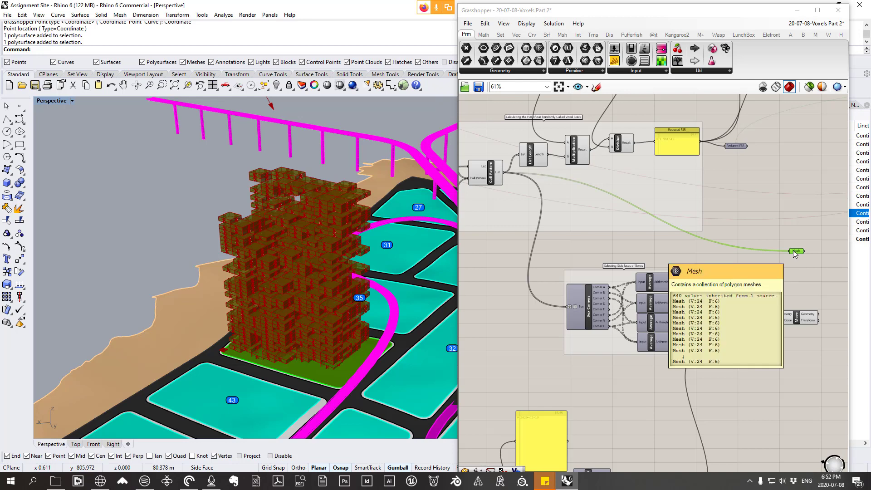
{"action": "right_click_drag", "start_coordinate": [331, 236], "coordinate": [332, 266]}
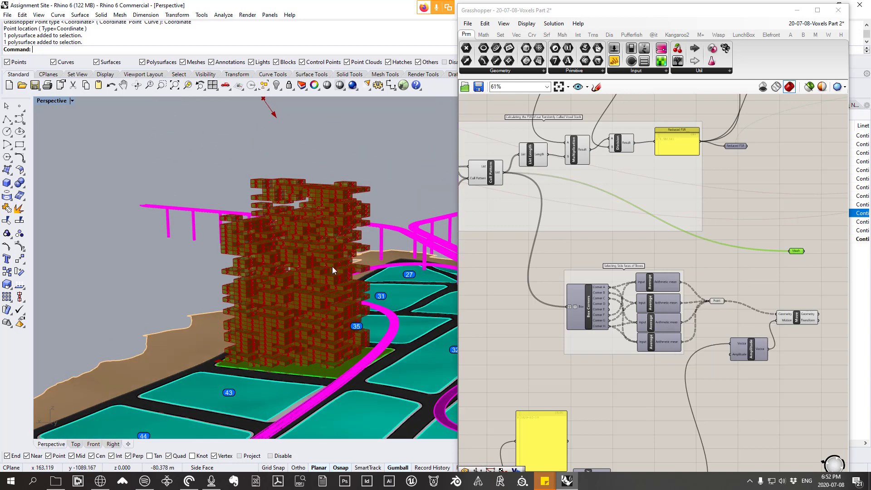
Step: Reposition the Mesh parameter closer above the Move component
{"action": "right_click_drag", "start_coordinate": [688, 298], "coordinate": [634, 291]}
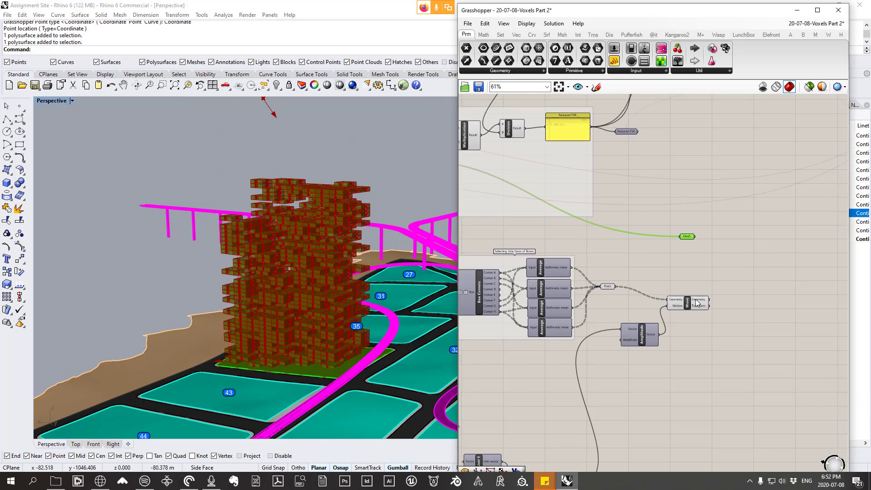
{"action": "mouse_move", "coordinate": [697, 301]}
{"action": "mouse_move", "coordinate": [691, 240]}
{"action": "left_click_drag", "start_coordinate": [692, 240], "coordinate": [699, 264]}
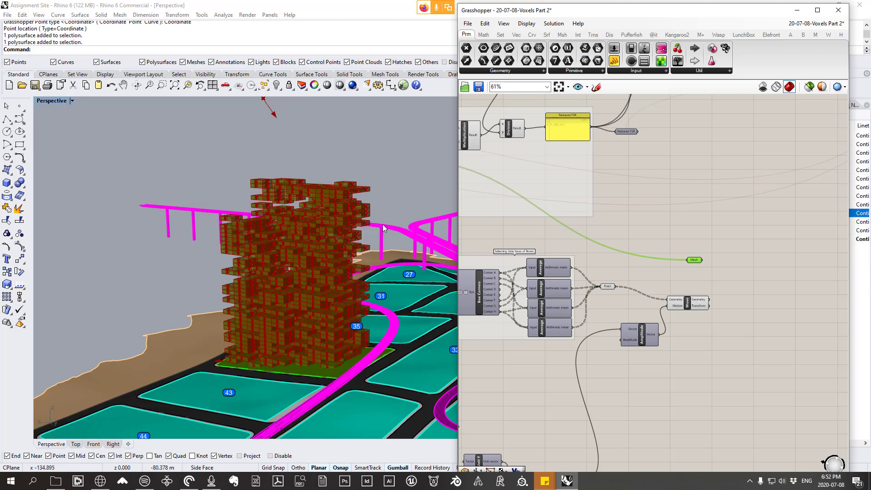
Step: Add a Mesh Join component to the canvas beside the Mesh parameter
{"action": "right_click_drag", "start_coordinate": [380, 226], "coordinate": [354, 223]}
{"action": "left_click", "coordinate": [563, 35]}
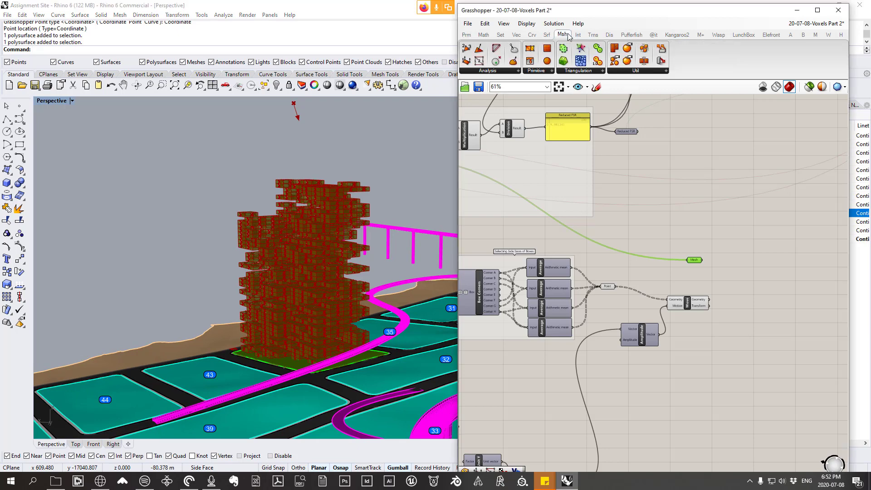
{"action": "left_click", "coordinate": [634, 71]}
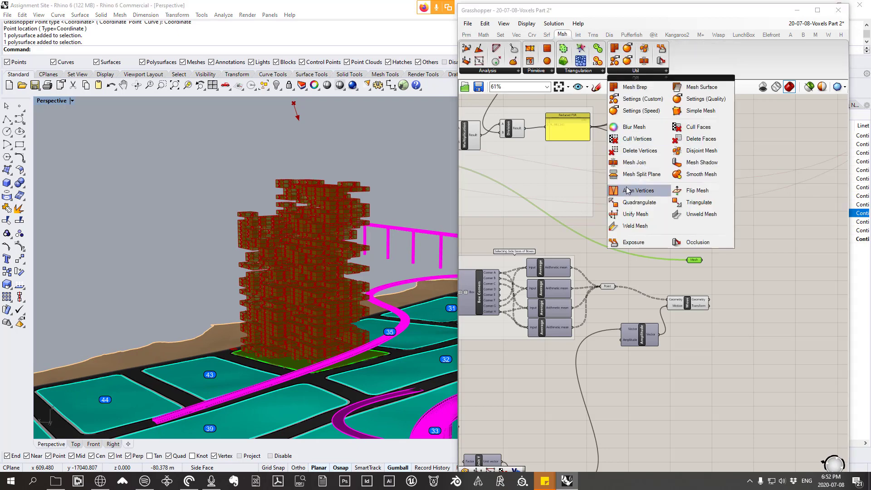
{"action": "left_click", "coordinate": [640, 162]}
{"action": "scroll", "coordinate": [716, 229], "scroll_direction": "up", "scroll_amount": 1}
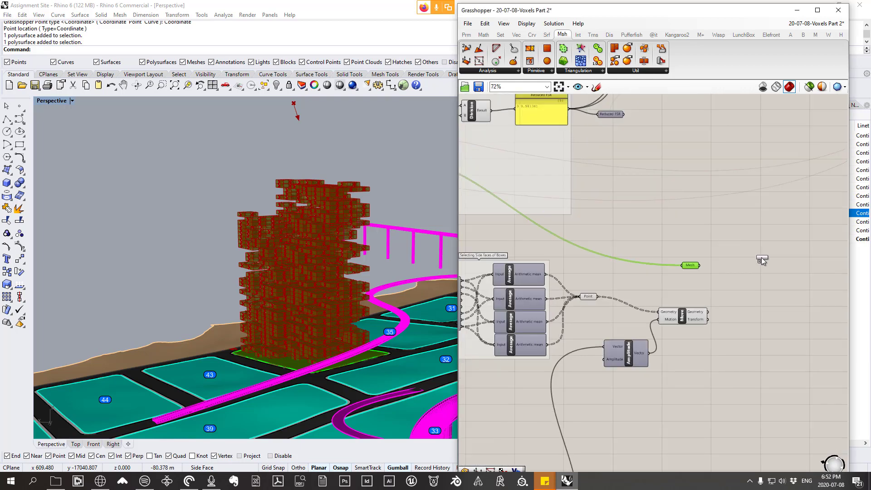
{"action": "left_click", "coordinate": [762, 258]}
Step: Feed the Mesh parameter into Mesh Join's Meshes input, place both closer together above the Move component, and check the joined mesh output
{"action": "left_click", "coordinate": [624, 71]}
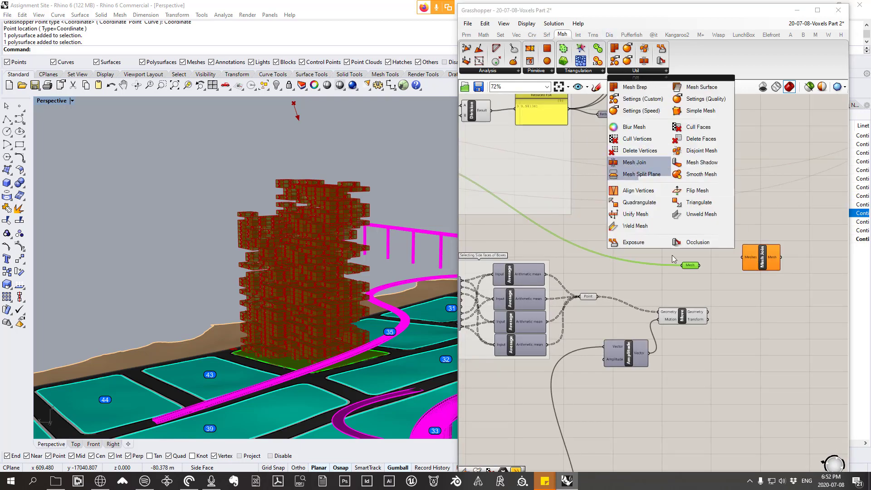
{"action": "left_click", "coordinate": [702, 293]}
{"action": "left_click_drag", "start_coordinate": [701, 265], "coordinate": [744, 254]}
{"action": "left_click_drag", "start_coordinate": [710, 285], "coordinate": [668, 226]}
{"action": "right_click", "coordinate": [668, 226]}
{"action": "left_click", "coordinate": [700, 242]}
{"action": "left_click_drag", "start_coordinate": [692, 267], "coordinate": [651, 237]}
{"action": "left_click_drag", "start_coordinate": [738, 251], "coordinate": [685, 237]}
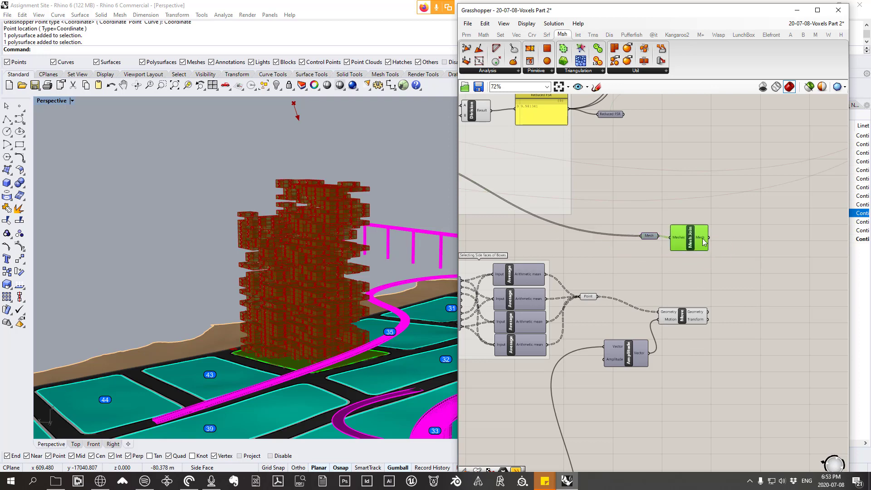
{"action": "mouse_move", "coordinate": [703, 237]}
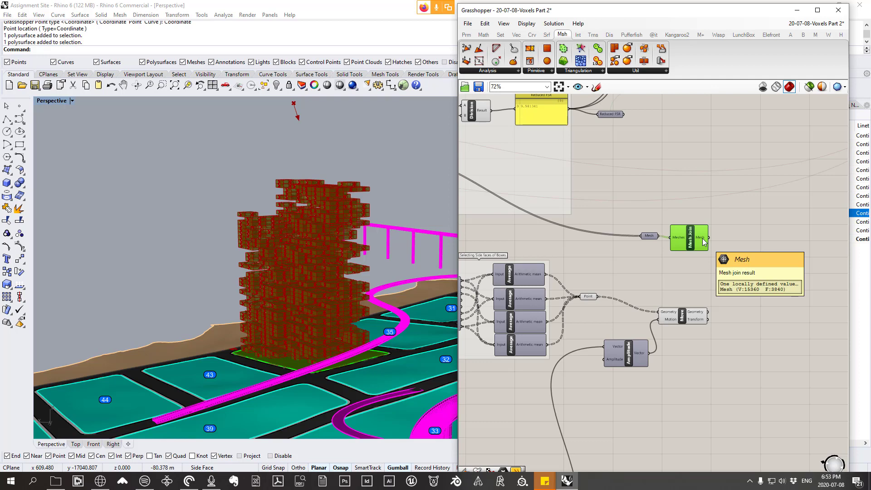
{"action": "left_click", "coordinate": [708, 279]}
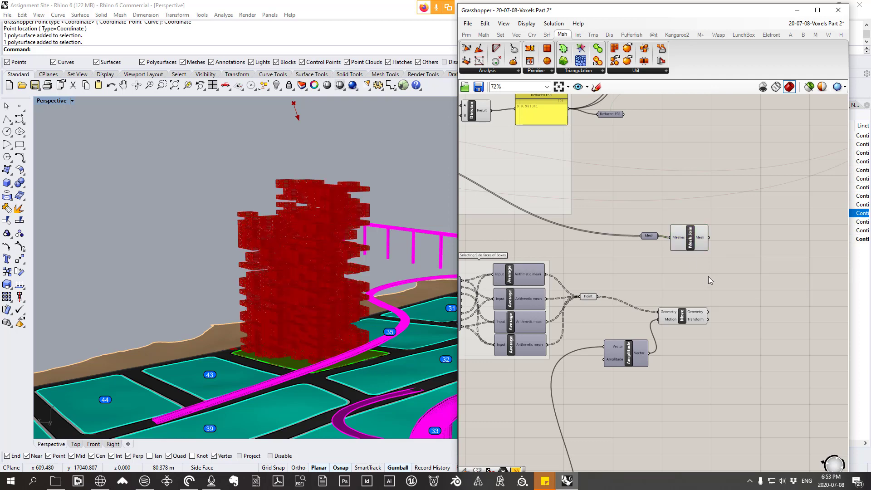
Step: Tidy the layout by shifting Amplitude and Move slightly higher and Mesh Join slightly lower
{"action": "scroll", "coordinate": [680, 276], "scroll_direction": "down", "scroll_amount": 2}
{"action": "scroll", "coordinate": [676, 274], "scroll_direction": "up", "scroll_amount": 2}
{"action": "left_click_drag", "start_coordinate": [629, 351], "coordinate": [628, 336]}
{"action": "left_click", "coordinate": [692, 316]}
{"action": "left_click_drag", "start_coordinate": [692, 317], "coordinate": [699, 303]}
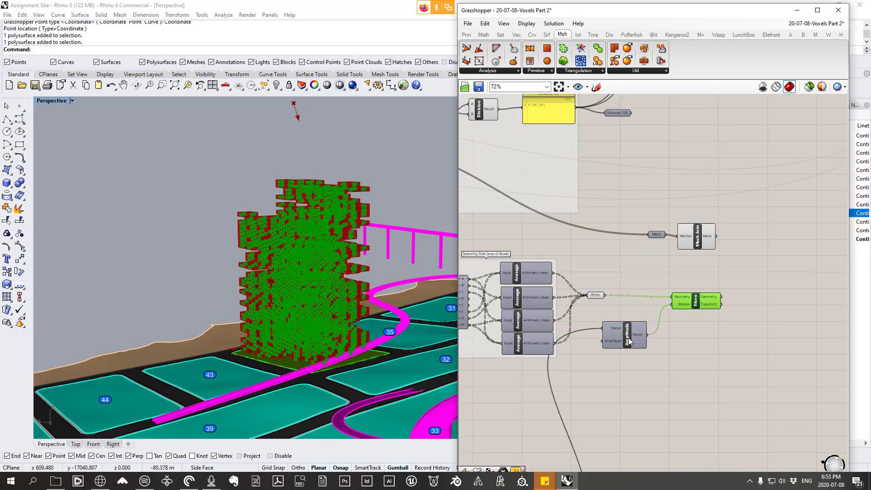
{"action": "left_click_drag", "start_coordinate": [631, 341], "coordinate": [639, 335]}
{"action": "left_click_drag", "start_coordinate": [701, 235], "coordinate": [707, 252]}
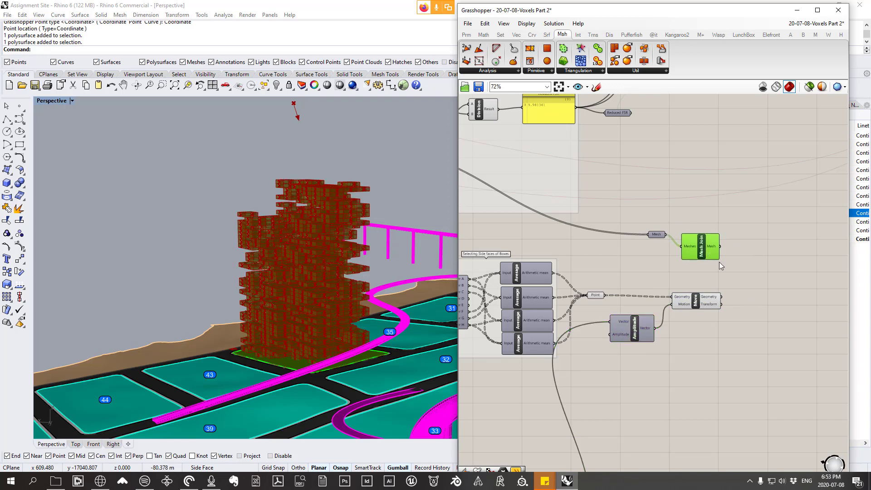
{"action": "left_click", "coordinate": [744, 288]}
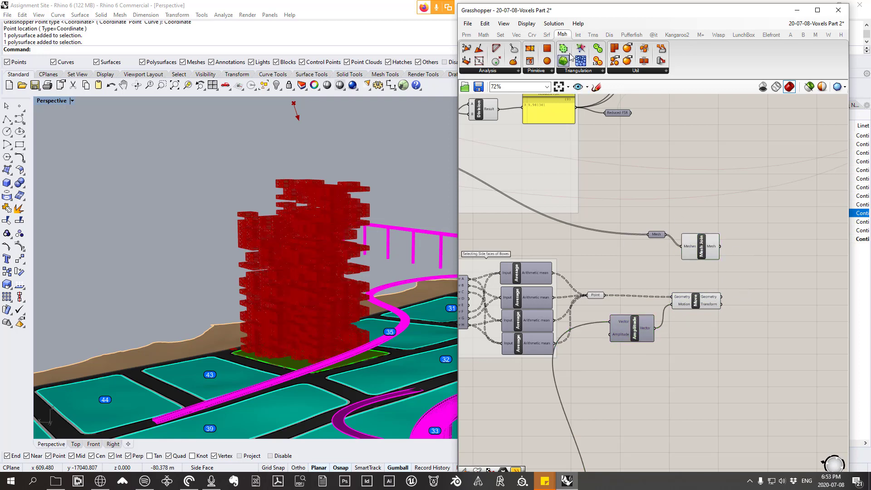
Step: Add a Mesh | Ray intersection component beyond the Mesh Join and Move components
{"action": "left_click", "coordinate": [579, 35]}
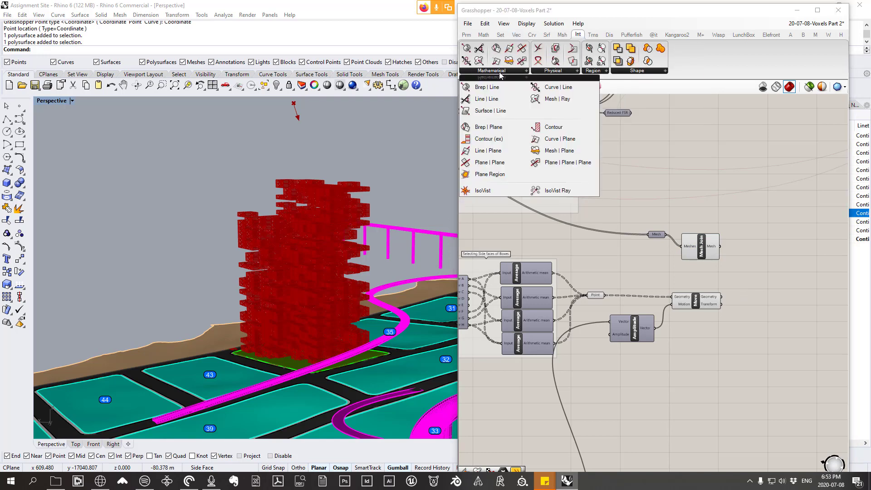
{"action": "left_click", "coordinate": [545, 103]}
{"action": "left_click", "coordinate": [765, 272]}
{"action": "scroll", "coordinate": [753, 270], "scroll_direction": "up", "scroll_amount": 1}
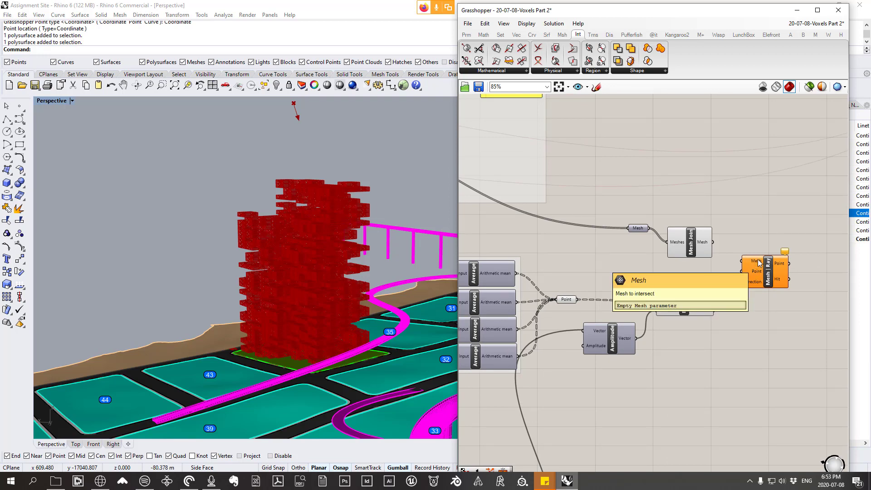
{"action": "scroll", "coordinate": [758, 261], "scroll_direction": "up", "scroll_amount": 1}
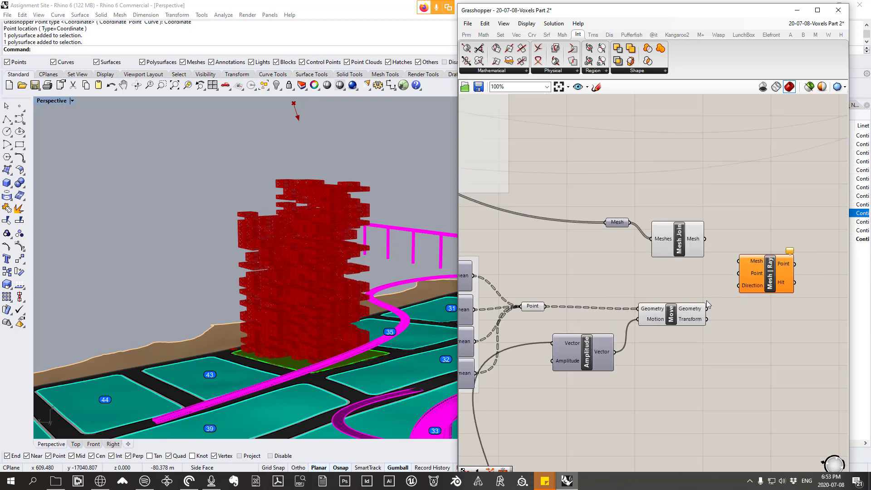
Step: Connect Mesh Join's output to the Mesh input of Mesh | Ray and Move's Geometry output to its Point input
{"action": "left_click_drag", "start_coordinate": [696, 242], "coordinate": [746, 261]}
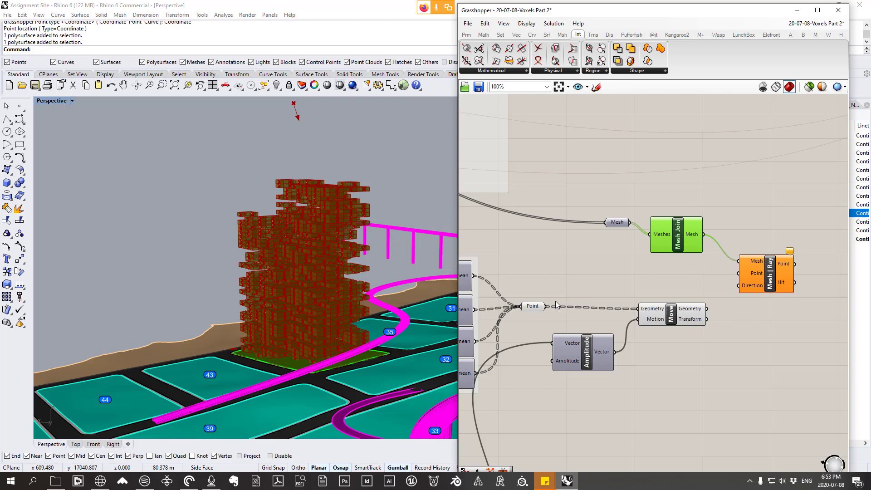
{"action": "left_click_drag", "start_coordinate": [531, 311], "coordinate": [535, 308]}
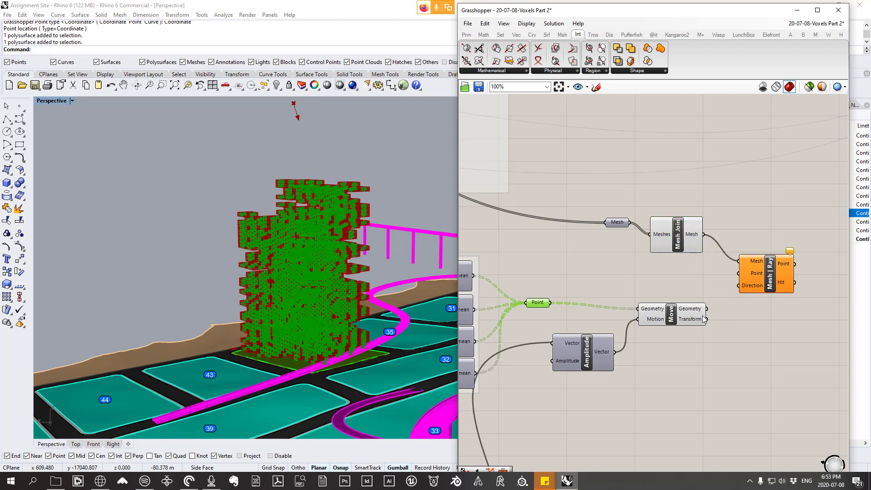
{"action": "left_click_drag", "start_coordinate": [692, 316], "coordinate": [665, 315]}
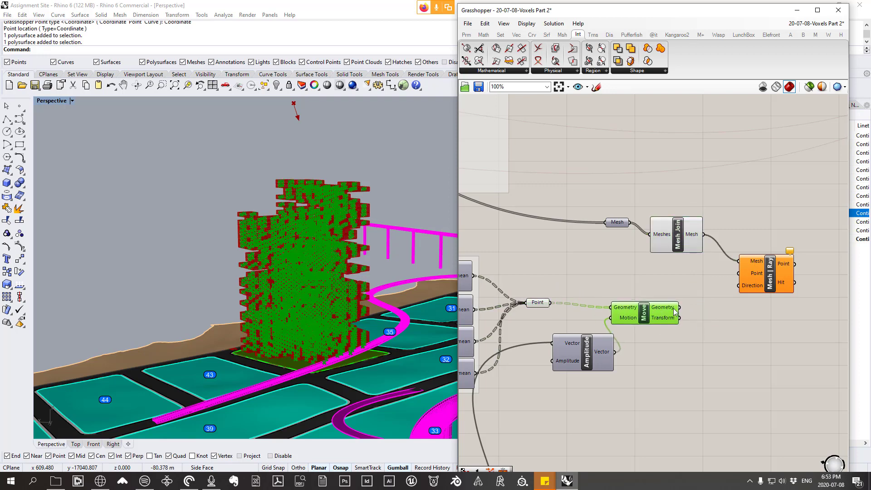
{"action": "right_click_drag", "start_coordinate": [334, 273], "coordinate": [371, 241]}
{"action": "scroll", "coordinate": [304, 204], "scroll_direction": "up", "scroll_amount": 10}
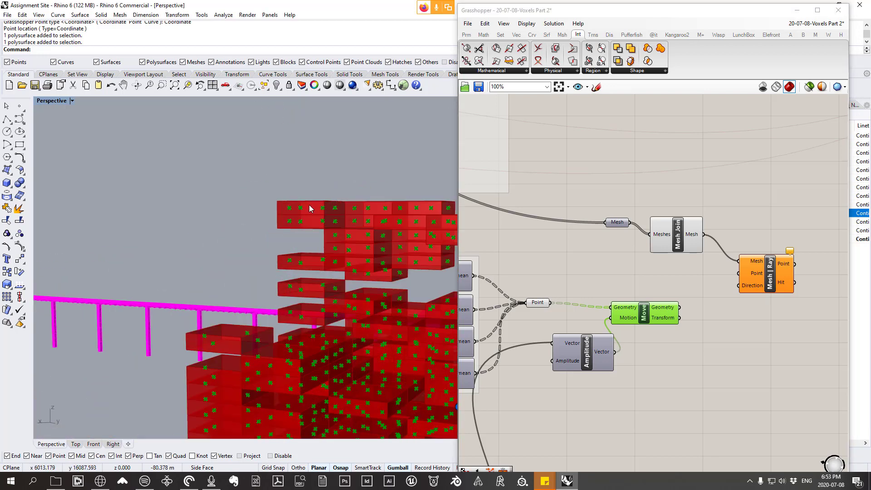
{"action": "right_click_drag", "start_coordinate": [268, 214], "coordinate": [292, 216]}
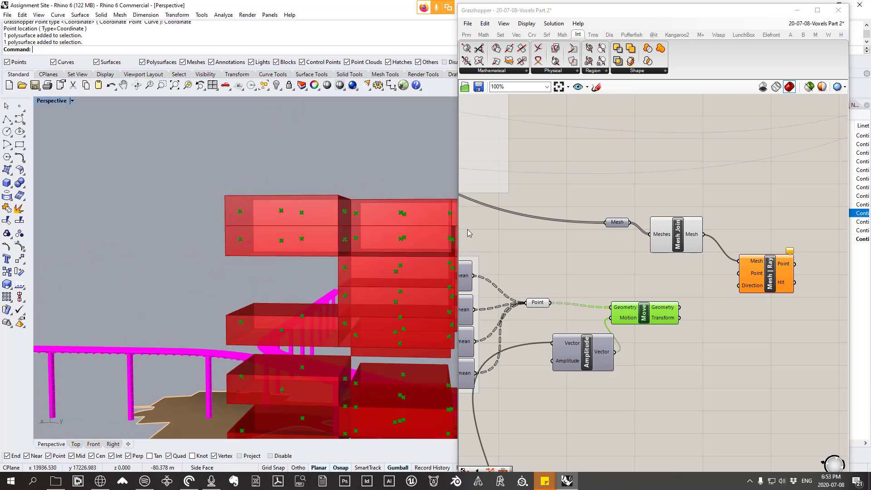
{"action": "left_click_drag", "start_coordinate": [679, 307], "coordinate": [768, 274]}
Step: Reposition the Amplitude component below Move to leave space for its wires
{"action": "scroll", "coordinate": [665, 233], "scroll_direction": "down", "scroll_amount": 3}
{"action": "right_click_drag", "start_coordinate": [673, 310], "coordinate": [654, 284]}
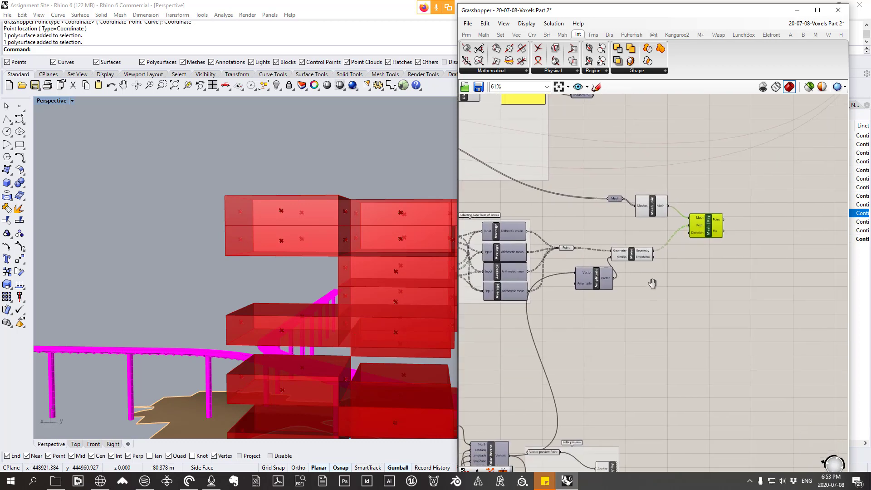
{"action": "scroll", "coordinate": [701, 235], "scroll_direction": "up", "scroll_amount": 3}
{"action": "left_click_drag", "start_coordinate": [538, 303], "coordinate": [538, 323]}
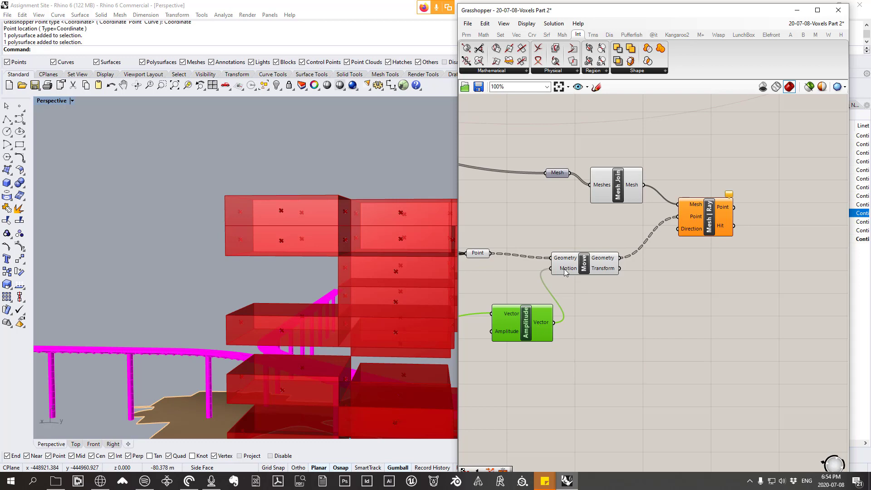
{"action": "left_click_drag", "start_coordinate": [585, 261], "coordinate": [584, 261]}
{"action": "left_click_drag", "start_coordinate": [526, 325], "coordinate": [526, 320]}
Step: Connect Amplitude's Vector output to the Direction input of Mesh | Ray and place Mesh | Ray level with Move
{"action": "scroll", "coordinate": [297, 305], "scroll_direction": "down", "scroll_amount": 10}
{"action": "scroll", "coordinate": [282, 237], "scroll_direction": "up", "scroll_amount": 9}
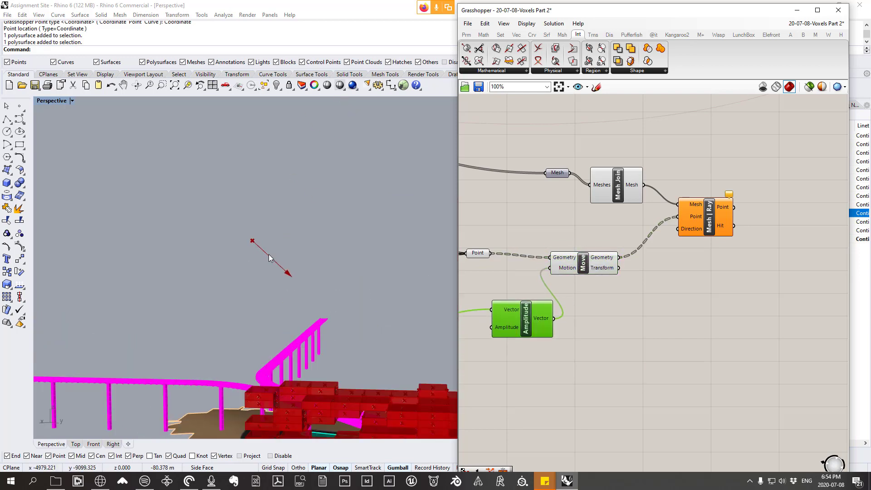
{"action": "scroll", "coordinate": [304, 271], "scroll_direction": "down", "scroll_amount": 5}
{"action": "right_click_drag", "start_coordinate": [304, 271], "coordinate": [284, 337]}
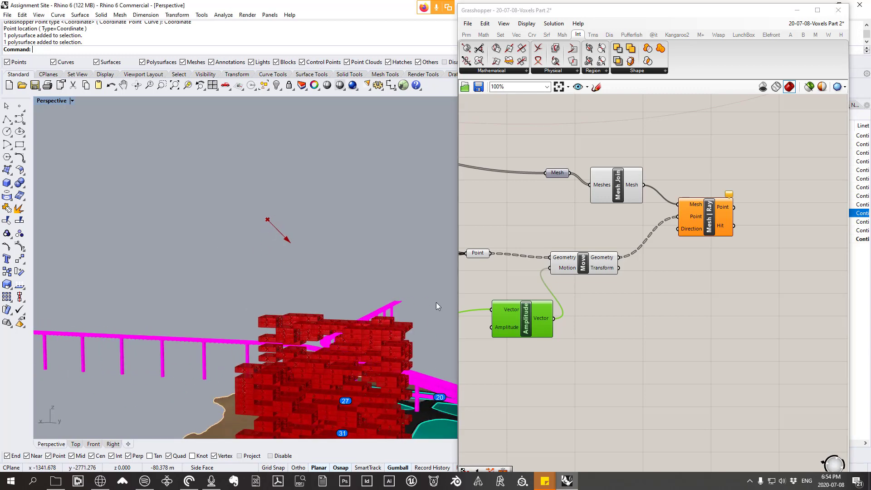
{"action": "left_click_drag", "start_coordinate": [553, 318], "coordinate": [721, 273]}
{"action": "left_click", "coordinate": [714, 227]}
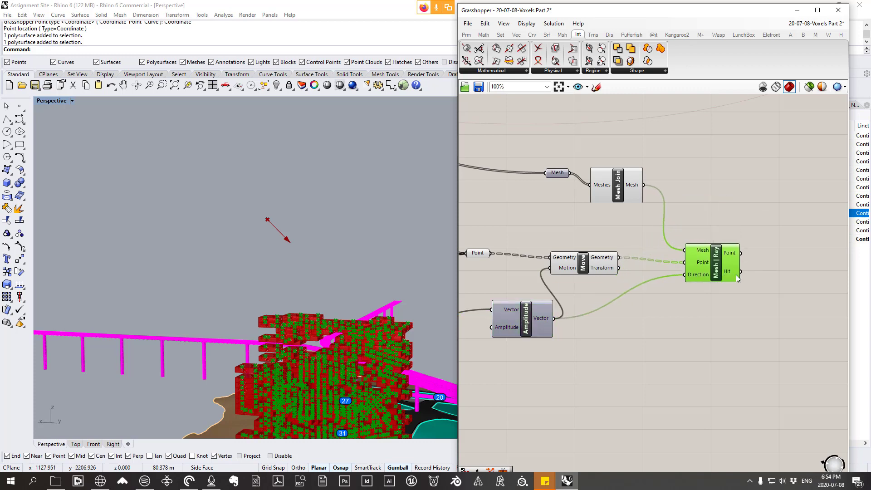
{"action": "mouse_move", "coordinate": [734, 275]}
{"action": "left_click_drag", "start_coordinate": [707, 259], "coordinate": [702, 244]}
{"action": "right_click_drag", "start_coordinate": [714, 262], "coordinate": [623, 253]}
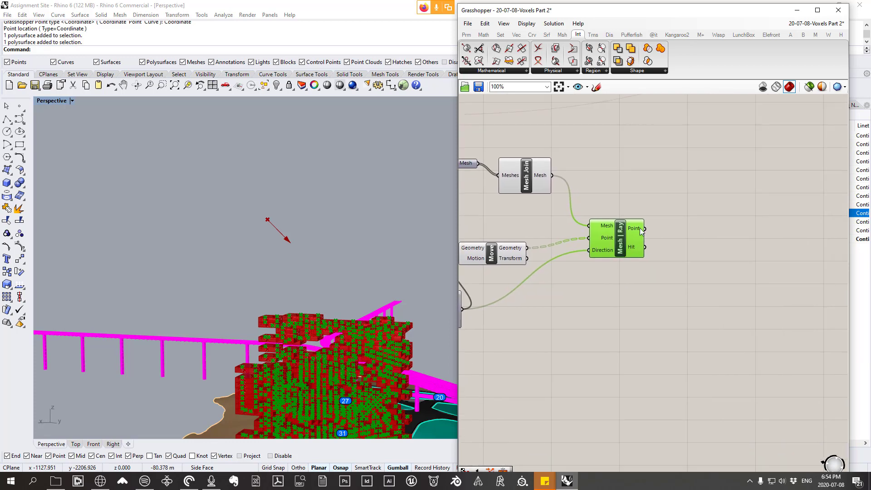
Step: Check the Point and Hit outputs of Mesh | Ray, add a Panel below it and connect the Hit output to the panel
{"action": "mouse_move", "coordinate": [641, 230]}
{"action": "scroll", "coordinate": [640, 229], "scroll_direction": "up", "scroll_amount": 4}
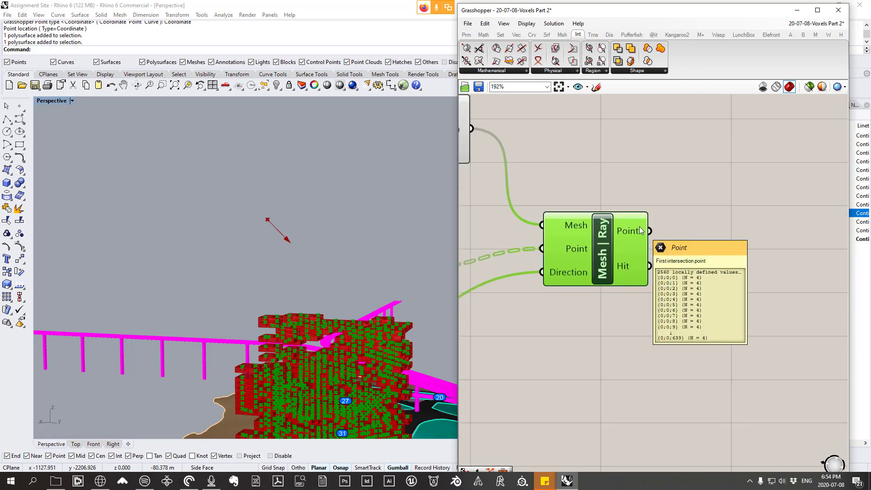
{"action": "scroll", "coordinate": [261, 333], "scroll_direction": "up", "scroll_amount": 4}
{"action": "scroll", "coordinate": [205, 310], "scroll_direction": "up", "scroll_amount": 4}
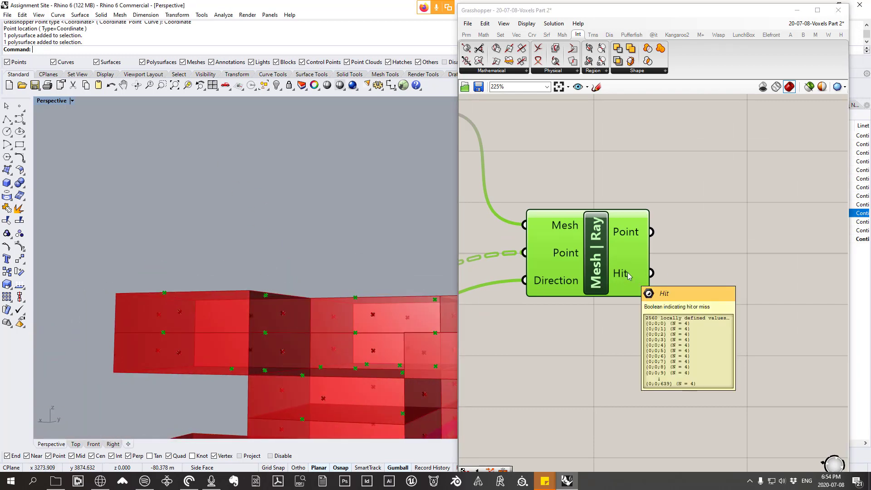
{"action": "scroll", "coordinate": [631, 272], "scroll_direction": "down", "scroll_amount": 6}
{"action": "scroll", "coordinate": [641, 258], "scroll_direction": "up", "scroll_amount": 2}
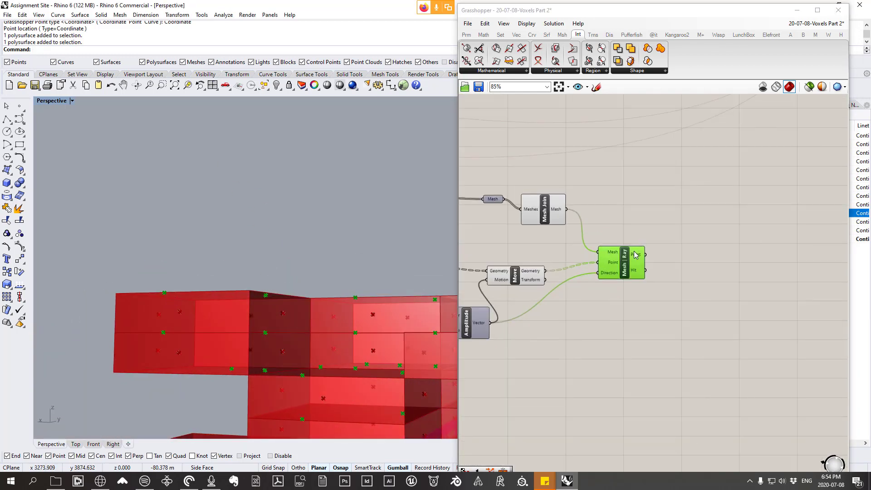
{"action": "left_click", "coordinate": [466, 35]}
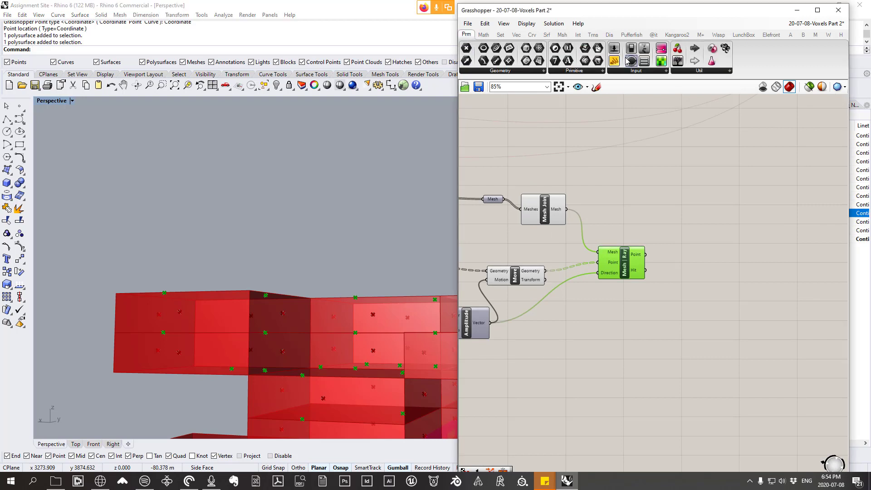
{"action": "left_click", "coordinate": [631, 71]}
{"action": "left_click", "coordinate": [692, 93]}
{"action": "left_click", "coordinate": [661, 327]}
{"action": "left_click_drag", "start_coordinate": [646, 270], "coordinate": [628, 334]}
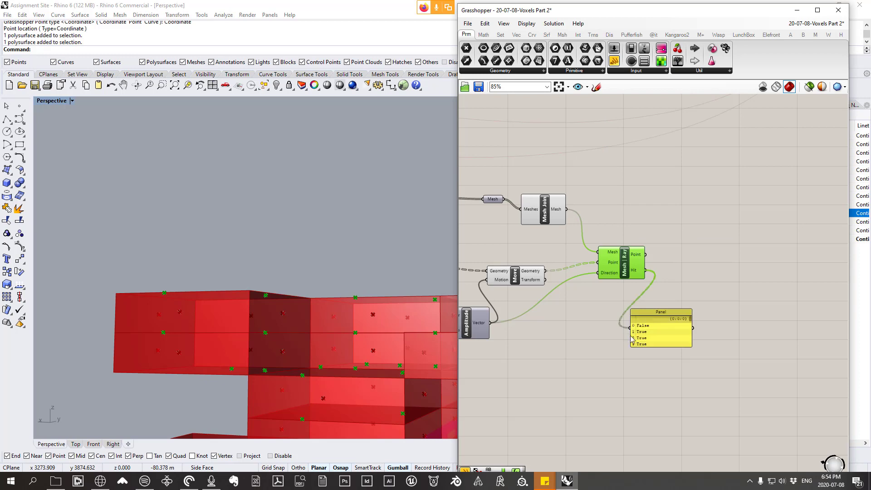
Step: Examine the panel's hit values alongside the ray intersection points on the lowest voxels in the Perspective view
{"action": "scroll", "coordinate": [644, 331], "scroll_direction": "up", "scroll_amount": 4}
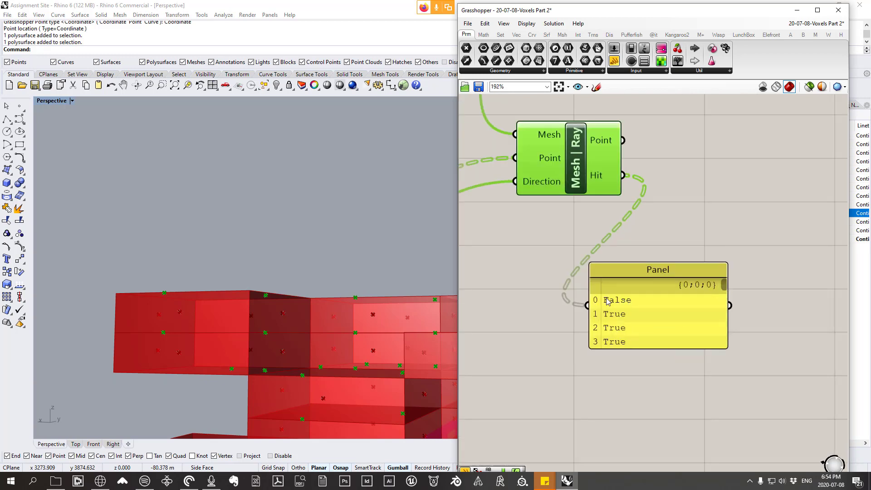
{"action": "right_click_drag", "start_coordinate": [126, 296], "coordinate": [126, 275]}
{"action": "scroll", "coordinate": [370, 249], "scroll_direction": "down", "scroll_amount": 10}
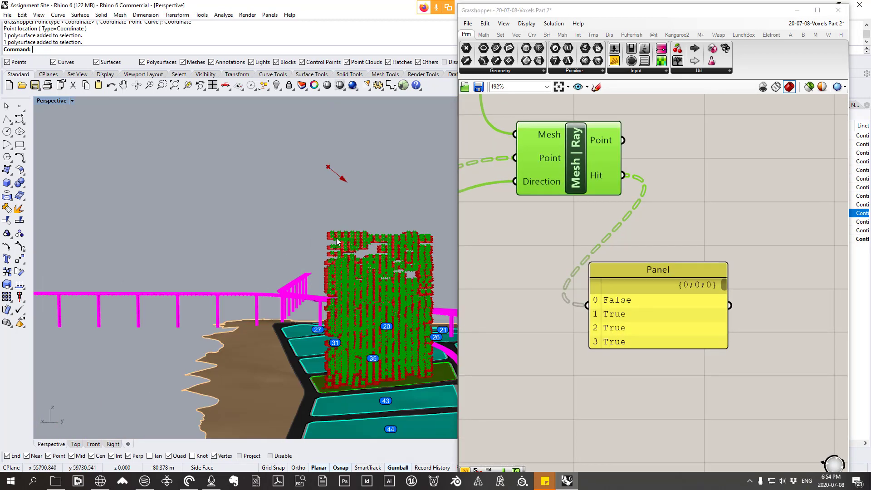
{"action": "right_click_drag", "start_coordinate": [370, 249], "coordinate": [339, 393]}
{"action": "scroll", "coordinate": [340, 393], "scroll_direction": "up", "scroll_amount": 10}
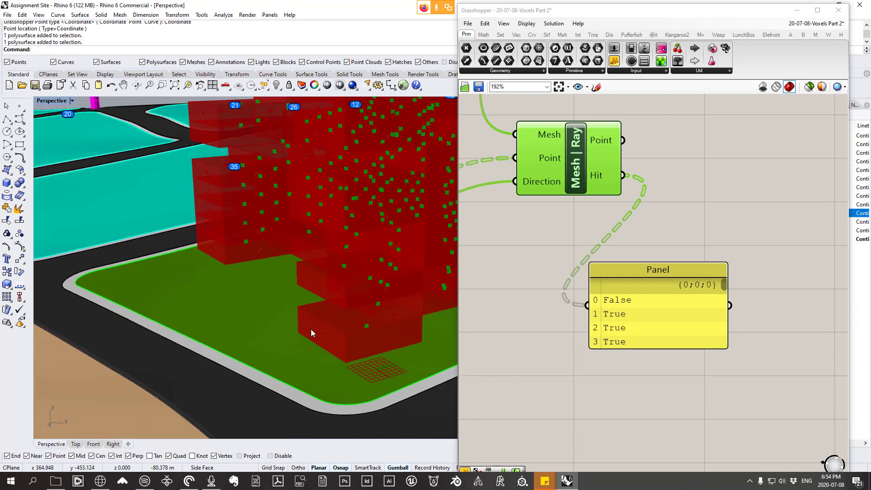
{"action": "right_click_drag", "start_coordinate": [325, 333], "coordinate": [279, 311]}
{"action": "scroll", "coordinate": [279, 310], "scroll_direction": "up", "scroll_amount": 3}
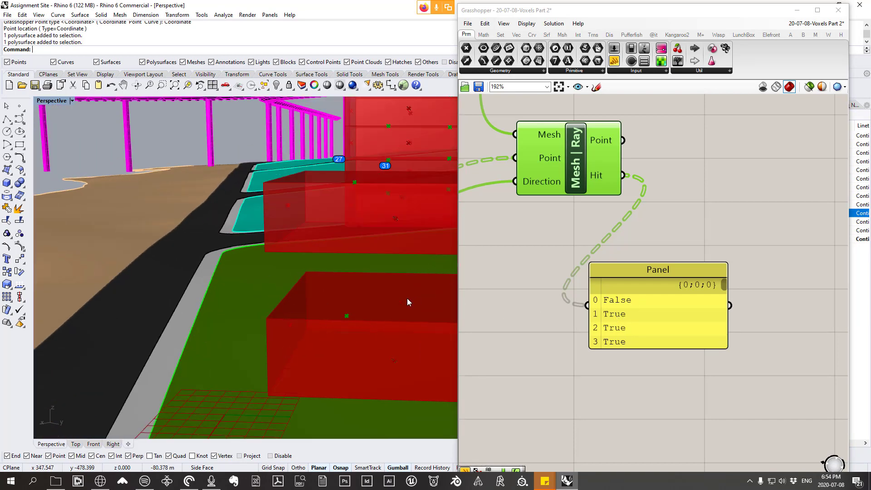
{"action": "scroll", "coordinate": [381, 304], "scroll_direction": "down", "scroll_amount": 5}
{"action": "right_click_drag", "start_coordinate": [372, 311], "coordinate": [342, 288]}
{"action": "scroll", "coordinate": [426, 321], "scroll_direction": "up", "scroll_amount": 4}
{"action": "scroll", "coordinate": [425, 321], "scroll_direction": "down", "scroll_amount": 5}
{"action": "scroll", "coordinate": [358, 320], "scroll_direction": "up", "scroll_amount": 5}
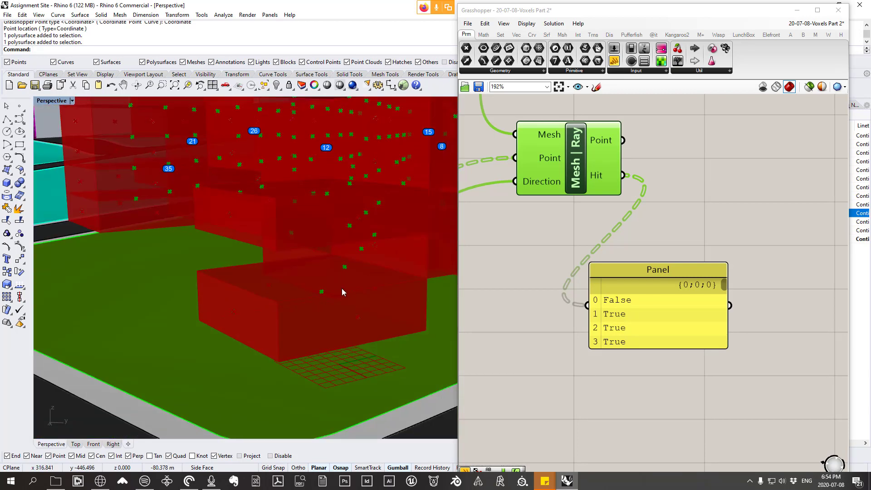
{"action": "scroll", "coordinate": [619, 282], "scroll_direction": "down", "scroll_amount": 4}
Step: Move the panel up beside the Hit output of Mesh | Ray
{"action": "left_click", "coordinate": [677, 305]}
{"action": "scroll", "coordinate": [678, 305], "scroll_direction": "down", "scroll_amount": 5}
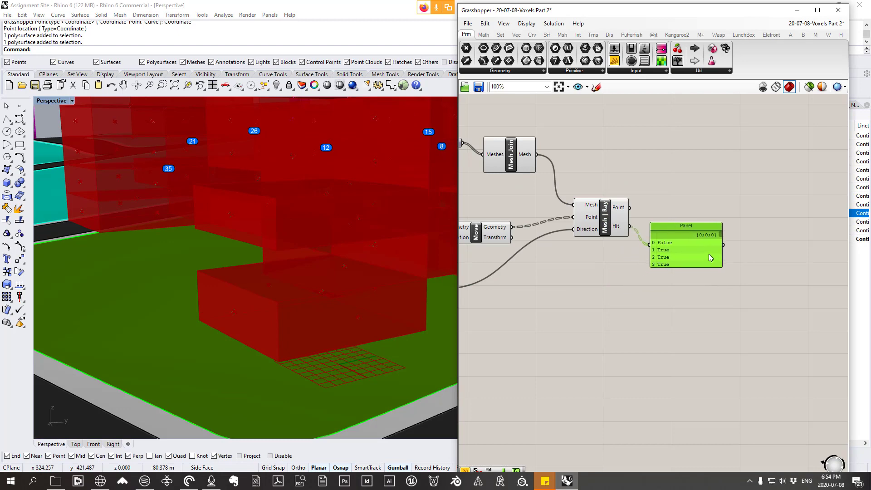
Step: Move the hit panel lower, clear of Mesh | Ray's Hit output
{"action": "right_click_drag", "start_coordinate": [647, 262], "coordinate": [649, 259]}
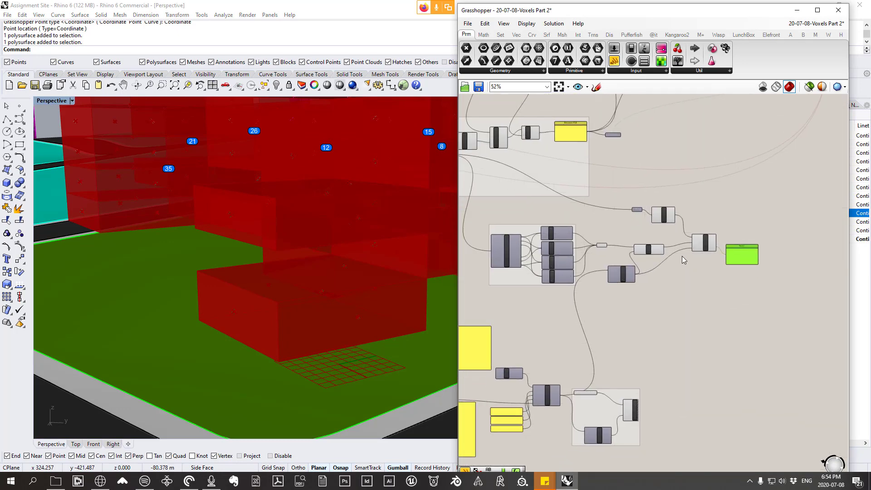
{"action": "scroll", "coordinate": [687, 257], "scroll_direction": "up", "scroll_amount": 2}
{"action": "scroll", "coordinate": [719, 288], "scroll_direction": "down", "scroll_amount": 1}
{"action": "scroll", "coordinate": [799, 279], "scroll_direction": "up", "scroll_amount": 2}
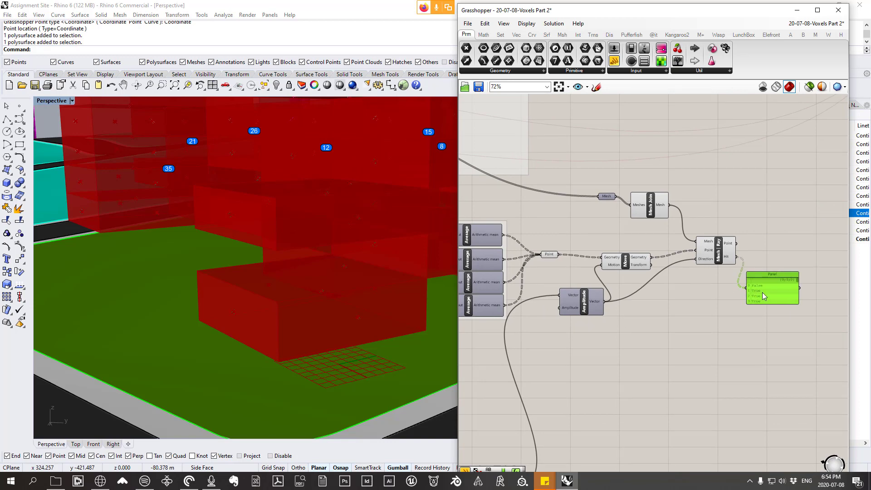
{"action": "scroll", "coordinate": [785, 281], "scroll_direction": "up", "scroll_amount": 2}
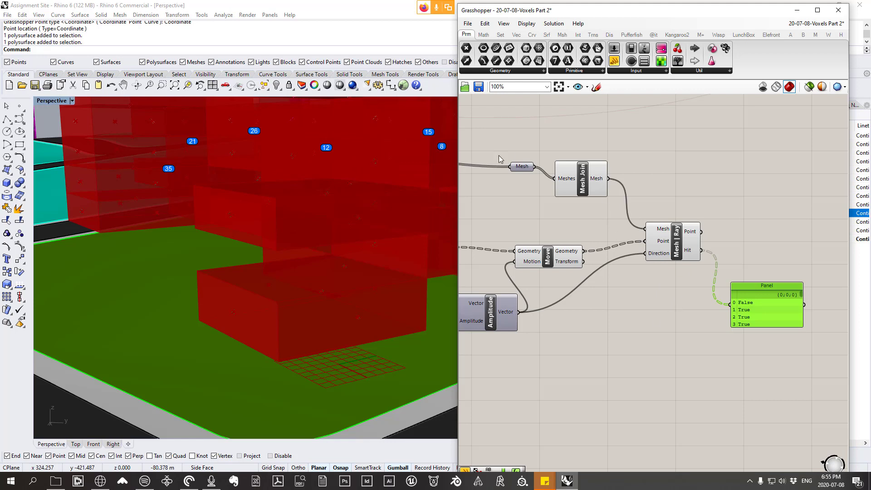
Step: Set the endTime panel of the Python analysis-period component to 13:00
{"action": "mouse_move", "coordinate": [522, 171]}
{"action": "scroll", "coordinate": [358, 360], "scroll_direction": "down", "scroll_amount": 15}
{"action": "right_click_drag", "start_coordinate": [358, 359], "coordinate": [317, 352]}
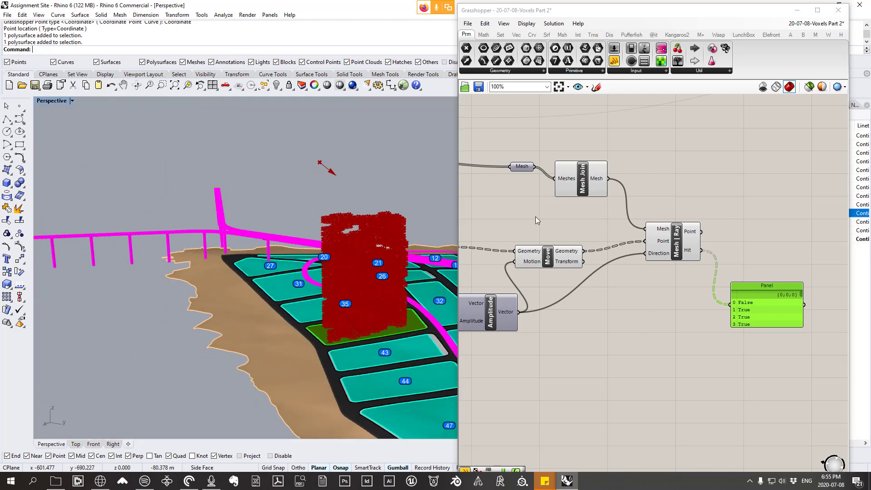
{"action": "scroll", "coordinate": [690, 261], "scroll_direction": "down", "scroll_amount": 6}
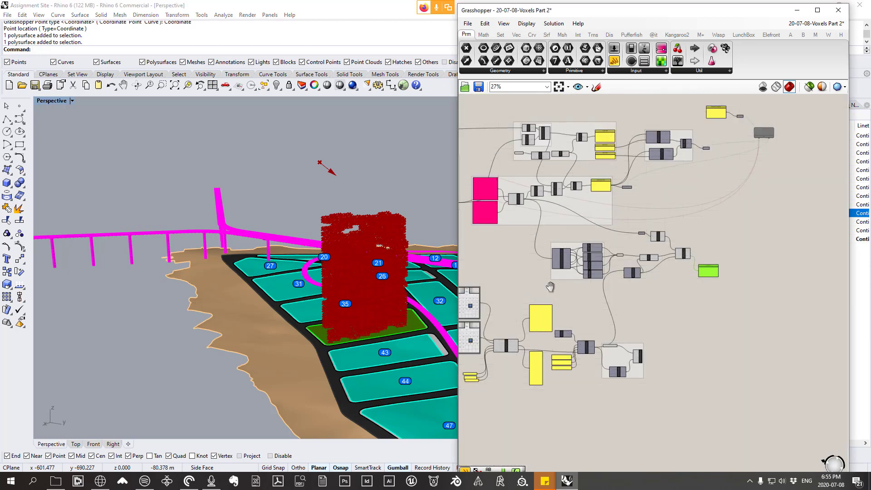
{"action": "right_click_drag", "start_coordinate": [551, 287], "coordinate": [803, 264]}
{"action": "scroll", "coordinate": [803, 263], "scroll_direction": "up", "scroll_amount": 4}
{"action": "right_click_drag", "start_coordinate": [744, 333], "coordinate": [664, 270]}
{"action": "scroll", "coordinate": [627, 333], "scroll_direction": "up", "scroll_amount": 1}
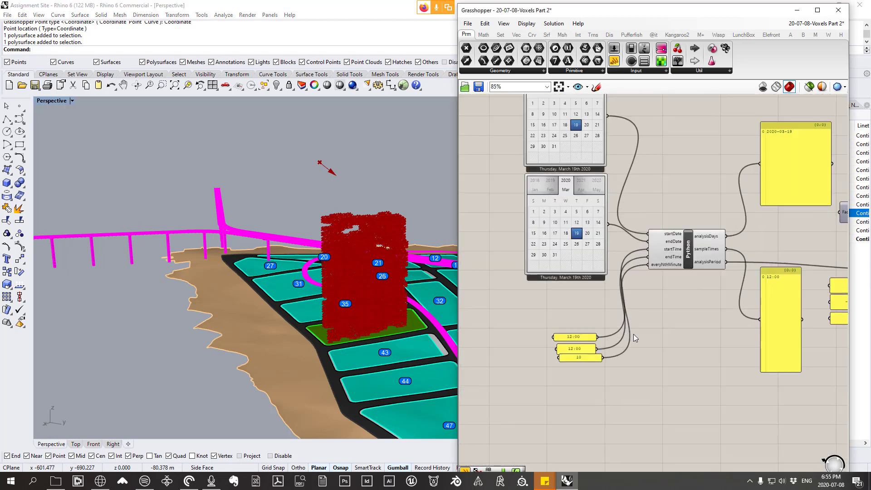
{"action": "scroll", "coordinate": [528, 370], "scroll_direction": "up", "scroll_amount": 2}
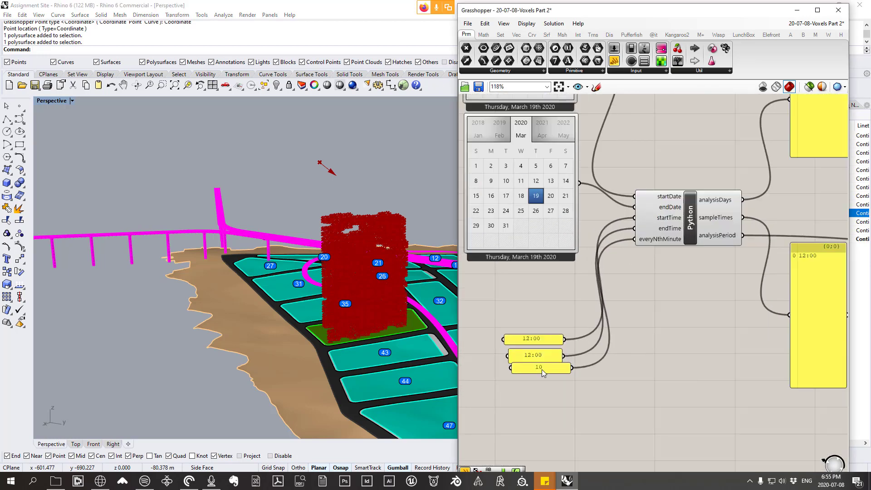
{"action": "double_click", "coordinate": [548, 356]}
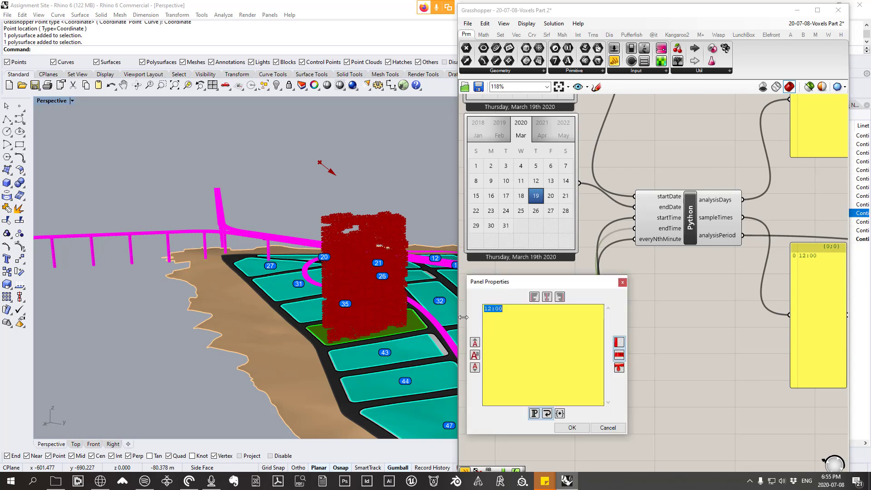
{"action": "left_click", "coordinate": [491, 310]}
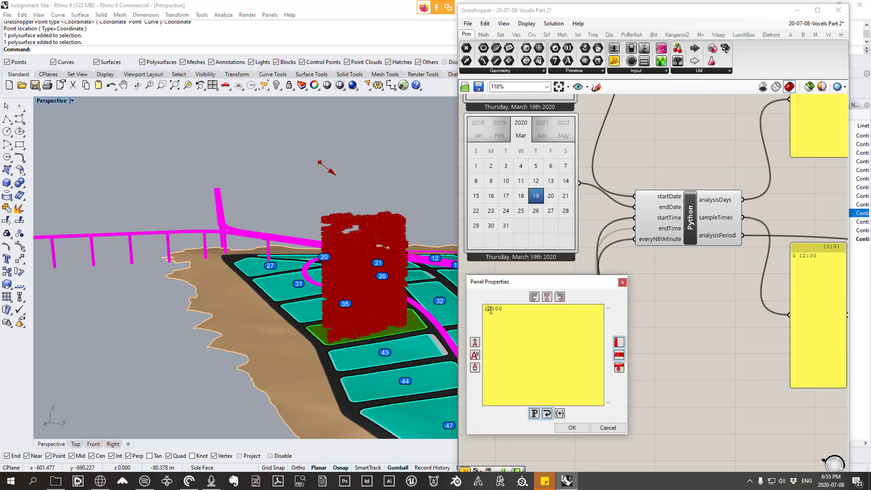
{"action": "left_click", "coordinate": [572, 427]}
Step: Check the sampleTimes list and the Hit, Direction and Point values on Mesh | Ray for the extended analysis period
{"action": "scroll", "coordinate": [548, 291], "scroll_direction": "down", "scroll_amount": 5}
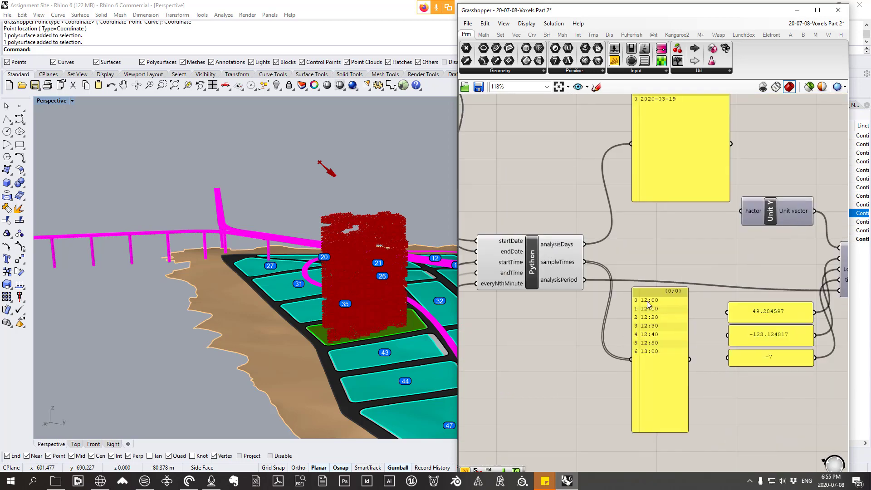
{"action": "scroll", "coordinate": [638, 156], "scroll_direction": "up", "scroll_amount": 6}
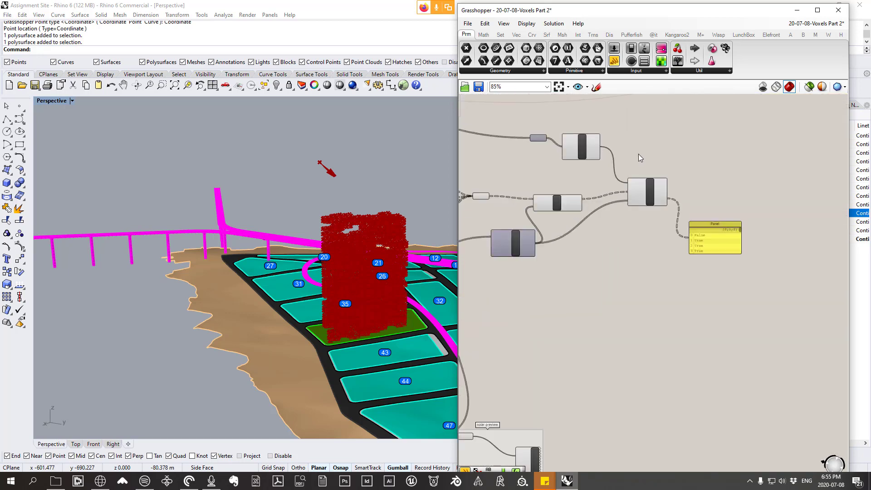
{"action": "mouse_move", "coordinate": [677, 229]}
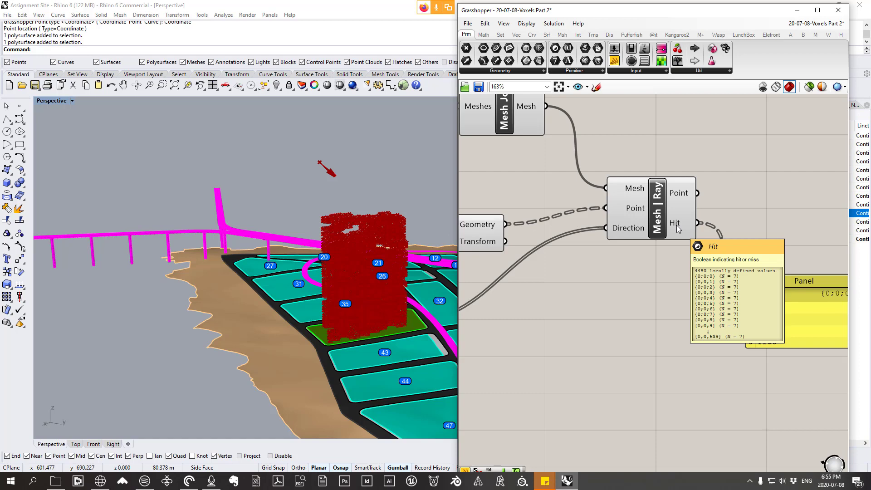
{"action": "left_click_drag", "start_coordinate": [678, 229], "coordinate": [679, 238]}
{"action": "mouse_move", "coordinate": [617, 235]}
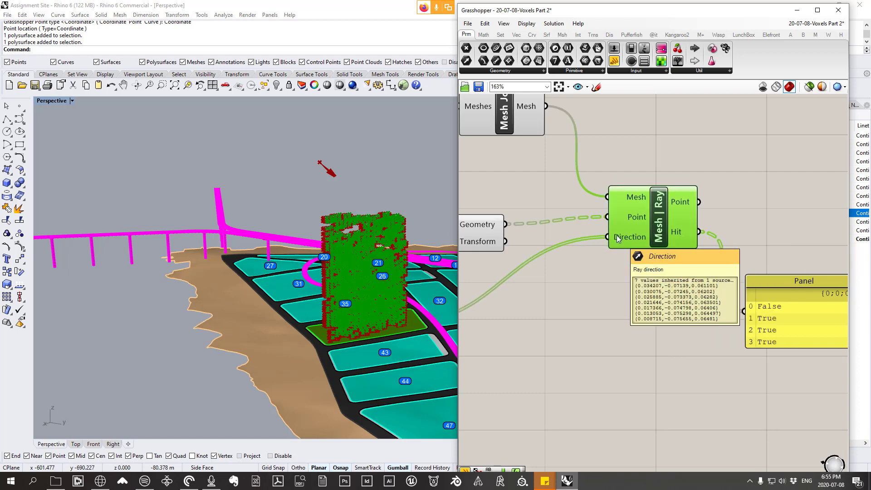
{"action": "mouse_move", "coordinate": [622, 217]}
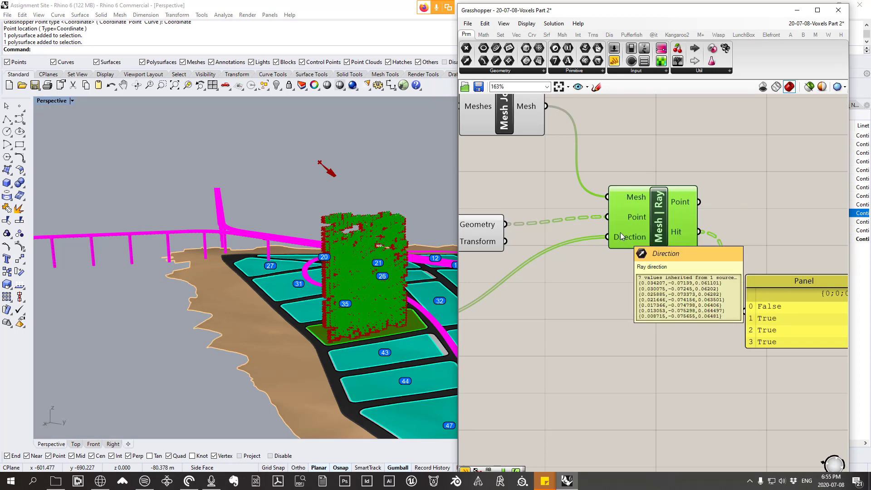
Step: Return the endTime panel of the Python analysis-period component to 12:00
{"action": "scroll", "coordinate": [622, 236], "scroll_direction": "down", "scroll_amount": 10}
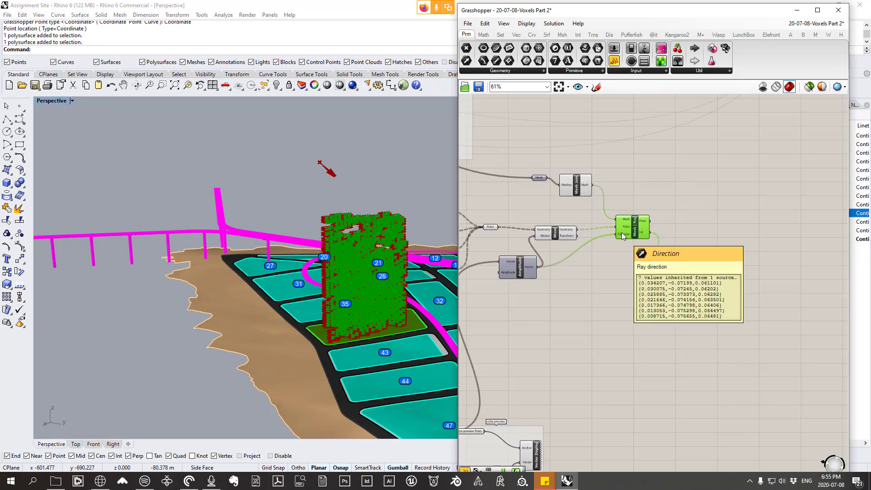
{"action": "right_click_drag", "start_coordinate": [490, 336], "coordinate": [664, 286]}
{"action": "scroll", "coordinate": [665, 284], "scroll_direction": "up", "scroll_amount": 6}
{"action": "scroll", "coordinate": [643, 273], "scroll_direction": "up", "scroll_amount": 4}
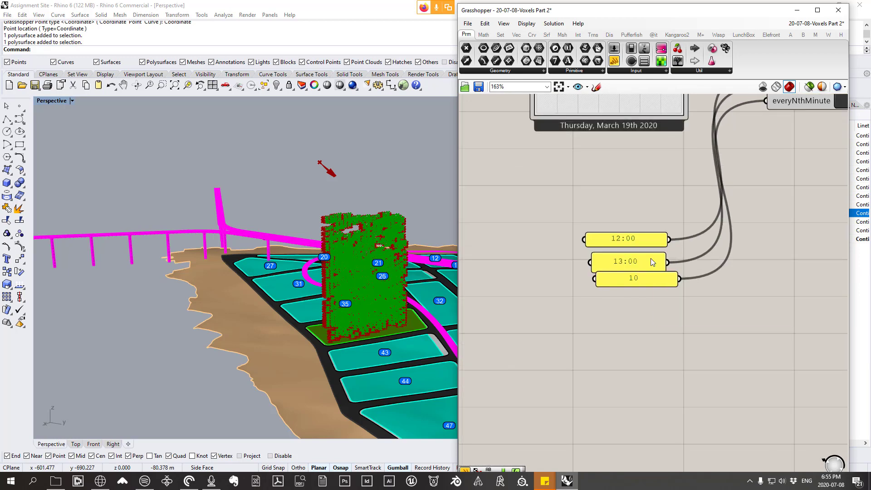
{"action": "double_click", "coordinate": [642, 275]}
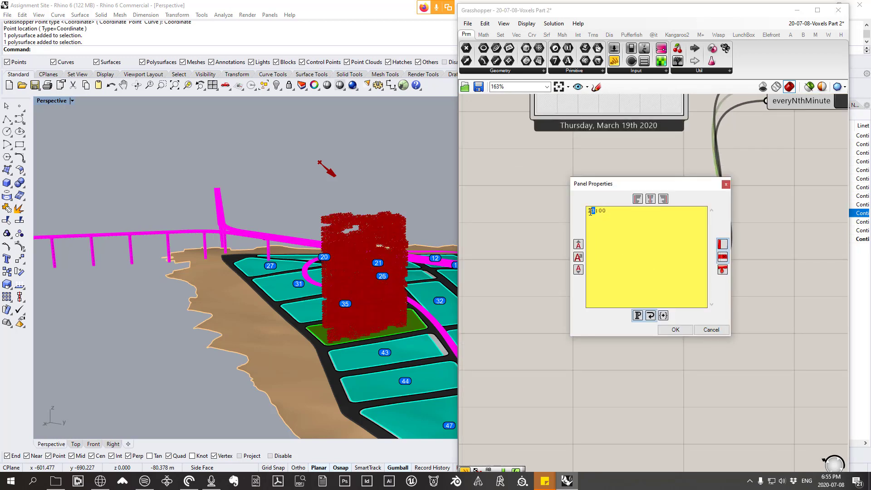
{"action": "left_click", "coordinate": [676, 330]}
Step: Nudge Mesh | Ray up and examine its intersection points across the voxel tower in the Perspective view
{"action": "right_click_drag", "start_coordinate": [354, 264], "coordinate": [370, 214]}
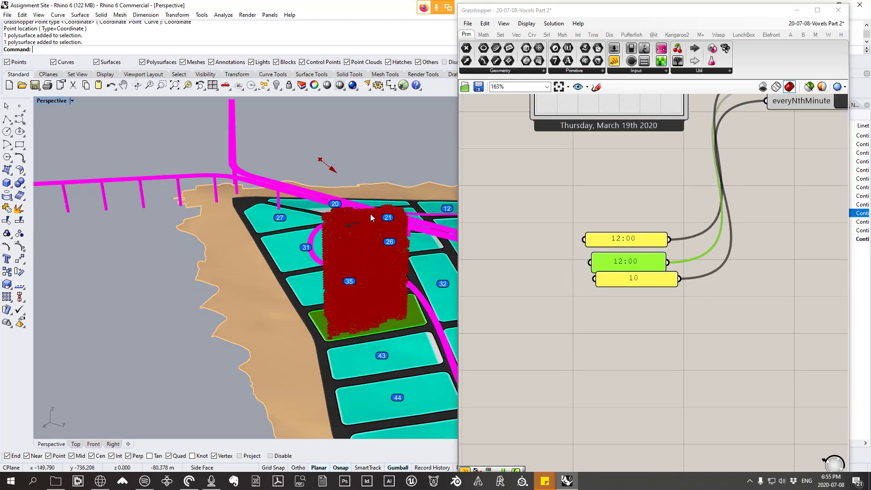
{"action": "scroll", "coordinate": [370, 217], "scroll_direction": "up", "scroll_amount": 5}
{"action": "scroll", "coordinate": [608, 285], "scroll_direction": "down", "scroll_amount": 8}
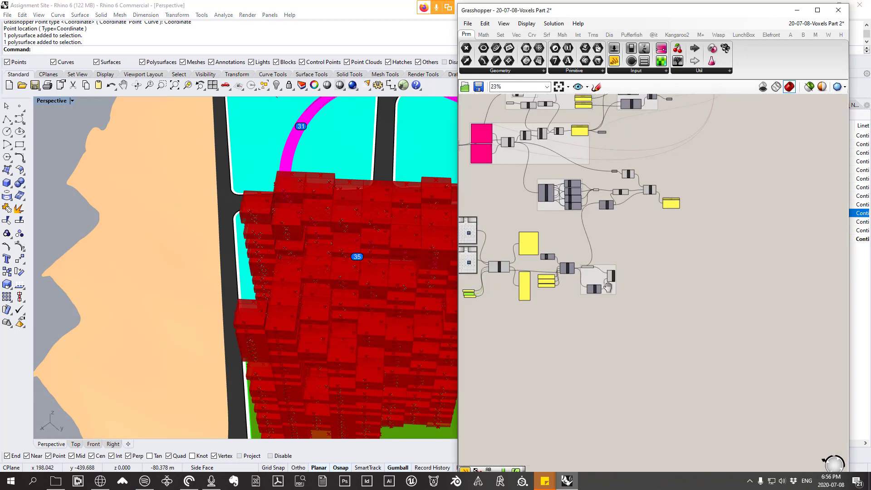
{"action": "scroll", "coordinate": [680, 189], "scroll_direction": "up", "scroll_amount": 6}
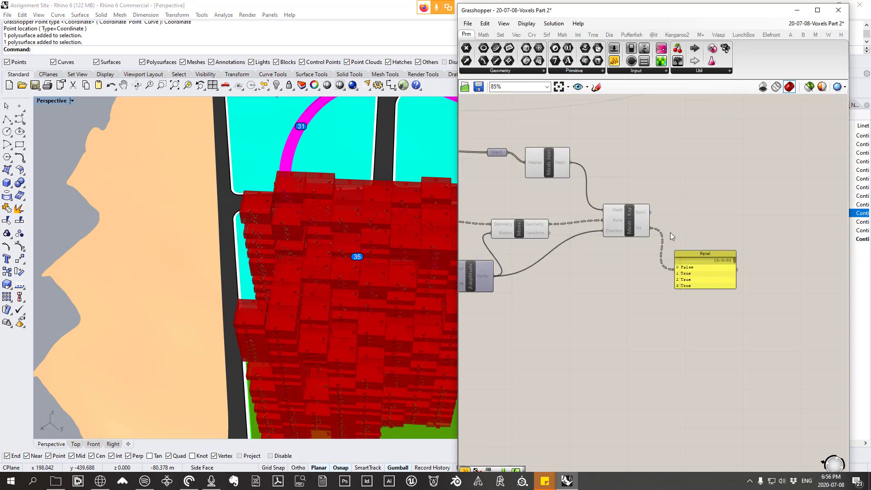
{"action": "left_click", "coordinate": [630, 222]}
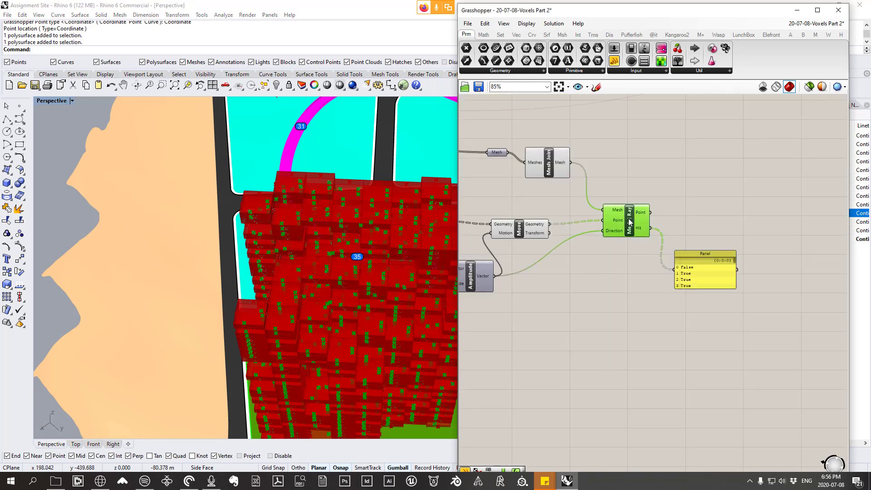
{"action": "left_click_drag", "start_coordinate": [630, 222], "coordinate": [631, 209]}
{"action": "right_click_drag", "start_coordinate": [284, 283], "coordinate": [162, 138]}
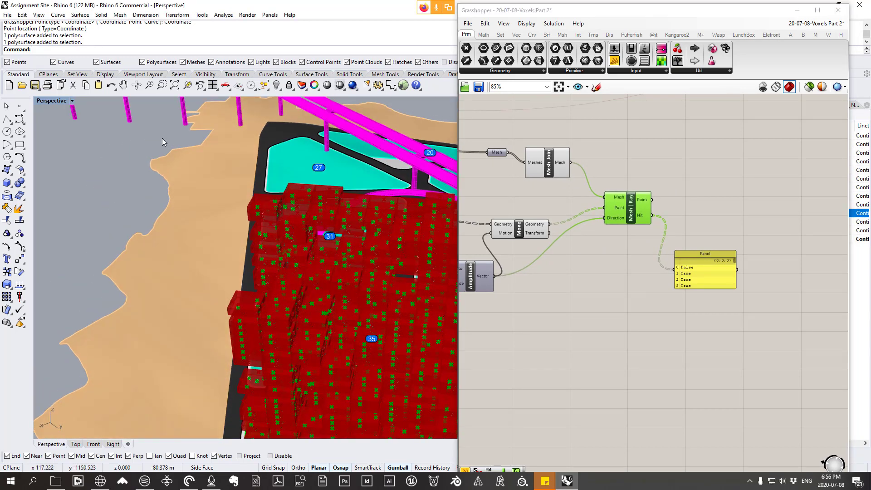
Step: Flatten the Hit output of Mesh | Ray and check its list of values
{"action": "right_click_drag", "start_coordinate": [587, 254], "coordinate": [602, 271]}
{"action": "scroll", "coordinate": [689, 266], "scroll_direction": "up", "scroll_amount": 2}
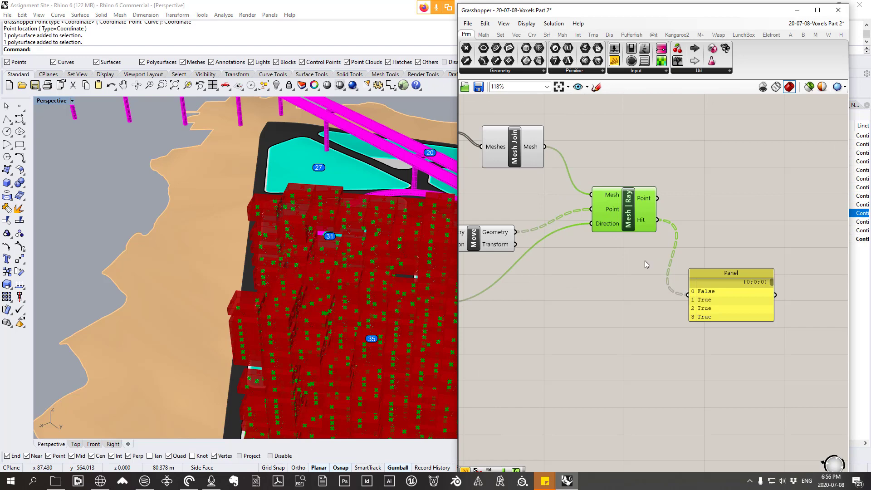
{"action": "right_click", "coordinate": [648, 222]}
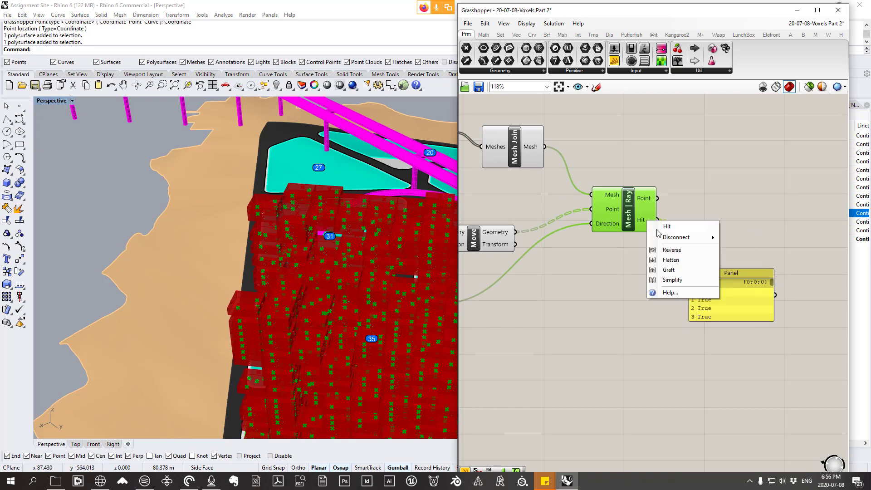
{"action": "left_click", "coordinate": [671, 260]}
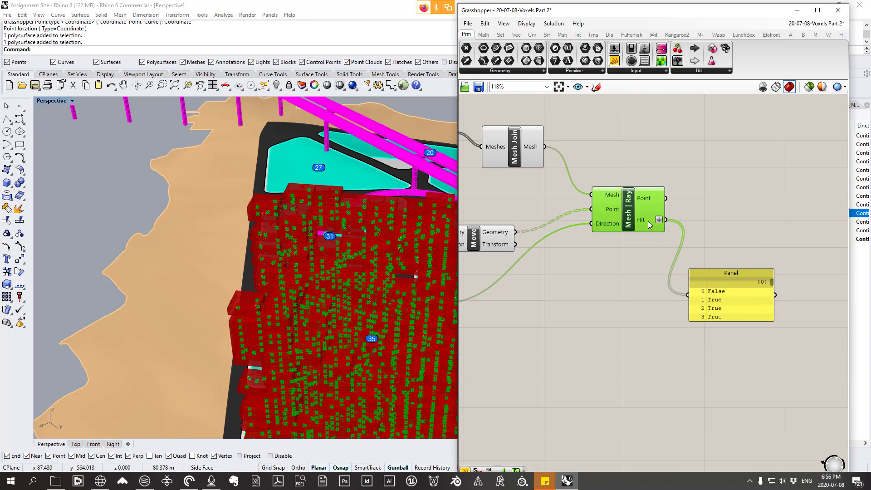
{"action": "mouse_move", "coordinate": [648, 222]}
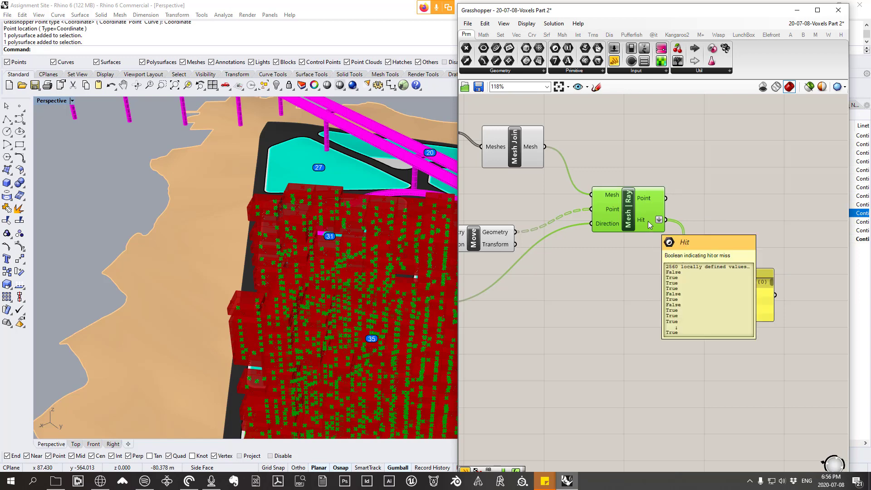
Step: Add a Mass Addition component above the lowered panel and connect Mesh | Ray's Hit output to its Input
{"action": "right_click_drag", "start_coordinate": [648, 222], "coordinate": [541, 194]}
{"action": "left_click_drag", "start_coordinate": [612, 243], "coordinate": [599, 293]}
{"action": "mouse_move", "coordinate": [540, 195]}
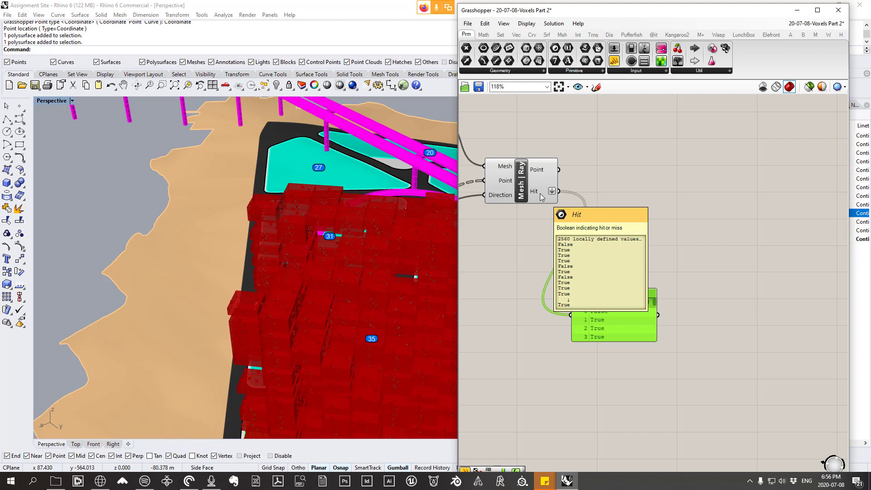
{"action": "left_click", "coordinate": [484, 34]}
{"action": "left_click", "coordinate": [537, 70]}
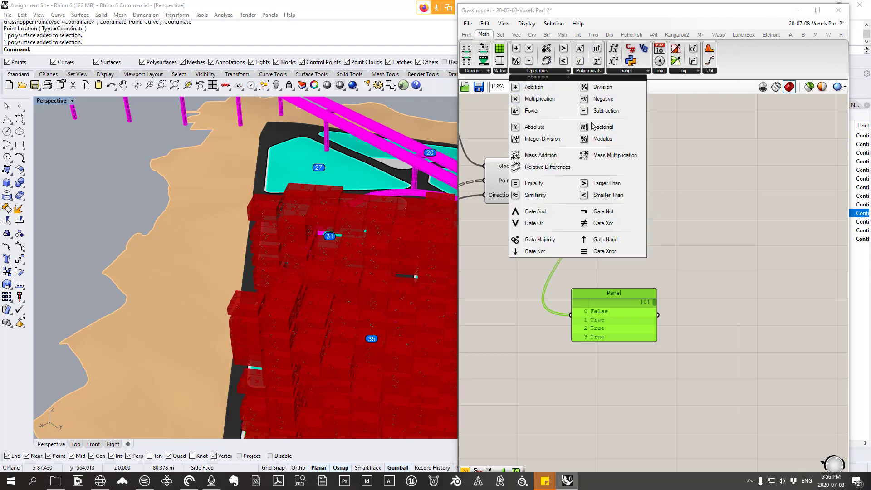
{"action": "left_click", "coordinate": [546, 155]}
{"action": "left_click", "coordinate": [619, 258]}
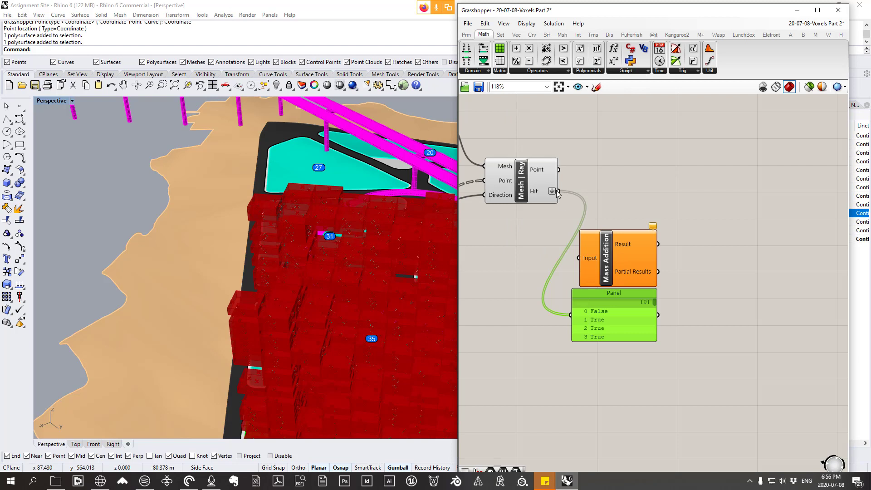
{"action": "left_click_drag", "start_coordinate": [558, 191], "coordinate": [576, 260]}
{"action": "mouse_move", "coordinate": [633, 244]}
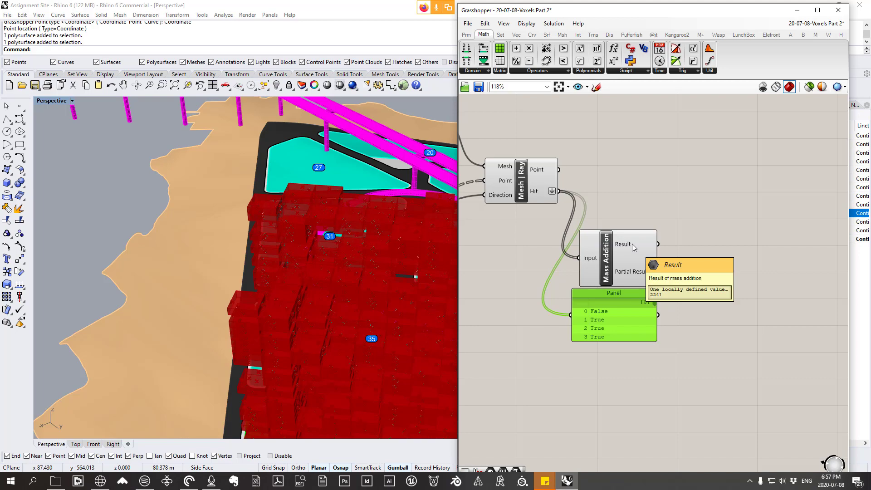
{"action": "left_click_drag", "start_coordinate": [630, 251], "coordinate": [634, 227]}
Step: Examine the overlapping voxels and their face points in the Perspective view alongside Mesh | Ray's Hit values
{"action": "scroll", "coordinate": [311, 230], "scroll_direction": "down", "scroll_amount": 8}
{"action": "right_click_drag", "start_coordinate": [311, 230], "coordinate": [356, 258]}
{"action": "scroll", "coordinate": [303, 254], "scroll_direction": "up", "scroll_amount": 8}
{"action": "scroll", "coordinate": [255, 242], "scroll_direction": "down", "scroll_amount": 5}
{"action": "scroll", "coordinate": [240, 251], "scroll_direction": "down", "scroll_amount": 2}
{"action": "scroll", "coordinate": [240, 251], "scroll_direction": "up", "scroll_amount": 7}
{"action": "right_click_drag", "start_coordinate": [239, 251], "coordinate": [434, 244]}
{"action": "scroll", "coordinate": [323, 262], "scroll_direction": "up", "scroll_amount": 10}
{"action": "scroll", "coordinate": [341, 242], "scroll_direction": "down", "scroll_amount": 5}
{"action": "scroll", "coordinate": [428, 243], "scroll_direction": "up", "scroll_amount": 5}
{"action": "right_click_drag", "start_coordinate": [317, 277], "coordinate": [307, 265]}
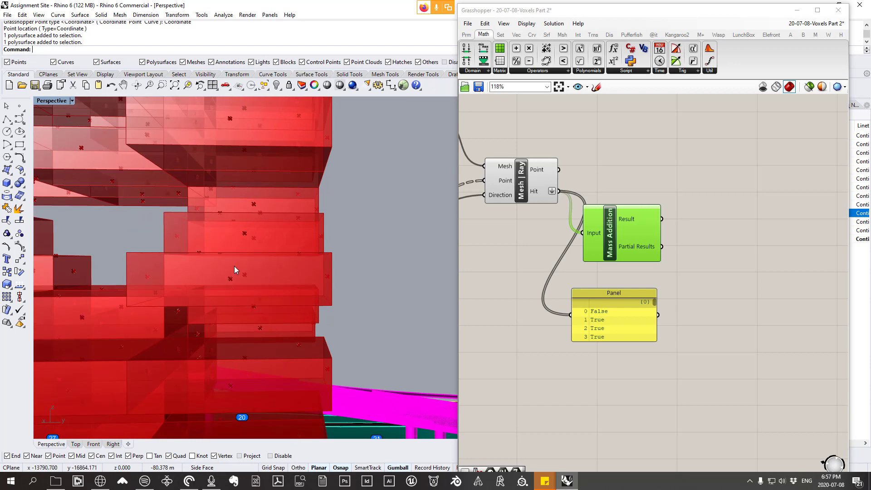
{"action": "right_click_drag", "start_coordinate": [234, 266], "coordinate": [427, 272]}
{"action": "mouse_move", "coordinate": [534, 192]}
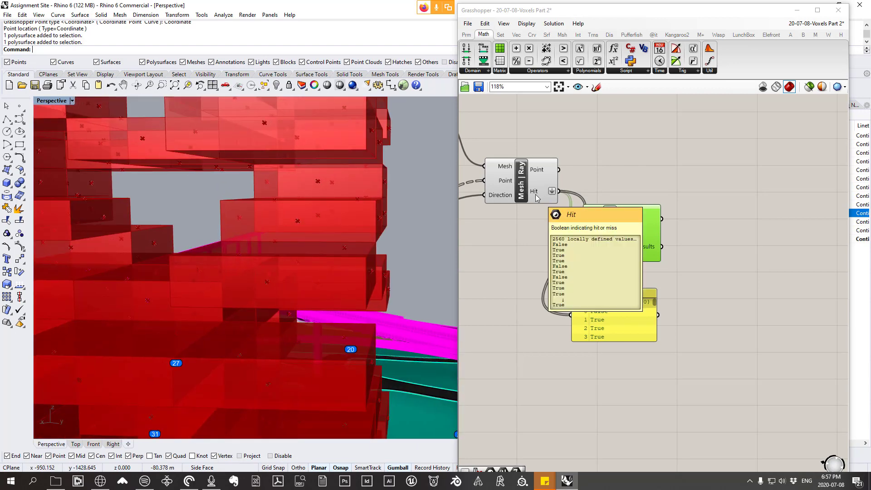
{"action": "right_click_drag", "start_coordinate": [245, 263], "coordinate": [382, 268]}
Step: Move Mass Addition and the hit panel farther away from Mesh | Ray's Hit output to leave space between them
{"action": "scroll", "coordinate": [627, 250], "scroll_direction": "up", "scroll_amount": 1}
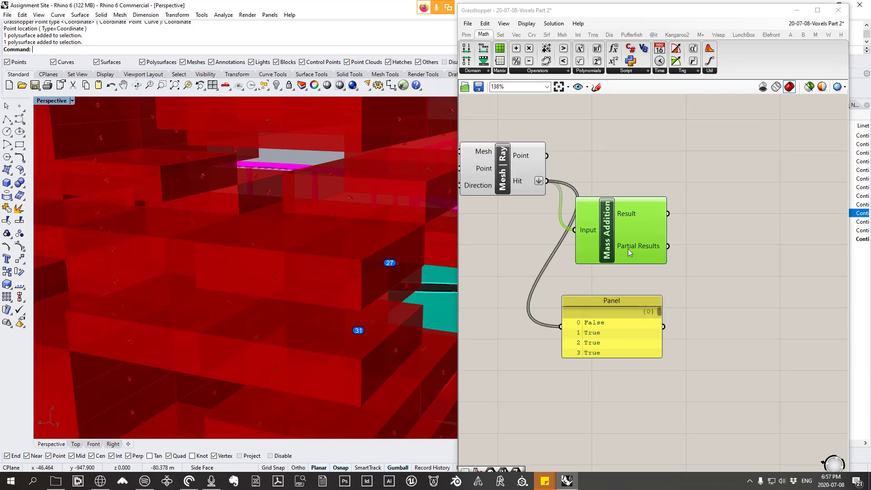
{"action": "left_click_drag", "start_coordinate": [635, 244], "coordinate": [707, 252]}
{"action": "left_click_drag", "start_coordinate": [601, 336], "coordinate": [677, 328]}
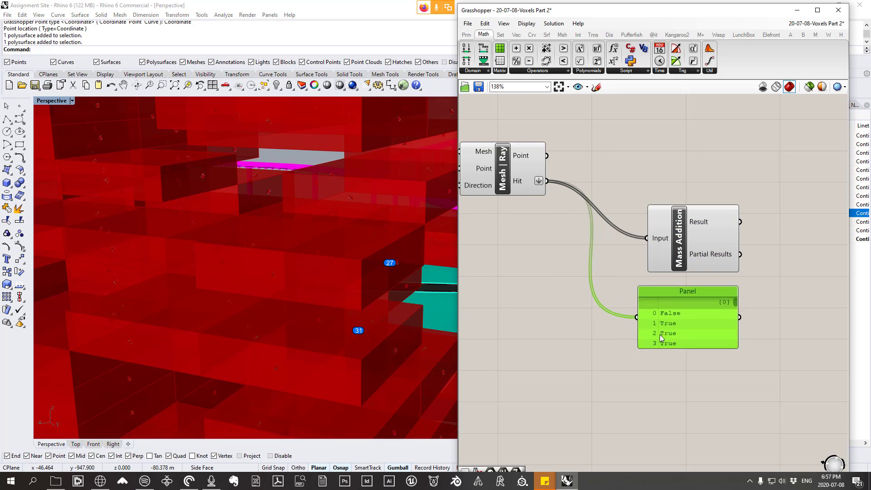
{"action": "left_click_drag", "start_coordinate": [703, 256], "coordinate": [689, 258]}
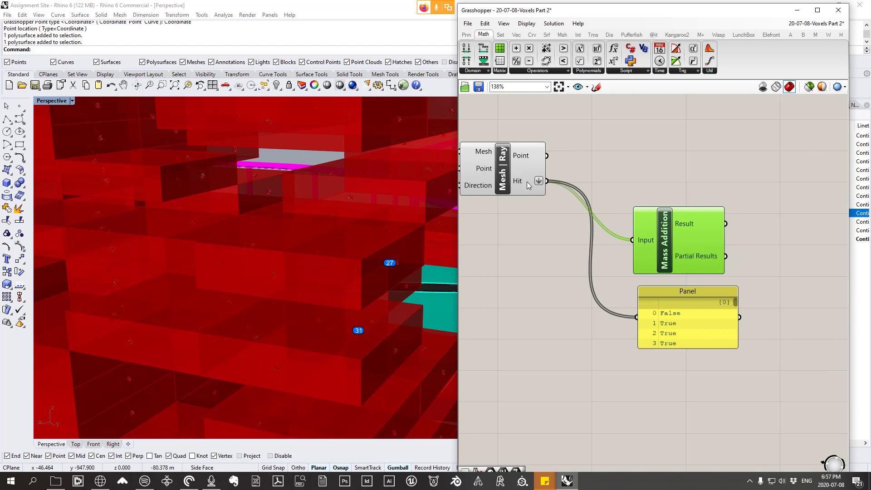
{"action": "left_click", "coordinate": [465, 35]}
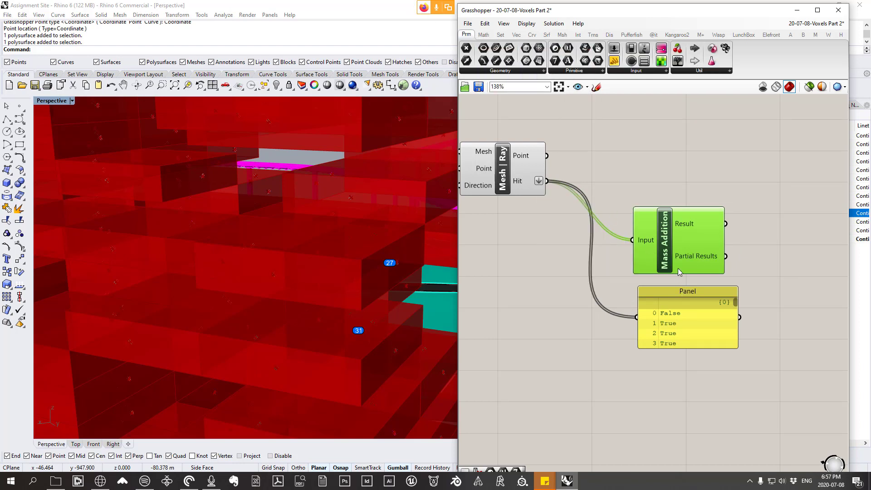
Step: Reposition Mass Addition and the panel, and feed Mass Addition's Result into the panel to read the total
{"action": "left_click_drag", "start_coordinate": [677, 268], "coordinate": [693, 256]}
{"action": "left_click_drag", "start_coordinate": [685, 314], "coordinate": [775, 323]}
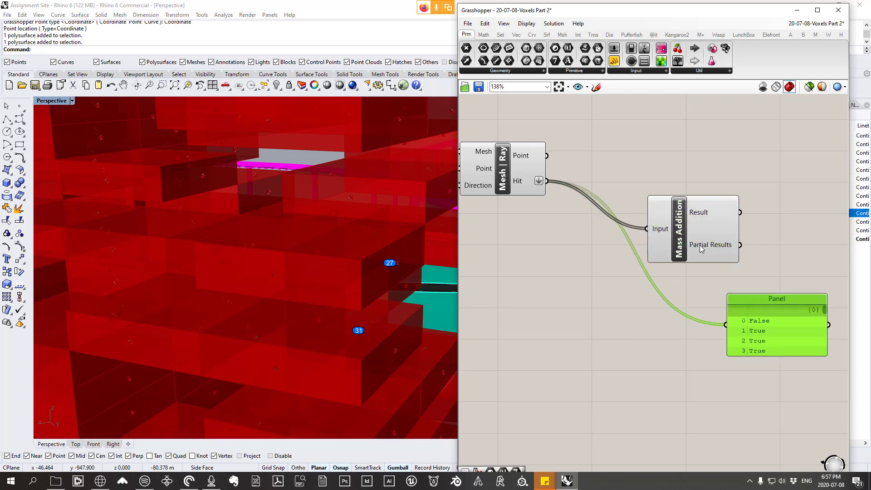
{"action": "left_click_drag", "start_coordinate": [701, 248], "coordinate": [637, 234]}
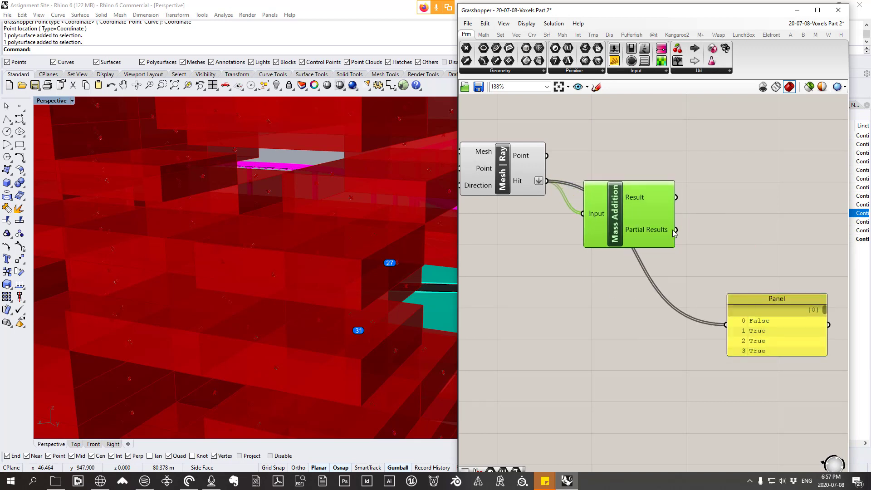
{"action": "left_click_drag", "start_coordinate": [675, 197], "coordinate": [730, 329]}
{"action": "left_click_drag", "start_coordinate": [756, 329], "coordinate": [697, 331]}
{"action": "scroll", "coordinate": [691, 323], "scroll_direction": "up", "scroll_amount": 1}
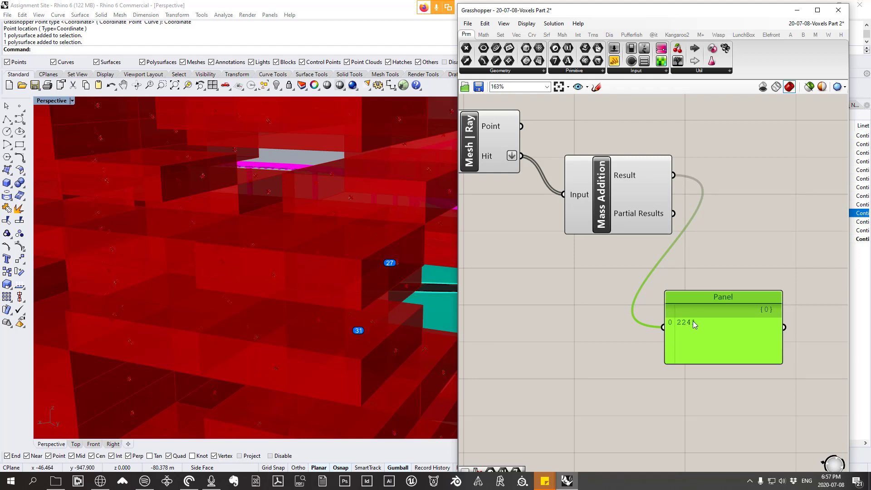
Step: Move the result panel farther from Mass Addition and lower Mass Addition below Mesh | Ray to free up space
{"action": "scroll", "coordinate": [693, 321], "scroll_direction": "down", "scroll_amount": 3}
{"action": "right_click_drag", "start_coordinate": [561, 231], "coordinate": [574, 211]}
{"action": "mouse_move", "coordinate": [638, 226]}
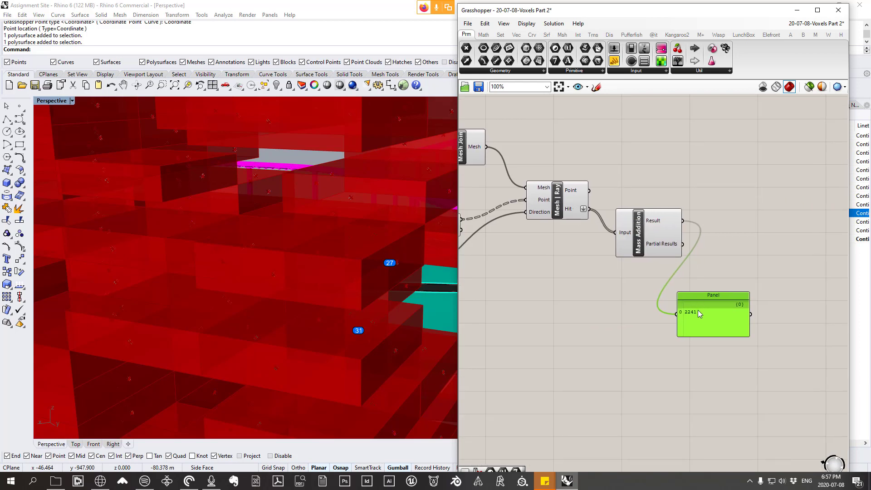
{"action": "left_click_drag", "start_coordinate": [697, 313], "coordinate": [761, 307]}
{"action": "left_click_drag", "start_coordinate": [661, 226], "coordinate": [644, 251]}
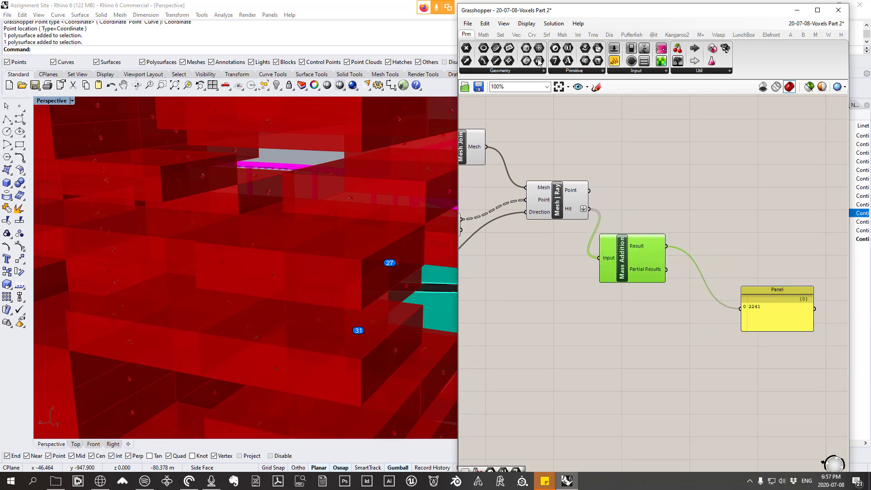
Step: Add an Evaluate component below Mass Addition
{"action": "left_click", "coordinate": [484, 35]}
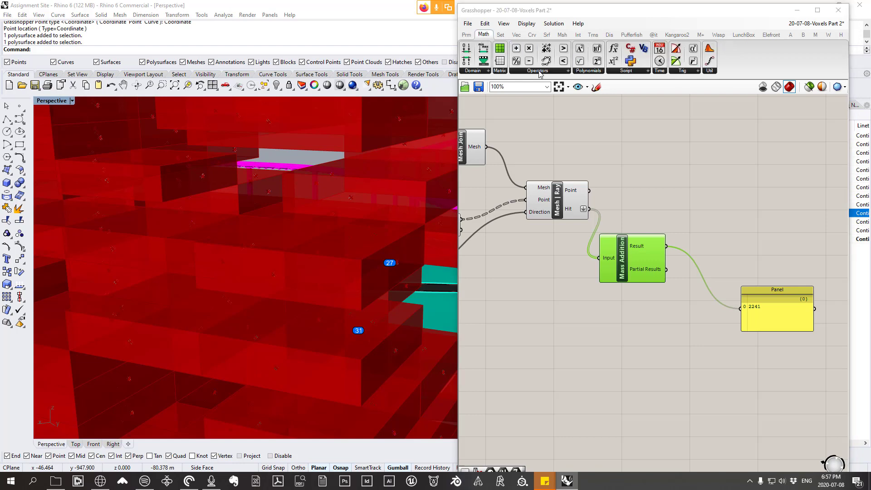
{"action": "left_click", "coordinate": [540, 72]}
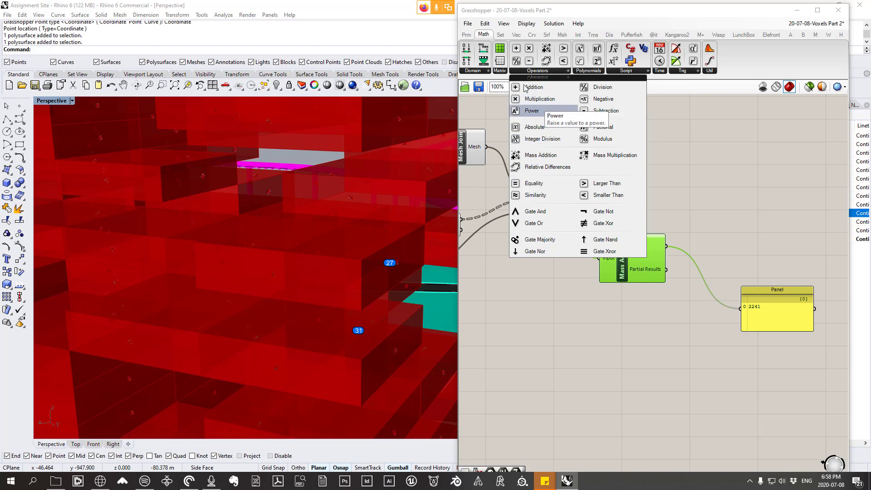
{"action": "left_click", "coordinate": [626, 71]}
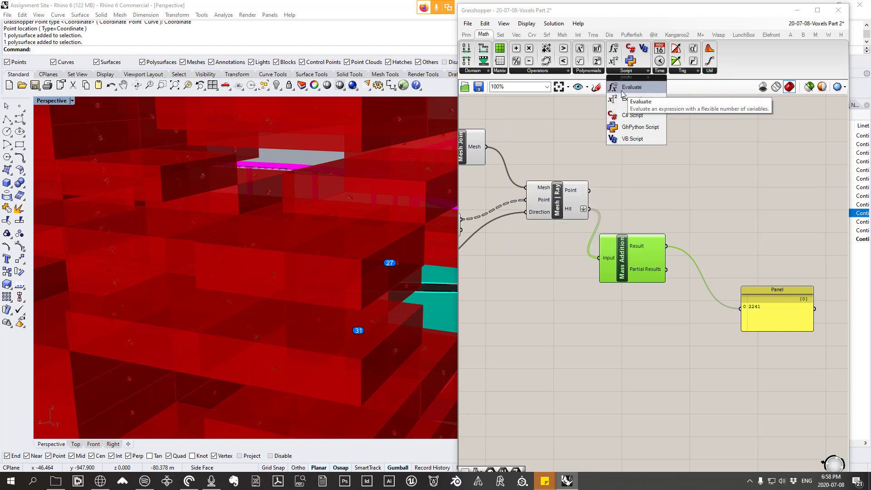
{"action": "left_click", "coordinate": [621, 88]}
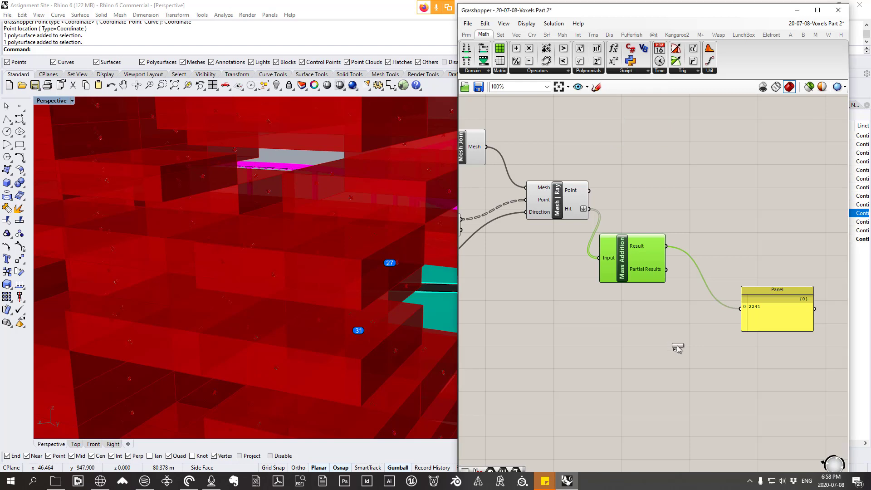
{"action": "left_click", "coordinate": [678, 346]}
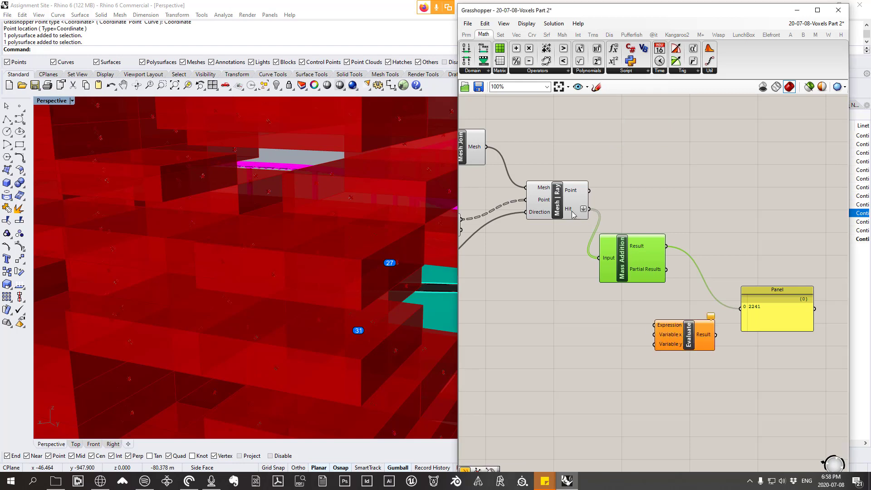
Step: Add a List Length component beside Evaluate and connect Mesh | Ray's Hit output to its List input
{"action": "left_click", "coordinate": [500, 35]}
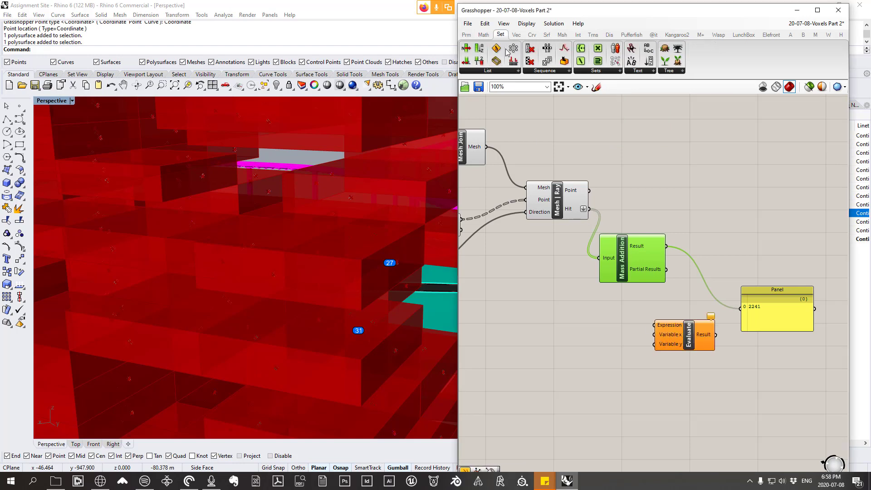
{"action": "left_click", "coordinate": [488, 70]}
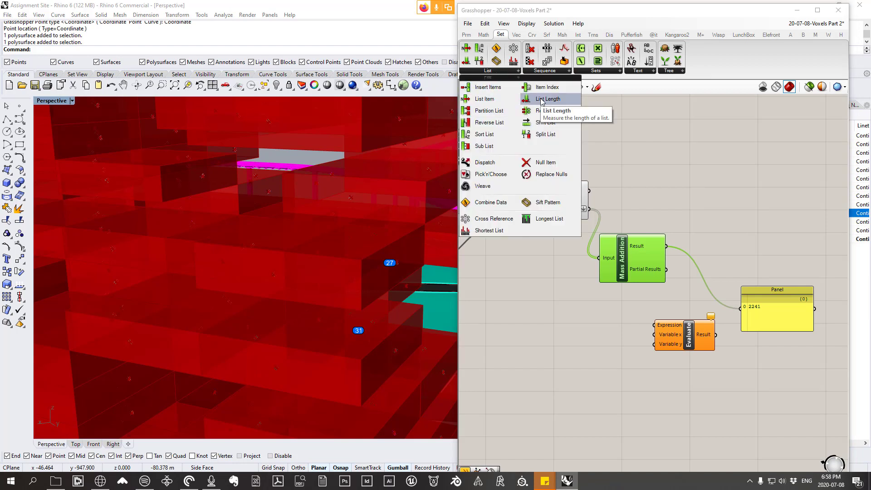
{"action": "left_click_drag", "start_coordinate": [544, 101], "coordinate": [603, 343]}
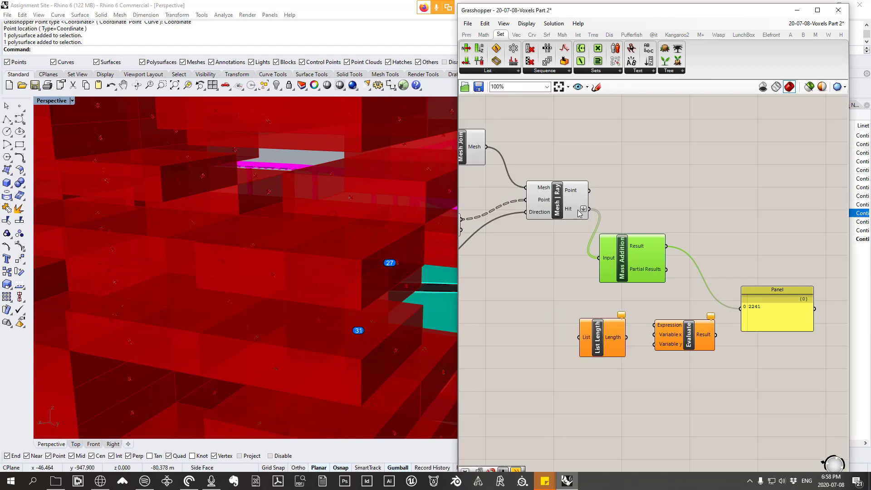
{"action": "mouse_move", "coordinate": [580, 214]}
{"action": "left_click_drag", "start_coordinate": [590, 215], "coordinate": [582, 337]}
Step: Connect List Length's Length to Evaluate's Variable y and Mass Addition's Result to its Variable x
{"action": "mouse_move", "coordinate": [618, 339]}
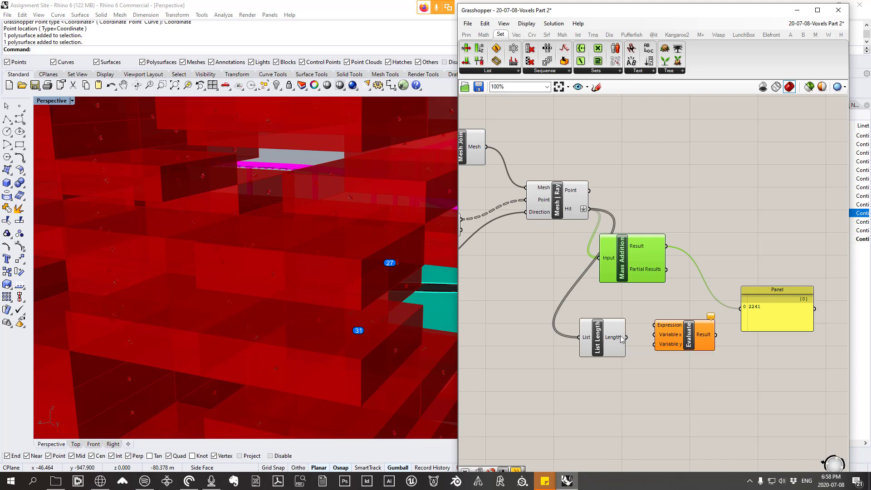
{"action": "left_click_drag", "start_coordinate": [626, 338], "coordinate": [654, 344]}
{"action": "mouse_move", "coordinate": [652, 249]}
{"action": "left_click_drag", "start_coordinate": [666, 246], "coordinate": [658, 339]}
{"action": "scroll", "coordinate": [673, 345], "scroll_direction": "up", "scroll_amount": 2}
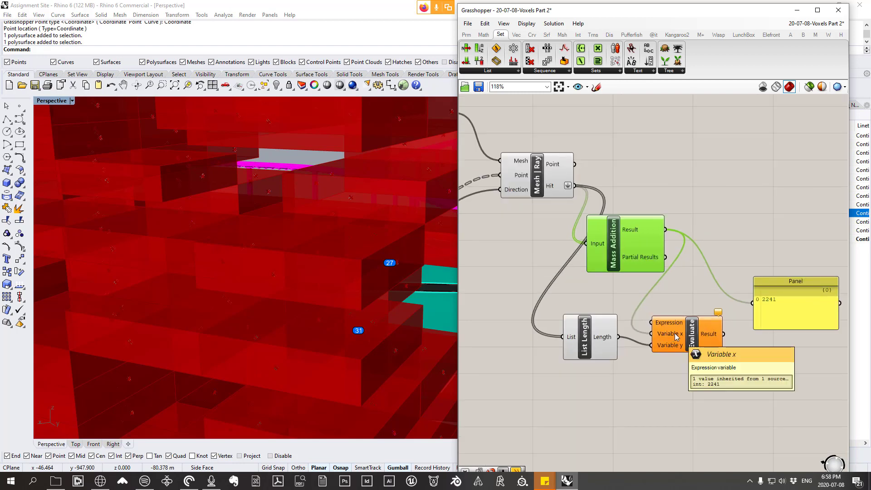
Step: Rename Evaluate's two variable inputs as x and y
{"action": "right_click", "coordinate": [675, 335]}
{"action": "left_click_drag", "start_coordinate": [715, 340], "coordinate": [684, 346]}
{"action": "type", "text": "x"}
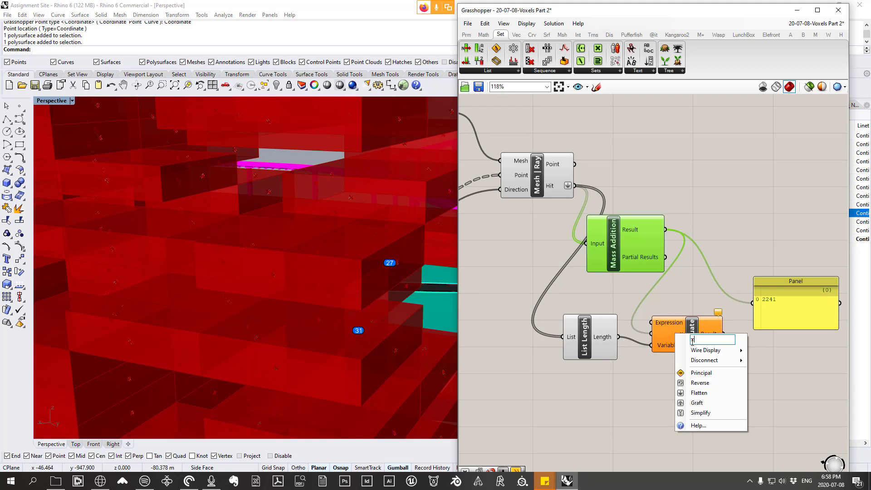
{"action": "key", "text": "Return"}
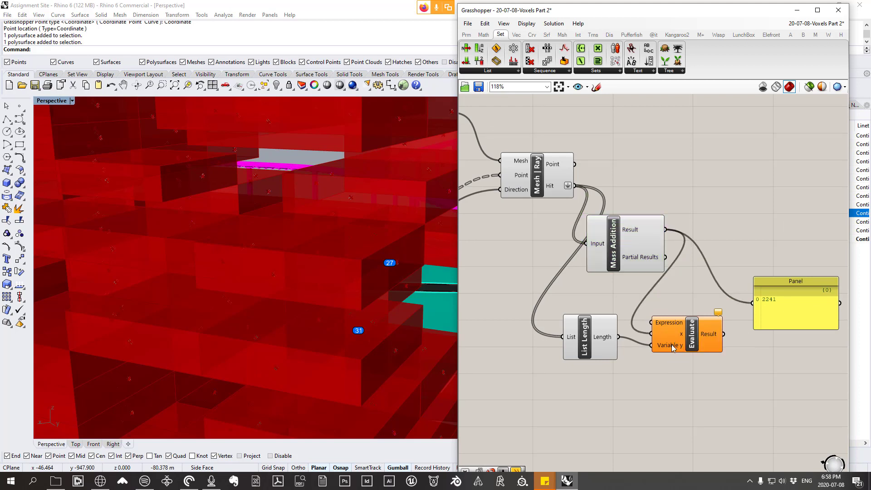
{"action": "right_click", "coordinate": [672, 344]}
{"action": "left_click_drag", "start_coordinate": [715, 351], "coordinate": [687, 351]}
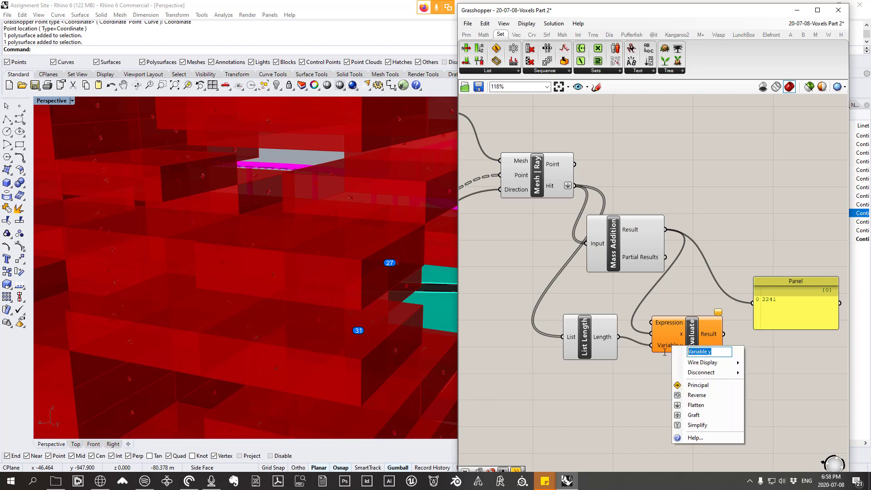
{"action": "type", "text": "y"}
{"action": "key", "text": "Return"}
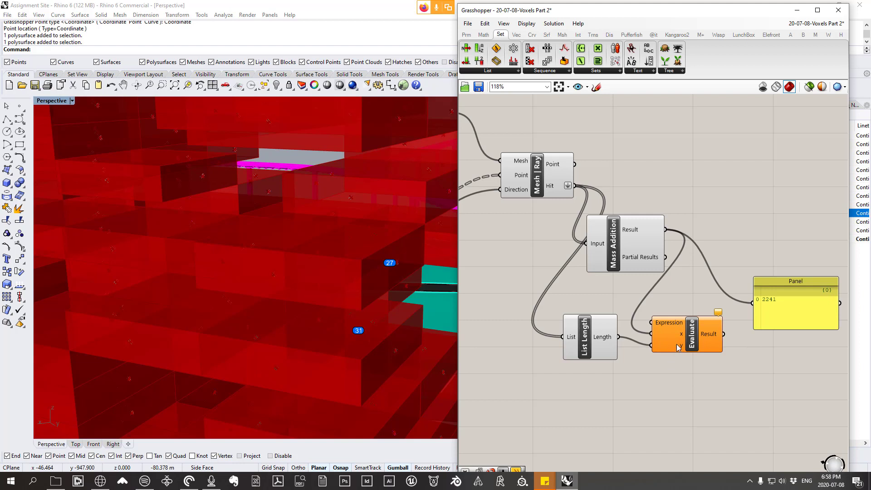
{"action": "mouse_move", "coordinate": [679, 335]}
{"action": "left_click_drag", "start_coordinate": [681, 338], "coordinate": [683, 338]}
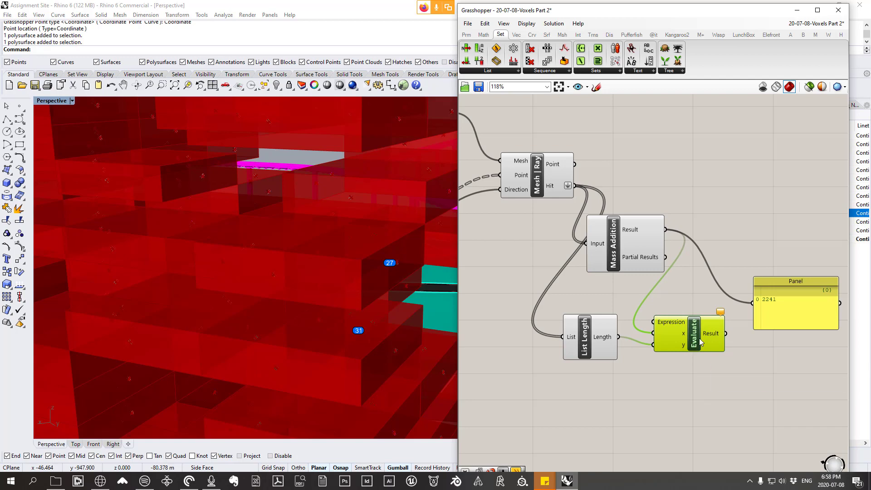
Step: Set Evaluate's expression to x/y*100 in the Expression Designer
{"action": "double_click", "coordinate": [701, 341]}
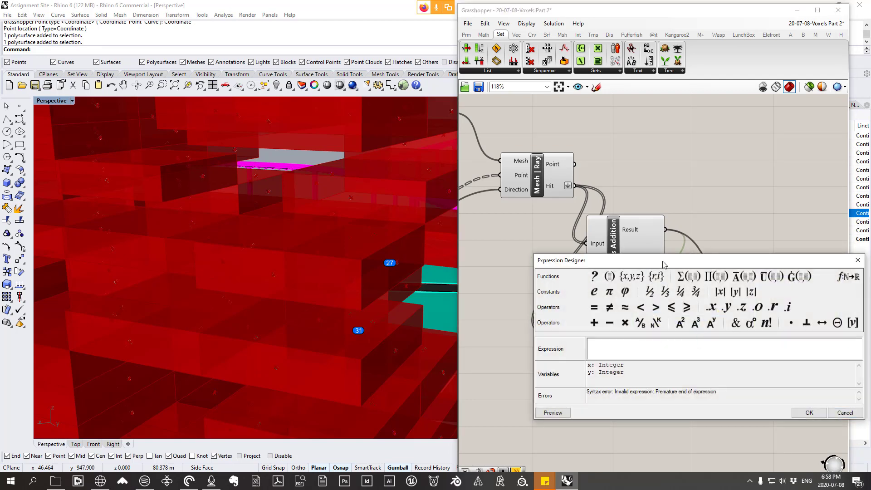
{"action": "left_click_drag", "start_coordinate": [663, 264], "coordinate": [632, 84]}
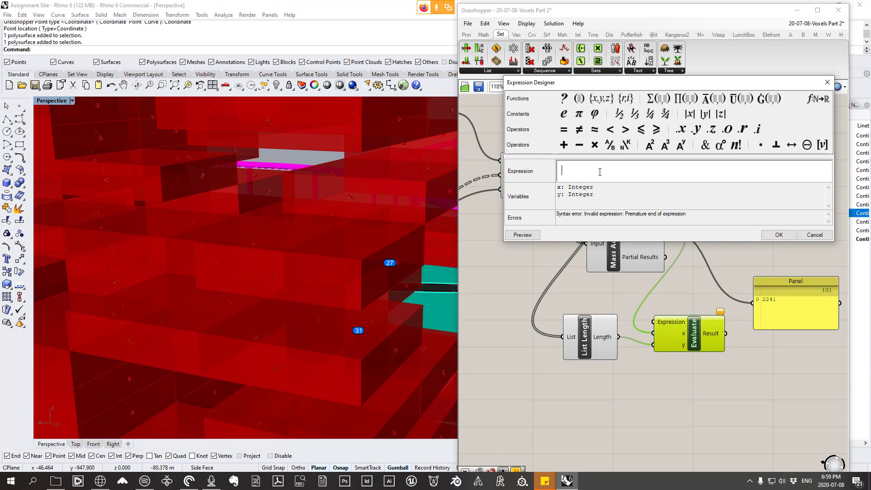
{"action": "left_click_drag", "start_coordinate": [673, 85], "coordinate": [676, 34]}
{"action": "left_click", "coordinate": [562, 117]}
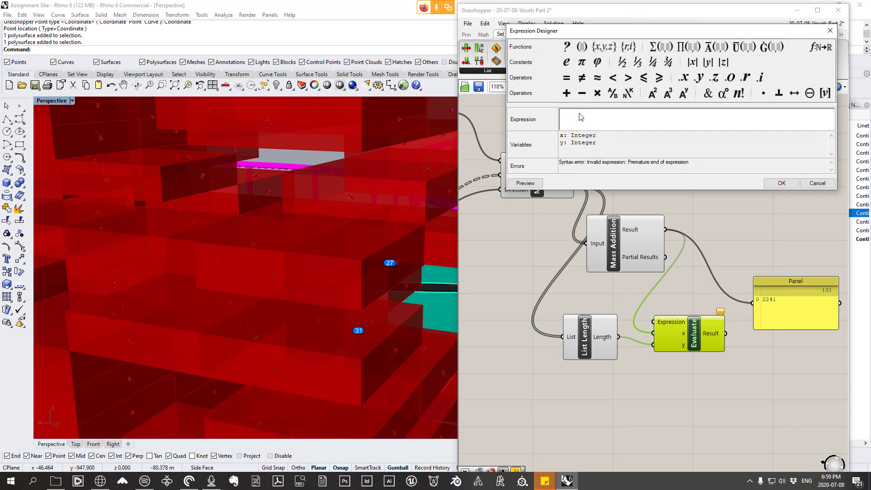
{"action": "type", "text": "x/y*100"}
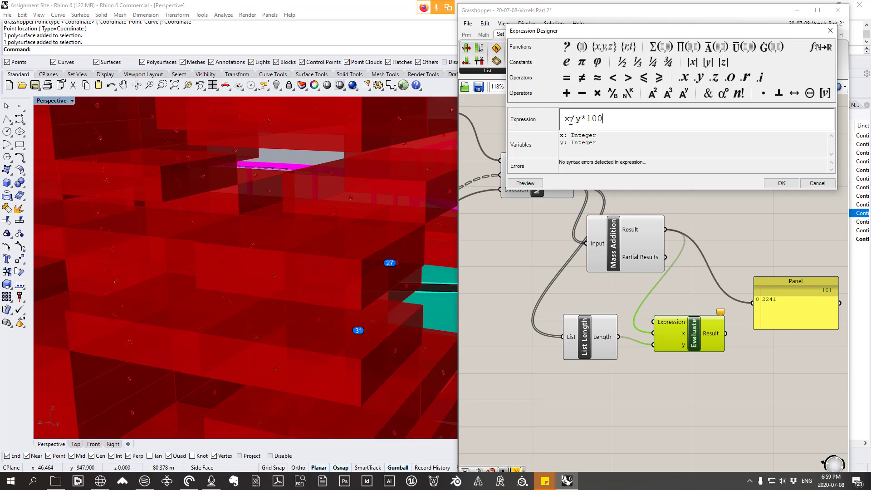
{"action": "left_click_drag", "start_coordinate": [606, 118], "coordinate": [566, 119]}
{"action": "right_click", "coordinate": [575, 119]}
{"action": "left_click", "coordinate": [749, 119]}
{"action": "left_click", "coordinate": [786, 185]}
Step: Connect Evaluate's Result to the panel in place of the Mass Addition total and rename the panel as Percentage in Shadow
{"action": "right_click_drag", "start_coordinate": [720, 223], "coordinate": [659, 184]}
{"action": "left_click_drag", "start_coordinate": [666, 294], "coordinate": [721, 270]}
{"action": "scroll", "coordinate": [704, 265], "scroll_direction": "up", "scroll_amount": 1}
{"action": "right_click", "coordinate": [725, 265]}
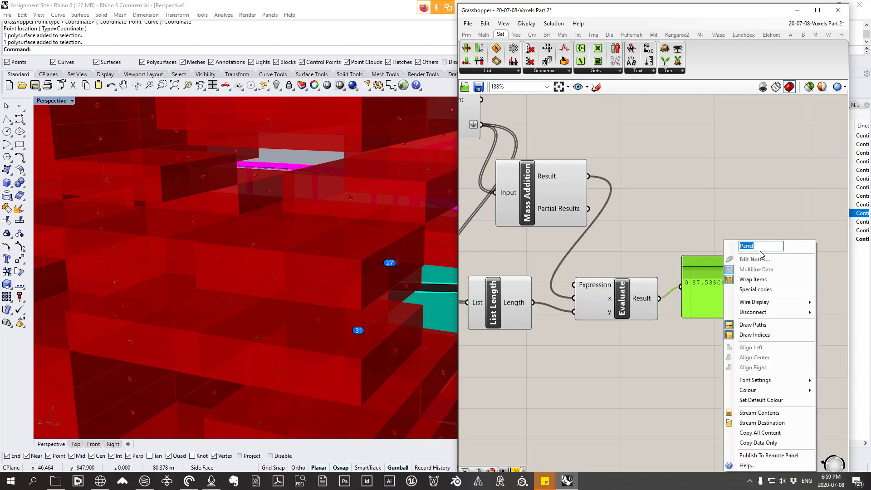
{"action": "type", "text": "Percentage in Shadow"}
{"action": "left_click", "coordinate": [642, 206]}
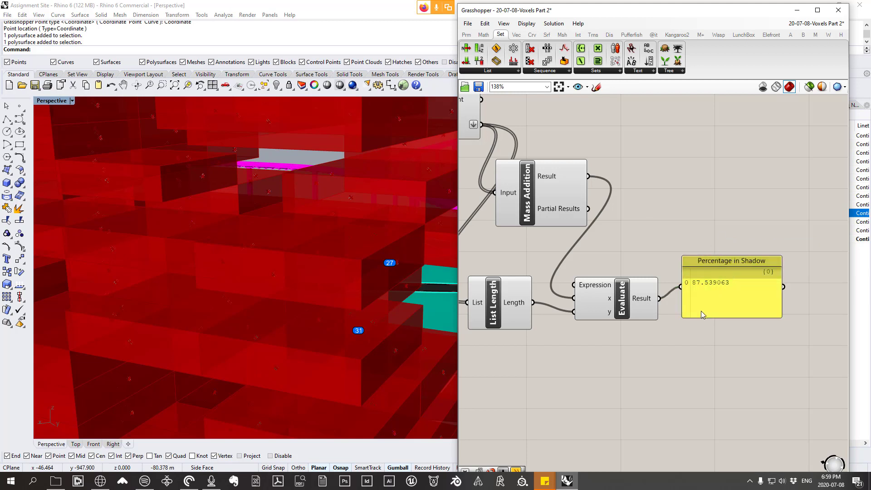
Step: Examine the voxel tower and sun vector in the Perspective view alongside the Percentage in Shadow panel and the ray analysis components
{"action": "scroll", "coordinate": [702, 307], "scroll_direction": "down", "scroll_amount": 2}
{"action": "left_click", "coordinate": [724, 312]}
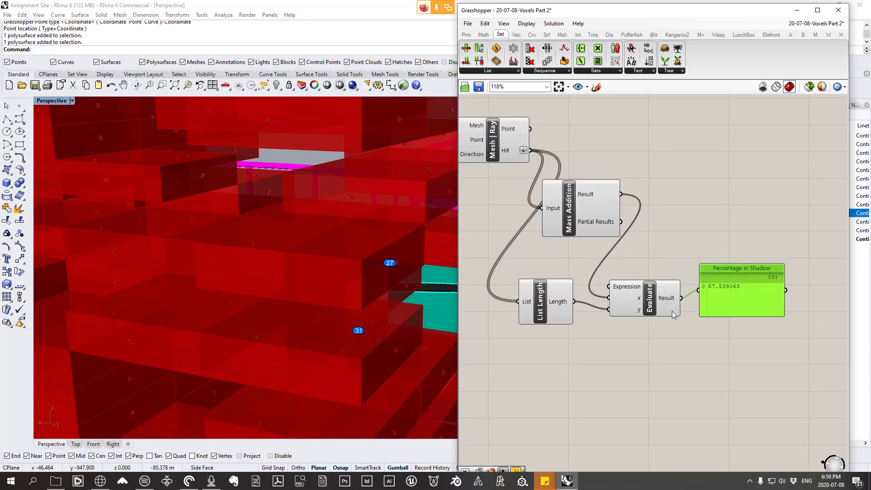
{"action": "scroll", "coordinate": [339, 279], "scroll_direction": "down", "scroll_amount": 10}
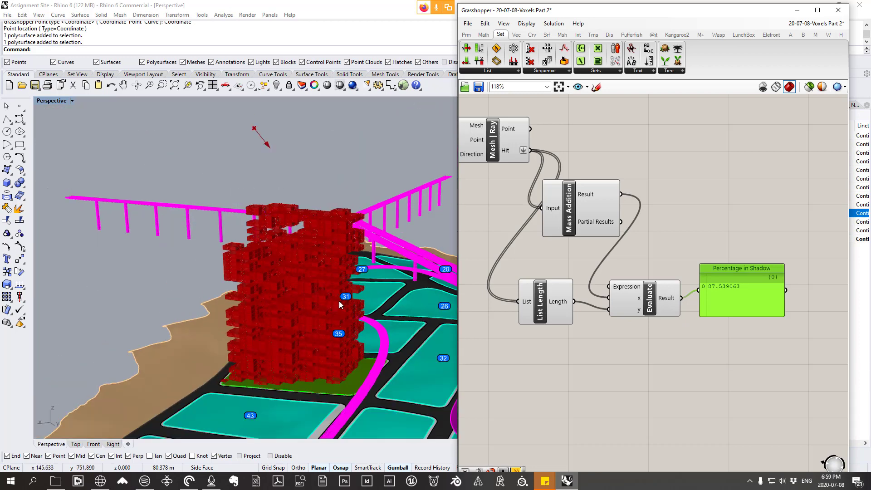
{"action": "scroll", "coordinate": [319, 296], "scroll_direction": "up", "scroll_amount": 2}
{"action": "scroll", "coordinate": [721, 291], "scroll_direction": "up", "scroll_amount": 2}
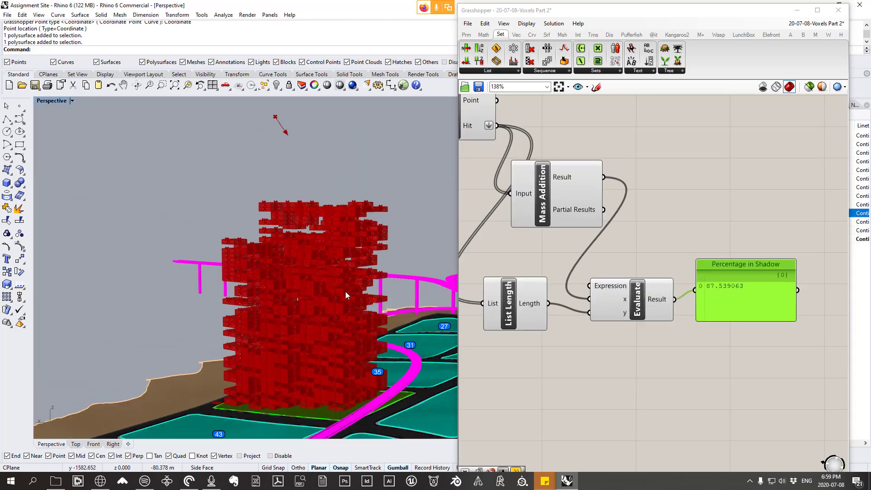
{"action": "right_click_drag", "start_coordinate": [346, 296], "coordinate": [205, 235]}
{"action": "scroll", "coordinate": [357, 389], "scroll_direction": "up", "scroll_amount": 5}
{"action": "scroll", "coordinate": [318, 329], "scroll_direction": "down", "scroll_amount": 6}
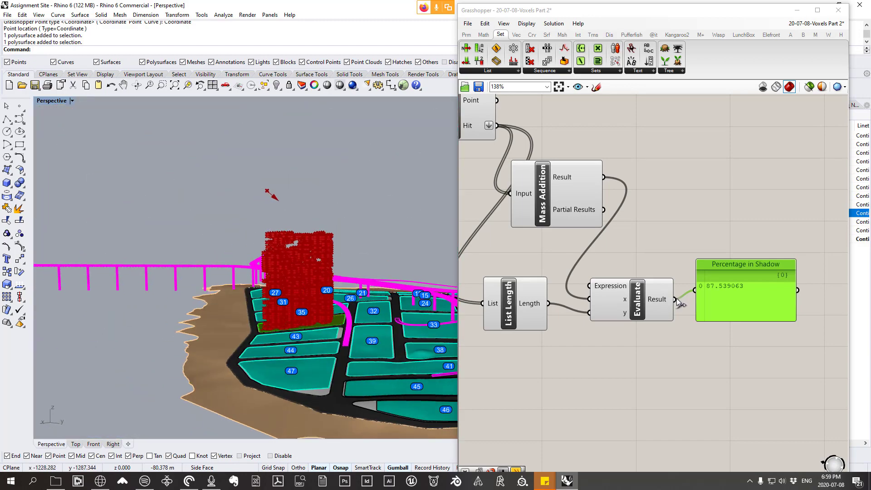
{"action": "scroll", "coordinate": [669, 300], "scroll_direction": "down", "scroll_amount": 2}
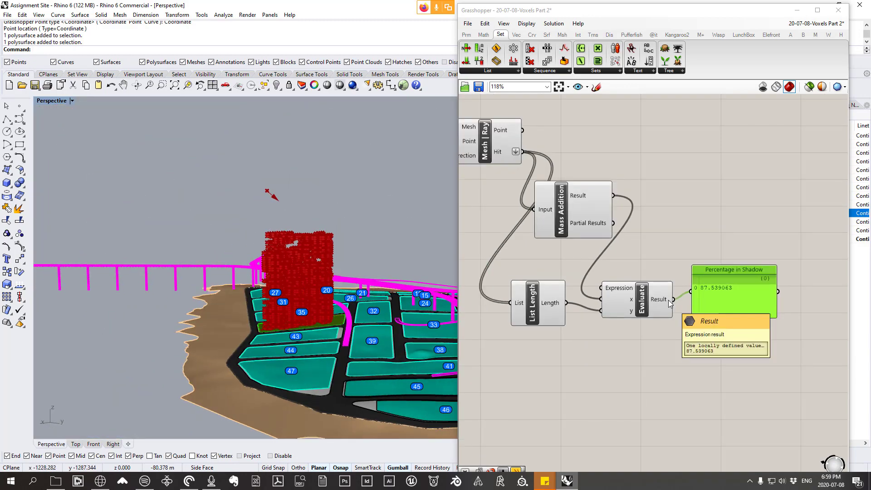
{"action": "right_click_drag", "start_coordinate": [682, 299], "coordinate": [679, 330]}
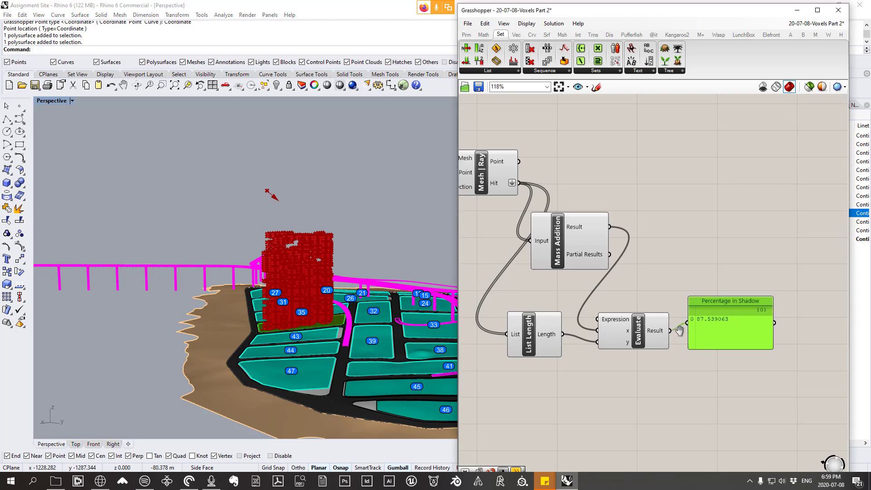
{"action": "scroll", "coordinate": [679, 330], "scroll_direction": "down", "scroll_amount": 4}
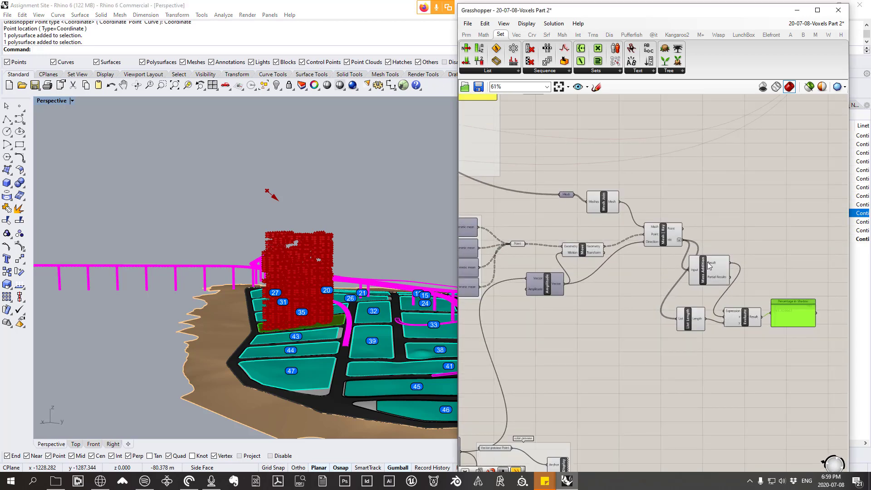
{"action": "mouse_move", "coordinate": [715, 264]}
{"action": "scroll", "coordinate": [722, 266], "scroll_direction": "up", "scroll_amount": 2}
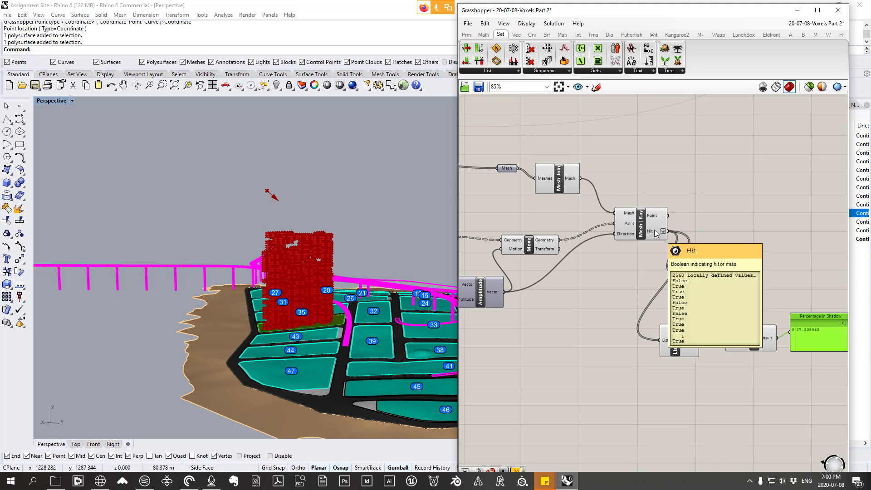
Step: Sketch a temporary diagram of a building outline with a sun and rays marked F and T, and discard it
{"action": "left_click", "coordinate": [597, 86]}
{"action": "mouse_move", "coordinate": [718, 222]}
{"action": "left_mouse_down"}
{"action": "mouse_move", "coordinate": [722, 125]}
{"action": "mouse_move", "coordinate": [812, 129]}
{"action": "mouse_move", "coordinate": [815, 224]}
{"action": "left_mouse_up"}
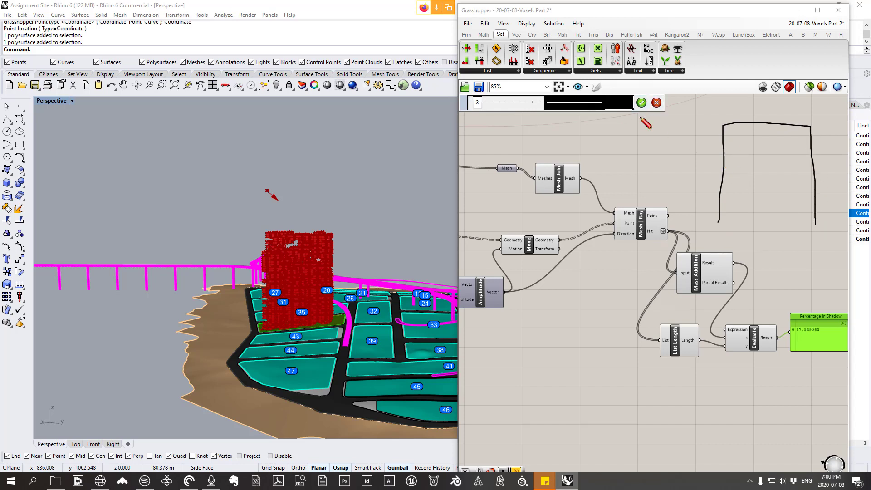
{"action": "mouse_move", "coordinate": [646, 118]}
{"action": "left_mouse_down"}
{"action": "mouse_move", "coordinate": [650, 137]}
{"action": "mouse_move", "coordinate": [718, 176]}
{"action": "mouse_move", "coordinate": [702, 183]}
{"action": "mouse_move", "coordinate": [675, 128]}
{"action": "mouse_move", "coordinate": [722, 169]}
{"action": "mouse_move", "coordinate": [722, 162]}
{"action": "mouse_move", "coordinate": [720, 170]}
{"action": "left_mouse_up"}
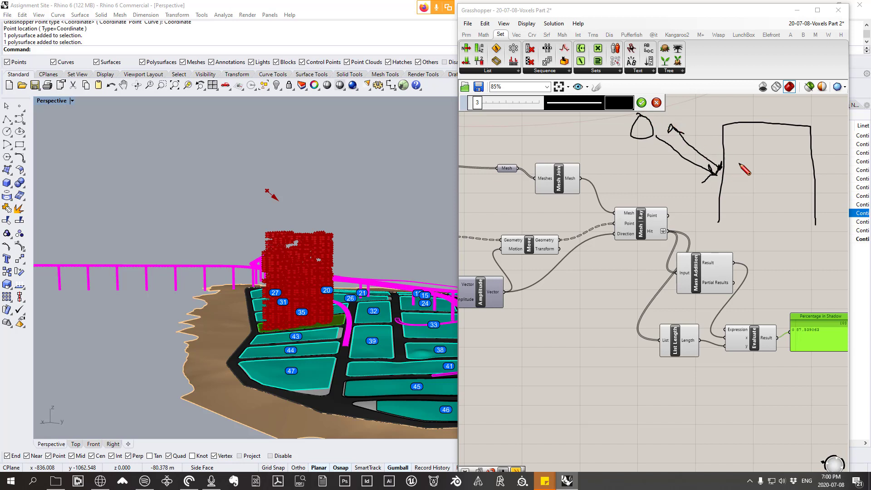
{"action": "mouse_move", "coordinate": [738, 152]}
{"action": "left_mouse_down"}
{"action": "mouse_move", "coordinate": [730, 164]}
{"action": "mouse_move", "coordinate": [734, 159]}
{"action": "left_mouse_up"}
{"action": "mouse_move", "coordinate": [813, 164]}
{"action": "left_mouse_down"}
{"action": "mouse_move", "coordinate": [747, 106]}
{"action": "mouse_move", "coordinate": [764, 109]}
{"action": "mouse_move", "coordinate": [764, 128]}
{"action": "mouse_move", "coordinate": [810, 107]}
{"action": "mouse_move", "coordinate": [800, 118]}
{"action": "left_mouse_up"}
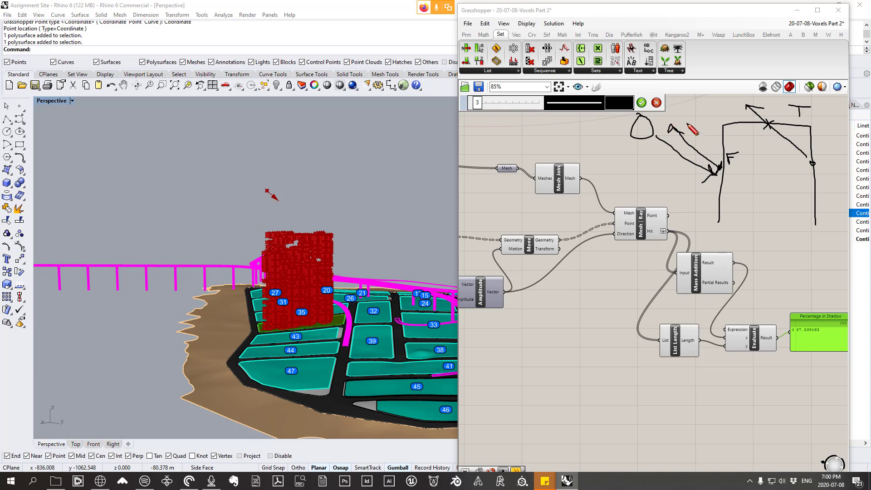
{"action": "left_click", "coordinate": [657, 102]}
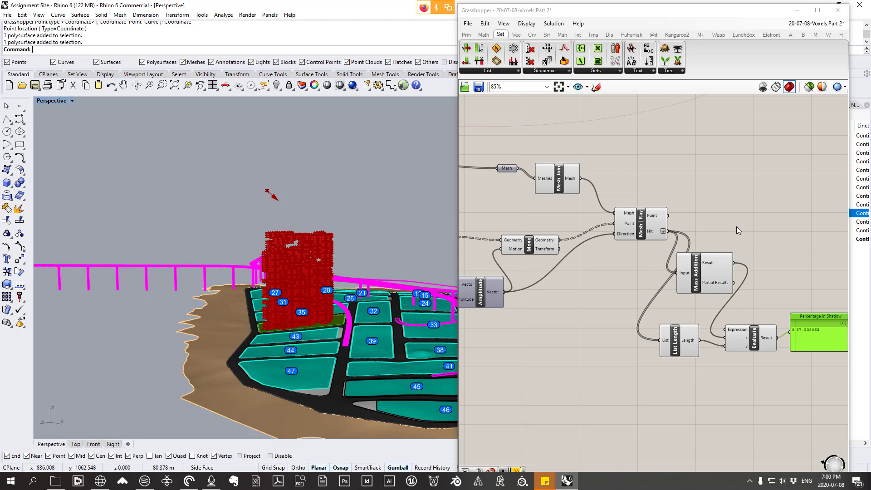
Step: Move List Length, Evaluate and the Percentage in Shadow panel slightly below Mass Addition and group the three
{"action": "scroll", "coordinate": [617, 259], "scroll_direction": "down", "scroll_amount": 3}
{"action": "right_click_drag", "start_coordinate": [617, 260], "coordinate": [614, 282]}
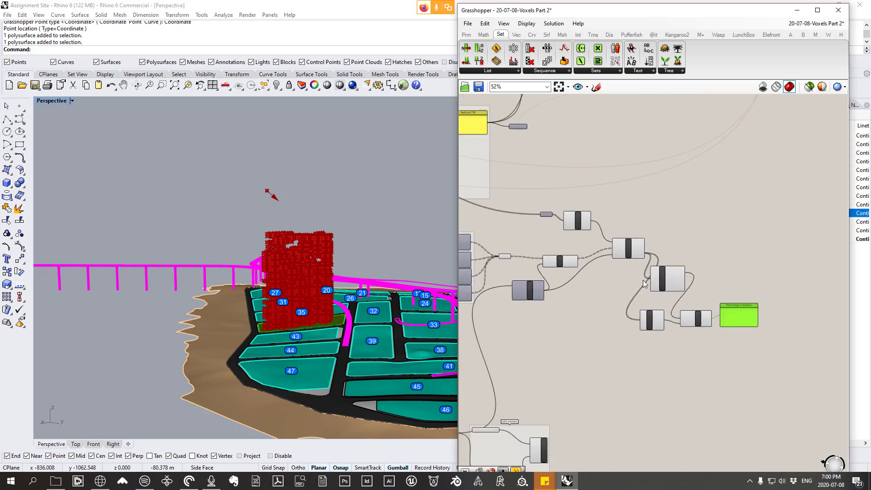
{"action": "scroll", "coordinate": [601, 230], "scroll_direction": "up", "scroll_amount": 2}
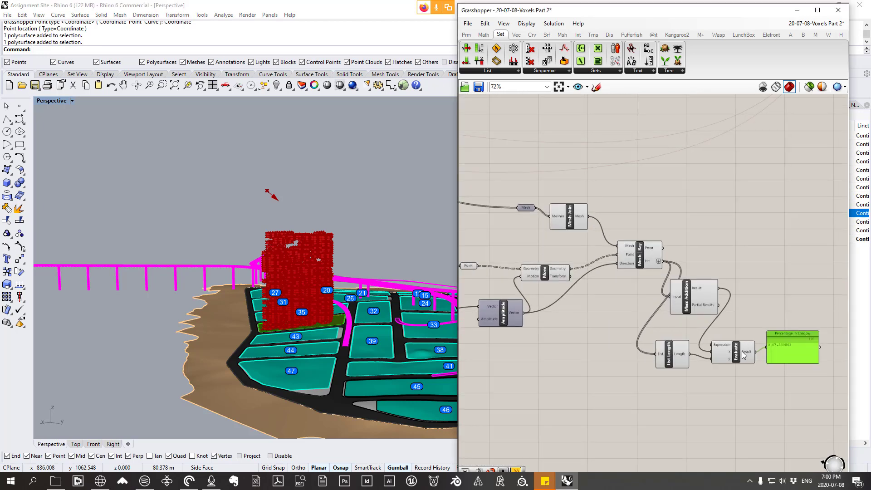
{"action": "left_click_drag", "start_coordinate": [797, 377], "coordinate": [634, 336]}
{"action": "left_click_drag", "start_coordinate": [733, 357], "coordinate": [723, 372]}
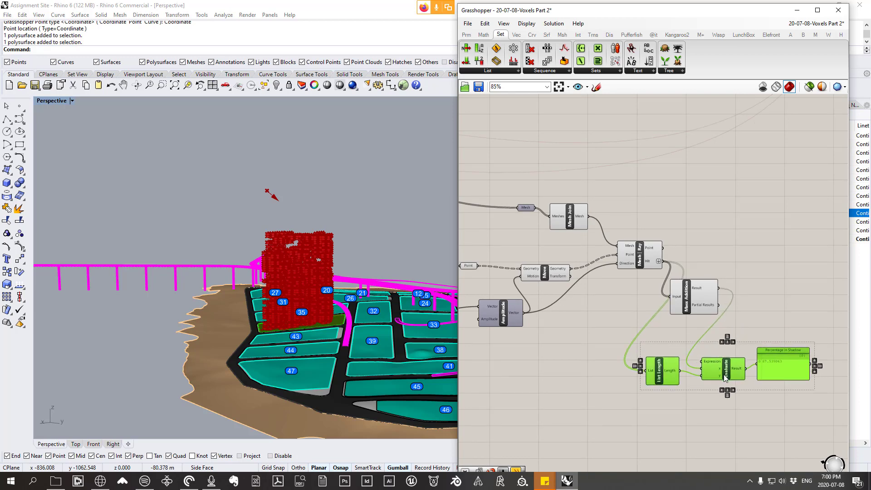
{"action": "scroll", "coordinate": [722, 374], "scroll_direction": "up", "scroll_amount": 2}
{"action": "right_click_drag", "start_coordinate": [737, 360], "coordinate": [707, 339]}
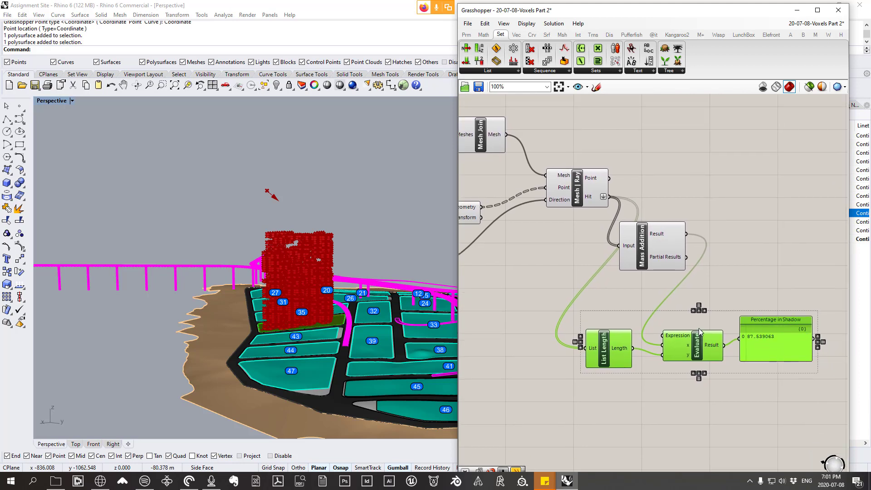
{"action": "right_click", "coordinate": [718, 315]}
{"action": "left_click", "coordinate": [726, 378]}
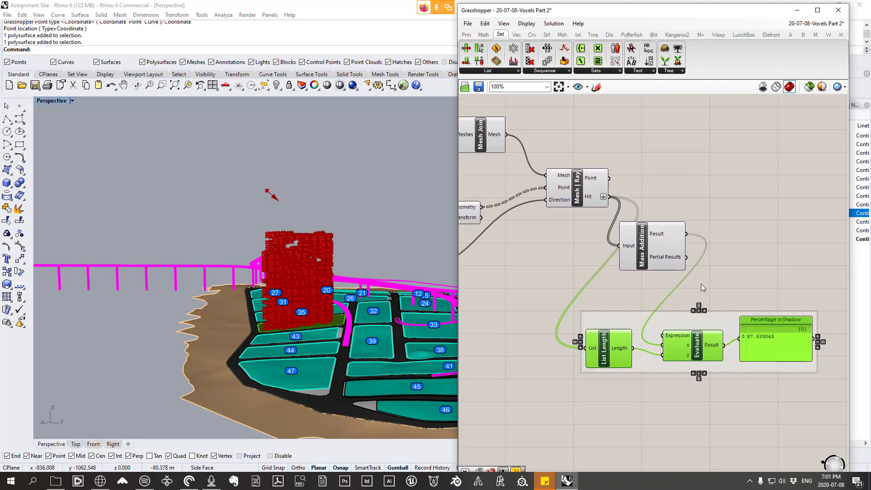
Step: Name the group around List Length, Evaluate and the panel "percentage in shadow"
{"action": "right_click", "coordinate": [696, 320]}
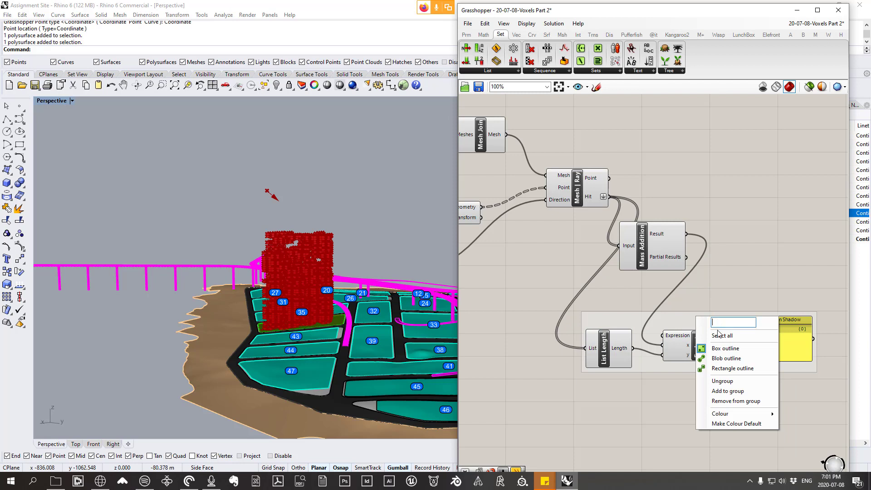
{"action": "type", "text": "percentage in shao"}
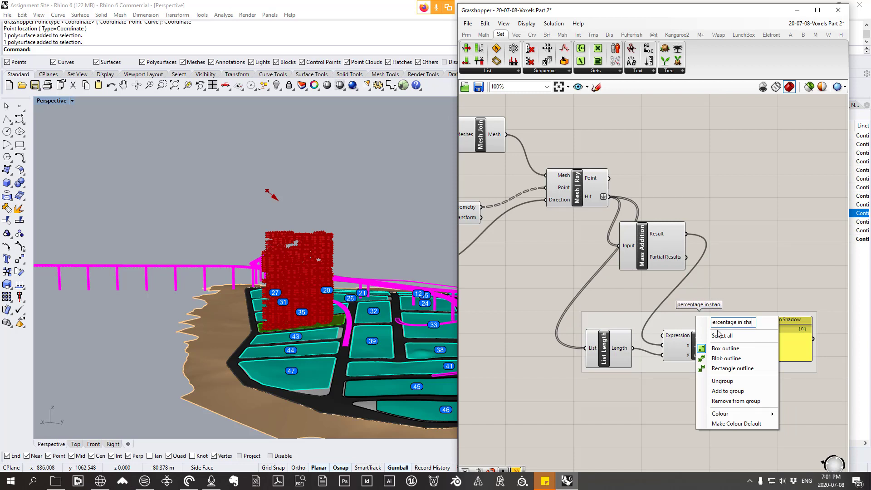
{"action": "type", "text": "ow"}
{"action": "left_click", "coordinate": [776, 277]}
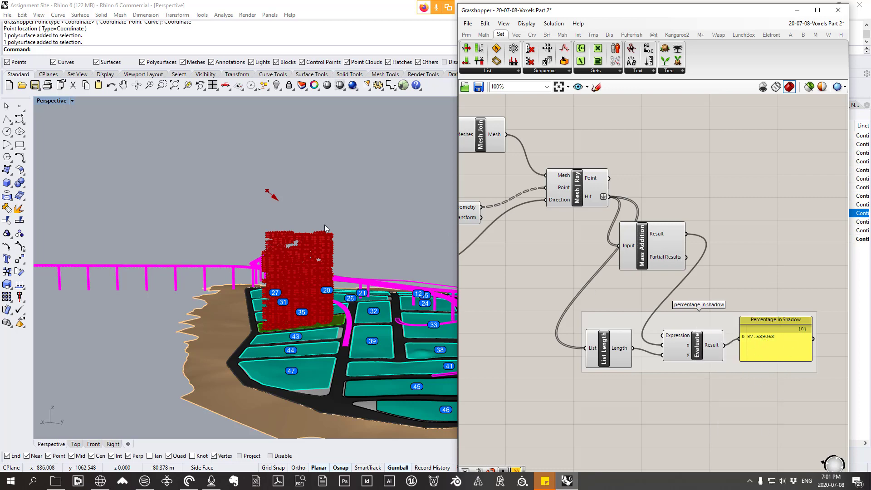
Step: Check the Point and Amplitude components feeding the ray analysis and nudge the Move component closer to Mesh Ray
{"action": "scroll", "coordinate": [632, 271], "scroll_direction": "down", "scroll_amount": 4}
{"action": "right_click_drag", "start_coordinate": [593, 268], "coordinate": [627, 267]}
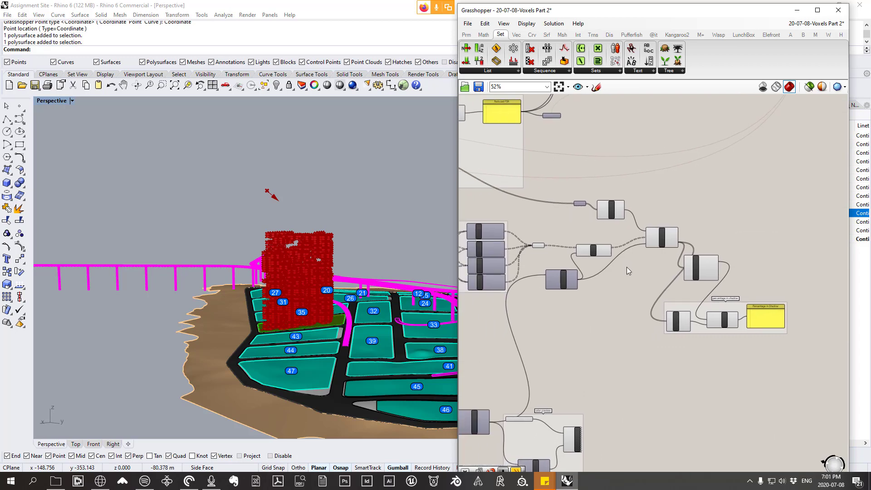
{"action": "scroll", "coordinate": [542, 273], "scroll_direction": "up", "scroll_amount": 2}
{"action": "scroll", "coordinate": [563, 250], "scroll_direction": "down", "scroll_amount": 2}
{"action": "right_click_drag", "start_coordinate": [622, 223], "coordinate": [661, 205]}
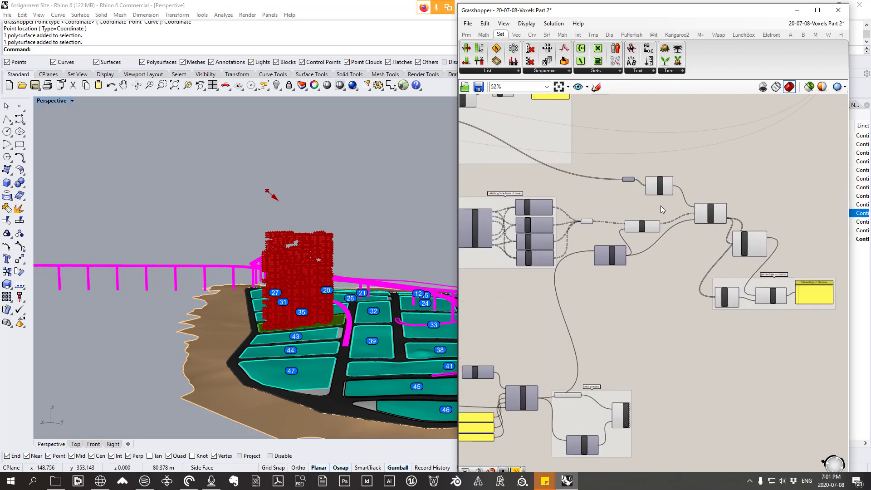
{"action": "scroll", "coordinate": [635, 214], "scroll_direction": "up", "scroll_amount": 2}
{"action": "left_click", "coordinate": [536, 223]}
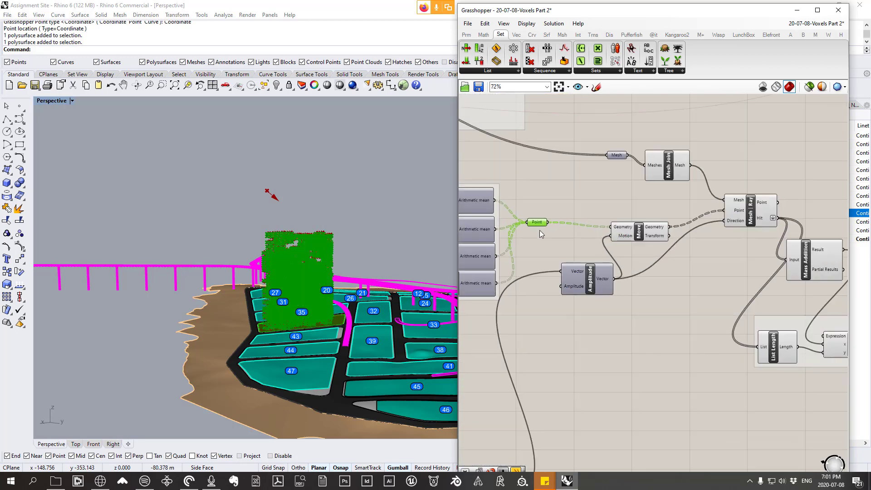
{"action": "left_click", "coordinate": [576, 262]}
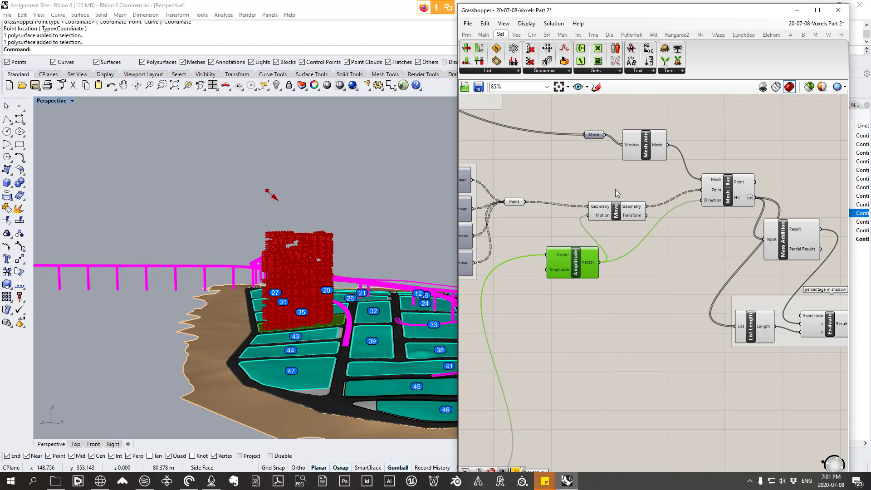
{"action": "left_click_drag", "start_coordinate": [622, 214], "coordinate": [636, 216]}
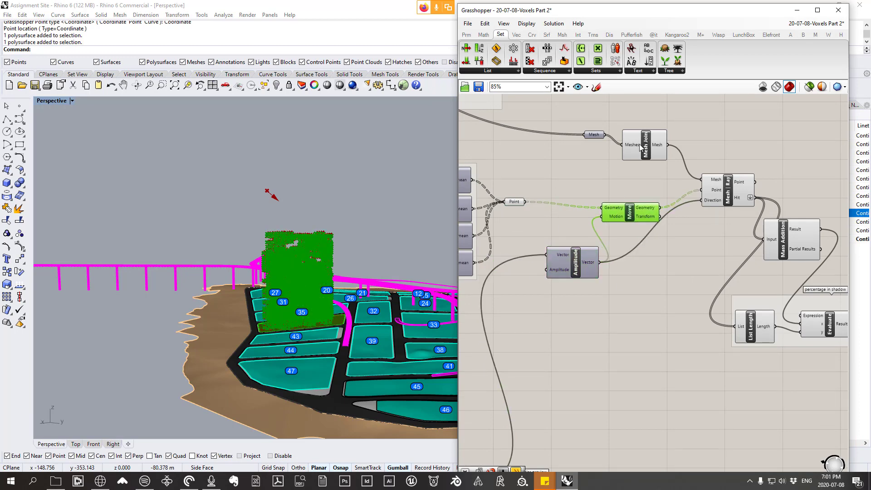
Step: Group the whole shadow analysis, from the Mesh parameter and Amplitude through Mesh Ray to the Percentage in Shadow panel
{"action": "scroll", "coordinate": [612, 174], "scroll_direction": "down", "scroll_amount": 1}
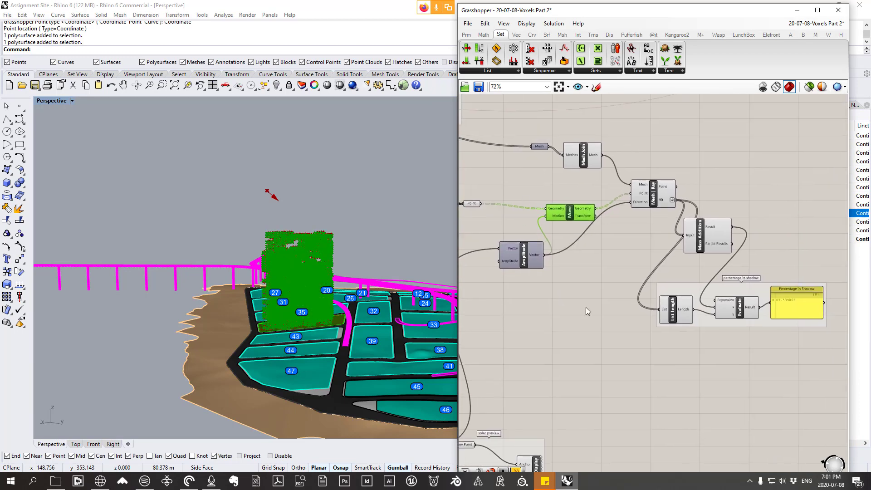
{"action": "left_click_drag", "start_coordinate": [834, 365], "coordinate": [494, 121]}
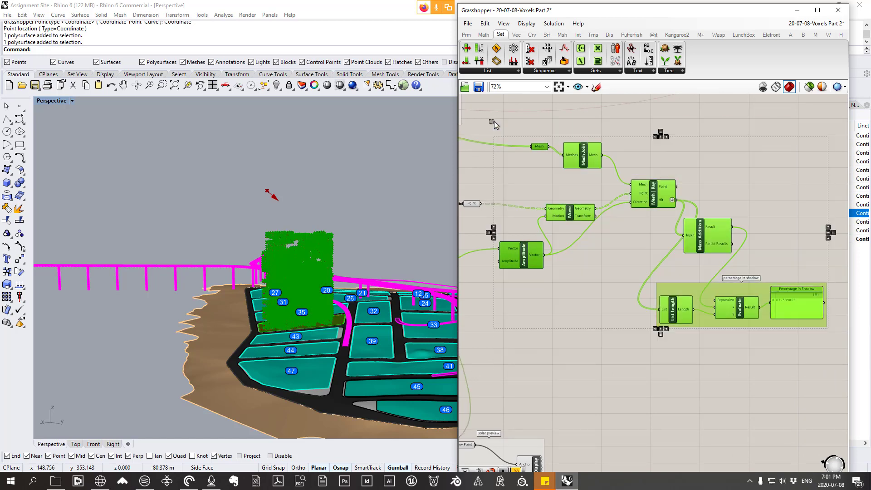
{"action": "right_click", "coordinate": [534, 176]}
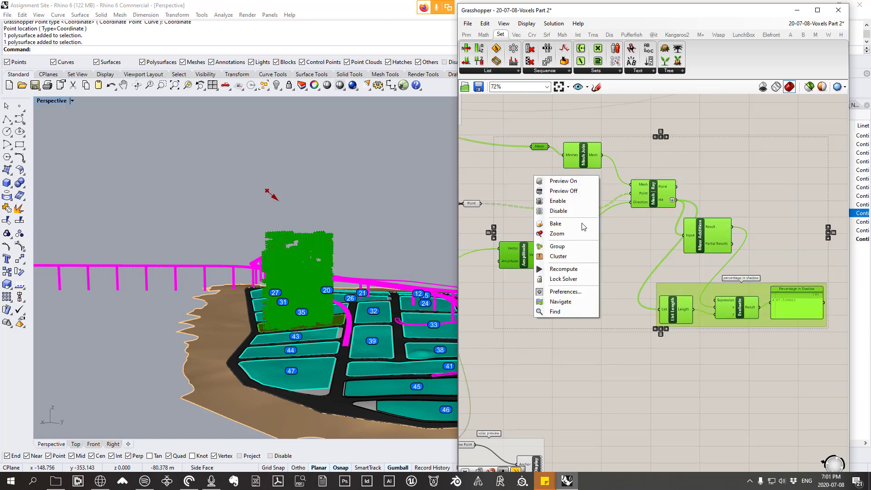
{"action": "left_click", "coordinate": [576, 251]}
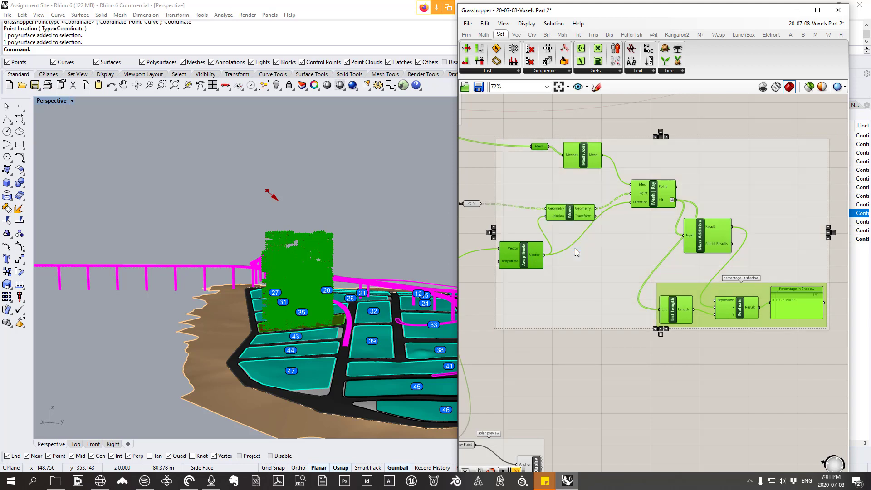
Step: Name the shadow analysis group "figuring out the amount of building that is self shading"
{"action": "right_click_drag", "start_coordinate": [669, 162], "coordinate": [660, 164]}
{"action": "right_click", "coordinate": [660, 164]}
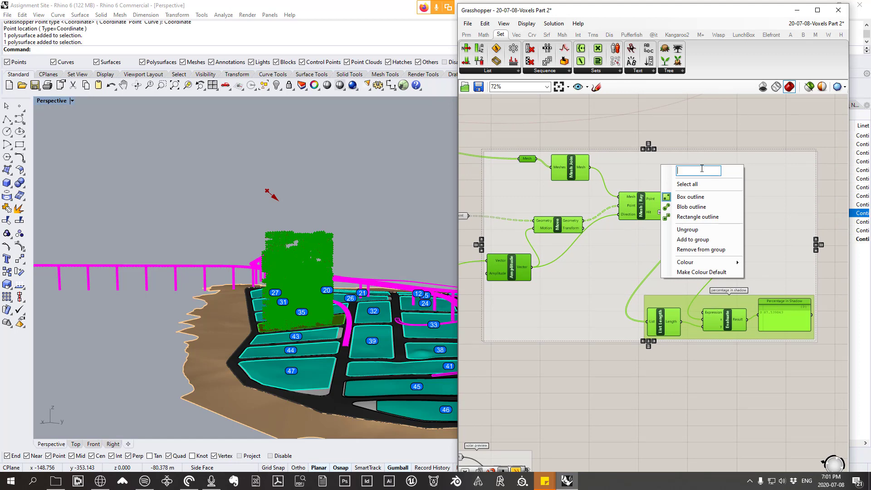
{"action": "type", "text": "figuring out the amount"}
{"action": "type", "text": " of building that is"}
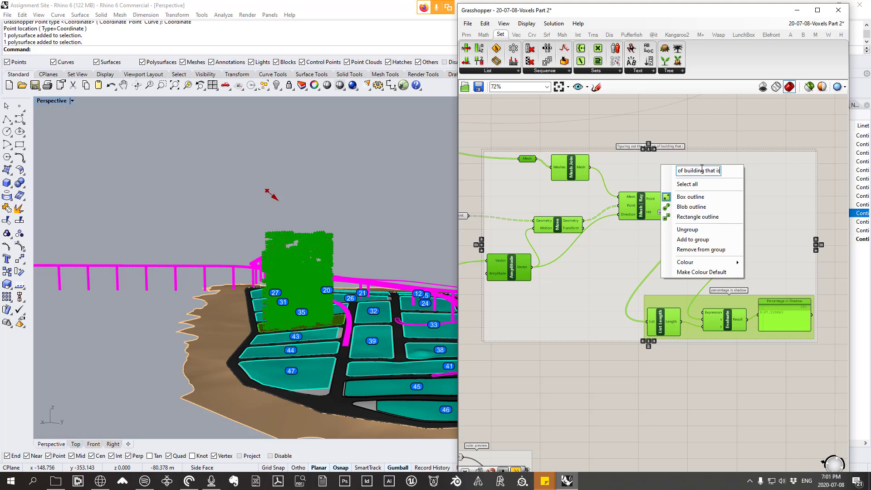
{"action": "type", "text": " self shading"}
{"action": "left_click", "coordinate": [668, 365]}
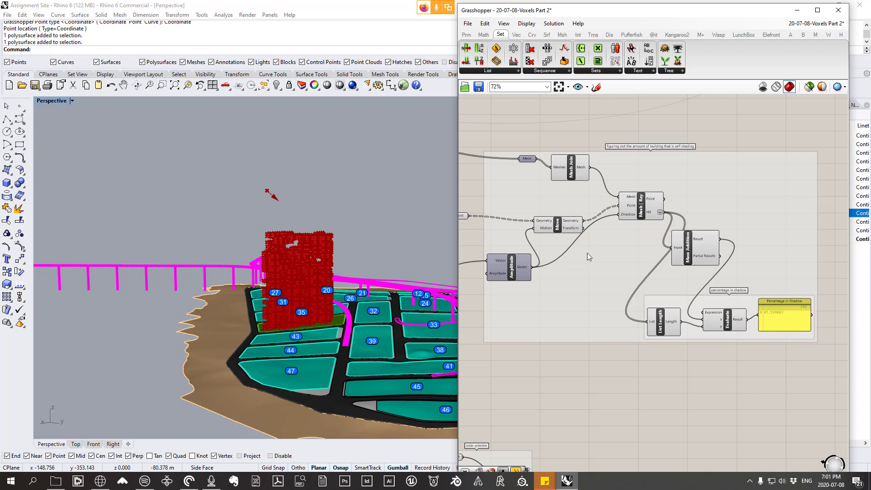
Step: Delete the existing Octopus component wired to the legend text, the FSR Boolean and the gene pools
{"action": "scroll", "coordinate": [662, 274], "scroll_direction": "down", "scroll_amount": 4}
{"action": "mouse_move", "coordinate": [661, 277]}
{"action": "right_mouse_down"}
{"action": "mouse_move", "coordinate": [643, 297]}
{"action": "mouse_move", "coordinate": [612, 299]}
{"action": "right_mouse_up"}
{"action": "scroll", "coordinate": [641, 279], "scroll_direction": "up", "scroll_amount": 4}
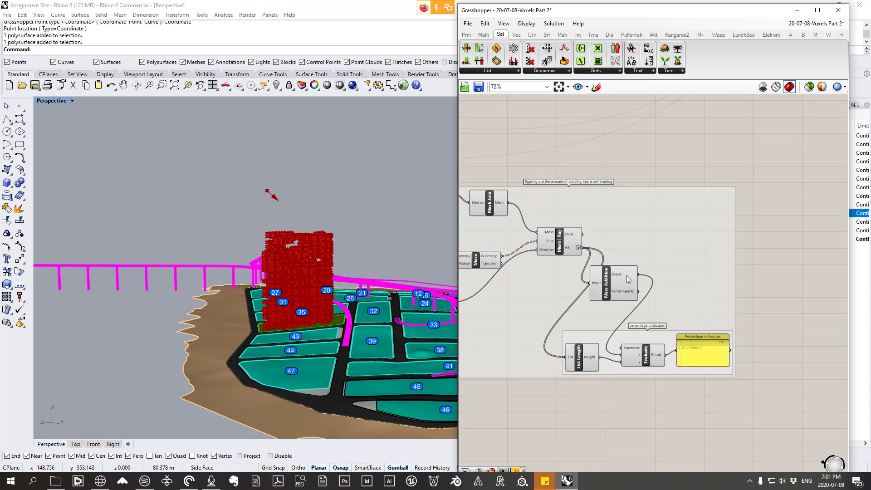
{"action": "scroll", "coordinate": [626, 276], "scroll_direction": "down", "scroll_amount": 3}
{"action": "right_click_drag", "start_coordinate": [636, 236], "coordinate": [621, 320]}
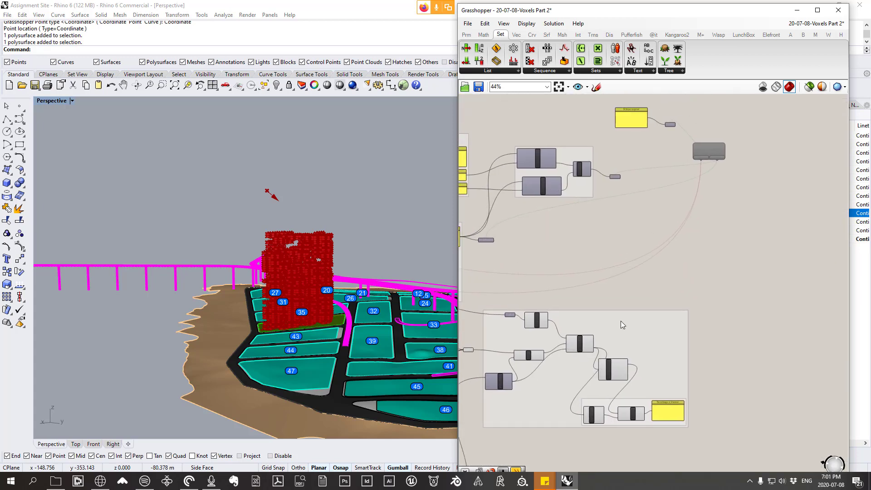
{"action": "mouse_move", "coordinate": [708, 152]}
{"action": "left_mouse_down"}
{"action": "mouse_move", "coordinate": [706, 180]}
{"action": "mouse_move", "coordinate": [709, 167]}
{"action": "left_mouse_up"}
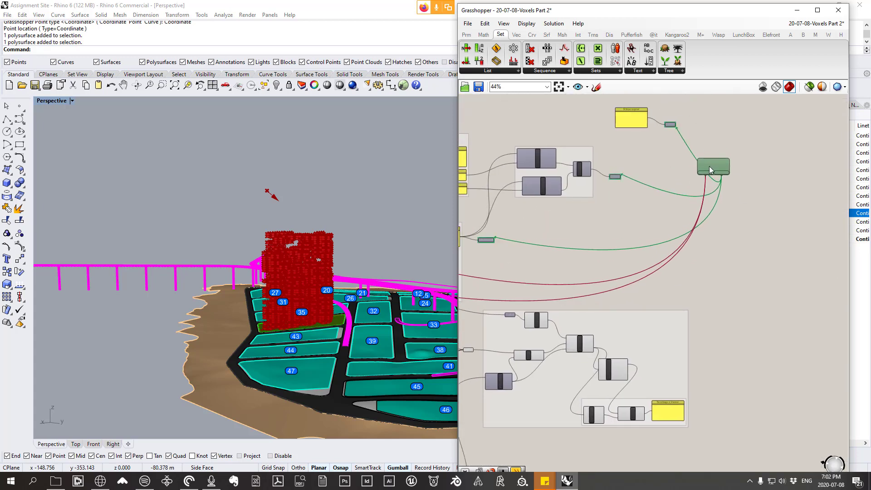
{"action": "scroll", "coordinate": [709, 167], "scroll_direction": "up", "scroll_amount": 2}
{"action": "right_click_drag", "start_coordinate": [706, 173], "coordinate": [722, 210]}
{"action": "left_click_drag", "start_coordinate": [734, 206], "coordinate": [764, 191]}
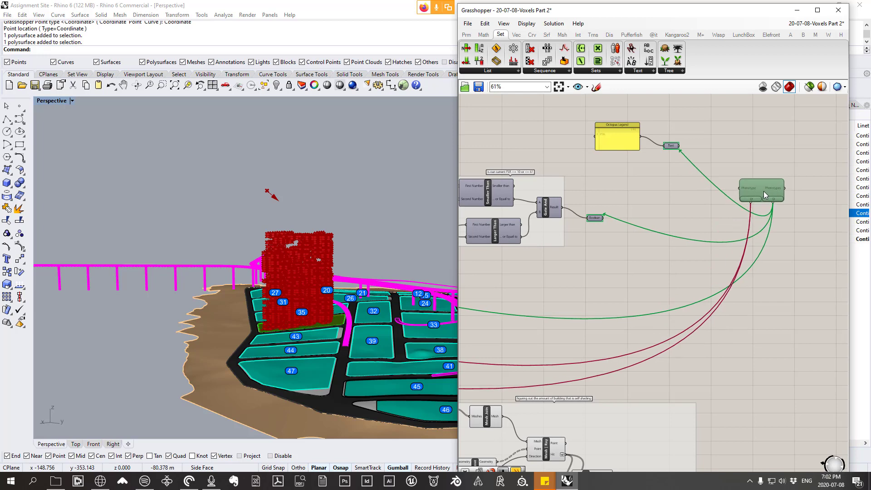
{"action": "scroll", "coordinate": [673, 171], "scroll_direction": "down", "scroll_amount": 1}
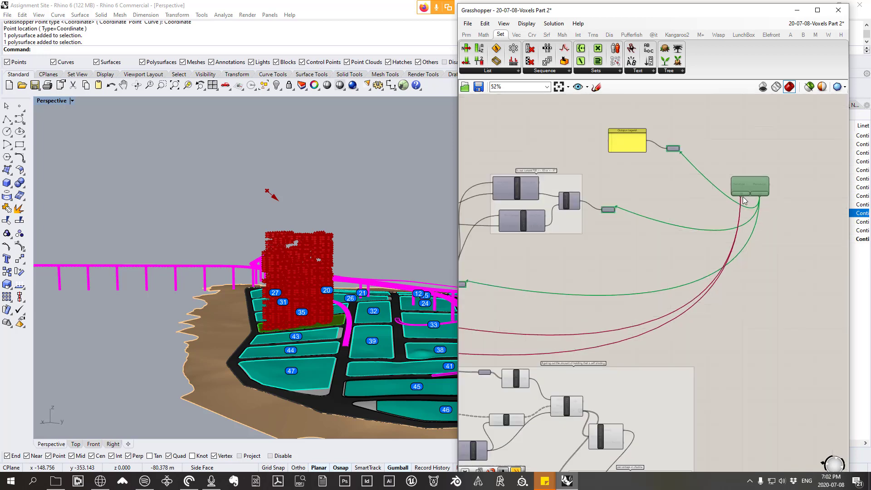
{"action": "scroll", "coordinate": [725, 201], "scroll_direction": "up", "scroll_amount": 1}
{"action": "scroll", "coordinate": [754, 183], "scroll_direction": "up", "scroll_amount": 1}
{"action": "left_click_drag", "start_coordinate": [786, 216], "coordinate": [656, 155]}
{"action": "key", "text": "Delete"}
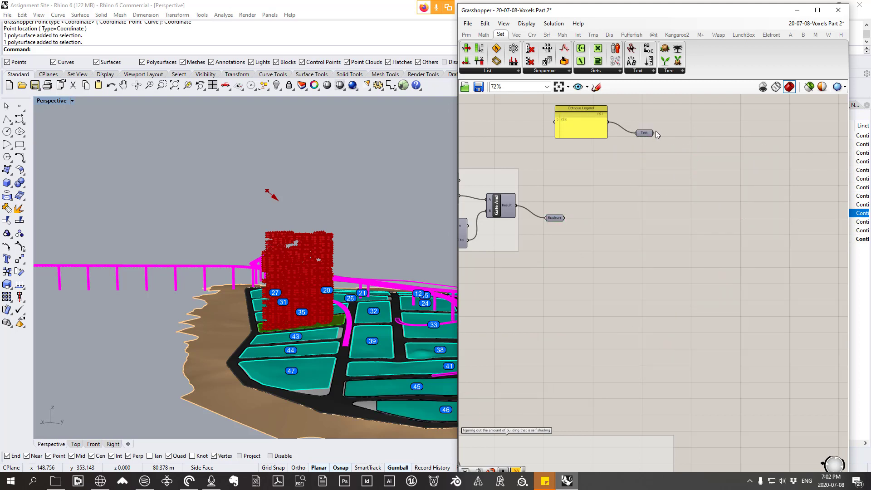
Step: Display the full set of Params utility components to locate Octopus
{"action": "scroll", "coordinate": [655, 131], "scroll_direction": "down", "scroll_amount": 2}
{"action": "right_click_drag", "start_coordinate": [669, 378], "coordinate": [706, 306]}
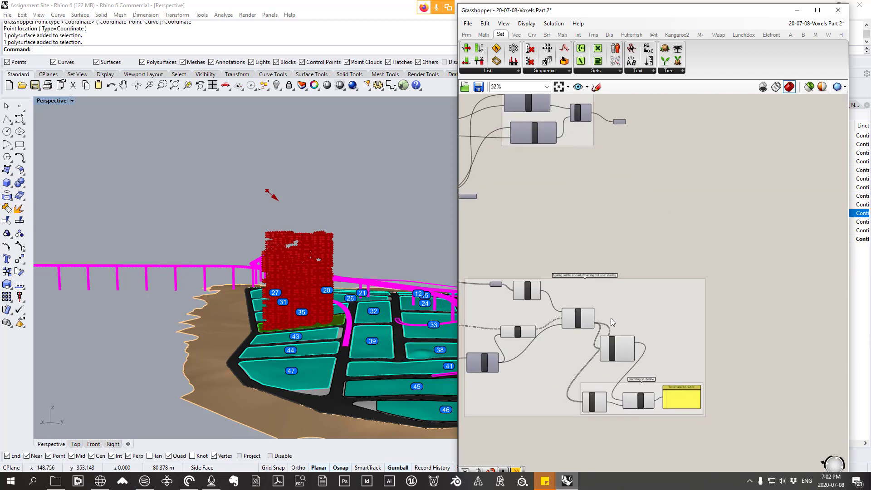
{"action": "right_click_drag", "start_coordinate": [740, 193], "coordinate": [727, 236]}
{"action": "scroll", "coordinate": [616, 189], "scroll_direction": "down", "scroll_amount": 1}
{"action": "right_click_drag", "start_coordinate": [637, 218], "coordinate": [656, 207]}
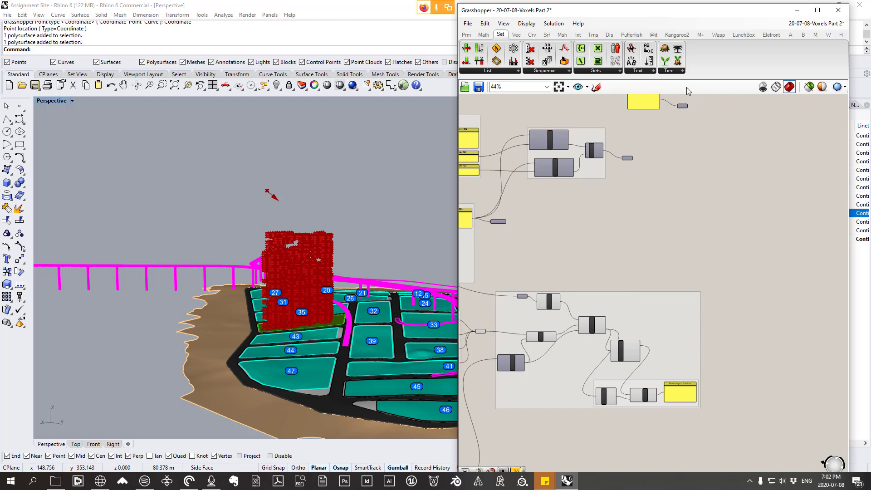
{"action": "left_click_drag", "start_coordinate": [743, 7], "coordinate": [742, 4]}
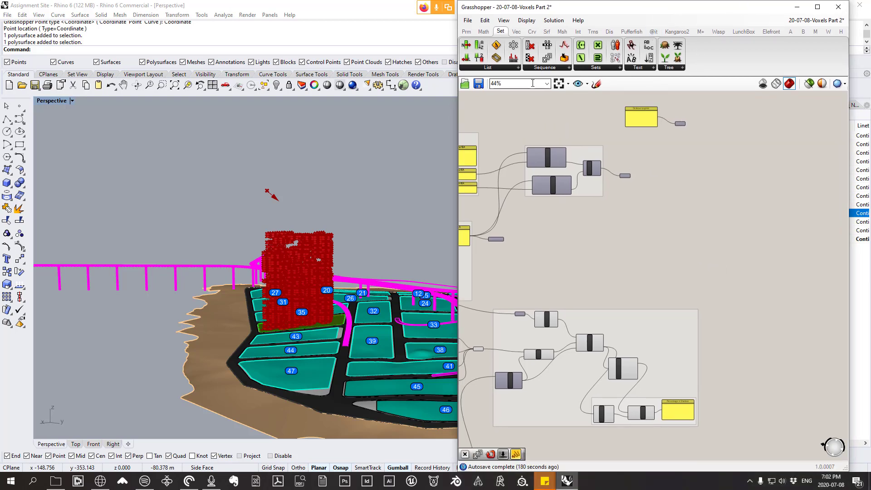
{"action": "left_click", "coordinate": [467, 31]}
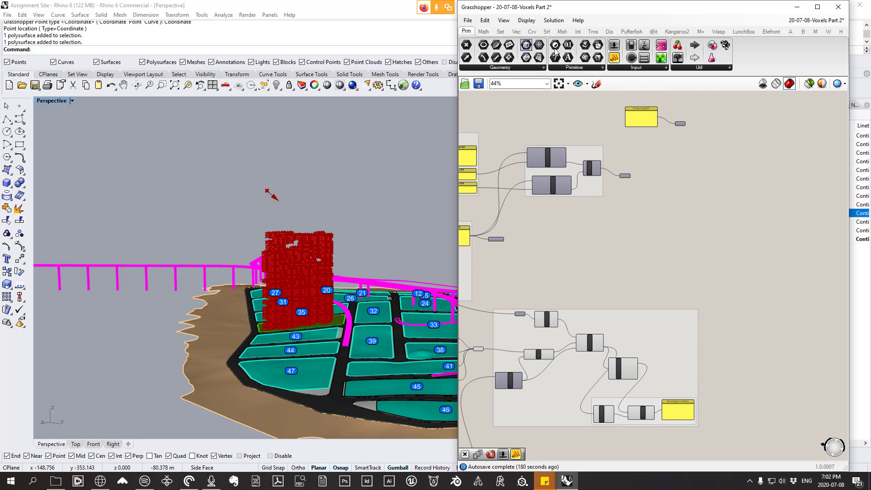
{"action": "left_click", "coordinate": [720, 68]}
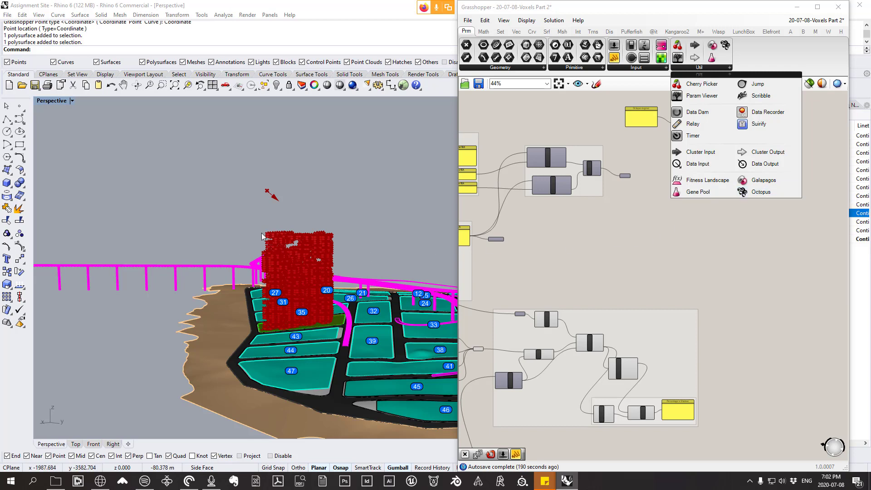
Step: Place a new Octopus component in the empty canvas area beyond the FSR Boolean, above the self-shading group
{"action": "right_click_drag", "start_coordinate": [521, 277], "coordinate": [728, 281]}
{"action": "scroll", "coordinate": [519, 299], "scroll_direction": "up", "scroll_amount": 5}
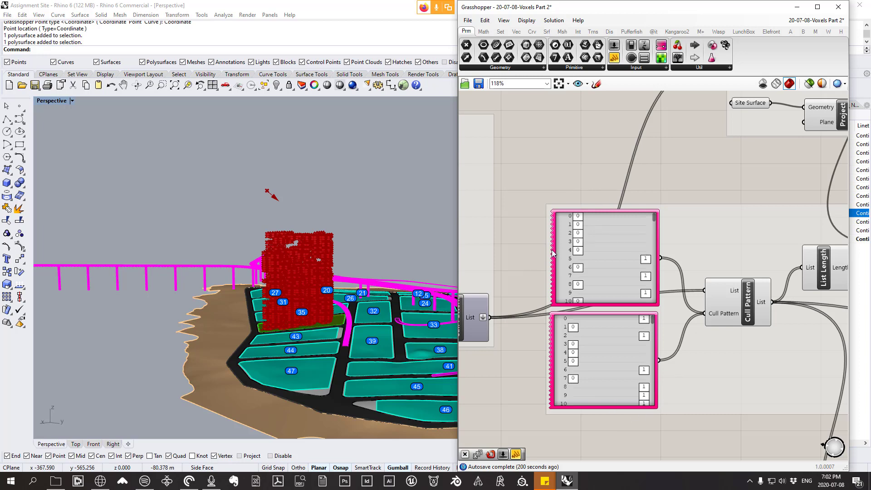
{"action": "scroll", "coordinate": [547, 261], "scroll_direction": "down", "scroll_amount": 6}
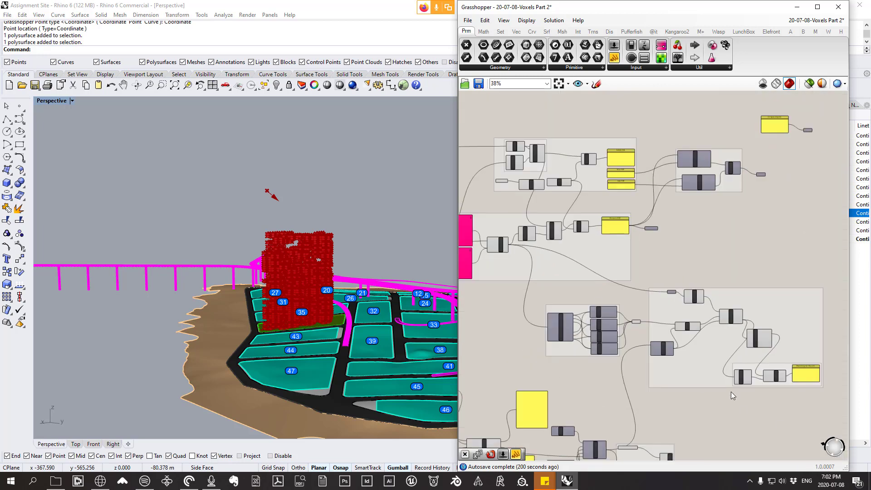
{"action": "right_click_drag", "start_coordinate": [816, 291], "coordinate": [699, 275]}
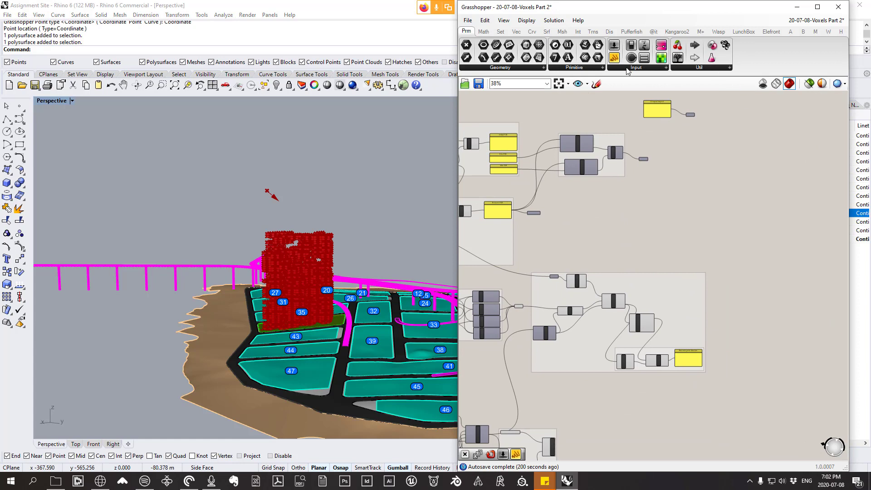
{"action": "left_click", "coordinate": [700, 68]}
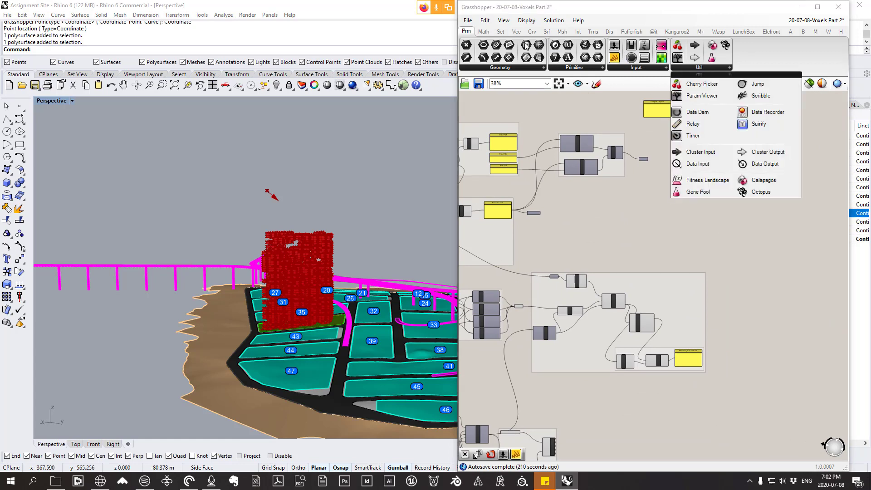
{"action": "left_click", "coordinate": [760, 193]}
{"action": "left_click", "coordinate": [730, 196]}
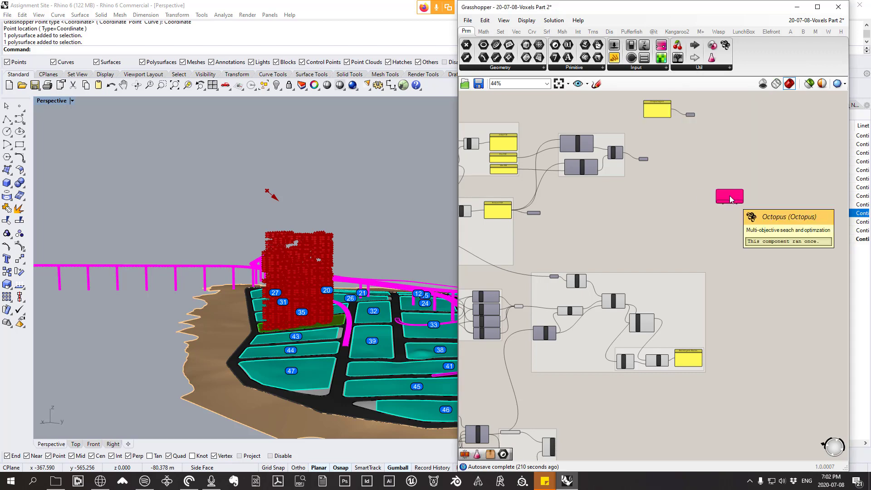
{"action": "scroll", "coordinate": [730, 199], "scroll_direction": "up", "scroll_amount": 3}
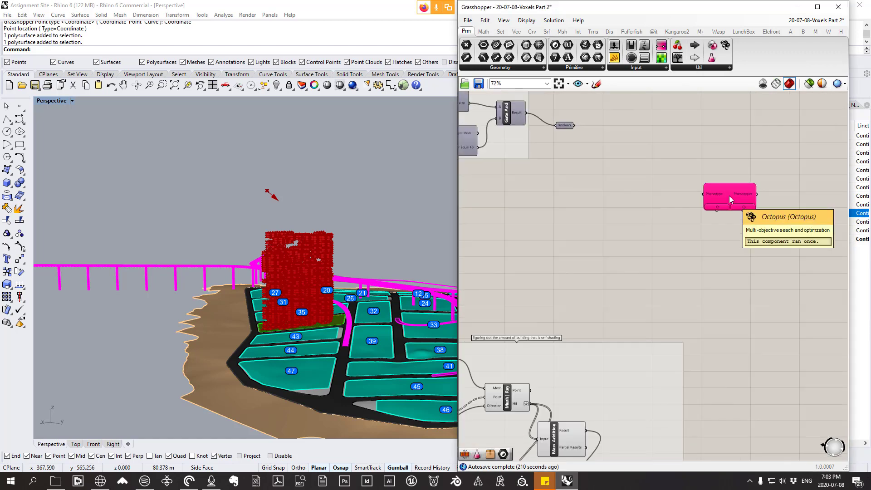
{"action": "right_click_drag", "start_coordinate": [729, 196], "coordinate": [720, 290]}
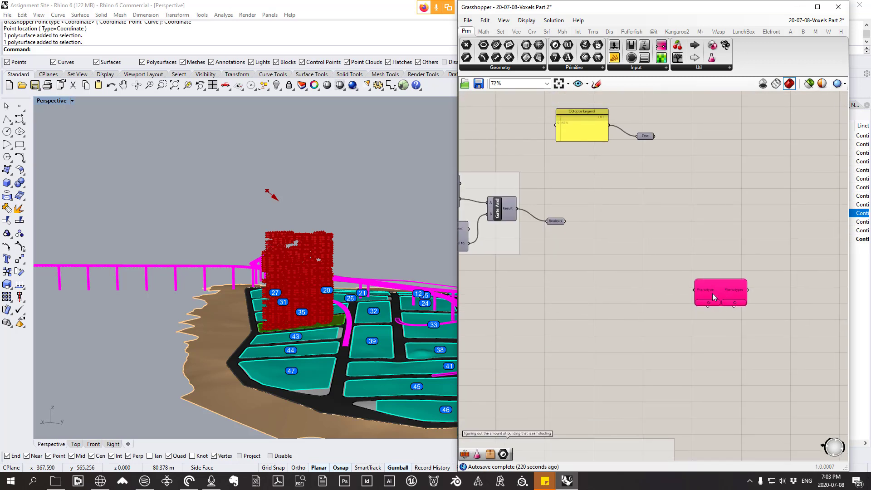
Step: Wire the Octopus genome input to the upper of the two gene pools that feed the Cull Pattern
{"action": "mouse_move", "coordinate": [713, 304]}
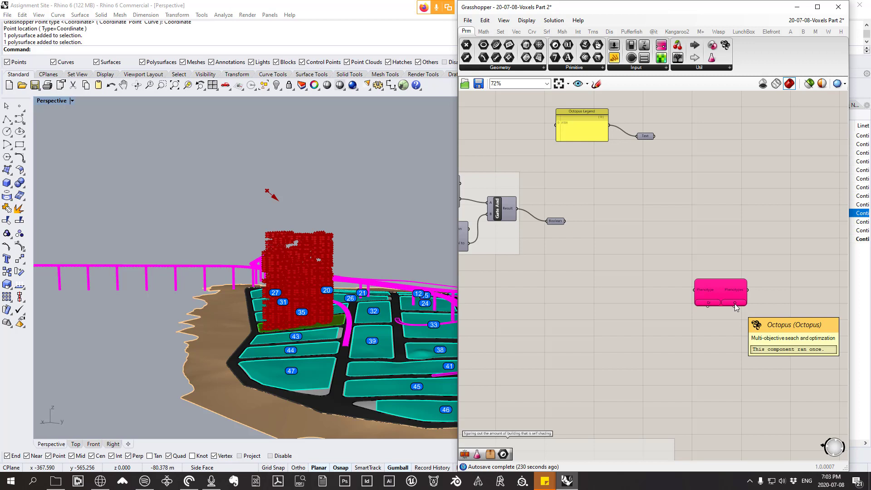
{"action": "scroll", "coordinate": [734, 304], "scroll_direction": "up", "scroll_amount": 3}
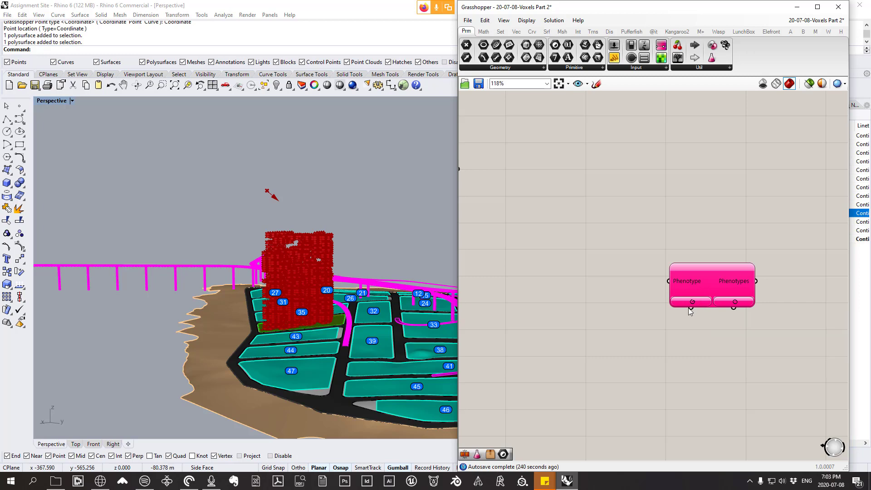
{"action": "scroll", "coordinate": [689, 305], "scroll_direction": "down", "scroll_amount": 8}
{"action": "right_click_drag", "start_coordinate": [517, 279], "coordinate": [708, 278]}
{"action": "scroll", "coordinate": [550, 313], "scroll_direction": "up", "scroll_amount": 4}
{"action": "scroll", "coordinate": [549, 315], "scroll_direction": "up", "scroll_amount": 2}
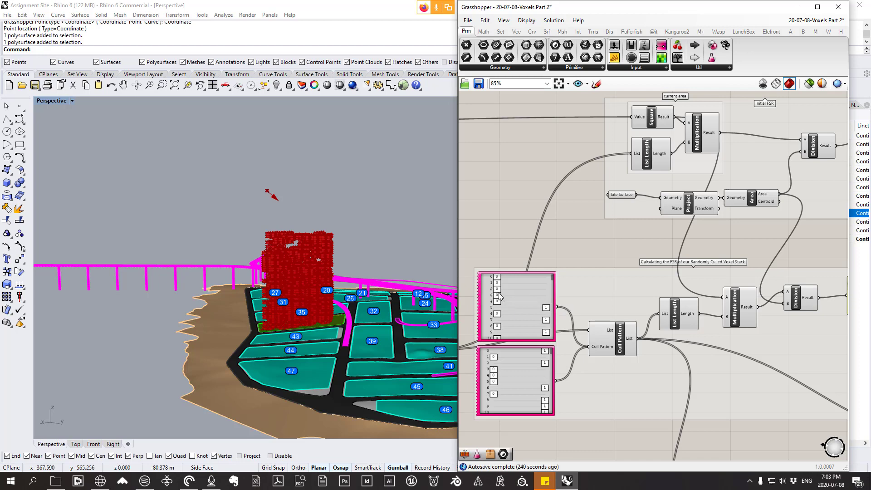
{"action": "left_click_drag", "start_coordinate": [542, 290], "coordinate": [569, 290]}
{"action": "scroll", "coordinate": [494, 275], "scroll_direction": "down", "scroll_amount": 6}
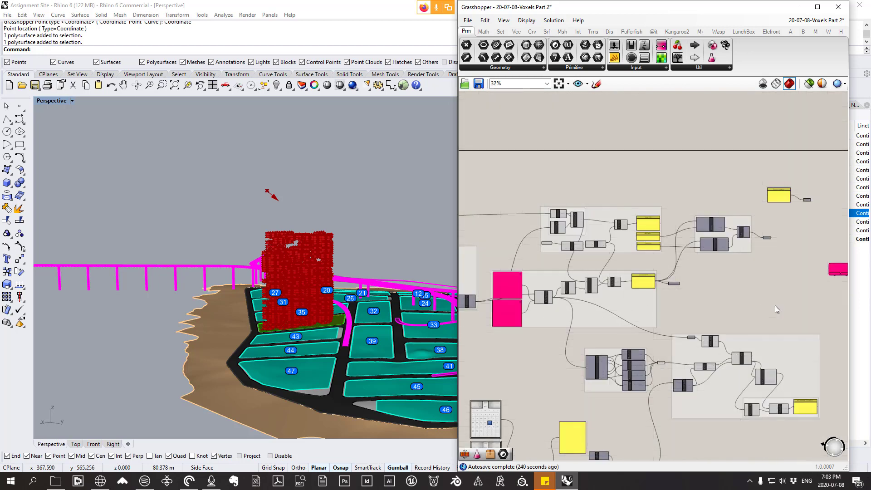
{"action": "right_click_drag", "start_coordinate": [775, 304], "coordinate": [670, 288]}
{"action": "scroll", "coordinate": [747, 252], "scroll_direction": "up", "scroll_amount": 7}
{"action": "left_click_drag", "start_coordinate": [694, 254], "coordinate": [526, 242]}
{"action": "scroll", "coordinate": [774, 254], "scroll_direction": "down", "scroll_amount": 6}
{"action": "scroll", "coordinate": [506, 269], "scroll_direction": "up", "scroll_amount": 3}
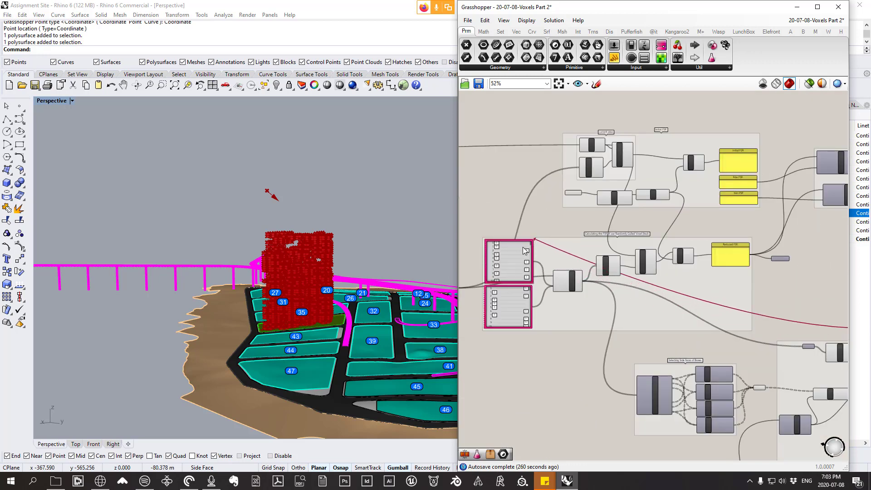
{"action": "scroll", "coordinate": [527, 248], "scroll_direction": "down", "scroll_amount": 2}
{"action": "scroll", "coordinate": [529, 247], "scroll_direction": "down", "scroll_amount": 1}
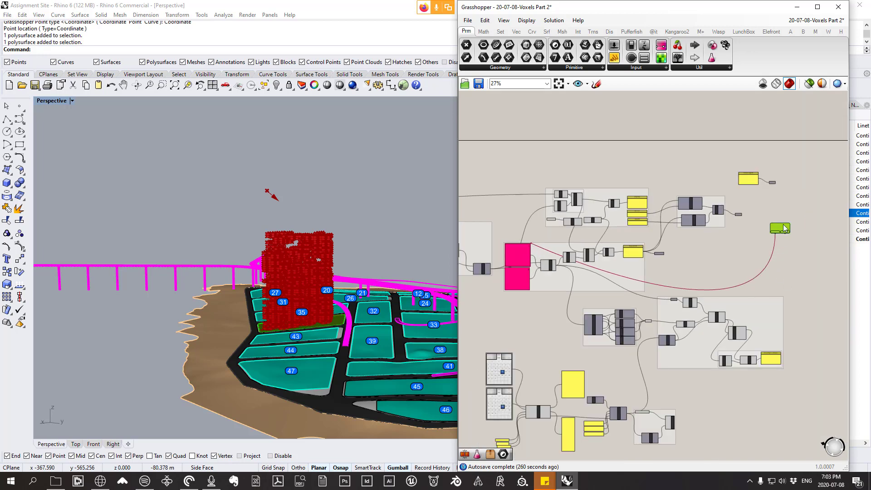
{"action": "scroll", "coordinate": [660, 270], "scroll_direction": "down", "scroll_amount": 1}
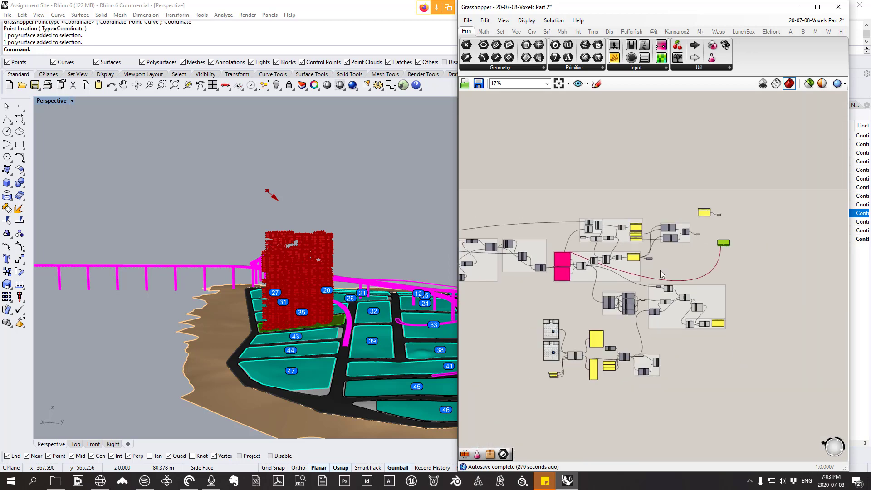
Step: Add the lower gene pool as a second connection to the Octopus genome input
{"action": "scroll", "coordinate": [735, 254], "scroll_direction": "up", "scroll_amount": 5}
{"action": "scroll", "coordinate": [697, 238], "scroll_direction": "up", "scroll_amount": 2}
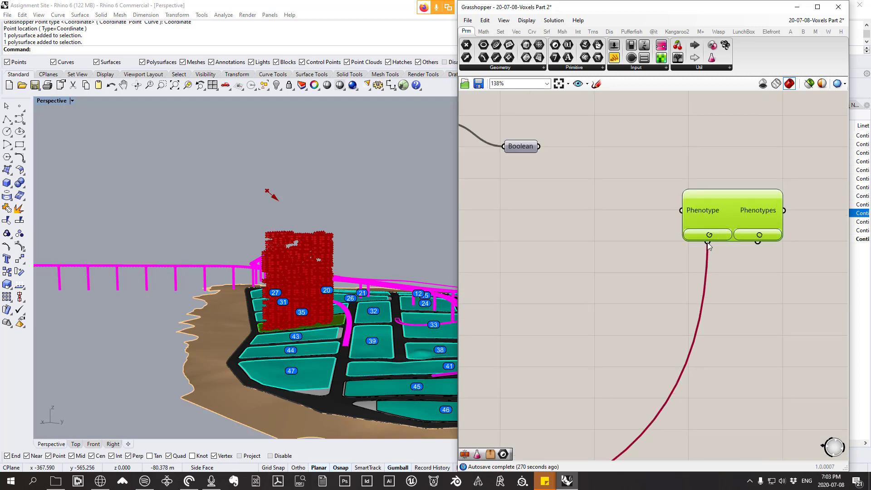
{"action": "left_click_drag", "start_coordinate": [708, 243], "coordinate": [562, 255]}
{"action": "scroll", "coordinate": [671, 224], "scroll_direction": "down", "scroll_amount": 8}
{"action": "scroll", "coordinate": [653, 238], "scroll_direction": "up", "scroll_amount": 8}
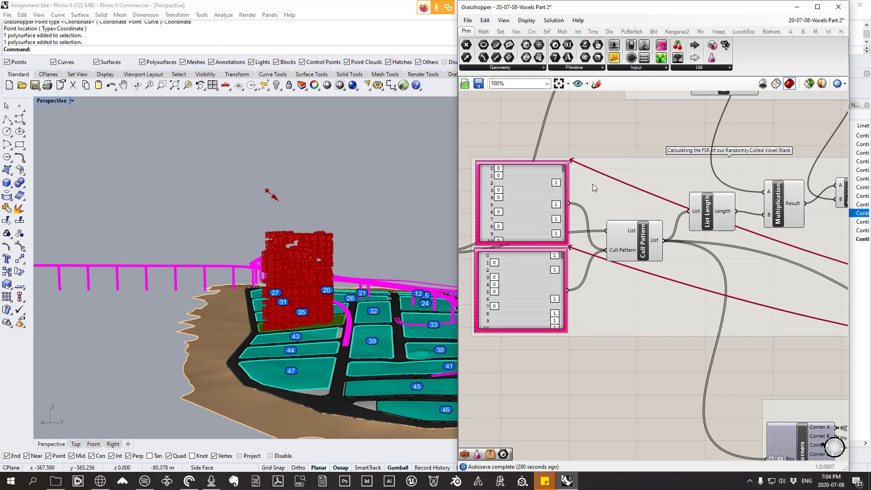
Step: Examine how the two gene pools drive the Cull Pattern and link to the genome and objective inputs of Octopus
{"action": "scroll", "coordinate": [535, 190], "scroll_direction": "down", "scroll_amount": 6}
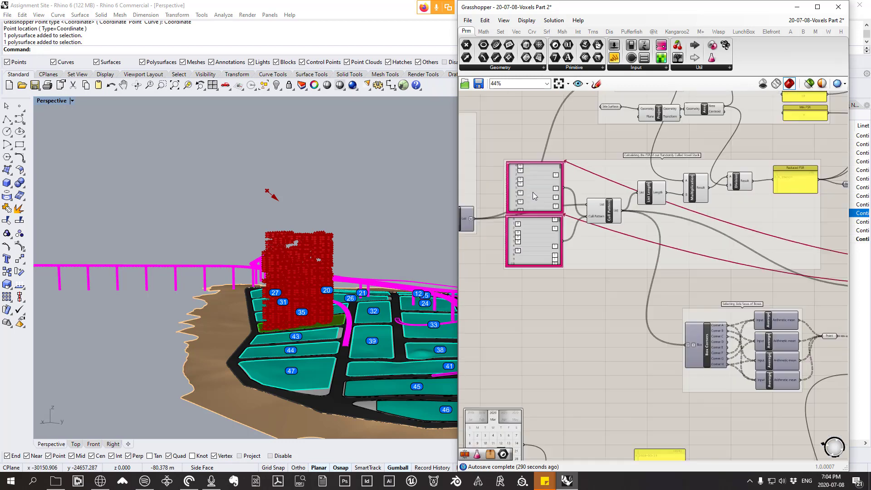
{"action": "right_click_drag", "start_coordinate": [749, 220], "coordinate": [634, 223]}
{"action": "scroll", "coordinate": [685, 165], "scroll_direction": "up", "scroll_amount": 10}
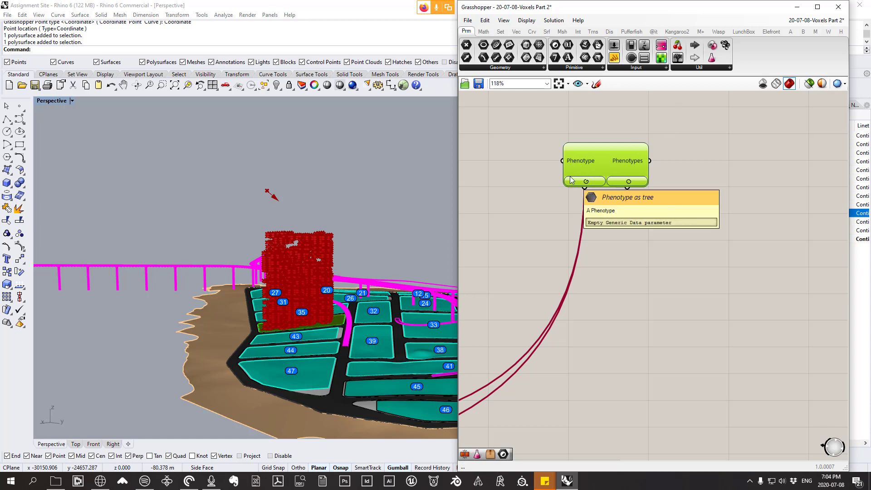
{"action": "scroll", "coordinate": [570, 177], "scroll_direction": "down", "scroll_amount": 5}
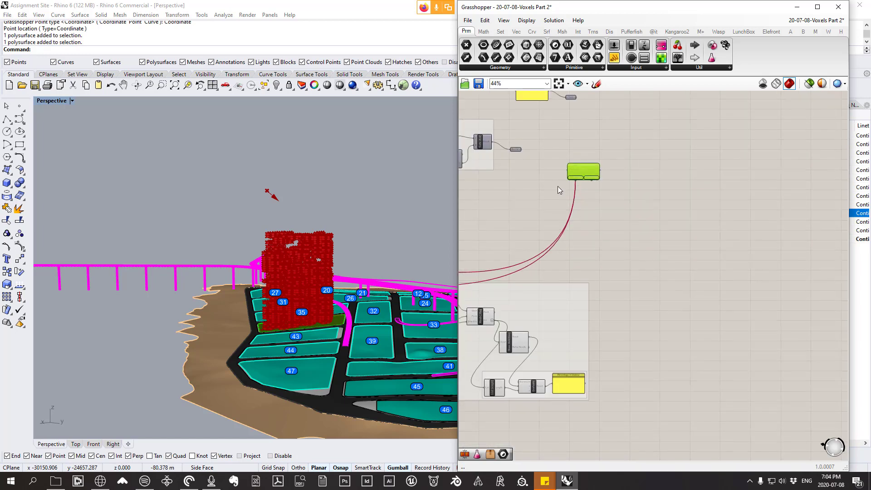
{"action": "right_click_drag", "start_coordinate": [557, 186], "coordinate": [816, 214]}
{"action": "right_click_drag", "start_coordinate": [535, 220], "coordinate": [791, 228]}
{"action": "scroll", "coordinate": [691, 259], "scroll_direction": "up", "scroll_amount": 4}
{"action": "scroll", "coordinate": [690, 258], "scroll_direction": "up", "scroll_amount": 2}
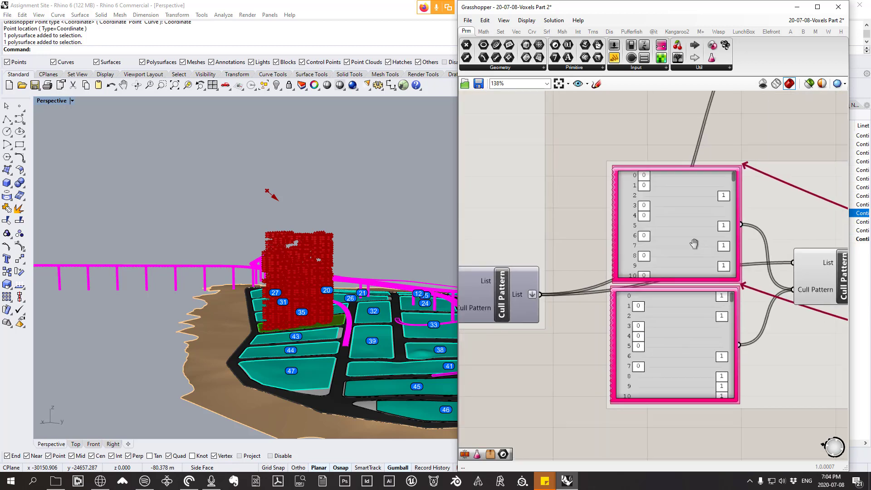
{"action": "right_click_drag", "start_coordinate": [691, 258], "coordinate": [649, 208]}
{"action": "left_click", "coordinate": [644, 278]}
{"action": "left_click_drag", "start_coordinate": [644, 279], "coordinate": [648, 267]}
{"action": "right_click_drag", "start_coordinate": [557, 255], "coordinate": [573, 263]}
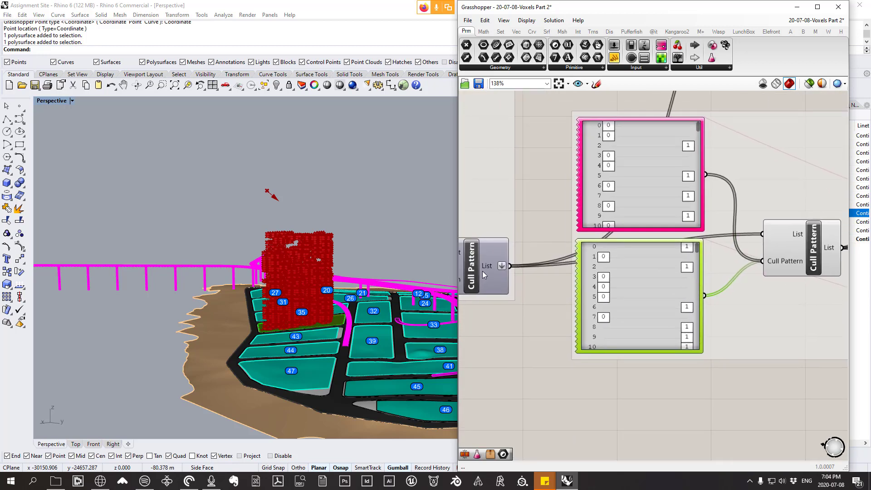
{"action": "mouse_move", "coordinate": [487, 265]}
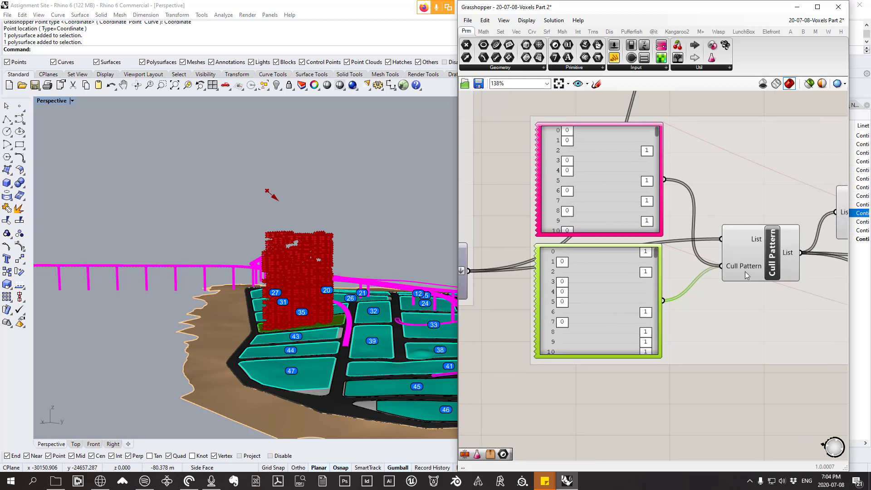
{"action": "scroll", "coordinate": [555, 236], "scroll_direction": "down", "scroll_amount": 3}
{"action": "scroll", "coordinate": [557, 236], "scroll_direction": "down", "scroll_amount": 4}
{"action": "right_click_drag", "start_coordinate": [672, 266], "coordinate": [476, 249]}
{"action": "scroll", "coordinate": [620, 176], "scroll_direction": "up", "scroll_amount": 6}
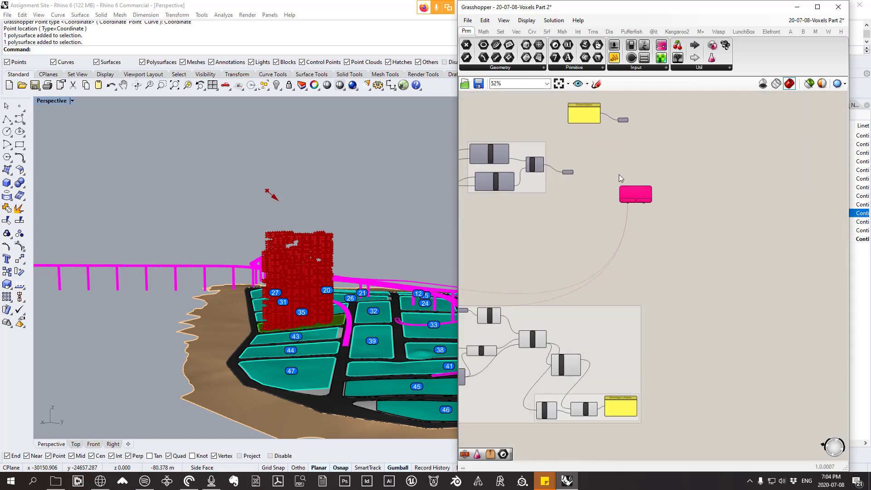
{"action": "left_click_drag", "start_coordinate": [626, 199], "coordinate": [632, 180]}
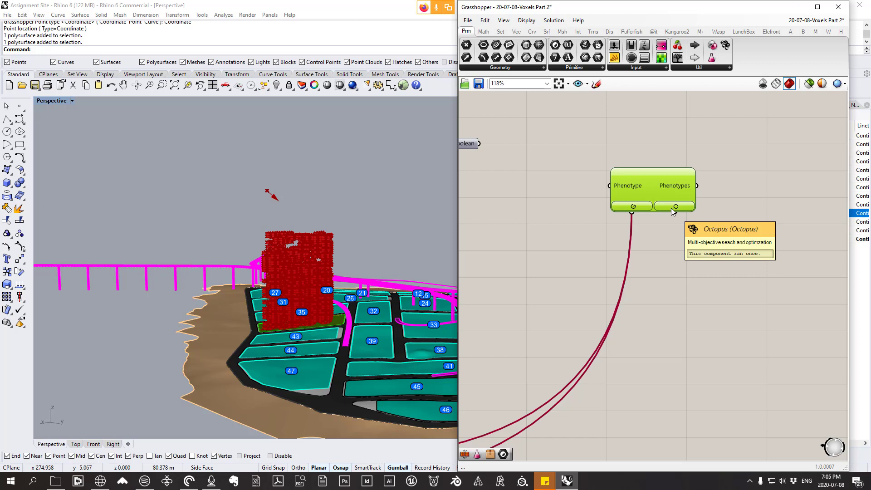
Step: Inspect the Reduced FSR panel and its parameter, and compare them with the gene pools and the voxel massing in Rhino
{"action": "scroll", "coordinate": [671, 208], "scroll_direction": "down", "scroll_amount": 3}
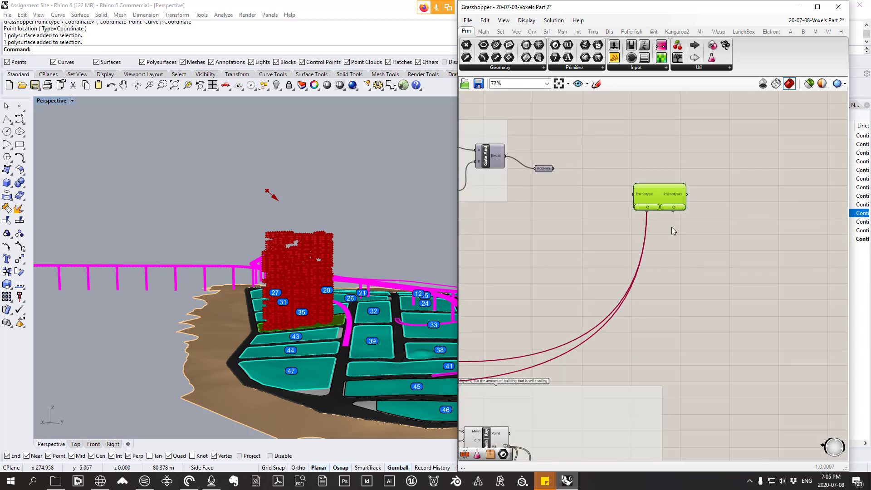
{"action": "right_click_drag", "start_coordinate": [671, 227], "coordinate": [701, 299]}
{"action": "scroll", "coordinate": [674, 268], "scroll_direction": "down", "scroll_amount": 3}
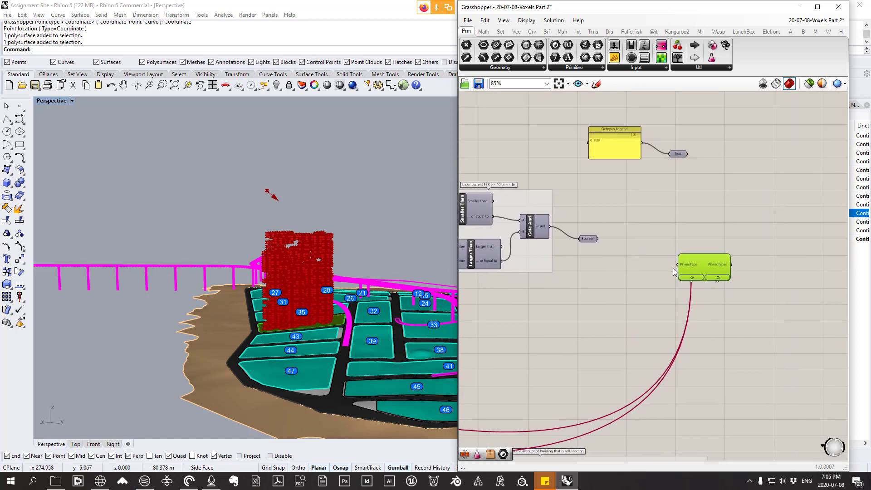
{"action": "scroll", "coordinate": [590, 306], "scroll_direction": "up", "scroll_amount": 3}
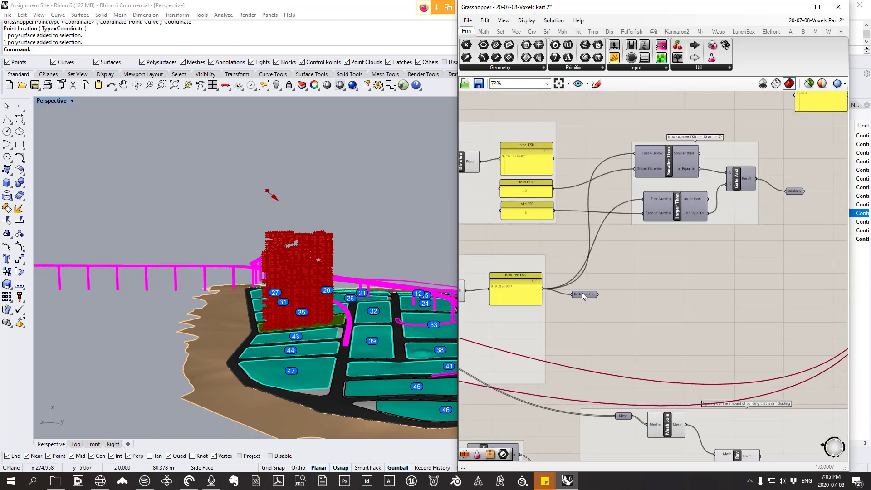
{"action": "left_click", "coordinate": [582, 292]}
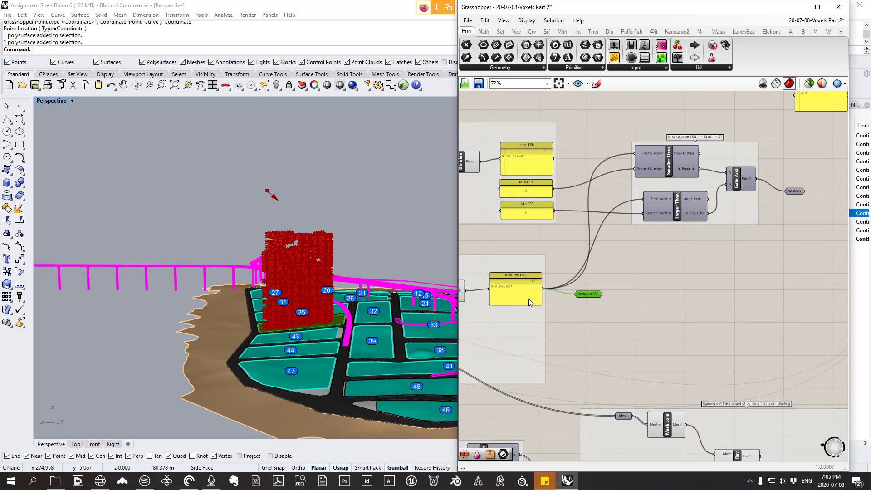
{"action": "scroll", "coordinate": [517, 295], "scroll_direction": "up", "scroll_amount": 2}
{"action": "right_click_drag", "start_coordinate": [501, 290], "coordinate": [625, 285]}
{"action": "right_click_drag", "start_coordinate": [391, 289], "coordinate": [315, 273]}
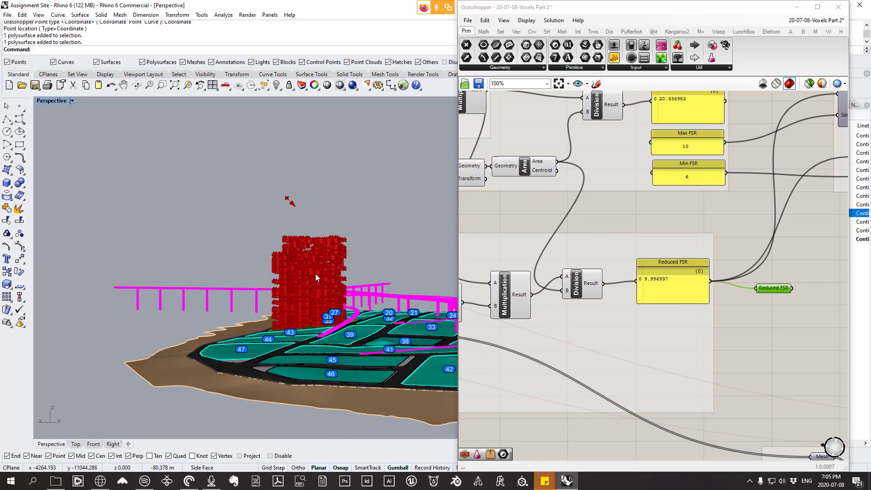
{"action": "scroll", "coordinate": [622, 321], "scroll_direction": "down", "scroll_amount": 3}
{"action": "scroll", "coordinate": [610, 314], "scroll_direction": "up", "scroll_amount": 2}
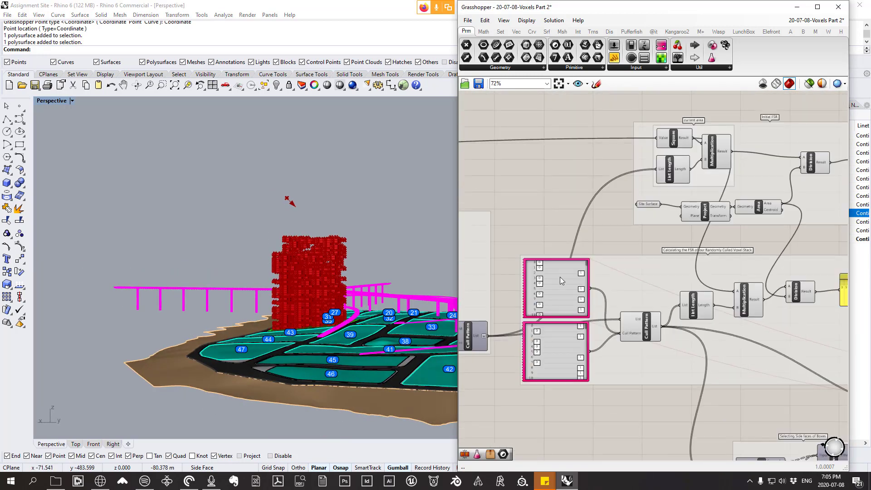
{"action": "right_click_drag", "start_coordinate": [781, 278], "coordinate": [592, 250]}
{"action": "scroll", "coordinate": [750, 261], "scroll_direction": "up", "scroll_amount": 1}
{"action": "scroll", "coordinate": [750, 259], "scroll_direction": "up", "scroll_amount": 3}
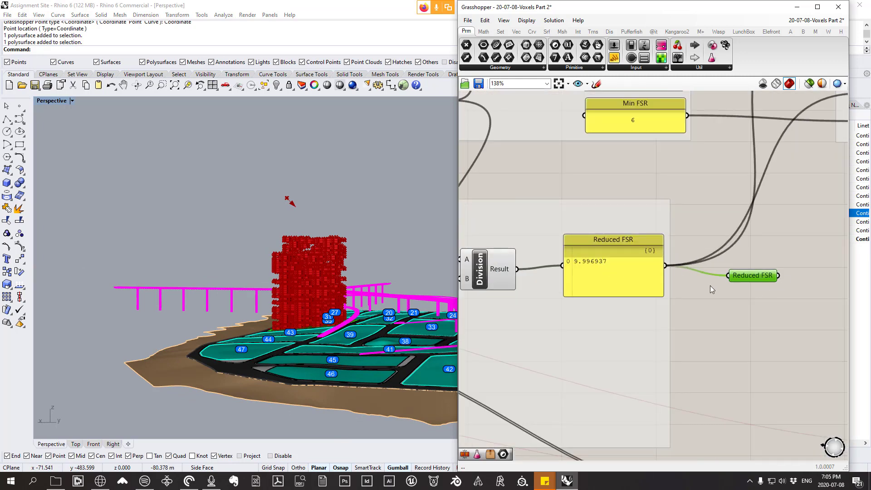
Step: Wire the Octopus objective input to the Reduced FSR parameter and shift the Octopus component slightly closer to the FSR check
{"action": "scroll", "coordinate": [620, 301], "scroll_direction": "down", "scroll_amount": 4}
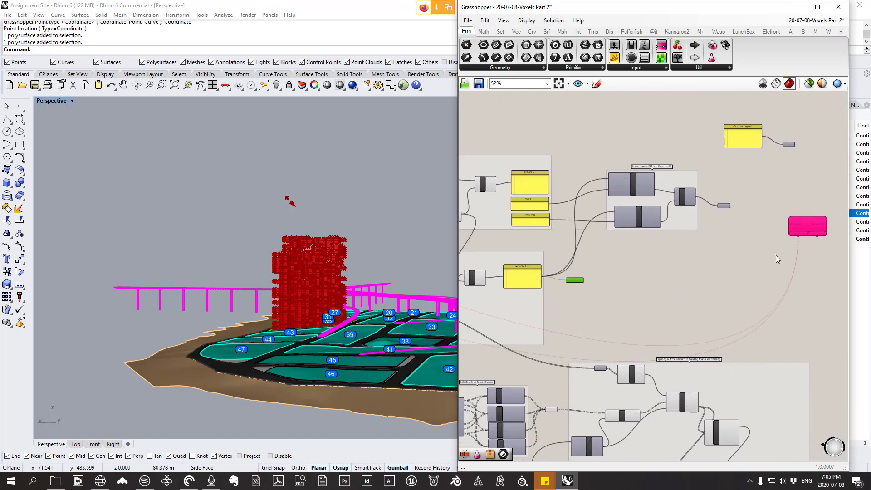
{"action": "scroll", "coordinate": [810, 245], "scroll_direction": "up", "scroll_amount": 3}
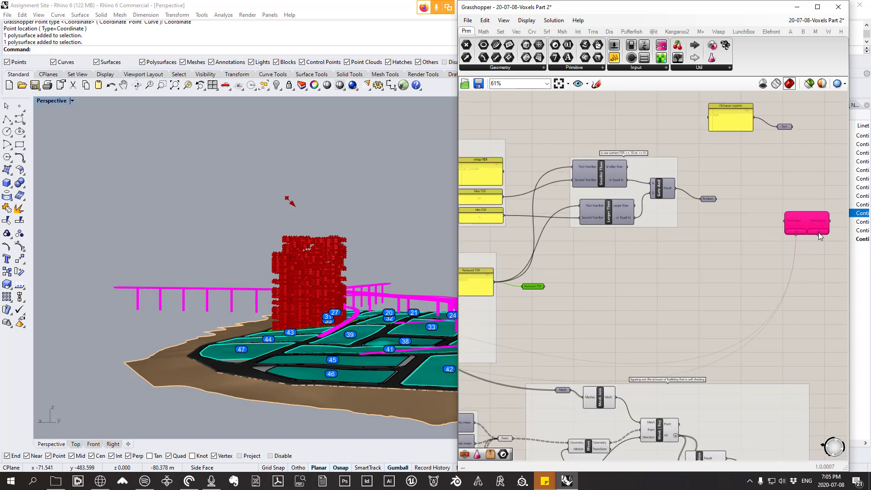
{"action": "left_click_drag", "start_coordinate": [819, 234], "coordinate": [541, 289]}
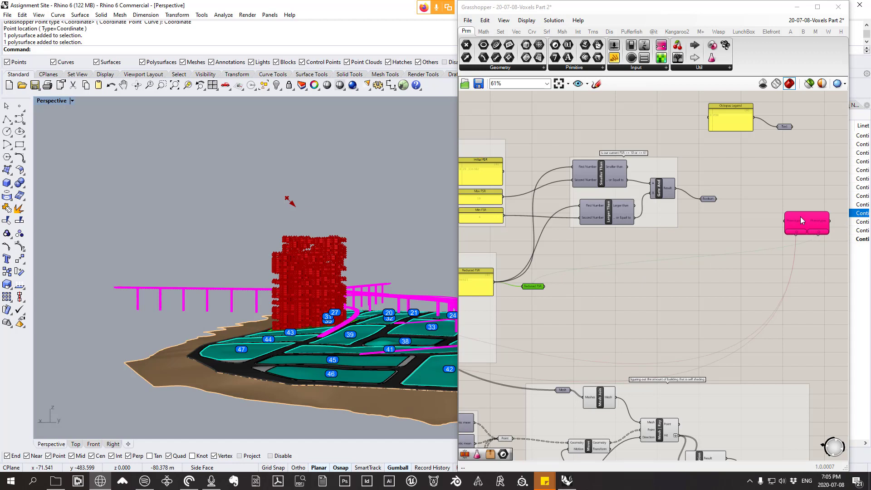
{"action": "left_click_drag", "start_coordinate": [800, 216], "coordinate": [763, 227]}
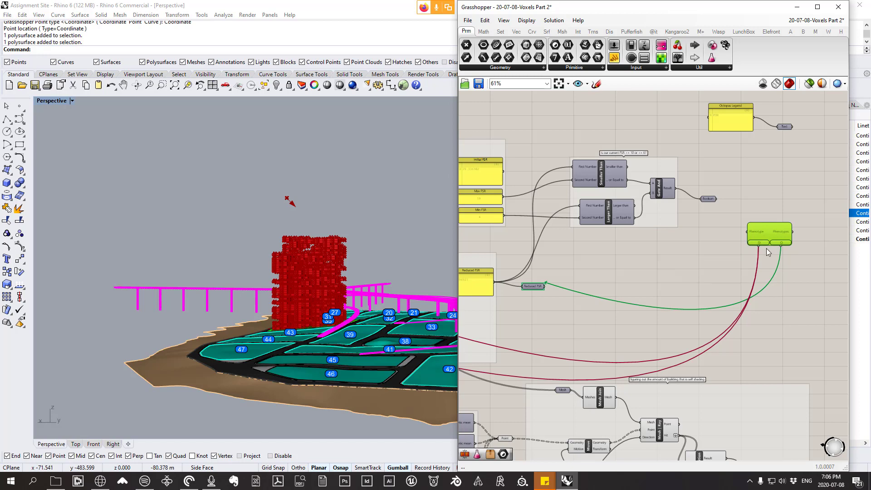
Step: Flatten the Cull Pattern input of the Cull Pattern component so both gene pools feed a single list
{"action": "scroll", "coordinate": [766, 249], "scroll_direction": "down", "scroll_amount": 3}
{"action": "right_click_drag", "start_coordinate": [634, 251], "coordinate": [711, 226]}
{"action": "scroll", "coordinate": [585, 262], "scroll_direction": "up", "scroll_amount": 8}
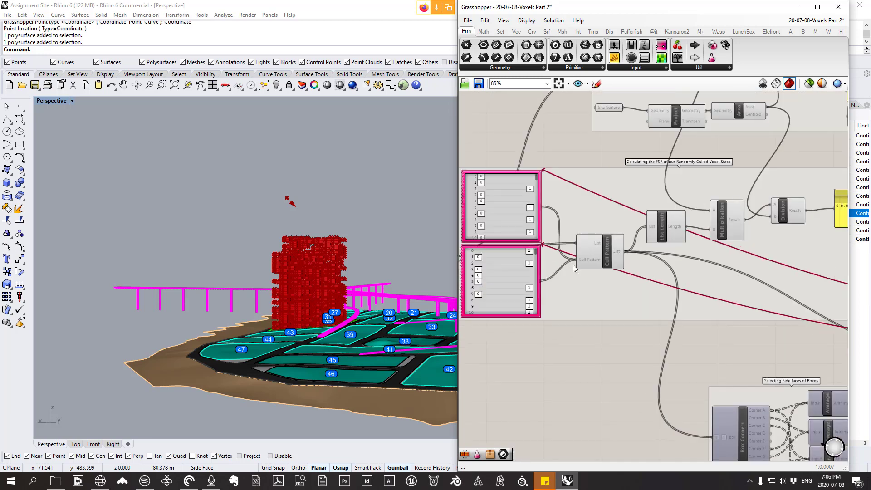
{"action": "mouse_move", "coordinate": [584, 261]}
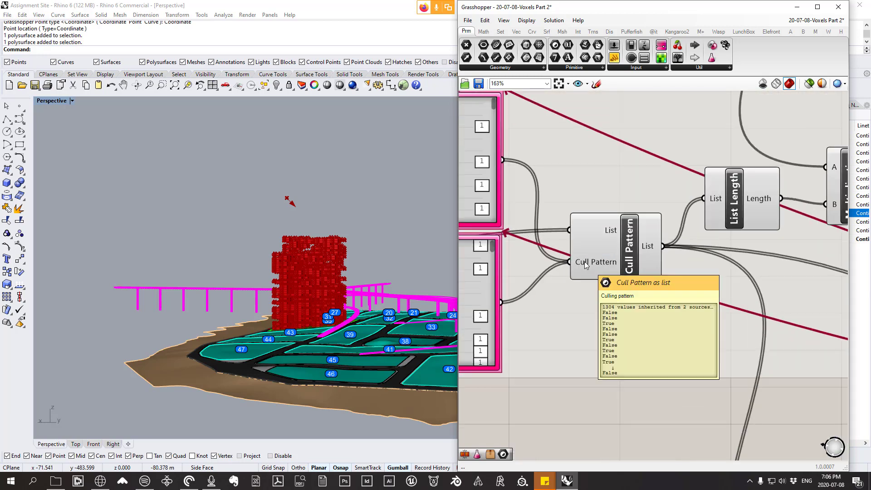
{"action": "scroll", "coordinate": [585, 261], "scroll_direction": "down", "scroll_amount": 4}
{"action": "scroll", "coordinate": [584, 262], "scroll_direction": "up", "scroll_amount": 3}
{"action": "right_click_drag", "start_coordinate": [584, 262], "coordinate": [665, 250]}
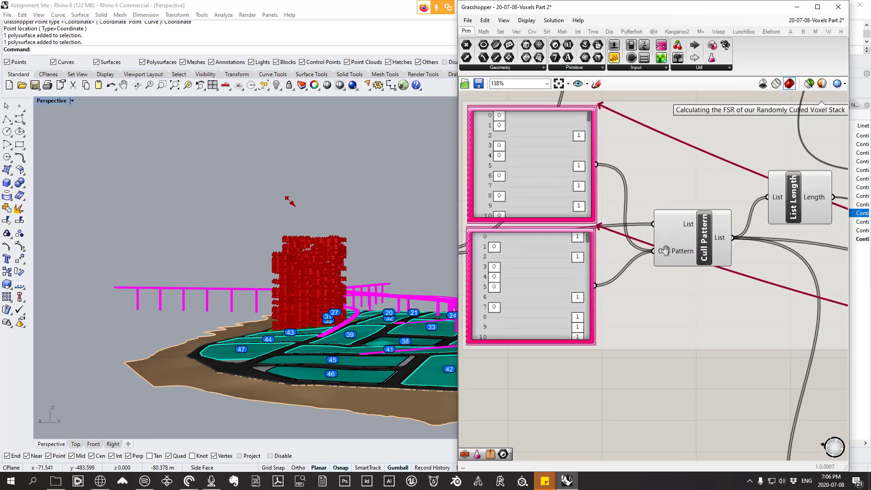
{"action": "left_click_drag", "start_coordinate": [665, 250], "coordinate": [669, 231]}
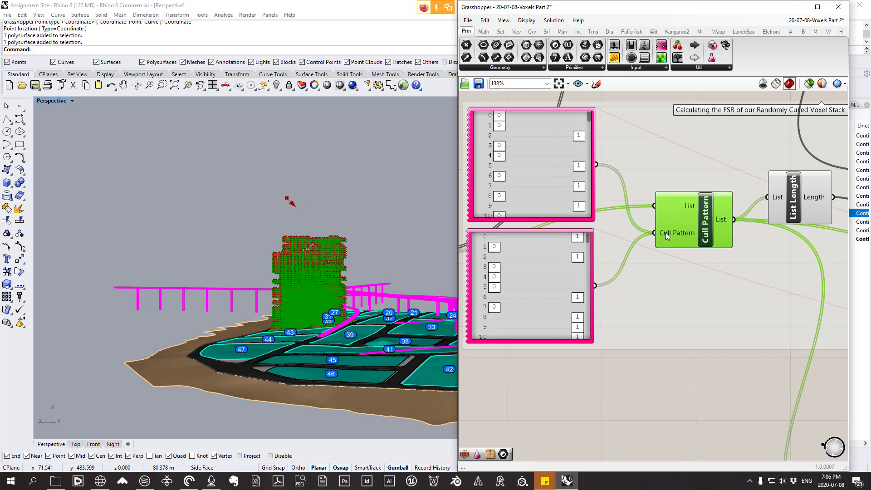
{"action": "right_click", "coordinate": [666, 232]}
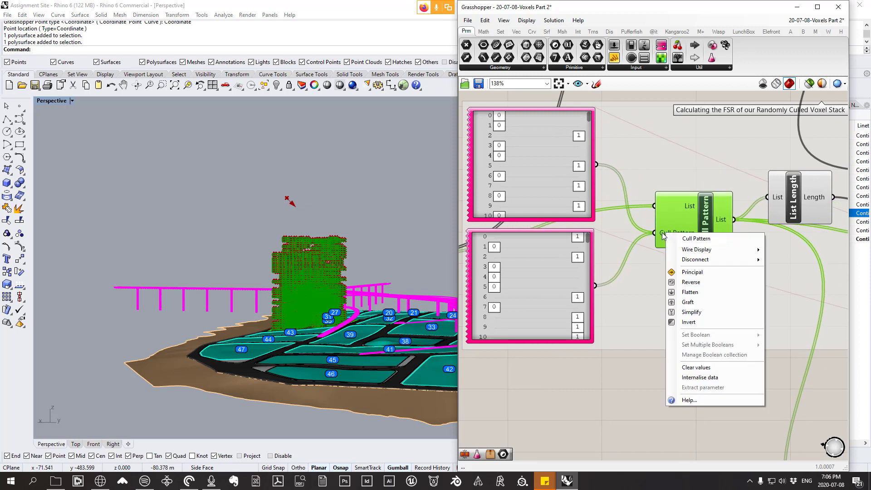
{"action": "left_click", "coordinate": [690, 294]}
{"action": "mouse_move", "coordinate": [666, 232]}
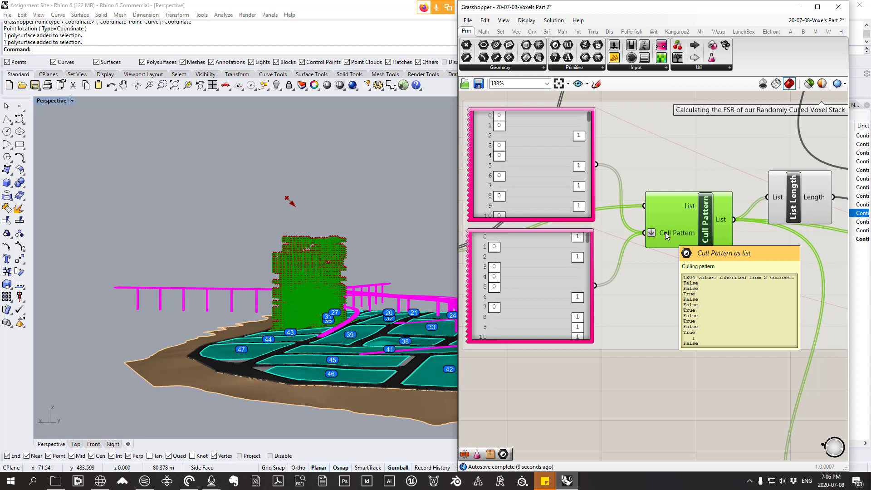
Step: Move the Cull Pattern component well below the List Length component and check the data reaching its List and Cull Pattern inputs
{"action": "left_click_drag", "start_coordinate": [665, 232], "coordinate": [687, 385]}
{"action": "mouse_move", "coordinate": [680, 359]}
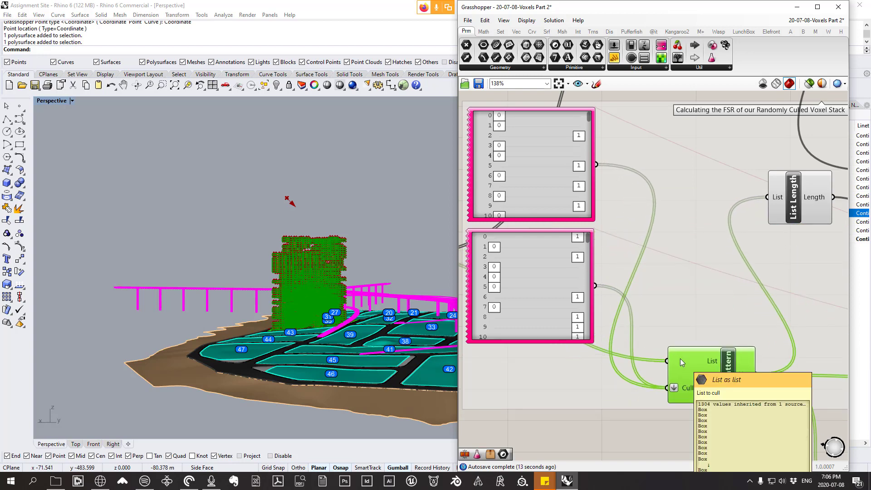
{"action": "scroll", "coordinate": [680, 363], "scroll_direction": "down", "scroll_amount": 2}
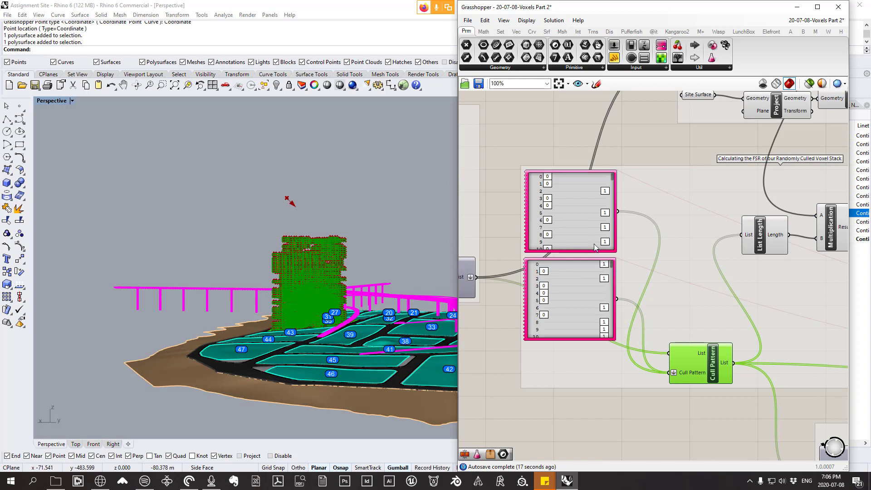
{"action": "right_click_drag", "start_coordinate": [605, 257], "coordinate": [607, 182]}
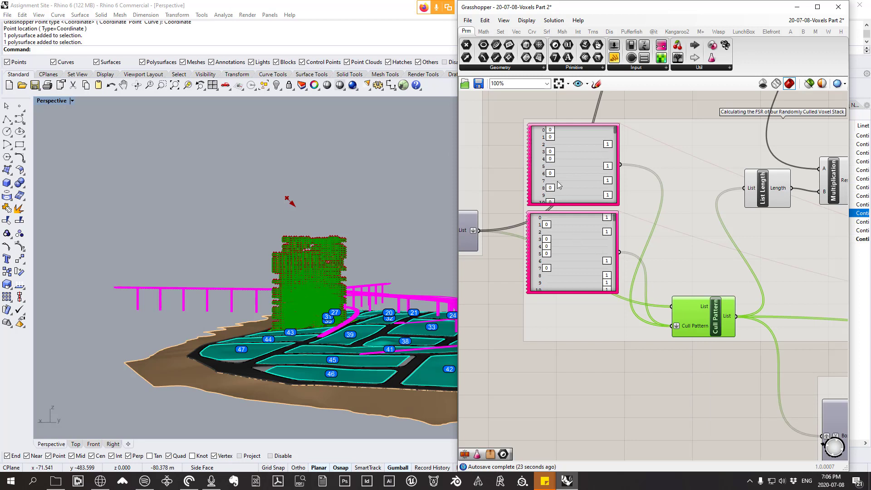
{"action": "mouse_move", "coordinate": [682, 325]}
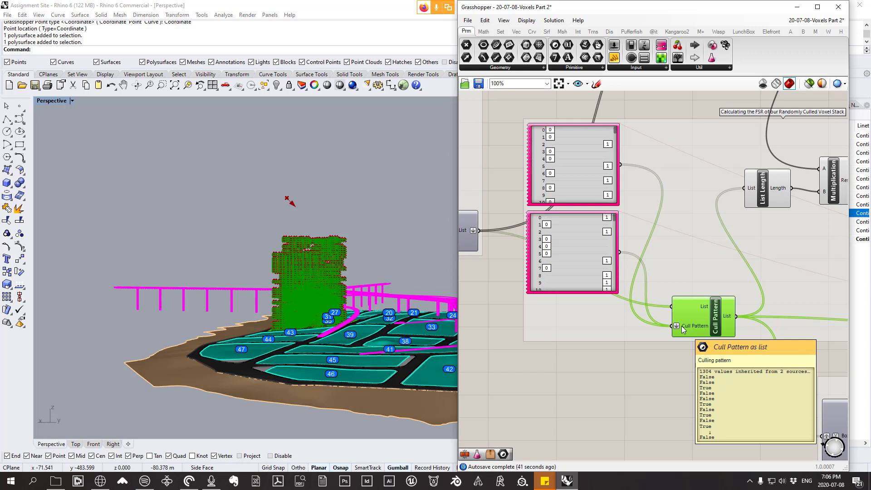
Step: Move the lower gene pool aside, delete it, and check the pattern list that reaches the Cull Pattern input
{"action": "left_click_drag", "start_coordinate": [597, 242], "coordinate": [565, 270]}
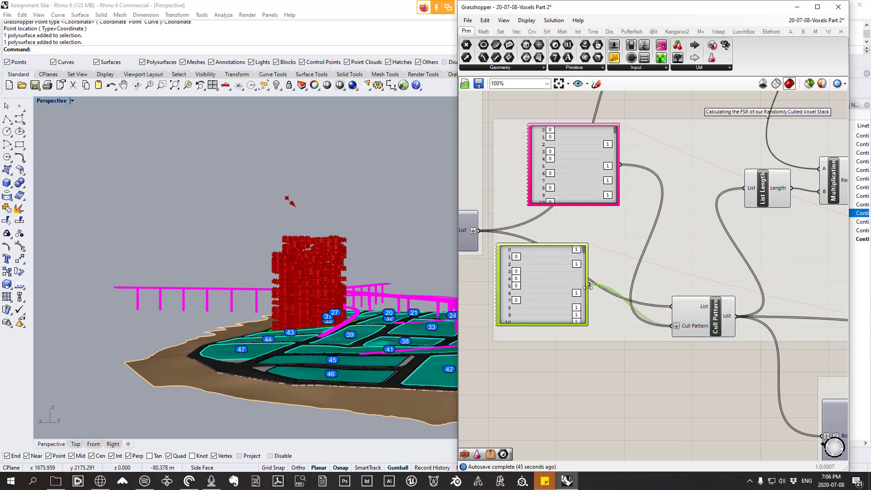
{"action": "key", "text": "Delete"}
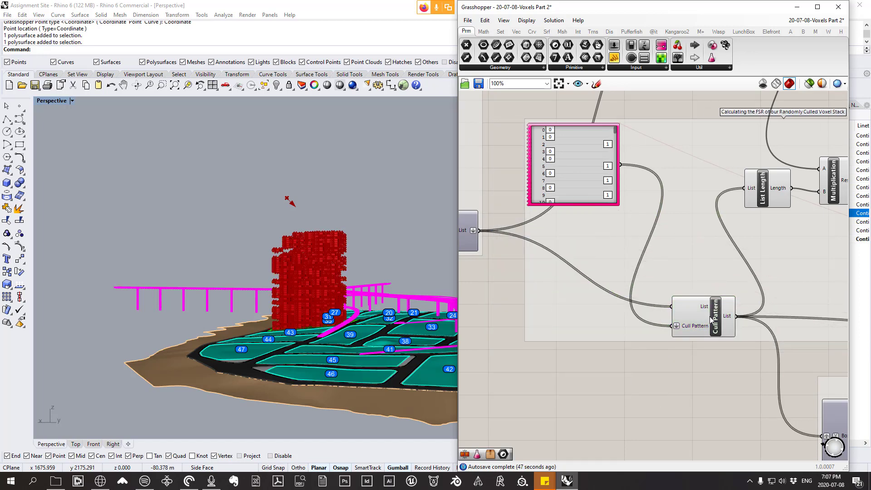
{"action": "scroll", "coordinate": [688, 325], "scroll_direction": "up", "scroll_amount": 1}
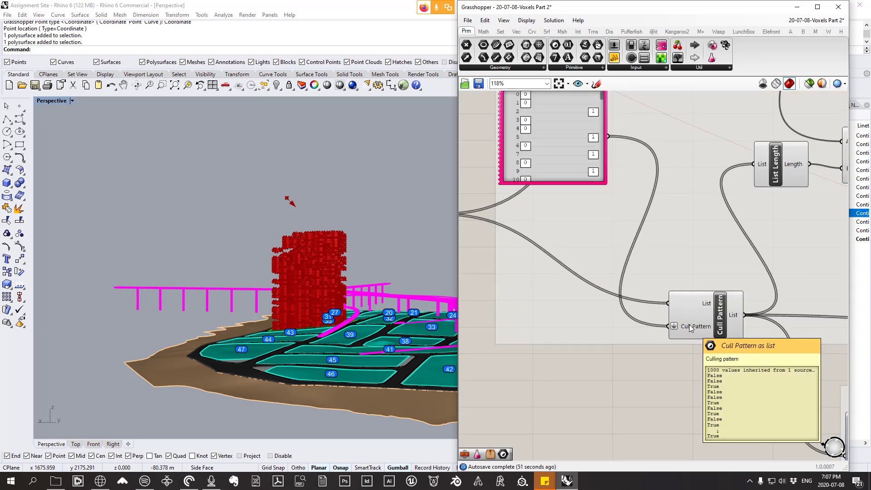
{"action": "right_click_drag", "start_coordinate": [689, 325], "coordinate": [683, 378]}
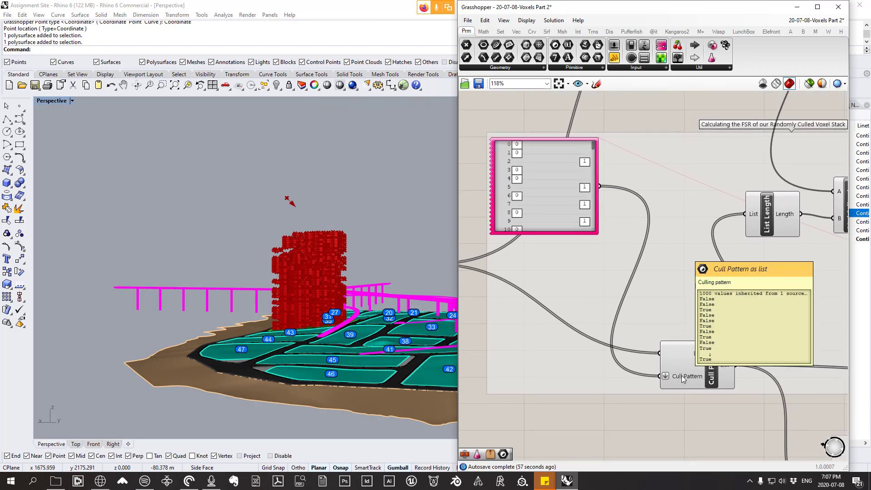
Step: Set the gene count of the remaining gene pool to 1
{"action": "left_click", "coordinate": [568, 173]}
{"action": "double_click", "coordinate": [568, 172]}
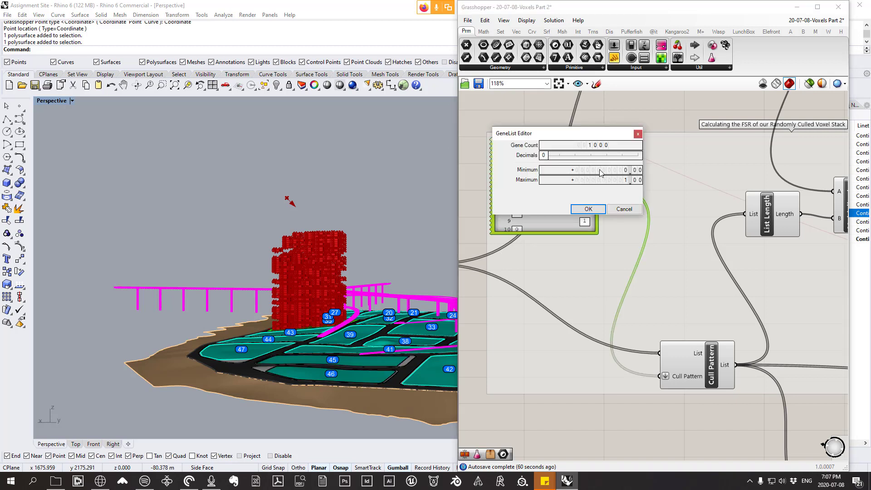
{"action": "double_click", "coordinate": [596, 146]}
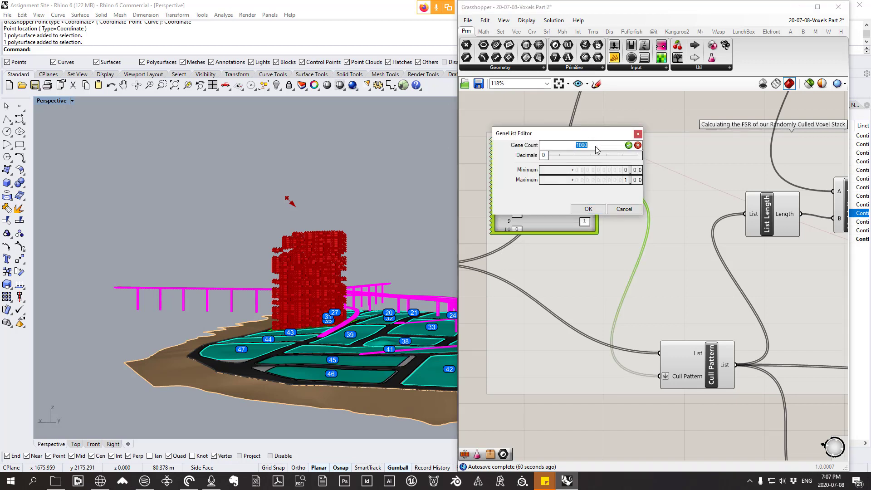
{"action": "type", "text": "1"}
{"action": "key", "text": "Return"}
{"action": "left_click", "coordinate": [588, 209]}
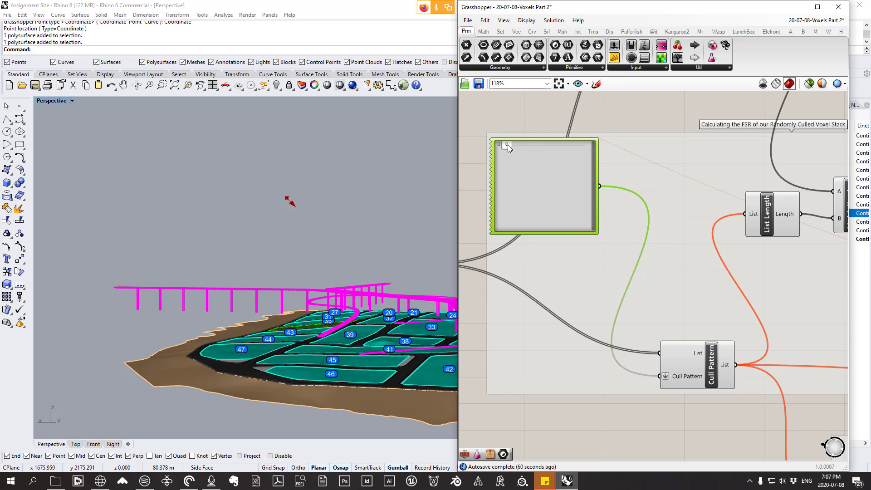
Step: Set the gene pool's single gene to 1 and view the resulting voxel massing up close in Rhino
{"action": "double_click", "coordinate": [508, 145]}
{"action": "left_click", "coordinate": [564, 181]}
{"action": "scroll", "coordinate": [344, 270], "scroll_direction": "up", "scroll_amount": 3}
{"action": "scroll", "coordinate": [343, 269], "scroll_direction": "up", "scroll_amount": 6}
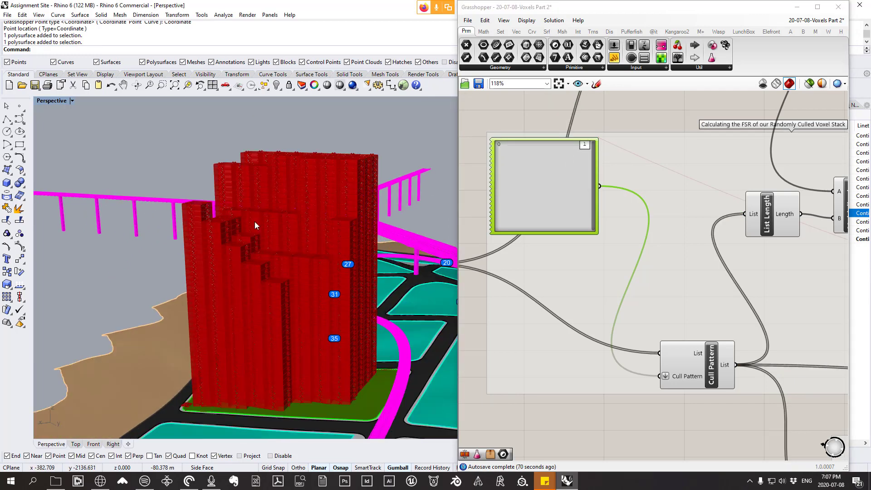
{"action": "scroll", "coordinate": [585, 151], "scroll_direction": "down", "scroll_amount": 5}
{"action": "scroll", "coordinate": [613, 122], "scroll_direction": "up", "scroll_amount": 3}
{"action": "left_click", "coordinate": [588, 171]}
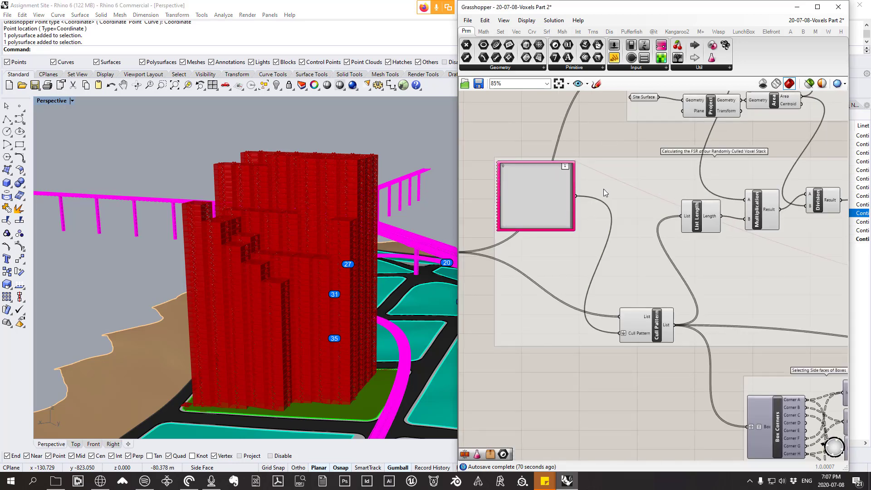
Step: Undo the gene pool edits and the deletion of the lower gene pool, and place that pool beneath the upper one
{"action": "key", "text": "ctrl+z"}
{"action": "right_click_drag", "start_coordinate": [592, 199], "coordinate": [614, 249]}
{"action": "key", "text": "ctrl+z"}
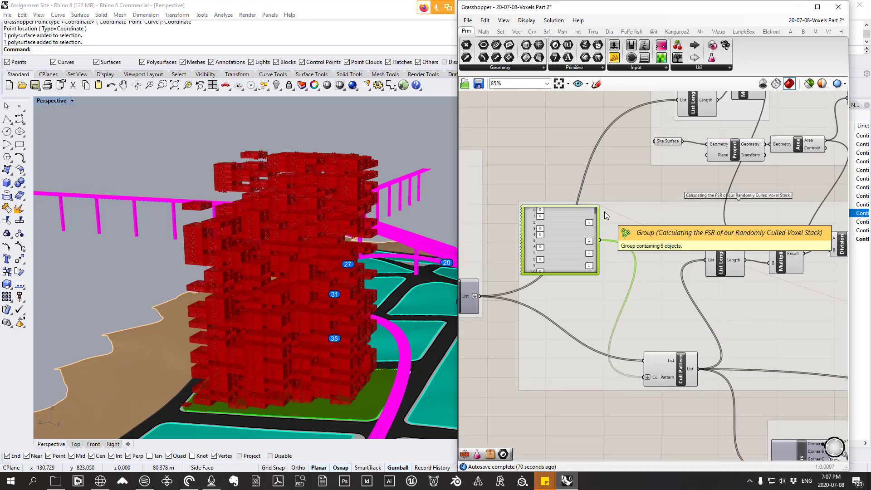
{"action": "key", "text": "ctrl+z"}
{"action": "left_click_drag", "start_coordinate": [549, 350], "coordinate": [569, 320]}
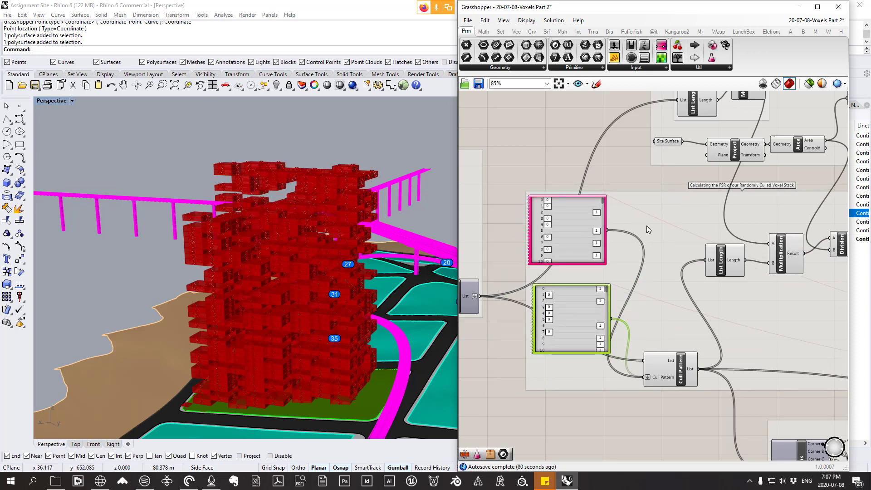
Step: Examine the Octopus genome and objective wires, the Reduced FSR parameter and the percentage in shadow calculation
{"action": "scroll", "coordinate": [646, 225], "scroll_direction": "down", "scroll_amount": 5}
{"action": "right_click_drag", "start_coordinate": [699, 250], "coordinate": [500, 204]}
{"action": "scroll", "coordinate": [679, 162], "scroll_direction": "up", "scroll_amount": 5}
{"action": "left_click", "coordinate": [660, 172]}
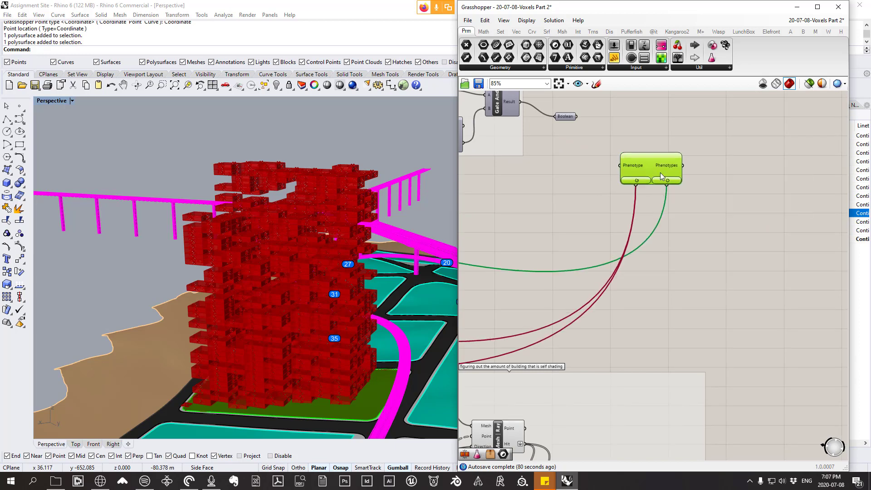
{"action": "left_click_drag", "start_coordinate": [660, 172], "coordinate": [654, 162]}
{"action": "right_click_drag", "start_coordinate": [661, 164], "coordinate": [799, 163]}
{"action": "scroll", "coordinate": [792, 164], "scroll_direction": "down", "scroll_amount": 2}
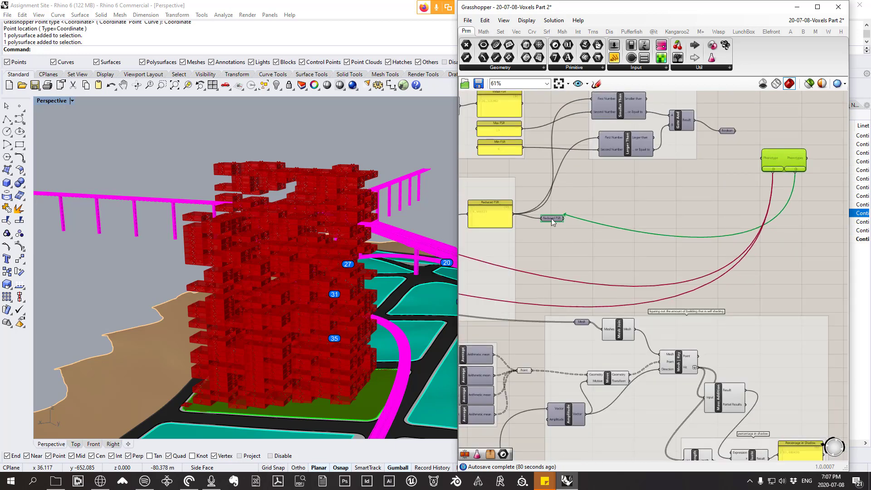
{"action": "right_click_drag", "start_coordinate": [539, 218], "coordinate": [568, 205]}
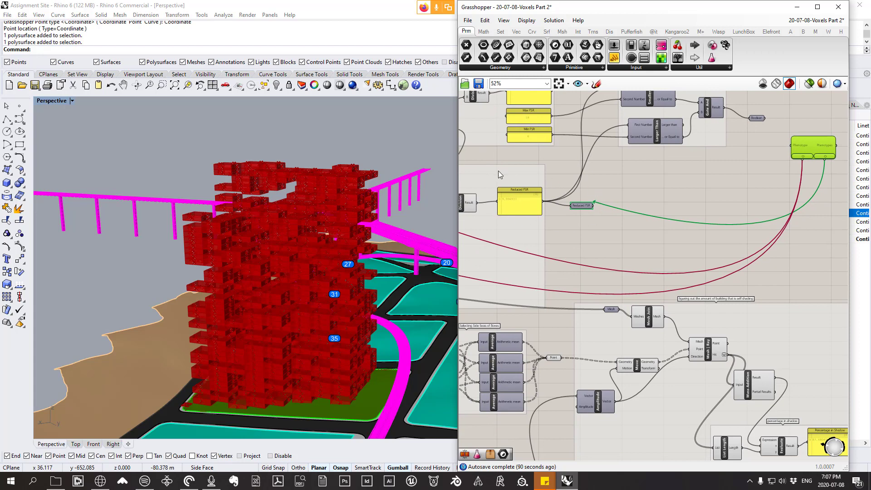
{"action": "scroll", "coordinate": [498, 171], "scroll_direction": "down", "scroll_amount": 2}
{"action": "right_click_drag", "start_coordinate": [782, 281], "coordinate": [733, 247]}
{"action": "scroll", "coordinate": [720, 241], "scroll_direction": "up", "scroll_amount": 1}
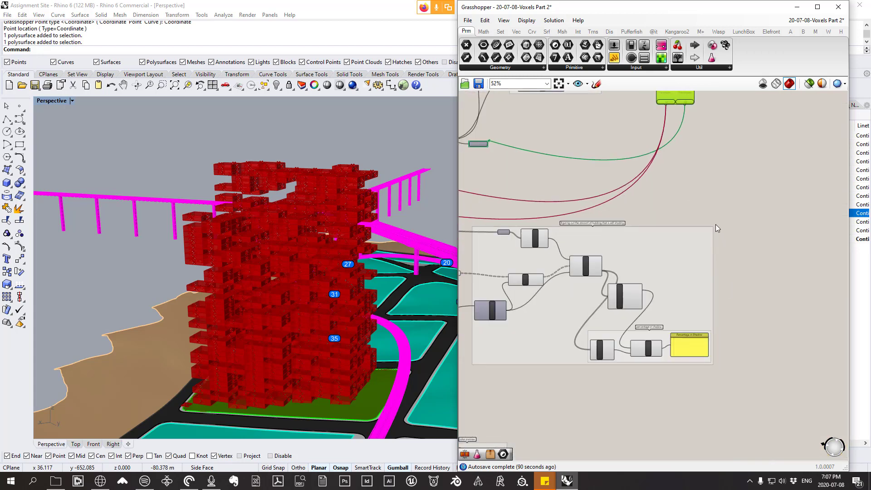
{"action": "scroll", "coordinate": [694, 312], "scroll_direction": "up", "scroll_amount": 3}
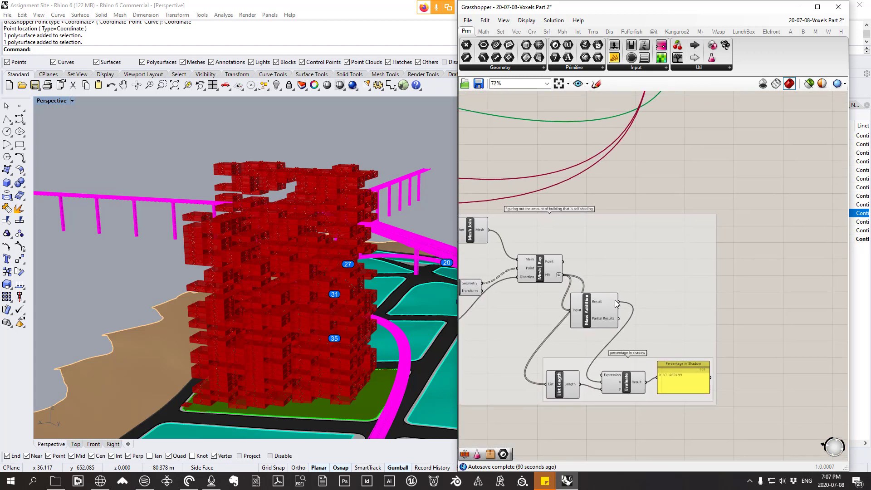
{"action": "right_click_drag", "start_coordinate": [617, 304], "coordinate": [632, 308]}
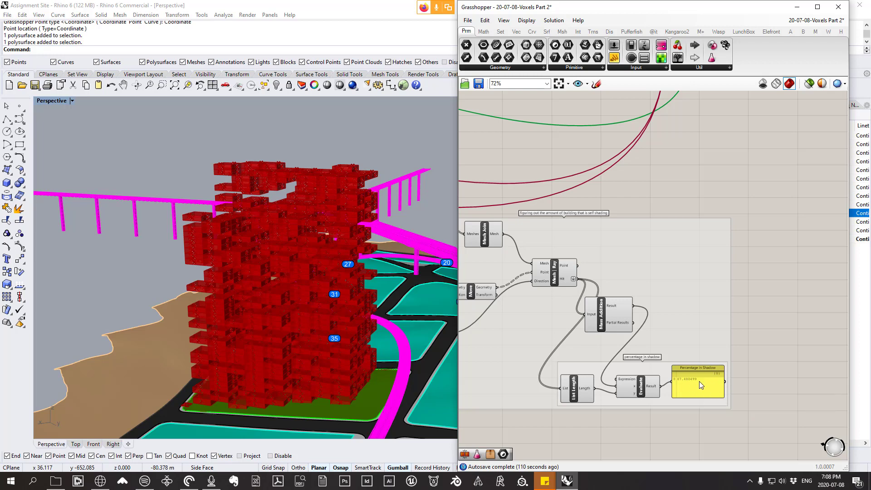
Step: Move the Octopus component further right, above the end of the self-shading group
{"action": "scroll", "coordinate": [699, 380], "scroll_direction": "down", "scroll_amount": 1}
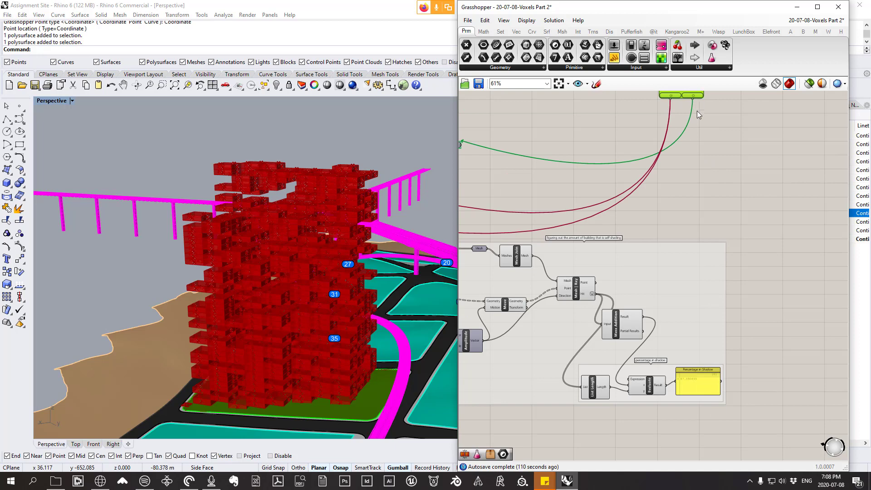
{"action": "right_click_drag", "start_coordinate": [697, 111], "coordinate": [697, 129]}
{"action": "left_click_drag", "start_coordinate": [690, 100], "coordinate": [748, 99]}
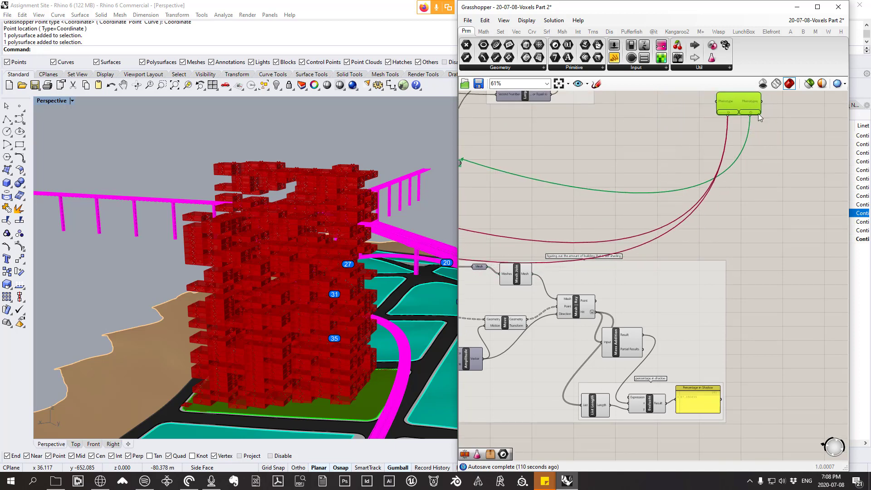
Step: Place a Number parameter on the canvas to the right of the self-shading group
{"action": "left_click", "coordinate": [585, 68]}
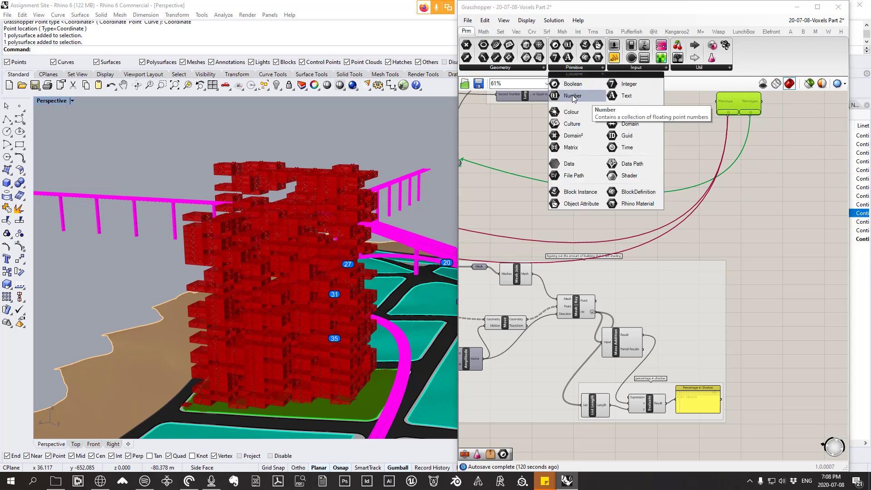
{"action": "left_click_drag", "start_coordinate": [573, 96], "coordinate": [769, 277]}
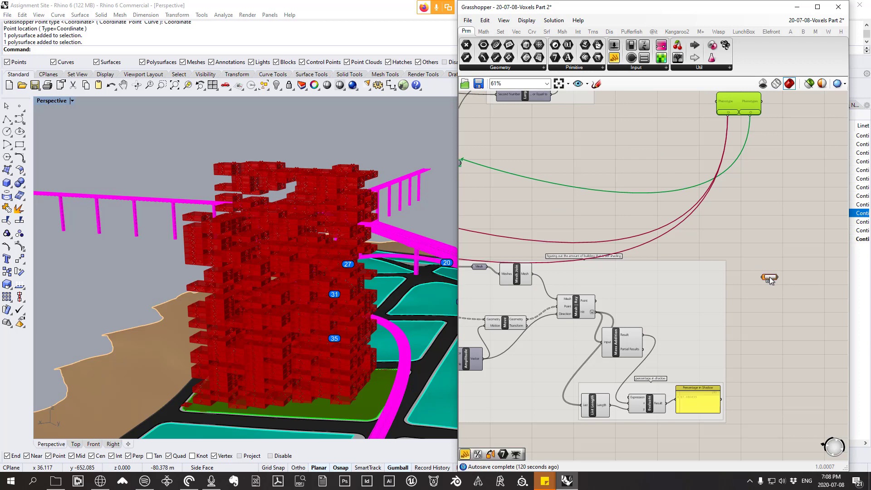
{"action": "left_click", "coordinate": [576, 68]}
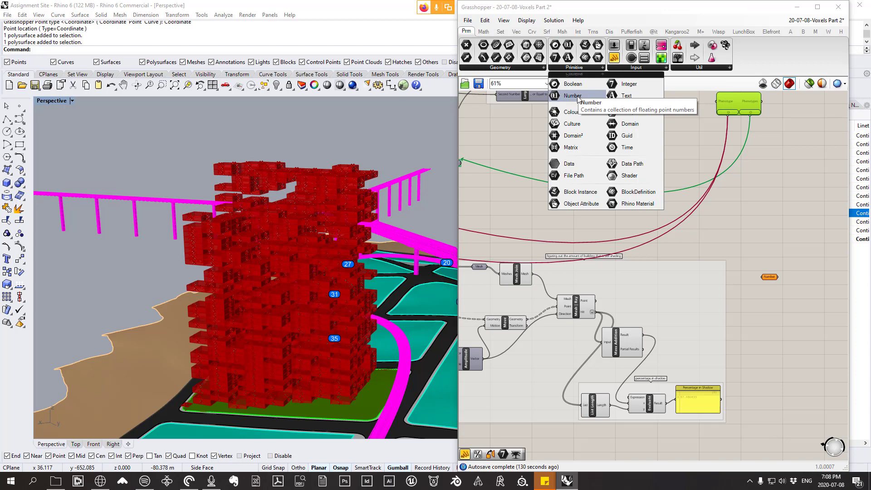
Step: Wire the Evaluate result for percentage in shadow into the Number parameter and position the parameter just above the self-shading group
{"action": "left_click", "coordinate": [697, 399]}
{"action": "scroll", "coordinate": [694, 399], "scroll_direction": "up", "scroll_amount": 1}
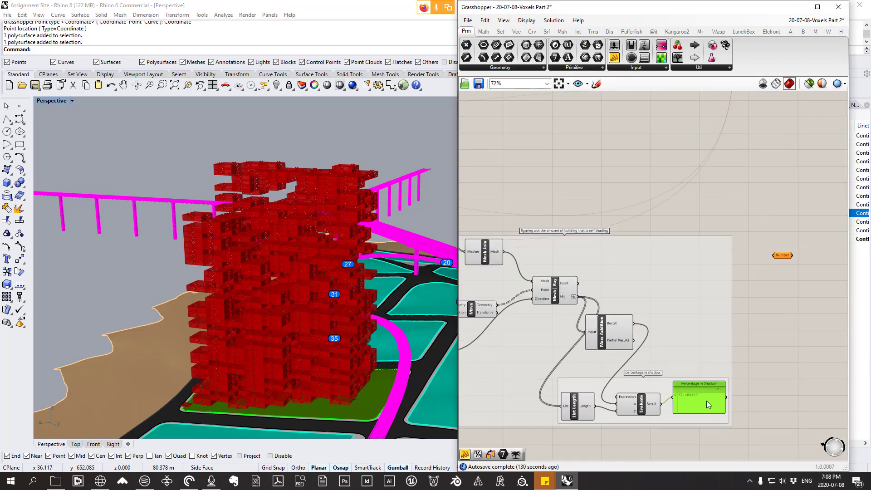
{"action": "mouse_move", "coordinate": [654, 407]}
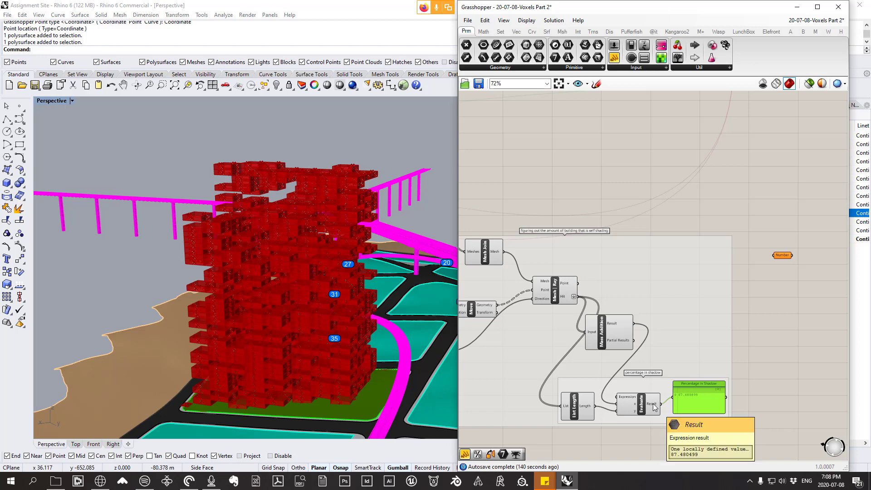
{"action": "left_click_drag", "start_coordinate": [654, 406], "coordinate": [695, 211]}
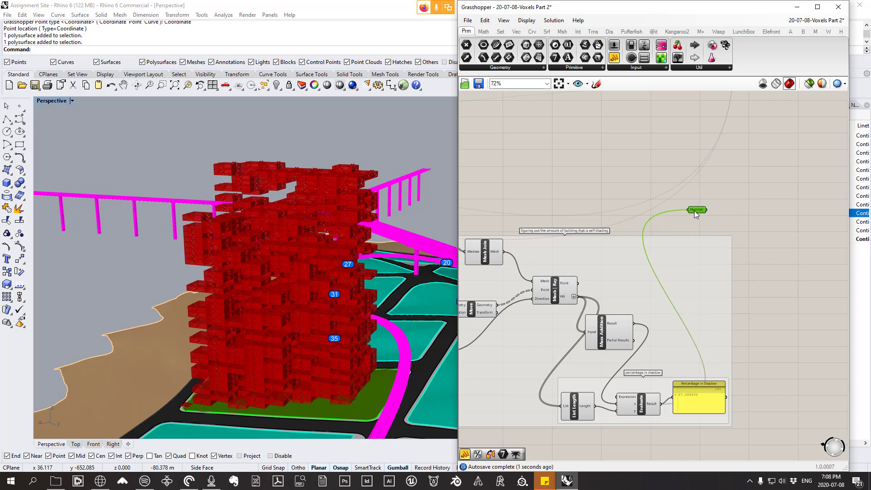
Step: Rename the new Number parameter above the self-shading group to "% in shadow"
{"action": "right_click", "coordinate": [698, 211]}
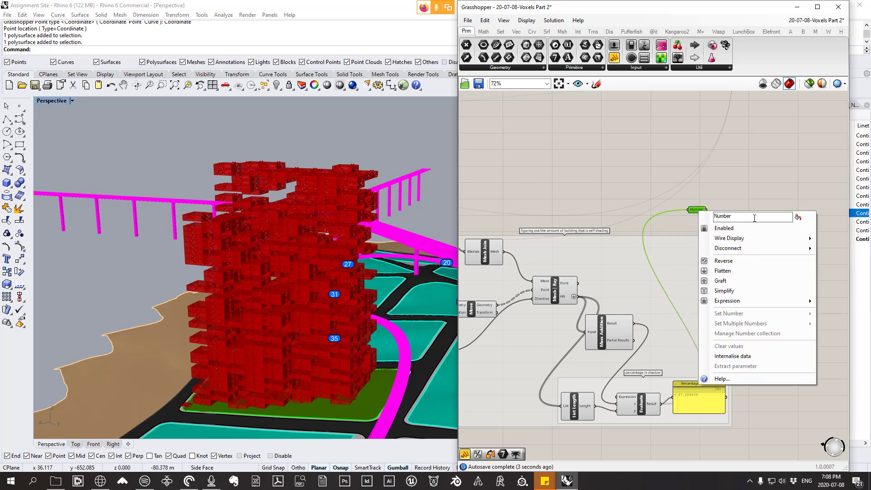
{"action": "type", "text": "% in shadow"}
{"action": "left_click", "coordinate": [688, 172]}
{"action": "left_click_drag", "start_coordinate": [694, 208], "coordinate": [696, 210]}
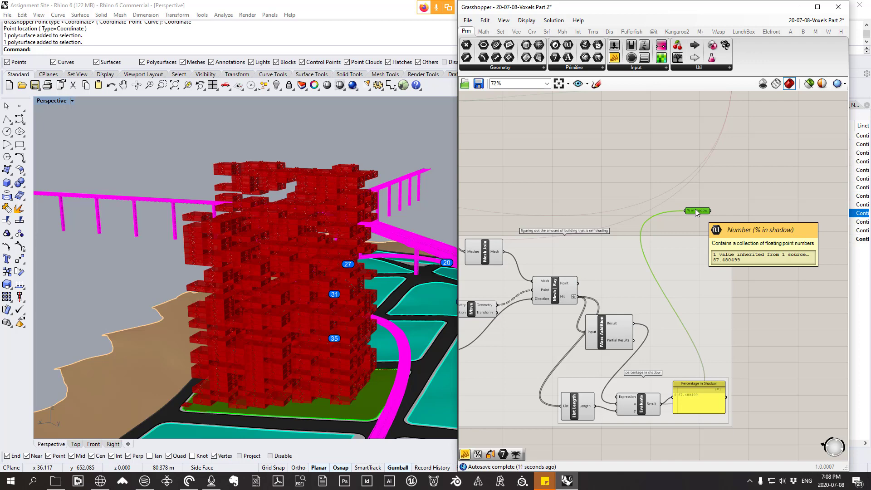
{"action": "right_click_drag", "start_coordinate": [698, 198], "coordinate": [687, 236]}
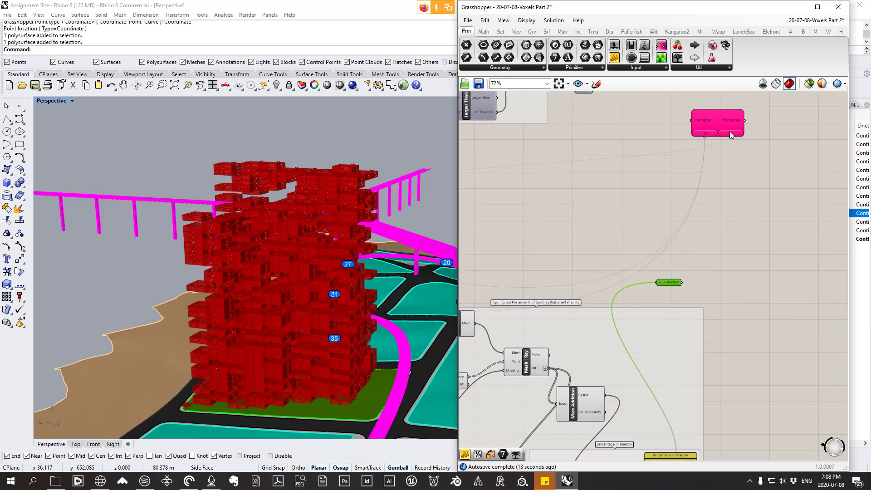
Step: Link the Octopus objective connector to the % in shadow parameter
{"action": "left_click_drag", "start_coordinate": [731, 135], "coordinate": [675, 284]}
{"action": "scroll", "coordinate": [722, 148], "scroll_direction": "down", "scroll_amount": 3}
{"action": "left_click_drag", "start_coordinate": [720, 139], "coordinate": [673, 143]}
{"action": "scroll", "coordinate": [675, 146], "scroll_direction": "up", "scroll_amount": 1}
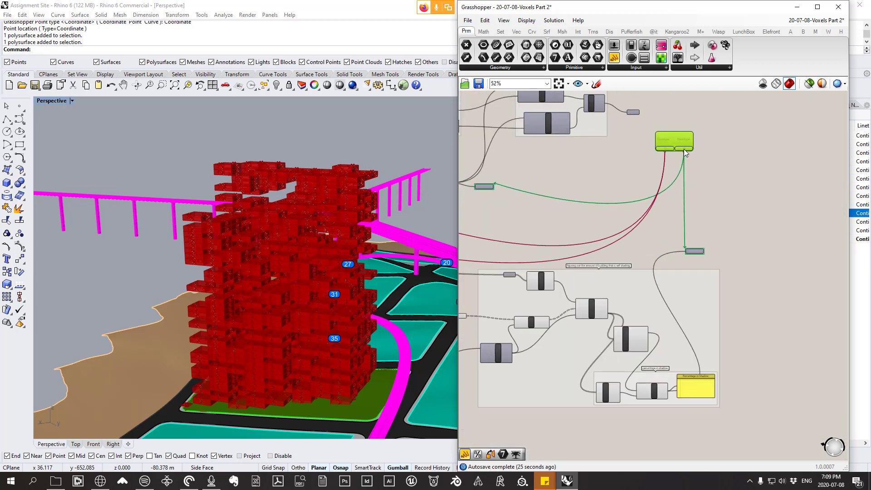
Step: Examine the Octopus links to the Reduced FSR and % in shadow objectives alongside the voxel massing
{"action": "scroll", "coordinate": [504, 184], "scroll_direction": "up", "scroll_amount": 2}
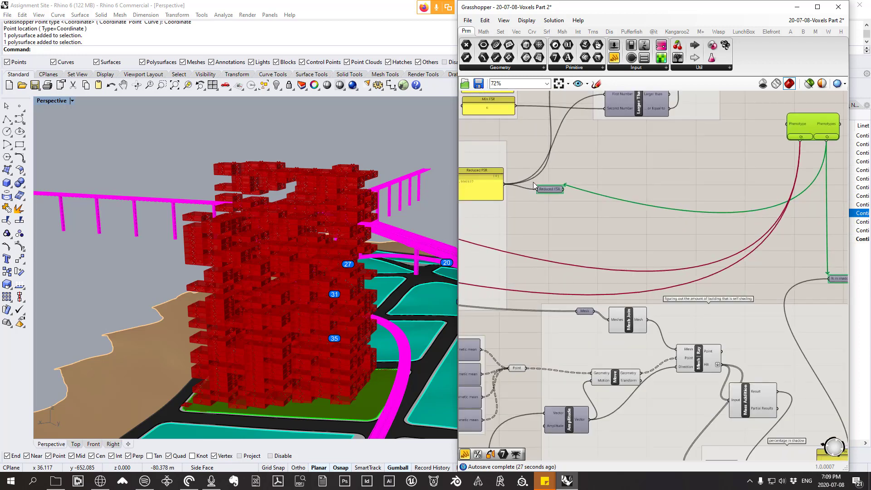
{"action": "scroll", "coordinate": [538, 188], "scroll_direction": "down", "scroll_amount": 3}
{"action": "scroll", "coordinate": [698, 241], "scroll_direction": "up", "scroll_amount": 3}
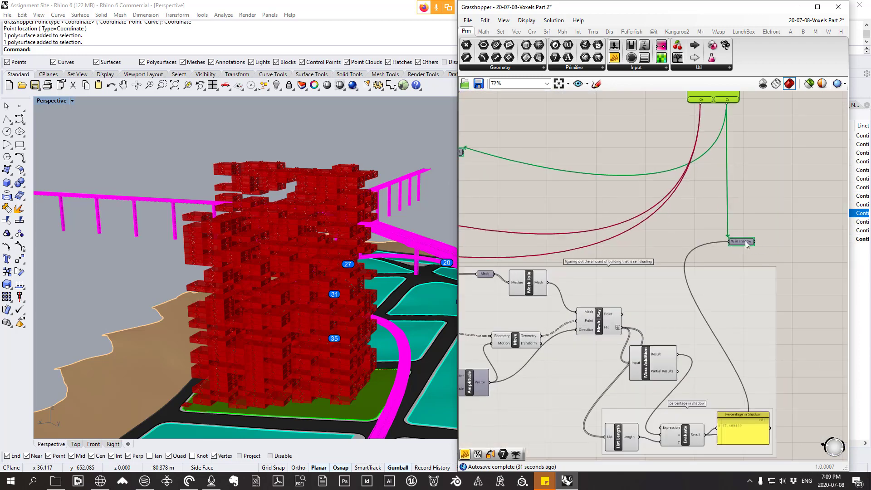
{"action": "scroll", "coordinate": [740, 245], "scroll_direction": "down", "scroll_amount": 1}
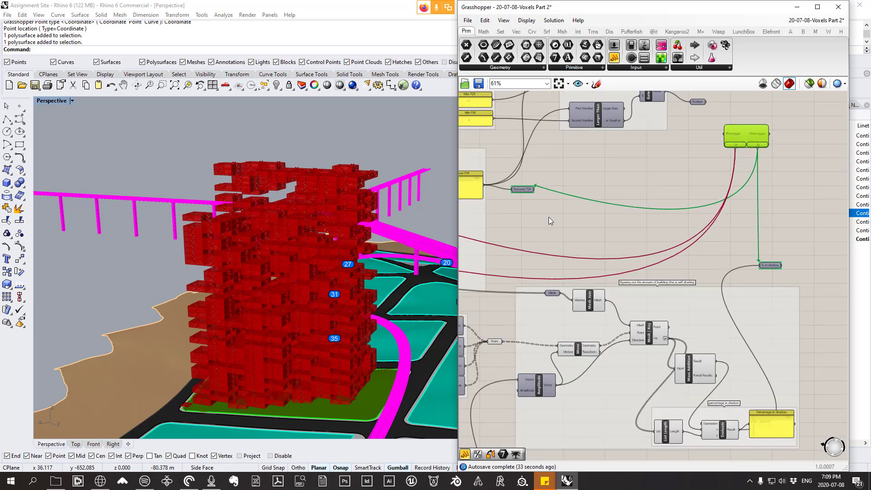
{"action": "right_click_drag", "start_coordinate": [534, 189], "coordinate": [546, 187]}
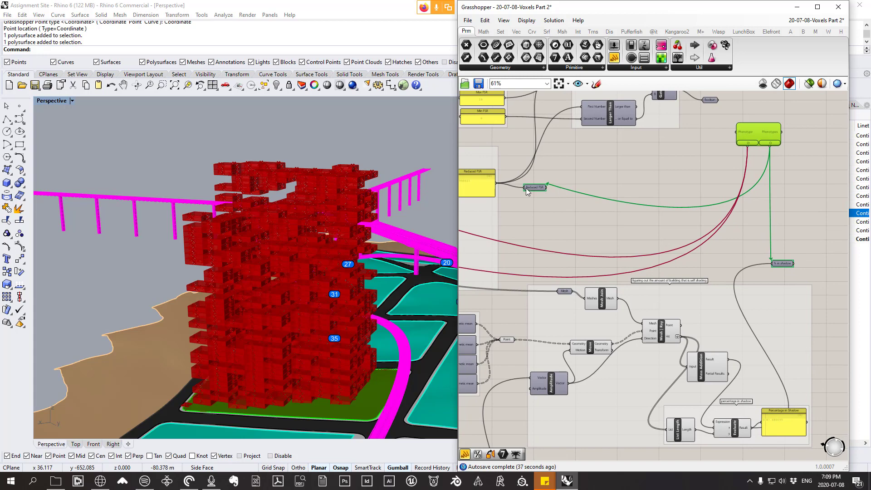
{"action": "right_click_drag", "start_coordinate": [327, 169], "coordinate": [317, 211]}
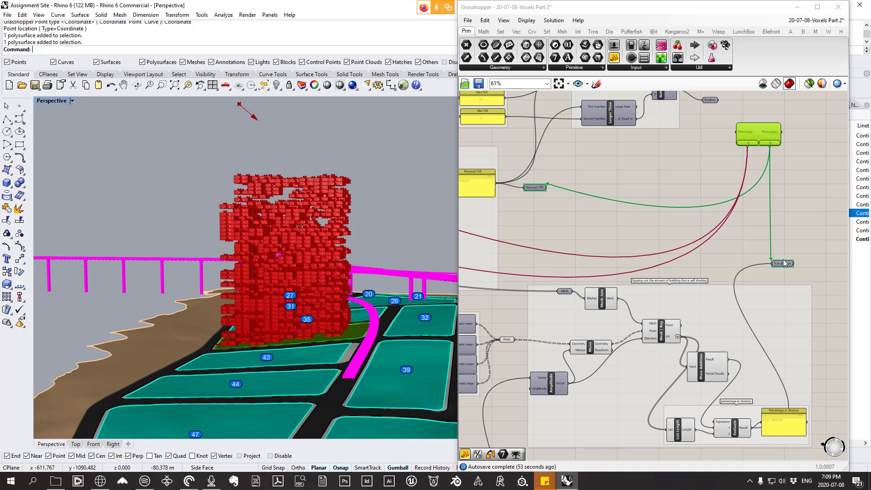
{"action": "mouse_move", "coordinate": [784, 269]}
{"action": "scroll", "coordinate": [710, 222], "scroll_direction": "down", "scroll_amount": 1}
{"action": "right_click_drag", "start_coordinate": [732, 137], "coordinate": [636, 175]}
{"action": "scroll", "coordinate": [641, 164], "scroll_direction": "up", "scroll_amount": 1}
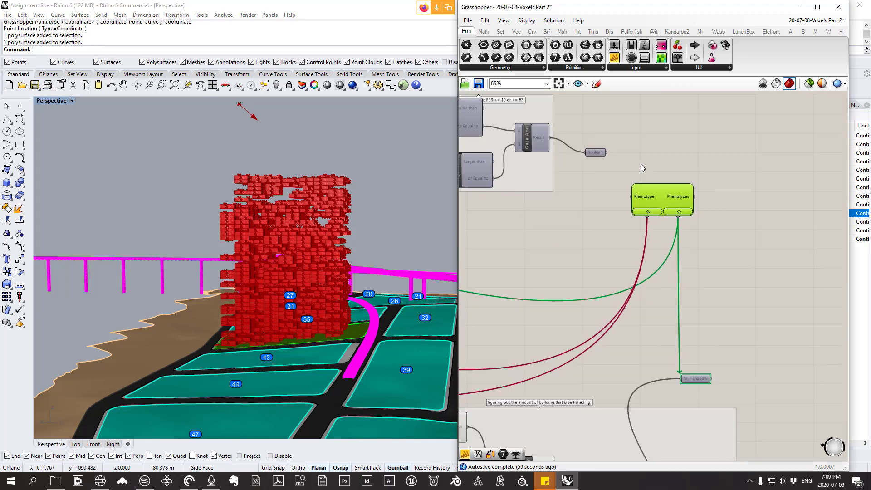
{"action": "scroll", "coordinate": [677, 157], "scroll_direction": "up", "scroll_amount": 1}
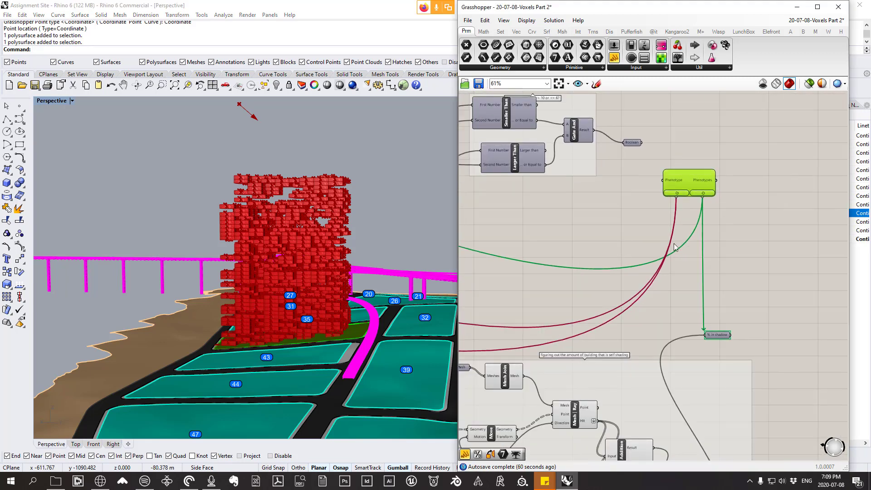
{"action": "scroll", "coordinate": [673, 243], "scroll_direction": "down", "scroll_amount": 2}
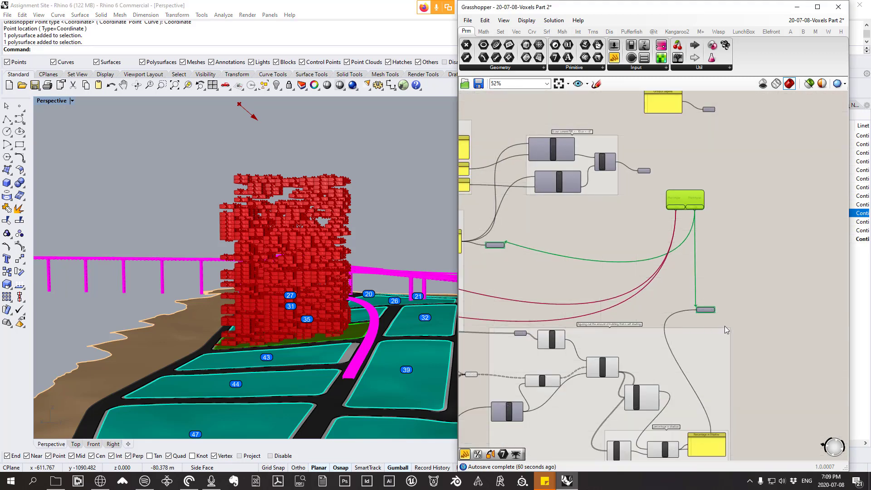
{"action": "scroll", "coordinate": [685, 233], "scroll_direction": "up", "scroll_amount": 1}
{"action": "right_click_drag", "start_coordinate": [685, 223], "coordinate": [684, 258]}
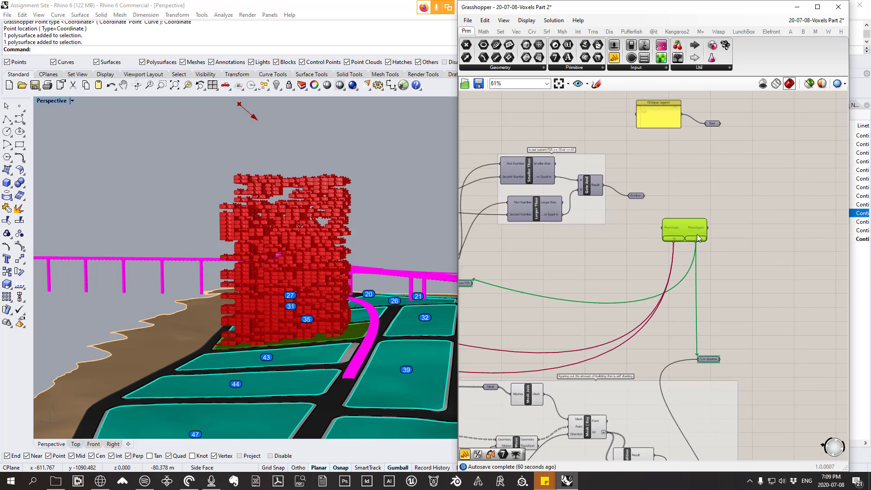
{"action": "left_click_drag", "start_coordinate": [696, 227], "coordinate": [718, 200]}
{"action": "scroll", "coordinate": [718, 198], "scroll_direction": "up", "scroll_amount": 1}
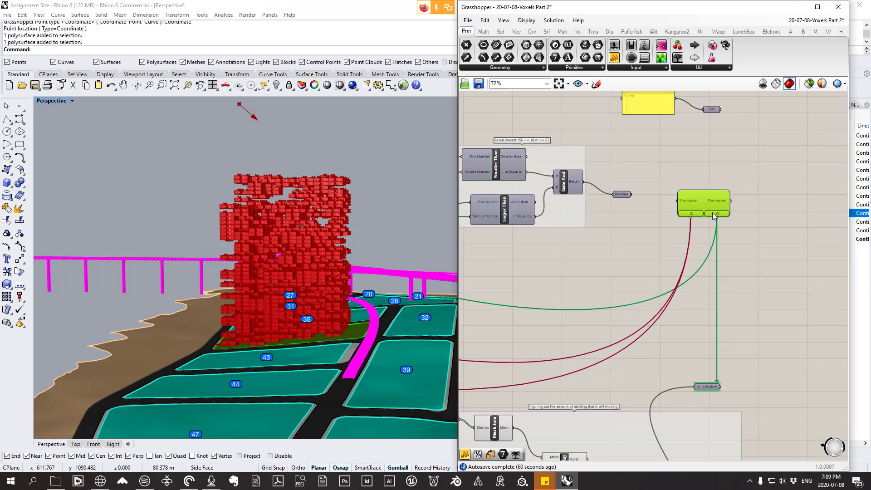
Step: Link the Octopus objective connector to the Boolean parameter holding the result of the FSR range check
{"action": "right_click_drag", "start_coordinate": [632, 194], "coordinate": [675, 208]}
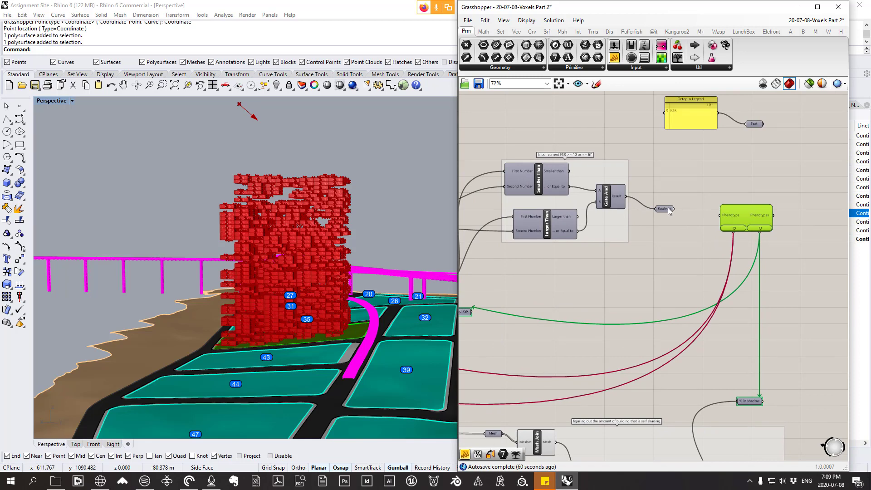
{"action": "mouse_move", "coordinate": [668, 208]}
{"action": "right_click_drag", "start_coordinate": [618, 210], "coordinate": [717, 184]}
{"action": "mouse_move", "coordinate": [515, 183]}
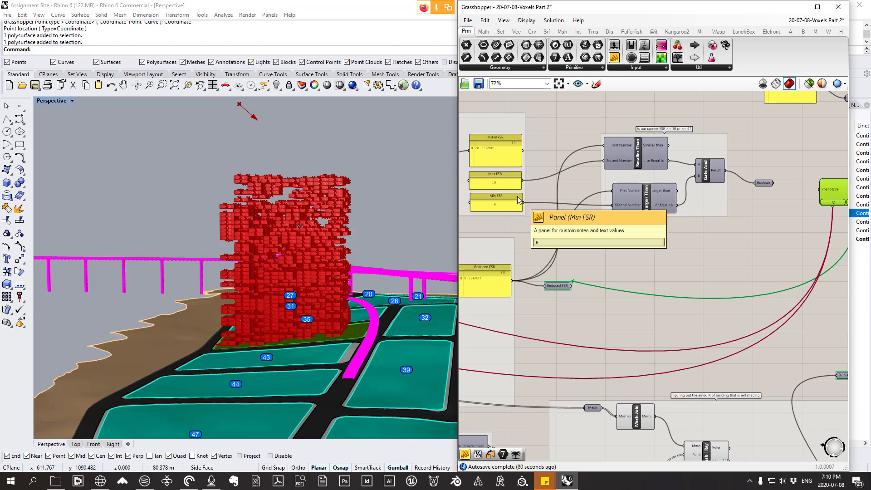
{"action": "right_click_drag", "start_coordinate": [699, 212], "coordinate": [650, 205]}
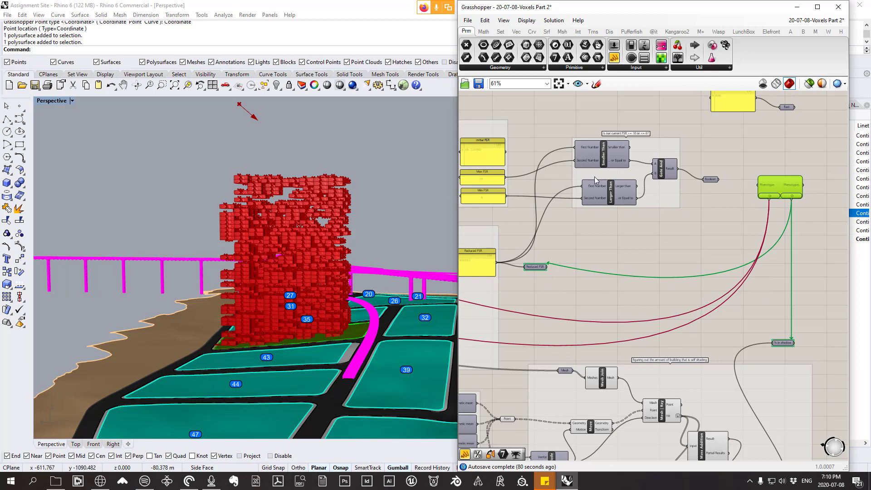
{"action": "scroll", "coordinate": [781, 183], "scroll_direction": "up", "scroll_amount": 3}
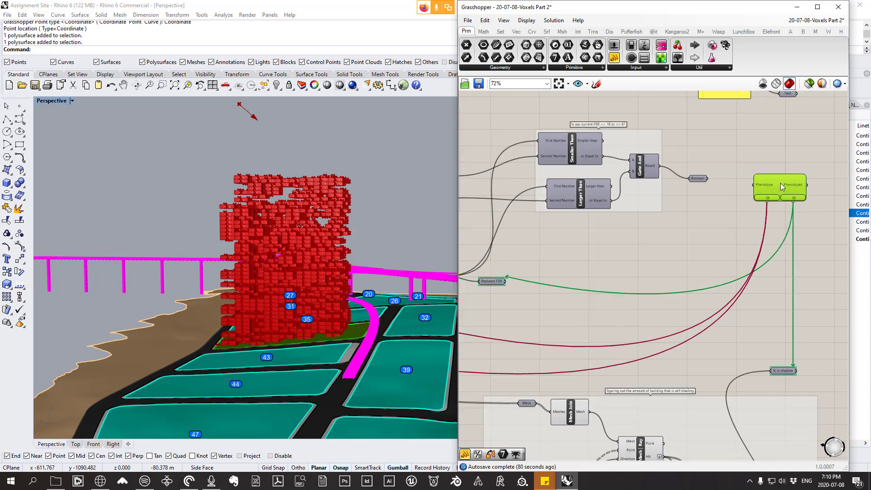
{"action": "left_click_drag", "start_coordinate": [802, 207], "coordinate": [652, 174]}
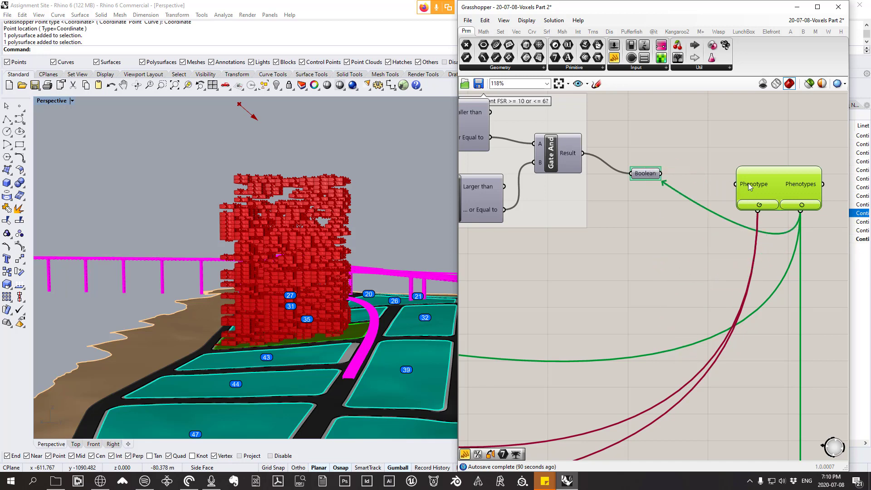
Step: Move the Octopus component further right, away from the Boolean parameter
{"action": "scroll", "coordinate": [778, 162], "scroll_direction": "down", "scroll_amount": 5}
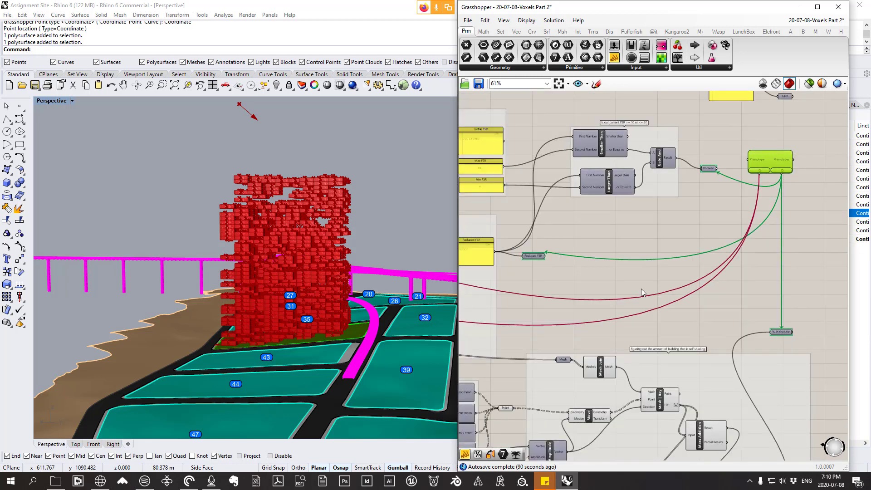
{"action": "right_click_drag", "start_coordinate": [723, 163], "coordinate": [700, 194]}
{"action": "scroll", "coordinate": [703, 187], "scroll_direction": "up", "scroll_amount": 1}
{"action": "scroll", "coordinate": [700, 194], "scroll_direction": "down", "scroll_amount": 2}
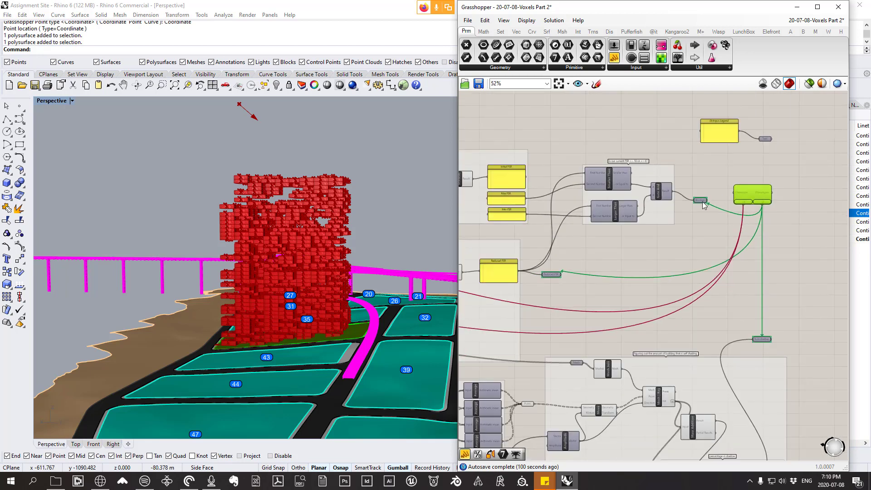
{"action": "scroll", "coordinate": [750, 162], "scroll_direction": "up", "scroll_amount": 2}
{"action": "right_click_drag", "start_coordinate": [741, 166], "coordinate": [686, 194]}
{"action": "left_click_drag", "start_coordinate": [708, 222], "coordinate": [798, 221]}
{"action": "right_click_drag", "start_coordinate": [750, 217], "coordinate": [677, 212]}
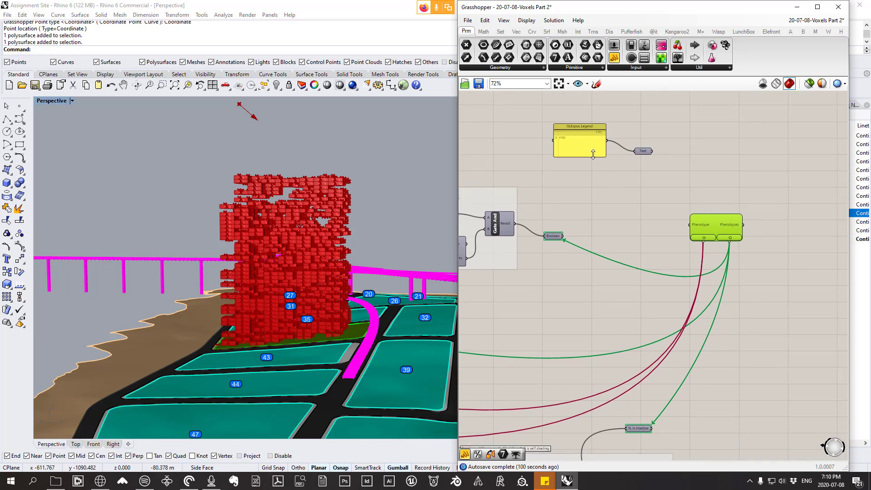
Step: Examine the Octopus Legend panel, its Text parameter and the two numeric objectives they have to name
{"action": "scroll", "coordinate": [670, 159], "scroll_direction": "up", "scroll_amount": 1}
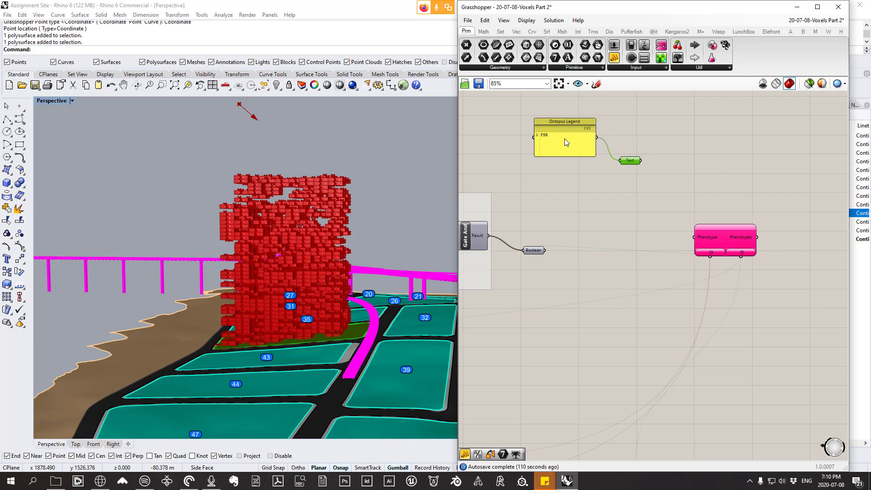
{"action": "mouse_move", "coordinate": [635, 162]}
{"action": "right_click_drag", "start_coordinate": [379, 214], "coordinate": [325, 236]}
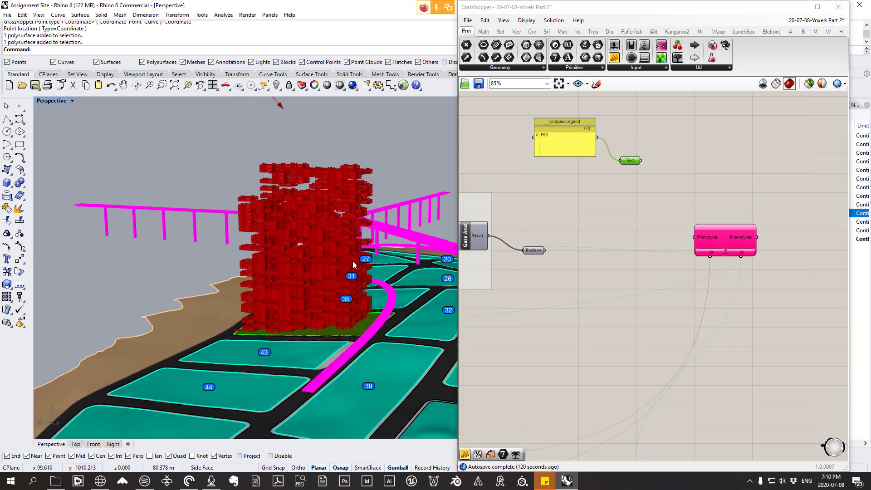
{"action": "scroll", "coordinate": [589, 169], "scroll_direction": "down", "scroll_amount": 3}
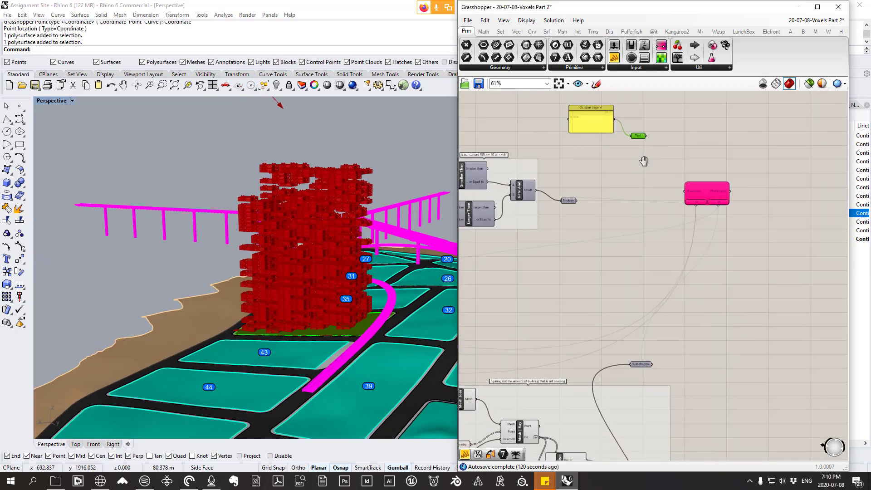
{"action": "right_click_drag", "start_coordinate": [673, 266], "coordinate": [666, 288]}
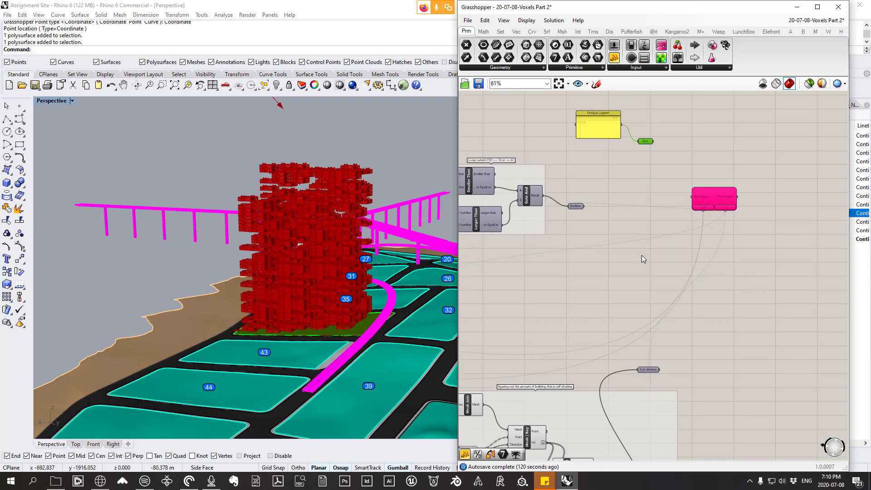
{"action": "right_click_drag", "start_coordinate": [588, 254], "coordinate": [714, 249]}
{"action": "right_click_drag", "start_coordinate": [776, 331], "coordinate": [663, 301]}
{"action": "scroll", "coordinate": [660, 335], "scroll_direction": "up", "scroll_amount": 1}
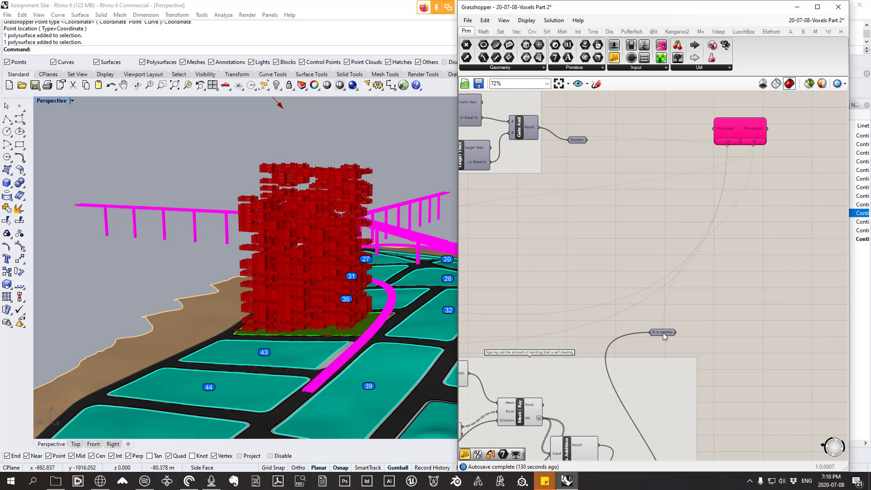
{"action": "scroll", "coordinate": [663, 335], "scroll_direction": "down", "scroll_amount": 1}
{"action": "right_click_drag", "start_coordinate": [663, 335], "coordinate": [657, 384]}
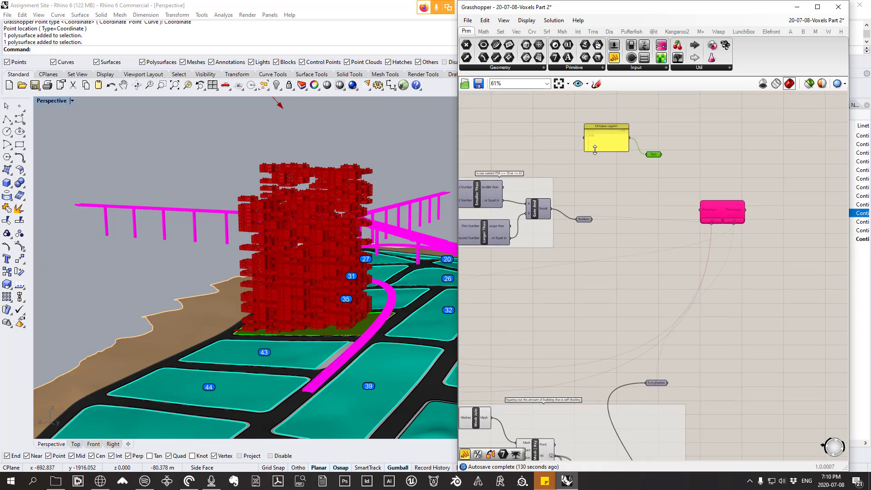
Step: Add "% in Shadow" as a second line below FSR in the Octopus Legend panel
{"action": "scroll", "coordinate": [594, 154], "scroll_direction": "up", "scroll_amount": 4}
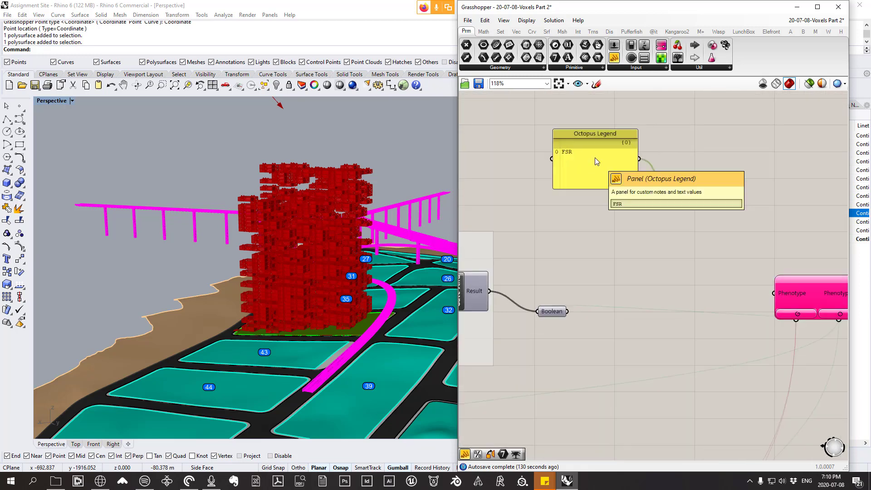
{"action": "right_click_drag", "start_coordinate": [594, 159], "coordinate": [593, 169]}
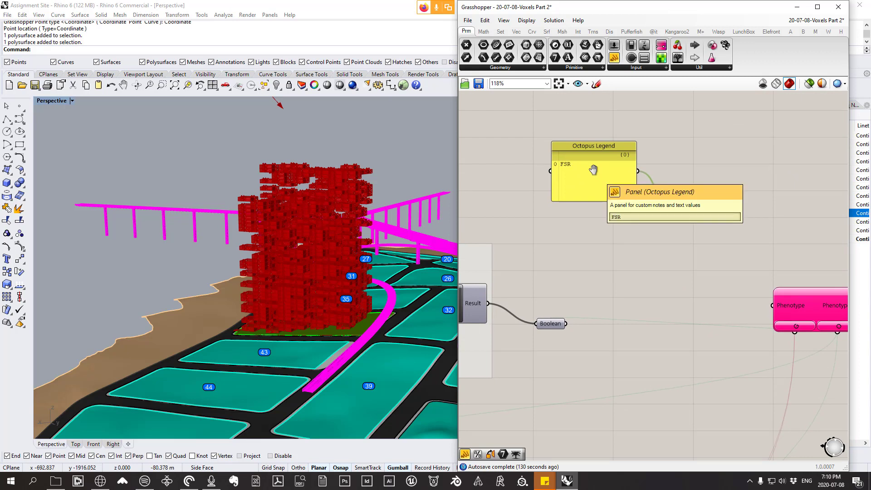
{"action": "double_click", "coordinate": [594, 171]}
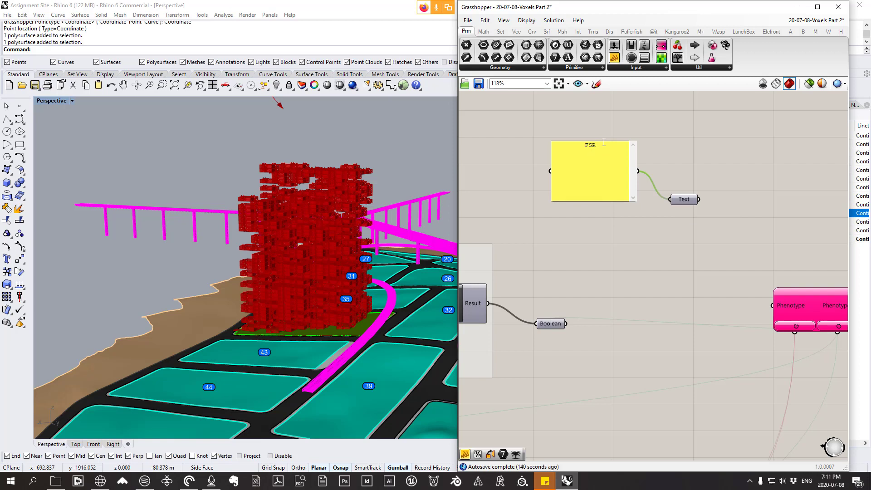
{"action": "type", "text": "% in Shadow"}
{"action": "left_click", "coordinate": [635, 253]}
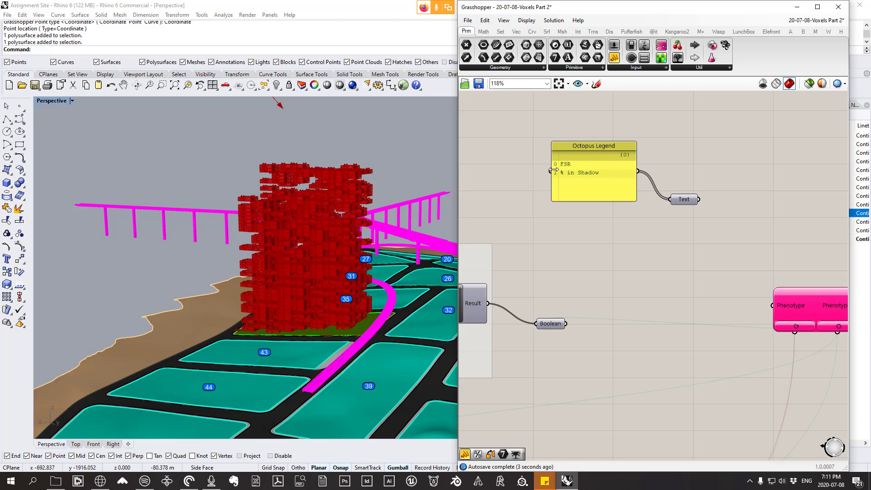
Step: Link the Octopus objective connector to the legend's Text parameter and inspect the component's Phenotype input
{"action": "scroll", "coordinate": [596, 169], "scroll_direction": "down", "scroll_amount": 2}
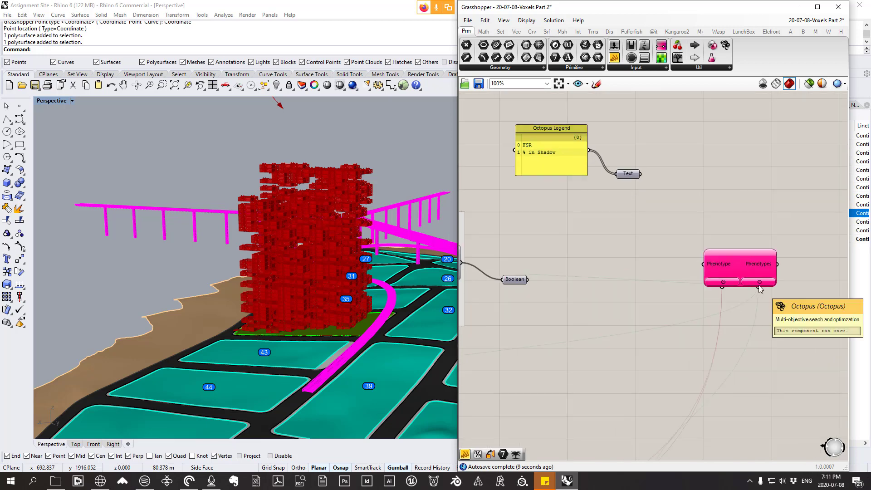
{"action": "left_click_drag", "start_coordinate": [759, 286], "coordinate": [631, 178], "text": "shift"}
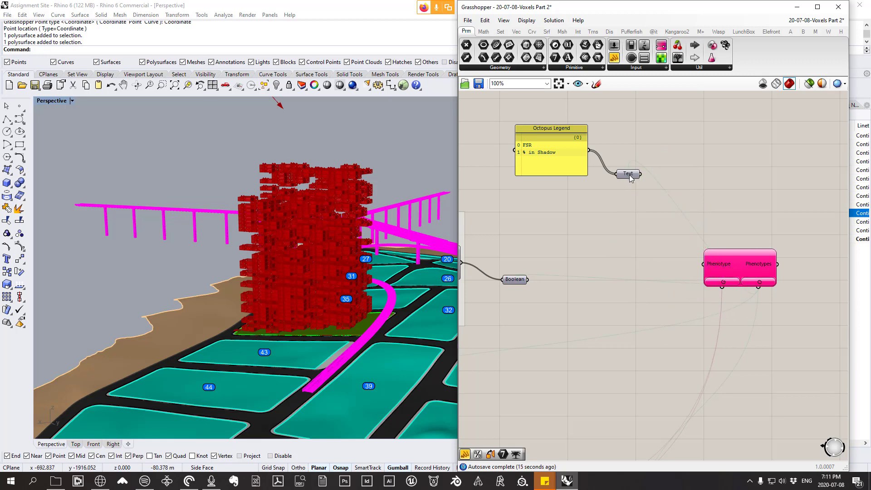
{"action": "left_click_drag", "start_coordinate": [750, 266], "coordinate": [717, 287]}
{"action": "scroll", "coordinate": [731, 228], "scroll_direction": "down", "scroll_amount": 2}
{"action": "scroll", "coordinate": [717, 287], "scroll_direction": "up", "scroll_amount": 3}
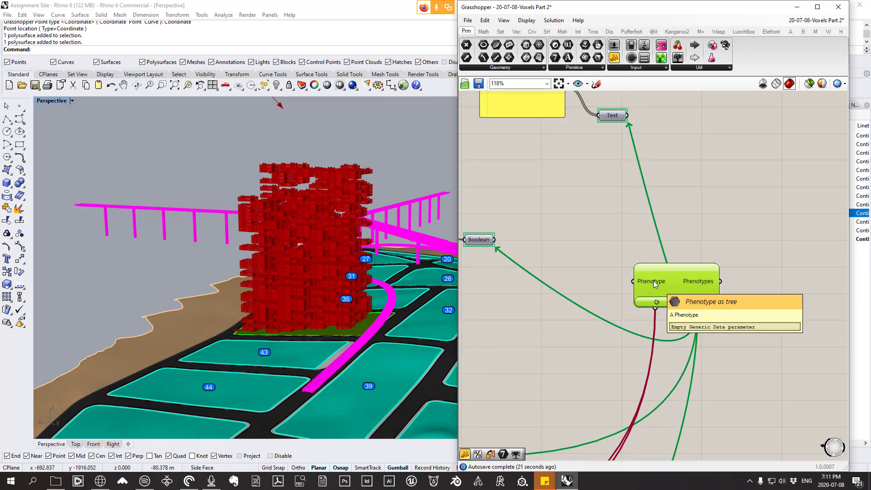
Step: Examine the wires linking Octopus with the Boolean, Reduced FSR and % in shadow parameters across the definition
{"action": "scroll", "coordinate": [709, 318], "scroll_direction": "down", "scroll_amount": 1}
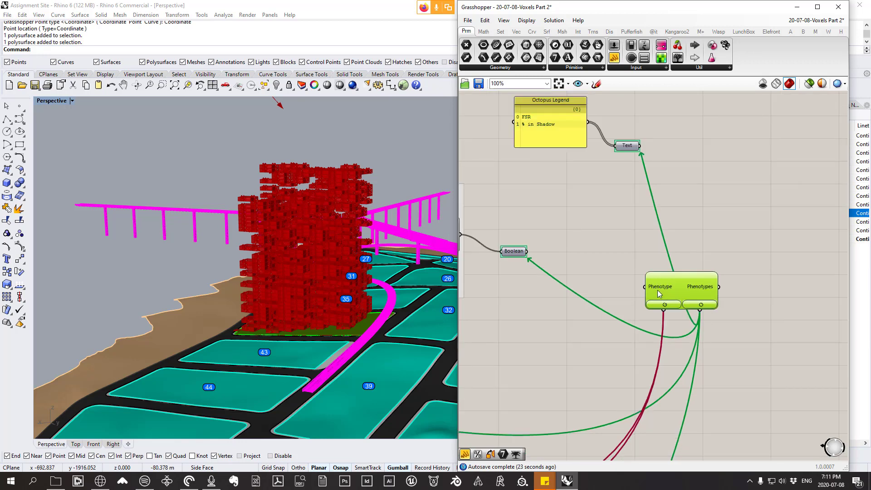
{"action": "scroll", "coordinate": [657, 292], "scroll_direction": "down", "scroll_amount": 5}
{"action": "right_click_drag", "start_coordinate": [624, 293], "coordinate": [750, 239]}
{"action": "scroll", "coordinate": [592, 286], "scroll_direction": "up", "scroll_amount": 3}
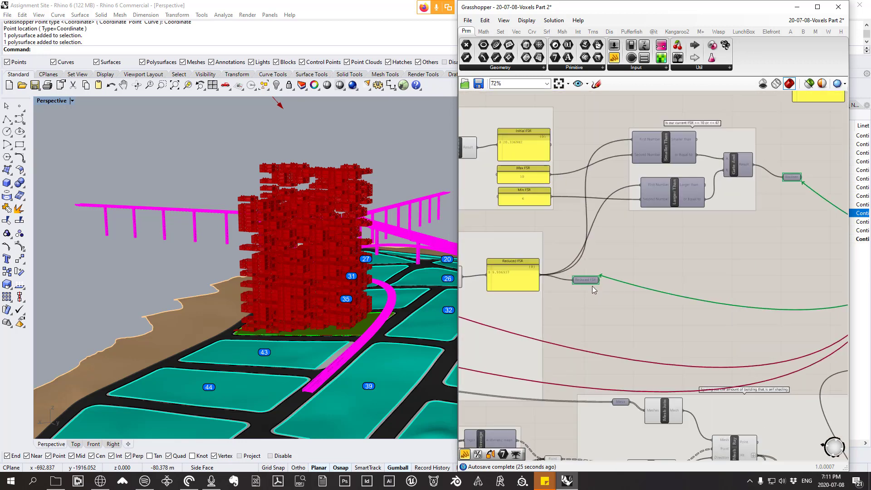
{"action": "right_click_drag", "start_coordinate": [737, 326], "coordinate": [699, 244]}
{"action": "right_click_drag", "start_coordinate": [705, 282], "coordinate": [655, 281]}
{"action": "mouse_move", "coordinate": [567, 318]}
{"action": "left_mouse_down"}
{"action": "mouse_move", "coordinate": [582, 343]}
{"action": "mouse_move", "coordinate": [581, 328]}
{"action": "left_mouse_up"}
{"action": "right_click_drag", "start_coordinate": [817, 157], "coordinate": [735, 178]}
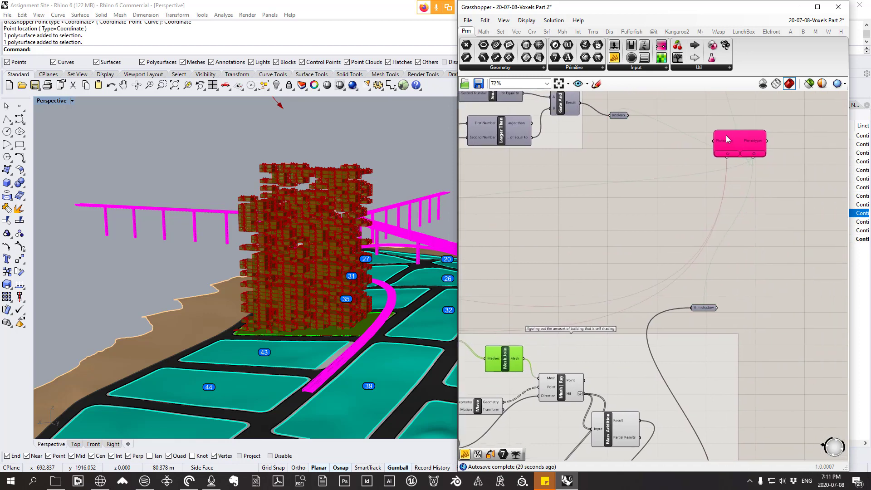
Step: Select the Octopus component to show its gene and objective links, and nudge its position above the % in shadow parameter
{"action": "mouse_move", "coordinate": [725, 139]}
{"action": "right_click_drag", "start_coordinate": [275, 208], "coordinate": [275, 209]}
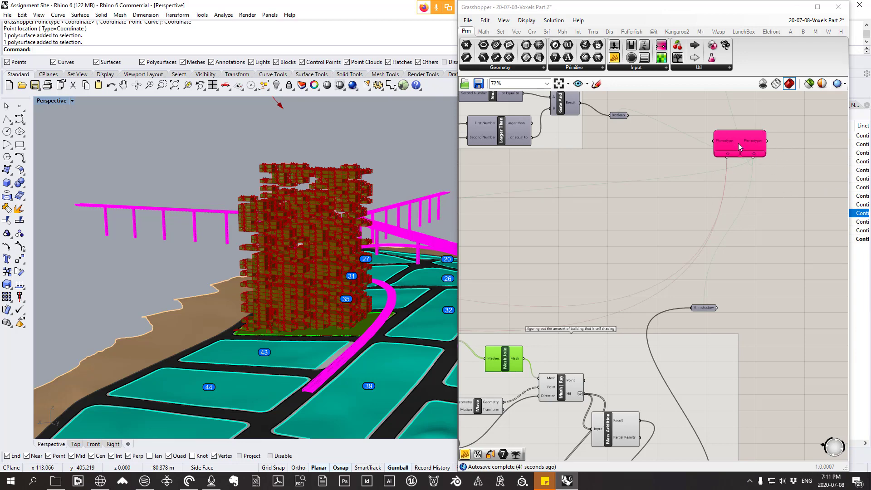
{"action": "left_click_drag", "start_coordinate": [746, 140], "coordinate": [745, 151]}
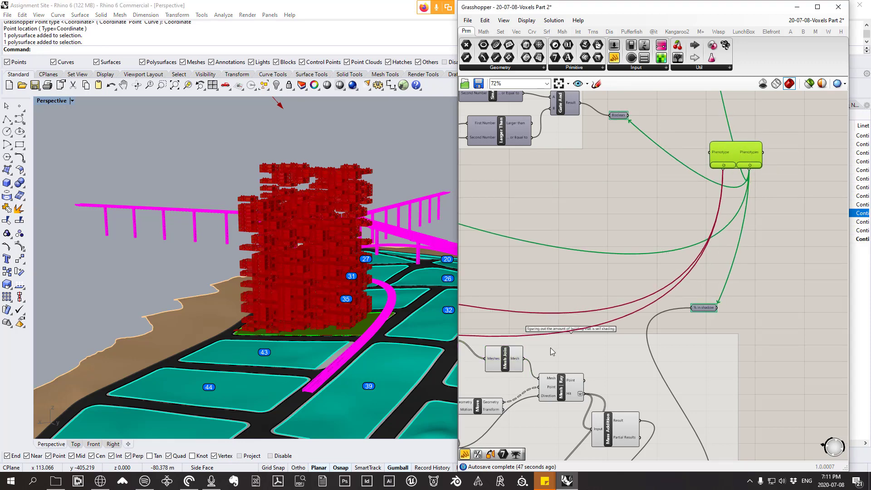
{"action": "mouse_move", "coordinate": [743, 158]}
{"action": "left_mouse_down"}
{"action": "mouse_move", "coordinate": [726, 169]}
{"action": "mouse_move", "coordinate": [751, 147]}
{"action": "left_mouse_up"}
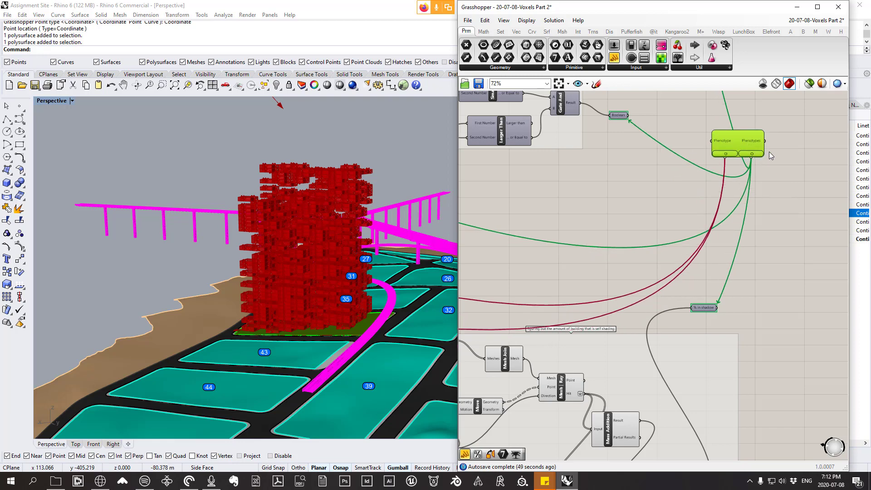
Step: Open the Octopus multi-objective optimization window from its component and shift it up and to the right
{"action": "scroll", "coordinate": [728, 151], "scroll_direction": "up", "scroll_amount": 1}
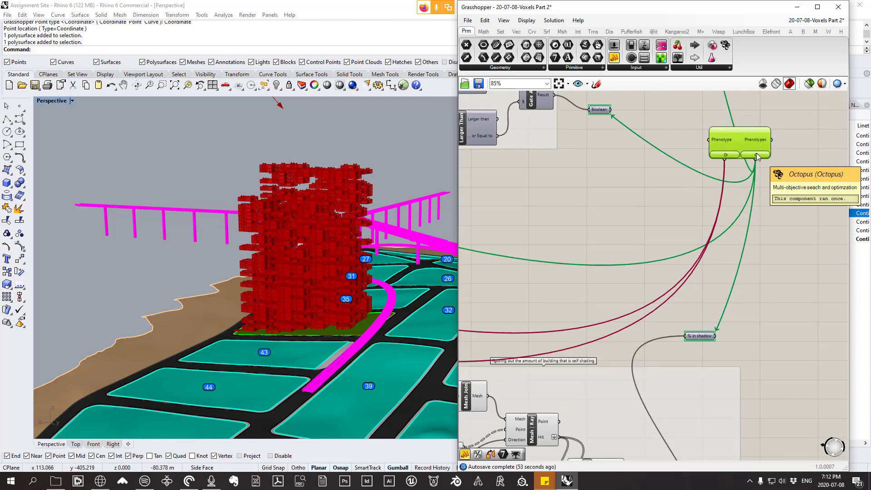
{"action": "right_click_drag", "start_coordinate": [789, 145], "coordinate": [670, 181]}
{"action": "scroll", "coordinate": [625, 186], "scroll_direction": "down", "scroll_amount": 3}
{"action": "scroll", "coordinate": [647, 181], "scroll_direction": "up", "scroll_amount": 3}
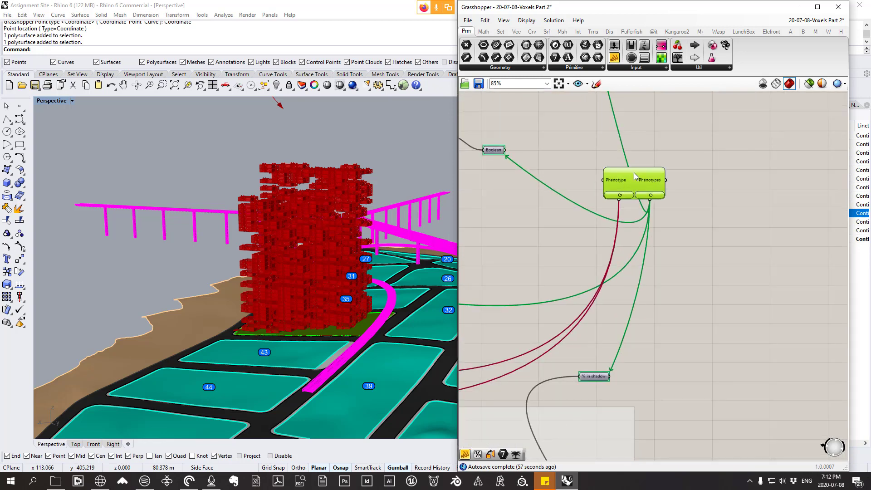
{"action": "double_click", "coordinate": [634, 174]}
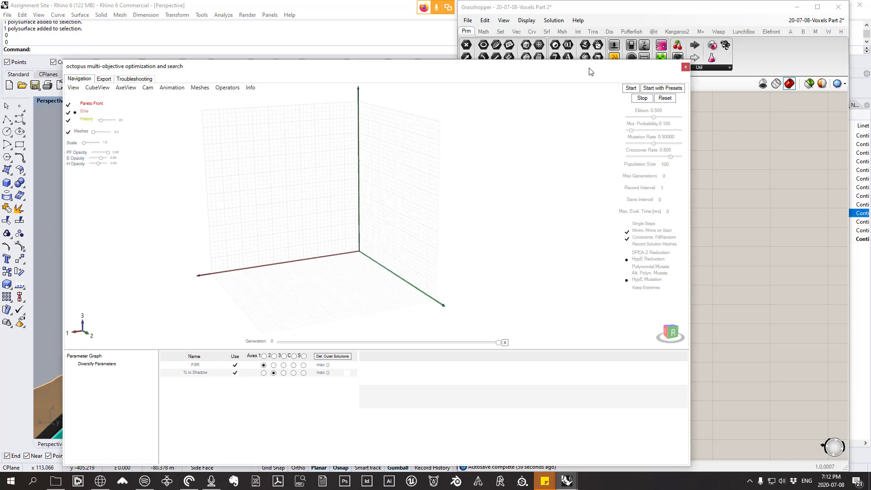
{"action": "left_click_drag", "start_coordinate": [590, 71], "coordinate": [700, 35]}
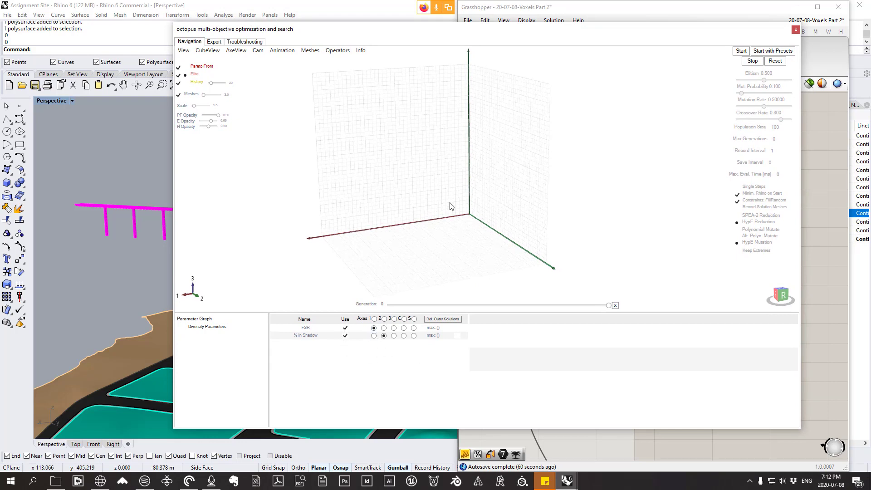
Step: Examine the Octopus solution graph and its three axes from different angles and distances
{"action": "right_click_drag", "start_coordinate": [458, 239], "coordinate": [602, 179]}
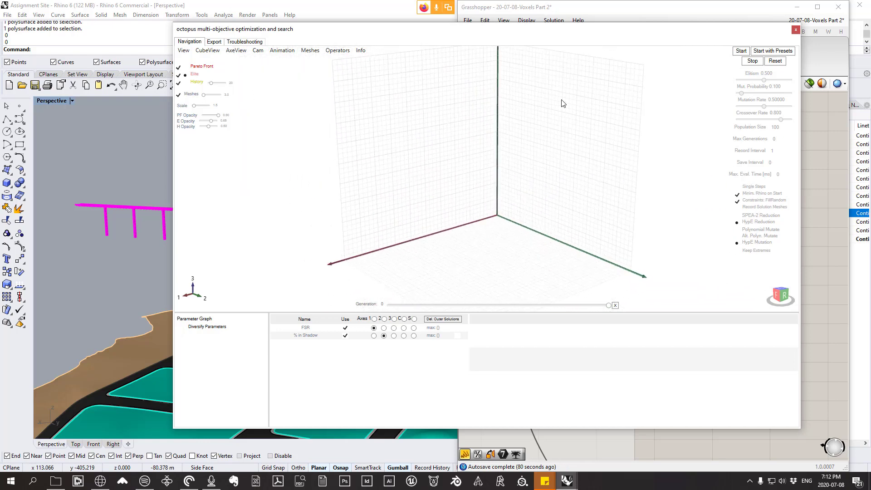
{"action": "right_click_drag", "start_coordinate": [557, 93], "coordinate": [526, 125]}
{"action": "scroll", "coordinate": [520, 138], "scroll_direction": "down", "scroll_amount": 4}
{"action": "scroll", "coordinate": [502, 155], "scroll_direction": "up", "scroll_amount": 3}
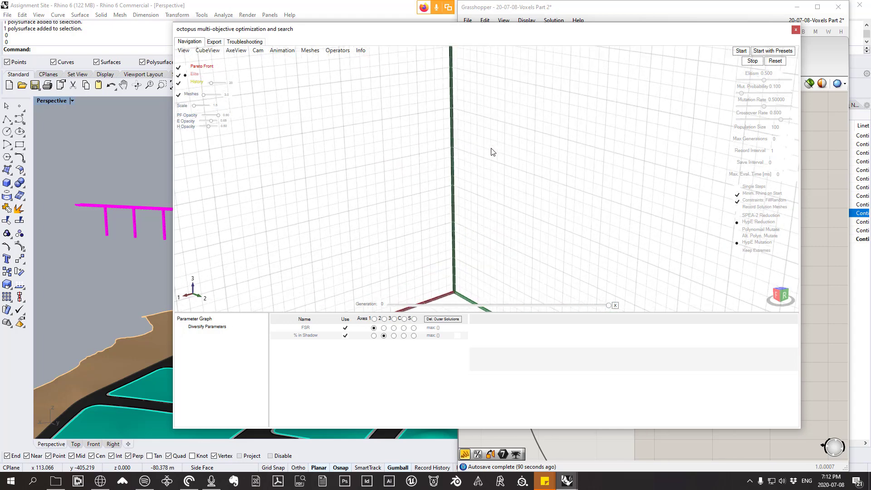
{"action": "scroll", "coordinate": [499, 152], "scroll_direction": "down", "scroll_amount": 5}
{"action": "scroll", "coordinate": [499, 155], "scroll_direction": "up", "scroll_amount": 3}
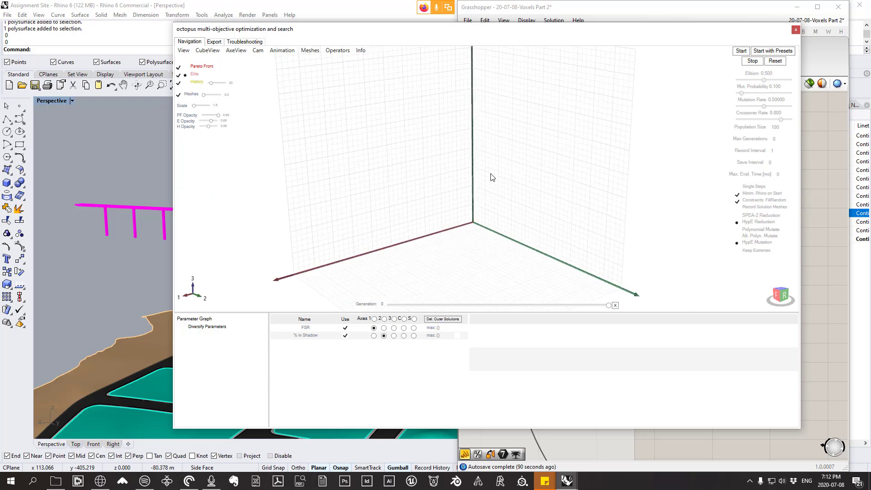
{"action": "scroll", "coordinate": [492, 177], "scroll_direction": "down", "scroll_amount": 2}
{"action": "scroll", "coordinate": [504, 161], "scroll_direction": "up", "scroll_amount": 1}
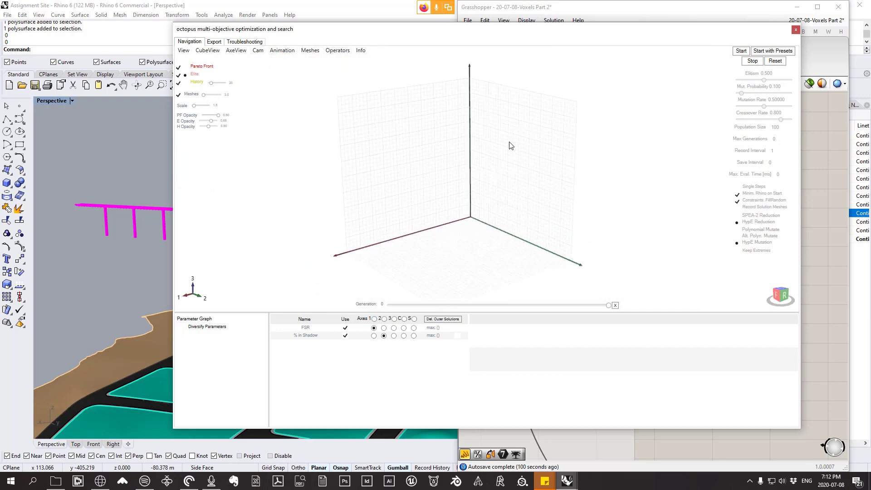
{"action": "scroll", "coordinate": [515, 181], "scroll_direction": "down", "scroll_amount": 3}
{"action": "mouse_move", "coordinate": [504, 155]}
{"action": "right_mouse_down"}
{"action": "mouse_move", "coordinate": [508, 109]}
{"action": "mouse_move", "coordinate": [513, 165]}
{"action": "mouse_move", "coordinate": [515, 109]}
{"action": "mouse_move", "coordinate": [516, 172]}
{"action": "mouse_move", "coordinate": [508, 140]}
{"action": "right_mouse_up"}
{"action": "mouse_move", "coordinate": [519, 178]}
{"action": "right_mouse_down"}
{"action": "mouse_move", "coordinate": [577, 167]}
{"action": "mouse_move", "coordinate": [527, 169]}
{"action": "mouse_move", "coordinate": [515, 179]}
{"action": "right_mouse_up"}
Step: View the solution graph straight on from the Right and Up faces and return to an angled view
{"action": "left_click", "coordinate": [781, 294]}
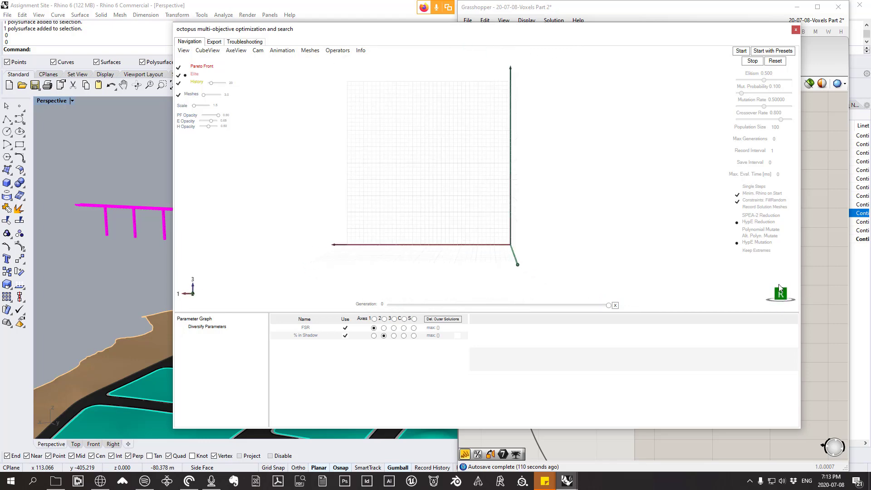
{"action": "right_click_drag", "start_coordinate": [348, 171], "coordinate": [375, 199]}
{"action": "left_click", "coordinate": [783, 295]}
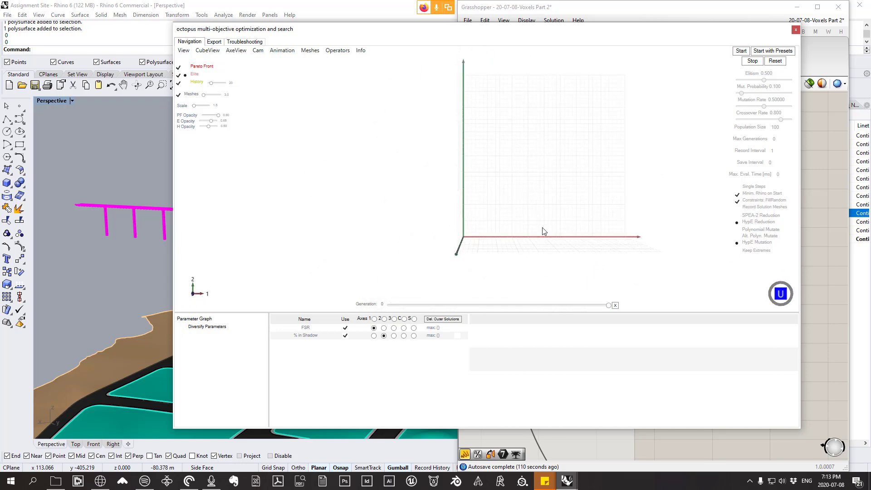
{"action": "mouse_move", "coordinate": [544, 231]}
{"action": "right_mouse_down"}
{"action": "mouse_move", "coordinate": [485, 179]}
{"action": "mouse_move", "coordinate": [553, 240]}
{"action": "right_mouse_up"}
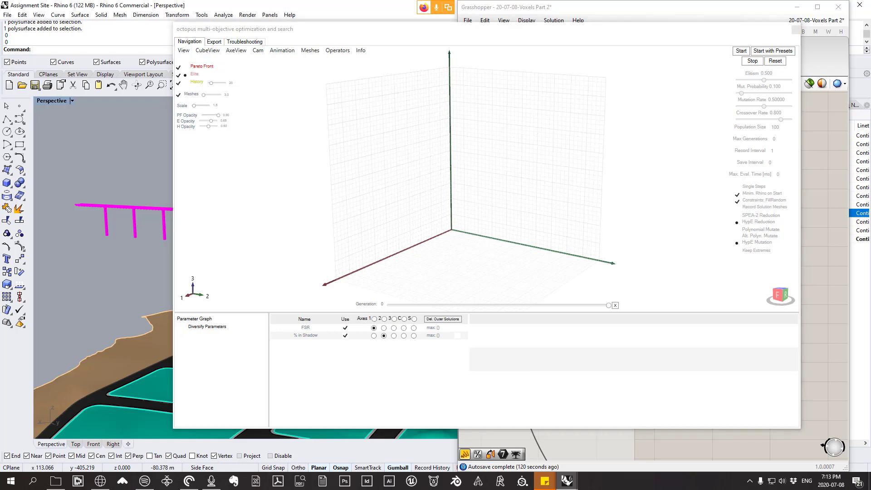
Step: Close the Octopus window and reopen it from its component
{"action": "left_click", "coordinate": [795, 33]}
{"action": "left_click", "coordinate": [796, 32]}
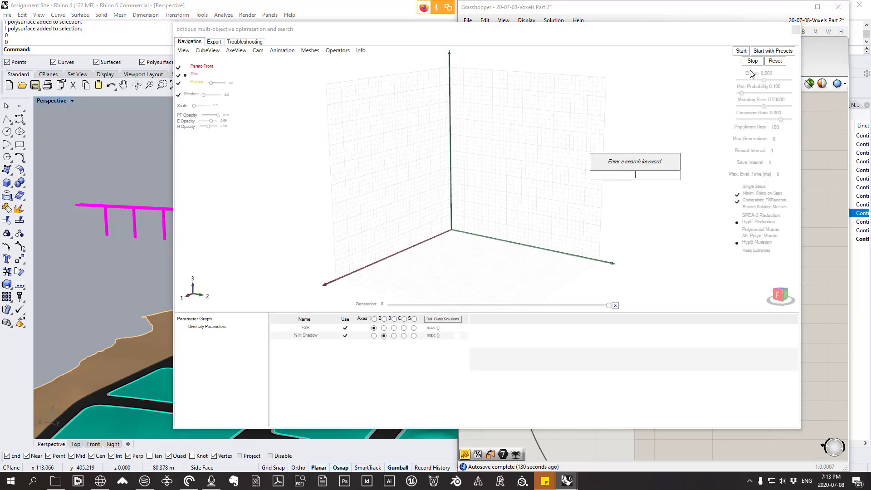
{"action": "key", "text": "Escape"}
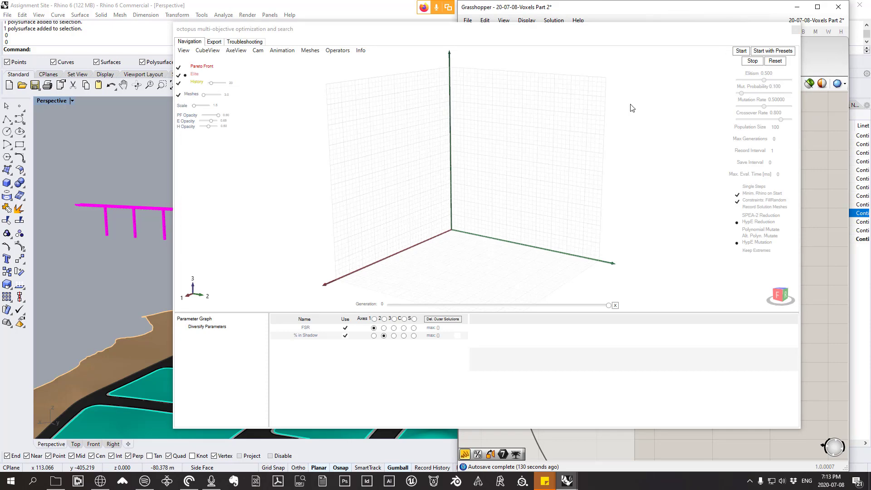
{"action": "left_click", "coordinate": [796, 29]}
{"action": "double_click", "coordinate": [641, 176]}
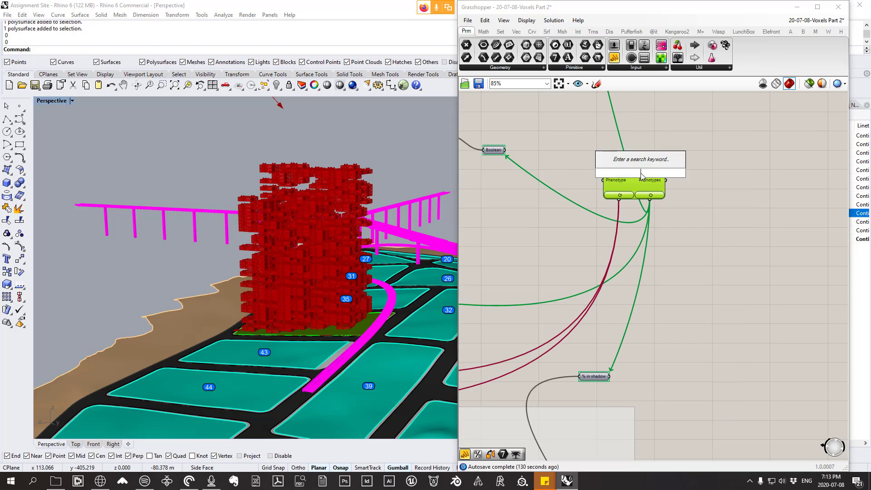
{"action": "double_click", "coordinate": [635, 185]}
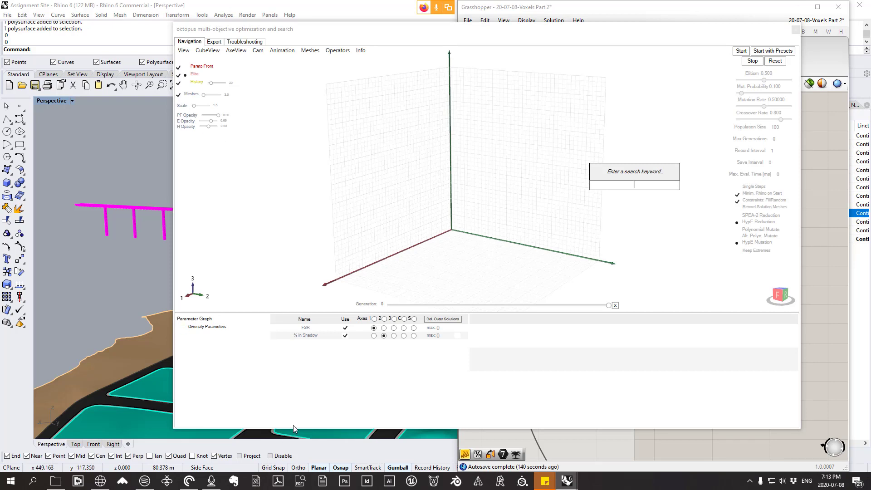
Step: Dismiss the component search, shift the Octopus window slightly left and down, and close it
{"action": "left_click", "coordinate": [296, 409]}
{"action": "left_click", "coordinate": [391, 32]}
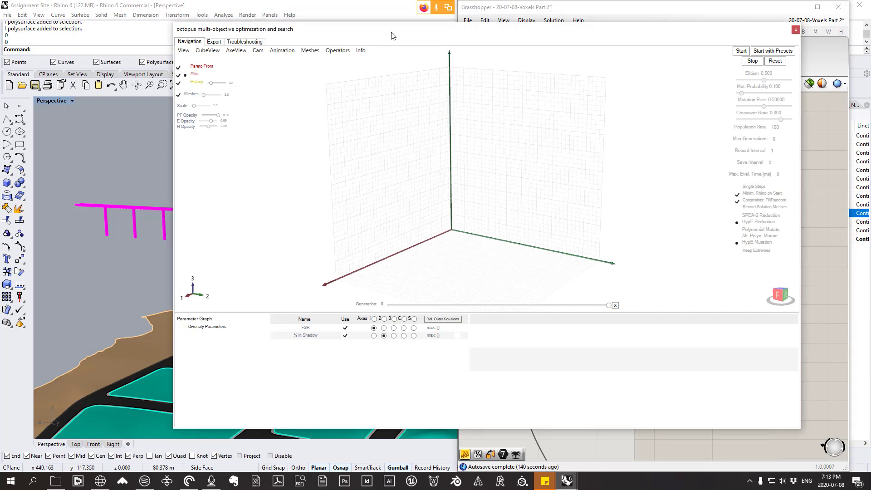
{"action": "left_click_drag", "start_coordinate": [407, 32], "coordinate": [386, 41]}
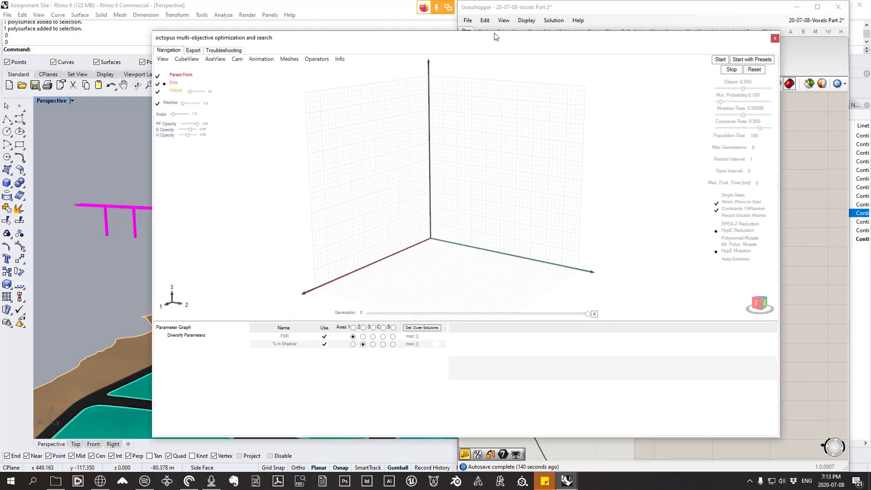
{"action": "left_click", "coordinate": [774, 38]}
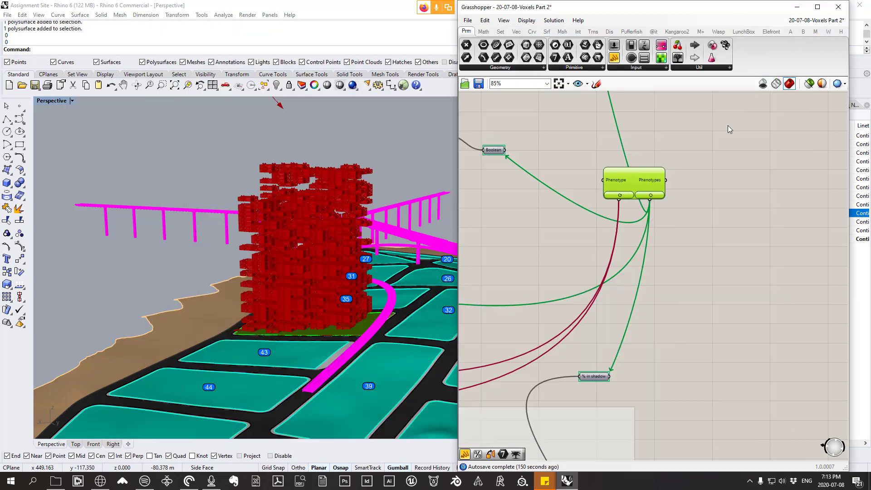
Step: Reopen the Octopus window from its component and move it further left over the Rhino viewport
{"action": "double_click", "coordinate": [633, 183]}
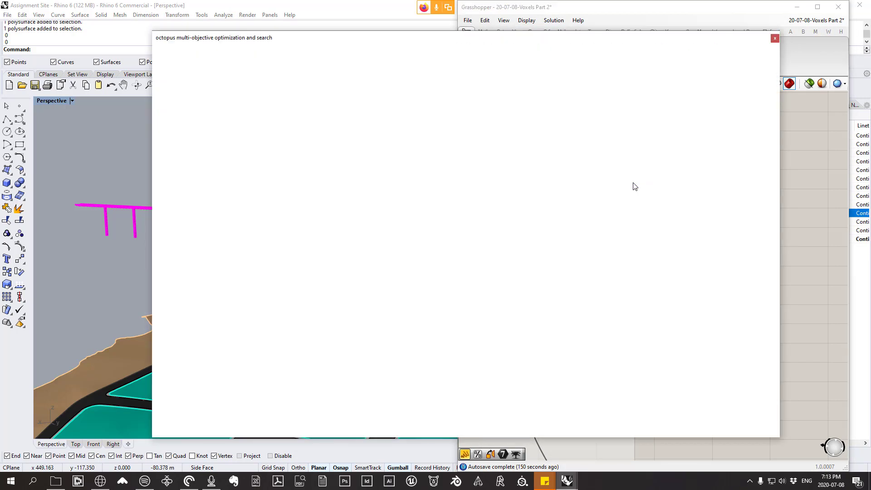
{"action": "left_click", "coordinate": [775, 38]}
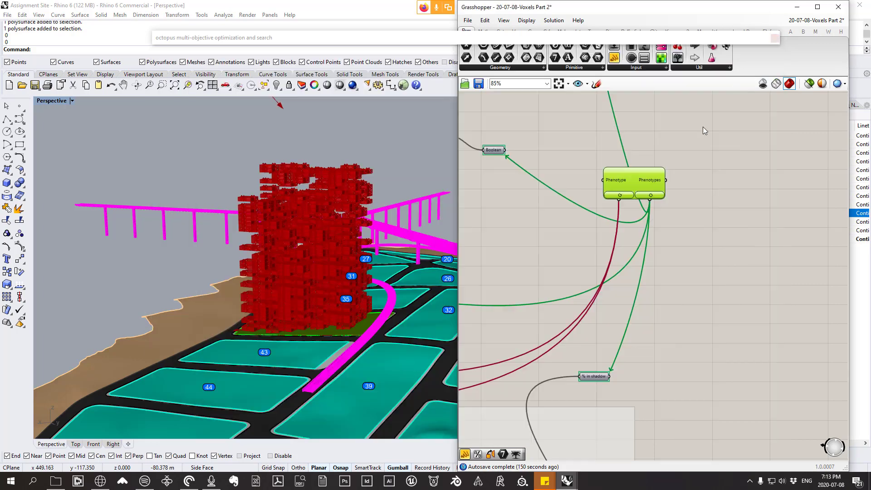
{"action": "scroll", "coordinate": [606, 177], "scroll_direction": "up", "scroll_amount": 5}
{"action": "double_click", "coordinate": [599, 185]}
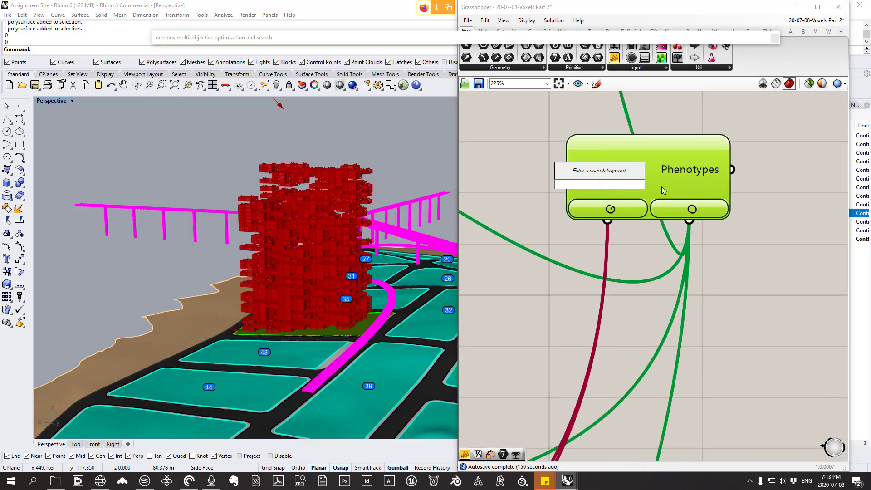
{"action": "double_click", "coordinate": [642, 149]}
{"action": "double_click", "coordinate": [641, 175]}
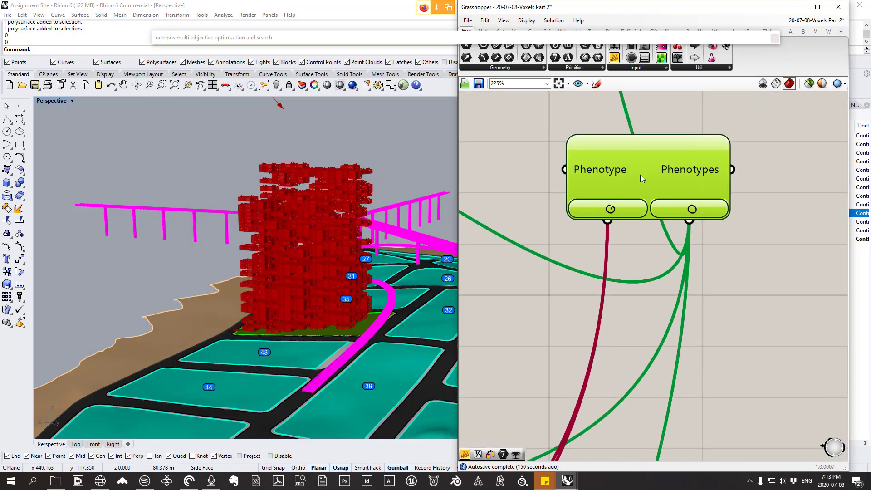
{"action": "left_click", "coordinate": [706, 184]}
{"action": "double_click", "coordinate": [706, 184]}
{"action": "double_click", "coordinate": [606, 169]}
{"action": "double_click", "coordinate": [612, 204]}
{"action": "scroll", "coordinate": [608, 197], "scroll_direction": "down", "scroll_amount": 5}
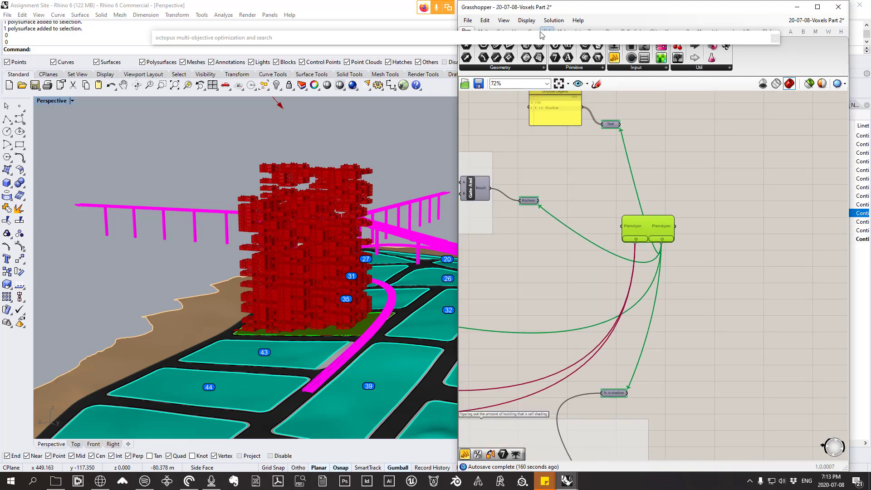
{"action": "mouse_move", "coordinate": [410, 35]}
{"action": "left_mouse_down"}
{"action": "mouse_move", "coordinate": [415, 68]}
{"action": "mouse_move", "coordinate": [422, 49]}
{"action": "mouse_move", "coordinate": [371, 35]}
{"action": "mouse_move", "coordinate": [401, 45]}
{"action": "left_mouse_up"}
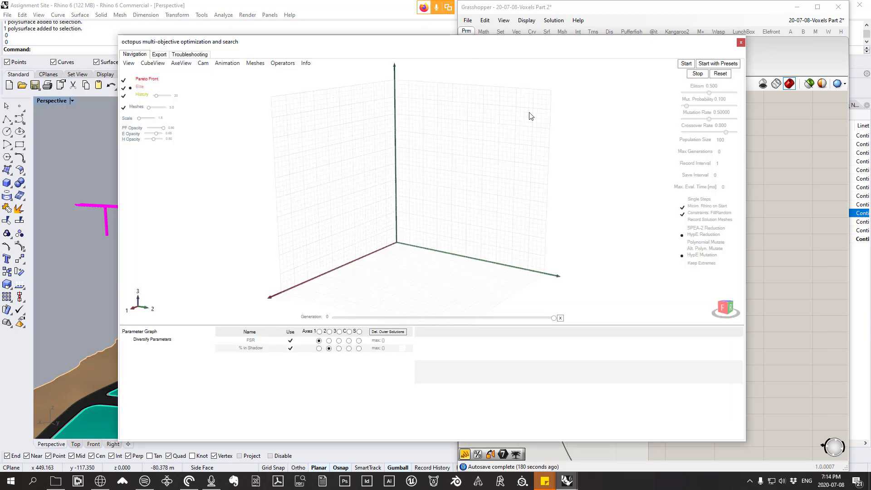
Step: Inspect the axes of the Octopus solution graph from several angles and close the window
{"action": "mouse_move", "coordinate": [567, 198]}
{"action": "right_mouse_down"}
{"action": "mouse_move", "coordinate": [496, 214]}
{"action": "mouse_move", "coordinate": [484, 207]}
{"action": "mouse_move", "coordinate": [527, 262]}
{"action": "right_mouse_up"}
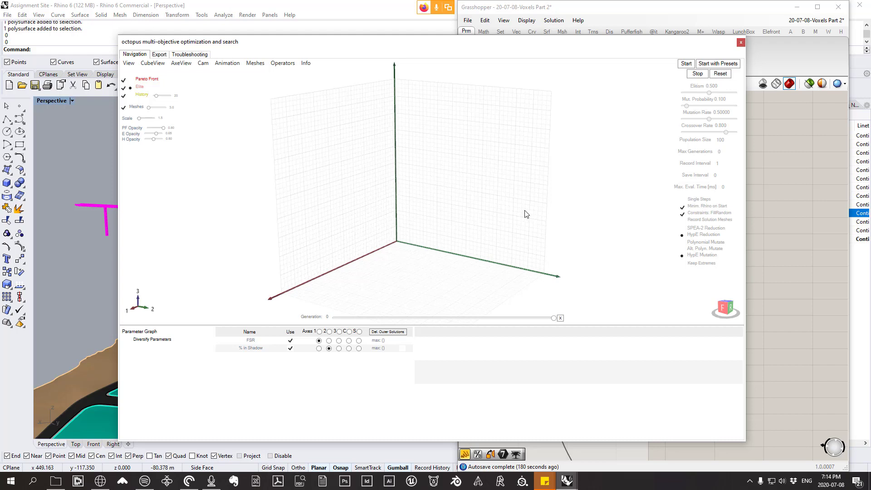
{"action": "right_click_drag", "start_coordinate": [499, 213], "coordinate": [499, 224]}
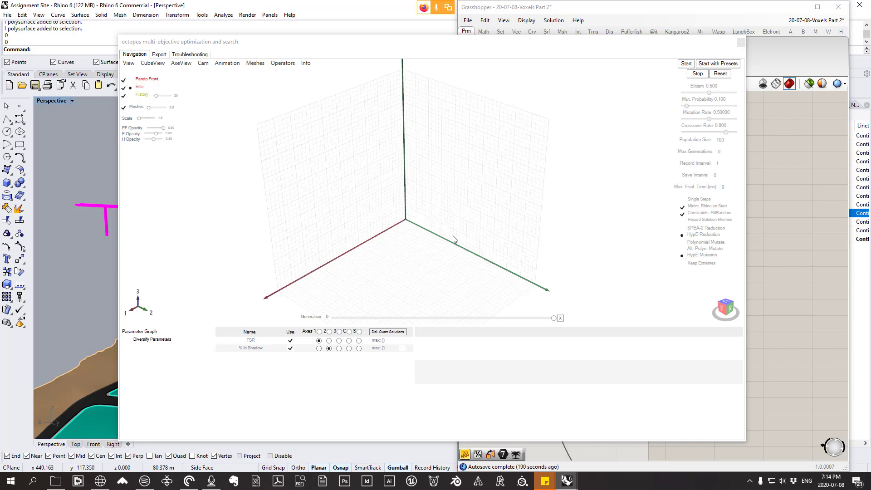
{"action": "mouse_move", "coordinate": [461, 247]}
{"action": "right_mouse_down"}
{"action": "mouse_move", "coordinate": [463, 227]}
{"action": "mouse_move", "coordinate": [481, 243]}
{"action": "right_mouse_up"}
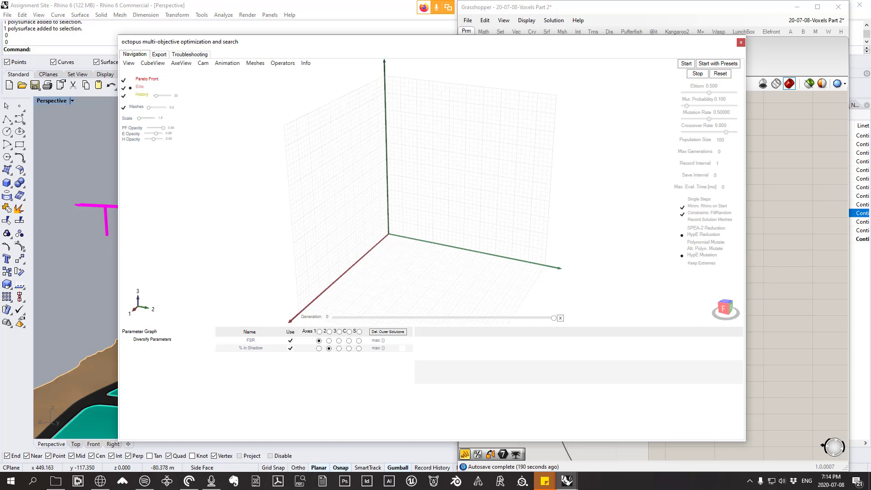
{"action": "mouse_move", "coordinate": [504, 204]}
{"action": "right_mouse_down"}
{"action": "mouse_move", "coordinate": [533, 210]}
{"action": "mouse_move", "coordinate": [452, 262]}
{"action": "mouse_move", "coordinate": [408, 257]}
{"action": "mouse_move", "coordinate": [454, 243]}
{"action": "mouse_move", "coordinate": [425, 248]}
{"action": "right_mouse_up"}
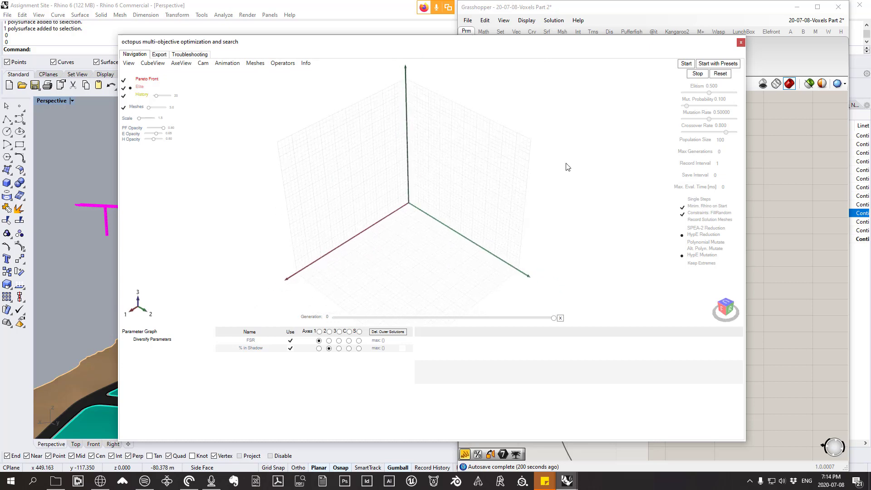
{"action": "left_click", "coordinate": [740, 43]}
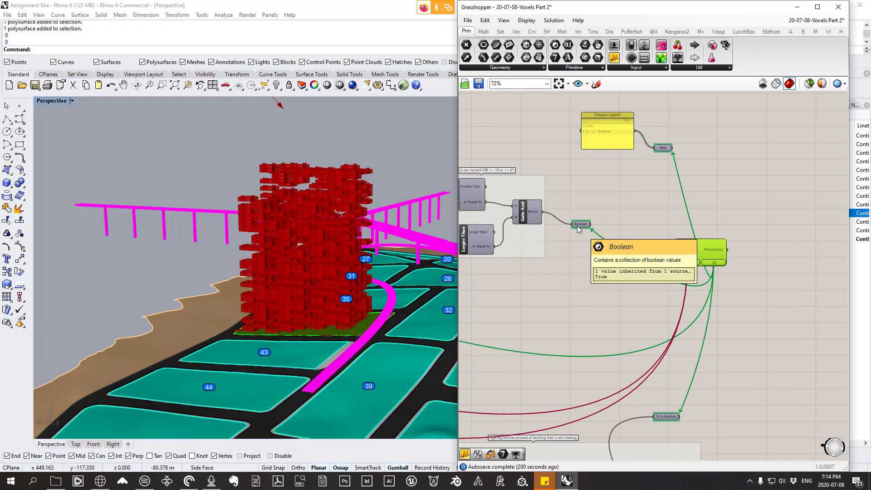
Step: Randomize both gene pools that drive the second voxel culling pattern
{"action": "scroll", "coordinate": [577, 225], "scroll_direction": "down", "scroll_amount": 5}
{"action": "scroll", "coordinate": [622, 246], "scroll_direction": "up", "scroll_amount": 5}
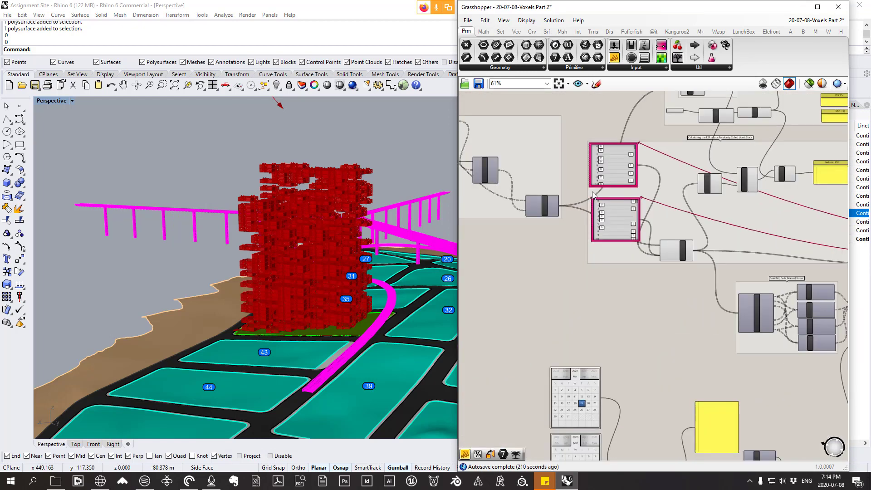
{"action": "right_click", "coordinate": [633, 237]}
{"action": "left_click", "coordinate": [667, 311]}
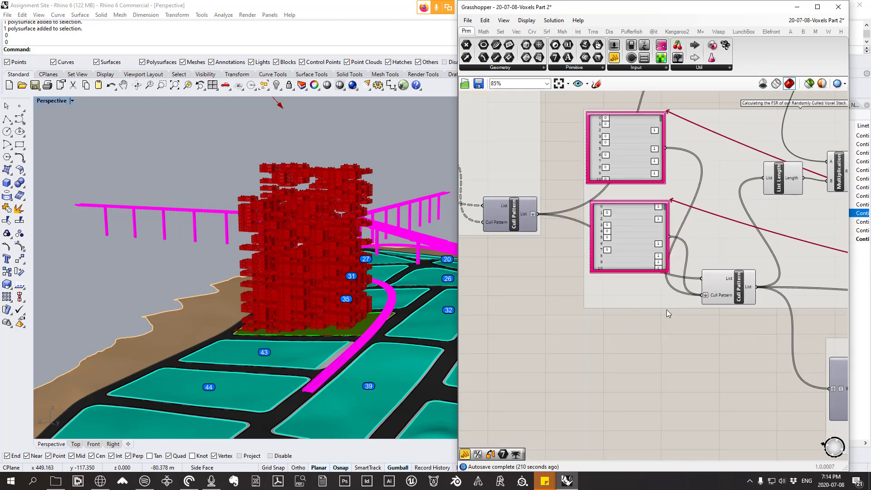
{"action": "right_click", "coordinate": [637, 155]}
{"action": "left_click", "coordinate": [667, 235]}
Step: Try to open the Octopus window from its component and dismiss the message dialog
{"action": "scroll", "coordinate": [575, 203], "scroll_direction": "down", "scroll_amount": 7}
{"action": "right_click_drag", "start_coordinate": [801, 149], "coordinate": [582, 155]}
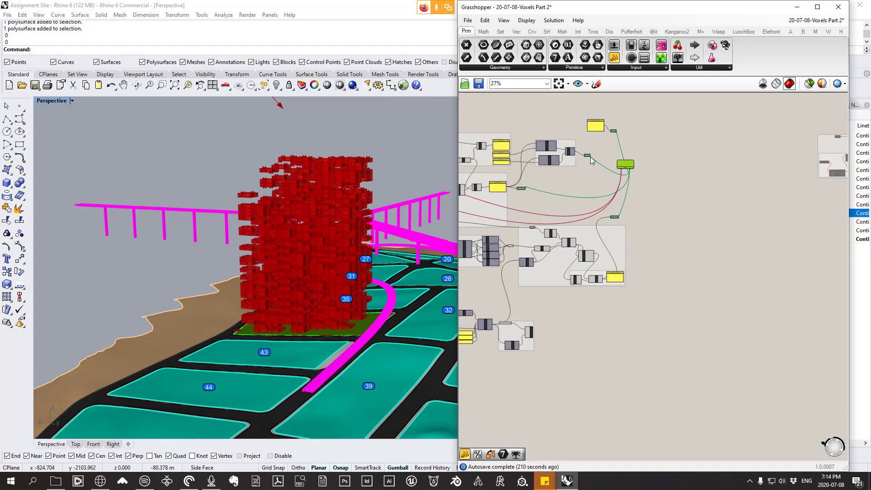
{"action": "scroll", "coordinate": [583, 154], "scroll_direction": "up", "scroll_amount": 8}
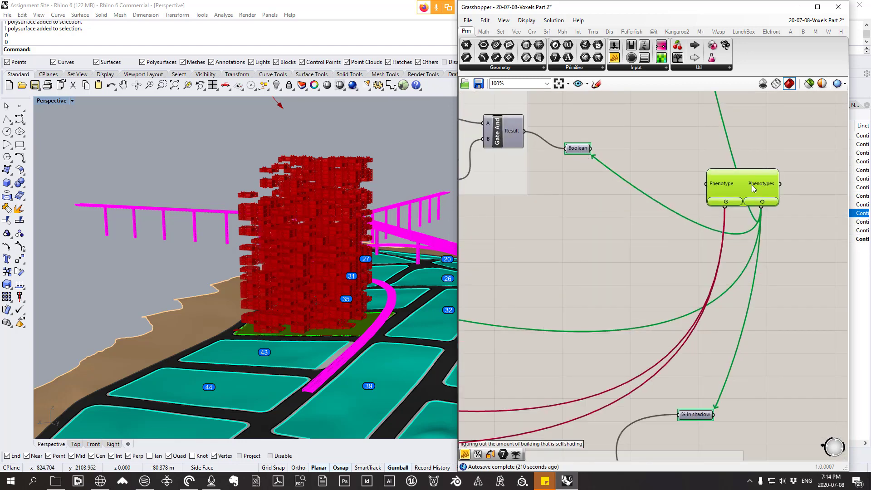
{"action": "double_click", "coordinate": [751, 185]}
{"action": "double_click", "coordinate": [733, 194]}
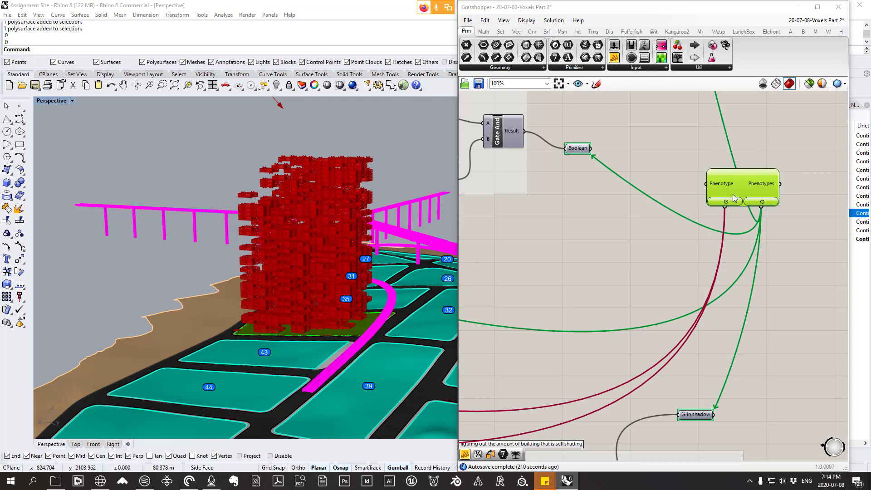
{"action": "double_click", "coordinate": [750, 169]}
{"action": "double_click", "coordinate": [743, 184]}
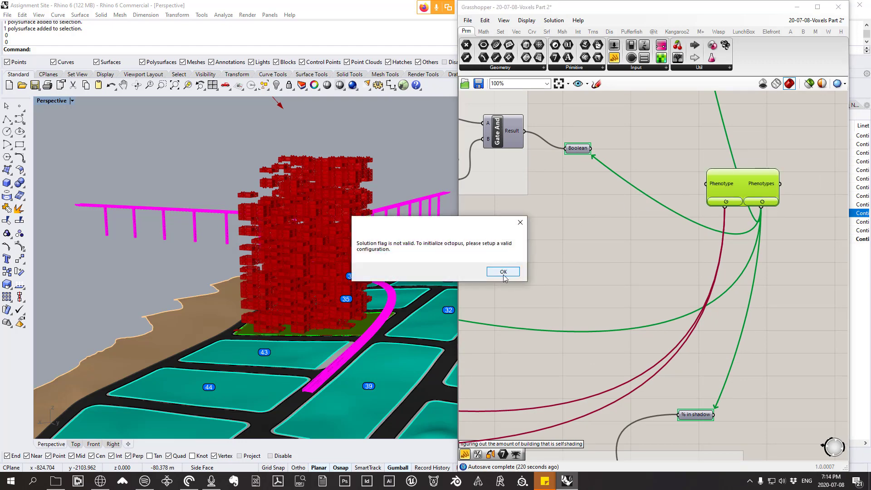
{"action": "left_click", "coordinate": [504, 273]}
{"action": "left_click", "coordinate": [563, 221]}
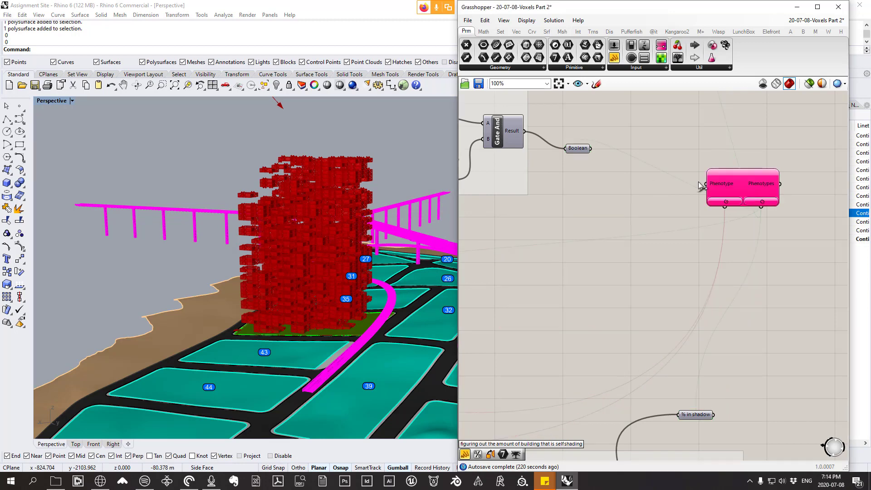
Step: Randomize the upper and lower culling gene pools once more
{"action": "scroll", "coordinate": [681, 183], "scroll_direction": "down", "scroll_amount": 5}
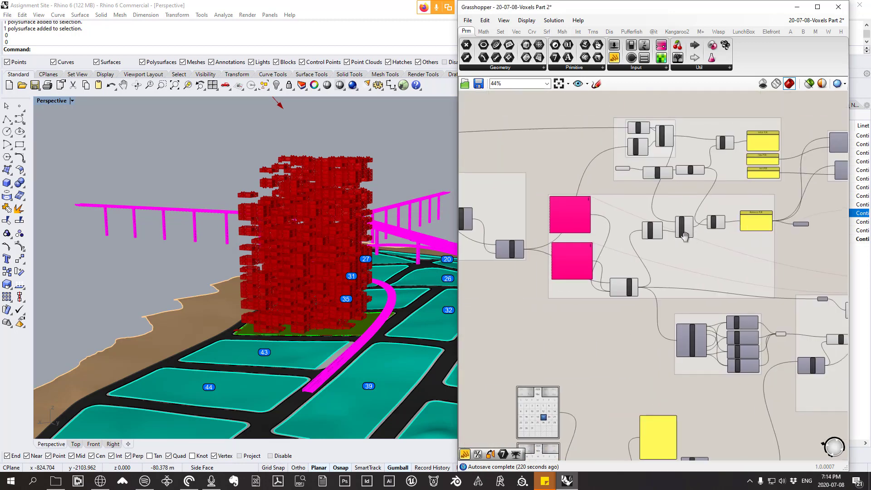
{"action": "scroll", "coordinate": [685, 235], "scroll_direction": "up", "scroll_amount": 5}
{"action": "right_click", "coordinate": [608, 213]}
{"action": "left_click", "coordinate": [656, 295]}
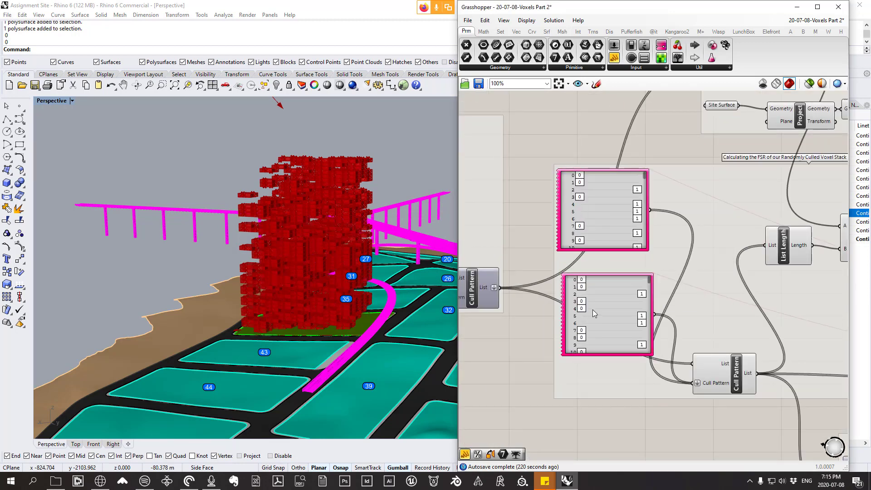
{"action": "right_click", "coordinate": [595, 314]}
{"action": "left_click", "coordinate": [660, 384]}
{"action": "scroll", "coordinate": [760, 244], "scroll_direction": "down", "scroll_amount": 6}
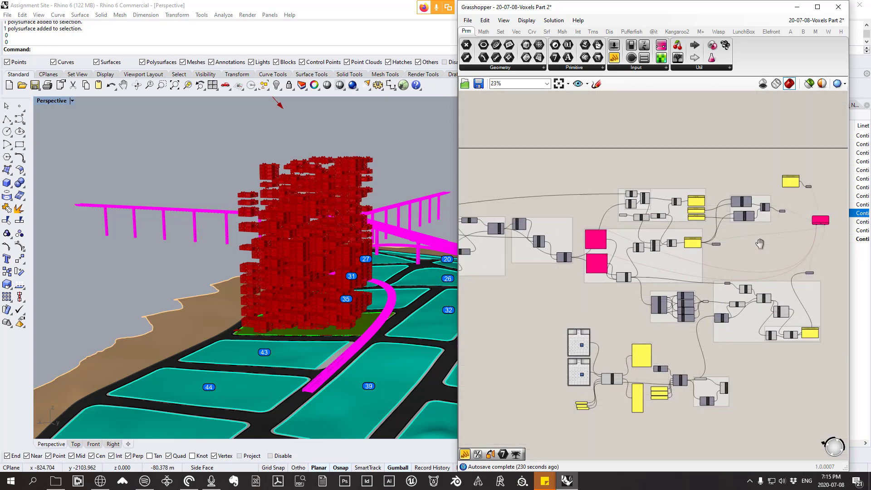
Step: Add a panel beside the Boolean that follows the Gate And component and connect the Boolean's output to it
{"action": "scroll", "coordinate": [587, 208], "scroll_direction": "up", "scroll_amount": 6}
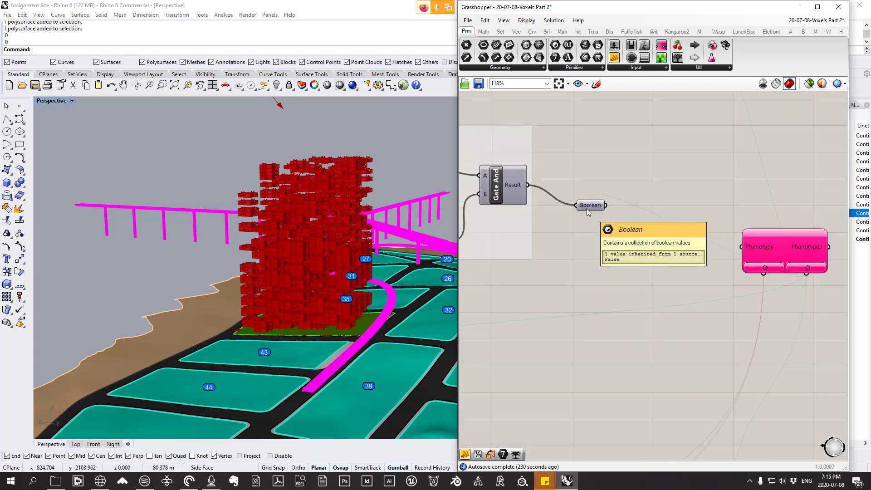
{"action": "scroll", "coordinate": [587, 208], "scroll_direction": "down", "scroll_amount": 7}
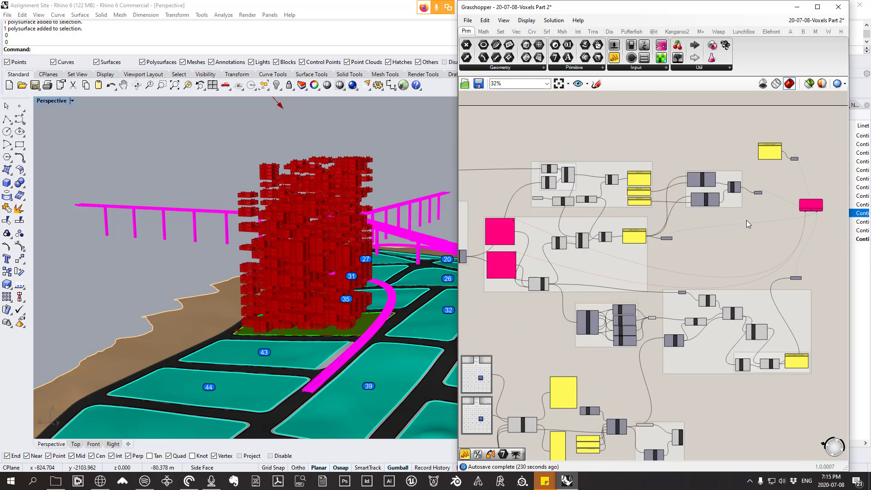
{"action": "scroll", "coordinate": [782, 206], "scroll_direction": "up", "scroll_amount": 2}
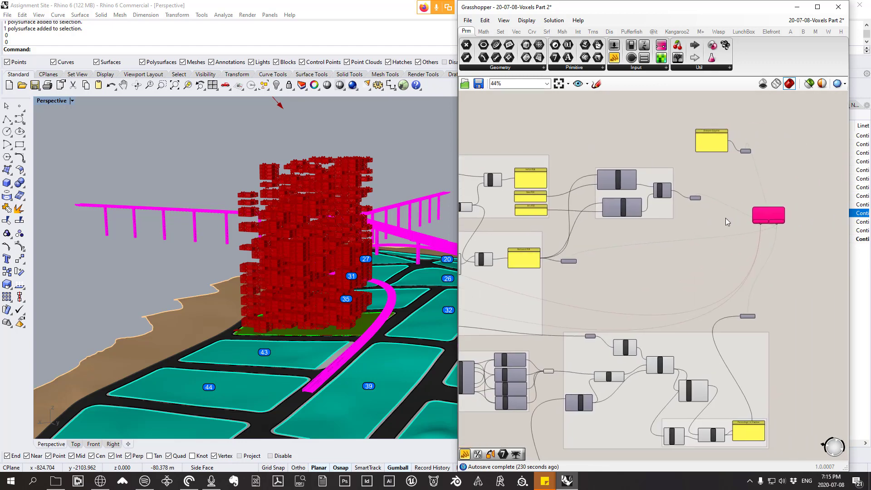
{"action": "scroll", "coordinate": [719, 202], "scroll_direction": "up", "scroll_amount": 4}
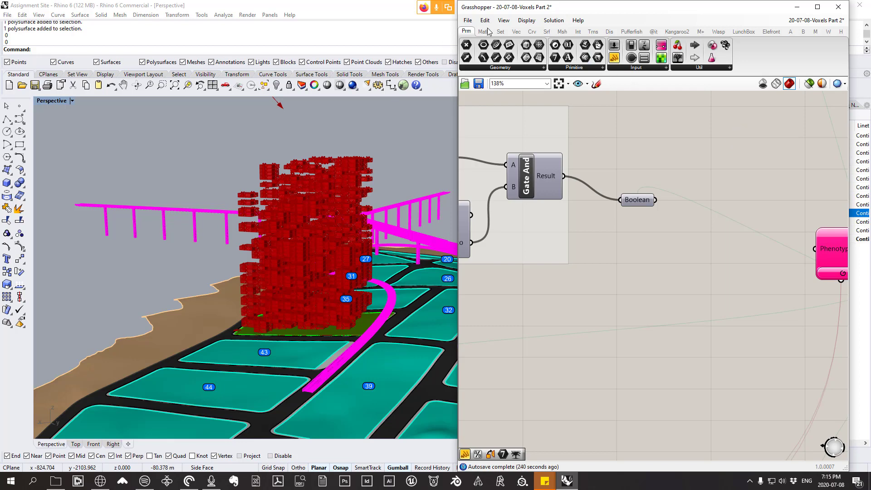
{"action": "left_click", "coordinate": [629, 68]}
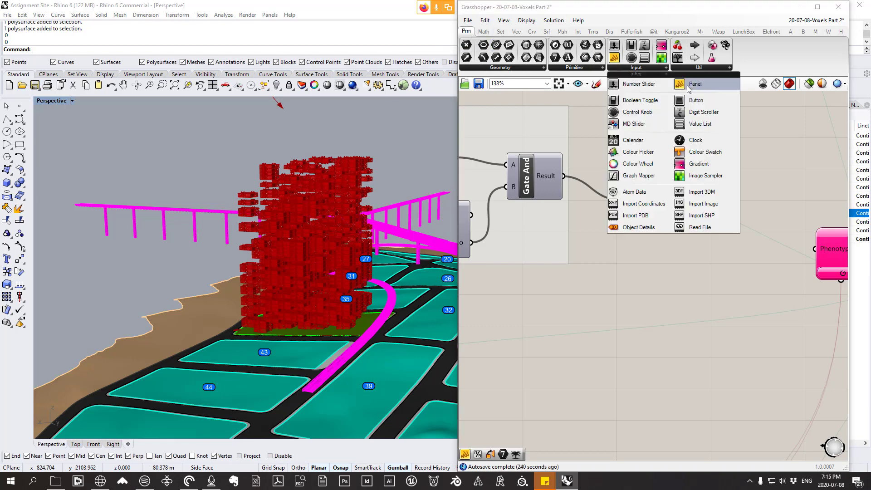
{"action": "left_click_drag", "start_coordinate": [690, 86], "coordinate": [751, 157]}
{"action": "left_click_drag", "start_coordinate": [653, 200], "coordinate": [741, 160]}
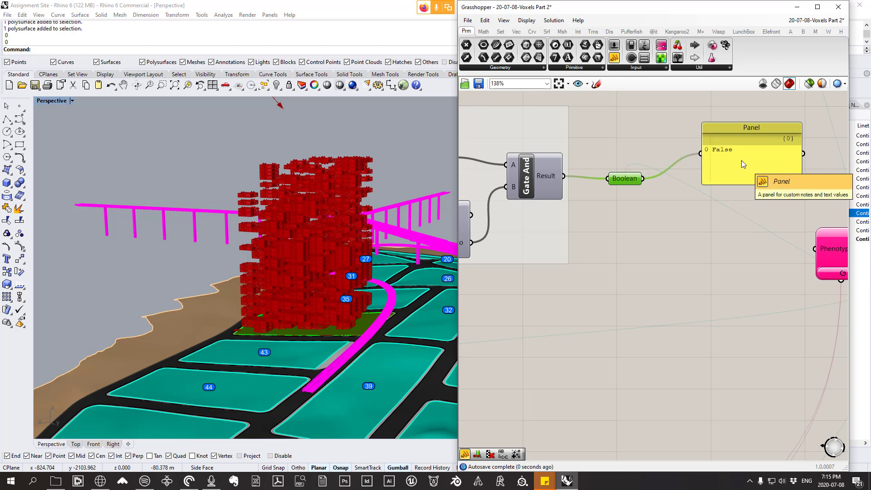
Step: Move the new panel directly above the two gene pools and nudge the upper gene pool slightly
{"action": "left_click", "coordinate": [742, 162]}
{"action": "scroll", "coordinate": [749, 178], "scroll_direction": "down", "scroll_amount": 8}
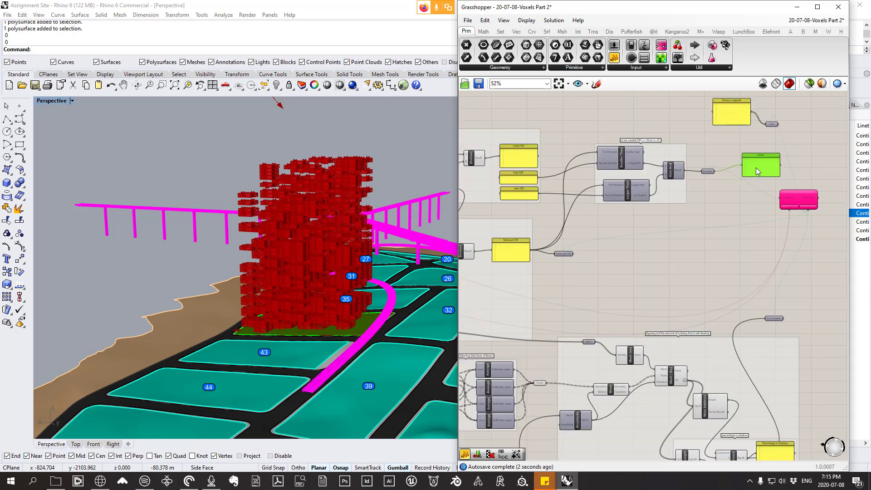
{"action": "scroll", "coordinate": [537, 190], "scroll_direction": "up", "scroll_amount": 7}
{"action": "left_click_drag", "start_coordinate": [666, 182], "coordinate": [575, 180]}
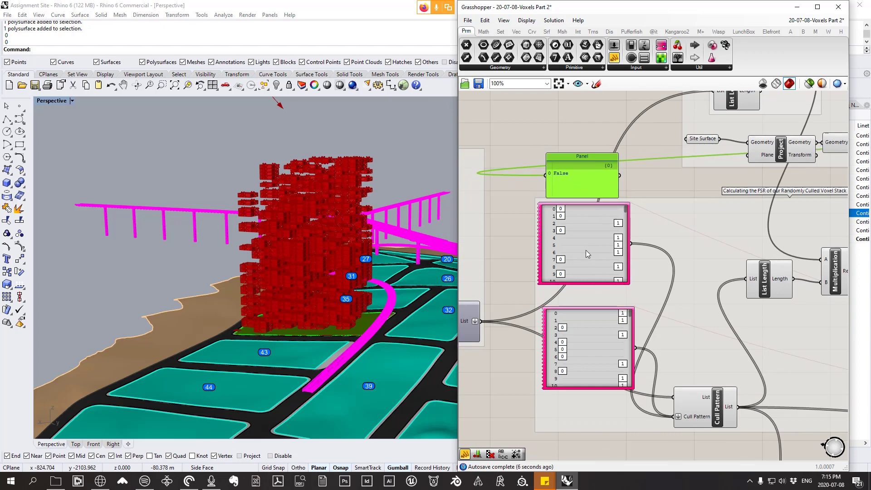
{"action": "left_click_drag", "start_coordinate": [584, 243], "coordinate": [588, 247]}
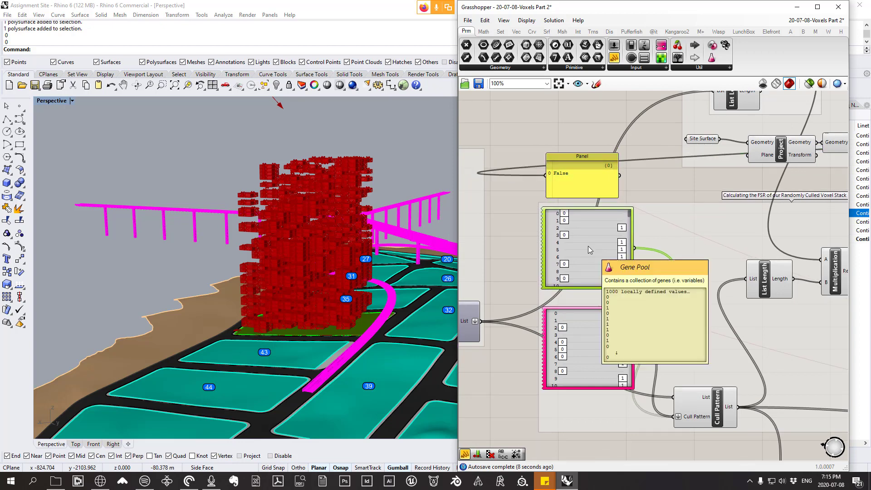
Step: Randomize the two gene pools by 100% repeatedly until the FSR check in the panel reads True
{"action": "right_click", "coordinate": [588, 246]}
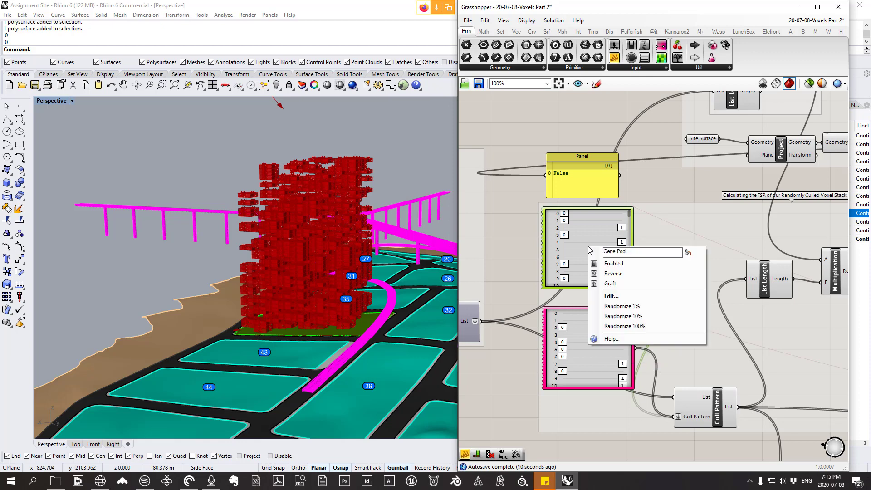
{"action": "left_click", "coordinate": [585, 233]}
{"action": "right_click", "coordinate": [585, 234]}
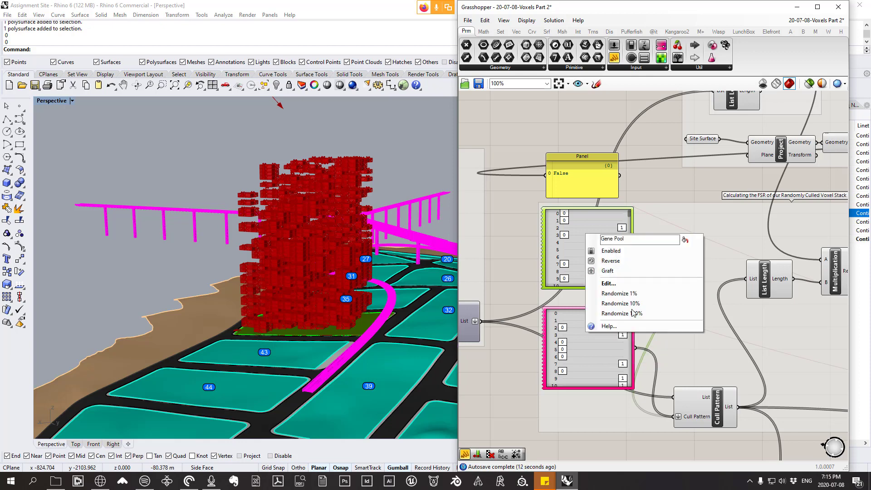
{"action": "left_click", "coordinate": [624, 312]}
{"action": "right_click", "coordinate": [595, 347]}
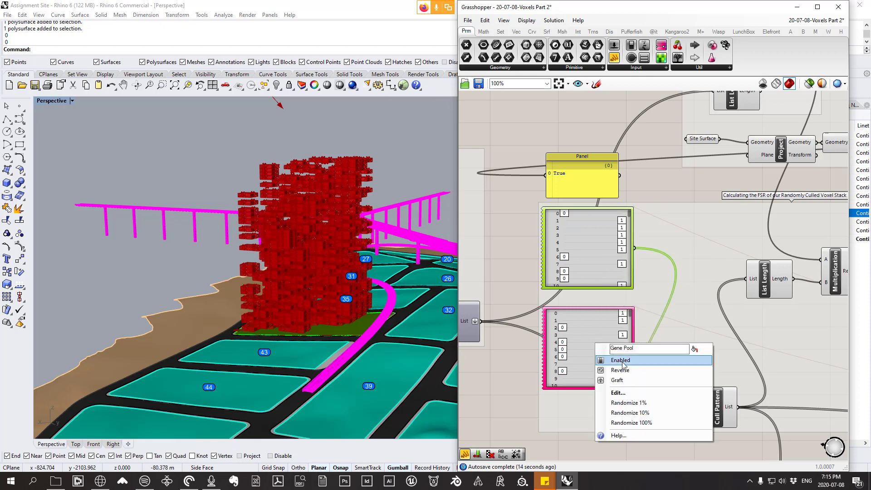
{"action": "left_click", "coordinate": [617, 423]}
{"action": "right_click", "coordinate": [598, 345]}
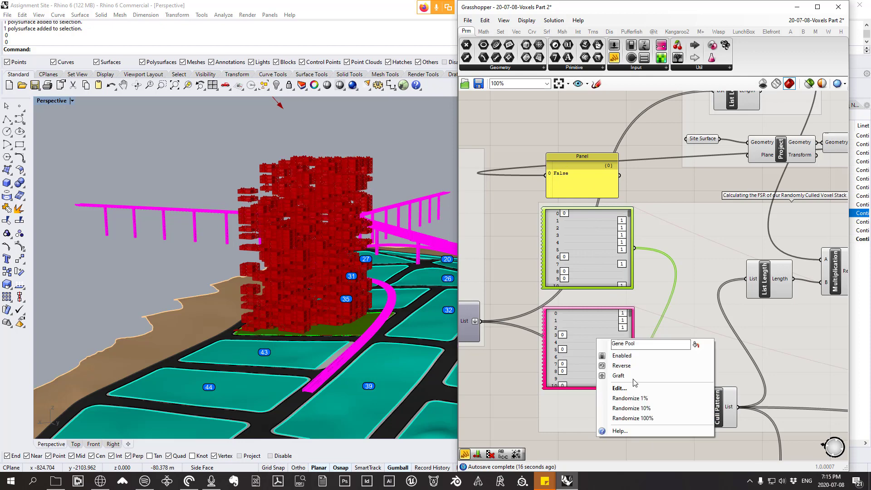
{"action": "left_click", "coordinate": [626, 413]}
{"action": "right_click", "coordinate": [592, 219]}
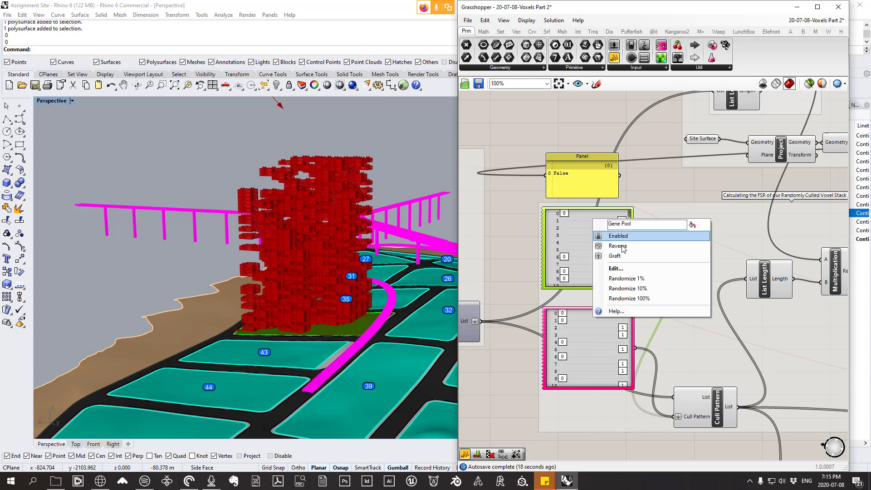
{"action": "left_click", "coordinate": [617, 299]}
{"action": "right_click", "coordinate": [584, 255]}
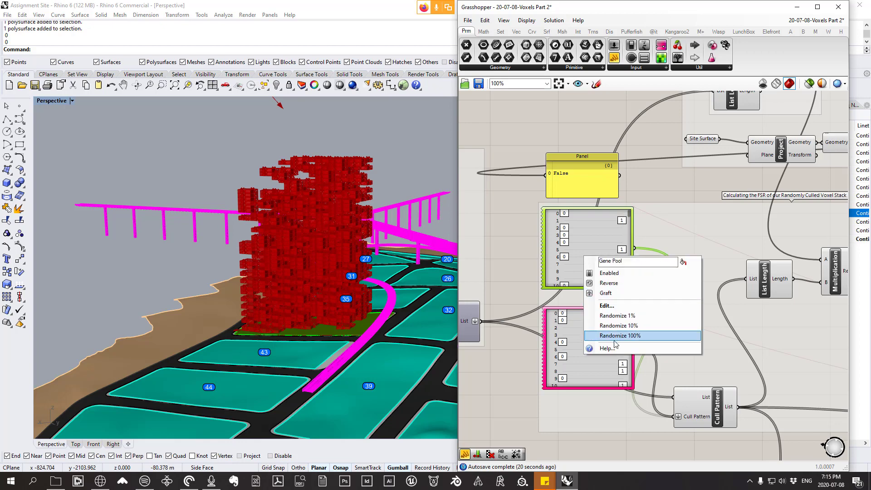
{"action": "left_click", "coordinate": [617, 335]}
{"action": "right_click", "coordinate": [584, 336]}
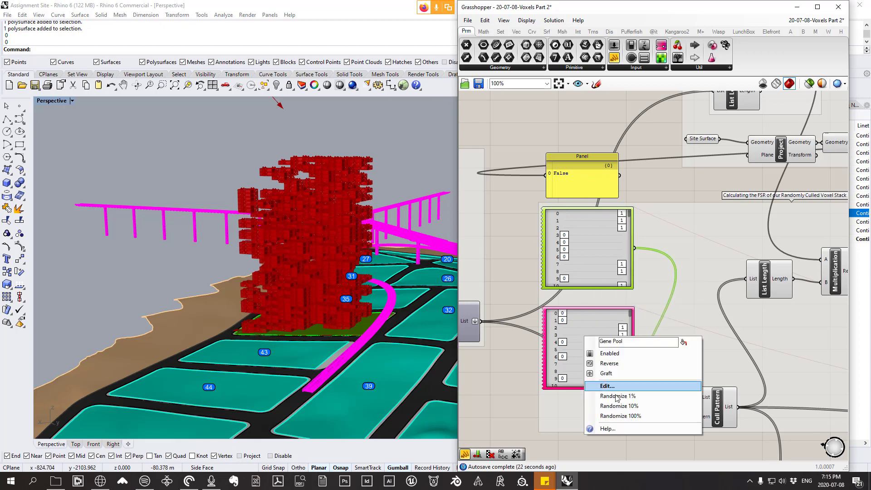
{"action": "left_click", "coordinate": [622, 419]}
{"action": "right_click", "coordinate": [584, 347]}
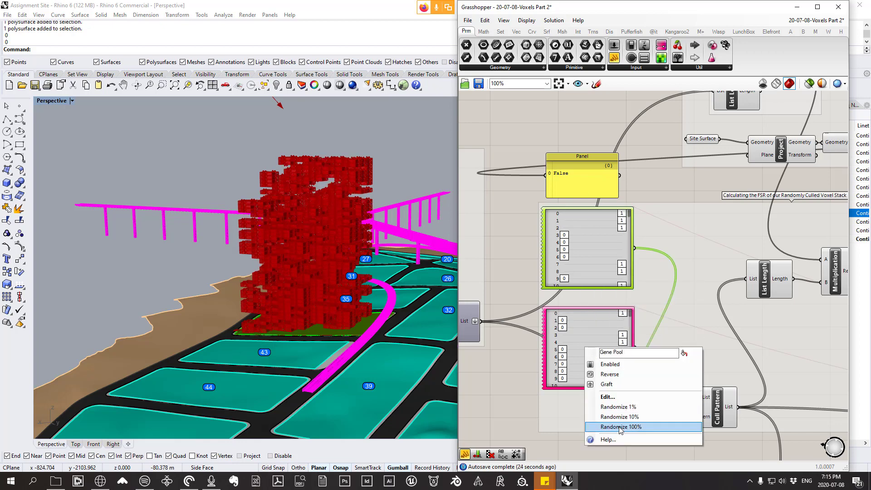
{"action": "left_click", "coordinate": [620, 426]}
{"action": "right_click", "coordinate": [603, 243]}
{"action": "left_click", "coordinate": [629, 322]}
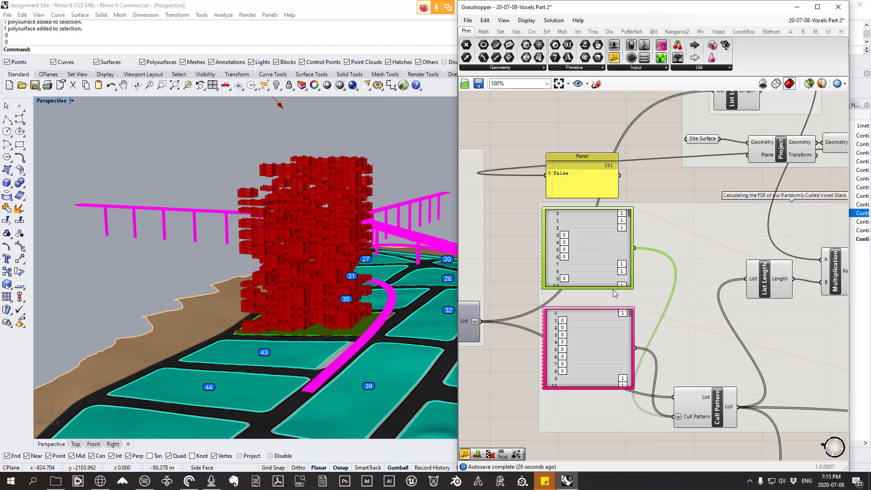
{"action": "right_click", "coordinate": [594, 237]}
{"action": "left_click", "coordinate": [629, 306]}
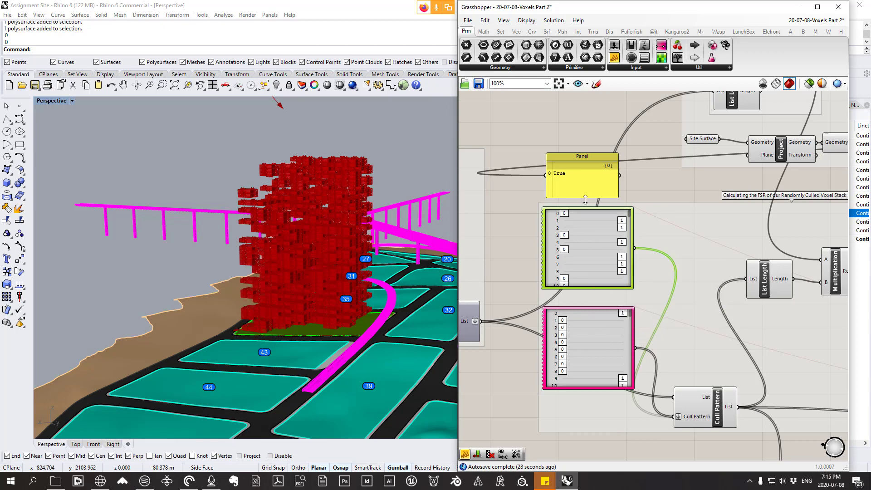
Step: Move the Boolean's panel back to just above the Octopus component
{"action": "left_click", "coordinate": [577, 172]}
{"action": "scroll", "coordinate": [565, 191], "scroll_direction": "down", "scroll_amount": 5}
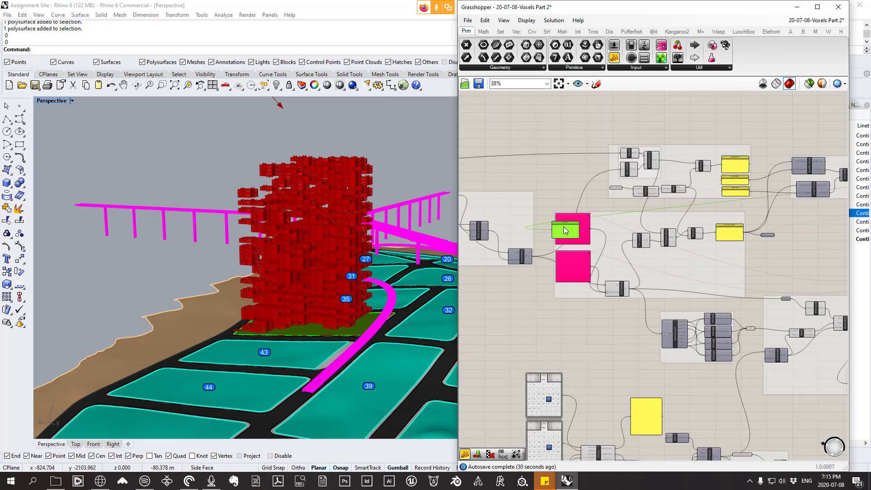
{"action": "left_click_drag", "start_coordinate": [554, 180], "coordinate": [546, 190]}
{"action": "scroll", "coordinate": [546, 182], "scroll_direction": "up", "scroll_amount": 3}
{"action": "right_click_drag", "start_coordinate": [546, 190], "coordinate": [653, 192]}
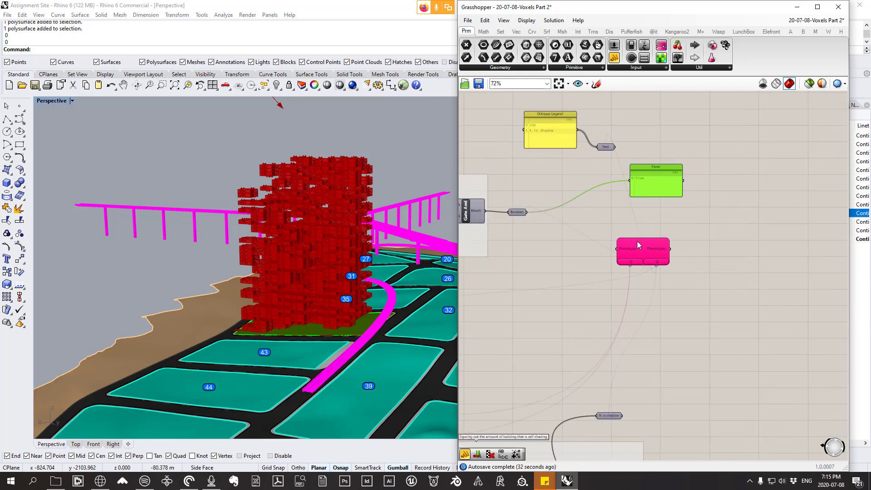
Step: Open the Octopus window from its component and examine the solution graph's three axes from several angles
{"action": "double_click", "coordinate": [637, 241]}
{"action": "left_click", "coordinate": [611, 175]}
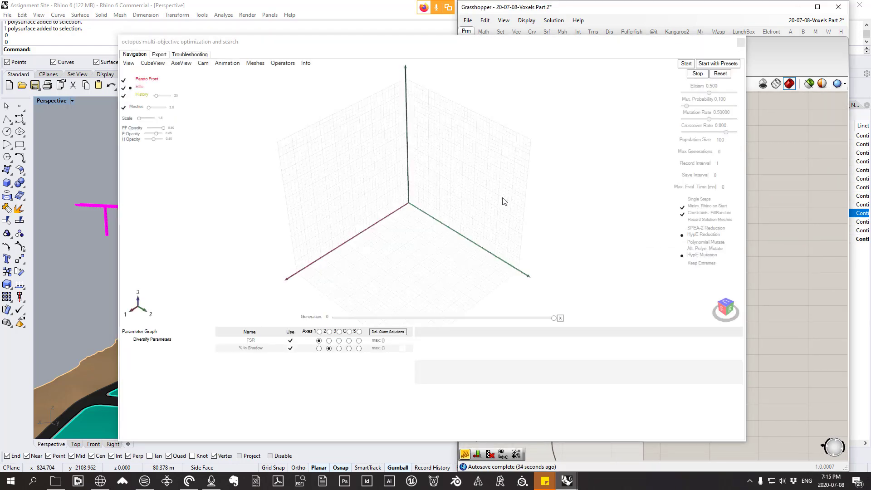
{"action": "scroll", "coordinate": [505, 198], "scroll_direction": "down", "scroll_amount": 5}
{"action": "scroll", "coordinate": [480, 236], "scroll_direction": "up", "scroll_amount": 5}
{"action": "scroll", "coordinate": [420, 229], "scroll_direction": "up", "scroll_amount": 3}
{"action": "right_click_drag", "start_coordinate": [420, 228], "coordinate": [421, 266]}
{"action": "scroll", "coordinate": [470, 232], "scroll_direction": "down", "scroll_amount": 3}
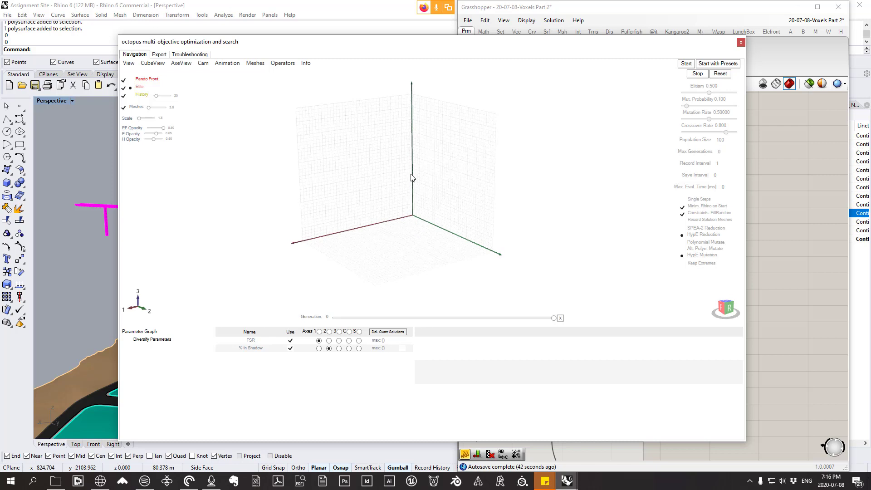
{"action": "right_click_drag", "start_coordinate": [411, 177], "coordinate": [483, 169]}
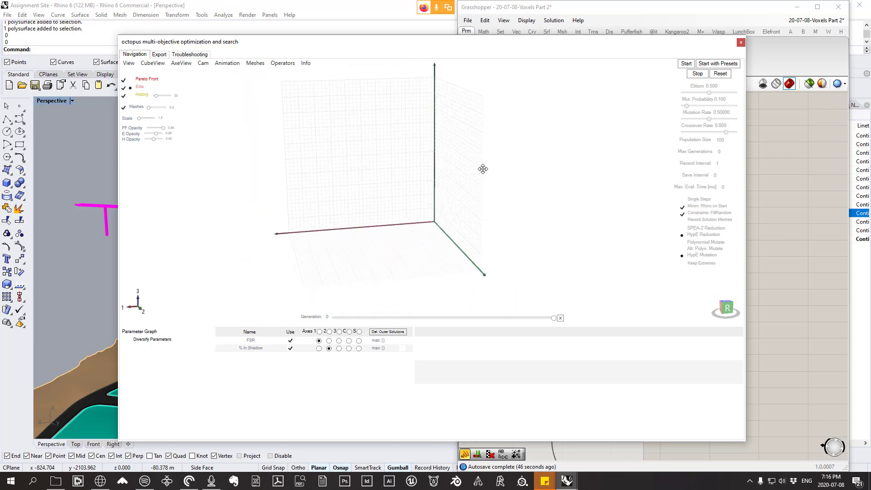
{"action": "right_click_drag", "start_coordinate": [352, 157], "coordinate": [321, 119]}
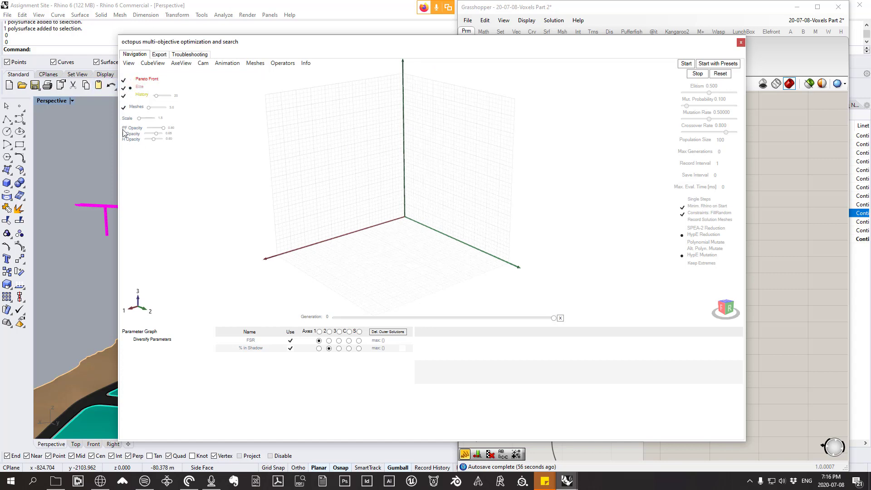
Step: Lower the solution graph's marker scale to 1.7 and start the Octopus optimization
{"action": "mouse_move", "coordinate": [142, 120]}
{"action": "left_mouse_down"}
{"action": "mouse_move", "coordinate": [152, 120]}
{"action": "mouse_move", "coordinate": [140, 121]}
{"action": "left_mouse_up"}
{"action": "left_click", "coordinate": [686, 64]}
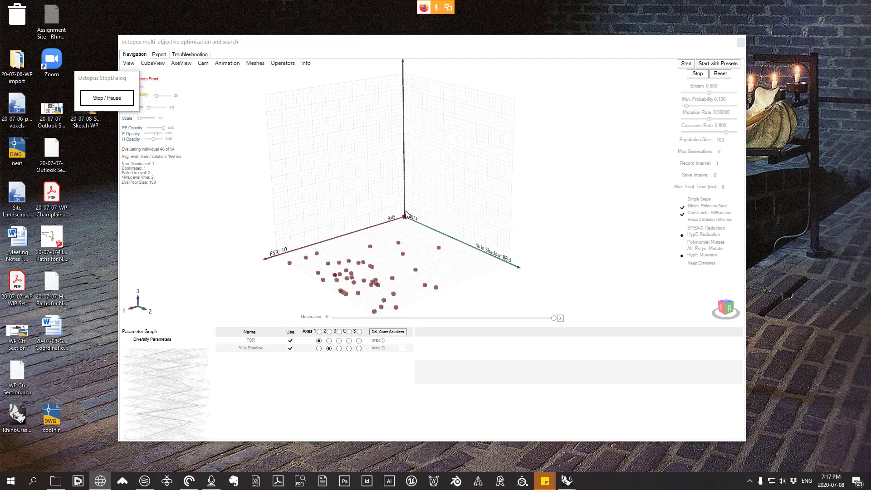
{"action": "mouse_move", "coordinate": [406, 219]}
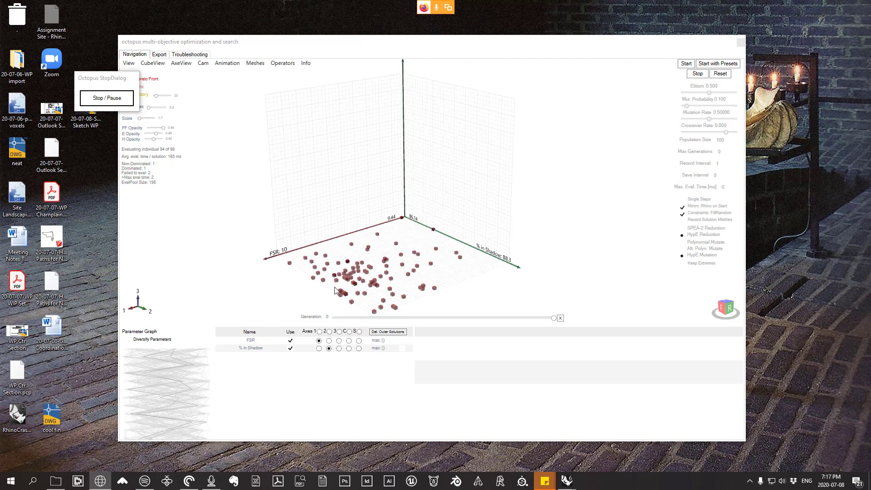
Step: Inspect the outlying solution near the FSR: 10 end of the graph and stop the running optimization
{"action": "left_click", "coordinate": [290, 263]}
{"action": "left_click", "coordinate": [265, 276]}
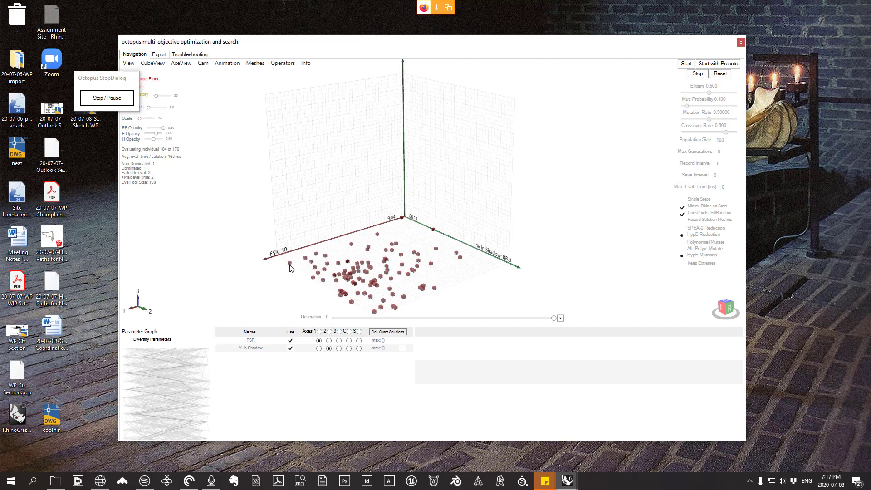
{"action": "mouse_move", "coordinate": [290, 264]}
{"action": "left_click", "coordinate": [105, 97]}
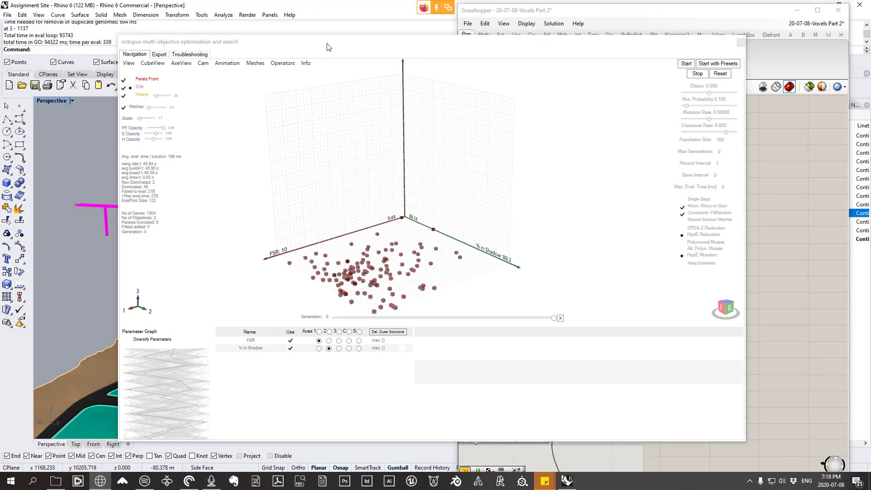
Step: Move the Octopus window aside to uncover the Rhino viewport and frame the voxel tower
{"action": "left_click", "coordinate": [503, 272]}
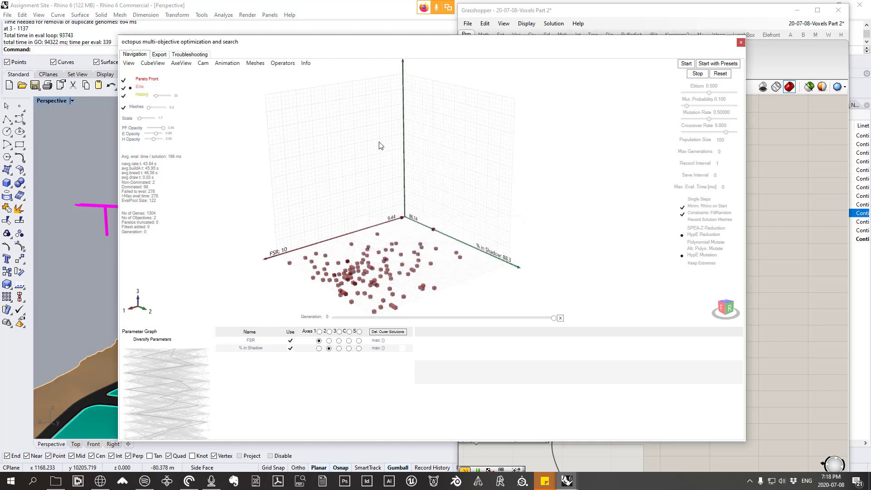
{"action": "left_click_drag", "start_coordinate": [340, 42], "coordinate": [575, 18]}
{"action": "right_click_drag", "start_coordinate": [277, 226], "coordinate": [303, 232]}
{"action": "scroll", "coordinate": [283, 249], "scroll_direction": "down", "scroll_amount": 5}
{"action": "scroll", "coordinate": [285, 256], "scroll_direction": "up", "scroll_amount": 7}
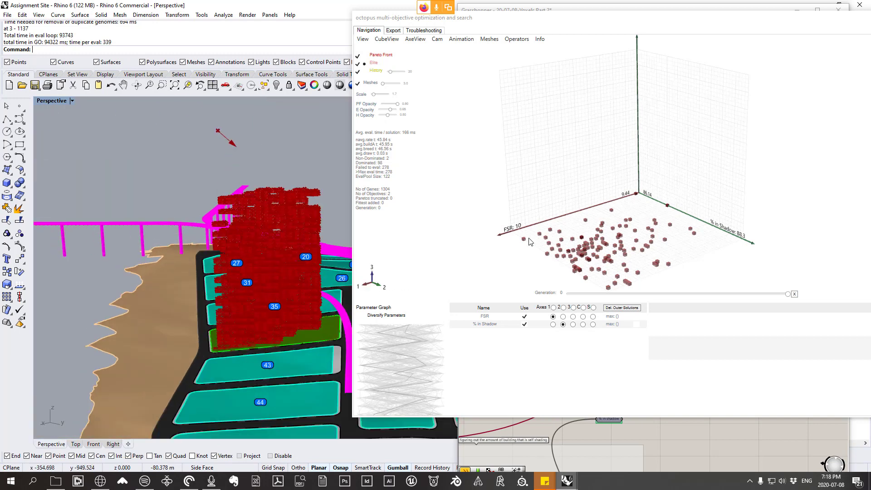
Step: Reinstate the solution closest to the FSR: 10 end of the graph and view its massing up close
{"action": "scroll", "coordinate": [526, 245], "scroll_direction": "up", "scroll_amount": 10}
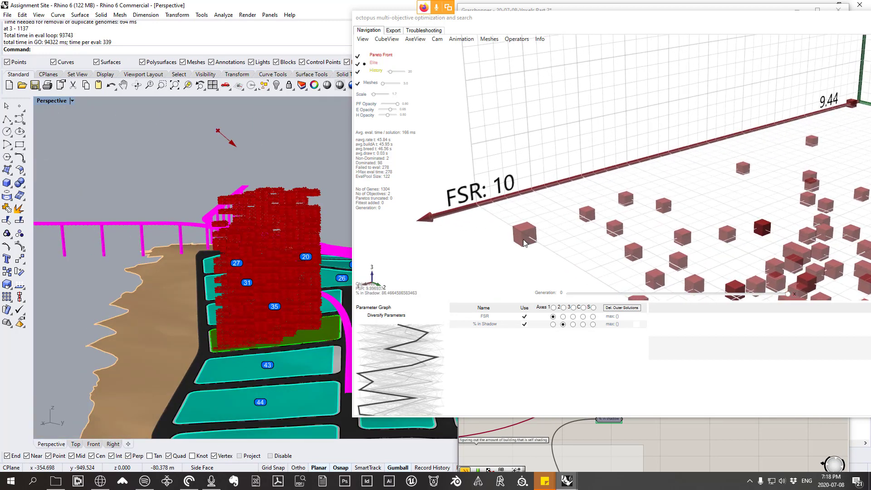
{"action": "right_click", "coordinate": [525, 244]}
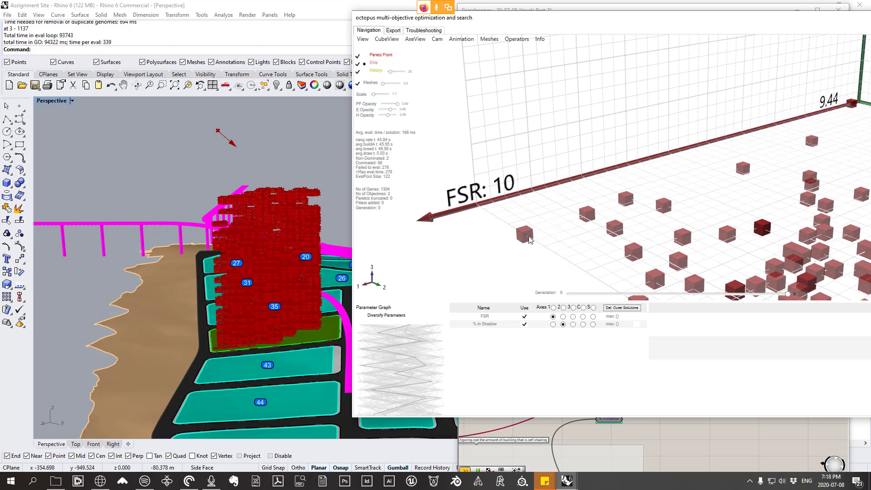
{"action": "right_click", "coordinate": [528, 235]}
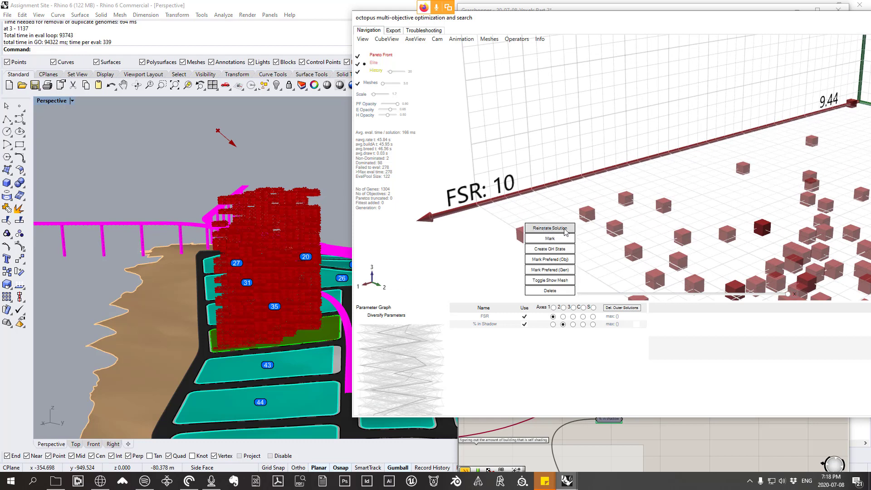
{"action": "left_click", "coordinate": [550, 228]}
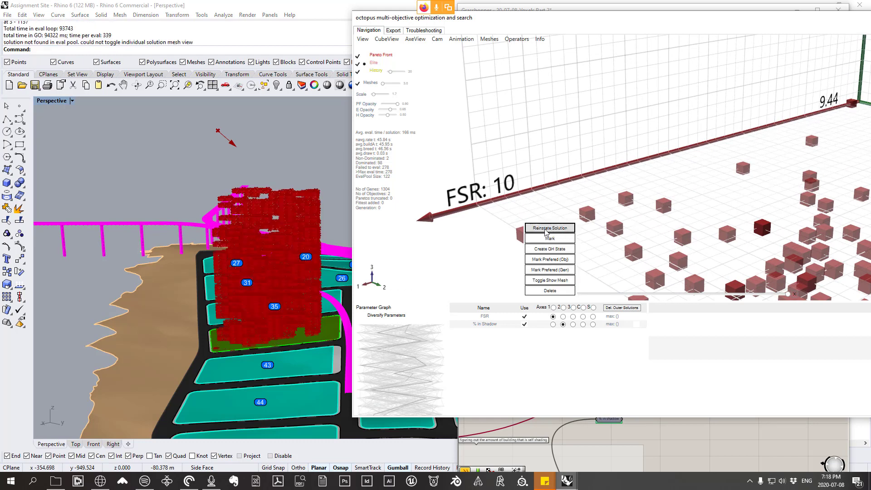
{"action": "right_click_drag", "start_coordinate": [263, 227], "coordinate": [245, 260]}
{"action": "scroll", "coordinate": [302, 254], "scroll_direction": "up", "scroll_amount": 5}
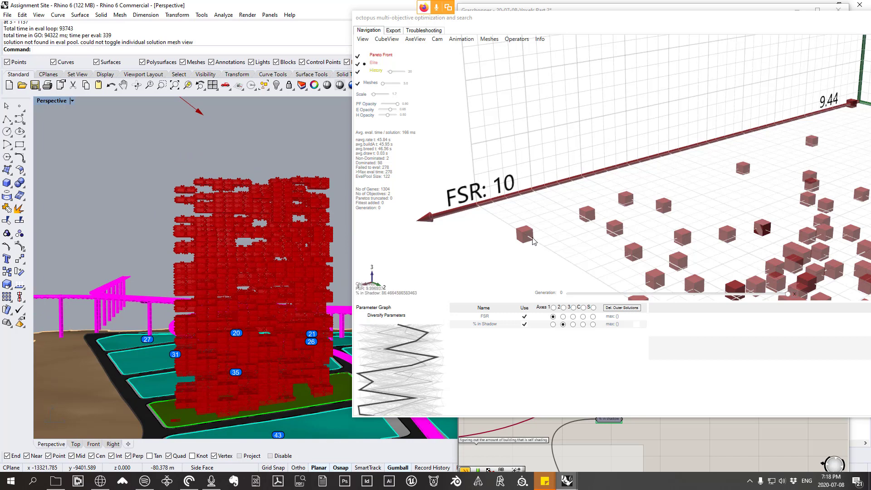
Step: Reinstate the second solution from the FSR: 10 end, followed by the dark red mid-cluster one, to compare their massings
{"action": "right_click", "coordinate": [589, 214]}
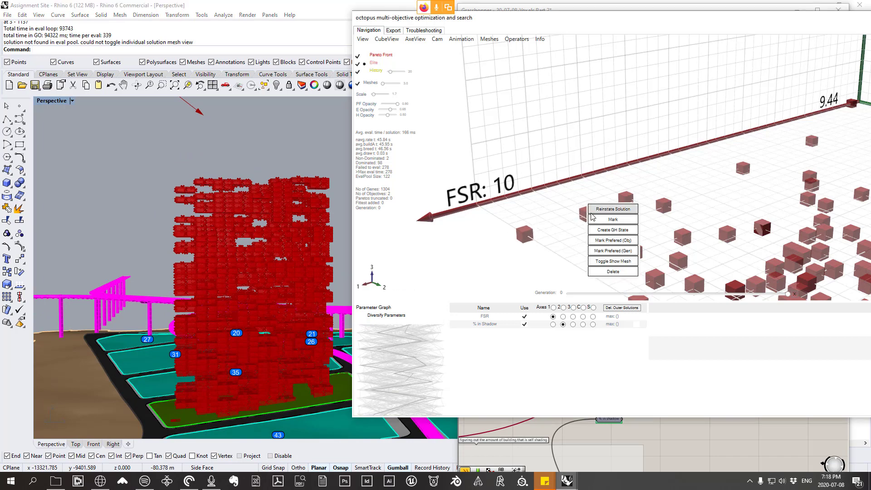
{"action": "left_click", "coordinate": [445, 207]}
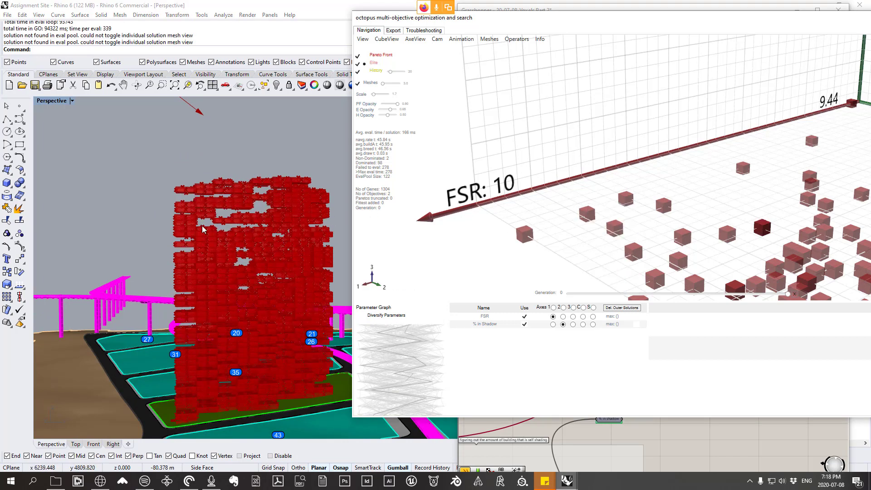
{"action": "scroll", "coordinate": [628, 209], "scroll_direction": "down", "scroll_amount": 5}
{"action": "scroll", "coordinate": [629, 208], "scroll_direction": "up", "scroll_amount": 6}
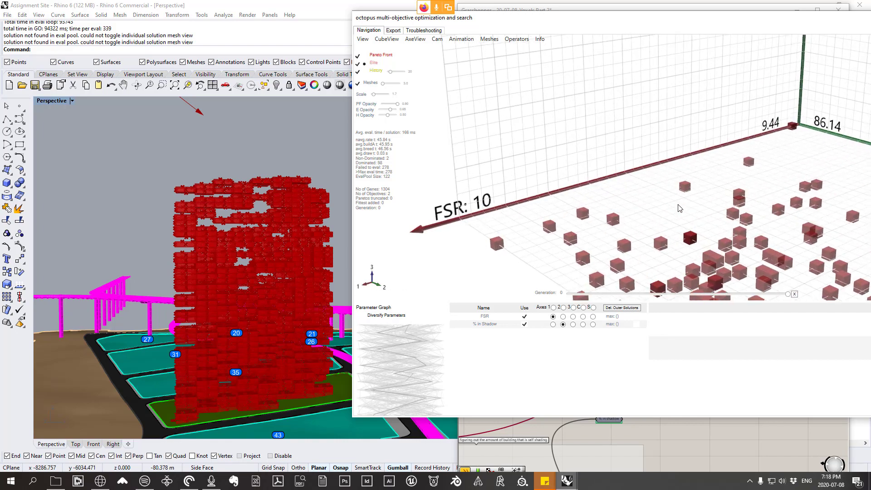
{"action": "right_click", "coordinate": [692, 243]}
{"action": "left_click", "coordinate": [710, 234]}
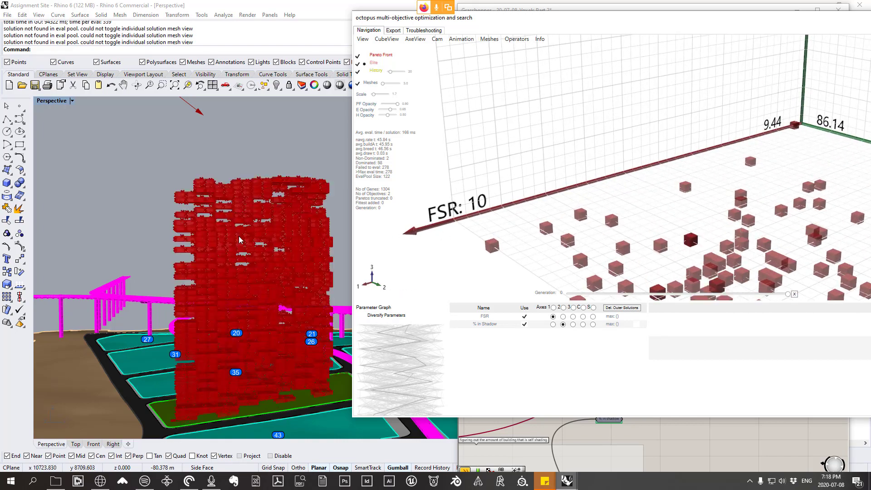
{"action": "right_click_drag", "start_coordinate": [241, 241], "coordinate": [277, 220]}
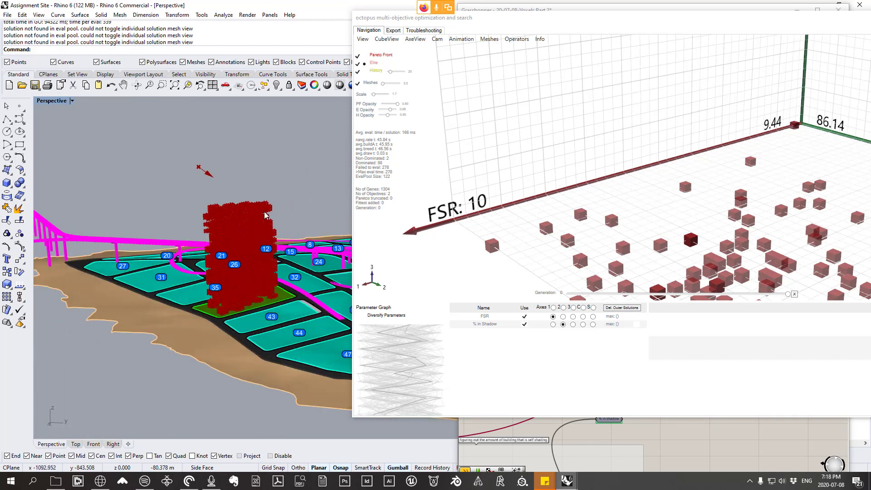
Step: Reinstate the second solution from the FSR: 10 end again and mark it as preferred by objectives
{"action": "scroll", "coordinate": [706, 213], "scroll_direction": "down", "scroll_amount": 5}
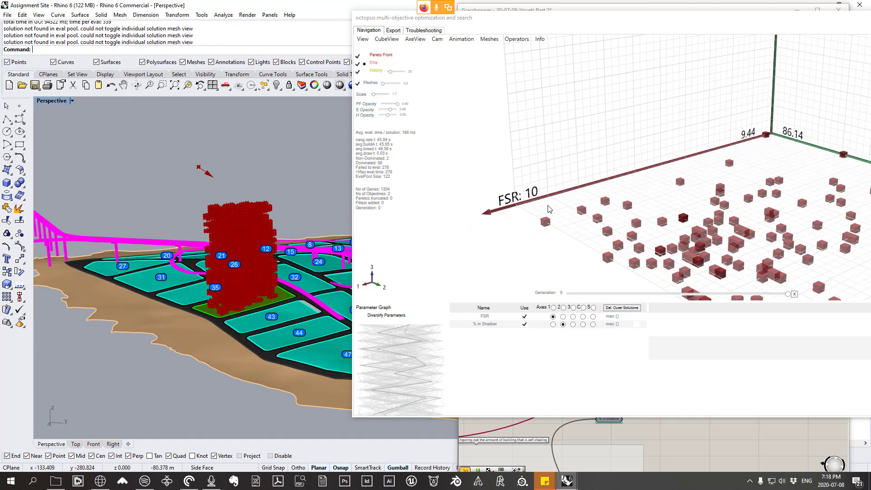
{"action": "scroll", "coordinate": [706, 213], "scroll_direction": "up", "scroll_amount": 8}
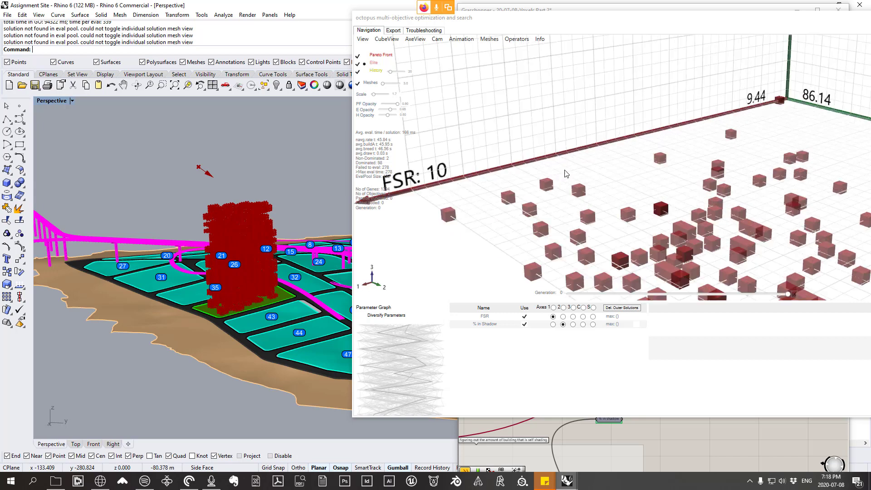
{"action": "right_click", "coordinate": [514, 195]}
{"action": "left_click", "coordinate": [535, 197]}
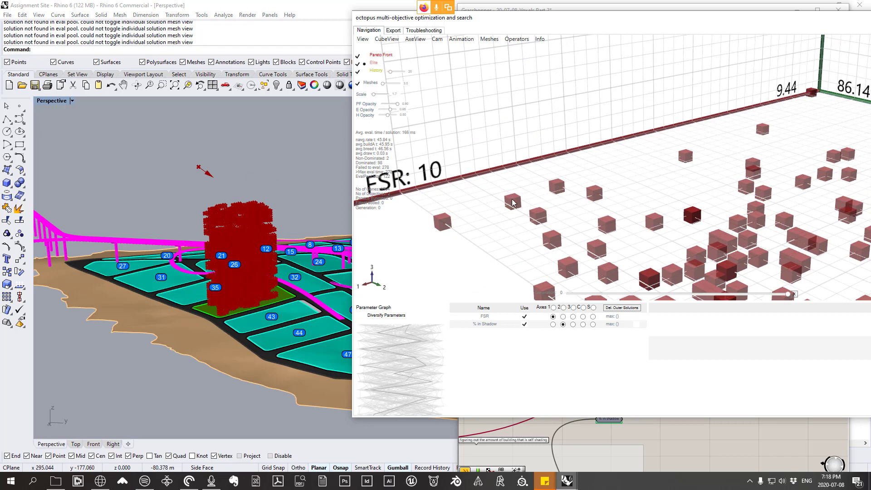
{"action": "mouse_move", "coordinate": [516, 205]}
{"action": "right_click", "coordinate": [510, 194]}
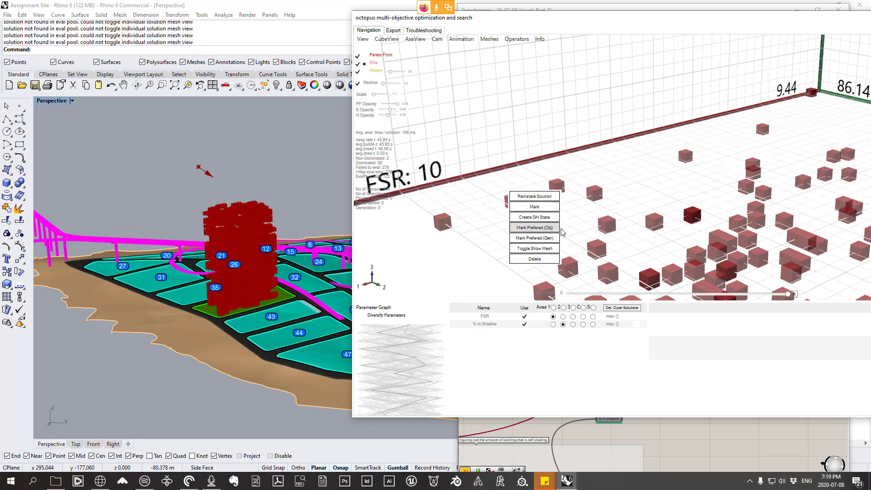
{"action": "left_click", "coordinate": [537, 228]}
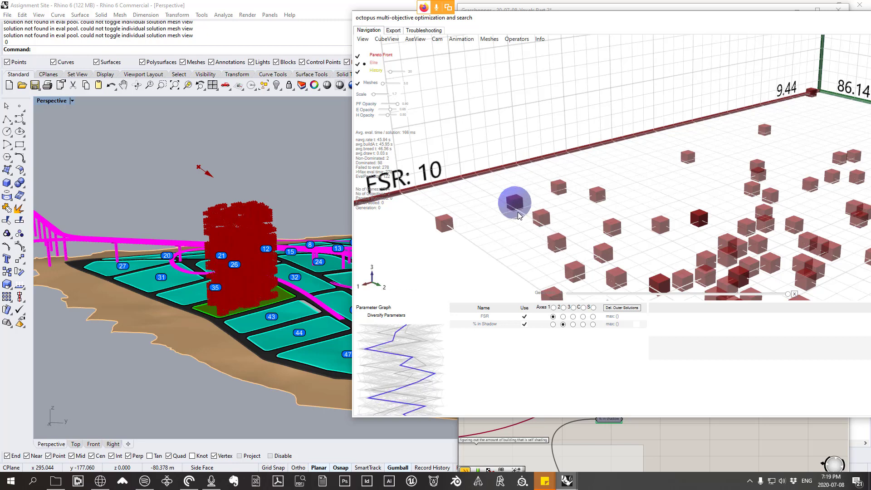
Step: Move the Octopus window back so its settings are fully visible and turn on Diversify Parameters
{"action": "scroll", "coordinate": [517, 209], "scroll_direction": "down", "scroll_amount": 5}
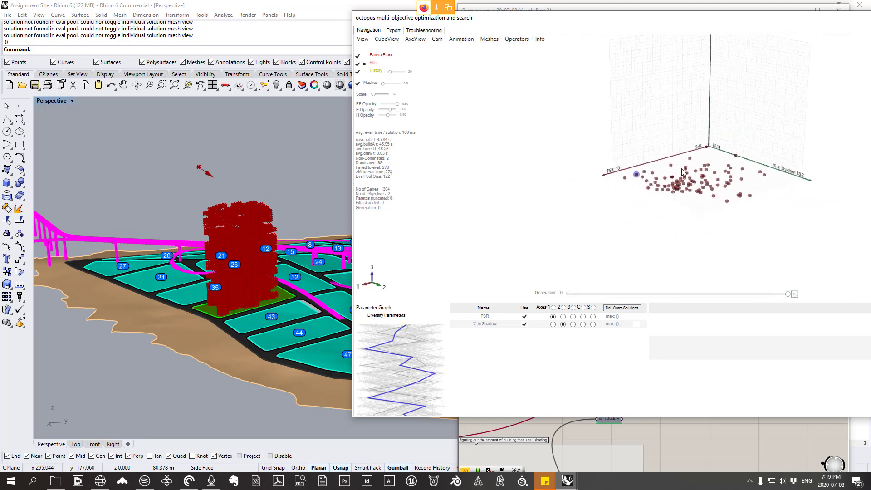
{"action": "scroll", "coordinate": [766, 131], "scroll_direction": "up", "scroll_amount": 2}
{"action": "left_click_drag", "start_coordinate": [709, 17], "coordinate": [520, 21]}
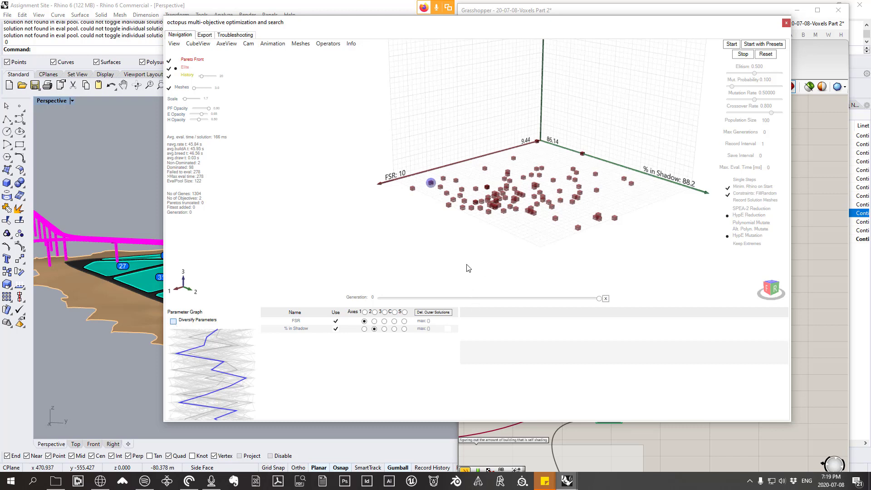
{"action": "scroll", "coordinate": [483, 143], "scroll_direction": "up", "scroll_amount": 4}
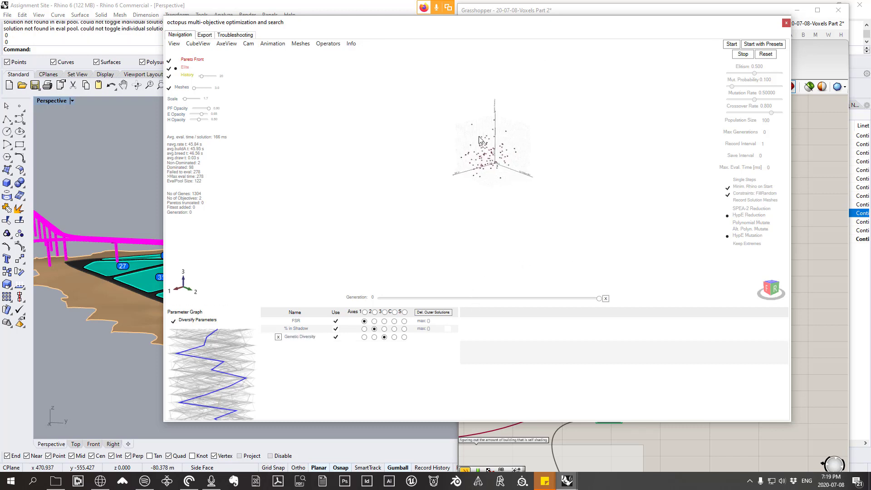
Step: Examine how the solutions spread along the FSR, % in Shadow and Genetic Diversity axes from several angles
{"action": "scroll", "coordinate": [507, 160], "scroll_direction": "up", "scroll_amount": 1}
{"action": "middle_click_drag", "start_coordinate": [508, 204], "coordinate": [547, 180]}
{"action": "right_click_drag", "start_coordinate": [547, 180], "coordinate": [545, 179]}
{"action": "right_click_drag", "start_coordinate": [533, 124], "coordinate": [535, 68]}
{"action": "scroll", "coordinate": [512, 109], "scroll_direction": "up", "scroll_amount": 6}
{"action": "right_click_drag", "start_coordinate": [490, 115], "coordinate": [540, 241]}
{"action": "left_click", "coordinate": [771, 286]}
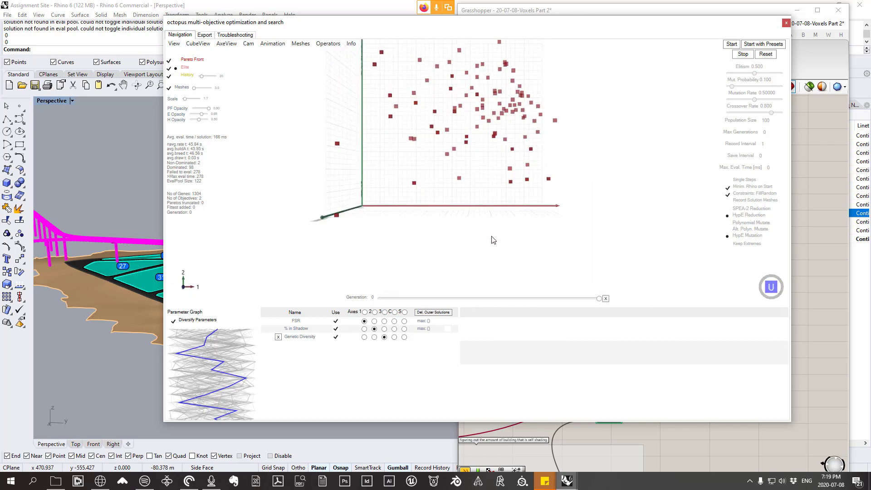
{"action": "scroll", "coordinate": [498, 187], "scroll_direction": "up", "scroll_amount": 5}
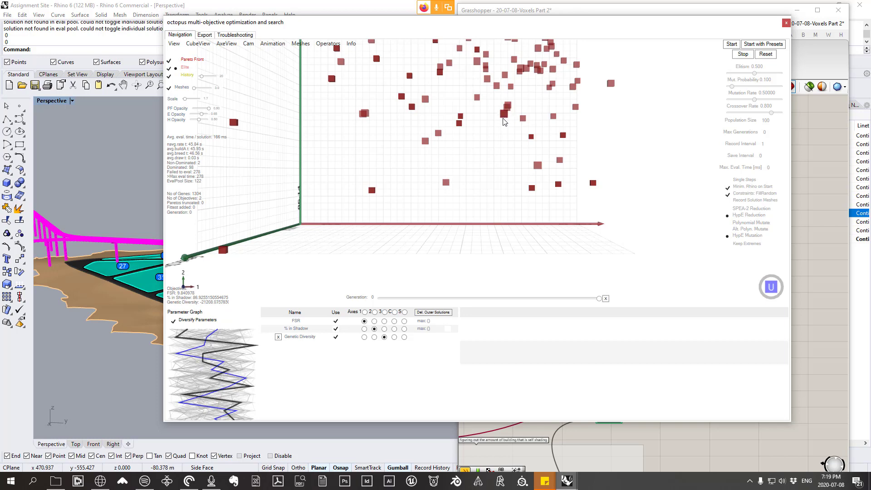
{"action": "right_click_drag", "start_coordinate": [488, 165], "coordinate": [459, 96]}
{"action": "scroll", "coordinate": [463, 169], "scroll_direction": "down", "scroll_amount": 9}
{"action": "scroll", "coordinate": [489, 123], "scroll_direction": "up", "scroll_amount": 3}
{"action": "right_click_drag", "start_coordinate": [488, 160], "coordinate": [478, 208]}
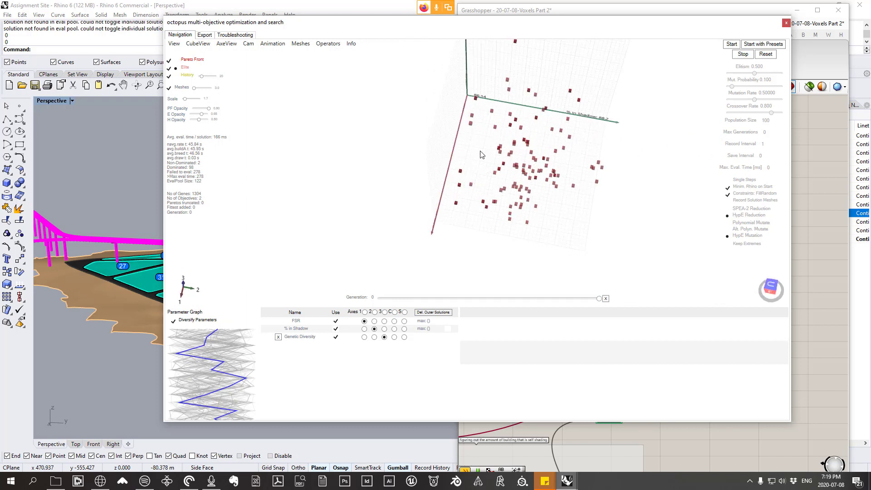
{"action": "right_click_drag", "start_coordinate": [483, 173], "coordinate": [492, 135]}
{"action": "scroll", "coordinate": [509, 105], "scroll_direction": "down", "scroll_amount": 4}
{"action": "scroll", "coordinate": [509, 97], "scroll_direction": "up", "scroll_amount": 3}
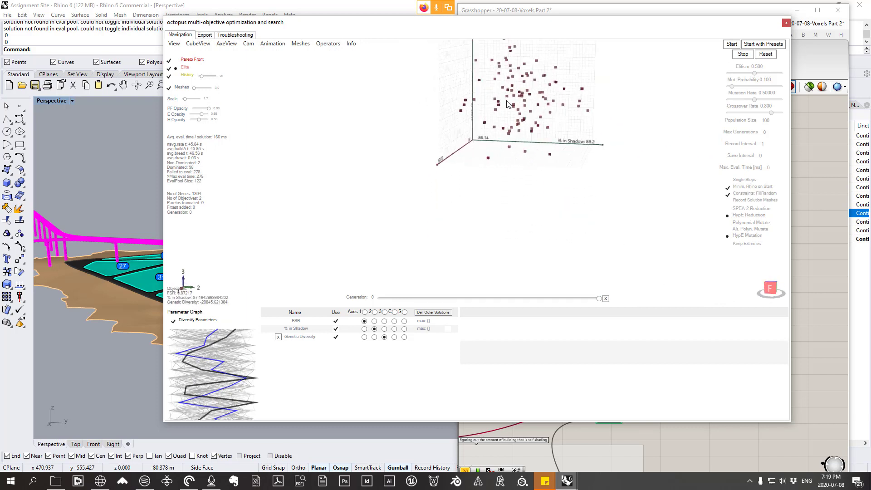
{"action": "scroll", "coordinate": [508, 104], "scroll_direction": "up", "scroll_amount": 2}
{"action": "right_click_drag", "start_coordinate": [508, 104], "coordinate": [515, 99]}
{"action": "scroll", "coordinate": [500, 182], "scroll_direction": "down", "scroll_amount": 4}
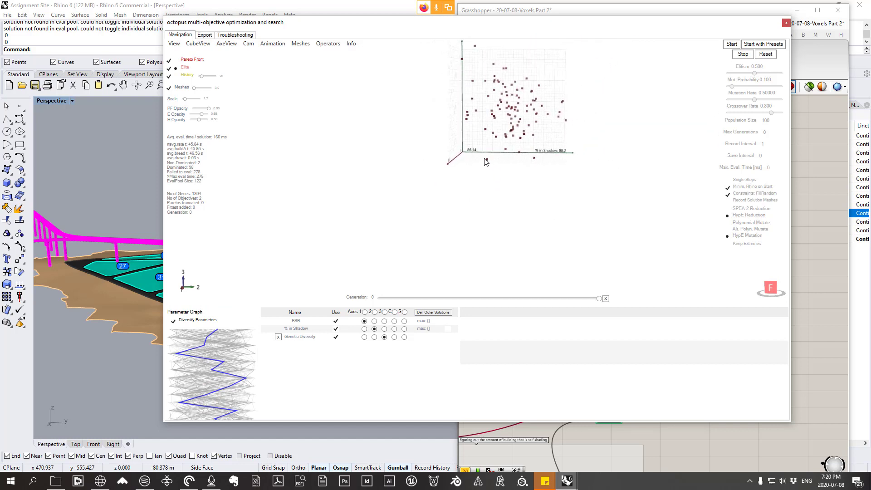
Step: Reinstate the solution highest on the Genetic Diversity axis and zoom to its massing in the Rhino viewport
{"action": "mouse_move", "coordinate": [489, 161]}
{"action": "right_click", "coordinate": [475, 48]}
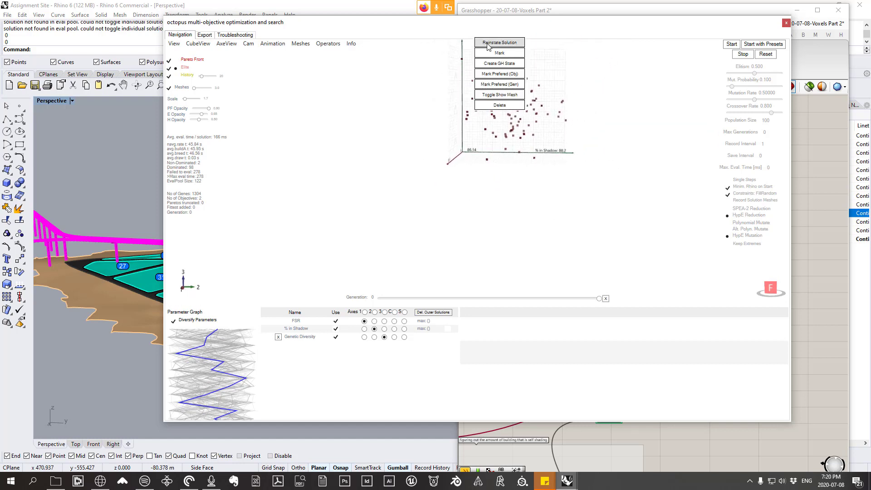
{"action": "left_click", "coordinate": [483, 43]}
{"action": "scroll", "coordinate": [133, 211], "scroll_direction": "up", "scroll_amount": 6}
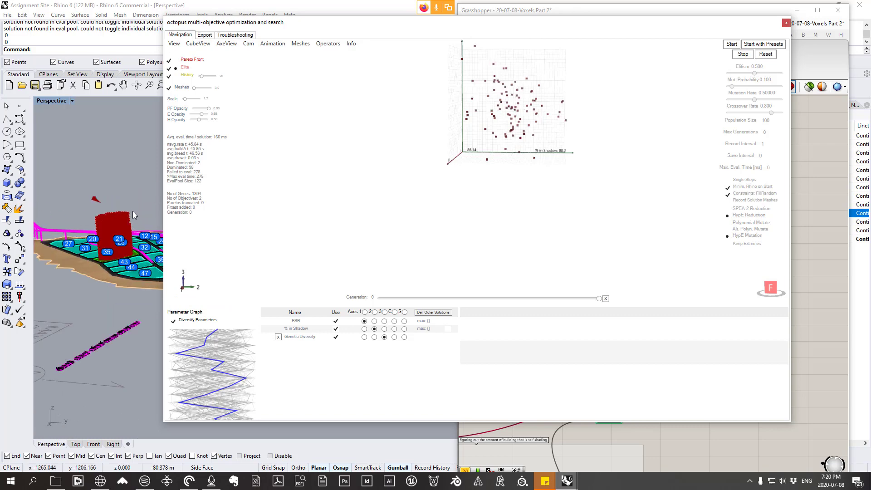
{"action": "right_click_drag", "start_coordinate": [111, 236], "coordinate": [117, 233]}
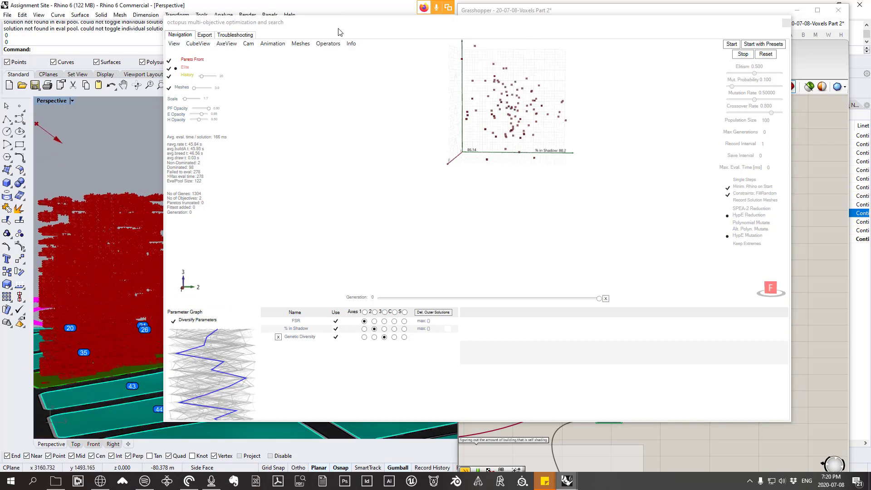
Step: Move the Octopus window clear of the voxel tower and examine the reinstated massing from a closer angle
{"action": "left_click_drag", "start_coordinate": [338, 28], "coordinate": [455, 38]}
{"action": "right_click_drag", "start_coordinate": [216, 195], "coordinate": [157, 227]}
{"action": "scroll", "coordinate": [116, 292], "scroll_direction": "up", "scroll_amount": 4}
{"action": "scroll", "coordinate": [116, 292], "scroll_direction": "down", "scroll_amount": 6}
{"action": "right_click_drag", "start_coordinate": [116, 292], "coordinate": [183, 212]}
{"action": "scroll", "coordinate": [183, 211], "scroll_direction": "up", "scroll_amount": 3}
Step: Reinstate the solution lowest on the Genetic Diversity axis, near the low % in Shadow end
{"action": "left_click", "coordinate": [605, 170]}
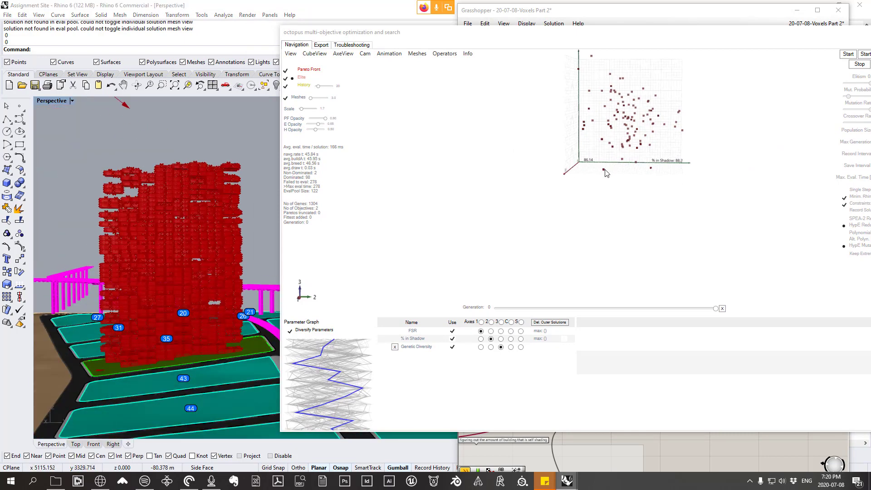
{"action": "right_click", "coordinate": [604, 172]}
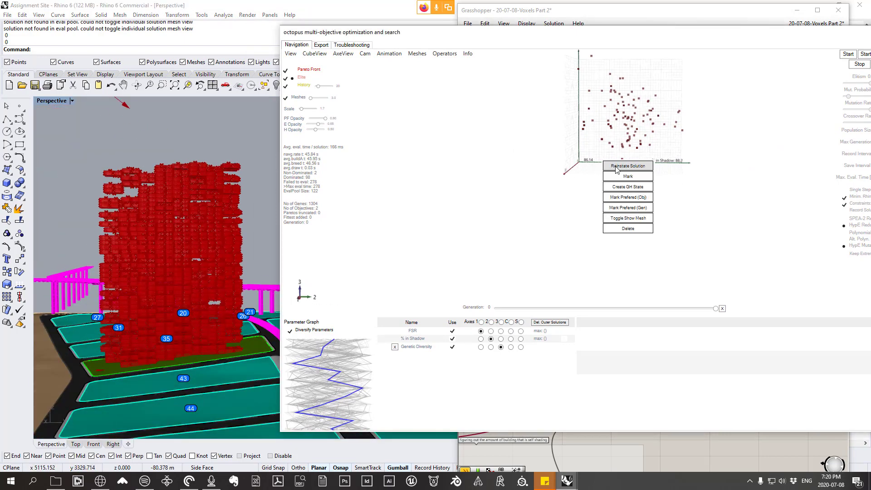
{"action": "left_click", "coordinate": [612, 166]}
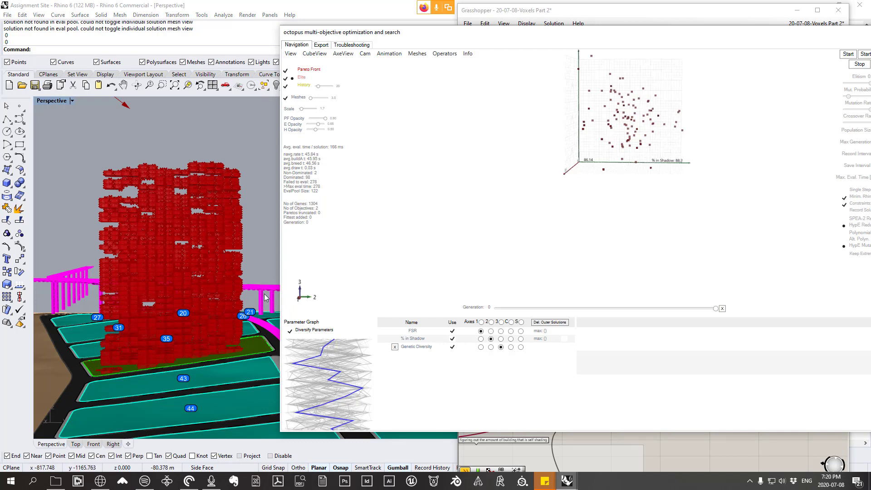
Step: Bring the Octopus window fully into view and examine the solution spread across FSR, % in Shadow and Genetic Diversity from several angles
{"action": "middle_click_drag", "start_coordinate": [673, 179], "coordinate": [675, 109]}
{"action": "middle_click_drag", "start_coordinate": [708, 72], "coordinate": [541, 261]}
{"action": "scroll", "coordinate": [548, 261], "scroll_direction": "down", "scroll_amount": 5}
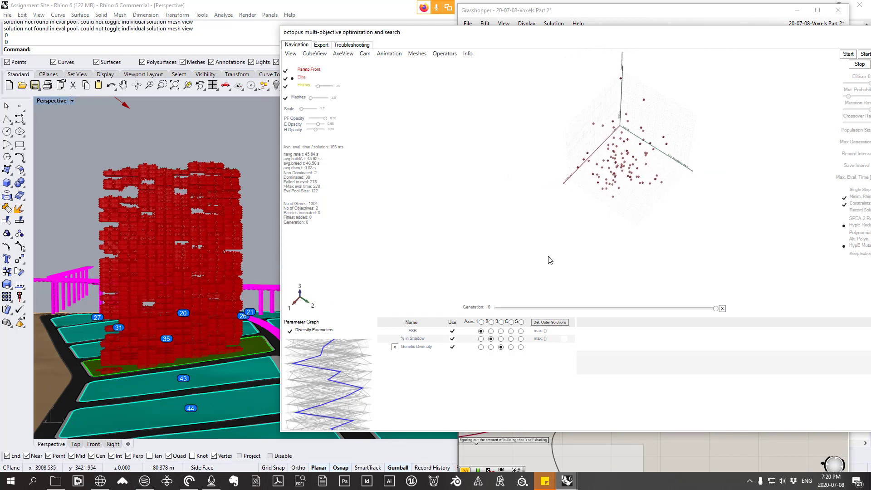
{"action": "scroll", "coordinate": [699, 109], "scroll_direction": "up", "scroll_amount": 2}
{"action": "left_click_drag", "start_coordinate": [671, 35], "coordinate": [553, 36]}
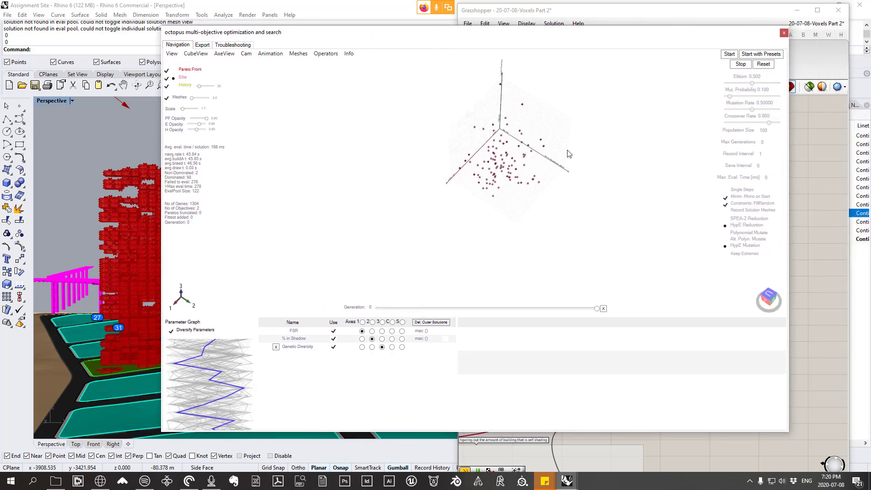
{"action": "scroll", "coordinate": [496, 140], "scroll_direction": "up", "scroll_amount": 4}
{"action": "mouse_move", "coordinate": [511, 191]}
{"action": "scroll", "coordinate": [511, 91], "scroll_direction": "down", "scroll_amount": 5}
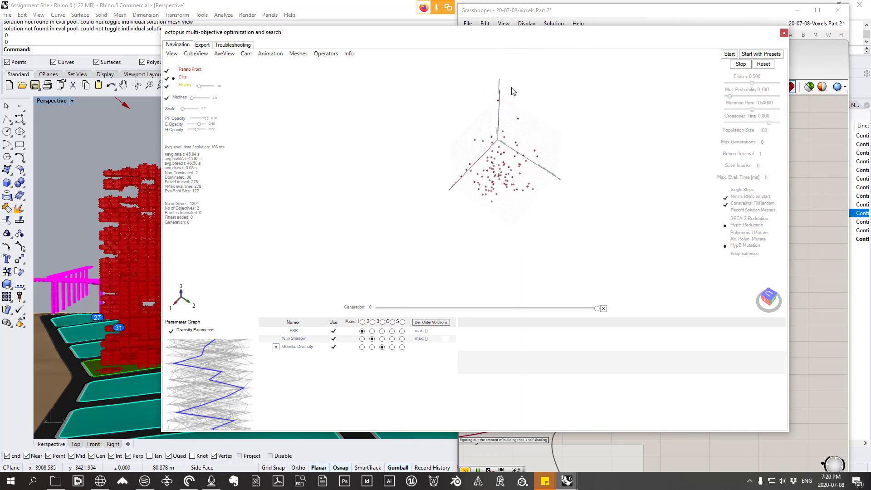
{"action": "scroll", "coordinate": [512, 89], "scroll_direction": "up", "scroll_amount": 4}
{"action": "middle_click_drag", "start_coordinate": [525, 239], "coordinate": [521, 198]}
{"action": "scroll", "coordinate": [517, 199], "scroll_direction": "up", "scroll_amount": 6}
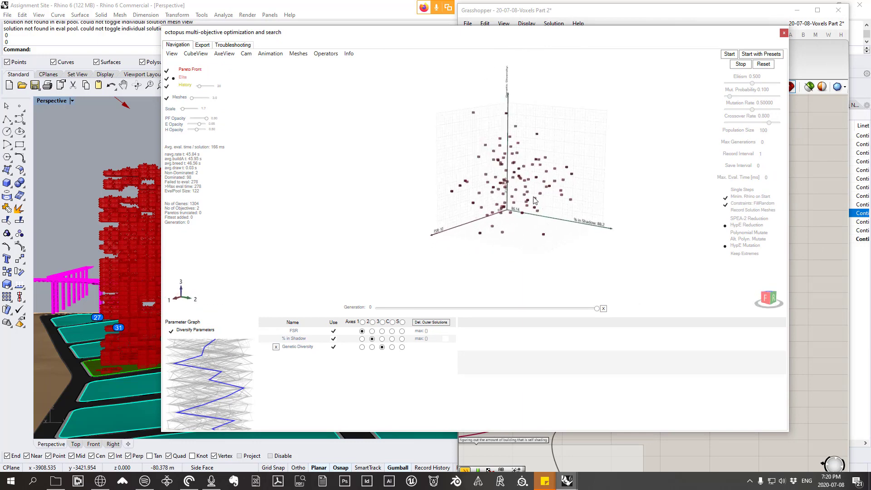
Step: Turn off Diversify Parameters and view how the solutions spread over FSR and % in Shadow alone
{"action": "left_click", "coordinate": [171, 331]}
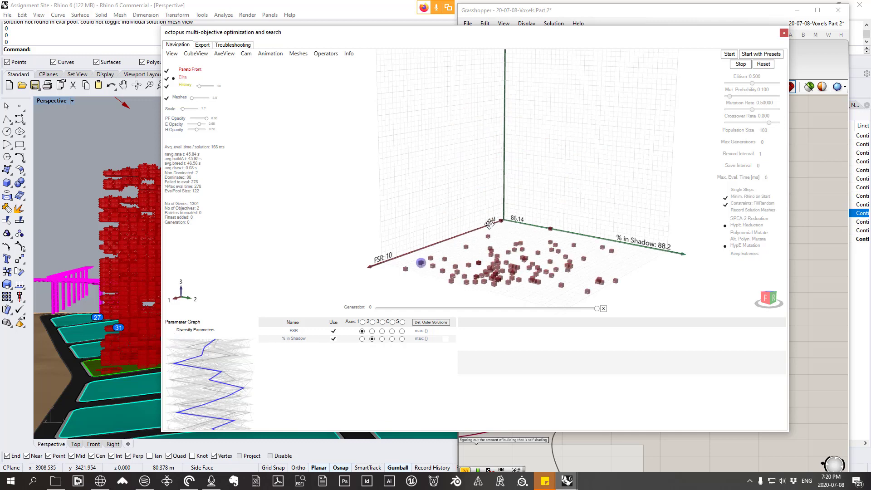
{"action": "right_click_drag", "start_coordinate": [490, 220], "coordinate": [484, 236]}
{"action": "scroll", "coordinate": [485, 236], "scroll_direction": "down", "scroll_amount": 5}
{"action": "scroll", "coordinate": [510, 293], "scroll_direction": "up", "scroll_amount": 2}
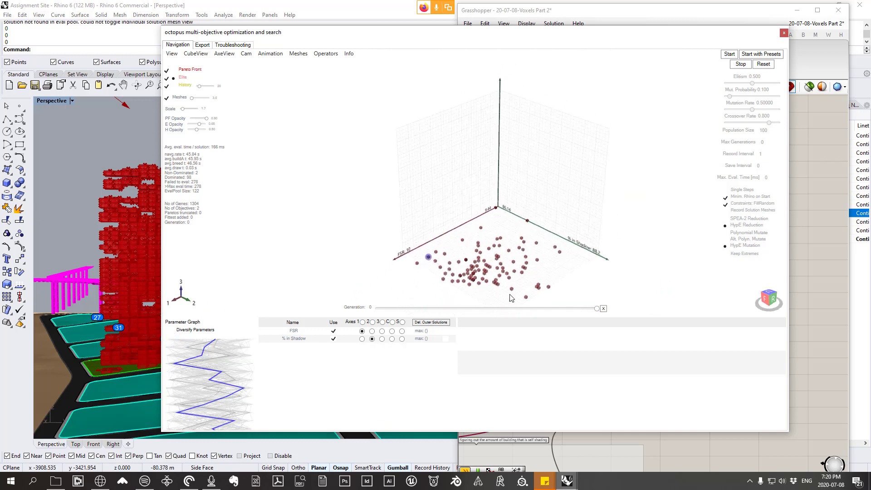
{"action": "right_click_drag", "start_coordinate": [600, 255], "coordinate": [600, 216], "text": "shift"}
{"action": "scroll", "coordinate": [537, 262], "scroll_direction": "up", "scroll_amount": 2}
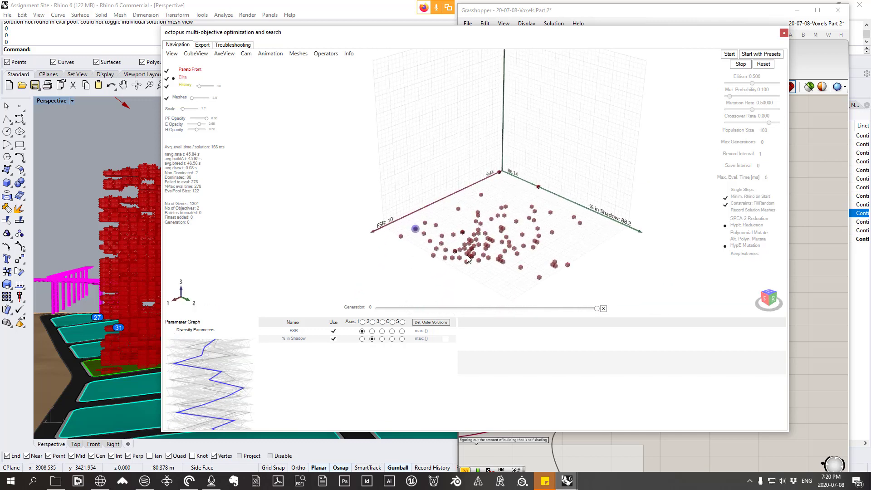
Step: Reinstate an unmarked solution beside the marked one near the high FSR end and inspect its massing in the Rhino viewport
{"action": "left_click", "coordinate": [441, 238]}
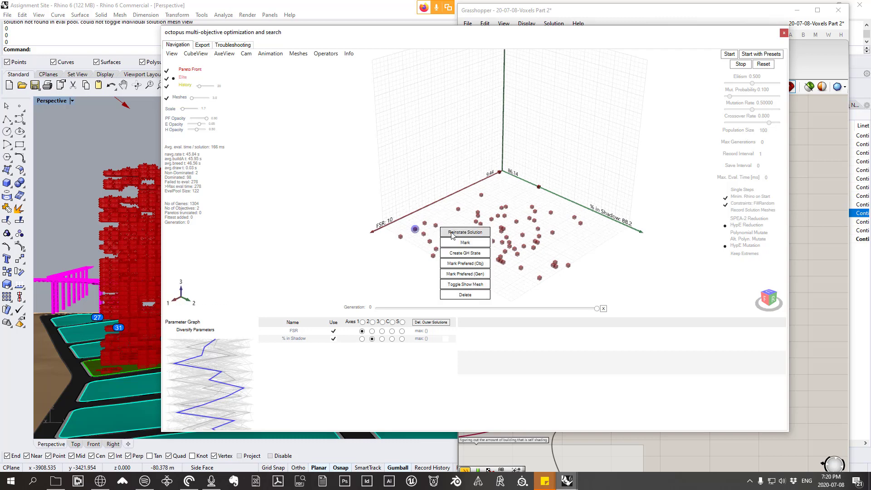
{"action": "left_click", "coordinate": [451, 233]}
{"action": "right_click_drag", "start_coordinate": [70, 245], "coordinate": [114, 256]}
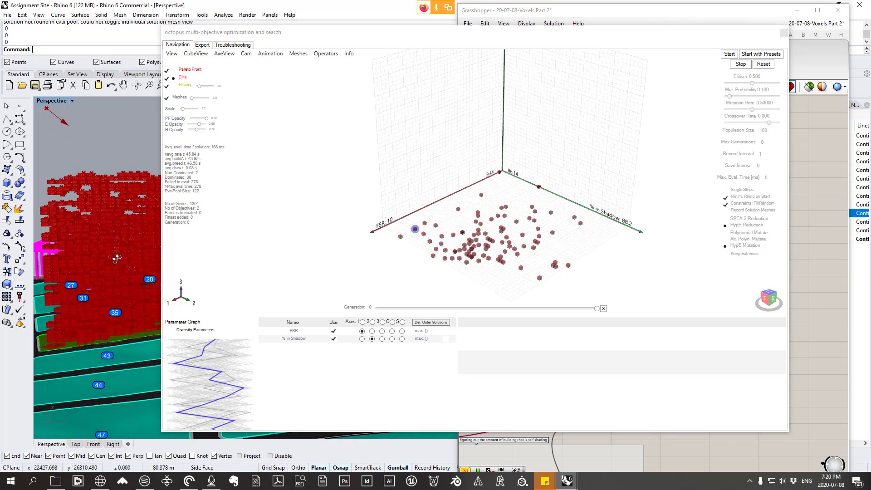
{"action": "scroll", "coordinate": [442, 241], "scroll_direction": "up", "scroll_amount": 2}
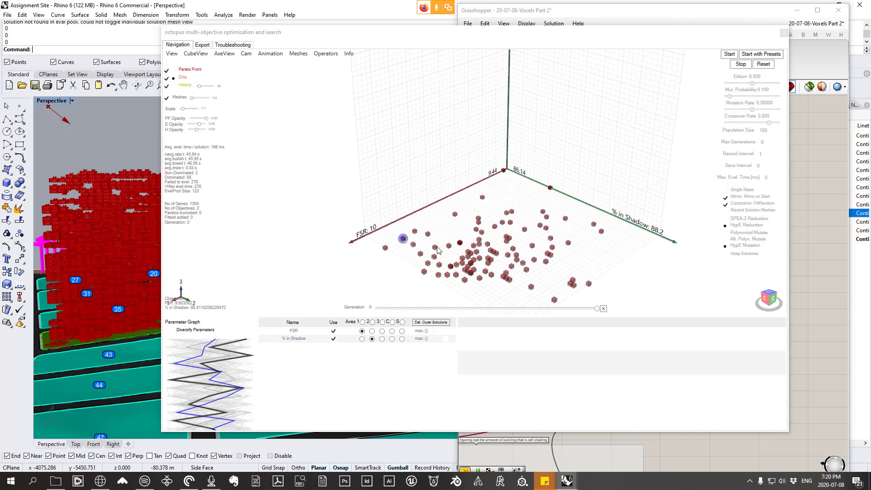
Step: Reinstate the same high-FSR solution again and mark it so its parameters show in the Parameter Graph
{"action": "left_click", "coordinate": [436, 245]}
{"action": "left_click", "coordinate": [460, 245]}
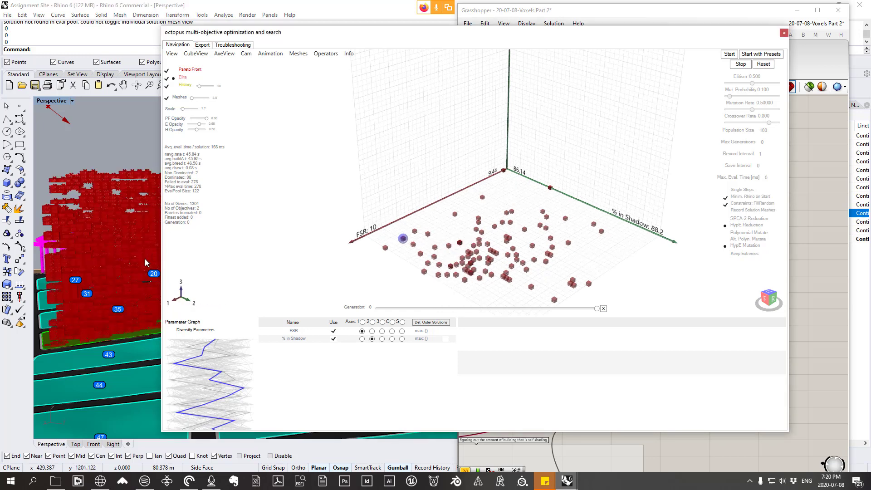
{"action": "left_click", "coordinate": [434, 249]}
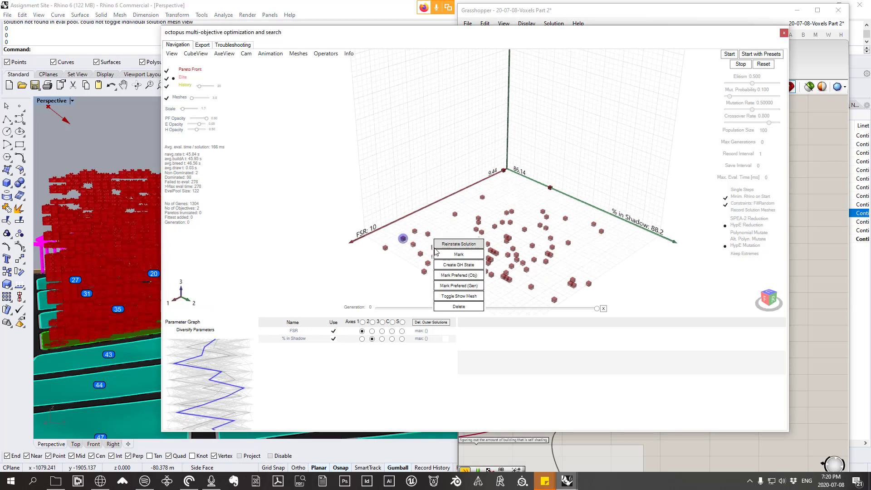
{"action": "left_click", "coordinate": [460, 235]}
Step: Compare the two marked solutions, try a higher Elitism value and return Elitism to 0.500
{"action": "scroll", "coordinate": [461, 237], "scroll_direction": "down", "scroll_amount": 2}
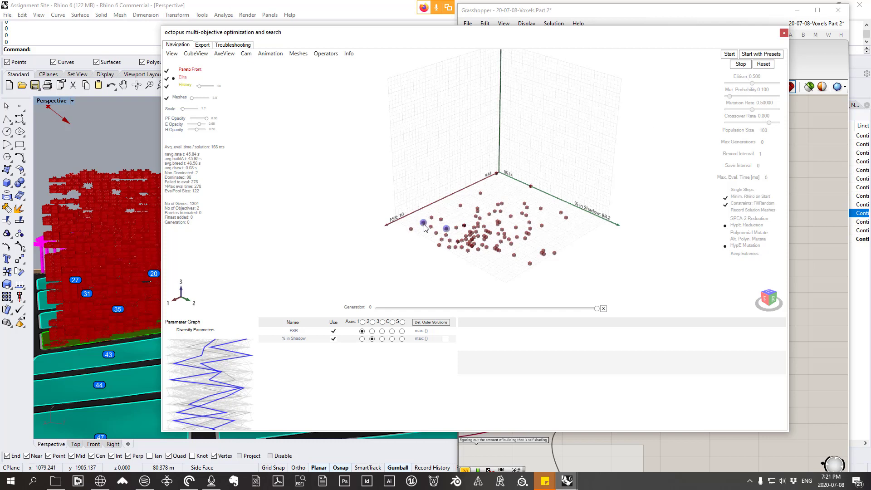
{"action": "mouse_move", "coordinate": [423, 227]}
{"action": "mouse_move", "coordinate": [458, 213]}
{"action": "left_click_drag", "start_coordinate": [754, 83], "coordinate": [778, 84]}
{"action": "mouse_move", "coordinate": [425, 225]}
{"action": "left_click_drag", "start_coordinate": [777, 83], "coordinate": [755, 86]}
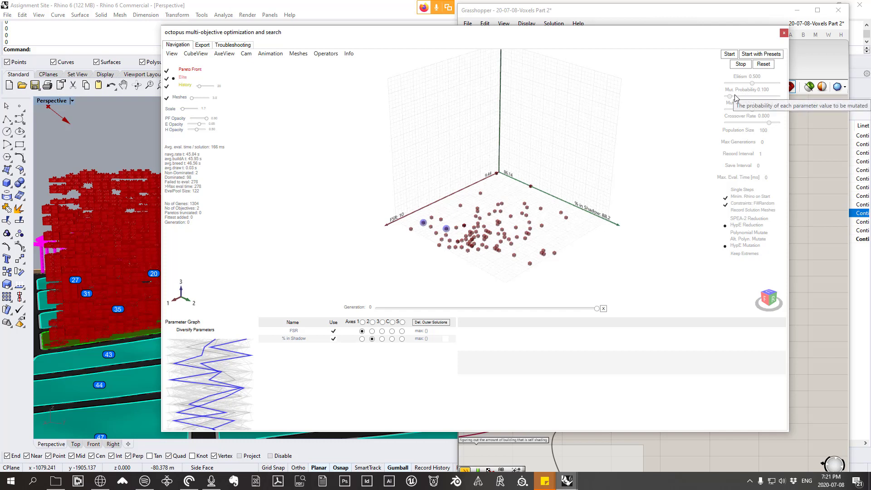
Step: Set the mutation probability to 0.503 in the Octopus search settings
{"action": "mouse_move", "coordinate": [446, 230]}
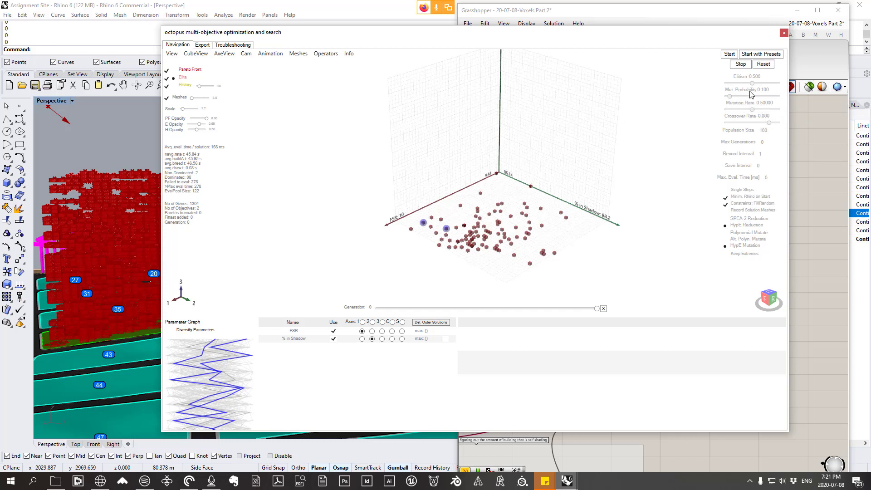
{"action": "mouse_move", "coordinate": [751, 94]}
{"action": "left_click_drag", "start_coordinate": [729, 96], "coordinate": [751, 97]}
{"action": "mouse_move", "coordinate": [499, 223]}
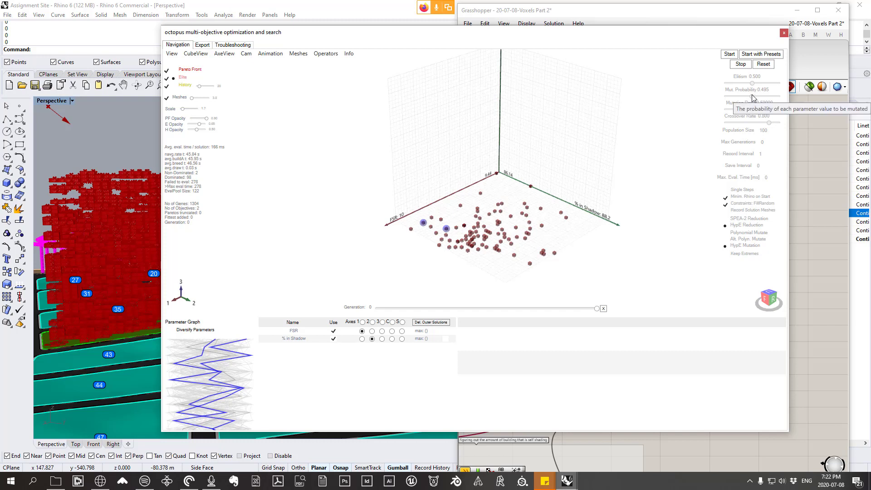
{"action": "left_click_drag", "start_coordinate": [752, 97], "coordinate": [755, 102]}
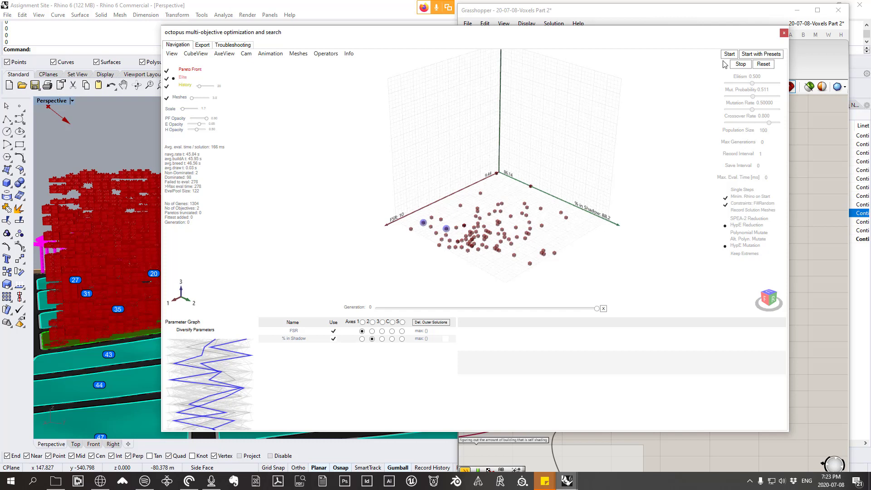
Step: Run the Octopus optimization again through generation 2 and stop it
{"action": "mouse_move", "coordinate": [424, 224]}
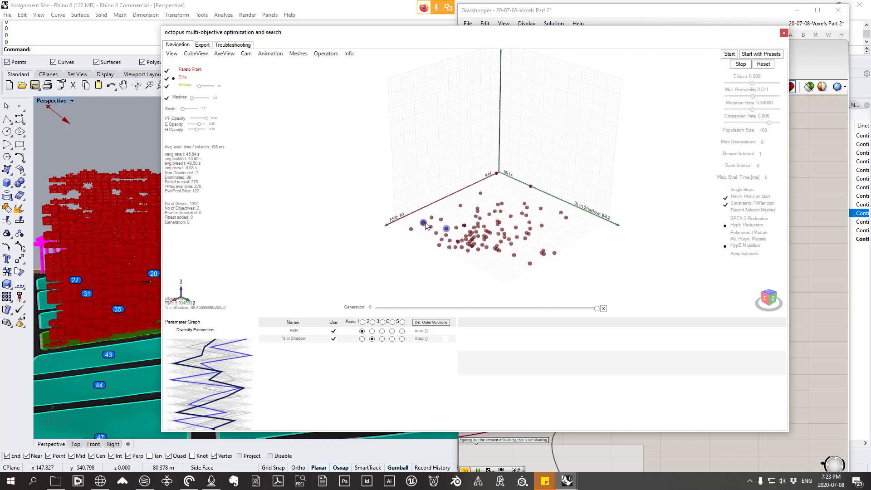
{"action": "mouse_move", "coordinate": [447, 233]}
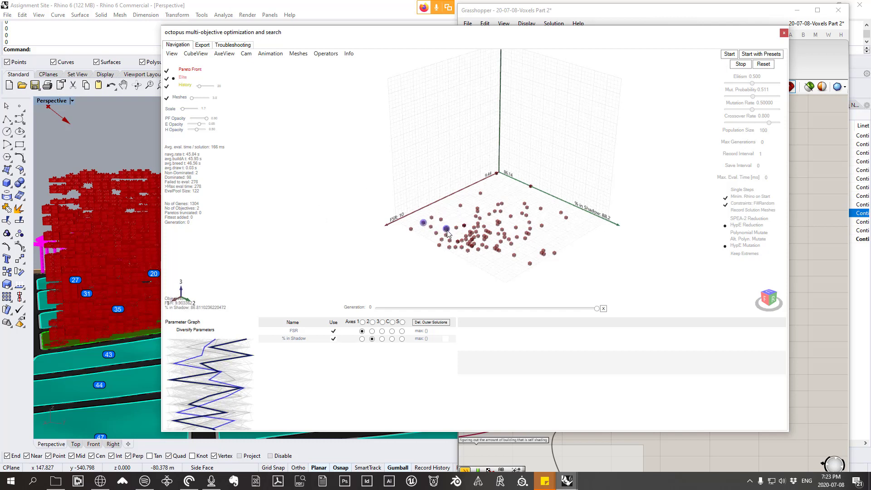
{"action": "left_click", "coordinate": [729, 54]}
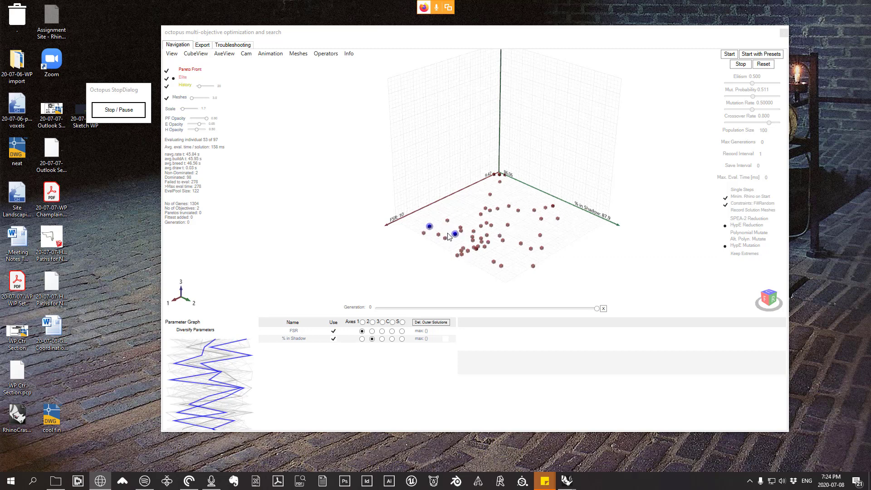
{"action": "mouse_move", "coordinate": [463, 232]}
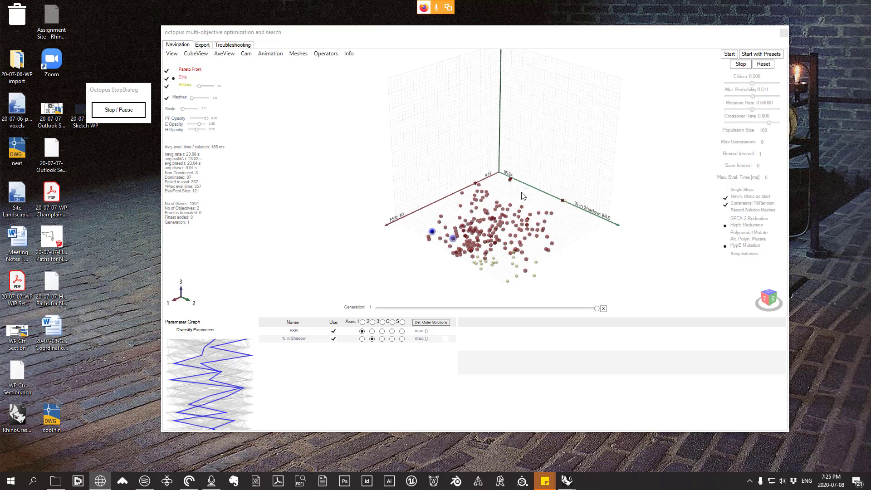
{"action": "left_click", "coordinate": [117, 110]}
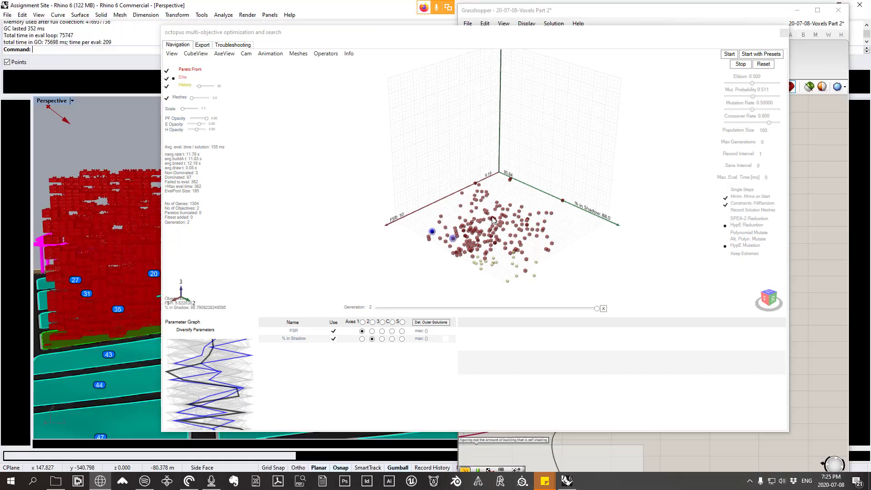
Step: Reinstate a solution from the middle of the solution cloud and reset the optimizer
{"action": "right_click", "coordinate": [493, 221]}
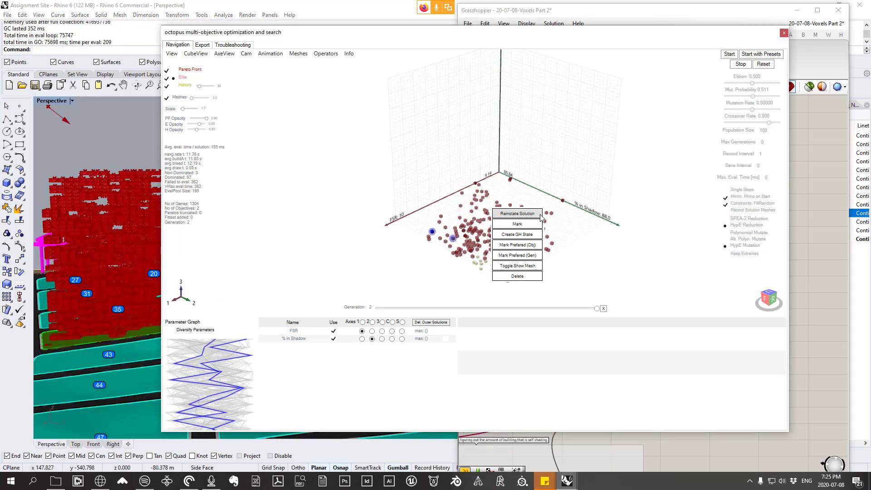
{"action": "left_click", "coordinate": [519, 215]}
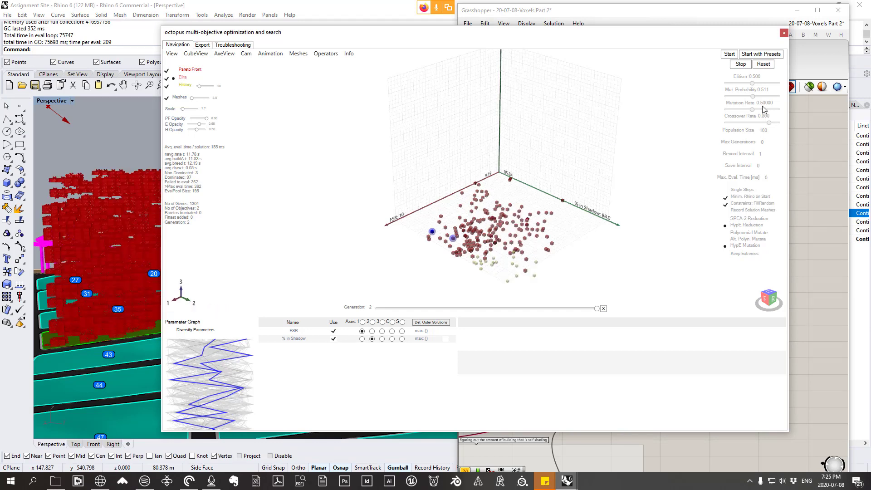
{"action": "left_click", "coordinate": [764, 64]}
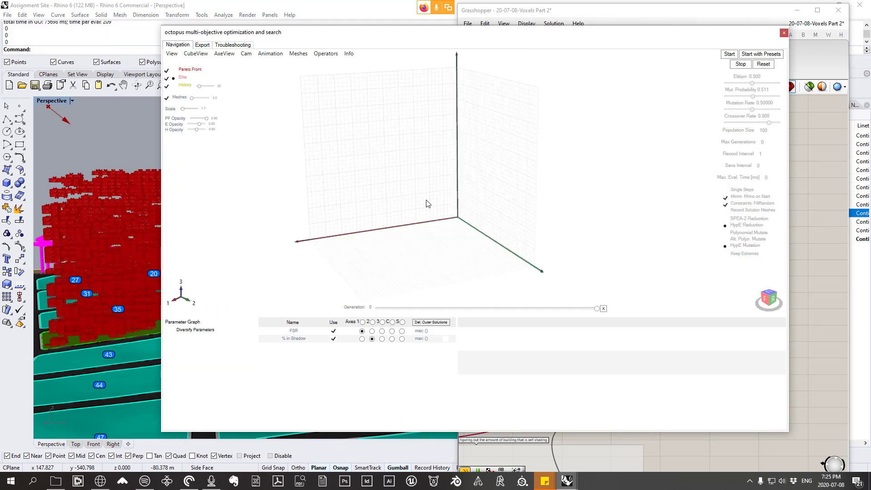
{"action": "right_click_drag", "start_coordinate": [427, 200], "coordinate": [473, 235]}
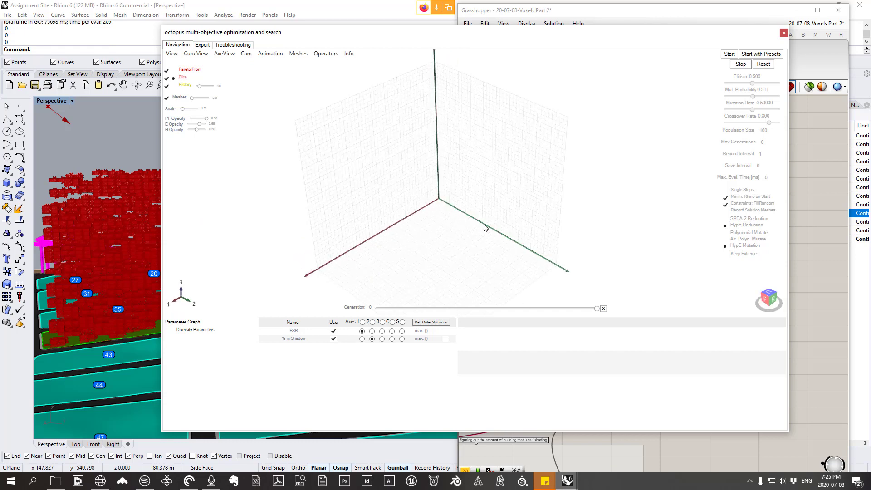
Step: Check the text export options, return to the solution graph and close the Octopus window
{"action": "left_click", "coordinate": [203, 44]}
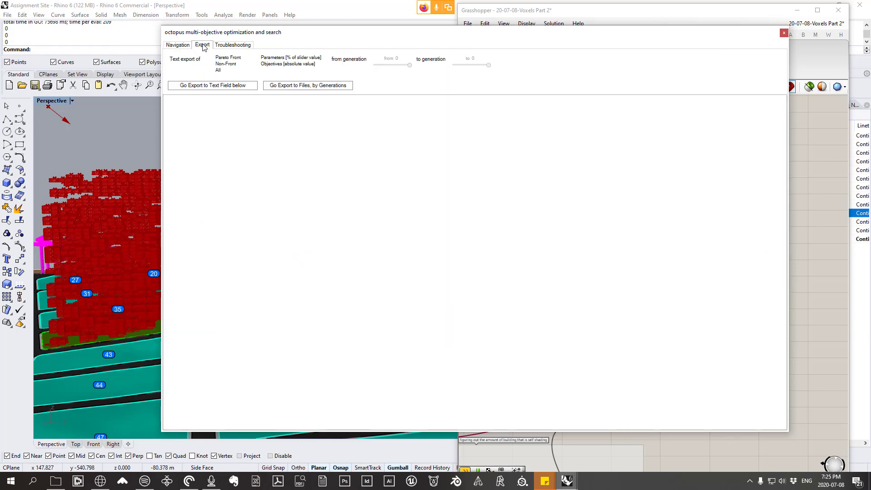
{"action": "left_click", "coordinate": [178, 44]}
{"action": "right_click_drag", "start_coordinate": [481, 234], "coordinate": [473, 171]}
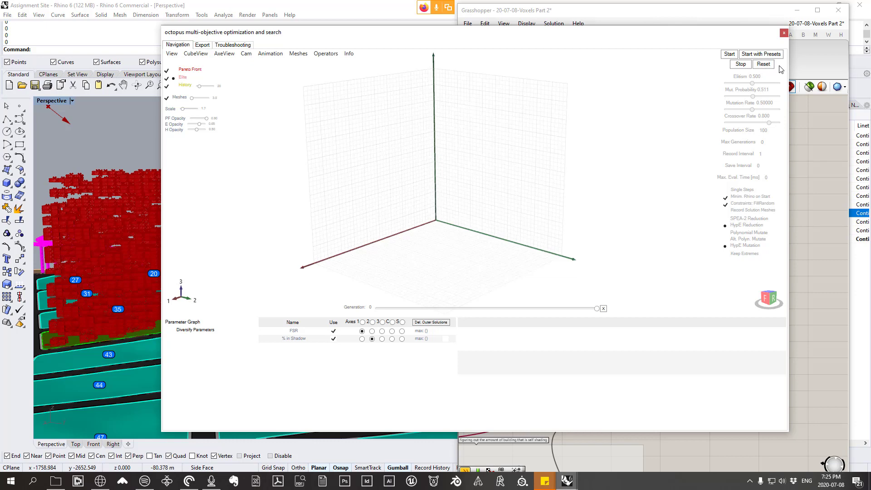
{"action": "left_click", "coordinate": [784, 34]}
Step: Shift the Octopus component slightly aside on the canvas and disable it
{"action": "right_click_drag", "start_coordinate": [695, 158], "coordinate": [681, 175]}
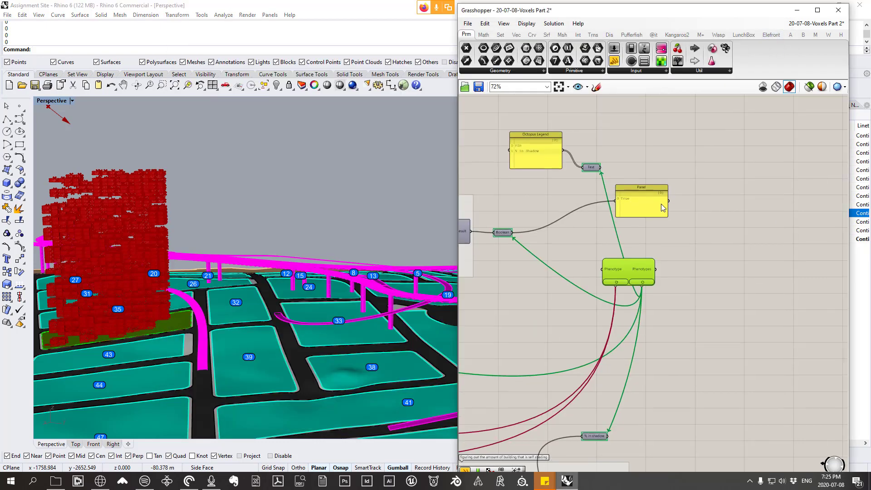
{"action": "right_click_drag", "start_coordinate": [695, 248], "coordinate": [739, 223]}
{"action": "left_click_drag", "start_coordinate": [667, 239], "coordinate": [682, 232]}
{"action": "scroll", "coordinate": [689, 236], "scroll_direction": "up", "scroll_amount": 1}
{"action": "right_click", "coordinate": [703, 200]}
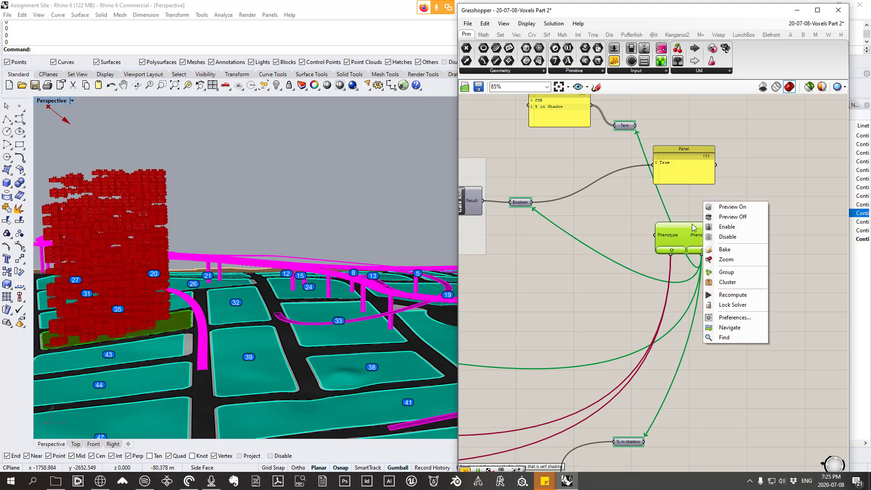
{"action": "left_click", "coordinate": [733, 227]}
{"action": "left_click_drag", "start_coordinate": [694, 239], "coordinate": [713, 235]}
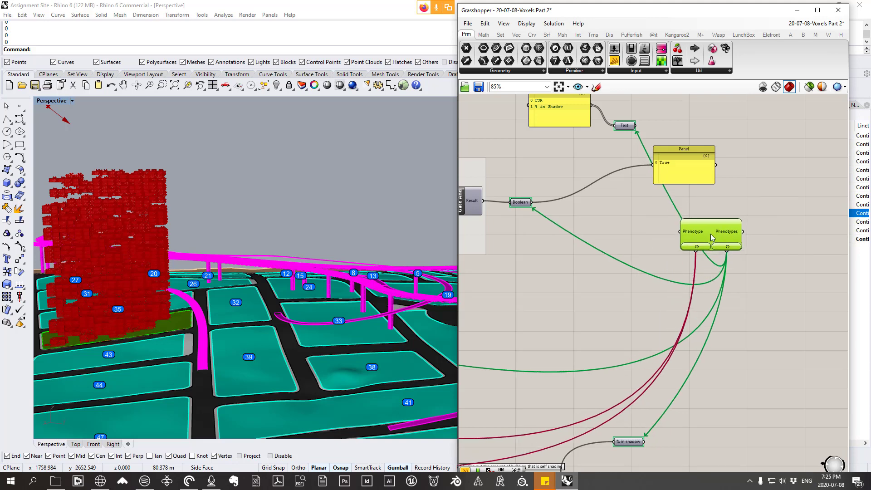
{"action": "right_click", "coordinate": [712, 235]}
{"action": "left_click", "coordinate": [736, 263]}
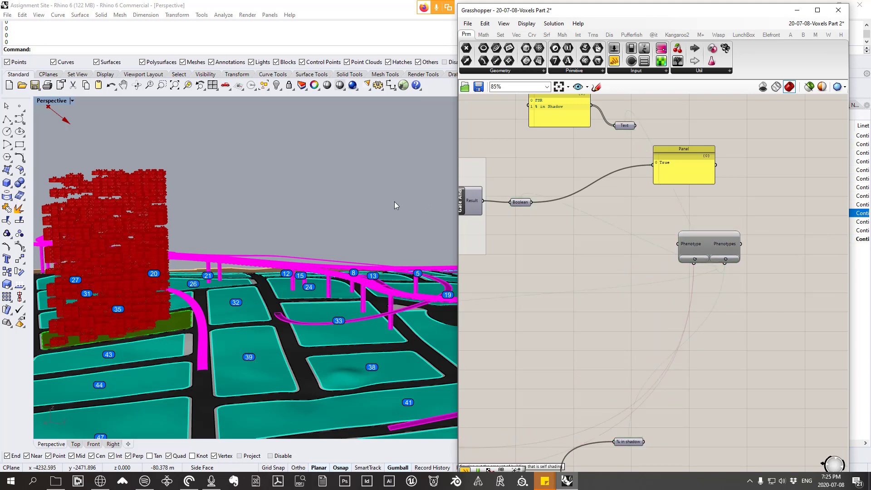
Step: Examine the reinstated voxel tower together with the Percentage in Shadow and Reduced FSR panels
{"action": "scroll", "coordinate": [369, 230], "scroll_direction": "down", "scroll_amount": 5}
{"action": "scroll", "coordinate": [369, 230], "scroll_direction": "up", "scroll_amount": 8}
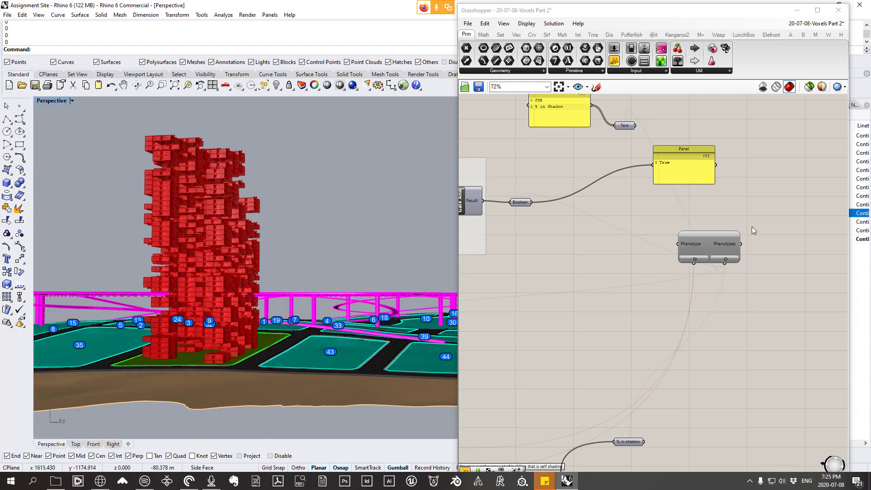
{"action": "scroll", "coordinate": [752, 226], "scroll_direction": "down", "scroll_amount": 2}
{"action": "scroll", "coordinate": [690, 373], "scroll_direction": "up", "scroll_amount": 4}
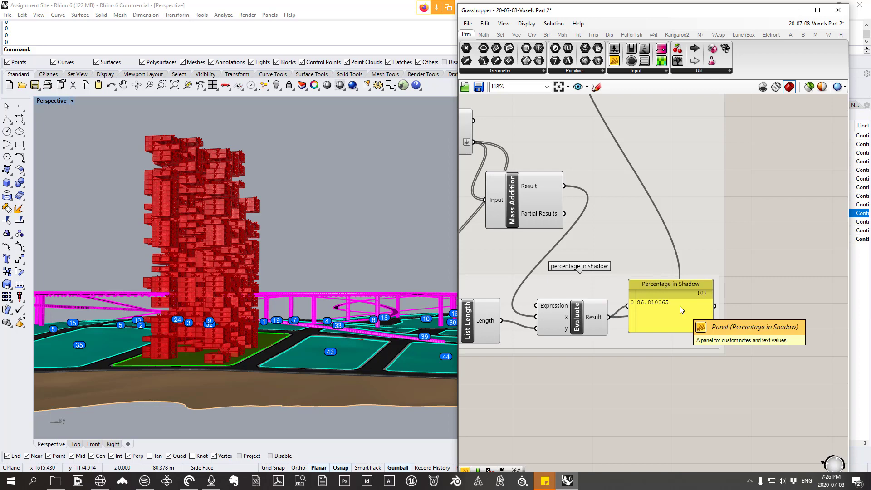
{"action": "scroll", "coordinate": [680, 306], "scroll_direction": "down", "scroll_amount": 6}
{"action": "right_click_drag", "start_coordinate": [622, 247], "coordinate": [734, 352]}
{"action": "scroll", "coordinate": [527, 218], "scroll_direction": "up", "scroll_amount": 6}
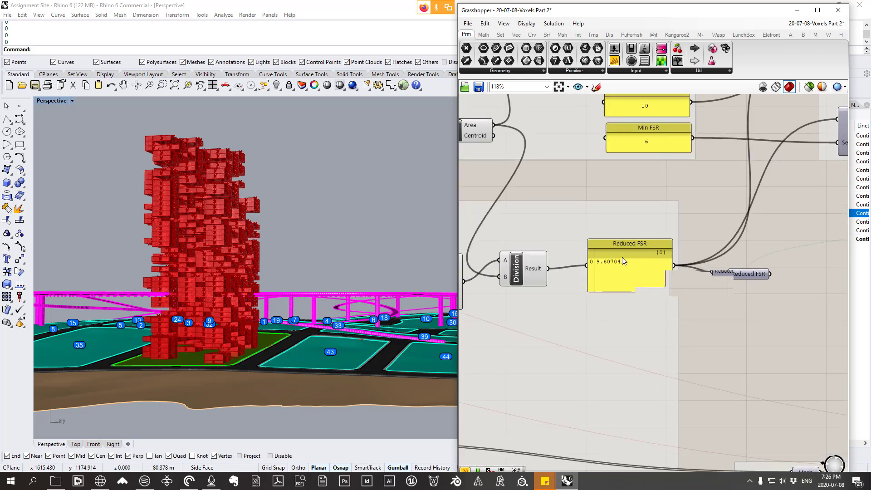
{"action": "scroll", "coordinate": [622, 256], "scroll_direction": "down", "scroll_amount": 5}
{"action": "scroll", "coordinate": [625, 259], "scroll_direction": "up", "scroll_amount": 5}
{"action": "right_click_drag", "start_coordinate": [349, 264], "coordinate": [277, 320]}
{"action": "scroll", "coordinate": [573, 290], "scroll_direction": "down", "scroll_amount": 1}
{"action": "right_click_drag", "start_coordinate": [618, 286], "coordinate": [594, 323]}
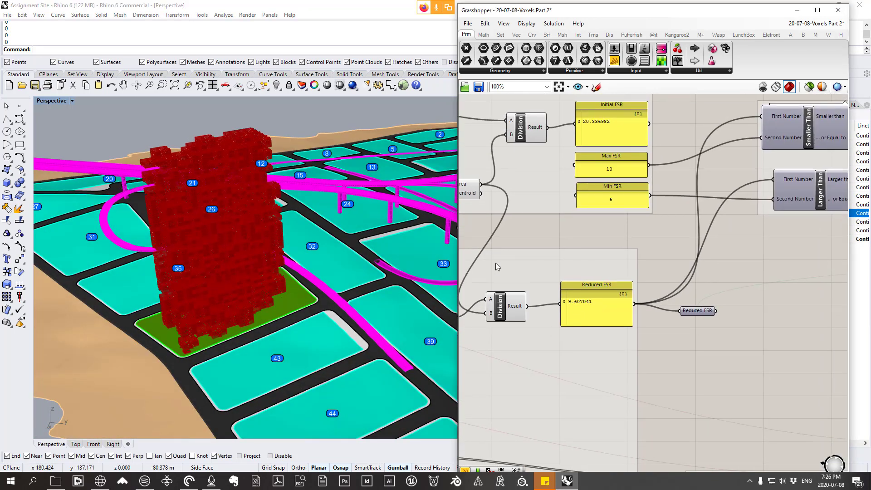
Step: Enable the Octopus component again and open its optimization window
{"action": "scroll", "coordinate": [494, 243], "scroll_direction": "down", "scroll_amount": 4}
{"action": "right_click_drag", "start_coordinate": [750, 329], "coordinate": [621, 317]}
{"action": "scroll", "coordinate": [754, 211], "scroll_direction": "up", "scroll_amount": 4}
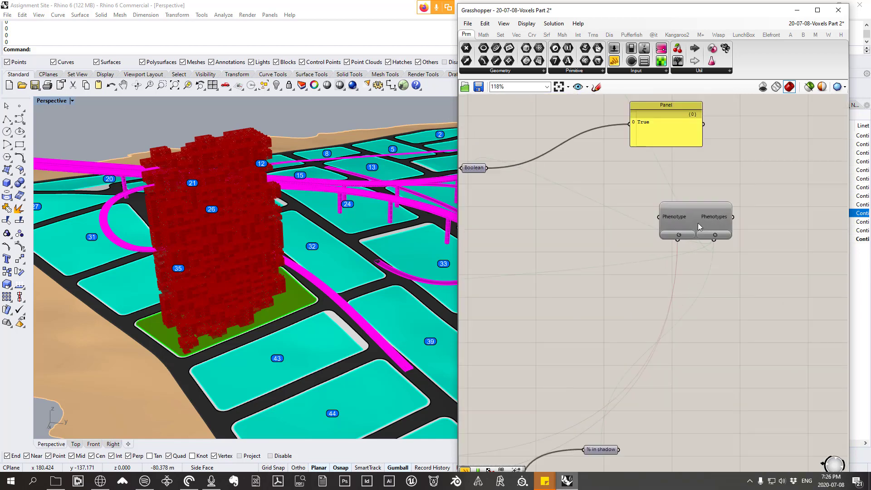
{"action": "scroll", "coordinate": [699, 226], "scroll_direction": "up", "scroll_amount": 1}
{"action": "right_click", "coordinate": [698, 214]}
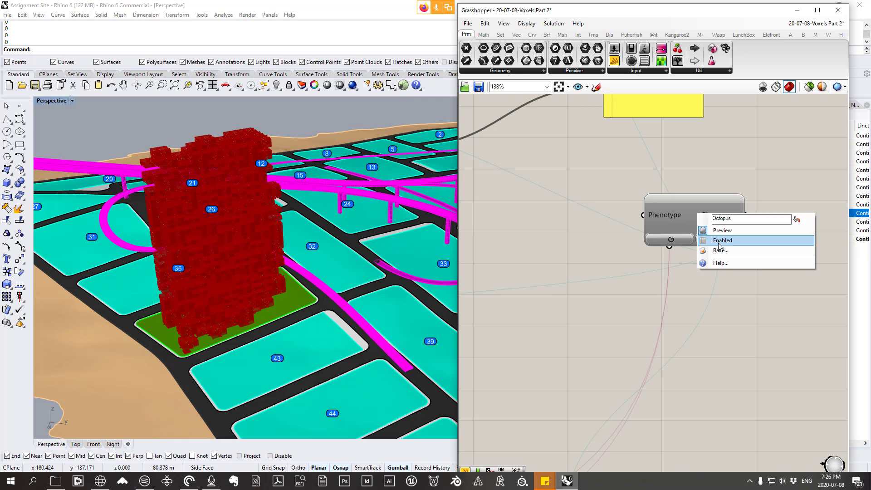
{"action": "right_click_drag", "start_coordinate": [205, 214], "coordinate": [267, 220]}
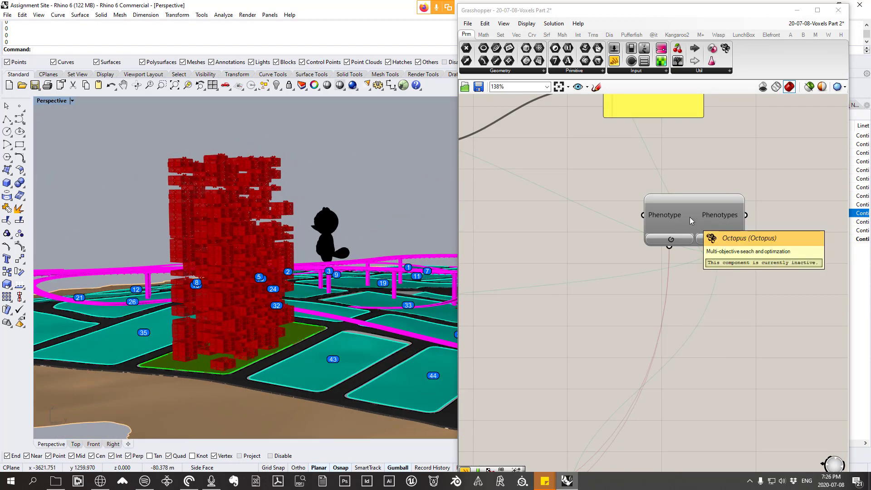
{"action": "right_click_drag", "start_coordinate": [331, 293], "coordinate": [293, 281]}
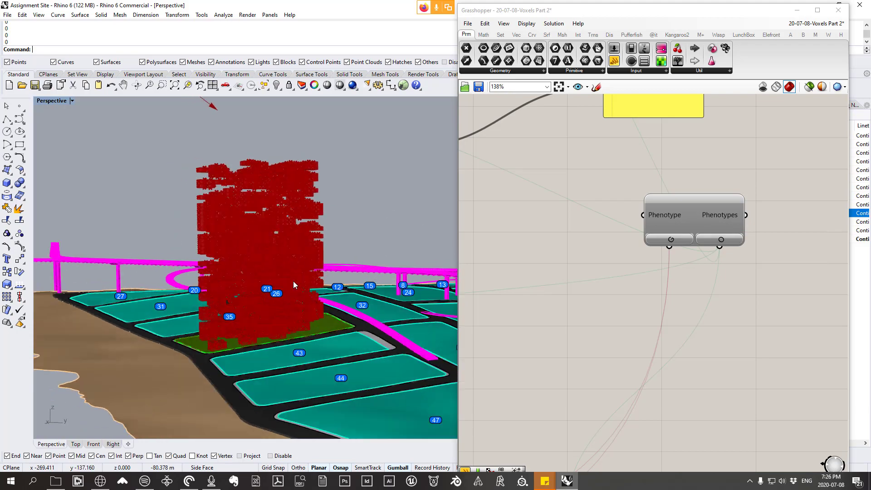
{"action": "right_click_drag", "start_coordinate": [337, 239], "coordinate": [273, 236]}
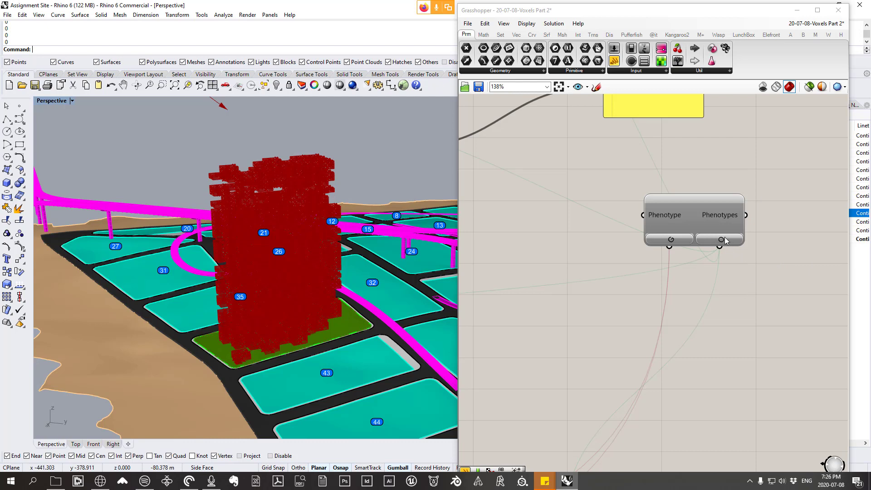
{"action": "left_click_drag", "start_coordinate": [709, 211], "coordinate": [686, 199]}
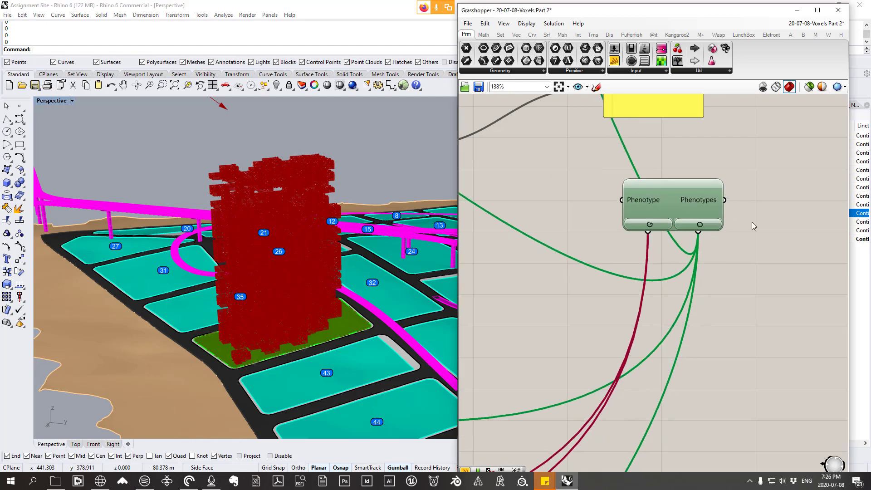
{"action": "double_click", "coordinate": [654, 201]}
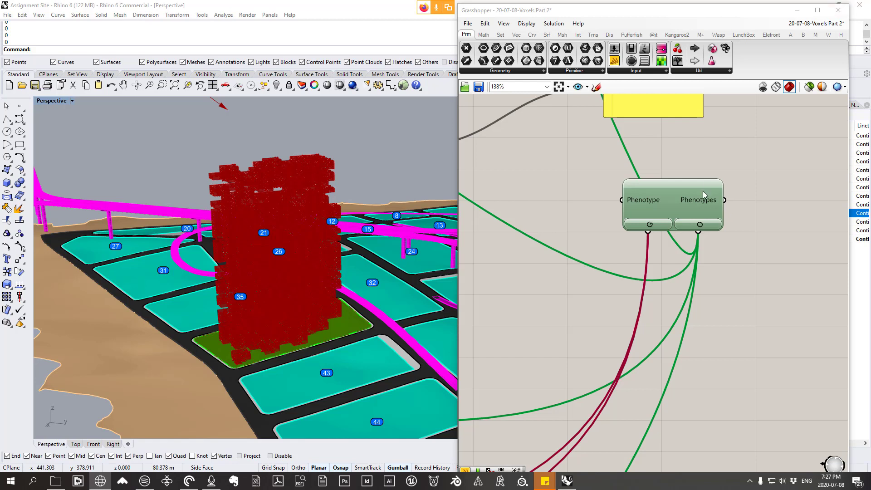
Step: Disable the Octopus component
{"action": "right_click", "coordinate": [669, 219]}
{"action": "left_click", "coordinate": [701, 249]}
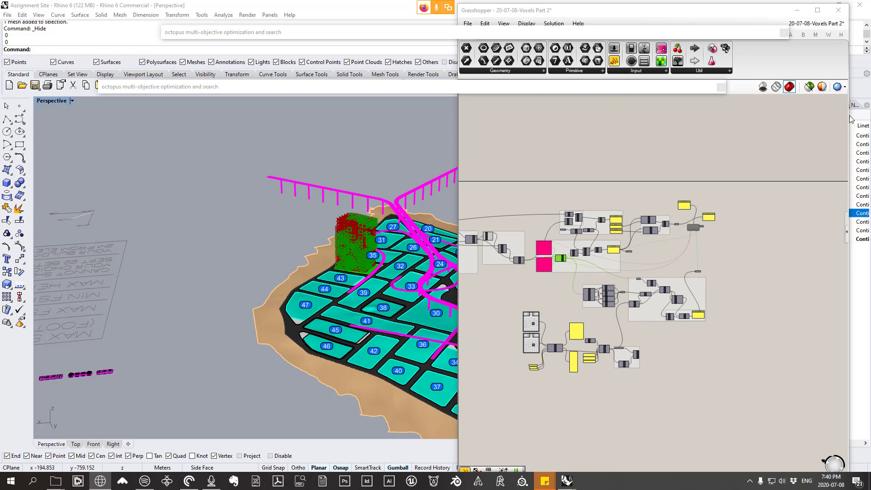
Step: Inspect the resulting tower on its plot and the Reduced FSR and self-shading calculations in the definition
{"action": "right_click_drag", "start_coordinate": [317, 266], "coordinate": [268, 272]}
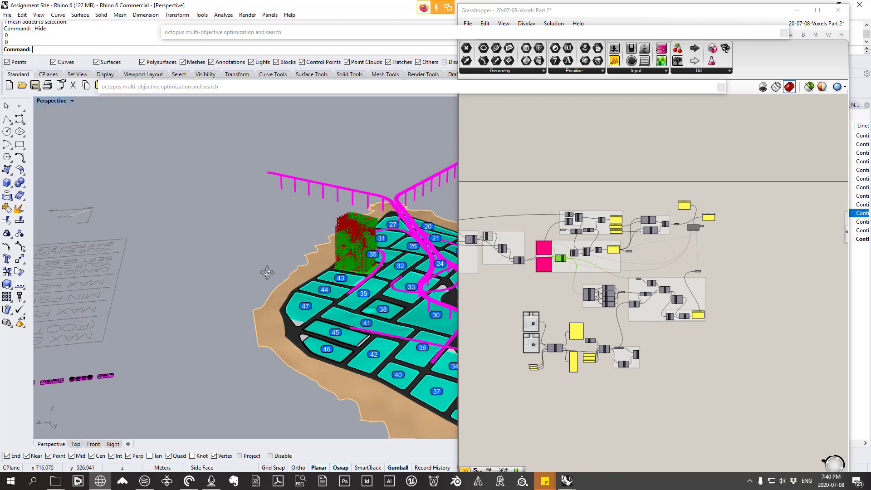
{"action": "scroll", "coordinate": [267, 272], "scroll_direction": "up", "scroll_amount": 3}
{"action": "scroll", "coordinate": [744, 248], "scroll_direction": "down", "scroll_amount": 2}
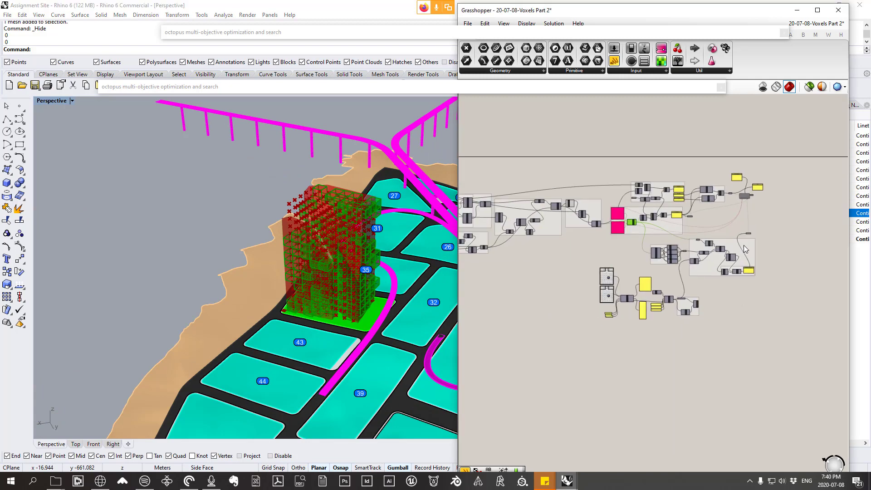
{"action": "scroll", "coordinate": [746, 243], "scroll_direction": "up", "scroll_amount": 6}
{"action": "scroll", "coordinate": [744, 244], "scroll_direction": "down", "scroll_amount": 7}
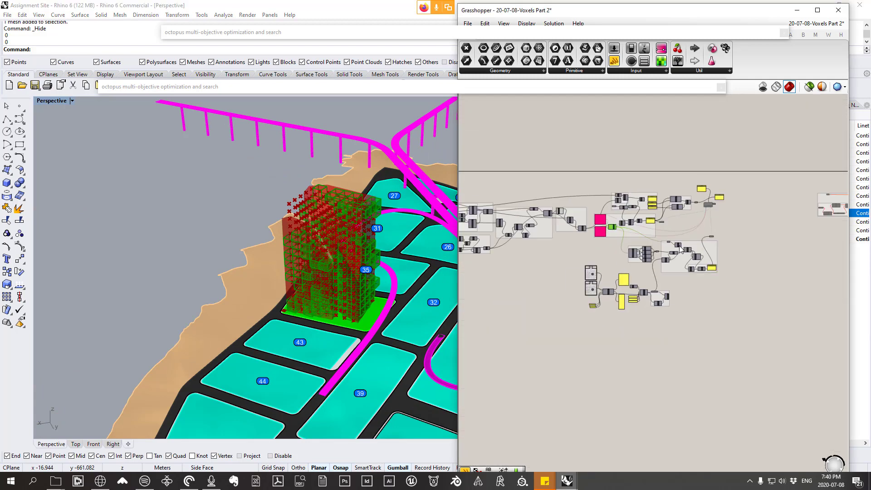
{"action": "scroll", "coordinate": [680, 249], "scroll_direction": "up", "scroll_amount": 5}
{"action": "scroll", "coordinate": [739, 245], "scroll_direction": "down", "scroll_amount": 6}
{"action": "right_click_drag", "start_coordinate": [739, 245], "coordinate": [734, 246]}
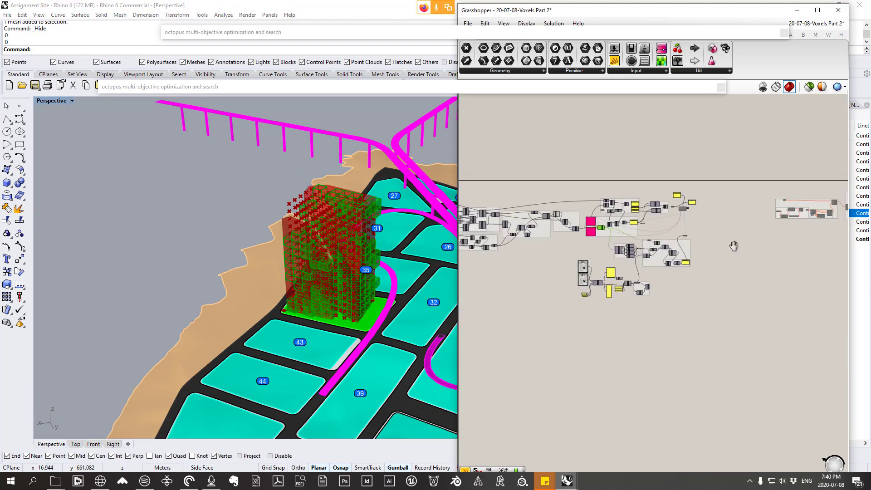
{"action": "scroll", "coordinate": [601, 219], "scroll_direction": "up", "scroll_amount": 6}
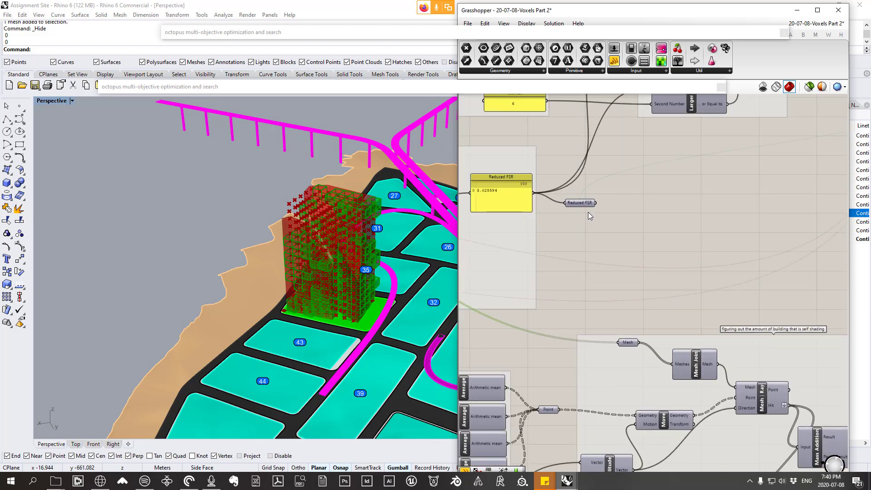
{"action": "right_click_drag", "start_coordinate": [691, 351], "coordinate": [584, 253]}
{"action": "left_click_drag", "start_coordinate": [525, 244], "coordinate": [520, 235]}
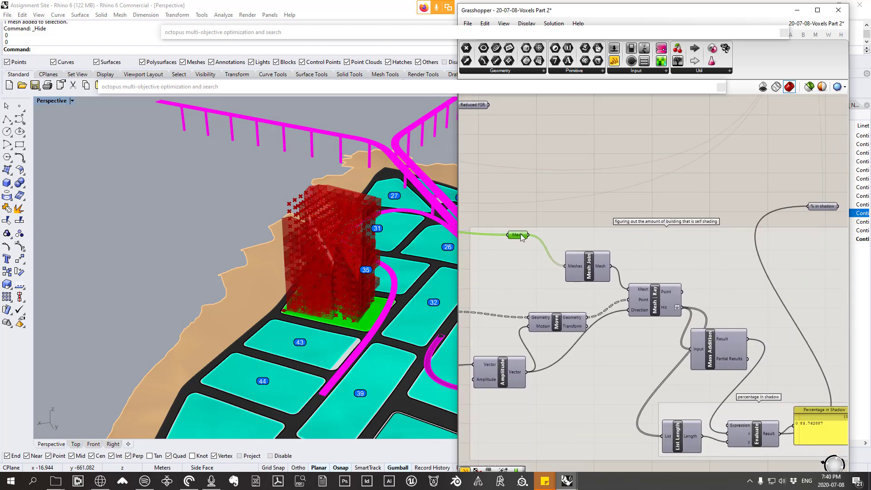
Step: Turn off the preview for all upstream components that generate the voxels, leaving the evaluation groups unselected
{"action": "scroll", "coordinate": [522, 237], "scroll_direction": "down", "scroll_amount": 10}
{"action": "left_click_drag", "start_coordinate": [497, 163], "coordinate": [729, 249]}
{"action": "right_click", "coordinate": [682, 291]}
{"action": "left_click", "coordinate": [701, 305]}
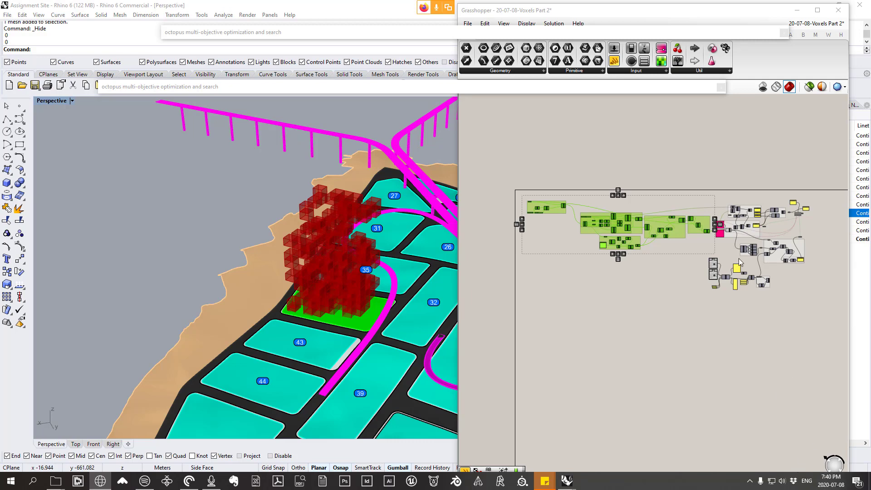
{"action": "right_click_drag", "start_coordinate": [739, 262], "coordinate": [610, 223]}
{"action": "right_click_drag", "start_coordinate": [761, 324], "coordinate": [647, 315]}
{"action": "scroll", "coordinate": [645, 204], "scroll_direction": "up", "scroll_amount": 6}
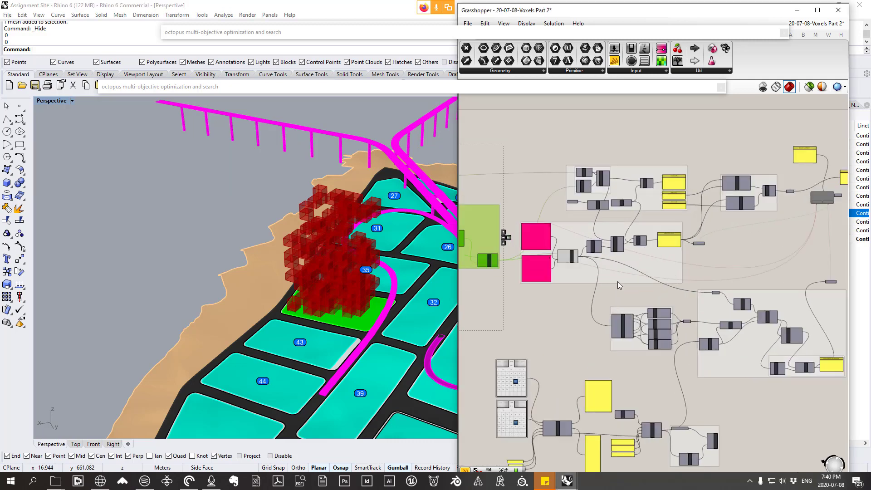
Step: Set the last entry of the Floor to Floor Height panel to 5, leaving the 3 and 6 entries in place
{"action": "scroll", "coordinate": [639, 242], "scroll_direction": "up", "scroll_amount": 5}
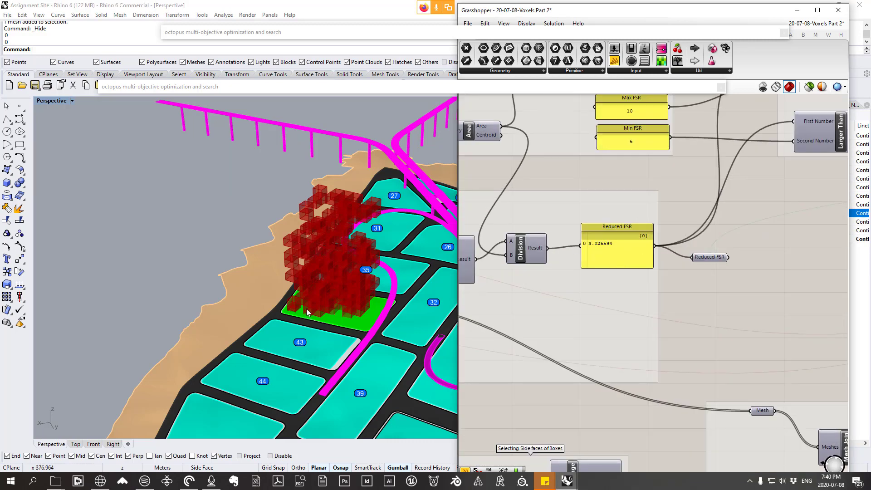
{"action": "right_click_drag", "start_coordinate": [305, 310], "coordinate": [290, 268]}
{"action": "scroll", "coordinate": [701, 259], "scroll_direction": "down", "scroll_amount": 2}
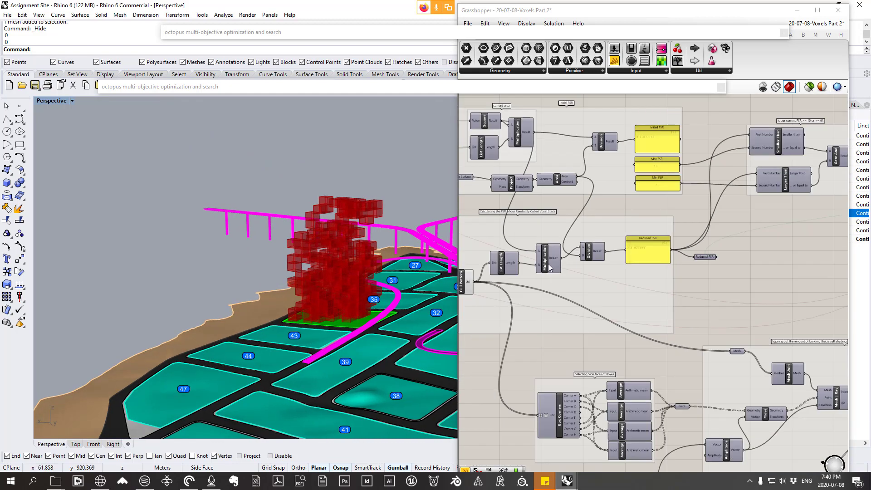
{"action": "right_click_drag", "start_coordinate": [559, 261], "coordinate": [688, 252]}
{"action": "right_click_drag", "start_coordinate": [611, 268], "coordinate": [777, 273]}
{"action": "scroll", "coordinate": [777, 274], "scroll_direction": "down", "scroll_amount": 4}
{"action": "right_click_drag", "start_coordinate": [608, 294], "coordinate": [725, 304]}
{"action": "scroll", "coordinate": [738, 311], "scroll_direction": "up", "scroll_amount": 7}
{"action": "double_click", "coordinate": [666, 300]}
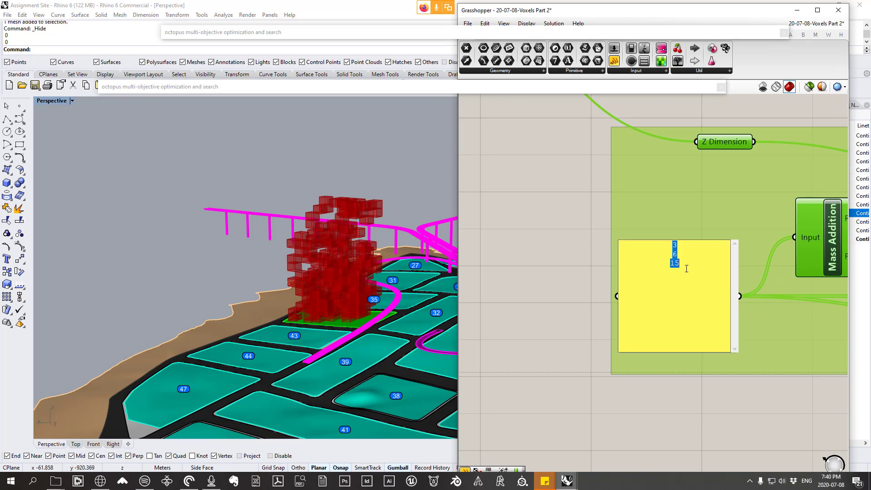
{"action": "left_click_drag", "start_coordinate": [686, 266], "coordinate": [623, 261]}
{"action": "type", "text": "5"}
{"action": "left_click", "coordinate": [593, 294]}
{"action": "scroll", "coordinate": [777, 274], "scroll_direction": "down", "scroll_amount": 6}
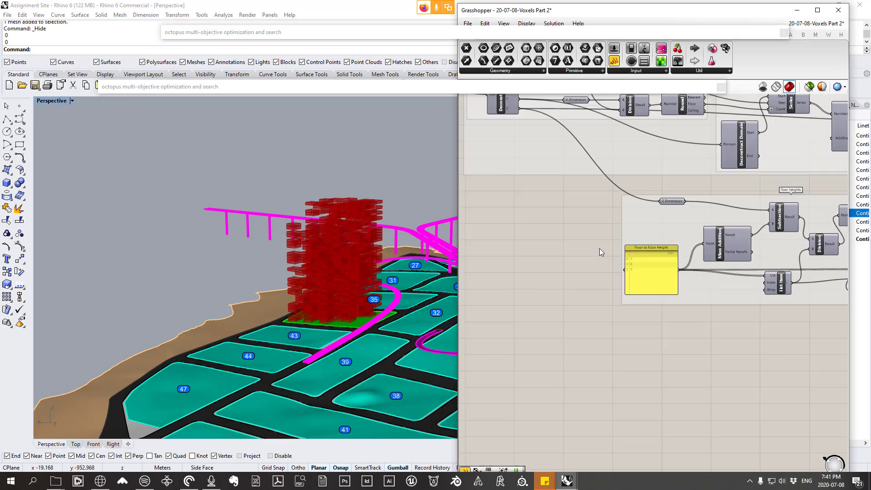
Step: Examine the mesh feeding Mesh Join and the Cull Pattern component with its two gene pools in the Reduced FSR group
{"action": "scroll", "coordinate": [777, 274], "scroll_direction": "up", "scroll_amount": 7}
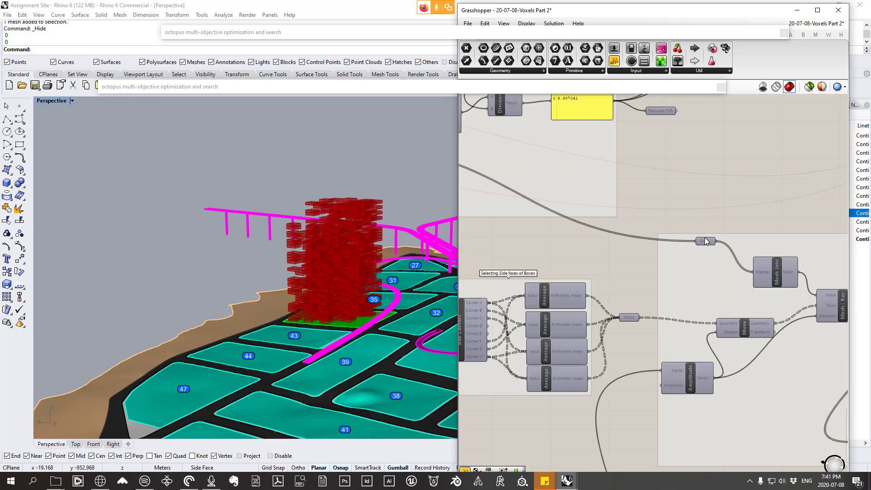
{"action": "left_click", "coordinate": [704, 235]}
{"action": "mouse_move", "coordinate": [704, 239]}
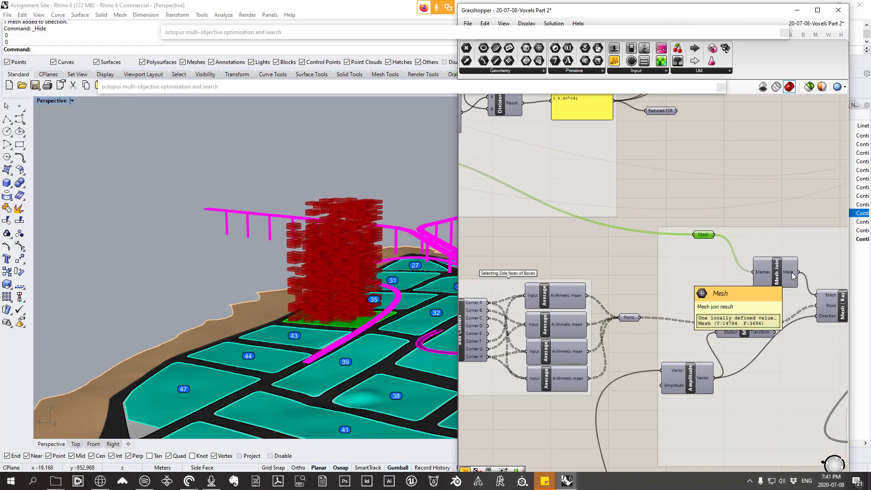
{"action": "scroll", "coordinate": [793, 276], "scroll_direction": "down", "scroll_amount": 3}
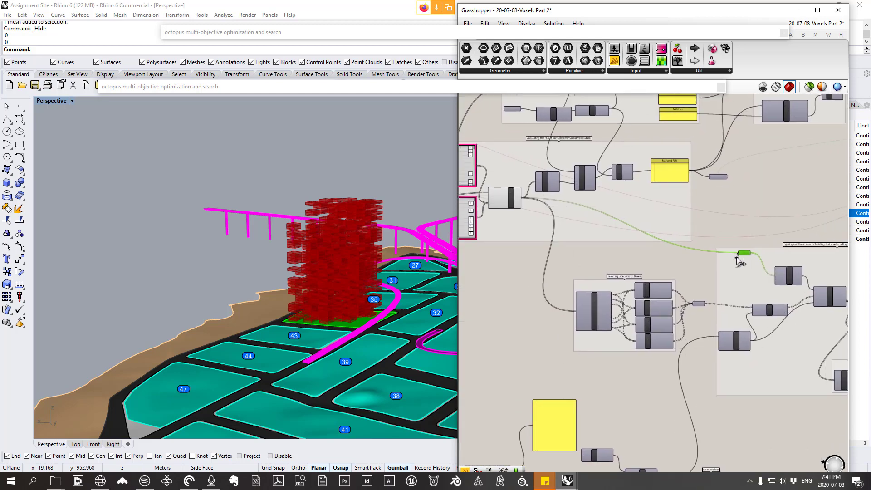
{"action": "left_click_drag", "start_coordinate": [740, 257], "coordinate": [735, 258]}
{"action": "scroll", "coordinate": [583, 243], "scroll_direction": "up", "scroll_amount": 4}
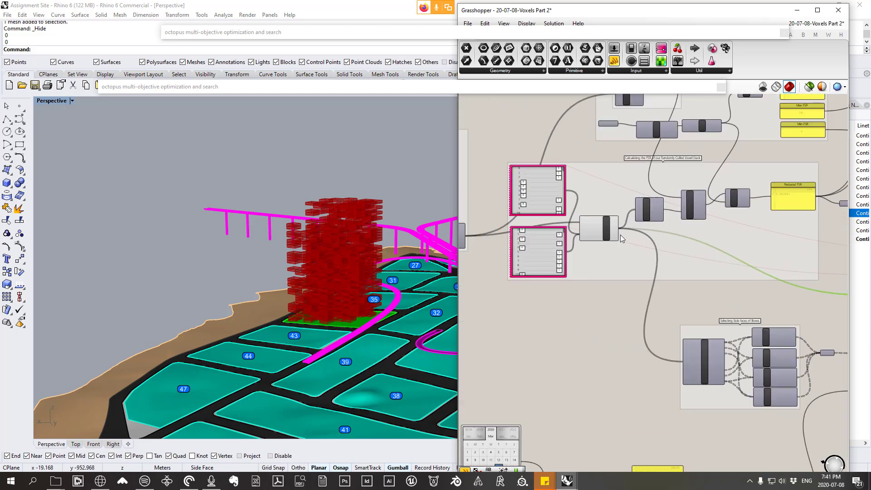
{"action": "left_click", "coordinate": [595, 221]}
{"action": "left_click_drag", "start_coordinate": [594, 218], "coordinate": [600, 209]}
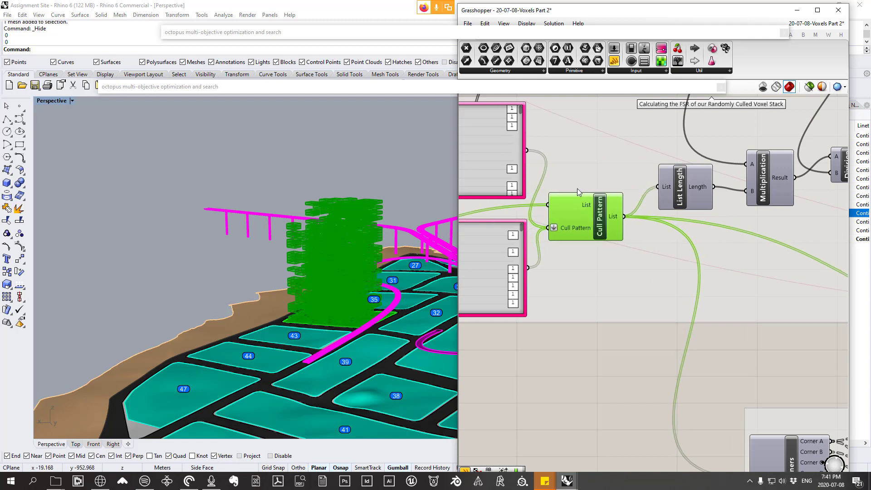
{"action": "right_click_drag", "start_coordinate": [544, 197], "coordinate": [591, 206]}
{"action": "right_click_drag", "start_coordinate": [533, 115], "coordinate": [577, 138]}
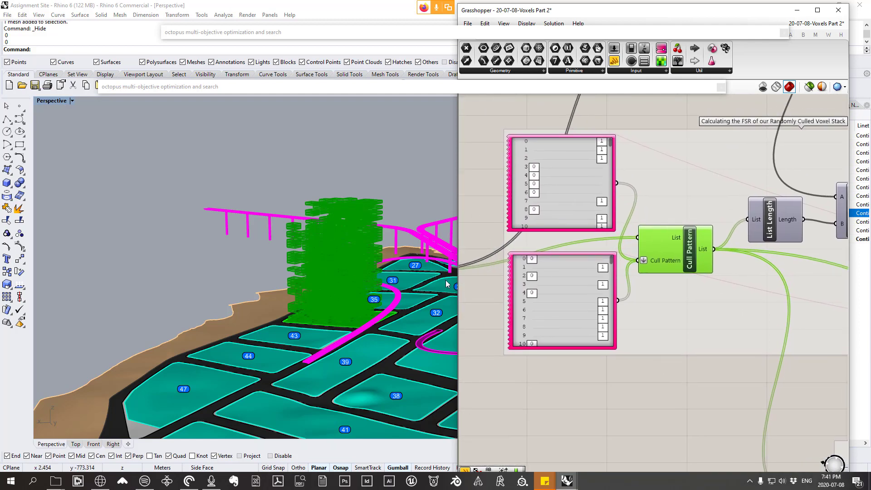
{"action": "right_click_drag", "start_coordinate": [513, 295], "coordinate": [472, 281]}
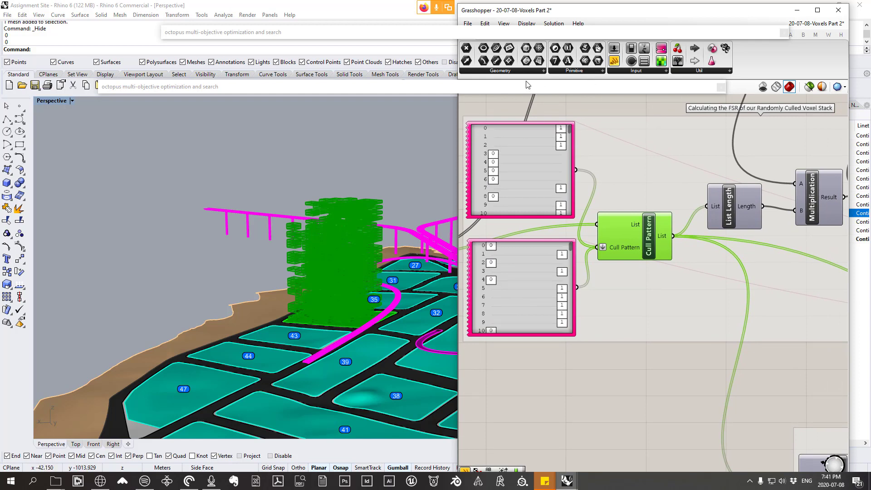
Step: Add a Mesh parameter below the culled voxel stack group and feed it from the Cull Pattern list output
{"action": "left_click", "coordinate": [501, 71]}
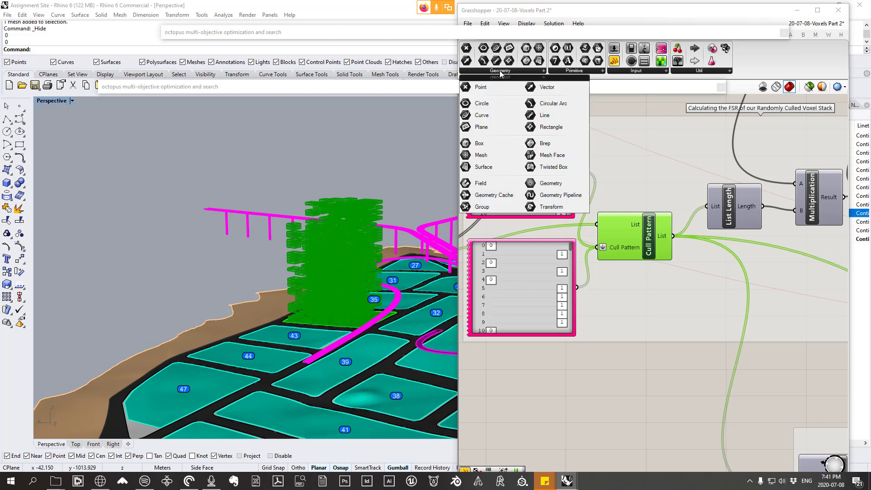
{"action": "left_click", "coordinate": [487, 157]}
{"action": "left_click", "coordinate": [717, 385]}
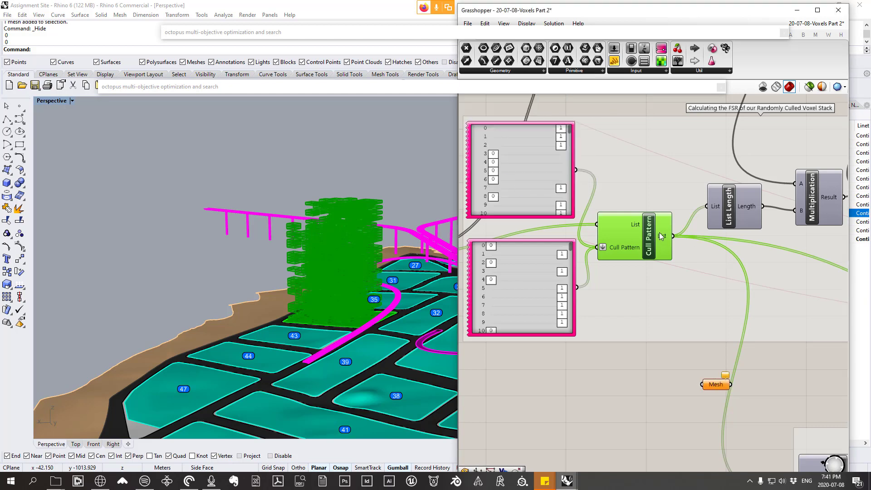
{"action": "left_click_drag", "start_coordinate": [660, 233], "coordinate": [669, 394]}
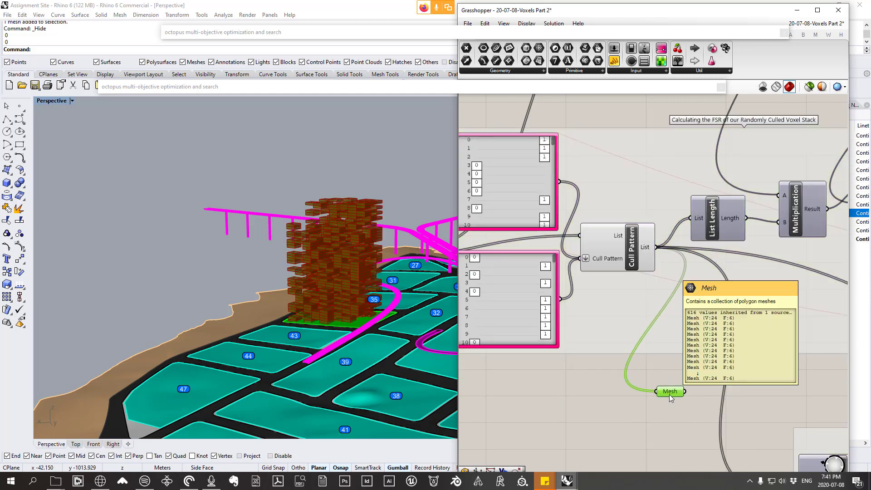
Step: Uncover the Rhino layer list and create a new layer named VOXELS - 9.3 FSR
{"action": "left_click_drag", "start_coordinate": [756, 13], "coordinate": [499, 40]}
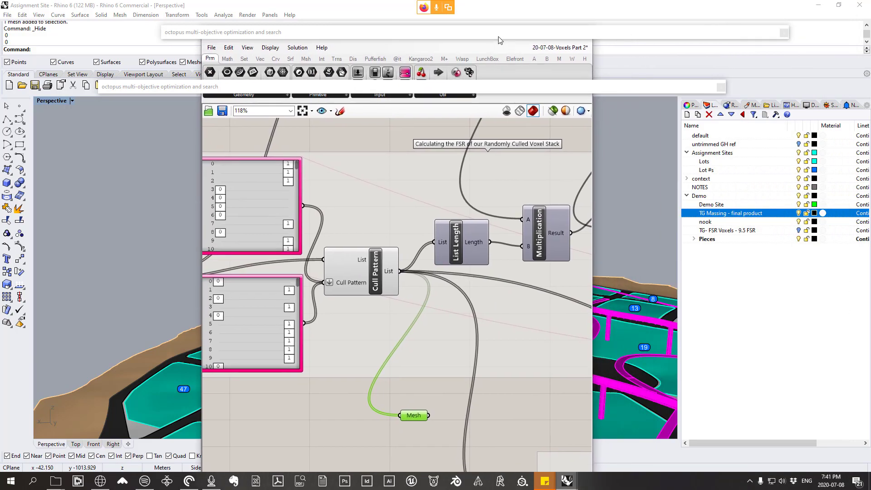
{"action": "right_click", "coordinate": [715, 263]}
{"action": "left_click", "coordinate": [759, 268]}
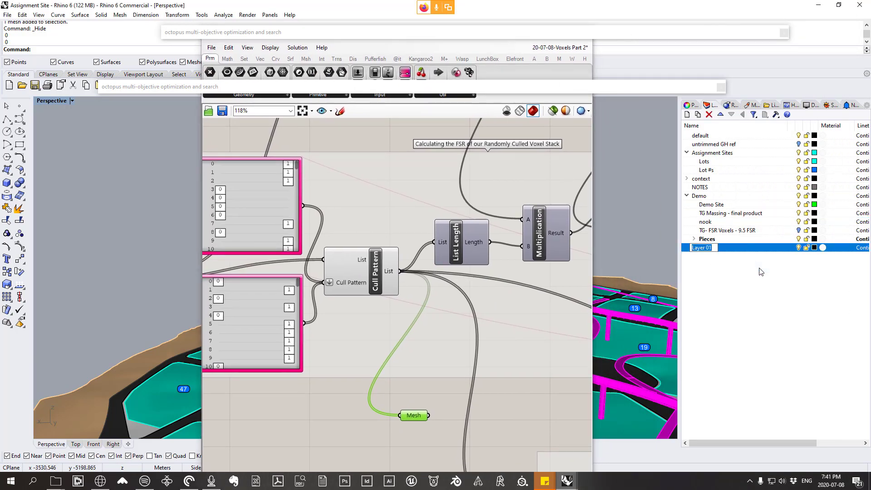
{"action": "type", "text": "VOXELS - 9.3 FSR"}
{"action": "key", "text": "Return"}
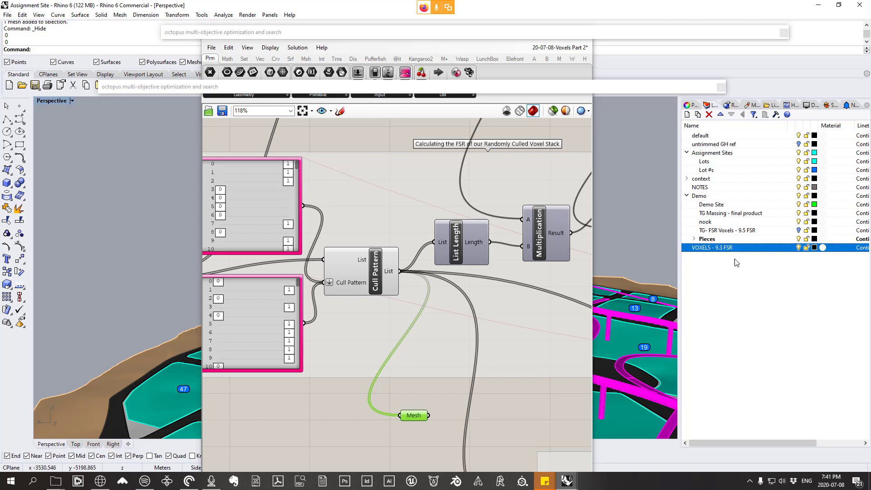
Step: Place the new Mesh parameter closer to Cull Pattern and bake it as a group onto the VOXELS - 9.3 FSR layer
{"action": "left_click_drag", "start_coordinate": [410, 415], "coordinate": [419, 331]}
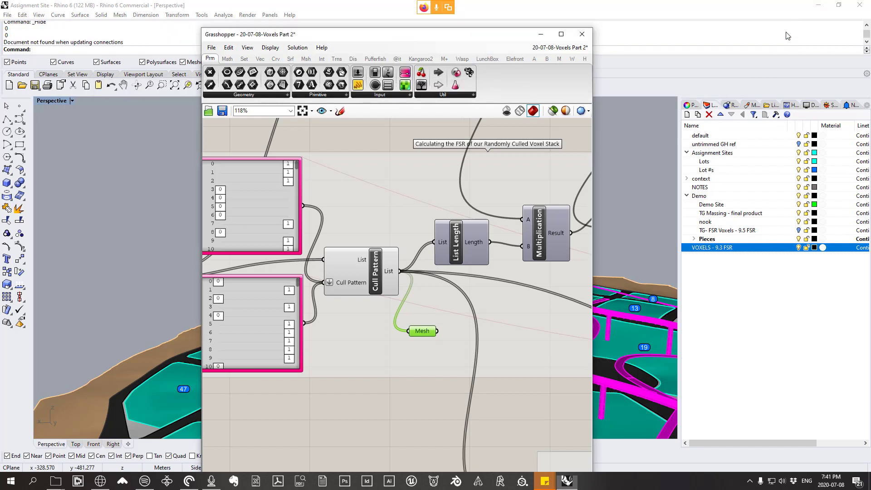
{"action": "right_click", "coordinate": [422, 334]}
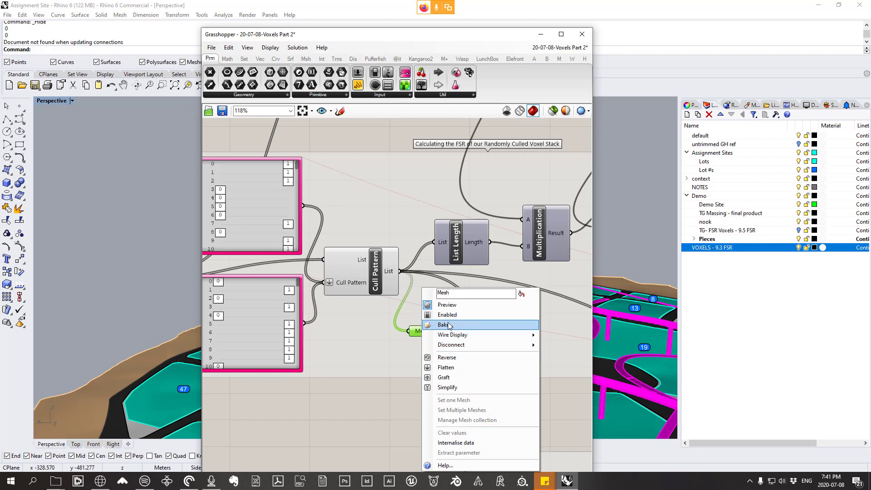
{"action": "left_click", "coordinate": [448, 324]}
{"action": "left_click", "coordinate": [471, 328]}
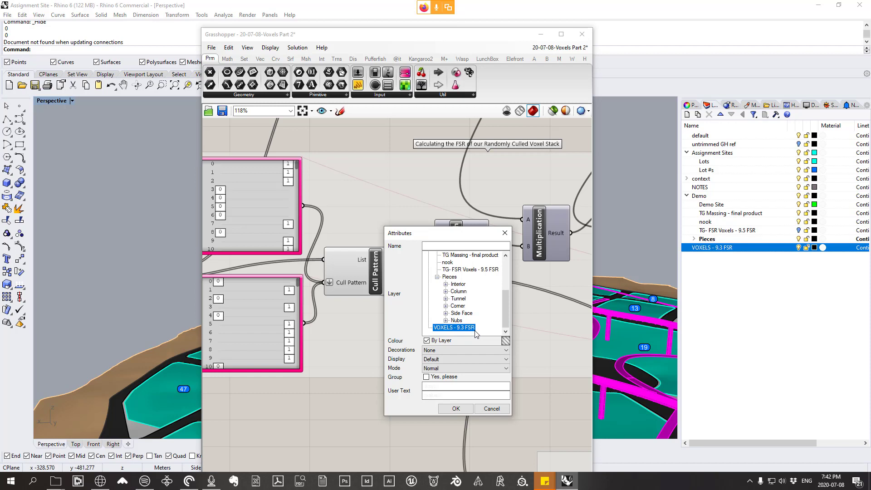
{"action": "left_click", "coordinate": [453, 377]}
{"action": "left_click", "coordinate": [456, 408]}
Step: Save the definition to the Desktop as 20-07-08-Voxels Part 2 in Grasshopper Binary format
{"action": "scroll", "coordinate": [515, 295], "scroll_direction": "down", "scroll_amount": 6}
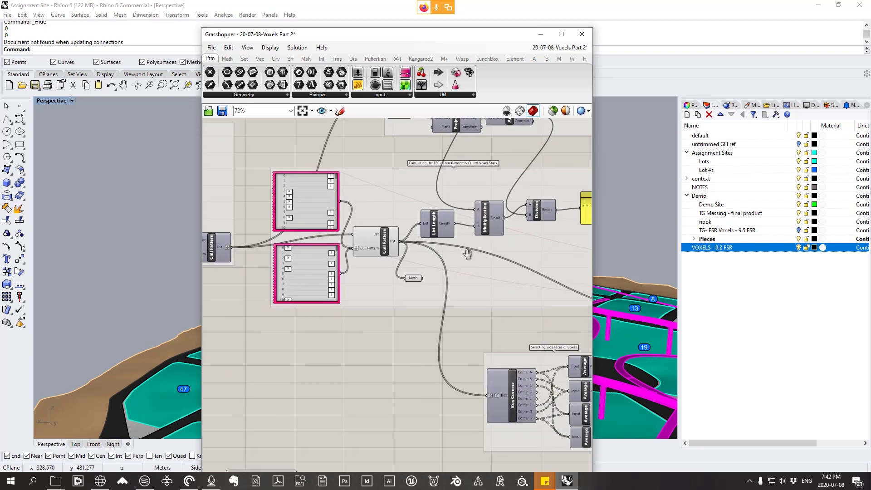
{"action": "left_click", "coordinate": [211, 47]}
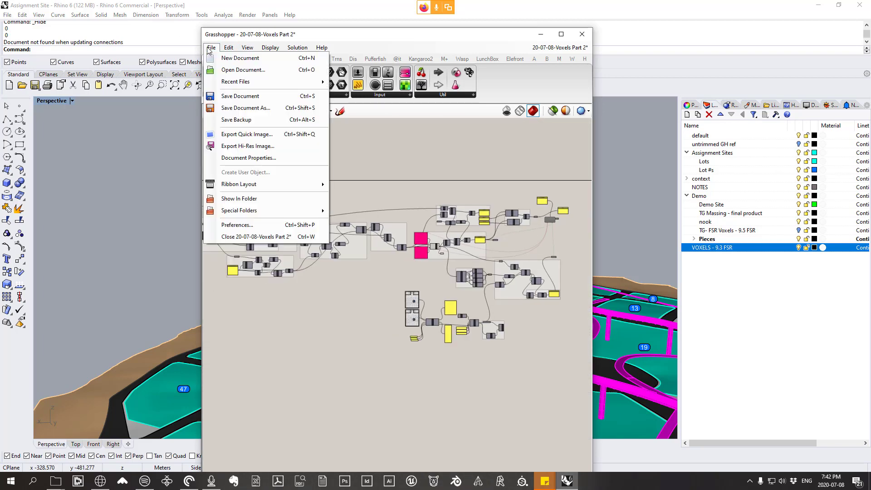
{"action": "left_click", "coordinate": [245, 107]}
{"action": "left_click", "coordinate": [254, 116]}
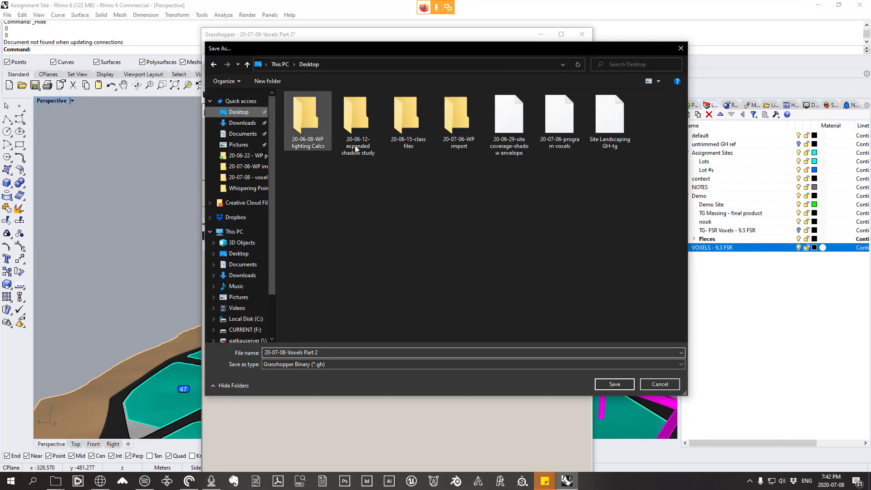
{"action": "left_click", "coordinate": [608, 384]}
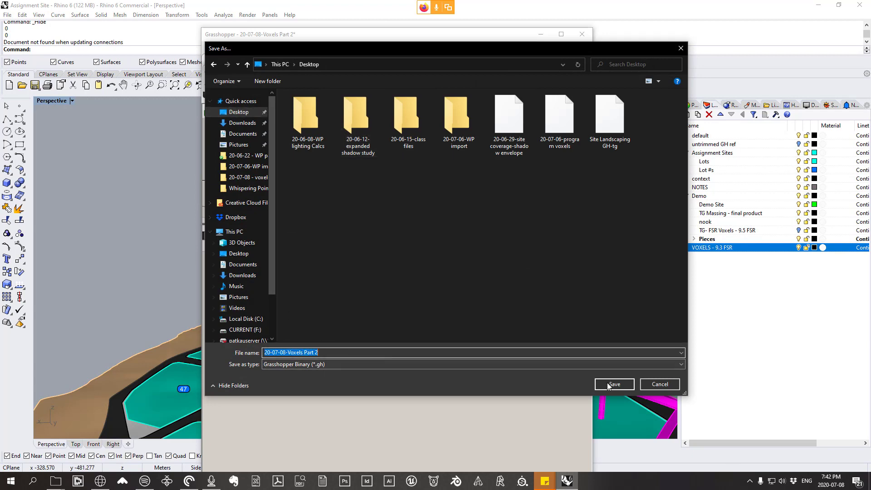
Step: Close the 20-07-08-Voxels Part 2, 20-07-06-program voxels and solar envelope definitions, discarding any unsaved changes
{"action": "right_click_drag", "start_coordinate": [483, 266], "coordinate": [462, 265]}
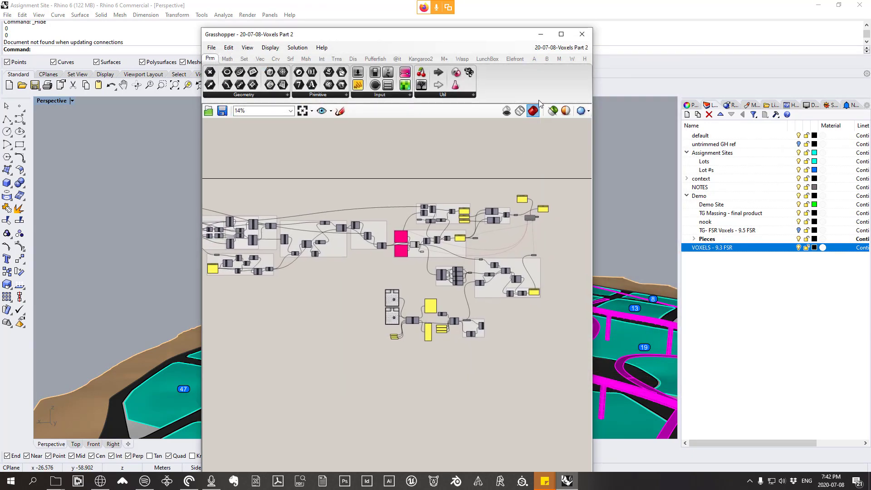
{"action": "left_click", "coordinate": [574, 49]}
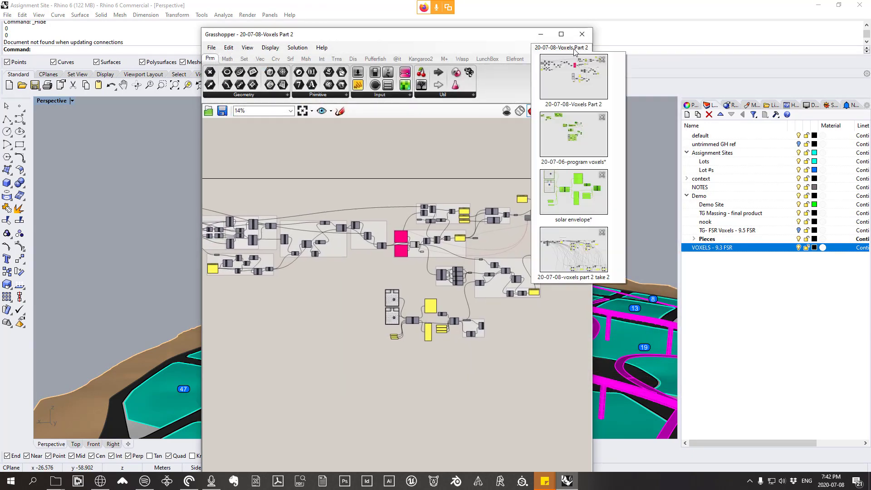
{"action": "left_click", "coordinate": [602, 59]}
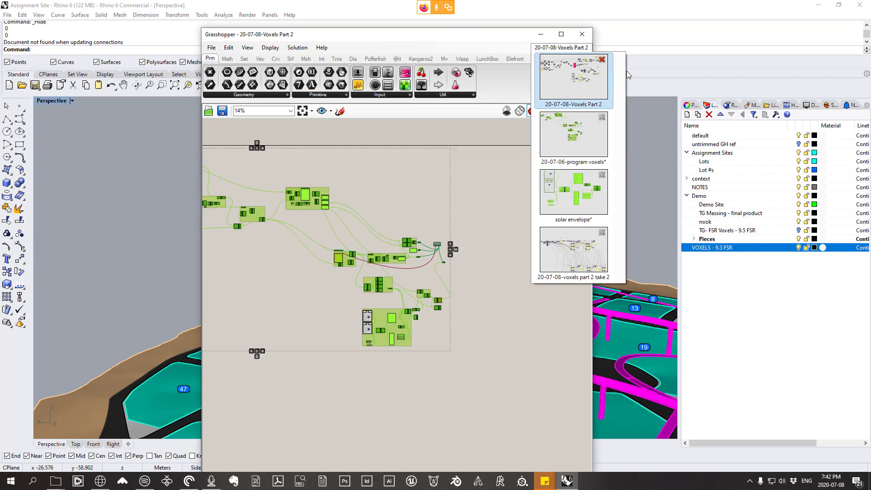
{"action": "left_click", "coordinate": [593, 62]}
{"action": "left_click", "coordinate": [468, 273]}
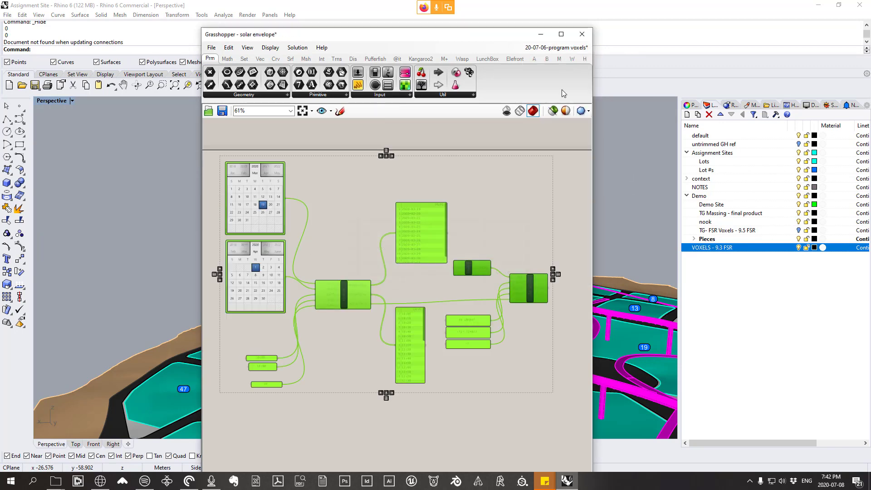
{"action": "left_click", "coordinate": [570, 48]}
{"action": "left_click", "coordinate": [619, 59]}
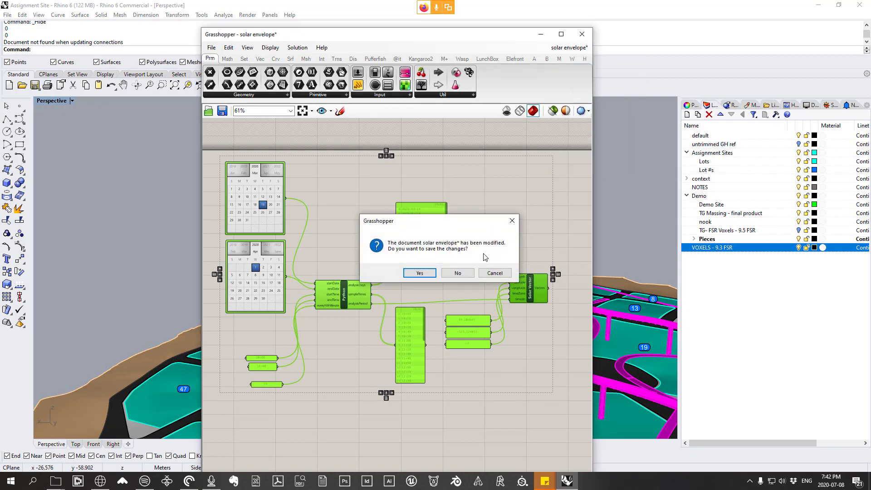
{"action": "left_click", "coordinate": [465, 272]}
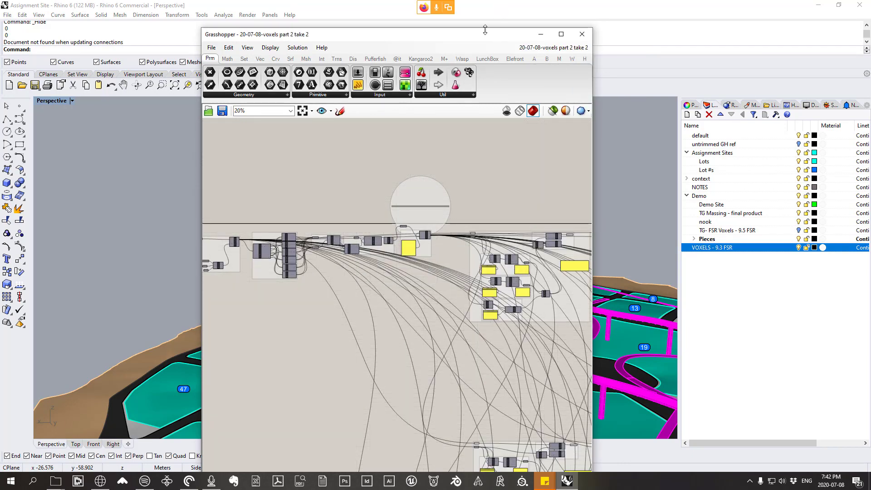
Step: Minimize the Grasshopper window and inspect the baked voxel tower on its lot, selecting its mesh group and releasing it again
{"action": "left_click", "coordinate": [540, 34]}
{"action": "right_click_drag", "start_coordinate": [363, 290], "coordinate": [390, 286]}
{"action": "scroll", "coordinate": [333, 290], "scroll_direction": "up", "scroll_amount": 6}
{"action": "scroll", "coordinate": [453, 255], "scroll_direction": "down", "scroll_amount": 8}
{"action": "scroll", "coordinate": [403, 204], "scroll_direction": "up", "scroll_amount": 8}
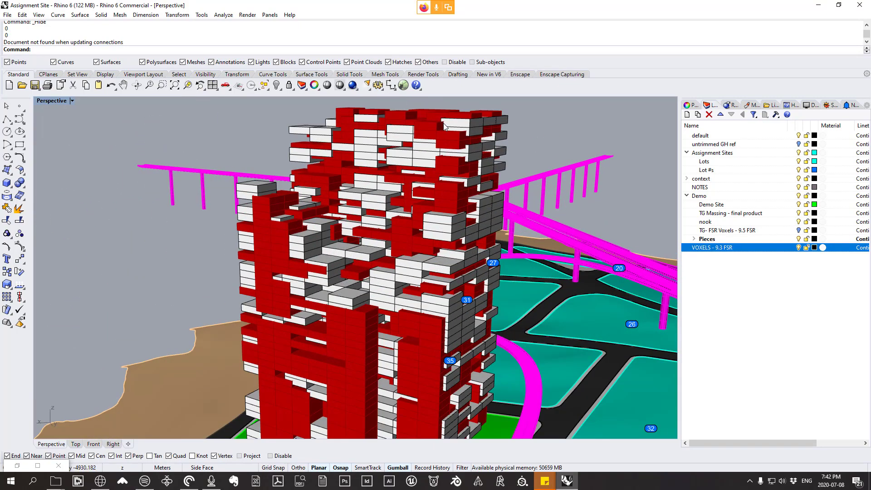
{"action": "left_click", "coordinate": [404, 203]}
{"action": "scroll", "coordinate": [403, 195], "scroll_direction": "down", "scroll_amount": 5}
{"action": "right_click_drag", "start_coordinate": [403, 182], "coordinate": [343, 267]}
{"action": "key", "text": "Escape"}
{"action": "scroll", "coordinate": [402, 278], "scroll_direction": "up", "scroll_amount": 4}
{"action": "left_click", "coordinate": [401, 280]}
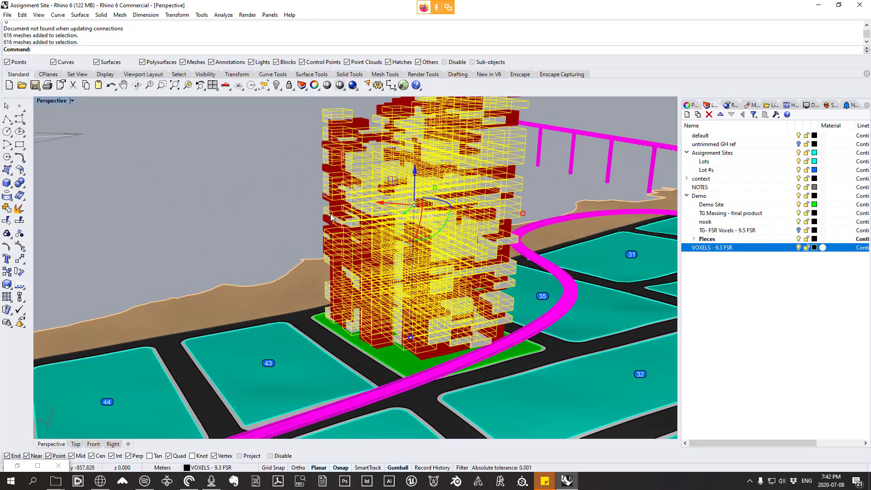
{"action": "scroll", "coordinate": [320, 220], "scroll_direction": "up", "scroll_amount": 5}
{"action": "left_click", "coordinate": [320, 219]}
{"action": "scroll", "coordinate": [321, 220], "scroll_direction": "down", "scroll_amount": 6}
{"action": "right_click_drag", "start_coordinate": [322, 220], "coordinate": [357, 223]}
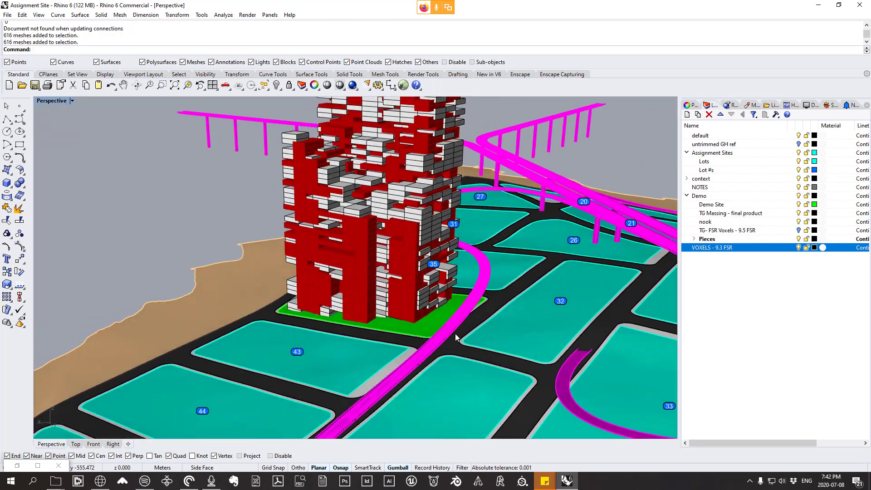
Step: Disable all components of the voxels part 2 take 2 Grasshopper definition and move its window clear of the Rhino viewport
{"action": "left_click", "coordinate": [570, 482]}
{"action": "left_click", "coordinate": [568, 482]}
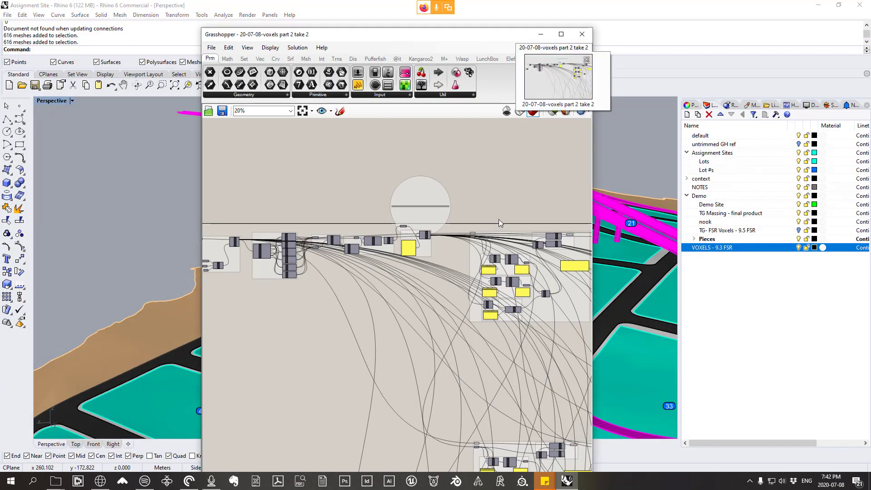
{"action": "scroll", "coordinate": [415, 197], "scroll_direction": "down", "scroll_amount": 5}
{"action": "right_click_drag", "start_coordinate": [547, 345], "coordinate": [462, 241]}
{"action": "left_click_drag", "start_coordinate": [515, 460], "coordinate": [243, 128]}
{"action": "right_click_drag", "start_coordinate": [356, 186], "coordinate": [396, 318]}
{"action": "left_click_drag", "start_coordinate": [312, 201], "coordinate": [554, 413]}
{"action": "right_click", "coordinate": [529, 242]}
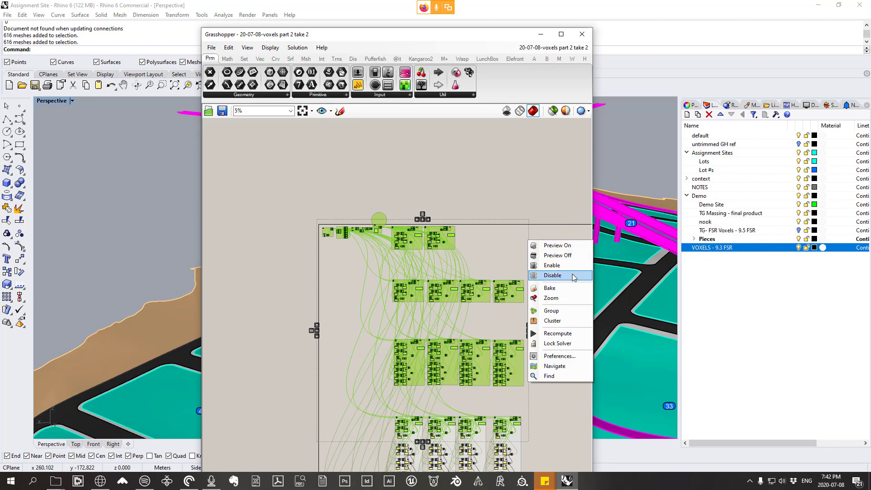
{"action": "left_click", "coordinate": [573, 276]}
{"action": "left_click_drag", "start_coordinate": [481, 37], "coordinate": [870, 99]}
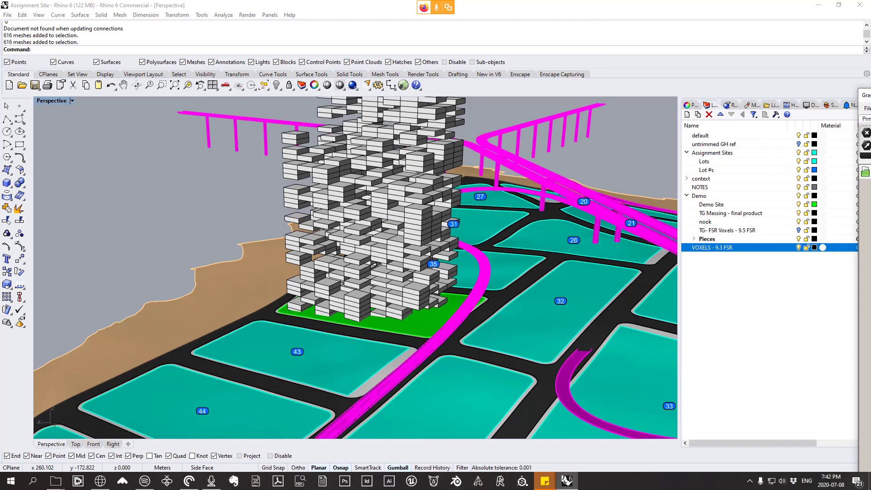
Step: Inspect the baked voxel tower from several sides and select its mesh group
{"action": "right_click_drag", "start_coordinate": [529, 342], "coordinate": [542, 291]}
{"action": "scroll", "coordinate": [499, 286], "scroll_direction": "down", "scroll_amount": 4}
{"action": "scroll", "coordinate": [463, 255], "scroll_direction": "up", "scroll_amount": 3}
{"action": "right_click_drag", "start_coordinate": [457, 278], "coordinate": [402, 260]}
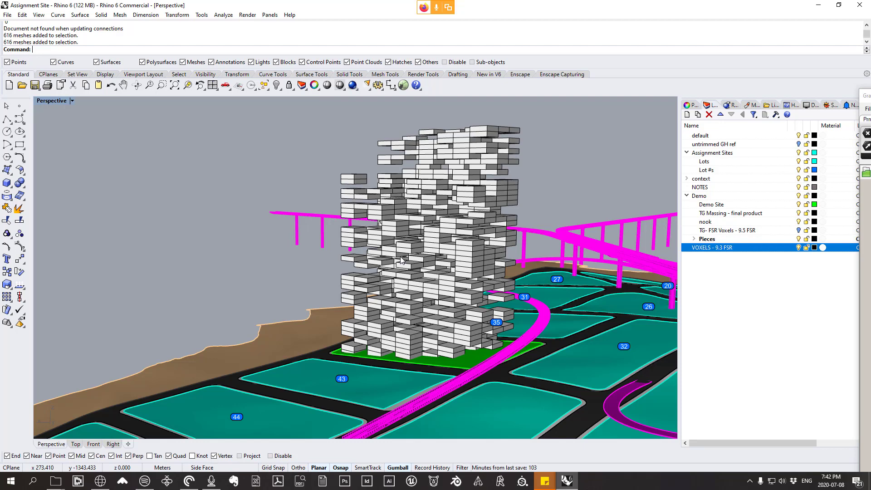
{"action": "right_click_drag", "start_coordinate": [402, 259], "coordinate": [557, 200]}
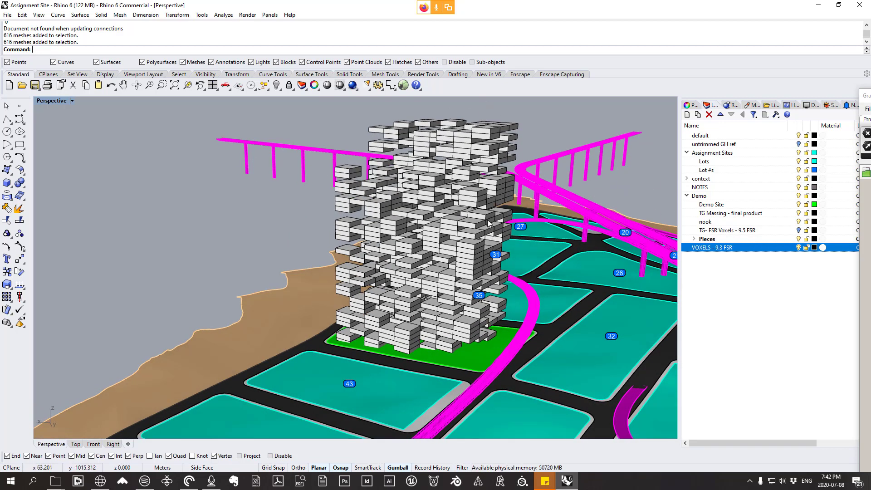
{"action": "mouse_move", "coordinate": [486, 207]}
{"action": "right_mouse_down"}
{"action": "mouse_move", "coordinate": [495, 247]}
{"action": "mouse_move", "coordinate": [491, 200]}
{"action": "right_mouse_up"}
{"action": "scroll", "coordinate": [500, 186], "scroll_direction": "up", "scroll_amount": 2}
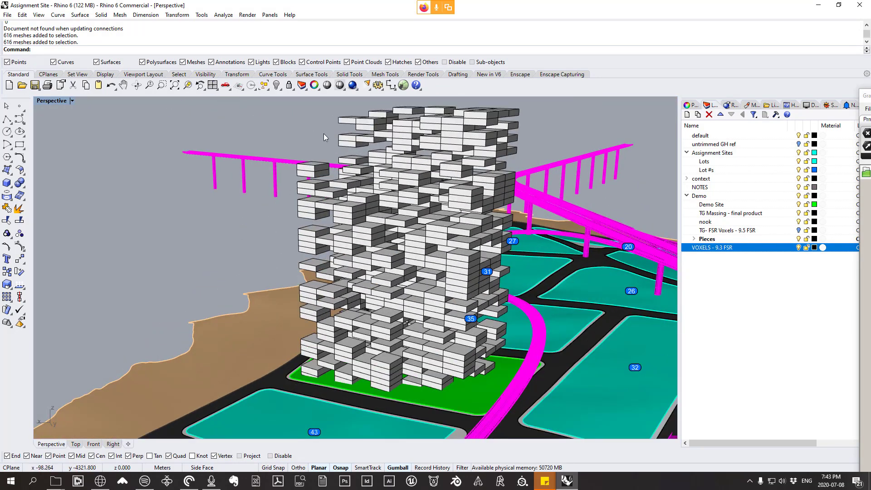
{"action": "left_click", "coordinate": [452, 233]}
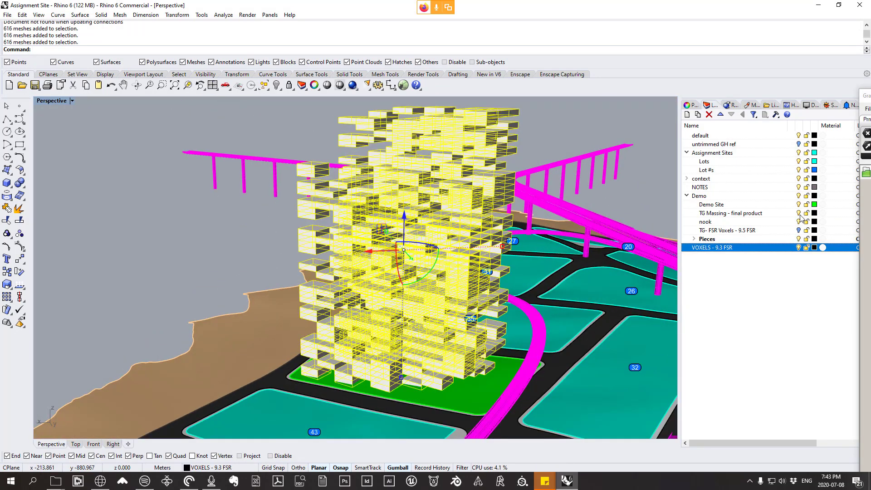
{"action": "right_click_drag", "start_coordinate": [535, 220], "coordinate": [479, 208]}
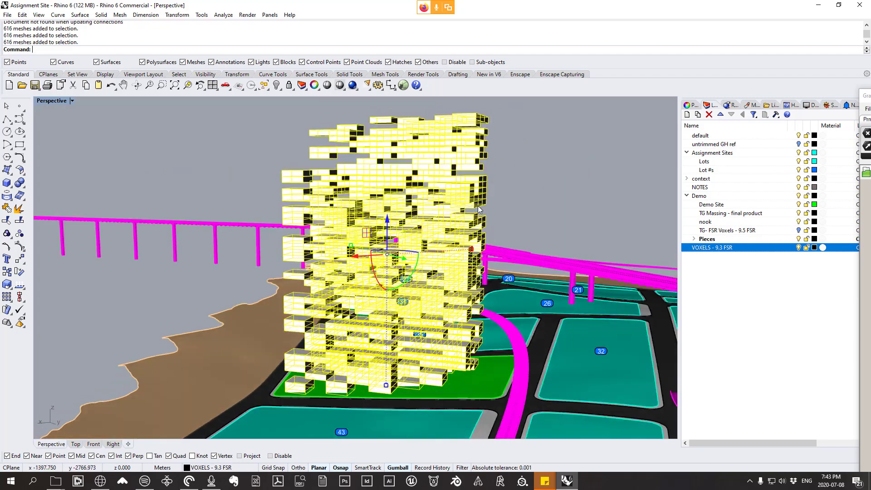
Step: Unhide the solid massing mesh on the TG Massing - final product layer around the voxel tower
{"action": "key", "text": "ctrl+shift+h"}
{"action": "left_click", "coordinate": [428, 265]}
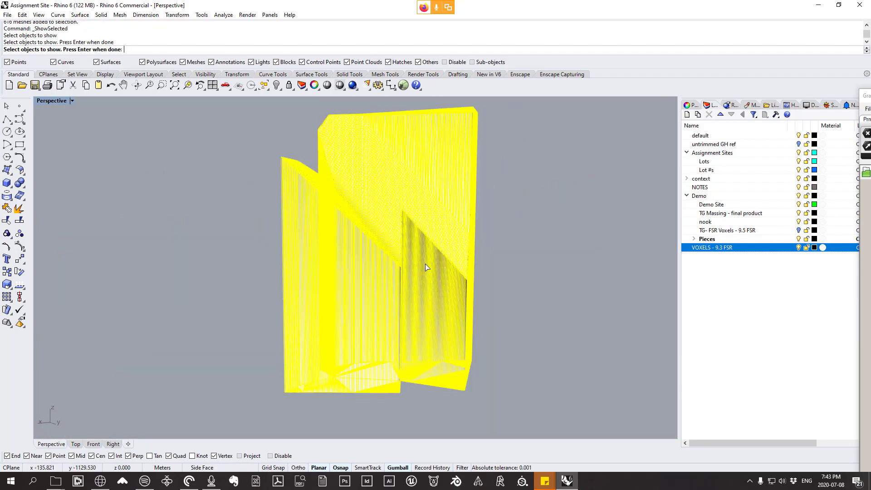
{"action": "key", "text": "Return"}
{"action": "right_click_drag", "start_coordinate": [427, 265], "coordinate": [443, 265]}
{"action": "left_click", "coordinate": [535, 160]}
{"action": "scroll", "coordinate": [488, 167], "scroll_direction": "down", "scroll_amount": 4}
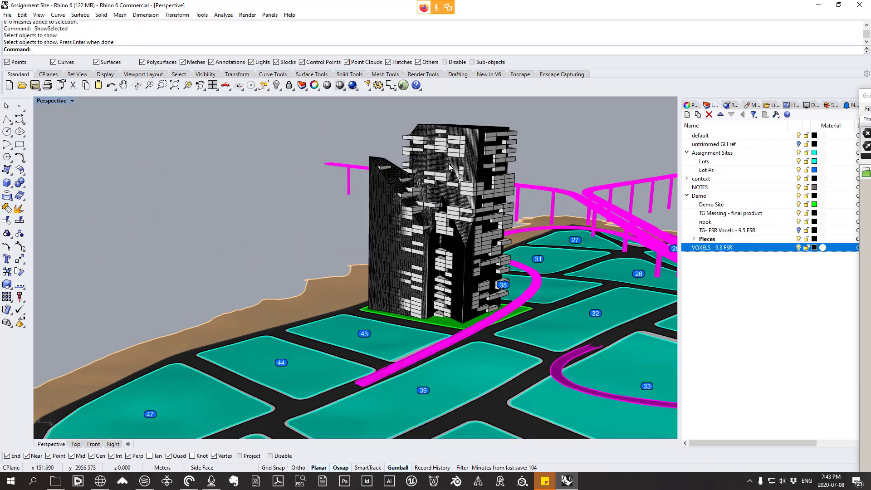
Step: Compare the solid massing mesh with the voxels, then hide the massing mesh again
{"action": "scroll", "coordinate": [494, 135], "scroll_direction": "up", "scroll_amount": 4}
{"action": "left_click", "coordinate": [495, 138]}
{"action": "right_click_drag", "start_coordinate": [385, 168], "coordinate": [485, 211]}
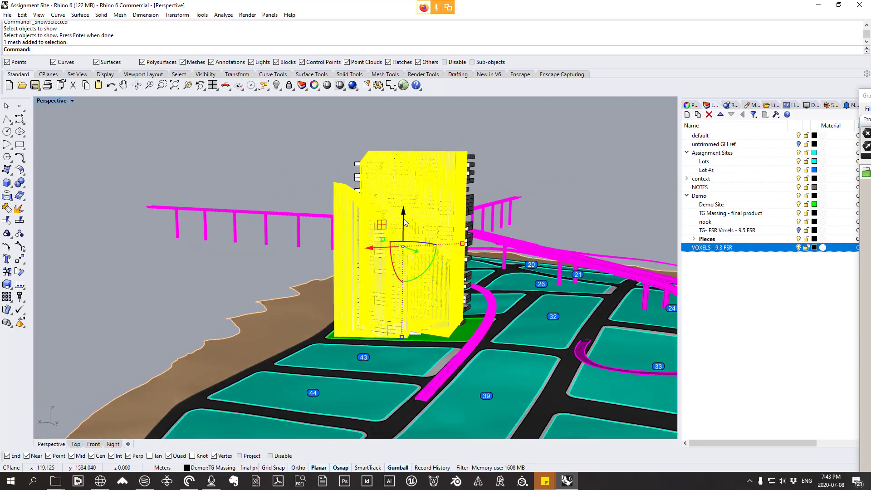
{"action": "right_click_drag", "start_coordinate": [403, 219], "coordinate": [397, 237]}
{"action": "left_click", "coordinate": [488, 193]}
{"action": "left_click", "coordinate": [437, 177]}
{"action": "key", "text": "ctrl+h"}
{"action": "scroll", "coordinate": [398, 236], "scroll_direction": "up", "scroll_amount": 3}
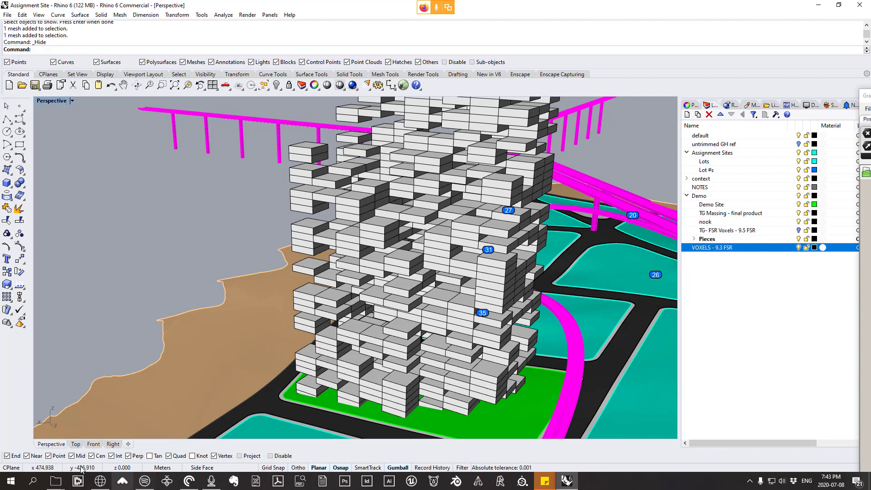
Step: Switch to File Explorer and open the first class presentation PDF from the 20-06-15-intro GIS folder in Lecture Files
{"action": "left_click", "coordinate": [55, 481]}
{"action": "left_click", "coordinate": [38, 457]}
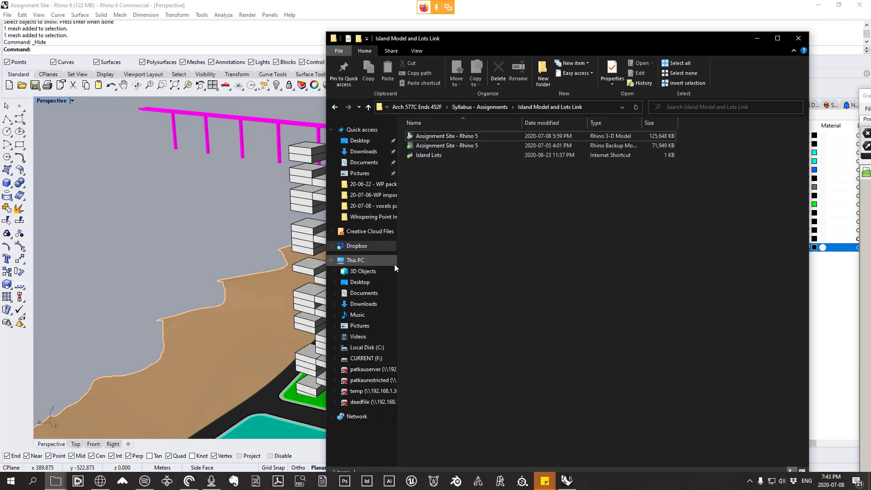
{"action": "left_click", "coordinate": [481, 105]}
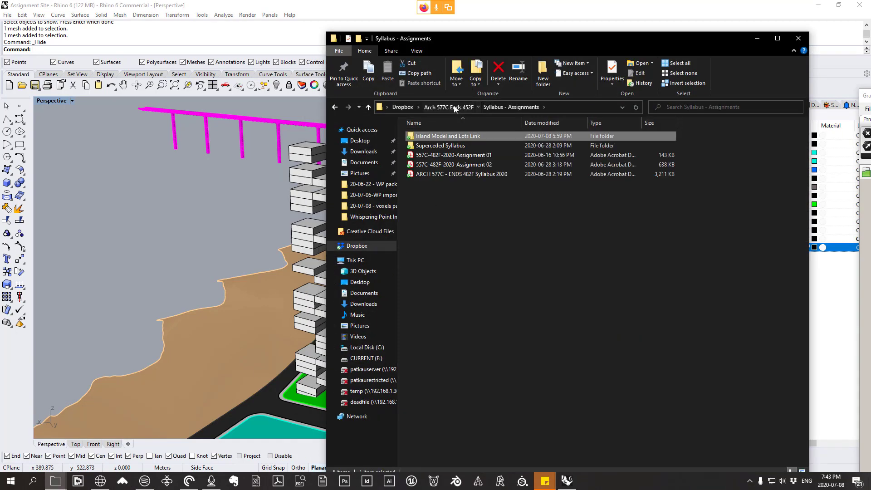
{"action": "key", "text": "alt+Up"}
{"action": "double_click", "coordinate": [428, 135]}
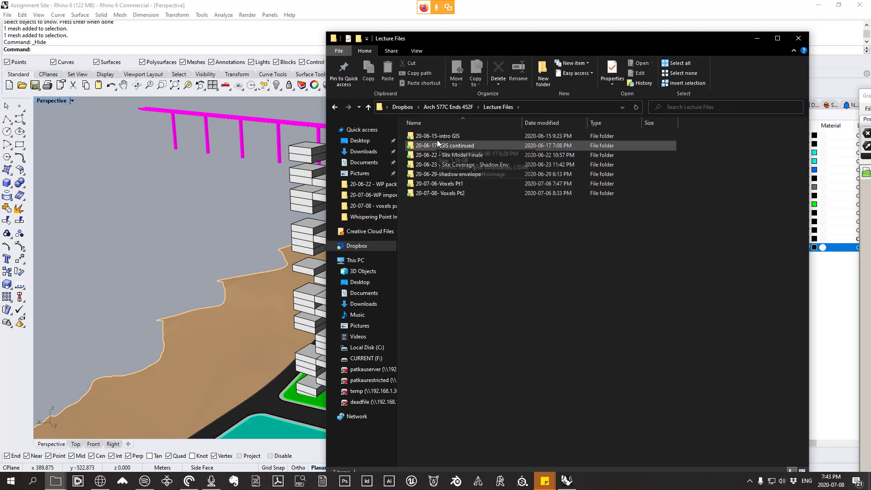
{"action": "double_click", "coordinate": [437, 137]}
{"action": "double_click", "coordinate": [440, 135]}
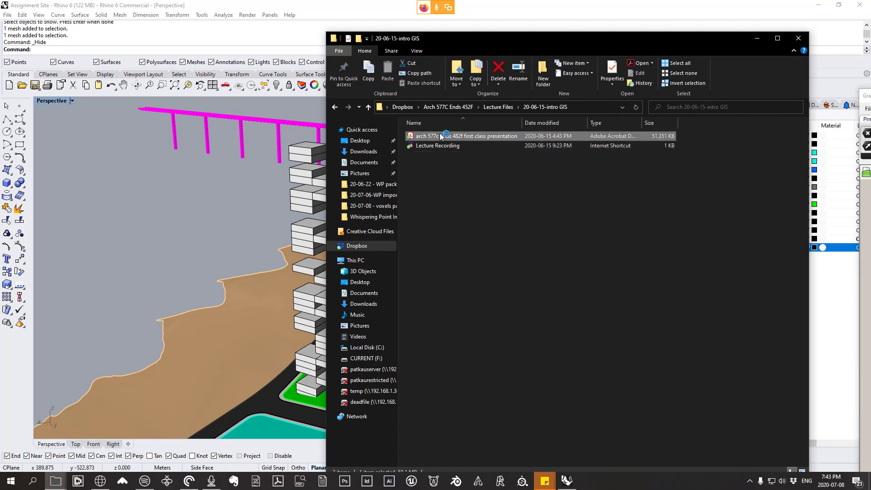
Step: Review the presentation's Voxel Based Parametric Design slides on pages 12 and 13, then minimize Acrobat
{"action": "scroll", "coordinate": [351, 175], "scroll_direction": "down", "scroll_amount": 3}
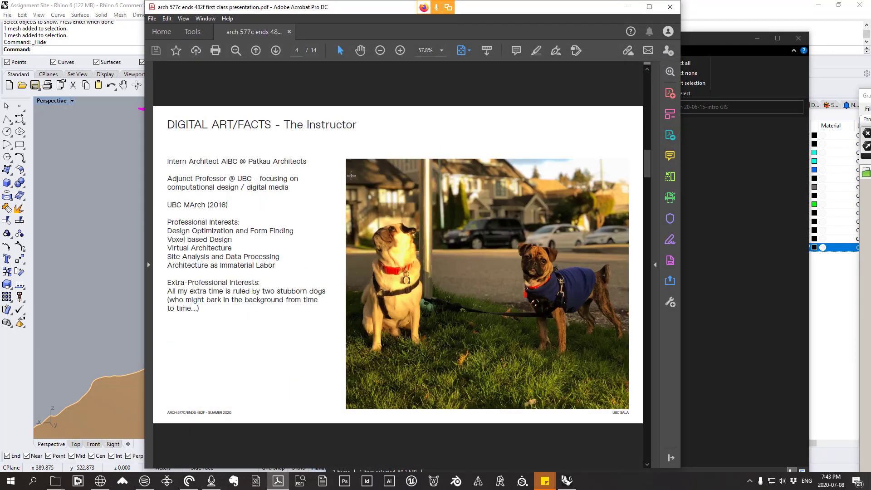
{"action": "scroll", "coordinate": [351, 175], "scroll_direction": "down", "scroll_amount": 8}
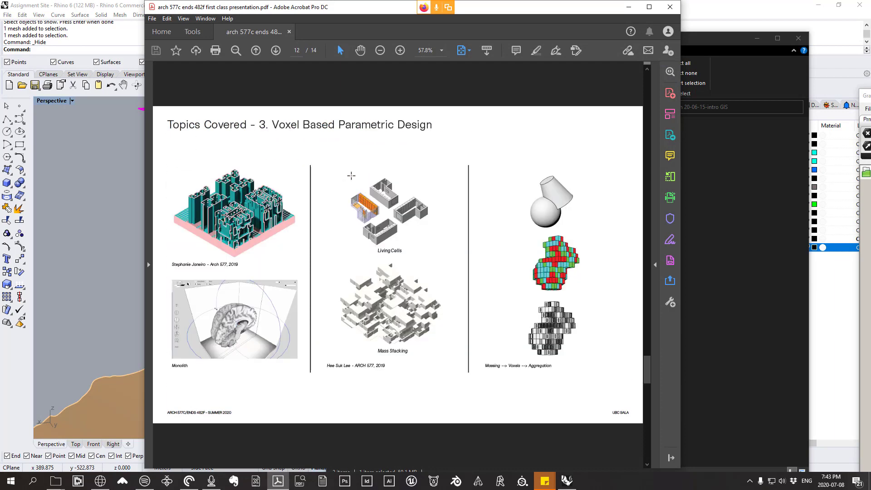
{"action": "scroll", "coordinate": [351, 175], "scroll_direction": "down", "scroll_amount": 1}
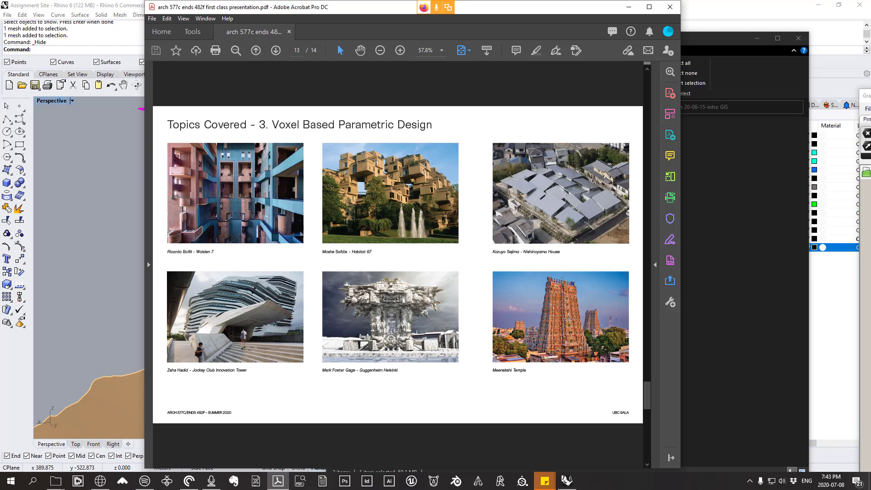
{"action": "scroll", "coordinate": [545, 326], "scroll_direction": "up", "scroll_amount": 1}
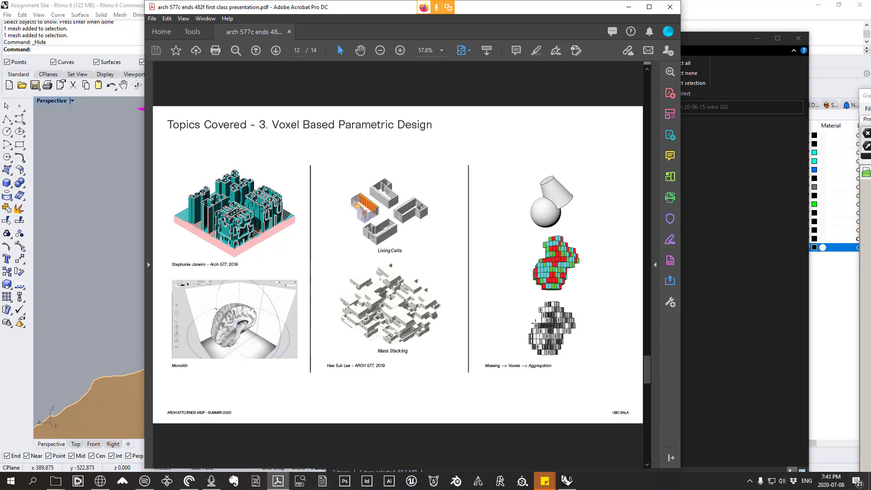
{"action": "left_click", "coordinate": [629, 7]}
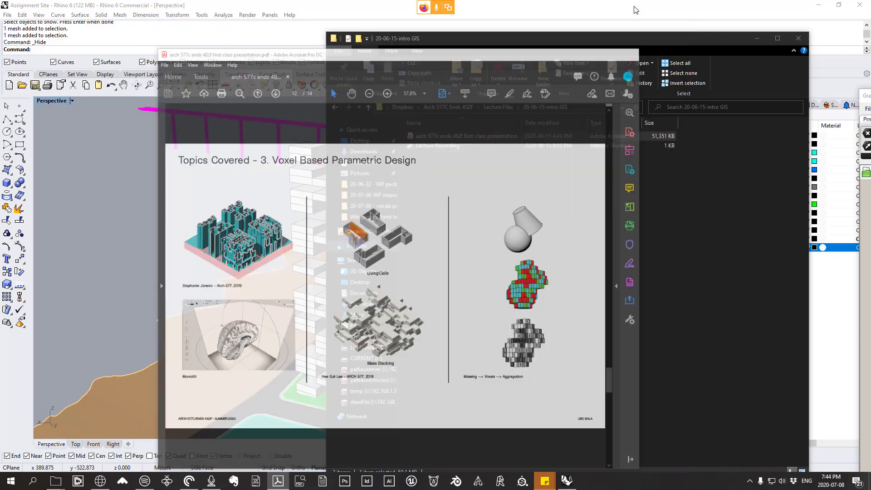
Step: Examine the stacked voxel floors of the tower from its other sides
{"action": "right_click_drag", "start_coordinate": [232, 212], "coordinate": [189, 206]}
{"action": "scroll", "coordinate": [276, 211], "scroll_direction": "up", "scroll_amount": 2}
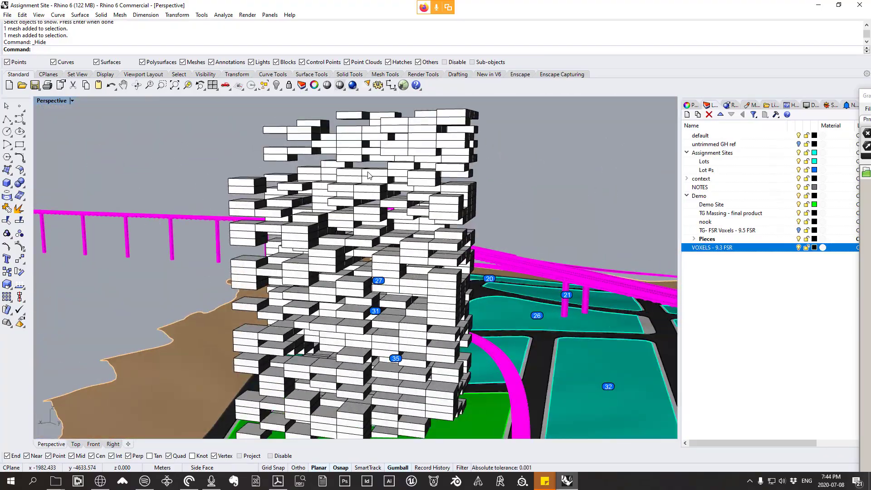
{"action": "right_click_drag", "start_coordinate": [361, 214], "coordinate": [419, 254]}
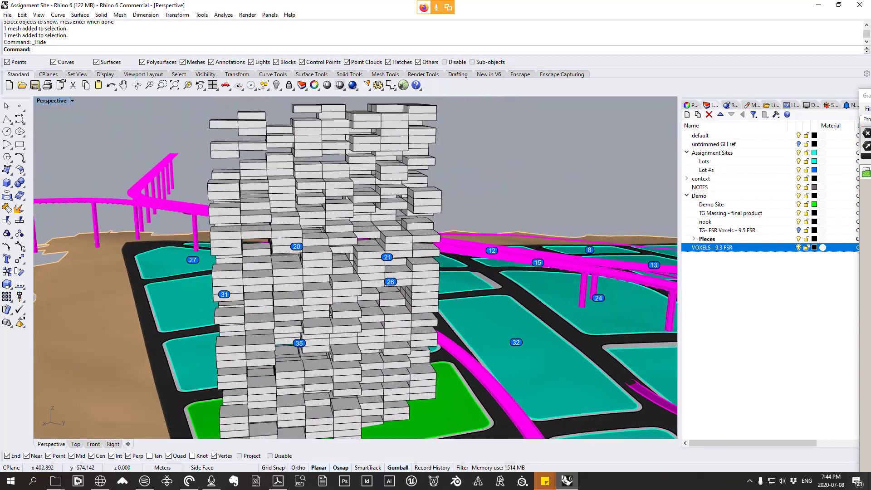
Step: Switch to Firefox, examine the red head and cube case diagrams in the marching cubes image results, and return to Rhino
{"action": "left_click", "coordinate": [99, 482]}
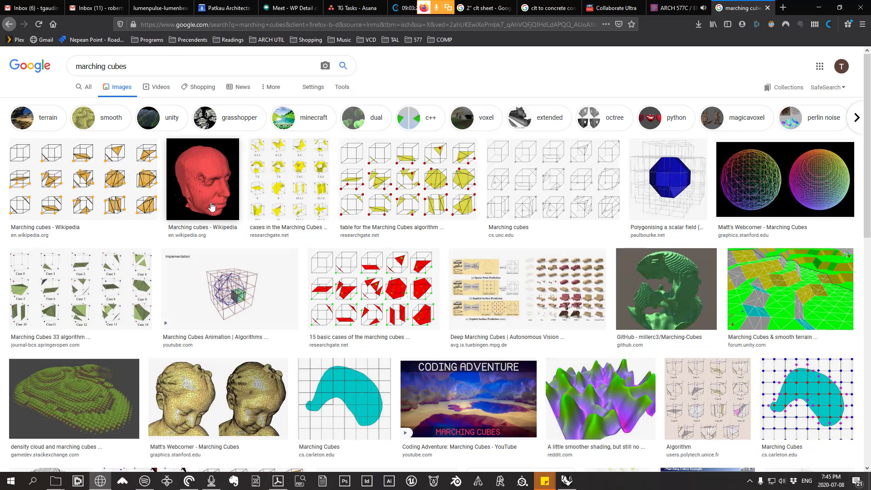
{"action": "left_click", "coordinate": [212, 206]}
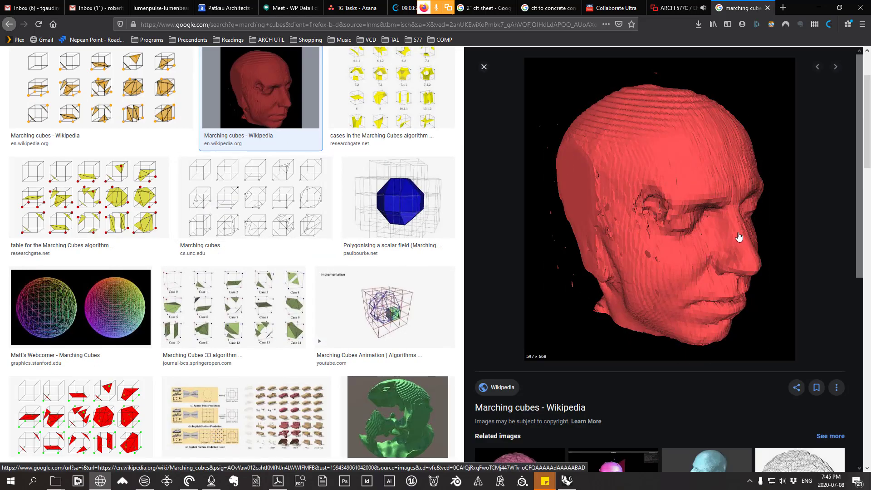
{"action": "scroll", "coordinate": [694, 241], "scroll_direction": "up", "scroll_amount": 3}
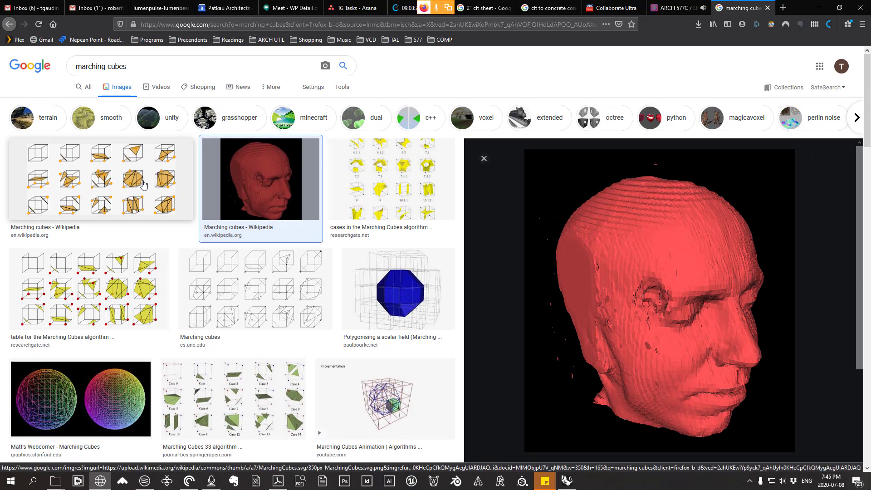
{"action": "left_click", "coordinate": [164, 195]}
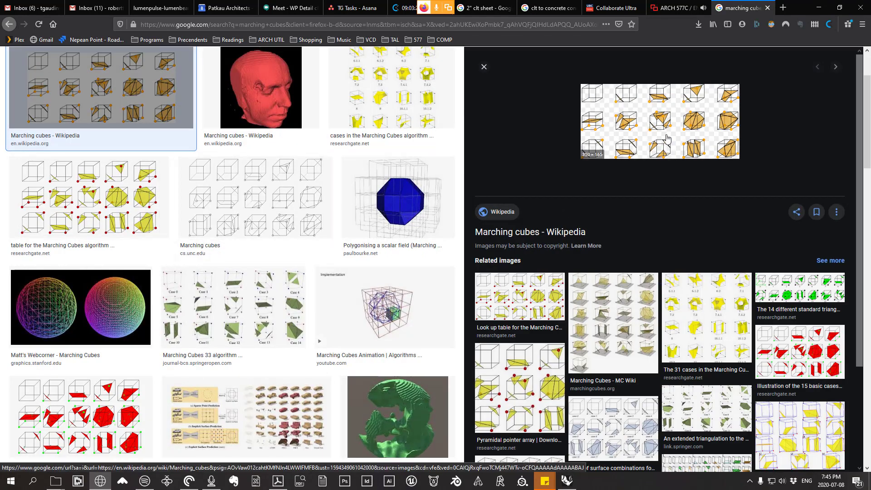
{"action": "scroll", "coordinate": [638, 172], "scroll_direction": "up", "scroll_amount": 1}
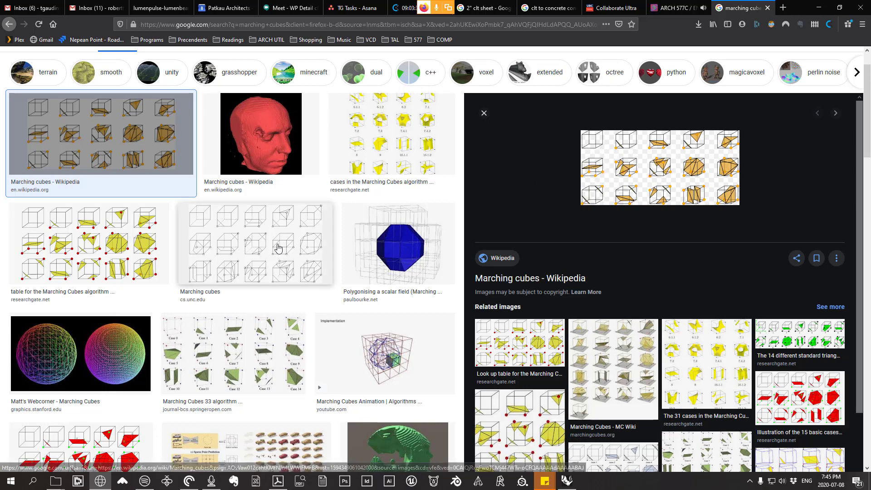
{"action": "left_click", "coordinate": [251, 247]}
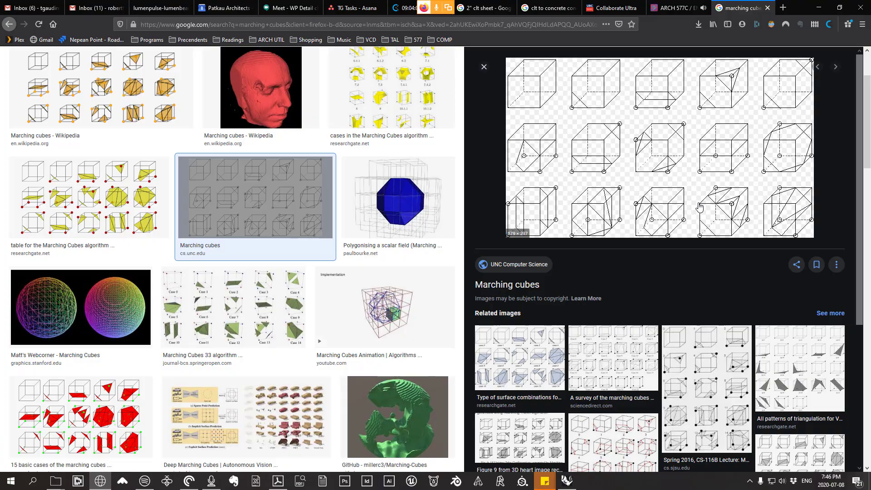
{"action": "left_click", "coordinate": [819, 7]}
Step: Restore the four-viewport layout and examine the cube diagram with its x, y and z max axes in the Top view
{"action": "right_click_drag", "start_coordinate": [352, 233], "coordinate": [393, 201]}
{"action": "scroll", "coordinate": [456, 218], "scroll_direction": "down", "scroll_amount": 6}
{"action": "scroll", "coordinate": [357, 224], "scroll_direction": "up", "scroll_amount": 6}
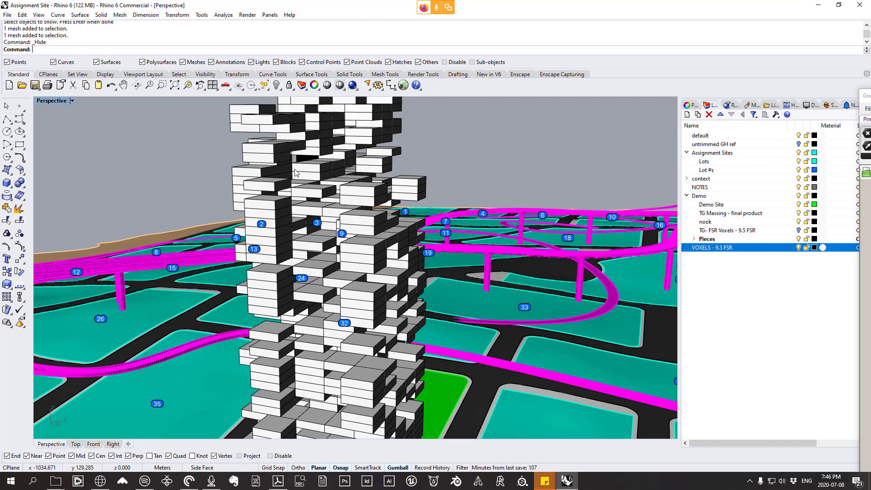
{"action": "double_click", "coordinate": [53, 101]}
{"action": "scroll", "coordinate": [237, 205], "scroll_direction": "down", "scroll_amount": 2}
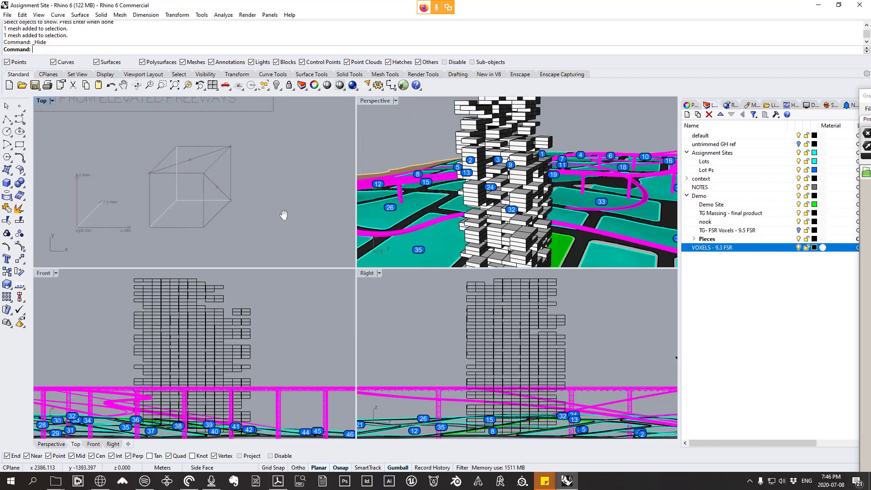
{"action": "scroll", "coordinate": [216, 194], "scroll_direction": "up", "scroll_amount": 4}
{"action": "mouse_move", "coordinate": [237, 205]}
{"action": "right_mouse_down"}
{"action": "mouse_move", "coordinate": [272, 207]}
{"action": "mouse_move", "coordinate": [237, 203]}
{"action": "mouse_move", "coordinate": [237, 190]}
{"action": "right_mouse_up"}
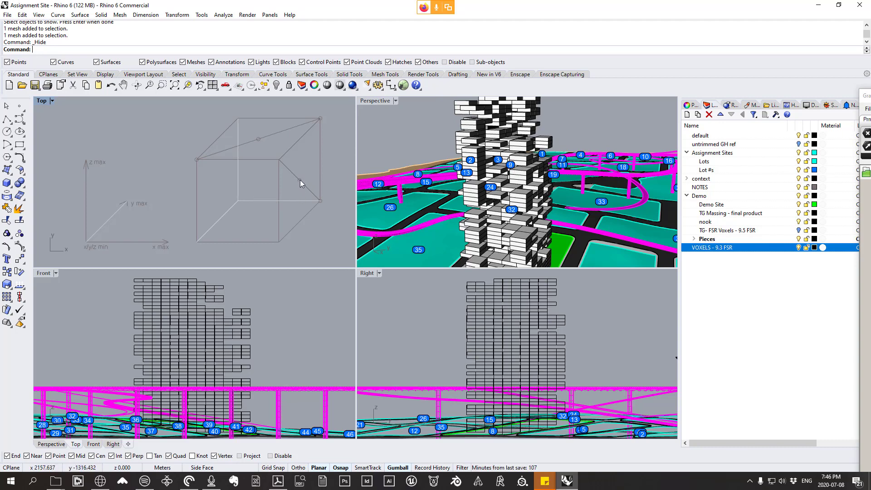
{"action": "scroll", "coordinate": [514, 152], "scroll_direction": "up", "scroll_amount": 3}
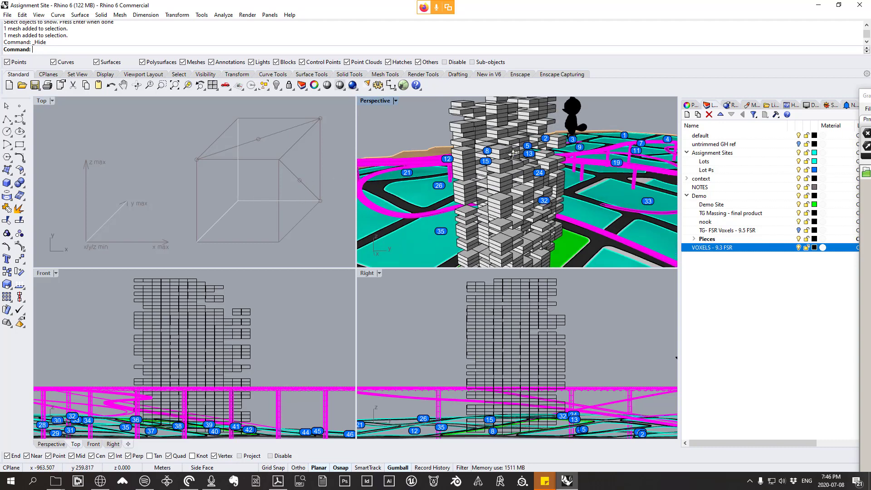
Step: Maximize the Perspective viewport and select the voxel tower's mesh group for a close look at its upper floors
{"action": "double_click", "coordinate": [369, 101]}
{"action": "scroll", "coordinate": [346, 170], "scroll_direction": "down", "scroll_amount": 5}
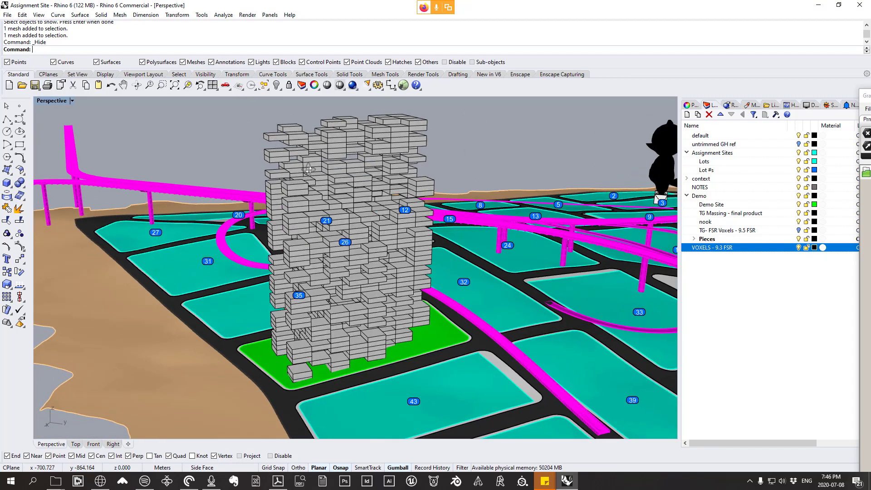
{"action": "scroll", "coordinate": [272, 124], "scroll_direction": "up", "scroll_amount": 10}
{"action": "key", "text": "ctrl+a"}
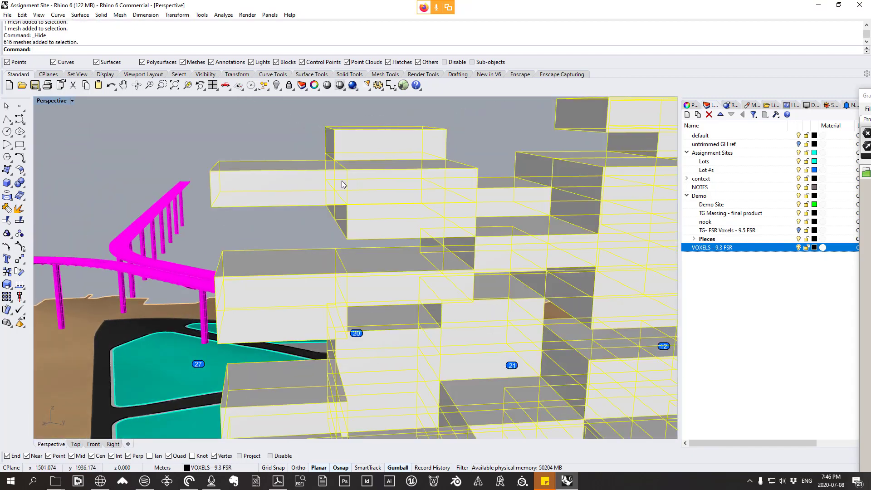
Step: Ungroup the voxel tower's meshes and select the single projecting voxel near its top
{"action": "right_click_drag", "start_coordinate": [345, 183], "coordinate": [283, 177]}
{"action": "key", "text": "ctrl+shift+g"}
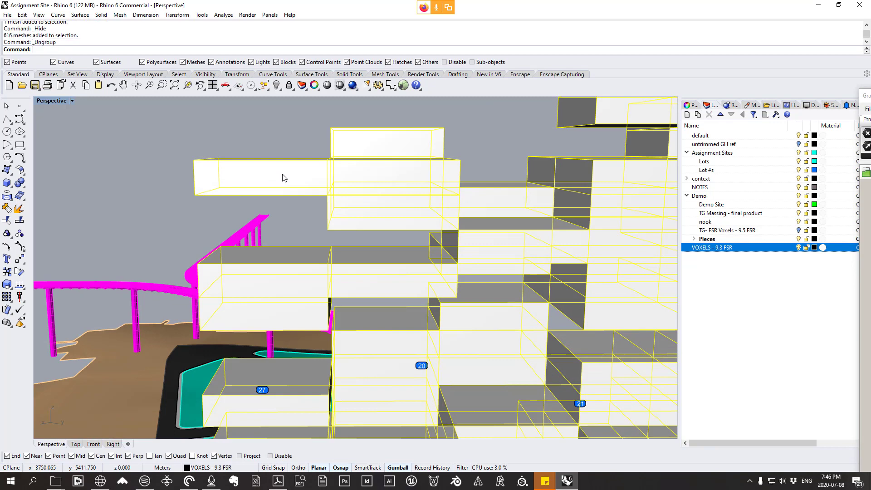
{"action": "key", "text": "ctrl+shift+g"}
{"action": "left_click", "coordinate": [286, 184]}
{"action": "right_click_drag", "start_coordinate": [286, 184], "coordinate": [290, 196]}
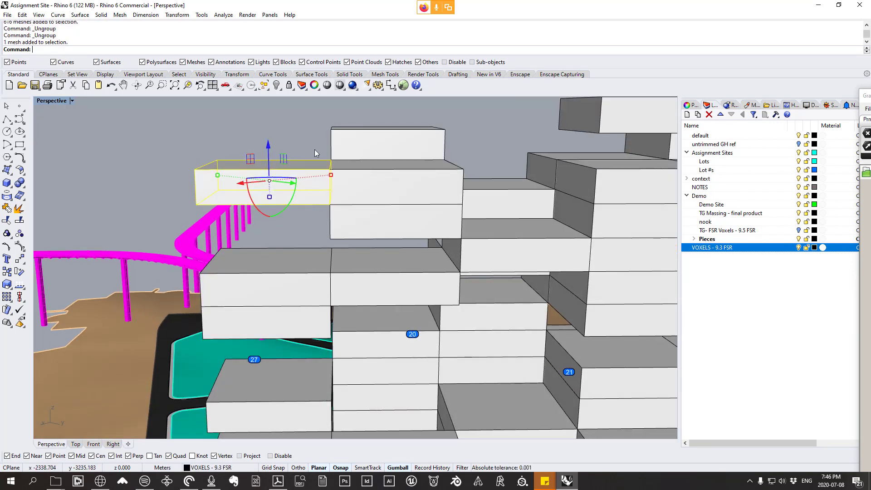
Step: Clear the selection, examine the ungrouped tower on its green site, and select the overhanging corner voxel on an upper floor
{"action": "left_click", "coordinate": [293, 224]}
{"action": "right_click_drag", "start_coordinate": [296, 225], "coordinate": [433, 318]}
{"action": "scroll", "coordinate": [422, 198], "scroll_direction": "down", "scroll_amount": 10}
{"action": "scroll", "coordinate": [433, 325], "scroll_direction": "up", "scroll_amount": 5}
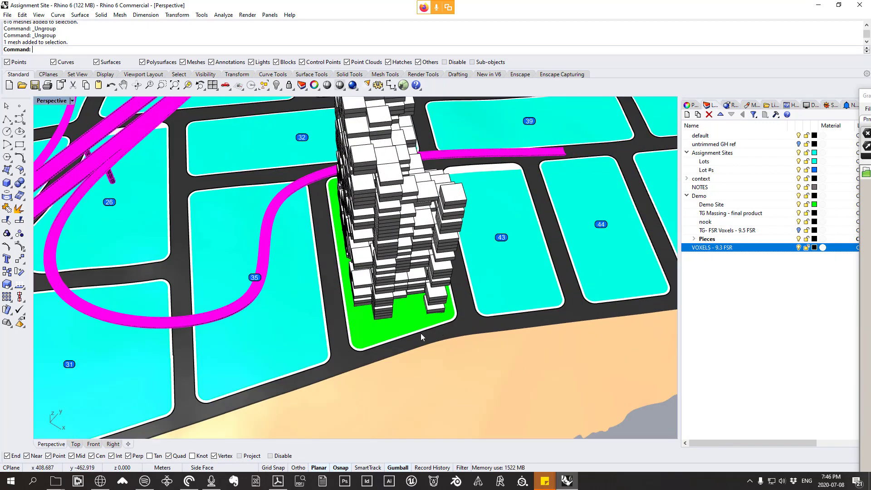
{"action": "right_click_drag", "start_coordinate": [424, 335], "coordinate": [319, 221]}
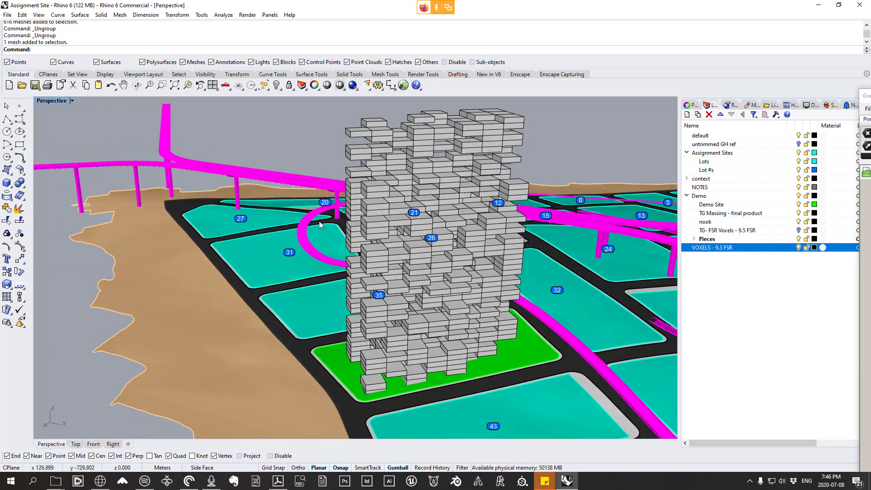
{"action": "scroll", "coordinate": [354, 168], "scroll_direction": "up", "scroll_amount": 7}
{"action": "right_click_drag", "start_coordinate": [377, 108], "coordinate": [323, 209], "text": "shift"}
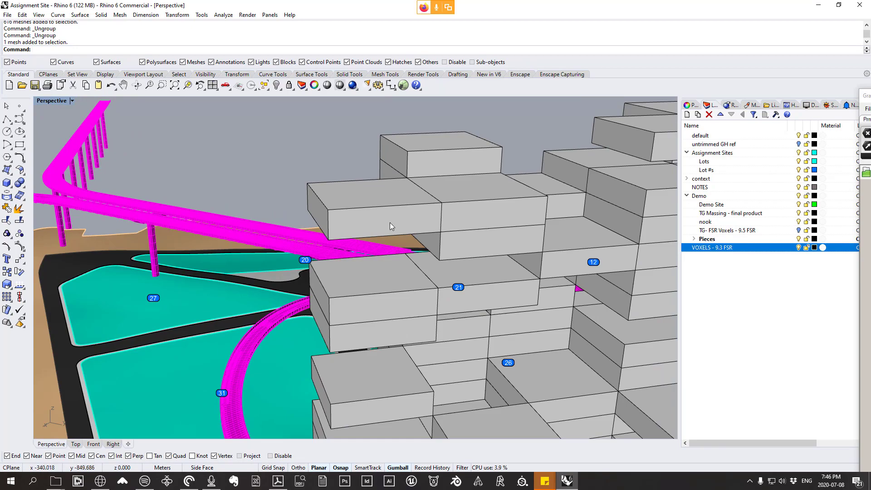
{"action": "scroll", "coordinate": [390, 210], "scroll_direction": "down", "scroll_amount": 8}
{"action": "right_click_drag", "start_coordinate": [327, 208], "coordinate": [239, 191]}
{"action": "scroll", "coordinate": [406, 212], "scroll_direction": "up", "scroll_amount": 10}
{"action": "scroll", "coordinate": [401, 207], "scroll_direction": "down", "scroll_amount": 6}
{"action": "right_click_drag", "start_coordinate": [342, 223], "coordinate": [440, 241]}
{"action": "scroll", "coordinate": [486, 245], "scroll_direction": "up", "scroll_amount": 3}
{"action": "left_click", "coordinate": [438, 247]}
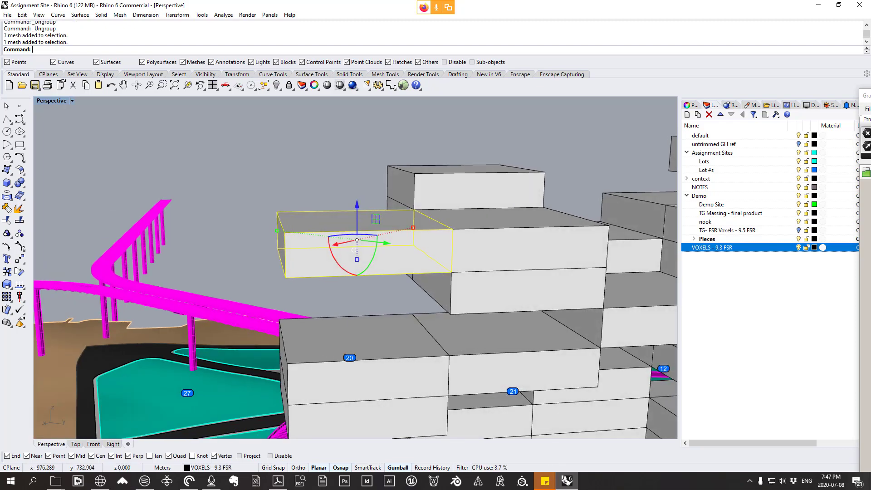
Step: Check the marching cubes case diagrams in Firefox, return to Rhino, and examine the detailed voxel pieces with rounded corners beside the site
{"action": "left_click", "coordinate": [99, 480]}
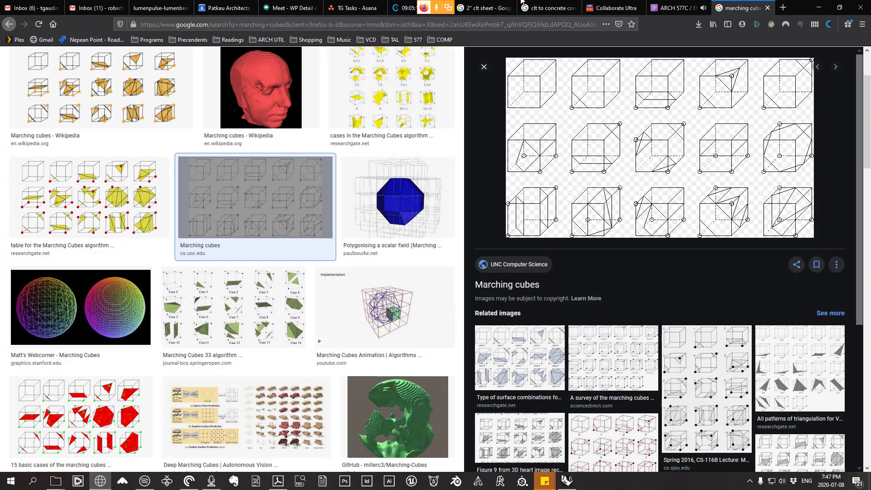
{"action": "left_click", "coordinate": [819, 7]}
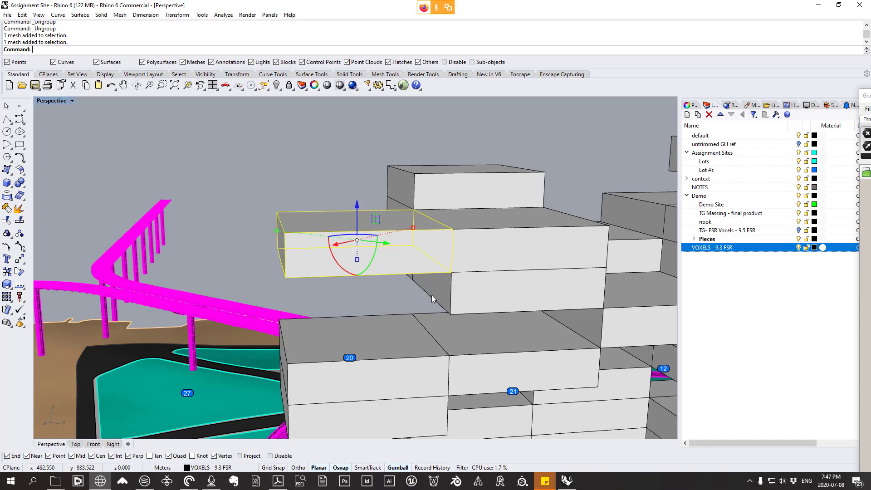
{"action": "scroll", "coordinate": [403, 227], "scroll_direction": "down", "scroll_amount": 4}
{"action": "scroll", "coordinate": [403, 227], "scroll_direction": "down", "scroll_amount": 6}
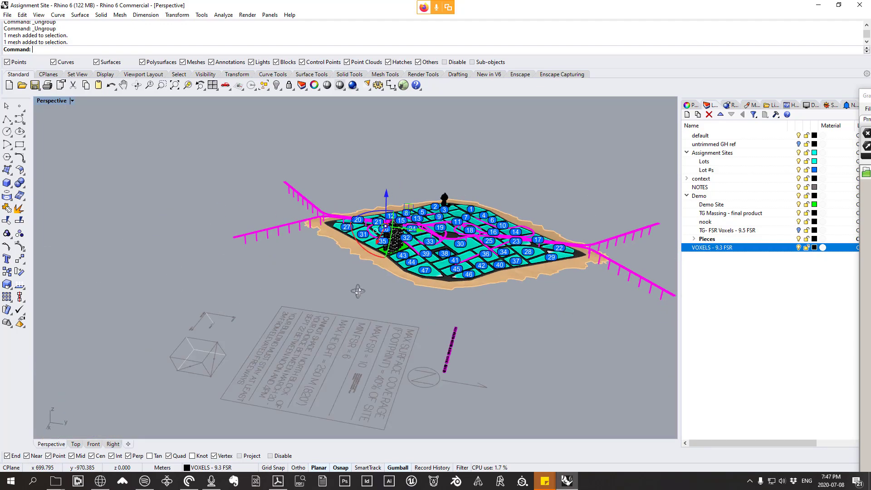
{"action": "scroll", "coordinate": [484, 238], "scroll_direction": "up", "scroll_amount": 5}
{"action": "scroll", "coordinate": [484, 239], "scroll_direction": "up", "scroll_amount": 10}
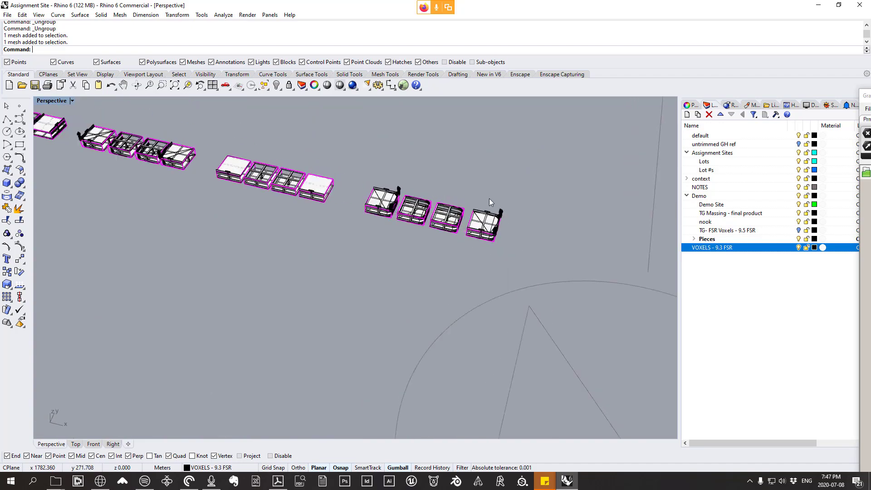
{"action": "right_click_drag", "start_coordinate": [491, 312], "coordinate": [466, 275]}
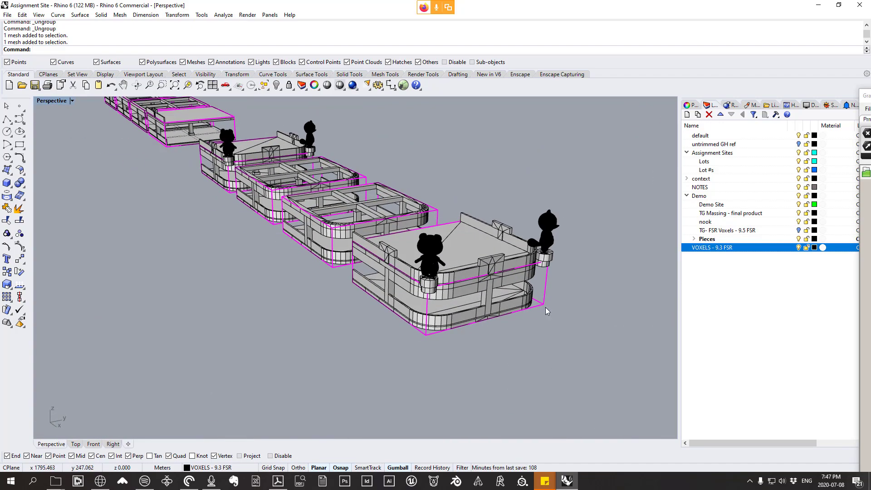
{"action": "right_click_drag", "start_coordinate": [534, 269], "coordinate": [498, 281]}
{"action": "scroll", "coordinate": [498, 282], "scroll_direction": "down", "scroll_amount": 20}
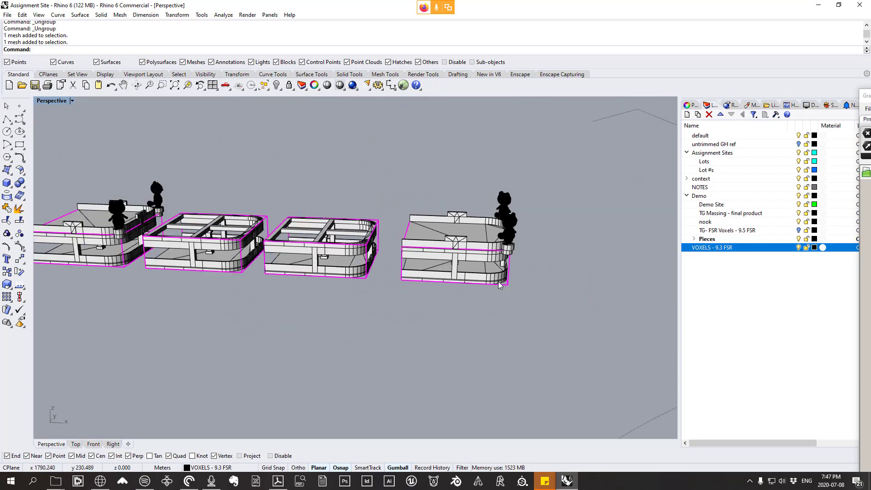
Step: Compare the selected tower voxel with the rounded roof and floor pieces in the row beside the site
{"action": "scroll", "coordinate": [320, 274], "scroll_direction": "up", "scroll_amount": 9}
{"action": "scroll", "coordinate": [371, 291], "scroll_direction": "up", "scroll_amount": 6}
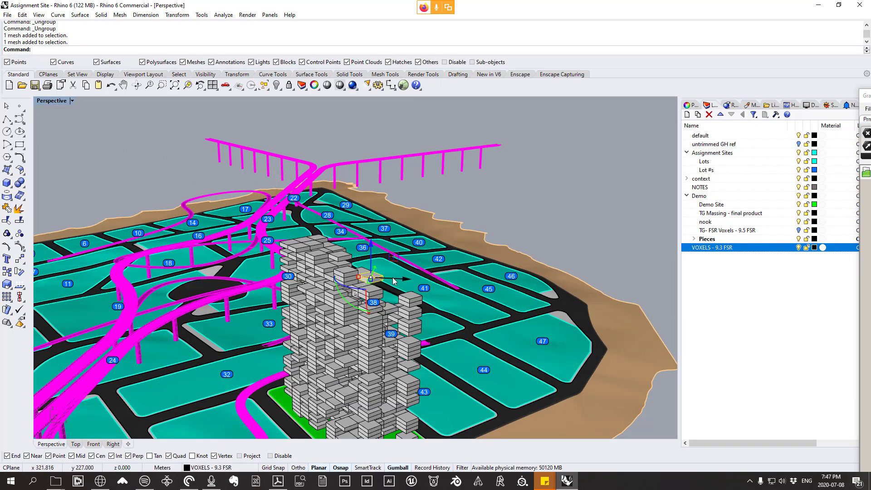
{"action": "scroll", "coordinate": [363, 284], "scroll_direction": "up", "scroll_amount": 3}
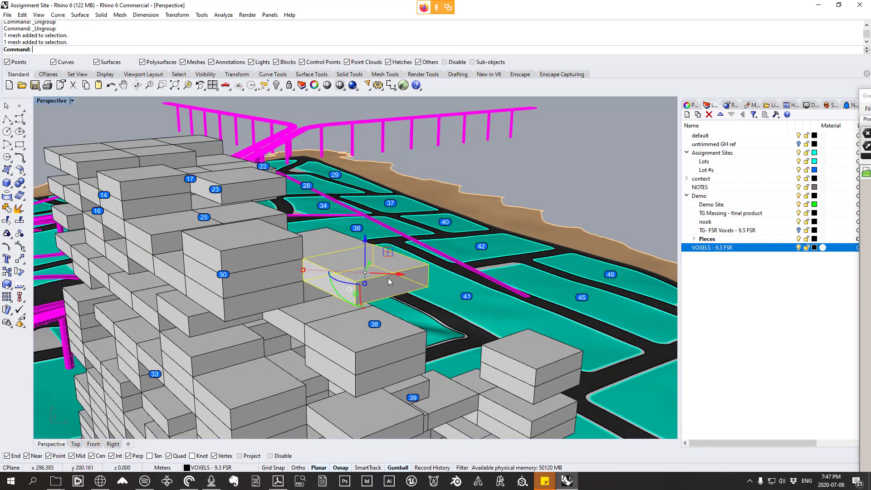
{"action": "scroll", "coordinate": [364, 284], "scroll_direction": "down", "scroll_amount": 12}
{"action": "scroll", "coordinate": [425, 303], "scroll_direction": "up", "scroll_amount": 5}
{"action": "scroll", "coordinate": [425, 303], "scroll_direction": "up", "scroll_amount": 10}
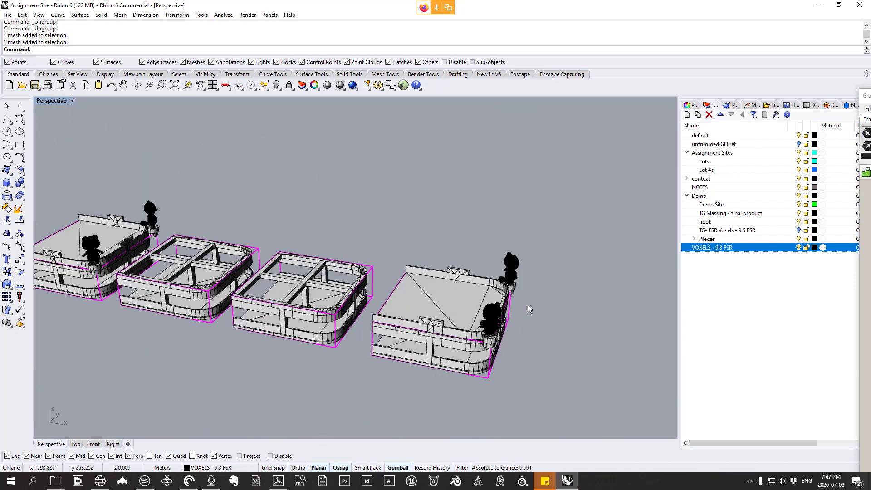
{"action": "scroll", "coordinate": [354, 337], "scroll_direction": "down", "scroll_amount": 10}
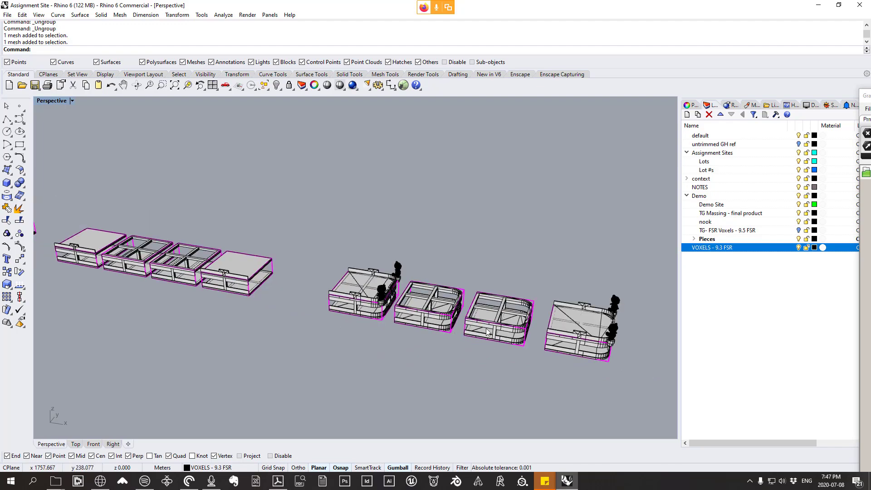
{"action": "scroll", "coordinate": [599, 332], "scroll_direction": "down", "scroll_amount": 12}
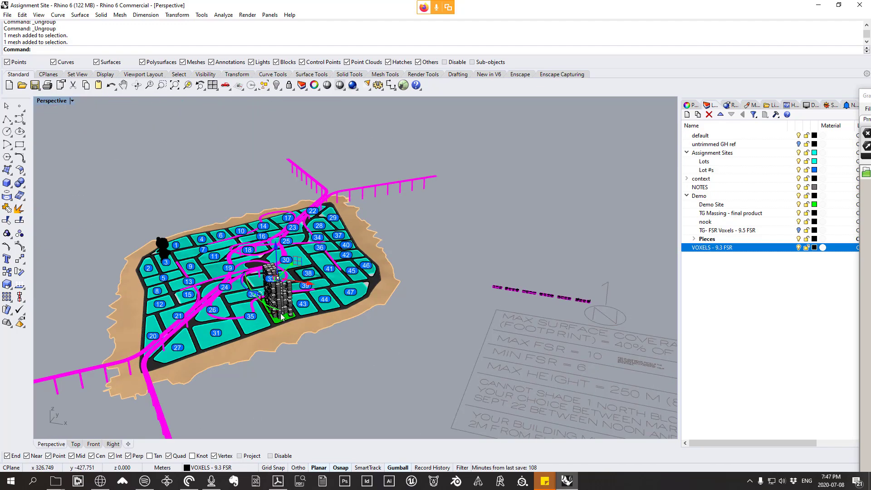
Step: Examine how neighbouring voxels stack and overhang on the tower's upper floors from several sides
{"action": "right_click_drag", "start_coordinate": [257, 313], "coordinate": [296, 281]}
{"action": "scroll", "coordinate": [296, 279], "scroll_direction": "up", "scroll_amount": 7}
{"action": "scroll", "coordinate": [308, 295], "scroll_direction": "up", "scroll_amount": 6}
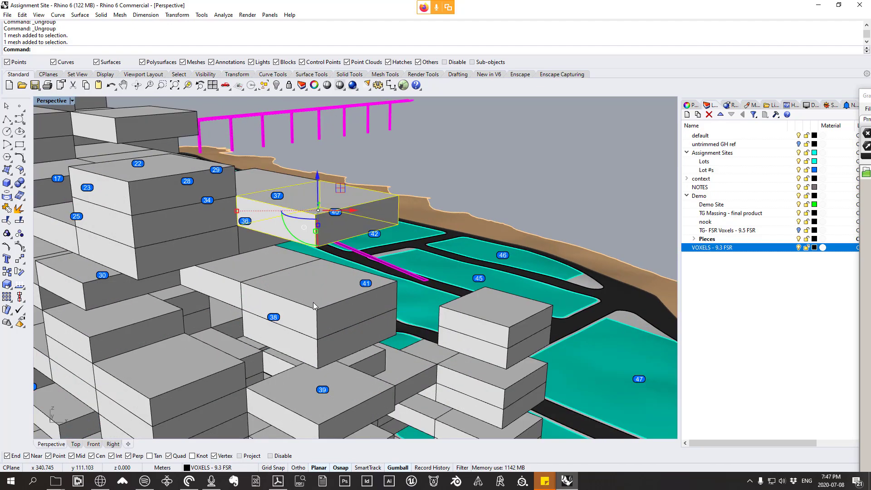
{"action": "scroll", "coordinate": [358, 294], "scroll_direction": "down", "scroll_amount": 2}
{"action": "key", "text": "Escape"}
{"action": "scroll", "coordinate": [355, 278], "scroll_direction": "up", "scroll_amount": 5}
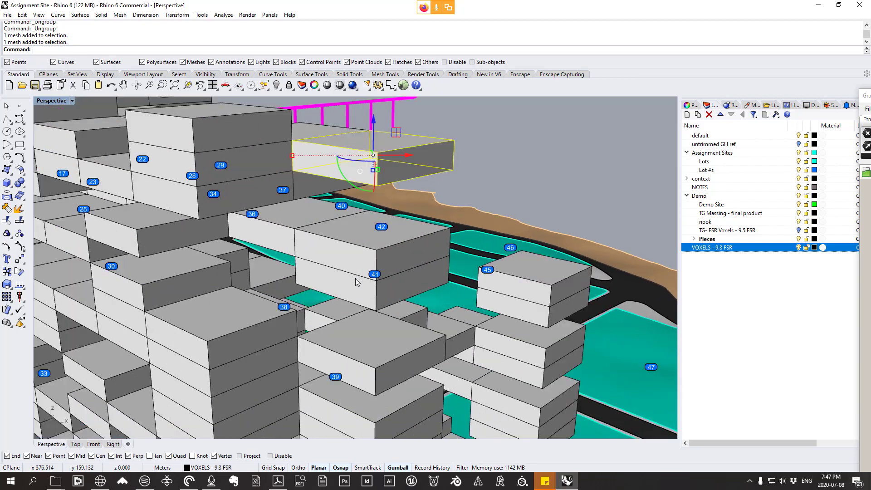
{"action": "scroll", "coordinate": [387, 294], "scroll_direction": "down", "scroll_amount": 10}
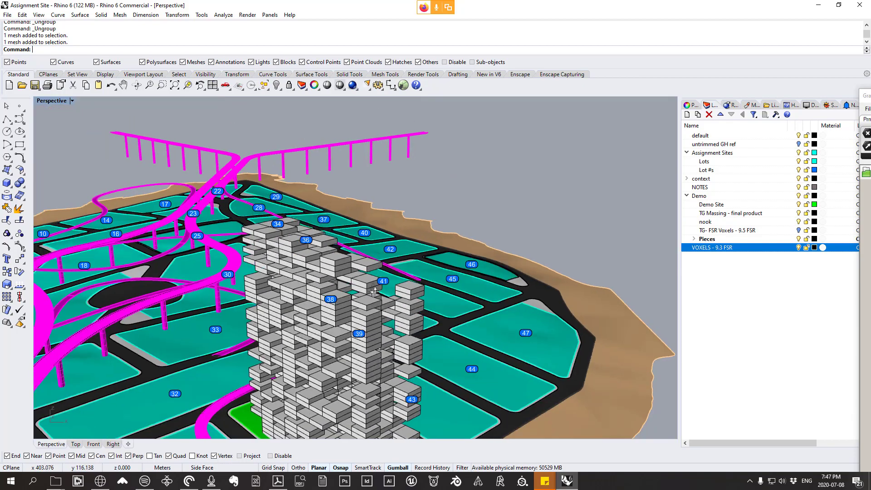
{"action": "right_click_drag", "start_coordinate": [388, 293], "coordinate": [294, 273]}
{"action": "scroll", "coordinate": [294, 267], "scroll_direction": "up", "scroll_amount": 6}
{"action": "scroll", "coordinate": [389, 309], "scroll_direction": "up", "scroll_amount": 2}
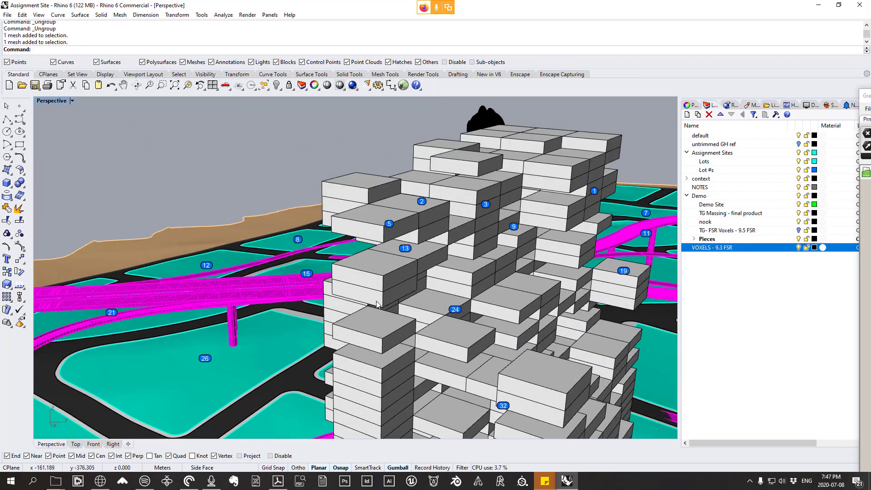
Step: Select individual corner voxels on the tower's upper floors and inspect their exposed faces up close
{"action": "left_click", "coordinate": [379, 302]}
{"action": "right_click_drag", "start_coordinate": [385, 284], "coordinate": [342, 256]}
{"action": "left_click", "coordinate": [217, 164]}
{"action": "right_click_drag", "start_coordinate": [244, 159], "coordinate": [298, 172], "text": "shift"}
{"action": "scroll", "coordinate": [257, 153], "scroll_direction": "up", "scroll_amount": 5}
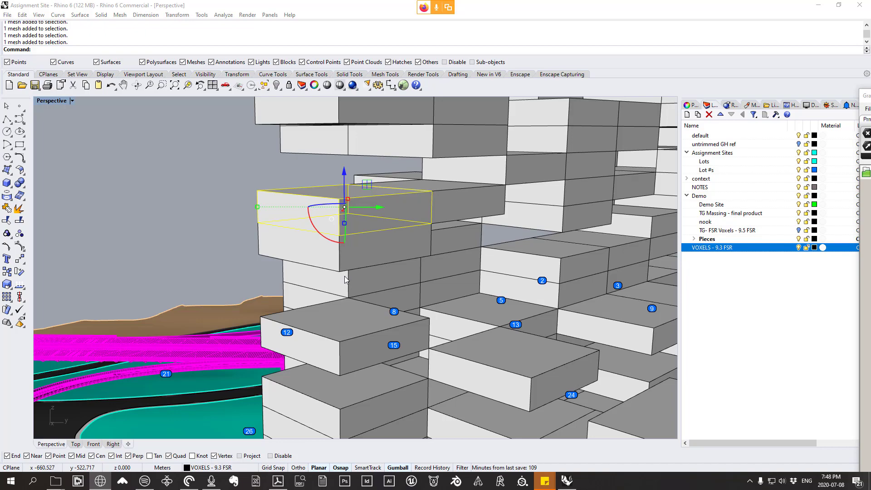
Step: Examine the groups of detailed voxel pieces beside the site, including their undersides and framing
{"action": "scroll", "coordinate": [341, 281], "scroll_direction": "down", "scroll_amount": 10}
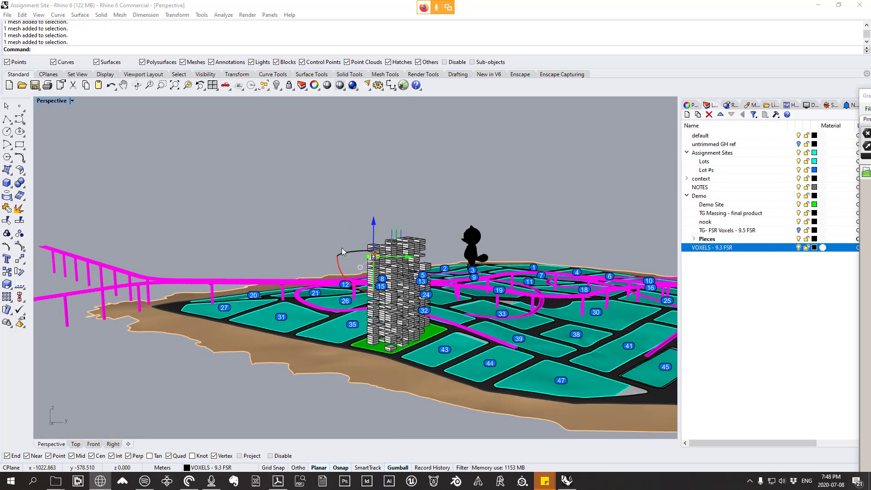
{"action": "scroll", "coordinate": [584, 272], "scroll_direction": "up", "scroll_amount": 10}
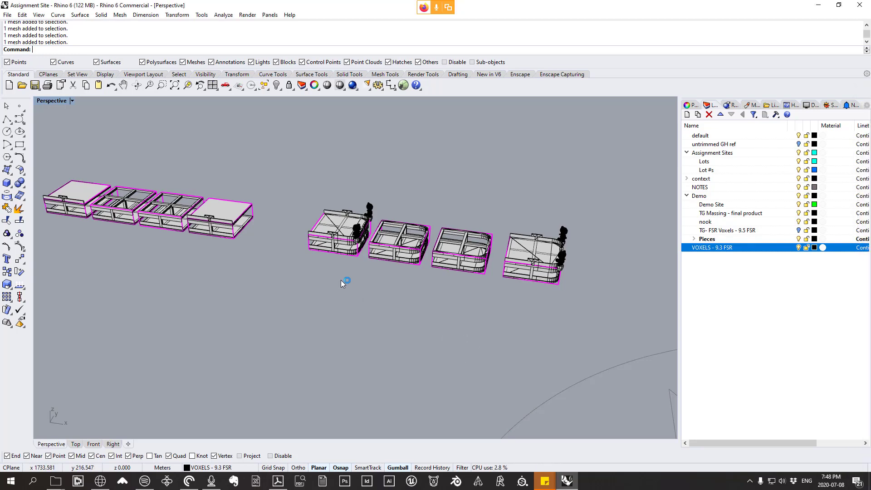
{"action": "scroll", "coordinate": [341, 279], "scroll_direction": "up", "scroll_amount": 2}
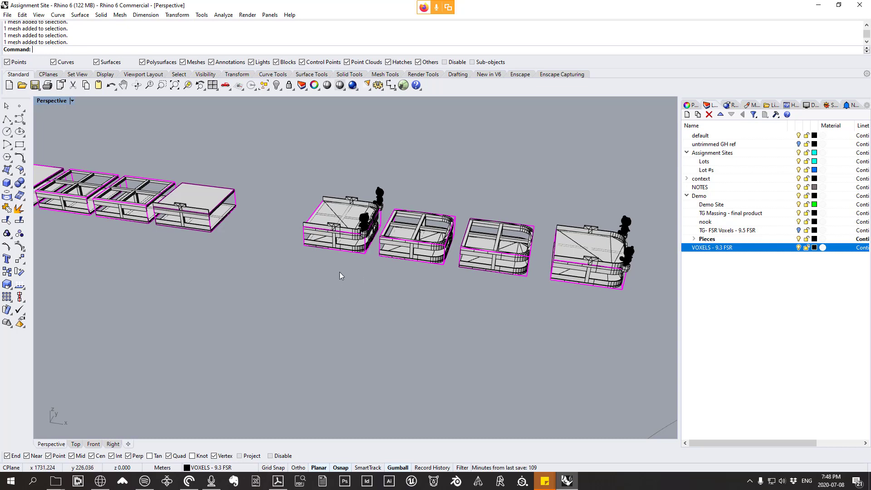
{"action": "right_click_drag", "start_coordinate": [340, 278], "coordinate": [346, 207]}
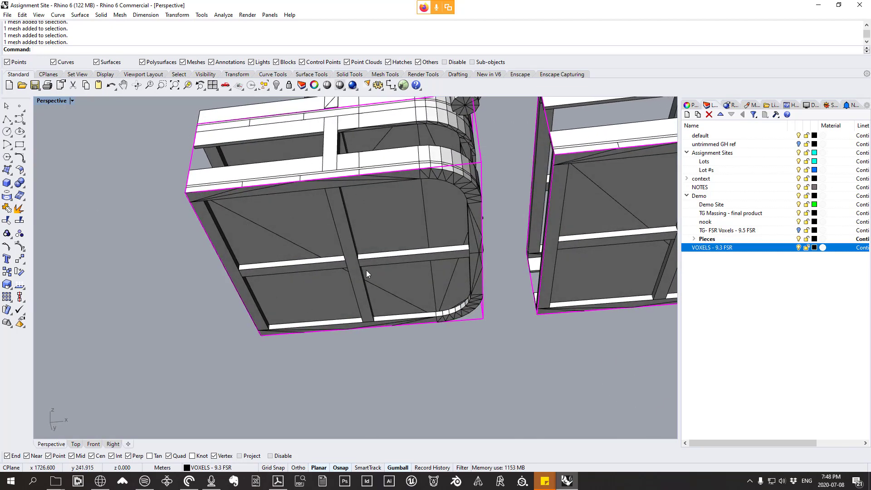
{"action": "scroll", "coordinate": [331, 264], "scroll_direction": "down", "scroll_amount": 12}
{"action": "right_click_drag", "start_coordinate": [439, 261], "coordinate": [391, 341]}
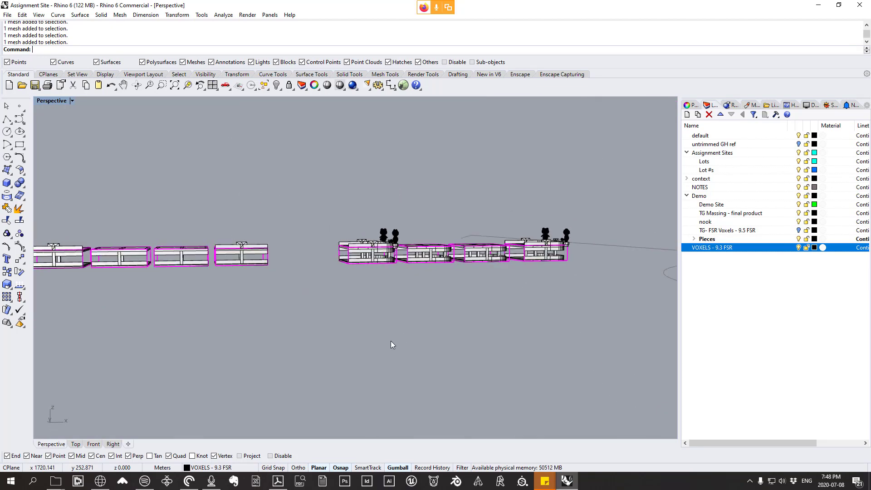
{"action": "scroll", "coordinate": [391, 341], "scroll_direction": "down", "scroll_amount": 7}
{"action": "right_click_drag", "start_coordinate": [295, 299], "coordinate": [349, 281]}
{"action": "scroll", "coordinate": [307, 290], "scroll_direction": "up", "scroll_amount": 5}
{"action": "scroll", "coordinate": [307, 290], "scroll_direction": "down", "scroll_amount": 7}
{"action": "scroll", "coordinate": [126, 266], "scroll_direction": "up", "scroll_amount": 7}
{"action": "scroll", "coordinate": [429, 262], "scroll_direction": "down", "scroll_amount": 2}
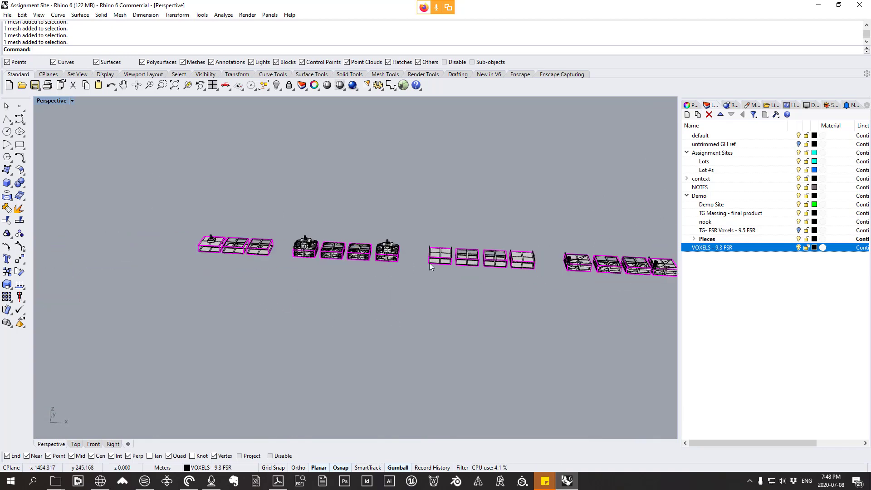
{"action": "scroll", "coordinate": [336, 273], "scroll_direction": "up", "scroll_amount": 2}
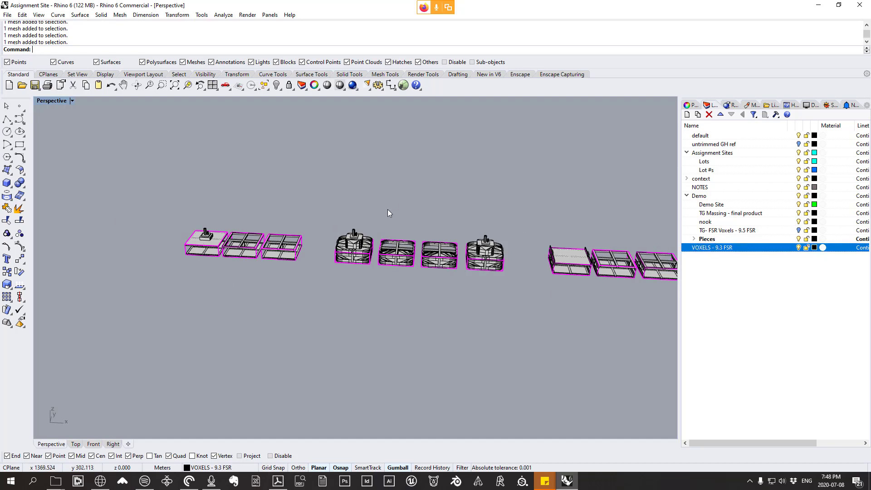
Step: Expand the Pieces layer under Demo, review its Interior to Nubs sublayers, and make Pieces the current layer
{"action": "left_click", "coordinate": [698, 200]}
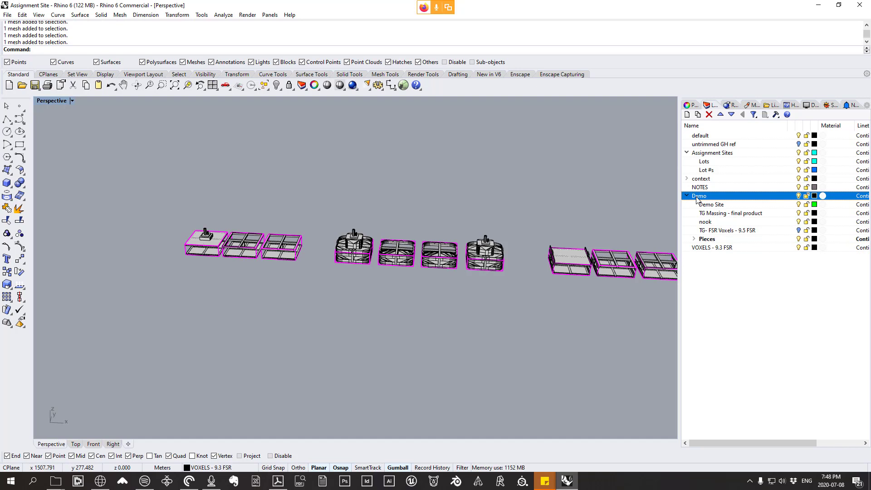
{"action": "left_click", "coordinate": [696, 241]}
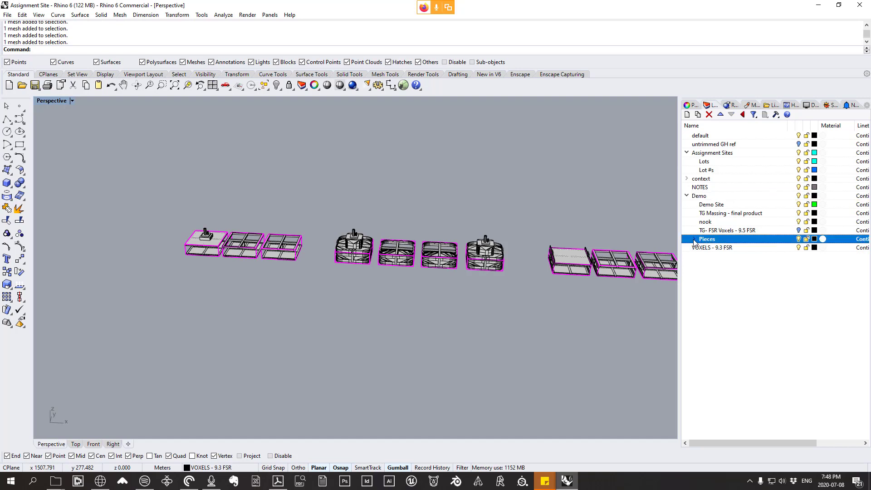
{"action": "left_click", "coordinate": [694, 240]}
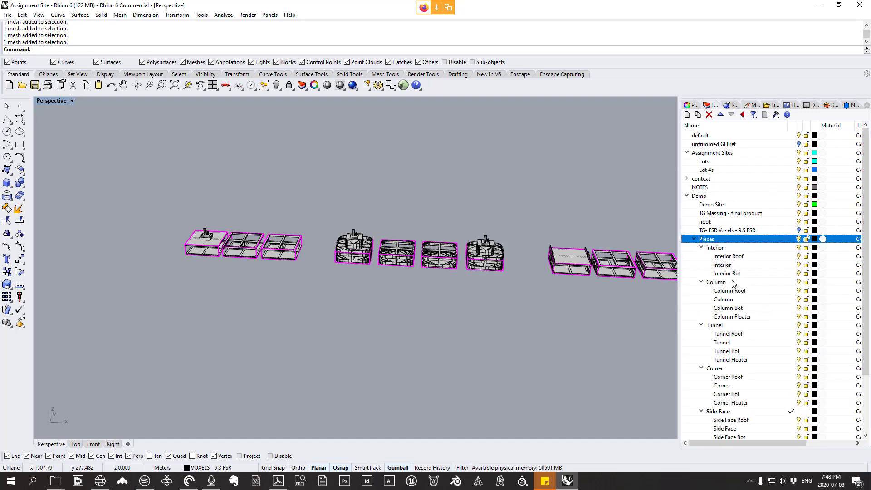
{"action": "scroll", "coordinate": [734, 285], "scroll_direction": "down", "scroll_amount": 3}
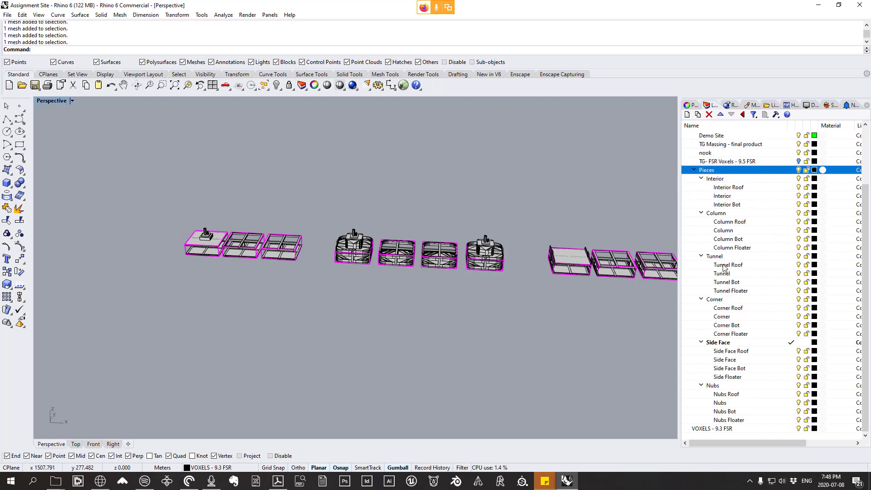
{"action": "left_click", "coordinate": [790, 171]}
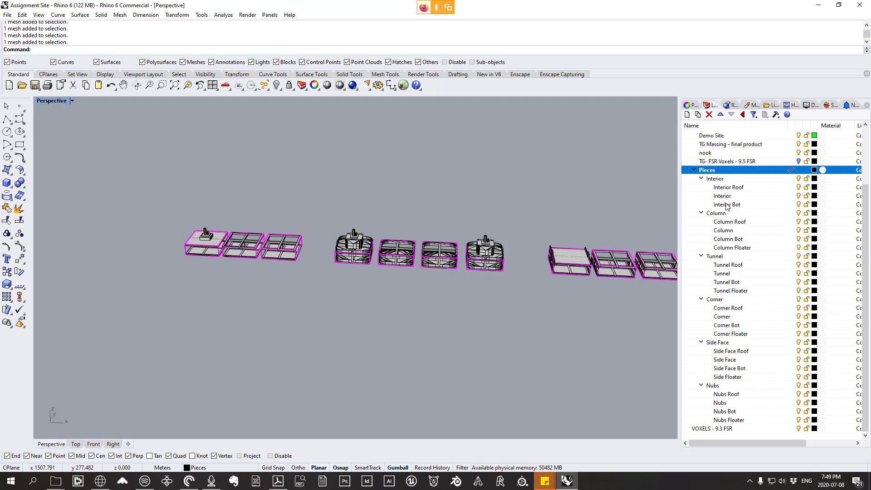
{"action": "scroll", "coordinate": [442, 284], "scroll_direction": "down", "scroll_amount": 5}
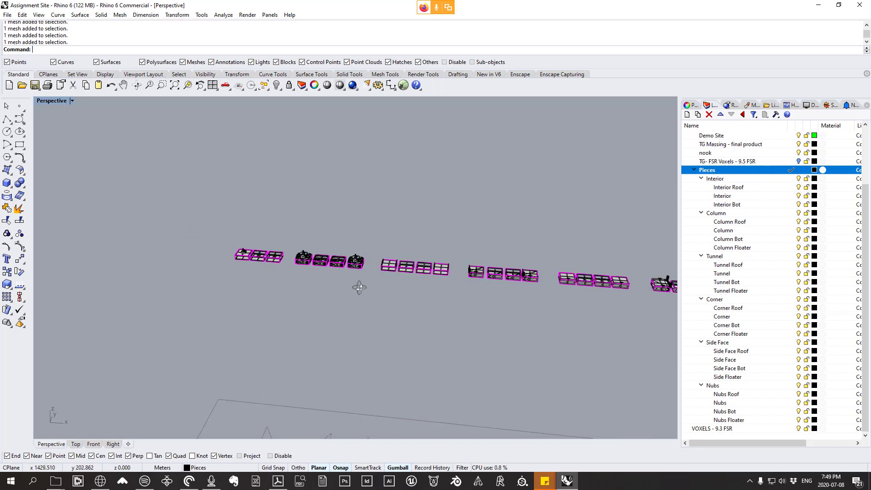
Step: Highlight the Interior Roof sublayer and examine the three Interior pieces from above and from the side
{"action": "scroll", "coordinate": [327, 271], "scroll_direction": "down", "scroll_amount": 3}
{"action": "scroll", "coordinate": [421, 282], "scroll_direction": "up", "scroll_amount": 1}
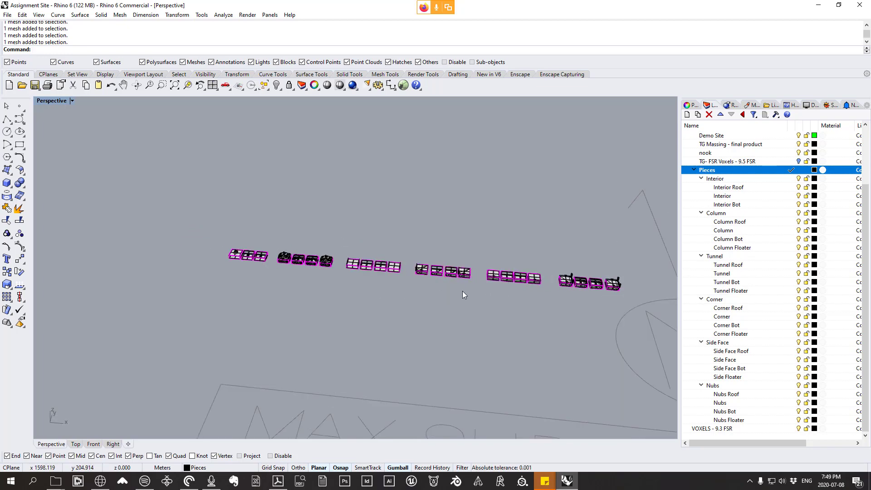
{"action": "right_click_drag", "start_coordinate": [478, 280], "coordinate": [347, 282]}
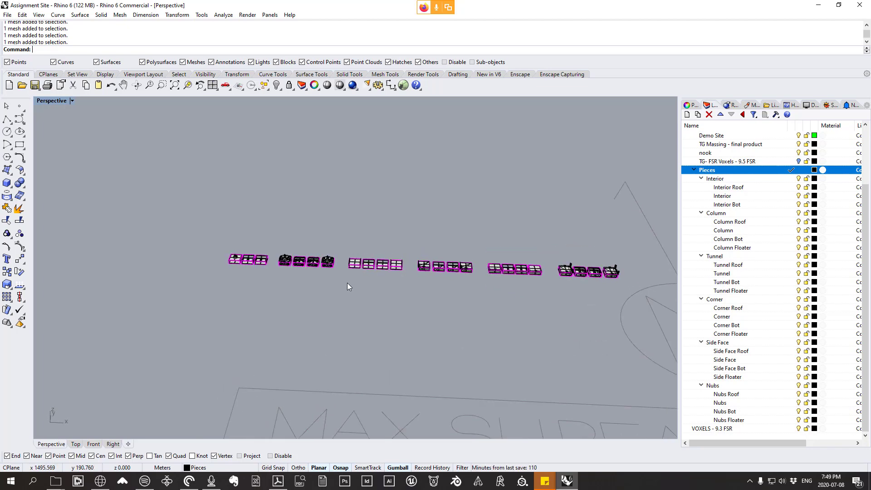
{"action": "scroll", "coordinate": [235, 271], "scroll_direction": "up", "scroll_amount": 5}
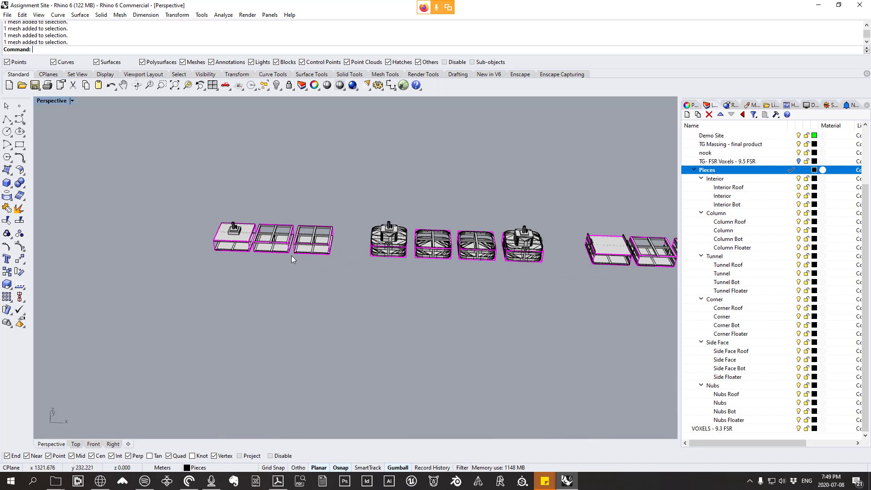
{"action": "right_click_drag", "start_coordinate": [291, 255], "coordinate": [317, 256], "text": "shift"}
{"action": "scroll", "coordinate": [254, 248], "scroll_direction": "up", "scroll_amount": 8}
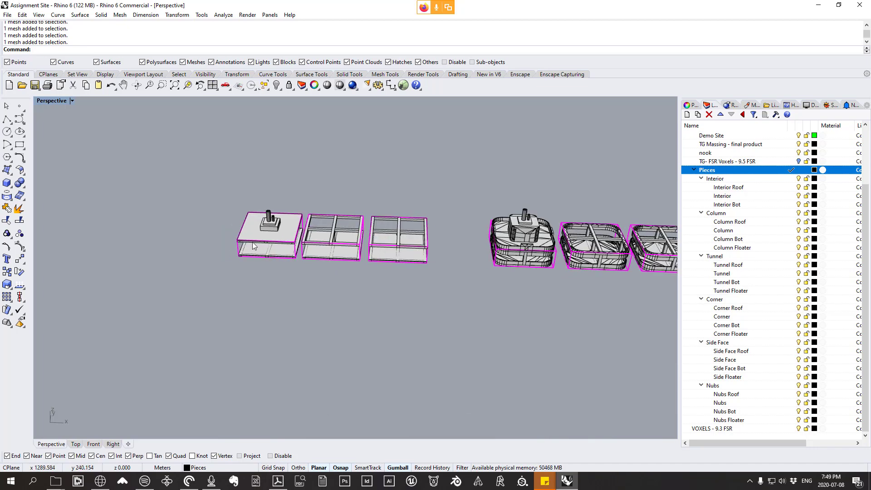
{"action": "left_click", "coordinate": [735, 188]}
{"action": "right_click_drag", "start_coordinate": [313, 236], "coordinate": [303, 140]}
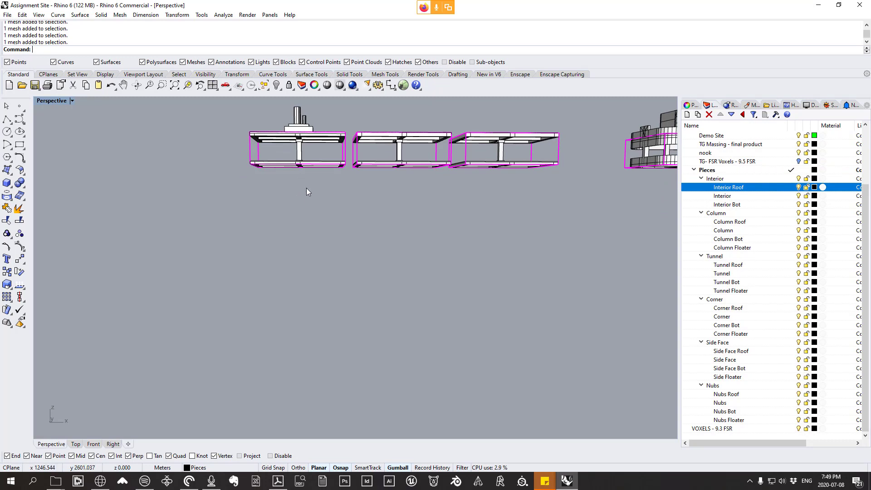
{"action": "right_click_drag", "start_coordinate": [307, 188], "coordinate": [302, 221]}
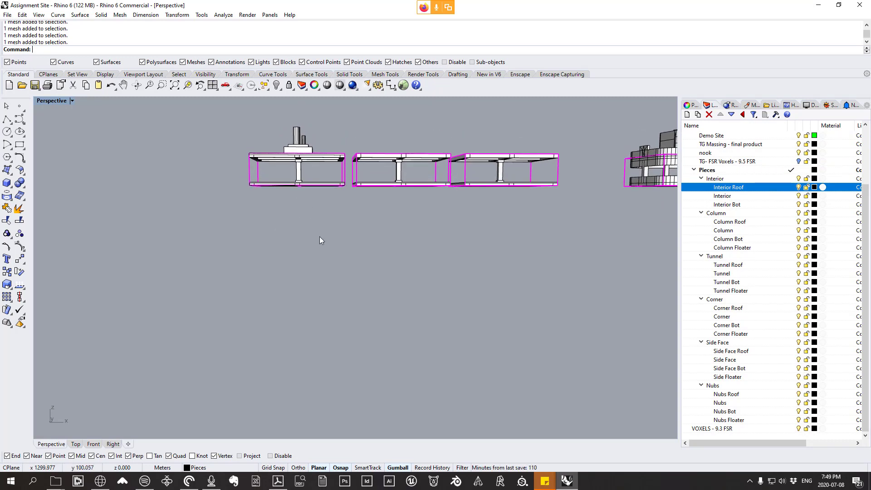
Step: Delete one voxel from the tower's top floor to inspect what lies beneath it, and undo the deletion
{"action": "scroll", "coordinate": [352, 274], "scroll_direction": "down", "scroll_amount": 8}
{"action": "scroll", "coordinate": [428, 283], "scroll_direction": "down", "scroll_amount": 6}
{"action": "right_click_drag", "start_coordinate": [428, 283], "coordinate": [425, 316]}
{"action": "scroll", "coordinate": [425, 316], "scroll_direction": "up", "scroll_amount": 12}
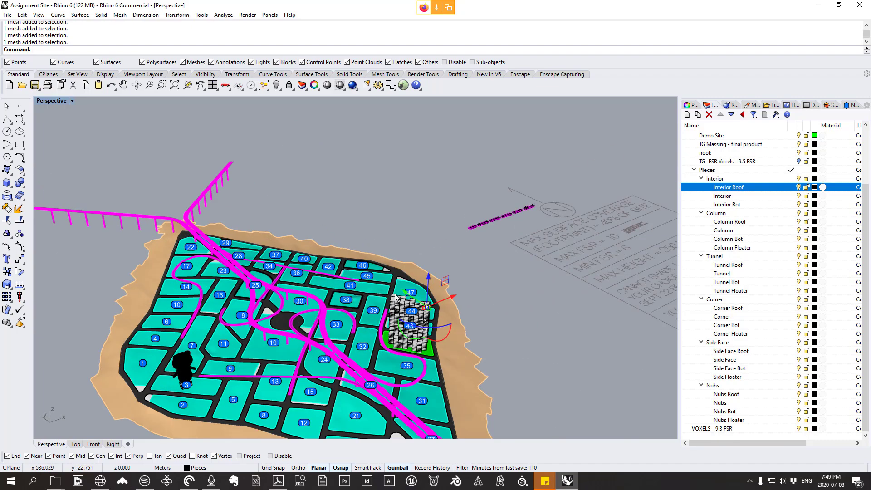
{"action": "scroll", "coordinate": [322, 281], "scroll_direction": "up", "scroll_amount": 3}
{"action": "scroll", "coordinate": [316, 280], "scroll_direction": "up", "scroll_amount": 3}
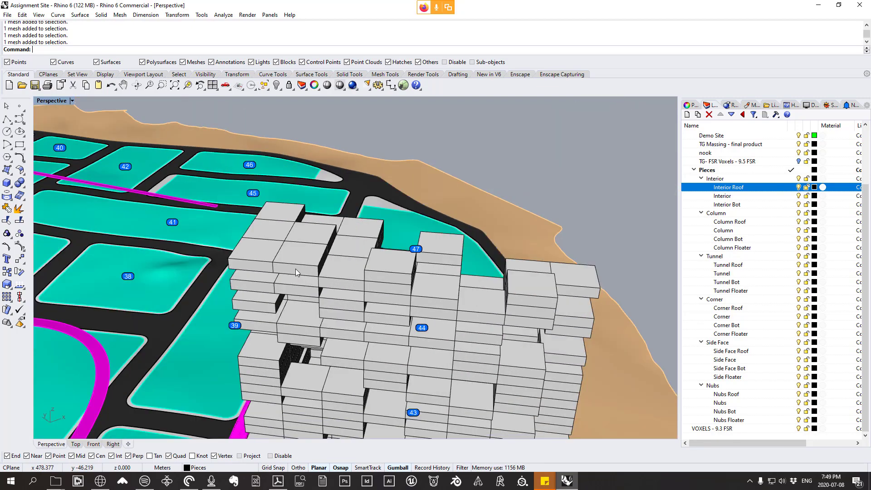
{"action": "right_click_drag", "start_coordinate": [396, 273], "coordinate": [220, 319]}
{"action": "scroll", "coordinate": [220, 319], "scroll_direction": "down", "scroll_amount": 10}
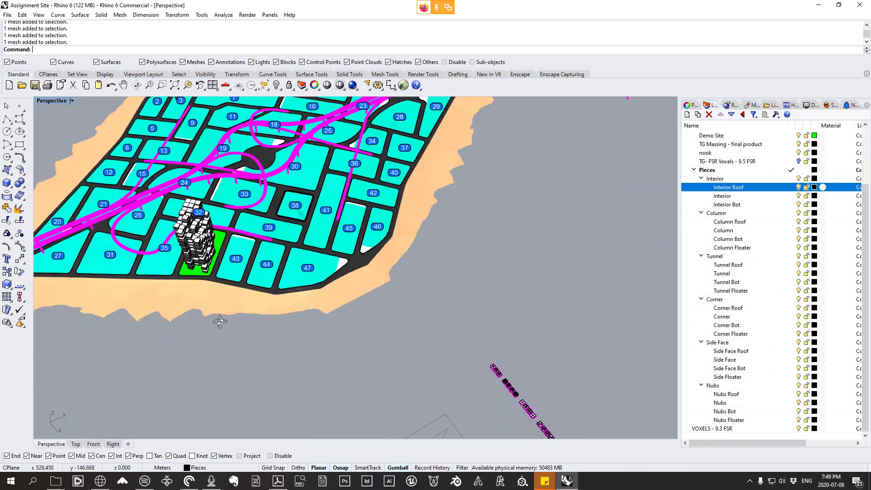
{"action": "scroll", "coordinate": [195, 236], "scroll_direction": "up", "scroll_amount": 8}
{"action": "scroll", "coordinate": [188, 189], "scroll_direction": "up", "scroll_amount": 6}
{"action": "scroll", "coordinate": [207, 166], "scroll_direction": "up", "scroll_amount": 5}
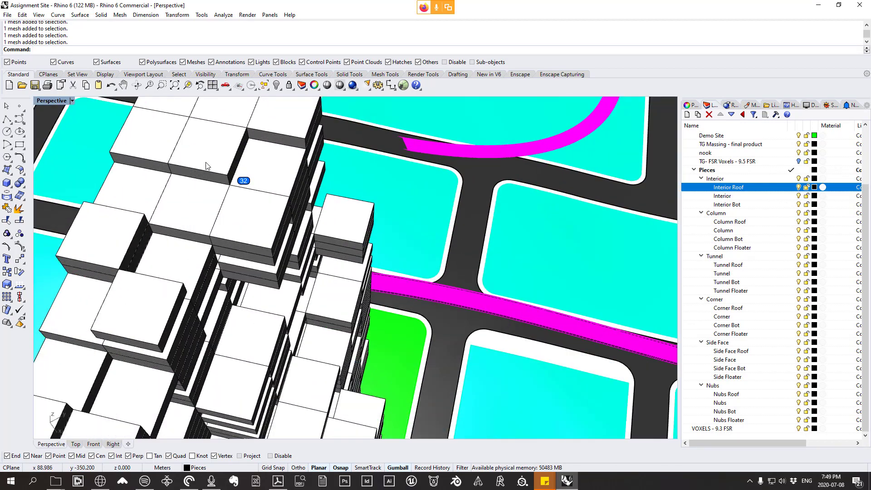
{"action": "left_click", "coordinate": [215, 162]}
{"action": "key", "text": "Delete"}
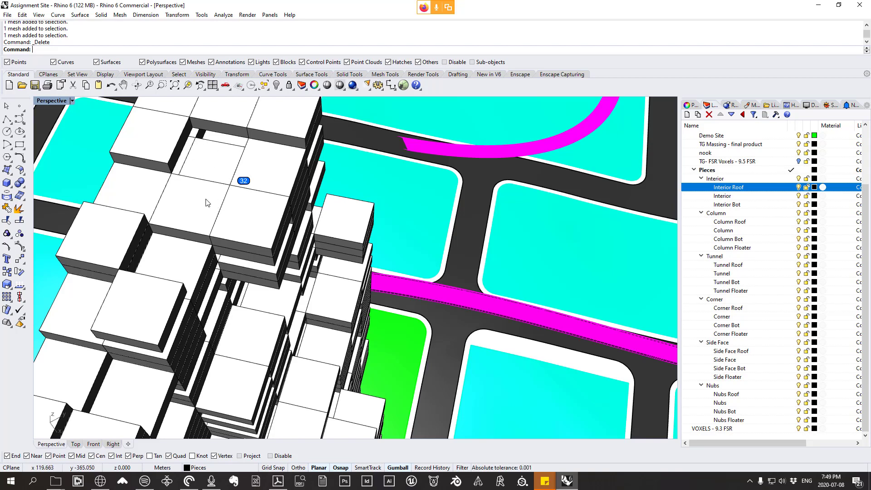
{"action": "key", "text": "ctrl+z"}
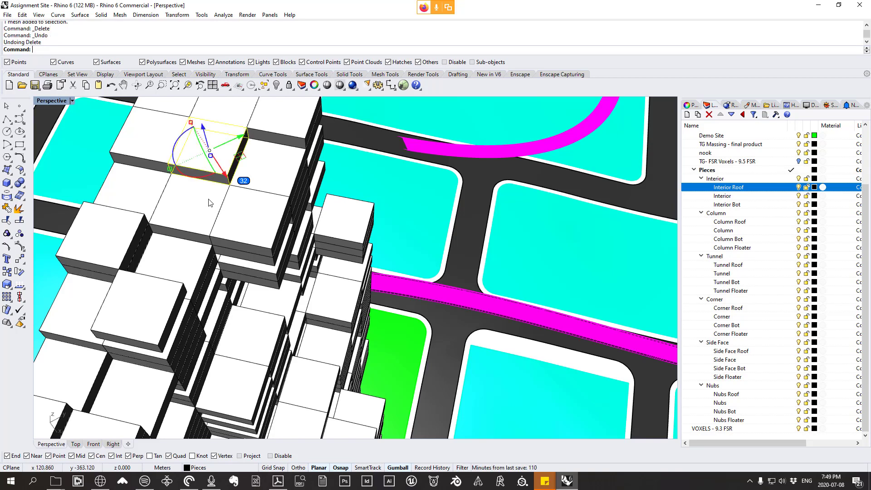
Step: Examine the Interior Roof, Interior and Interior Bot pieces up close, alongside the neighbouring Column pieces
{"action": "scroll", "coordinate": [208, 203], "scroll_direction": "down", "scroll_amount": 5}
{"action": "scroll", "coordinate": [209, 203], "scroll_direction": "down", "scroll_amount": 10}
{"action": "right_click_drag", "start_coordinate": [209, 203], "coordinate": [191, 214]}
{"action": "scroll", "coordinate": [414, 255], "scroll_direction": "up", "scroll_amount": 15}
{"action": "scroll", "coordinate": [331, 214], "scroll_direction": "up", "scroll_amount": 13}
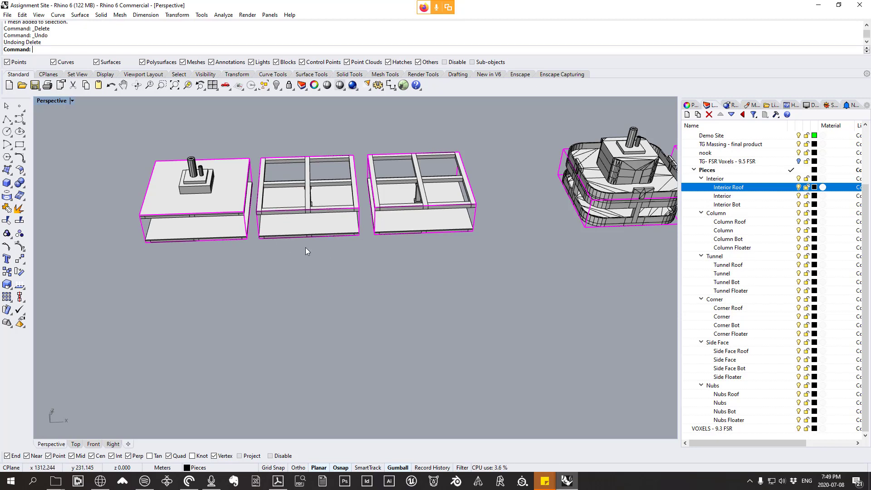
{"action": "right_click_drag", "start_coordinate": [289, 247], "coordinate": [340, 285]}
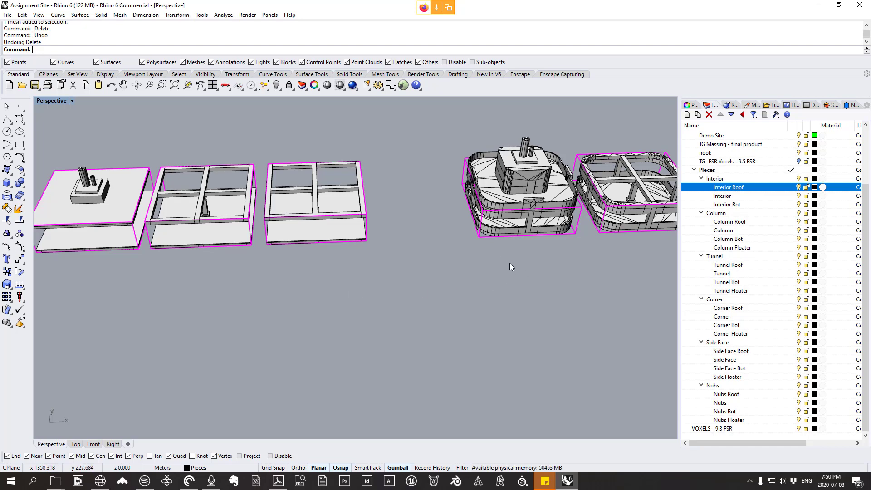
Step: Copy the corner voxel on the tower's top floor 5 m straight up, stacking it on the original from vertex to vertex
{"action": "scroll", "coordinate": [336, 266], "scroll_direction": "down", "scroll_amount": 20}
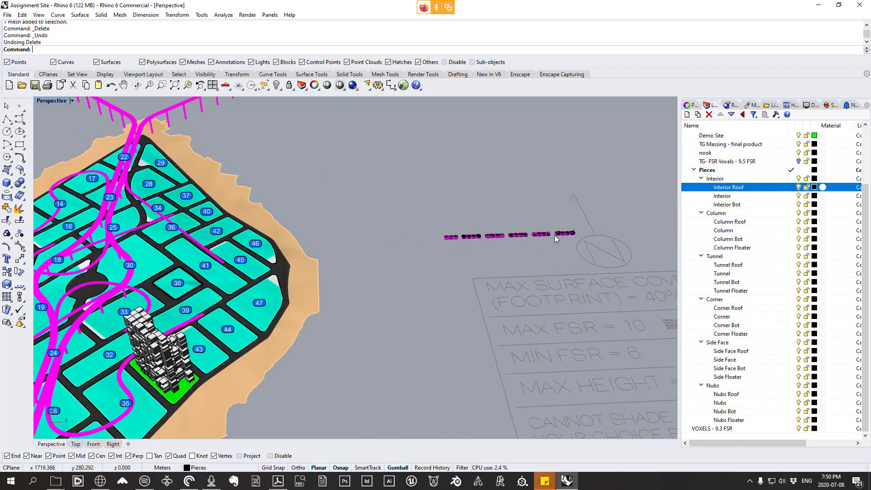
{"action": "right_click_drag", "start_coordinate": [422, 268], "coordinate": [313, 265]}
{"action": "scroll", "coordinate": [453, 219], "scroll_direction": "up", "scroll_amount": 6}
{"action": "scroll", "coordinate": [452, 219], "scroll_direction": "up", "scroll_amount": 5}
{"action": "scroll", "coordinate": [200, 199], "scroll_direction": "up", "scroll_amount": 8}
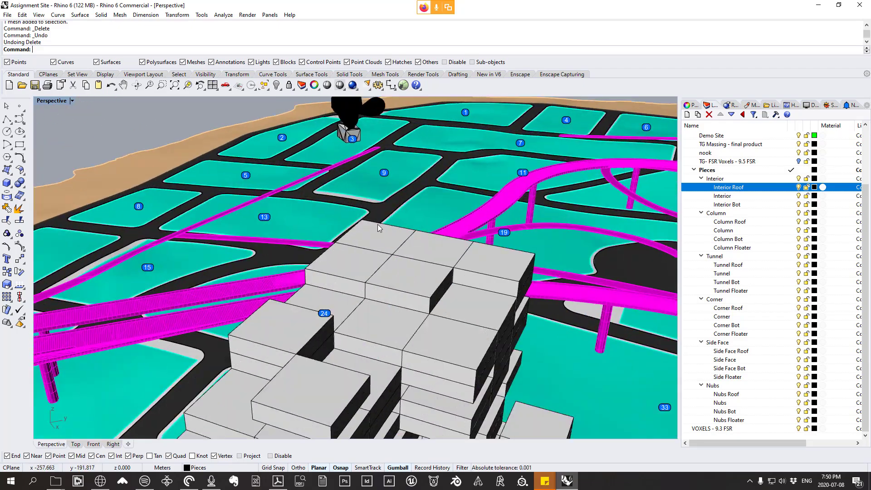
{"action": "left_click", "coordinate": [378, 225]}
{"action": "left_click", "coordinate": [177, 14]}
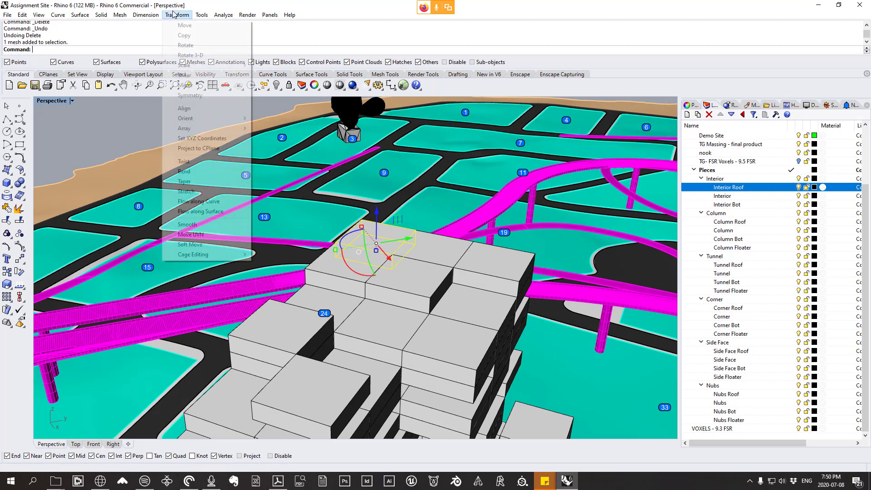
{"action": "left_click", "coordinate": [182, 35]}
{"action": "left_click", "coordinate": [393, 269]}
{"action": "left_click", "coordinate": [393, 255]}
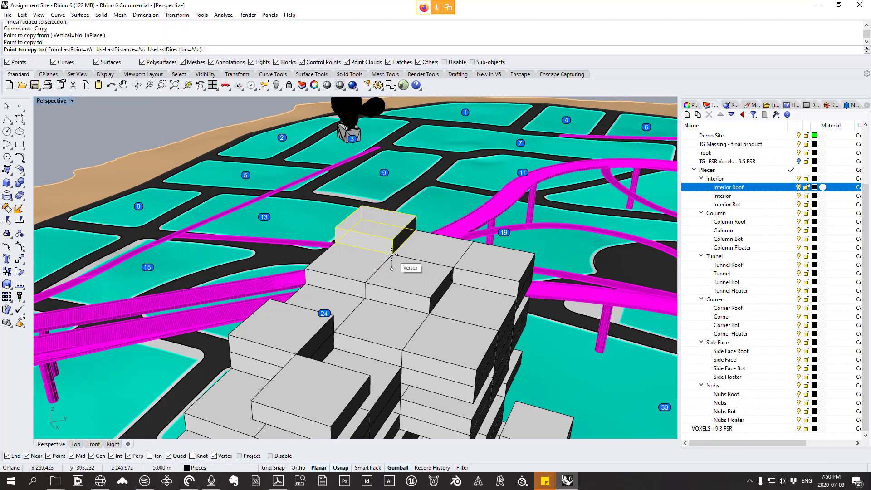
{"action": "key", "text": "Return"}
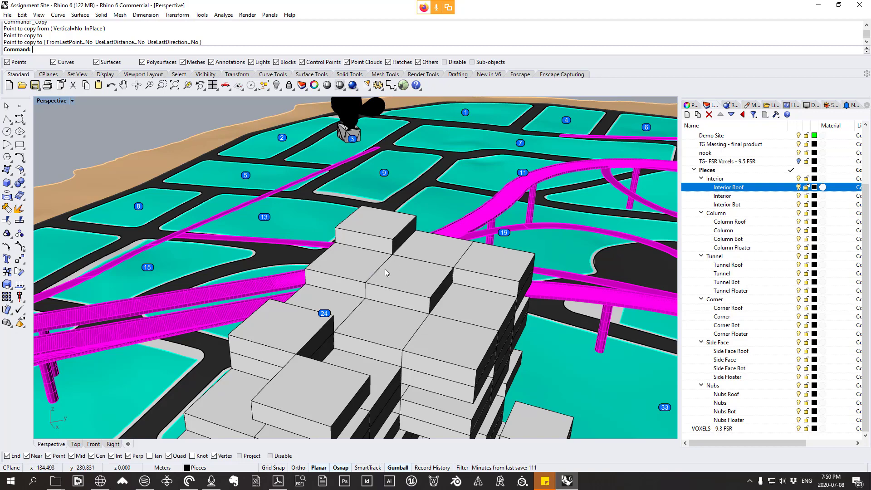
Step: Set the perspective view to the Rendered display mode for a close view of the Column Roof piece
{"action": "scroll", "coordinate": [385, 273], "scroll_direction": "down", "scroll_amount": 10}
{"action": "scroll", "coordinate": [437, 182], "scroll_direction": "up", "scroll_amount": 8}
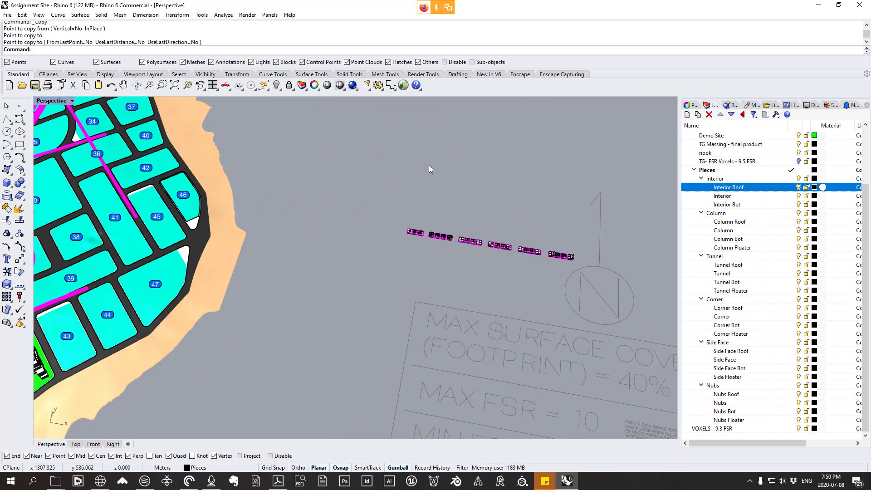
{"action": "scroll", "coordinate": [447, 320], "scroll_direction": "up", "scroll_amount": 10}
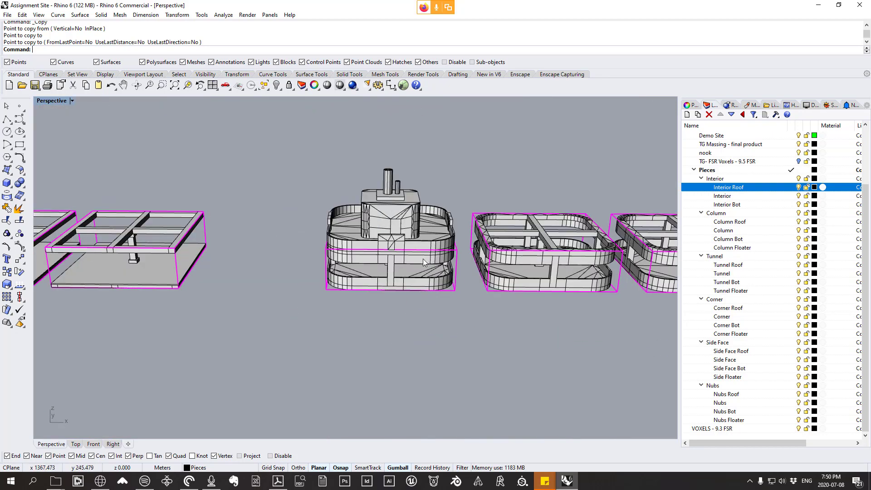
{"action": "scroll", "coordinate": [421, 260], "scroll_direction": "up", "scroll_amount": 3}
{"action": "left_click", "coordinate": [39, 15]}
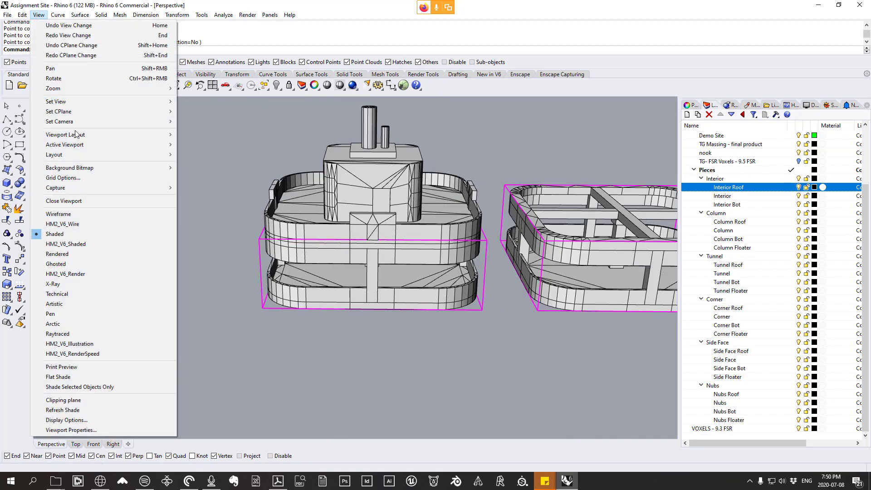
{"action": "left_click", "coordinate": [70, 254]}
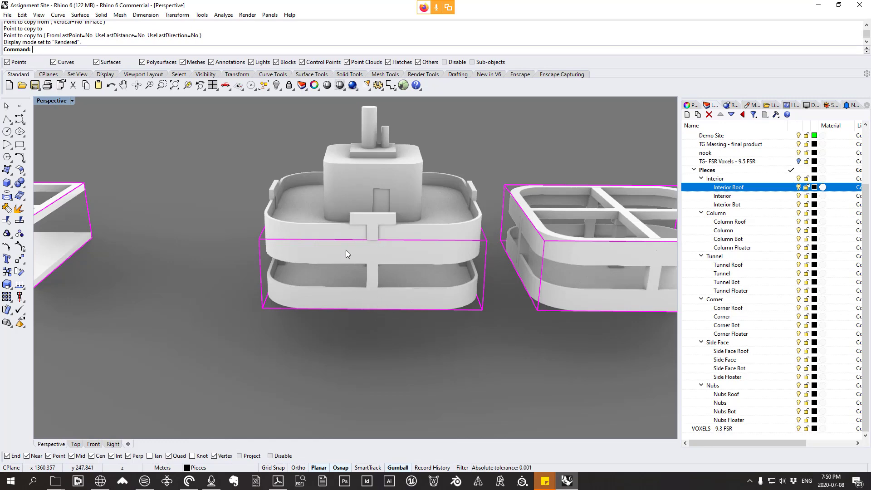
Step: Examine the four Column pieces one by one, from the roof version to the floater version
{"action": "right_click_drag", "start_coordinate": [412, 307], "coordinate": [312, 303], "text": "shift"}
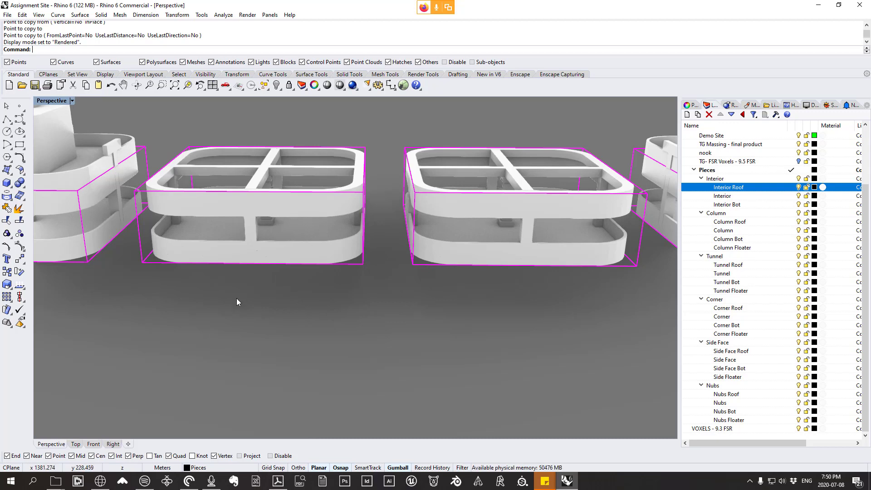
{"action": "right_click_drag", "start_coordinate": [360, 249], "coordinate": [305, 305], "text": "shift"}
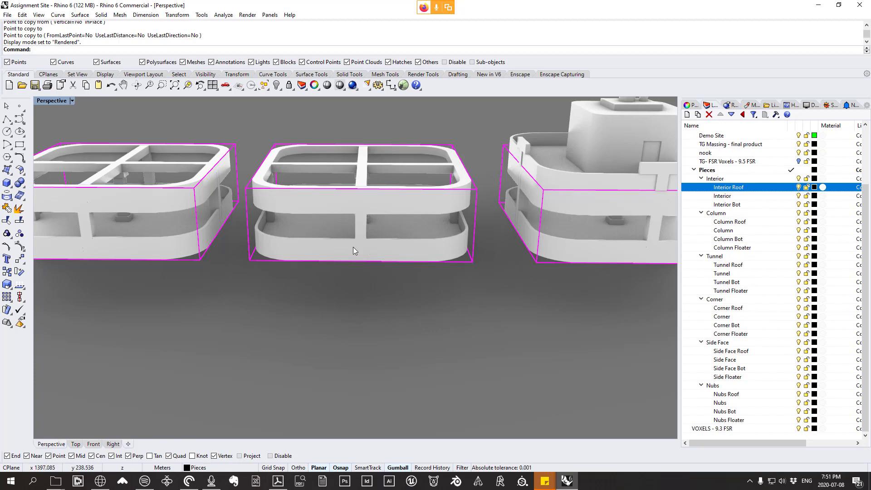
{"action": "right_click_drag", "start_coordinate": [382, 212], "coordinate": [86, 219], "text": "shift"}
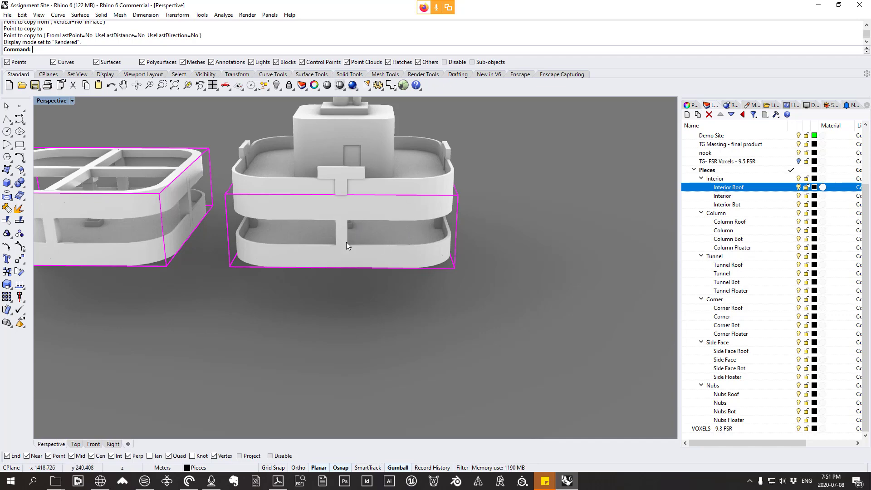
{"action": "scroll", "coordinate": [460, 280], "scroll_direction": "down", "scroll_amount": 15}
{"action": "right_click_drag", "start_coordinate": [460, 279], "coordinate": [521, 290]}
{"action": "right_click_drag", "start_coordinate": [560, 343], "coordinate": [603, 266], "text": "shift"}
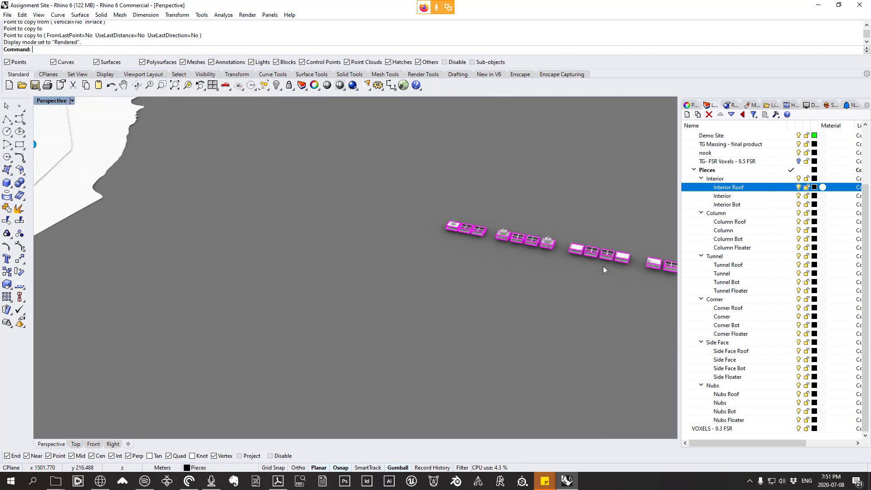
{"action": "scroll", "coordinate": [603, 266], "scroll_direction": "up", "scroll_amount": 12}
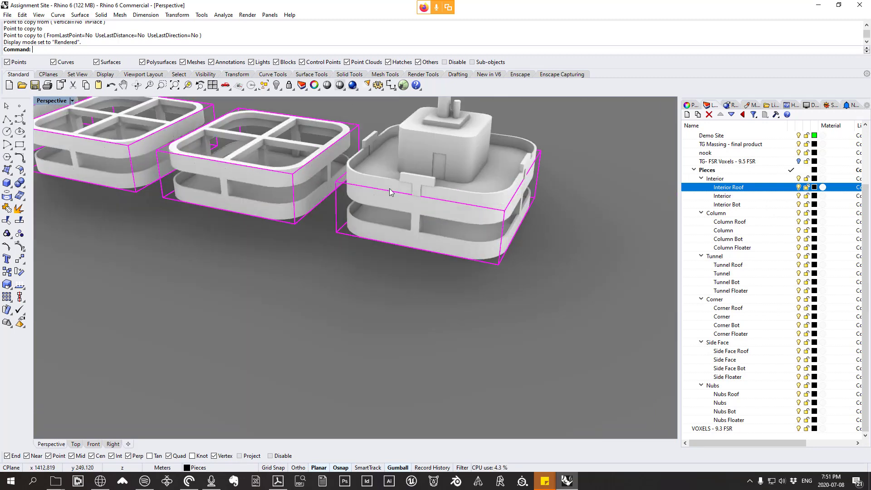
{"action": "scroll", "coordinate": [389, 188], "scroll_direction": "down", "scroll_amount": 8}
{"action": "right_click_drag", "start_coordinate": [390, 189], "coordinate": [476, 206]}
{"action": "scroll", "coordinate": [521, 219], "scroll_direction": "up", "scroll_amount": 3}
{"action": "right_click_drag", "start_coordinate": [527, 220], "coordinate": [428, 233], "text": "shift"}
{"action": "scroll", "coordinate": [422, 229], "scroll_direction": "up", "scroll_amount": 3}
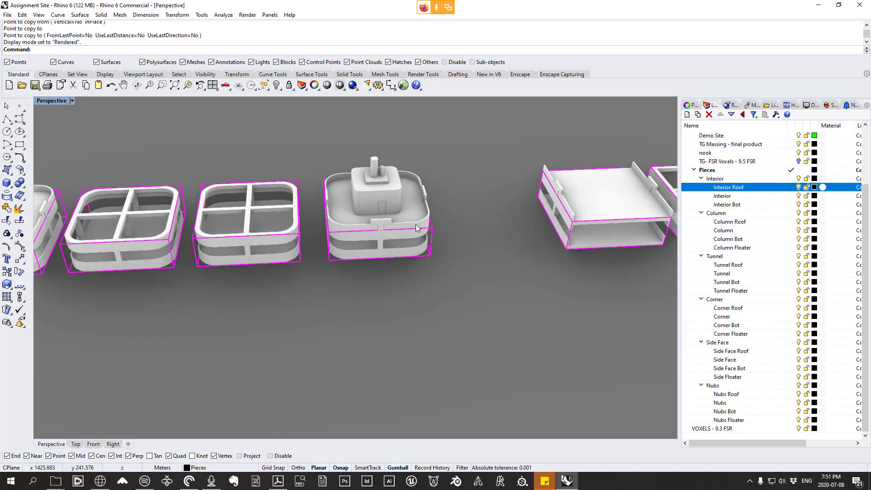
Step: Examine the four Tunnel pieces, comparing their closed sides and open ends with the Column pieces
{"action": "right_click_drag", "start_coordinate": [522, 249], "coordinate": [404, 227], "text": "shift"}
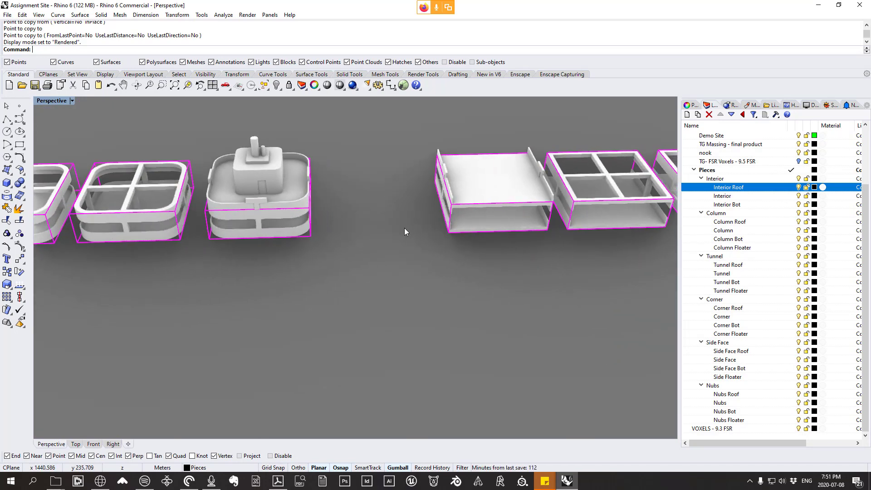
{"action": "right_click_drag", "start_coordinate": [273, 223], "coordinate": [270, 189], "text": "shift"}
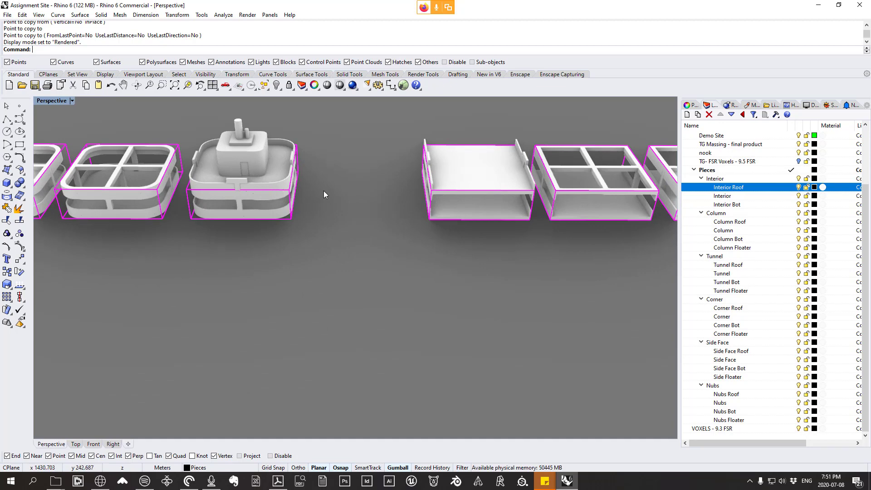
{"action": "right_click_drag", "start_coordinate": [394, 240], "coordinate": [322, 250], "text": "shift"}
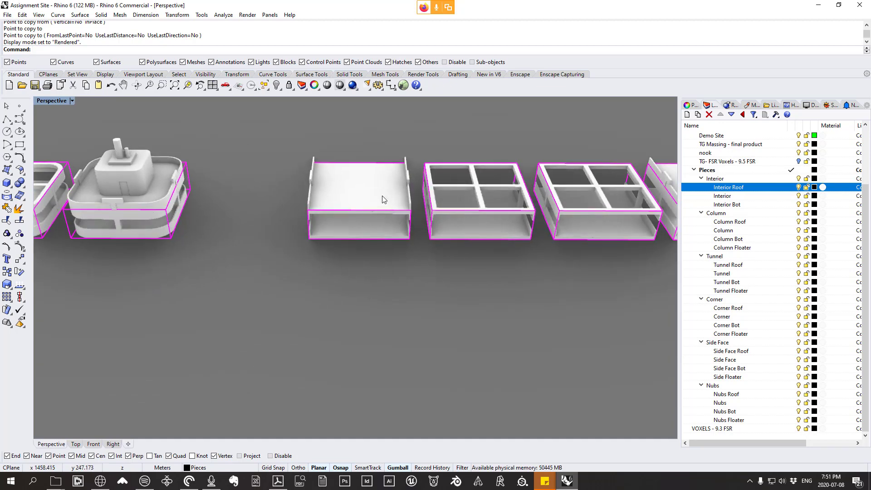
{"action": "right_click_drag", "start_coordinate": [566, 211], "coordinate": [333, 173], "text": "shift"}
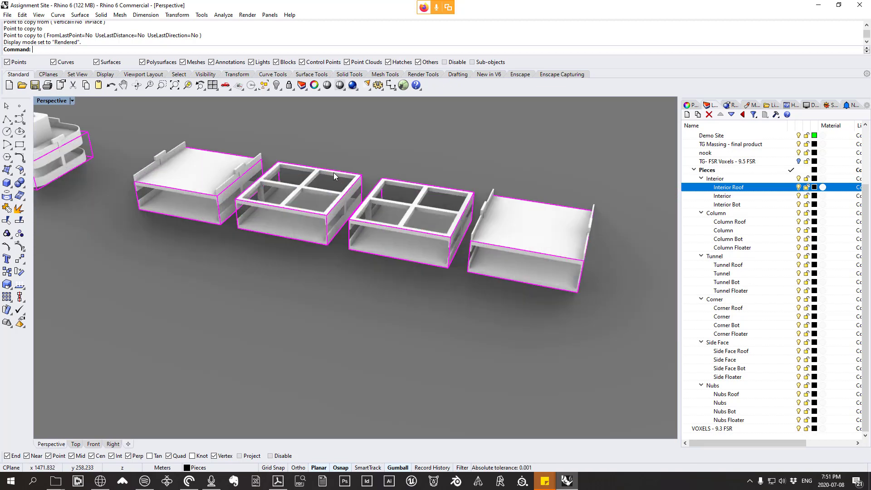
Step: Examine the voxel tower's stacked floors and overhangs up close in the rendered view
{"action": "scroll", "coordinate": [510, 202], "scroll_direction": "down", "scroll_amount": 10}
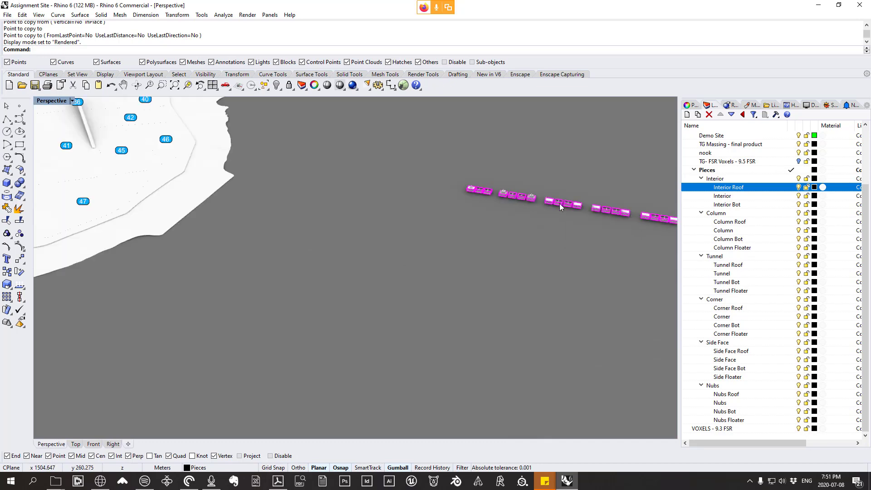
{"action": "right_click_drag", "start_coordinate": [126, 254], "coordinate": [258, 293], "text": "shift"}
{"action": "right_click_drag", "start_coordinate": [277, 245], "coordinate": [380, 250], "text": "shift"}
{"action": "scroll", "coordinate": [393, 208], "scroll_direction": "up", "scroll_amount": 8}
{"action": "right_click_drag", "start_coordinate": [394, 335], "coordinate": [331, 234]}
{"action": "scroll", "coordinate": [367, 252], "scroll_direction": "up", "scroll_amount": 5}
{"action": "scroll", "coordinate": [358, 252], "scroll_direction": "up", "scroll_amount": 3}
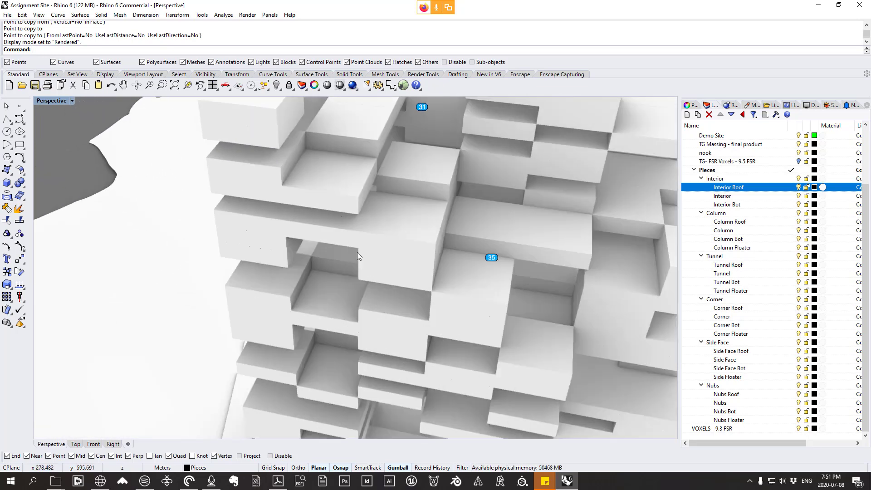
Step: Select the voxel bridging a gap in the tower's facade and compare it with the closed sides and open ends of the Tunnel pieces
{"action": "left_click", "coordinate": [345, 232]}
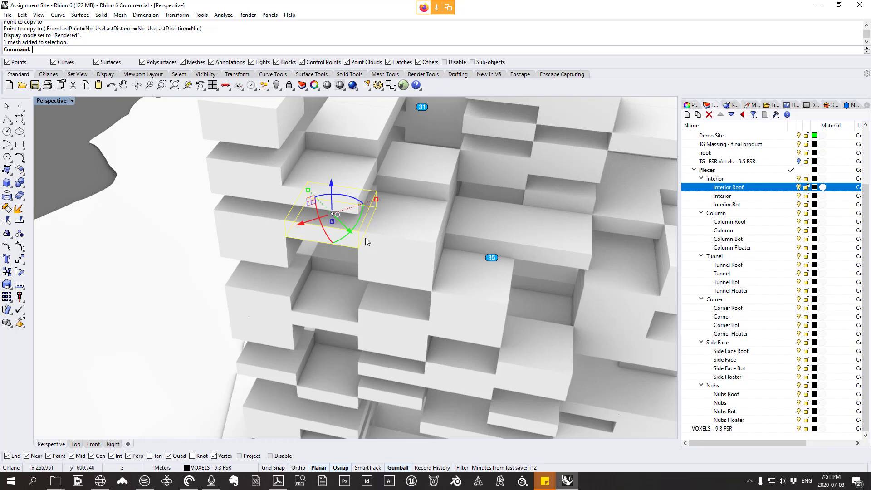
{"action": "scroll", "coordinate": [506, 229], "scroll_direction": "down", "scroll_amount": 20}
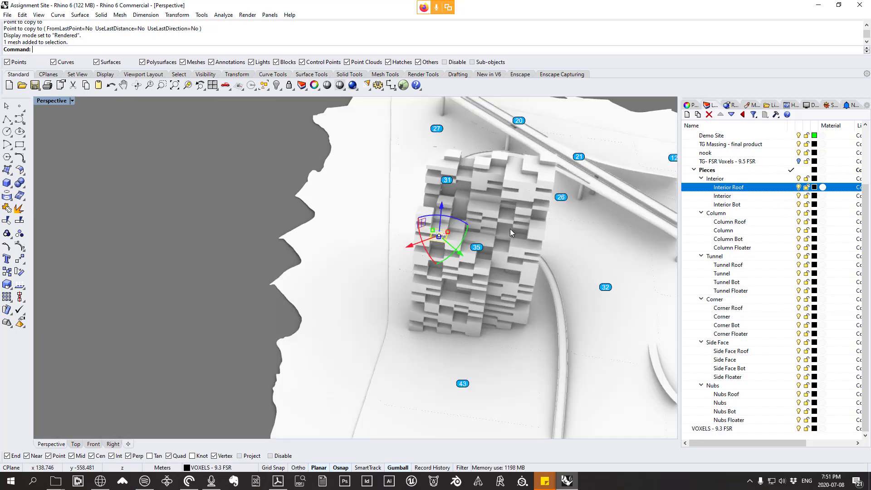
{"action": "right_click_drag", "start_coordinate": [363, 274], "coordinate": [474, 266]}
{"action": "scroll", "coordinate": [393, 214], "scroll_direction": "up", "scroll_amount": 12}
{"action": "scroll", "coordinate": [351, 208], "scroll_direction": "up", "scroll_amount": 4}
{"action": "right_click_drag", "start_coordinate": [351, 208], "coordinate": [379, 183]}
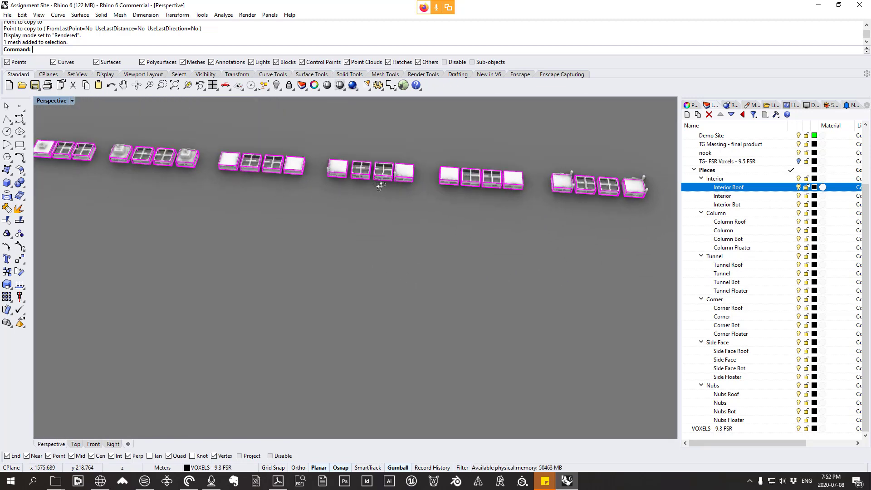
{"action": "scroll", "coordinate": [194, 158], "scroll_direction": "up", "scroll_amount": 14}
{"action": "right_click_drag", "start_coordinate": [213, 167], "coordinate": [269, 155]}
{"action": "scroll", "coordinate": [272, 165], "scroll_direction": "up", "scroll_amount": 6}
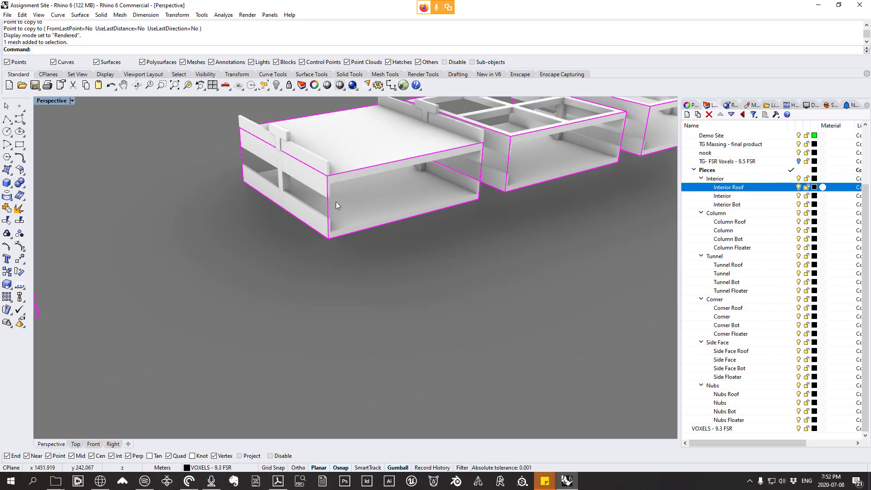
{"action": "scroll", "coordinate": [336, 201], "scroll_direction": "down", "scroll_amount": 6}
{"action": "right_click_drag", "start_coordinate": [336, 202], "coordinate": [316, 221]}
{"action": "scroll", "coordinate": [309, 154], "scroll_direction": "up", "scroll_amount": 7}
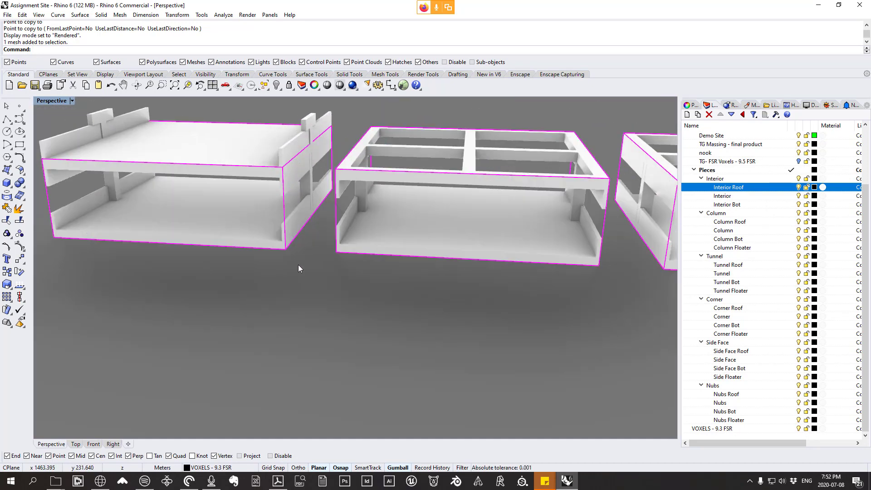
{"action": "scroll", "coordinate": [288, 279], "scroll_direction": "down", "scroll_amount": 3}
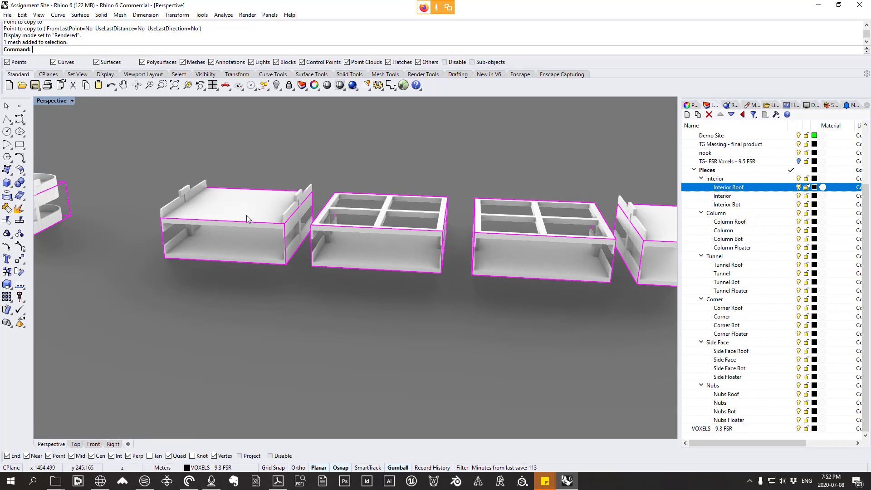
{"action": "right_click_drag", "start_coordinate": [213, 227], "coordinate": [257, 230]}
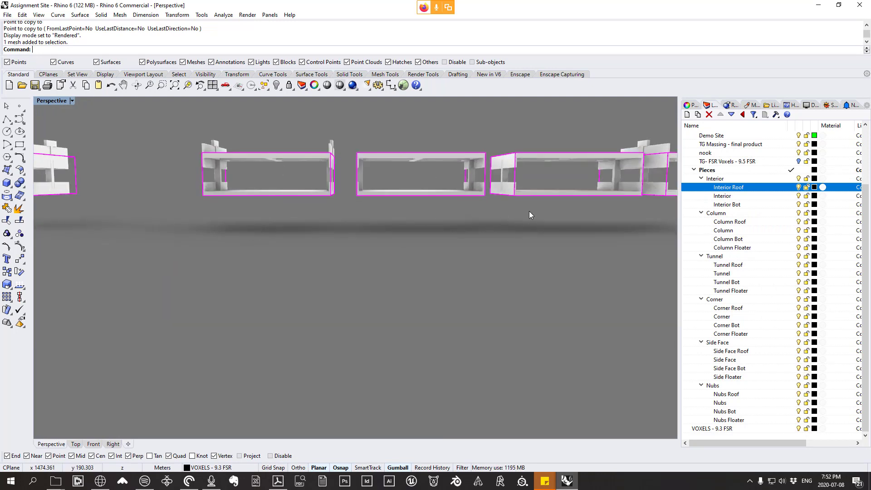
Step: Examine the four Corner pieces and the four Side Face pieces, comparing their railings and outer edges
{"action": "right_click_drag", "start_coordinate": [529, 213], "coordinate": [344, 301]}
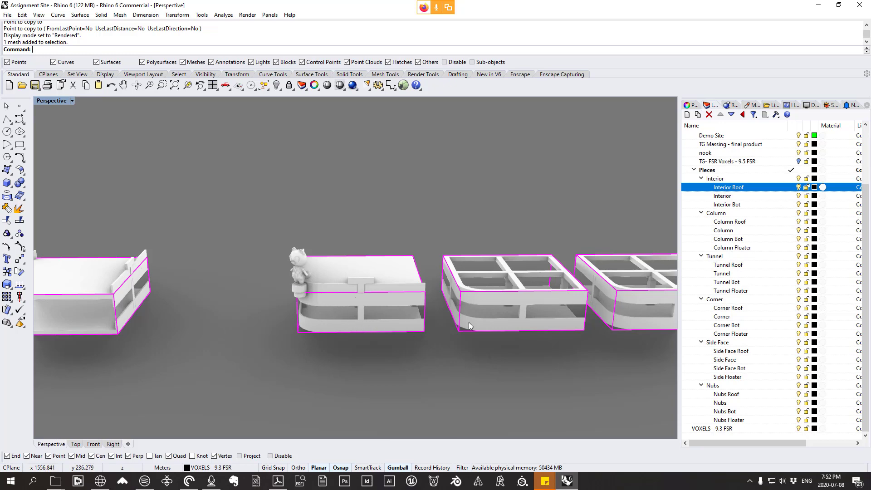
{"action": "right_click_drag", "start_coordinate": [469, 323], "coordinate": [289, 304], "text": "shift"}
{"action": "scroll", "coordinate": [332, 277], "scroll_direction": "down", "scroll_amount": 3}
{"action": "right_click_drag", "start_coordinate": [385, 286], "coordinate": [254, 282], "text": "shift"}
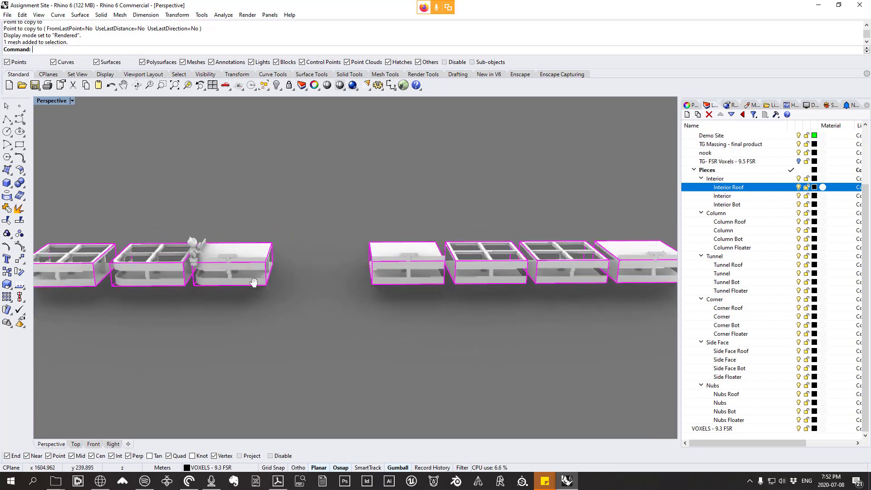
{"action": "scroll", "coordinate": [440, 275], "scroll_direction": "up", "scroll_amount": 4}
{"action": "scroll", "coordinate": [482, 291], "scroll_direction": "down", "scroll_amount": 8}
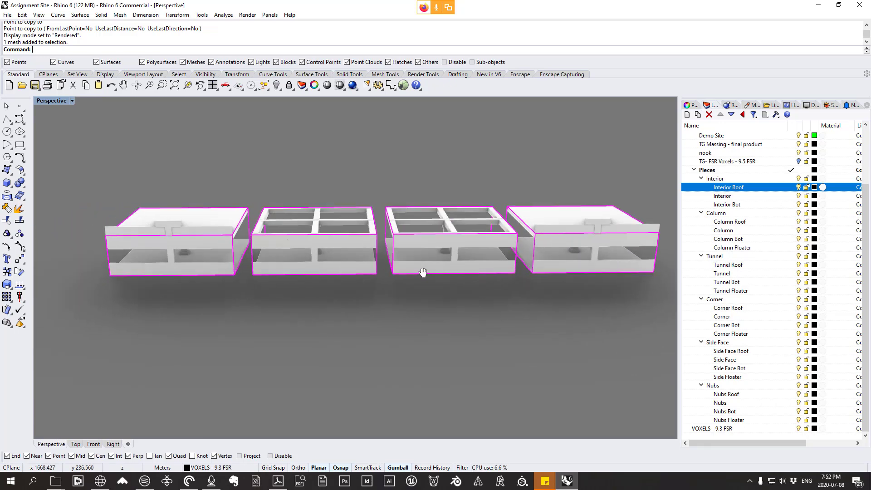
{"action": "scroll", "coordinate": [400, 266], "scroll_direction": "down", "scroll_amount": 10}
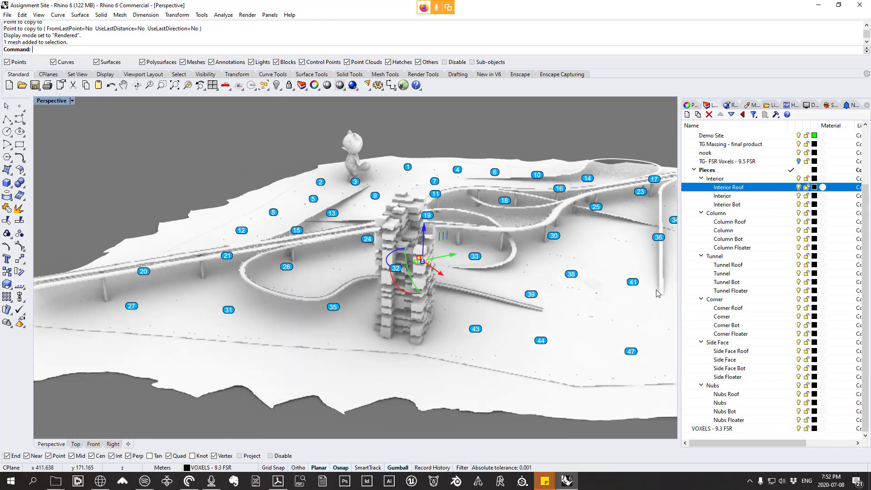
Step: Select individual voxels around the recess in the tower's facade to inspect which of their sides are exposed
{"action": "right_click_drag", "start_coordinate": [657, 293], "coordinate": [424, 269]}
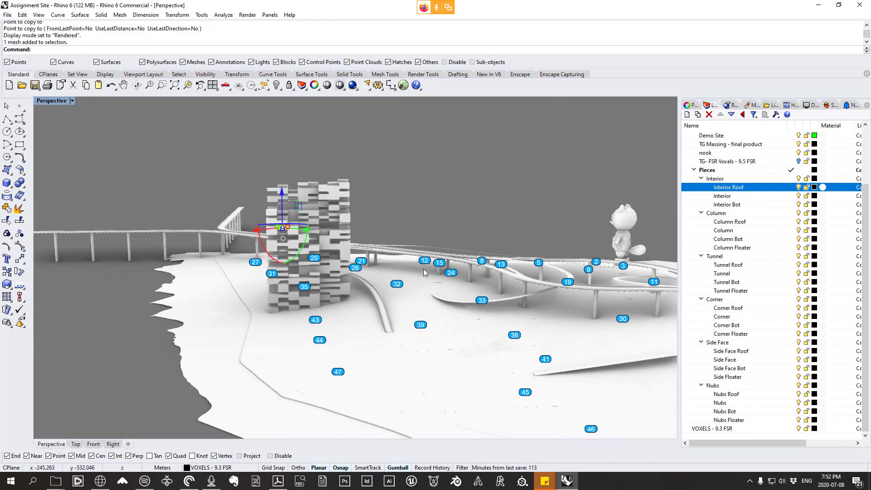
{"action": "scroll", "coordinate": [368, 243], "scroll_direction": "up", "scroll_amount": 8}
{"action": "left_click", "coordinate": [323, 249]}
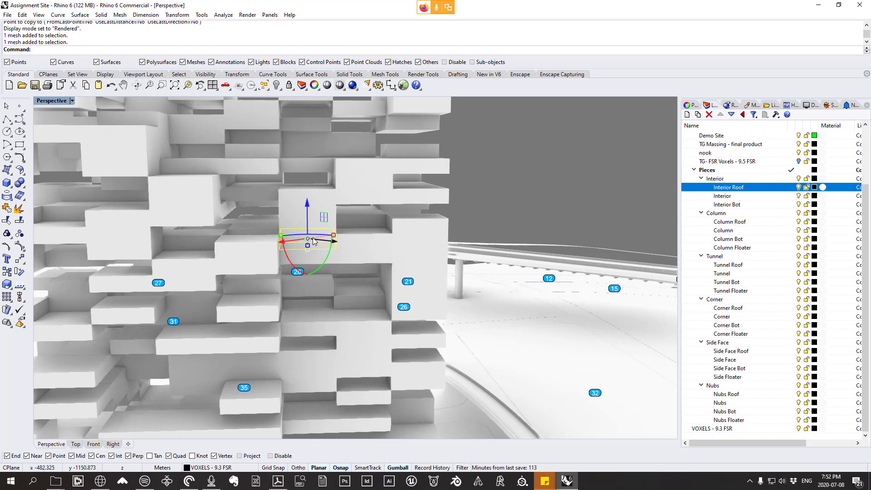
{"action": "scroll", "coordinate": [296, 242], "scroll_direction": "up", "scroll_amount": 4}
{"action": "left_click", "coordinate": [453, 239]}
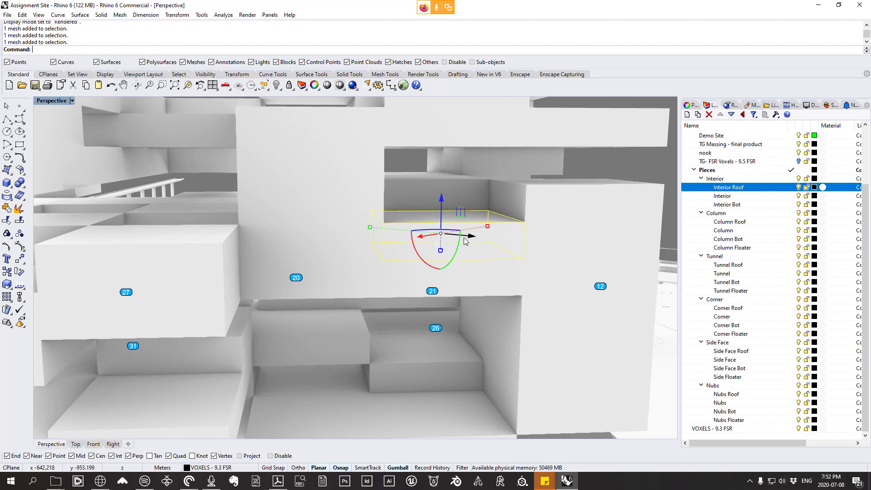
{"action": "scroll", "coordinate": [431, 264], "scroll_direction": "down", "scroll_amount": 20}
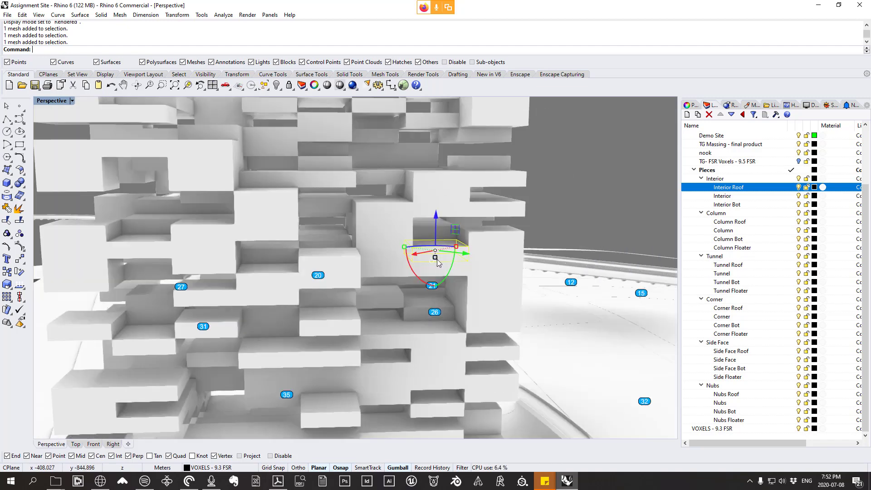
Step: Examine the four Nubs pieces from above and from underneath, comparing the roof, middle, bottom and floater versions
{"action": "right_click_drag", "start_coordinate": [399, 232], "coordinate": [221, 378]}
{"action": "scroll", "coordinate": [432, 200], "scroll_direction": "up", "scroll_amount": 15}
{"action": "right_click_drag", "start_coordinate": [325, 235], "coordinate": [485, 233]}
{"action": "scroll", "coordinate": [490, 231], "scroll_direction": "up", "scroll_amount": 12}
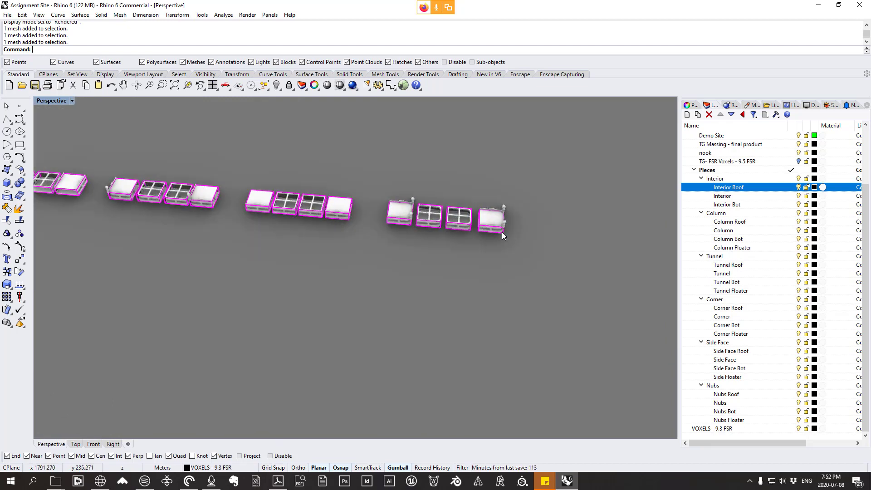
{"action": "right_click_drag", "start_coordinate": [436, 261], "coordinate": [475, 284]}
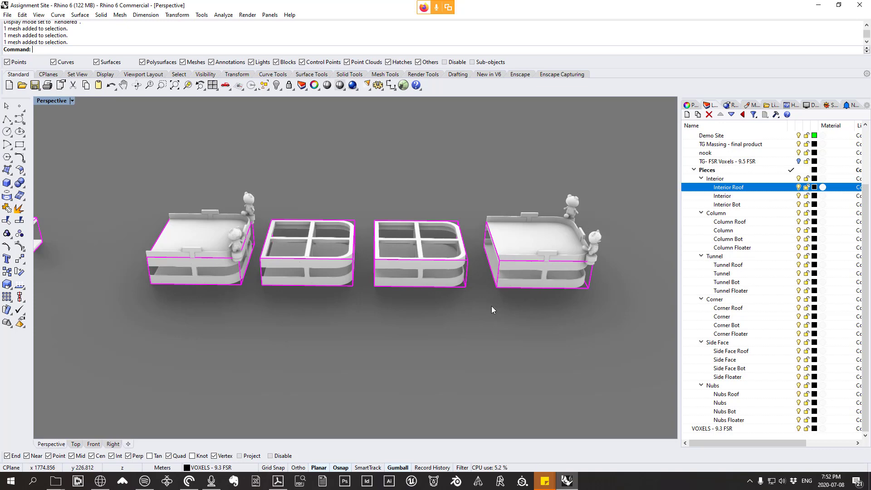
{"action": "right_click_drag", "start_coordinate": [556, 285], "coordinate": [527, 313]}
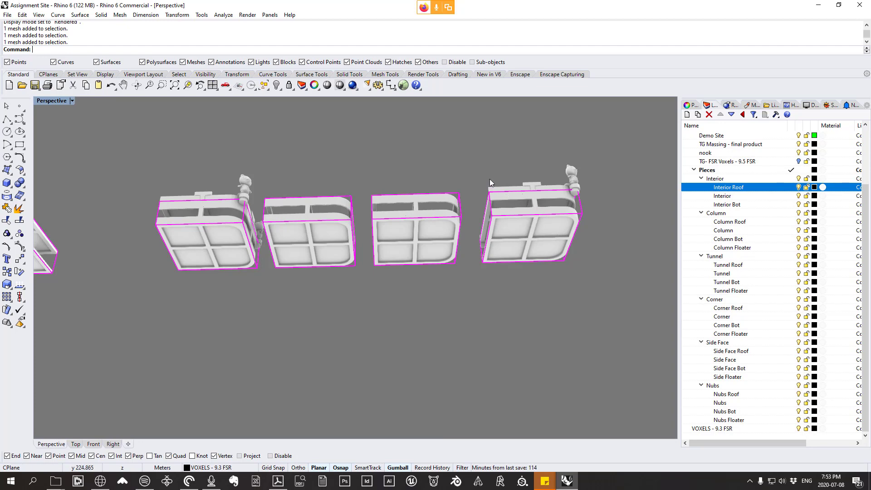
{"action": "right_click_drag", "start_coordinate": [489, 178], "coordinate": [456, 279]}
Step: Examine the voxel tower on the site from several sides and select the Demo Site surface beneath it
{"action": "scroll", "coordinate": [536, 260], "scroll_direction": "down", "scroll_amount": 20}
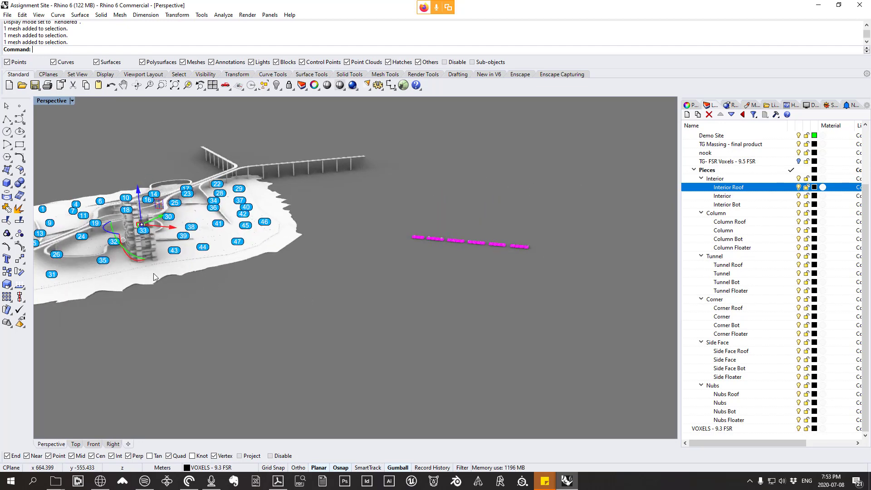
{"action": "scroll", "coordinate": [113, 237], "scroll_direction": "up", "scroll_amount": 10}
{"action": "right_click_drag", "start_coordinate": [116, 222], "coordinate": [377, 274]}
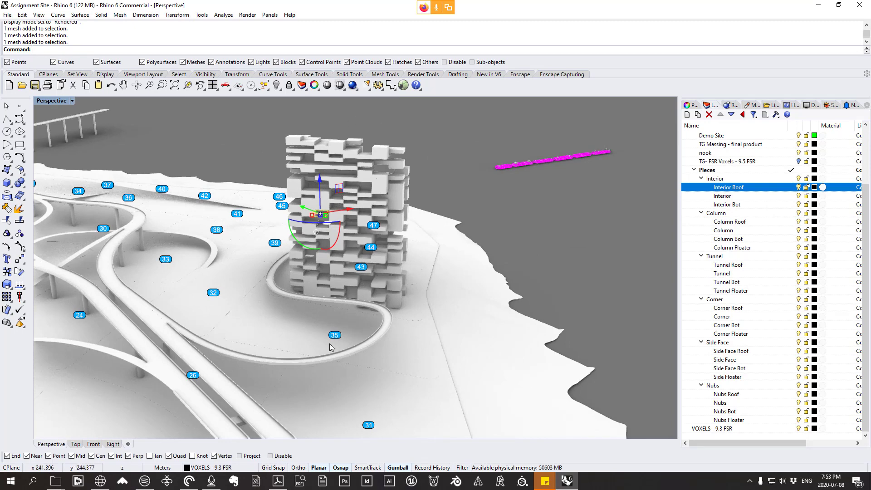
{"action": "right_click_drag", "start_coordinate": [329, 347], "coordinate": [399, 305]}
{"action": "scroll", "coordinate": [403, 328], "scroll_direction": "up", "scroll_amount": 6}
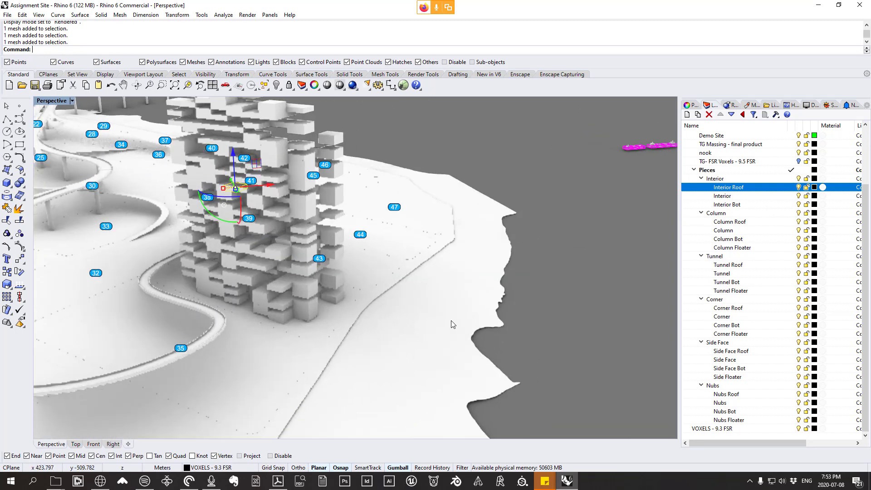
{"action": "scroll", "coordinate": [452, 324], "scroll_direction": "down", "scroll_amount": 10}
{"action": "right_click_drag", "start_coordinate": [451, 324], "coordinate": [268, 322]}
{"action": "scroll", "coordinate": [265, 320], "scroll_direction": "up", "scroll_amount": 12}
{"action": "left_click", "coordinate": [356, 369]}
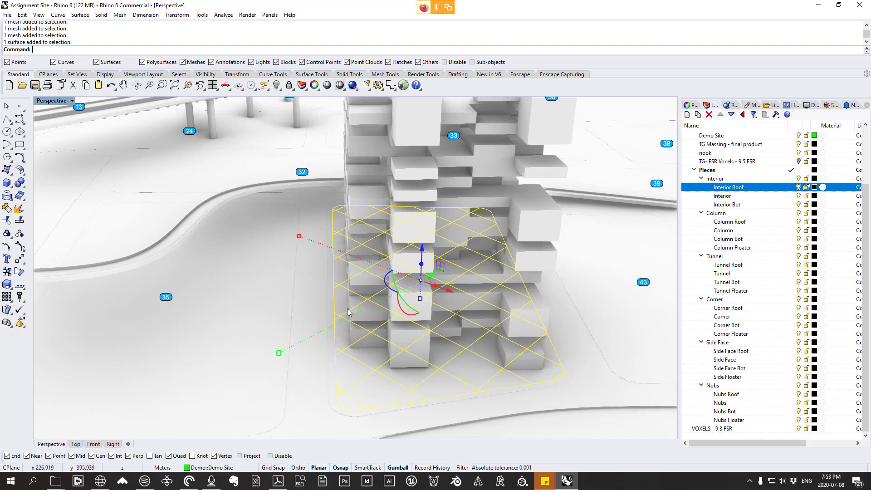
{"action": "scroll", "coordinate": [475, 365], "scroll_direction": "down", "scroll_amount": 3}
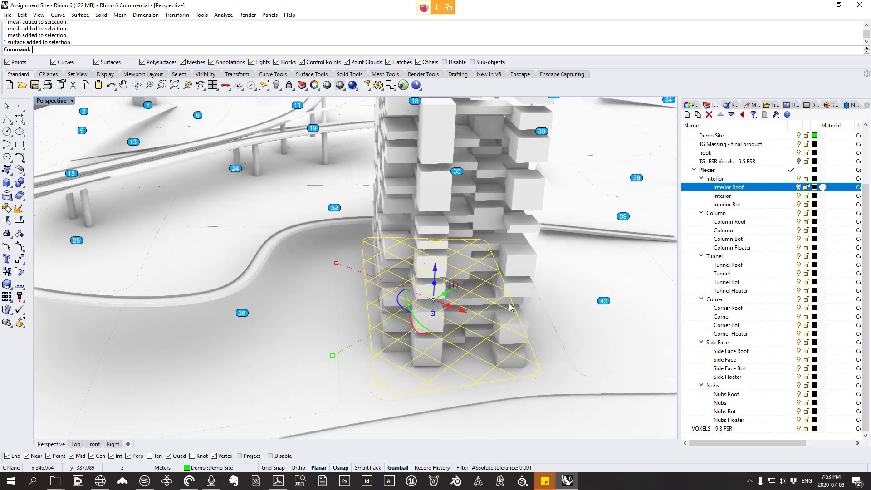
{"action": "right_click_drag", "start_coordinate": [459, 309], "coordinate": [335, 279]}
{"action": "scroll", "coordinate": [481, 308], "scroll_direction": "down", "scroll_amount": 5}
{"action": "scroll", "coordinate": [465, 306], "scroll_direction": "down", "scroll_amount": 3}
{"action": "scroll", "coordinate": [426, 281], "scroll_direction": "up", "scroll_amount": 4}
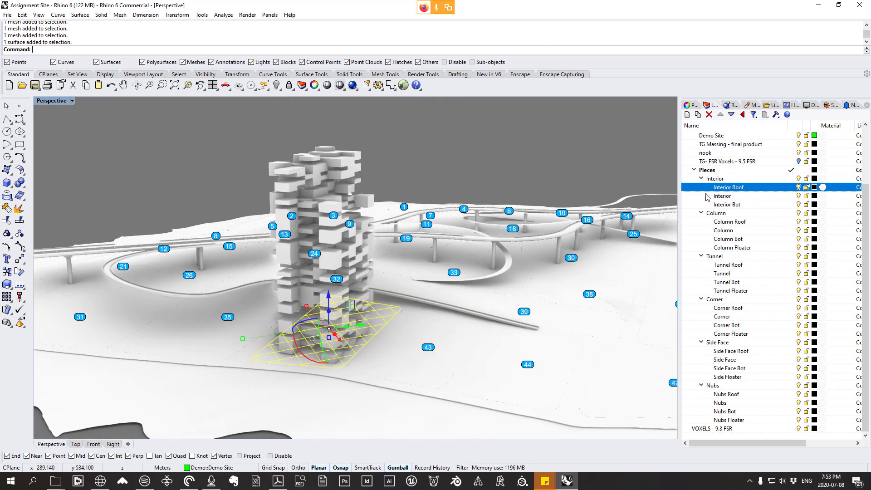
Step: Collapse the Interior sublayers and the whole Pieces layer group in the layer list
{"action": "left_click", "coordinate": [702, 178]}
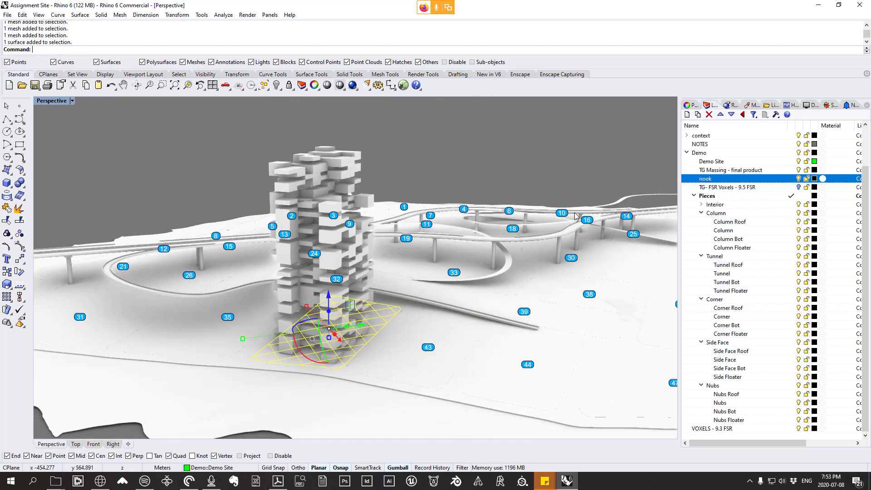
{"action": "left_click", "coordinate": [691, 198]}
{"action": "left_click", "coordinate": [694, 197]}
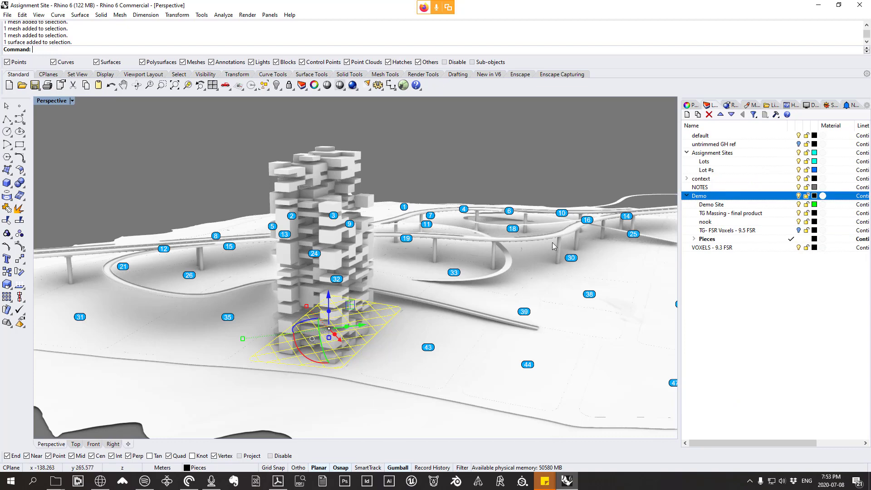
Step: Examine the tower's protruding and recessed voxels on its site from above and from near ground level
{"action": "right_click_drag", "start_coordinate": [553, 244], "coordinate": [450, 289]}
{"action": "scroll", "coordinate": [498, 272], "scroll_direction": "down", "scroll_amount": 5}
{"action": "scroll", "coordinate": [449, 289], "scroll_direction": "up", "scroll_amount": 6}
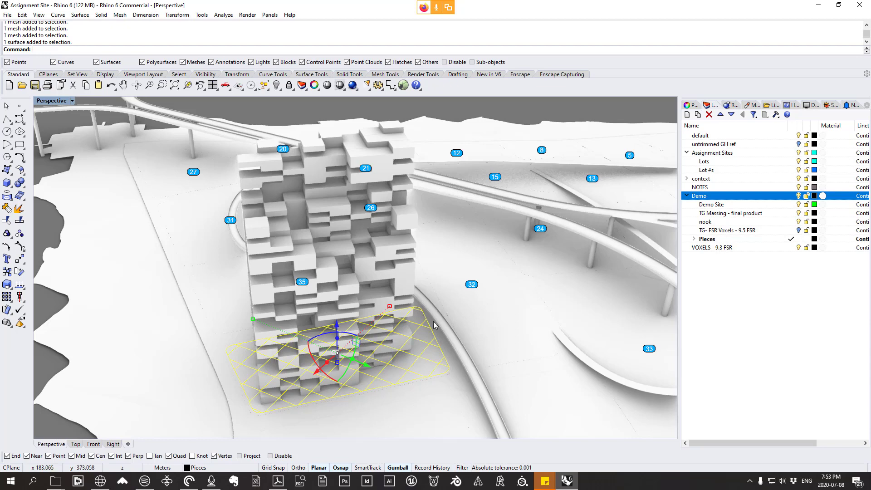
{"action": "right_click_drag", "start_coordinate": [441, 327], "coordinate": [431, 276]}
{"action": "scroll", "coordinate": [499, 301], "scroll_direction": "up", "scroll_amount": 3}
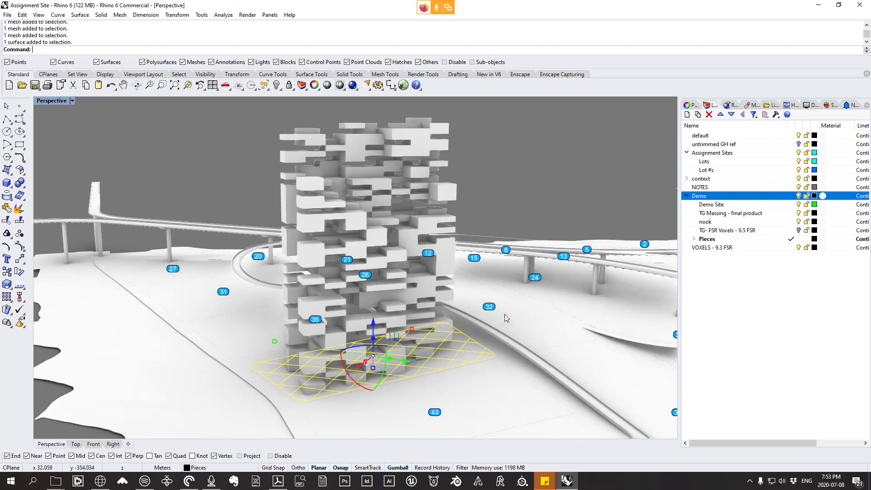
{"action": "scroll", "coordinate": [485, 293], "scroll_direction": "down", "scroll_amount": 2}
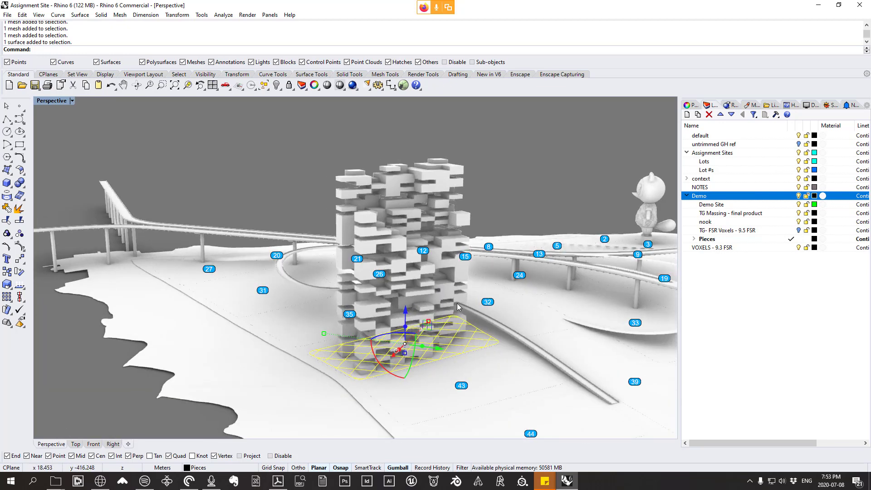
{"action": "right_click_drag", "start_coordinate": [453, 307], "coordinate": [447, 319]}
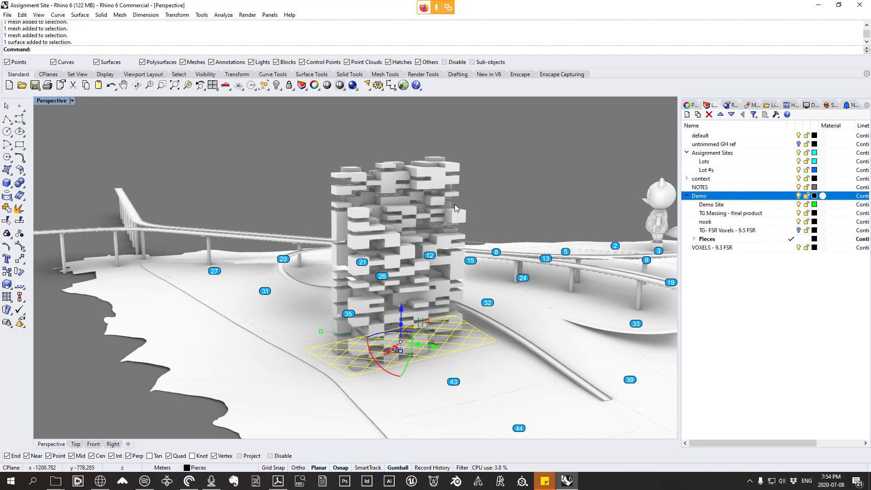
{"action": "right_click_drag", "start_coordinate": [421, 220], "coordinate": [418, 238]}
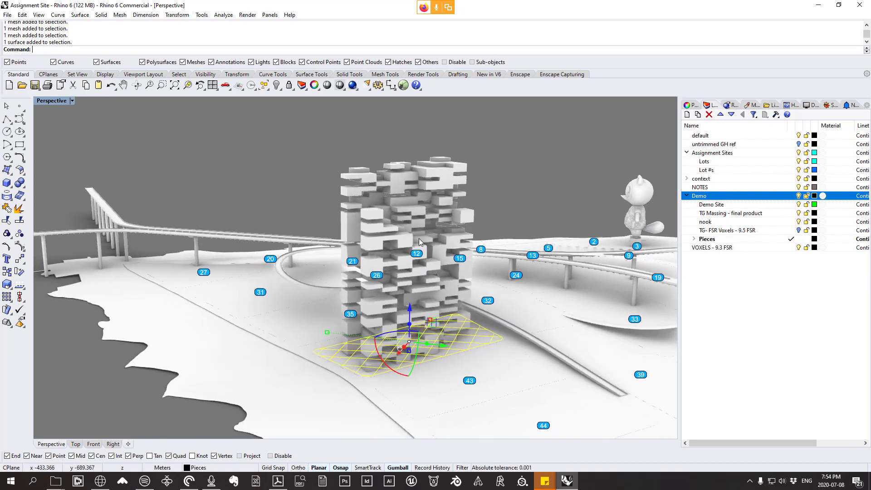
Step: Clear the site surface selection and select all objects on the VOXELS - 9.3 FSR layer
{"action": "key", "text": "Escape"}
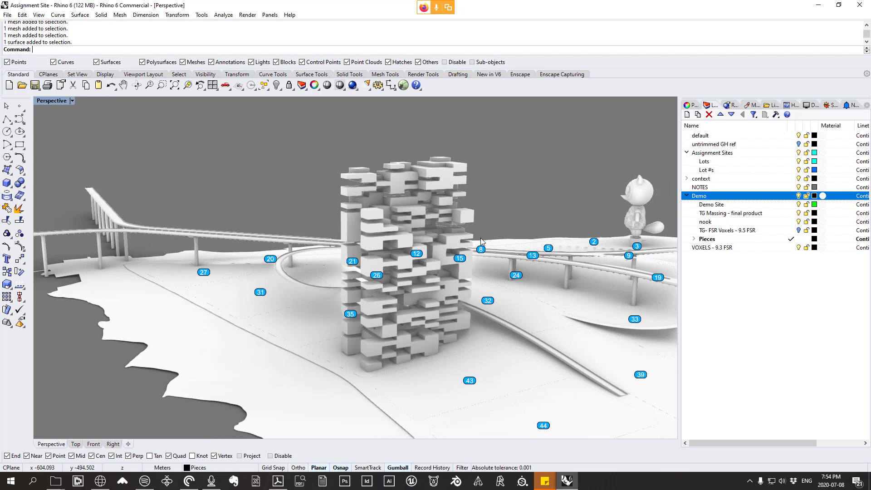
{"action": "right_click", "coordinate": [713, 247]}
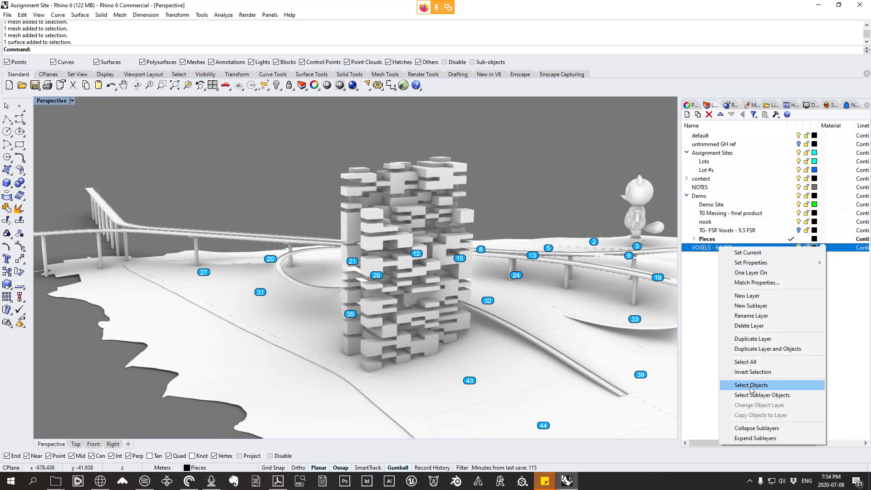
{"action": "left_click", "coordinate": [759, 385]}
{"action": "right_click_drag", "start_coordinate": [423, 313], "coordinate": [375, 311]}
{"action": "scroll", "coordinate": [381, 309], "scroll_direction": "up", "scroll_amount": 3}
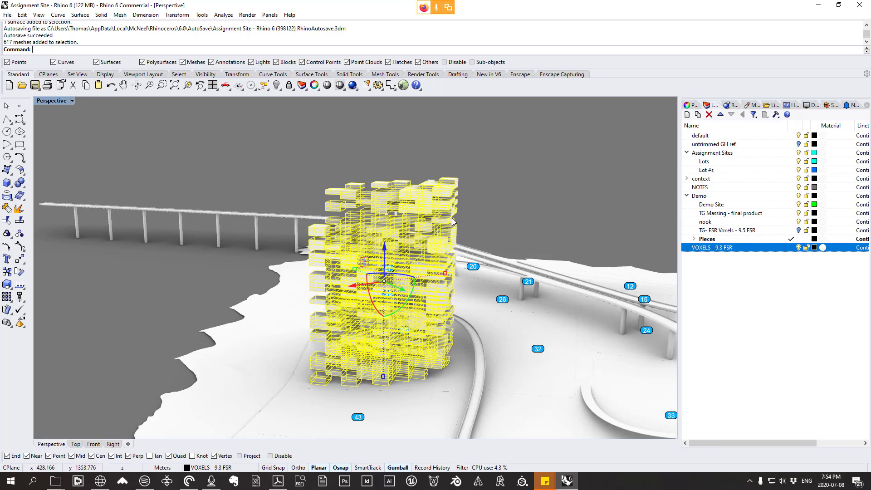
{"action": "right_click_drag", "start_coordinate": [453, 221], "coordinate": [480, 223]}
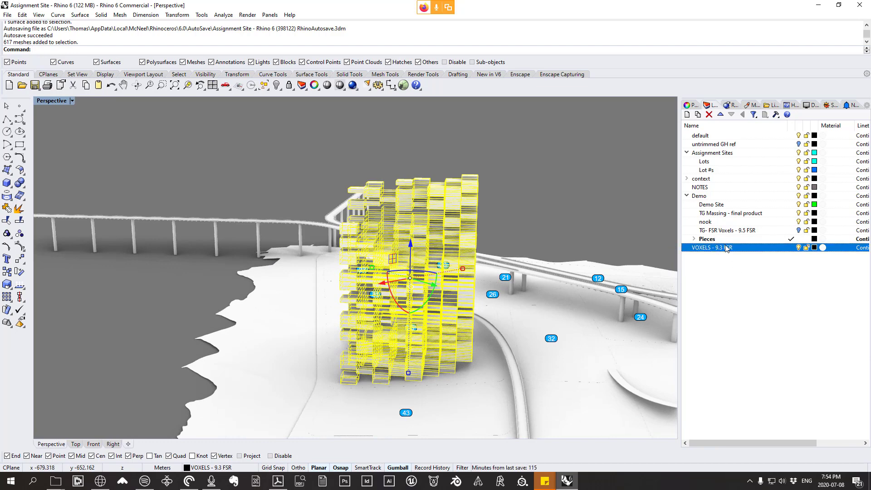
Step: Make Demo the current layer, hide the VOXELS - 9.3 FSR layer and show the TG- FSR Voxels - 9.5 FSR layer
{"action": "right_click_drag", "start_coordinate": [487, 235], "coordinate": [457, 232]}
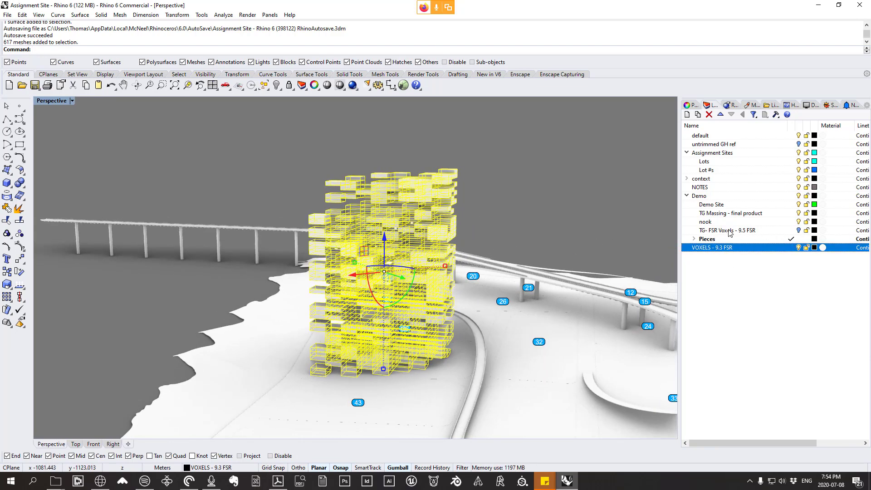
{"action": "left_click", "coordinate": [790, 196]}
{"action": "left_click", "coordinate": [799, 248]}
{"action": "left_click", "coordinate": [798, 230]}
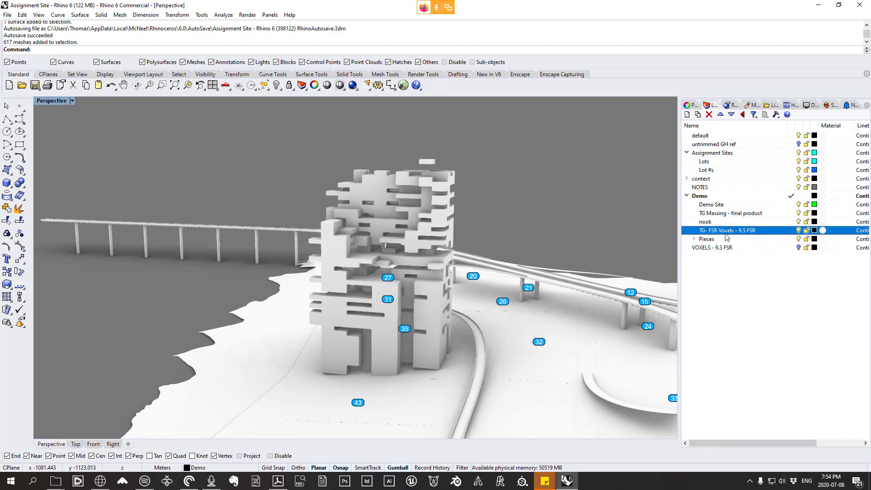
{"action": "right_click_drag", "start_coordinate": [496, 272], "coordinate": [449, 297]}
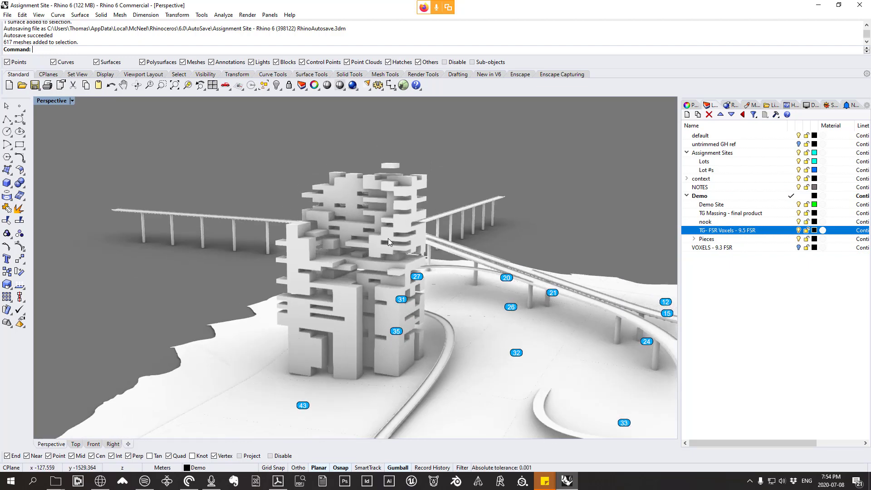
Step: Compare the VOXELS - 9.3 FSR tower with the TG- FSR Voxels - 9.5 FSR tower by showing each layer alone in turn
{"action": "left_click", "coordinate": [799, 230]}
{"action": "left_click", "coordinate": [798, 247]}
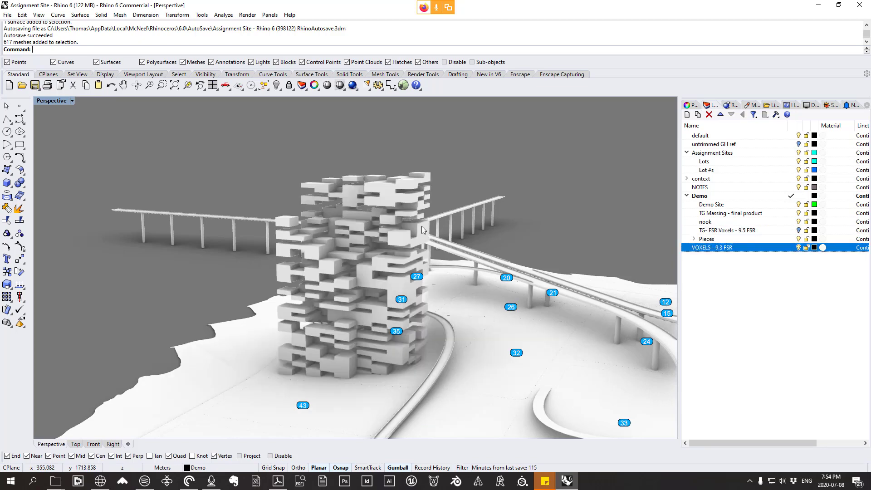
{"action": "scroll", "coordinate": [367, 230], "scroll_direction": "up", "scroll_amount": 3}
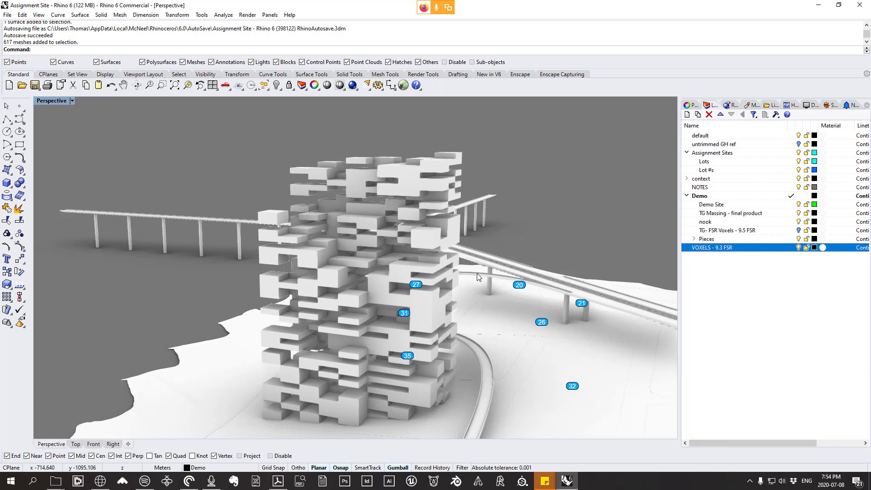
{"action": "left_click", "coordinate": [798, 248]}
{"action": "left_click", "coordinate": [798, 230]}
{"action": "right_click_drag", "start_coordinate": [515, 222], "coordinate": [581, 209]}
{"action": "scroll", "coordinate": [197, 226], "scroll_direction": "up", "scroll_amount": 6}
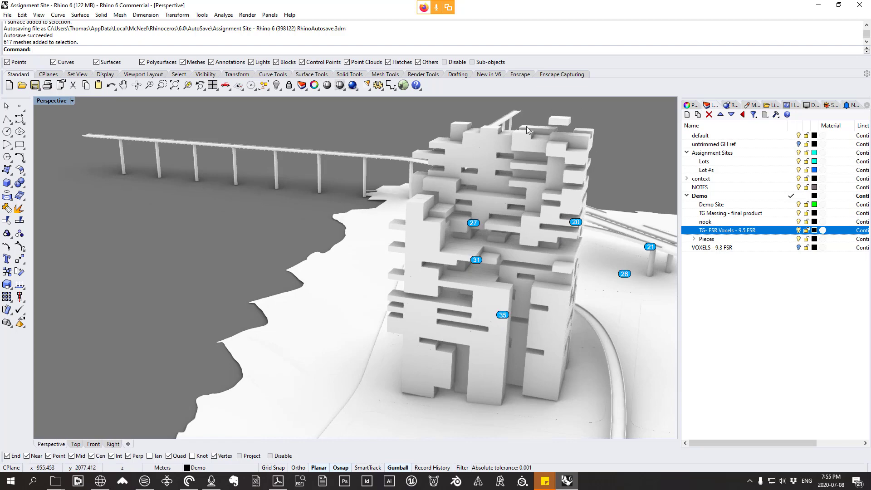
{"action": "right_click_drag", "start_coordinate": [405, 219], "coordinate": [554, 202]}
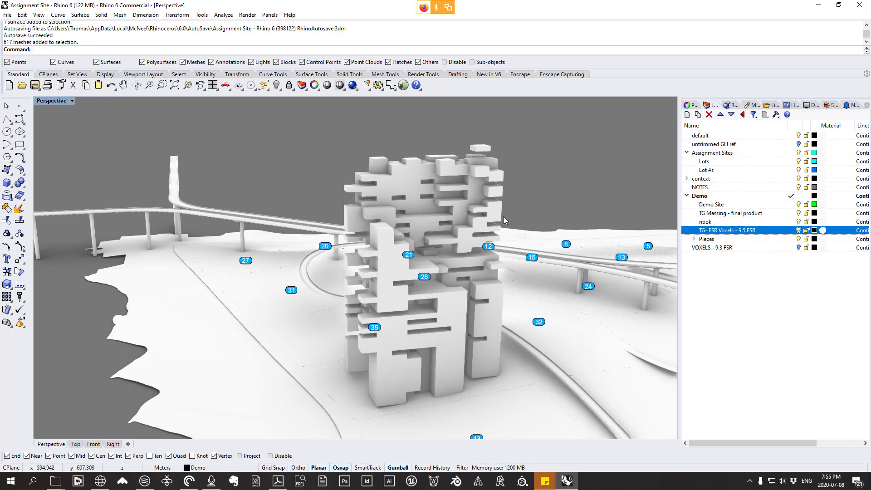
Step: Copy a single voxel mesh in the recess near the tower's upper corner straight up at 5 m intervals to fill the recess
{"action": "scroll", "coordinate": [493, 220], "scroll_direction": "up", "scroll_amount": 5}
{"action": "left_click", "coordinate": [481, 197]}
{"action": "scroll", "coordinate": [516, 195], "scroll_direction": "up", "scroll_amount": 2}
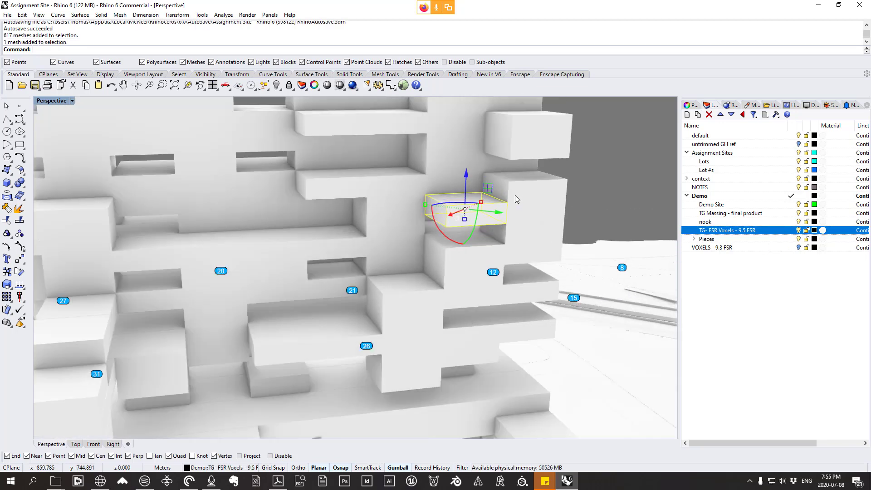
{"action": "left_click", "coordinate": [177, 14]}
{"action": "left_click", "coordinate": [191, 34]}
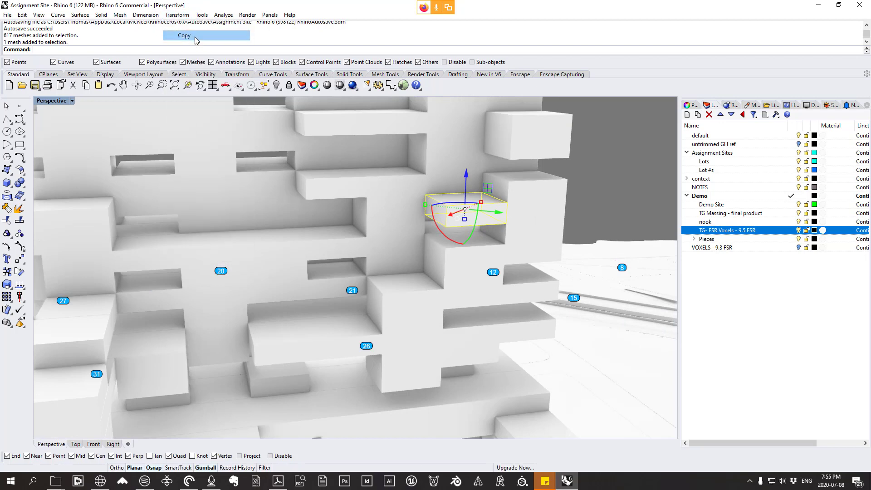
{"action": "left_click", "coordinate": [507, 223]}
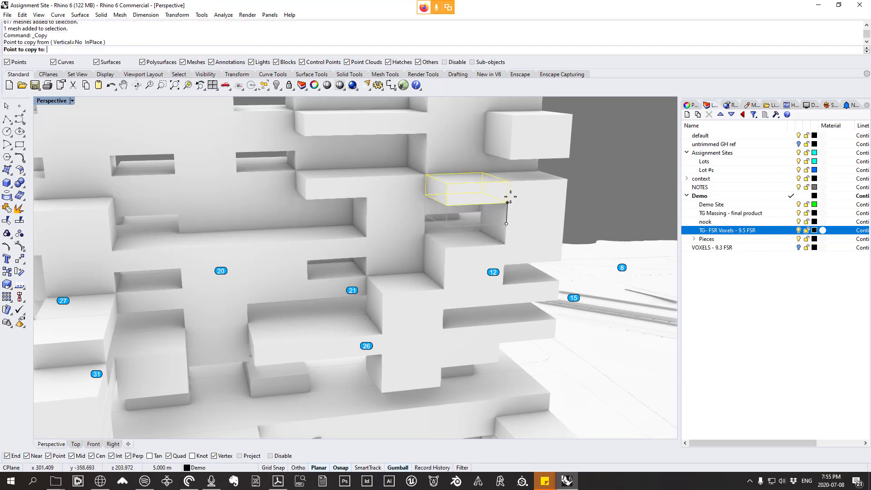
{"action": "left_click", "coordinate": [509, 182]}
{"action": "left_click", "coordinate": [510, 159]}
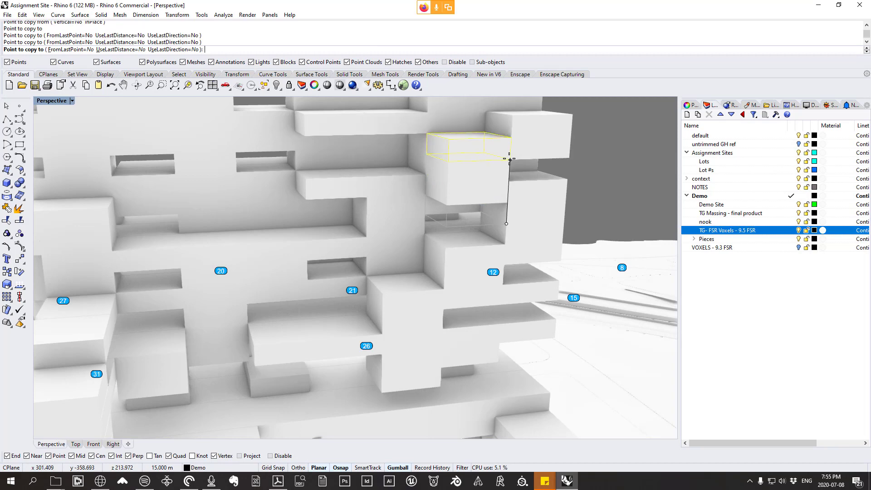
{"action": "left_click", "coordinate": [511, 138]}
{"action": "scroll", "coordinate": [423, 264], "scroll_direction": "down", "scroll_amount": 4}
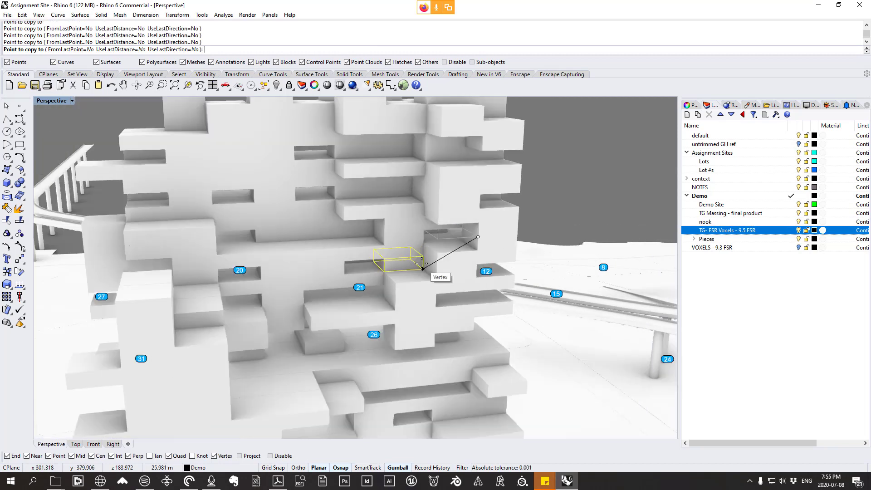
{"action": "right_click", "coordinate": [425, 260]}
{"action": "scroll", "coordinate": [472, 224], "scroll_direction": "down", "scroll_amount": 3}
{"action": "key", "text": "Escape"}
Step: Make TG- FSR Voxels - 9.5 FSR the current layer
{"action": "scroll", "coordinate": [505, 196], "scroll_direction": "down", "scroll_amount": 3}
{"action": "right_click_drag", "start_coordinate": [506, 196], "coordinate": [484, 187]}
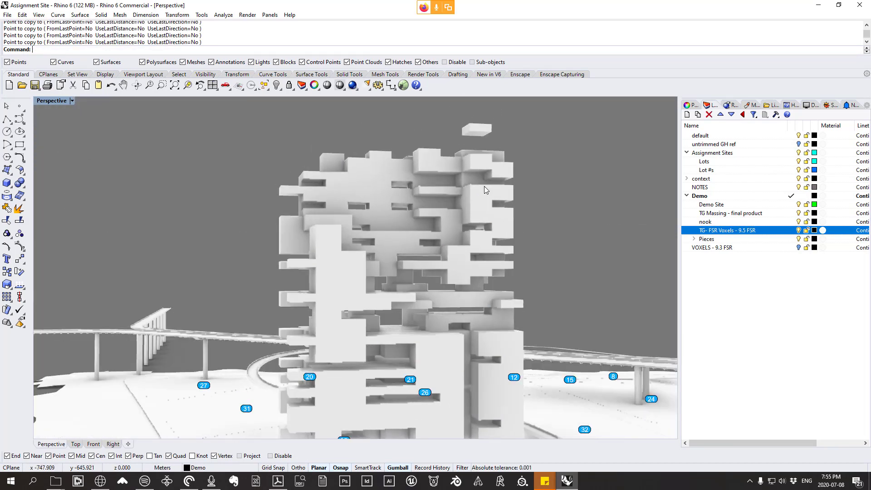
{"action": "right_click_drag", "start_coordinate": [373, 149], "coordinate": [491, 273]}
{"action": "scroll", "coordinate": [441, 307], "scroll_direction": "down", "scroll_amount": 6}
{"action": "scroll", "coordinate": [442, 309], "scroll_direction": "up", "scroll_amount": 4}
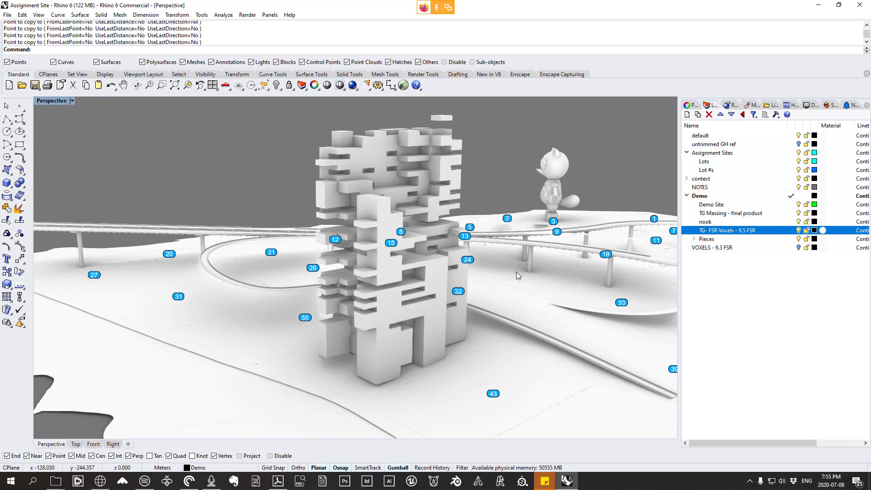
{"action": "right_click_drag", "start_coordinate": [521, 259], "coordinate": [519, 290]}
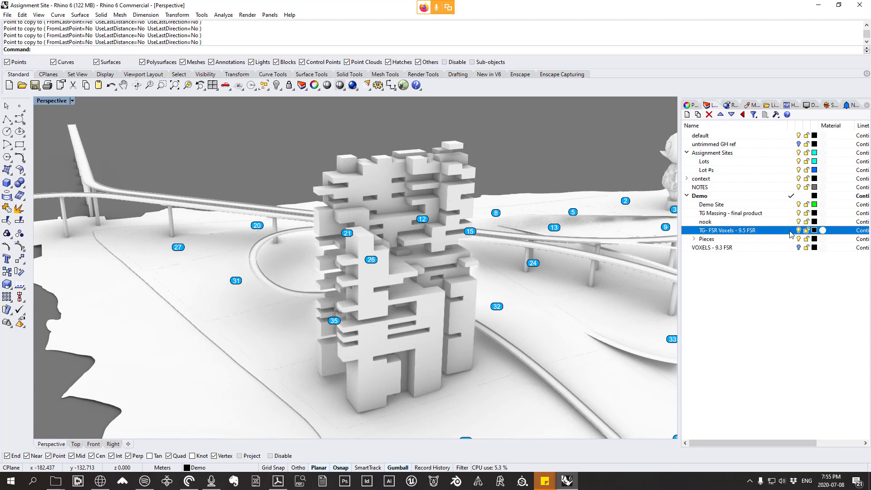
{"action": "left_click", "coordinate": [790, 231]}
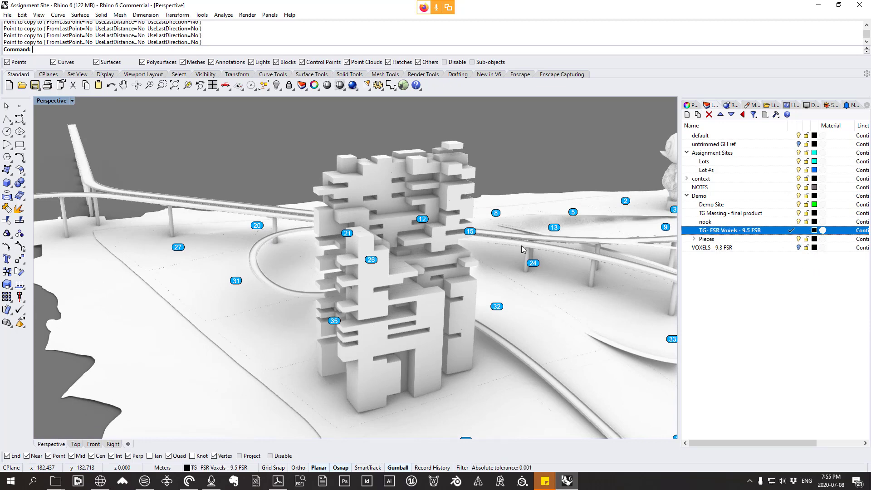
{"action": "right_click_drag", "start_coordinate": [521, 247], "coordinate": [393, 247]}
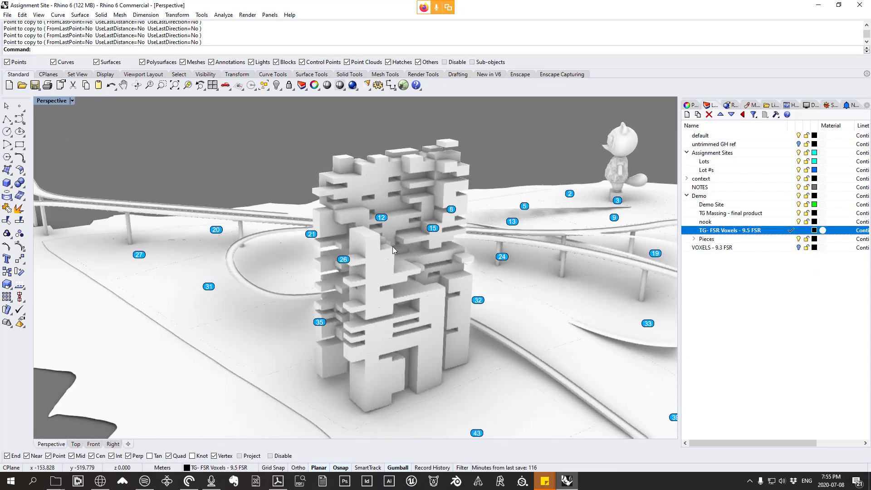
Step: Switch to Grasshopper and select the lower rows of component groups in the voxels part 2 take 2 definition
{"action": "type", "text": "Grasshopper"}
{"action": "key", "text": "Return"}
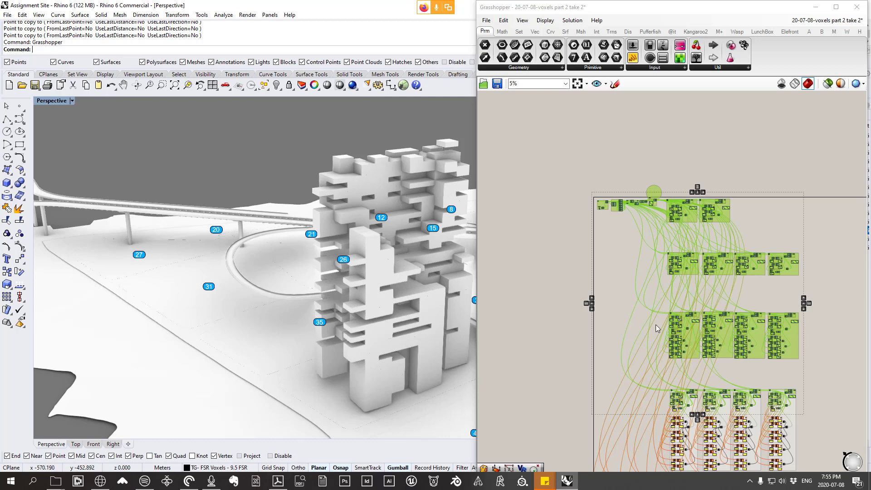
{"action": "right_click_drag", "start_coordinate": [684, 319], "coordinate": [675, 216]}
{"action": "left_click", "coordinate": [590, 241]}
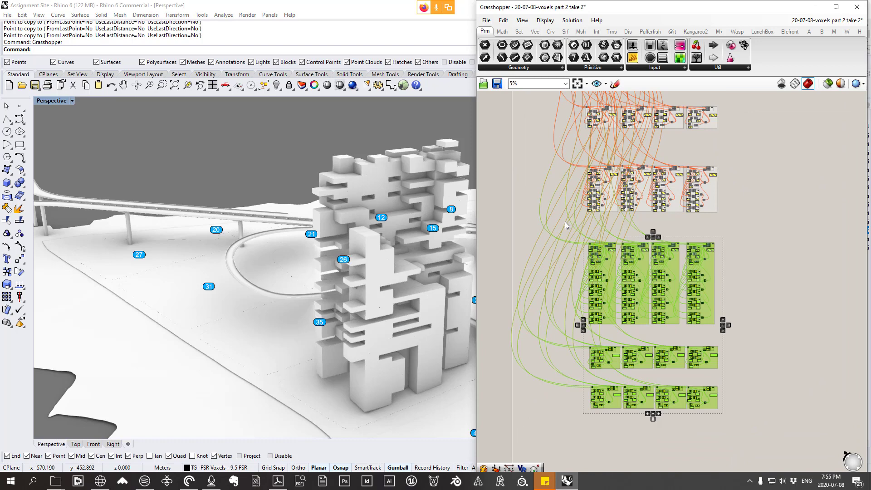
{"action": "middle_click", "coordinate": [749, 204]}
{"action": "left_click", "coordinate": [780, 240]}
Step: Maximize the Grasshopper window and deselect the component groups on the canvas
{"action": "left_click", "coordinate": [836, 8]}
{"action": "right_click_drag", "start_coordinate": [550, 230], "coordinate": [759, 238]}
{"action": "right_click_drag", "start_coordinate": [623, 206], "coordinate": [645, 258]}
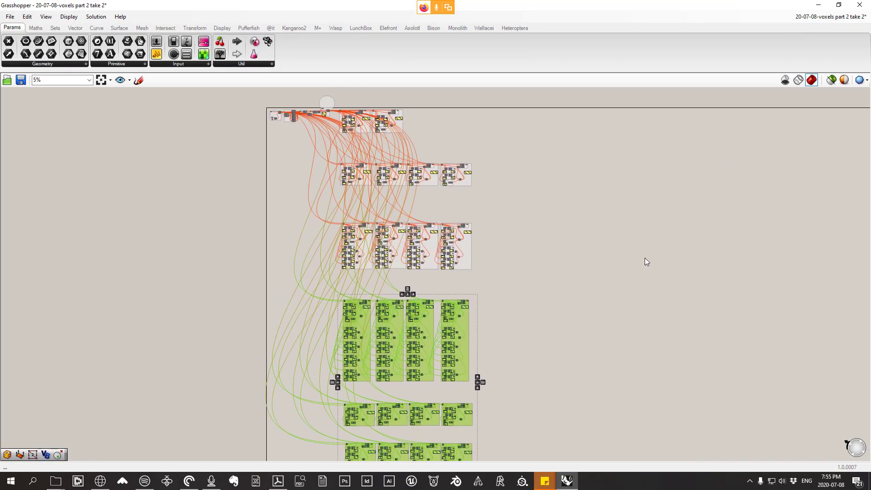
{"action": "right_click_drag", "start_coordinate": [586, 283], "coordinate": [576, 262]}
{"action": "left_click", "coordinate": [600, 265]}
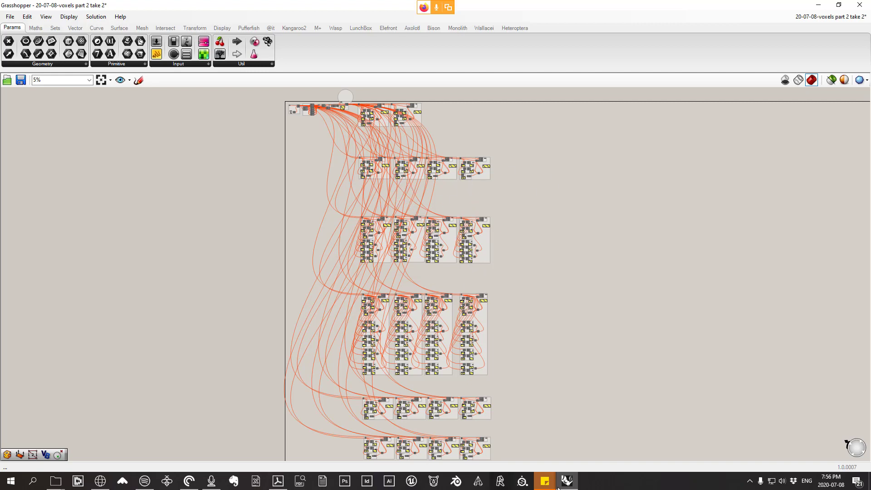
Step: Examine the bounding box, face point, closest point and configuration check groups at the start of the Grasshopper definition
{"action": "scroll", "coordinate": [467, 285], "scroll_direction": "up", "scroll_amount": 1}
{"action": "right_click_drag", "start_coordinate": [492, 286], "coordinate": [493, 366]}
{"action": "scroll", "coordinate": [268, 151], "scroll_direction": "up", "scroll_amount": 10}
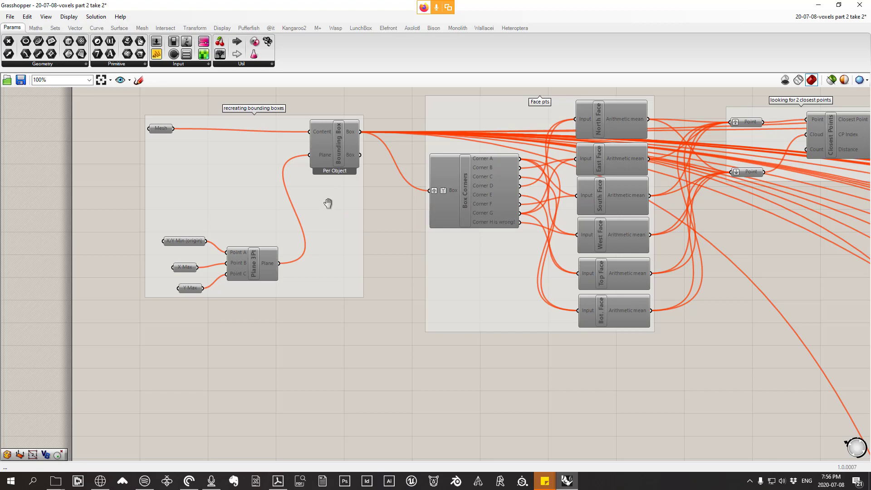
{"action": "right_click_drag", "start_coordinate": [328, 203], "coordinate": [346, 225]}
{"action": "scroll", "coordinate": [498, 187], "scroll_direction": "down", "scroll_amount": 1}
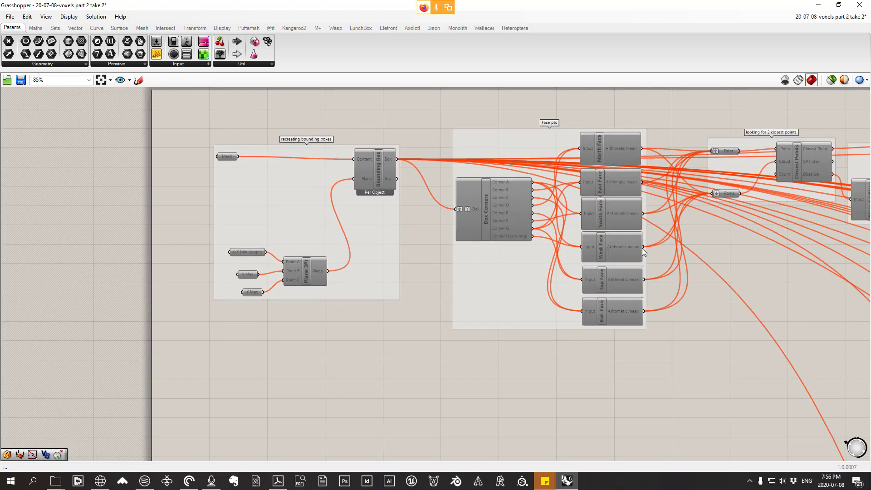
{"action": "right_click_drag", "start_coordinate": [776, 244], "coordinate": [535, 242]}
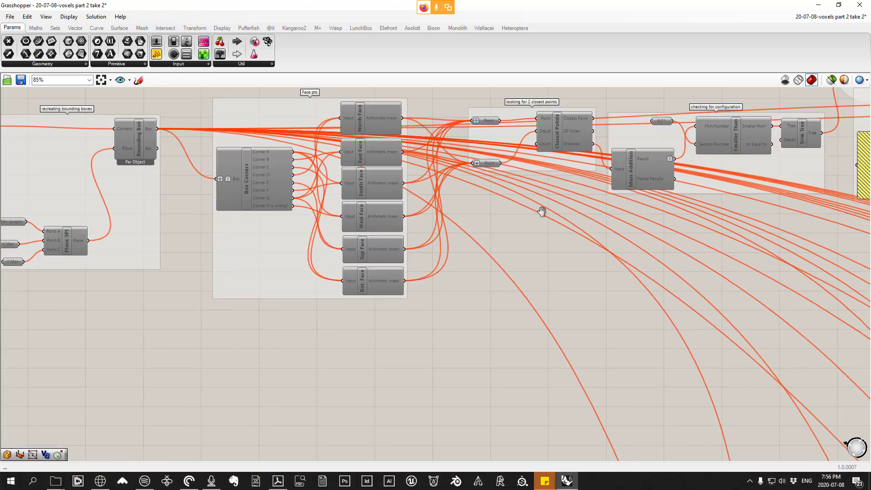
{"action": "right_click_drag", "start_coordinate": [597, 192], "coordinate": [524, 222]}
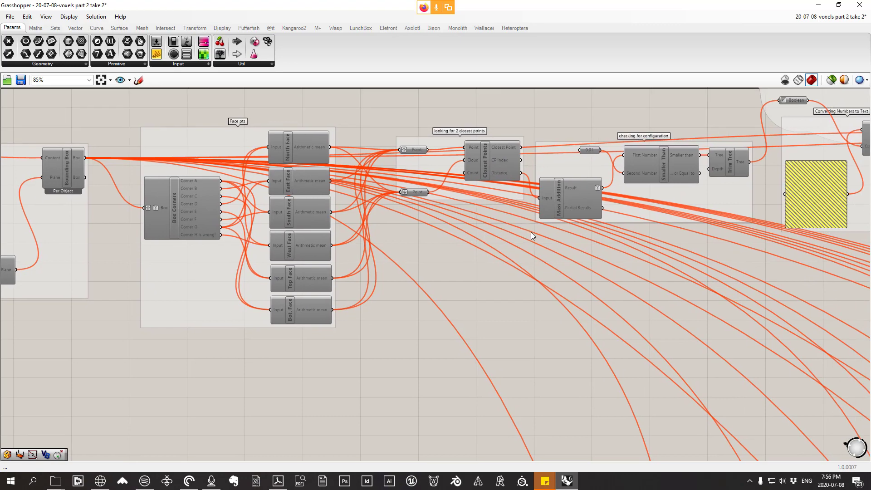
Step: Move the Grasshopper window aside and examine the voxels on the tower's projecting corner in Rhino
{"action": "left_click_drag", "start_coordinate": [506, 7], "coordinate": [870, 172]}
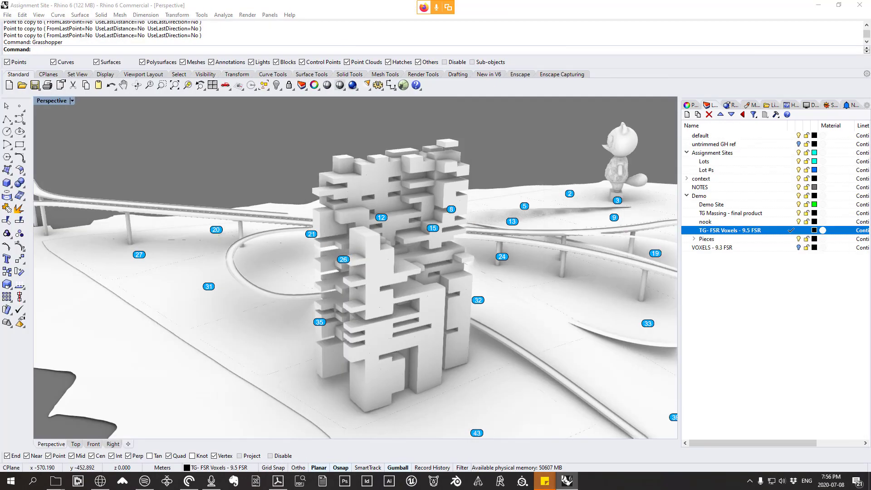
{"action": "right_click_drag", "start_coordinate": [386, 235], "coordinate": [464, 265]}
{"action": "scroll", "coordinate": [409, 218], "scroll_direction": "up", "scroll_amount": 4}
{"action": "left_click", "coordinate": [407, 218]}
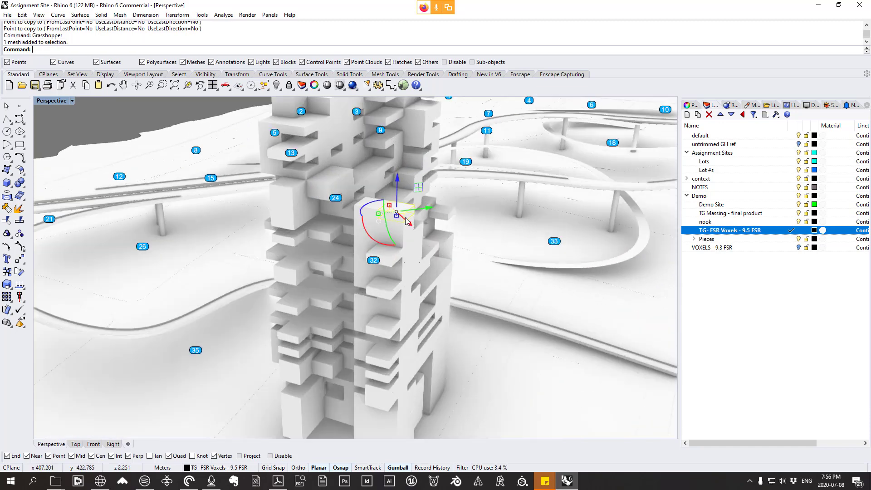
{"action": "scroll", "coordinate": [402, 225], "scroll_direction": "down", "scroll_amount": 5}
{"action": "scroll", "coordinate": [410, 240], "scroll_direction": "up", "scroll_amount": 5}
{"action": "key", "text": "Escape"}
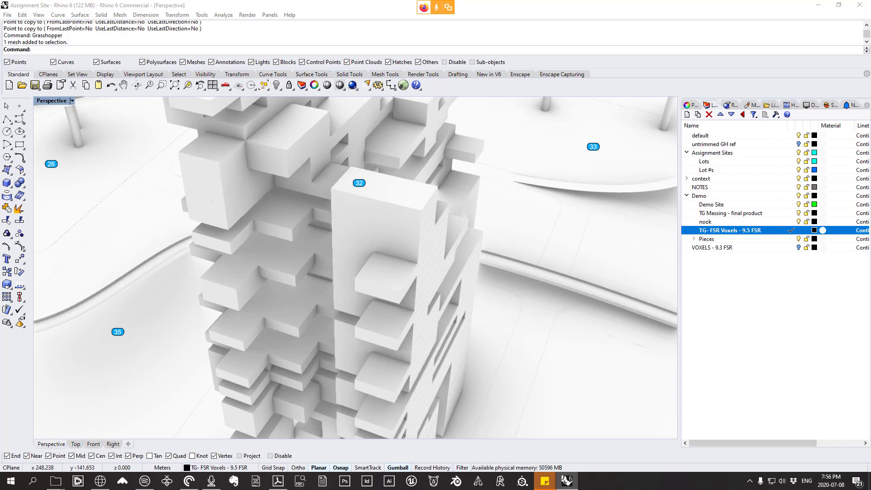
{"action": "right_click_drag", "start_coordinate": [323, 183], "coordinate": [338, 167]}
{"action": "scroll", "coordinate": [339, 167], "scroll_direction": "down", "scroll_amount": 6}
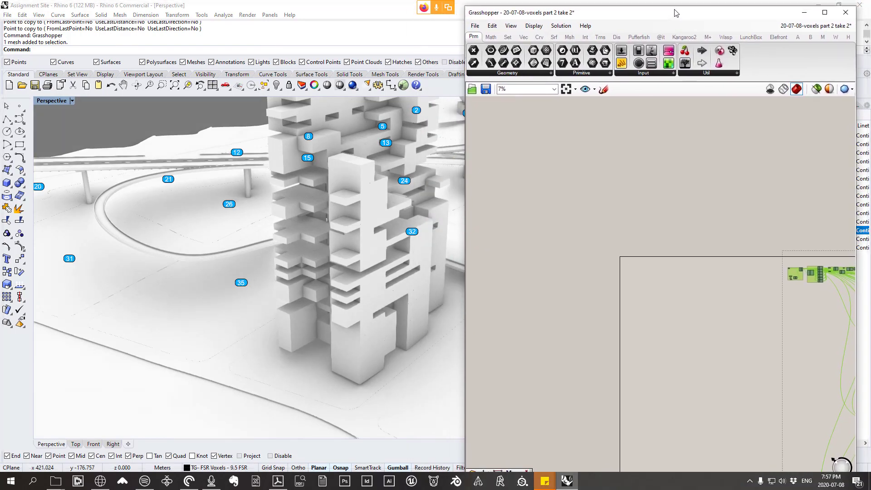
Step: Place a Mesh parameter on an empty area of the Grasshopper canvas
{"action": "scroll", "coordinate": [280, 266], "scroll_direction": "down", "scroll_amount": 3}
{"action": "right_click_drag", "start_coordinate": [280, 266], "coordinate": [295, 261]}
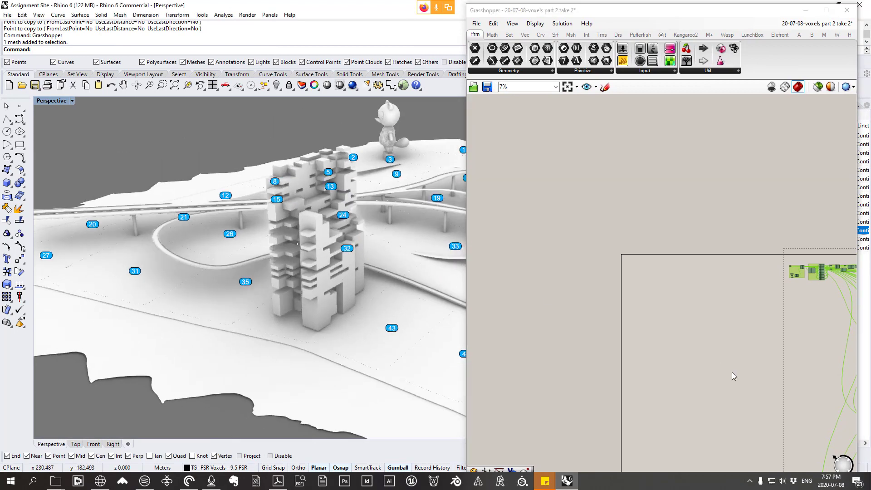
{"action": "scroll", "coordinate": [669, 268], "scroll_direction": "up", "scroll_amount": 5}
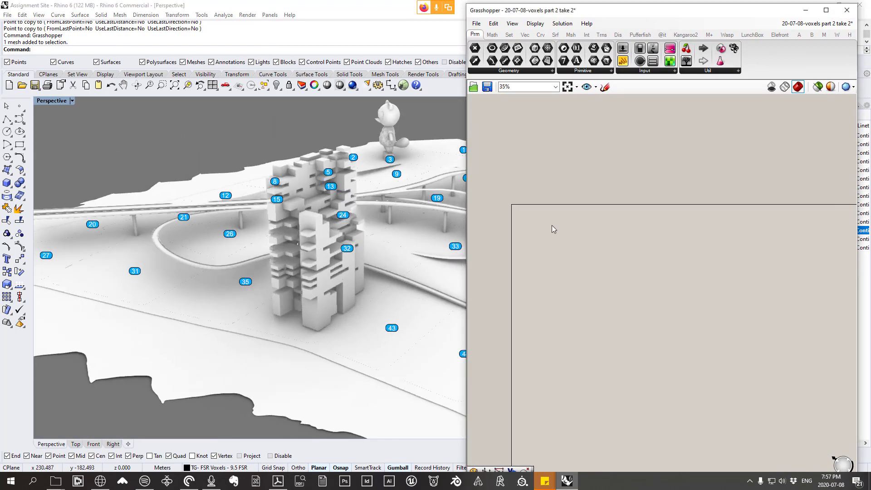
{"action": "scroll", "coordinate": [357, 216], "scroll_direction": "up", "scroll_amount": 2}
{"action": "scroll", "coordinate": [340, 191], "scroll_direction": "up", "scroll_amount": 3}
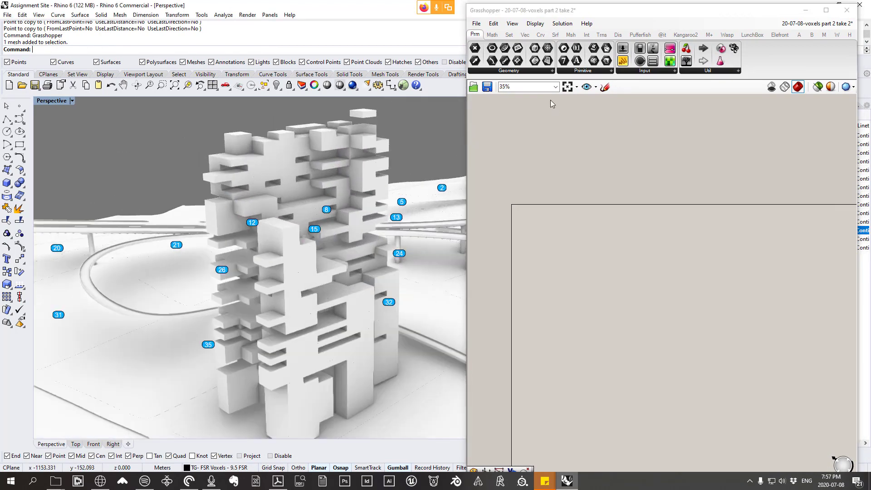
{"action": "left_click", "coordinate": [509, 71]}
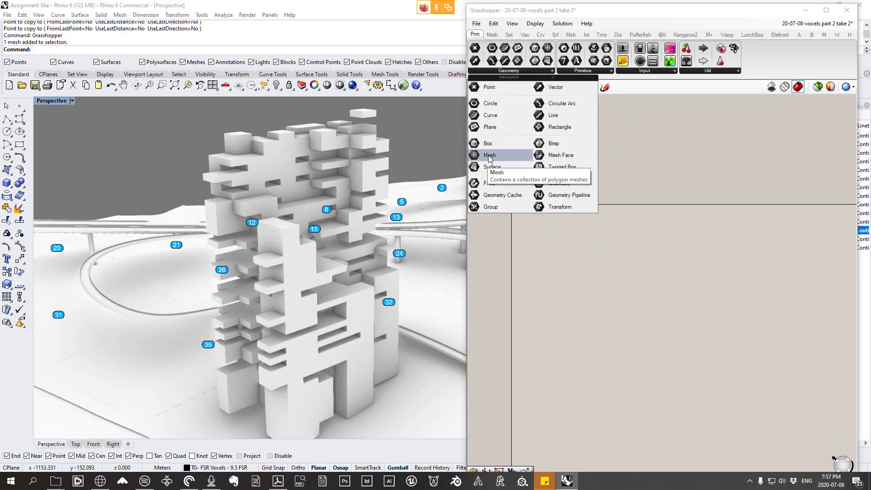
{"action": "left_click_drag", "start_coordinate": [490, 155], "coordinate": [639, 239]}
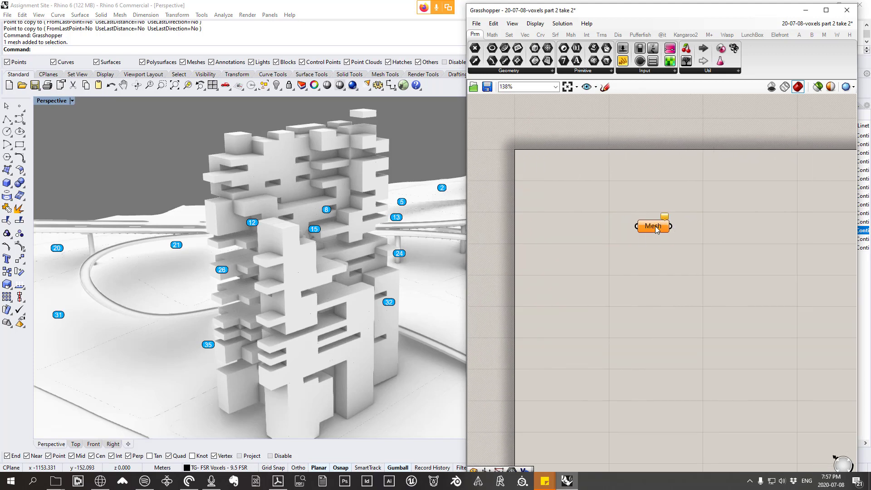
Step: Reference all meshes on the TG- FSR Voxels - 9.5 FSR layer into the Mesh parameter as multiple meshes
{"action": "right_click", "coordinate": [656, 229]}
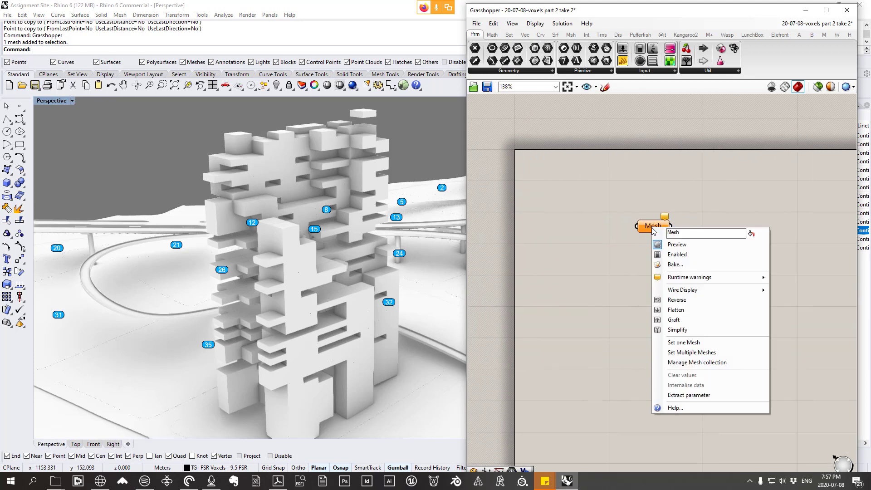
{"action": "left_click", "coordinate": [707, 353]}
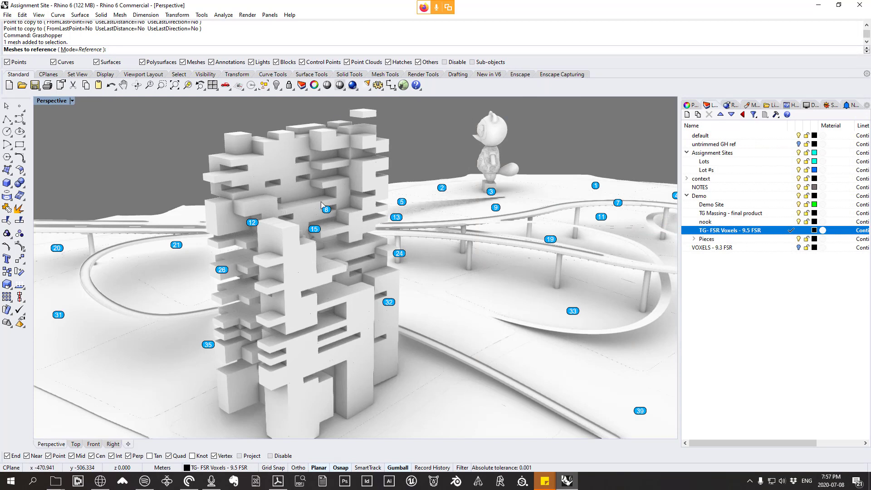
{"action": "right_click", "coordinate": [729, 231]}
{"action": "left_click", "coordinate": [737, 368]}
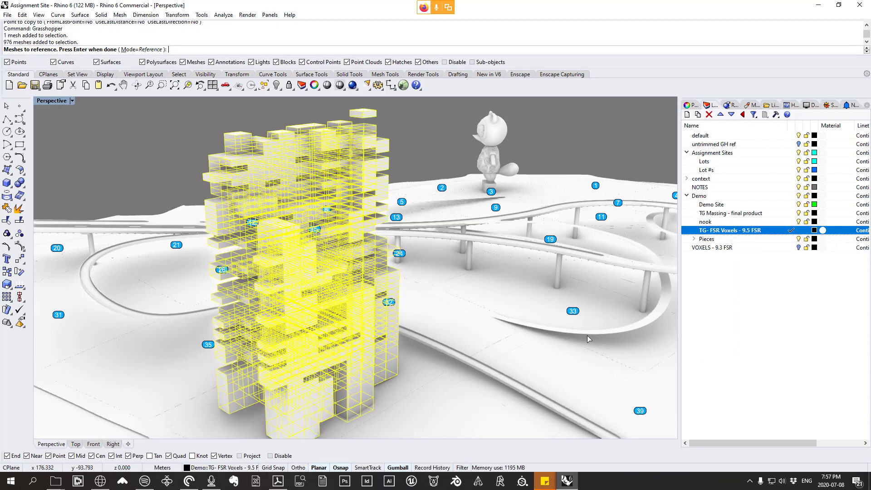
{"action": "right_click_drag", "start_coordinate": [588, 339], "coordinate": [417, 261]}
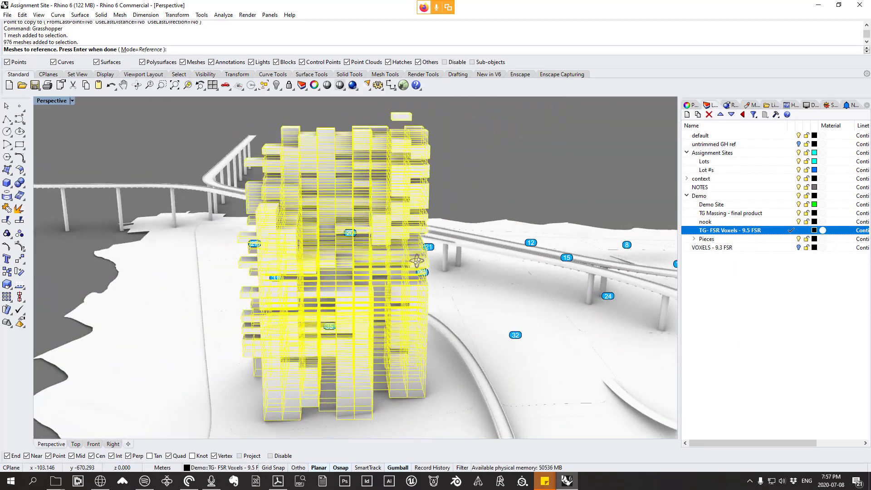
{"action": "key", "text": "Return"}
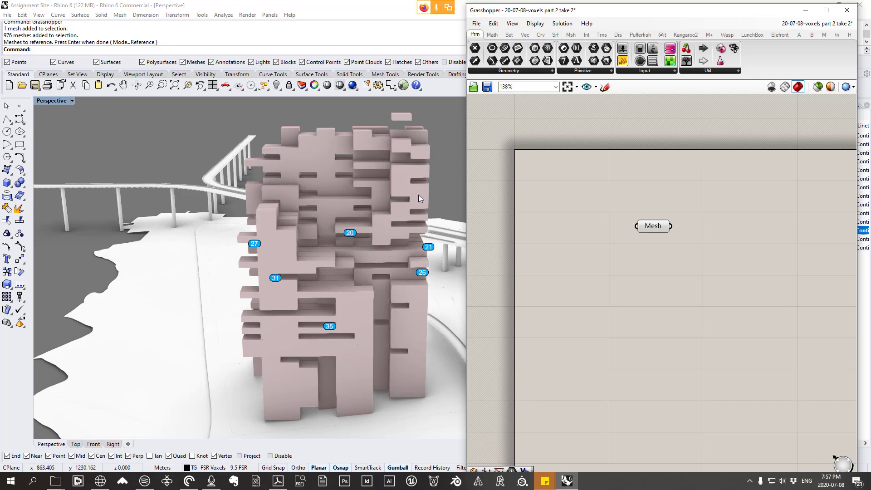
Step: Rename the Mesh parameter as Voxel Input and shift it slightly on the canvas
{"action": "right_click_drag", "start_coordinate": [418, 199], "coordinate": [355, 287]}
{"action": "scroll", "coordinate": [375, 250], "scroll_direction": "down", "scroll_amount": 5}
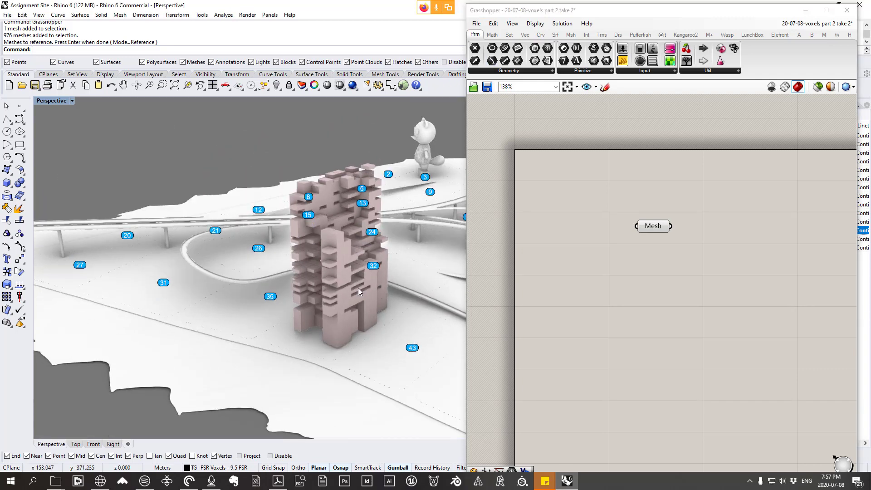
{"action": "scroll", "coordinate": [358, 288], "scroll_direction": "up", "scroll_amount": 2}
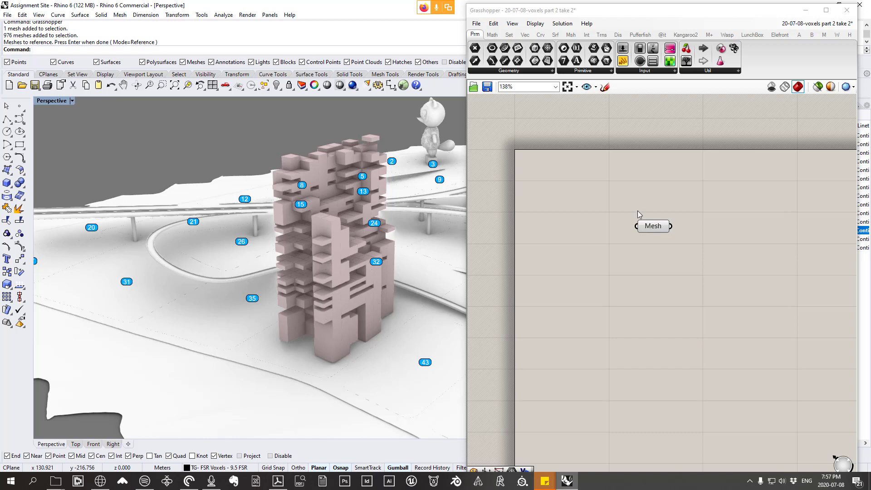
{"action": "right_click", "coordinate": [664, 227]}
{"action": "left_click_drag", "start_coordinate": [701, 231], "coordinate": [673, 233]}
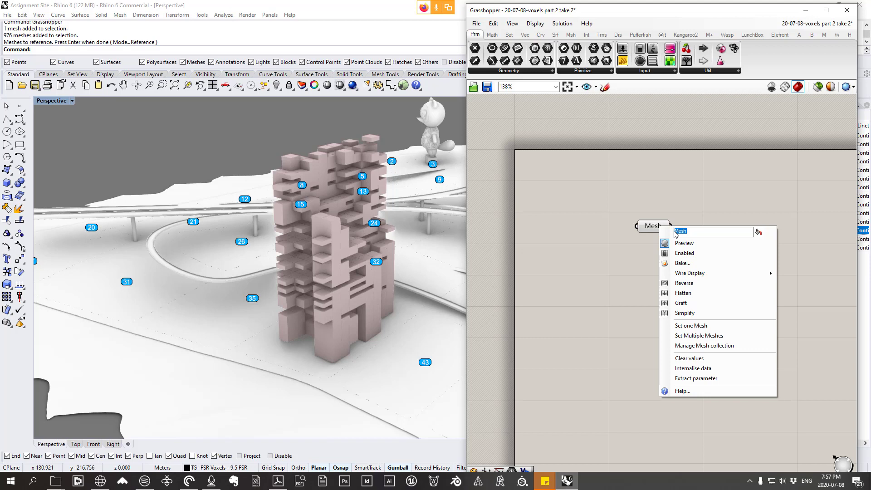
{"action": "type", "text": "Voxel Input"}
{"action": "key", "text": "Return"}
{"action": "left_click_drag", "start_coordinate": [654, 225], "coordinate": [639, 221]}
Step: Examine the preview of the referenced voxels around the tower's projecting corner, with Voxel Input selected and deselected
{"action": "right_click_drag", "start_coordinate": [299, 249], "coordinate": [285, 236]}
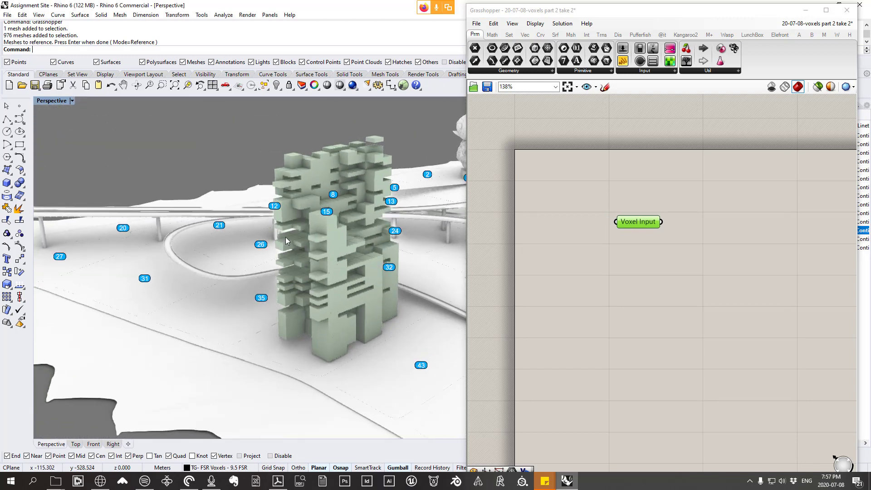
{"action": "scroll", "coordinate": [330, 235], "scroll_direction": "up", "scroll_amount": 4}
{"action": "right_click_drag", "start_coordinate": [351, 225], "coordinate": [327, 237]}
{"action": "scroll", "coordinate": [363, 252], "scroll_direction": "up", "scroll_amount": 5}
{"action": "scroll", "coordinate": [248, 197], "scroll_direction": "down", "scroll_amount": 10}
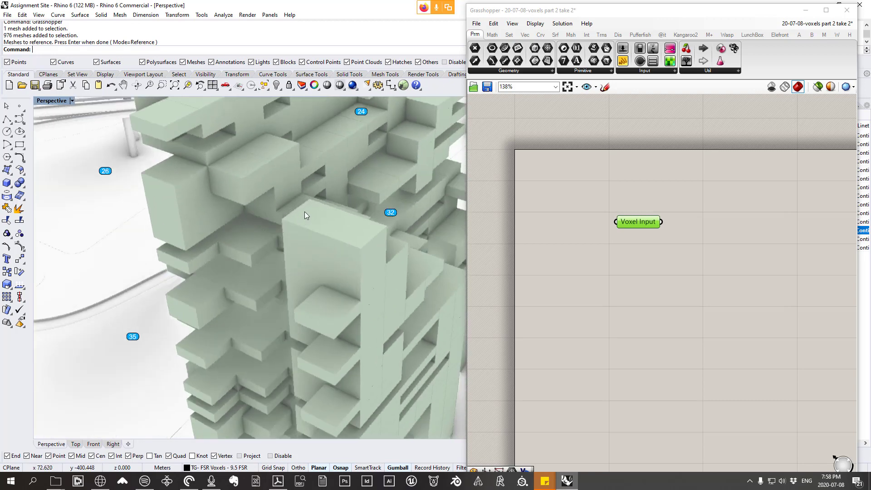
{"action": "scroll", "coordinate": [364, 241], "scroll_direction": "up", "scroll_amount": 5}
{"action": "right_click_drag", "start_coordinate": [362, 251], "coordinate": [227, 176]}
{"action": "scroll", "coordinate": [325, 236], "scroll_direction": "up", "scroll_amount": 5}
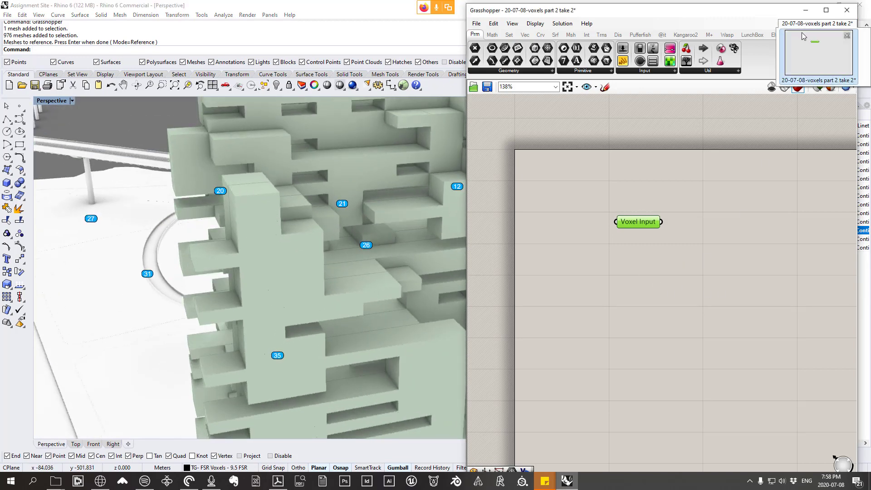
{"action": "left_click", "coordinate": [747, 259]}
{"action": "right_click_drag", "start_coordinate": [746, 259], "coordinate": [688, 254]}
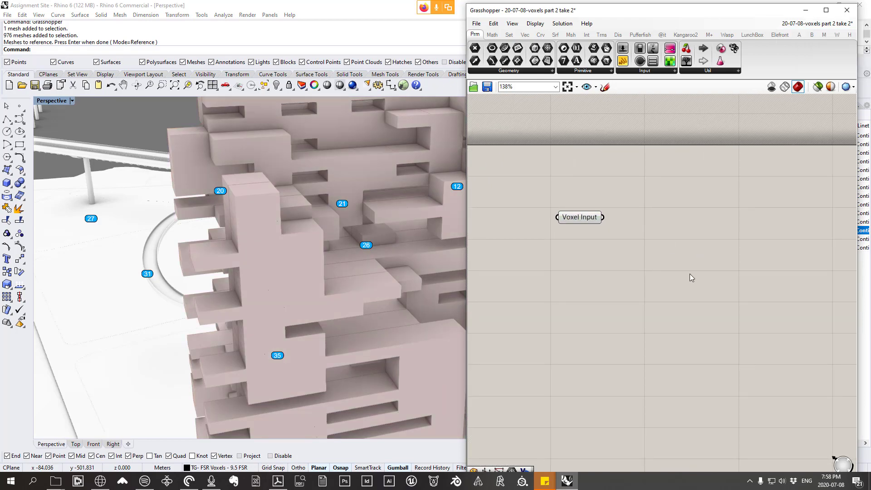
{"action": "right_click_drag", "start_coordinate": [233, 216], "coordinate": [246, 223]}
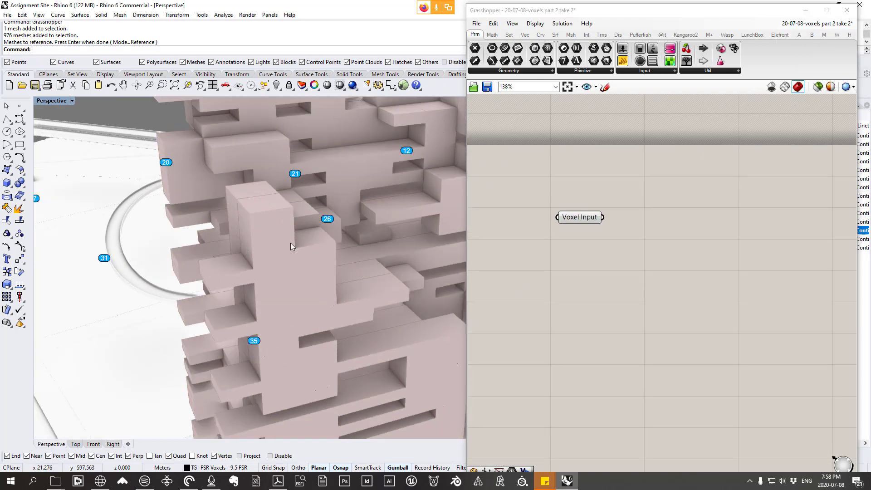
{"action": "right_click_drag", "start_coordinate": [291, 244], "coordinate": [308, 246]}
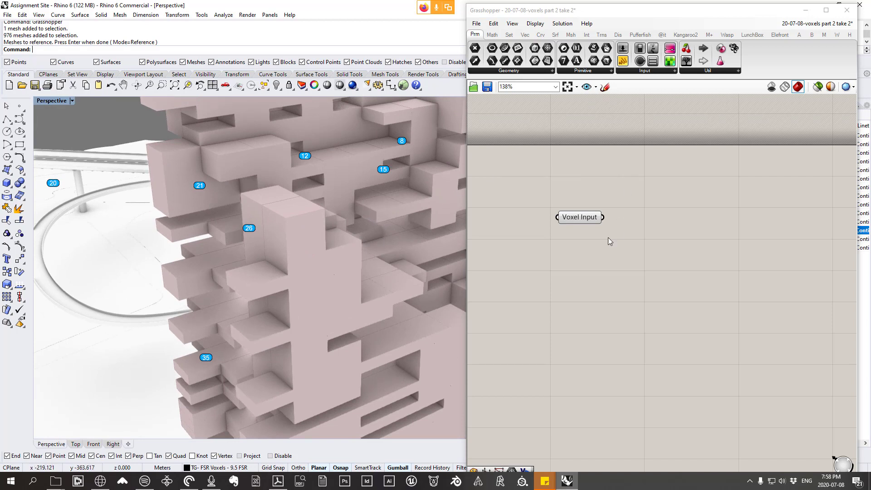
Step: Reposition Voxel Input on the canvas and inspect single voxel meshes at the top and base of the tower's projecting corner
{"action": "left_click_drag", "start_coordinate": [587, 216], "coordinate": [597, 221]}
{"action": "left_click", "coordinate": [309, 218]}
{"action": "right_click_drag", "start_coordinate": [310, 218], "coordinate": [353, 230]}
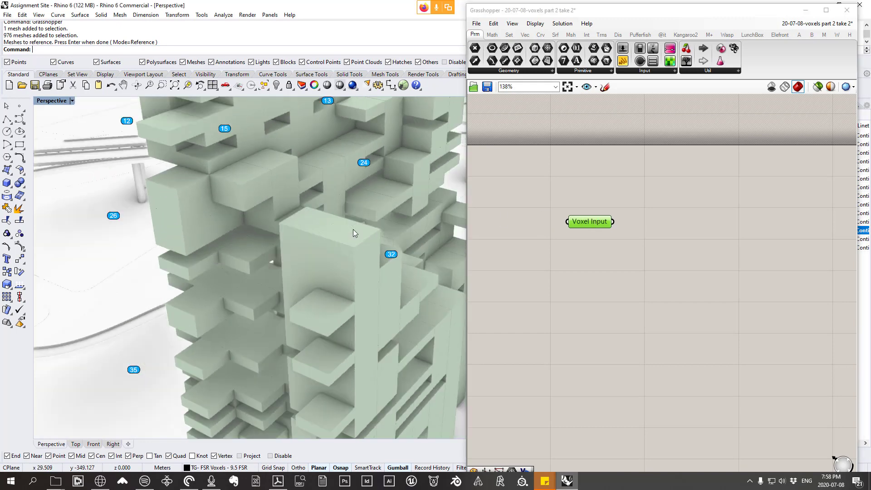
{"action": "scroll", "coordinate": [355, 232], "scroll_direction": "up", "scroll_amount": 1}
{"action": "scroll", "coordinate": [356, 234], "scroll_direction": "down", "scroll_amount": 5}
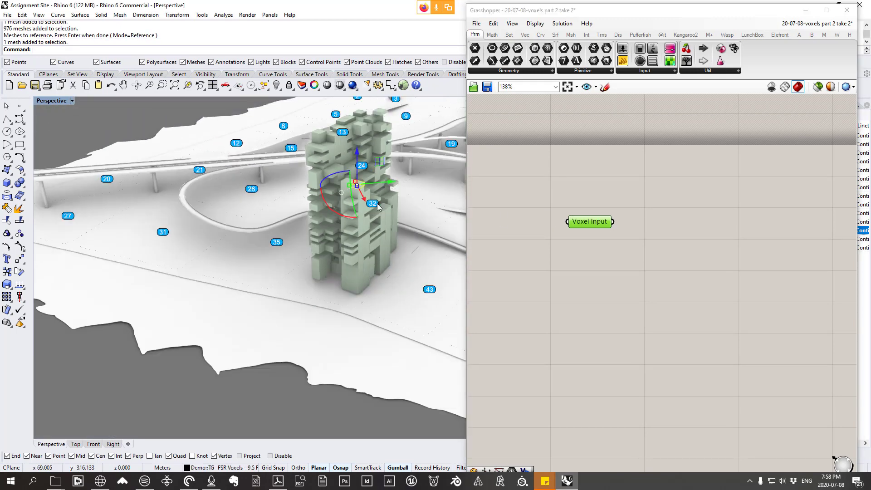
{"action": "scroll", "coordinate": [339, 269], "scroll_direction": "up", "scroll_amount": 6}
{"action": "left_click", "coordinate": [333, 285]}
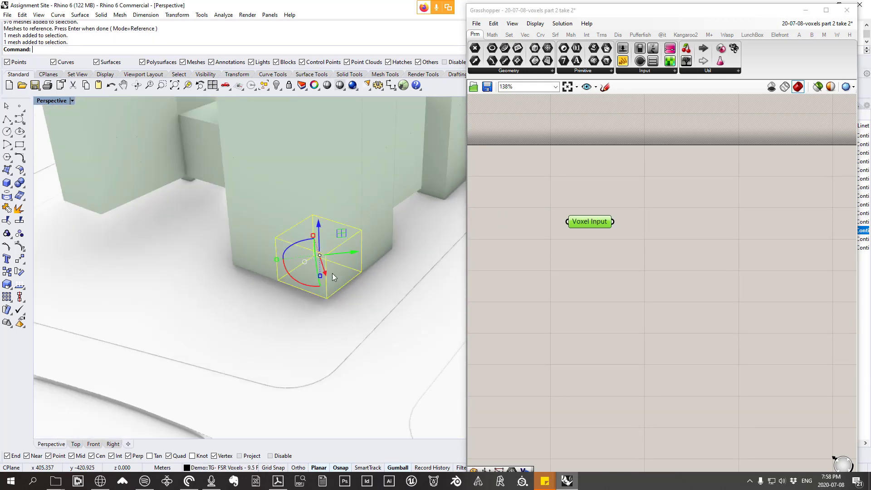
{"action": "left_click", "coordinate": [631, 288]}
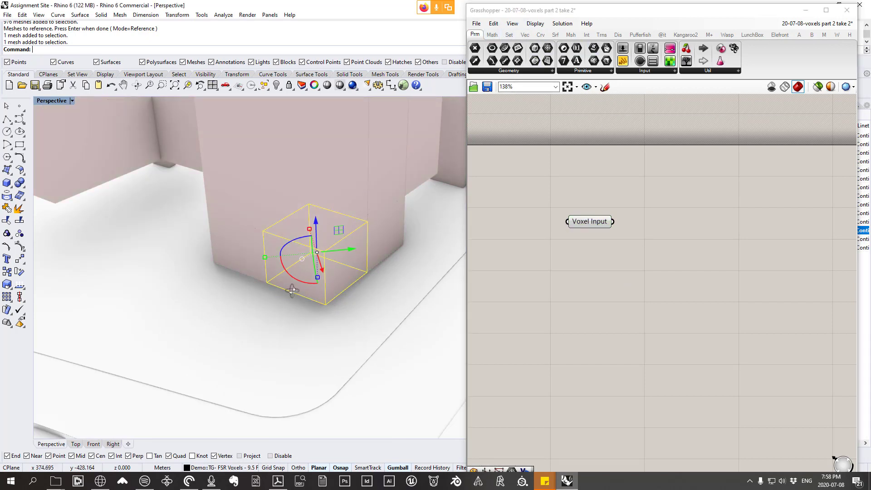
{"action": "scroll", "coordinate": [291, 285], "scroll_direction": "down", "scroll_amount": 2}
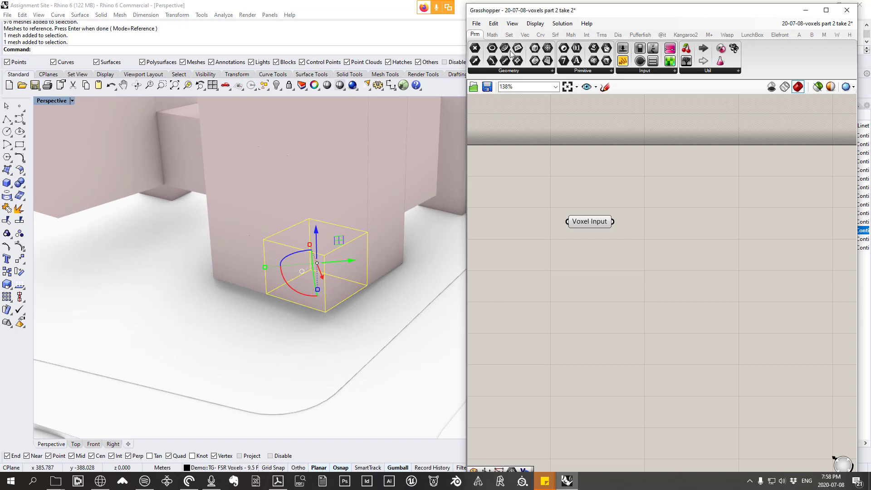
Step: Place a Point parameter on the canvas below Voxel Input and clear the mesh selection in the Rhino viewport
{"action": "left_click", "coordinate": [513, 71]}
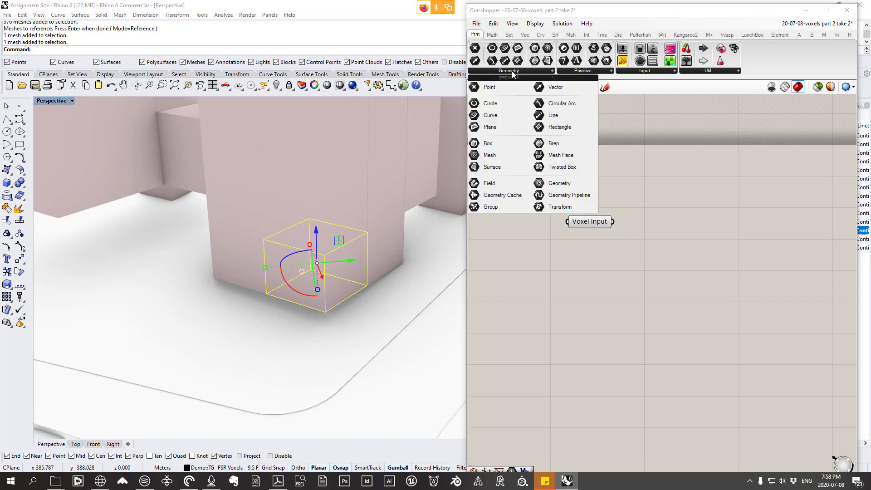
{"action": "left_click", "coordinate": [490, 87]}
{"action": "left_click", "coordinate": [604, 338]}
{"action": "left_click", "coordinate": [347, 348]}
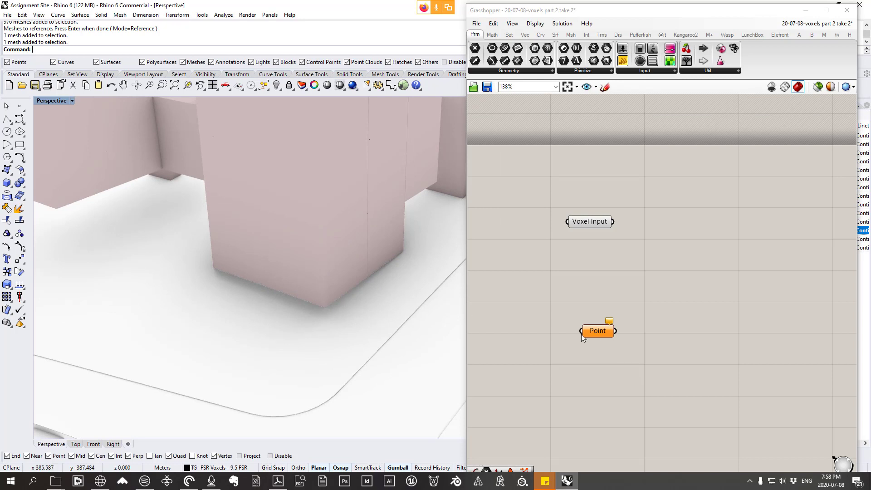
Step: Rename the Point parameter as Bounding Box Points X/Y/Z
{"action": "right_click", "coordinate": [598, 331]}
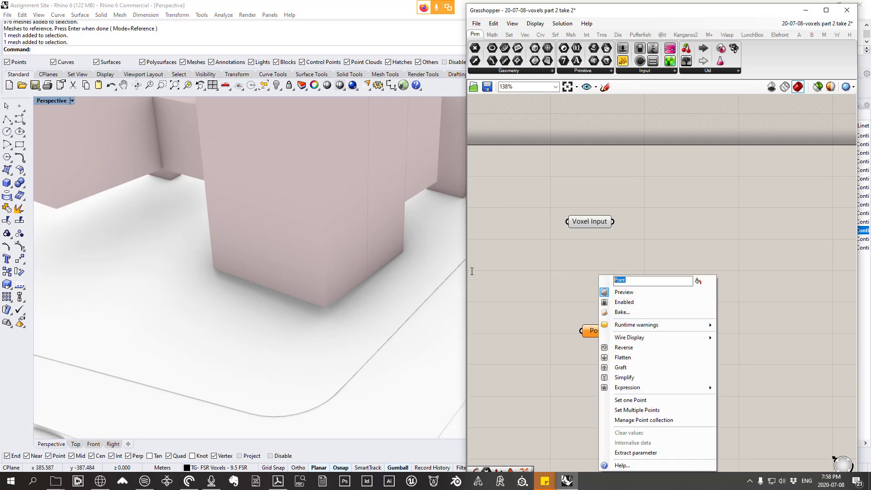
{"action": "type", "text": "Bounding Box Points"}
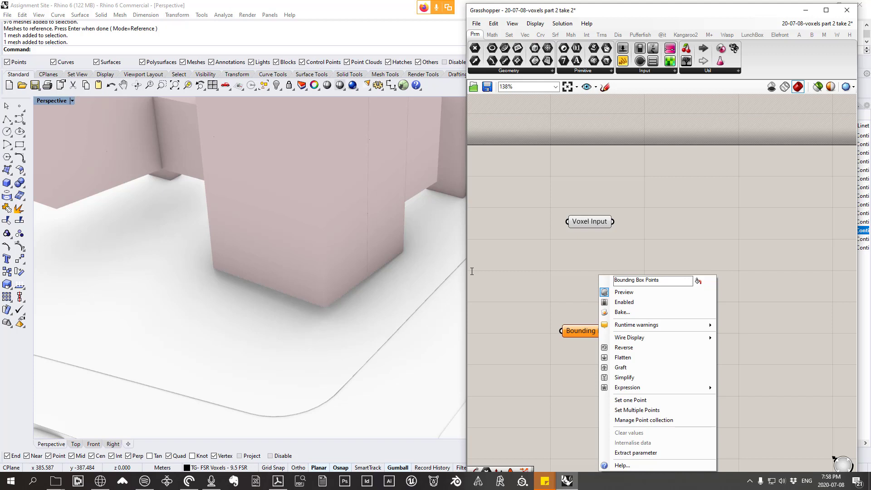
{"action": "type", "text": " X/Y/X"}
{"action": "key", "text": "BackSpace"}
{"action": "type", "text": "Z"}
{"action": "key", "text": "Return"}
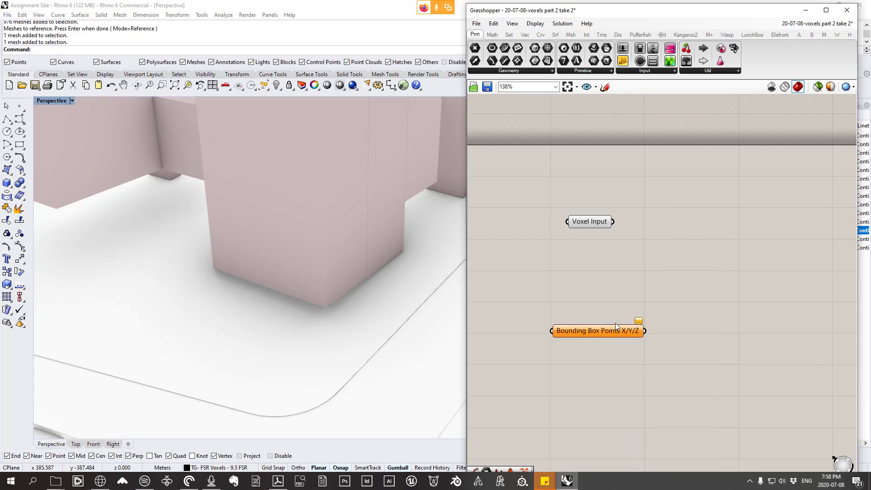
Step: Examine the lowest voxel mesh at the tower's projecting corner by selecting it and viewing it from different angles
{"action": "right_click_drag", "start_coordinate": [277, 279], "coordinate": [333, 276]}
{"action": "scroll", "coordinate": [333, 276], "scroll_direction": "down", "scroll_amount": 4}
{"action": "scroll", "coordinate": [315, 238], "scroll_direction": "up", "scroll_amount": 3}
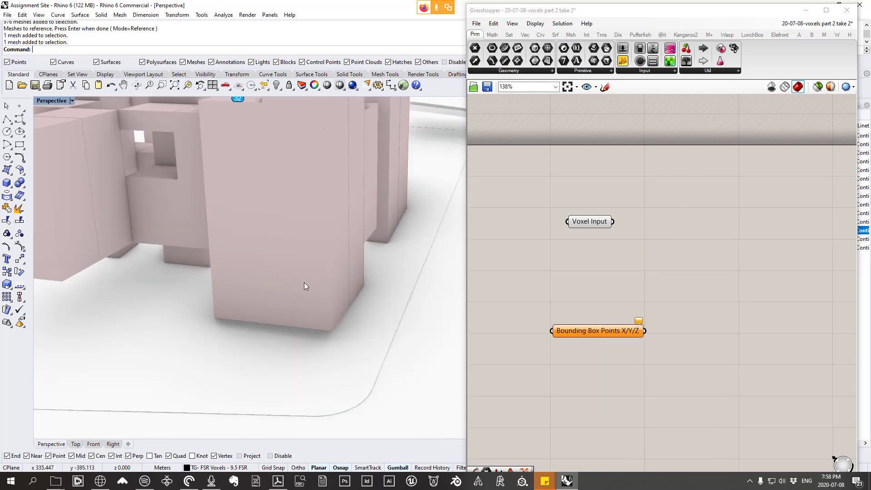
{"action": "left_click", "coordinate": [304, 285]}
{"action": "scroll", "coordinate": [323, 333], "scroll_direction": "down", "scroll_amount": 2}
{"action": "scroll", "coordinate": [323, 333], "scroll_direction": "up", "scroll_amount": 2}
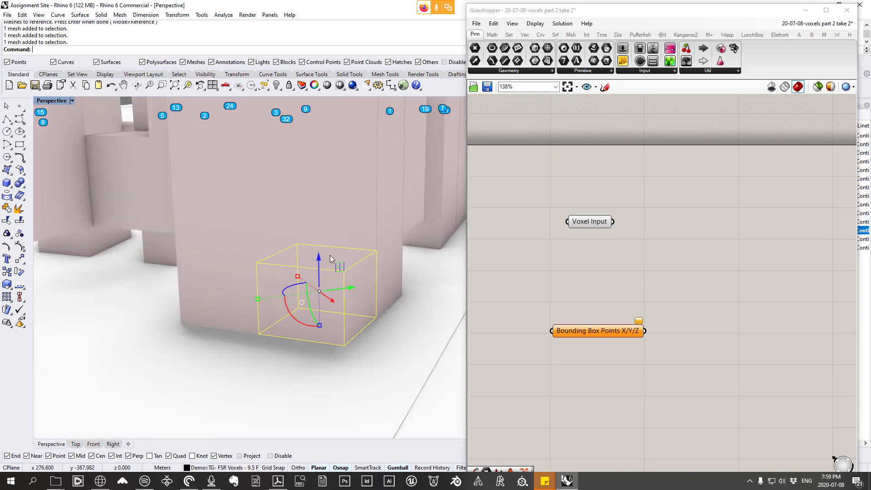
{"action": "scroll", "coordinate": [330, 336], "scroll_direction": "down", "scroll_amount": 3}
{"action": "scroll", "coordinate": [345, 342], "scroll_direction": "up", "scroll_amount": 3}
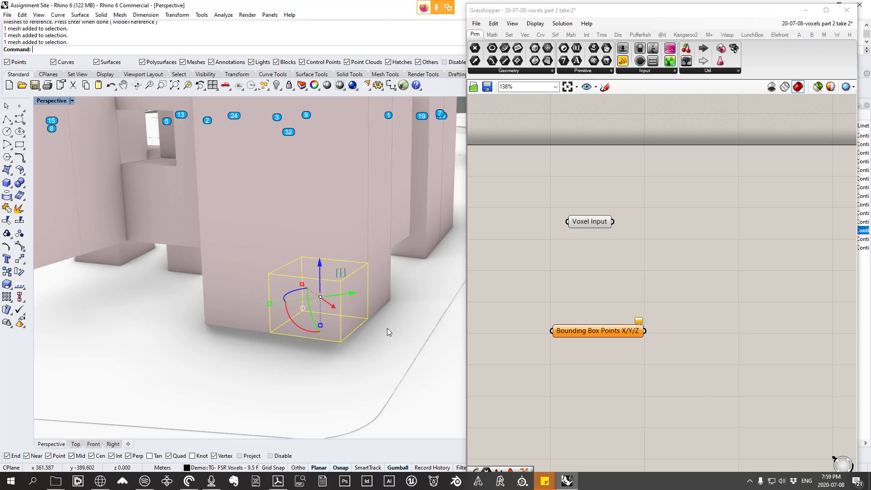
Step: Set the Perspective viewport's display mode to Shaded and deselect the corner voxel
{"action": "left_click", "coordinate": [38, 14]}
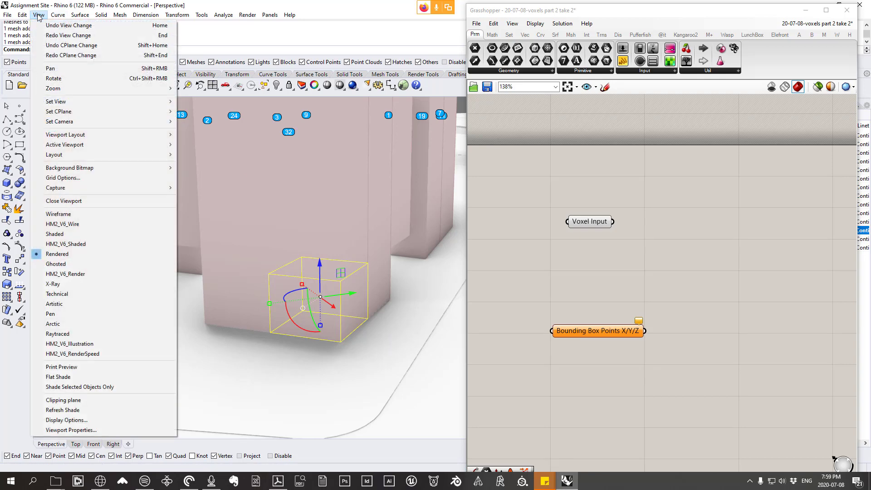
{"action": "left_click", "coordinate": [65, 234]}
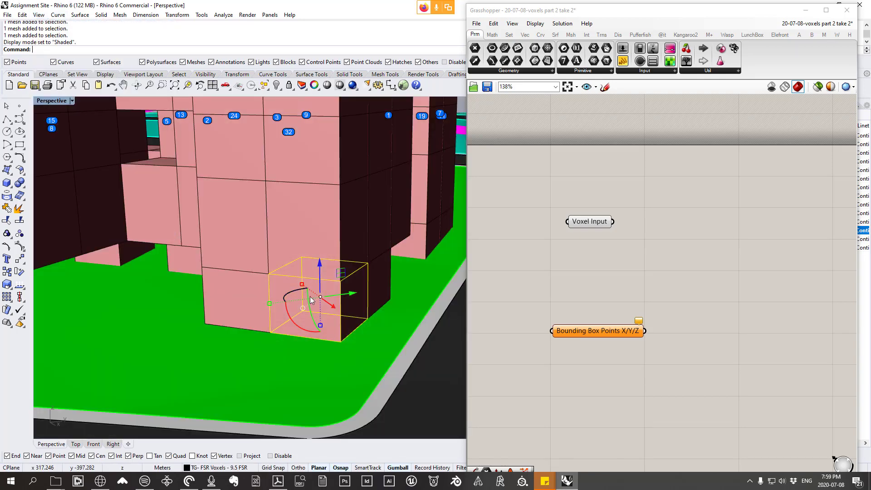
{"action": "scroll", "coordinate": [357, 325], "scroll_direction": "up", "scroll_amount": 2}
{"action": "key", "text": "Escape"}
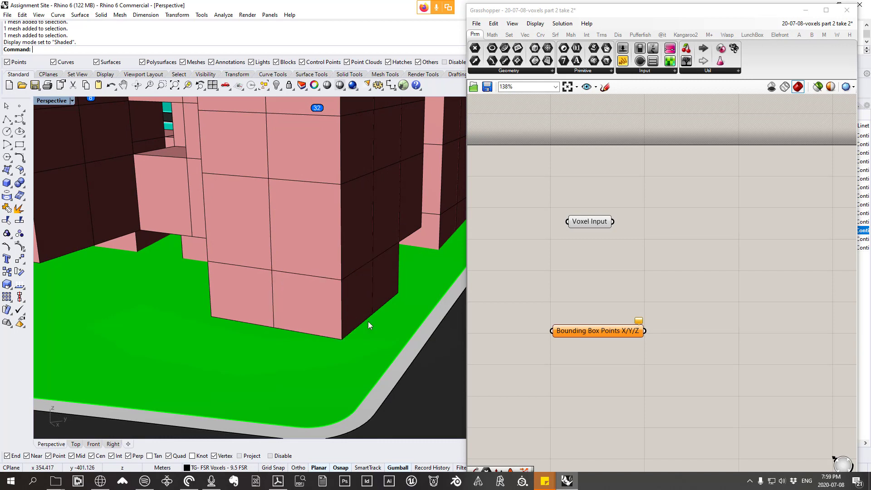
Step: Start setting multiple points for Bounding Box Points X/Y/Z and pick the corner voxel's bottom vertex shared with its neighbour along the tower's front edge
{"action": "right_click", "coordinate": [599, 332]}
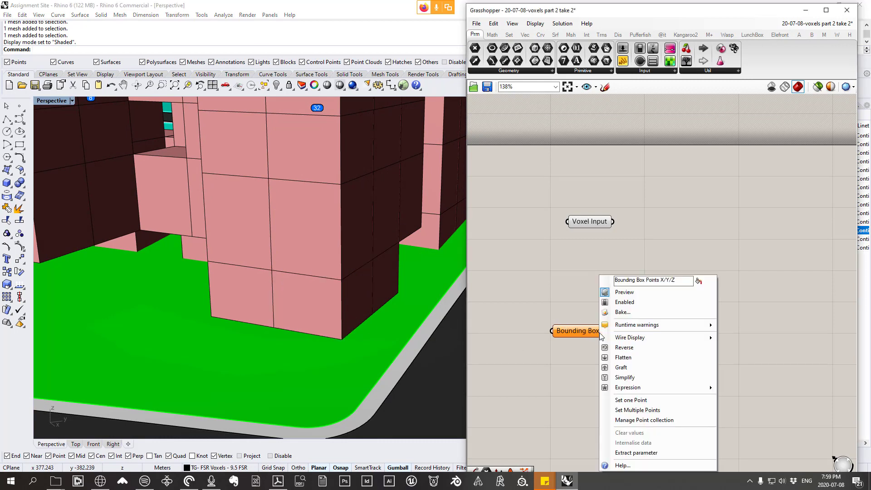
{"action": "left_click", "coordinate": [646, 410]}
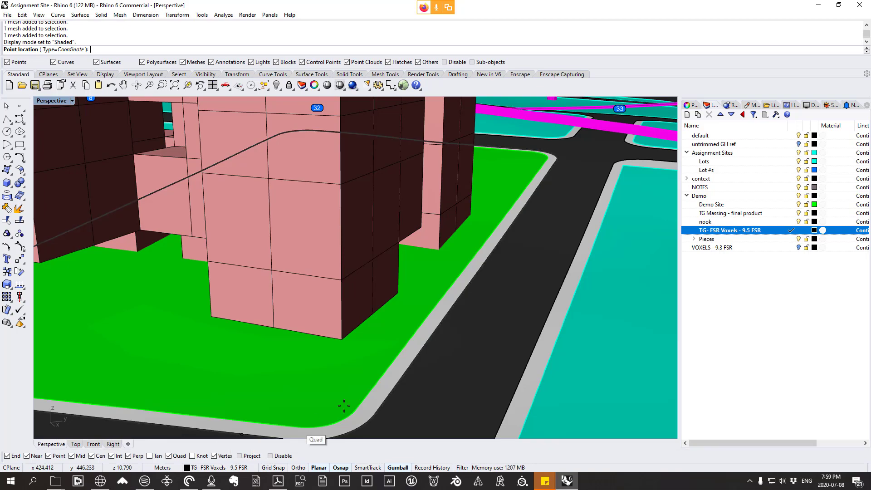
{"action": "scroll", "coordinate": [419, 319], "scroll_direction": "down", "scroll_amount": 7}
{"action": "scroll", "coordinate": [472, 317], "scroll_direction": "up", "scroll_amount": 5}
{"action": "right_click_drag", "start_coordinate": [471, 318], "coordinate": [346, 379]}
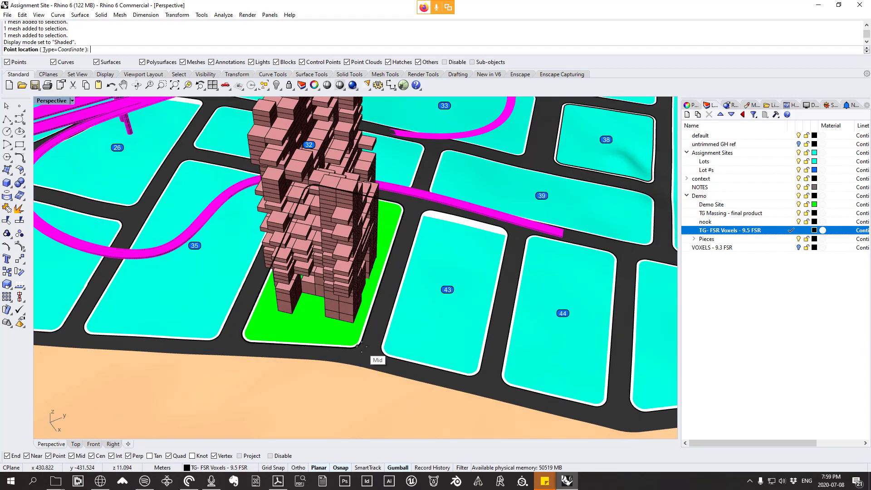
{"action": "scroll", "coordinate": [375, 358], "scroll_direction": "up", "scroll_amount": 5}
{"action": "scroll", "coordinate": [363, 359], "scroll_direction": "down", "scroll_amount": 7}
{"action": "scroll", "coordinate": [372, 361], "scroll_direction": "down", "scroll_amount": 10}
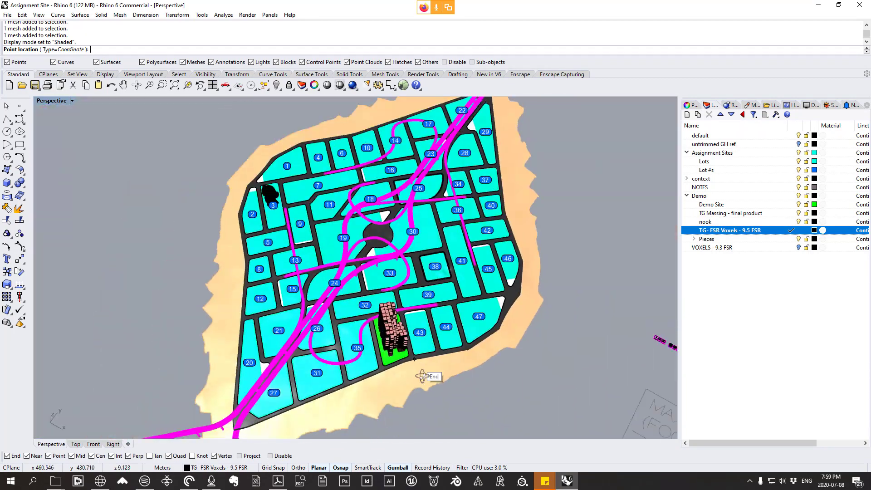
{"action": "right_click_drag", "start_coordinate": [422, 376], "coordinate": [470, 382]}
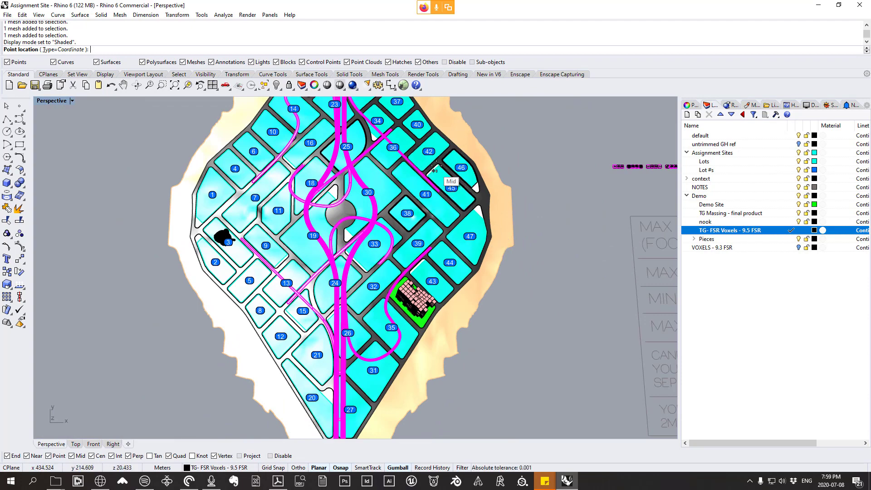
{"action": "right_click_drag", "start_coordinate": [442, 315], "coordinate": [372, 248]}
{"action": "scroll", "coordinate": [391, 382], "scroll_direction": "up", "scroll_amount": 15}
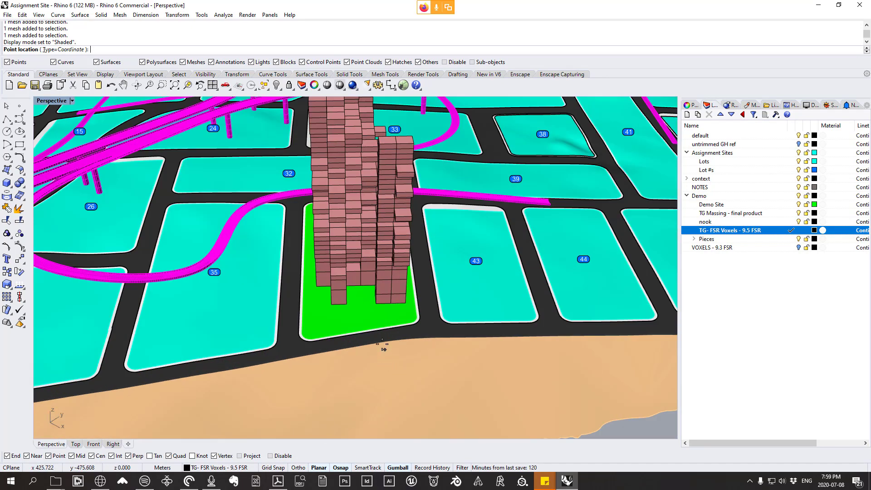
{"action": "scroll", "coordinate": [388, 312], "scroll_direction": "down", "scroll_amount": 15}
{"action": "right_click_drag", "start_coordinate": [387, 313], "coordinate": [388, 372]}
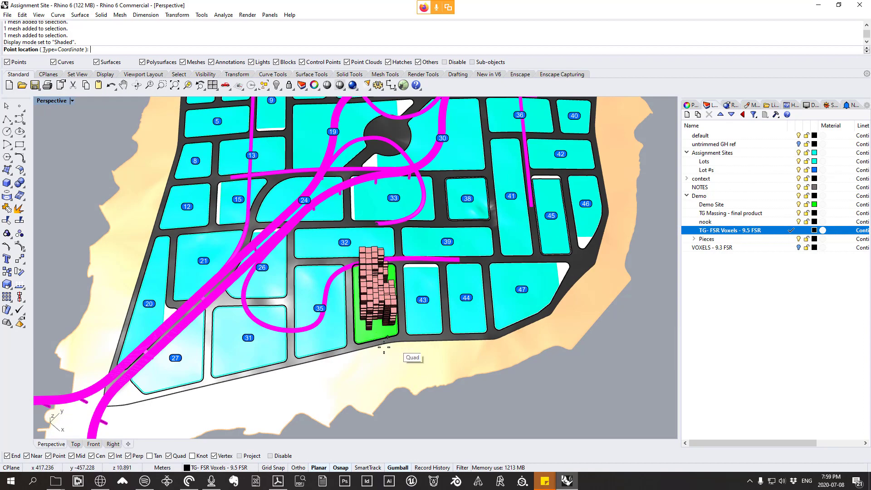
{"action": "scroll", "coordinate": [406, 356], "scroll_direction": "up", "scroll_amount": 5}
{"action": "scroll", "coordinate": [422, 310], "scroll_direction": "up", "scroll_amount": 10}
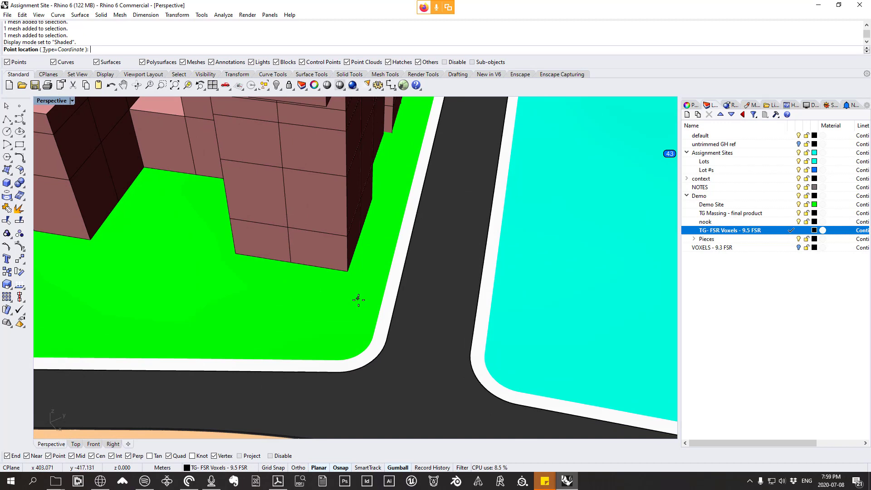
{"action": "left_click", "coordinate": [291, 262]}
Step: Pick the second bounding box point at the outer bottom corner of the tower's corner voxel
{"action": "scroll", "coordinate": [325, 290], "scroll_direction": "down", "scroll_amount": 5}
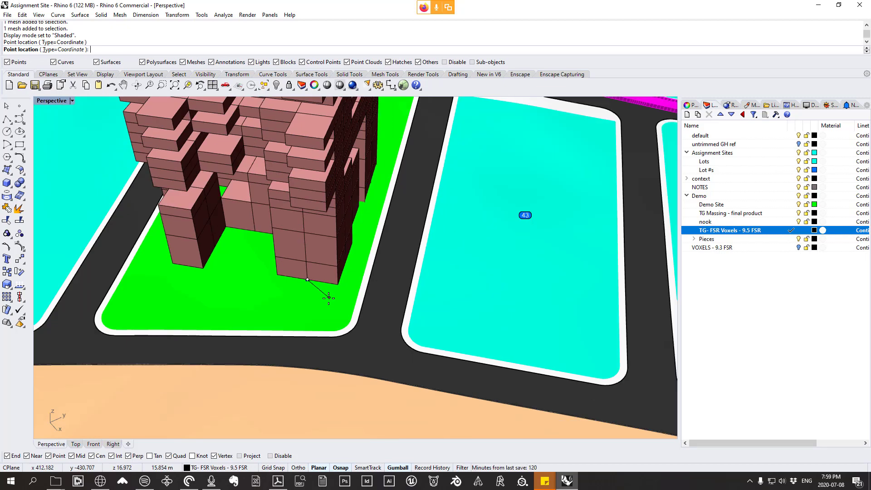
{"action": "scroll", "coordinate": [329, 298], "scroll_direction": "up", "scroll_amount": 3}
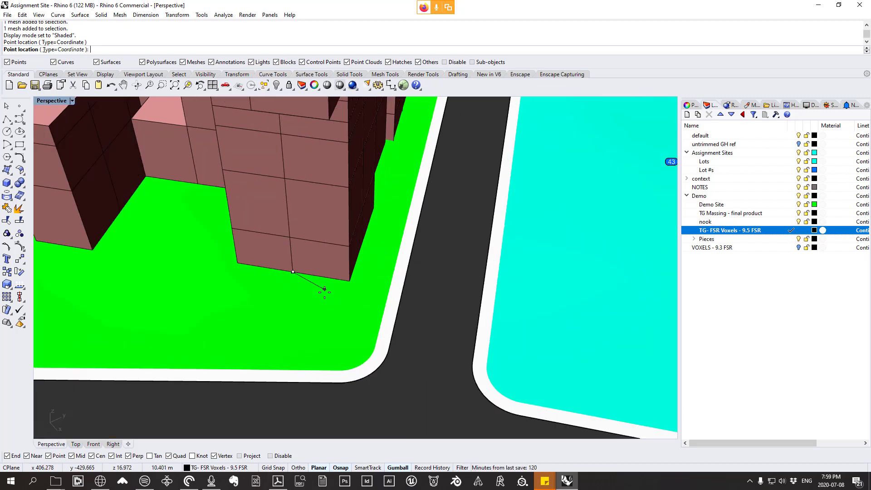
{"action": "left_click", "coordinate": [350, 282]}
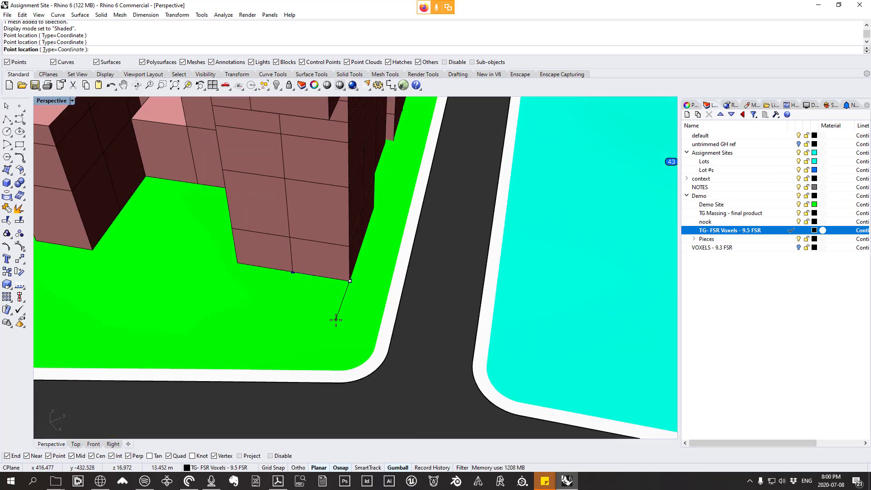
Step: Set the Perspective viewport to Wireframe to see through the voxels at the tower's projecting base corner
{"action": "scroll", "coordinate": [335, 320], "scroll_direction": "down", "scroll_amount": 8}
{"action": "right_click_drag", "start_coordinate": [336, 320], "coordinate": [315, 218]}
{"action": "scroll", "coordinate": [339, 247], "scroll_direction": "up", "scroll_amount": 9}
{"action": "scroll", "coordinate": [329, 266], "scroll_direction": "down", "scroll_amount": 5}
{"action": "scroll", "coordinate": [317, 195], "scroll_direction": "up", "scroll_amount": 5}
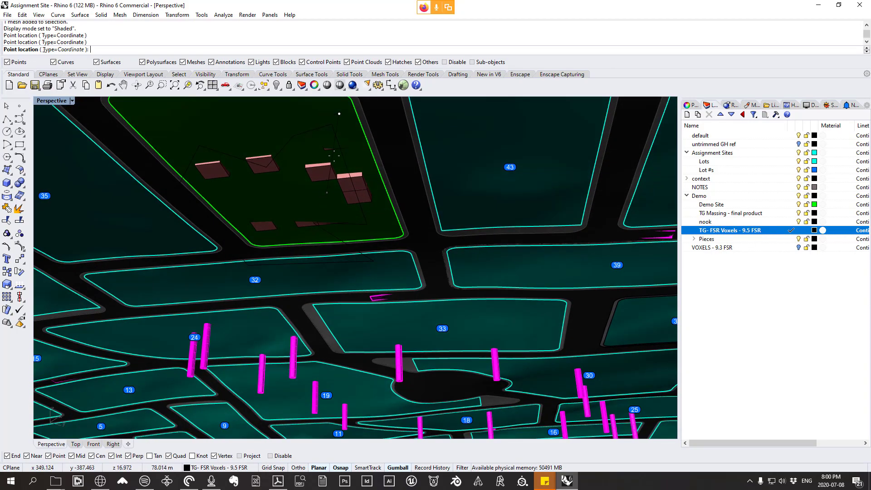
{"action": "scroll", "coordinate": [334, 156], "scroll_direction": "up", "scroll_amount": 7}
{"action": "right_click_drag", "start_coordinate": [385, 150], "coordinate": [390, 201]}
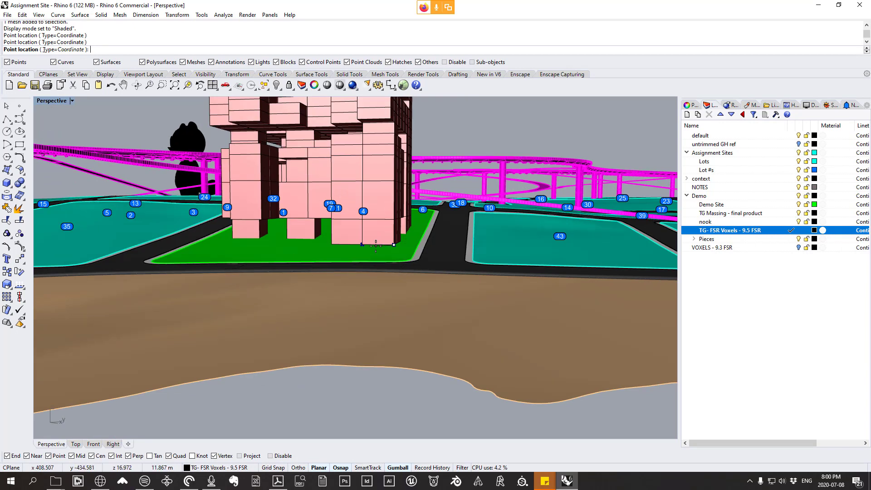
{"action": "scroll", "coordinate": [372, 237], "scroll_direction": "up", "scroll_amount": 8}
{"action": "scroll", "coordinate": [368, 251], "scroll_direction": "down", "scroll_amount": 6}
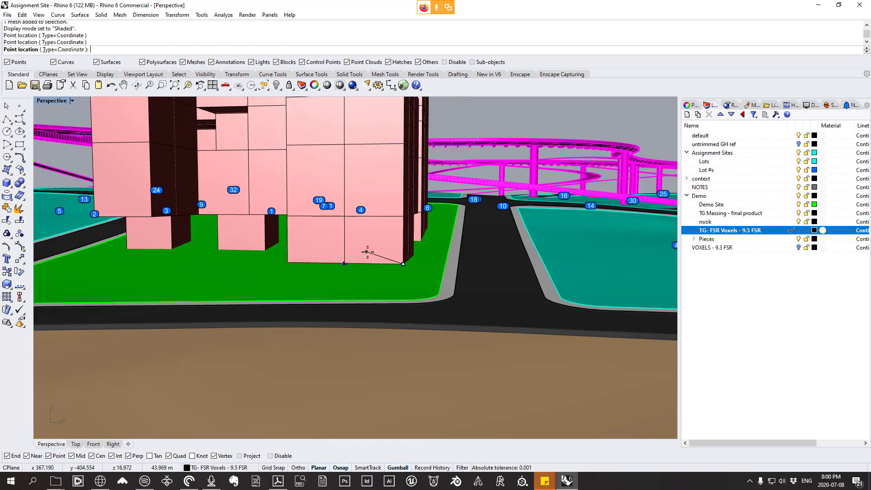
{"action": "scroll", "coordinate": [368, 251], "scroll_direction": "up", "scroll_amount": 3}
{"action": "scroll", "coordinate": [375, 247], "scroll_direction": "up", "scroll_amount": 3}
{"action": "left_click", "coordinate": [40, 14]}
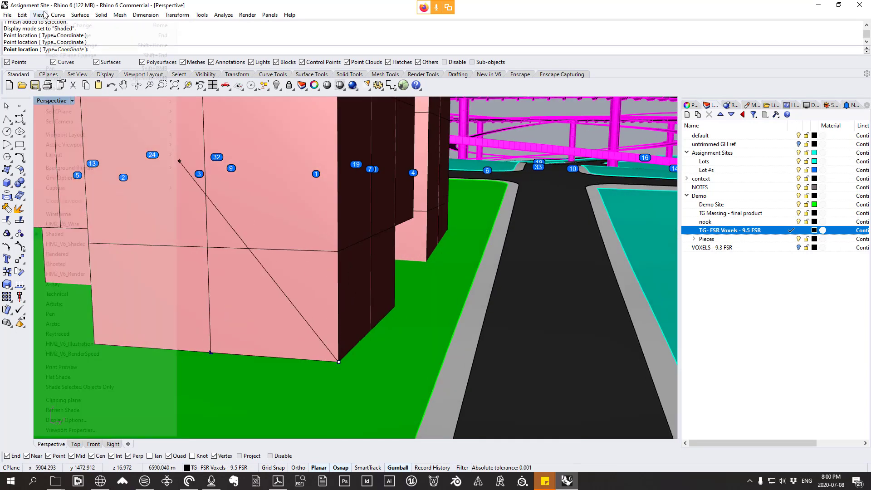
{"action": "left_click", "coordinate": [59, 214]}
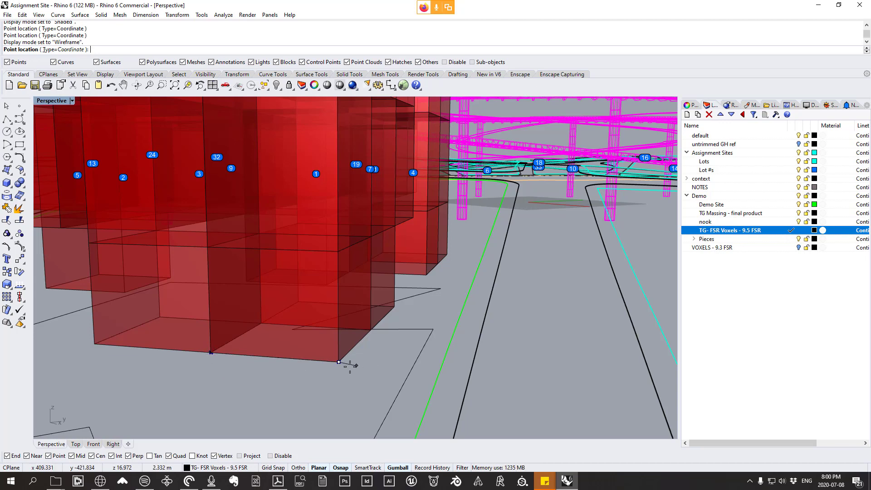
Step: Pick the corner voxel's hidden rear bottom vertex as the third point, finish the point set, and shift Bounding Box Points X/Y/Z slightly on the canvas
{"action": "left_click", "coordinate": [338, 362]}
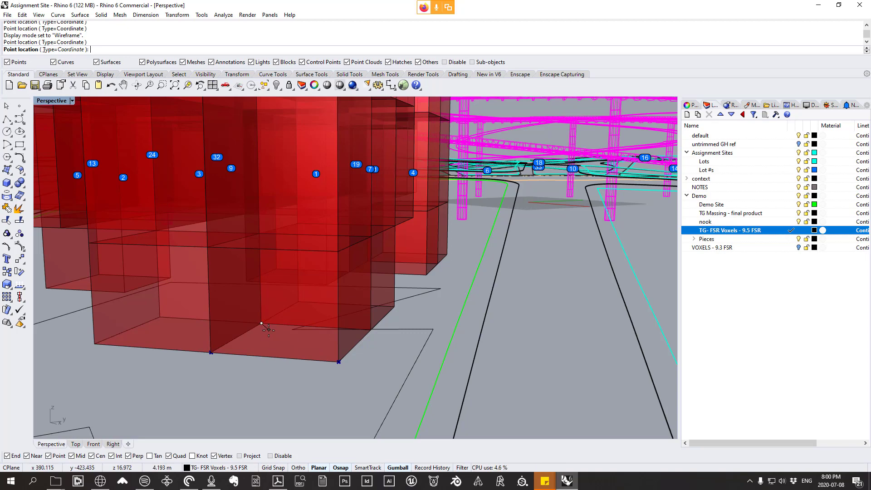
{"action": "key", "text": "Return"}
{"action": "left_click_drag", "start_coordinate": [596, 327], "coordinate": [586, 313]}
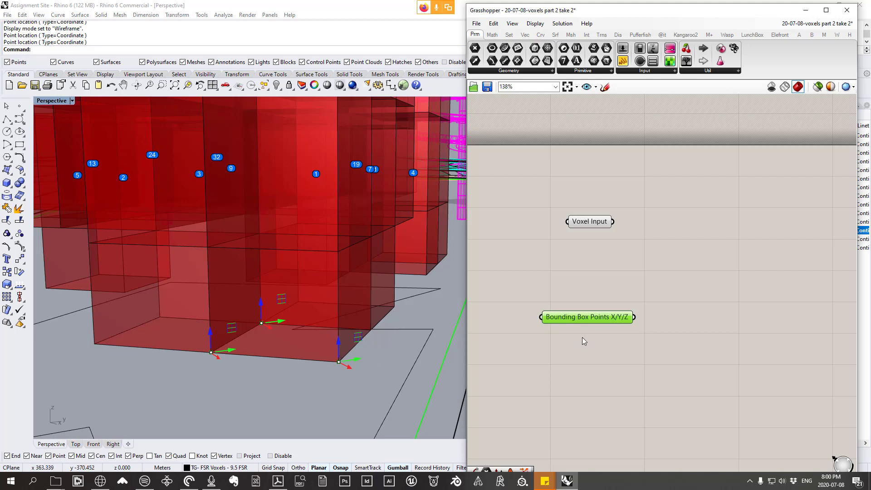
{"action": "mouse_move", "coordinate": [594, 318]}
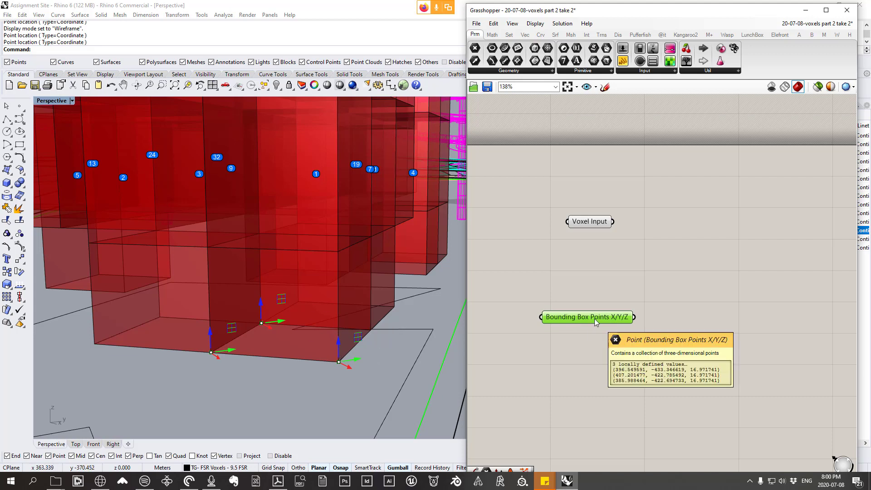
{"action": "left_click", "coordinate": [604, 354]}
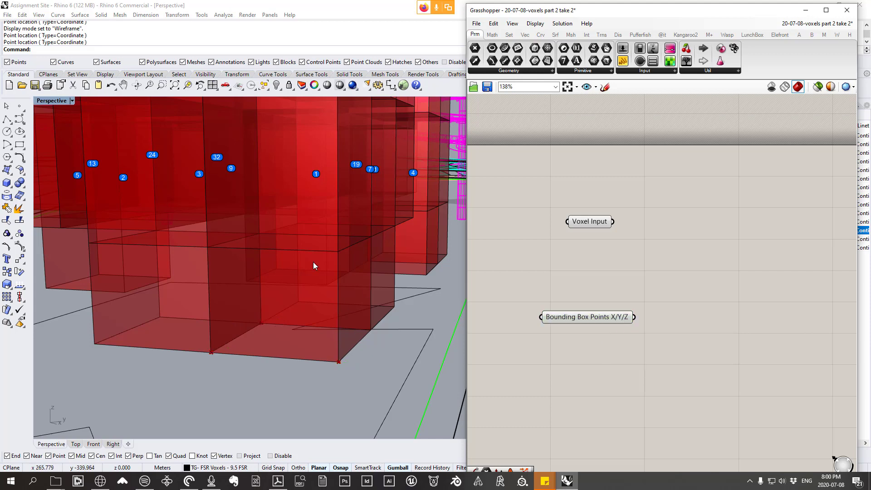
Step: Place a Plane 3Pt component beside Bounding Box Points X/Y/Z and move the point parameter farther away from it
{"action": "left_click", "coordinate": [526, 34]}
{"action": "left_click", "coordinate": [560, 71]}
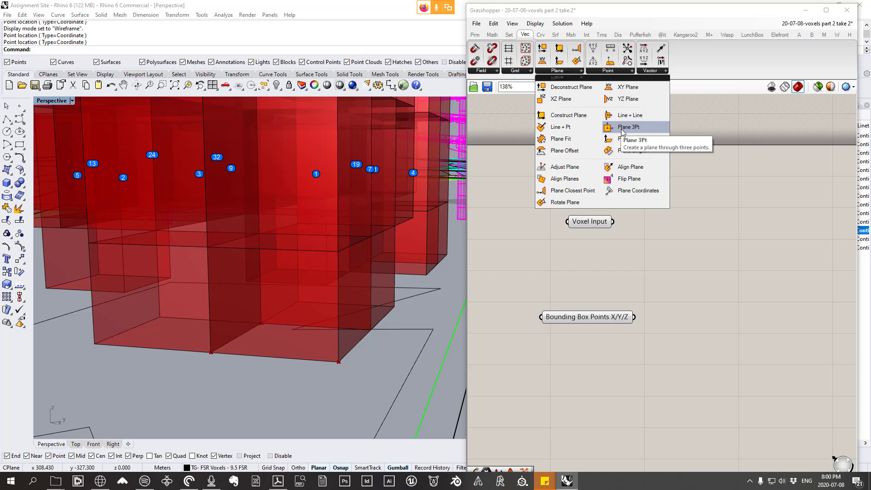
{"action": "left_click_drag", "start_coordinate": [622, 130], "coordinate": [703, 362]}
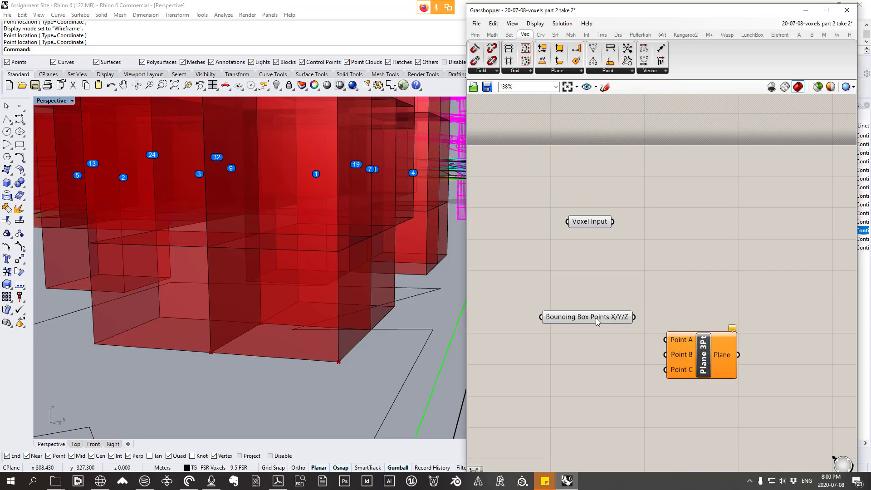
{"action": "left_click_drag", "start_coordinate": [597, 321], "coordinate": [576, 323]}
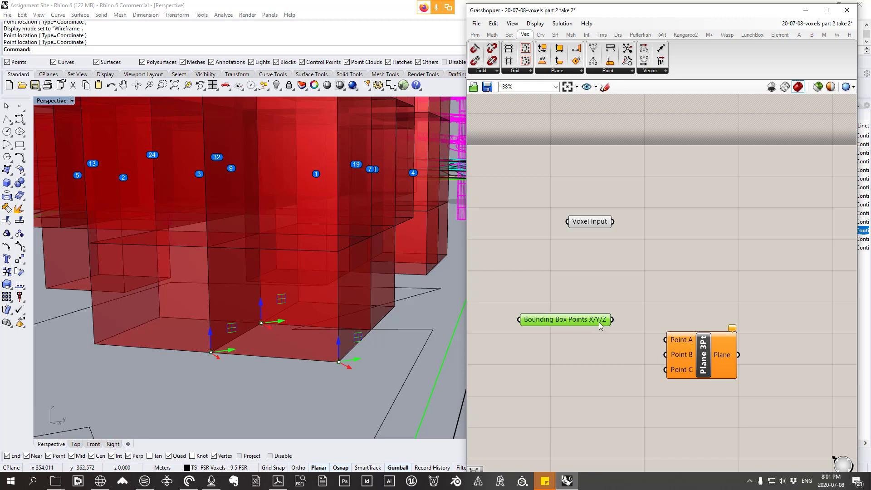
Step: Place a List Item component between Bounding Box Points X/Y/Z and Plane 3Pt, and feed the points into its List input
{"action": "mouse_move", "coordinate": [601, 326]}
{"action": "left_click", "coordinate": [509, 34]}
{"action": "left_click", "coordinate": [492, 71]}
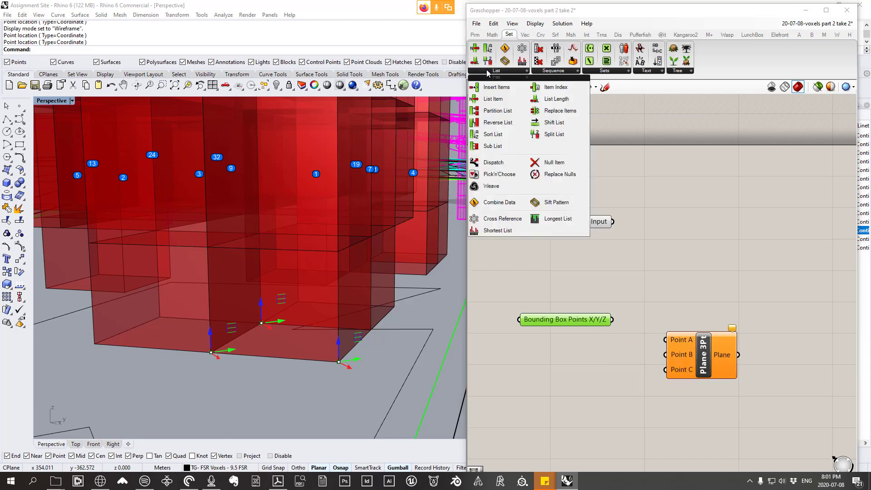
{"action": "left_click", "coordinate": [494, 99]}
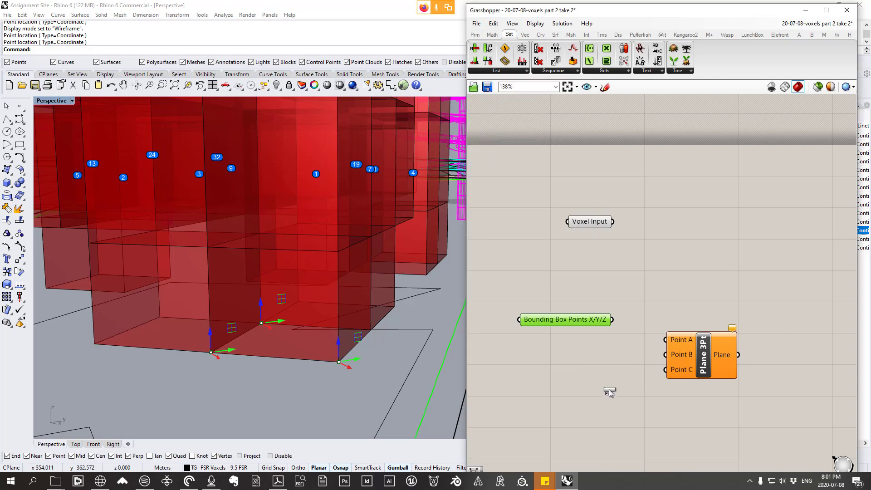
{"action": "left_click", "coordinate": [619, 393]}
{"action": "left_click_drag", "start_coordinate": [575, 320], "coordinate": [547, 319]}
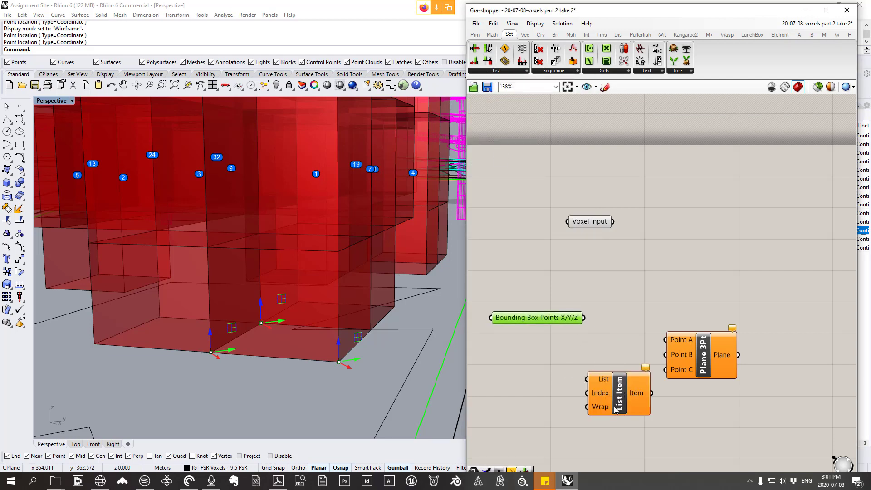
{"action": "left_click_drag", "start_coordinate": [616, 410], "coordinate": [611, 390]}
{"action": "left_click_drag", "start_coordinate": [552, 320], "coordinate": [550, 308]}
{"action": "left_click_drag", "start_coordinate": [592, 334], "coordinate": [612, 357]}
Step: Add two extra outputs, +1 and +2, to the List Item component
{"action": "scroll", "coordinate": [635, 375], "scroll_direction": "up", "scroll_amount": 1}
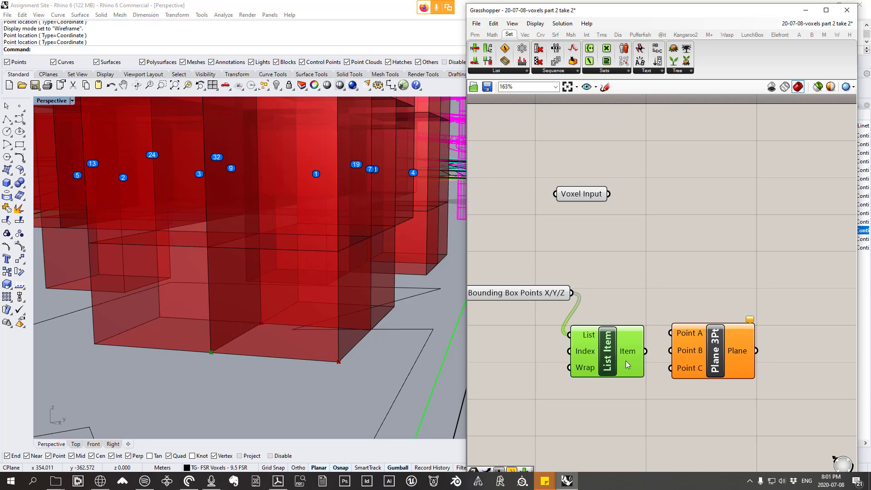
{"action": "scroll", "coordinate": [587, 359], "scroll_direction": "up", "scroll_amount": 4}
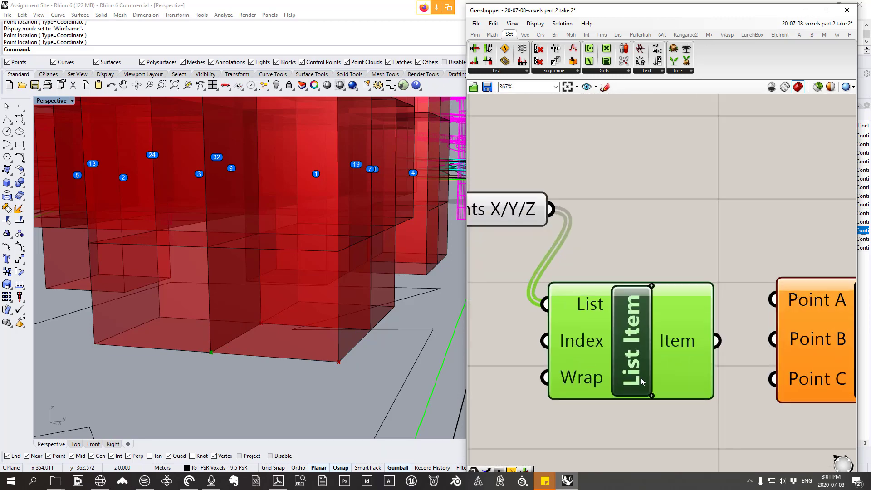
{"action": "left_click", "coordinate": [653, 397]}
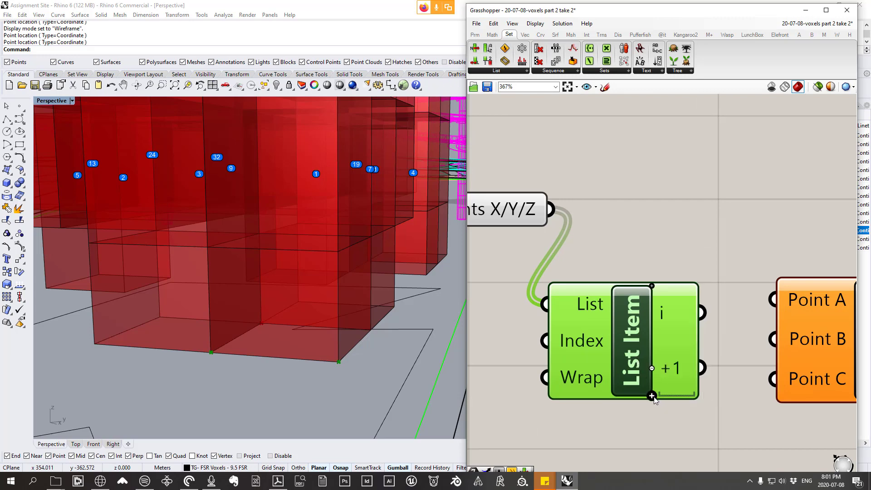
{"action": "scroll", "coordinate": [665, 340], "scroll_direction": "up", "scroll_amount": 3}
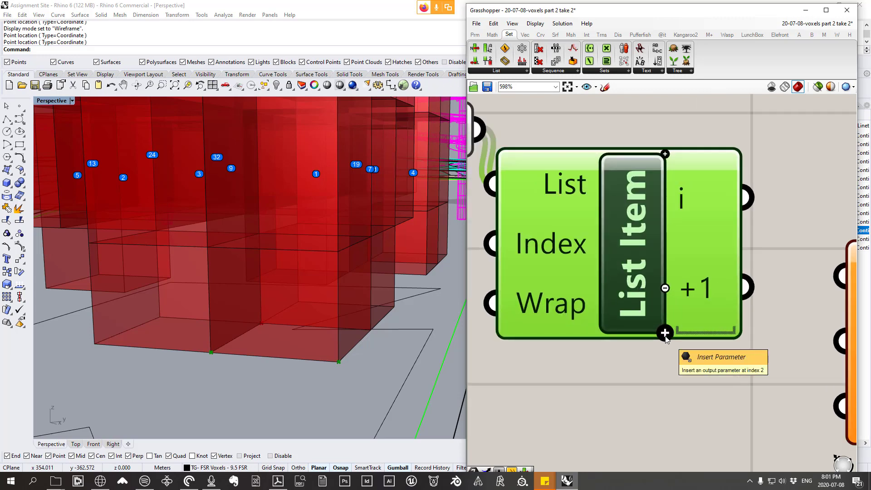
{"action": "left_click", "coordinate": [665, 334]}
{"action": "scroll", "coordinate": [665, 338], "scroll_direction": "down", "scroll_amount": 4}
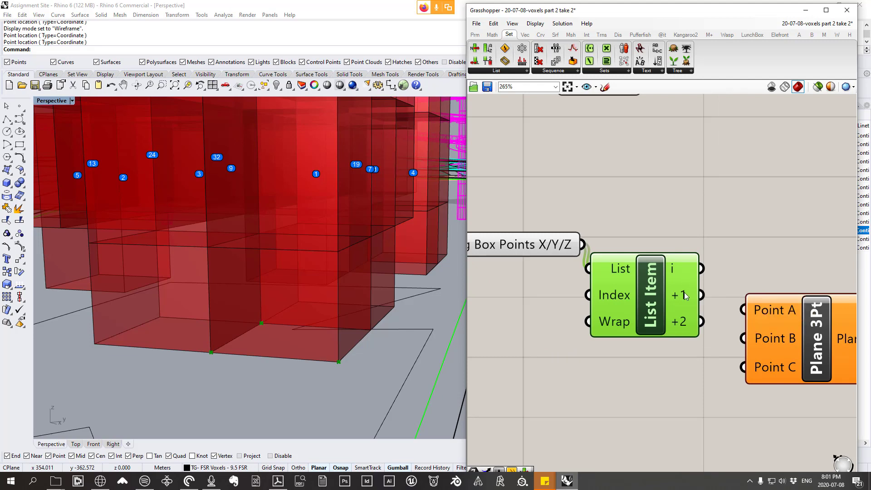
Step: Wire List Item outputs i, +1 and +2 to Point A, Point B and Point C of Plane 3Pt, aligning the two components
{"action": "right_click_drag", "start_coordinate": [679, 304], "coordinate": [610, 275]}
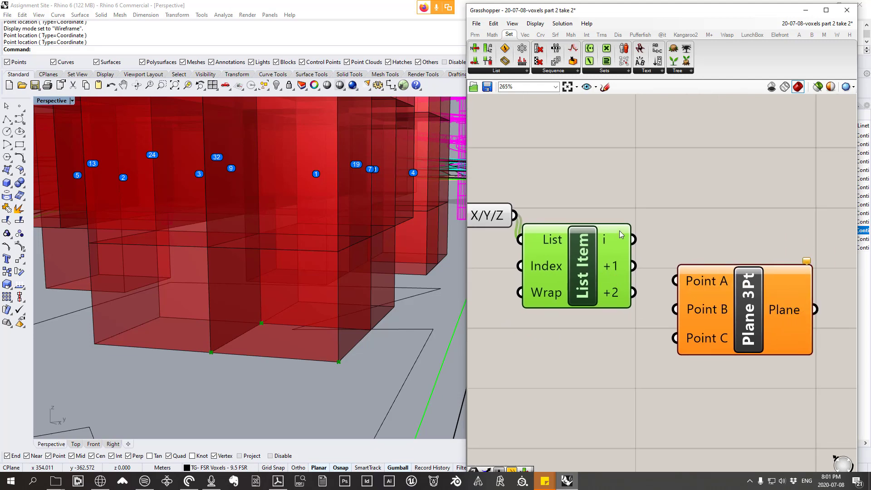
{"action": "mouse_move", "coordinate": [620, 234]}
{"action": "left_click_drag", "start_coordinate": [633, 240], "coordinate": [675, 309]}
{"action": "left_click_drag", "start_coordinate": [724, 327], "coordinate": [712, 265]}
{"action": "left_click_drag", "start_coordinate": [634, 292], "coordinate": [672, 277]}
{"action": "left_click_drag", "start_coordinate": [754, 233], "coordinate": [754, 250]}
Step: Examine the three-point plane's position and orientation at the tower's base corner against the voxels and the site
{"action": "right_click_drag", "start_coordinate": [231, 313], "coordinate": [240, 354]}
{"action": "scroll", "coordinate": [308, 258], "scroll_direction": "down", "scroll_amount": 6}
{"action": "scroll", "coordinate": [285, 322], "scroll_direction": "up", "scroll_amount": 5}
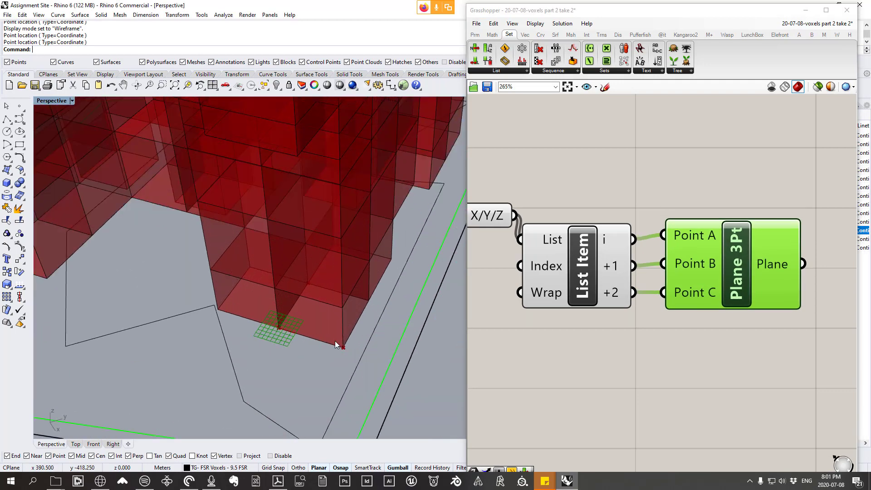
{"action": "scroll", "coordinate": [335, 341], "scroll_direction": "down", "scroll_amount": 5}
{"action": "right_click_drag", "start_coordinate": [344, 339], "coordinate": [297, 326]}
{"action": "scroll", "coordinate": [287, 325], "scroll_direction": "up", "scroll_amount": 5}
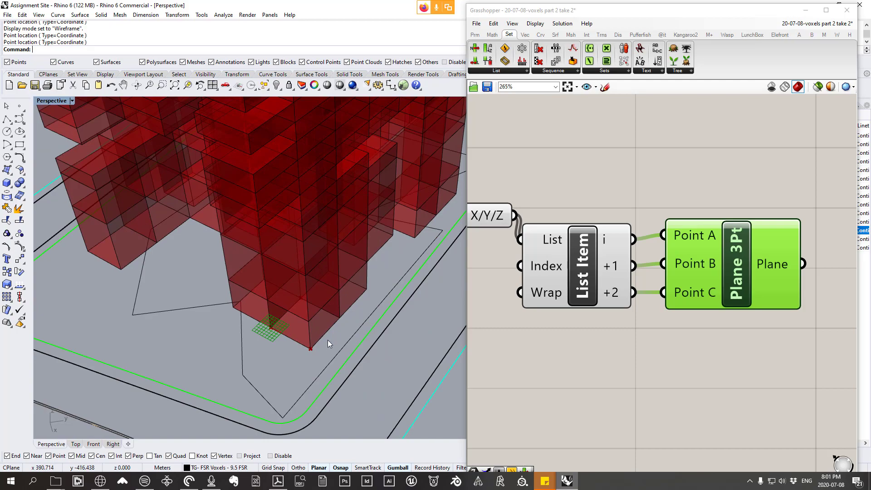
{"action": "scroll", "coordinate": [350, 311], "scroll_direction": "down", "scroll_amount": 6}
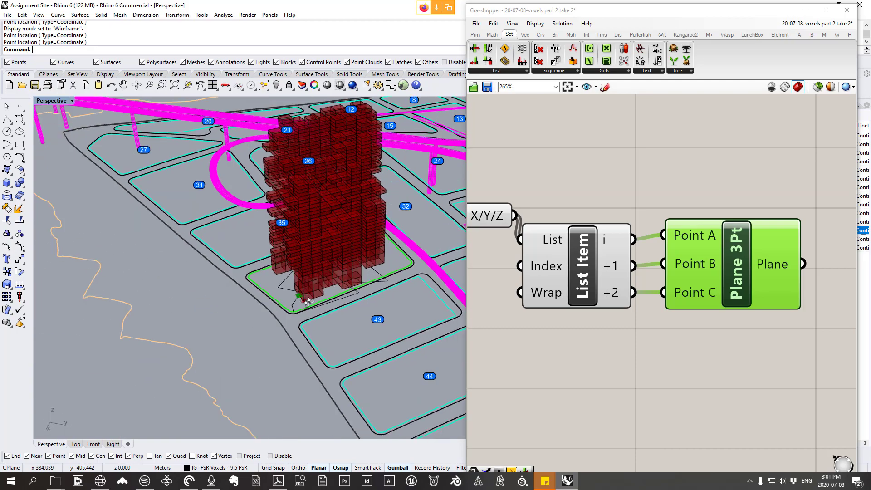
{"action": "scroll", "coordinate": [334, 270], "scroll_direction": "up", "scroll_amount": 5}
{"action": "scroll", "coordinate": [323, 278], "scroll_direction": "down", "scroll_amount": 5}
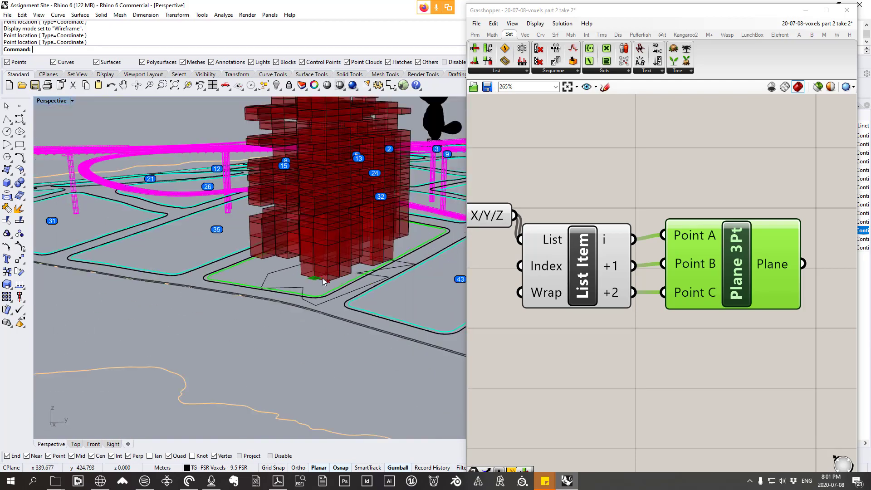
{"action": "right_click_drag", "start_coordinate": [321, 278], "coordinate": [362, 295]}
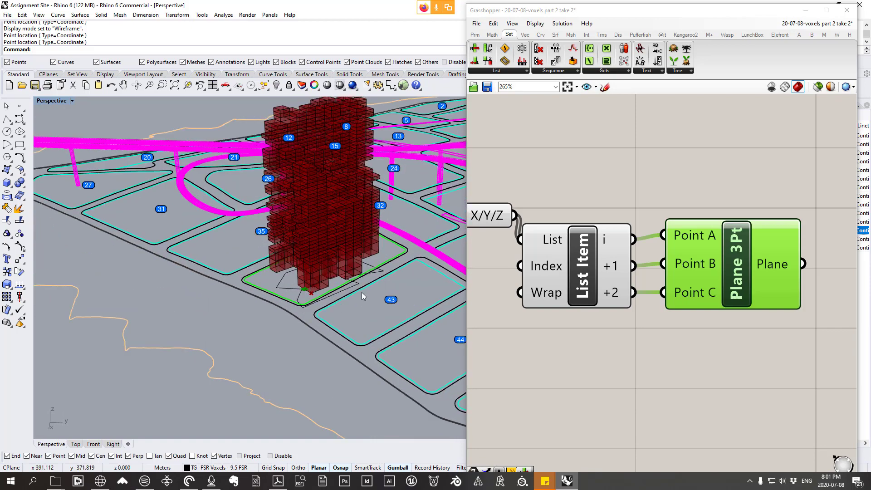
{"action": "right_click_drag", "start_coordinate": [340, 216], "coordinate": [341, 272]}
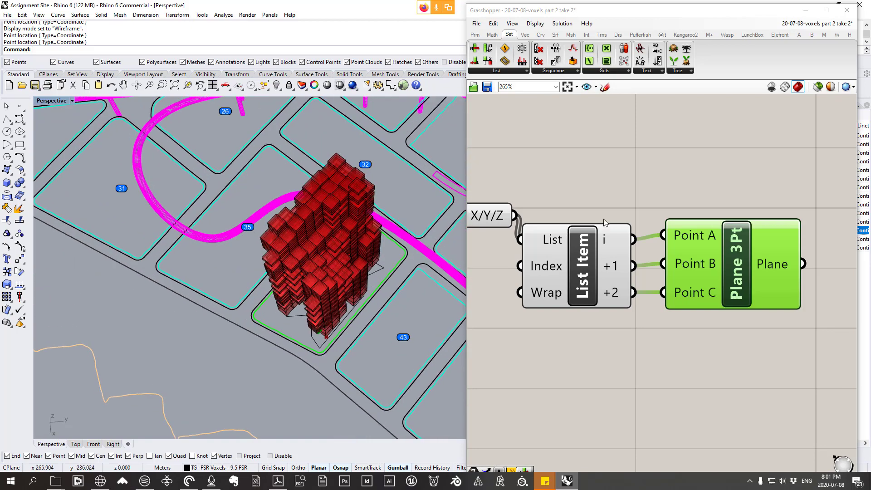
Step: Line up List Item and Plane 3Pt with Bounding Box Points X/Y/Z, group all three, and move the group farther below Voxel Input
{"action": "left_click_drag", "start_coordinate": [742, 363], "coordinate": [518, 211]}
{"action": "left_click_drag", "start_coordinate": [589, 264], "coordinate": [637, 236]}
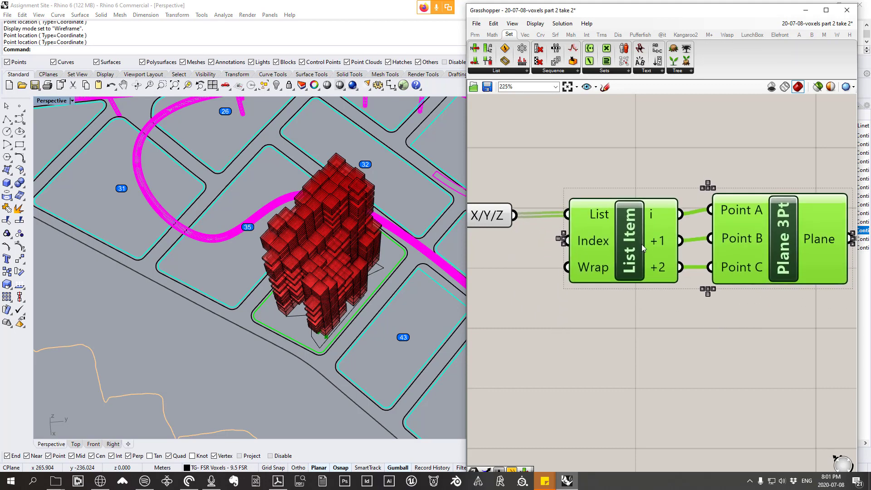
{"action": "scroll", "coordinate": [642, 245], "scroll_direction": "down", "scroll_amount": 3}
{"action": "left_click_drag", "start_coordinate": [756, 318], "coordinate": [509, 211]}
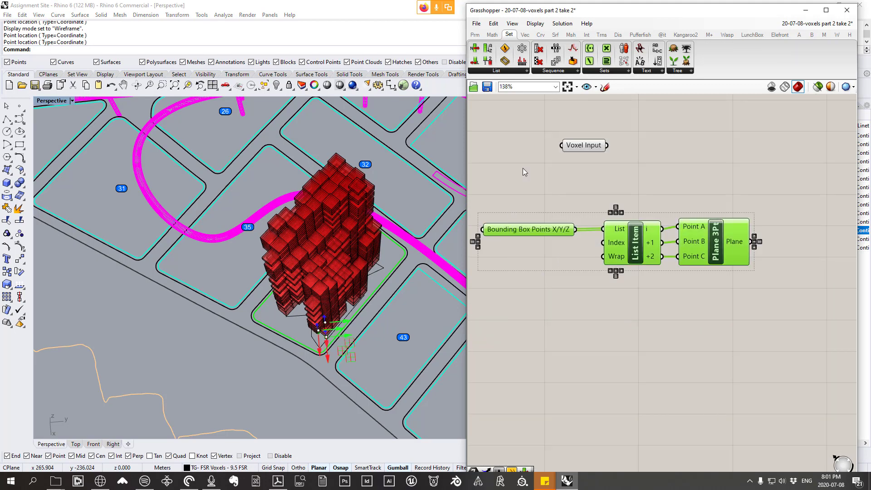
{"action": "right_click", "coordinate": [554, 249]}
{"action": "left_click", "coordinate": [567, 313]}
{"action": "left_click_drag", "start_coordinate": [599, 226], "coordinate": [605, 274]}
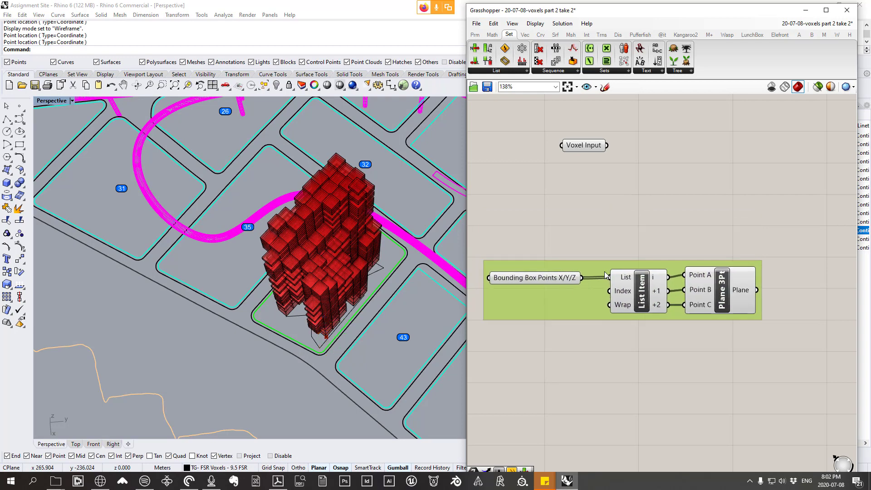
Step: Name the new group "Plan for bounding boxes"
{"action": "right_click", "coordinate": [605, 271]}
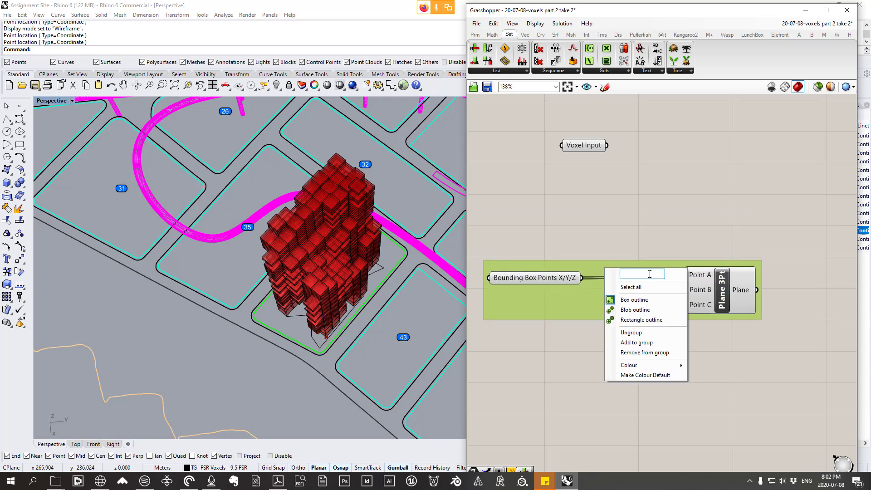
{"action": "type", "text": "Plan for"}
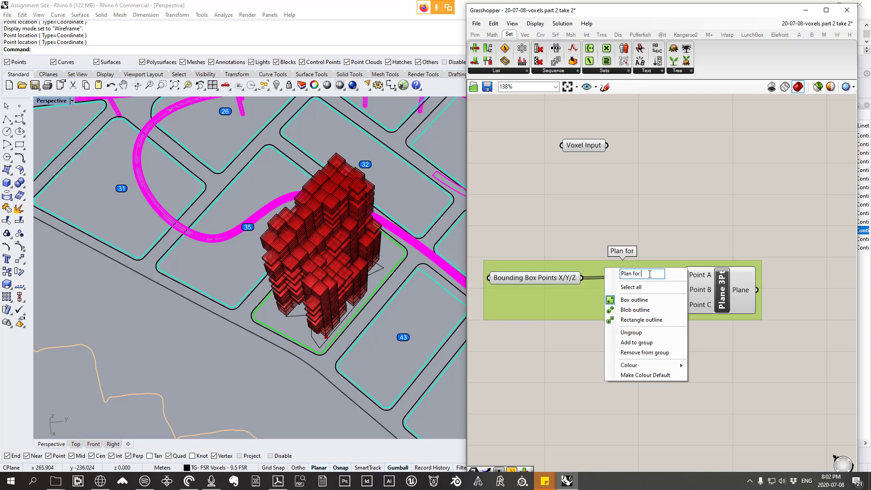
{"action": "type", "text": " bounding boxes"}
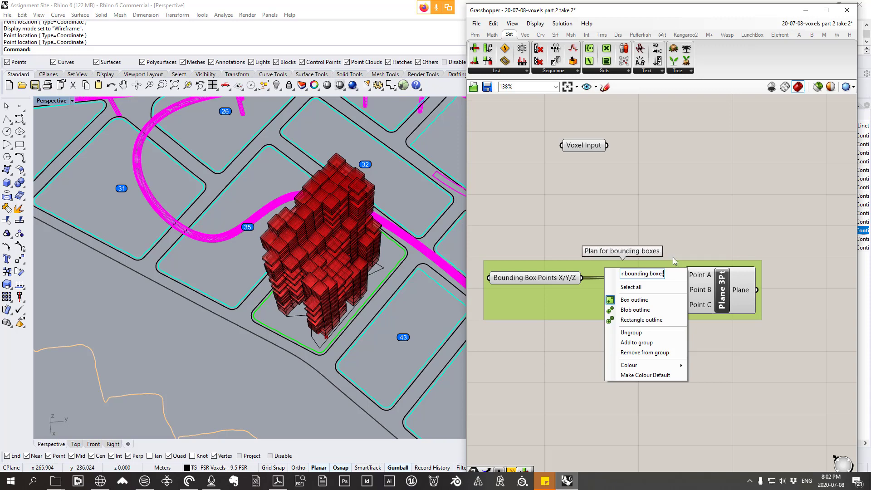
{"action": "left_click_drag", "start_coordinate": [688, 208], "coordinate": [688, 219]}
{"action": "right_click_drag", "start_coordinate": [576, 266], "coordinate": [581, 266]}
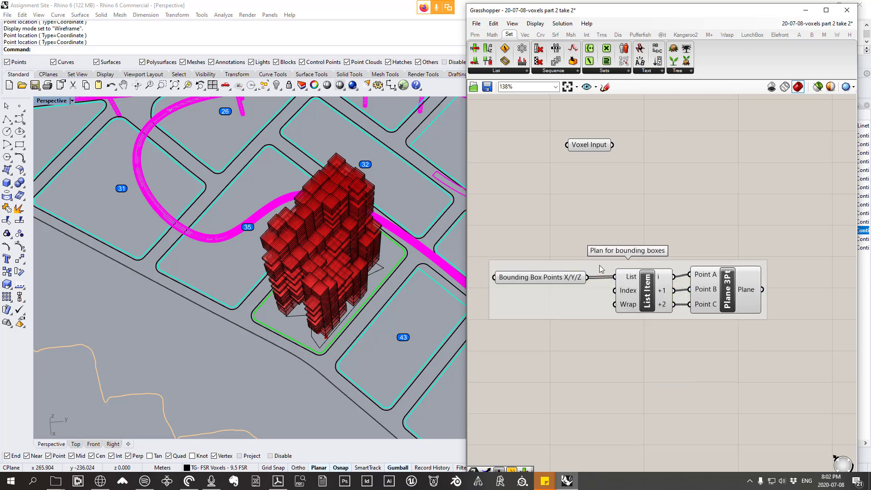
Step: Correct the group's name to "Plane for bounding boxes"
{"action": "right_click", "coordinate": [599, 266]}
{"action": "type", "text": "w"}
{"action": "left_click", "coordinate": [610, 233]}
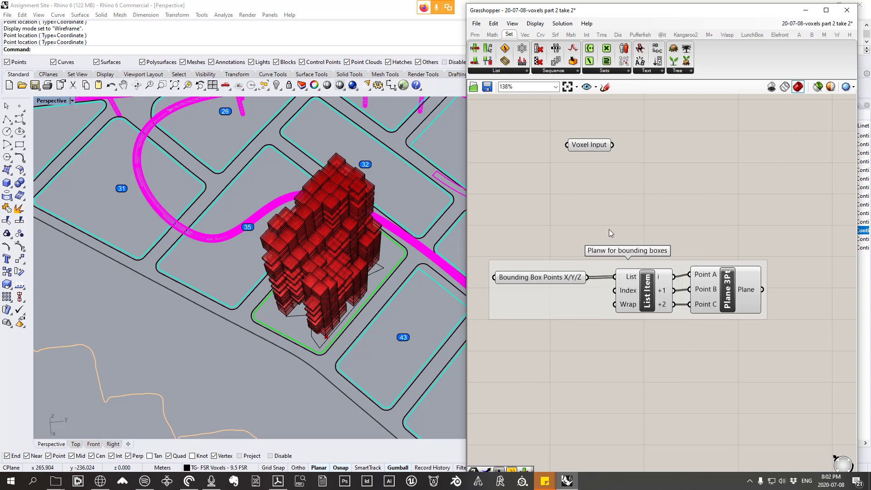
{"action": "right_click", "coordinate": [611, 268]}
{"action": "left_click", "coordinate": [641, 270]}
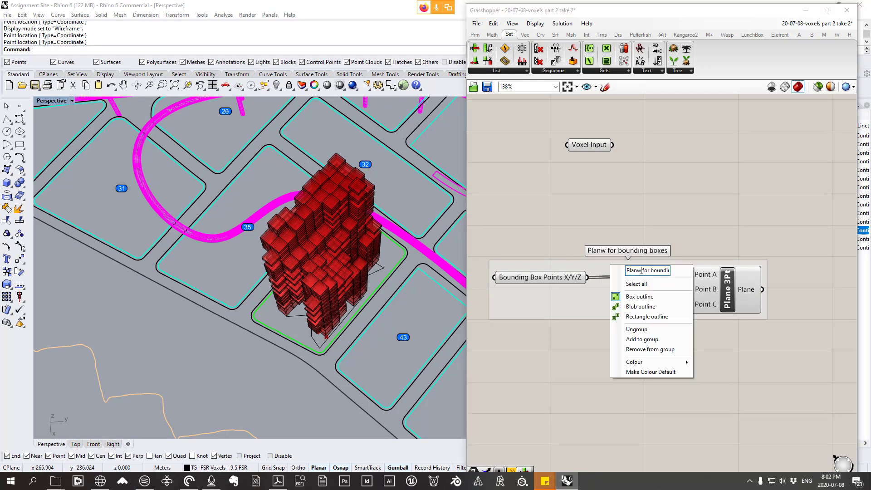
{"action": "key", "text": "BackSpace"}
{"action": "type", "text": "e"}
{"action": "key", "text": "Return"}
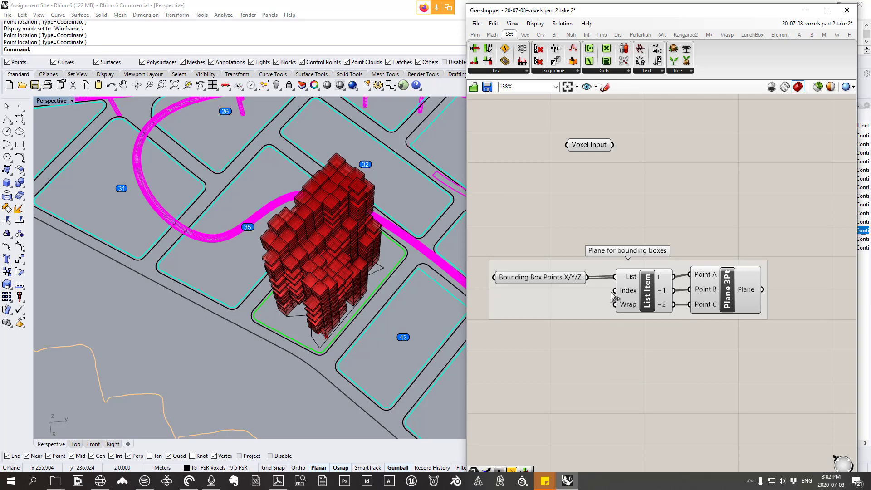
Step: Nudge Plane 3Pt closer to List Item and place a Bounding Box component on the canvas beyond Voxel Input
{"action": "left_click_drag", "start_coordinate": [713, 298], "coordinate": [711, 299]}
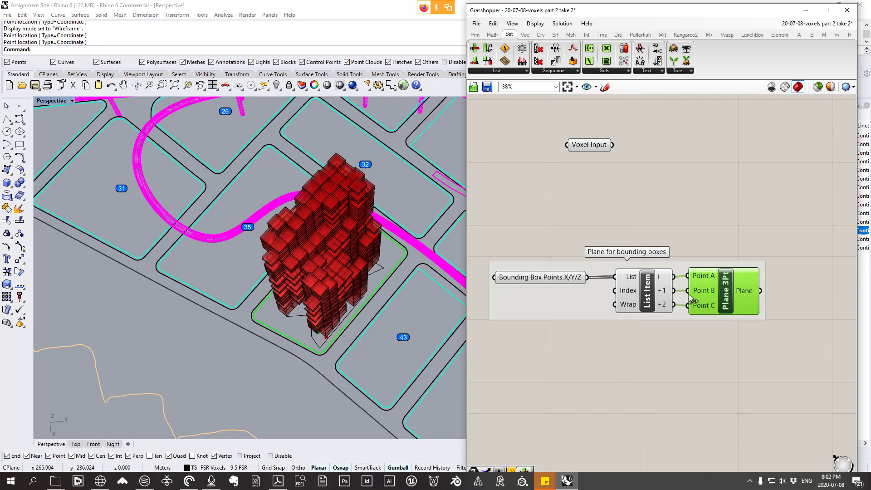
{"action": "right_click_drag", "start_coordinate": [696, 267], "coordinate": [626, 303]}
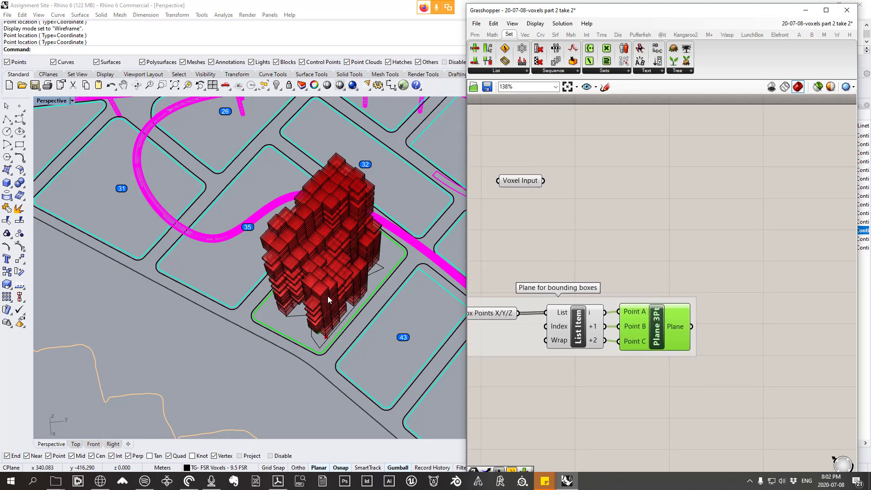
{"action": "right_click_drag", "start_coordinate": [327, 295], "coordinate": [331, 255]}
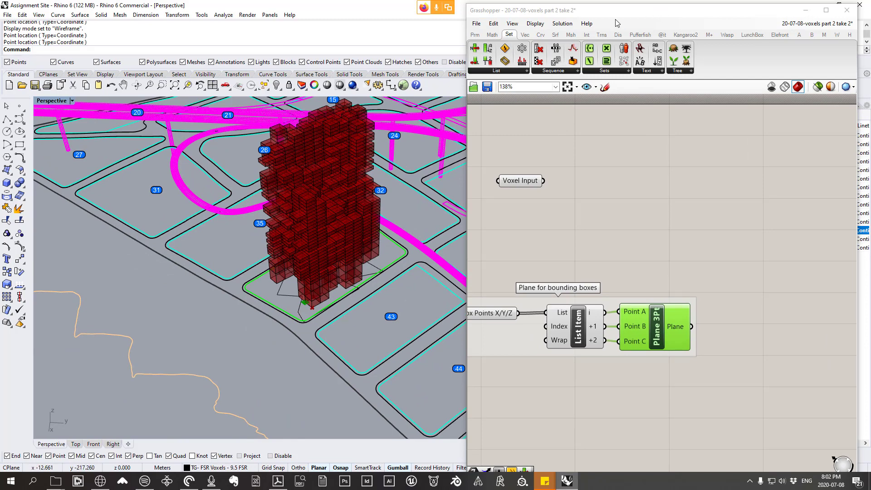
{"action": "left_click", "coordinate": [556, 35]}
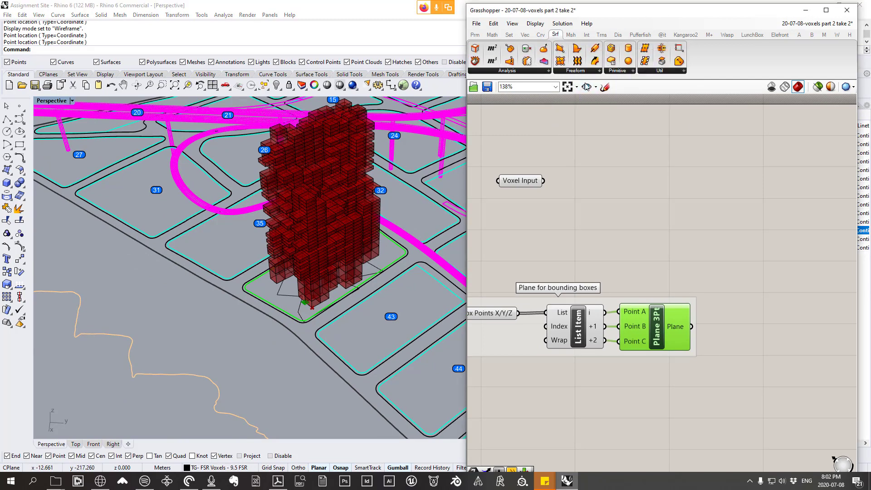
{"action": "left_click", "coordinate": [627, 73]}
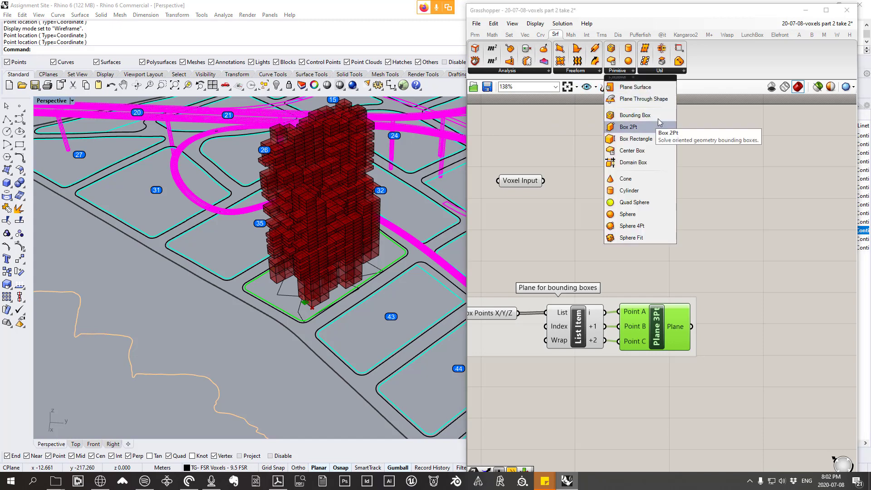
{"action": "left_click", "coordinate": [635, 115]}
{"action": "left_click", "coordinate": [744, 206]}
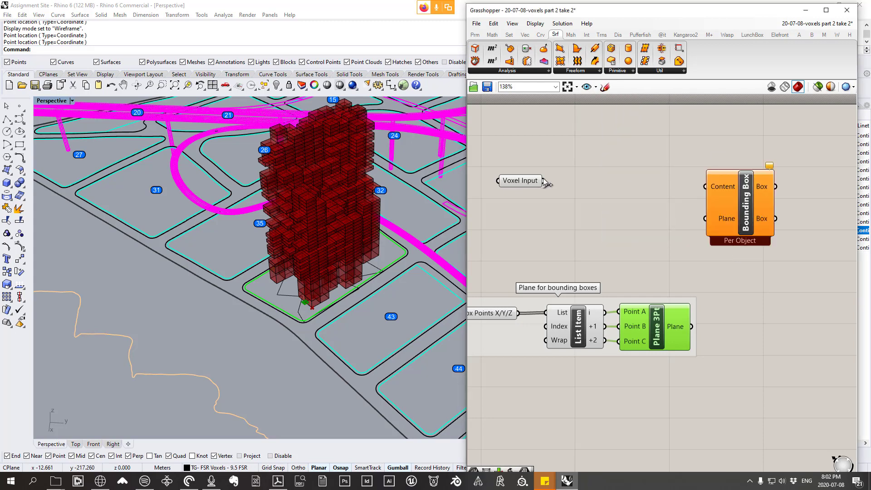
Step: Connect Voxel Input to the Bounding Box's Content and the Plane 3Pt output to its Plane input, and check the boxes' alignment
{"action": "left_click_drag", "start_coordinate": [533, 186], "coordinate": [720, 191]}
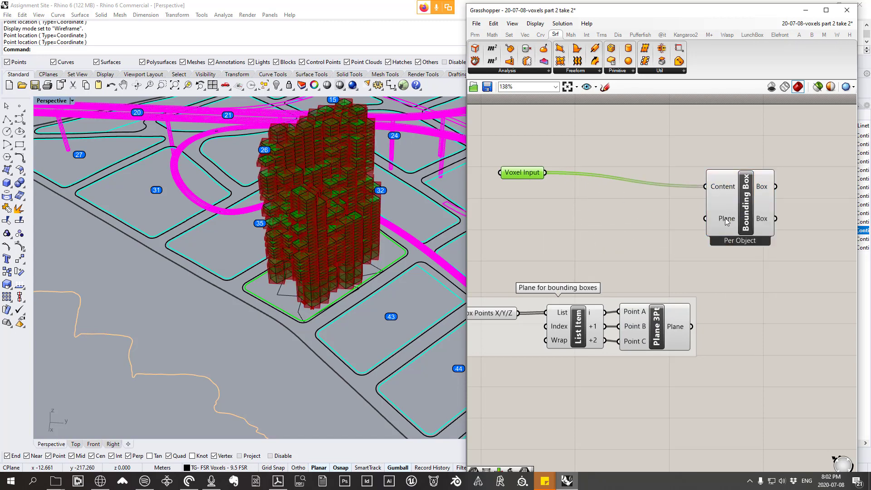
{"action": "left_click", "coordinate": [661, 325]}
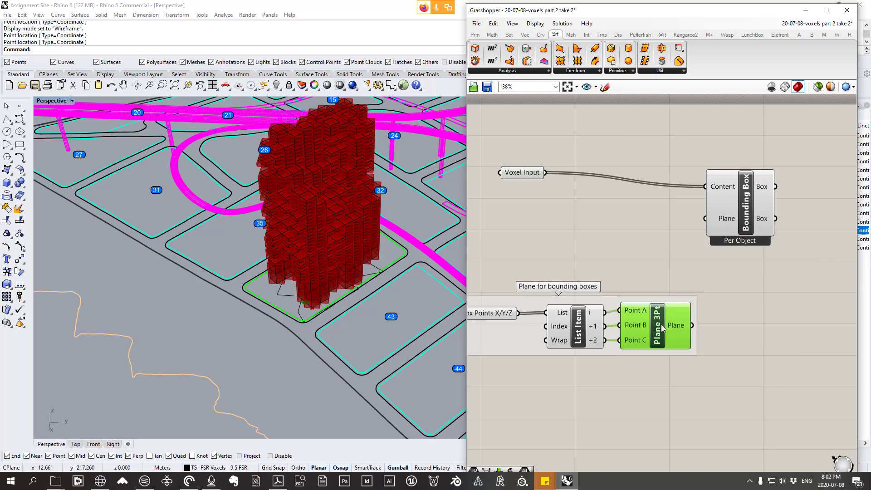
{"action": "left_click_drag", "start_coordinate": [692, 325], "coordinate": [705, 218]}
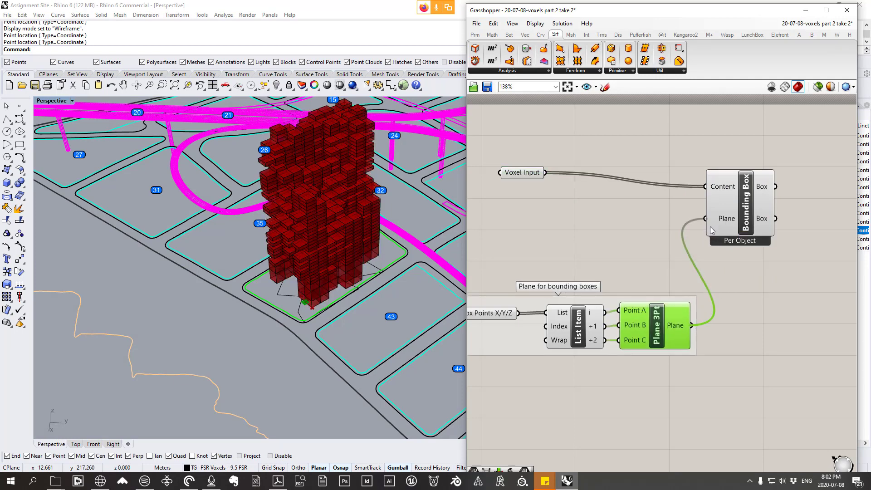
{"action": "right_click_drag", "start_coordinate": [372, 254], "coordinate": [427, 248]}
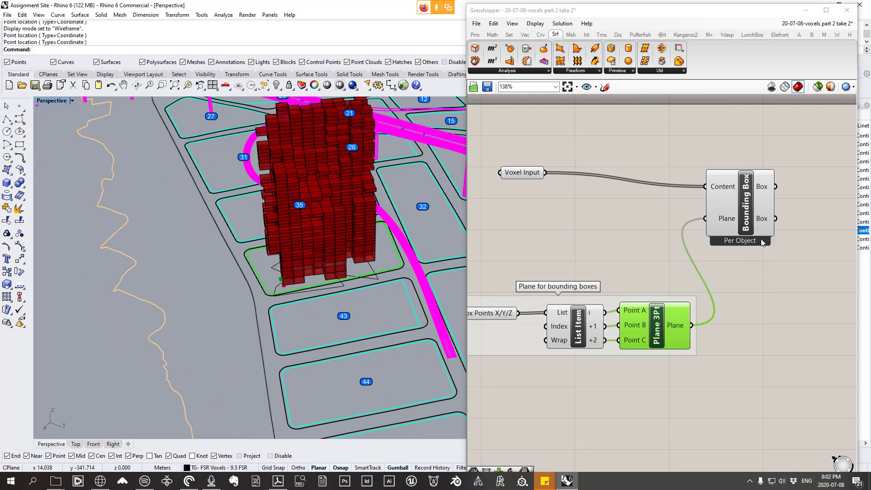
Step: Try the Union Box option on the Bounding Box component, inspect the merged box around the tower, and return to per-object boxes
{"action": "right_click", "coordinate": [747, 218]}
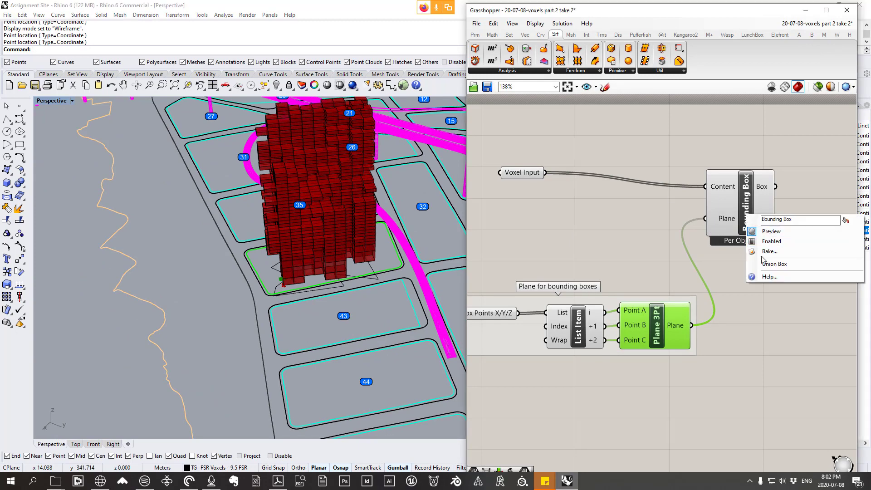
{"action": "key", "text": "Escape"}
{"action": "right_click_drag", "start_coordinate": [333, 231], "coordinate": [267, 165]}
{"action": "scroll", "coordinate": [324, 162], "scroll_direction": "down", "scroll_amount": 7}
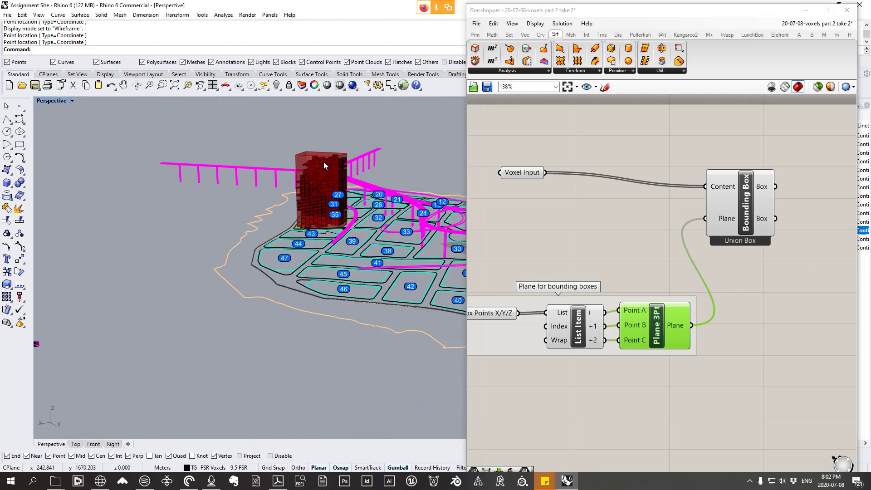
{"action": "scroll", "coordinate": [323, 162], "scroll_direction": "up", "scroll_amount": 7}
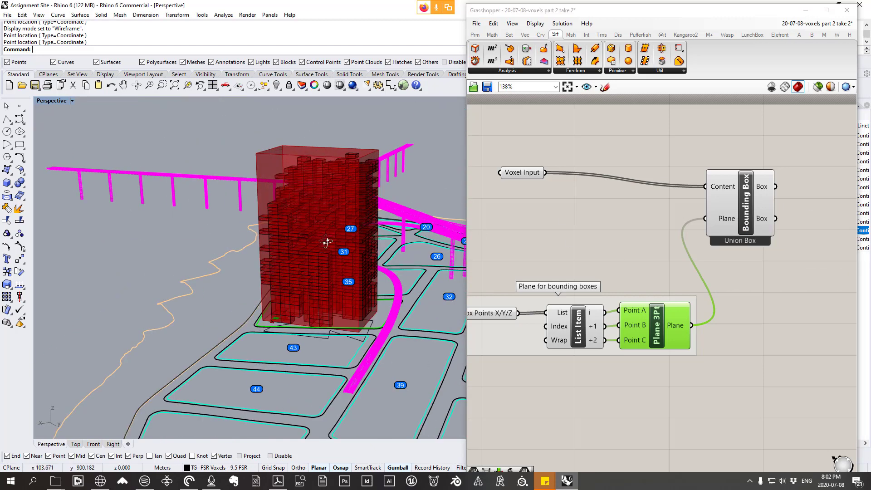
{"action": "right_click_drag", "start_coordinate": [327, 243], "coordinate": [236, 290]}
{"action": "right_click", "coordinate": [738, 219]}
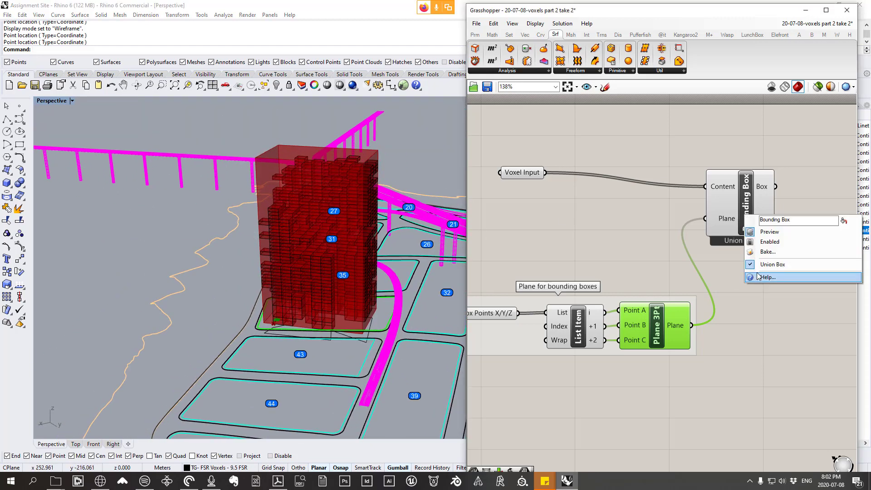
{"action": "left_click", "coordinate": [771, 278]}
Step: Examine the per-voxel boxes from several angles and align the Bounding Box component level with Voxel Input
{"action": "left_click_drag", "start_coordinate": [748, 211], "coordinate": [759, 210]}
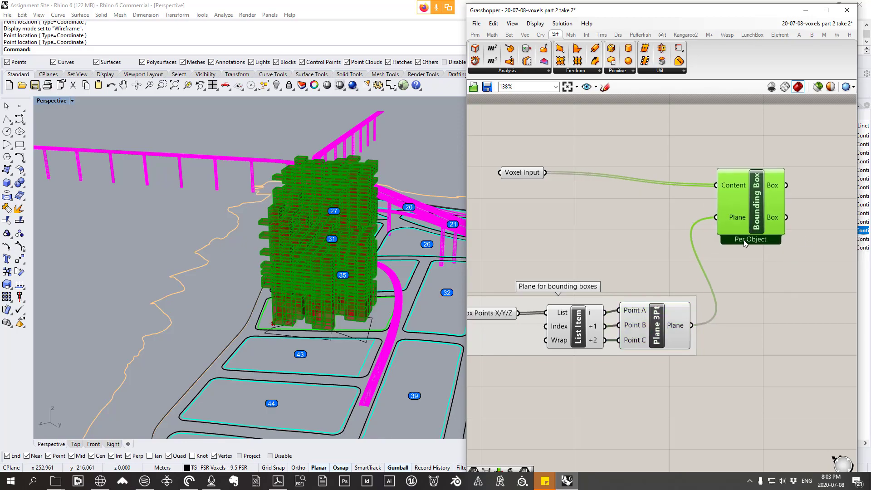
{"action": "right_click_drag", "start_coordinate": [345, 254], "coordinate": [372, 272]}
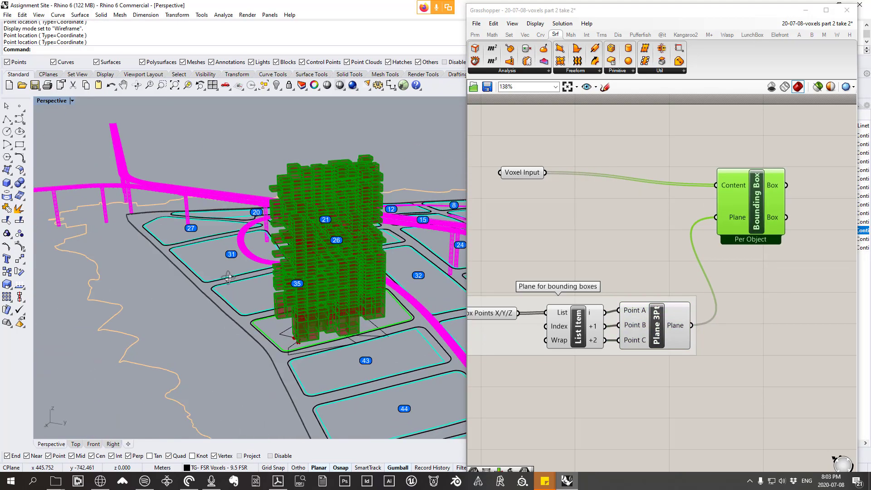
{"action": "scroll", "coordinate": [284, 337], "scroll_direction": "up", "scroll_amount": 7}
{"action": "right_click_drag", "start_coordinate": [284, 337], "coordinate": [187, 320]}
{"action": "right_click_drag", "start_coordinate": [288, 312], "coordinate": [181, 234]}
{"action": "mouse_move", "coordinate": [393, 301]}
{"action": "right_mouse_down"}
{"action": "mouse_move", "coordinate": [315, 239]}
{"action": "mouse_move", "coordinate": [364, 260]}
{"action": "right_mouse_up"}
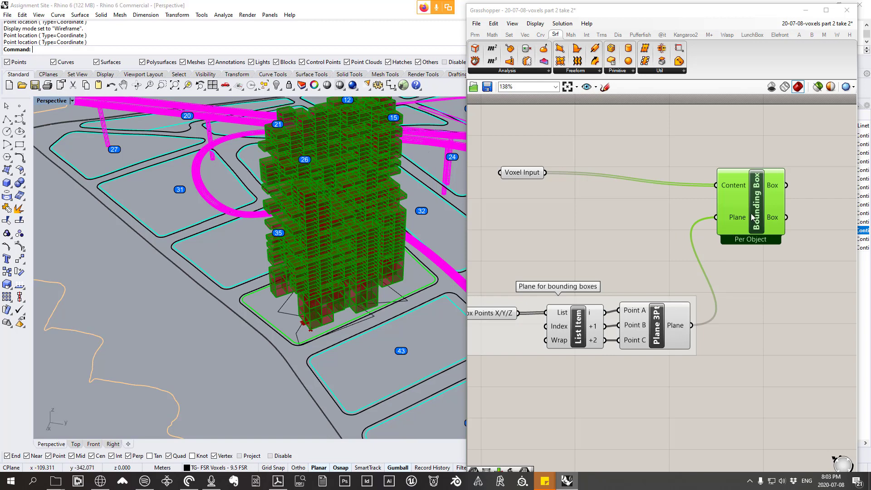
{"action": "left_click_drag", "start_coordinate": [753, 219], "coordinate": [731, 207]}
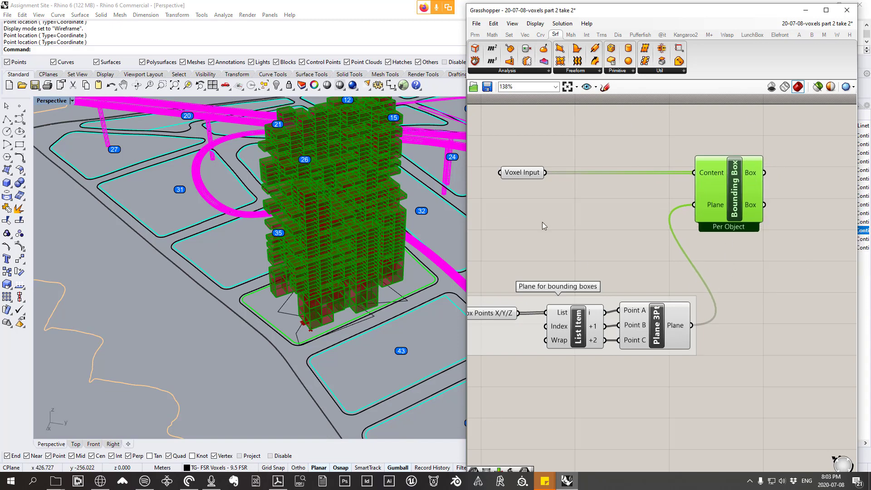
{"action": "right_click_drag", "start_coordinate": [293, 295], "coordinate": [290, 272]}
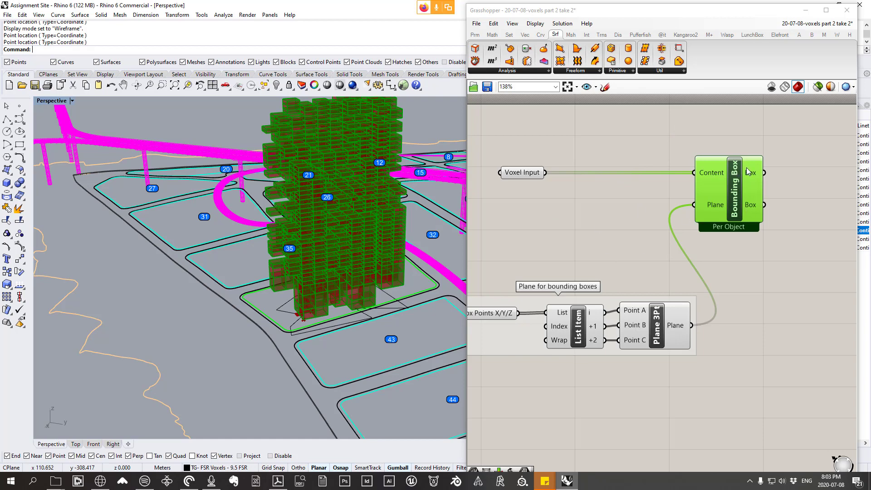
{"action": "mouse_move", "coordinate": [747, 172]}
{"action": "right_click_drag", "start_coordinate": [725, 177], "coordinate": [629, 196]}
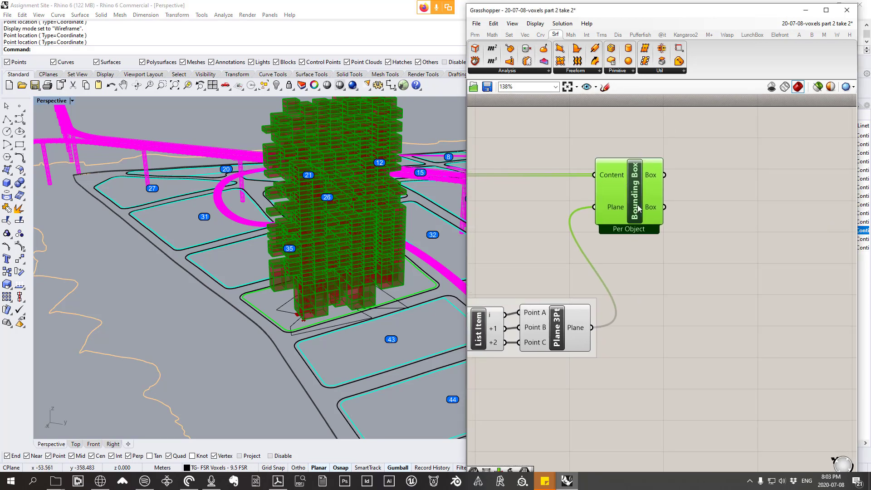
Step: Open the Grasshopper file 20-07-08-Voxels Part 2 from the Desktop
{"action": "left_click", "coordinate": [477, 24]}
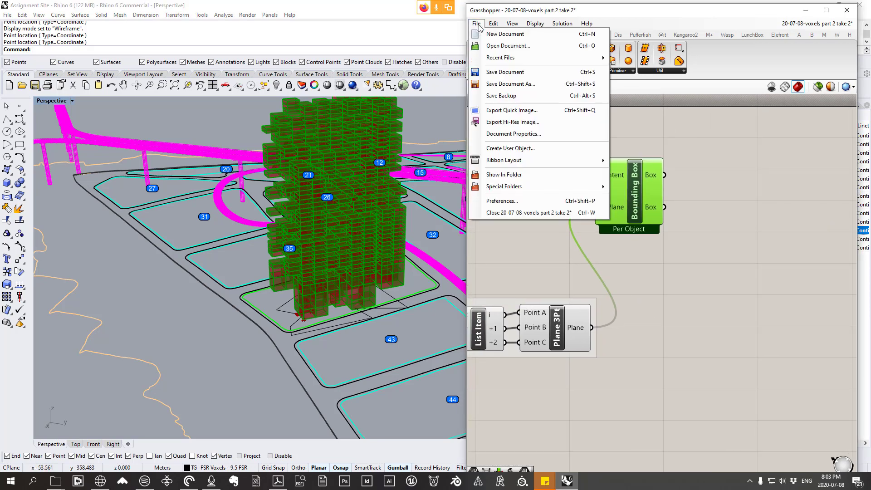
{"action": "left_click", "coordinate": [544, 46]}
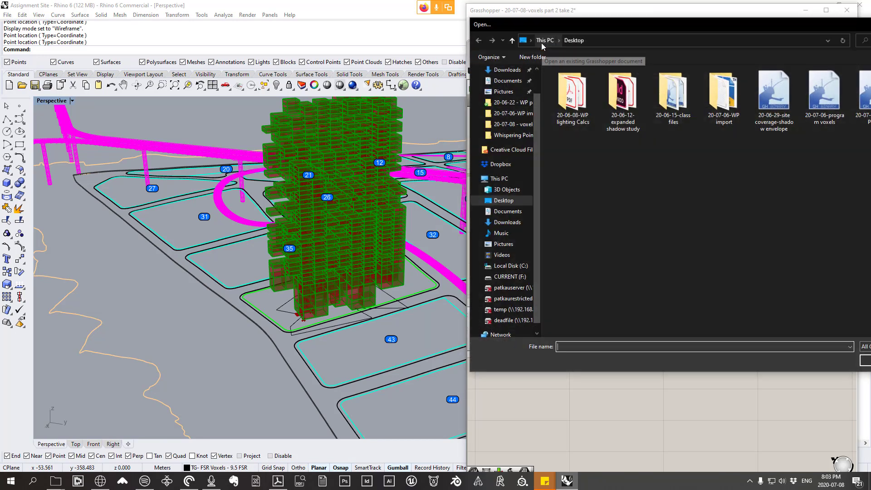
{"action": "left_click_drag", "start_coordinate": [580, 30], "coordinate": [356, 34]}
{"action": "scroll", "coordinate": [302, 112], "scroll_direction": "up", "scroll_amount": 2}
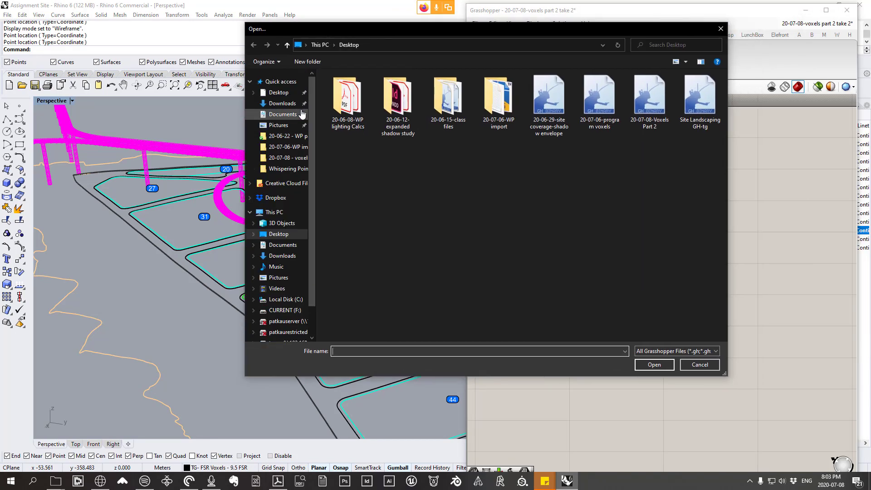
{"action": "left_click", "coordinate": [277, 94]}
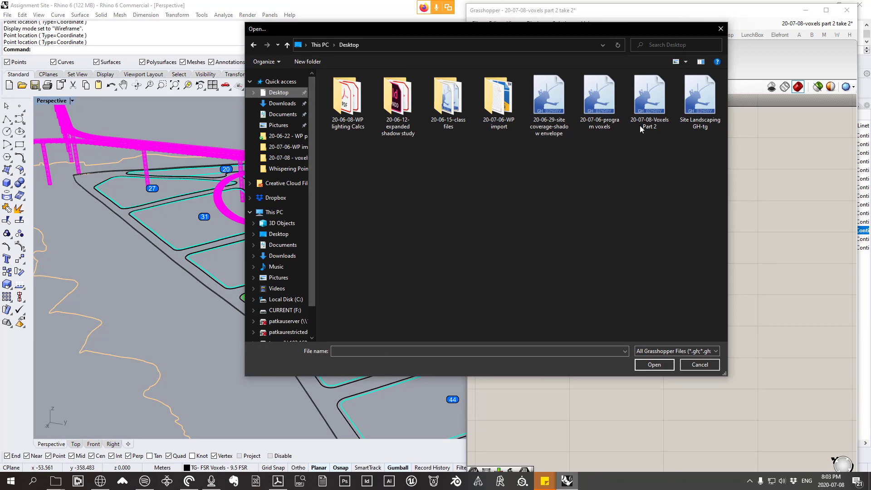
{"action": "double_click", "coordinate": [645, 113]}
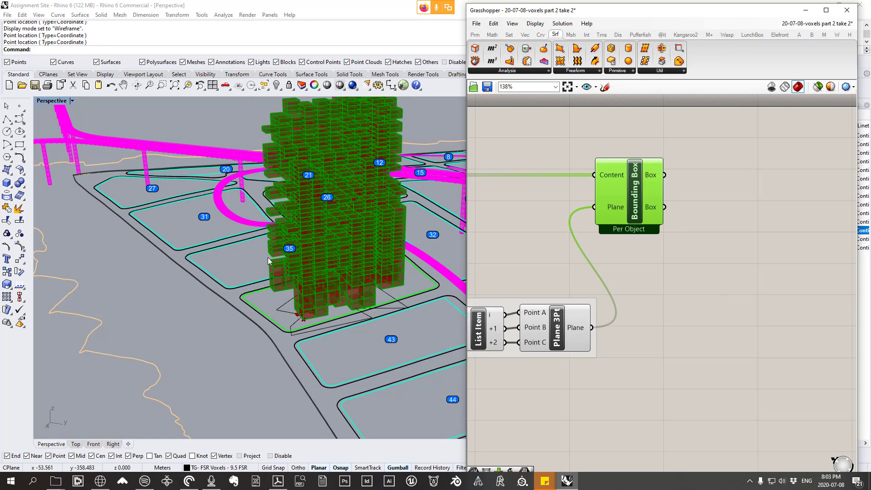
Step: Copy the "Selecting Side faces of Boxes" group with its Point component and return to the 20-07-08-voxels part 2 take 2 document
{"action": "scroll", "coordinate": [679, 325], "scroll_direction": "up", "scroll_amount": 5}
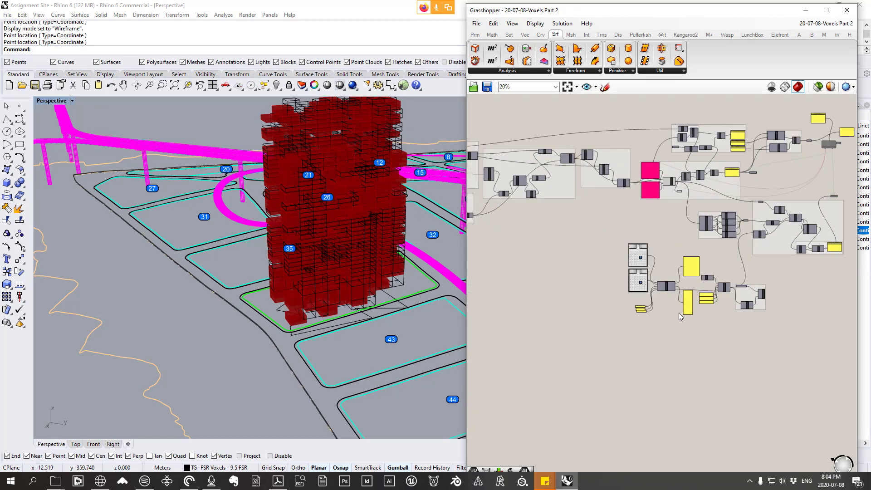
{"action": "scroll", "coordinate": [679, 325], "scroll_direction": "up", "scroll_amount": 5}
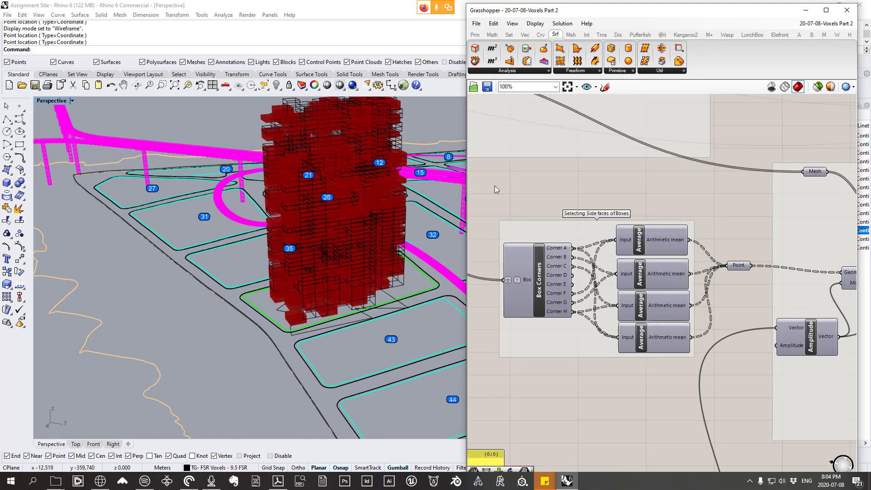
{"action": "left_click_drag", "start_coordinate": [491, 182], "coordinate": [753, 396]}
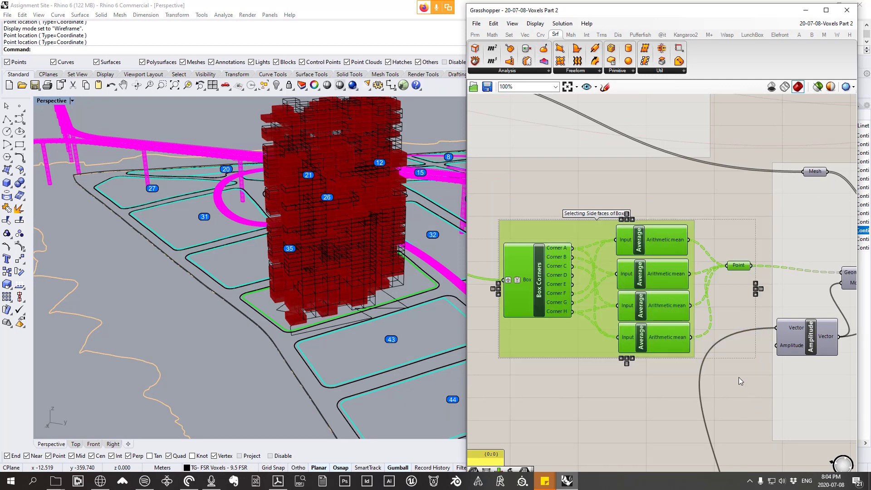
{"action": "left_click", "coordinate": [826, 23]}
{"action": "left_click", "coordinate": [820, 106]}
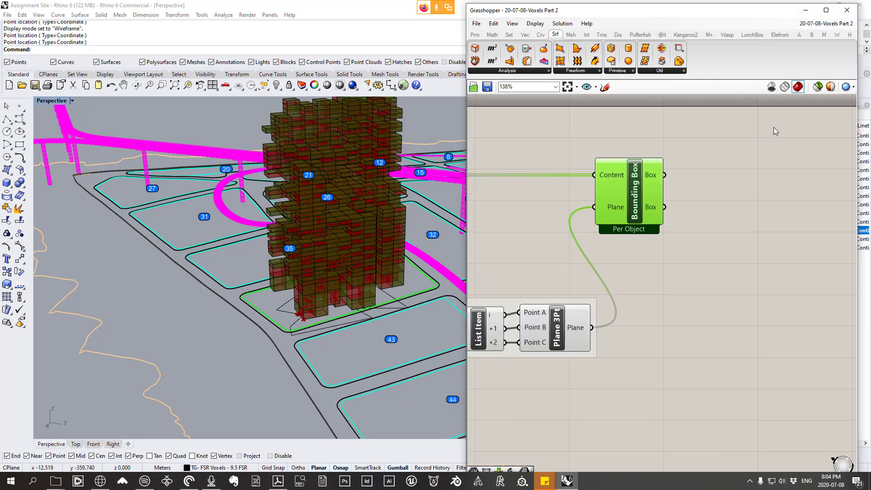
Step: Paste the copied side-face group and place it just beyond the Bounding Box component
{"action": "left_click", "coordinate": [628, 232]}
{"action": "scroll", "coordinate": [645, 238], "scroll_direction": "down", "scroll_amount": 10}
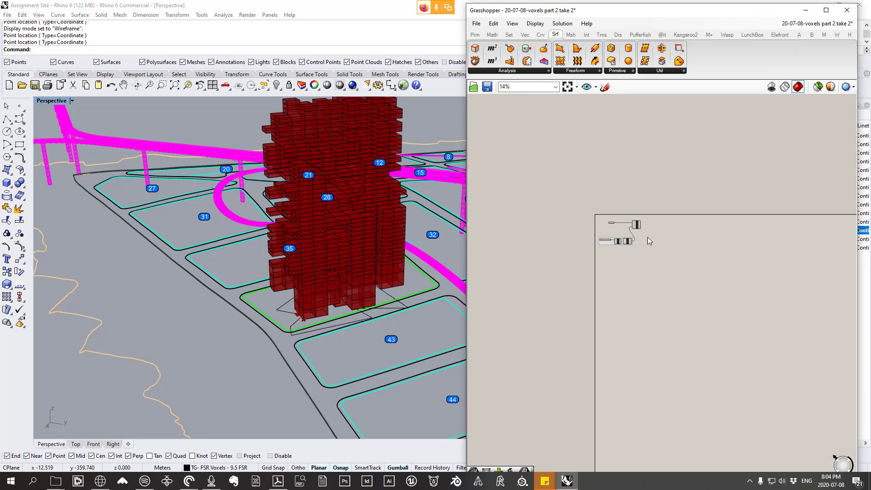
{"action": "scroll", "coordinate": [772, 258], "scroll_direction": "up", "scroll_amount": 3}
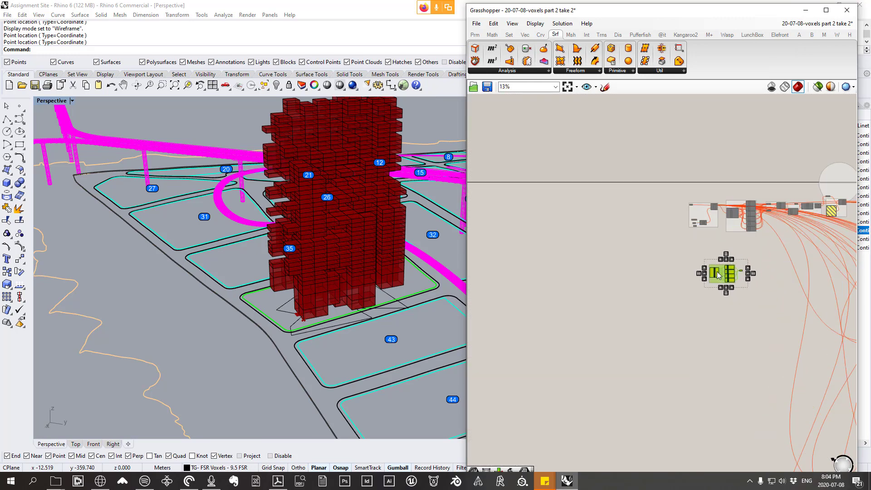
{"action": "left_click_drag", "start_coordinate": [717, 274], "coordinate": [499, 199]}
{"action": "right_click_drag", "start_coordinate": [499, 200], "coordinate": [702, 204]}
{"action": "scroll", "coordinate": [701, 203], "scroll_direction": "up", "scroll_amount": 4}
{"action": "left_click_drag", "start_coordinate": [701, 203], "coordinate": [539, 204]}
{"action": "scroll", "coordinate": [495, 207], "scroll_direction": "up", "scroll_amount": 4}
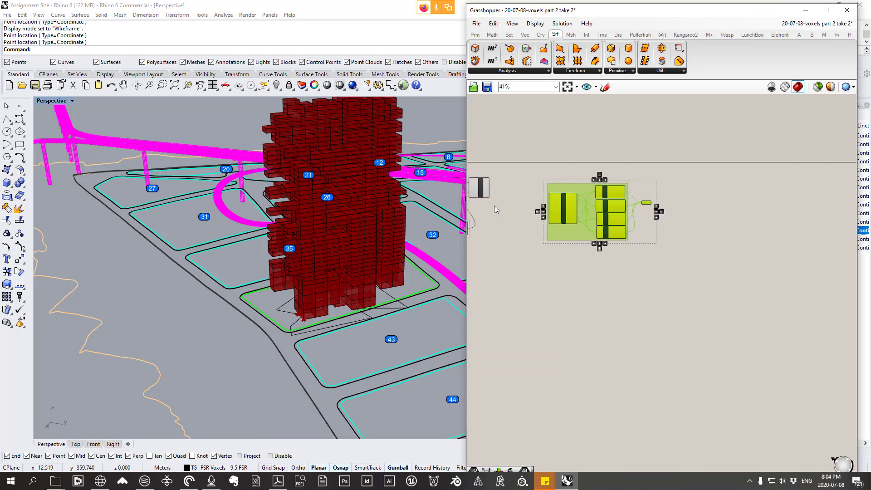
{"action": "right_click_drag", "start_coordinate": [550, 201], "coordinate": [713, 205]}
{"action": "left_click_drag", "start_coordinate": [768, 218], "coordinate": [710, 192]}
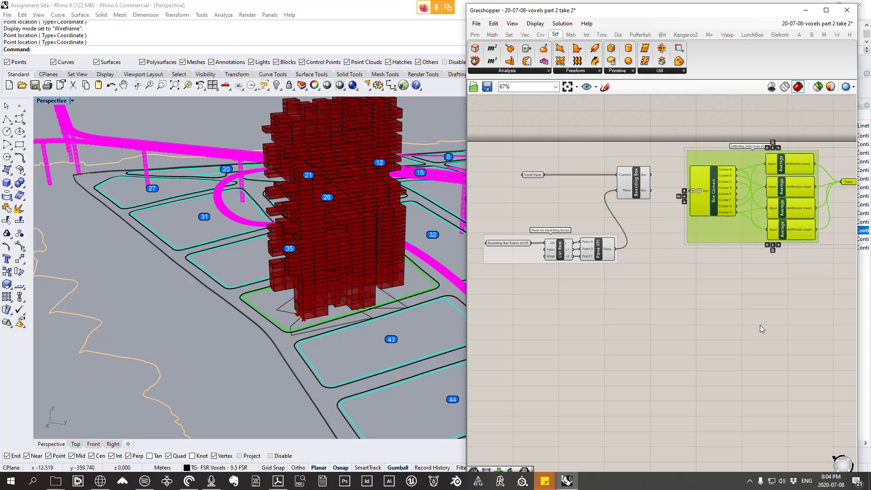
Step: Connect the Bounding Box component's first Box output to the Box input of Box Corners
{"action": "left_click", "coordinate": [760, 322]}
{"action": "scroll", "coordinate": [644, 190], "scroll_direction": "up", "scroll_amount": 2}
{"action": "left_click_drag", "start_coordinate": [655, 174], "coordinate": [716, 198]}
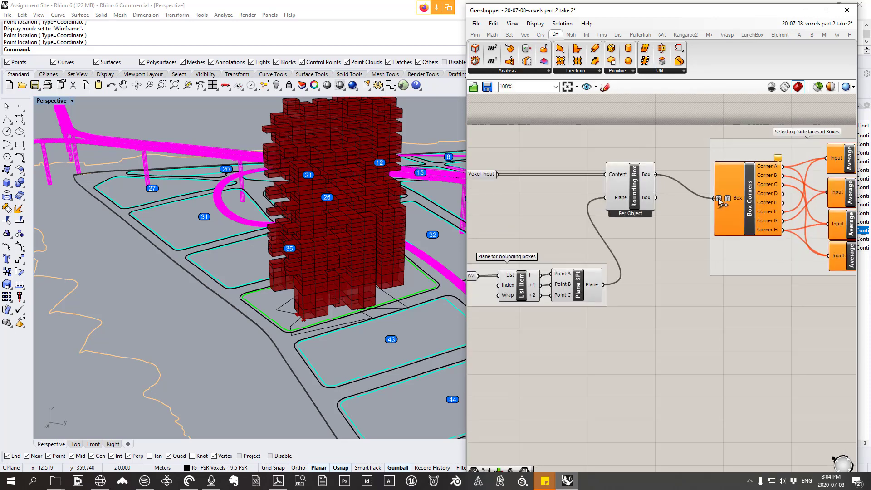
Step: Delete all the old component clusters with red wires, keeping only the newly rebuilt part of the definition
{"action": "scroll", "coordinate": [645, 205], "scroll_direction": "down", "scroll_amount": 8}
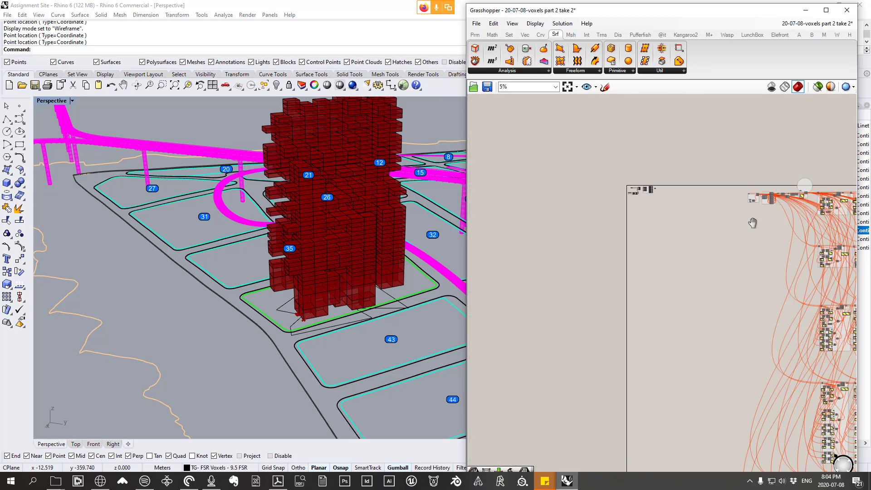
{"action": "scroll", "coordinate": [718, 285], "scroll_direction": "down", "scroll_amount": 5}
{"action": "right_click_drag", "start_coordinate": [665, 227], "coordinate": [601, 145]}
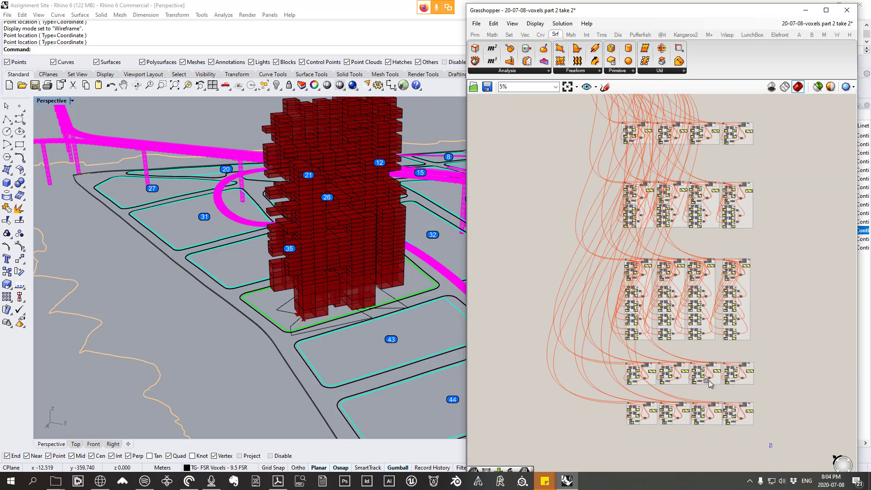
{"action": "left_click_drag", "start_coordinate": [771, 447], "coordinate": [562, 105]}
{"action": "right_click_drag", "start_coordinate": [601, 150], "coordinate": [594, 203]}
{"action": "key", "text": "Delete"}
{"action": "left_click_drag", "start_coordinate": [727, 180], "coordinate": [531, 106]}
{"action": "key", "text": "Delete"}
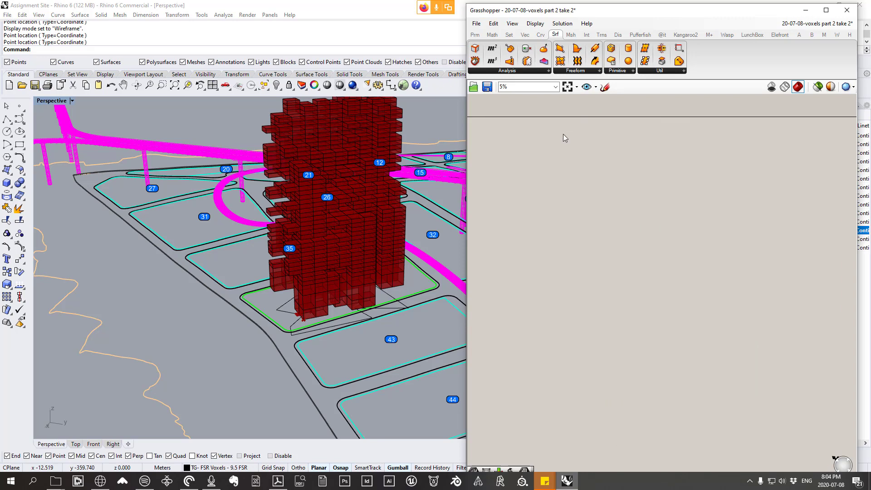
Step: Start saving the definition as a separate copy and check the 20-07-08 - voxels part 2 folder in Lecture Files
{"action": "right_click_drag", "start_coordinate": [553, 131], "coordinate": [731, 205]}
{"action": "scroll", "coordinate": [730, 205], "scroll_direction": "up", "scroll_amount": 7}
{"action": "scroll", "coordinate": [602, 215], "scroll_direction": "up", "scroll_amount": 4}
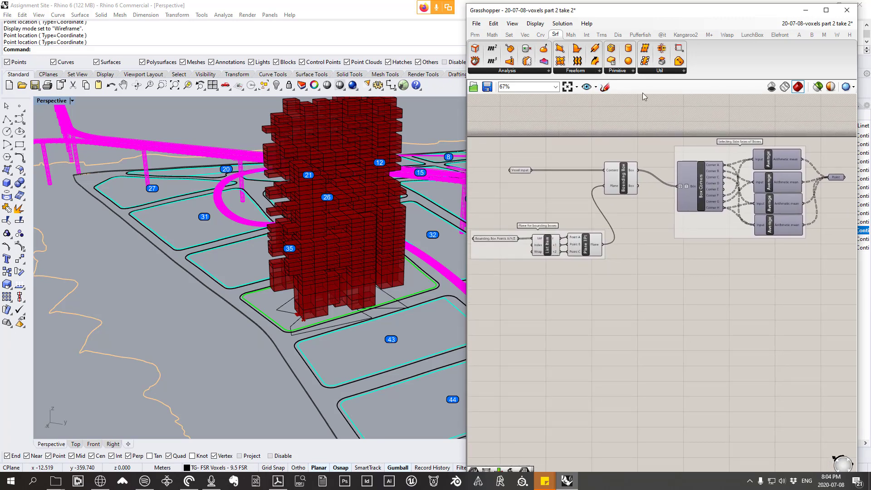
{"action": "left_click", "coordinate": [476, 24]}
{"action": "left_click", "coordinate": [510, 84]}
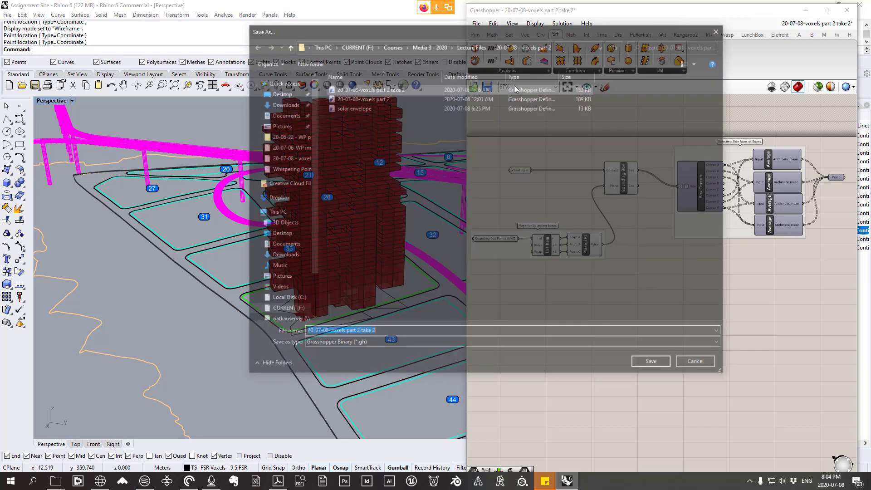
{"action": "left_click", "coordinate": [469, 45]}
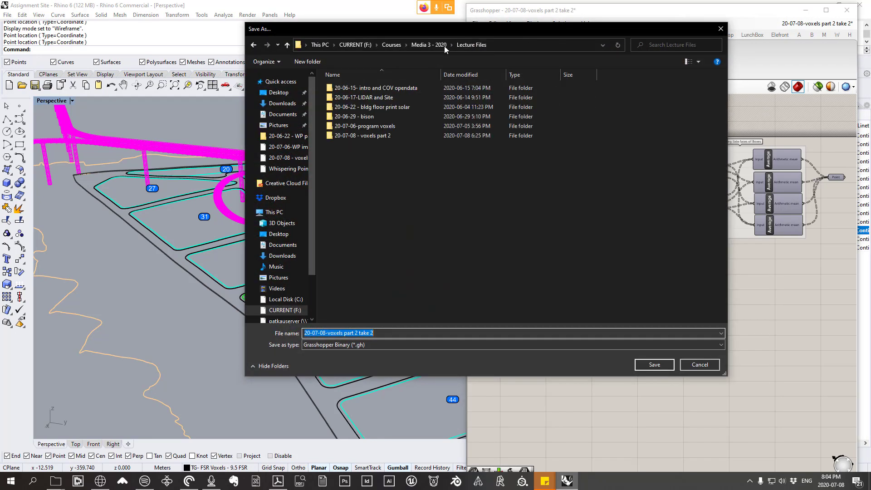
{"action": "double_click", "coordinate": [388, 135]}
{"action": "left_click", "coordinate": [375, 333]}
{"action": "left_click", "coordinate": [394, 333]}
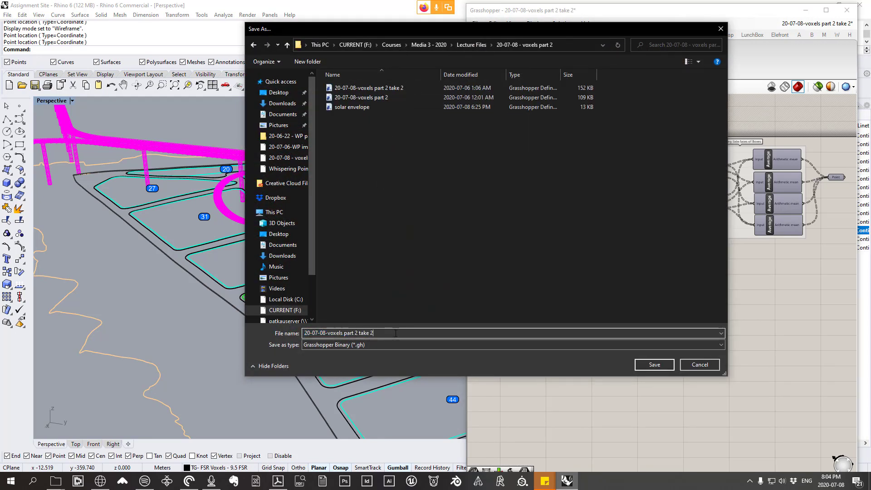
{"action": "left_click_drag", "start_coordinate": [393, 333], "coordinate": [347, 335]}
Step: Save the definition as 20-07-08-voxels part 3 in Dropbox under Arch 577C Ends 452F, Lecture Files, 20-07-08- Voxels Pt2
{"action": "left_click", "coordinate": [275, 198]}
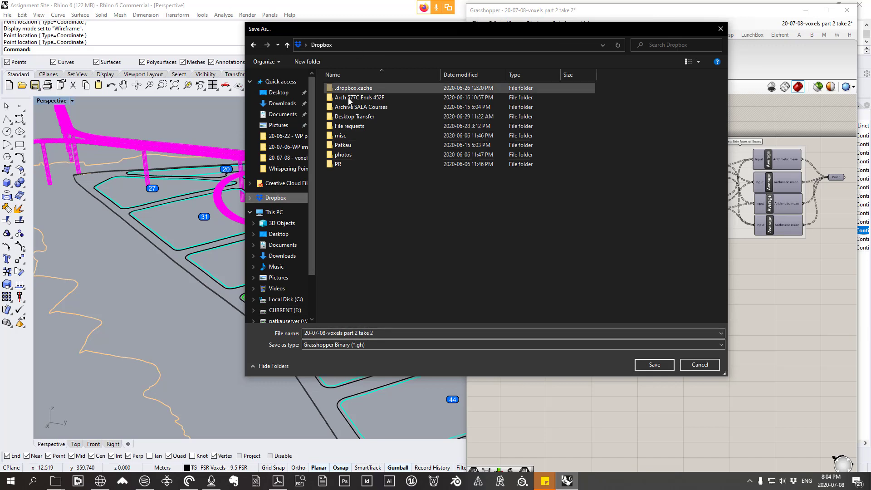
{"action": "double_click", "coordinate": [373, 97]}
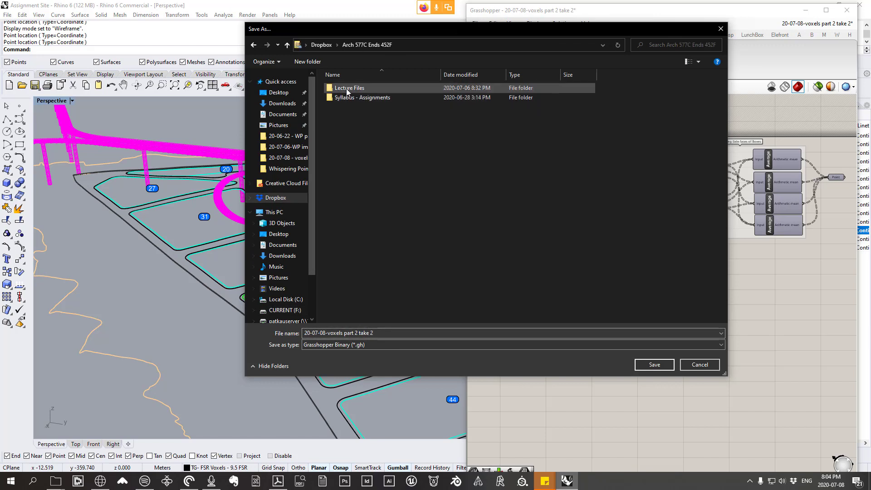
{"action": "double_click", "coordinate": [352, 88]}
{"action": "double_click", "coordinate": [358, 144]}
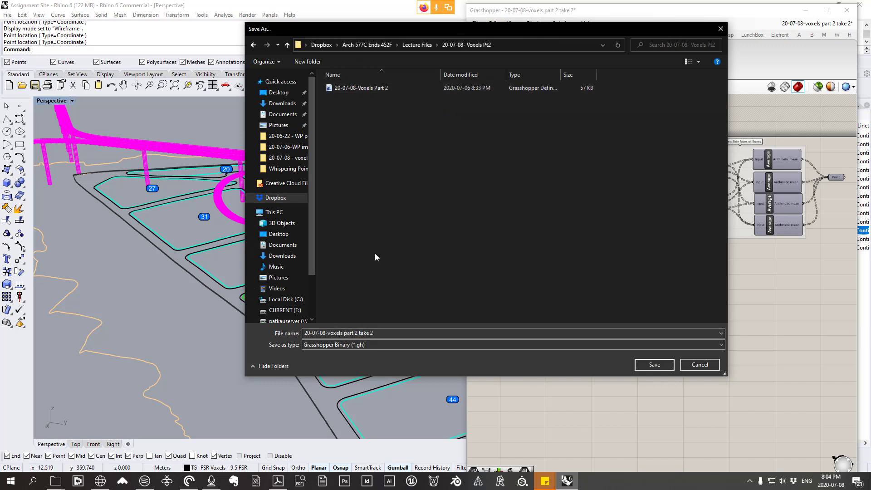
{"action": "left_click", "coordinate": [386, 333]}
{"action": "left_click", "coordinate": [393, 332]}
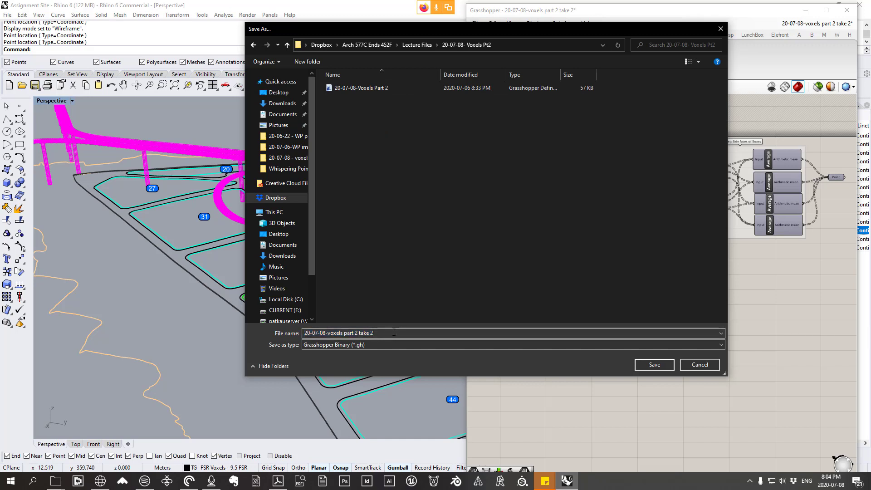
{"action": "key", "text": "BackSpace"}
{"action": "key", "text": "BackSpace"}
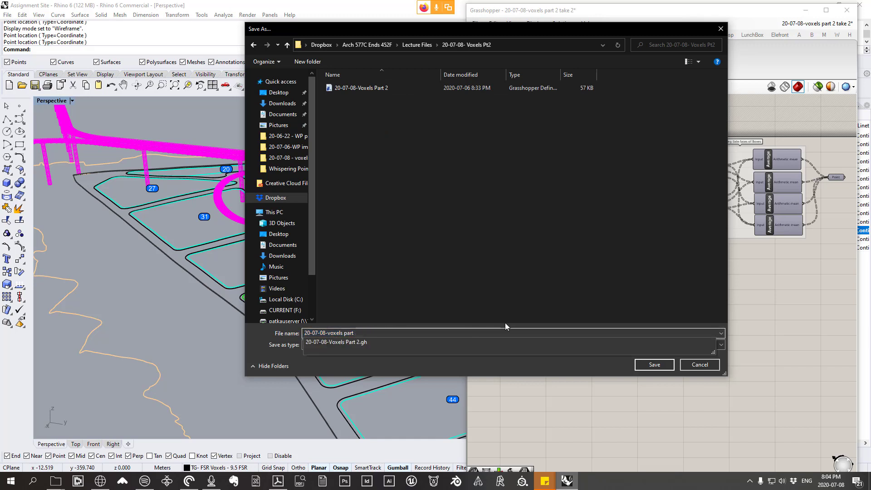
{"action": "type", "text": "3"}
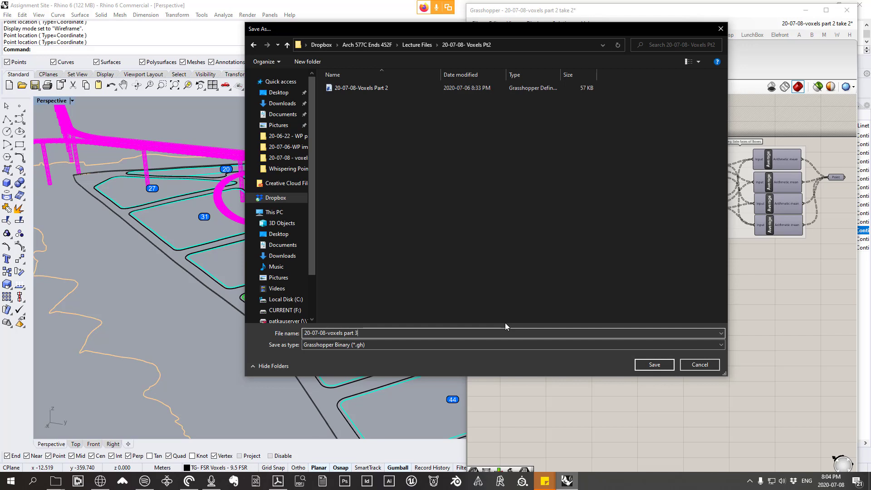
{"action": "key", "text": "Return"}
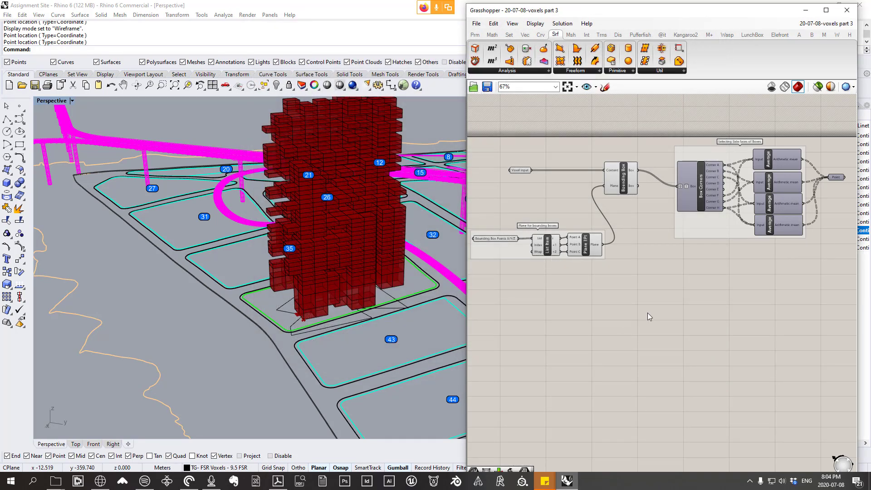
Step: Undo the recent edits back past the deletion of the old component clusters
{"action": "scroll", "coordinate": [647, 312], "scroll_direction": "down", "scroll_amount": 2}
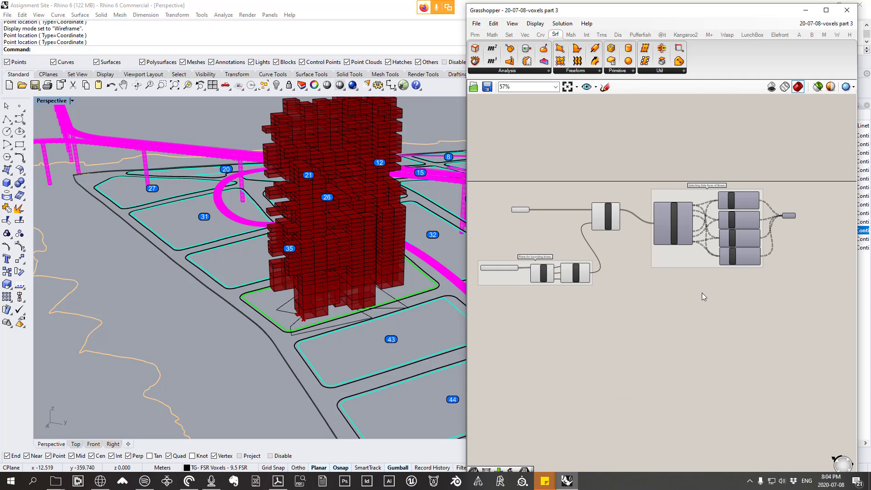
{"action": "right_click_drag", "start_coordinate": [702, 266], "coordinate": [737, 209]}
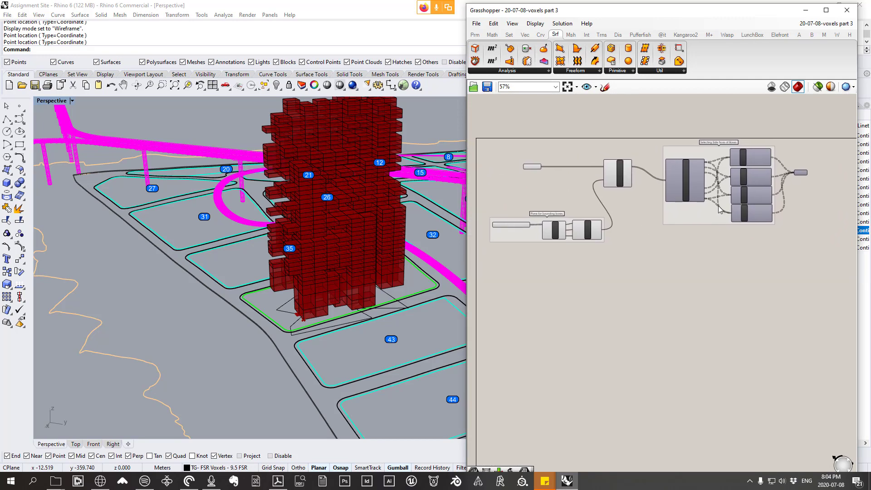
{"action": "scroll", "coordinate": [681, 268], "scroll_direction": "down", "scroll_amount": 5}
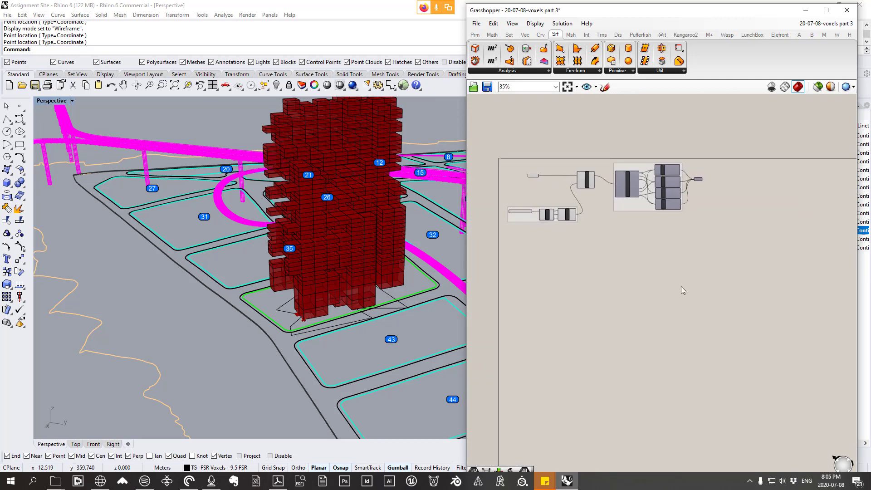
{"action": "right_click_drag", "start_coordinate": [681, 287], "coordinate": [534, 230]}
{"action": "key", "text": "ctrl+z"}
{"action": "key", "text": "ctrl+z"}
{"action": "key", "text": "ctrl+z"}
{"action": "key", "text": "ctrl+z"}
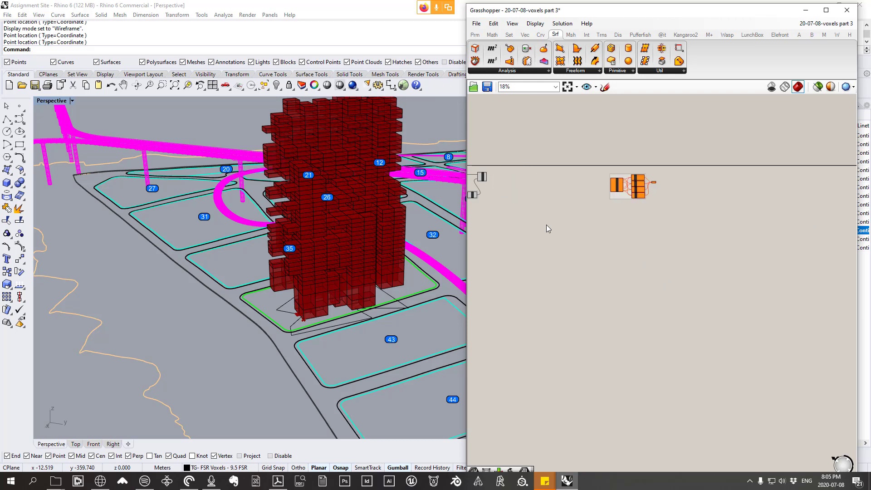
{"action": "scroll", "coordinate": [546, 225], "scroll_direction": "down", "scroll_amount": 4}
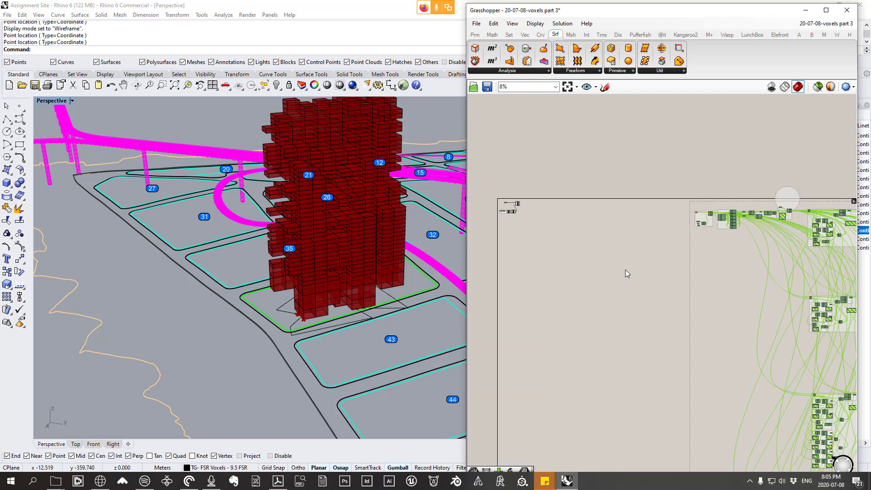
{"action": "left_click", "coordinate": [609, 265]}
Step: Move the Selecting Side faces of Boxes group, with its Point parameter, next to the Bounding Box component
{"action": "right_click_drag", "start_coordinate": [537, 206], "coordinate": [632, 225]}
{"action": "scroll", "coordinate": [632, 225], "scroll_direction": "up", "scroll_amount": 3}
{"action": "scroll", "coordinate": [632, 225], "scroll_direction": "up", "scroll_amount": 9}
{"action": "right_click_drag", "start_coordinate": [533, 213], "coordinate": [653, 165]}
{"action": "scroll", "coordinate": [748, 231], "scroll_direction": "down", "scroll_amount": 10}
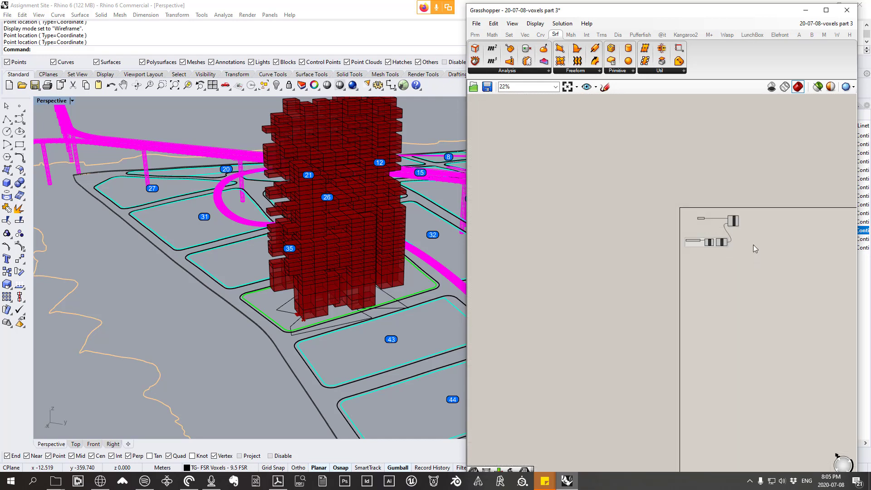
{"action": "scroll", "coordinate": [728, 241], "scroll_direction": "up", "scroll_amount": 2}
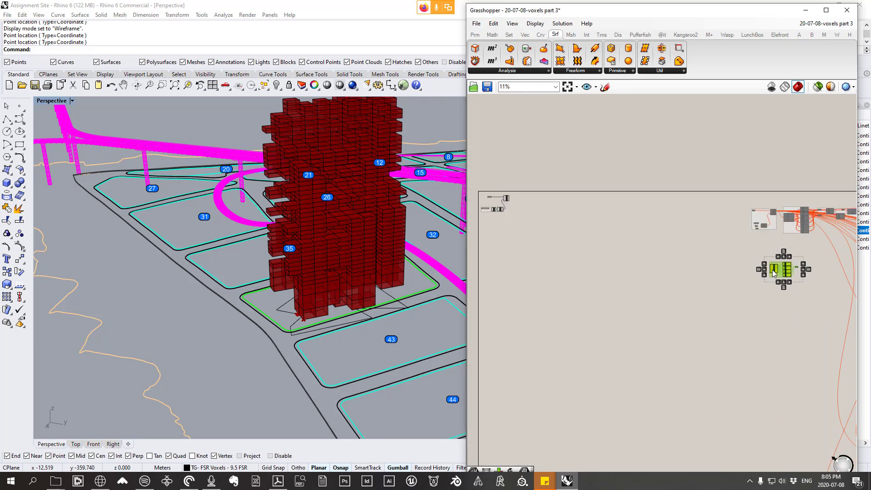
{"action": "right_click_drag", "start_coordinate": [721, 269], "coordinate": [498, 201]}
{"action": "scroll", "coordinate": [497, 201], "scroll_direction": "up", "scroll_amount": 3}
{"action": "scroll", "coordinate": [498, 201], "scroll_direction": "up", "scroll_amount": 4}
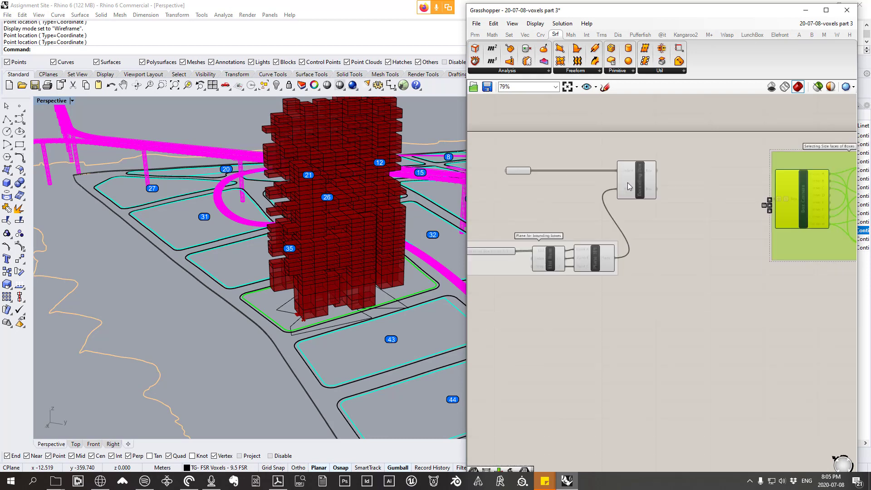
{"action": "right_click_drag", "start_coordinate": [797, 243], "coordinate": [700, 260]}
{"action": "left_click_drag", "start_coordinate": [700, 259], "coordinate": [716, 244]}
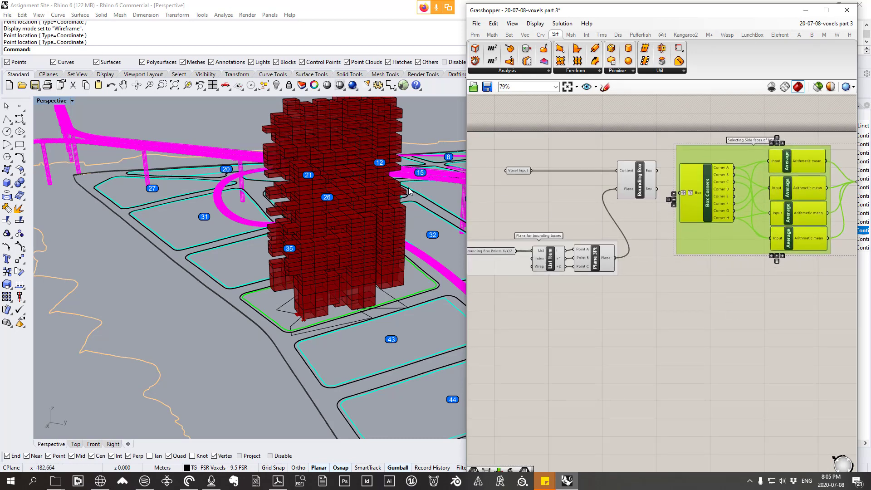
Step: Widen the Grasshopper window until the whole side-face group fits, and deselect the group
{"action": "left_click_drag", "start_coordinate": [464, 206], "coordinate": [398, 207]}
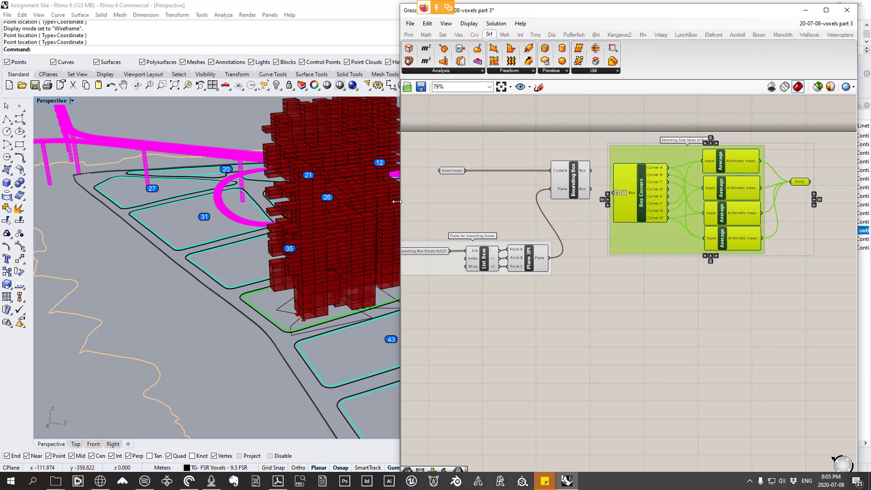
{"action": "right_click_drag", "start_coordinate": [710, 312], "coordinate": [685, 339]}
{"action": "left_click_drag", "start_coordinate": [637, 278], "coordinate": [655, 261]}
{"action": "left_click", "coordinate": [644, 272]}
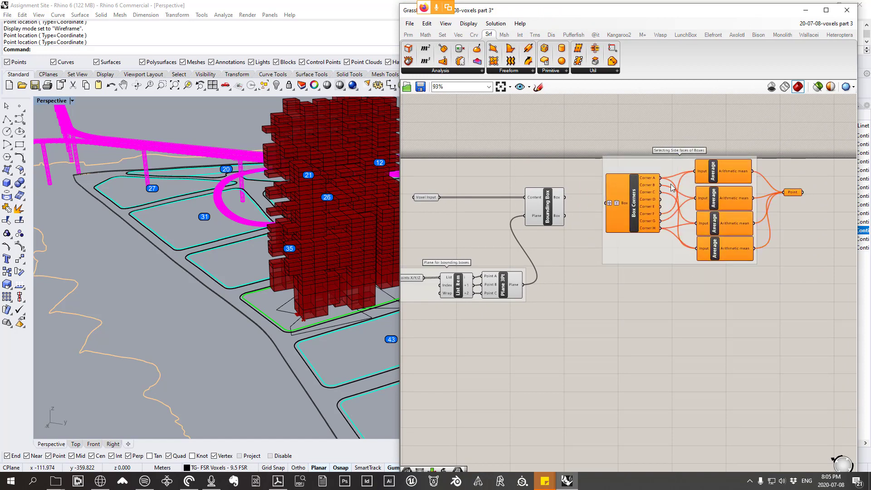
Step: Examine the side-face group alongside the reference box sketch and the voxel tower in the perspective view
{"action": "scroll", "coordinate": [641, 175], "scroll_direction": "up", "scroll_amount": 2}
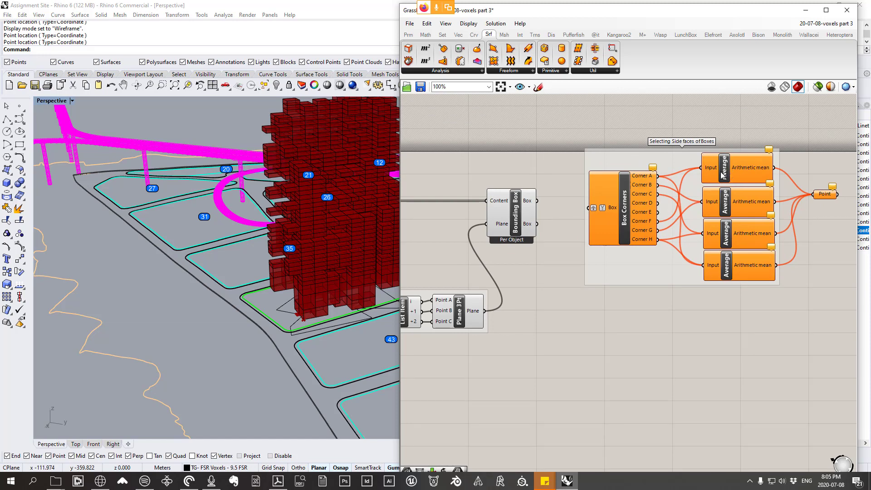
{"action": "scroll", "coordinate": [334, 224], "scroll_direction": "down", "scroll_amount": 15}
{"action": "right_click_drag", "start_coordinate": [302, 227], "coordinate": [339, 340]}
{"action": "scroll", "coordinate": [323, 297], "scroll_direction": "up", "scroll_amount": 10}
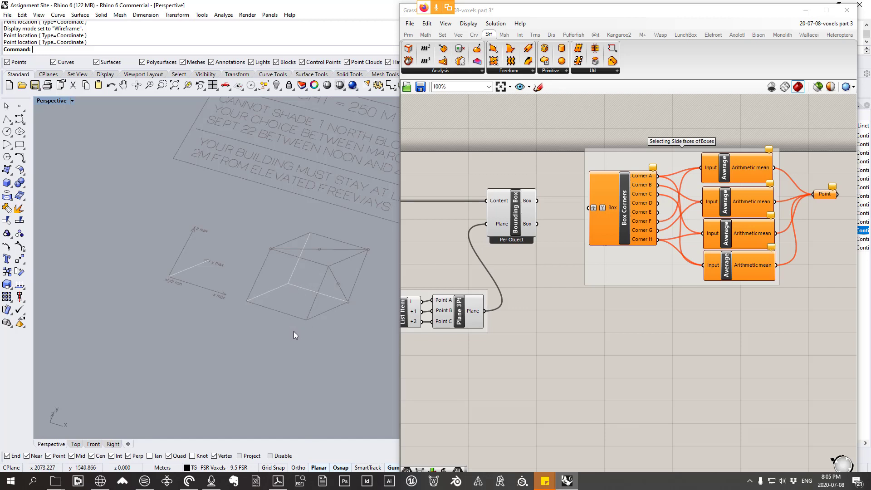
{"action": "scroll", "coordinate": [229, 372], "scroll_direction": "down", "scroll_amount": 6}
{"action": "right_click_drag", "start_coordinate": [241, 338], "coordinate": [232, 268]}
{"action": "scroll", "coordinate": [232, 267], "scroll_direction": "up", "scroll_amount": 5}
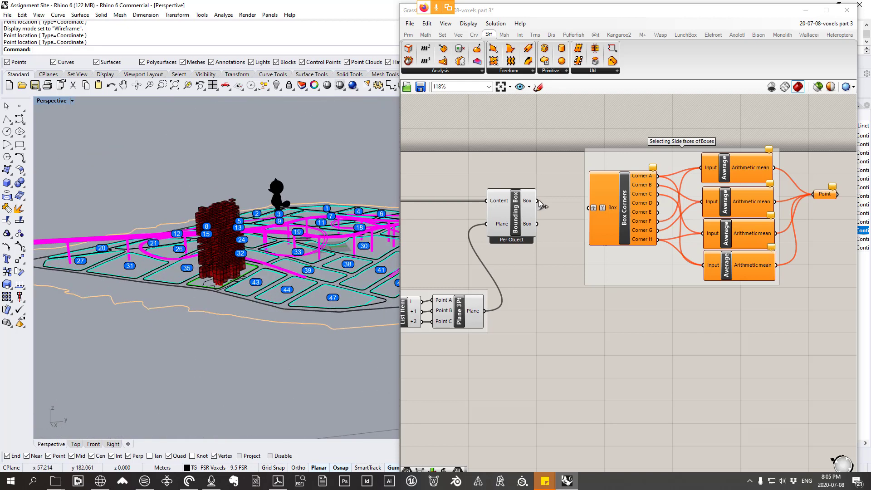
Step: Connect Bounding Box's first Box output to the Box input of Box Corners, and delete the Point parameter after the Averages
{"action": "scroll", "coordinate": [540, 201], "scroll_direction": "up", "scroll_amount": 2}
{"action": "left_click_drag", "start_coordinate": [538, 201], "coordinate": [609, 210]}
{"action": "right_click_drag", "start_coordinate": [681, 224], "coordinate": [507, 254]}
{"action": "mouse_move", "coordinate": [759, 225]}
{"action": "left_mouse_down"}
{"action": "mouse_move", "coordinate": [757, 236]}
{"action": "mouse_move", "coordinate": [755, 219]}
{"action": "left_mouse_up"}
{"action": "key", "text": "Delete"}
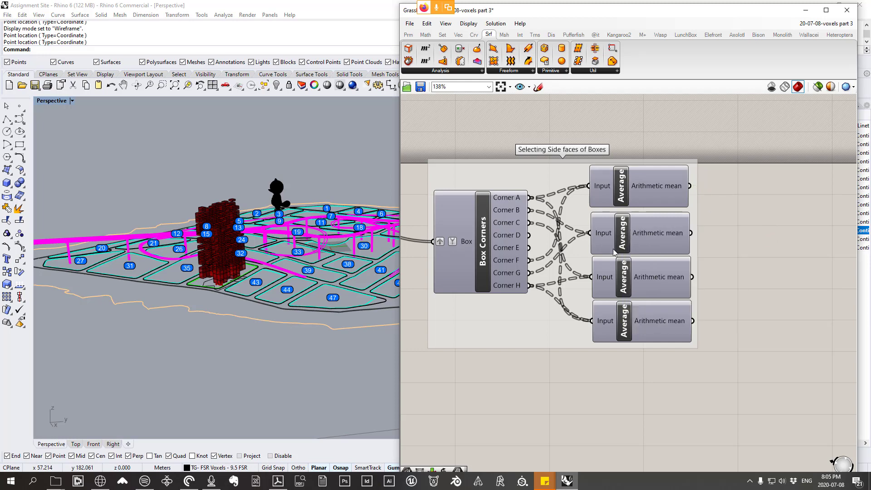
Step: Shift Box Corners closer to the Average components and ungroup the Selecting Side faces of Boxes group
{"action": "right_click_drag", "start_coordinate": [464, 265], "coordinate": [522, 265]}
{"action": "mouse_move", "coordinate": [522, 265]}
{"action": "left_mouse_down"}
{"action": "mouse_move", "coordinate": [529, 273]}
{"action": "mouse_move", "coordinate": [526, 258]}
{"action": "left_mouse_up"}
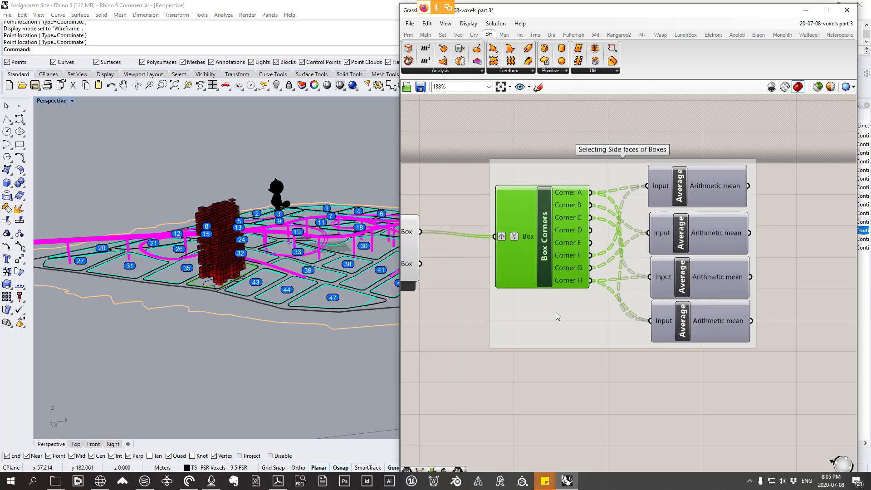
{"action": "right_click", "coordinate": [563, 319]}
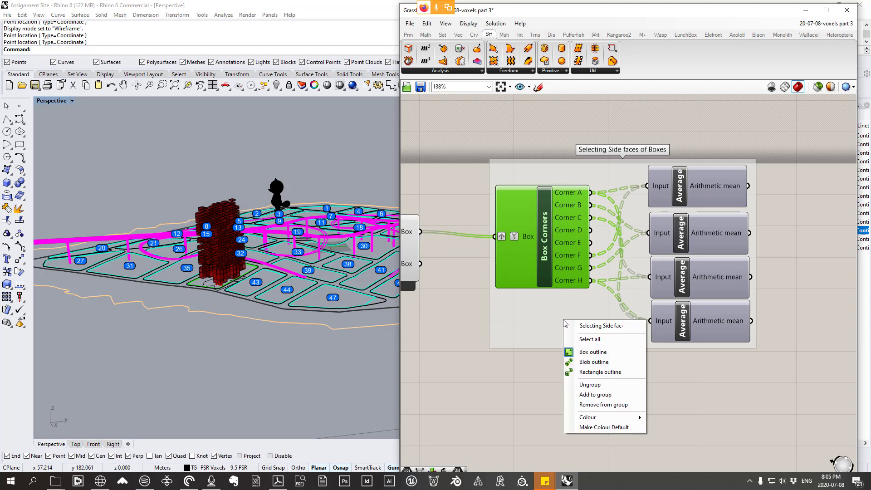
{"action": "left_click", "coordinate": [592, 384]}
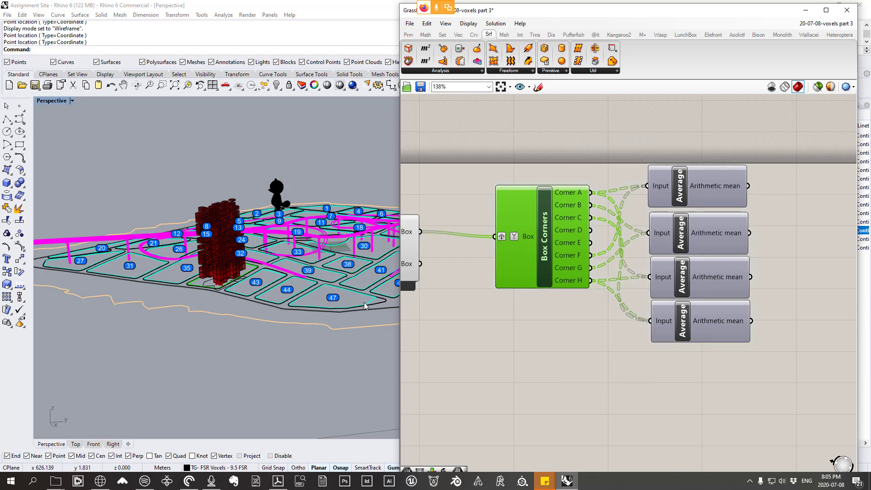
Step: Select the corner voxel at the tower's base and zoom in on it to inspect its faces
{"action": "left_click", "coordinate": [207, 286]}
{"action": "scroll", "coordinate": [206, 285], "scroll_direction": "up", "scroll_amount": 5}
{"action": "scroll", "coordinate": [207, 286], "scroll_direction": "down", "scroll_amount": 5}
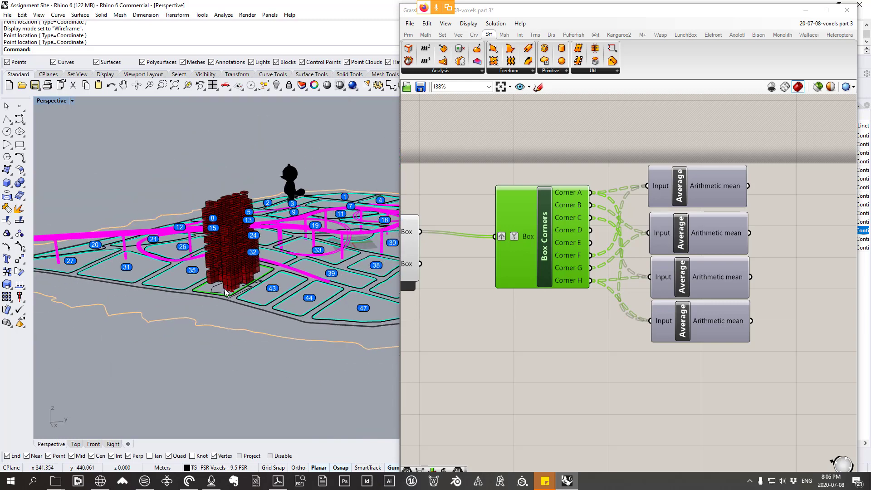
{"action": "scroll", "coordinate": [206, 282], "scroll_direction": "up", "scroll_amount": 3}
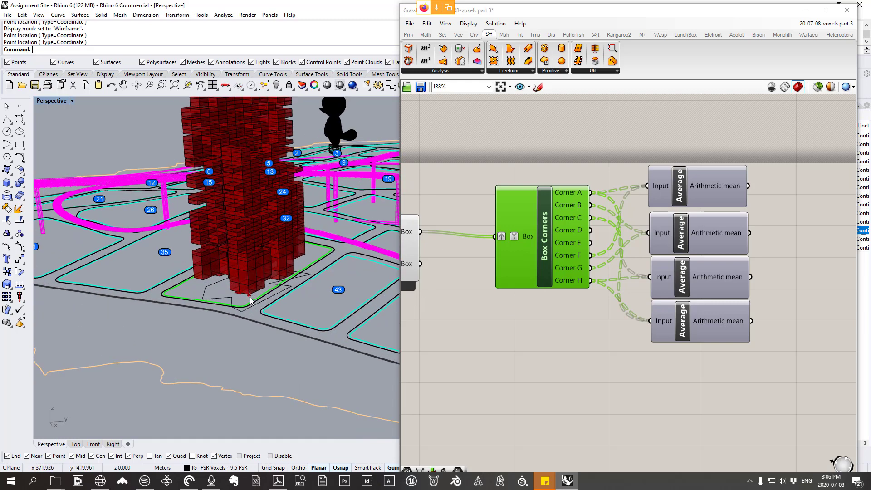
{"action": "left_click", "coordinate": [248, 287]}
{"action": "left_click", "coordinate": [38, 14]}
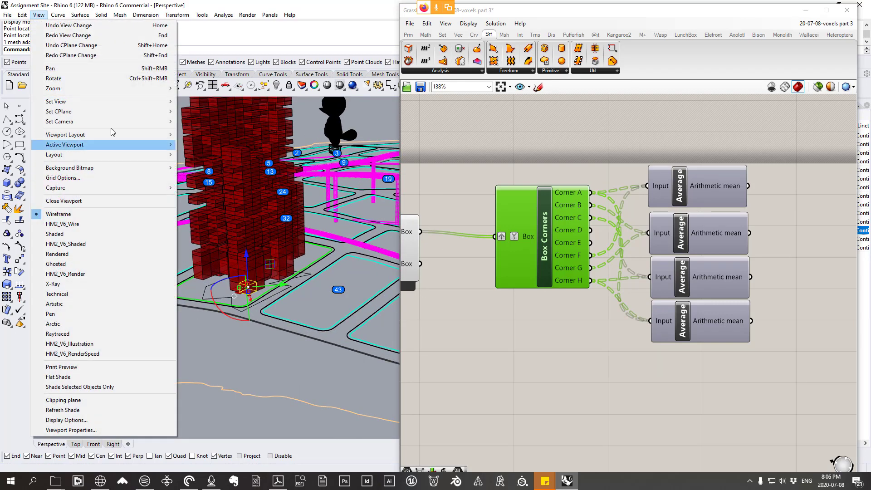
{"action": "mouse_move", "coordinate": [120, 89]}
{"action": "left_click", "coordinate": [208, 151]}
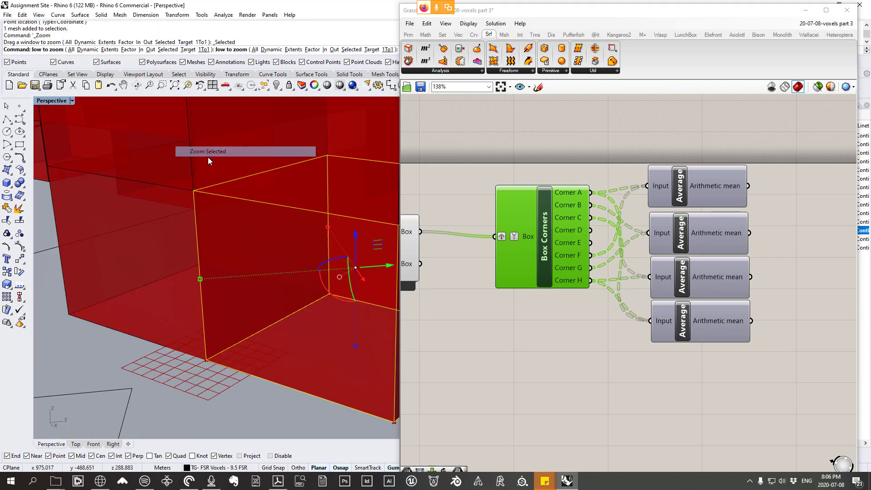
{"action": "left_click", "coordinate": [229, 366]}
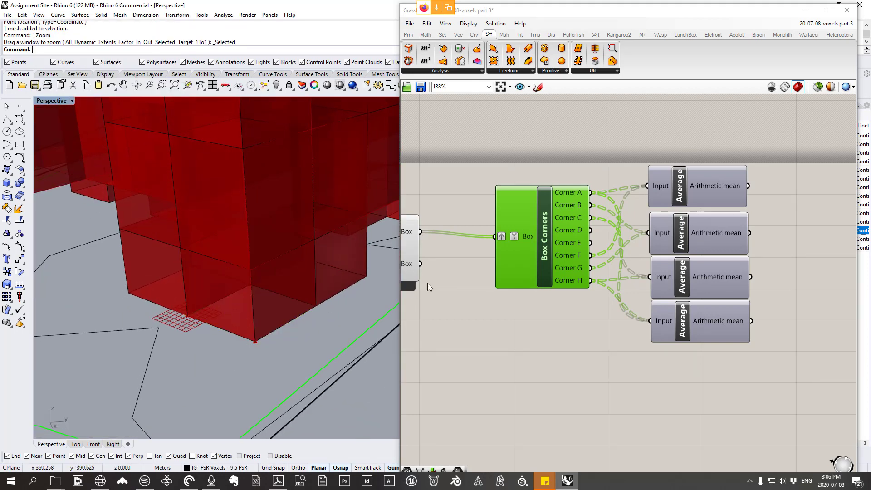
Step: Reposition the Box Corners component slightly higher beside the four Average components
{"action": "scroll", "coordinate": [430, 283], "scroll_direction": "down", "scroll_amount": 2}
{"action": "scroll", "coordinate": [539, 274], "scroll_direction": "up", "scroll_amount": 2}
{"action": "right_click_drag", "start_coordinate": [540, 274], "coordinate": [570, 239]}
{"action": "scroll", "coordinate": [570, 239], "scroll_direction": "up", "scroll_amount": 1}
{"action": "left_click_drag", "start_coordinate": [576, 232], "coordinate": [562, 234]}
{"action": "left_click_drag", "start_coordinate": [745, 402], "coordinate": [634, 341]}
Step: Turn on the preview of the first Average component and check its points on the voxel faces
{"action": "left_click_drag", "start_coordinate": [693, 228], "coordinate": [688, 180]}
{"action": "left_click", "coordinate": [796, 195]}
{"action": "left_click", "coordinate": [682, 179]}
{"action": "right_click", "coordinate": [682, 180]}
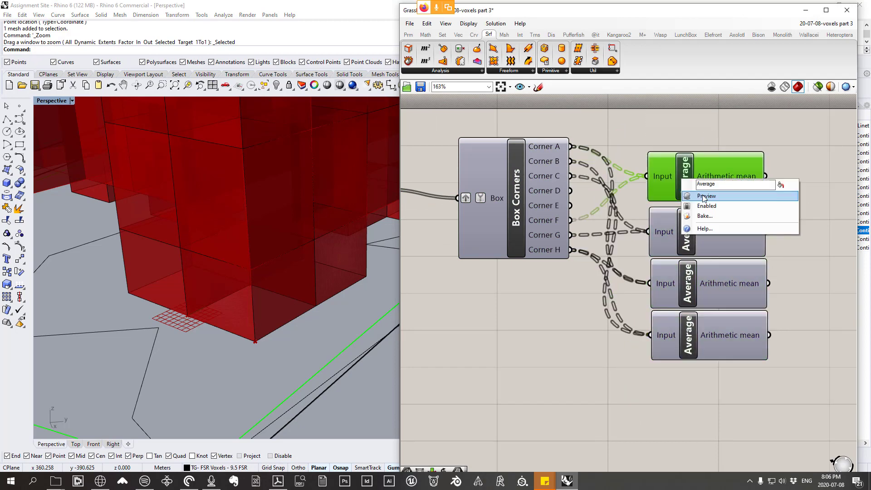
{"action": "left_click", "coordinate": [701, 197]}
{"action": "right_click_drag", "start_coordinate": [294, 227], "coordinate": [250, 284]}
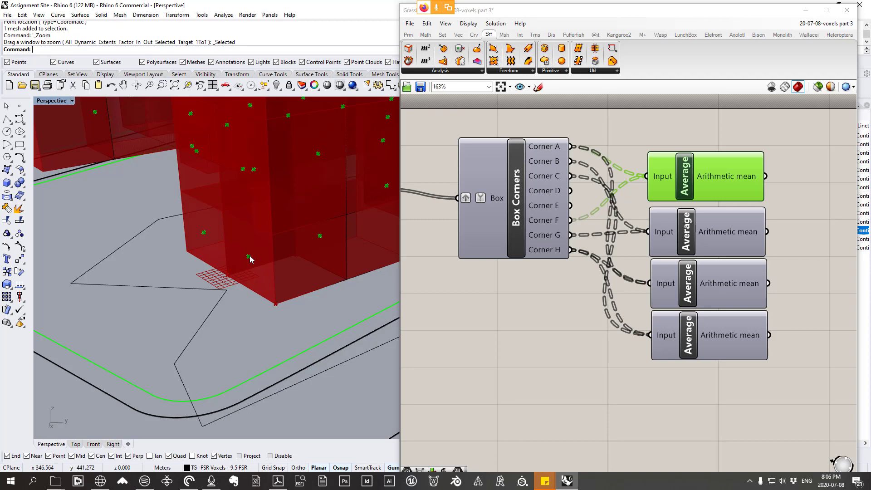
Step: Add a Point parameter beyond the first Average component's Arithmetic mean output
{"action": "right_click_drag", "start_coordinate": [642, 244], "coordinate": [551, 237]}
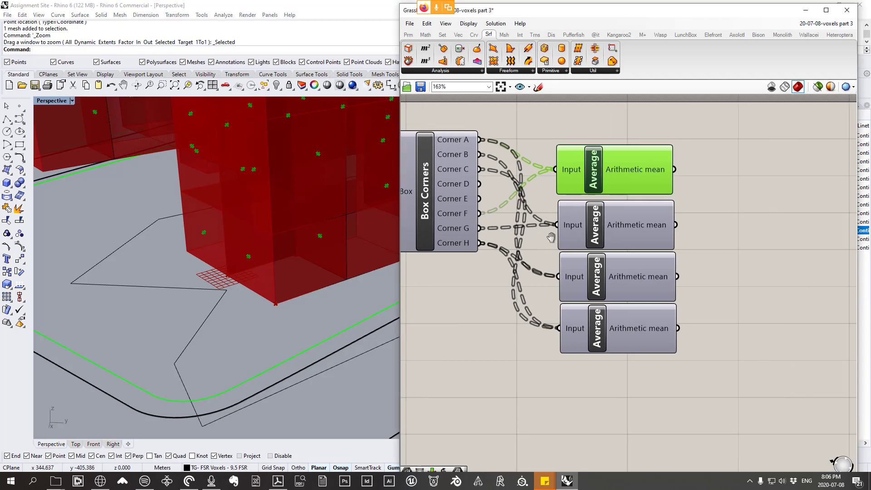
{"action": "left_click", "coordinate": [408, 34]}
{"action": "left_click", "coordinate": [432, 71]}
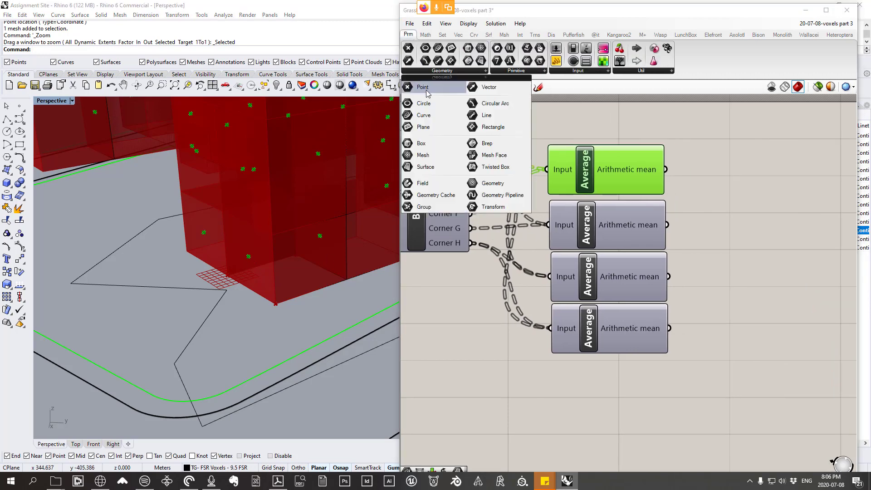
{"action": "left_click", "coordinate": [424, 88]}
{"action": "left_click", "coordinate": [745, 172]}
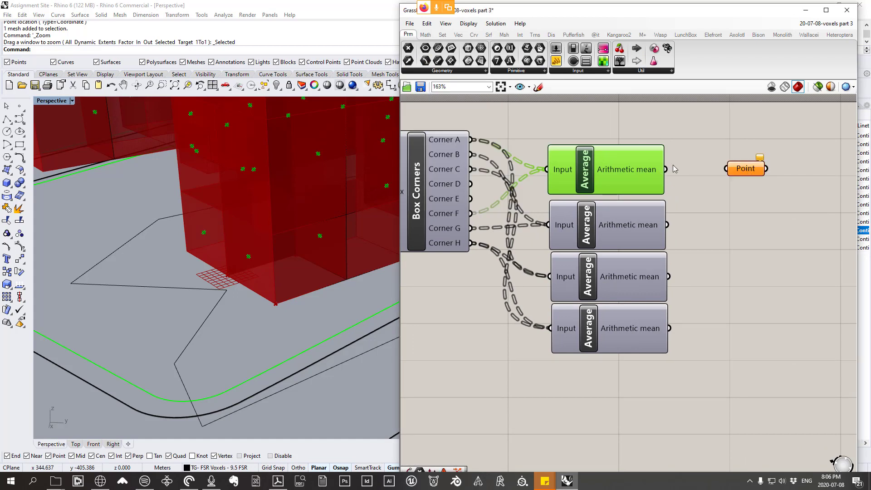
Step: Connect the first Average's Arithmetic mean to the Point parameter, rename the parameter South face, and shift it slightly away from the Average
{"action": "left_click_drag", "start_coordinate": [665, 169], "coordinate": [749, 174]}
{"action": "left_click", "coordinate": [751, 174]}
{"action": "right_click", "coordinate": [764, 176]}
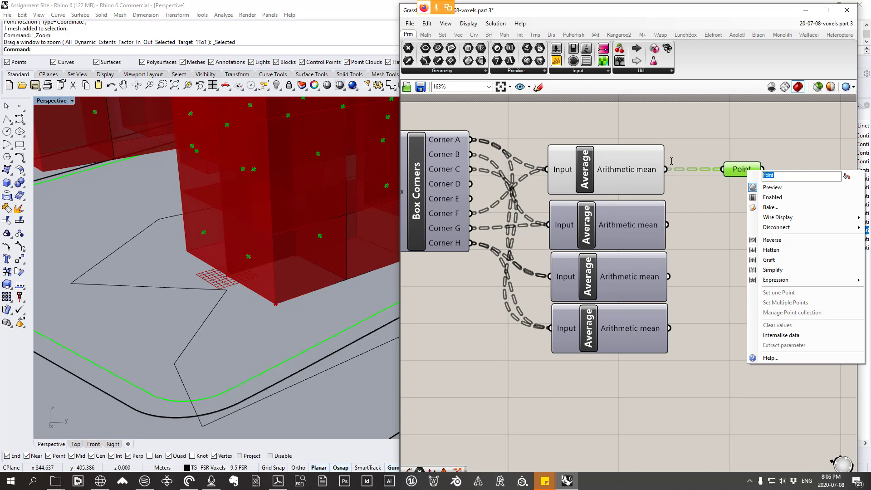
{"action": "type", "text": "Sout face"}
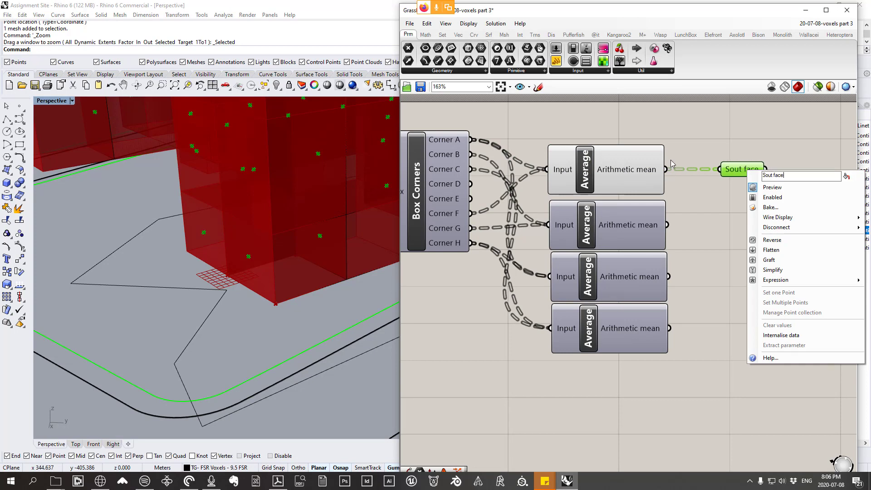
{"action": "left_click", "coordinate": [687, 232]}
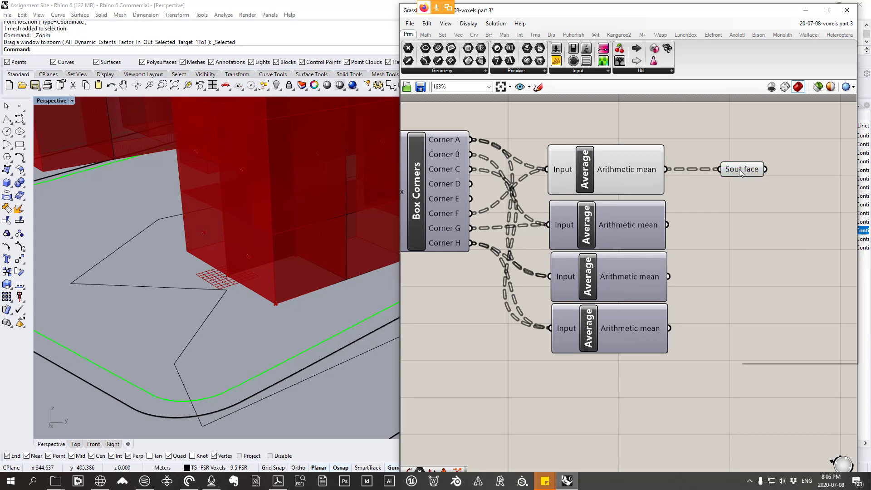
{"action": "right_click", "coordinate": [739, 169]}
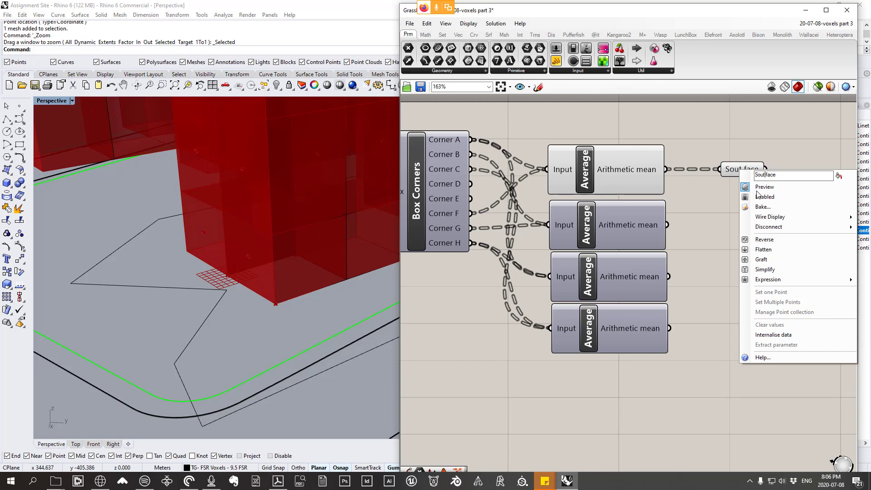
{"action": "type", "text": "h"}
{"action": "left_click", "coordinate": [718, 190]}
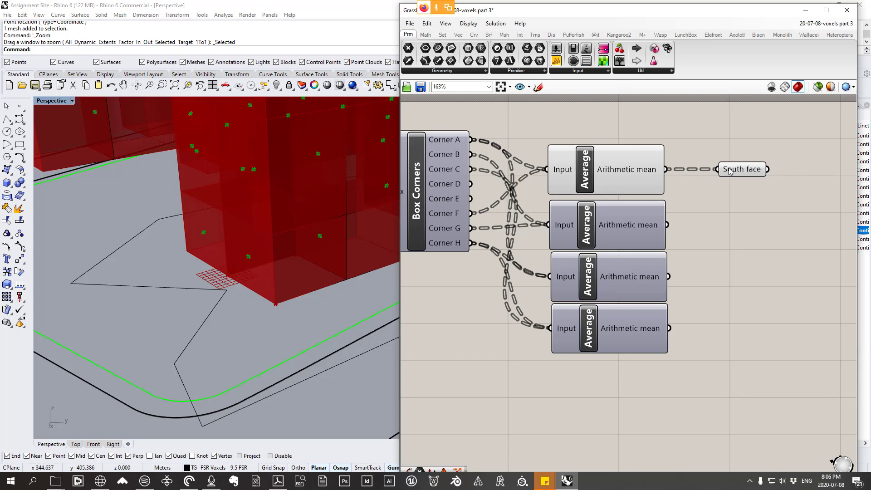
{"action": "left_click_drag", "start_coordinate": [731, 170], "coordinate": [738, 171]}
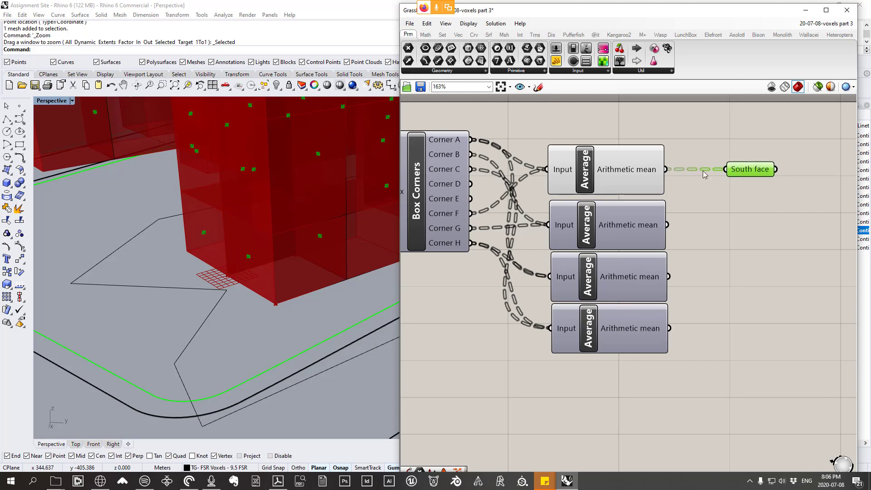
Step: Turn off the first Average's preview, turn on the second Average's preview, and check its points on the voxel faces
{"action": "left_click", "coordinate": [581, 166]}
{"action": "right_click", "coordinate": [615, 129]}
{"action": "left_click", "coordinate": [639, 146]}
{"action": "left_click", "coordinate": [588, 222]}
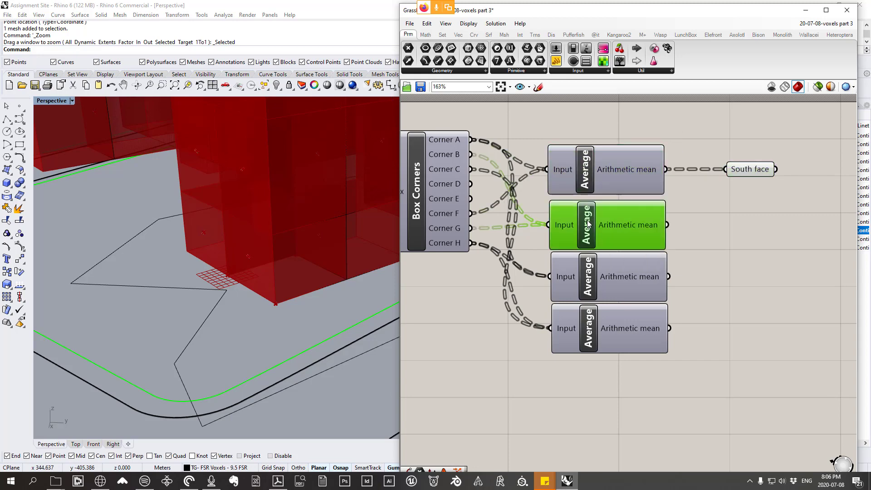
{"action": "right_click", "coordinate": [589, 222]}
{"action": "left_click", "coordinate": [611, 238]}
{"action": "right_click_drag", "start_coordinate": [250, 223], "coordinate": [206, 319]}
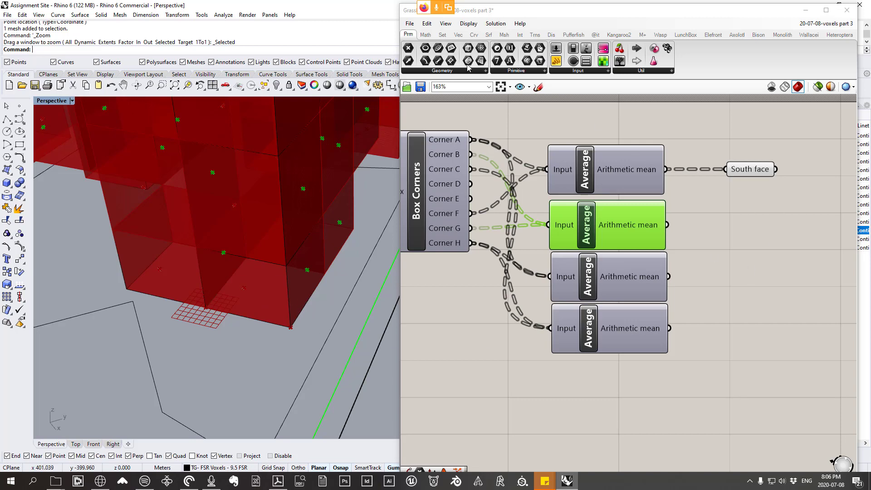
Step: Add a Point parameter fed by the second Average's Arithmetic mean and name it East Face
{"action": "left_click", "coordinate": [448, 71]}
{"action": "left_click", "coordinate": [439, 87]}
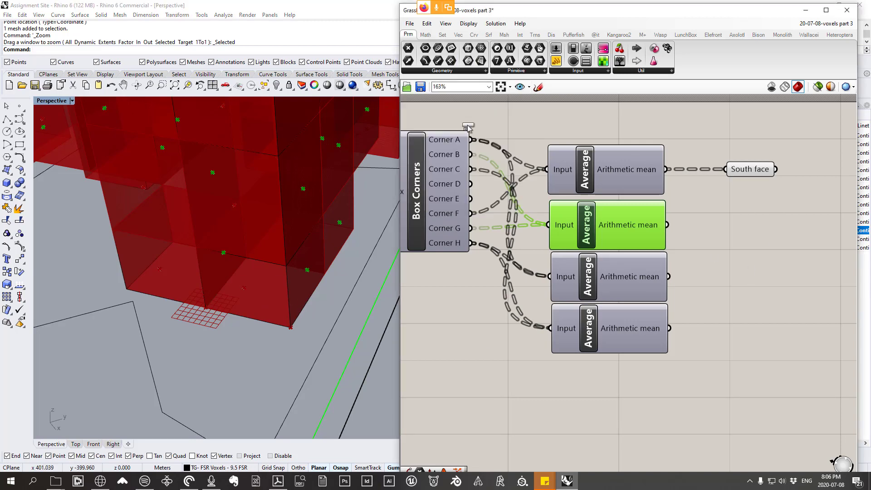
{"action": "left_click", "coordinate": [752, 219]}
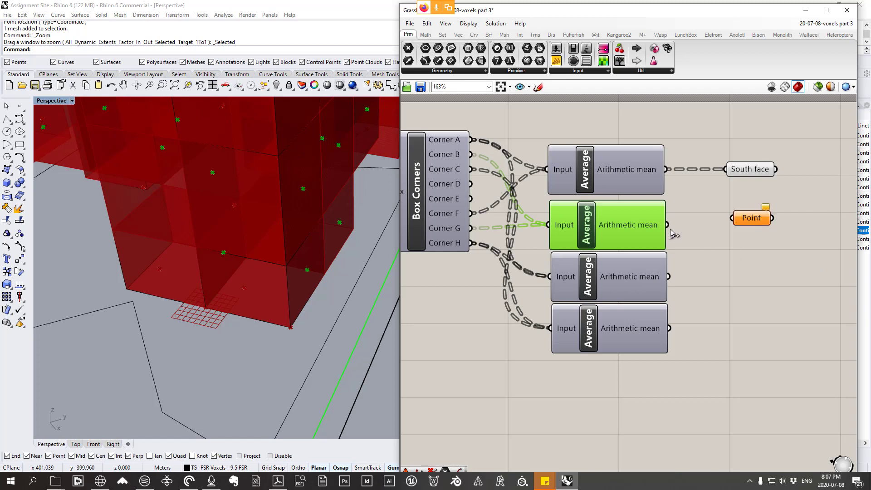
{"action": "left_click_drag", "start_coordinate": [667, 224], "coordinate": [732, 219]}
{"action": "right_click", "coordinate": [751, 218]}
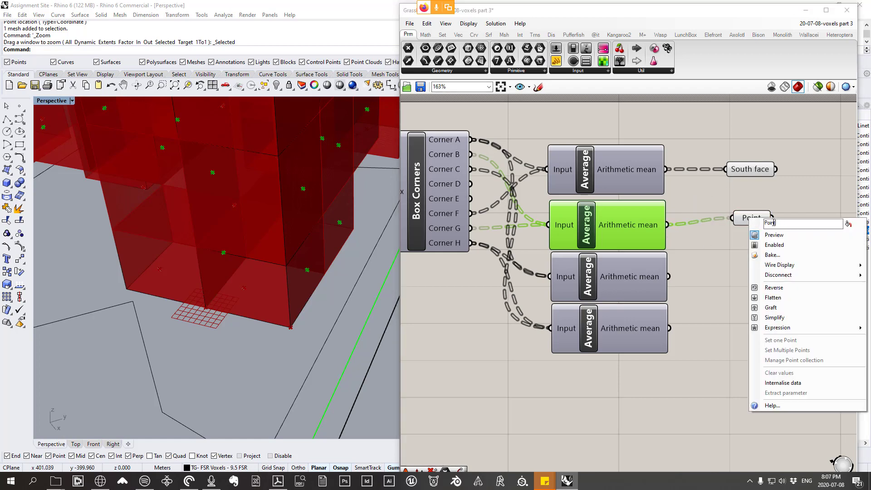
{"action": "type", "text": "East "}
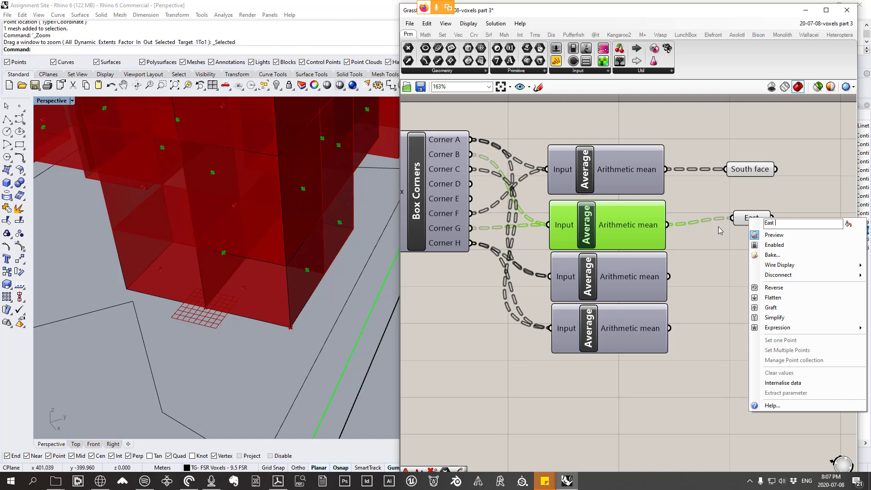
{"action": "type", "text": "Face"}
{"action": "left_click", "coordinate": [710, 265]}
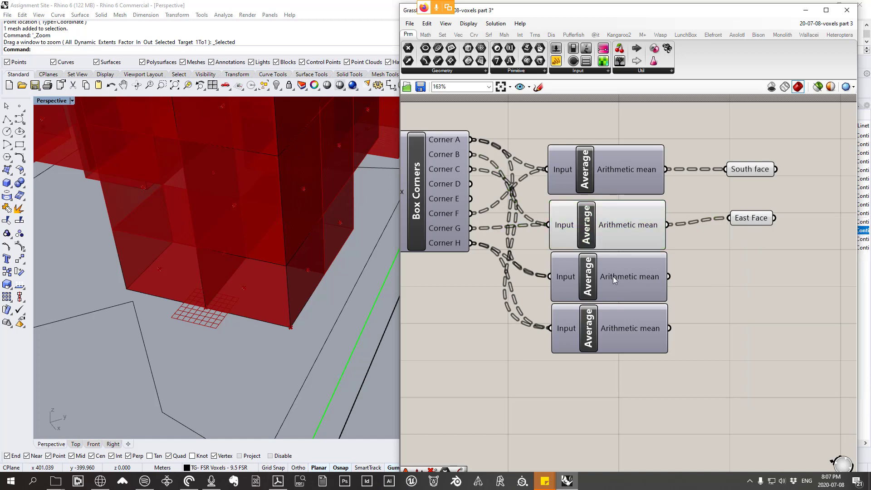
Step: Turn off the second Average's preview and turn on the preview of the third Average
{"action": "left_click", "coordinate": [598, 225]}
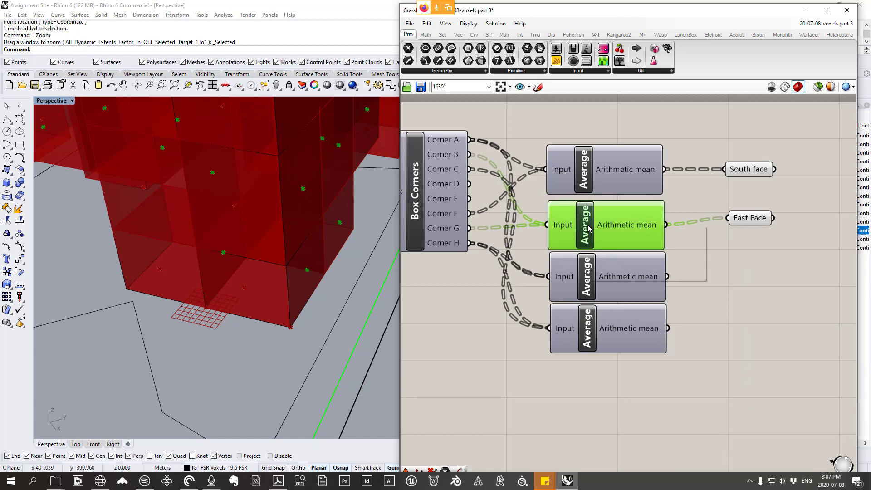
{"action": "right_click", "coordinate": [589, 227]}
{"action": "left_click", "coordinate": [610, 243]}
{"action": "left_click", "coordinate": [586, 280]}
{"action": "right_click", "coordinate": [586, 280]}
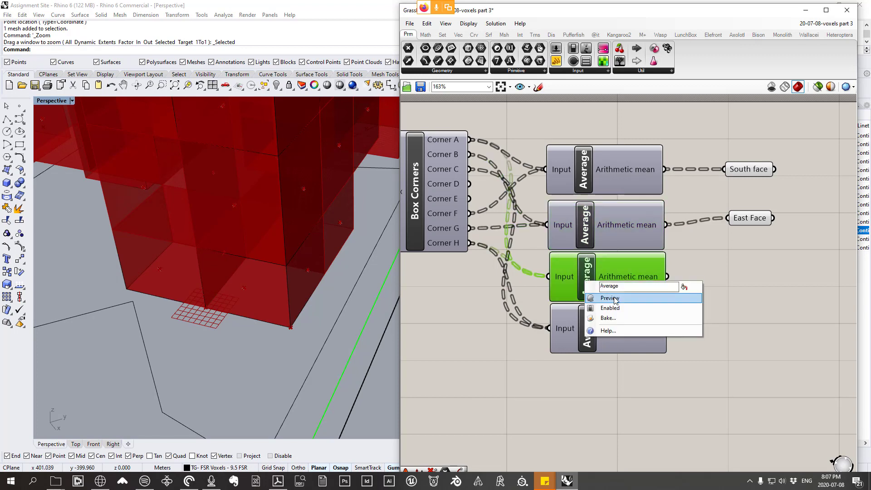
{"action": "left_click", "coordinate": [610, 298]}
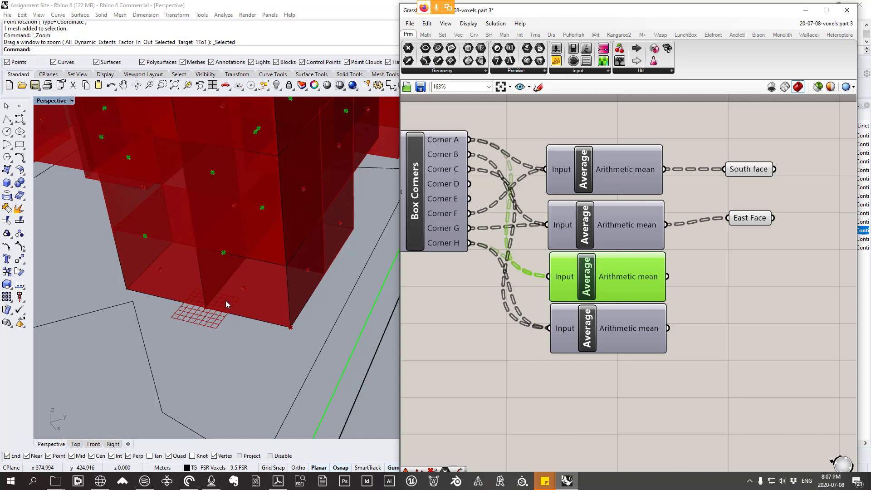
Step: Add a Point parameter fed by the third Average's Arithmetic mean, name it West Face, and place it below East Face
{"action": "left_click", "coordinate": [442, 71]}
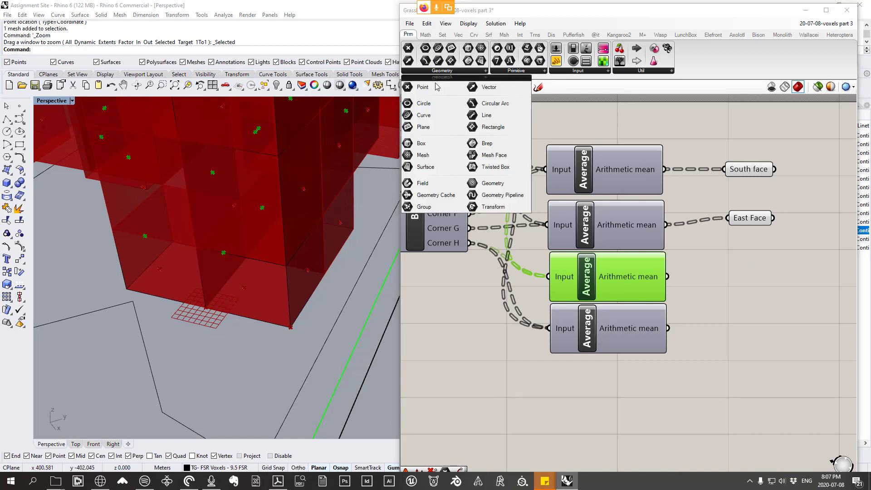
{"action": "left_click", "coordinate": [436, 86]}
{"action": "left_click", "coordinate": [751, 280]}
{"action": "left_click_drag", "start_coordinate": [667, 277], "coordinate": [729, 268]}
{"action": "left_click", "coordinate": [748, 269]}
{"action": "right_click", "coordinate": [748, 272]}
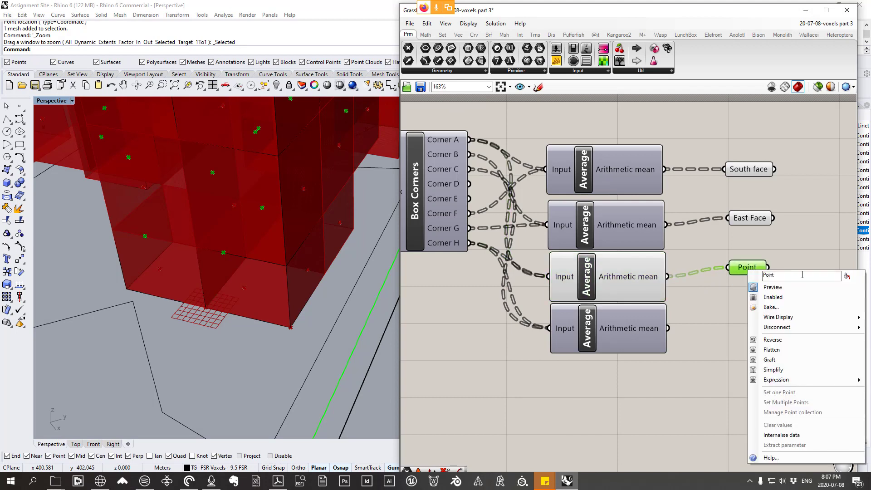
{"action": "type", "text": "West Face"}
{"action": "left_click", "coordinate": [699, 317]}
{"action": "mouse_move", "coordinate": [744, 266]}
{"action": "left_mouse_down"}
{"action": "mouse_move", "coordinate": [749, 283]}
{"action": "mouse_move", "coordinate": [748, 270]}
{"action": "left_mouse_up"}
Step: Switch the preview from the third Average to the fourth, move the fourth slightly higher, and check its points on the voxels
{"action": "left_click", "coordinate": [589, 275]}
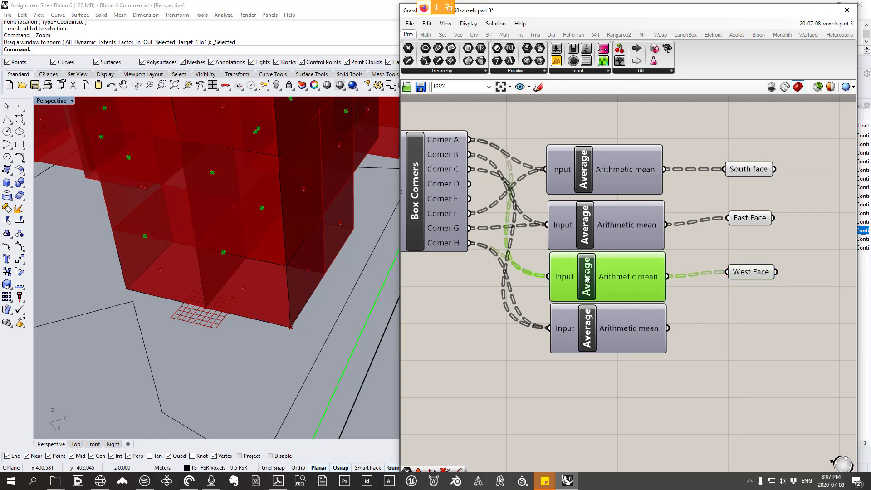
{"action": "right_click", "coordinate": [586, 275]}
{"action": "left_click", "coordinate": [606, 291]}
{"action": "left_click", "coordinate": [586, 343]}
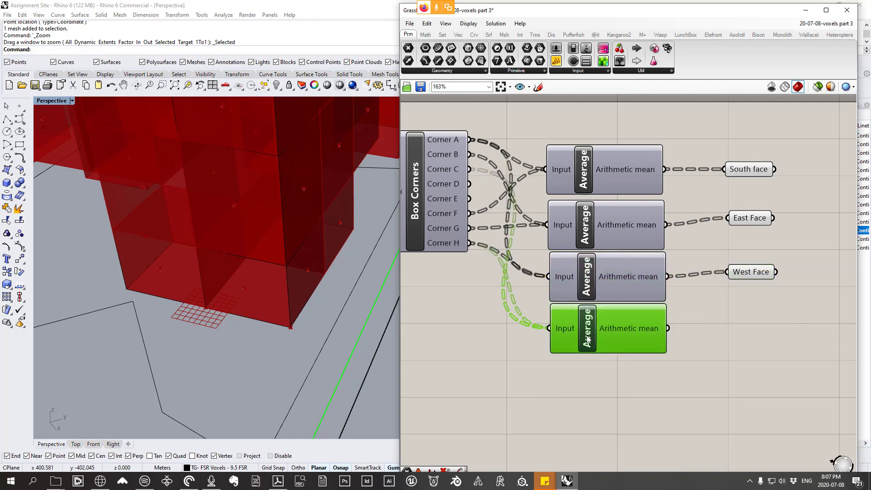
{"action": "right_click", "coordinate": [586, 343]}
{"action": "left_click", "coordinate": [594, 350]}
{"action": "left_click_drag", "start_coordinate": [595, 351], "coordinate": [595, 343]}
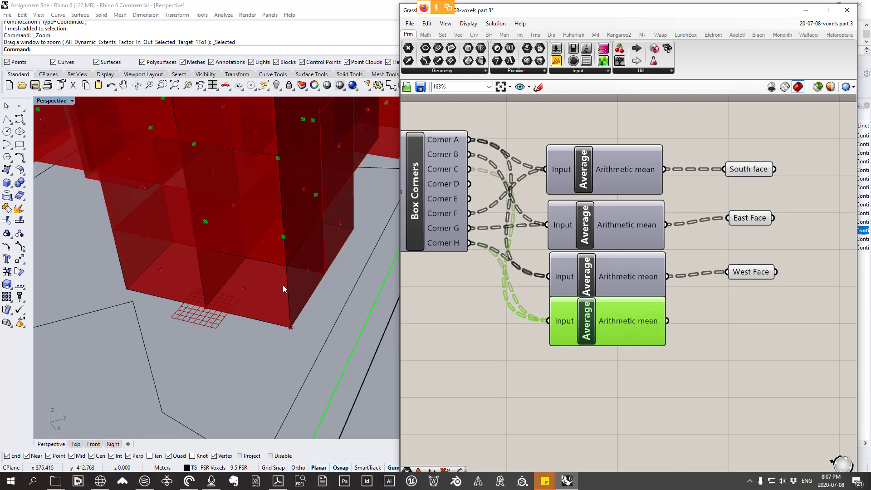
{"action": "scroll", "coordinate": [282, 287], "scroll_direction": "down", "scroll_amount": 5}
{"action": "scroll", "coordinate": [295, 318], "scroll_direction": "up", "scroll_amount": 2}
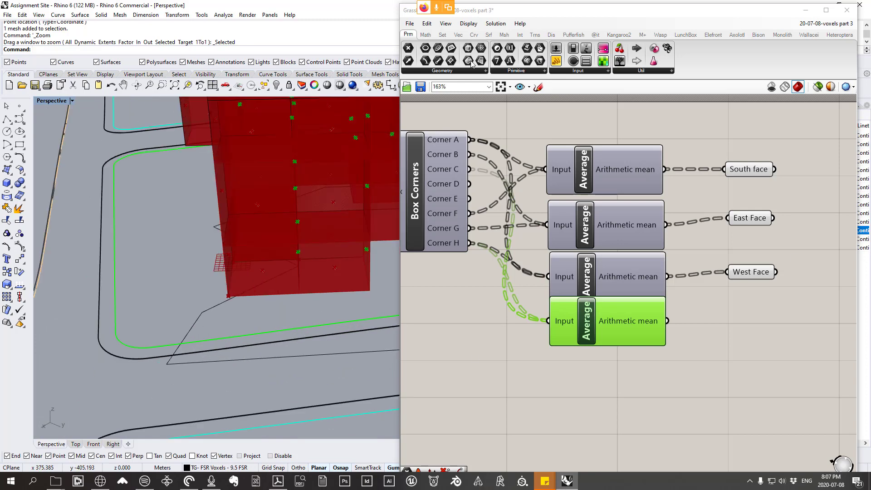
Step: Add a Point parameter fed by the fourth Average's Arithmetic mean and name it North Face
{"action": "left_click", "coordinate": [447, 71]}
{"action": "left_click_drag", "start_coordinate": [421, 88], "coordinate": [749, 322]}
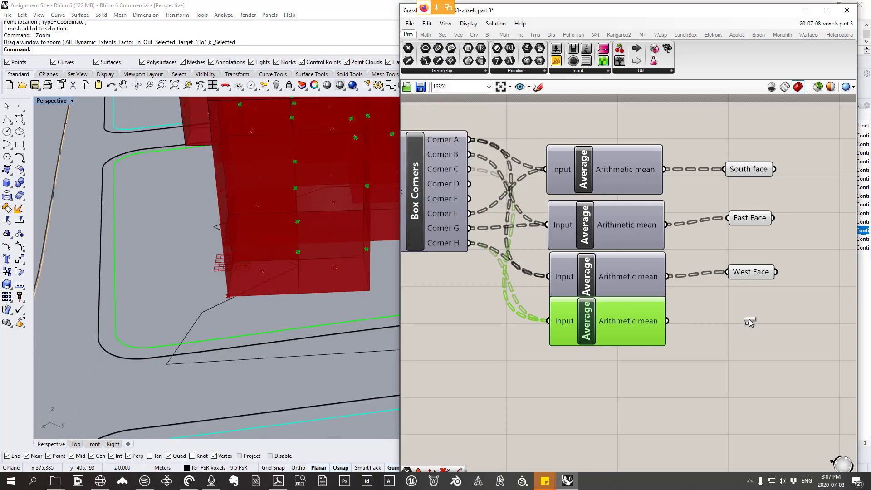
{"action": "left_click_drag", "start_coordinate": [667, 320], "coordinate": [732, 316]}
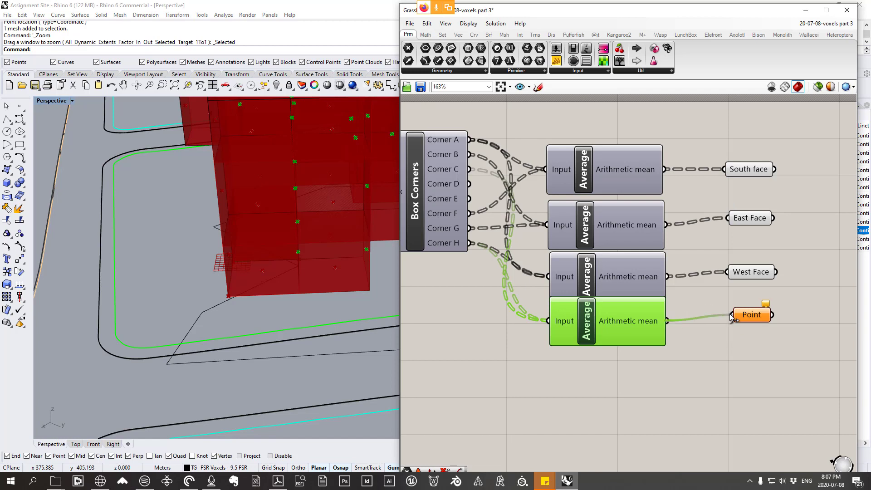
{"action": "right_click", "coordinate": [748, 315]}
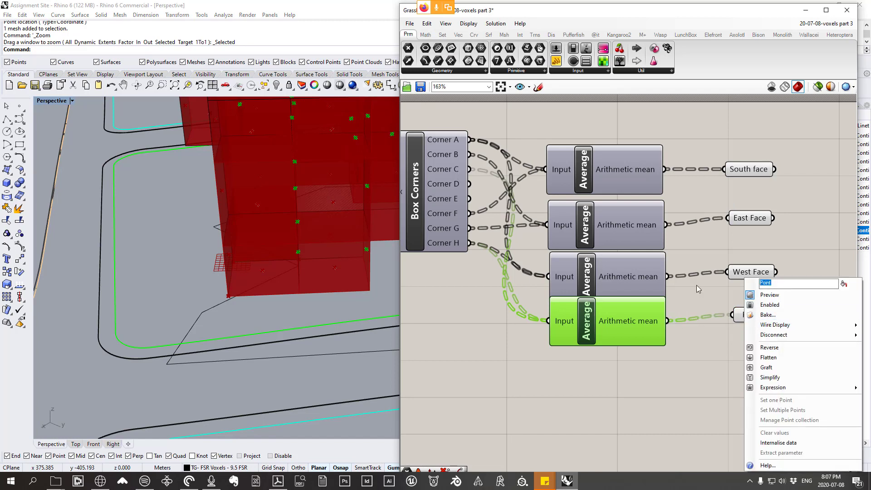
{"action": "type", "text": "North Face"}
{"action": "left_click", "coordinate": [659, 368]}
Step: Turn off the preview of all four Average components together
{"action": "left_click_drag", "start_coordinate": [619, 373], "coordinate": [524, 159]}
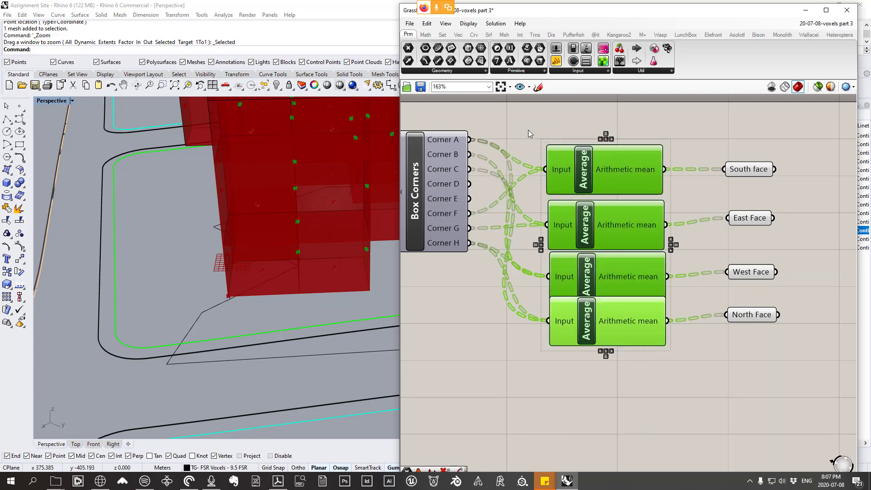
{"action": "right_click", "coordinate": [522, 115]}
{"action": "left_click", "coordinate": [529, 131]}
{"action": "right_click_drag", "start_coordinate": [222, 218], "coordinate": [304, 234]}
{"action": "scroll", "coordinate": [304, 222], "scroll_direction": "down", "scroll_amount": 5}
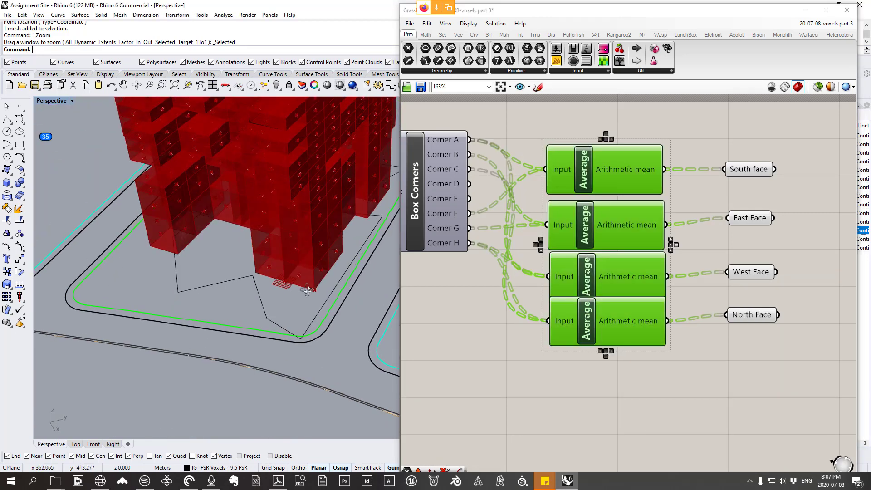
{"action": "scroll", "coordinate": [305, 234], "scroll_direction": "up", "scroll_amount": 4}
Step: Select the four named face Point parameters and examine their highlighted points on the voxel tower from several angles
{"action": "left_click_drag", "start_coordinate": [846, 416], "coordinate": [742, 124]}
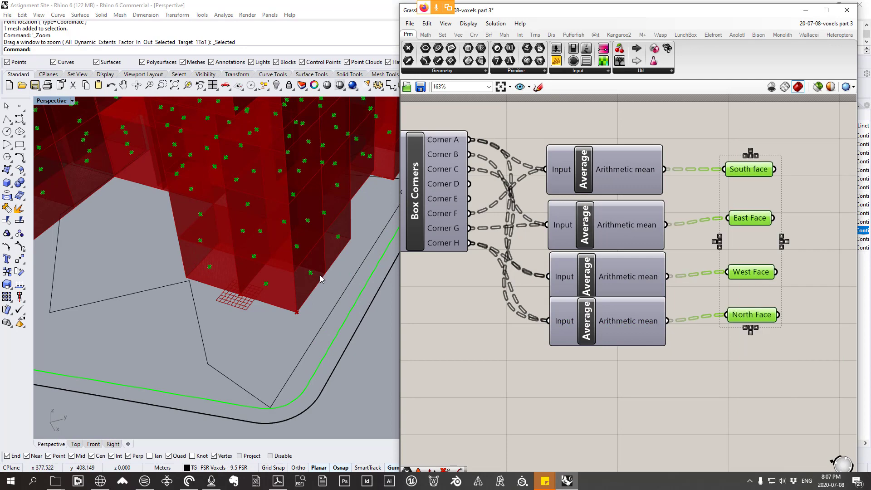
{"action": "scroll", "coordinate": [321, 278], "scroll_direction": "down", "scroll_amount": 2}
{"action": "right_click_drag", "start_coordinate": [321, 277], "coordinate": [281, 245]}
{"action": "scroll", "coordinate": [207, 255], "scroll_direction": "up", "scroll_amount": 2}
{"action": "scroll", "coordinate": [231, 238], "scroll_direction": "up", "scroll_amount": 2}
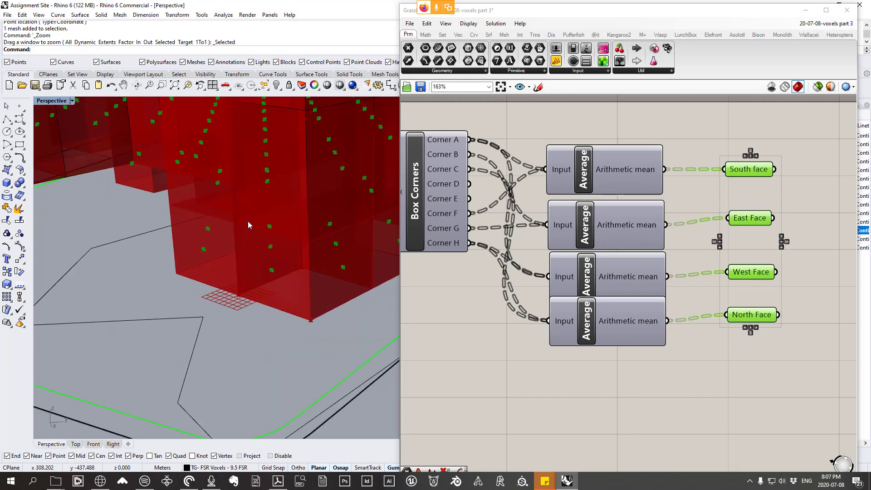
{"action": "right_click_drag", "start_coordinate": [298, 324], "coordinate": [323, 337]}
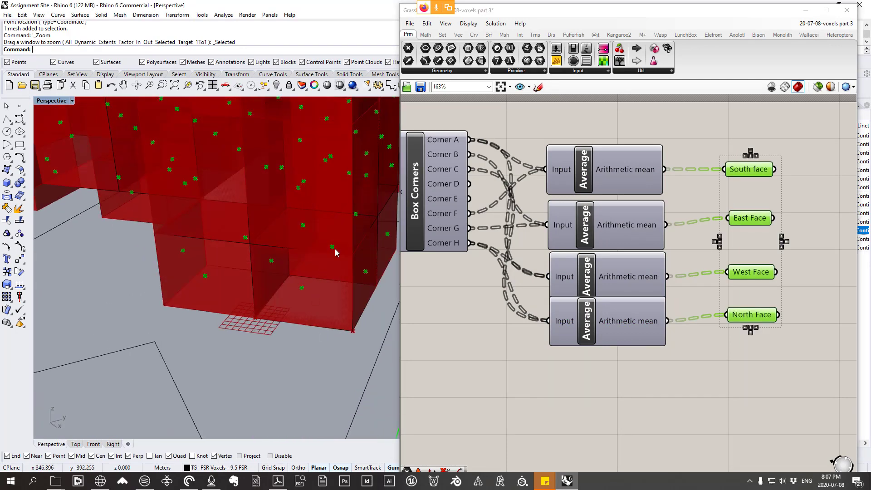
{"action": "scroll", "coordinate": [336, 253], "scroll_direction": "down", "scroll_amount": 5}
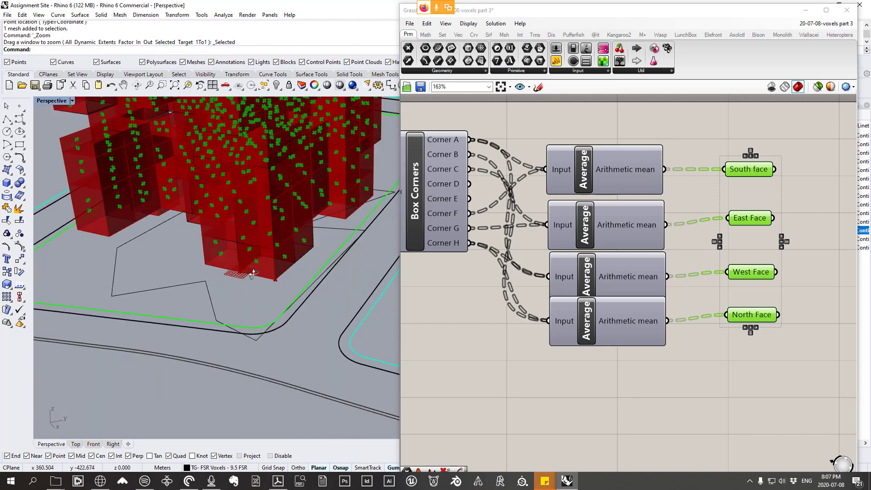
{"action": "scroll", "coordinate": [253, 273], "scroll_direction": "down", "scroll_amount": 8}
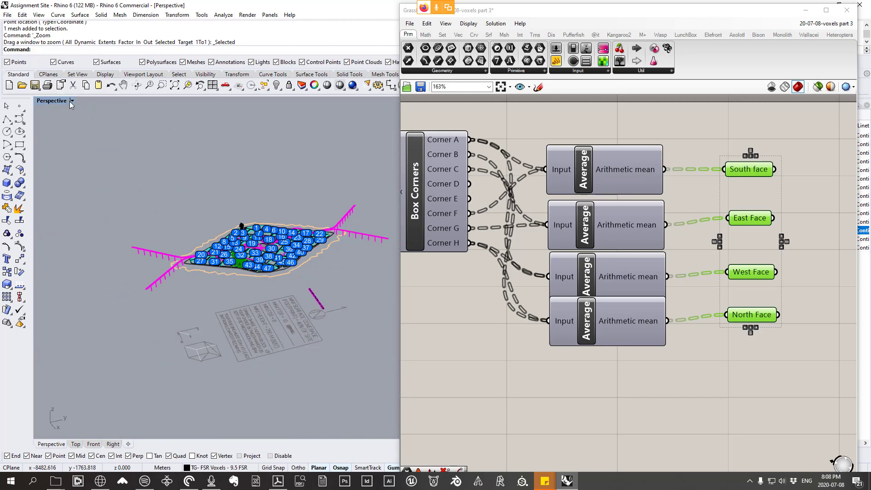
Step: Switch to the Top view and examine the reference box diagram with its x, y and z min/max axes
{"action": "double_click", "coordinate": [49, 103]}
{"action": "double_click", "coordinate": [47, 102]}
{"action": "right_click_drag", "start_coordinate": [173, 338], "coordinate": [155, 221]}
{"action": "scroll", "coordinate": [239, 203], "scroll_direction": "up", "scroll_amount": 4}
{"action": "right_click_drag", "start_coordinate": [244, 208], "coordinate": [255, 206]}
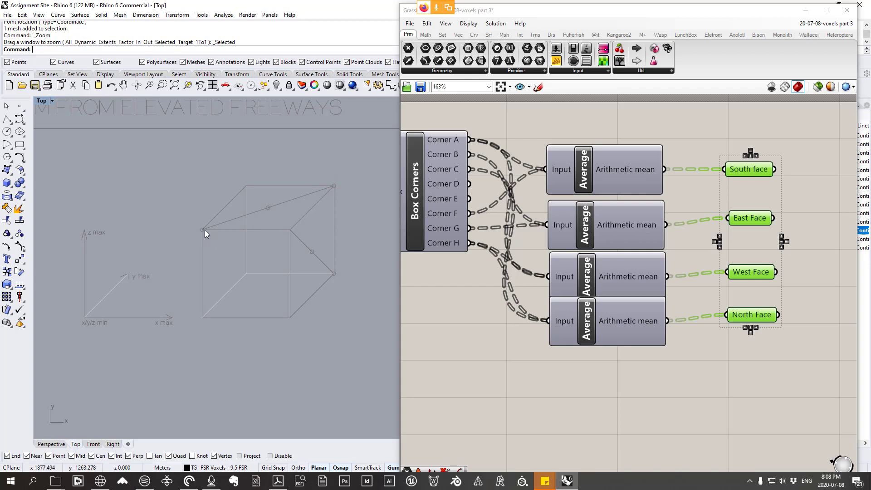
{"action": "left_click", "coordinate": [652, 373]}
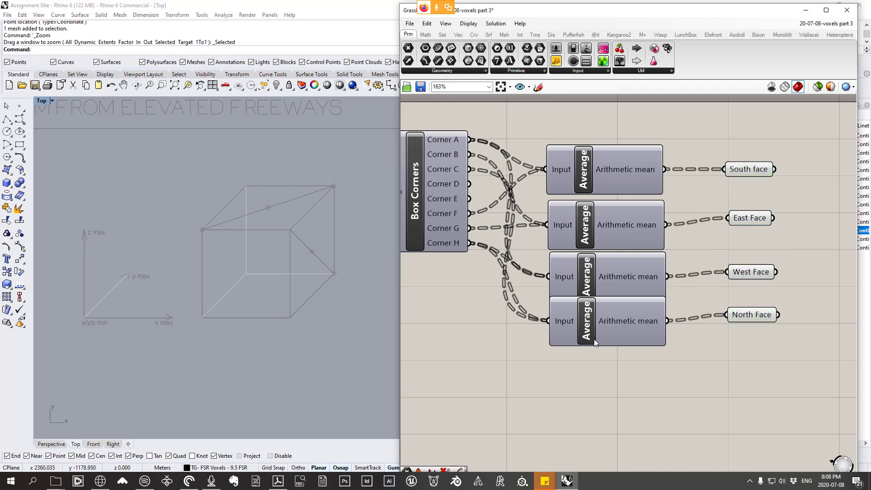
{"action": "left_click", "coordinate": [43, 101]}
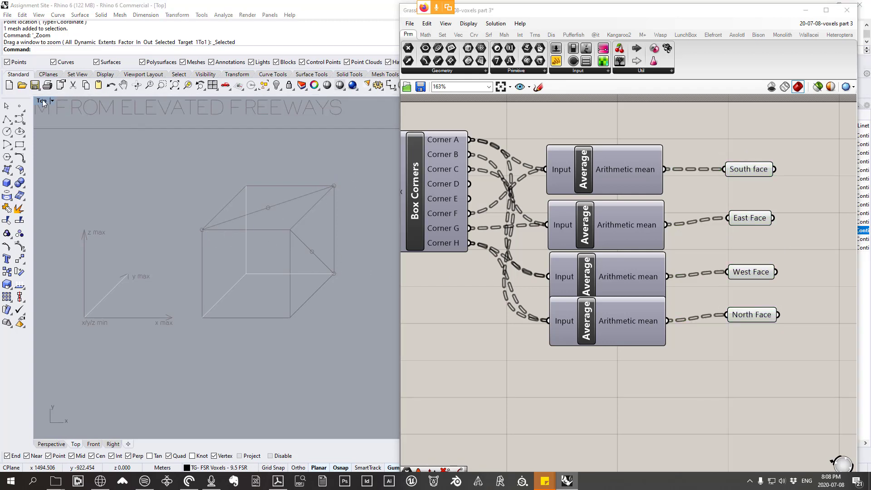
Step: Return to the Perspective view and select the voxel mesh at the base corner of the tower
{"action": "double_click", "coordinate": [43, 100]}
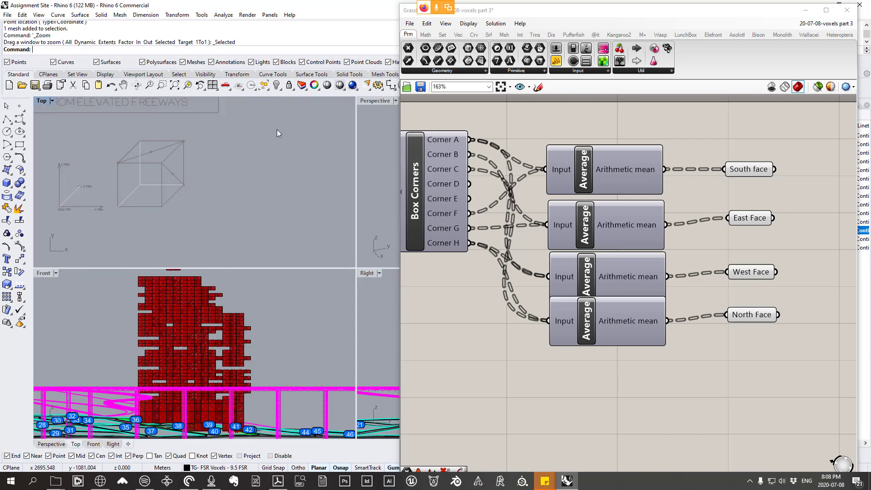
{"action": "double_click", "coordinate": [382, 100]}
{"action": "right_click_drag", "start_coordinate": [242, 200], "coordinate": [228, 276]}
{"action": "scroll", "coordinate": [229, 279], "scroll_direction": "up", "scroll_amount": 10}
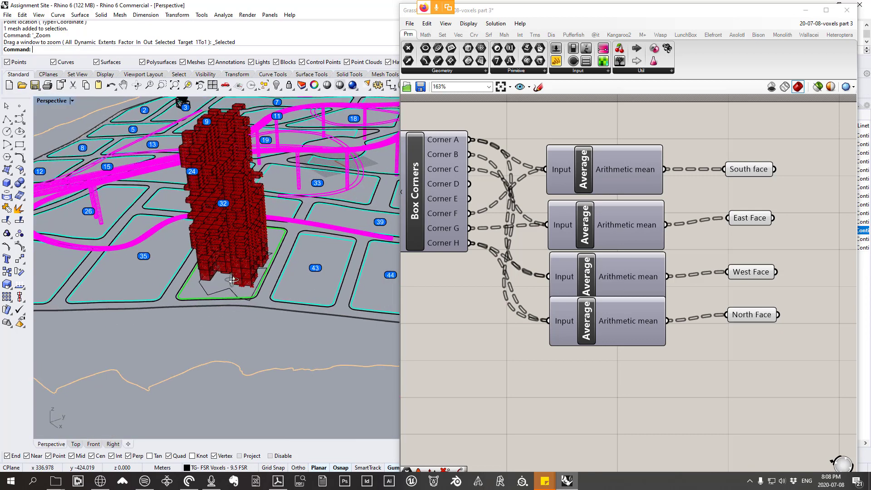
{"action": "left_click", "coordinate": [219, 258]}
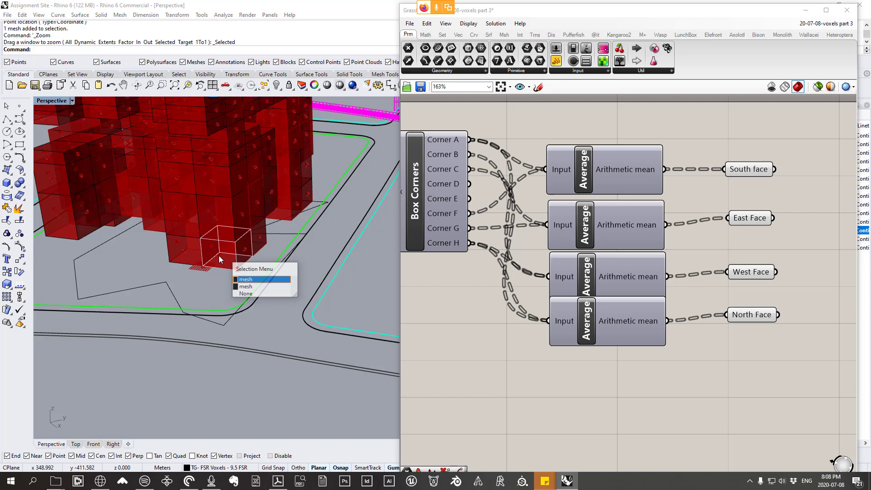
{"action": "left_click", "coordinate": [250, 285]}
{"action": "scroll", "coordinate": [215, 236], "scroll_direction": "up", "scroll_amount": 5}
{"action": "scroll", "coordinate": [215, 236], "scroll_direction": "down", "scroll_amount": 4}
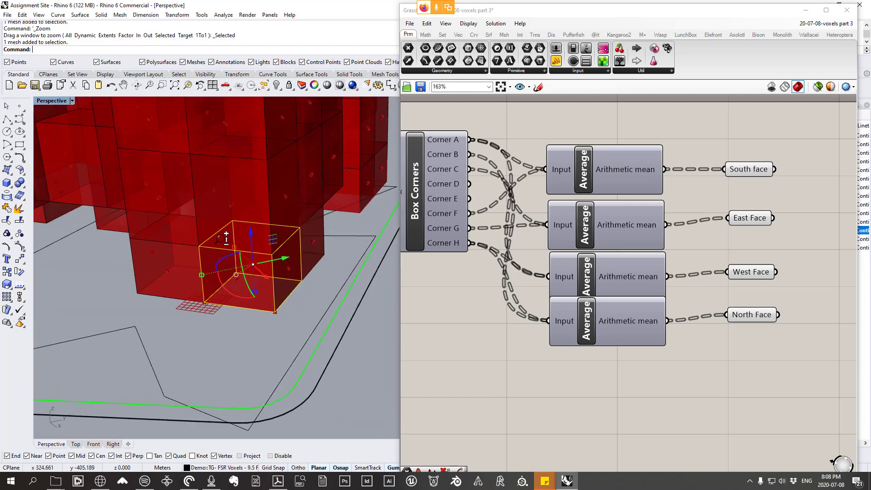
Step: Add two more Average components below the fourth Average
{"action": "left_click", "coordinate": [425, 35]}
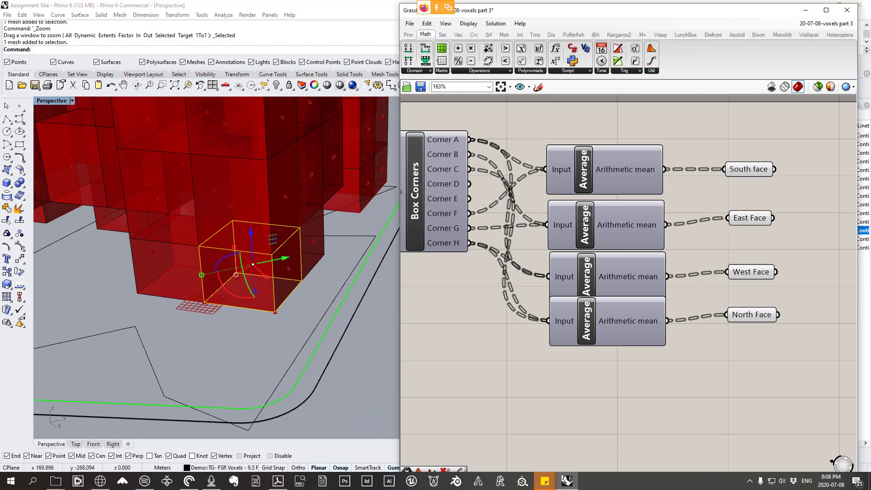
{"action": "left_click", "coordinate": [652, 71]}
{"action": "left_click", "coordinate": [671, 145]}
{"action": "left_click", "coordinate": [592, 389]}
{"action": "left_click_drag", "start_coordinate": [592, 389], "coordinate": [608, 383]}
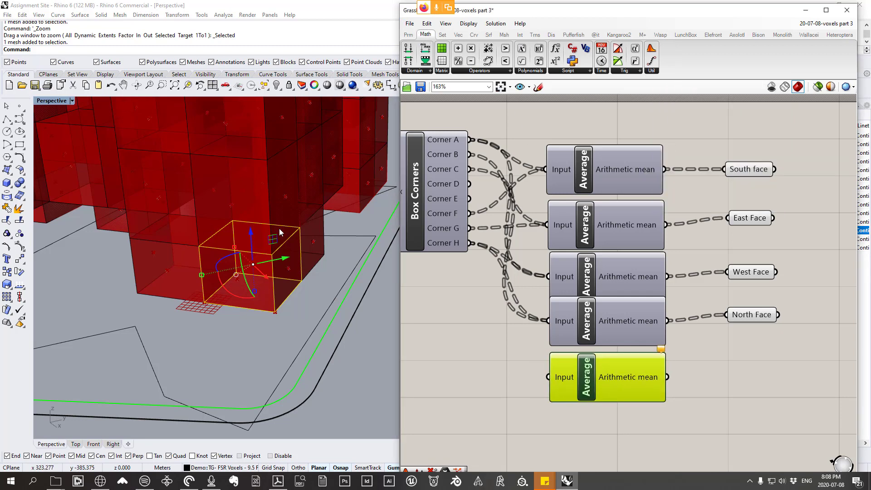
{"action": "left_click", "coordinate": [652, 71]}
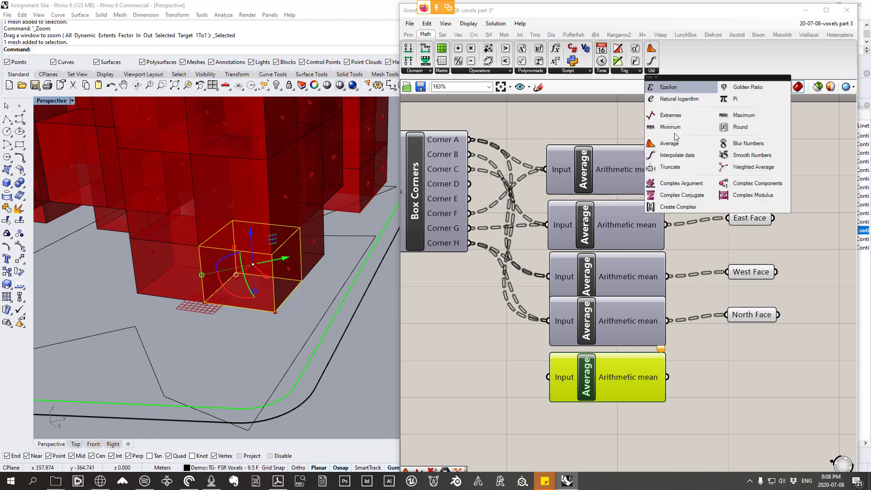
{"action": "left_click", "coordinate": [659, 86]}
{"action": "left_click", "coordinate": [590, 434]}
{"action": "left_click_drag", "start_coordinate": [590, 431], "coordinate": [588, 433]}
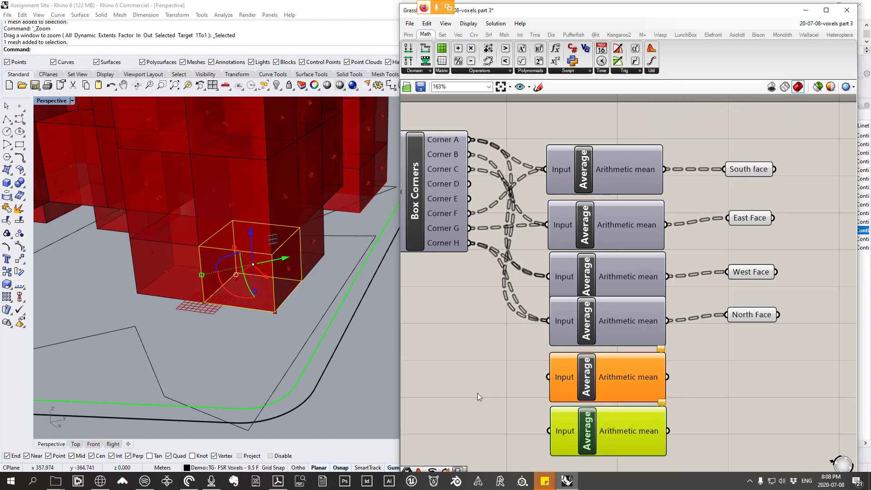
{"action": "left_click", "coordinate": [479, 393]}
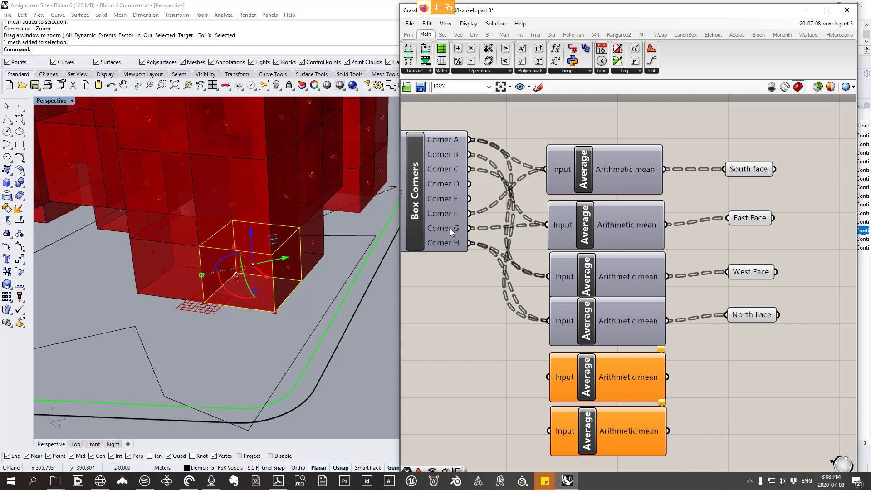
Step: Connect Corner E and Corner G of Box Corners to the fifth Average's Input
{"action": "mouse_move", "coordinate": [450, 228]}
{"action": "mouse_move", "coordinate": [453, 247]}
{"action": "mouse_move", "coordinate": [451, 142]}
{"action": "mouse_move", "coordinate": [456, 158]}
{"action": "mouse_move", "coordinate": [458, 197]}
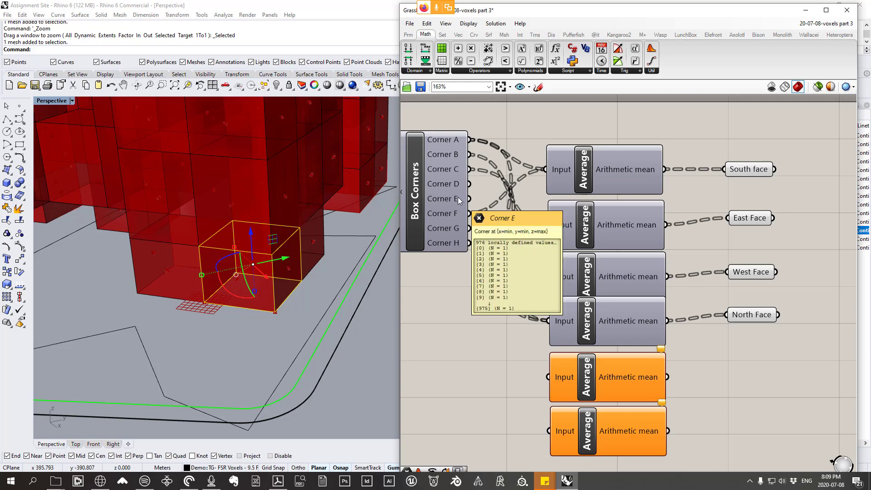
{"action": "left_click_drag", "start_coordinate": [469, 199], "coordinate": [588, 370]}
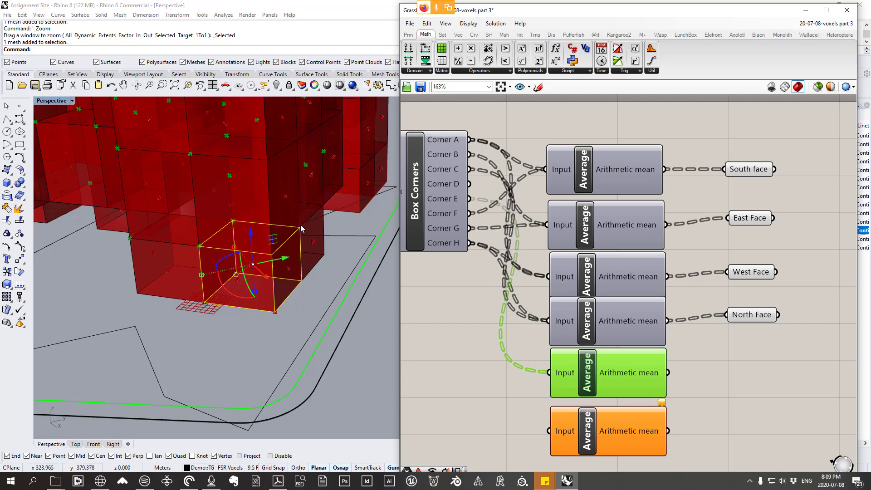
{"action": "left_click", "coordinate": [471, 313]}
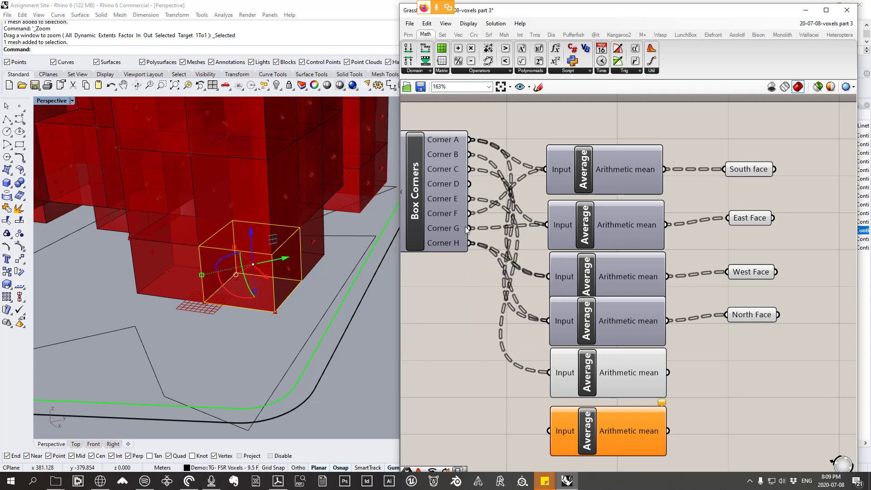
{"action": "left_click_drag", "start_coordinate": [470, 228], "coordinate": [549, 373]}
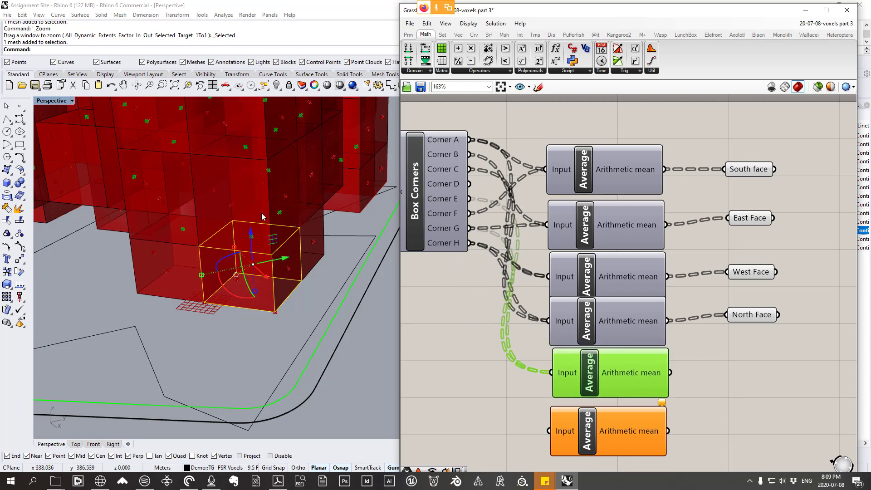
Step: Add a Point parameter fed by the fifth Average's Arithmetic mean and name it Top Face
{"action": "right_click_drag", "start_coordinate": [745, 380], "coordinate": [734, 371]}
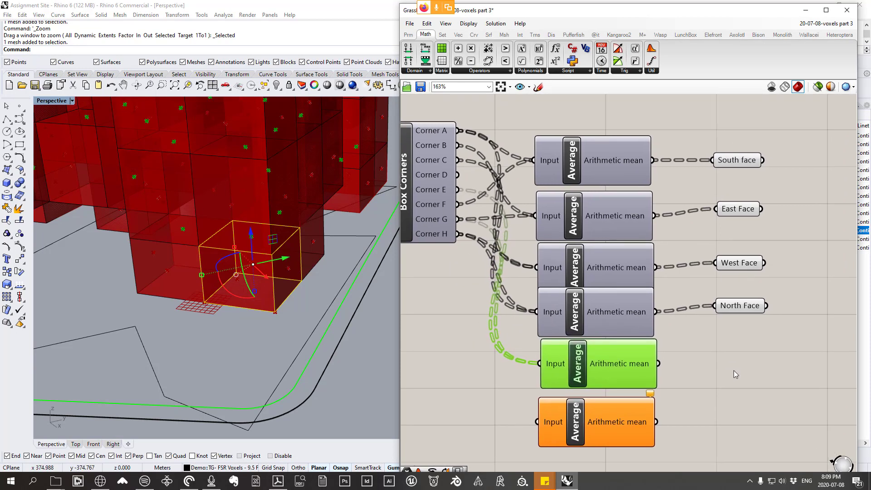
{"action": "left_click", "coordinate": [409, 35]}
{"action": "left_click", "coordinate": [443, 72]}
{"action": "left_click", "coordinate": [428, 87]}
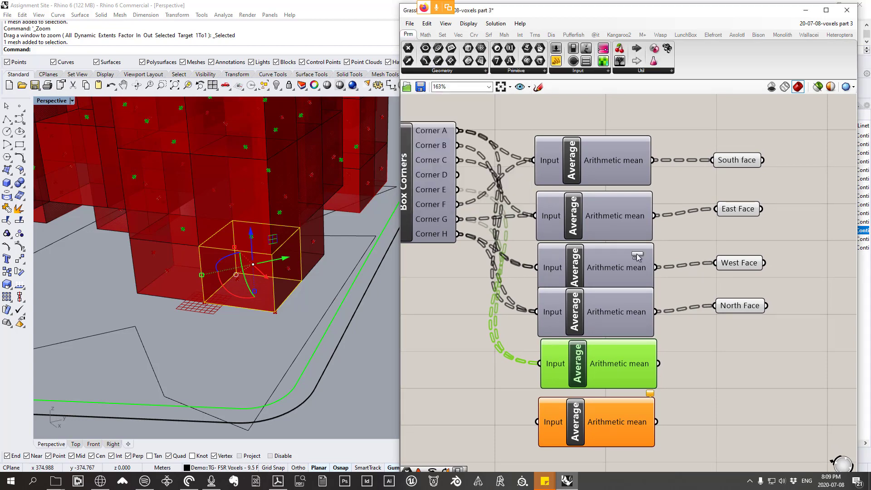
{"action": "left_click", "coordinate": [743, 358]}
{"action": "left_click_drag", "start_coordinate": [624, 365], "coordinate": [621, 368]}
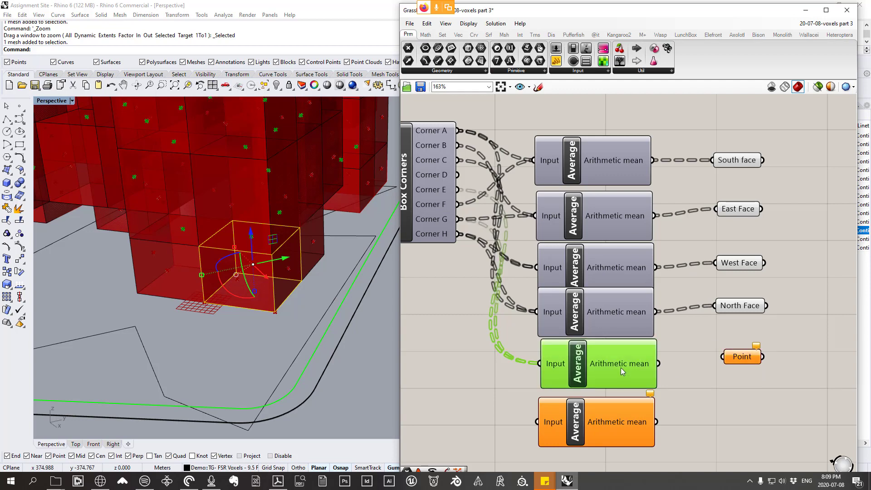
{"action": "left_click_drag", "start_coordinate": [681, 340], "coordinate": [724, 357]}
{"action": "right_click", "coordinate": [741, 358]}
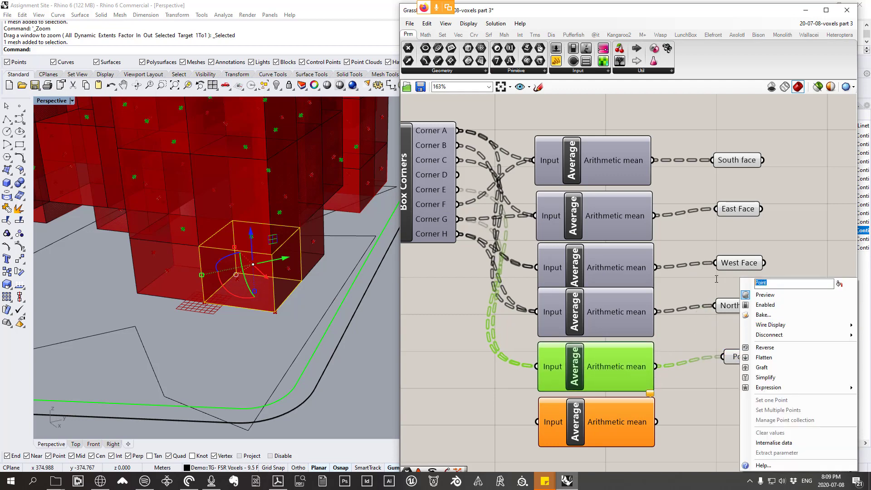
{"action": "type", "text": "Top Face"}
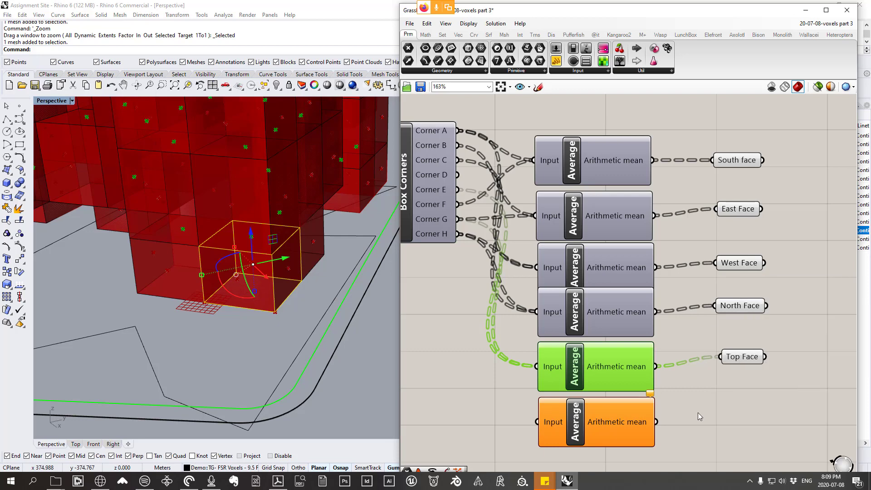
Step: Turn off the preview of the fifth Average and deselect the voxel mesh in the viewport
{"action": "left_click", "coordinate": [698, 412]}
{"action": "left_click", "coordinate": [625, 368]}
{"action": "right_click", "coordinate": [682, 330]}
{"action": "left_click", "coordinate": [701, 342]}
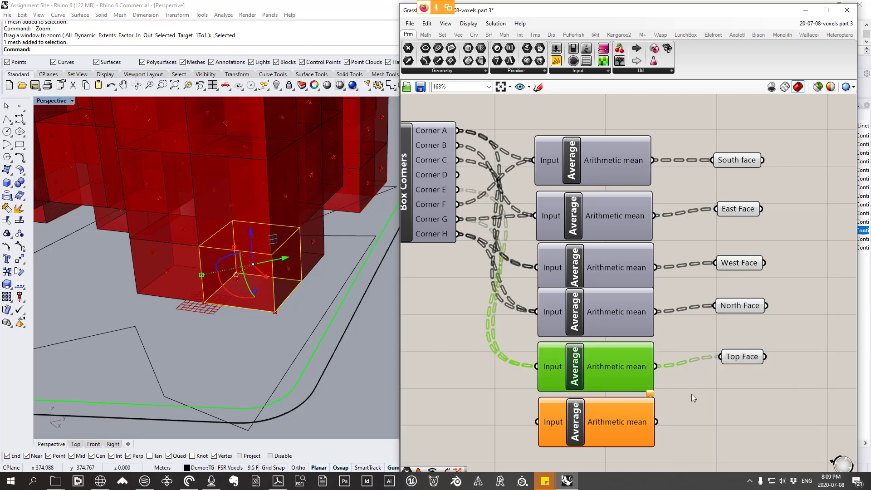
{"action": "right_click_drag", "start_coordinate": [554, 368], "coordinate": [574, 351]}
{"action": "left_click", "coordinate": [251, 352]}
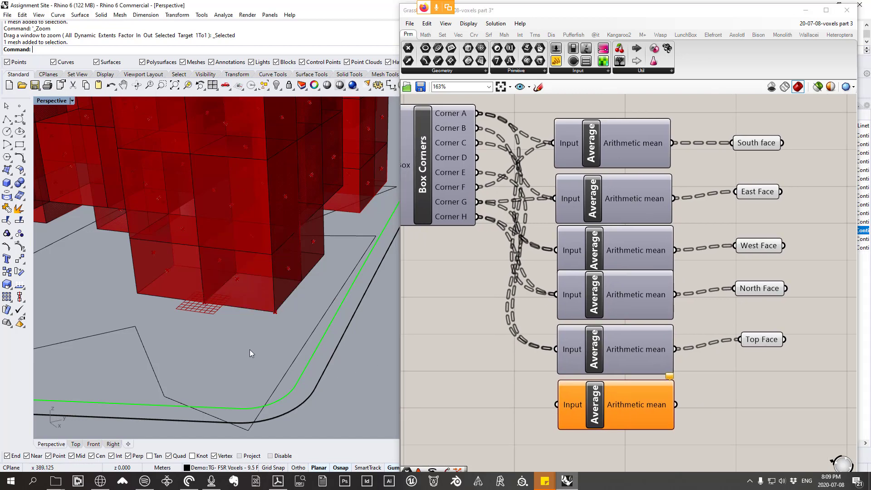
Step: Connect Corner A of Box Corners to the sixth Average's Input and highlight its points on the tower
{"action": "right_click_drag", "start_coordinate": [250, 352], "coordinate": [231, 326]}
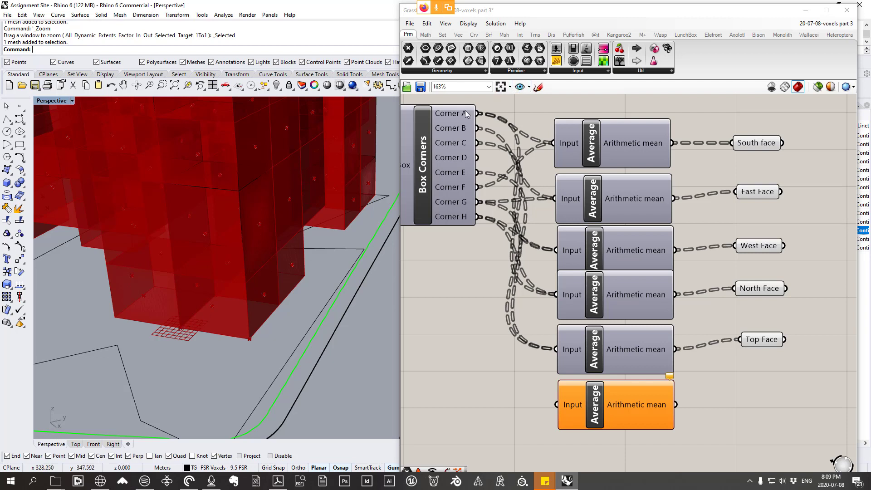
{"action": "mouse_move", "coordinate": [467, 114]}
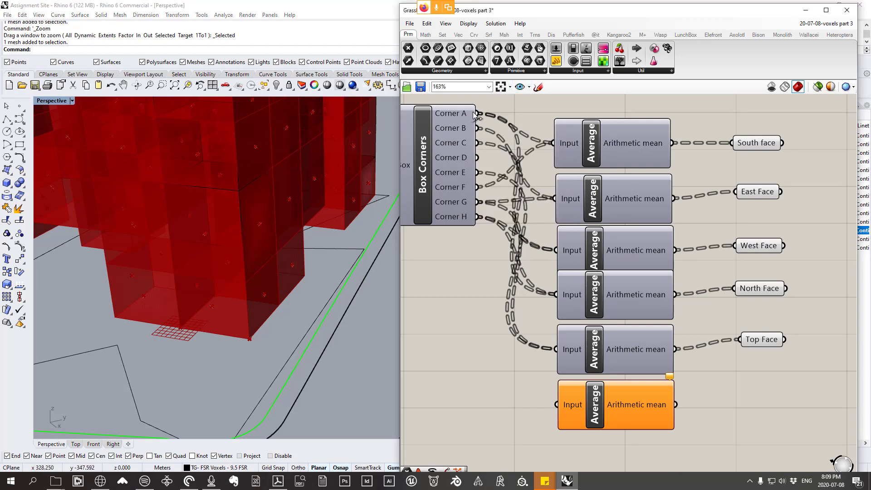
{"action": "left_click_drag", "start_coordinate": [477, 113], "coordinate": [557, 405]}
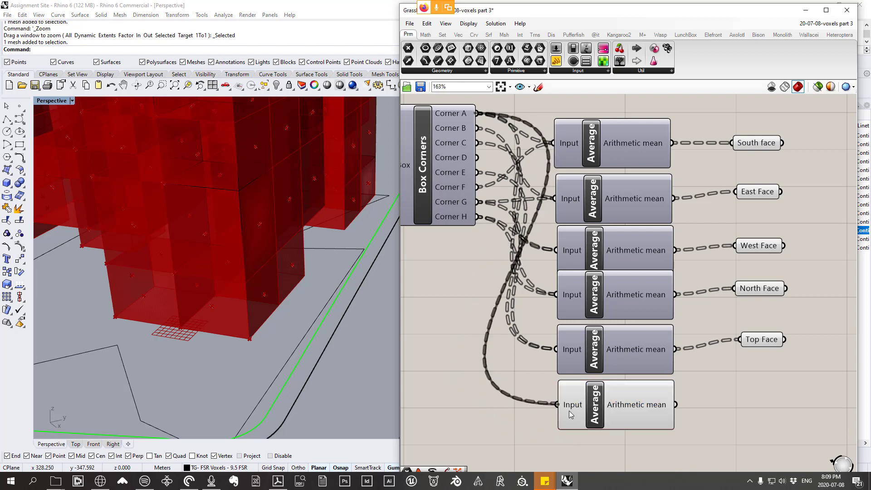
{"action": "left_click", "coordinate": [596, 412]}
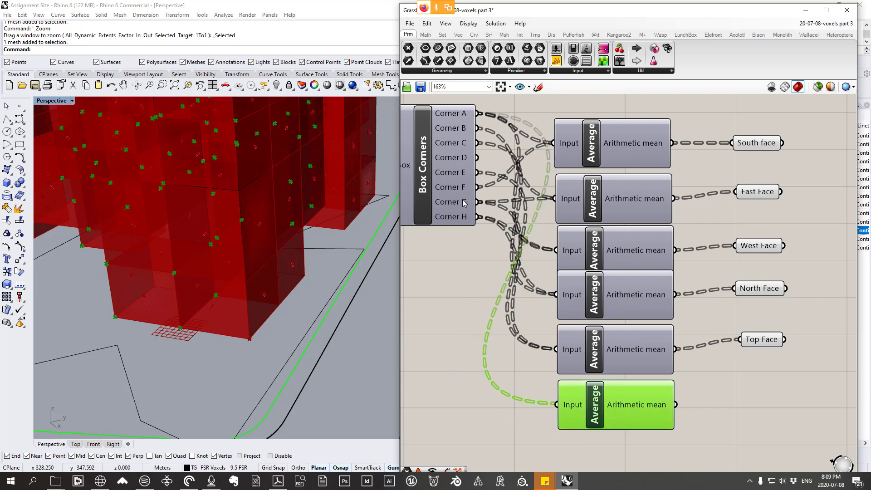
Step: Try Corner G as the second input of the sixth Average, and disconnect it again
{"action": "mouse_move", "coordinate": [465, 203]}
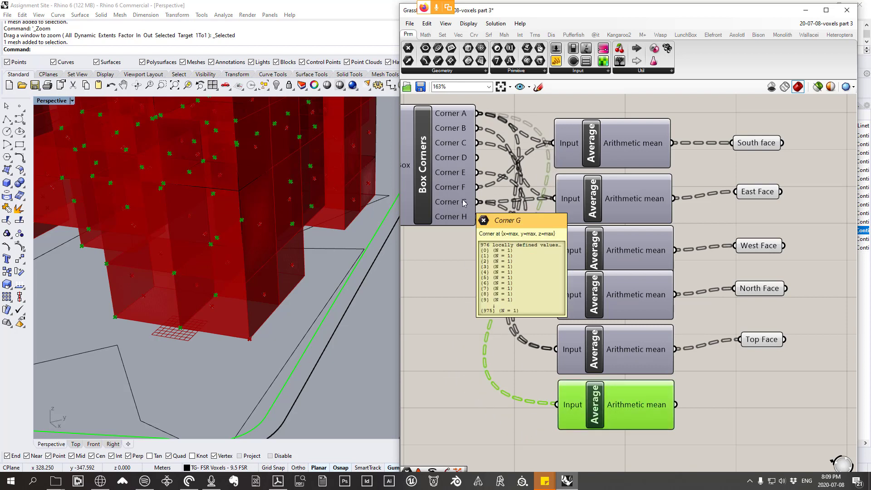
{"action": "left_click_drag", "start_coordinate": [475, 203], "coordinate": [596, 389]}
{"action": "right_click_drag", "start_coordinate": [190, 333], "coordinate": [195, 305]}
{"action": "right_click", "coordinate": [579, 402]}
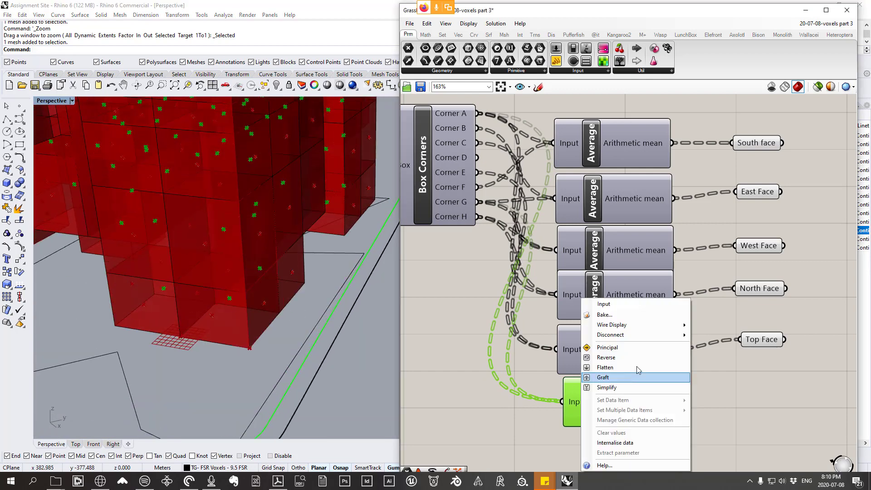
{"action": "mouse_move", "coordinate": [635, 335]}
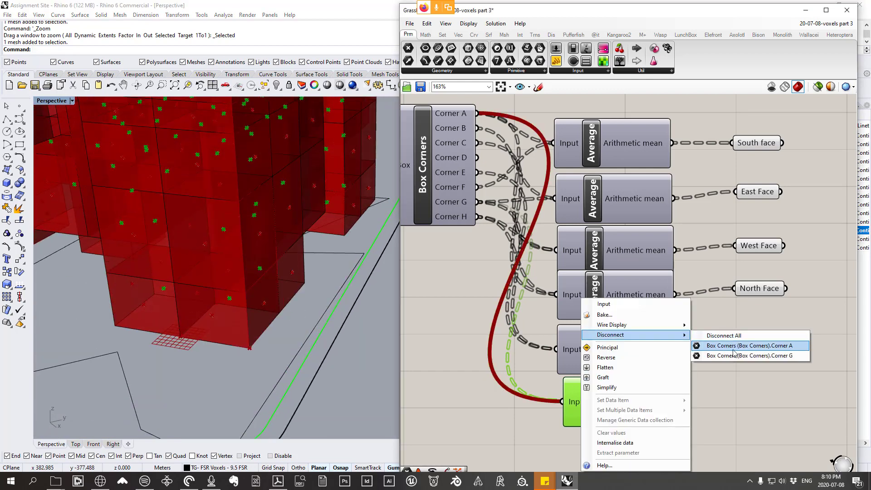
{"action": "left_click", "coordinate": [760, 358]}
{"action": "mouse_move", "coordinate": [605, 410]}
{"action": "left_mouse_down"}
{"action": "mouse_move", "coordinate": [618, 144]}
{"action": "mouse_move", "coordinate": [603, 422]}
{"action": "left_mouse_up"}
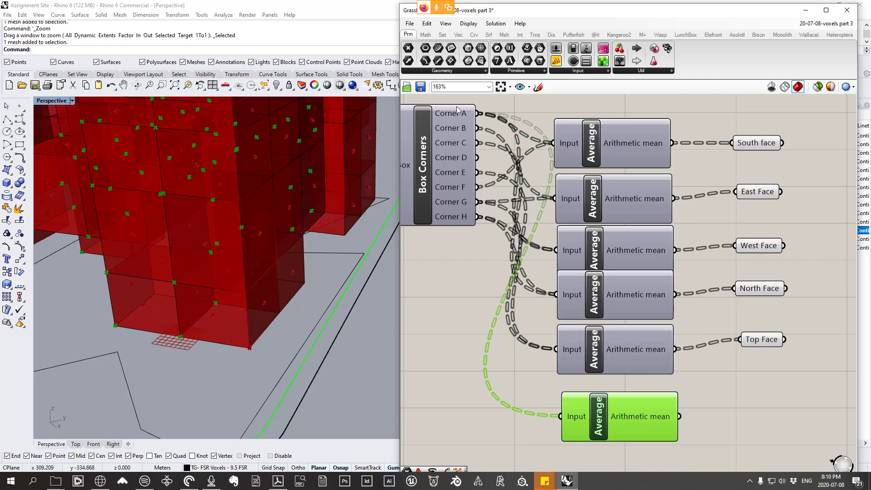
Step: Add Corner C to the sixth Average's Input and check the averaged points on the undersides of the voxels
{"action": "mouse_move", "coordinate": [455, 117]}
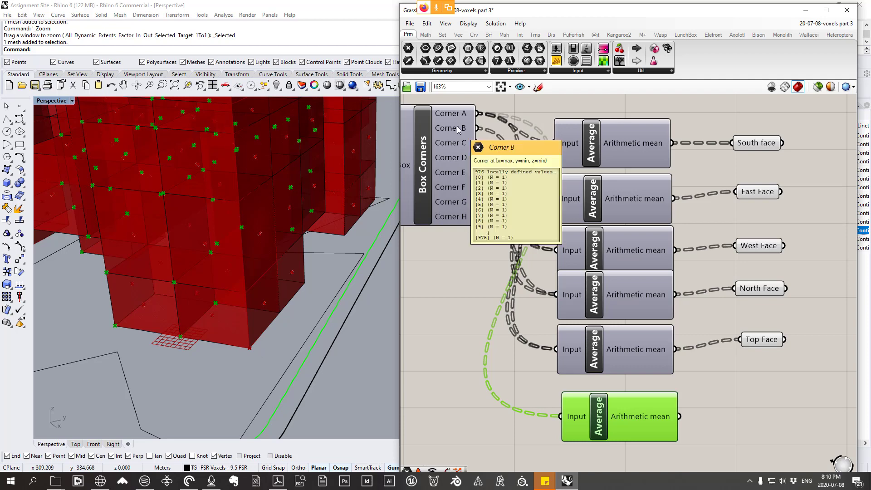
{"action": "mouse_move", "coordinate": [464, 146]}
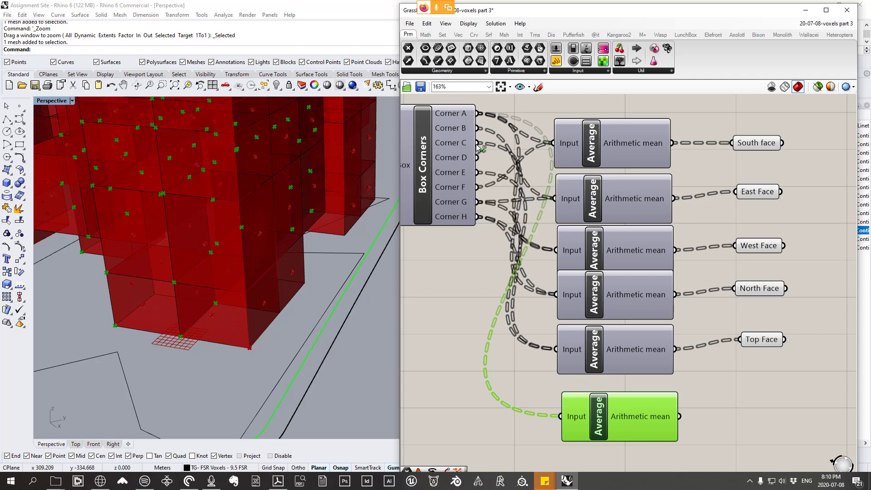
{"action": "left_click_drag", "start_coordinate": [477, 143], "coordinate": [562, 418], "text": "shift"}
{"action": "mouse_move", "coordinate": [644, 421]}
{"action": "left_mouse_down"}
{"action": "mouse_move", "coordinate": [614, 425]}
{"action": "mouse_move", "coordinate": [641, 419]}
{"action": "left_mouse_up"}
{"action": "scroll", "coordinate": [255, 326], "scroll_direction": "down", "scroll_amount": 8}
{"action": "right_click_drag", "start_coordinate": [255, 326], "coordinate": [199, 313]}
{"action": "scroll", "coordinate": [72, 208], "scroll_direction": "up", "scroll_amount": 8}
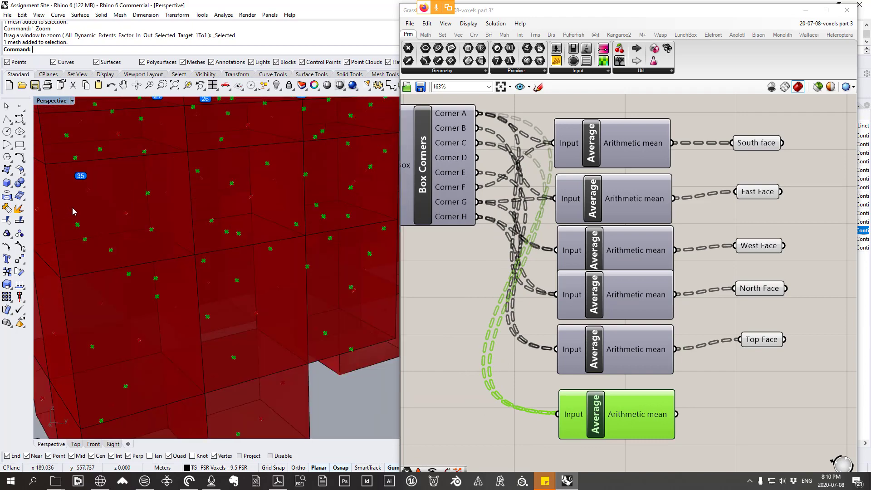
{"action": "scroll", "coordinate": [72, 208], "scroll_direction": "down", "scroll_amount": 6}
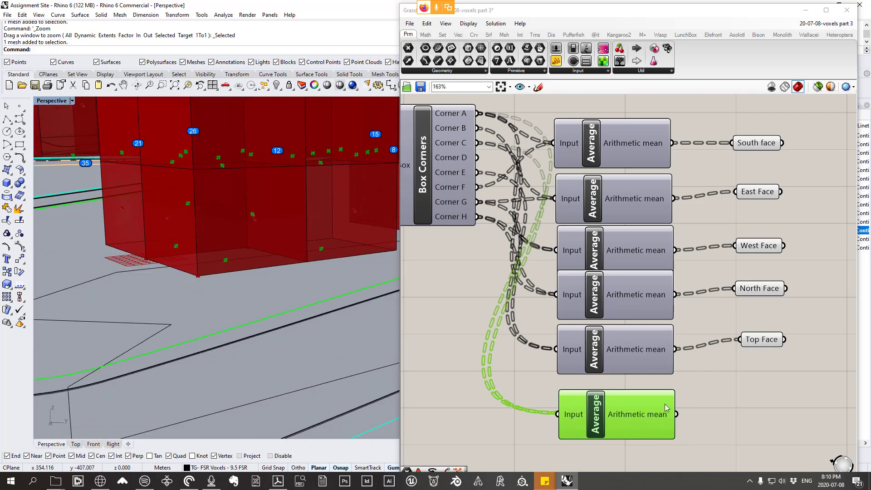
Step: Add a Point parameter beside the sixth Average, connect it to its Arithmetic mean output, and rename it Bottom Point
{"action": "right_click_drag", "start_coordinate": [665, 404], "coordinate": [587, 368]}
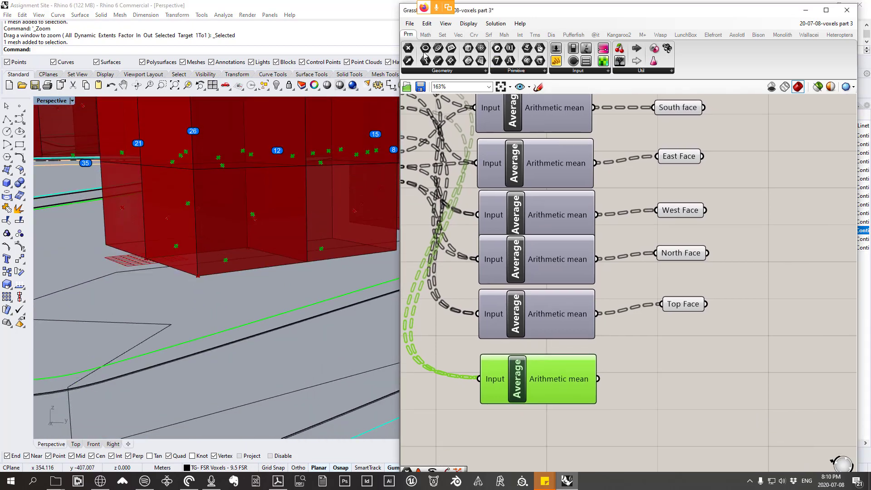
{"action": "left_click", "coordinate": [432, 72]}
{"action": "left_click", "coordinate": [424, 85]}
{"action": "left_click", "coordinate": [684, 358]}
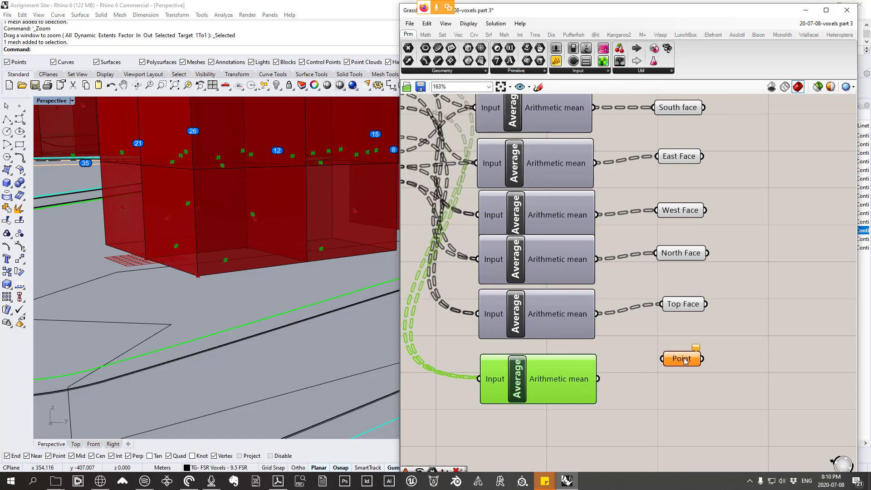
{"action": "left_click_drag", "start_coordinate": [598, 378], "coordinate": [666, 360]}
{"action": "right_click", "coordinate": [681, 359]}
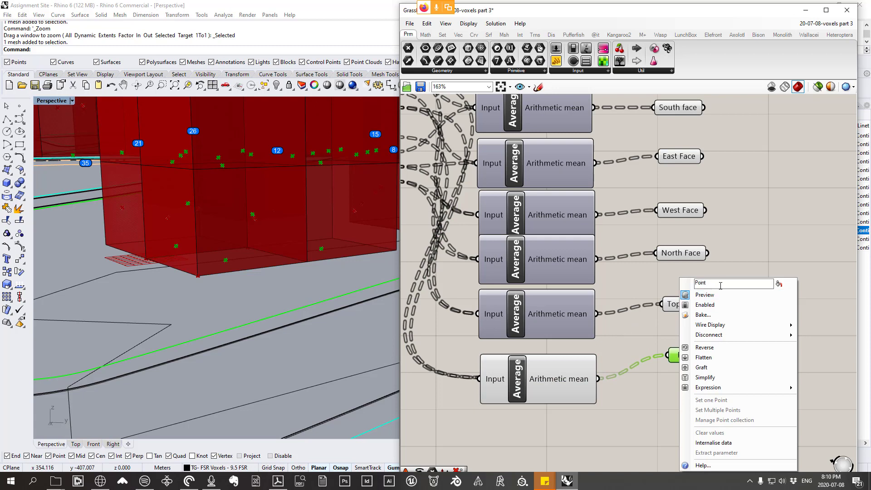
{"action": "left_click_drag", "start_coordinate": [721, 286], "coordinate": [623, 278]}
{"action": "type", "text": "Bottom Point"}
Step: Turn off the preview of the sixth Average
{"action": "left_click", "coordinate": [538, 382]}
{"action": "right_click", "coordinate": [619, 341]}
{"action": "left_click", "coordinate": [649, 345]}
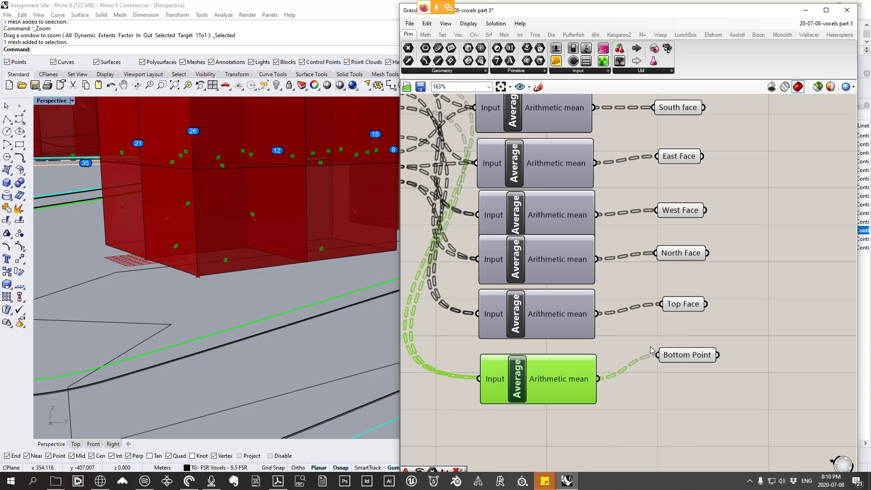
{"action": "left_click", "coordinate": [642, 327]}
{"action": "scroll", "coordinate": [582, 273], "scroll_direction": "down", "scroll_amount": 3}
{"action": "scroll", "coordinate": [581, 272], "scroll_direction": "up", "scroll_amount": 2}
{"action": "left_click", "coordinate": [554, 358]}
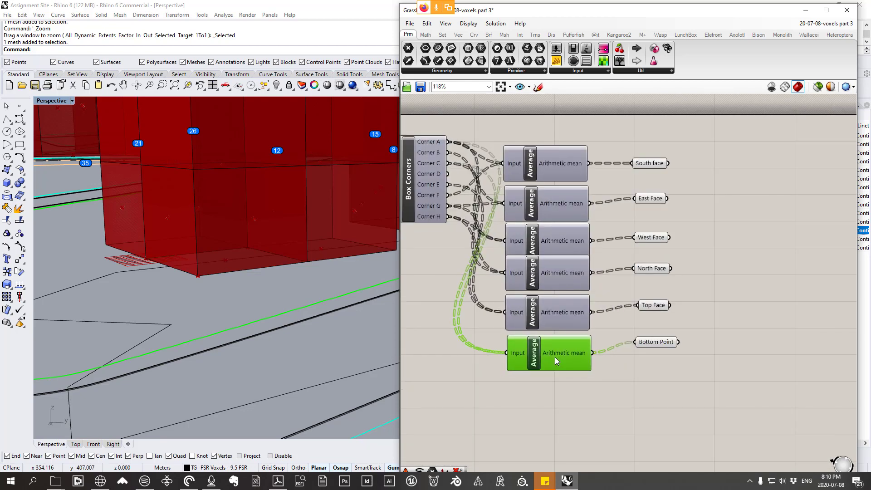
Step: Examine the voxel faces in the viewport and the old definition's face-point, closest-point, configuration-check and number-to-text groups
{"action": "scroll", "coordinate": [638, 292], "scroll_direction": "down", "scroll_amount": 4}
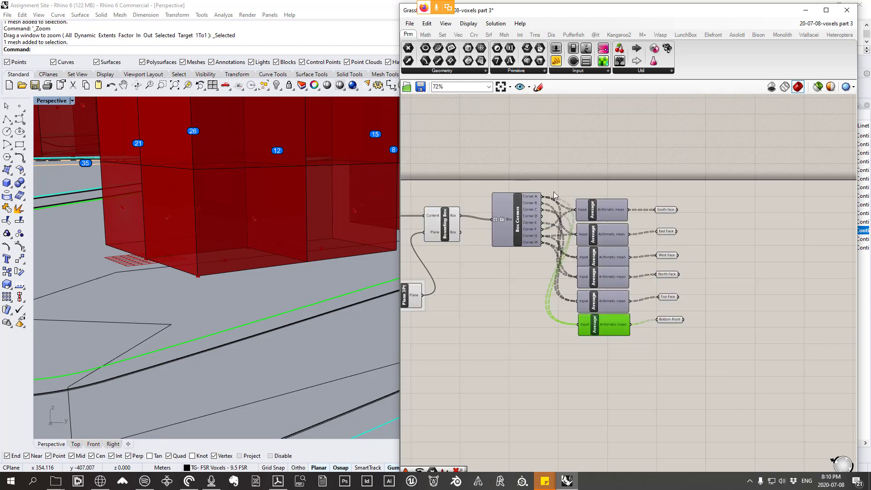
{"action": "scroll", "coordinate": [305, 252], "scroll_direction": "up", "scroll_amount": 2}
{"action": "scroll", "coordinate": [227, 244], "scroll_direction": "down", "scroll_amount": 4}
{"action": "scroll", "coordinate": [260, 246], "scroll_direction": "up", "scroll_amount": 5}
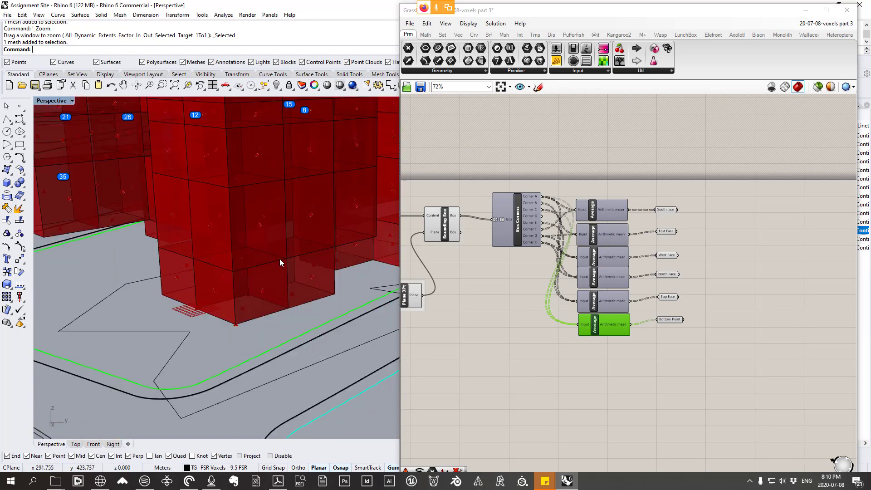
{"action": "scroll", "coordinate": [278, 257], "scroll_direction": "up", "scroll_amount": 2}
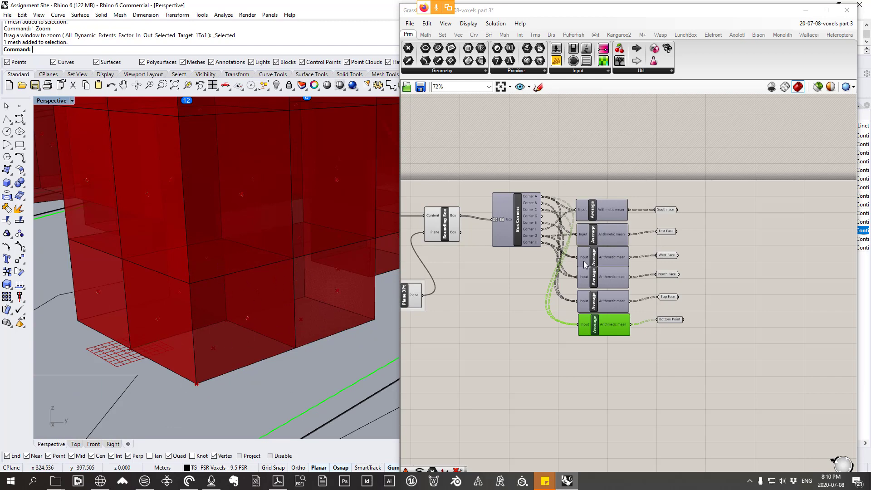
{"action": "scroll", "coordinate": [585, 265], "scroll_direction": "down", "scroll_amount": 6}
{"action": "right_click_drag", "start_coordinate": [767, 313], "coordinate": [524, 265]}
{"action": "scroll", "coordinate": [710, 250], "scroll_direction": "up", "scroll_amount": 3}
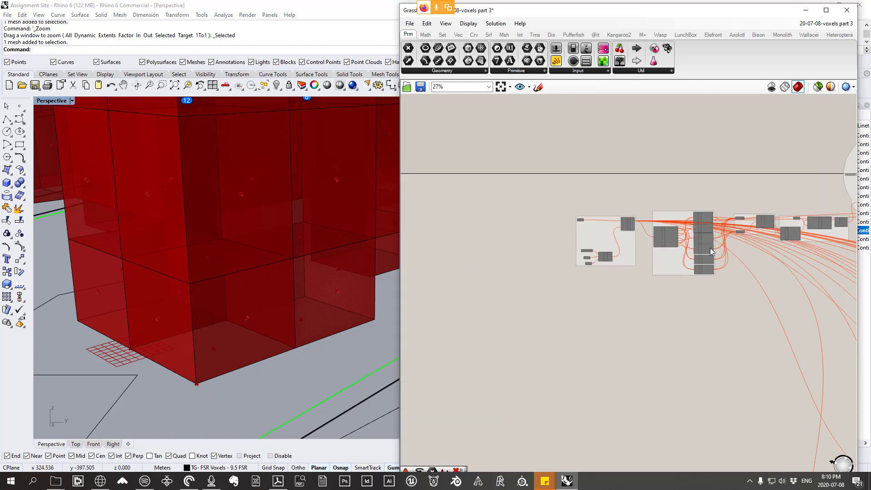
{"action": "scroll", "coordinate": [711, 250], "scroll_direction": "up", "scroll_amount": 5}
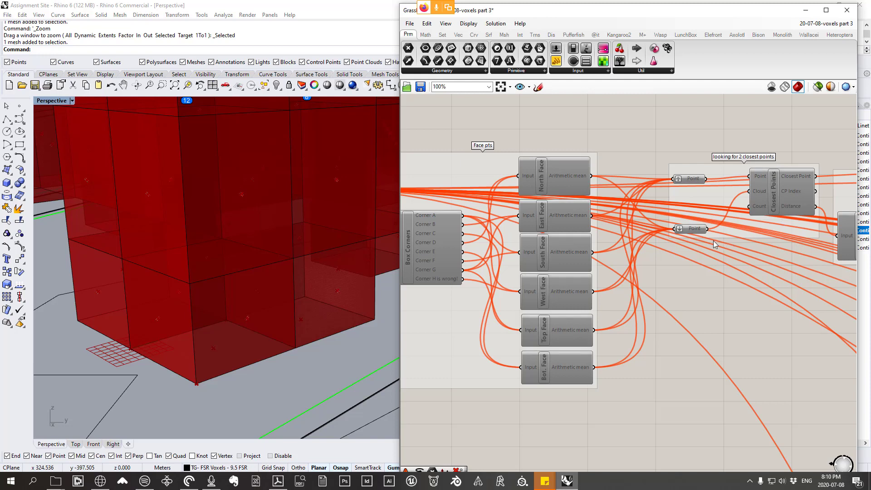
{"action": "right_click_drag", "start_coordinate": [730, 281], "coordinate": [484, 258]}
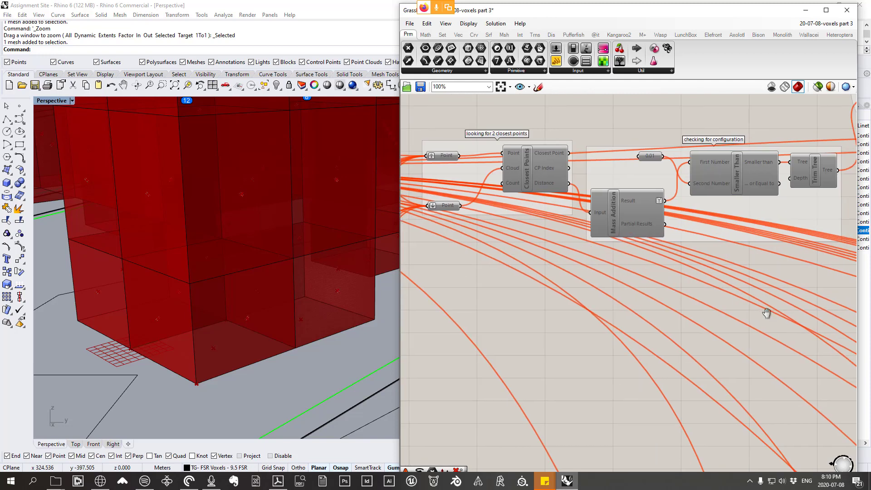
{"action": "right_click_drag", "start_coordinate": [766, 313], "coordinate": [583, 327]}
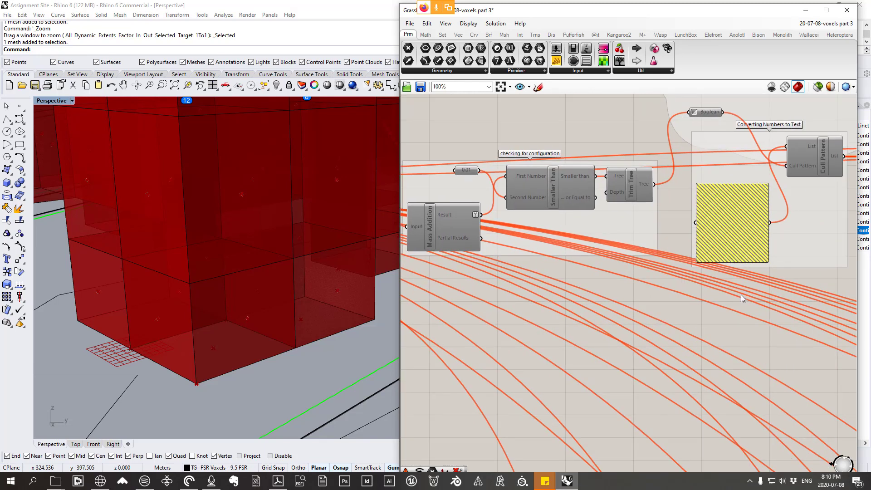
{"action": "scroll", "coordinate": [742, 295], "scroll_direction": "down", "scroll_amount": 7}
{"action": "right_click_drag", "start_coordinate": [553, 293], "coordinate": [869, 277]}
{"action": "scroll", "coordinate": [536, 251], "scroll_direction": "up", "scroll_amount": 5}
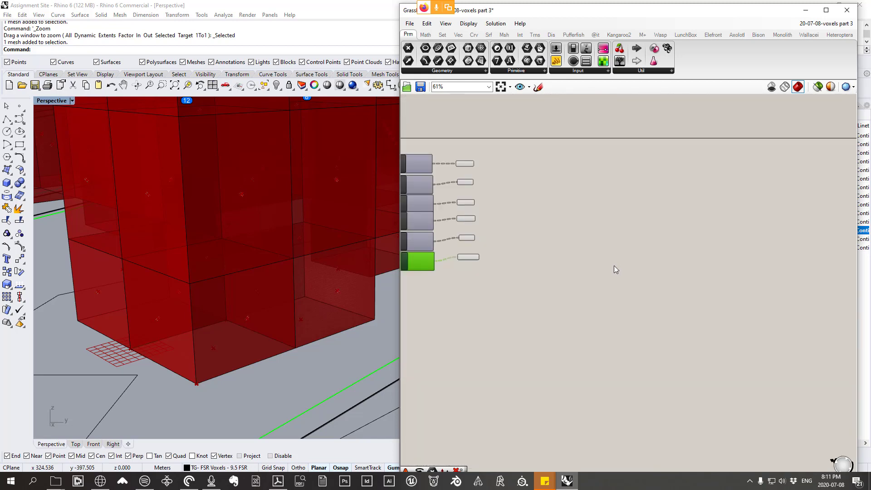
{"action": "scroll", "coordinate": [573, 273], "scroll_direction": "up", "scroll_amount": 1}
{"action": "right_click_drag", "start_coordinate": [573, 273], "coordinate": [716, 321]}
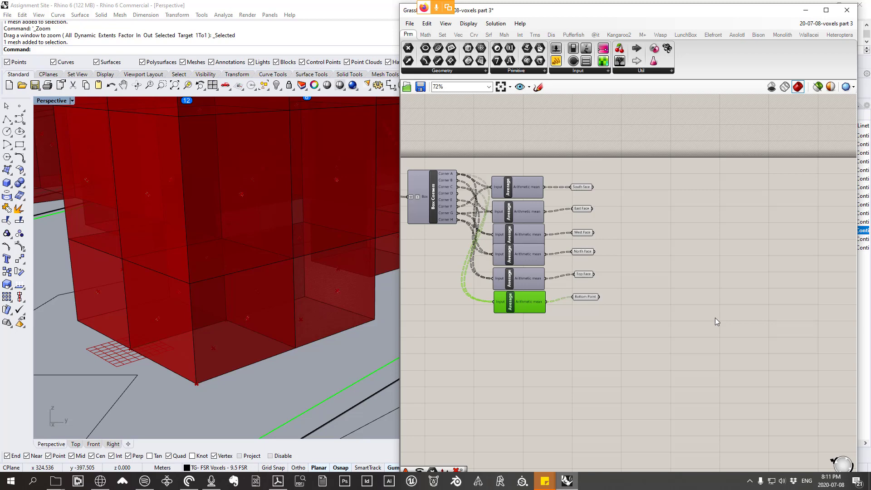
Step: Delete the entire old disabled definition, leaving only the newly built face-point components on the canvas
{"action": "right_click_drag", "start_coordinate": [522, 235], "coordinate": [664, 268]}
{"action": "right_click_drag", "start_coordinate": [559, 314], "coordinate": [572, 308]}
{"action": "scroll", "coordinate": [574, 273], "scroll_direction": "down", "scroll_amount": 2}
{"action": "scroll", "coordinate": [574, 276], "scroll_direction": "down", "scroll_amount": 10}
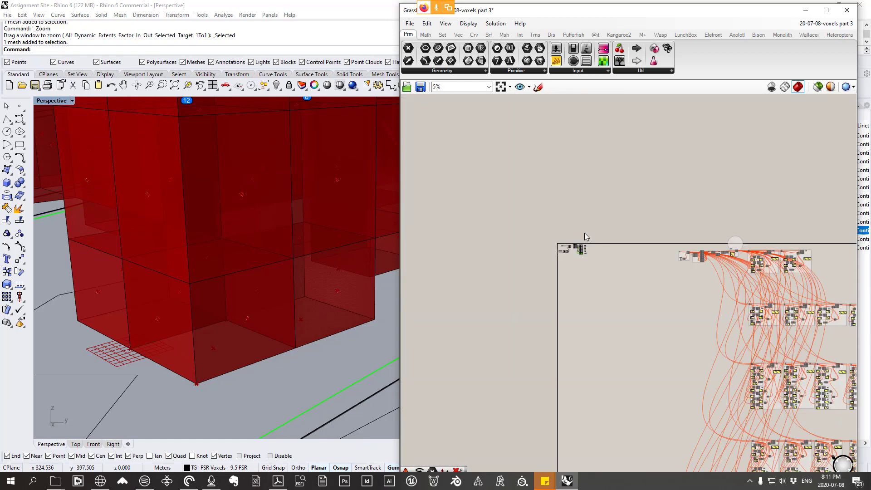
{"action": "right_click_drag", "start_coordinate": [706, 339], "coordinate": [580, 203]}
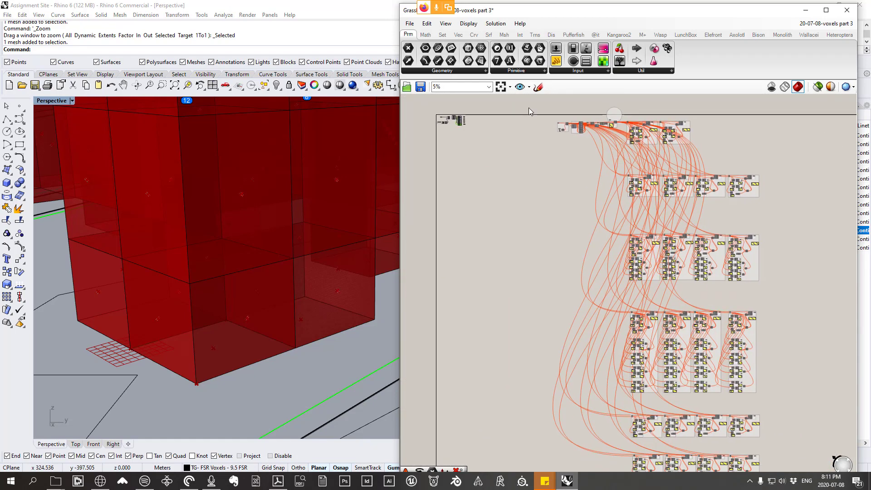
{"action": "left_click_drag", "start_coordinate": [529, 108], "coordinate": [801, 469]}
{"action": "mouse_move", "coordinate": [801, 470]}
{"action": "right_mouse_down"}
{"action": "mouse_move", "coordinate": [775, 390]}
{"action": "mouse_move", "coordinate": [806, 473]}
{"action": "right_mouse_up"}
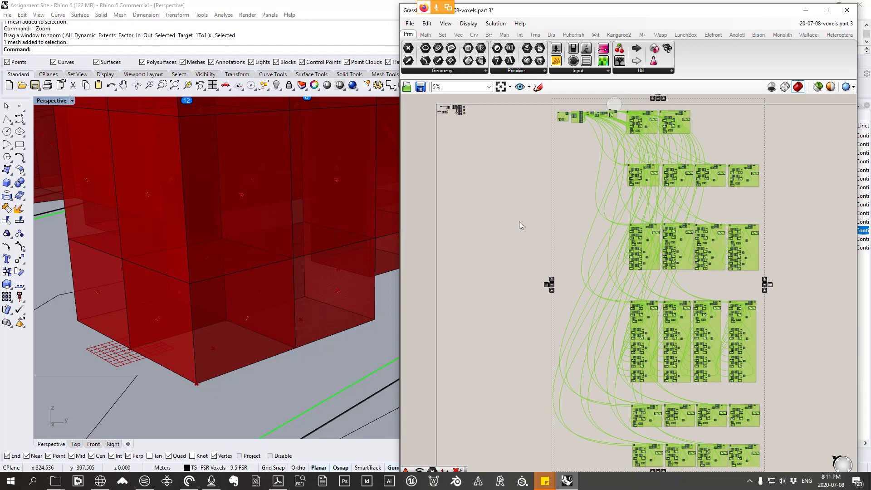
{"action": "key", "text": "Delete"}
Step: Group Box Corners with the six Averages and six face Point parameters, and move the group farther away from Bounding Box
{"action": "right_click_drag", "start_coordinate": [524, 225], "coordinate": [581, 290]}
{"action": "scroll", "coordinate": [511, 175], "scroll_direction": "up", "scroll_amount": 6}
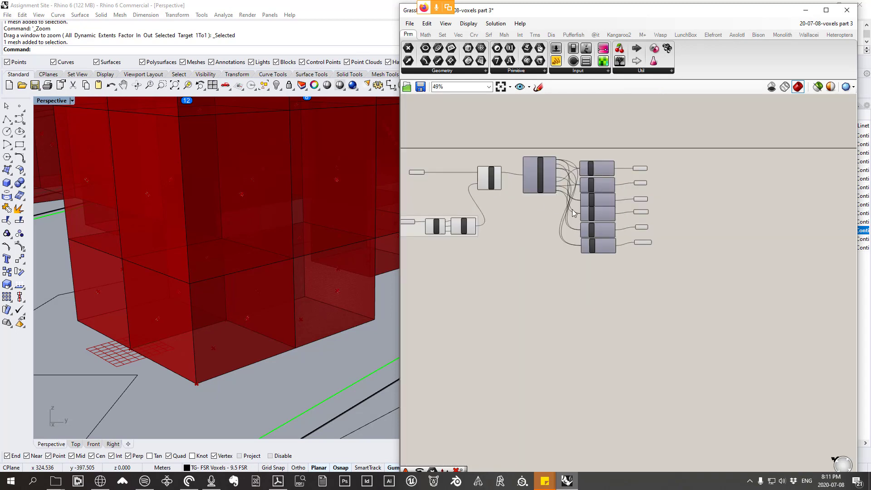
{"action": "left_click_drag", "start_coordinate": [576, 213], "coordinate": [520, 146]}
{"action": "scroll", "coordinate": [577, 156], "scroll_direction": "up", "scroll_amount": 3}
{"action": "right_click", "coordinate": [585, 153]}
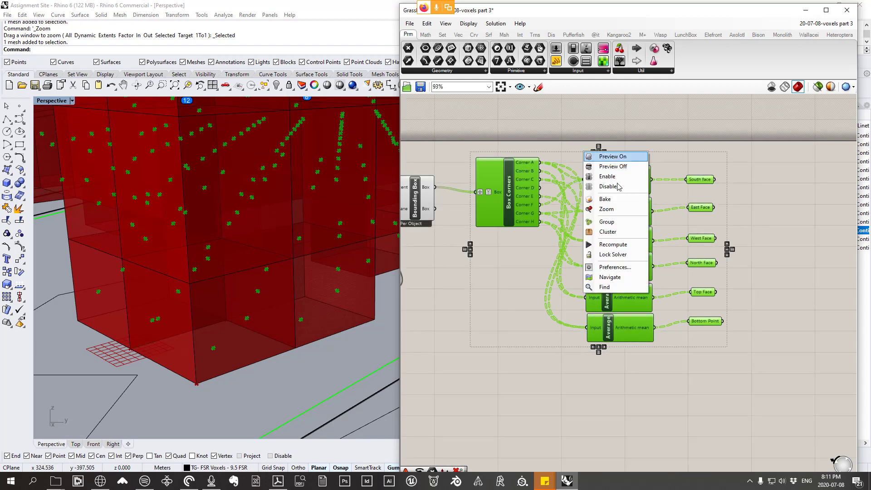
{"action": "left_click", "coordinate": [626, 225]}
{"action": "left_click_drag", "start_coordinate": [535, 276], "coordinate": [581, 277]}
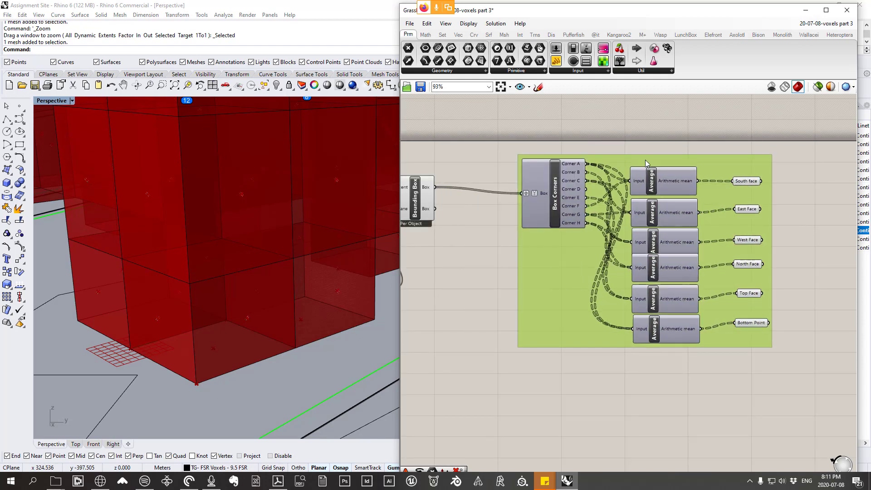
Step: Name the face-point group All faces of Voxels
{"action": "right_click", "coordinate": [646, 161]}
{"action": "type", "text": "A"}
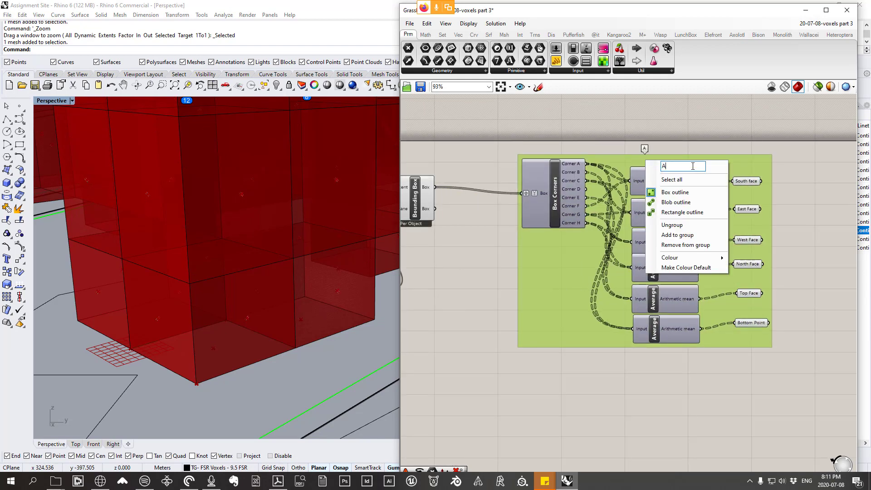
{"action": "type", "text": "ll faces of Voxelk"}
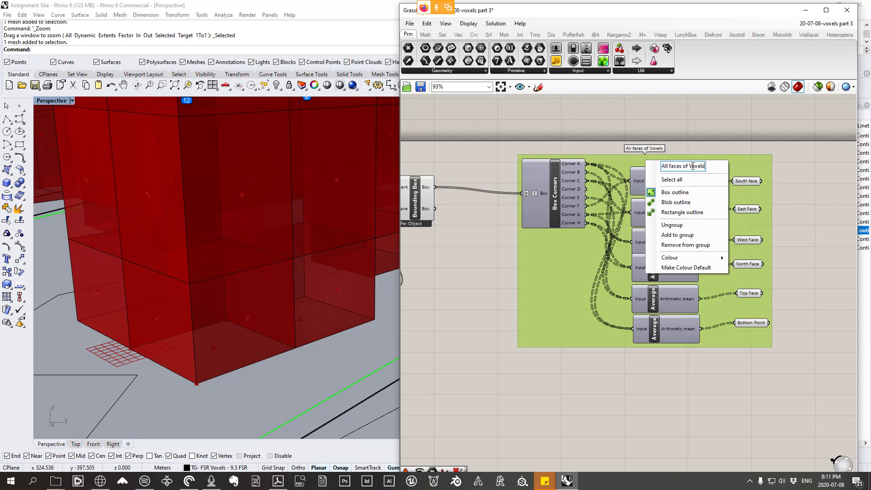
{"action": "left_click", "coordinate": [496, 415]}
Step: Save the definition as Grasshopper Binary over the existing file 20-07-08-voxels part 3
{"action": "left_click", "coordinate": [409, 24]}
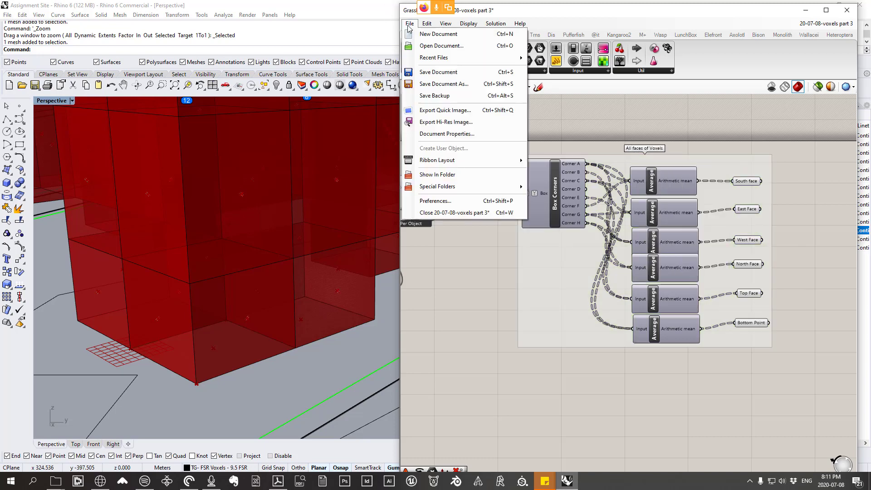
{"action": "left_click", "coordinate": [445, 83]}
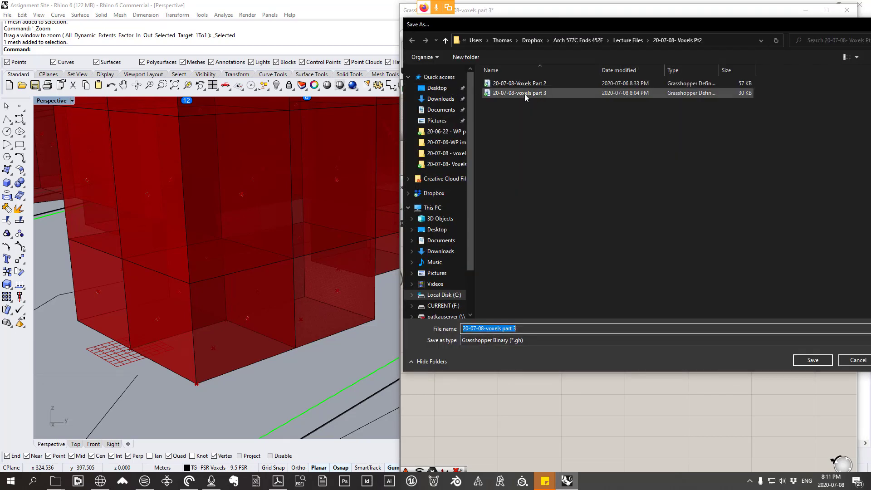
{"action": "left_click", "coordinate": [527, 95]}
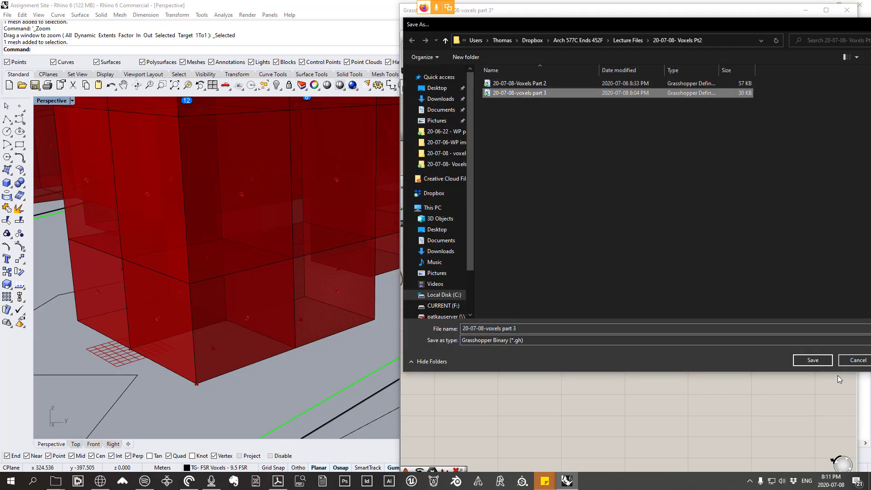
{"action": "left_click", "coordinate": [812, 361]}
{"action": "left_click", "coordinate": [457, 241]}
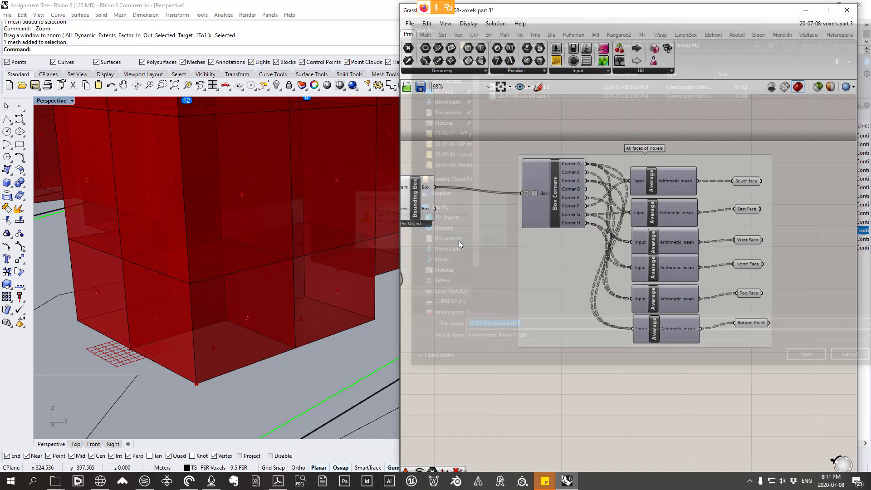
{"action": "scroll", "coordinate": [577, 263], "scroll_direction": "down", "scroll_amount": 4}
{"action": "scroll", "coordinate": [619, 232], "scroll_direction": "down", "scroll_amount": 2}
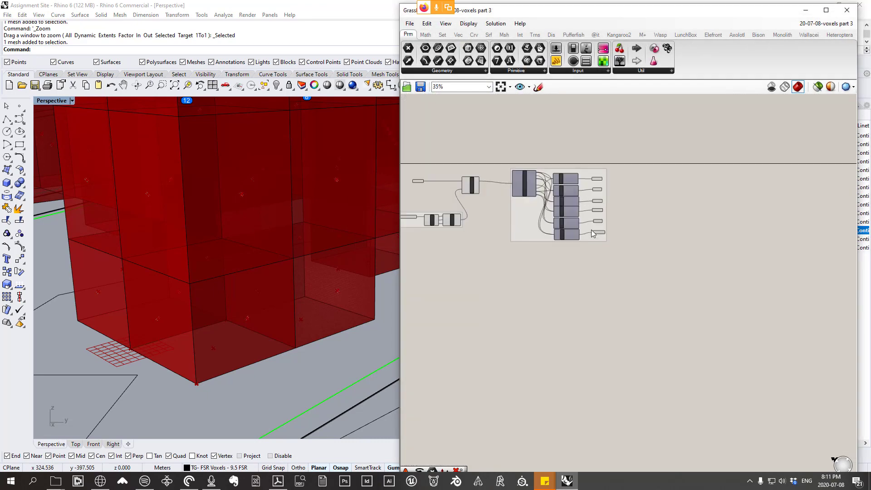
{"action": "scroll", "coordinate": [620, 224], "scroll_direction": "down", "scroll_amount": 2}
{"action": "right_click_drag", "start_coordinate": [620, 224], "coordinate": [562, 186]}
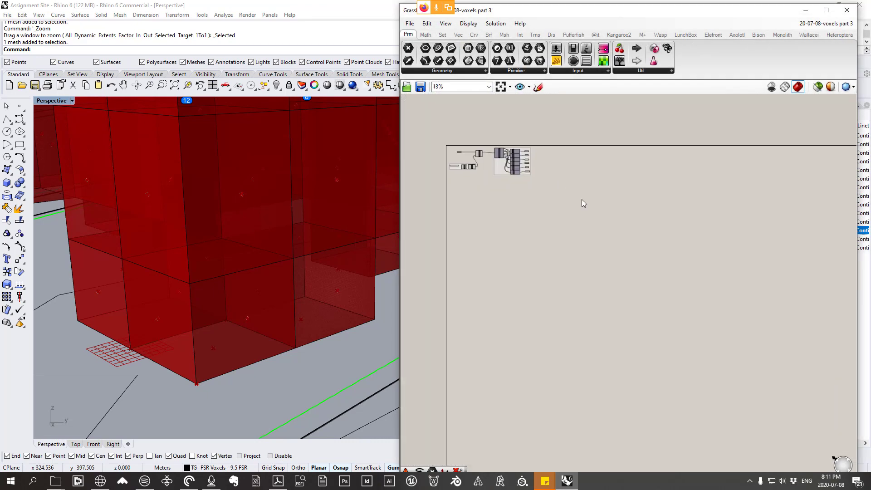
{"action": "scroll", "coordinate": [584, 204], "scroll_direction": "down", "scroll_amount": 2}
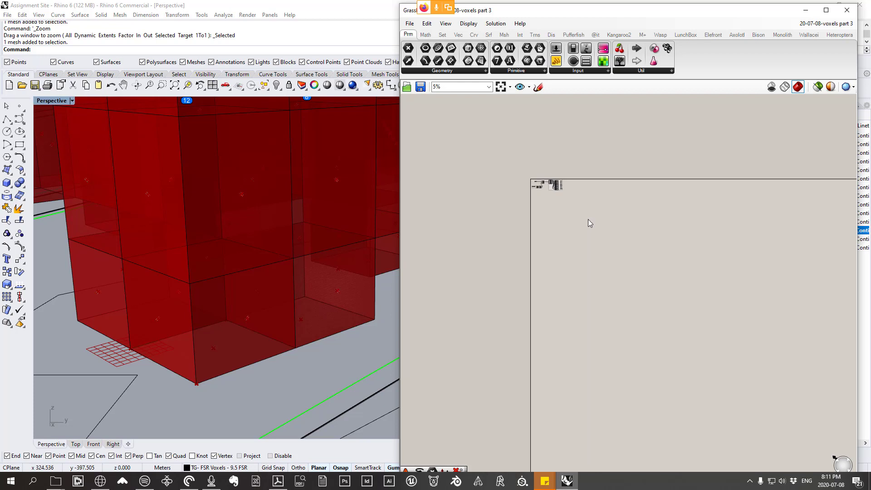
{"action": "right_click_drag", "start_coordinate": [588, 221], "coordinate": [534, 198]}
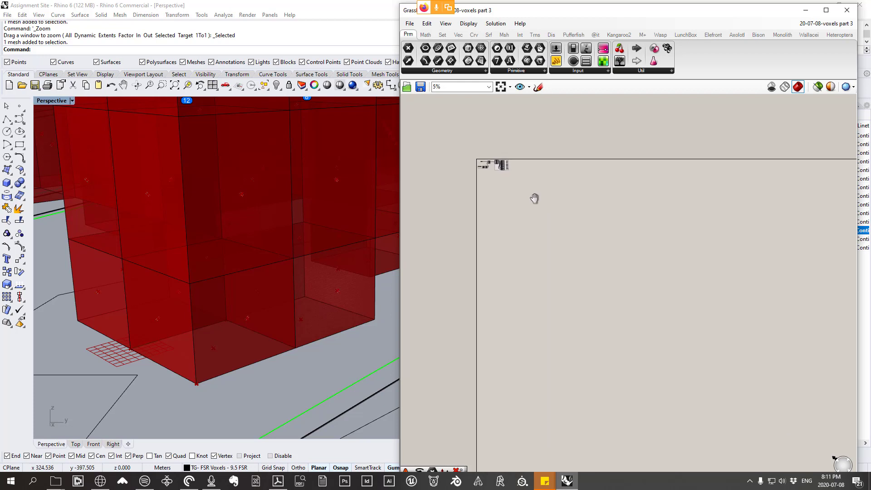
{"action": "right_click", "coordinate": [534, 200]}
{"action": "right_click_drag", "start_coordinate": [569, 189], "coordinate": [565, 217]}
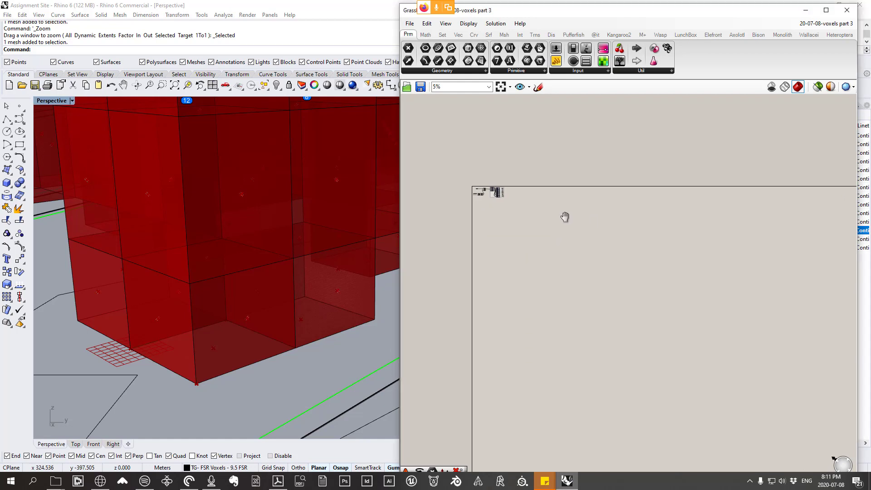
{"action": "scroll", "coordinate": [530, 209], "scroll_direction": "up", "scroll_amount": 2}
{"action": "scroll", "coordinate": [499, 198], "scroll_direction": "down", "scroll_amount": 2}
{"action": "scroll", "coordinate": [517, 199], "scroll_direction": "up", "scroll_amount": 3}
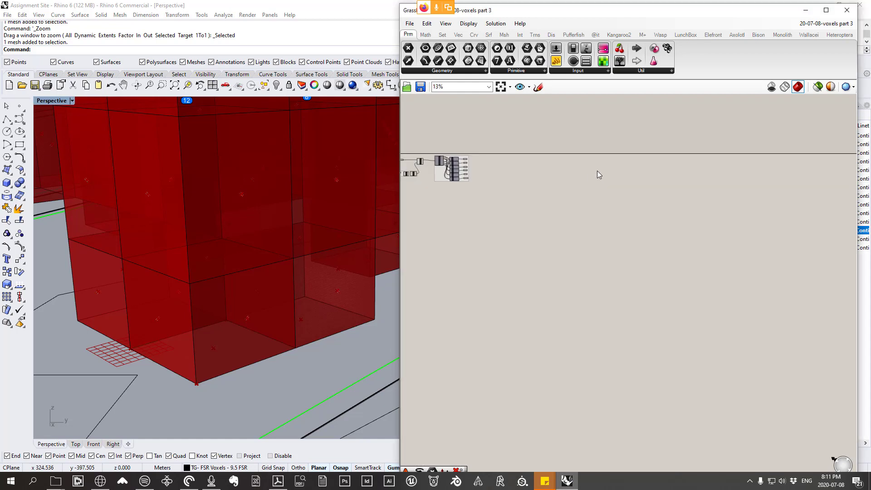
Step: Undo the naming, moving and grouping of the face-point components
{"action": "right_click_drag", "start_coordinate": [489, 176], "coordinate": [599, 179]}
{"action": "scroll", "coordinate": [560, 164], "scroll_direction": "down", "scroll_amount": 3}
{"action": "scroll", "coordinate": [560, 164], "scroll_direction": "up", "scroll_amount": 8}
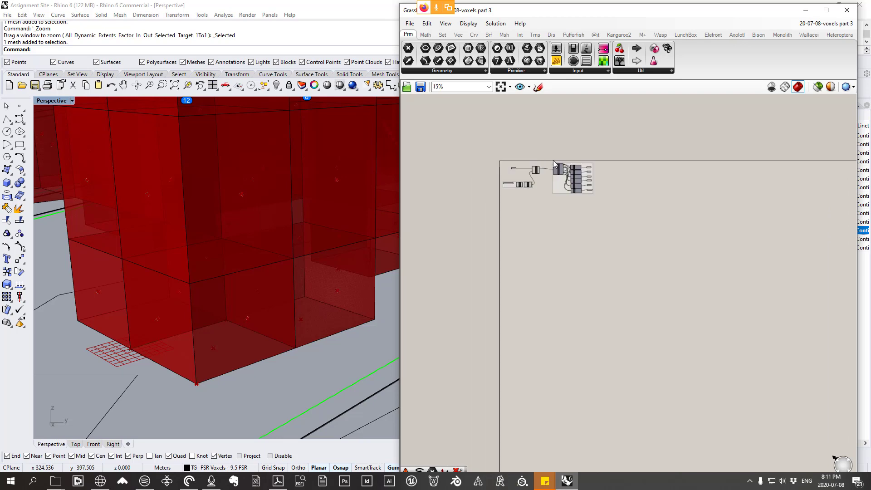
{"action": "scroll", "coordinate": [644, 196], "scroll_direction": "up", "scroll_amount": 1}
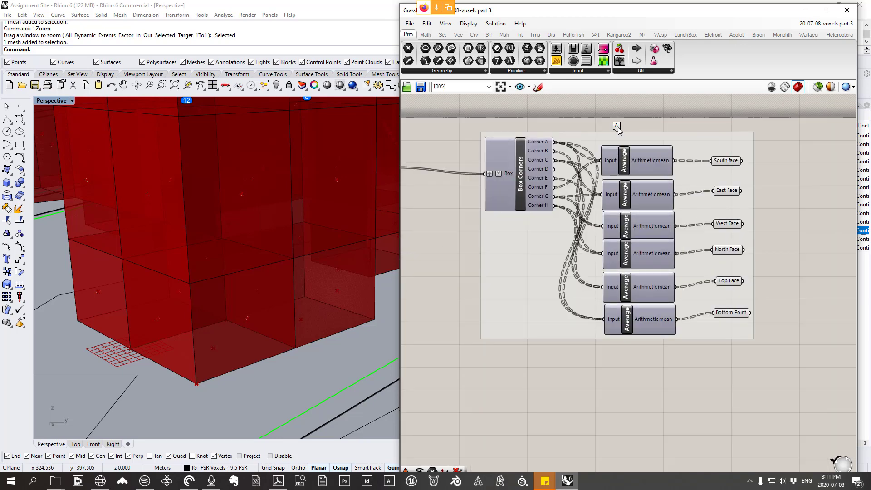
{"action": "key", "text": "ctrl+z"}
{"action": "key", "text": "ctrl+z"}
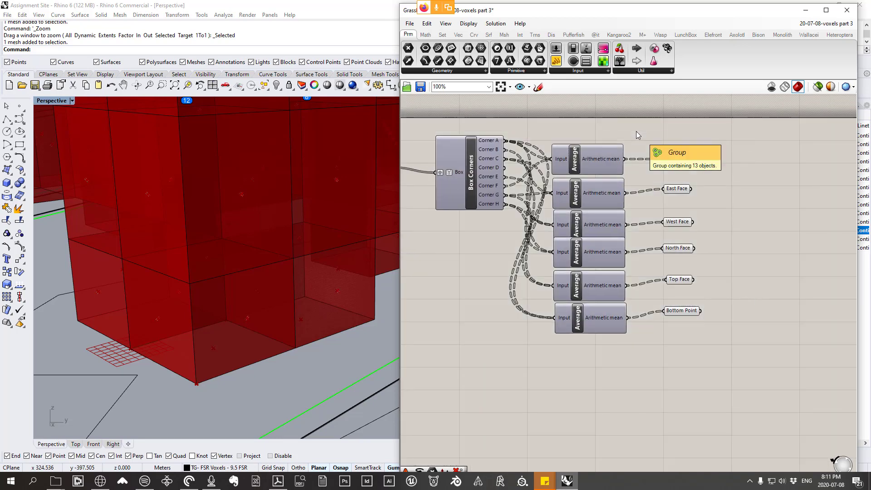
Step: Group Box Corners with the six Average components and the six named face Point parameters
{"action": "scroll", "coordinate": [636, 134], "scroll_direction": "down", "scroll_amount": 3}
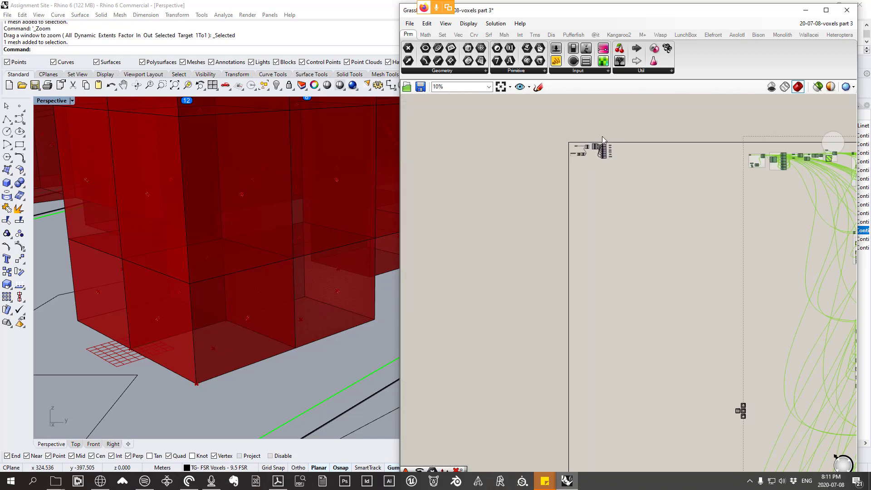
{"action": "scroll", "coordinate": [601, 174], "scroll_direction": "up", "scroll_amount": 2}
{"action": "left_click_drag", "start_coordinate": [713, 291], "coordinate": [490, 102]}
{"action": "right_click", "coordinate": [509, 195]}
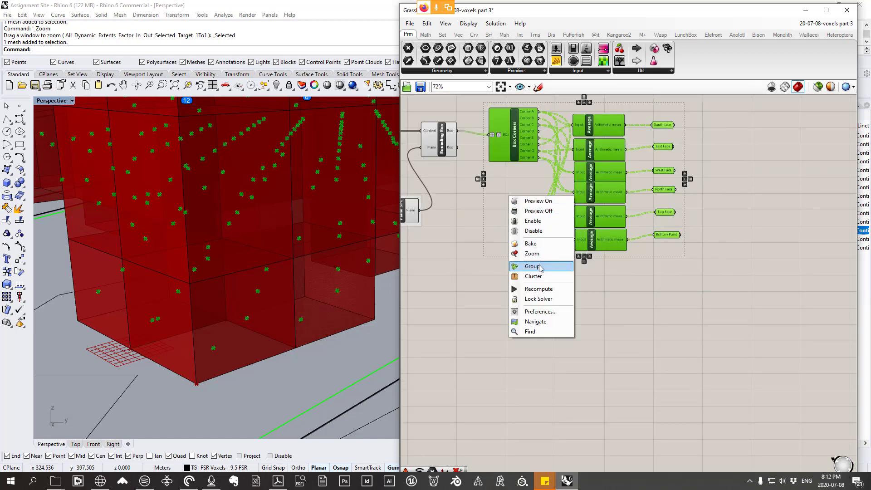
{"action": "left_click", "coordinate": [522, 266]}
{"action": "scroll", "coordinate": [331, 274], "scroll_direction": "up", "scroll_amount": 2}
{"action": "scroll", "coordinate": [332, 273], "scroll_direction": "down", "scroll_amount": 5}
{"action": "left_click", "coordinate": [704, 316]}
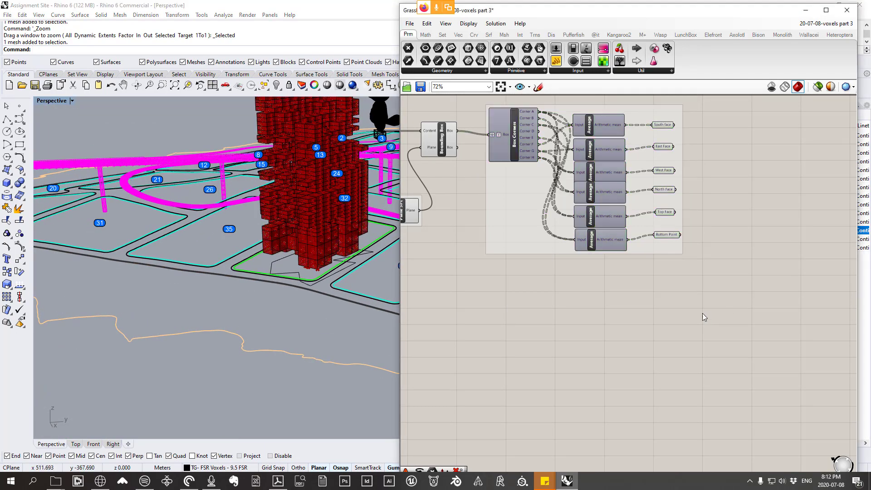
Step: Examine the face points on the topmost voxels of the tower in the Perspective view
{"action": "scroll", "coordinate": [339, 260], "scroll_direction": "down", "scroll_amount": 3}
{"action": "scroll", "coordinate": [300, 175], "scroll_direction": "up", "scroll_amount": 6}
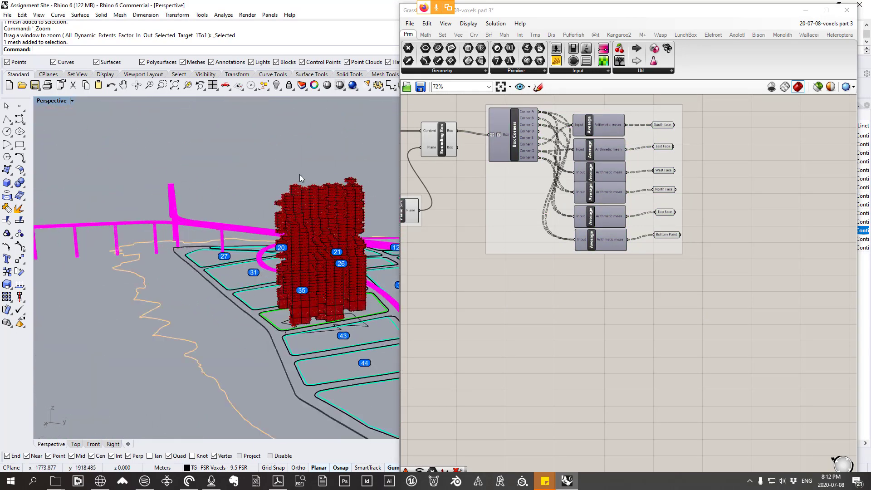
{"action": "scroll", "coordinate": [298, 181], "scroll_direction": "up", "scroll_amount": 5}
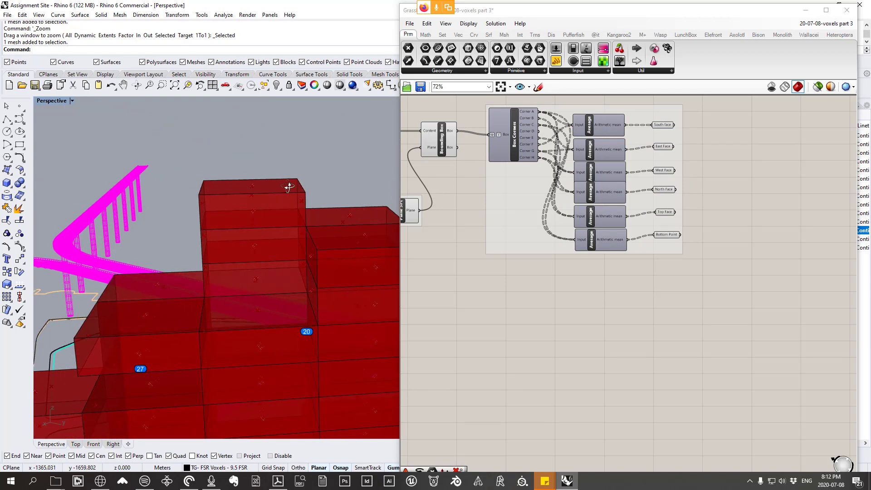
{"action": "right_click_drag", "start_coordinate": [287, 183], "coordinate": [307, 164]}
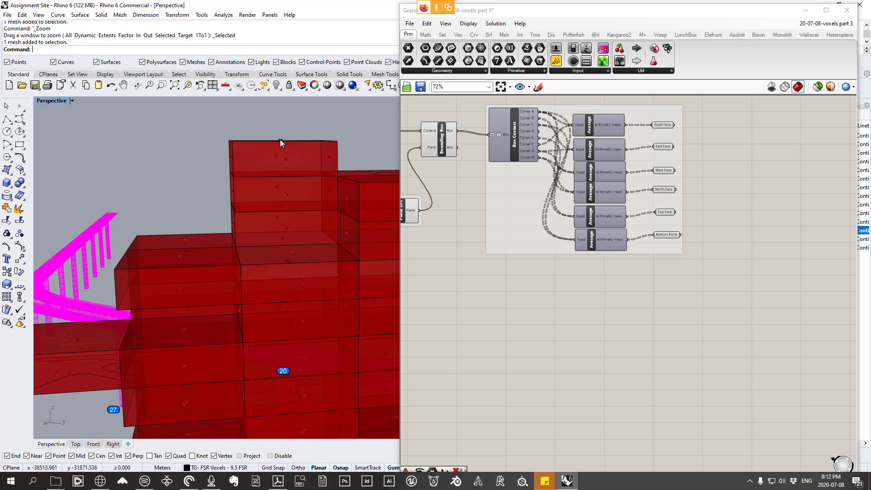
Step: Select the six named face Point parameters and examine their points on the tower's voxels in the Perspective view
{"action": "scroll", "coordinate": [276, 142], "scroll_direction": "down", "scroll_amount": 6}
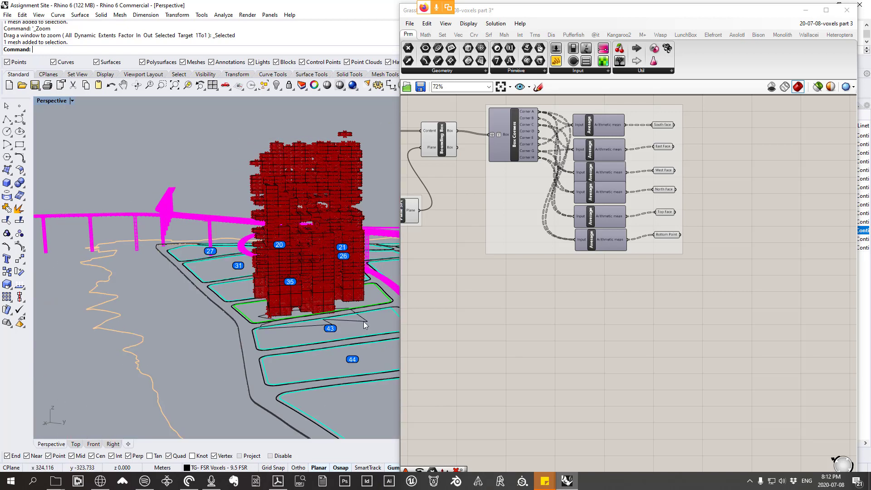
{"action": "scroll", "coordinate": [264, 134], "scroll_direction": "up", "scroll_amount": 8}
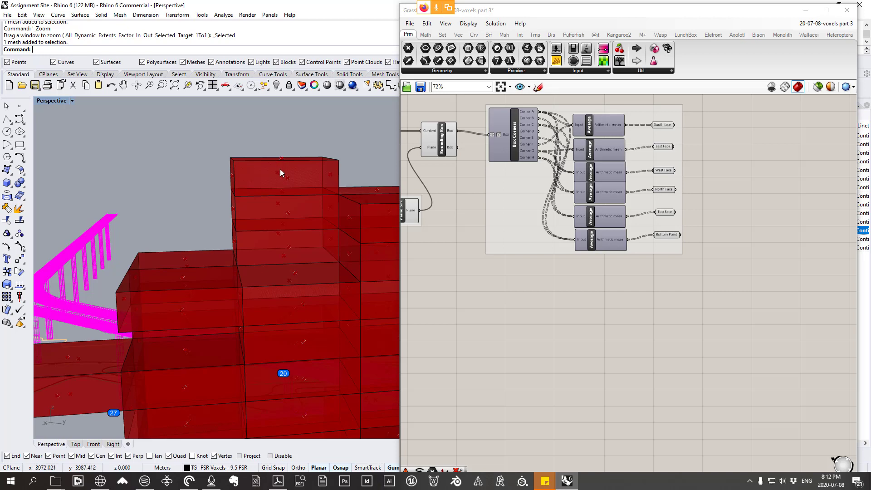
{"action": "scroll", "coordinate": [290, 180], "scroll_direction": "up", "scroll_amount": 8}
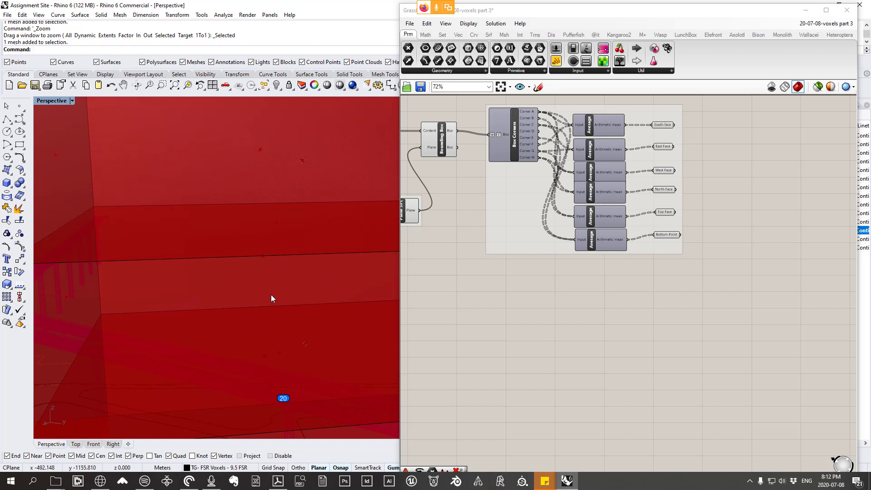
{"action": "left_click_drag", "start_coordinate": [722, 324], "coordinate": [646, 109]}
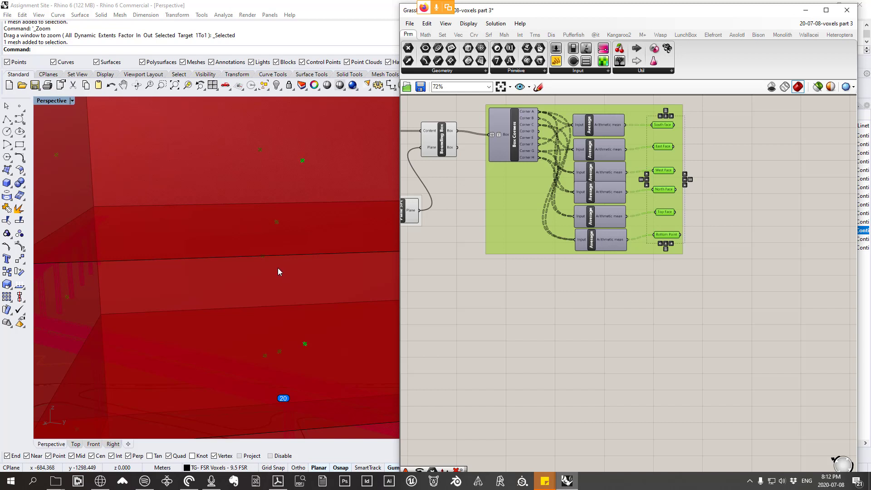
{"action": "scroll", "coordinate": [278, 271], "scroll_direction": "down", "scroll_amount": 5}
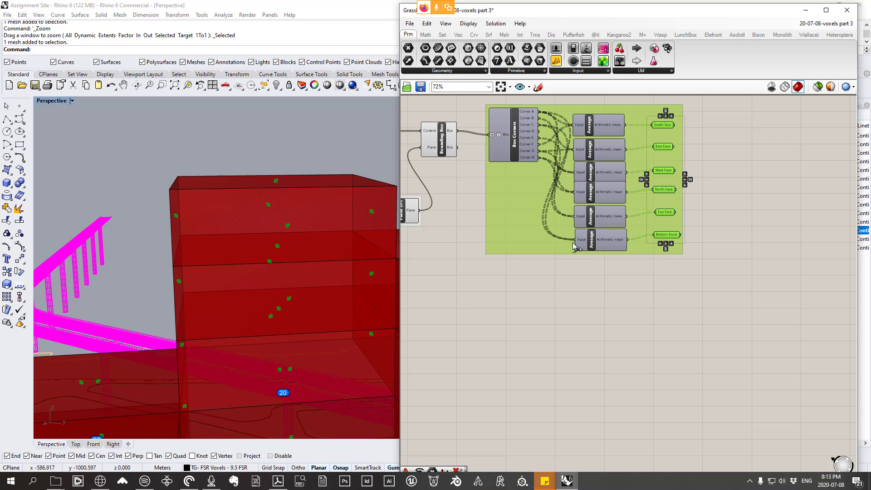
{"action": "scroll", "coordinate": [355, 249], "scroll_direction": "down", "scroll_amount": 8}
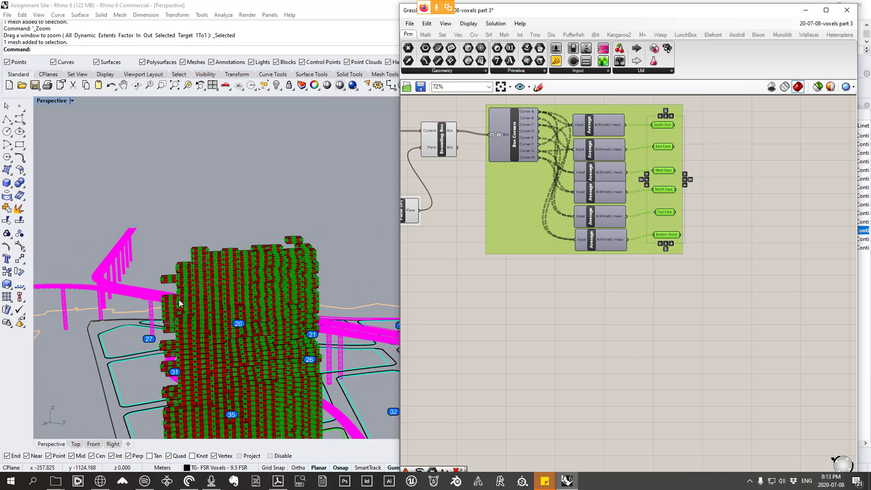
{"action": "scroll", "coordinate": [181, 295], "scroll_direction": "up", "scroll_amount": 6}
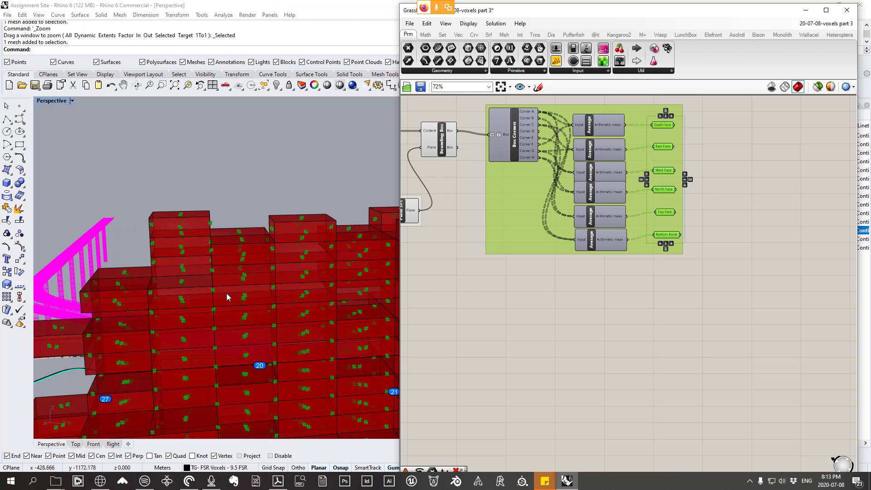
Step: Look up how the old definition feeds its six face Average outputs into the Point parameters of the Closest Points group
{"action": "scroll", "coordinate": [547, 162], "scroll_direction": "down", "scroll_amount": 12}
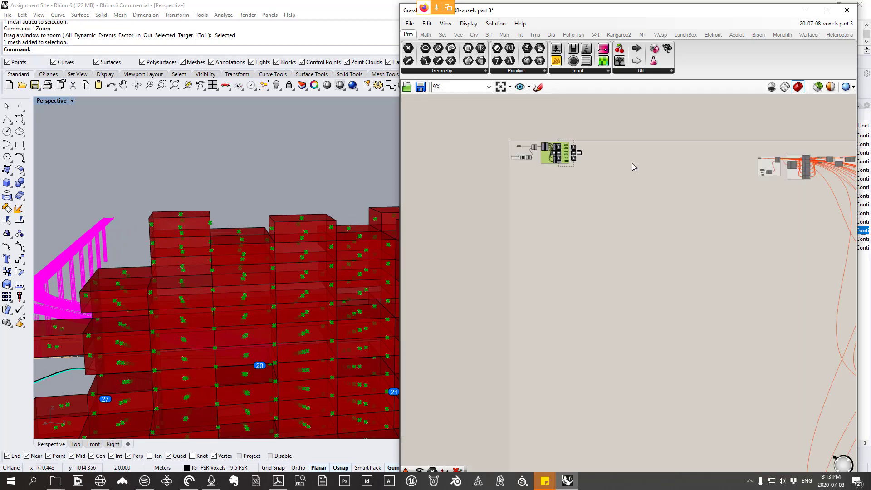
{"action": "scroll", "coordinate": [654, 165], "scroll_direction": "up", "scroll_amount": 13}
{"action": "scroll", "coordinate": [546, 133], "scroll_direction": "up", "scroll_amount": 2}
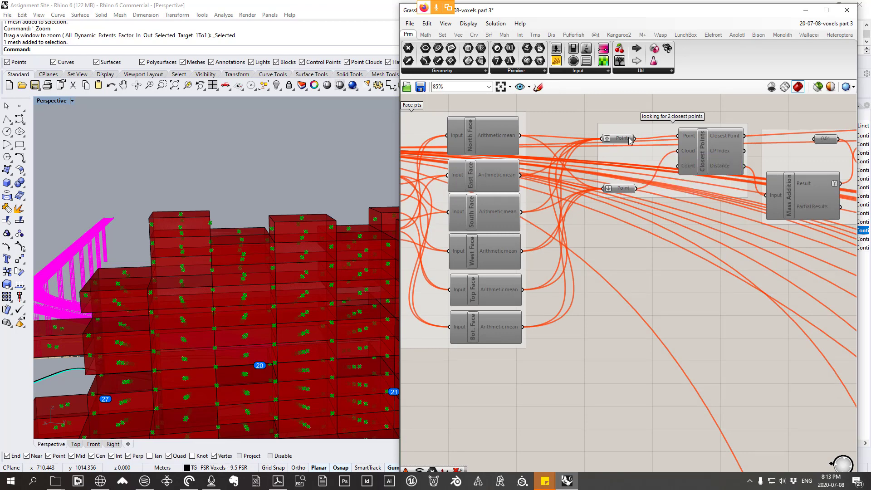
{"action": "scroll", "coordinate": [629, 138], "scroll_direction": "down", "scroll_amount": 6}
{"action": "scroll", "coordinate": [443, 232], "scroll_direction": "down", "scroll_amount": 5}
{"action": "right_click_drag", "start_coordinate": [443, 233], "coordinate": [725, 243]}
{"action": "scroll", "coordinate": [486, 208], "scroll_direction": "up", "scroll_amount": 10}
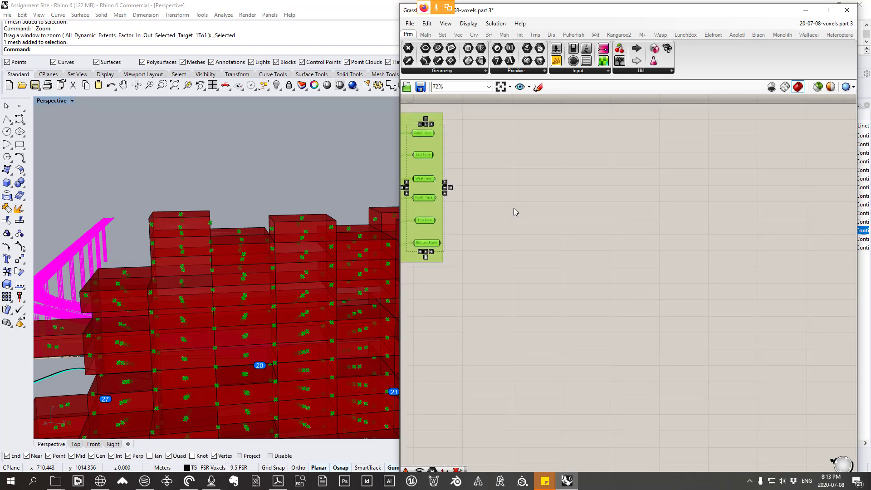
Step: Add a Merge component beside the six named face Point parameters of the new definition
{"action": "left_click", "coordinate": [514, 208]}
{"action": "right_click_drag", "start_coordinate": [436, 161], "coordinate": [546, 173]}
{"action": "scroll", "coordinate": [546, 173], "scroll_direction": "up", "scroll_amount": 4}
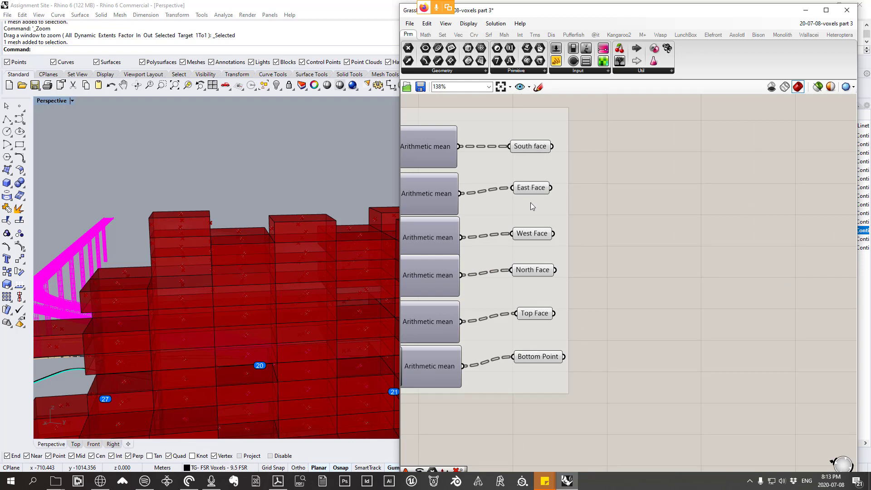
{"action": "right_click_drag", "start_coordinate": [647, 175], "coordinate": [702, 151]}
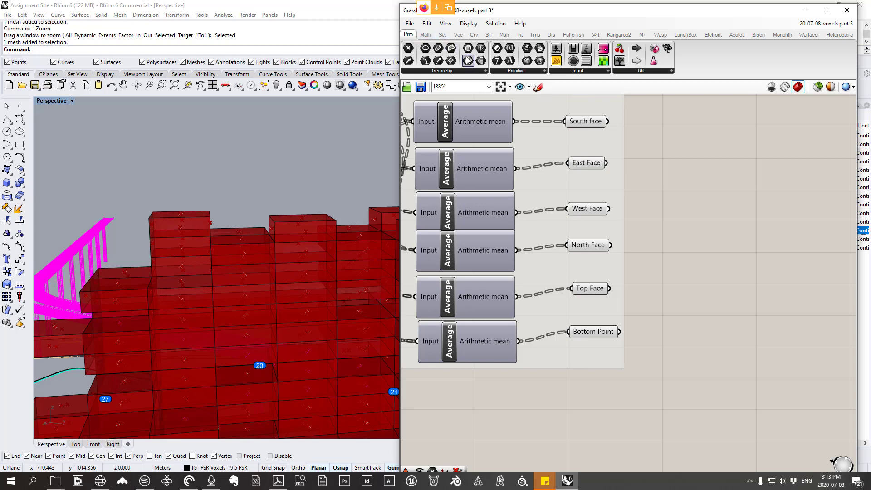
{"action": "left_click", "coordinate": [442, 34]}
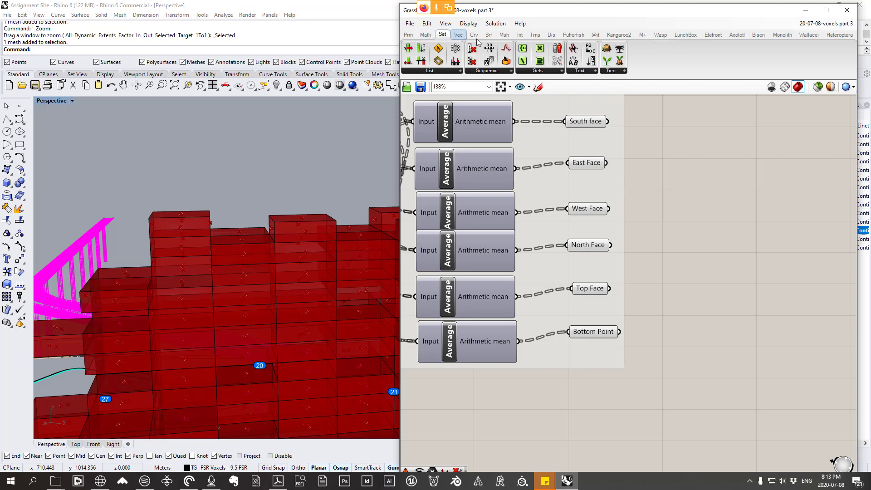
{"action": "left_click", "coordinate": [608, 71]}
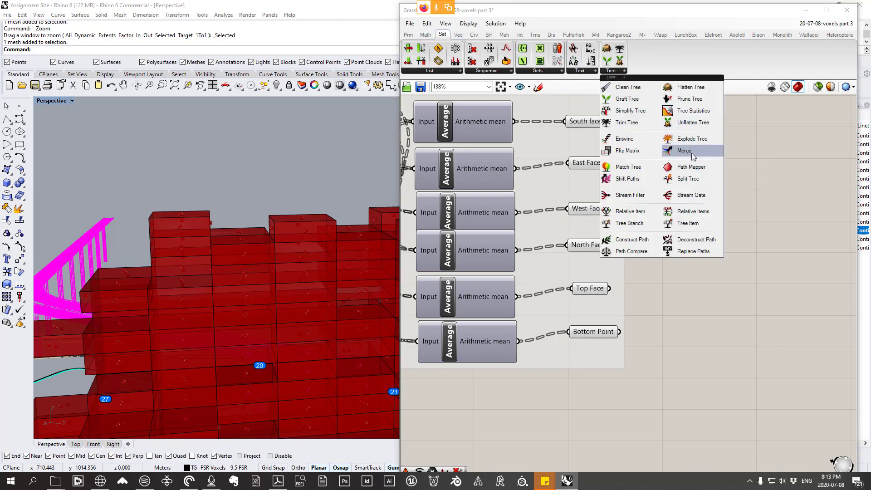
{"action": "left_click_drag", "start_coordinate": [680, 153], "coordinate": [731, 184]}
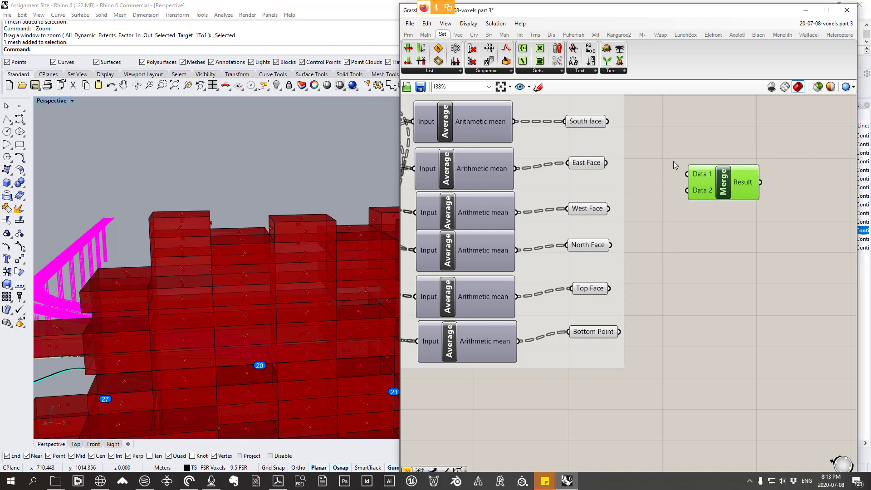
{"action": "right_click_drag", "start_coordinate": [674, 177], "coordinate": [672, 188]}
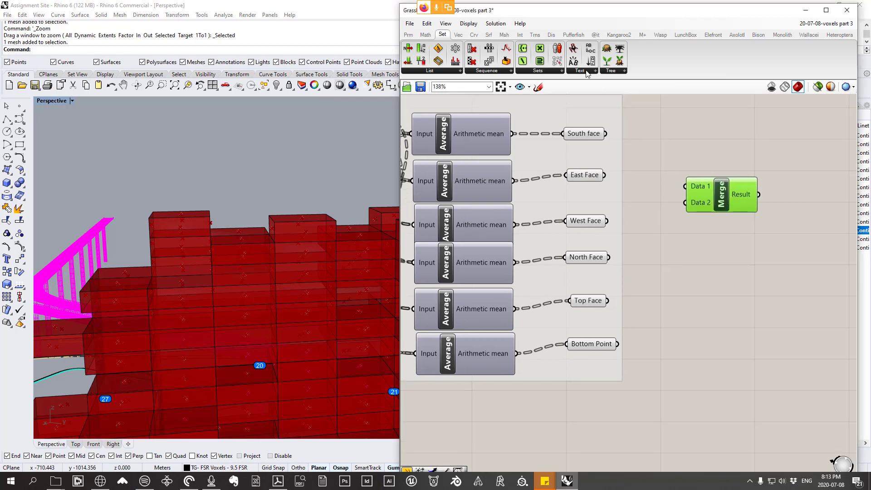
{"action": "left_click", "coordinate": [611, 72]}
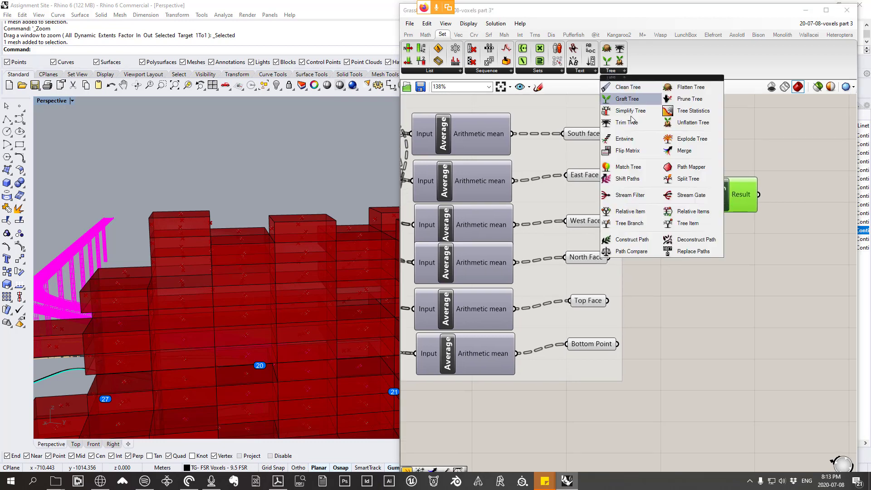
{"action": "left_click", "coordinate": [769, 149]}
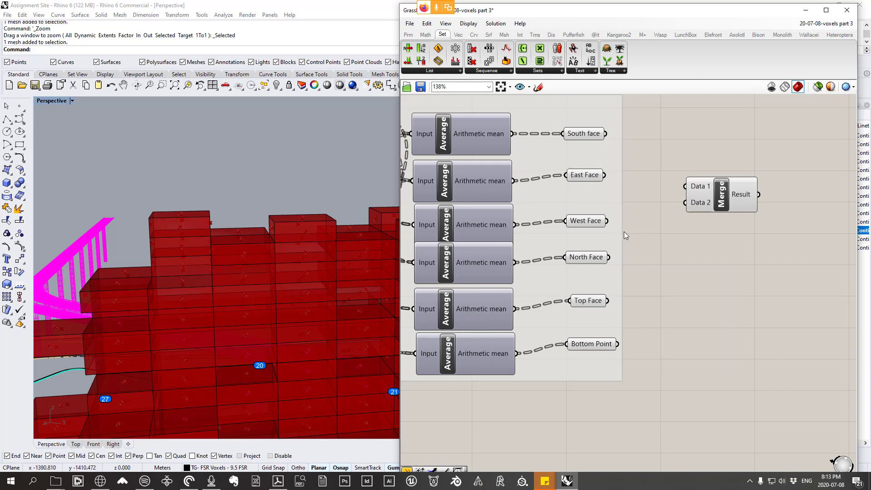
Step: Shift the face-point group closer to Merge and place the North Face Average and Point pair above the South face pair
{"action": "right_click_drag", "start_coordinate": [579, 243], "coordinate": [665, 257]}
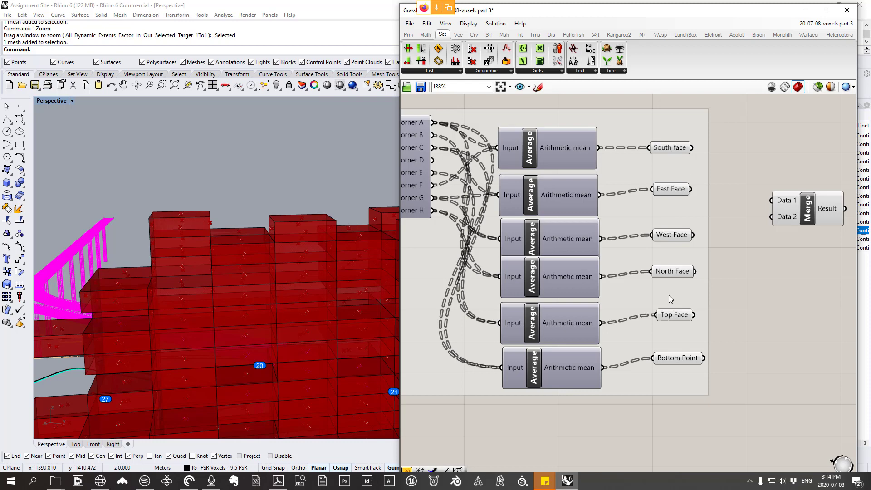
{"action": "mouse_move", "coordinate": [684, 292]}
{"action": "left_mouse_down"}
{"action": "mouse_move", "coordinate": [647, 288]}
{"action": "mouse_move", "coordinate": [702, 291]}
{"action": "left_mouse_up"}
{"action": "left_click", "coordinate": [555, 277]}
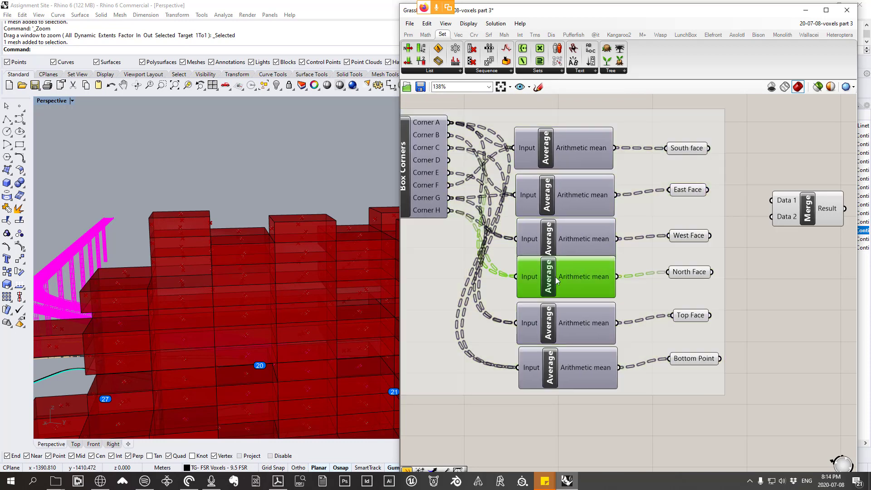
{"action": "left_click", "coordinate": [690, 274], "text": "shift"}
{"action": "right_click_drag", "start_coordinate": [679, 278], "coordinate": [685, 307]}
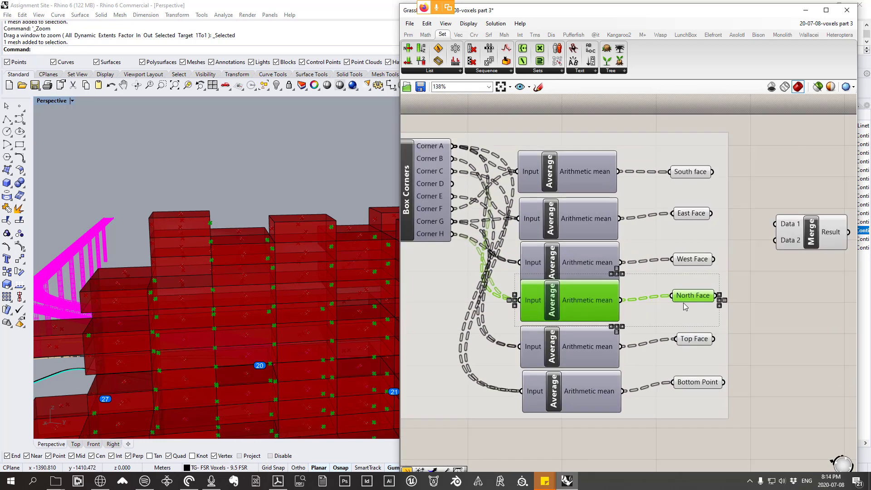
{"action": "left_click_drag", "start_coordinate": [689, 302], "coordinate": [689, 125]}
Step: Rearrange the East Face and South face Average and Point pairs to sit in that order between North Face and West Face
{"action": "left_click", "coordinate": [689, 175]}
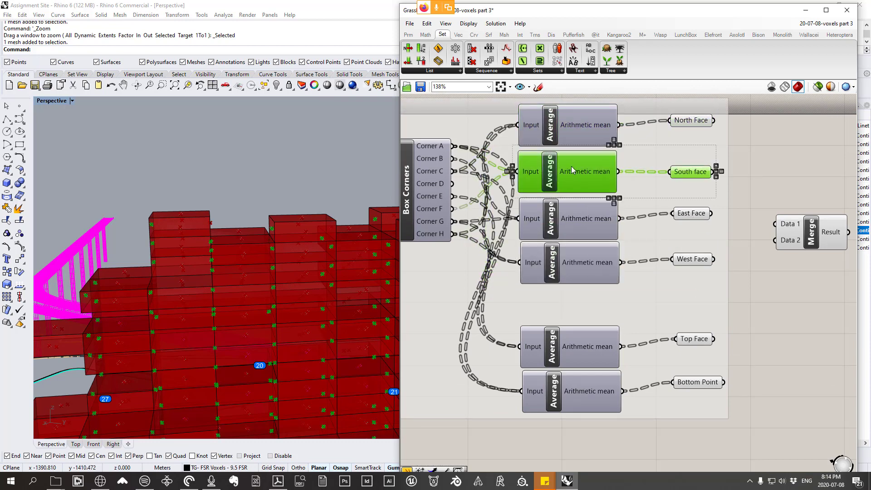
{"action": "left_click", "coordinate": [571, 167], "text": "shift"}
{"action": "left_click_drag", "start_coordinate": [570, 167], "coordinate": [572, 296]}
{"action": "left_click", "coordinate": [575, 220]}
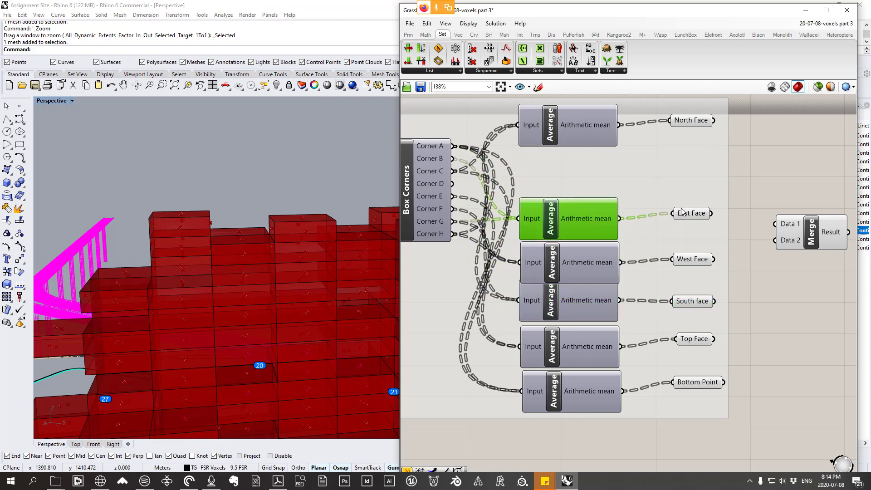
{"action": "left_click", "coordinate": [691, 213], "text": "shift"}
{"action": "left_click_drag", "start_coordinate": [692, 213], "coordinate": [690, 169]}
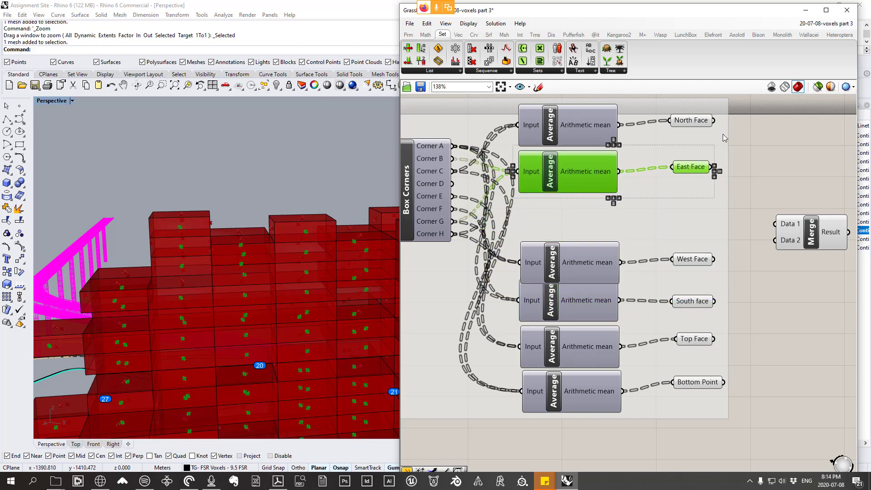
{"action": "left_click", "coordinate": [573, 295]}
{"action": "left_click", "coordinate": [693, 300], "text": "shift"}
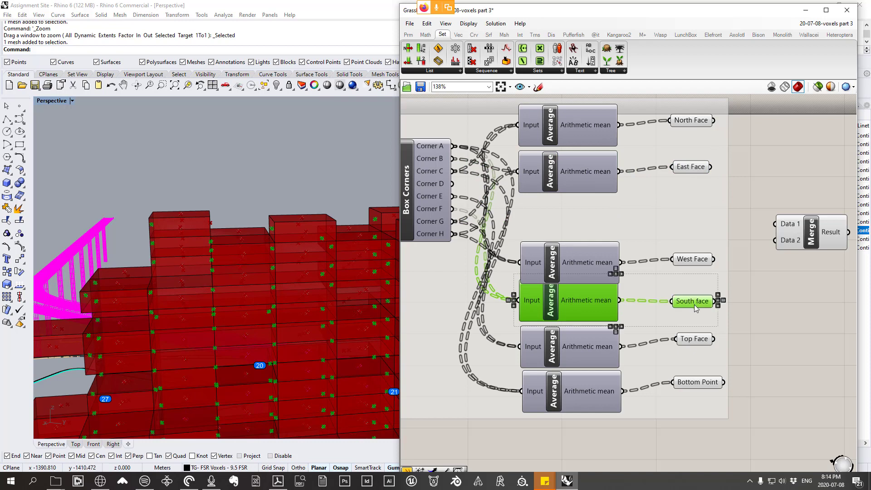
{"action": "left_click_drag", "start_coordinate": [693, 301], "coordinate": [701, 220]}
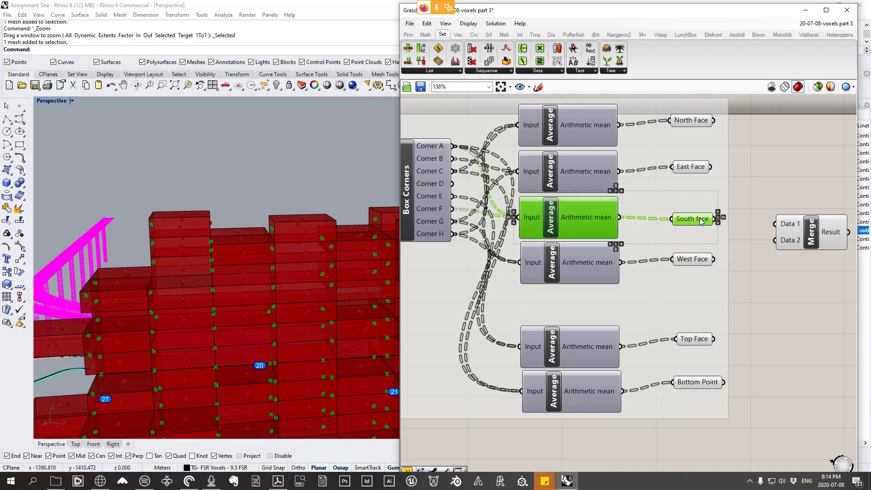
{"action": "left_click", "coordinate": [775, 317]}
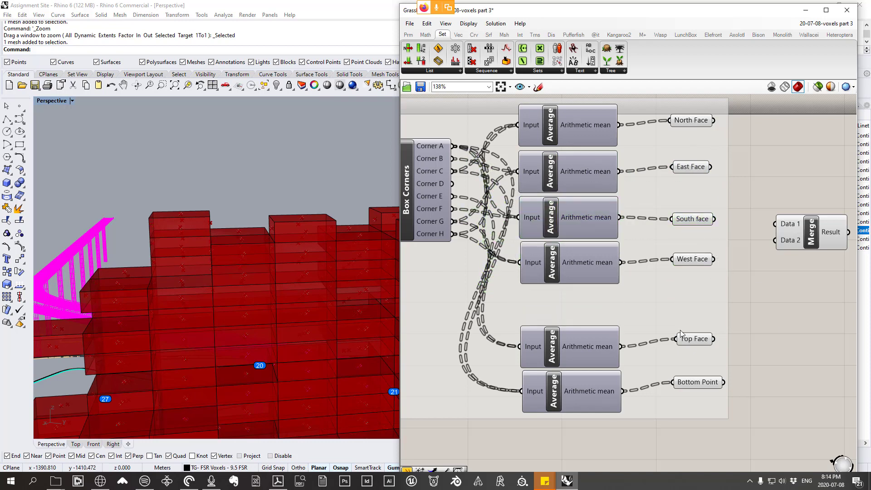
Step: Connect North, East, South, West and Top Face and Bottom Point, in that order, to Merge inputs D1 through D6
{"action": "right_click_drag", "start_coordinate": [729, 332], "coordinate": [688, 322]}
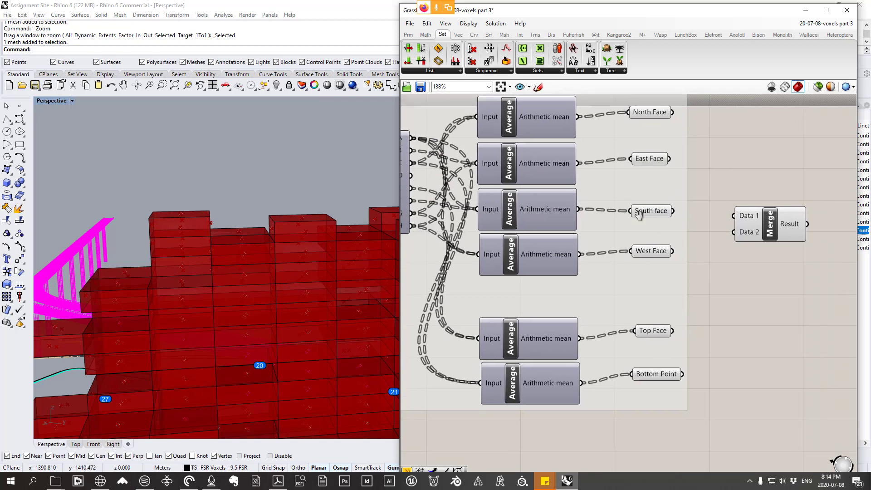
{"action": "right_click_drag", "start_coordinate": [571, 122], "coordinate": [592, 157]}
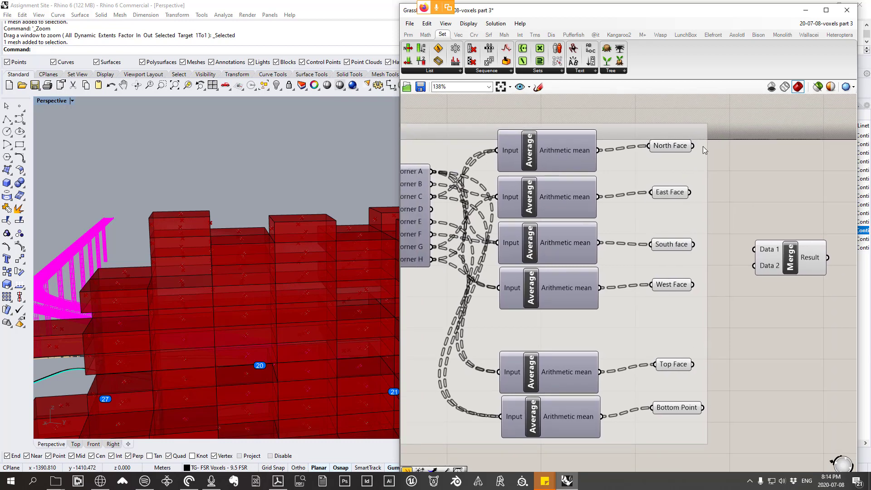
{"action": "left_click_drag", "start_coordinate": [692, 146], "coordinate": [755, 245]}
{"action": "left_click_drag", "start_coordinate": [690, 192], "coordinate": [755, 266]}
{"action": "left_click_drag", "start_coordinate": [694, 244], "coordinate": [766, 270]}
{"action": "left_click_drag", "start_coordinate": [694, 289], "coordinate": [766, 276]}
{"action": "right_click_drag", "start_coordinate": [695, 368], "coordinate": [625, 317]}
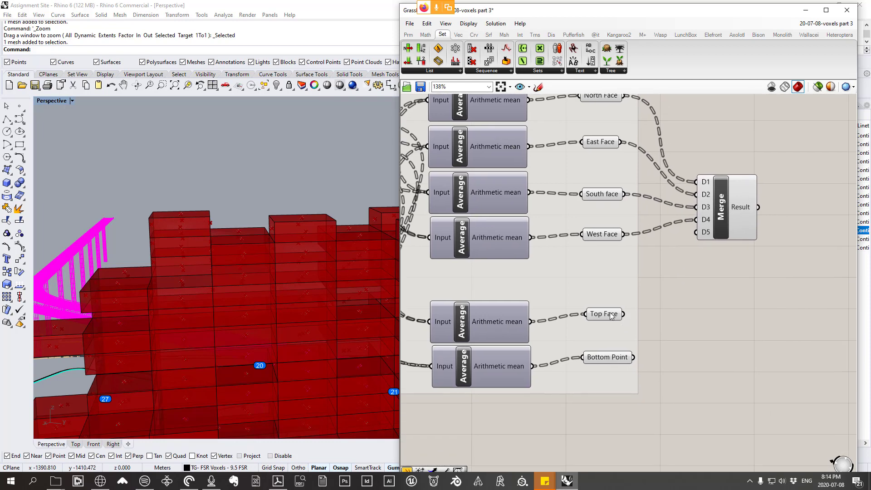
{"action": "left_click_drag", "start_coordinate": [623, 314], "coordinate": [697, 232]}
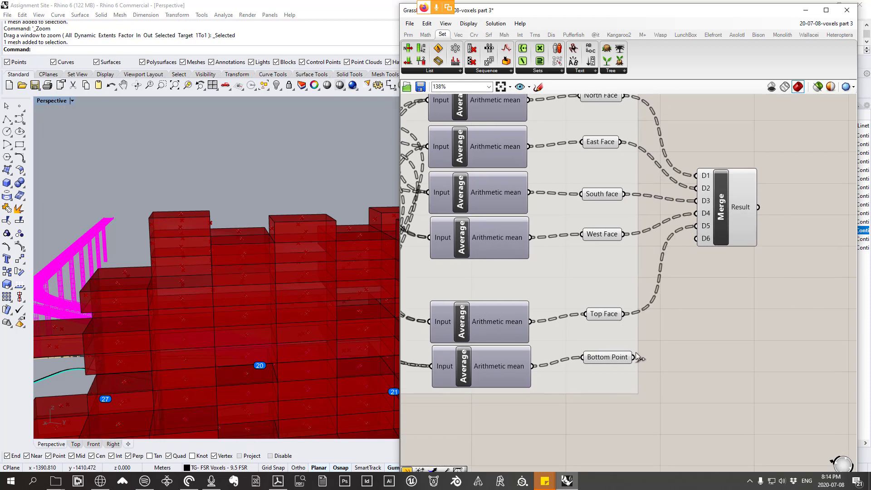
{"action": "left_click_drag", "start_coordinate": [634, 357], "coordinate": [702, 241]}
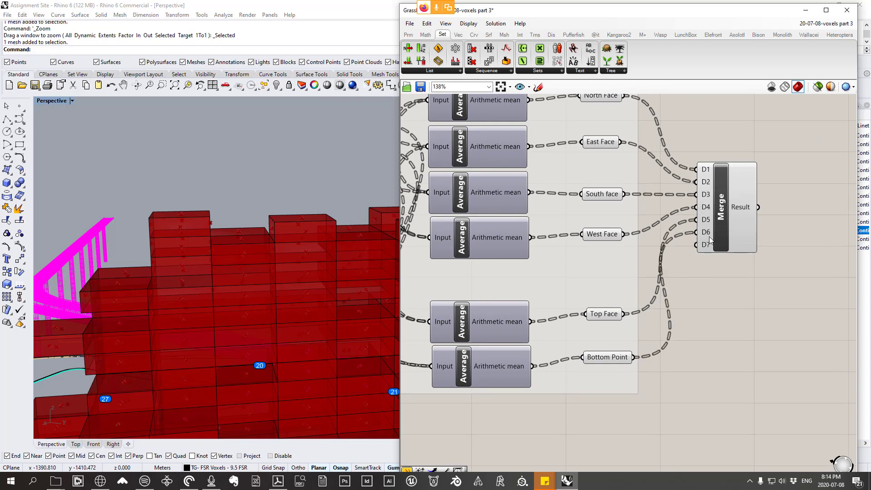
Step: Remove the unused D7 input from the Merge component and inspect the data tree of its Result output
{"action": "scroll", "coordinate": [713, 233], "scroll_direction": "up", "scroll_amount": 3}
{"action": "scroll", "coordinate": [645, 175], "scroll_direction": "up", "scroll_amount": 3}
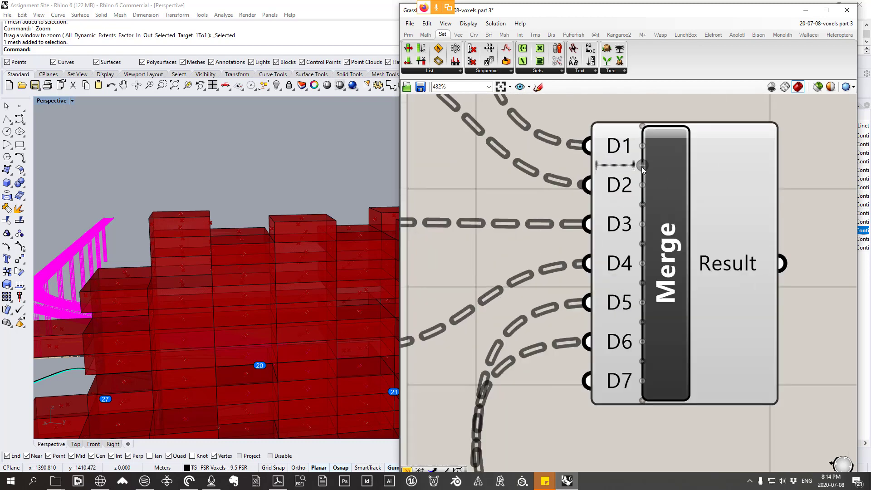
{"action": "left_click", "coordinate": [643, 382]}
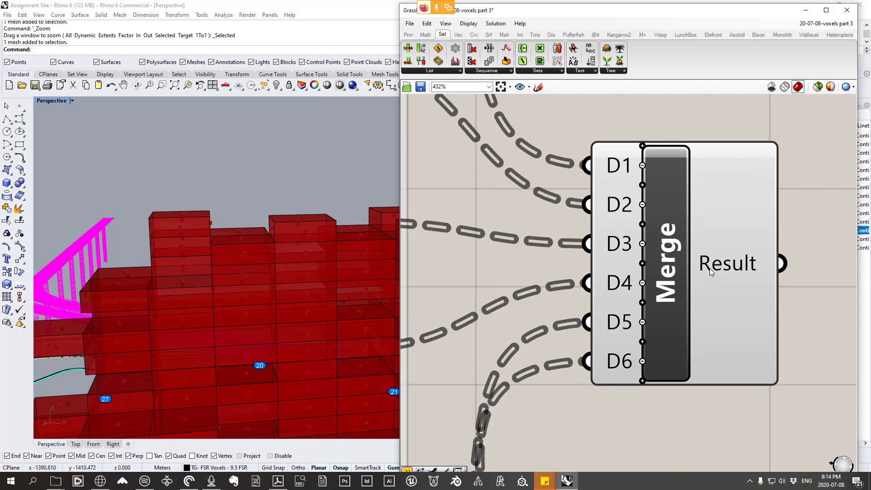
{"action": "mouse_move", "coordinate": [713, 269]}
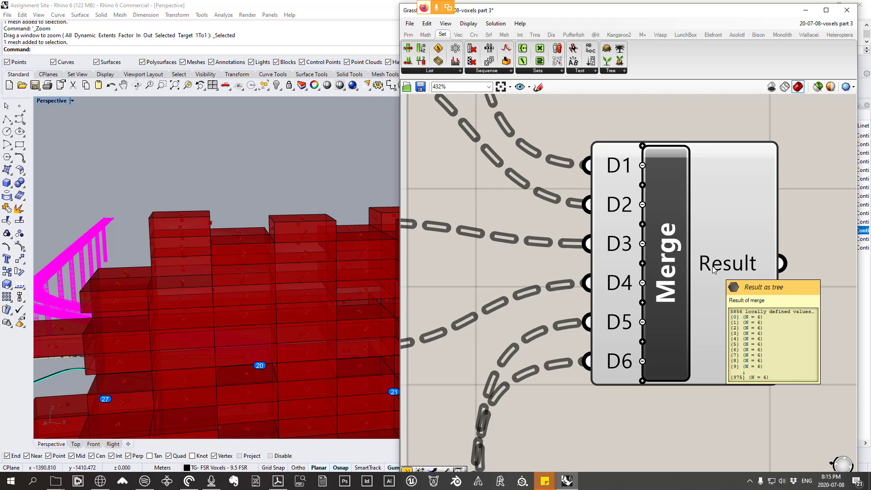
Step: Turn off the preview of the grouped Box Corners, Average and named face point components
{"action": "right_click_drag", "start_coordinate": [318, 190], "coordinate": [314, 190]}
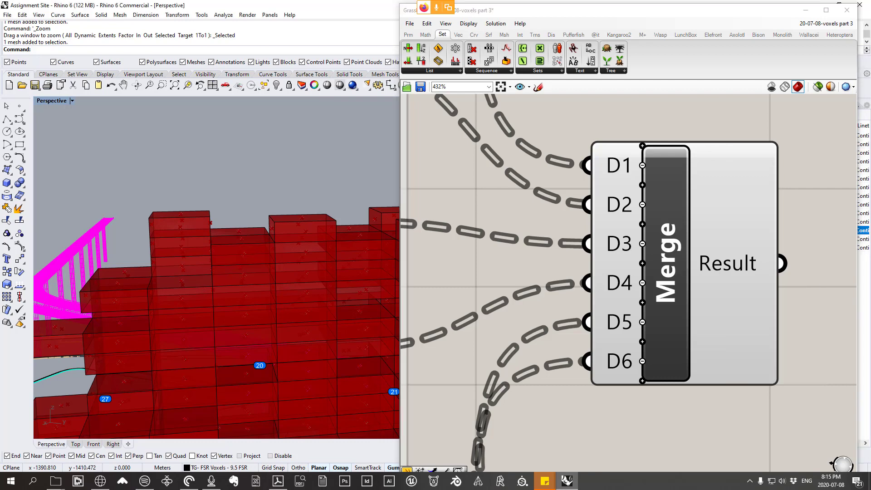
{"action": "scroll", "coordinate": [539, 223], "scroll_direction": "down", "scroll_amount": 5}
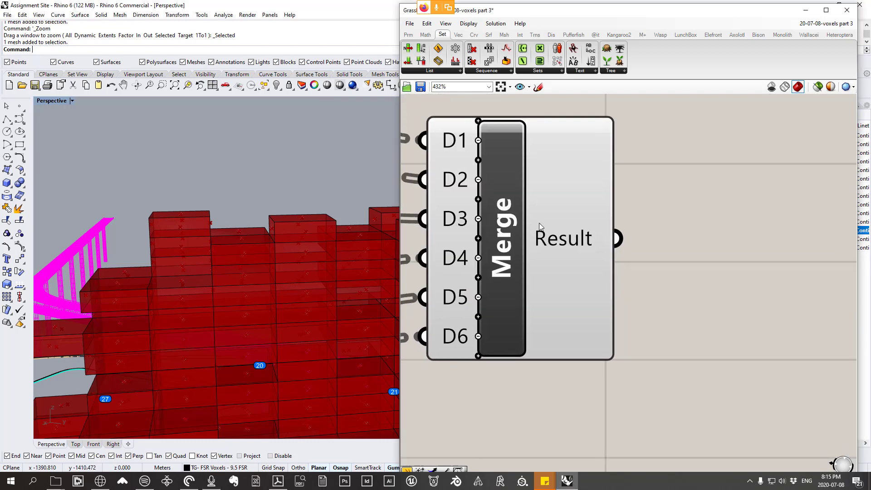
{"action": "right_click_drag", "start_coordinate": [534, 237], "coordinate": [612, 222]}
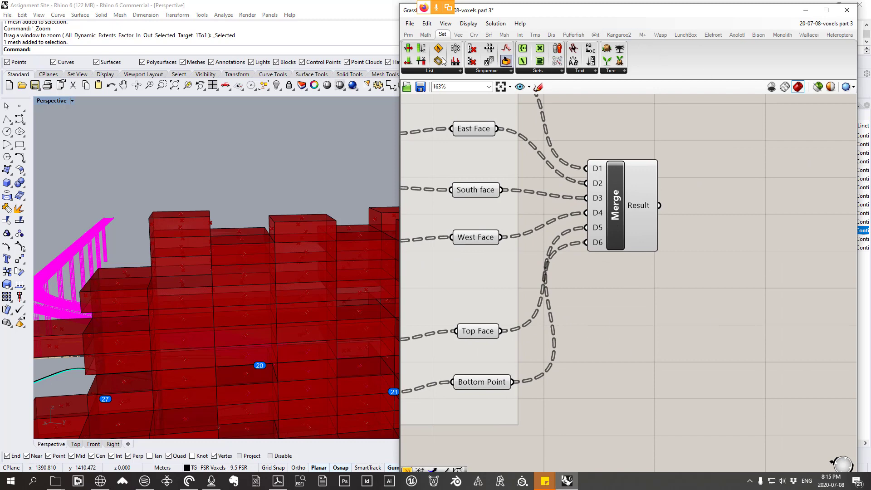
{"action": "scroll", "coordinate": [634, 308], "scroll_direction": "down", "scroll_amount": 4}
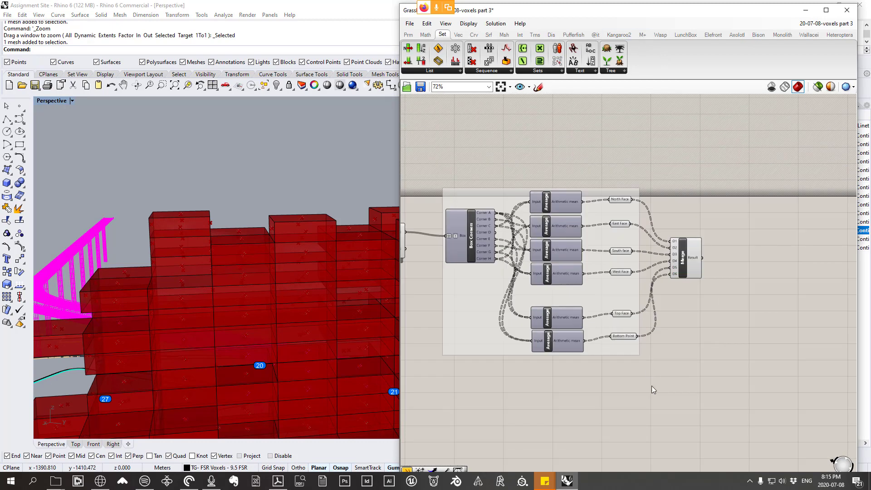
{"action": "left_click_drag", "start_coordinate": [651, 391], "coordinate": [529, 112]}
{"action": "right_click", "coordinate": [530, 112]}
{"action": "left_click", "coordinate": [545, 130]}
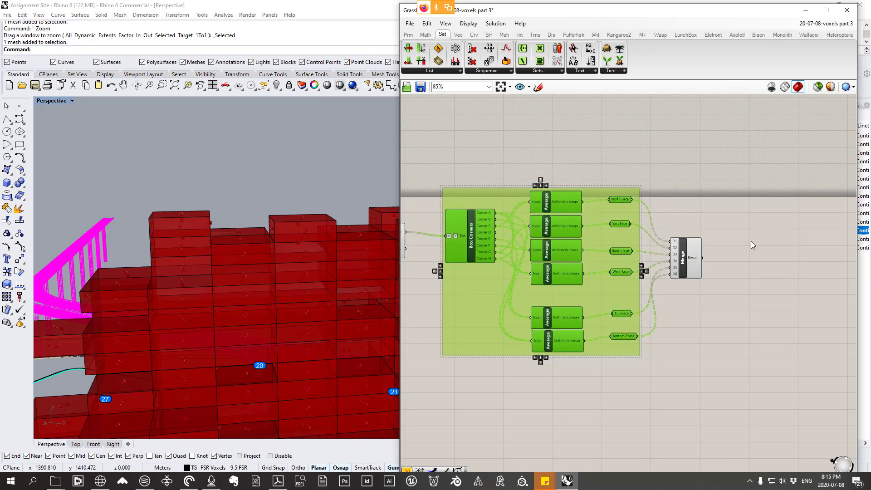
Step: Add two Point parameters, one above the other, on the output side of the Merge component
{"action": "scroll", "coordinate": [750, 241], "scroll_direction": "up", "scroll_amount": 3}
{"action": "left_click", "coordinate": [408, 35]}
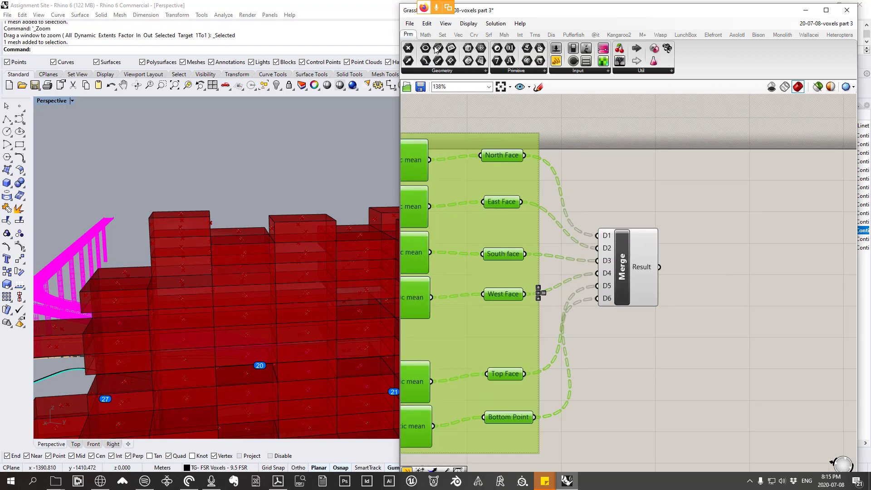
{"action": "left_click", "coordinate": [444, 71]}
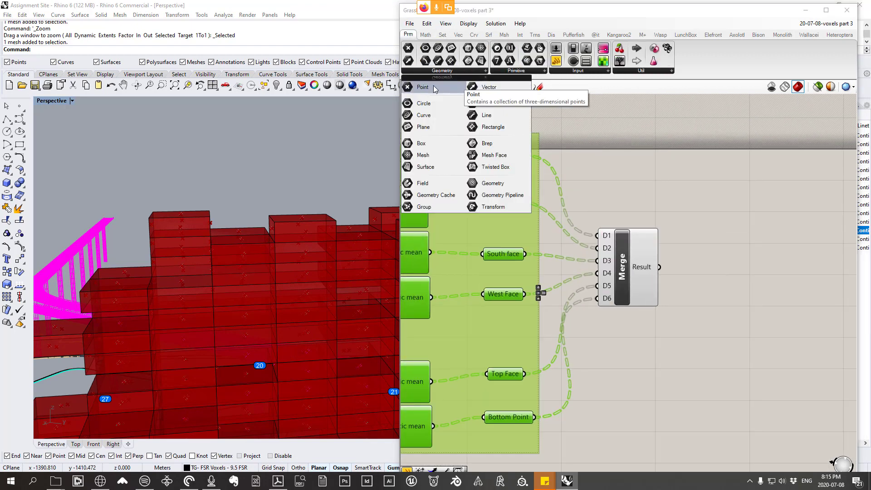
{"action": "left_click", "coordinate": [434, 86]}
{"action": "left_click", "coordinate": [721, 223]}
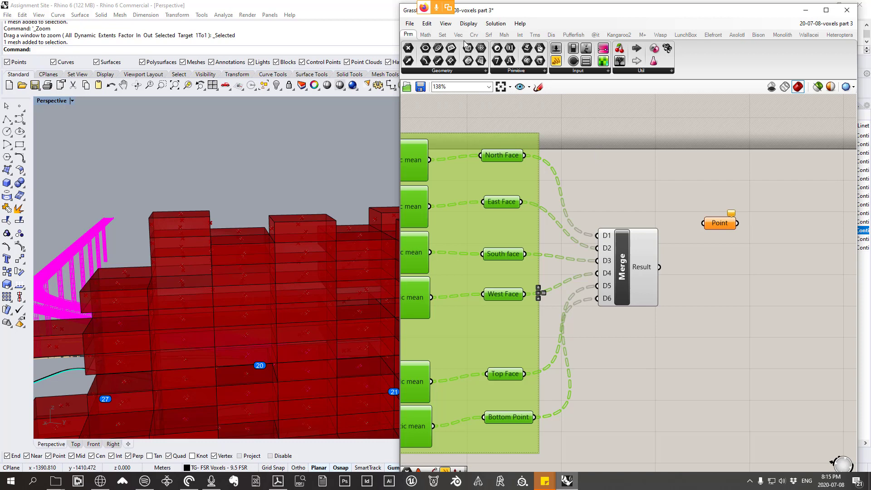
{"action": "left_click", "coordinate": [424, 72]}
{"action": "left_click", "coordinate": [431, 87]}
{"action": "left_click", "coordinate": [726, 294]}
Step: Connect Merge's Result output to both Point parameters
{"action": "scroll", "coordinate": [731, 272], "scroll_direction": "up", "scroll_amount": 3}
{"action": "left_click_drag", "start_coordinate": [628, 267], "coordinate": [692, 206]}
{"action": "left_click_drag", "start_coordinate": [629, 267], "coordinate": [700, 301]}
Step: Turn off the preview of the Merge component
{"action": "left_click_drag", "start_coordinate": [628, 374], "coordinate": [509, 144]}
{"action": "right_click", "coordinate": [576, 135]}
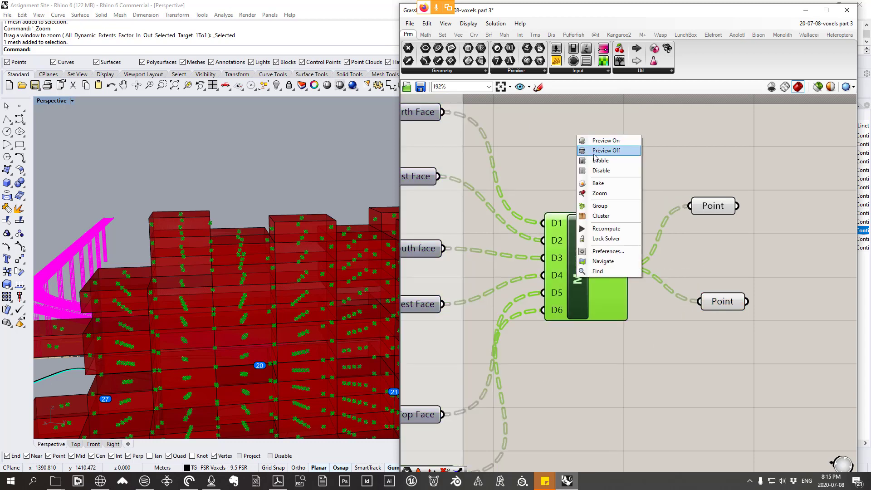
{"action": "left_click", "coordinate": [608, 150]}
{"action": "left_click", "coordinate": [656, 178]}
{"action": "right_click_drag", "start_coordinate": [656, 178], "coordinate": [586, 145]}
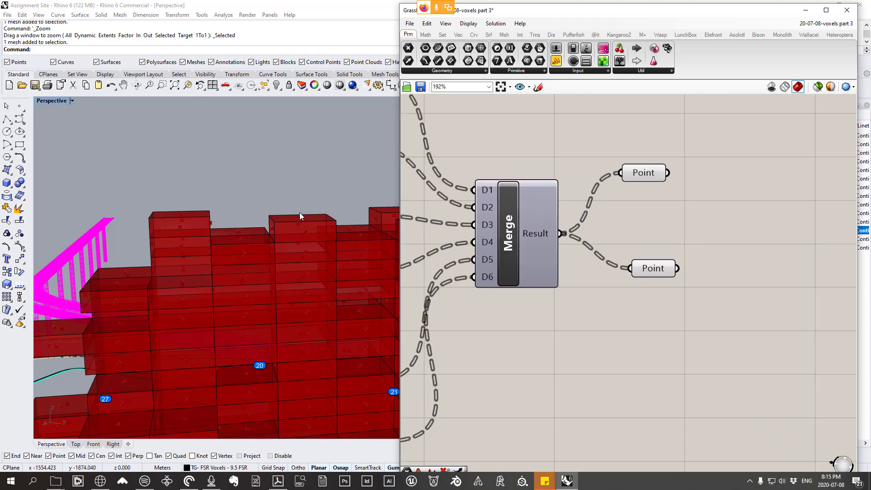
{"action": "scroll", "coordinate": [300, 212], "scroll_direction": "down", "scroll_amount": 6}
{"action": "scroll", "coordinate": [275, 219], "scroll_direction": "up", "scroll_amount": 6}
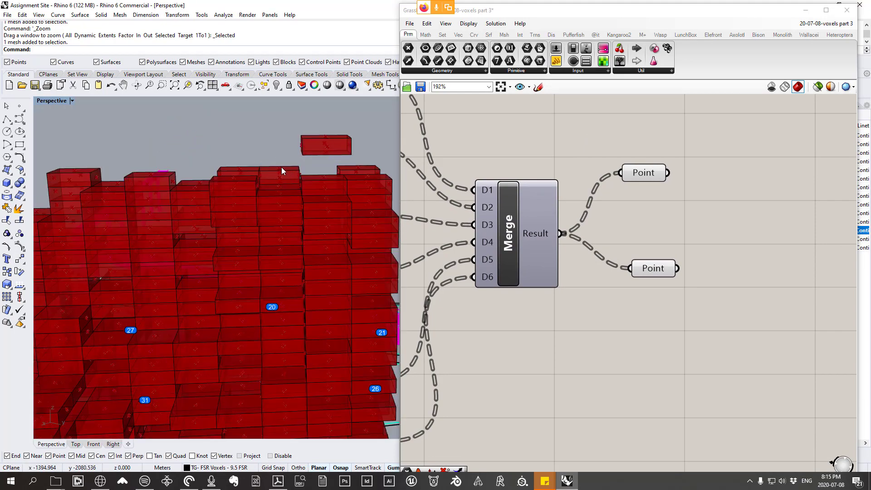
{"action": "scroll", "coordinate": [279, 167], "scroll_direction": "down", "scroll_amount": 4}
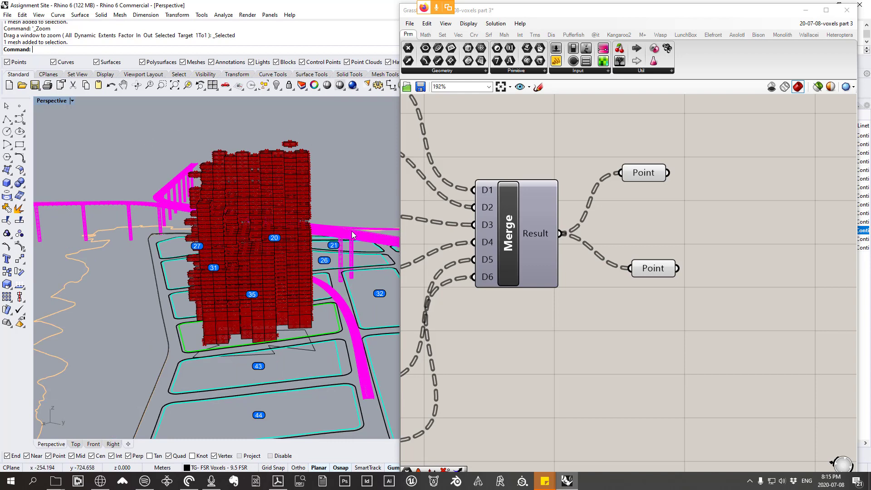
{"action": "left_click", "coordinate": [540, 87]}
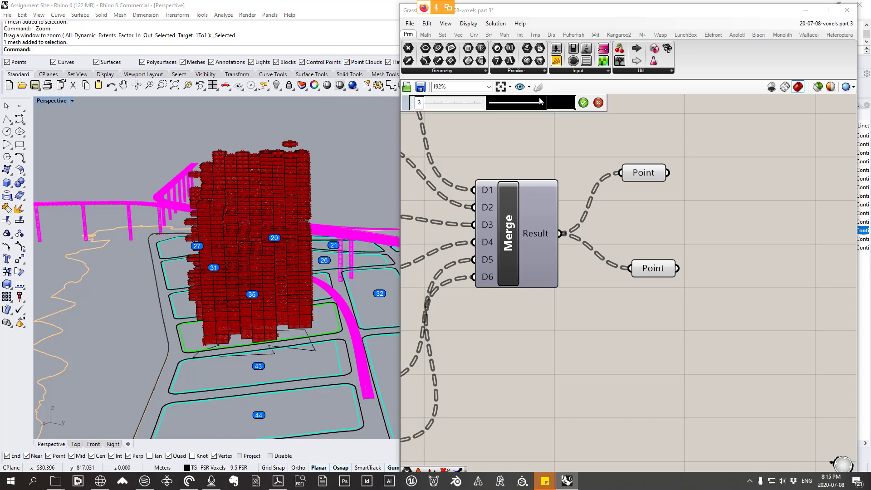
{"action": "key", "text": "Escape"}
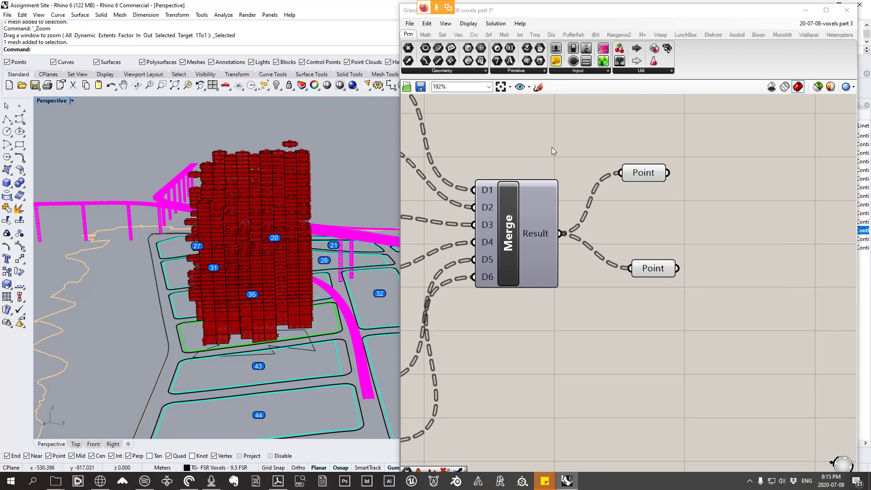
Step: Sketch two open containers side by side below Merge and mark six dots inside each one
{"action": "left_click", "coordinate": [539, 87]}
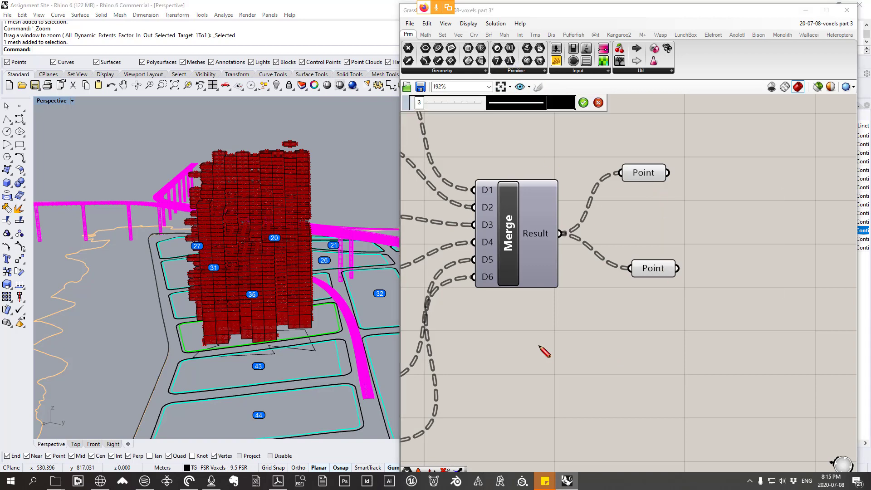
{"action": "mouse_move", "coordinate": [537, 343]}
{"action": "left_mouse_down"}
{"action": "mouse_move", "coordinate": [538, 387]}
{"action": "mouse_move", "coordinate": [626, 347]}
{"action": "mouse_move", "coordinate": [627, 338]}
{"action": "left_mouse_up"}
{"action": "mouse_move", "coordinate": [680, 335]}
{"action": "left_mouse_down"}
{"action": "mouse_move", "coordinate": [815, 393]}
{"action": "mouse_move", "coordinate": [798, 342]}
{"action": "left_mouse_up"}
{"action": "left_click", "coordinate": [554, 358]}
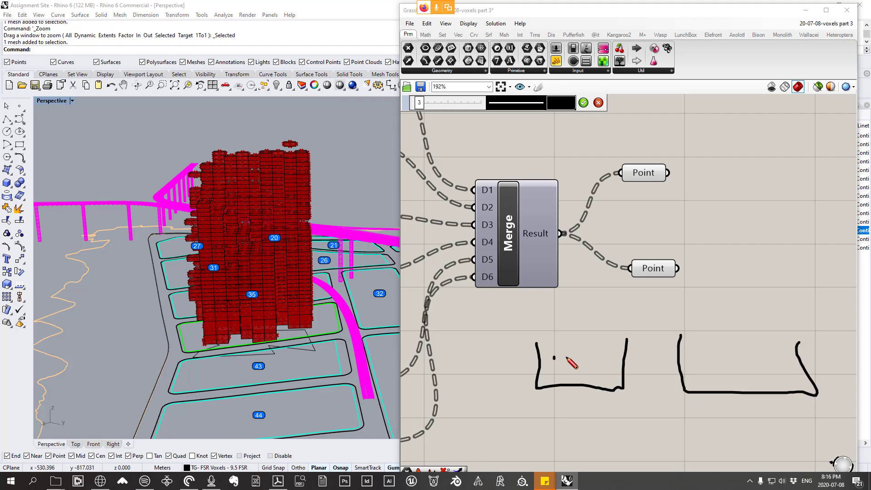
{"action": "left_click", "coordinate": [567, 357]}
{"action": "left_click", "coordinate": [579, 356]}
{"action": "left_click", "coordinate": [554, 371]}
{"action": "left_click", "coordinate": [567, 371]}
{"action": "left_click", "coordinate": [580, 372]}
{"action": "left_click_drag", "start_coordinate": [711, 346], "coordinate": [712, 352]}
{"action": "left_click", "coordinate": [739, 350]}
{"action": "left_click_drag", "start_coordinate": [774, 349], "coordinate": [776, 358]}
{"action": "mouse_move", "coordinate": [723, 372]}
{"action": "left_mouse_down"}
{"action": "mouse_move", "coordinate": [723, 378]}
{"action": "mouse_move", "coordinate": [789, 378]}
{"action": "left_mouse_up"}
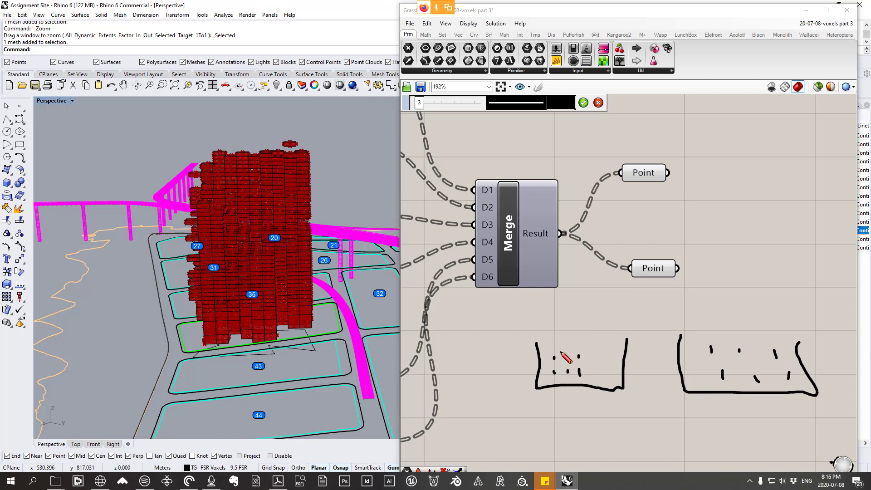
Step: Draw curves linking each of the six dots to its counterpart in the other container, and discard the sketch
{"action": "mouse_move", "coordinate": [559, 349]}
{"action": "left_mouse_down"}
{"action": "mouse_move", "coordinate": [647, 305]}
{"action": "mouse_move", "coordinate": [707, 341]}
{"action": "left_mouse_up"}
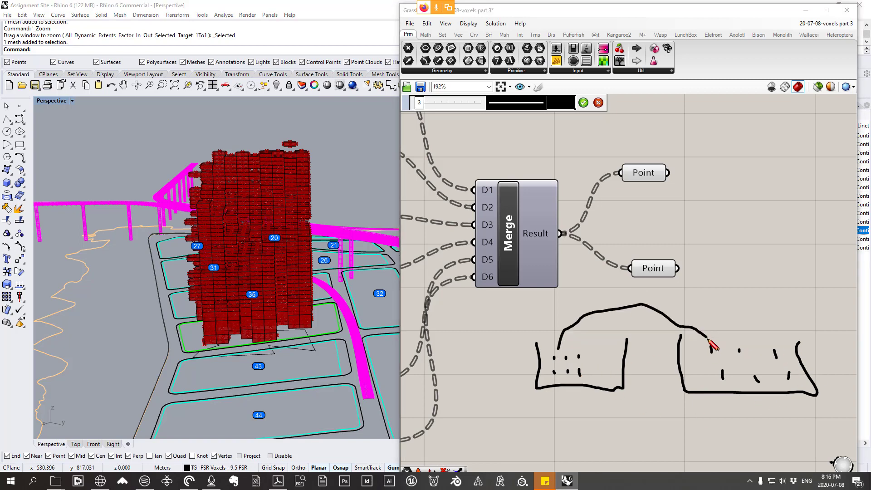
{"action": "mouse_move", "coordinate": [570, 350]}
{"action": "left_mouse_down"}
{"action": "mouse_move", "coordinate": [673, 311]}
{"action": "mouse_move", "coordinate": [739, 339]}
{"action": "left_mouse_up"}
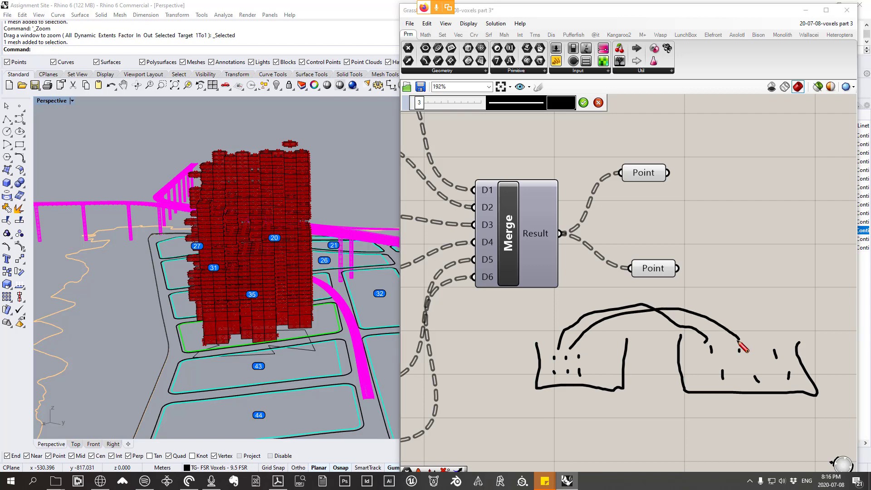
{"action": "mouse_move", "coordinate": [591, 356]}
{"action": "left_mouse_down"}
{"action": "mouse_move", "coordinate": [764, 309]}
{"action": "mouse_move", "coordinate": [777, 345]}
{"action": "left_mouse_up"}
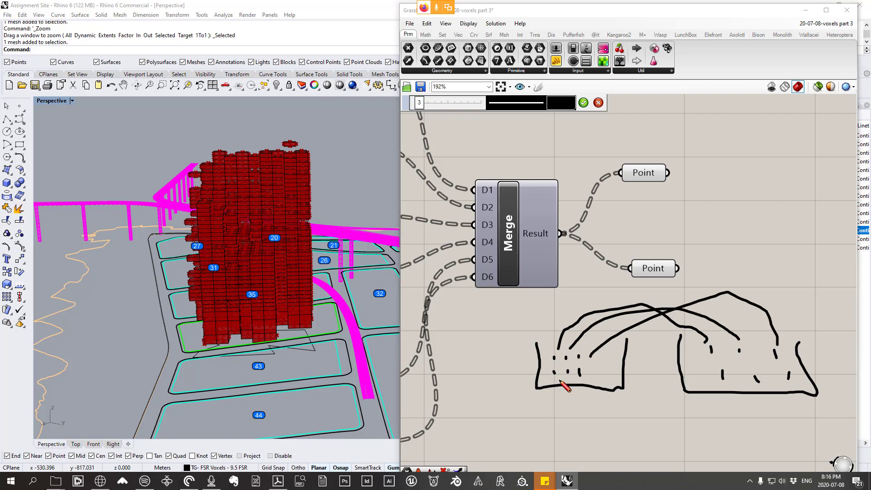
{"action": "left_click_drag", "start_coordinate": [560, 379], "coordinate": [721, 379]}
{"action": "mouse_move", "coordinate": [575, 381]}
{"action": "left_mouse_down"}
{"action": "mouse_move", "coordinate": [723, 422]}
{"action": "mouse_move", "coordinate": [748, 390]}
{"action": "left_mouse_up"}
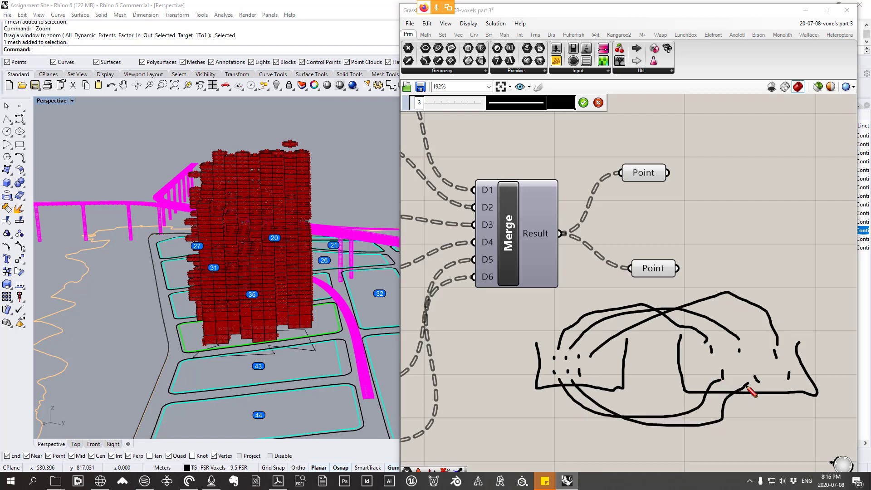
{"action": "mouse_move", "coordinate": [593, 393]}
{"action": "left_mouse_down"}
{"action": "mouse_move", "coordinate": [646, 413]}
{"action": "mouse_move", "coordinate": [788, 389]}
{"action": "left_mouse_up"}
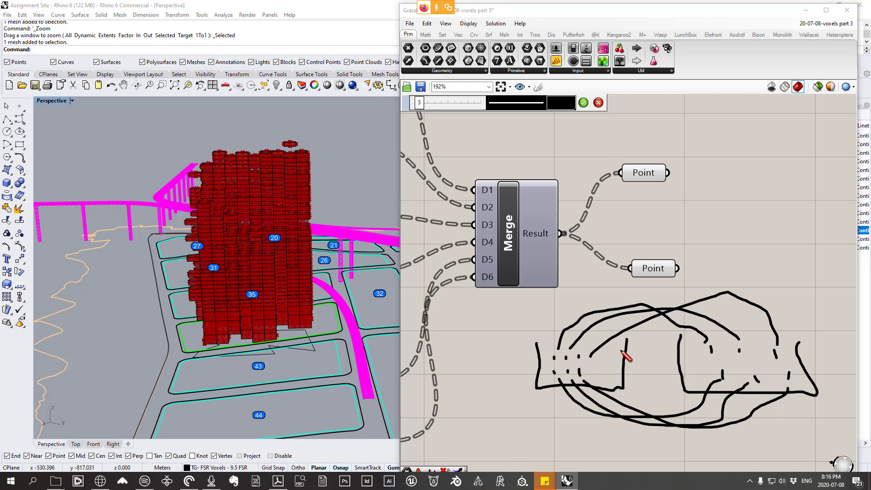
{"action": "left_click", "coordinate": [599, 103]}
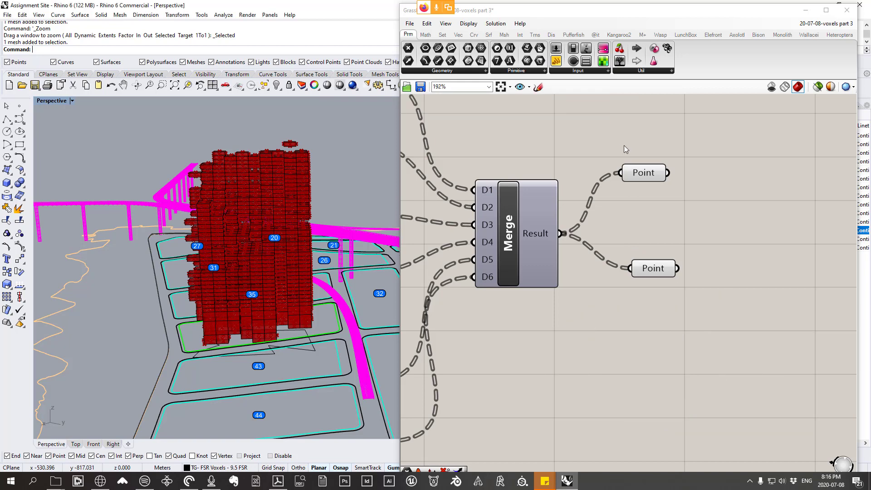
Step: Graft the upper Point parameter and inspect its data tree
{"action": "left_click", "coordinate": [640, 172]}
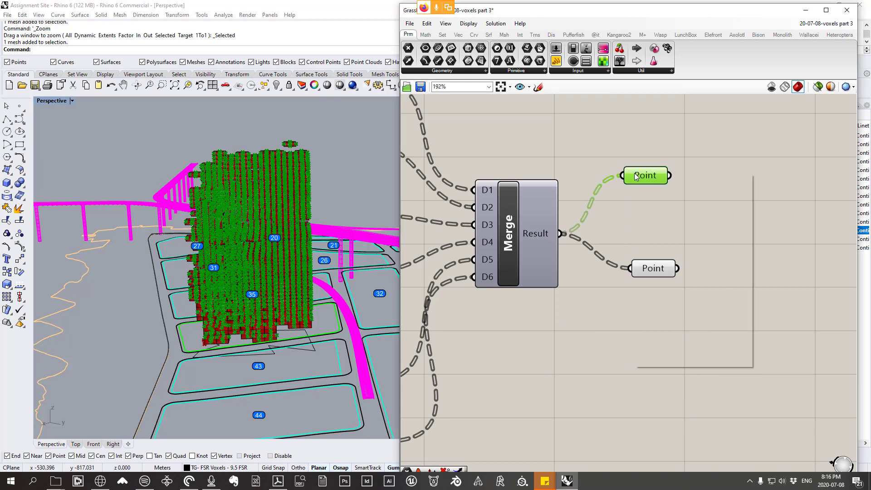
{"action": "right_click", "coordinate": [635, 173]}
{"action": "left_click", "coordinate": [658, 263]}
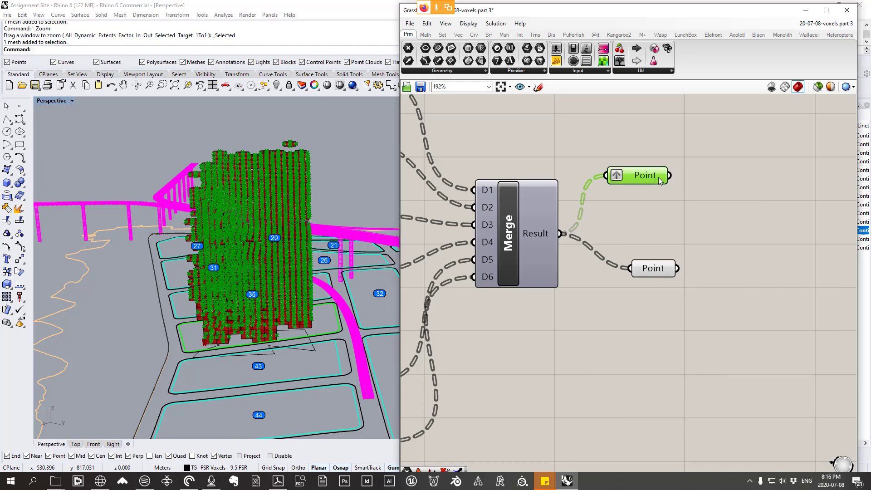
{"action": "mouse_move", "coordinate": [657, 177]}
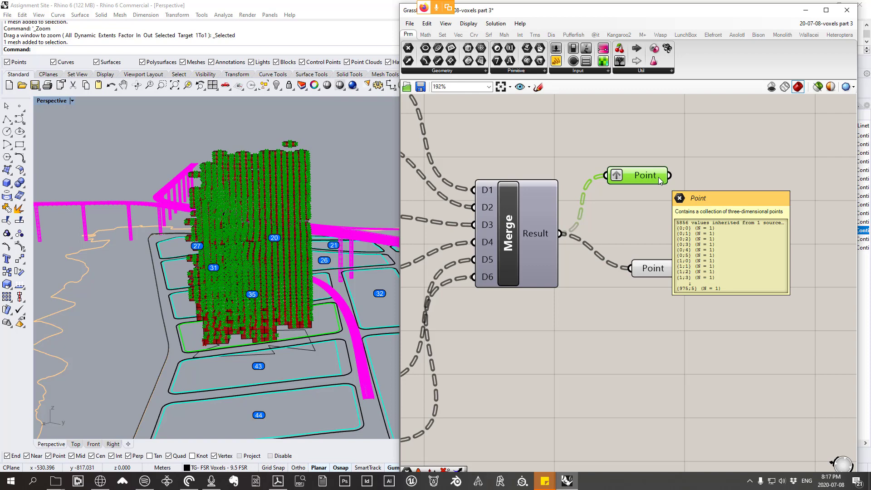
Step: Move the lower Point parameter closer to Merge and graft its data
{"action": "left_click", "coordinate": [665, 271]}
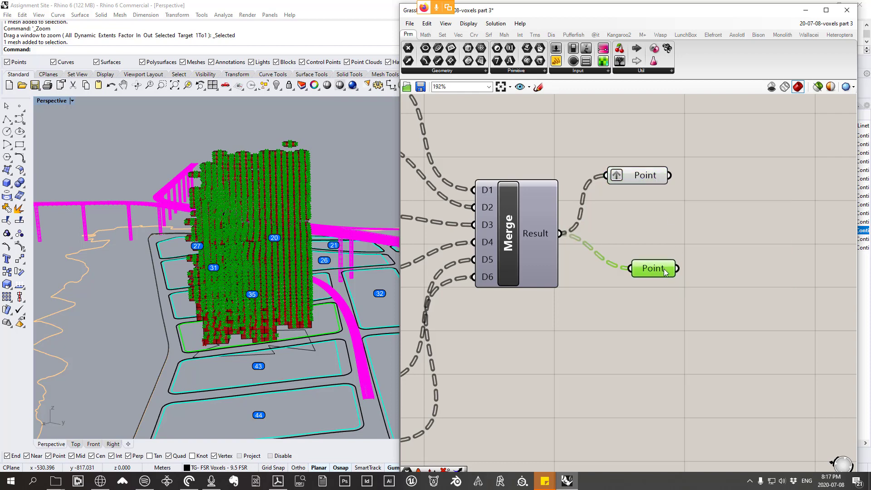
{"action": "left_click_drag", "start_coordinate": [665, 270], "coordinate": [647, 259]}
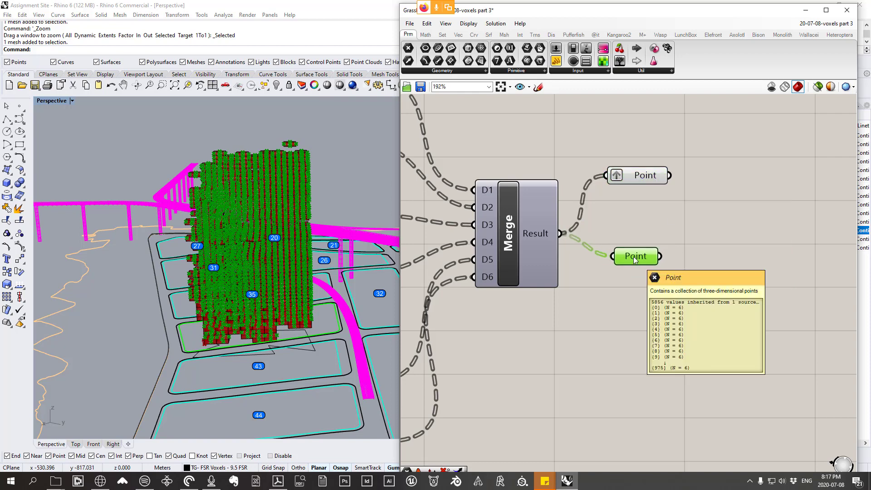
{"action": "right_click", "coordinate": [634, 257]}
{"action": "left_click", "coordinate": [663, 346]}
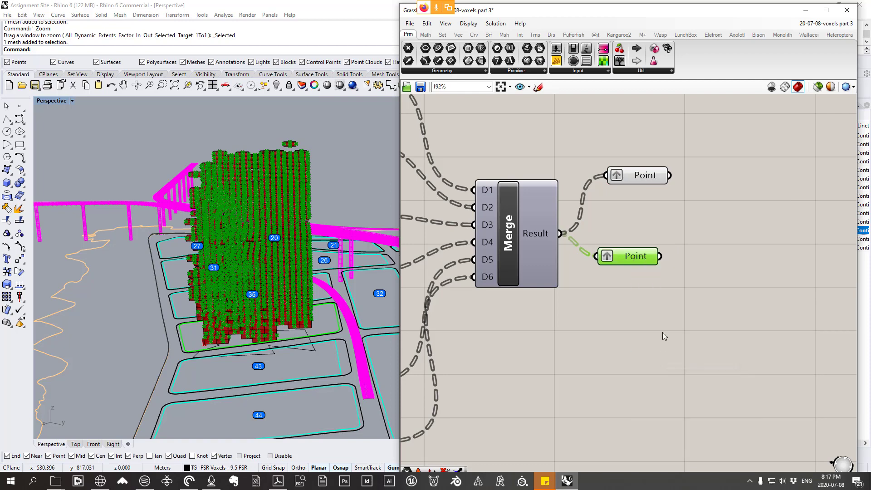
{"action": "mouse_move", "coordinate": [650, 258]}
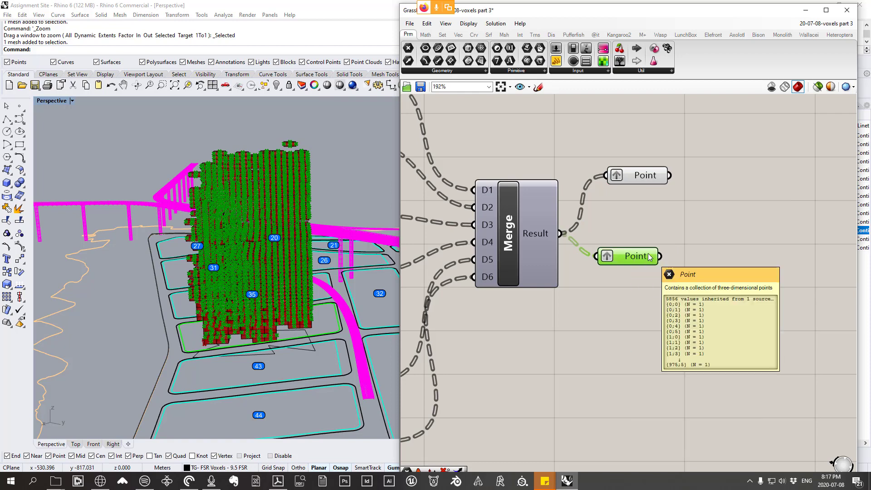
Step: Switch the lower Point parameter from Graft to Flatten and inspect its values
{"action": "right_click", "coordinate": [611, 253]}
{"action": "right_click", "coordinate": [619, 252]}
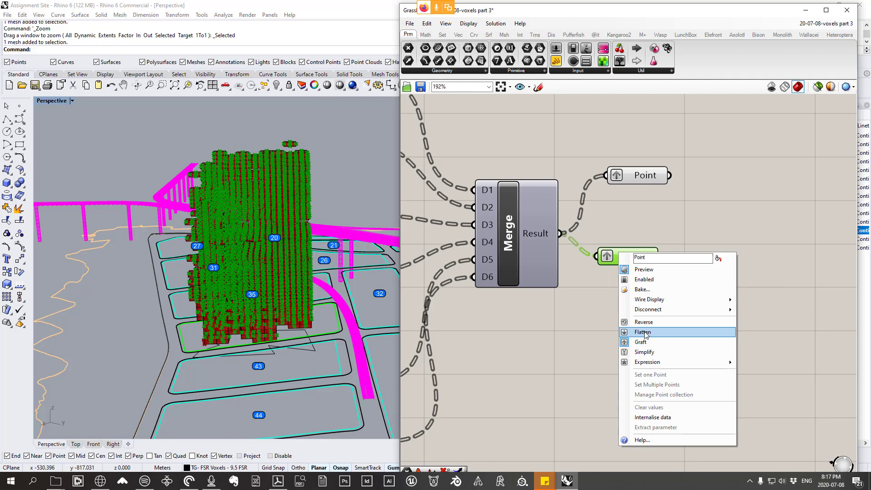
{"action": "left_click", "coordinate": [648, 333]}
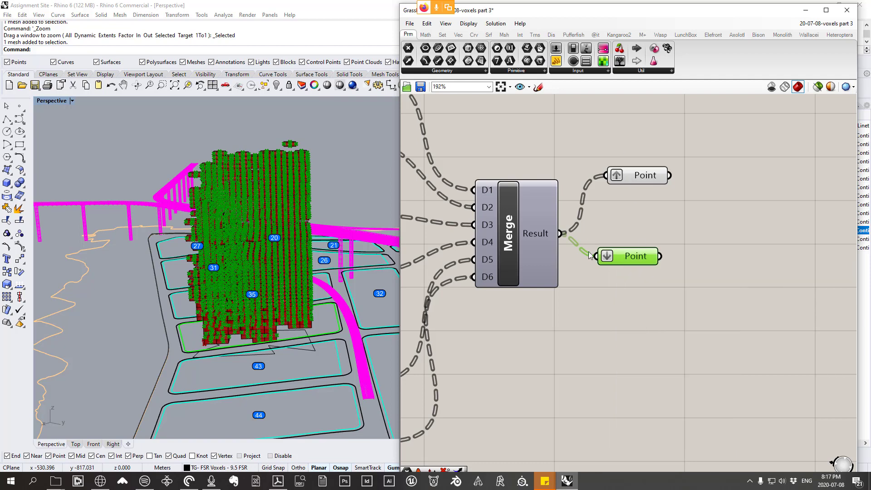
{"action": "mouse_move", "coordinate": [650, 256]}
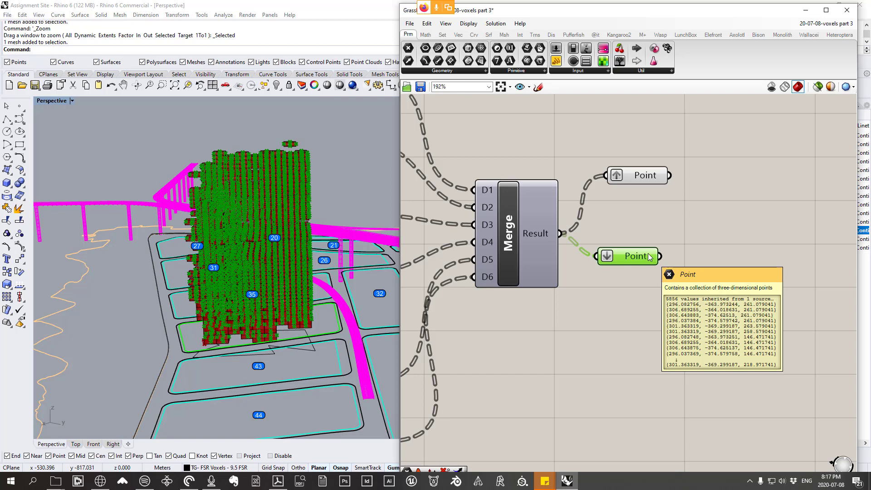
Step: Sketch a container holding two rows of three small open boxes below the Merge component, with one dot in each box
{"action": "left_click", "coordinate": [538, 86]}
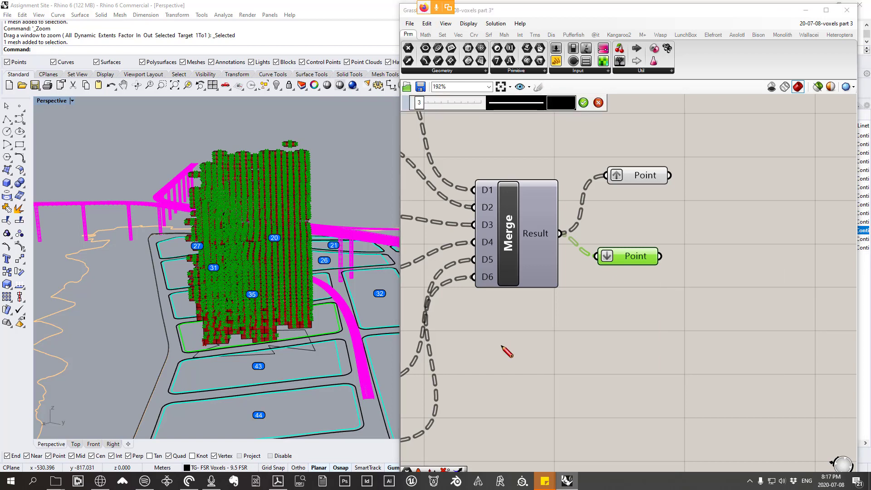
{"action": "mouse_move", "coordinate": [506, 337]}
{"action": "left_mouse_down"}
{"action": "mouse_move", "coordinate": [507, 351]}
{"action": "mouse_move", "coordinate": [526, 334]}
{"action": "mouse_move", "coordinate": [578, 352]}
{"action": "mouse_move", "coordinate": [570, 336]}
{"action": "mouse_move", "coordinate": [591, 353]}
{"action": "mouse_move", "coordinate": [617, 326]}
{"action": "left_mouse_up"}
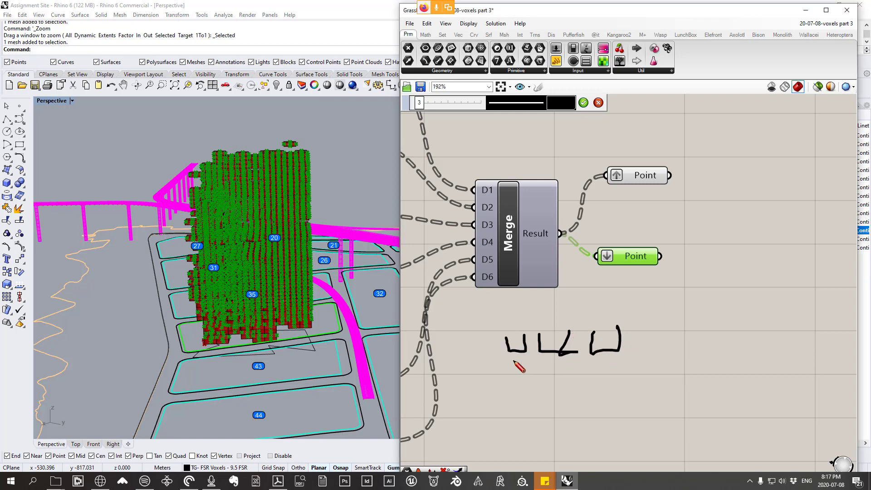
{"action": "mouse_move", "coordinate": [512, 361]}
{"action": "left_mouse_down"}
{"action": "mouse_move", "coordinate": [613, 377]}
{"action": "mouse_move", "coordinate": [618, 367]}
{"action": "left_mouse_up"}
{"action": "mouse_move", "coordinate": [501, 326]}
{"action": "left_mouse_down"}
{"action": "mouse_move", "coordinate": [499, 356]}
{"action": "mouse_move", "coordinate": [567, 388]}
{"action": "mouse_move", "coordinate": [630, 388]}
{"action": "mouse_move", "coordinate": [634, 322]}
{"action": "left_mouse_up"}
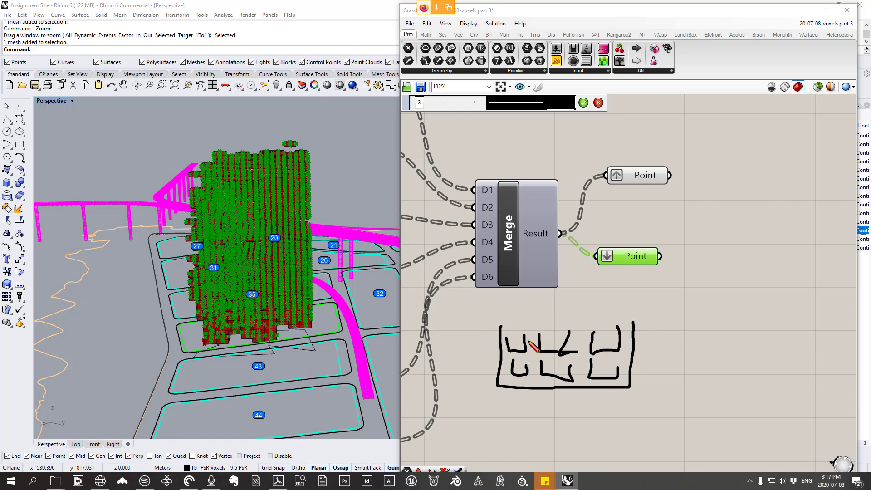
{"action": "left_click", "coordinate": [515, 343]}
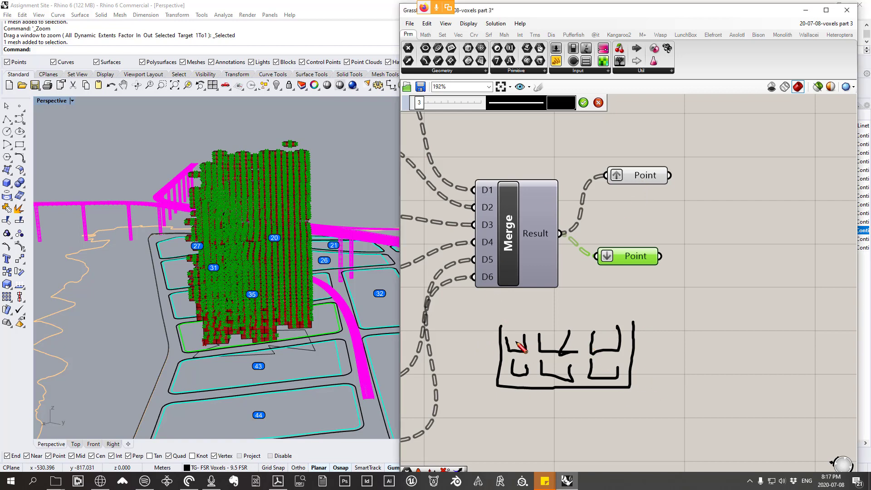
{"action": "left_click", "coordinate": [554, 343]}
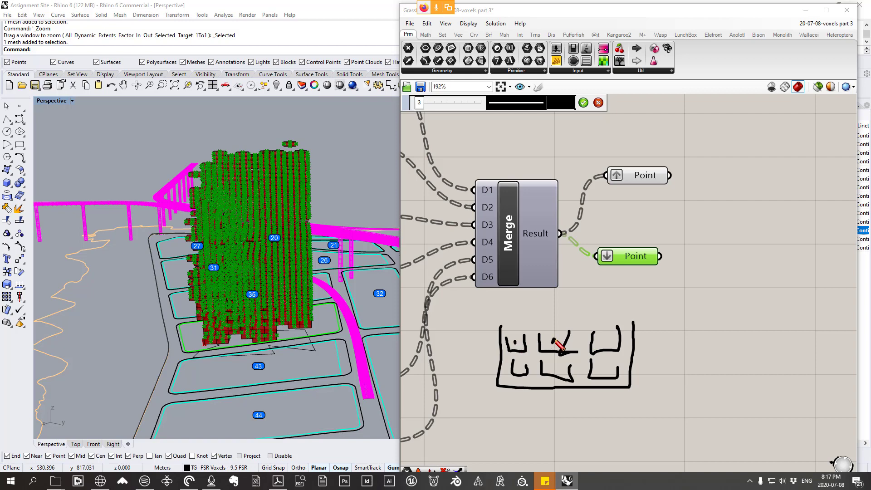
{"action": "left_click", "coordinate": [606, 339]}
{"action": "left_click", "coordinate": [520, 366]}
{"action": "left_click", "coordinate": [559, 367]}
{"action": "left_click", "coordinate": [601, 367]}
Step: Sketch a second wide open container beside the first, with ten loose dots in a single row
{"action": "mouse_move", "coordinate": [672, 326]}
{"action": "left_mouse_down"}
{"action": "mouse_move", "coordinate": [672, 370]}
{"action": "mouse_move", "coordinate": [804, 377]}
{"action": "mouse_move", "coordinate": [845, 339]}
{"action": "mouse_move", "coordinate": [845, 322]}
{"action": "left_mouse_up"}
{"action": "left_click", "coordinate": [685, 344]}
{"action": "left_click", "coordinate": [705, 347]}
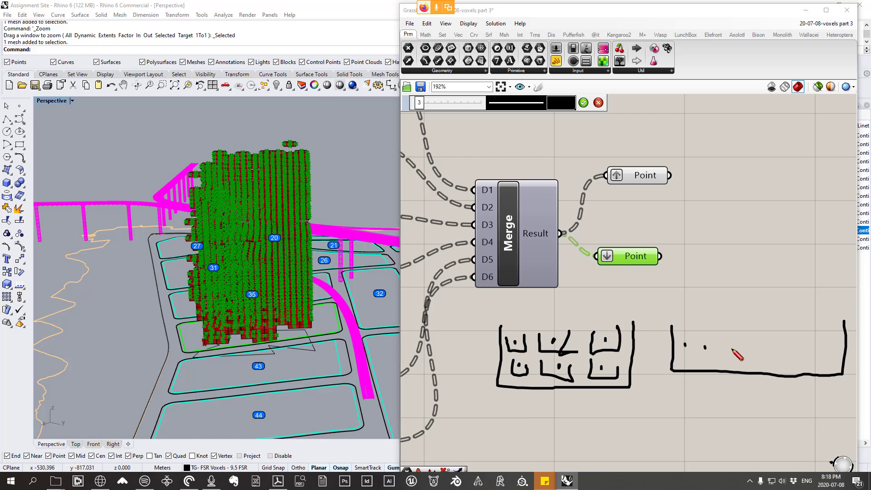
{"action": "left_click", "coordinate": [727, 347]}
{"action": "left_click", "coordinate": [746, 348]}
{"action": "left_click", "coordinate": [771, 349]}
{"action": "left_click", "coordinate": [786, 350]}
{"action": "left_click", "coordinate": [803, 349]}
{"action": "left_click", "coordinate": [813, 349]}
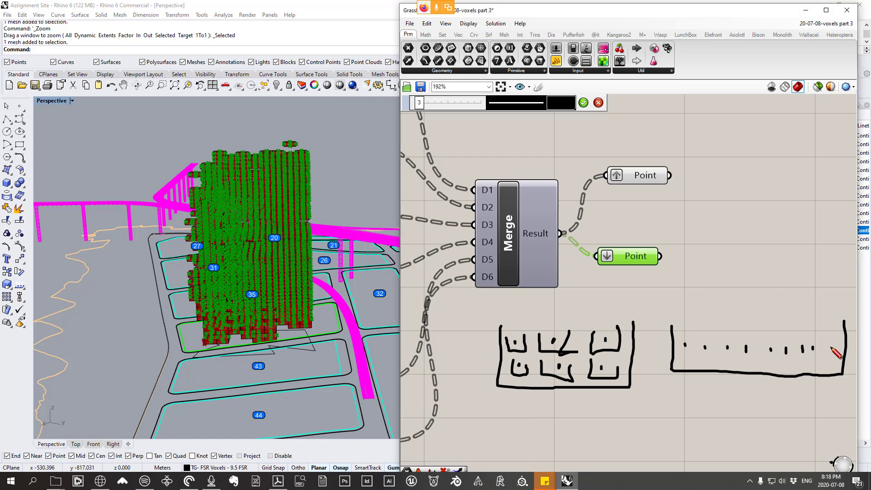
{"action": "left_click", "coordinate": [831, 349]}
{"action": "left_click", "coordinate": [838, 349]}
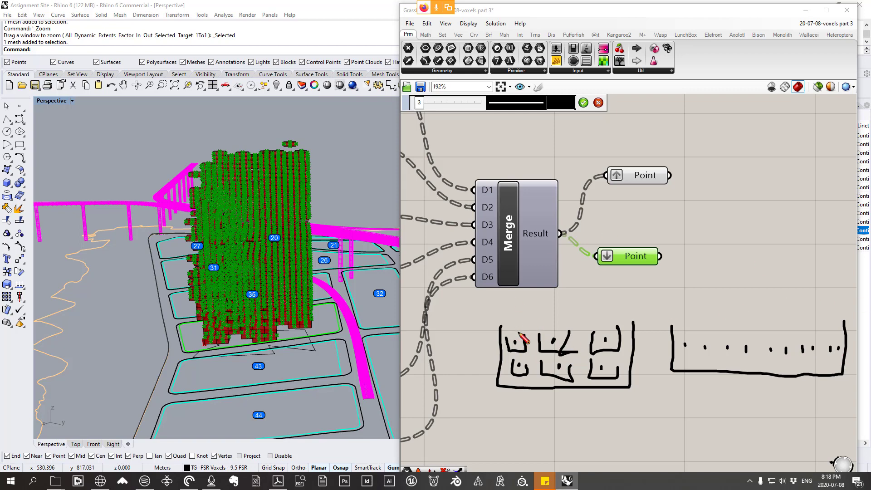
Step: Draw arrows from the first two boxes' dots to several dots in the second container, and discard the sketch
{"action": "mouse_move", "coordinate": [518, 334]}
{"action": "left_mouse_down"}
{"action": "mouse_move", "coordinate": [597, 305]}
{"action": "mouse_move", "coordinate": [689, 323]}
{"action": "mouse_move", "coordinate": [686, 335]}
{"action": "left_mouse_up"}
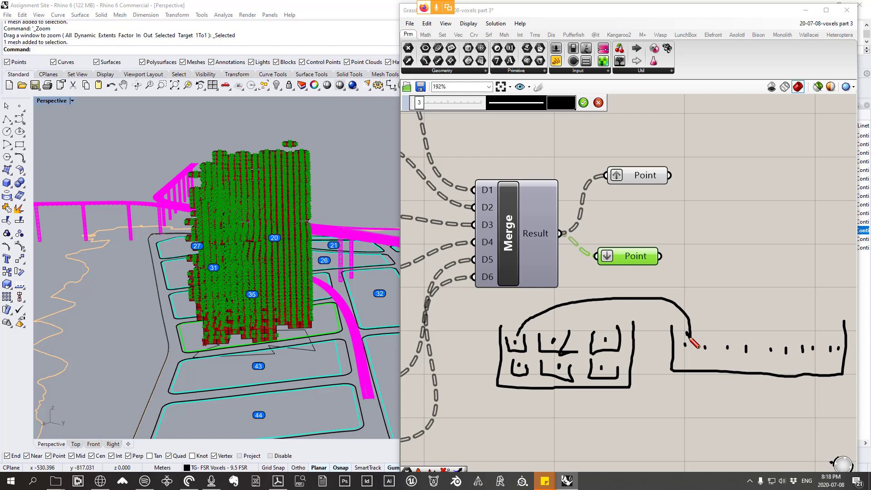
{"action": "mouse_move", "coordinate": [518, 334]}
{"action": "left_mouse_down"}
{"action": "mouse_move", "coordinate": [694, 306]}
{"action": "mouse_move", "coordinate": [705, 341]}
{"action": "mouse_move", "coordinate": [715, 333]}
{"action": "left_mouse_up"}
{"action": "mouse_move", "coordinate": [543, 309]}
{"action": "left_mouse_down"}
{"action": "mouse_move", "coordinate": [732, 322]}
{"action": "mouse_move", "coordinate": [740, 335]}
{"action": "left_mouse_up"}
{"action": "mouse_move", "coordinate": [519, 338]}
{"action": "left_mouse_down"}
{"action": "mouse_move", "coordinate": [696, 299]}
{"action": "mouse_move", "coordinate": [742, 338]}
{"action": "mouse_move", "coordinate": [747, 331]}
{"action": "left_mouse_up"}
{"action": "mouse_move", "coordinate": [530, 330]}
{"action": "left_mouse_down"}
{"action": "mouse_move", "coordinate": [716, 294]}
{"action": "mouse_move", "coordinate": [770, 341]}
{"action": "left_mouse_up"}
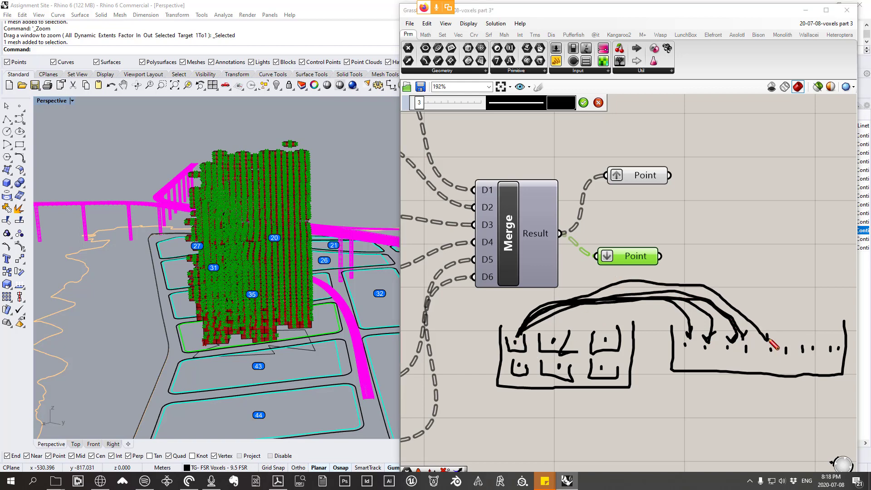
{"action": "mouse_move", "coordinate": [553, 337]}
{"action": "left_mouse_down"}
{"action": "mouse_move", "coordinate": [607, 335]}
{"action": "mouse_move", "coordinate": [685, 356]}
{"action": "left_mouse_up"}
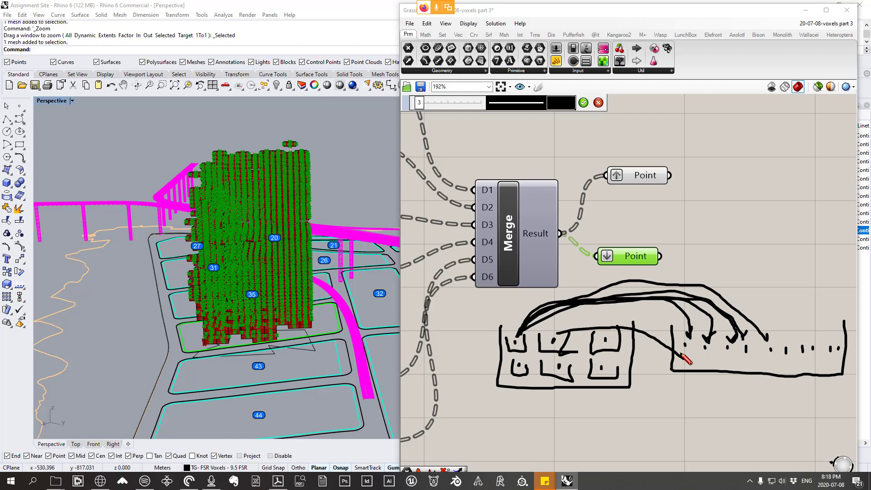
{"action": "mouse_move", "coordinate": [571, 338]}
{"action": "left_mouse_down"}
{"action": "mouse_move", "coordinate": [716, 355]}
{"action": "mouse_move", "coordinate": [689, 363]}
{"action": "left_mouse_up"}
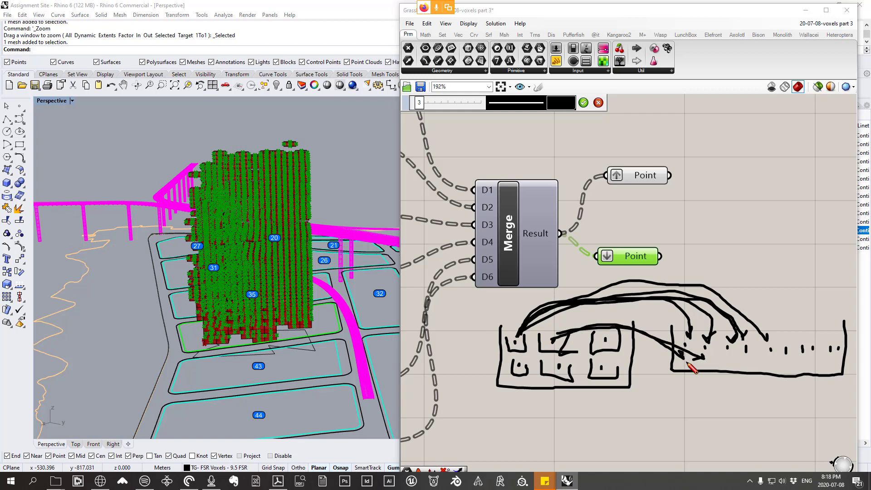
{"action": "left_click_drag", "start_coordinate": [563, 344], "coordinate": [735, 356]}
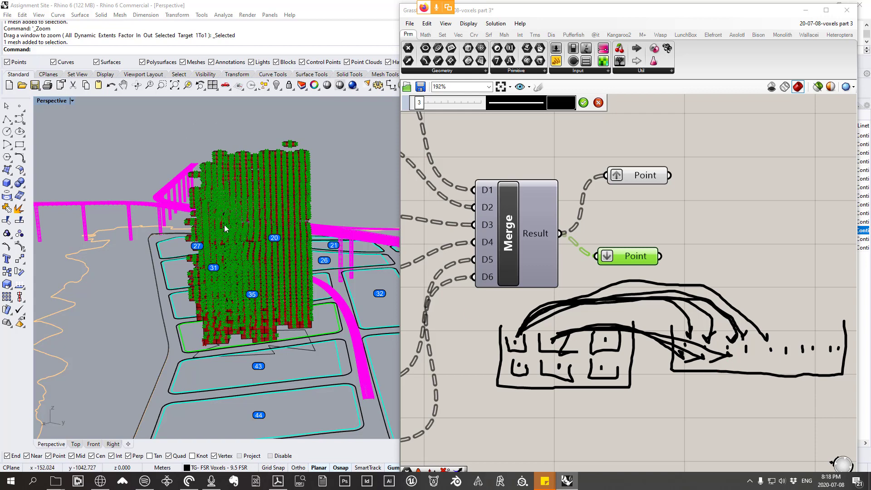
{"action": "left_click", "coordinate": [599, 103]}
Step: Align the flattened Point parameter below the grafted Point parameter
{"action": "mouse_move", "coordinate": [680, 224]}
{"action": "right_mouse_down"}
{"action": "mouse_move", "coordinate": [651, 228]}
{"action": "mouse_move", "coordinate": [597, 260]}
{"action": "right_mouse_up"}
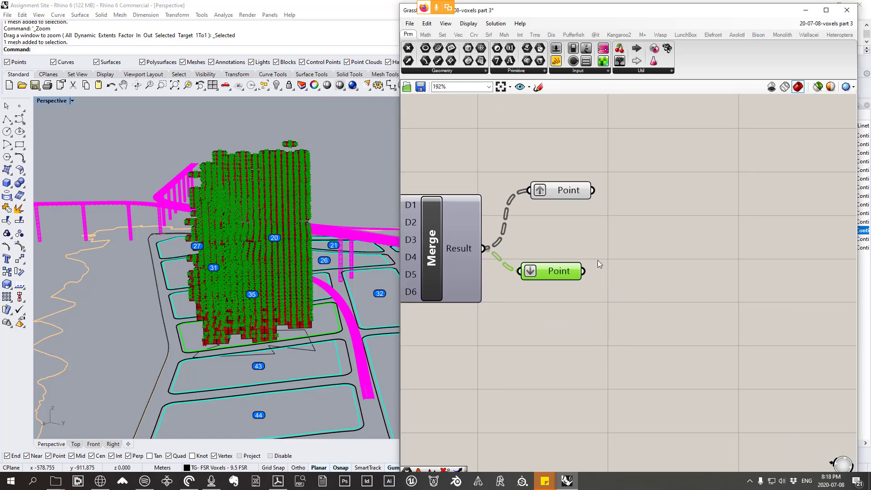
{"action": "left_click_drag", "start_coordinate": [550, 273], "coordinate": [559, 220]}
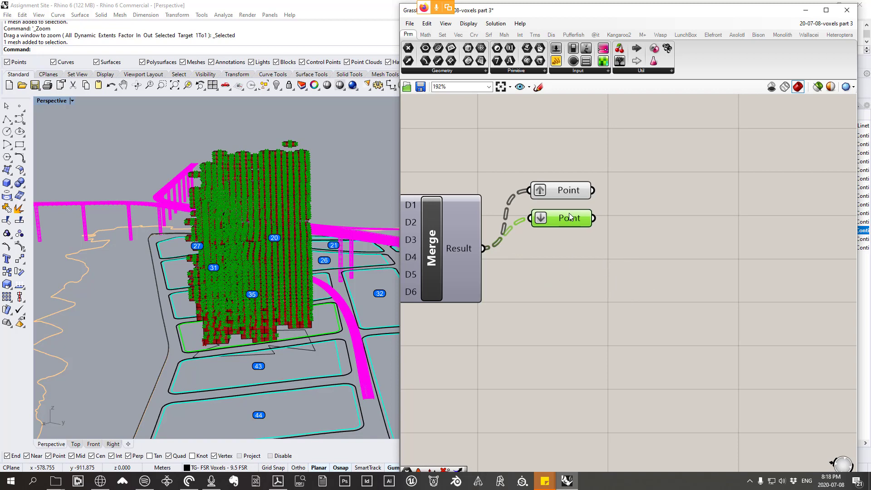
{"action": "left_click_drag", "start_coordinate": [570, 216], "coordinate": [570, 234]}
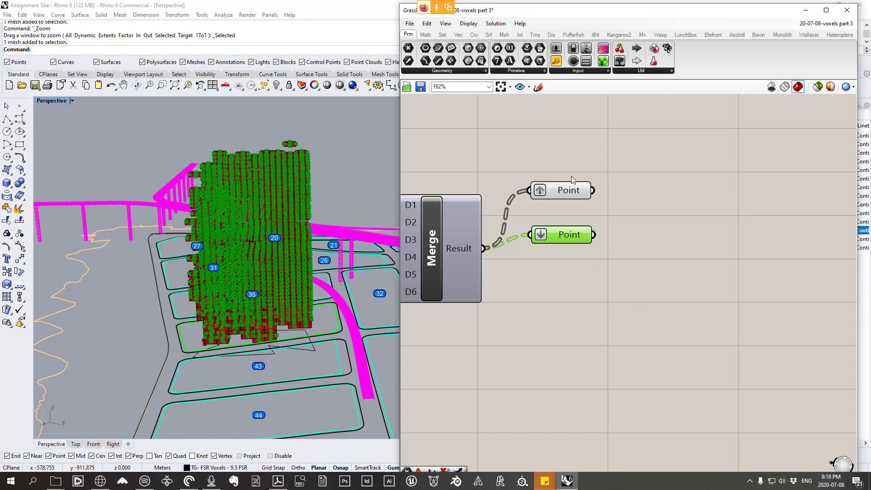
Step: Add a Distance component, wiring the grafted Point into Point A and the flattened Point into Point B, and spread the two parameters apart
{"action": "left_click", "coordinate": [458, 34]}
{"action": "left_click", "coordinate": [548, 71]}
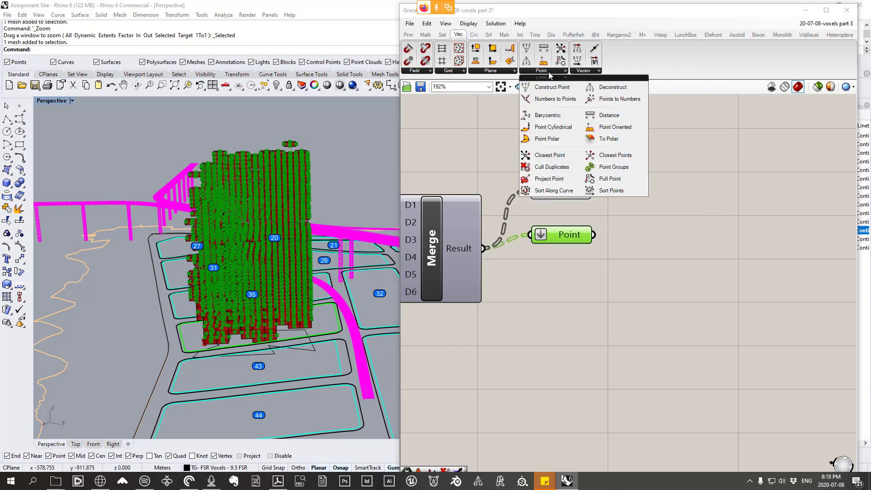
{"action": "left_click", "coordinate": [608, 116]}
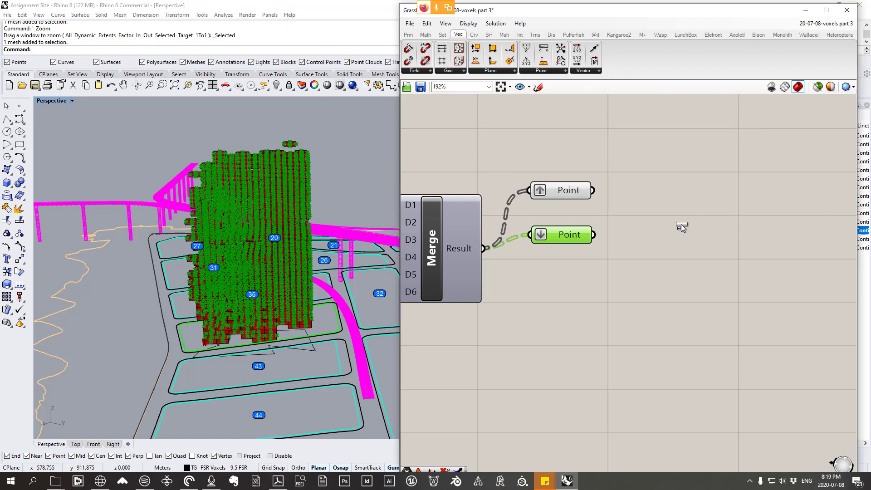
{"action": "left_click", "coordinate": [680, 224]}
{"action": "left_click_drag", "start_coordinate": [570, 193], "coordinate": [627, 206]}
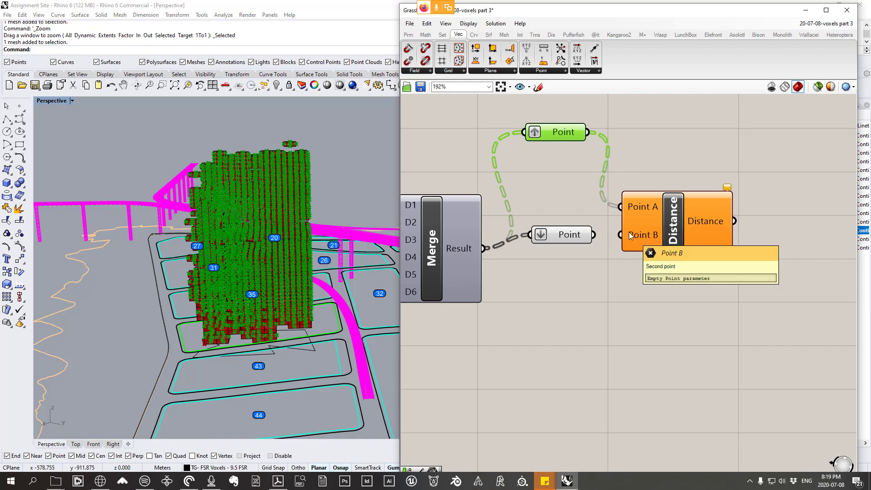
{"action": "left_click_drag", "start_coordinate": [567, 234], "coordinate": [620, 234]}
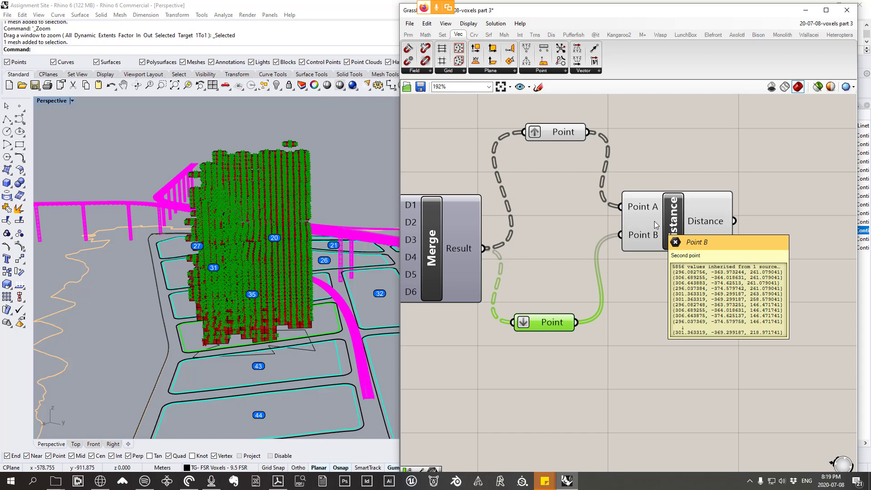
Step: Reposition the Distance component beside the two Point parameters and disable it
{"action": "left_click_drag", "start_coordinate": [629, 197], "coordinate": [636, 203]}
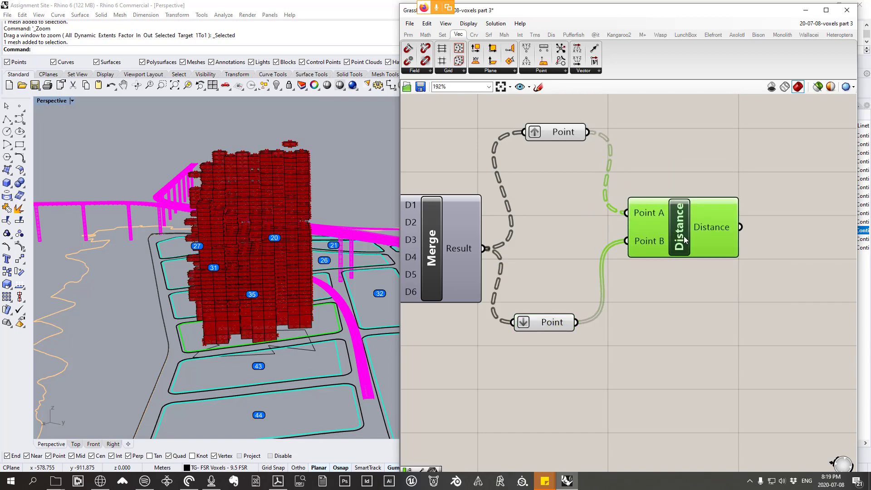
{"action": "mouse_move", "coordinate": [684, 236]}
{"action": "left_mouse_down"}
{"action": "mouse_move", "coordinate": [684, 227]}
{"action": "mouse_move", "coordinate": [673, 235]}
{"action": "mouse_move", "coordinate": [698, 242]}
{"action": "left_mouse_up"}
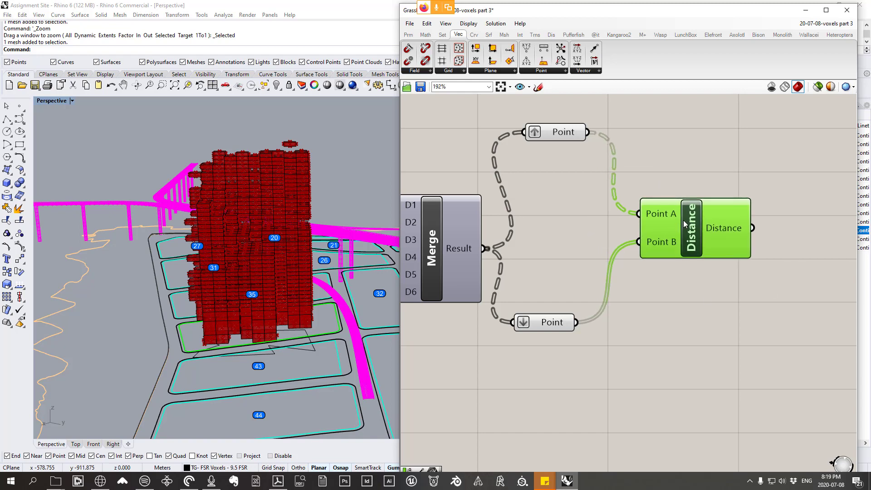
{"action": "left_click_drag", "start_coordinate": [695, 243], "coordinate": [683, 210]}
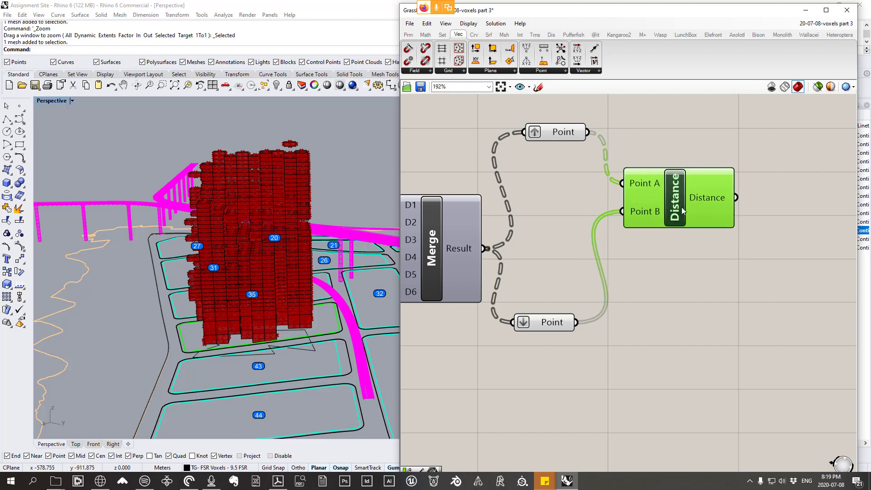
{"action": "right_click_drag", "start_coordinate": [681, 207], "coordinate": [677, 198]}
{"action": "right_click", "coordinate": [677, 199]}
{"action": "left_click", "coordinate": [694, 217]}
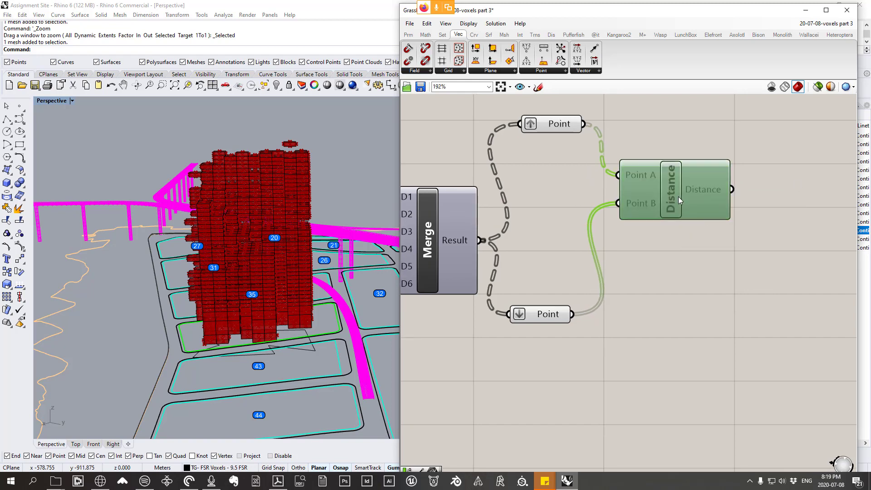
{"action": "left_click_drag", "start_coordinate": [678, 197], "coordinate": [635, 207]}
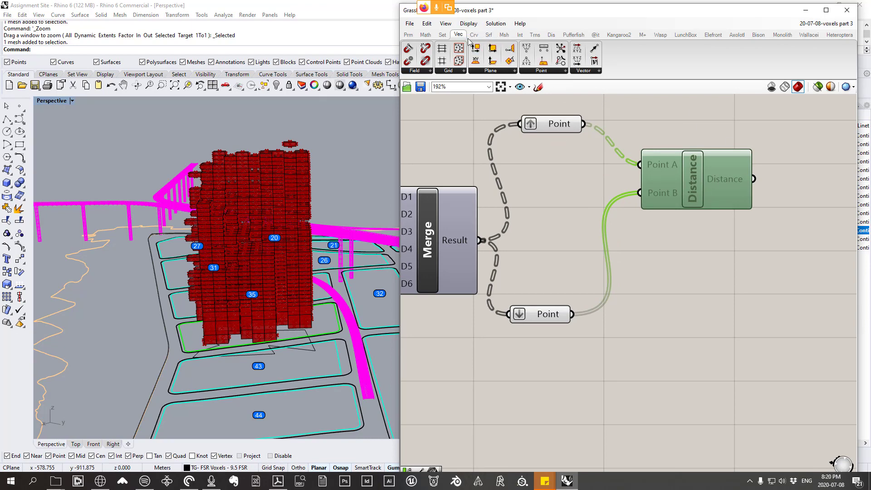
Step: Add a Closest Point component below Distance, feeding the grafted Point into its Point input and the flattened Point into Cloud
{"action": "left_click", "coordinate": [553, 72]}
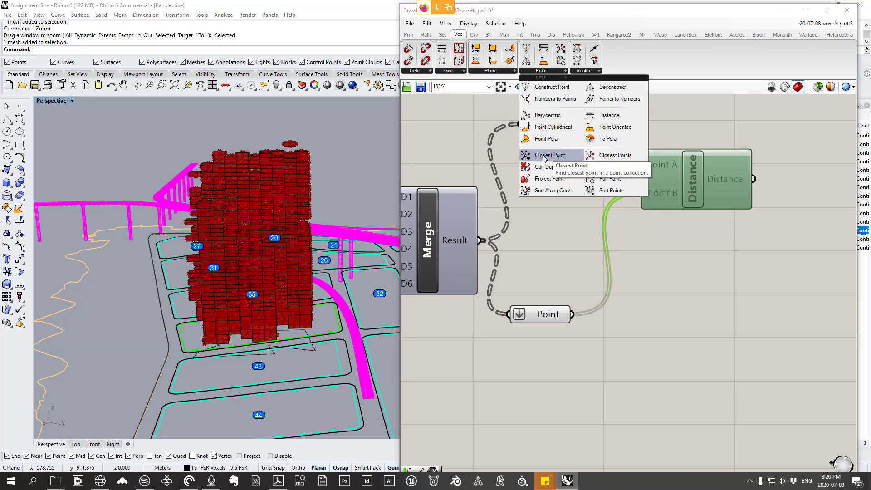
{"action": "left_click_drag", "start_coordinate": [556, 157], "coordinate": [686, 272]}
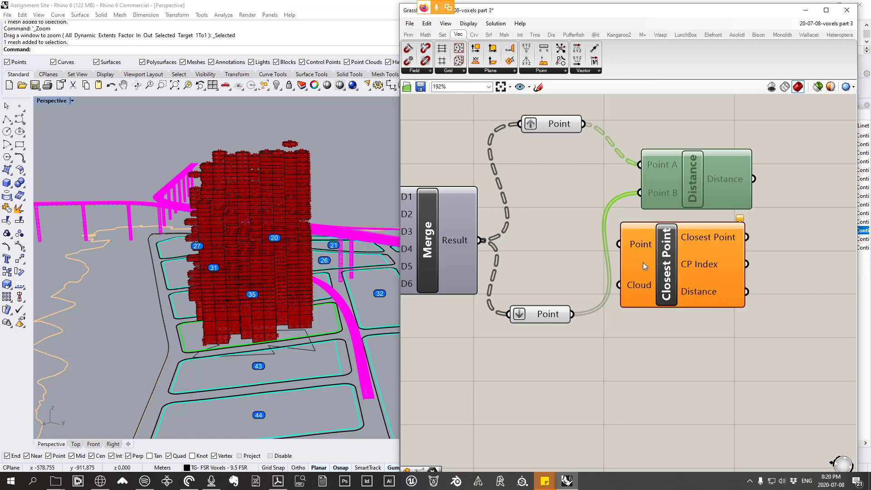
{"action": "left_click_drag", "start_coordinate": [584, 124], "coordinate": [619, 244]}
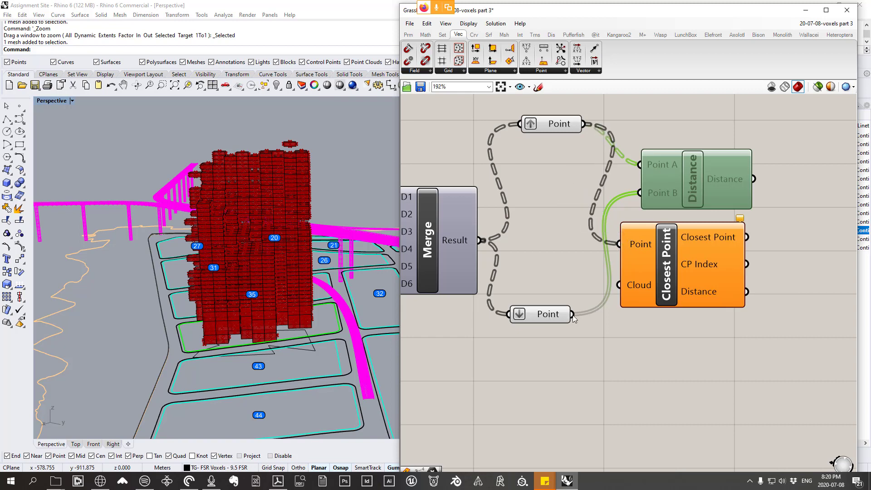
{"action": "left_click_drag", "start_coordinate": [572, 314], "coordinate": [682, 270]}
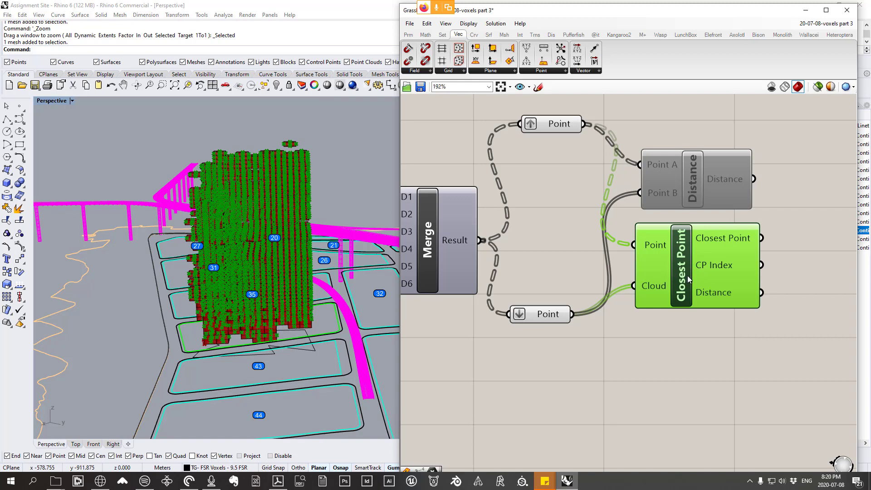
Step: Delete the disabled Distance component and move Closest Point up between the two Point parameters
{"action": "left_click_drag", "start_coordinate": [679, 179], "coordinate": [677, 138]}
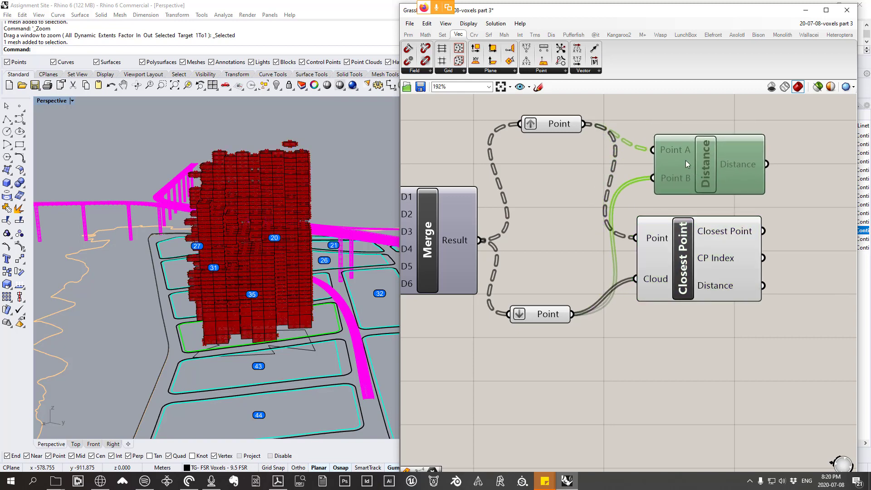
{"action": "key", "text": "Delete"}
{"action": "left_click_drag", "start_coordinate": [683, 254], "coordinate": [681, 216]}
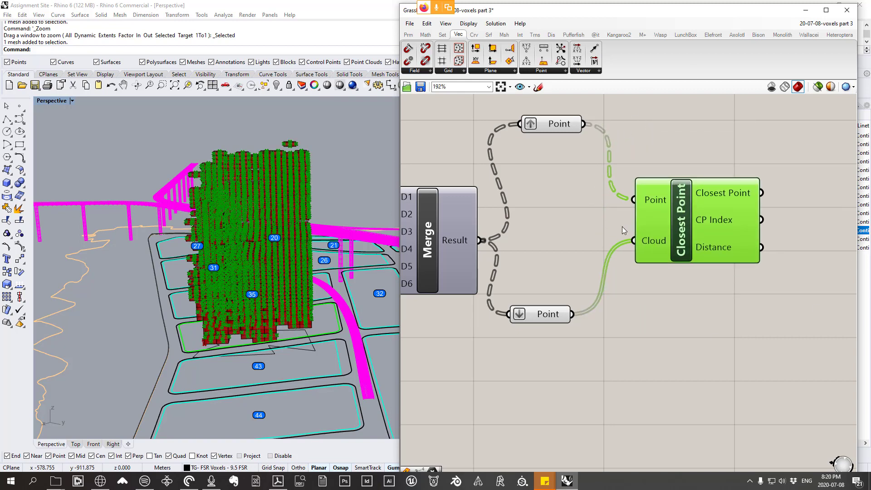
Step: Look over the whole definition, including the rows of wired component groups far from the Closest Point setup
{"action": "scroll", "coordinate": [735, 199], "scroll_direction": "down", "scroll_amount": 4}
{"action": "scroll", "coordinate": [735, 199], "scroll_direction": "up", "scroll_amount": 3}
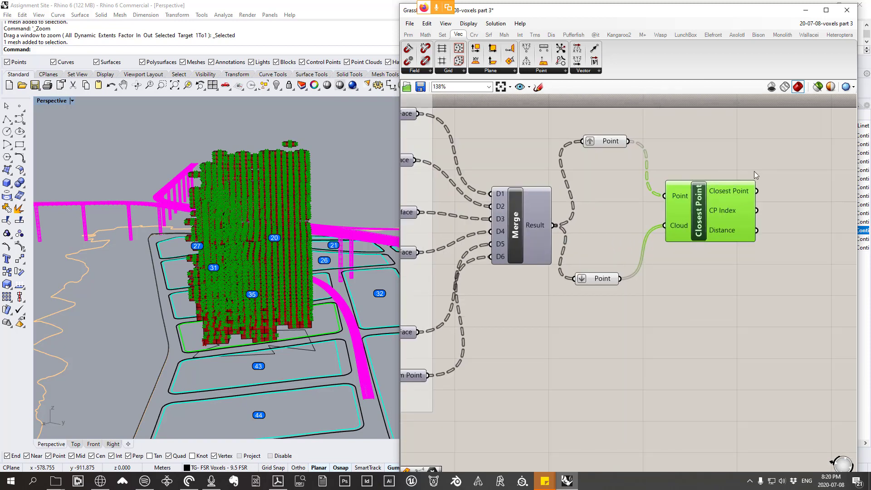
{"action": "left_click", "coordinate": [411, 26]}
{"action": "scroll", "coordinate": [661, 221], "scroll_direction": "down", "scroll_amount": 7}
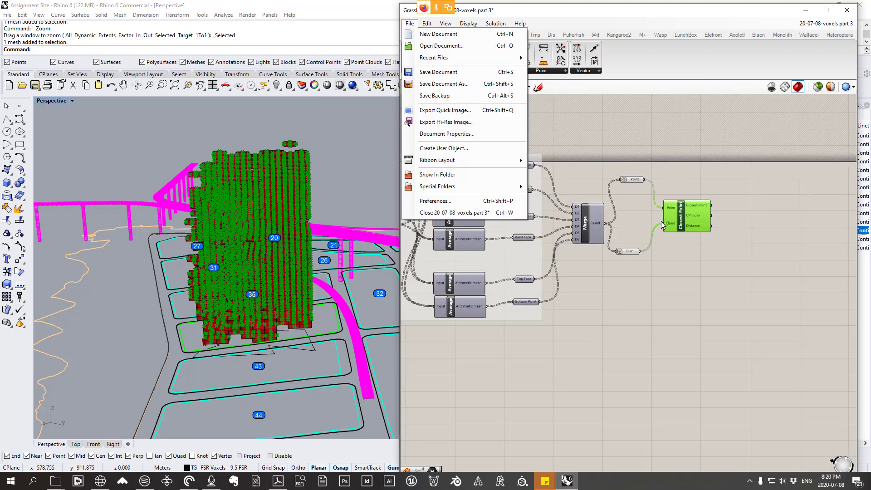
{"action": "right_click_drag", "start_coordinate": [697, 243], "coordinate": [699, 243]}
{"action": "scroll", "coordinate": [567, 196], "scroll_direction": "down", "scroll_amount": 6}
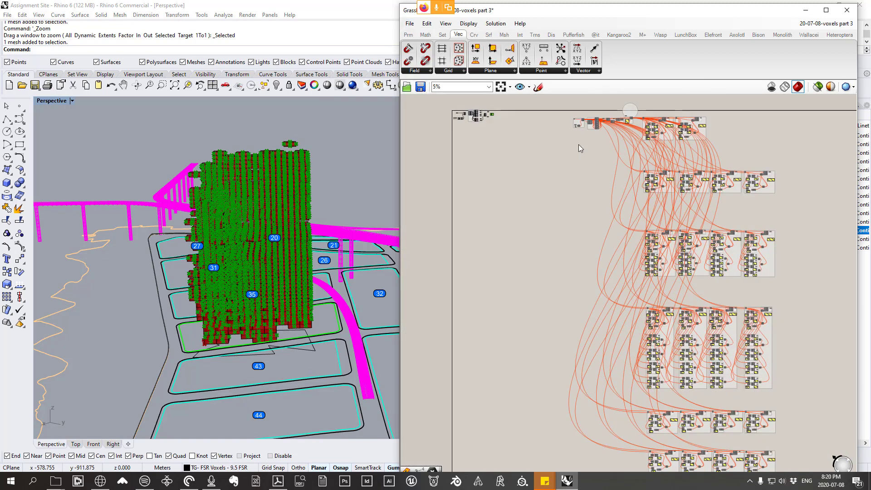
{"action": "scroll", "coordinate": [750, 391], "scroll_direction": "up", "scroll_amount": 3}
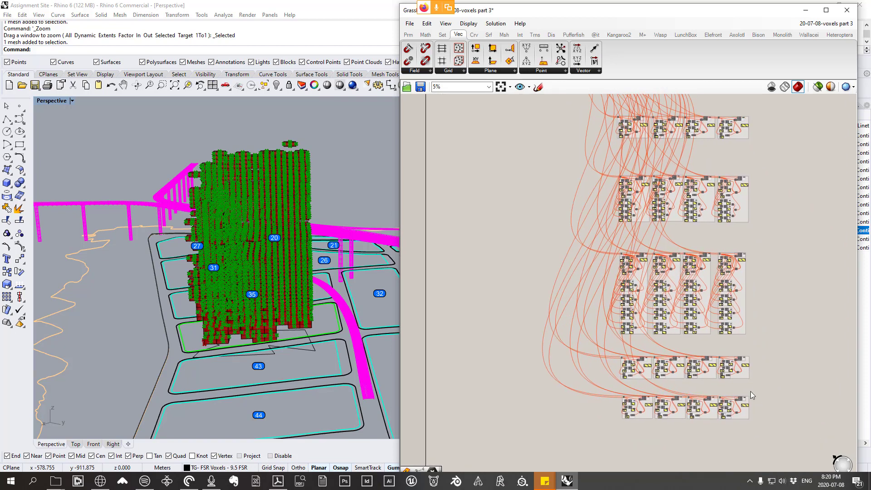
Step: Delete the rows of wired component groups away from the Closest Point setup and save the document
{"action": "left_click", "coordinate": [709, 365]}
{"action": "left_click_drag", "start_coordinate": [777, 440], "coordinate": [573, 117]}
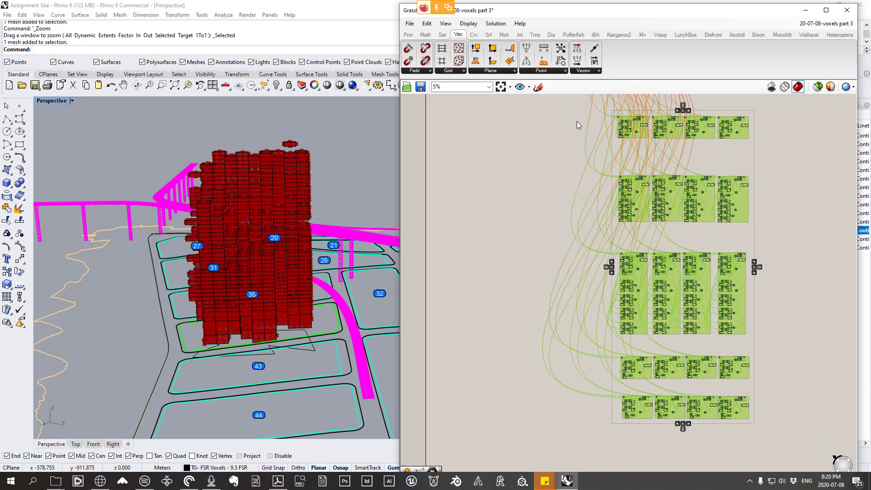
{"action": "right_click_drag", "start_coordinate": [717, 101], "coordinate": [720, 248]}
{"action": "key", "text": "Delete"}
{"action": "left_click_drag", "start_coordinate": [739, 251], "coordinate": [480, 173]}
{"action": "key", "text": "Delete"}
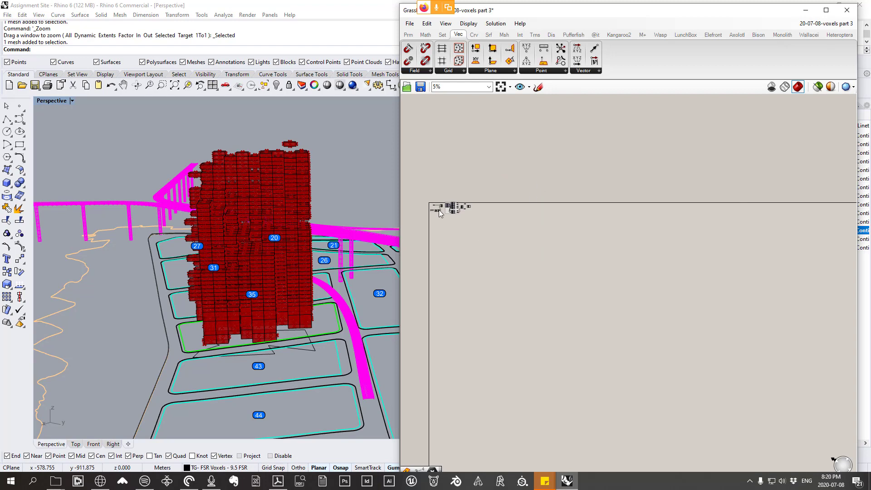
{"action": "scroll", "coordinate": [439, 210], "scroll_direction": "up", "scroll_amount": 3}
{"action": "scroll", "coordinate": [491, 208], "scroll_direction": "up", "scroll_amount": 8}
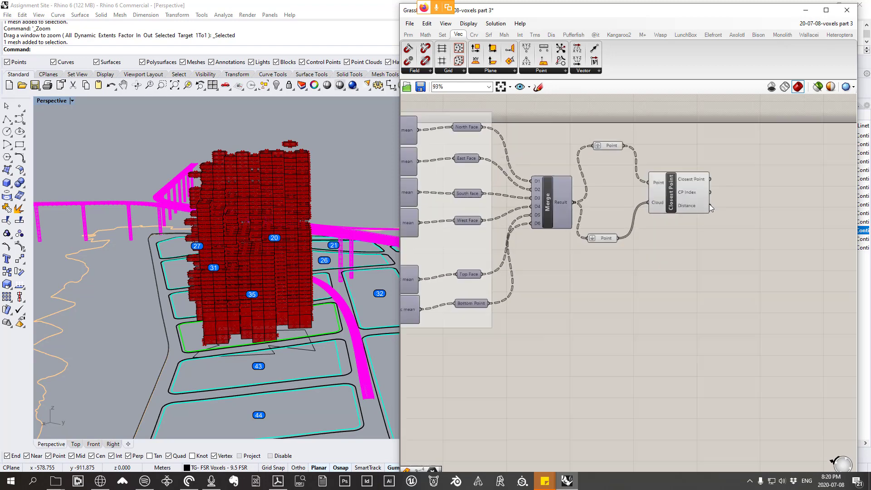
{"action": "left_click", "coordinate": [410, 23]}
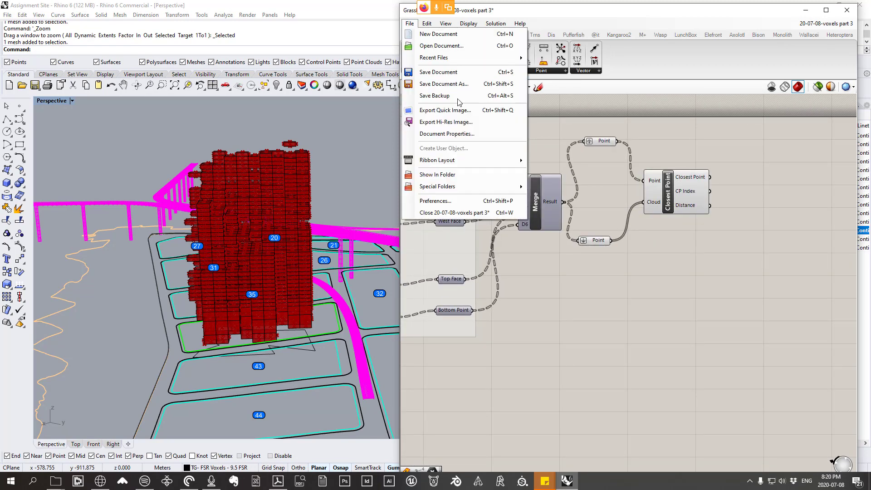
{"action": "left_click", "coordinate": [445, 75]}
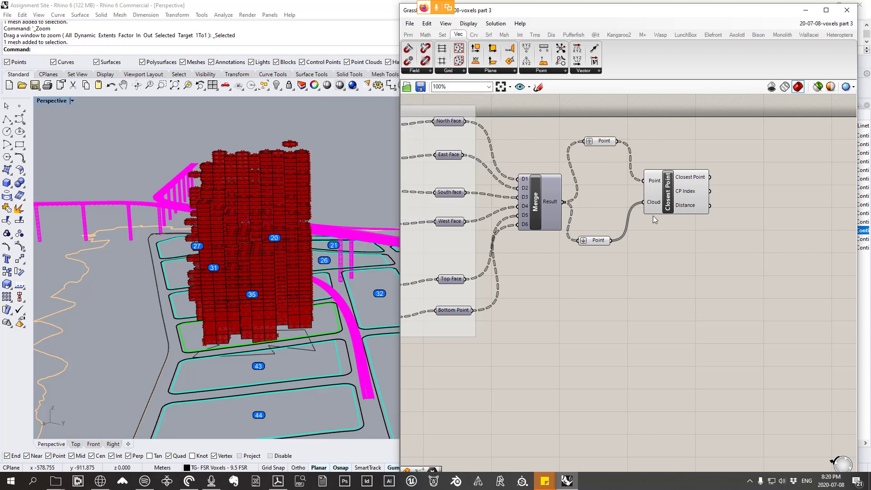
Step: Examine the Closest Point component's Cloud input and Distance output along with its place in the definition
{"action": "scroll", "coordinate": [653, 216], "scroll_direction": "down", "scroll_amount": 1}
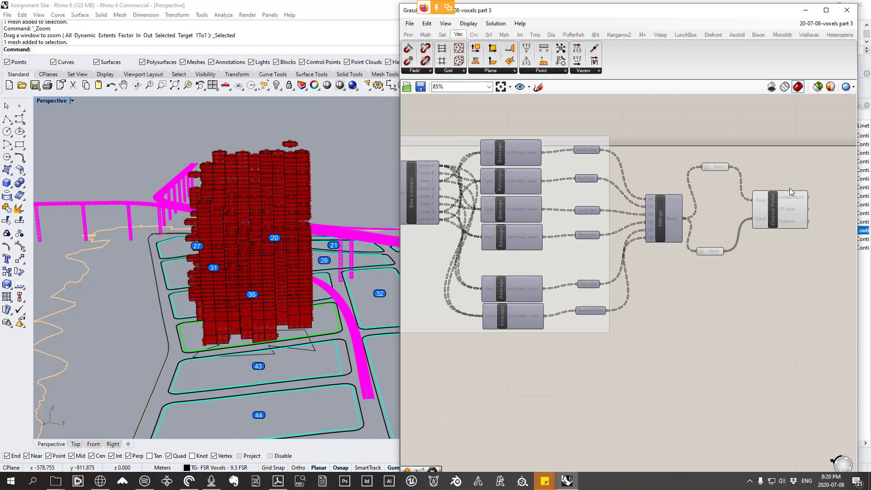
{"action": "scroll", "coordinate": [789, 187], "scroll_direction": "down", "scroll_amount": 5}
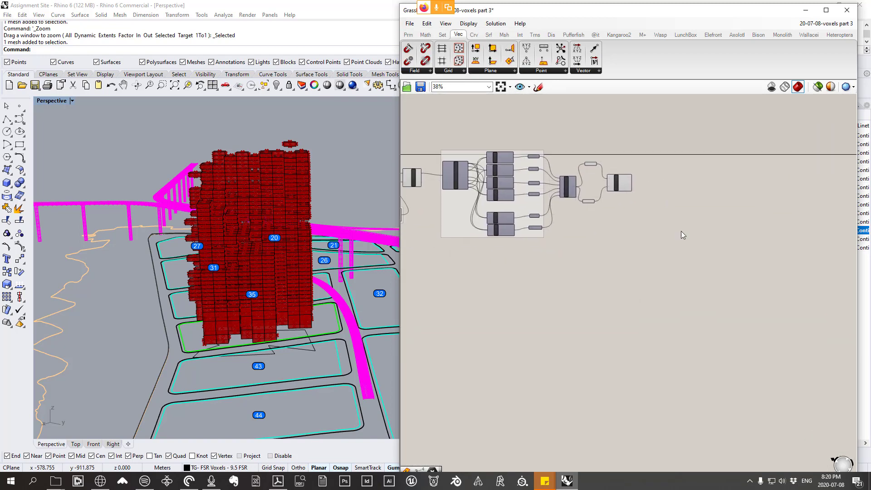
{"action": "scroll", "coordinate": [682, 233], "scroll_direction": "down", "scroll_amount": 4}
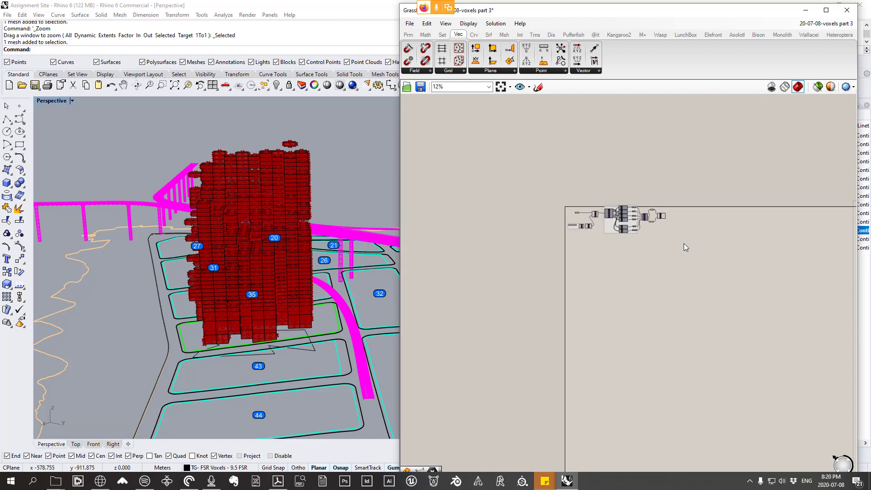
{"action": "scroll", "coordinate": [587, 230], "scroll_direction": "up", "scroll_amount": 5}
{"action": "scroll", "coordinate": [526, 193], "scroll_direction": "up", "scroll_amount": 4}
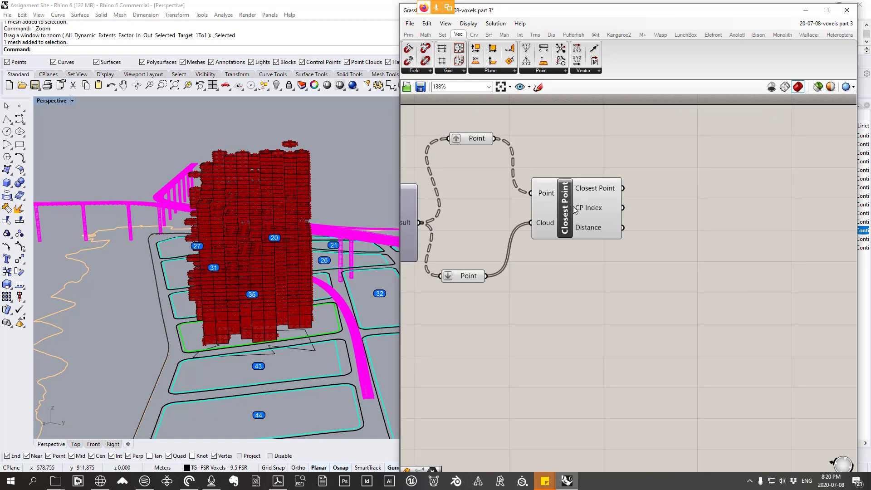
{"action": "scroll", "coordinate": [611, 232], "scroll_direction": "down", "scroll_amount": 3}
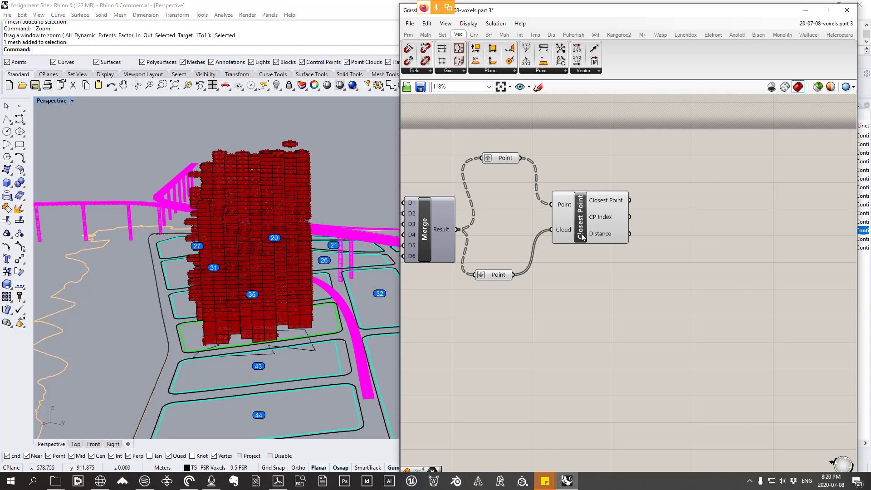
{"action": "scroll", "coordinate": [586, 233], "scroll_direction": "up", "scroll_amount": 1}
{"action": "left_click", "coordinate": [651, 244]}
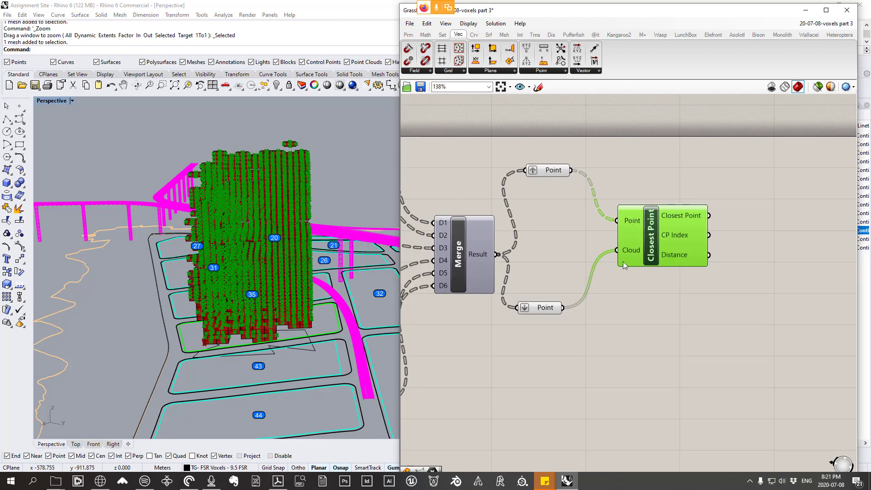
{"action": "mouse_move", "coordinate": [625, 252]}
{"action": "scroll", "coordinate": [672, 254], "scroll_direction": "up", "scroll_amount": 1}
{"action": "mouse_move", "coordinate": [668, 258]}
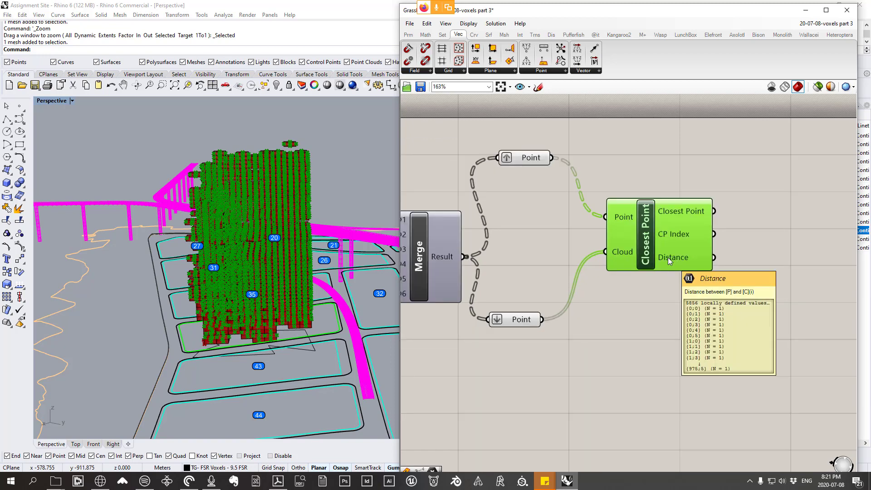
Step: Add a Panel fed by Closest Point's Distance output and place it beside the component
{"action": "left_click", "coordinate": [408, 35]}
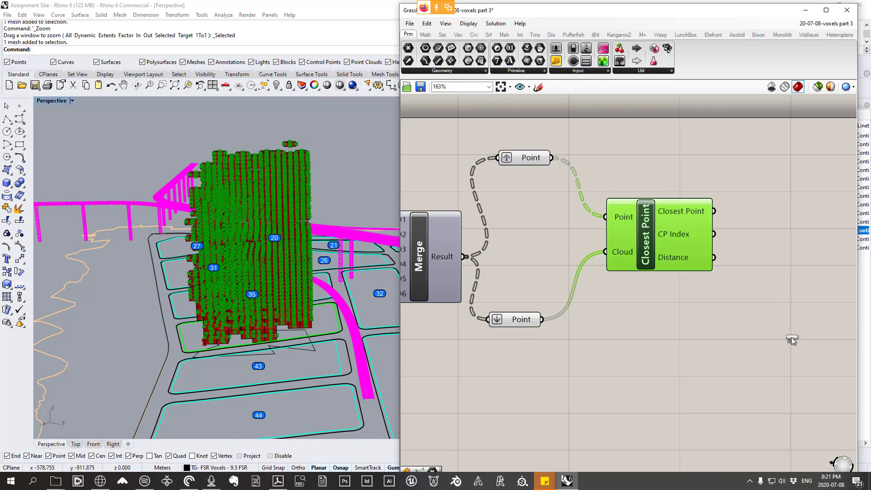
{"action": "left_click", "coordinate": [791, 339]}
{"action": "left_click_drag", "start_coordinate": [714, 258], "coordinate": [730, 337]}
{"action": "left_click", "coordinate": [791, 307]}
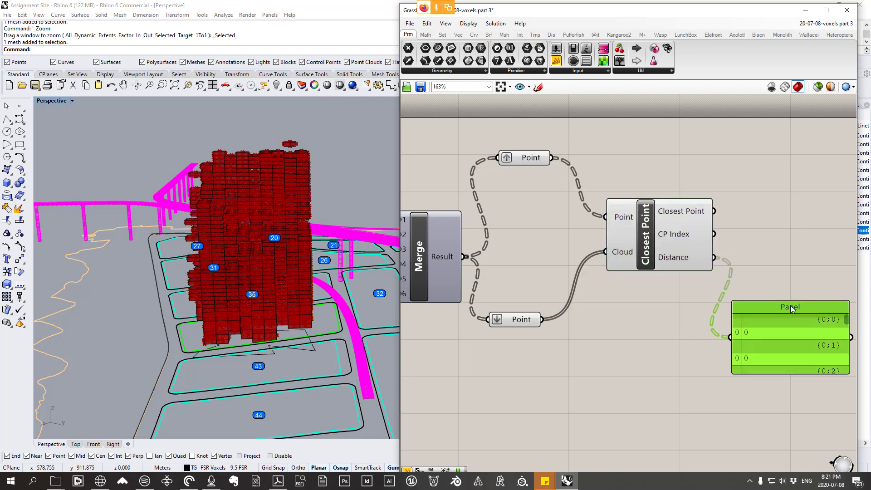
{"action": "left_click_drag", "start_coordinate": [792, 309], "coordinate": [798, 219]}
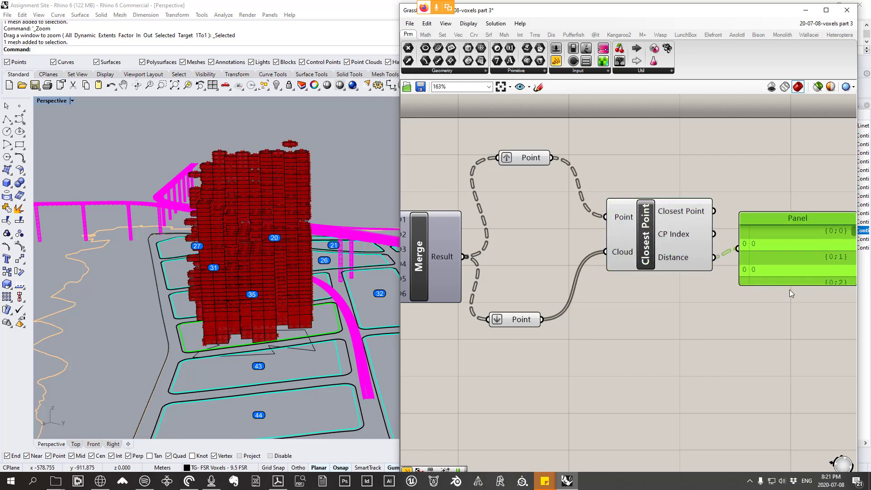
Step: Enlarge the Panel and read through the listed closest-point distances
{"action": "left_click", "coordinate": [808, 320]}
{"action": "right_click_drag", "start_coordinate": [811, 323], "coordinate": [655, 267]}
{"action": "left_click_drag", "start_coordinate": [674, 230], "coordinate": [676, 359]}
{"action": "left_click_drag", "start_coordinate": [698, 175], "coordinate": [701, 230]}
{"action": "right_click_drag", "start_coordinate": [526, 176], "coordinate": [618, 188]}
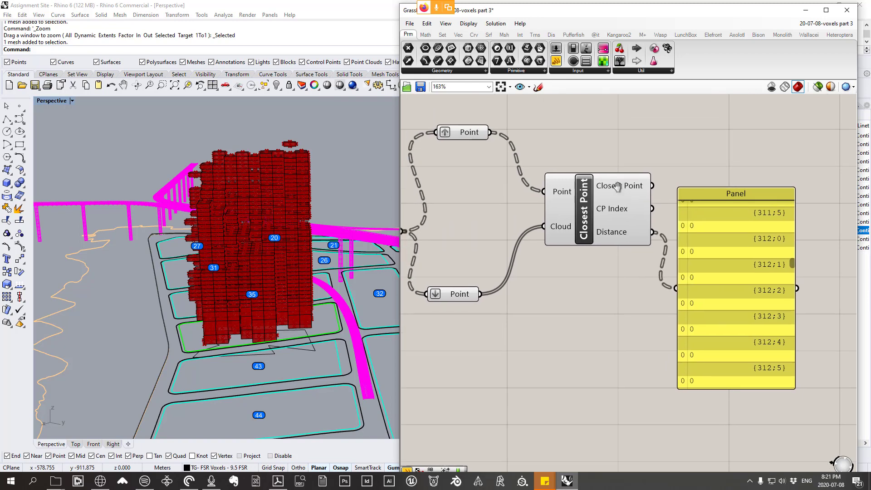
Step: Delete the Closest Point component together with the Panel attached to its Distance output
{"action": "left_click", "coordinate": [590, 205]}
{"action": "left_click_drag", "start_coordinate": [590, 205], "coordinate": [600, 204]}
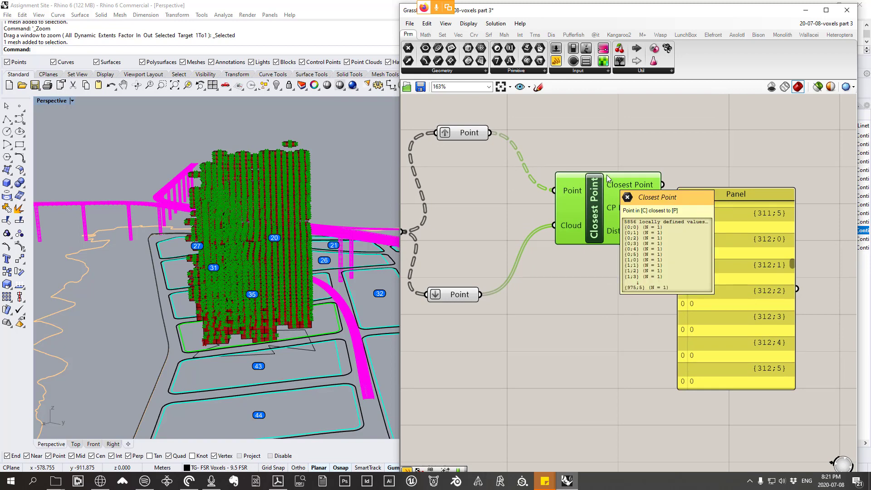
{"action": "left_click_drag", "start_coordinate": [838, 300], "coordinate": [594, 180]}
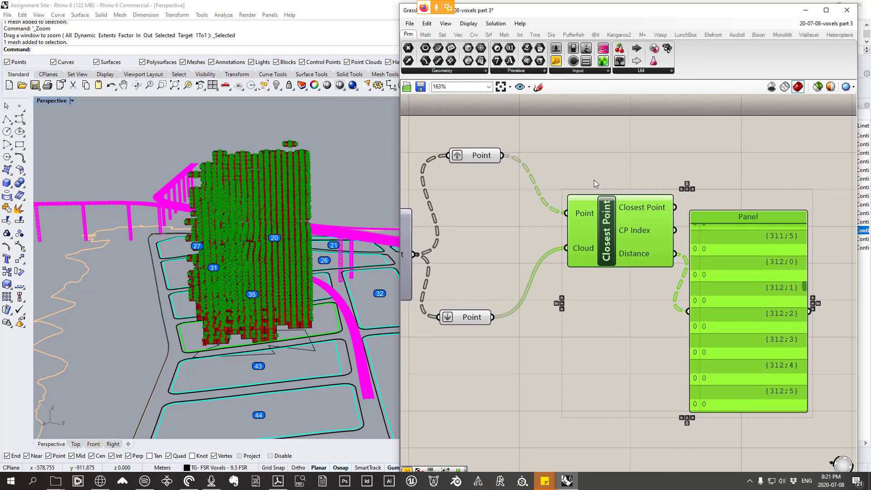
{"action": "key", "text": "Delete"}
Step: Inspect the voxel face points up close in the model and add a Closest Points component beside the two Point parameters
{"action": "left_click", "coordinate": [441, 35]}
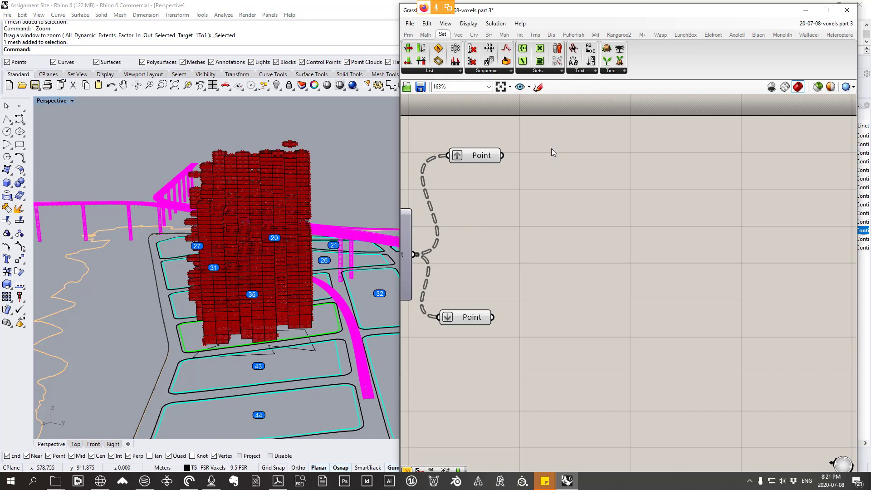
{"action": "scroll", "coordinate": [324, 156], "scroll_direction": "up", "scroll_amount": 10}
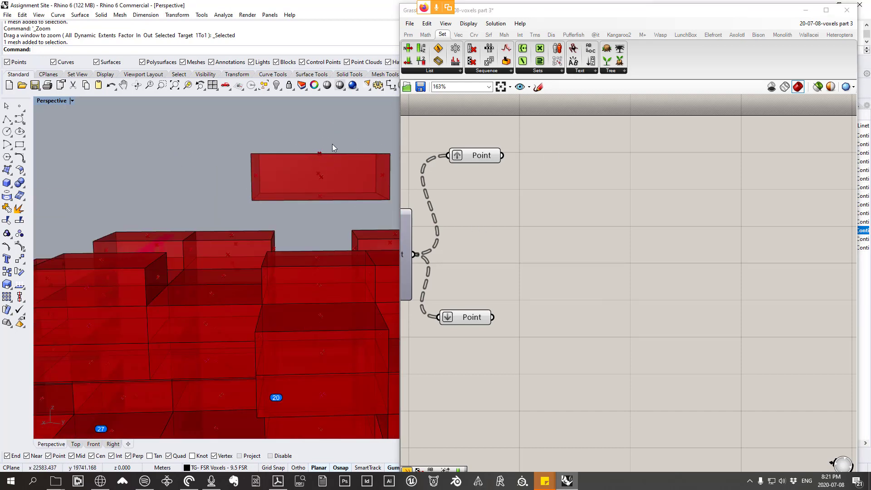
{"action": "scroll", "coordinate": [318, 154], "scroll_direction": "up", "scroll_amount": 3}
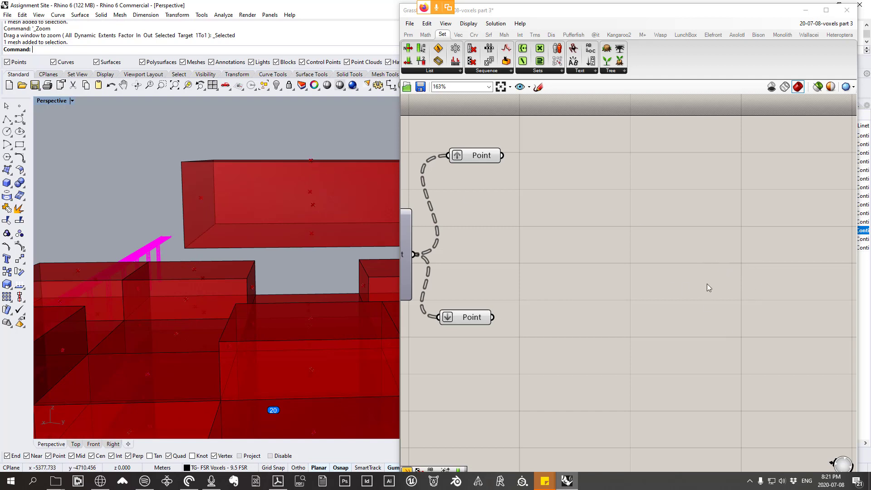
{"action": "left_click", "coordinate": [458, 35]}
{"action": "left_click", "coordinate": [545, 72]}
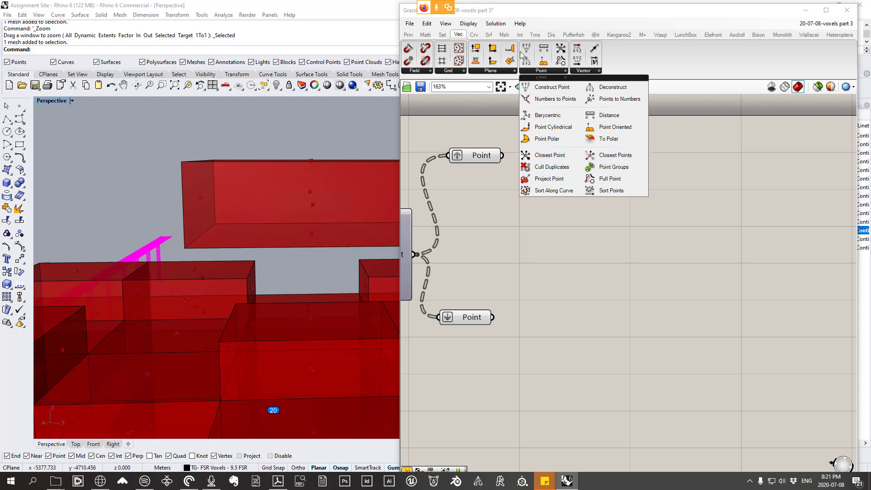
{"action": "left_click_drag", "start_coordinate": [616, 155], "coordinate": [613, 245]}
{"action": "right_click_drag", "start_coordinate": [613, 245], "coordinate": [704, 245]}
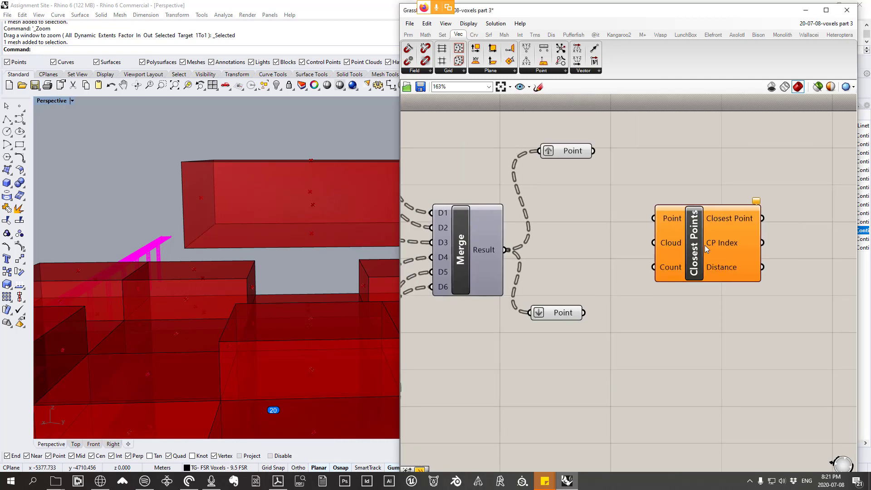
Step: Set the Closest Points component's Count input to 2 and shift the component slightly upward
{"action": "mouse_move", "coordinate": [662, 267]}
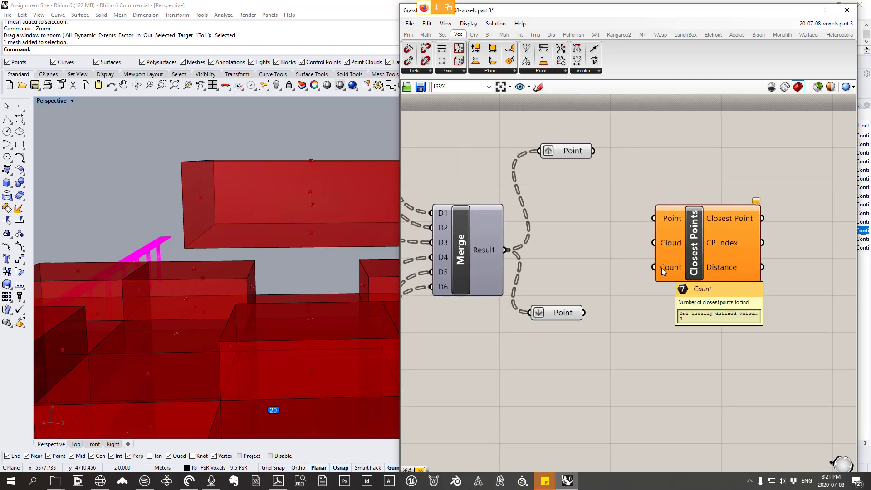
{"action": "right_click", "coordinate": [662, 268]}
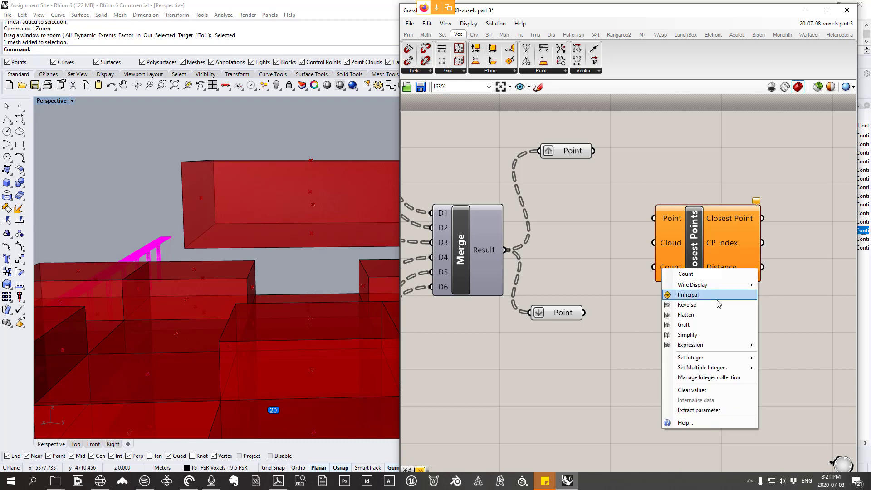
{"action": "mouse_move", "coordinate": [721, 356]}
{"action": "left_click", "coordinate": [595, 357]}
{"action": "key", "text": "BackSpace"}
{"action": "type", "text": "2"}
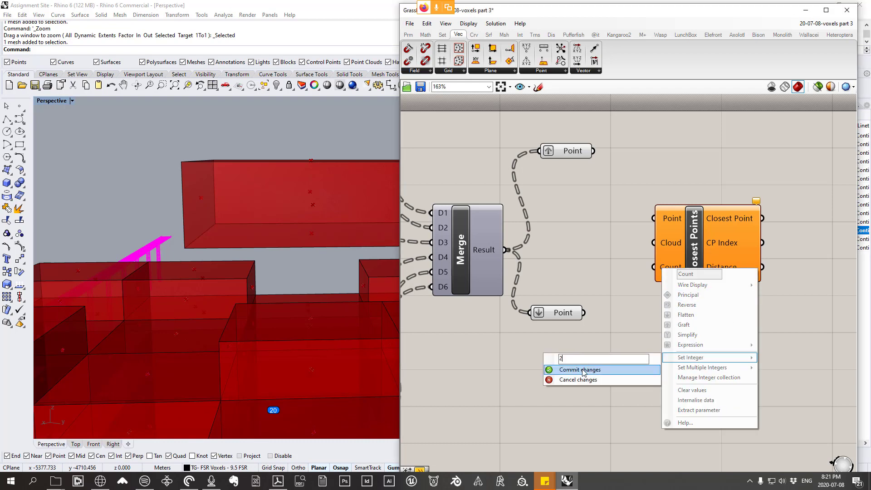
{"action": "left_click", "coordinate": [582, 369]}
{"action": "left_click", "coordinate": [675, 259]}
{"action": "left_click_drag", "start_coordinate": [676, 262], "coordinate": [669, 248]}
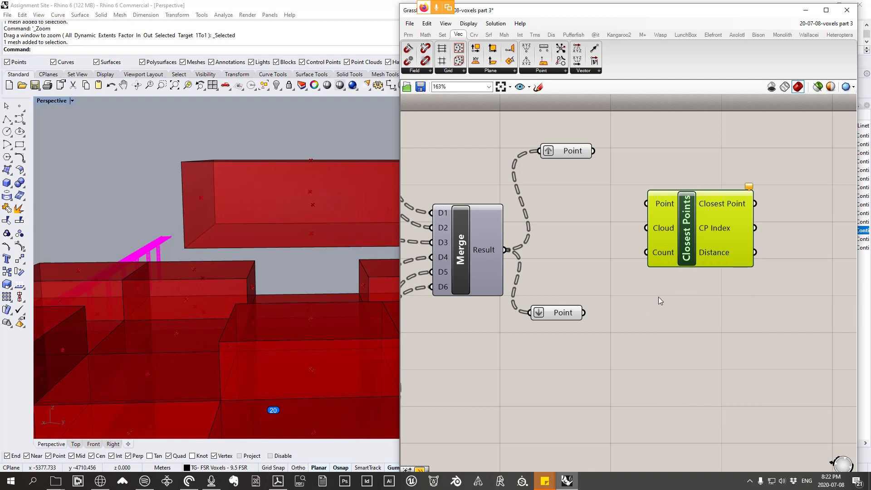
Step: Wire the grafted Point into Closest Points' Point input and the flattened Point into Cloud, leaving Count unconnected
{"action": "left_click_drag", "start_coordinate": [593, 152], "coordinate": [647, 203]}
{"action": "left_click_drag", "start_coordinate": [584, 312], "coordinate": [671, 232]}
{"action": "right_click", "coordinate": [642, 254]}
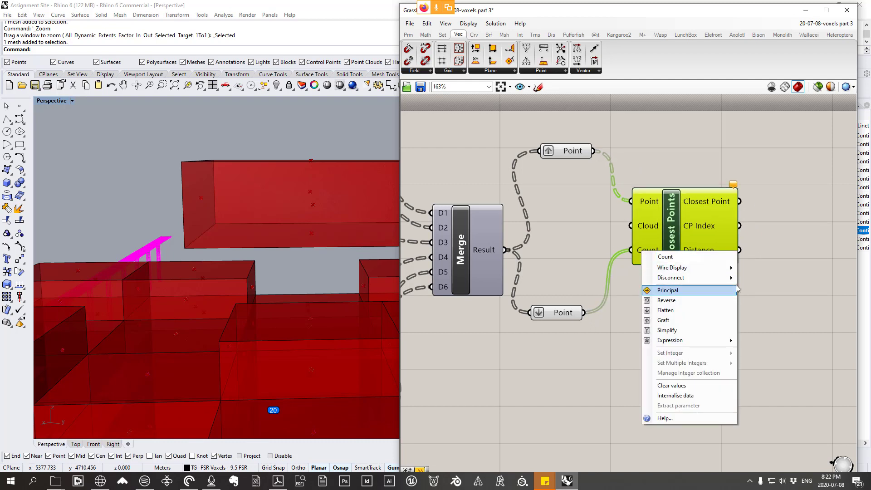
{"action": "mouse_move", "coordinate": [694, 278]}
{"action": "left_click", "coordinate": [754, 279]}
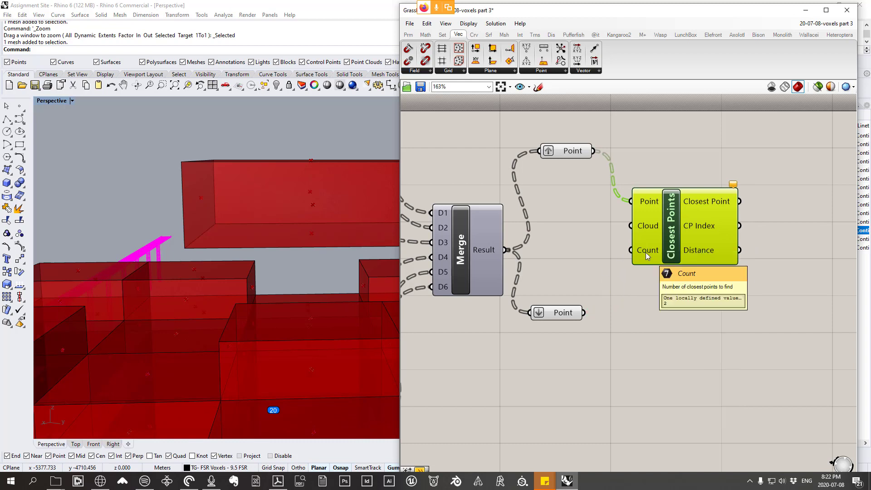
{"action": "left_click_drag", "start_coordinate": [584, 312], "coordinate": [630, 226]}
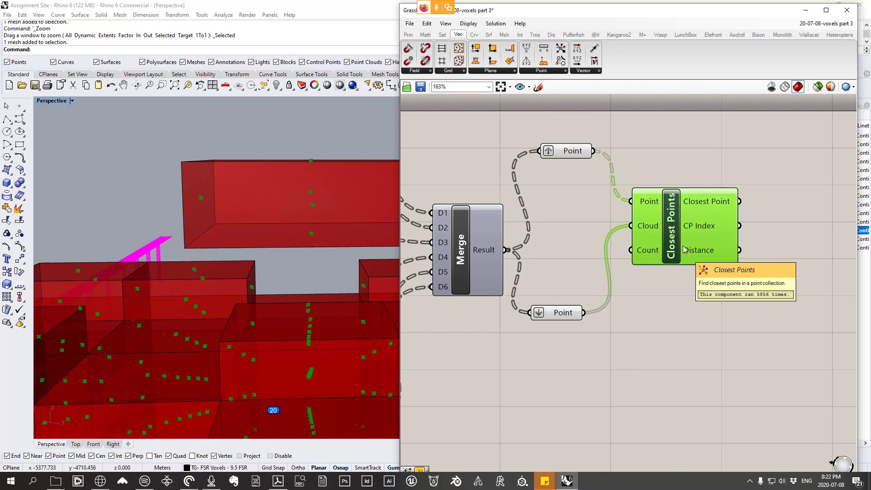
Step: Delete all wired component groups apart from the Closest Points definition and save the document
{"action": "scroll", "coordinate": [690, 205], "scroll_direction": "down", "scroll_amount": 2}
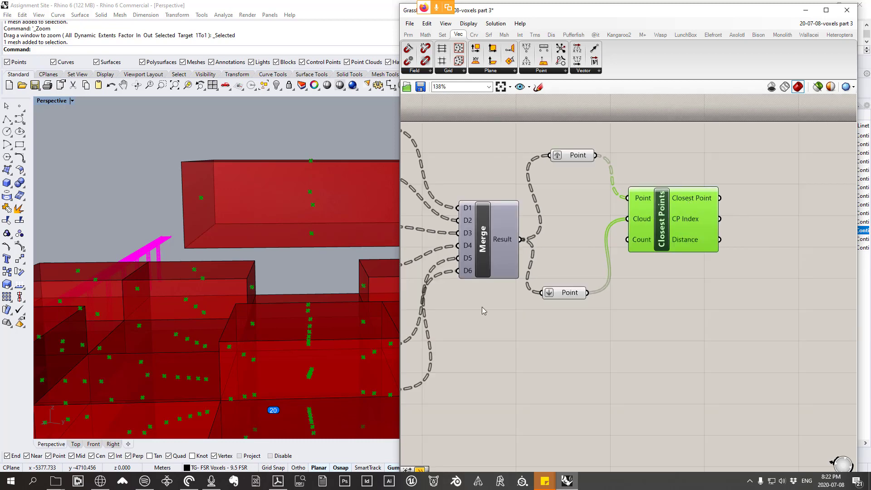
{"action": "scroll", "coordinate": [632, 138], "scroll_direction": "down", "scroll_amount": 18}
{"action": "right_click_drag", "start_coordinate": [720, 232], "coordinate": [595, 154]}
{"action": "left_click_drag", "start_coordinate": [802, 461], "coordinate": [562, 100]}
{"action": "right_click_drag", "start_coordinate": [592, 170], "coordinate": [620, 268]}
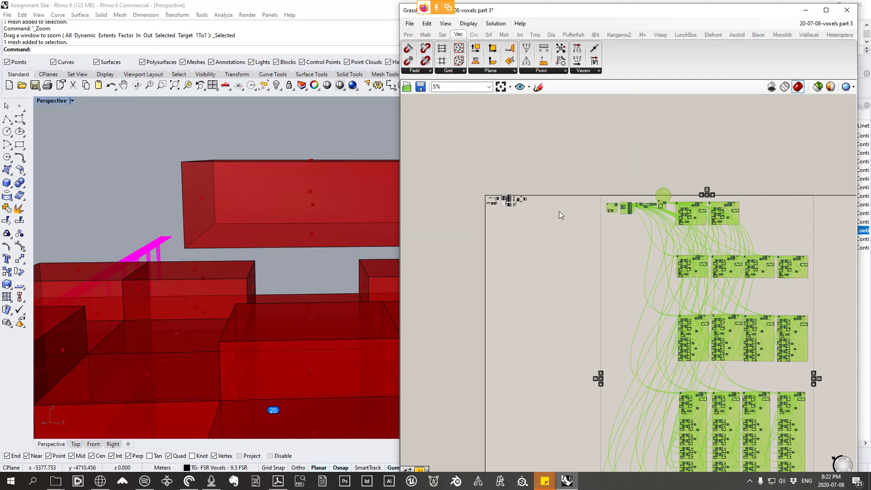
{"action": "key", "text": "Delete"}
{"action": "right_click_drag", "start_coordinate": [544, 197], "coordinate": [612, 205]}
{"action": "scroll", "coordinate": [584, 221], "scroll_direction": "up", "scroll_amount": 4}
{"action": "scroll", "coordinate": [584, 221], "scroll_direction": "up", "scroll_amount": 9}
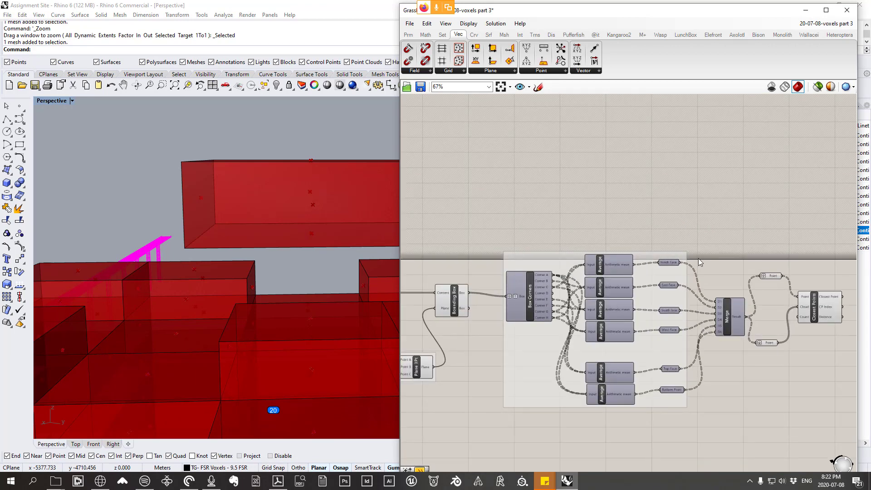
{"action": "scroll", "coordinate": [732, 248], "scroll_direction": "down", "scroll_amount": 12}
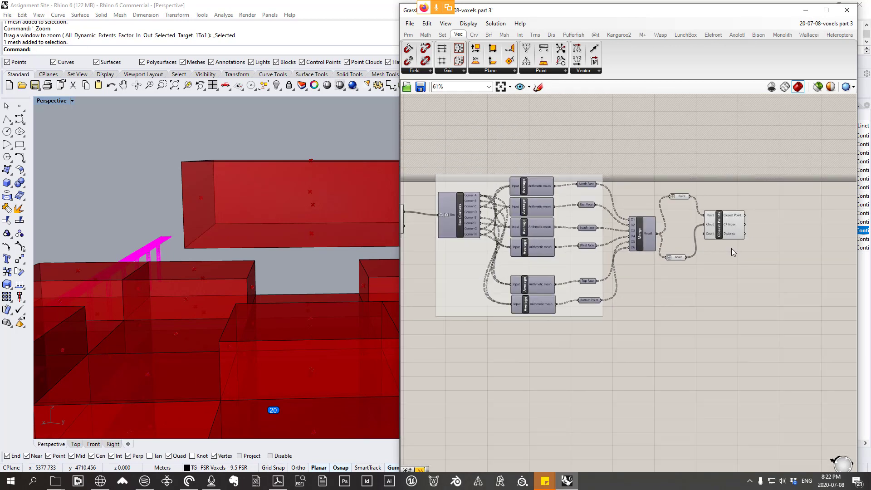
Step: Undo the deletion of the wired component groups
{"action": "right_click_drag", "start_coordinate": [608, 206], "coordinate": [647, 190]}
{"action": "key", "text": "ctrl+z"}
{"action": "scroll", "coordinate": [644, 189], "scroll_direction": "down", "scroll_amount": 1}
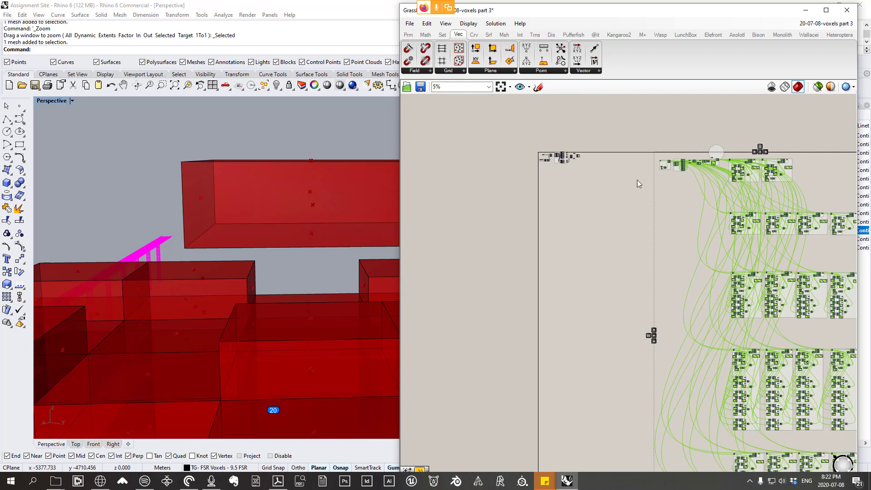
Step: Examine the Closest Points inputs and highlight the grafted face points feeding its Point input
{"action": "scroll", "coordinate": [624, 168], "scroll_direction": "up", "scroll_amount": 4}
{"action": "scroll", "coordinate": [540, 152], "scroll_direction": "up", "scroll_amount": 6}
{"action": "scroll", "coordinate": [573, 144], "scroll_direction": "up", "scroll_amount": 5}
{"action": "scroll", "coordinate": [589, 147], "scroll_direction": "down", "scroll_amount": 2}
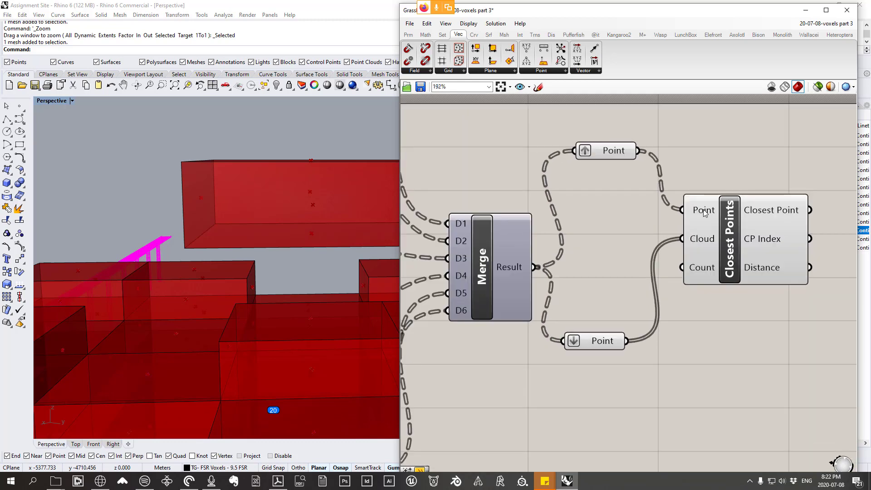
{"action": "left_click", "coordinate": [611, 149]}
{"action": "left_click_drag", "start_coordinate": [612, 149], "coordinate": [610, 152]}
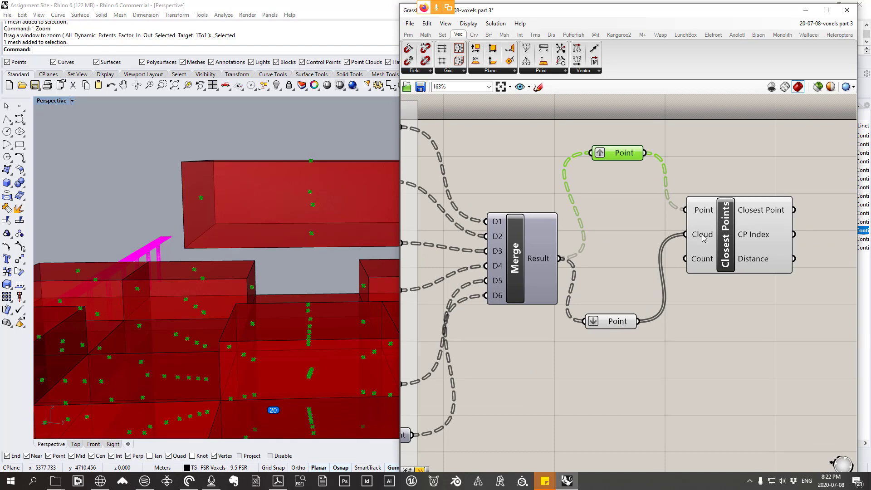
{"action": "mouse_move", "coordinate": [701, 262]}
{"action": "right_click_drag", "start_coordinate": [793, 273], "coordinate": [686, 237]}
{"action": "left_click", "coordinate": [687, 237]}
{"action": "mouse_move", "coordinate": [664, 224]}
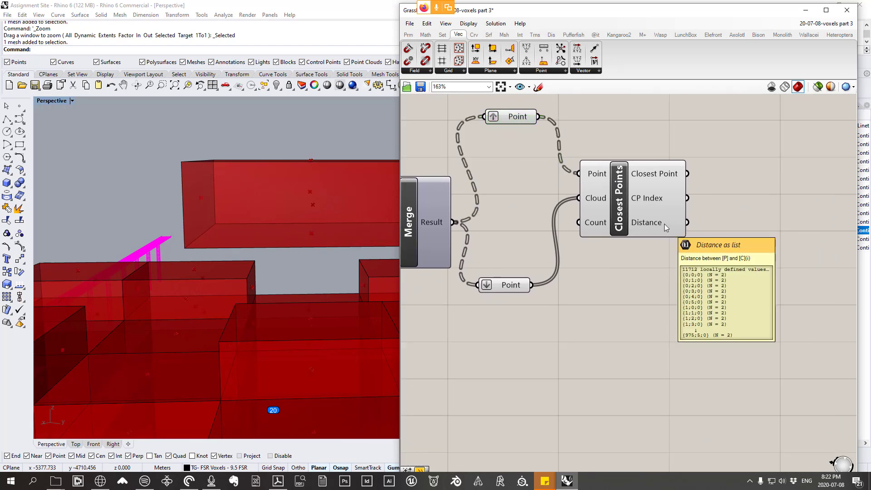
Step: Add a Panel beside Closest Points, wire the Distance output into it, and enlarge it to list more values
{"action": "left_click", "coordinate": [409, 35]}
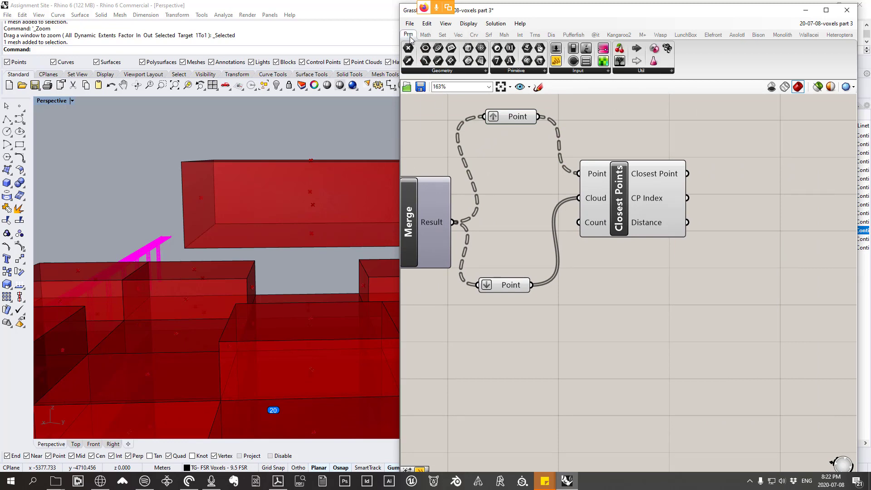
{"action": "left_click", "coordinate": [574, 71]}
{"action": "left_click", "coordinate": [656, 88]}
{"action": "left_click", "coordinate": [789, 305]}
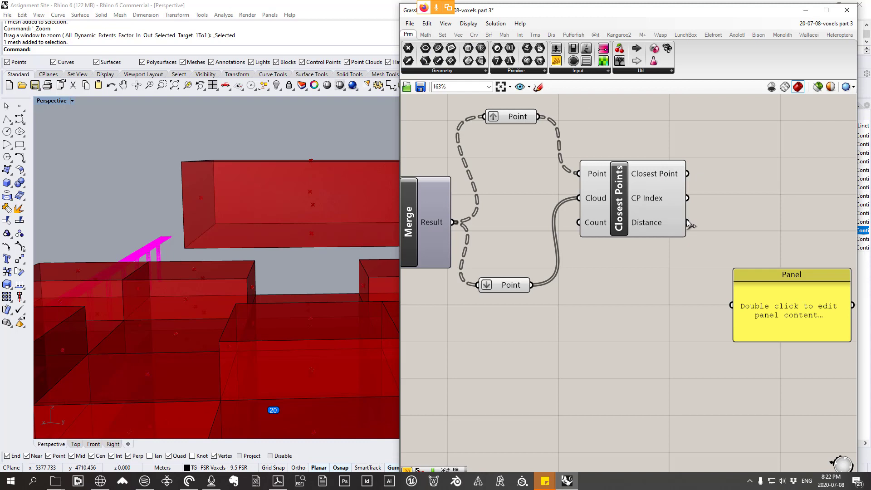
{"action": "left_click_drag", "start_coordinate": [688, 222], "coordinate": [731, 305]}
{"action": "left_click_drag", "start_coordinate": [779, 330], "coordinate": [767, 439]}
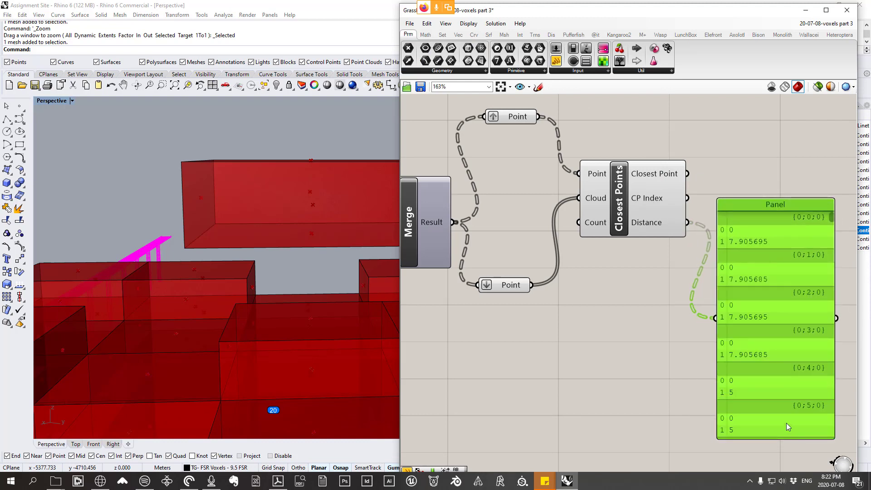
{"action": "right_click_drag", "start_coordinate": [785, 423], "coordinate": [735, 365]}
Step: Compare the grafted face points around the isolated top voxel with the distances in the Panel, down to branches 139 and 140
{"action": "mouse_move", "coordinate": [330, 269]}
{"action": "right_mouse_down"}
{"action": "mouse_move", "coordinate": [335, 257]}
{"action": "mouse_move", "coordinate": [328, 265]}
{"action": "right_mouse_up"}
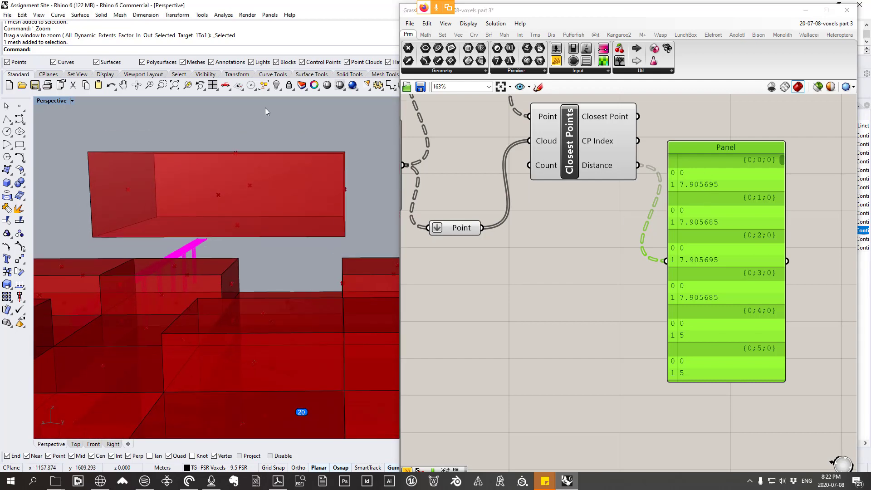
{"action": "right_click_drag", "start_coordinate": [262, 155], "coordinate": [334, 154]}
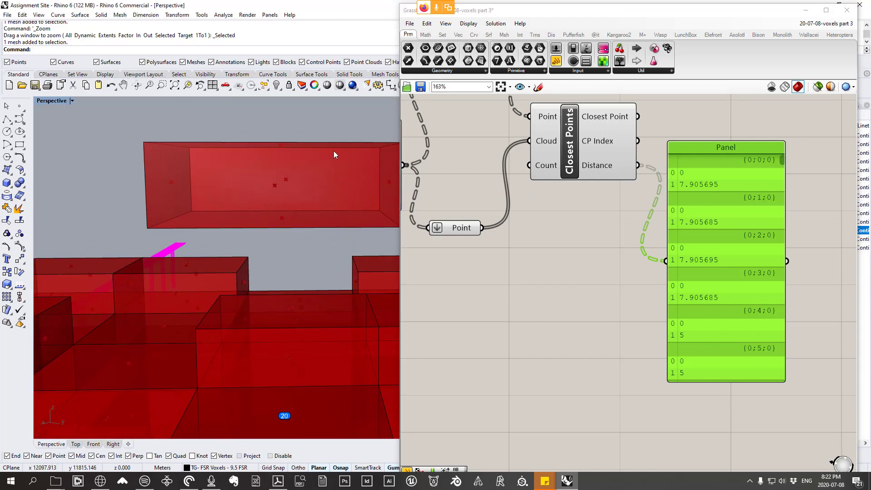
{"action": "scroll", "coordinate": [584, 226], "scroll_direction": "down", "scroll_amount": 3}
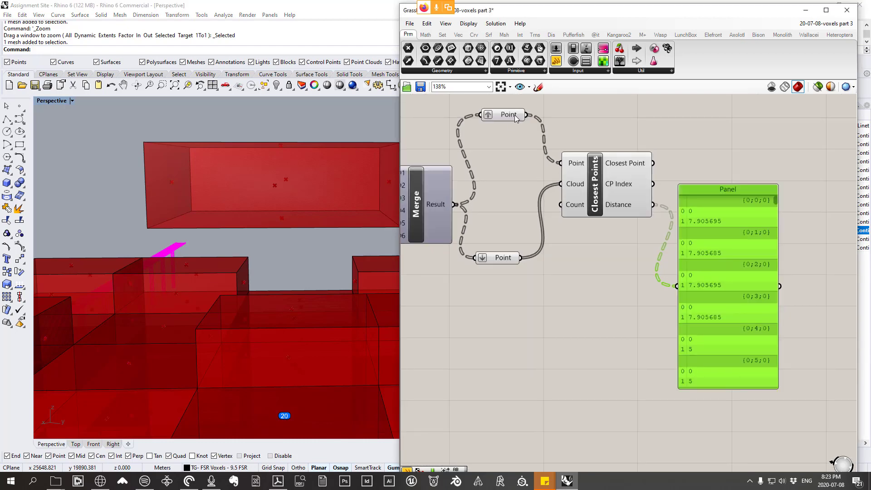
{"action": "left_click", "coordinate": [516, 115]}
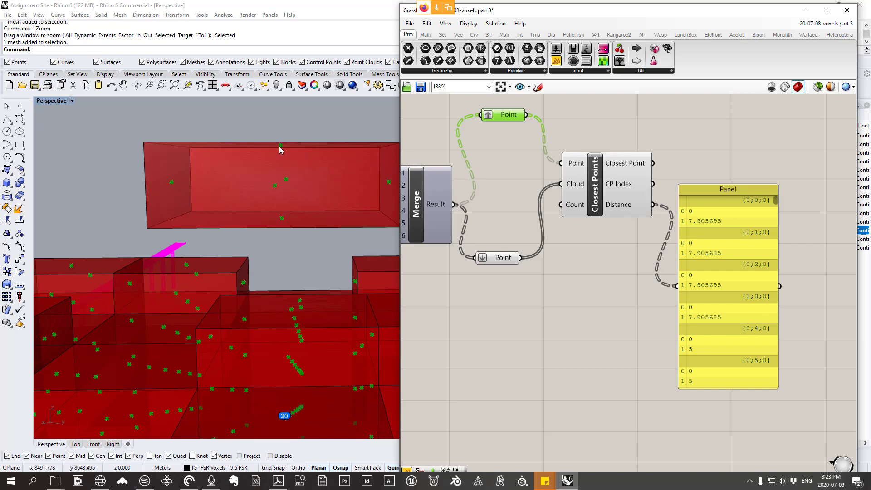
{"action": "scroll", "coordinate": [279, 148], "scroll_direction": "down", "scroll_amount": 15}
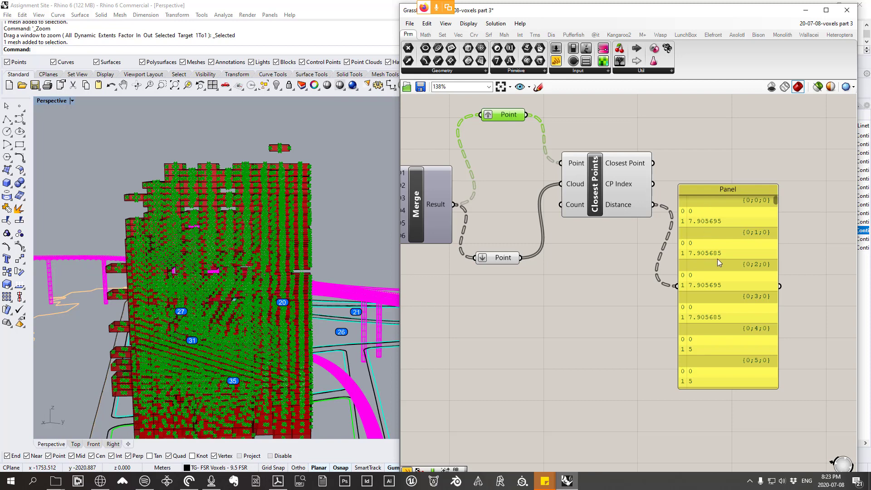
{"action": "scroll", "coordinate": [272, 145], "scroll_direction": "up", "scroll_amount": 6}
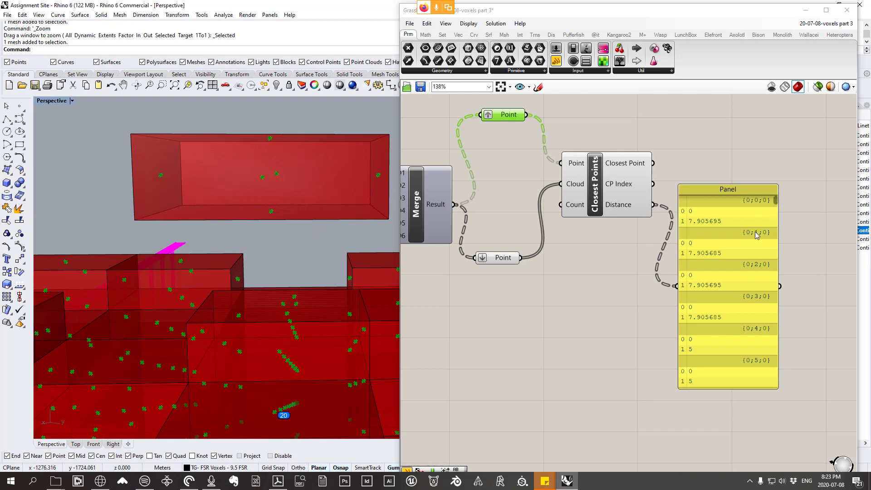
{"action": "left_click", "coordinate": [777, 203]}
{"action": "left_click_drag", "start_coordinate": [778, 203], "coordinate": [774, 229]}
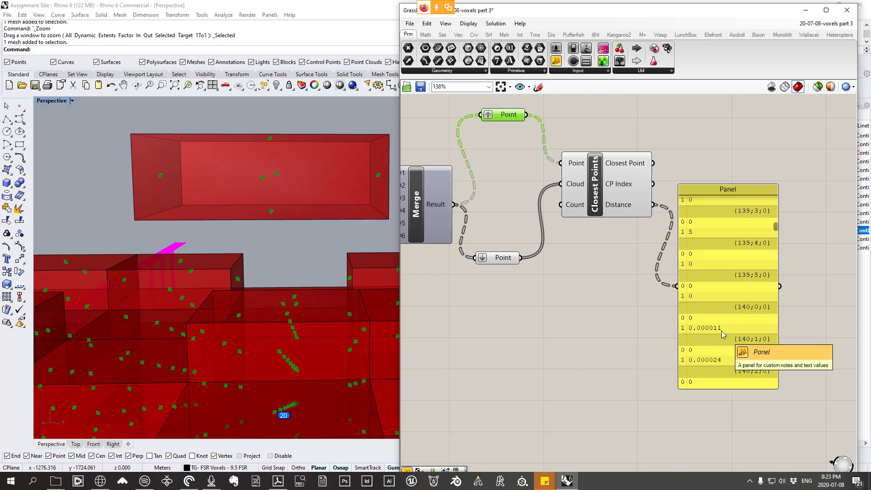
Step: Check the Rhino document's model units and absolute tolerance, then leave the document properties without changes
{"action": "left_click", "coordinate": [7, 15]}
{"action": "left_click", "coordinate": [54, 186]}
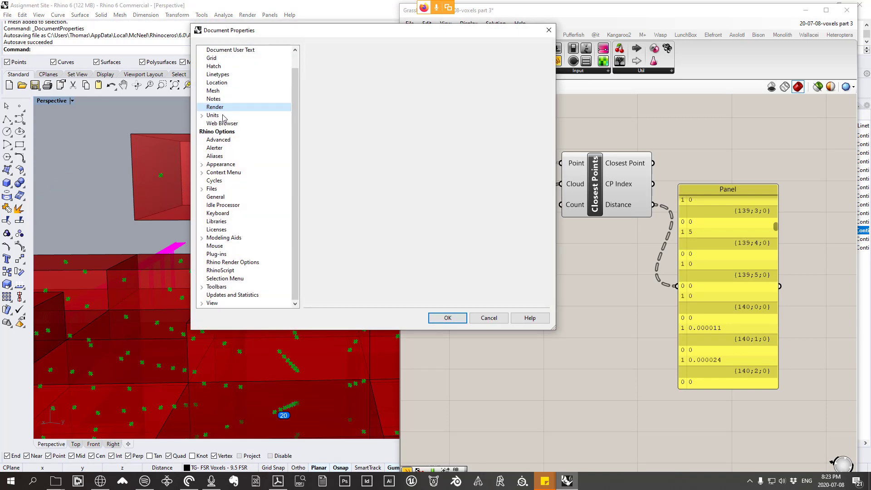
{"action": "left_click", "coordinate": [222, 115]}
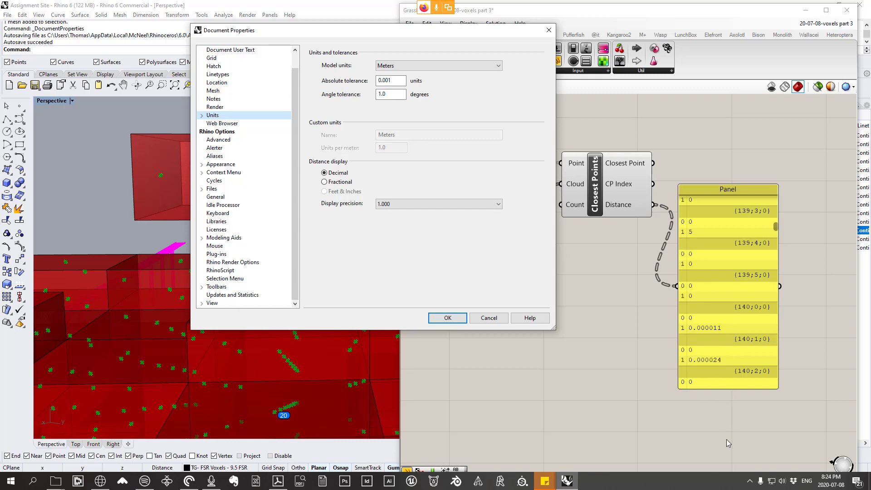
{"action": "left_click", "coordinate": [489, 319]}
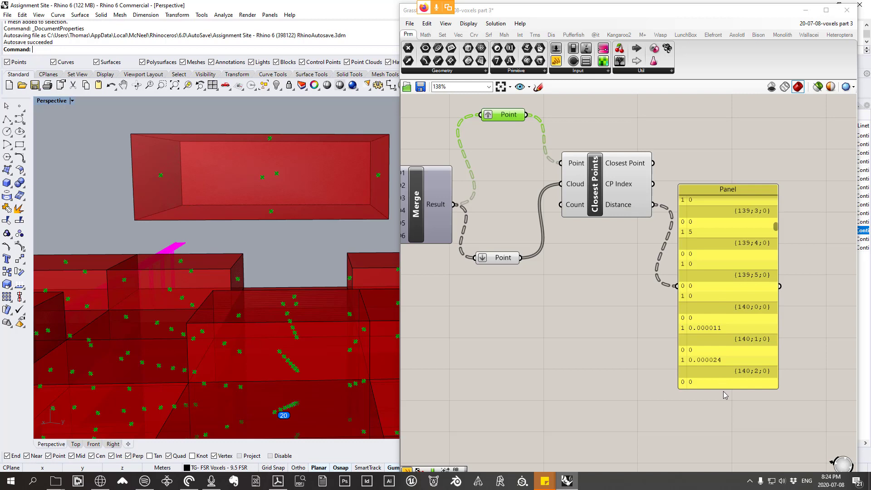
Step: Move the distance Panel farther away from Closest Points to free space for another component
{"action": "right_click_drag", "start_coordinate": [691, 261], "coordinate": [692, 271]}
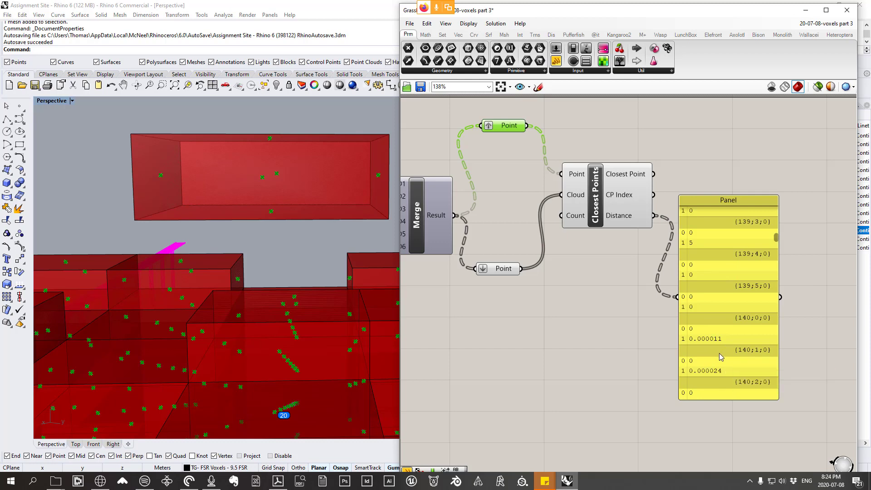
{"action": "right_click_drag", "start_coordinate": [705, 297], "coordinate": [567, 292]}
{"action": "left_click_drag", "start_coordinate": [565, 299], "coordinate": [723, 384]}
{"action": "right_click_drag", "start_coordinate": [506, 264], "coordinate": [547, 301]}
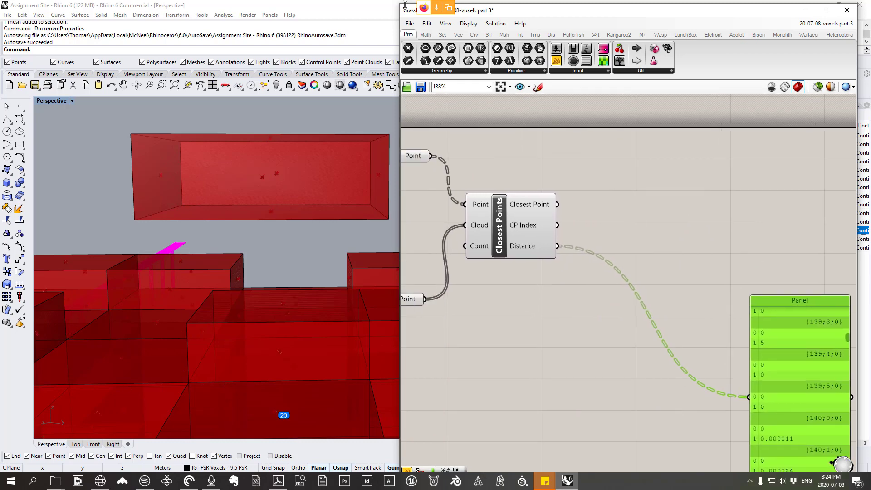
Step: Add a List Item component below Closest Points and wire the Distance output into its List input
{"action": "left_click", "coordinate": [445, 36]}
{"action": "left_click", "coordinate": [438, 71]}
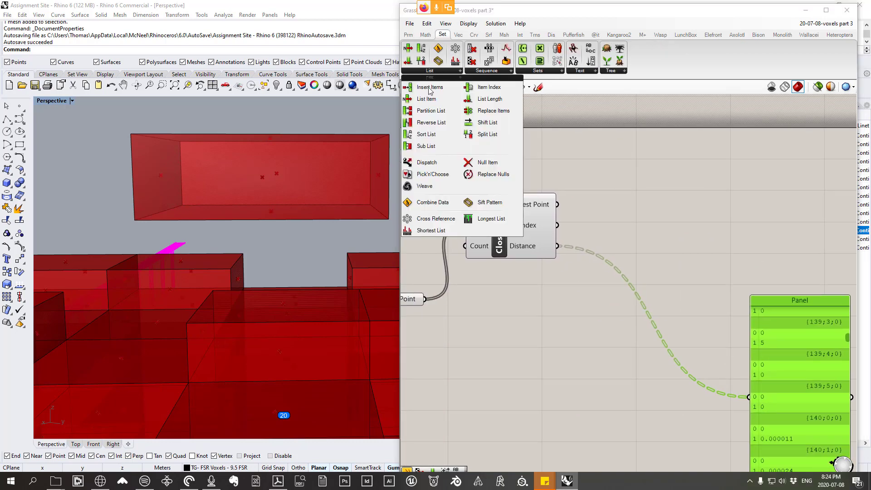
{"action": "left_click", "coordinate": [427, 99]}
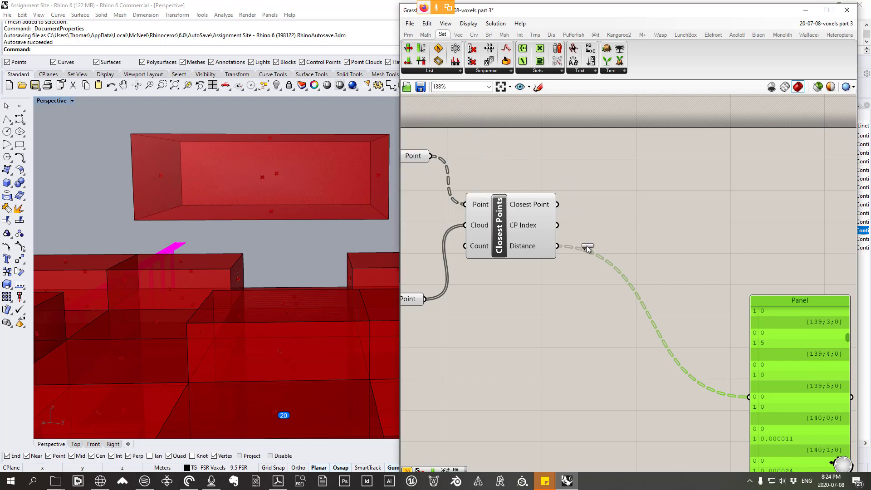
{"action": "left_click", "coordinate": [672, 245]}
{"action": "mouse_move", "coordinate": [522, 247]}
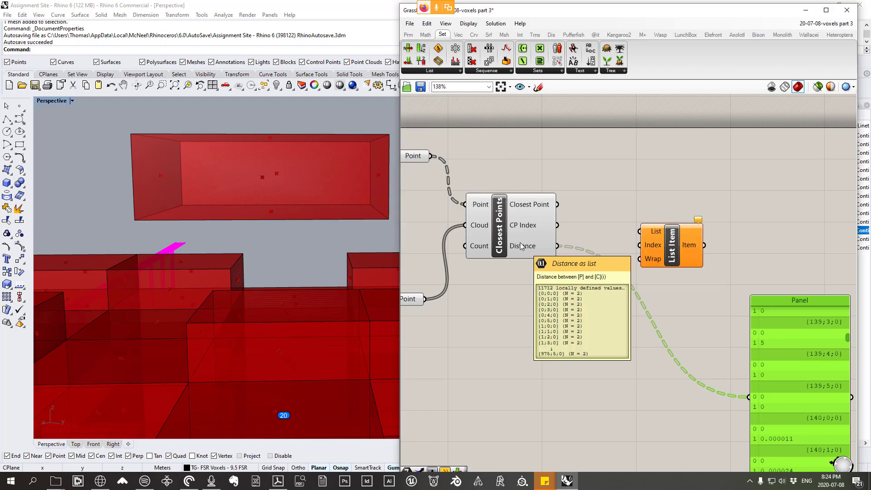
{"action": "left_click_drag", "start_coordinate": [557, 246], "coordinate": [585, 331]}
{"action": "right_click_drag", "start_coordinate": [518, 341], "coordinate": [593, 337]}
Step: Turn off the preview of both Point parameters and the Closest Points component
{"action": "left_click_drag", "start_coordinate": [592, 337], "coordinate": [467, 110]}
{"action": "right_click", "coordinate": [564, 148]}
{"action": "left_click", "coordinate": [602, 167]}
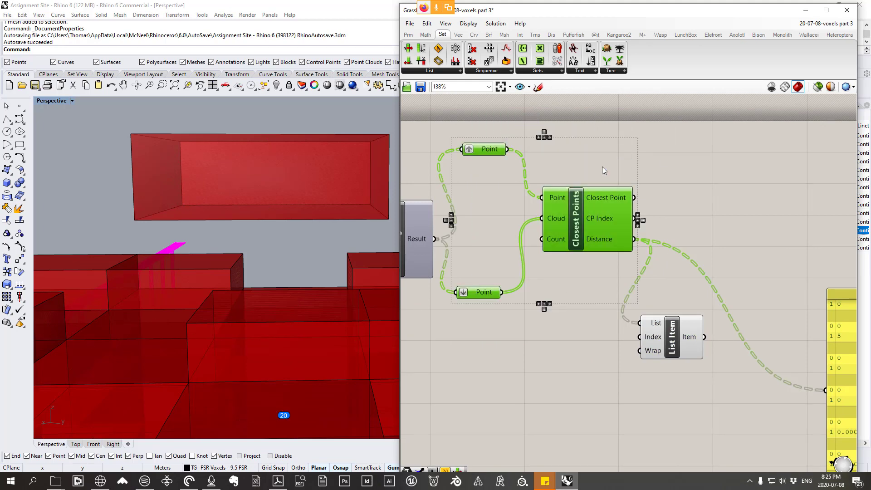
{"action": "right_click_drag", "start_coordinate": [716, 227], "coordinate": [614, 158]}
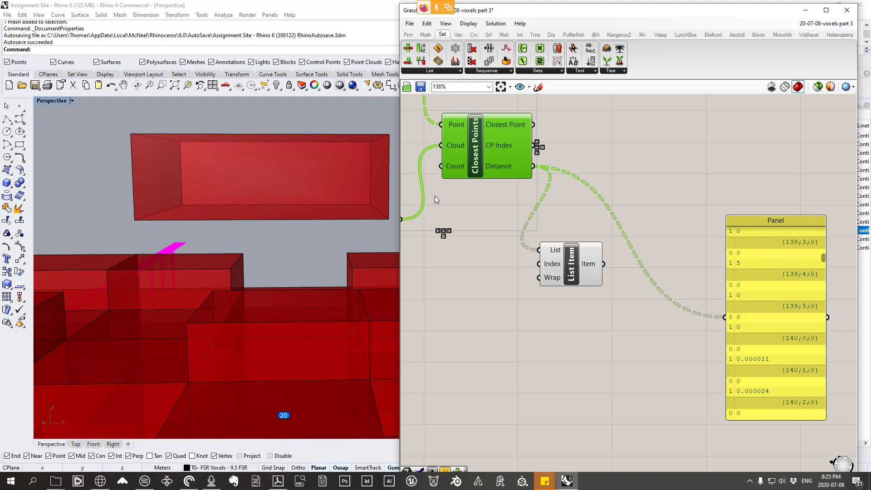
{"action": "left_click", "coordinate": [611, 266]}
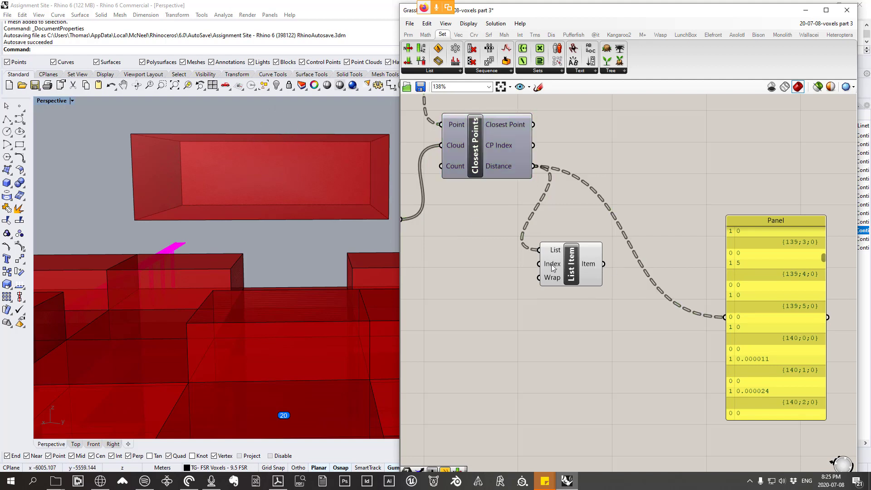
Step: Set List Item's Index to 1 and replace the Panel's input with the Item output
{"action": "right_click", "coordinate": [552, 266]}
{"action": "mouse_move", "coordinate": [642, 358]}
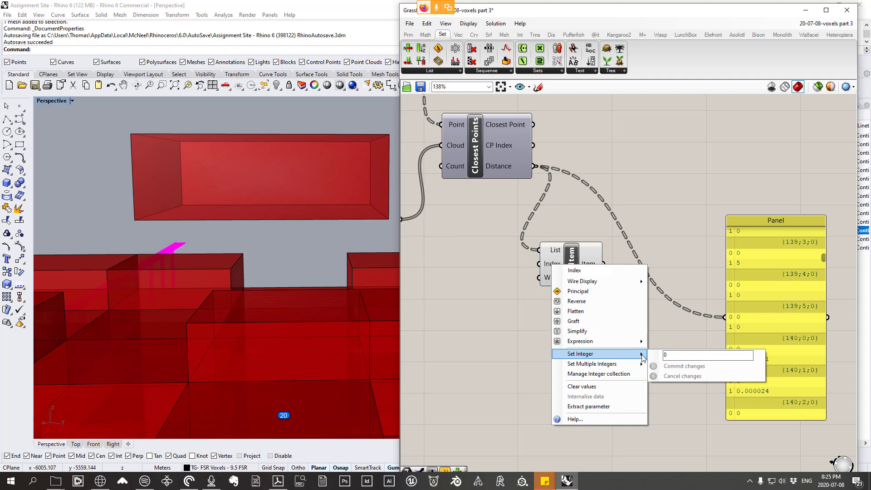
{"action": "left_click", "coordinate": [684, 356]}
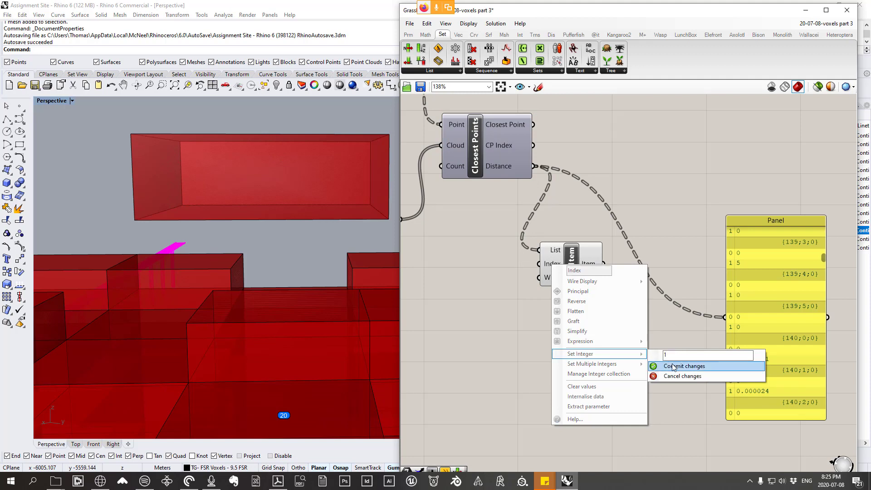
{"action": "left_click", "coordinate": [673, 366]}
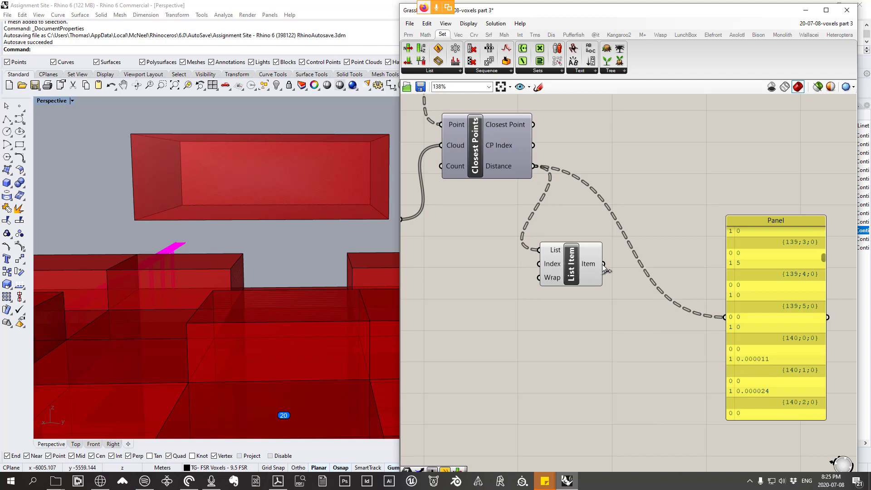
{"action": "left_click_drag", "start_coordinate": [603, 264], "coordinate": [722, 317]}
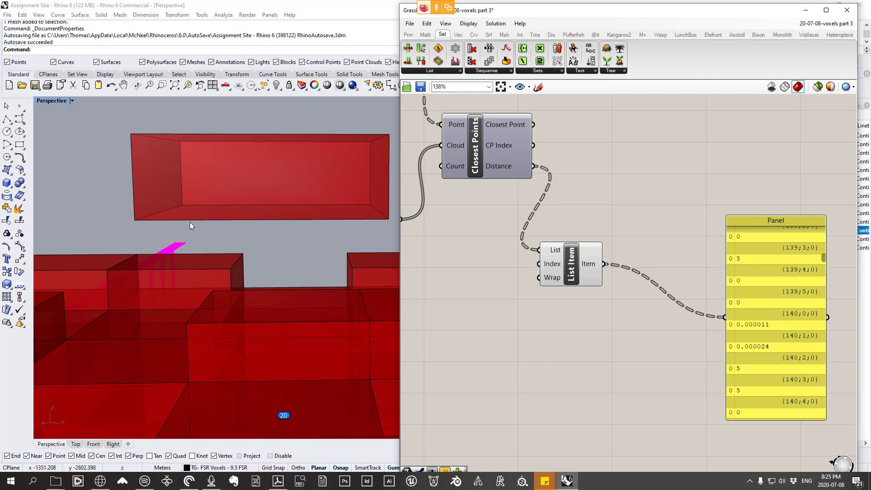
Step: Inspect the isolated top voxel from another angle and move the Panel below List Item
{"action": "right_click_drag", "start_coordinate": [223, 214], "coordinate": [161, 190]}
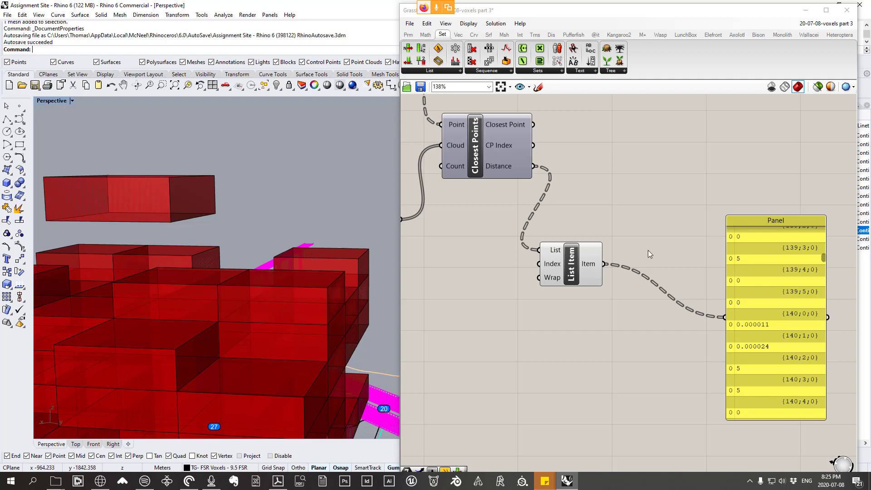
{"action": "left_click_drag", "start_coordinate": [751, 296], "coordinate": [705, 249]}
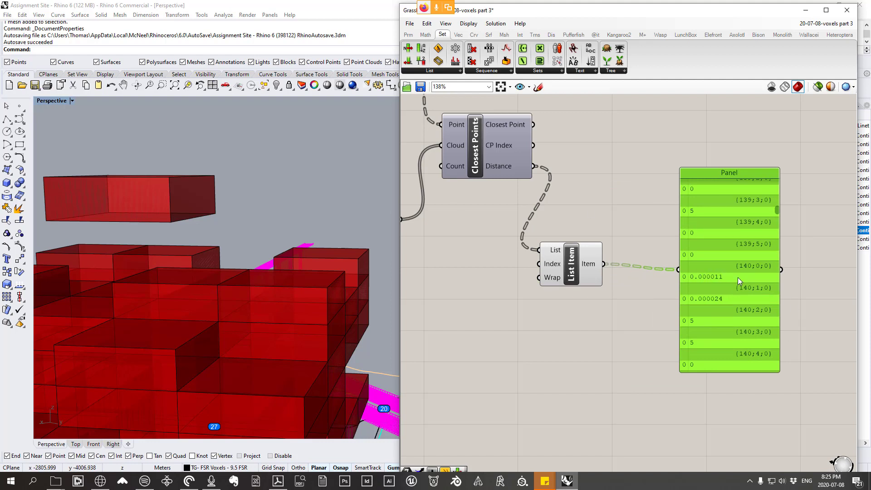
{"action": "left_click_drag", "start_coordinate": [738, 277], "coordinate": [691, 414]}
{"action": "right_click_drag", "start_coordinate": [576, 234], "coordinate": [515, 187]}
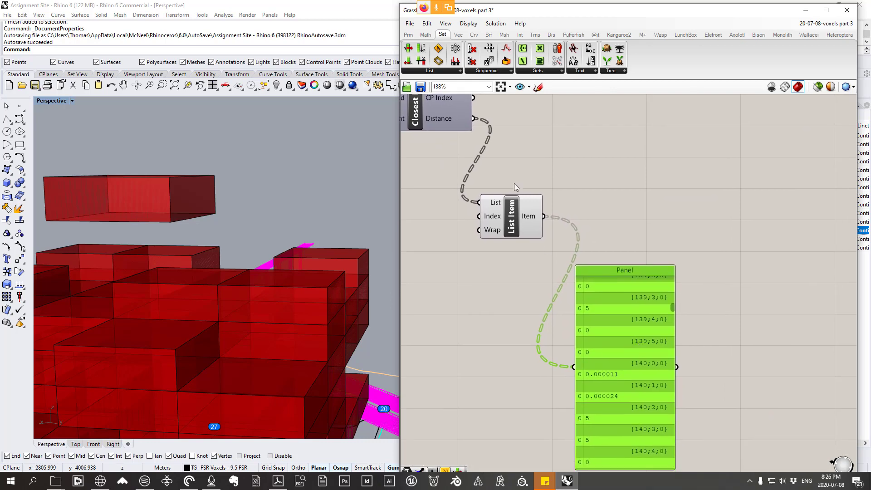
Step: Add a Smaller Than component above the Panel and wire List Item's Item output into First Number
{"action": "scroll", "coordinate": [604, 216], "scroll_direction": "down", "scroll_amount": 4}
{"action": "scroll", "coordinate": [589, 206], "scroll_direction": "up", "scroll_amount": 3}
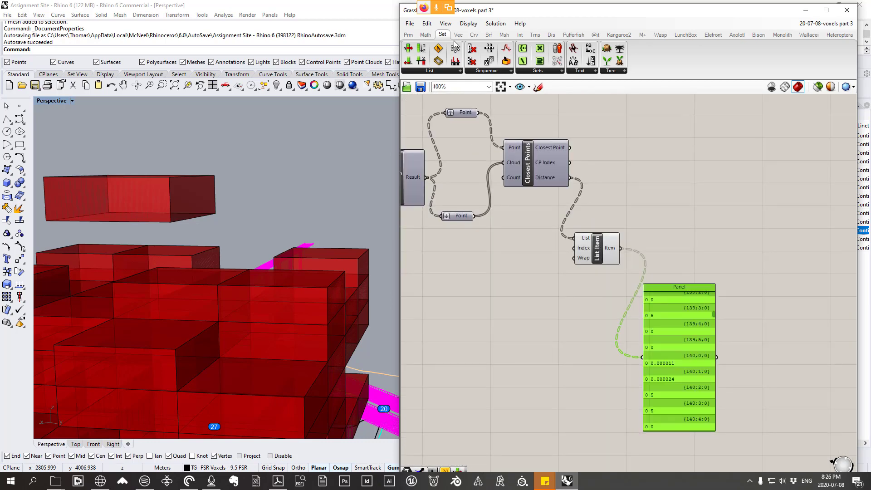
{"action": "left_click", "coordinate": [425, 34]}
{"action": "left_click", "coordinate": [496, 72]}
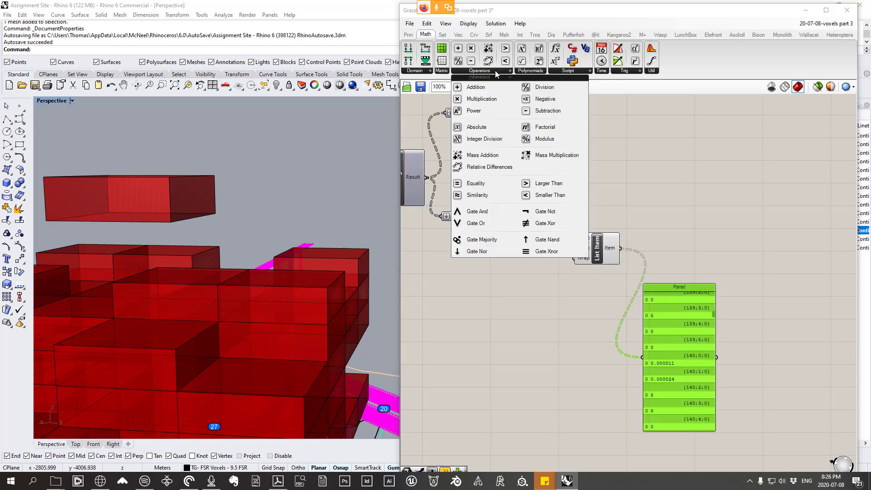
{"action": "left_click", "coordinate": [561, 196]}
{"action": "left_click", "coordinate": [687, 197]}
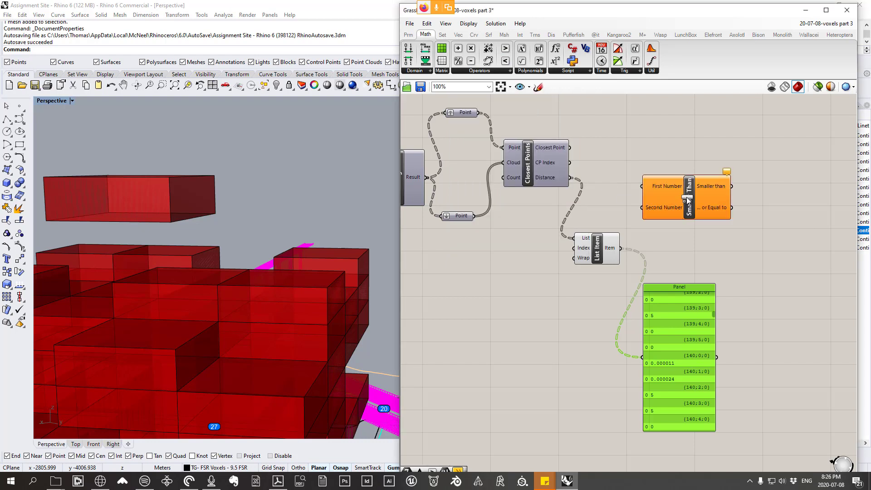
{"action": "left_click_drag", "start_coordinate": [606, 246], "coordinate": [643, 186]}
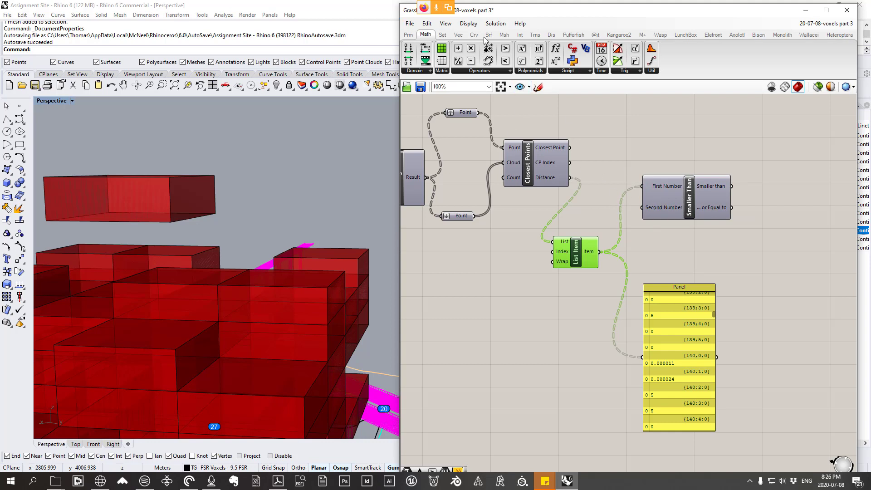
Step: Add a Number parameter above List Item and rename it "Small Number!"
{"action": "left_click", "coordinate": [409, 35]}
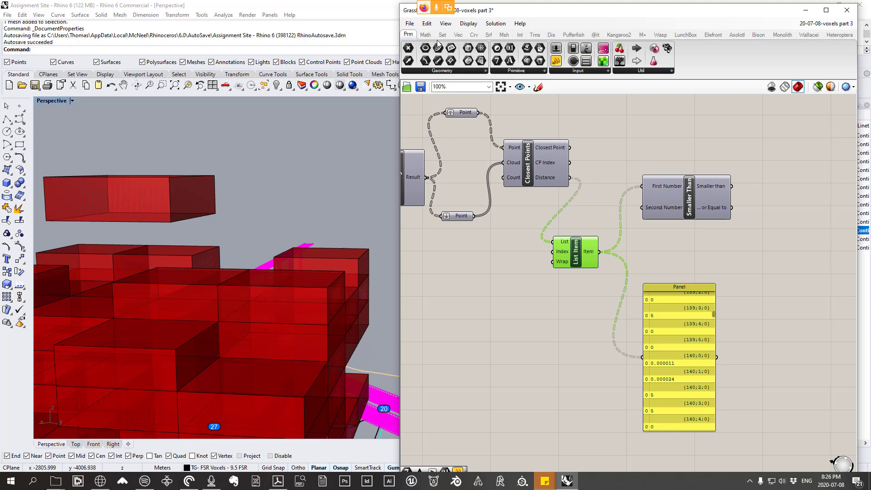
{"action": "left_click", "coordinate": [517, 71]}
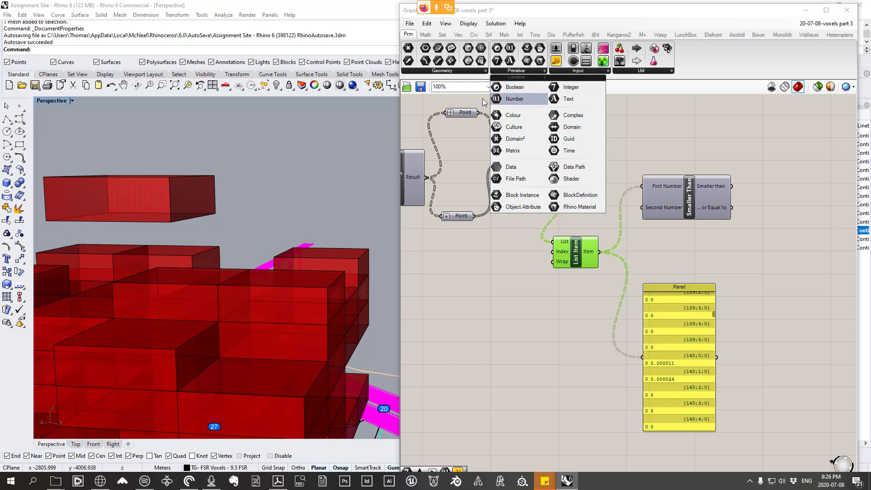
{"action": "left_click_drag", "start_coordinate": [580, 216], "coordinate": [451, 208]}
{"action": "scroll", "coordinate": [606, 233], "scroll_direction": "up", "scroll_amount": 2}
{"action": "right_click", "coordinate": [580, 216]}
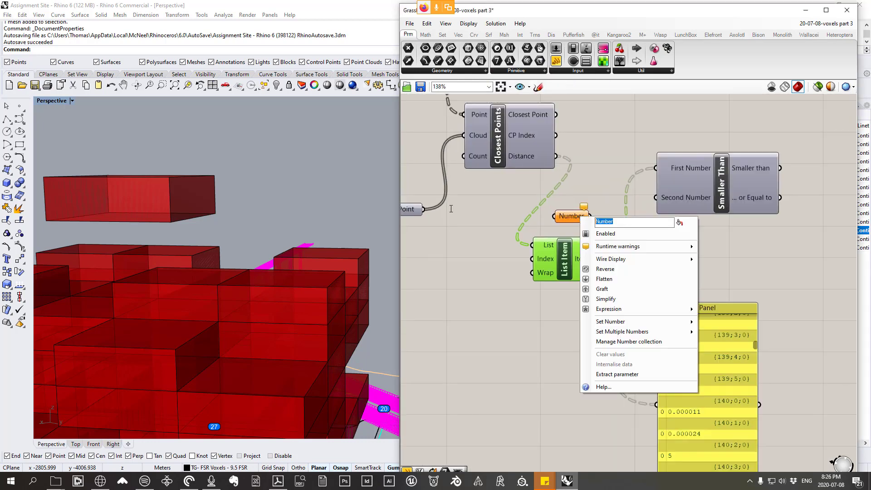
{"action": "type", "text": "Small Number"}
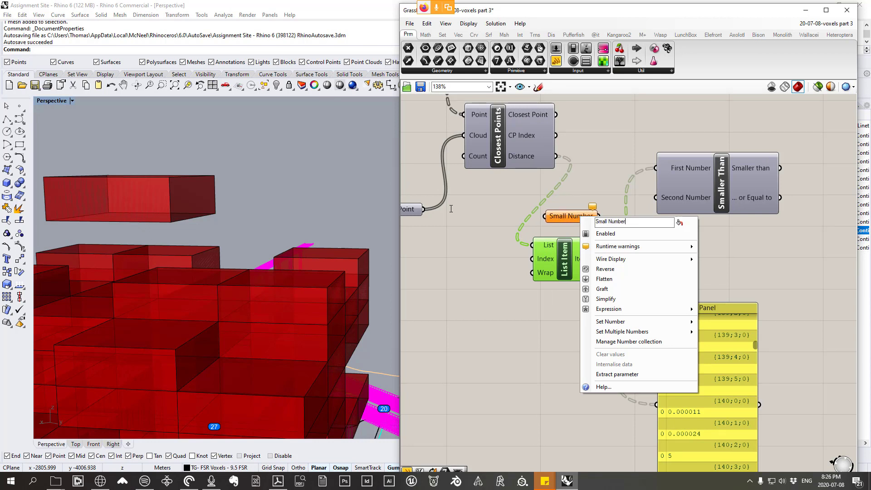
Step: Try to set the Small Number! parameter to 0.0001
{"action": "mouse_move", "coordinate": [680, 323]}
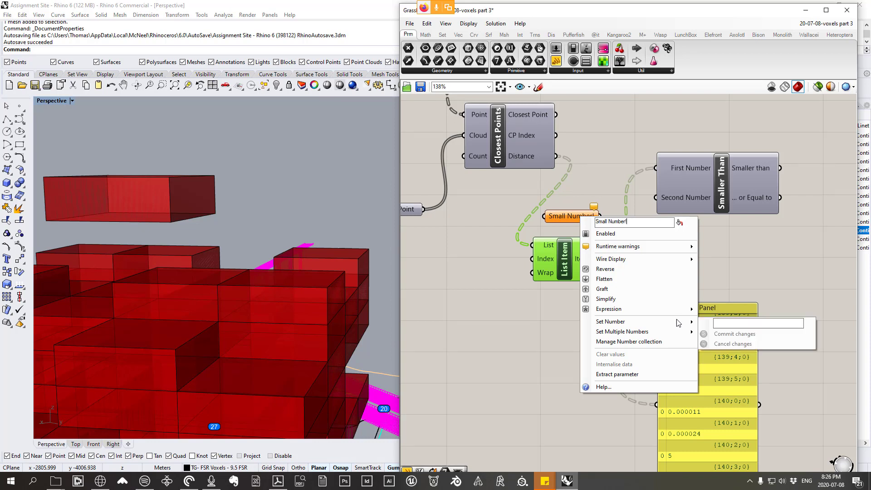
{"action": "left_click", "coordinate": [734, 324]}
{"action": "type", "text": "0"}
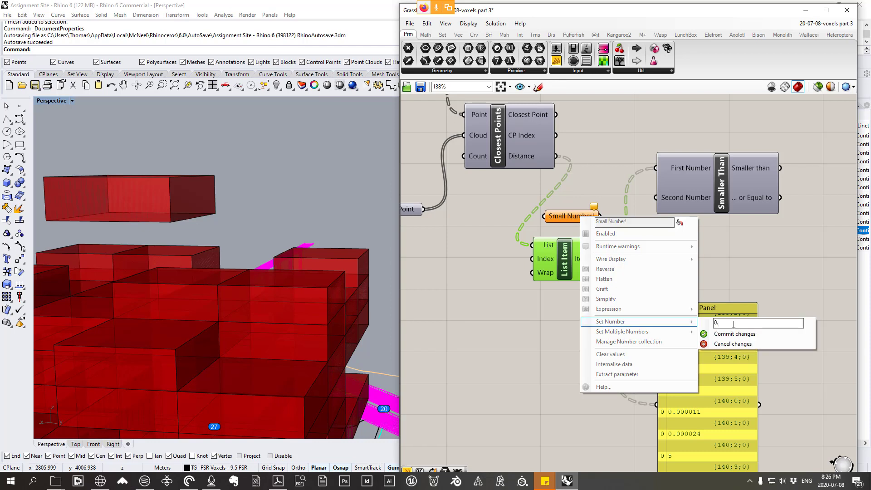
{"action": "type", "text": ".0001"}
{"action": "key", "text": "Return"}
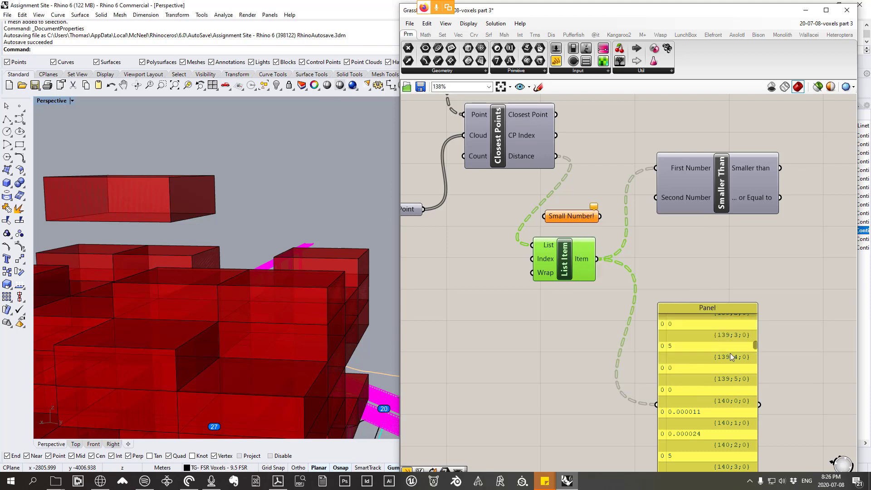
Step: Set the Small Number! parameter's value to 0.001 and commit the change
{"action": "right_click", "coordinate": [580, 217]}
{"action": "mouse_move", "coordinate": [644, 322]}
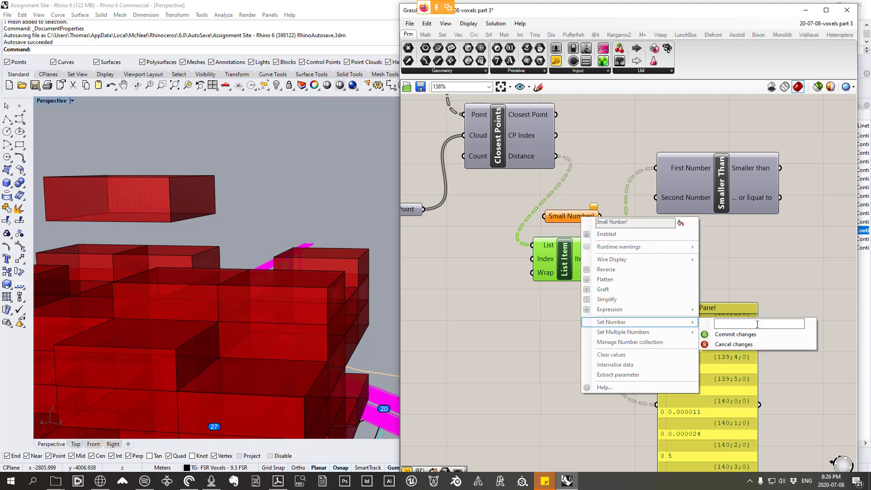
{"action": "type", "text": "0.001"}
{"action": "type", "text": "0"}
{"action": "left_click", "coordinate": [724, 335]}
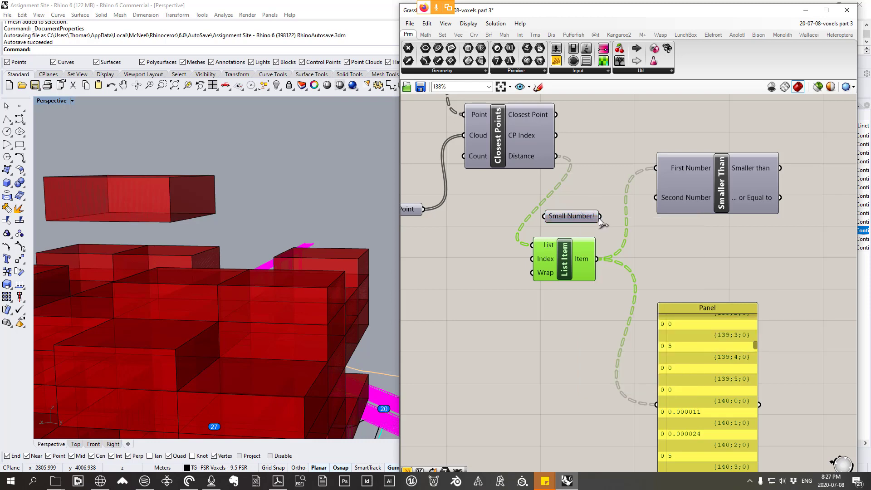
Step: Wire Small Number! into Smaller Than's Second Number and move Smaller Than closer to List Item
{"action": "left_click_drag", "start_coordinate": [600, 216], "coordinate": [655, 198]}
{"action": "scroll", "coordinate": [722, 204], "scroll_direction": "down", "scroll_amount": 2}
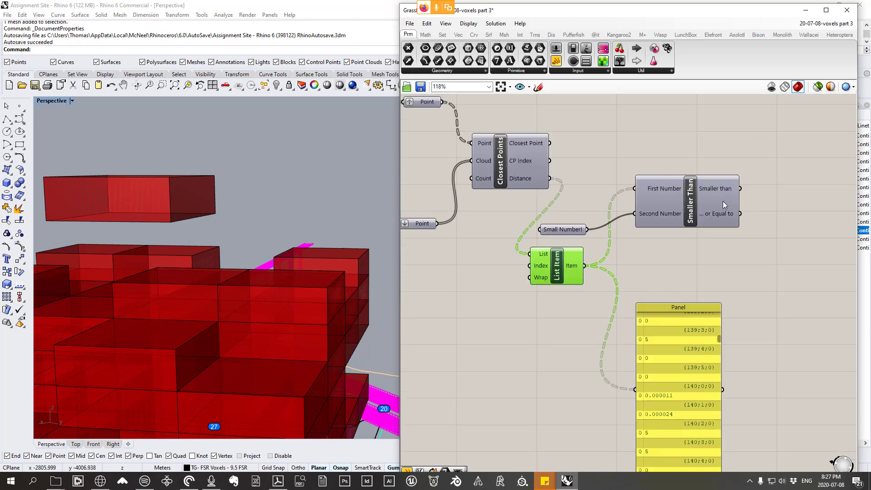
{"action": "left_click_drag", "start_coordinate": [723, 200], "coordinate": [690, 220]}
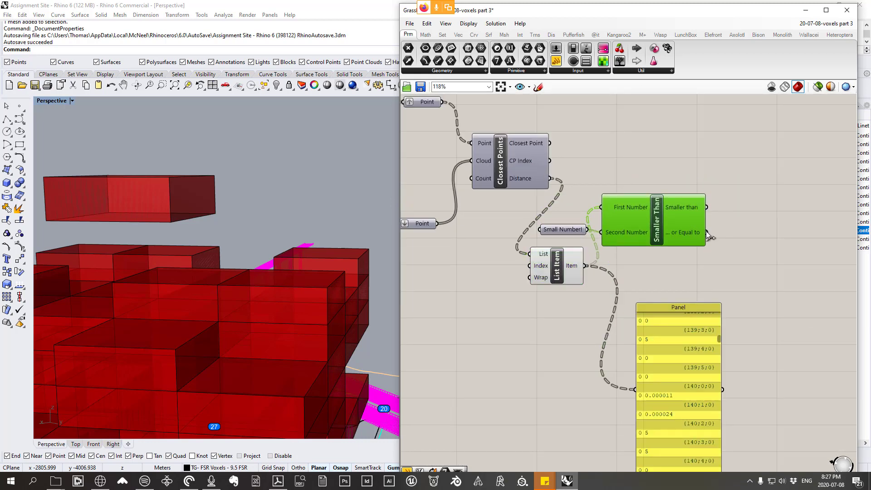
Step: Replace the Panel's input with Smaller Than's "... or Equal to" output and move the Panel beyond Smaller Than
{"action": "left_click_drag", "start_coordinate": [706, 232], "coordinate": [635, 390]}
{"action": "left_click_drag", "start_coordinate": [656, 337], "coordinate": [775, 274]}
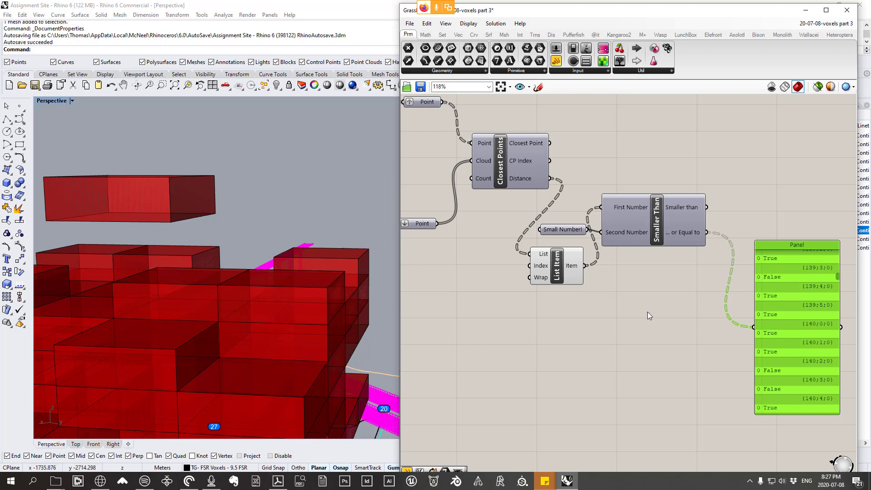
{"action": "scroll", "coordinate": [640, 261], "scroll_direction": "down", "scroll_amount": 3}
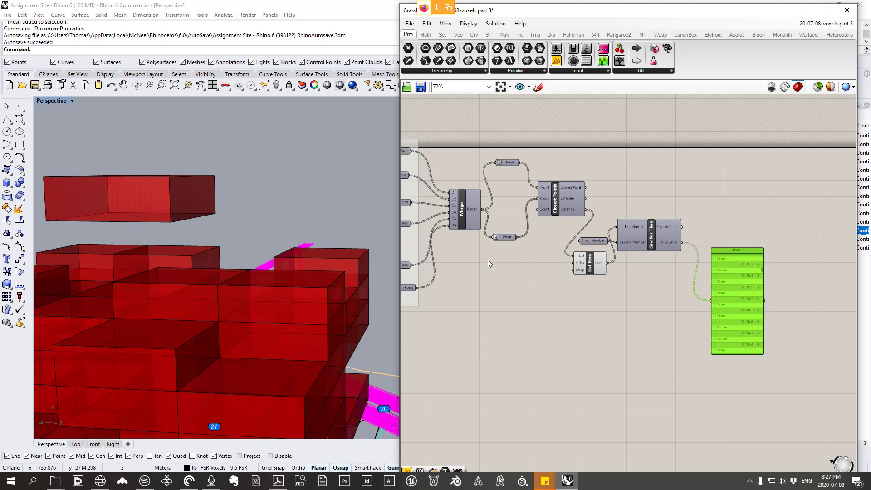
Step: Group the components from Merge through Smaller Than, leaving the Panel out
{"action": "right_click_drag", "start_coordinate": [254, 272], "coordinate": [98, 236]}
{"action": "scroll", "coordinate": [667, 229], "scroll_direction": "down", "scroll_amount": 5}
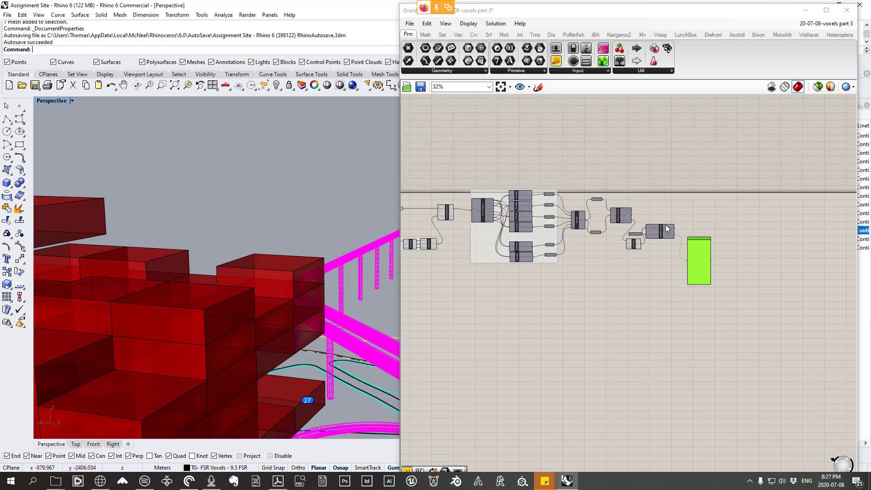
{"action": "scroll", "coordinate": [666, 225], "scroll_direction": "down", "scroll_amount": 1}
{"action": "scroll", "coordinate": [666, 226], "scroll_direction": "up", "scroll_amount": 3}
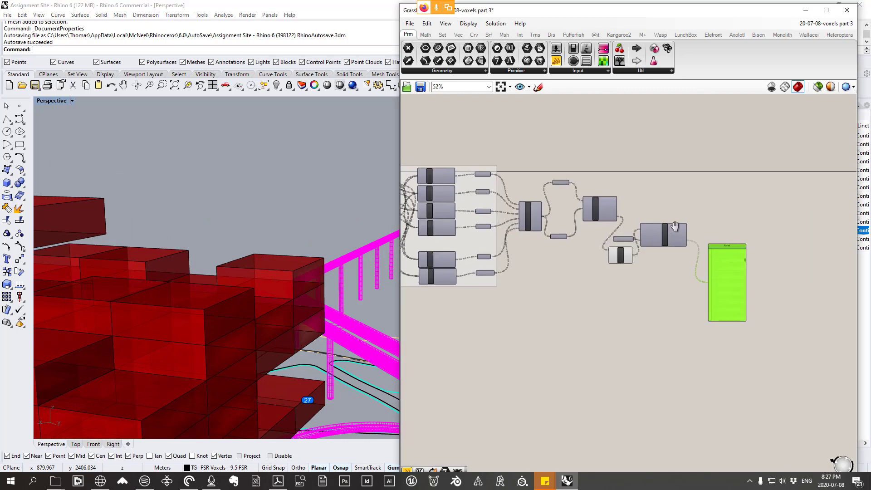
{"action": "scroll", "coordinate": [675, 226], "scroll_direction": "up", "scroll_amount": 3}
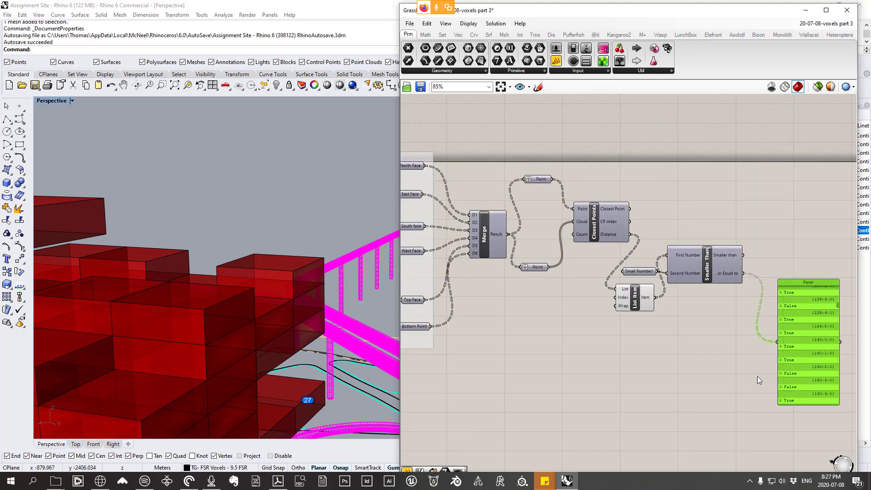
{"action": "left_click_drag", "start_coordinate": [760, 380], "coordinate": [475, 150]}
{"action": "right_click", "coordinate": [673, 203]}
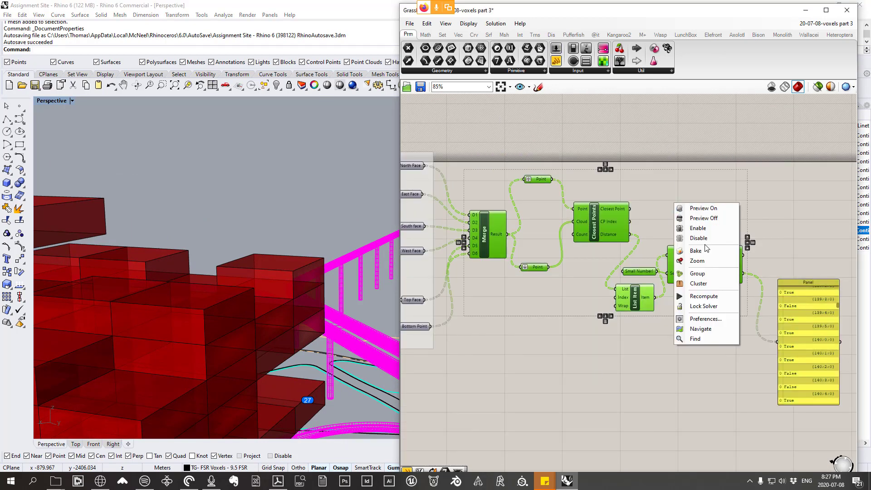
{"action": "left_click", "coordinate": [689, 273]}
Step: Name the new group "testing is voxel shares a certain point / face"
{"action": "right_click", "coordinate": [637, 174]}
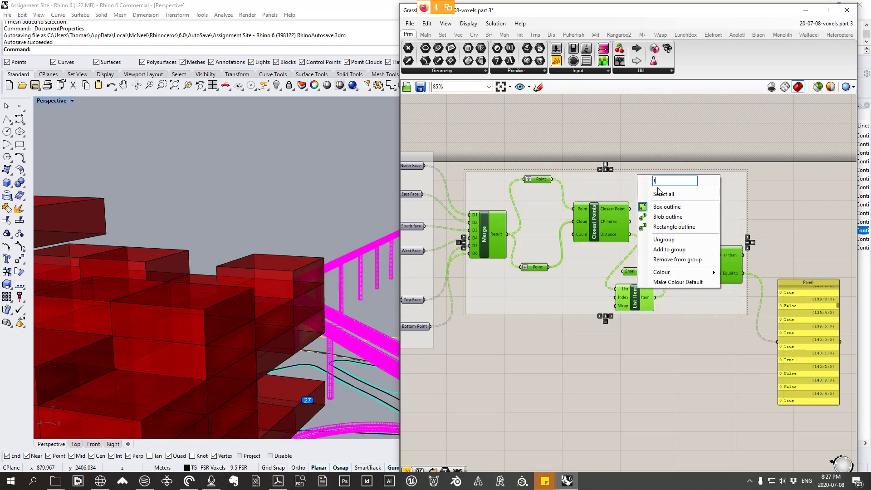
{"action": "type", "text": "testing is voxel shares a"}
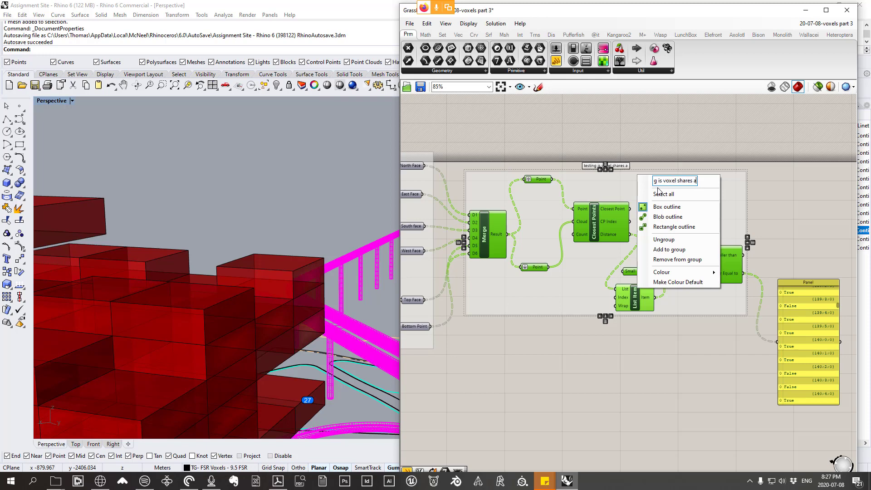
{"action": "type", "text": " certain point / face"}
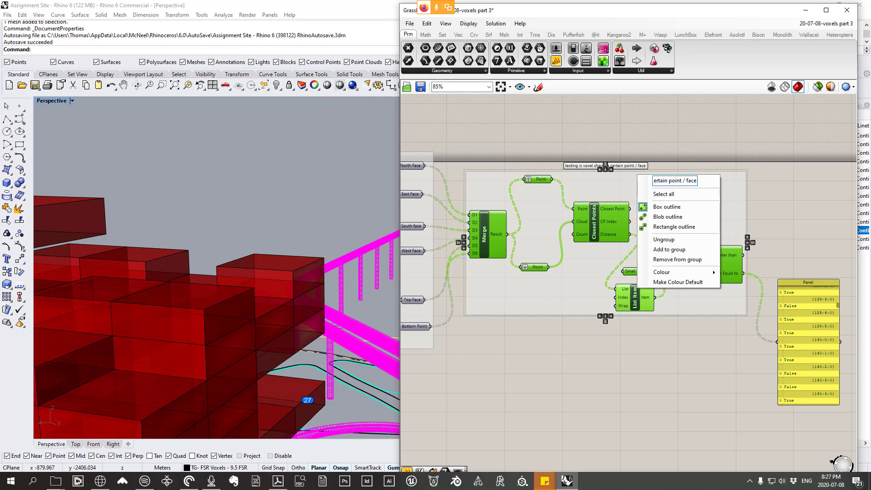
{"action": "key", "text": "Return"}
Step: Examine the reference definition's Smaller Than, Trim Tree, Boolean and Cull Pattern stages and return to the rebuilt components
{"action": "scroll", "coordinate": [554, 154], "scroll_direction": "down", "scroll_amount": 10}
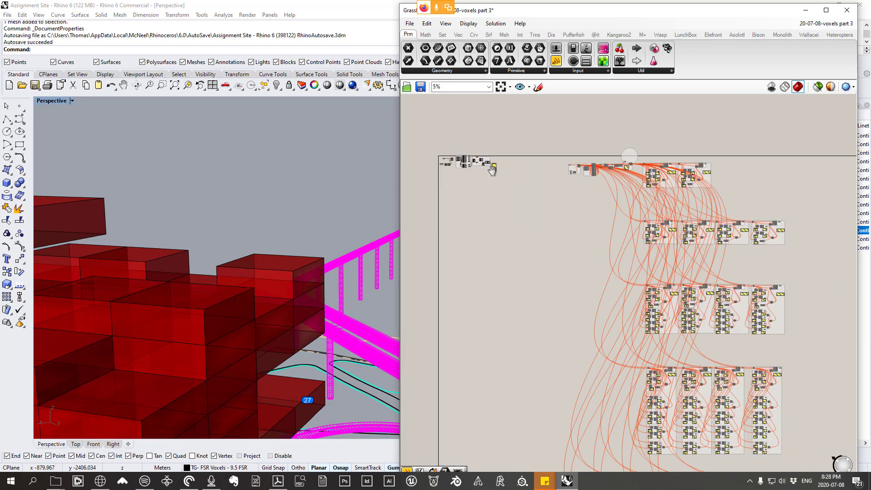
{"action": "scroll", "coordinate": [543, 148], "scroll_direction": "up", "scroll_amount": 10}
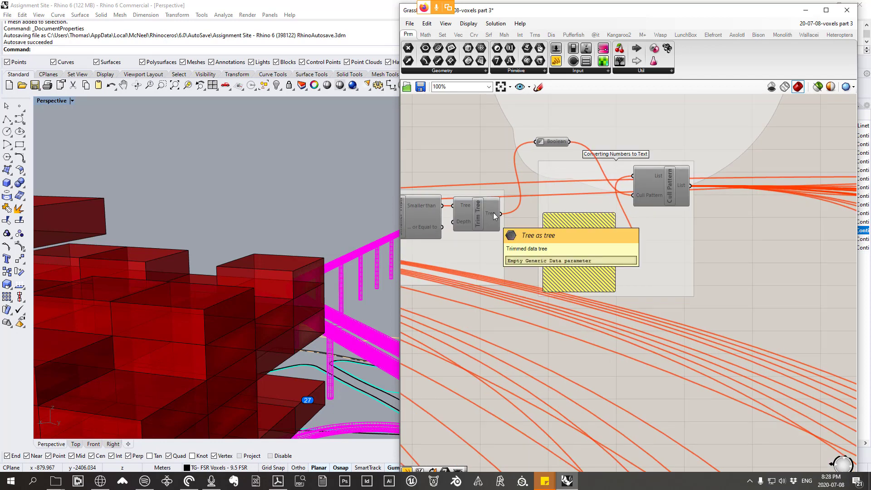
{"action": "right_click_drag", "start_coordinate": [538, 239], "coordinate": [506, 411]}
{"action": "right_click_drag", "start_coordinate": [561, 292], "coordinate": [568, 246]}
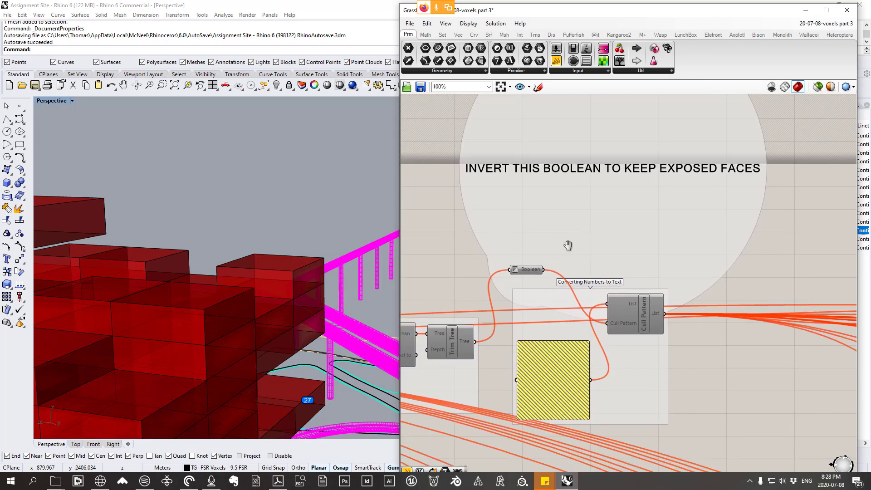
{"action": "right_click_drag", "start_coordinate": [619, 281], "coordinate": [653, 234]}
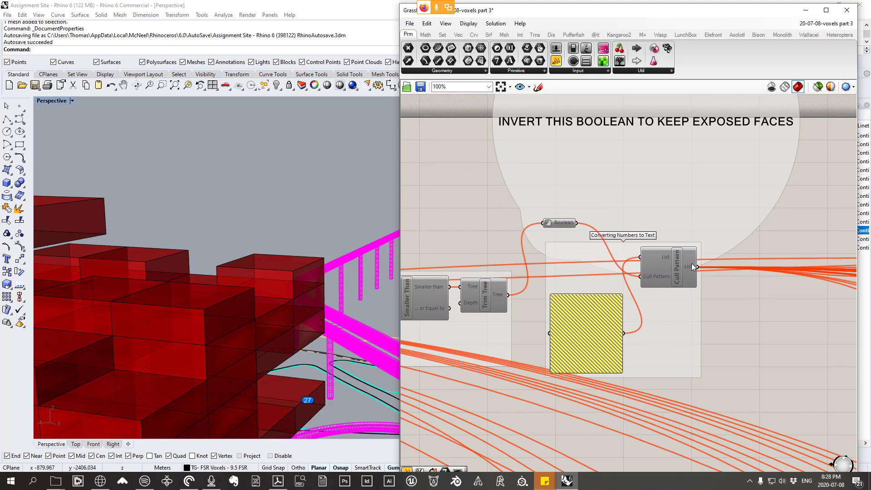
{"action": "mouse_move", "coordinate": [692, 263]}
{"action": "right_click_drag", "start_coordinate": [730, 245], "coordinate": [869, 219]}
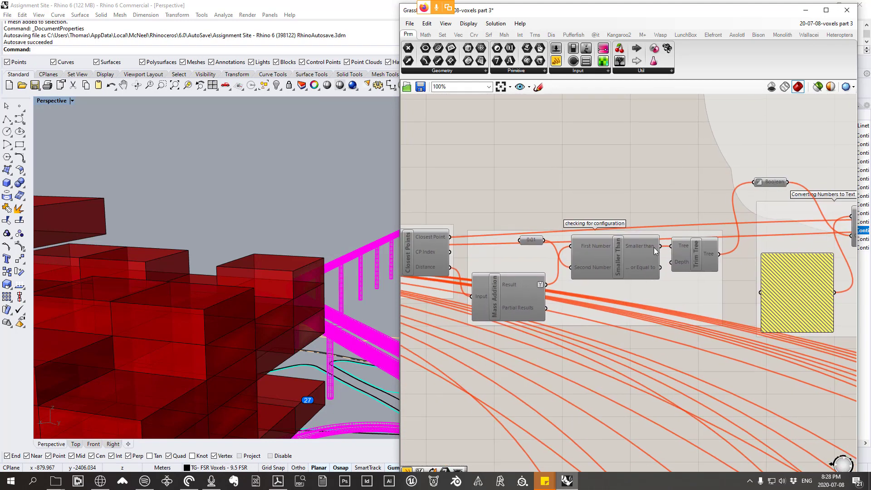
{"action": "scroll", "coordinate": [687, 266], "scroll_direction": "down", "scroll_amount": 9}
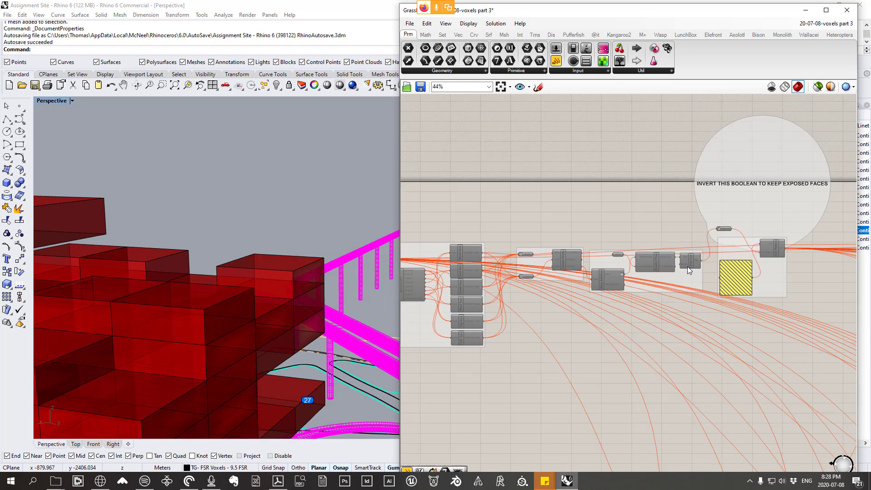
{"action": "right_click_drag", "start_coordinate": [509, 289], "coordinate": [541, 255]}
{"action": "scroll", "coordinate": [581, 249], "scroll_direction": "up", "scroll_amount": 7}
{"action": "scroll", "coordinate": [656, 235], "scroll_direction": "up", "scroll_amount": 2}
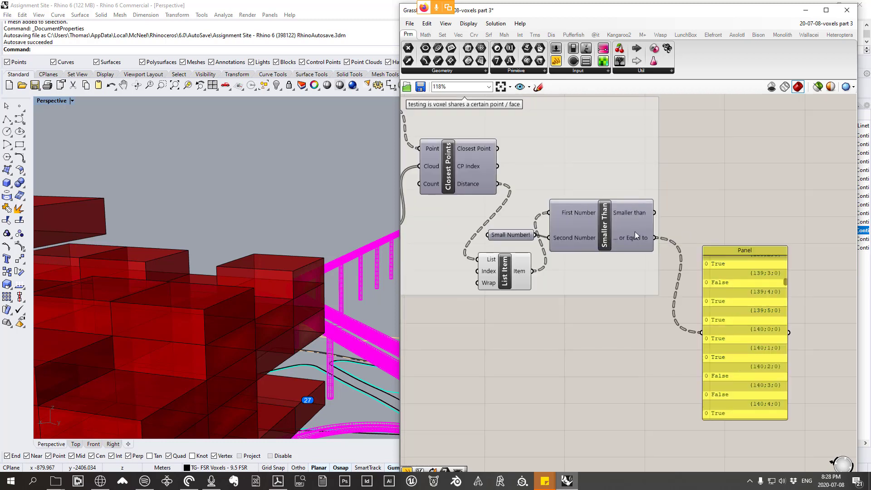
Step: Review the Panel's True/False values from the first branch and compare with the reference definition's Boolean and Cull Pattern stage
{"action": "mouse_move", "coordinate": [635, 233]}
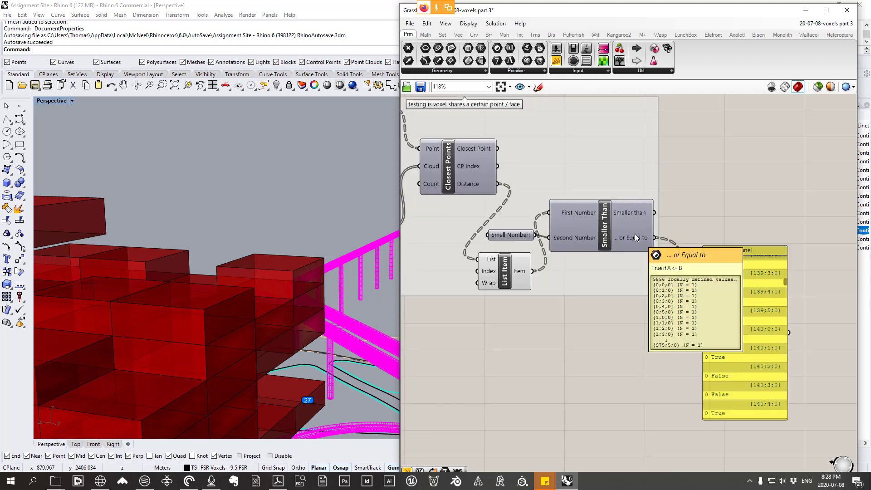
{"action": "right_click_drag", "start_coordinate": [667, 270], "coordinate": [640, 288]}
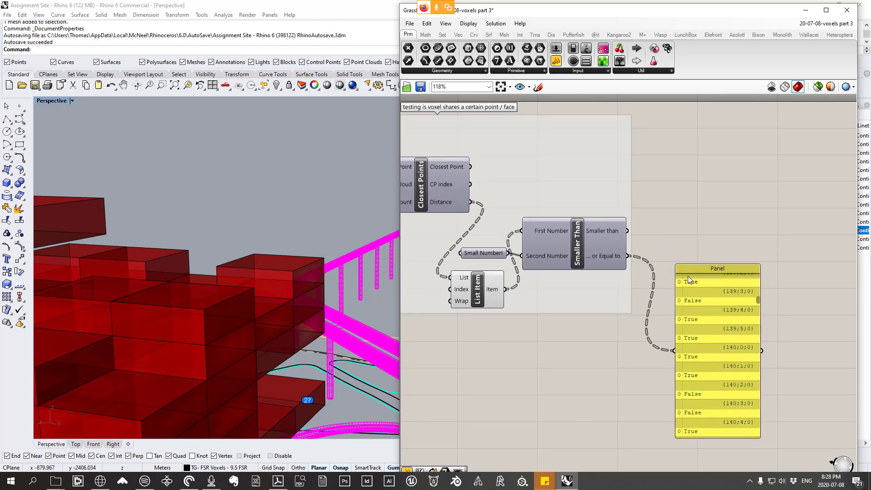
{"action": "left_click_drag", "start_coordinate": [759, 301], "coordinate": [759, 273]}
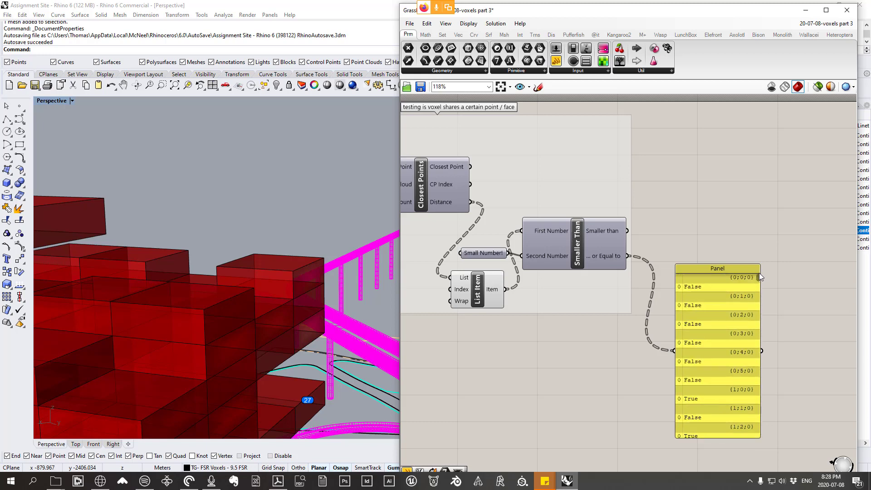
{"action": "scroll", "coordinate": [531, 223], "scroll_direction": "down", "scroll_amount": 9}
{"action": "right_click_drag", "start_coordinate": [636, 222], "coordinate": [447, 273]}
{"action": "scroll", "coordinate": [811, 228], "scroll_direction": "up", "scroll_amount": 7}
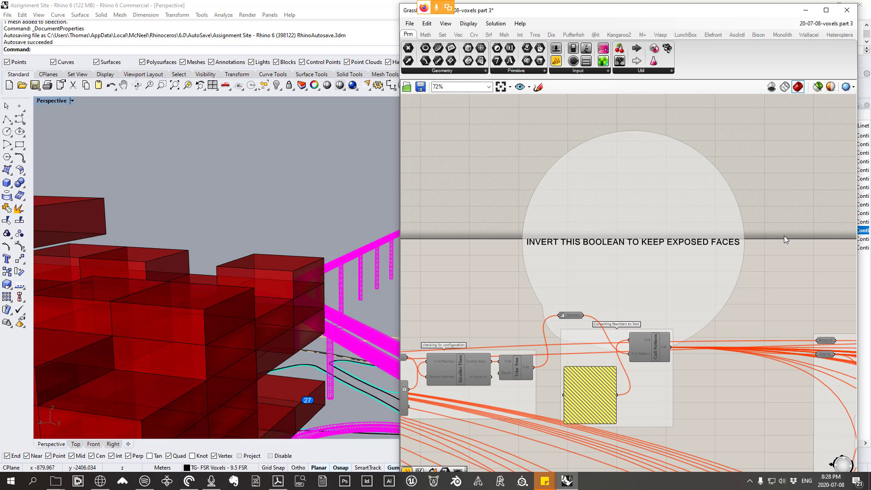
{"action": "scroll", "coordinate": [784, 236], "scroll_direction": "down", "scroll_amount": 11}
{"action": "right_click_drag", "start_coordinate": [530, 251], "coordinate": [697, 247]}
{"action": "scroll", "coordinate": [575, 253], "scroll_direction": "up", "scroll_amount": 11}
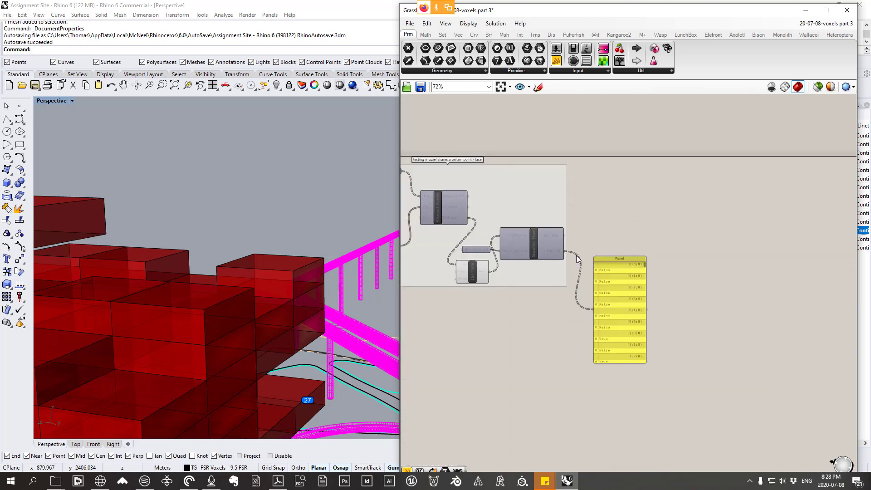
{"action": "scroll", "coordinate": [578, 259], "scroll_direction": "up", "scroll_amount": 2}
Step: Add a Boolean parameter beside Smaller Than, feed it from the '... or Equal to' output, and enable Invert on it
{"action": "right_click_drag", "start_coordinate": [620, 277], "coordinate": [655, 275]}
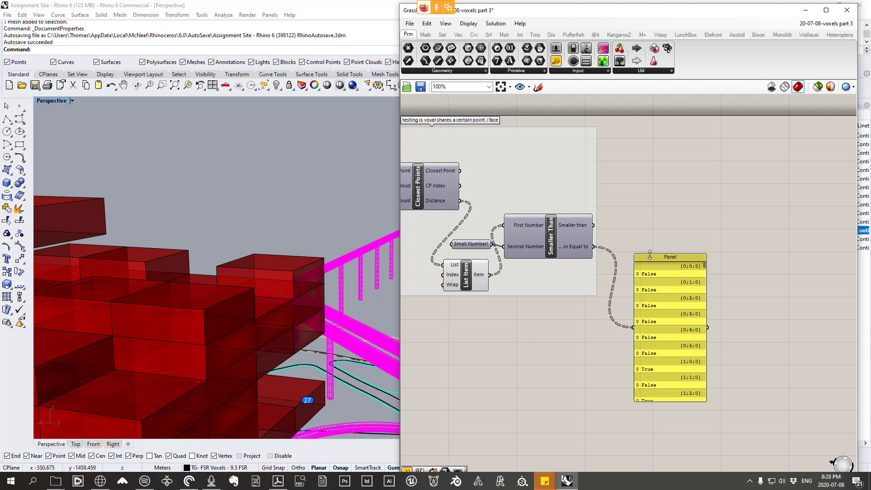
{"action": "scroll", "coordinate": [651, 254], "scroll_direction": "up", "scroll_amount": 1}
{"action": "left_click_drag", "start_coordinate": [656, 284], "coordinate": [689, 266]}
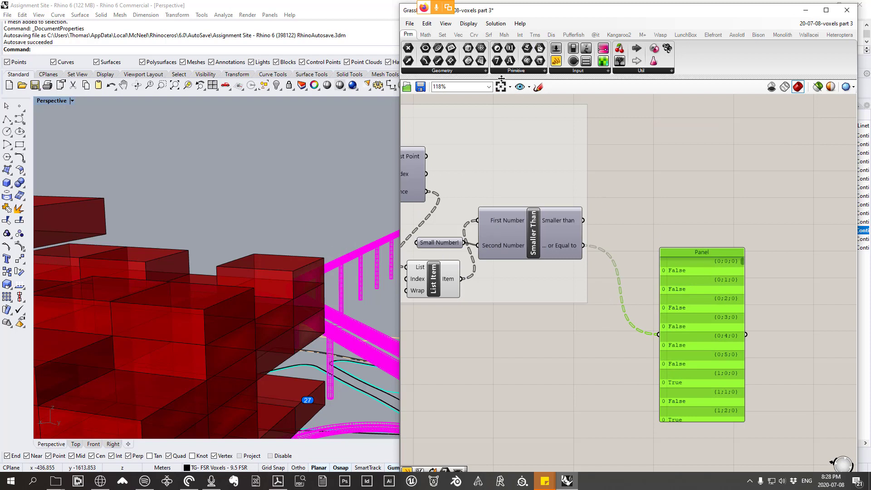
{"action": "right_click", "coordinate": [571, 249]}
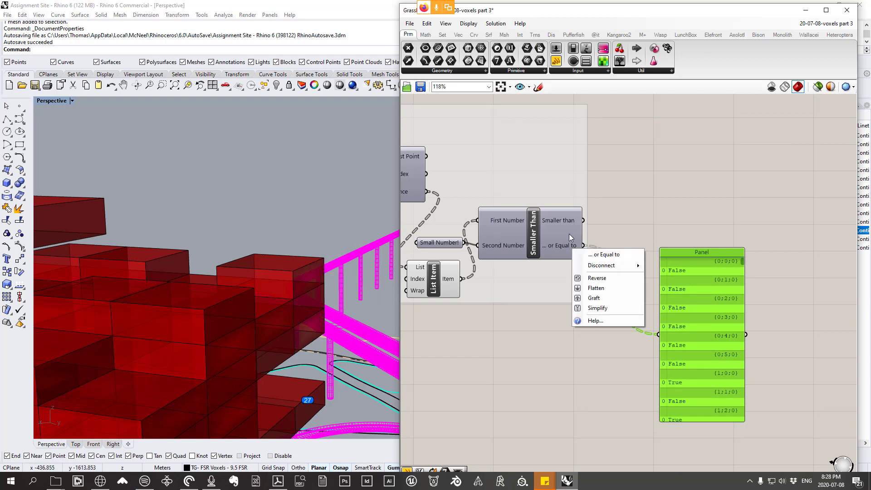
{"action": "left_click", "coordinate": [516, 71]}
{"action": "left_click", "coordinate": [515, 87]}
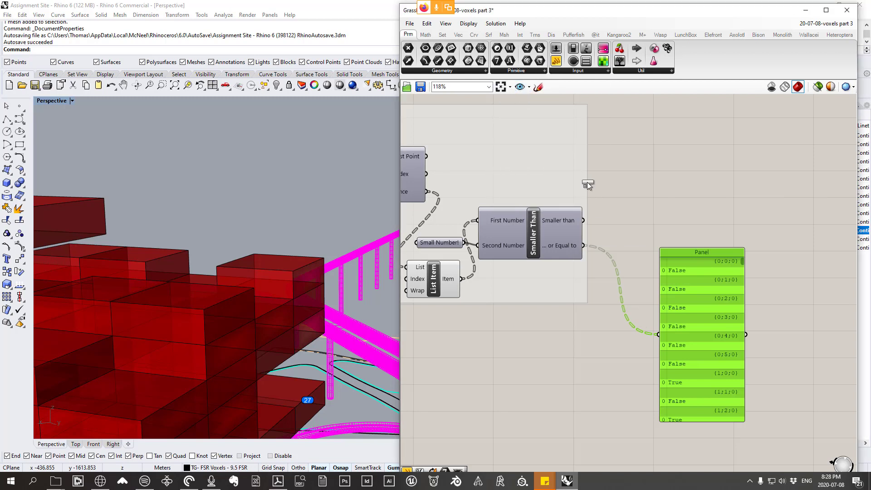
{"action": "left_click", "coordinate": [627, 200]}
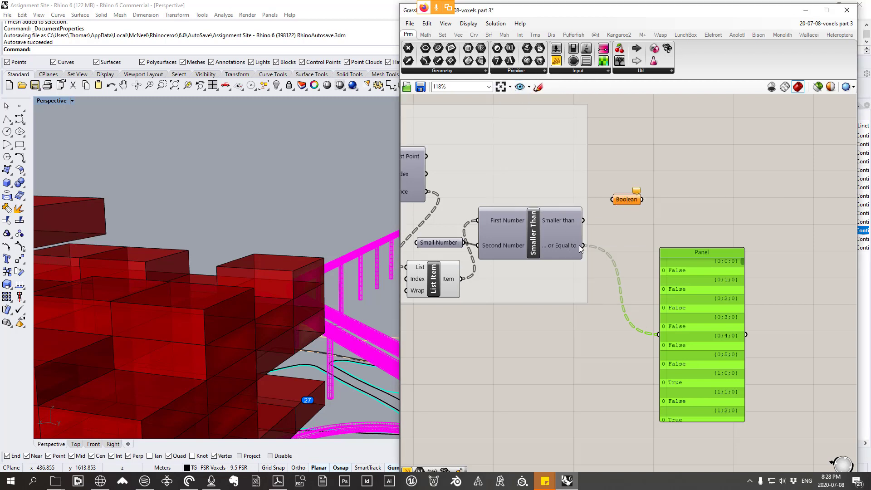
{"action": "left_click_drag", "start_coordinate": [584, 246], "coordinate": [613, 199]}
{"action": "right_click", "coordinate": [631, 205]}
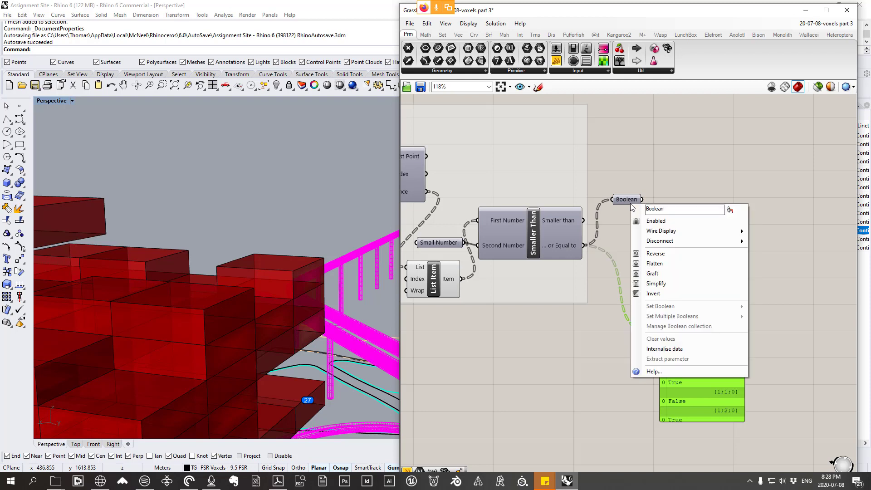
{"action": "left_click", "coordinate": [654, 294]}
Step: Add a second Panel fed by the inverted Boolean, placed beside the existing Panel and enlarged to match it for comparison
{"action": "left_click_drag", "start_coordinate": [673, 260], "coordinate": [621, 246]}
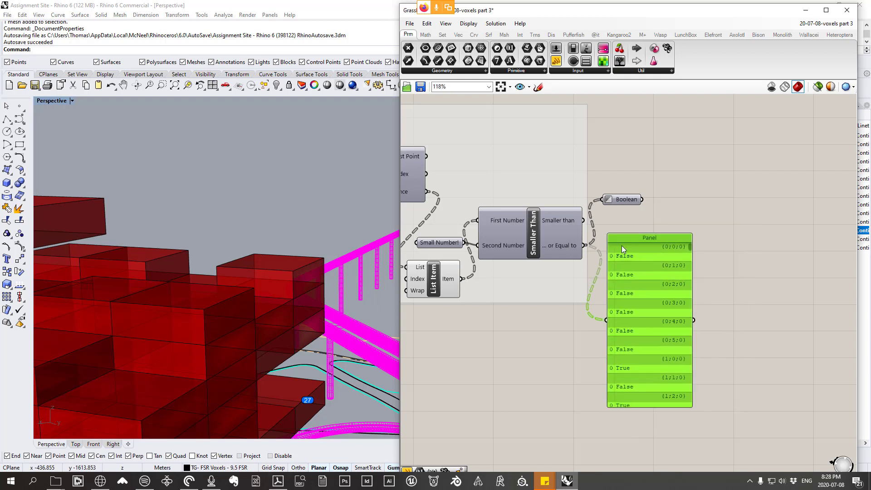
{"action": "left_click", "coordinate": [556, 60]}
{"action": "left_click", "coordinate": [769, 317]}
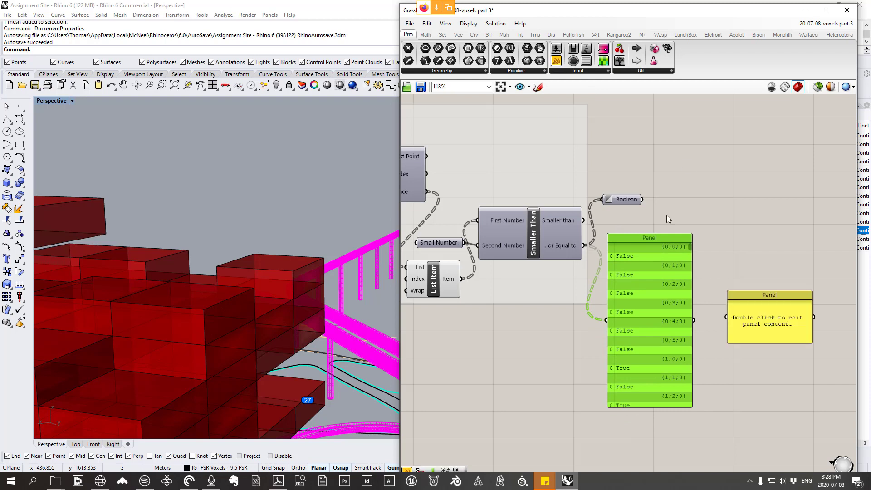
{"action": "left_click_drag", "start_coordinate": [641, 200], "coordinate": [745, 231]}
{"action": "left_click_drag", "start_coordinate": [753, 265], "coordinate": [717, 260]}
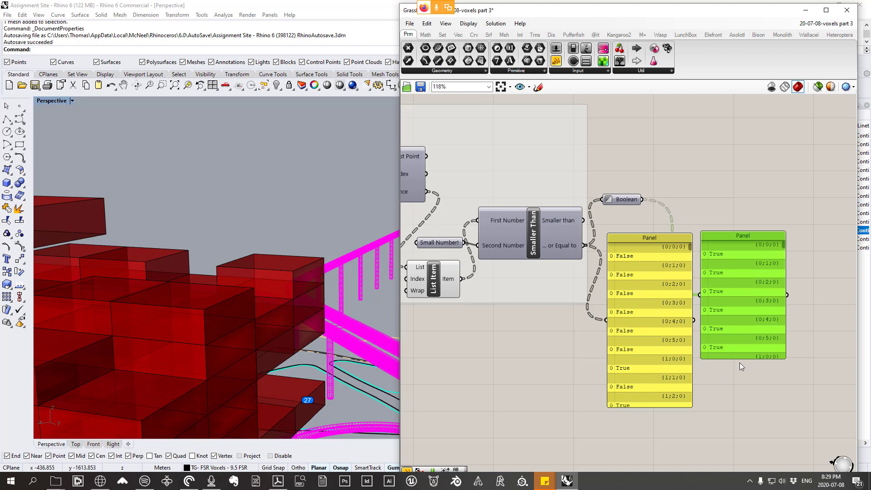
{"action": "left_click_drag", "start_coordinate": [728, 357], "coordinate": [729, 416]}
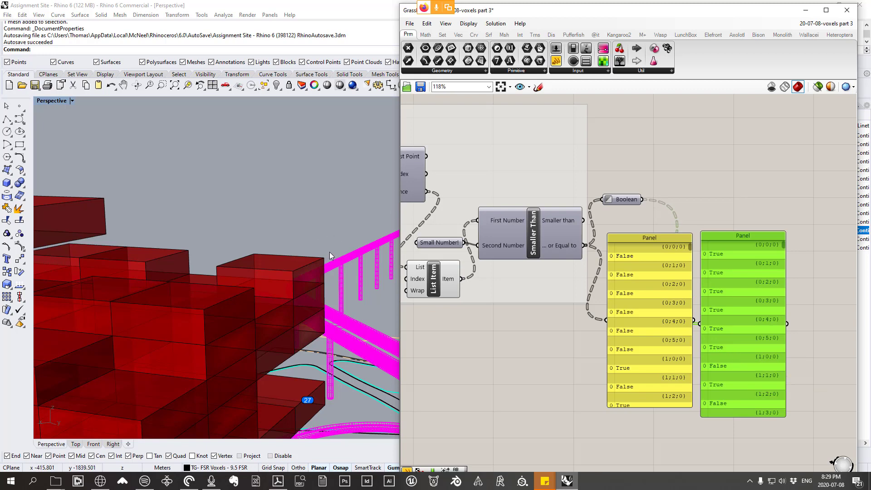
Step: Examine the whole site in the Rhino Perspective view and return to the red voxel tower
{"action": "scroll", "coordinate": [344, 234], "scroll_direction": "down", "scroll_amount": 1}
{"action": "scroll", "coordinate": [343, 234], "scroll_direction": "down", "scroll_amount": 10}
{"action": "right_click_drag", "start_coordinate": [341, 234], "coordinate": [281, 279]}
{"action": "scroll", "coordinate": [281, 279], "scroll_direction": "down", "scroll_amount": 5}
{"action": "scroll", "coordinate": [215, 301], "scroll_direction": "up", "scroll_amount": 8}
{"action": "scroll", "coordinate": [162, 293], "scroll_direction": "up", "scroll_amount": 3}
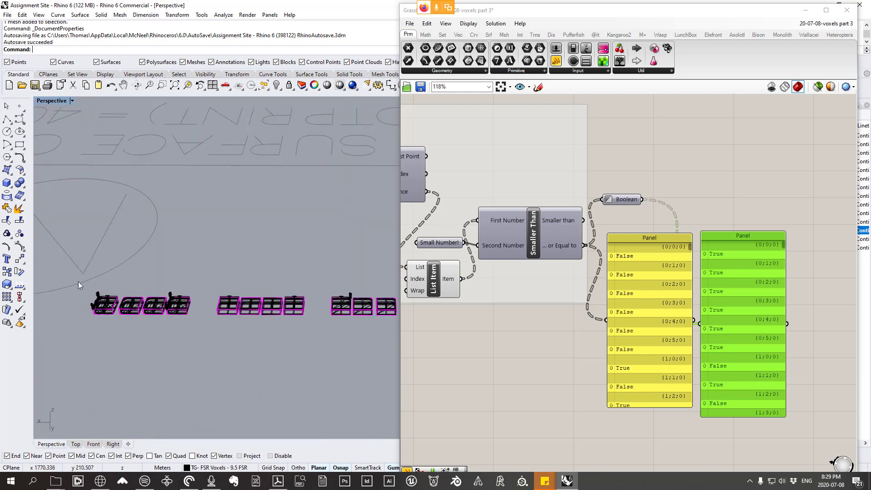
{"action": "scroll", "coordinate": [135, 301], "scroll_direction": "down", "scroll_amount": 8}
{"action": "right_click_drag", "start_coordinate": [229, 301], "coordinate": [254, 278]}
{"action": "scroll", "coordinate": [258, 271], "scroll_direction": "up", "scroll_amount": 7}
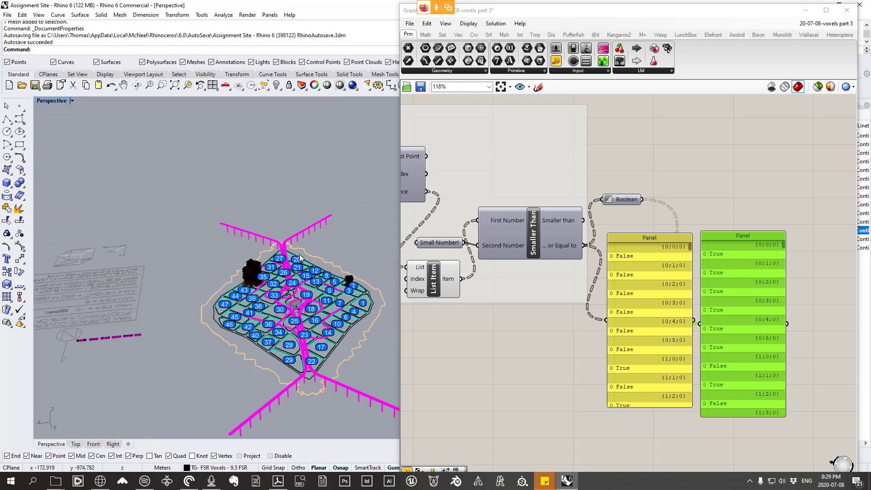
{"action": "right_click_drag", "start_coordinate": [310, 281], "coordinate": [287, 259]}
{"action": "scroll", "coordinate": [287, 259], "scroll_direction": "up", "scroll_amount": 6}
Step: Delete both comparison Panels and place the Boolean parameter closer in line with Smaller Than
{"action": "left_click_drag", "start_coordinate": [812, 332], "coordinate": [640, 298]}
{"action": "right_click_drag", "start_coordinate": [645, 296], "coordinate": [638, 301]}
{"action": "key", "text": "Delete"}
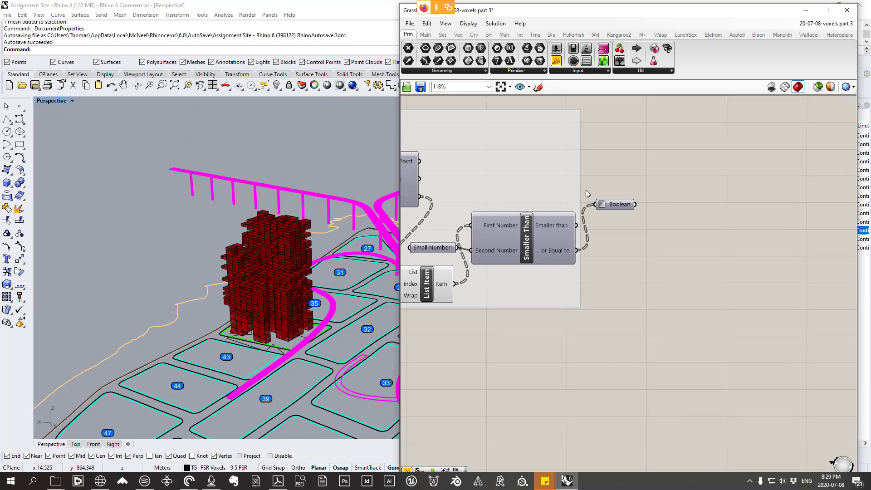
{"action": "left_click_drag", "start_coordinate": [629, 207], "coordinate": [634, 219]}
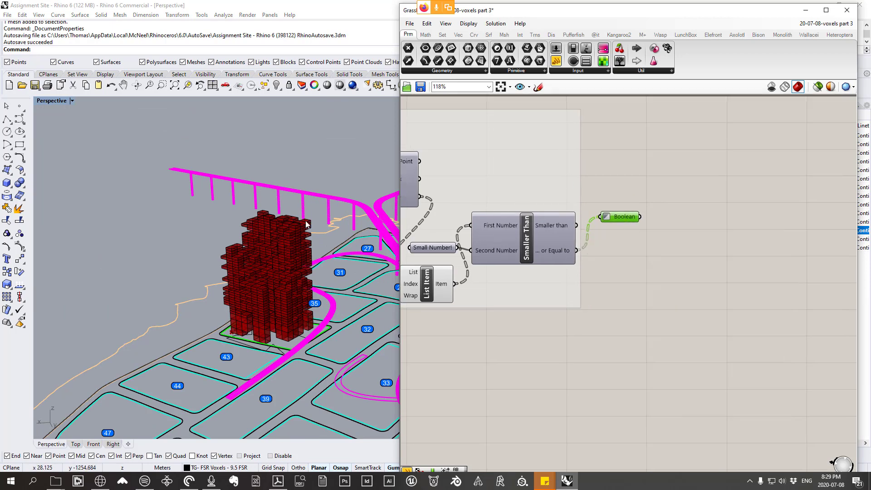
Step: Add a Trim Tree component after the Boolean parameter and connect the Boolean output to its Tree input
{"action": "scroll", "coordinate": [261, 232], "scroll_direction": "up", "scroll_amount": 5}
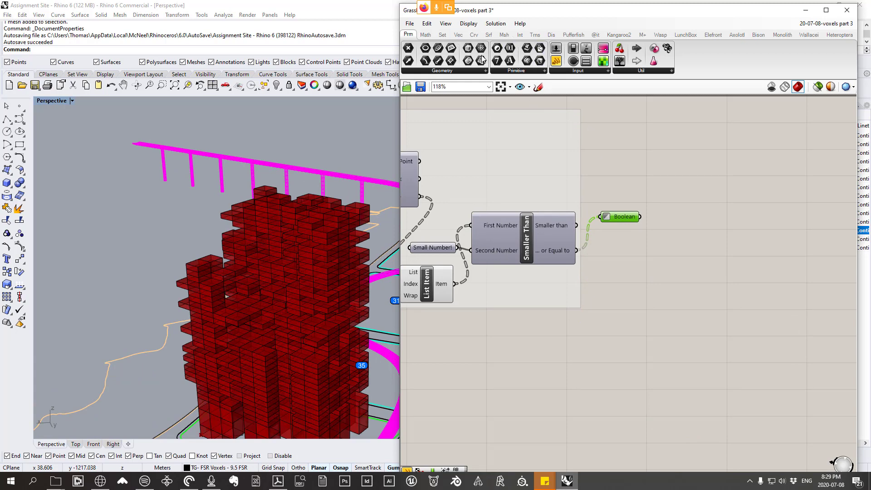
{"action": "left_click", "coordinate": [442, 35]}
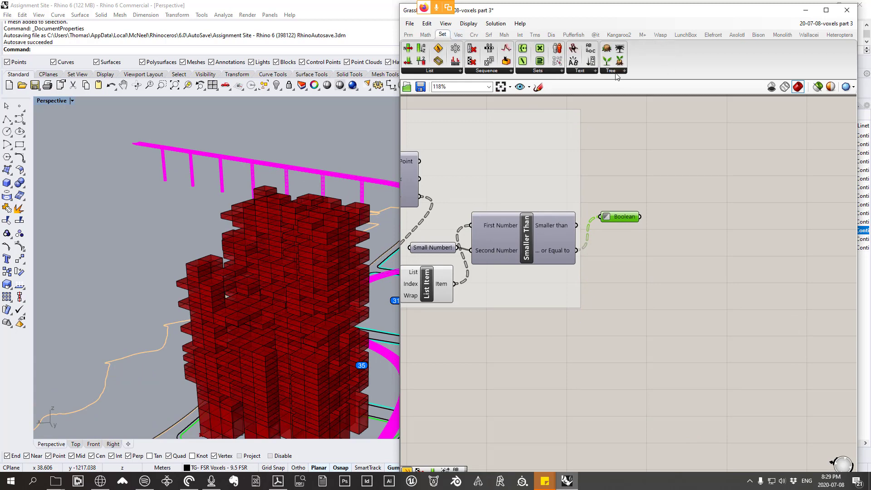
{"action": "left_click", "coordinate": [612, 71]}
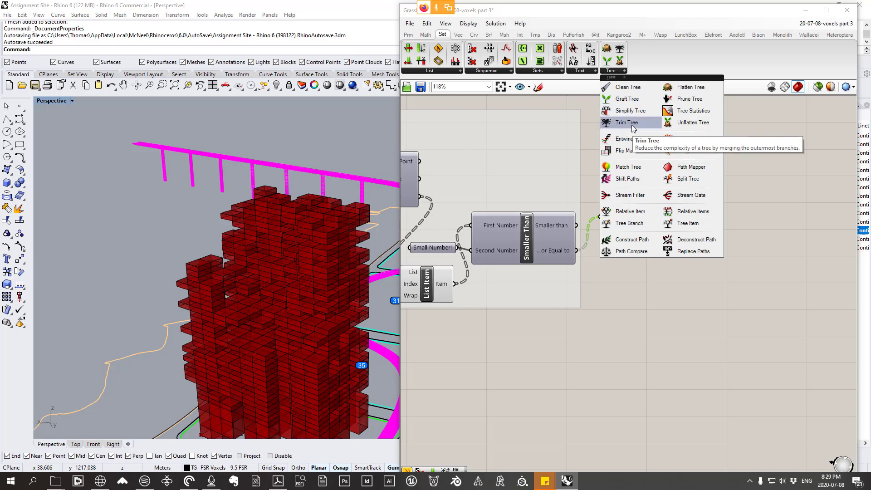
{"action": "left_click_drag", "start_coordinate": [624, 139], "coordinate": [714, 224]}
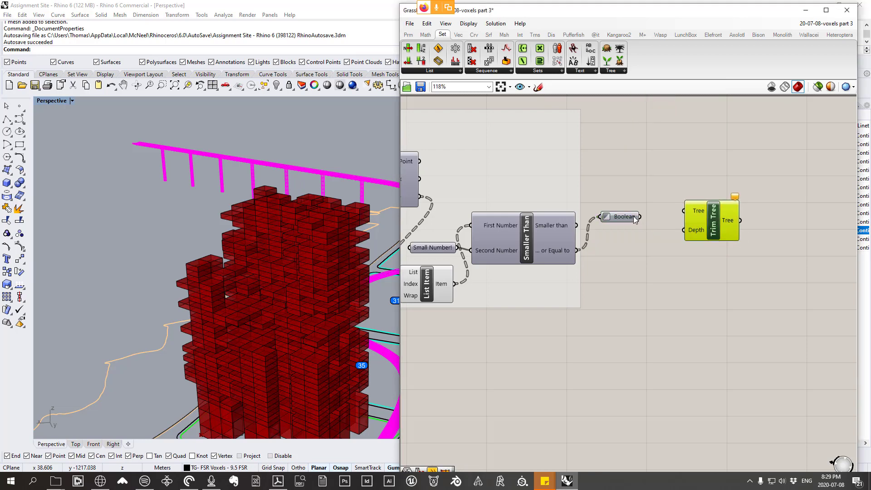
{"action": "mouse_move", "coordinate": [634, 217]}
{"action": "left_click_drag", "start_coordinate": [656, 212], "coordinate": [684, 211]}
{"action": "scroll", "coordinate": [698, 230], "scroll_direction": "up", "scroll_amount": 2}
{"action": "mouse_move", "coordinate": [698, 230]}
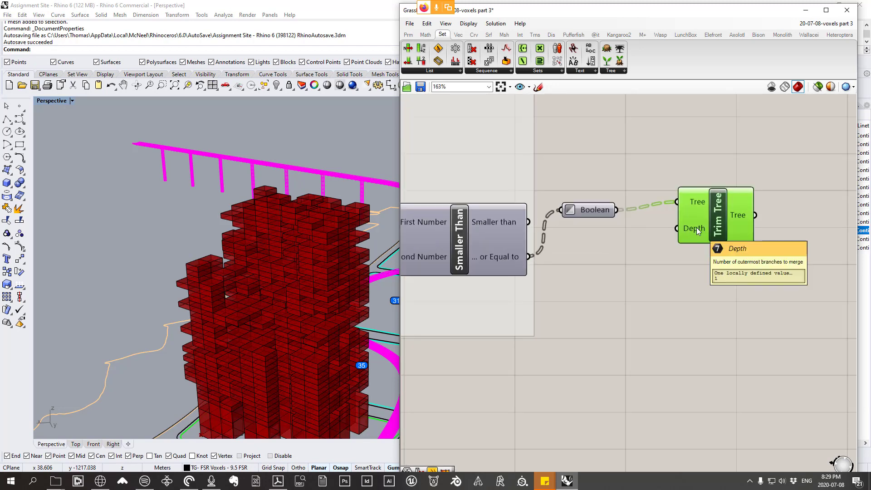
Step: Add a Panel showing the Boolean output, enlarge it and place it below Trim Tree
{"action": "left_click", "coordinate": [409, 35]}
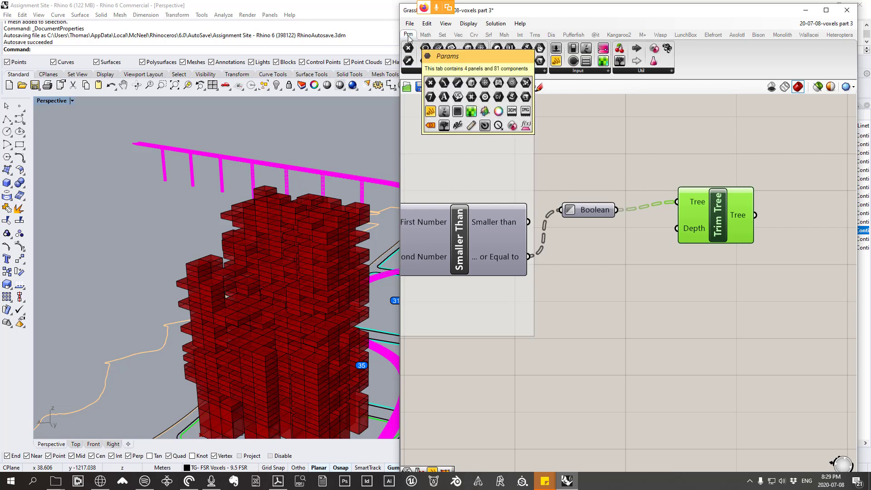
{"action": "left_click_drag", "start_coordinate": [540, 64], "coordinate": [685, 328]}
{"action": "left_click_drag", "start_coordinate": [617, 210], "coordinate": [623, 326]}
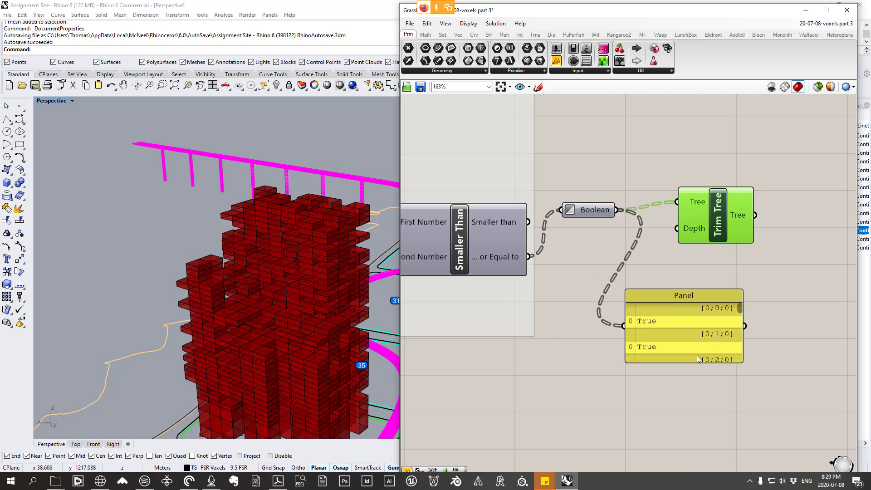
{"action": "left_click_drag", "start_coordinate": [702, 291], "coordinate": [693, 211]}
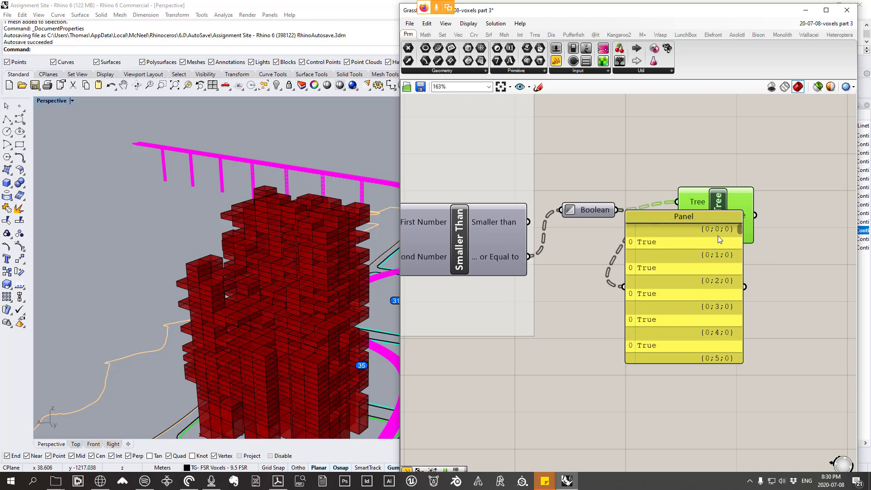
{"action": "left_click_drag", "start_coordinate": [680, 233], "coordinate": [672, 369]}
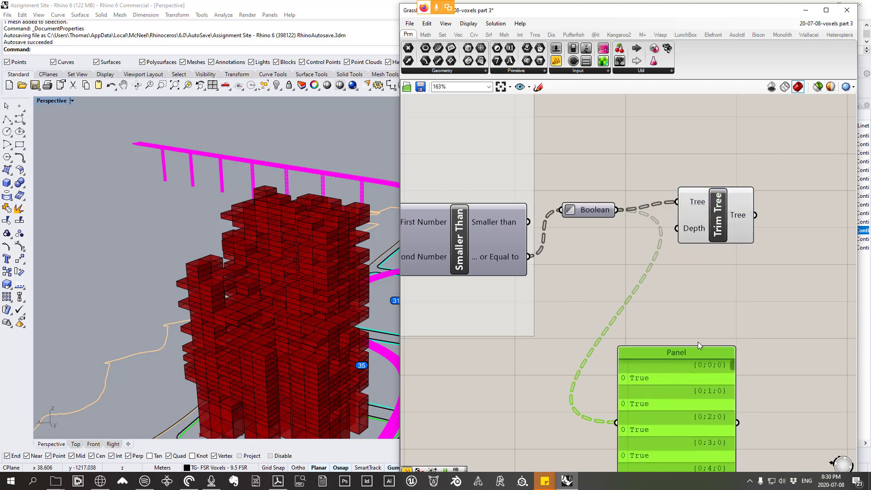
{"action": "right_click_drag", "start_coordinate": [694, 308], "coordinate": [628, 297]}
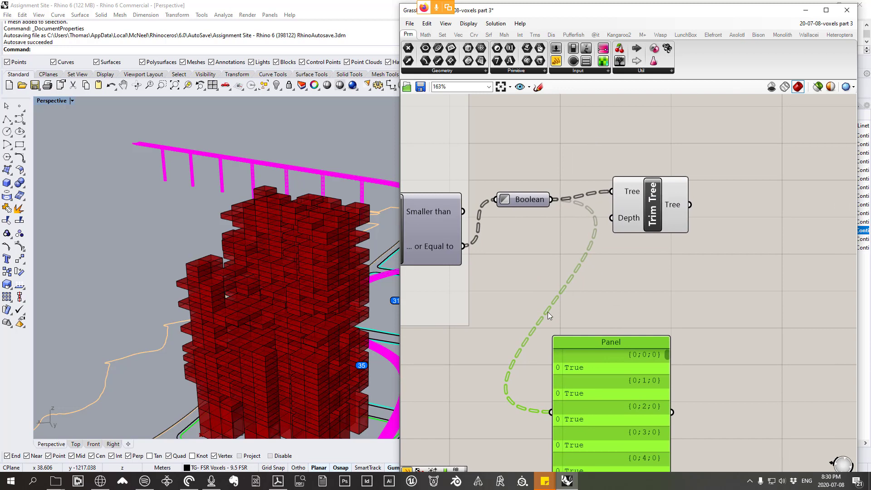
Step: Add another Panel fed by Trim Tree's Tree output, enlarge it and place it beside the component
{"action": "left_click_drag", "start_coordinate": [554, 62], "coordinate": [751, 288]}
{"action": "mouse_move", "coordinate": [689, 205]}
{"action": "left_mouse_down"}
{"action": "mouse_move", "coordinate": [707, 292]}
{"action": "mouse_move", "coordinate": [698, 298]}
{"action": "left_mouse_up"}
{"action": "left_click_drag", "start_coordinate": [772, 263], "coordinate": [772, 128]}
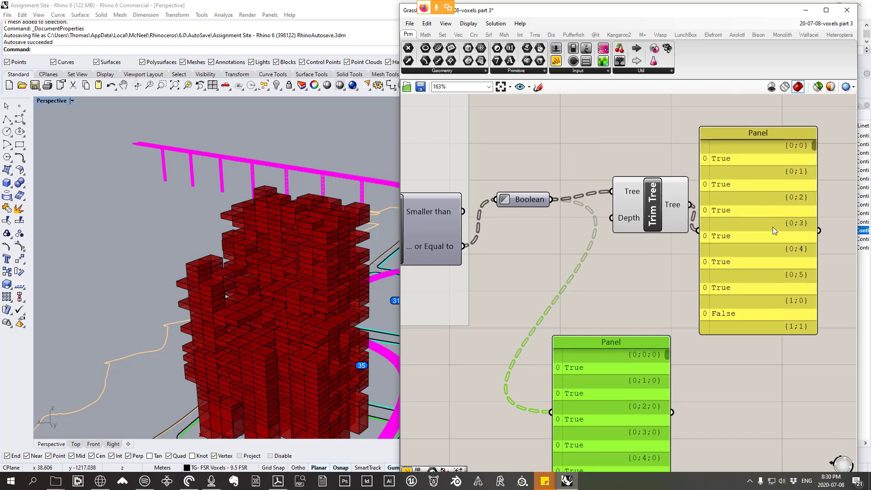
{"action": "left_click_drag", "start_coordinate": [776, 239], "coordinate": [799, 286]}
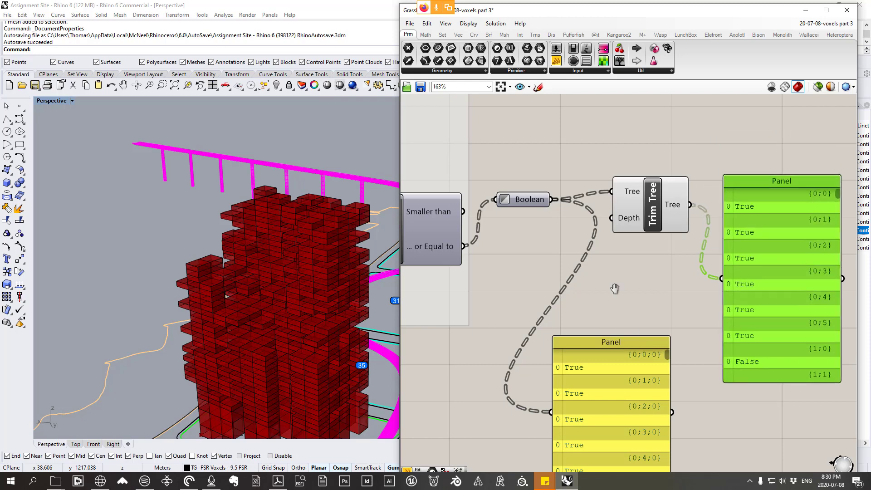
{"action": "right_click_drag", "start_coordinate": [615, 289], "coordinate": [605, 265]}
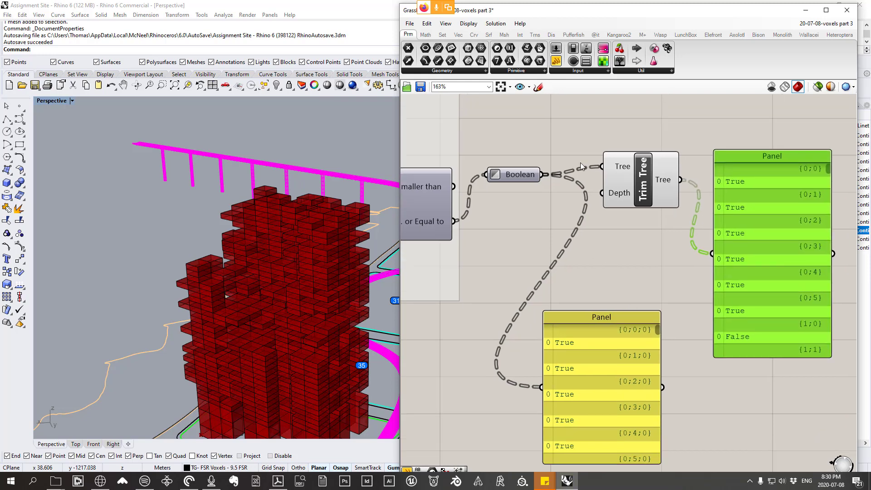
Step: Enable Simplify on the Boolean parameter to shorten its data paths
{"action": "right_click", "coordinate": [609, 169]}
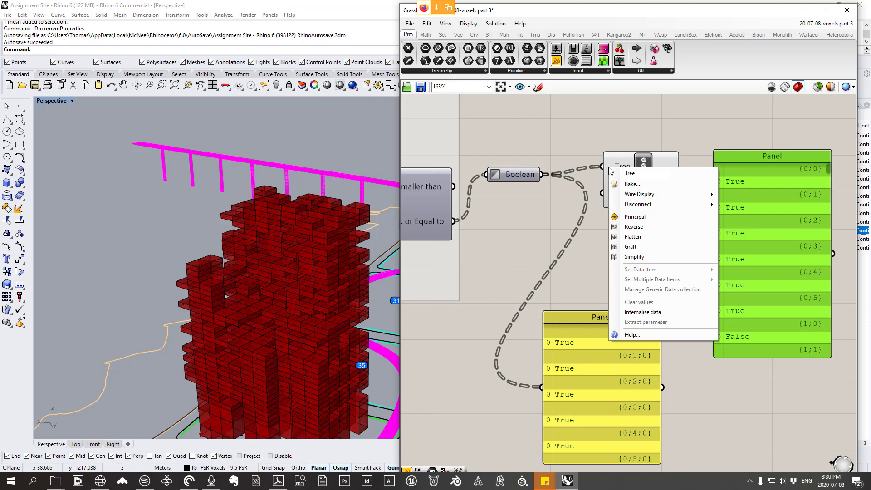
{"action": "right_click", "coordinate": [535, 175]}
{"action": "right_click", "coordinate": [536, 175]}
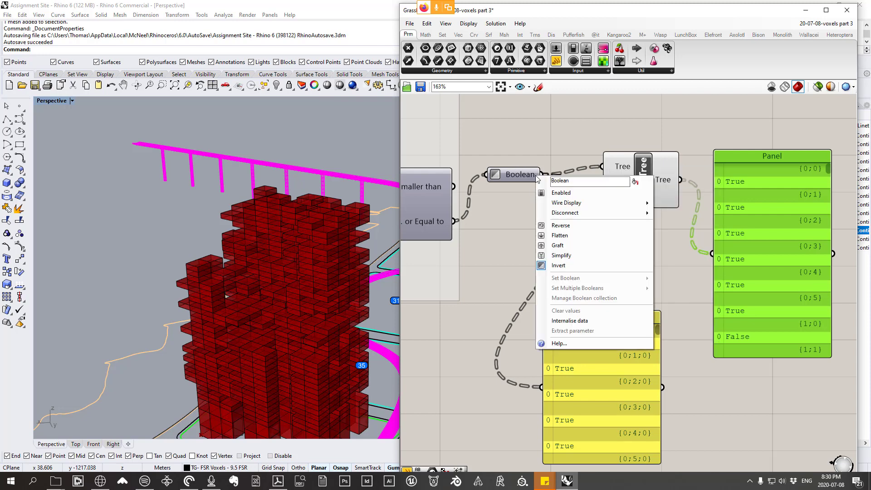
{"action": "left_click", "coordinate": [561, 255]}
{"action": "right_click_drag", "start_coordinate": [597, 313], "coordinate": [593, 241]}
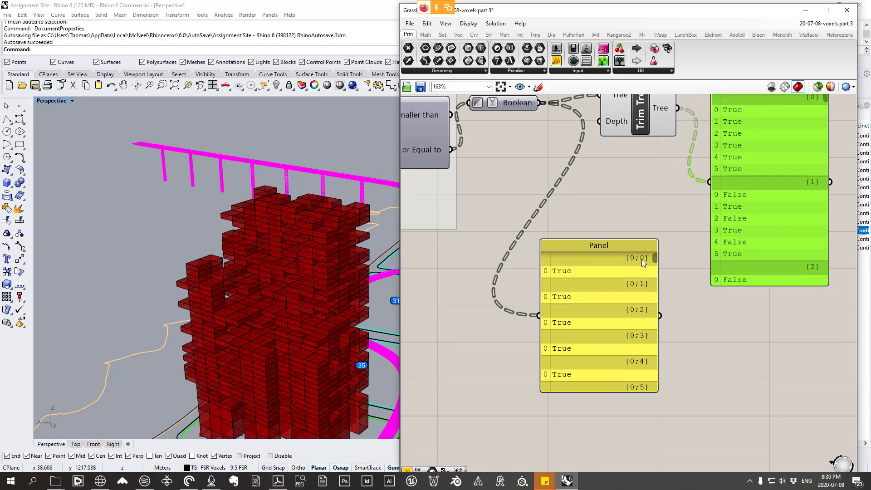
Step: Compare the trimmed True/False branches in Trim Tree's Panel with the Boolean's Panel and the voxel model
{"action": "right_click_drag", "start_coordinate": [642, 260], "coordinate": [618, 348]}
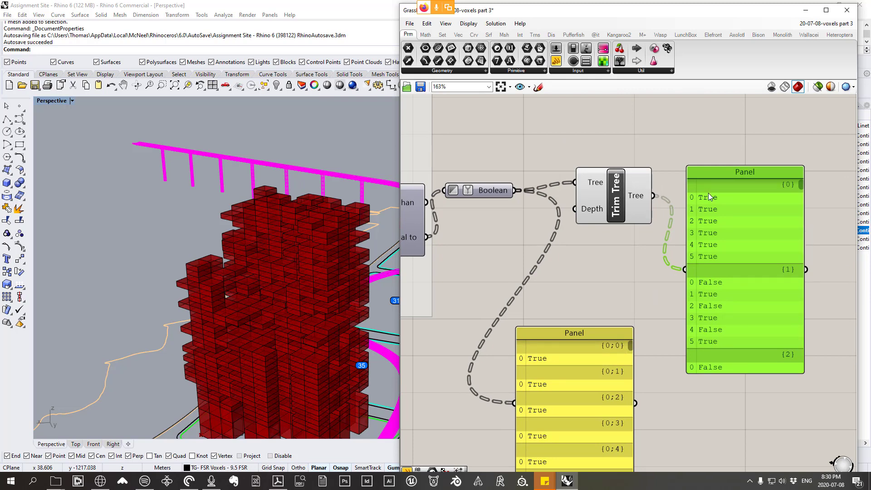
{"action": "scroll", "coordinate": [614, 247], "scroll_direction": "down", "scroll_amount": 2}
{"action": "scroll", "coordinate": [307, 235], "scroll_direction": "up", "scroll_amount": 5}
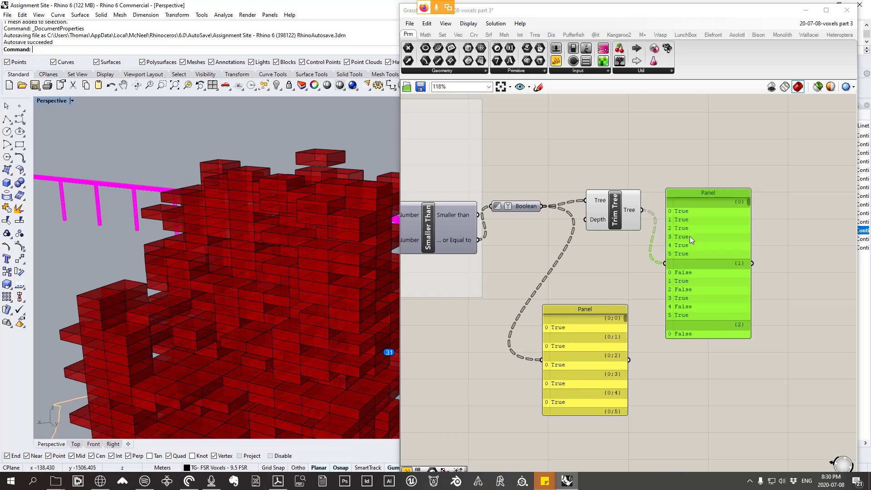
{"action": "scroll", "coordinate": [689, 235], "scroll_direction": "up", "scroll_amount": 1}
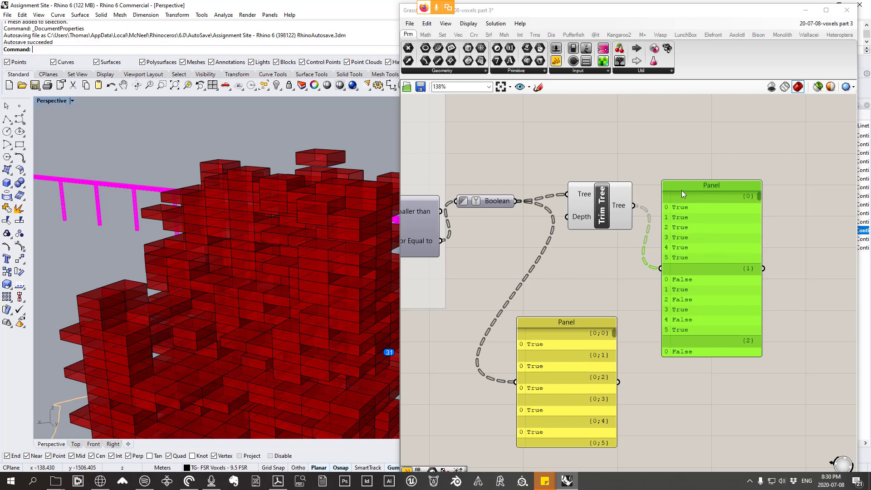
{"action": "scroll", "coordinate": [687, 290], "scroll_direction": "up", "scroll_amount": 2}
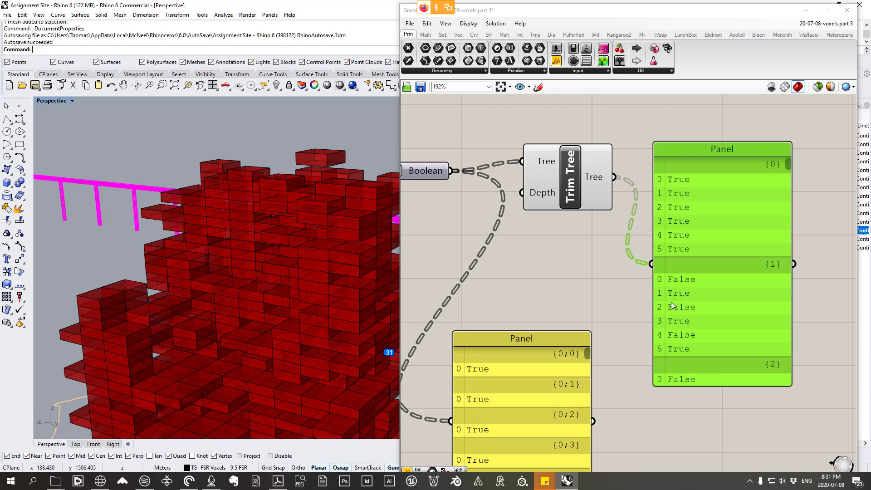
{"action": "scroll", "coordinate": [676, 210], "scroll_direction": "down", "scroll_amount": 4}
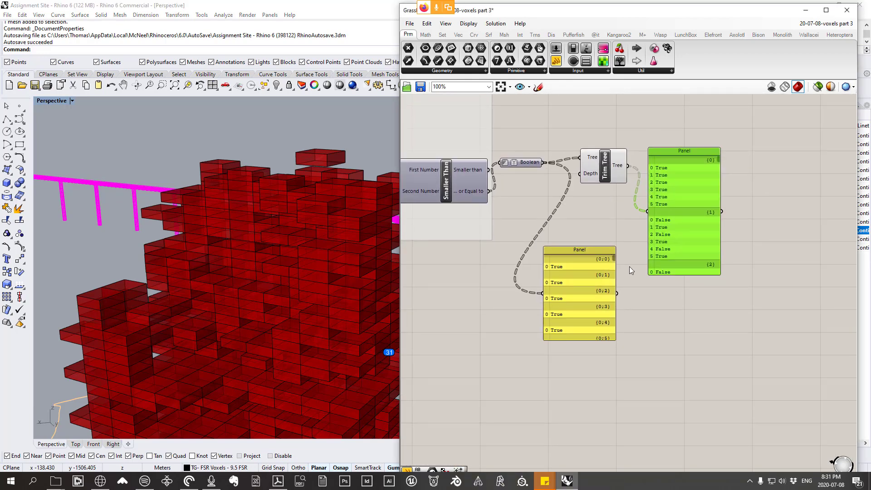
Step: Delete the entire old set of wired component groups beside the rebuilt voxel definition, and save the Grasshopper file
{"action": "scroll", "coordinate": [540, 159], "scroll_direction": "down", "scroll_amount": 5}
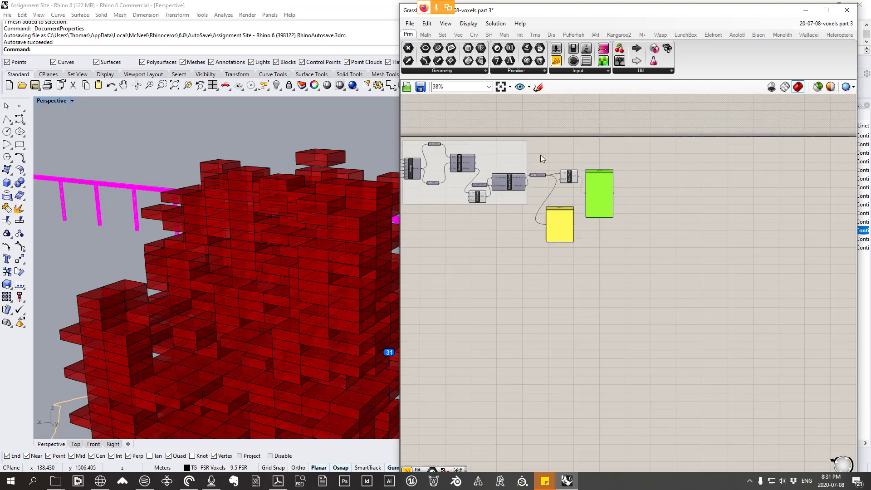
{"action": "scroll", "coordinate": [545, 151], "scroll_direction": "down", "scroll_amount": 8}
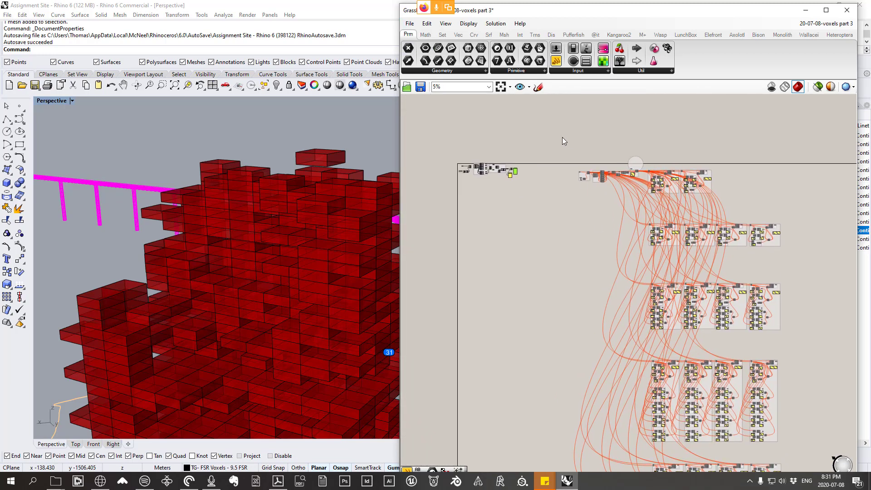
{"action": "left_click_drag", "start_coordinate": [562, 137], "coordinate": [808, 469]}
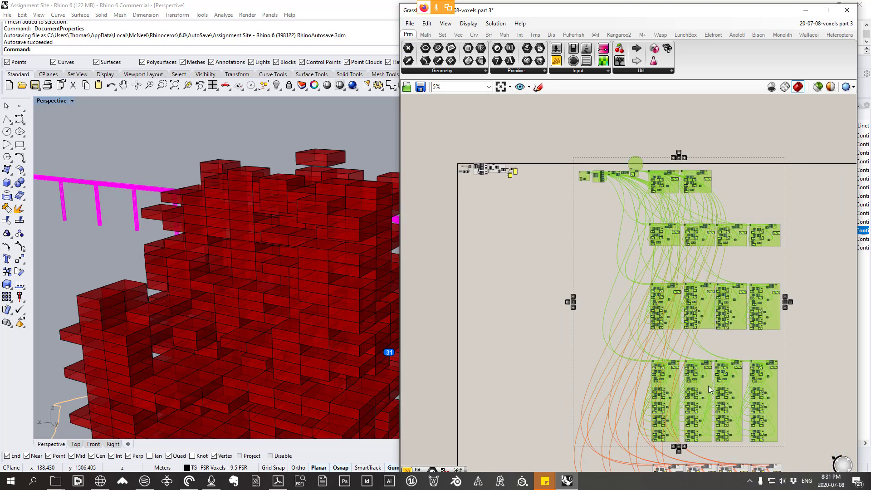
{"action": "right_click_drag", "start_coordinate": [697, 351], "coordinate": [619, 186]}
{"action": "left_click_drag", "start_coordinate": [763, 426], "coordinate": [550, 292], "text": "shift"}
{"action": "right_click_drag", "start_coordinate": [549, 299], "coordinate": [593, 414]}
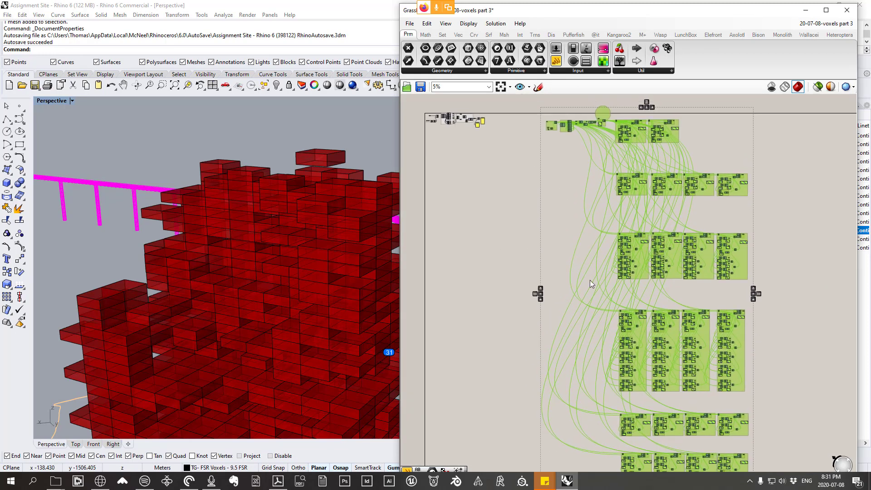
{"action": "key", "text": "Delete"}
{"action": "scroll", "coordinate": [576, 188], "scroll_direction": "up", "scroll_amount": 5}
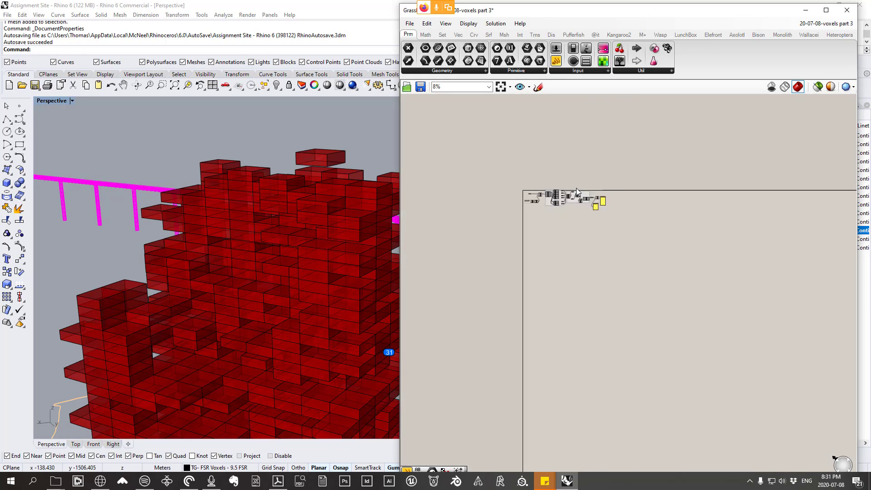
{"action": "scroll", "coordinate": [626, 245], "scroll_direction": "up", "scroll_amount": 2}
{"action": "key", "text": "ctrl+s"}
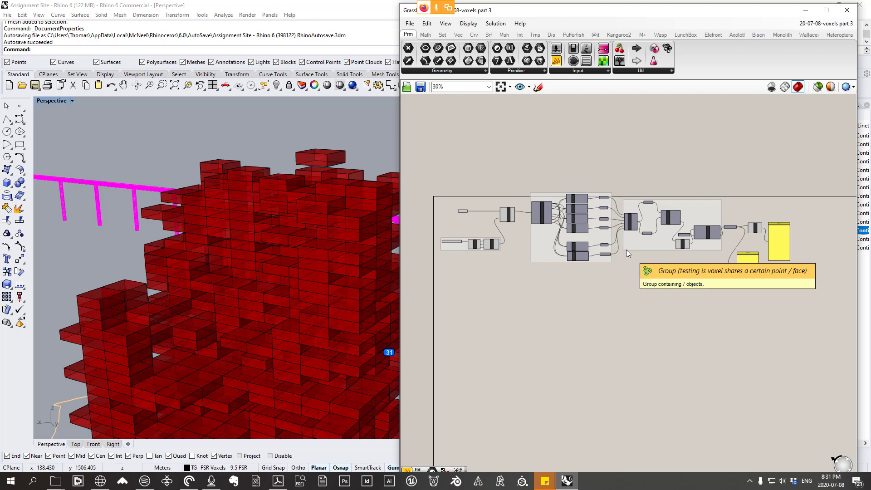
Step: Open the PDF 557C-482F-2020-Assignment 02 from the Syllabus - Assignments folder of Arch 577C Ends 482F
{"action": "left_click", "coordinate": [55, 481]}
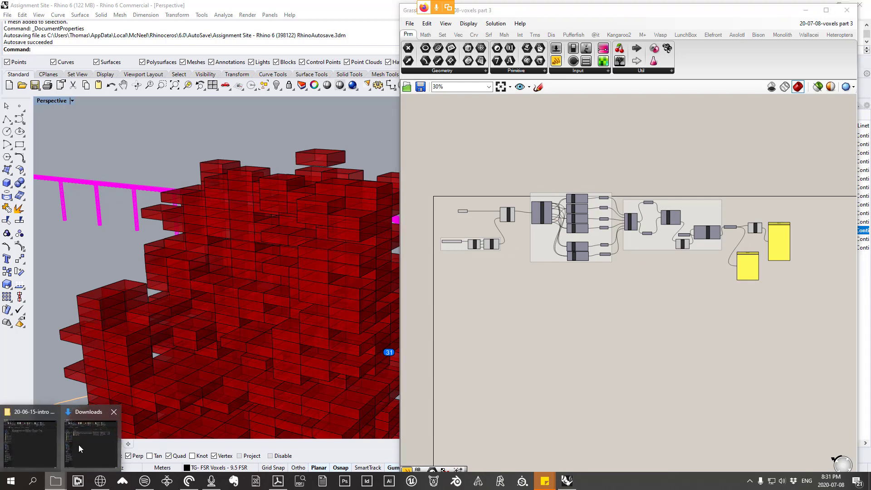
{"action": "left_click", "coordinate": [40, 449]}
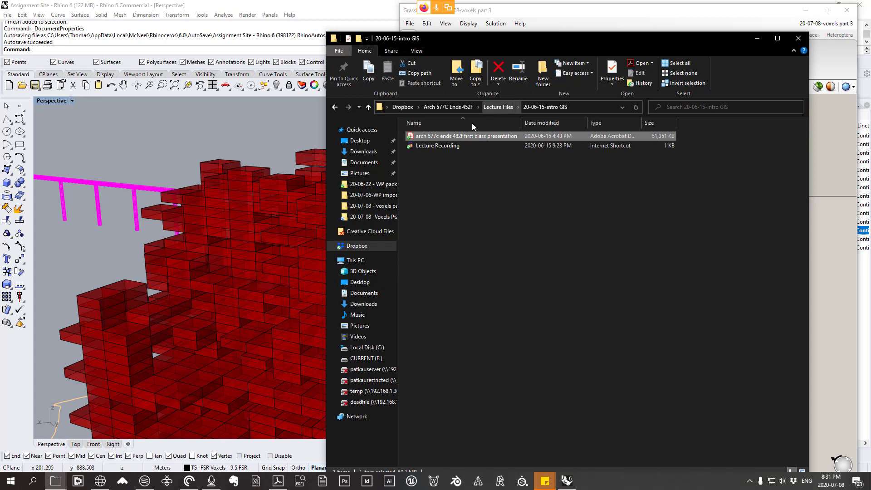
{"action": "left_click", "coordinate": [457, 106]}
{"action": "double_click", "coordinate": [431, 146]}
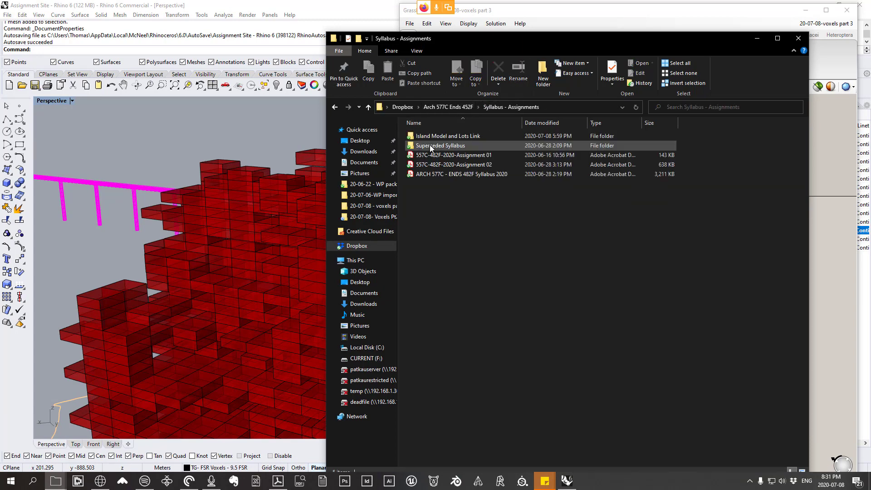
{"action": "double_click", "coordinate": [467, 164]}
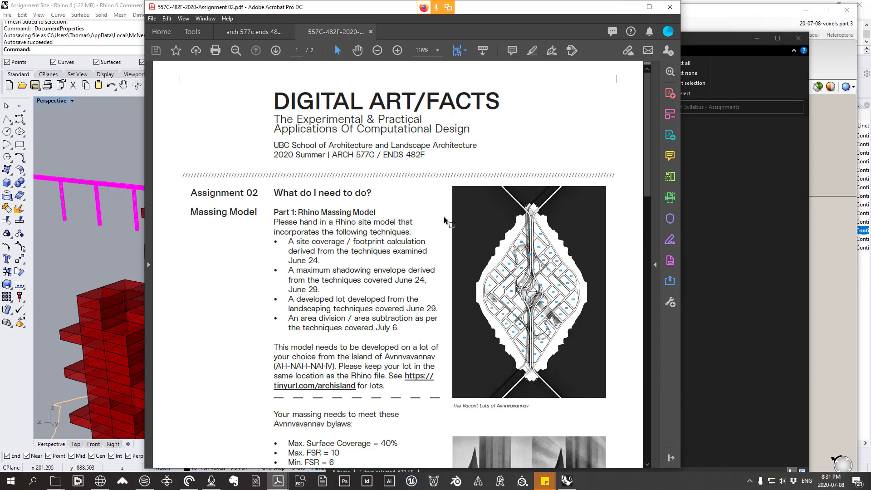
Step: Review the Assignment 02 brief's massing requirements, bylaws, deliverables and submission instructions, and return to the Grasshopper definition
{"action": "scroll", "coordinate": [442, 218], "scroll_direction": "down", "scroll_amount": 15}
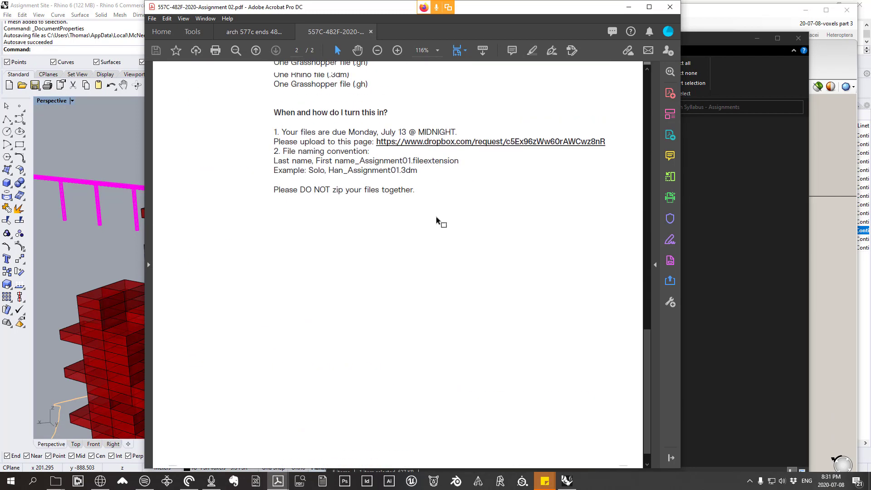
{"action": "scroll", "coordinate": [436, 217], "scroll_direction": "up", "scroll_amount": 3}
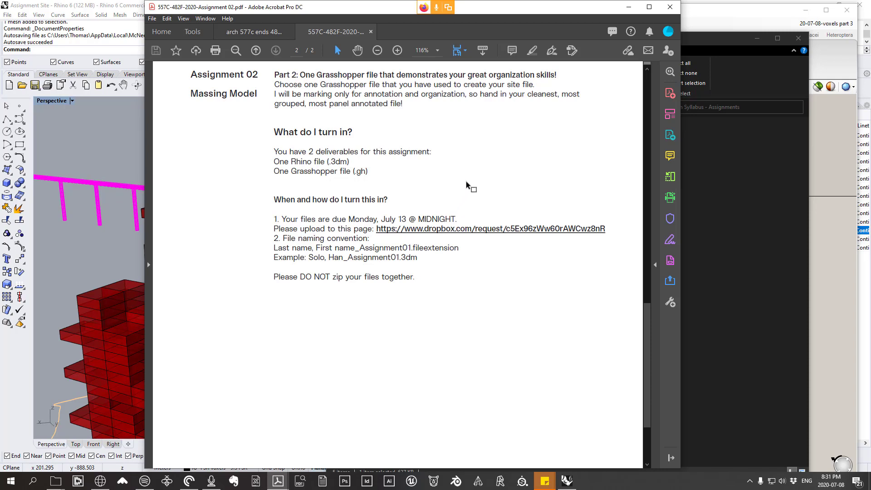
{"action": "scroll", "coordinate": [467, 181], "scroll_direction": "up", "scroll_amount": 10}
{"action": "scroll", "coordinate": [466, 178], "scroll_direction": "up", "scroll_amount": 5}
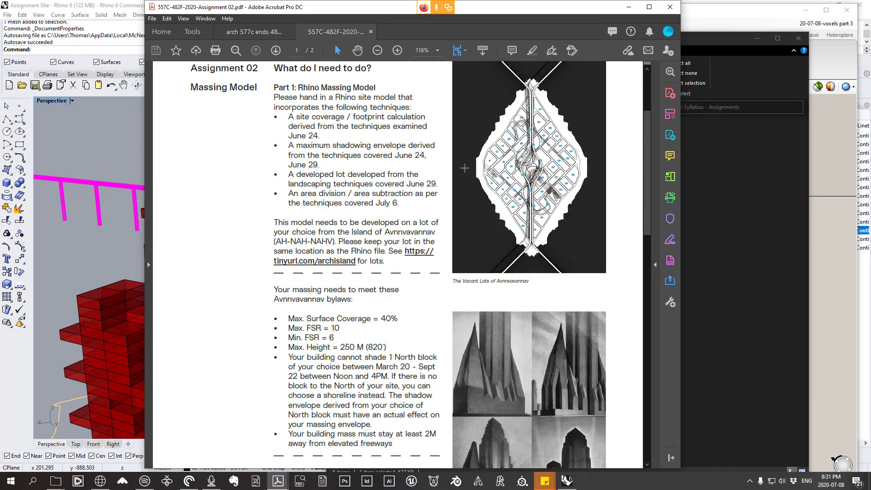
{"action": "scroll", "coordinate": [464, 167], "scroll_direction": "up", "scroll_amount": 3}
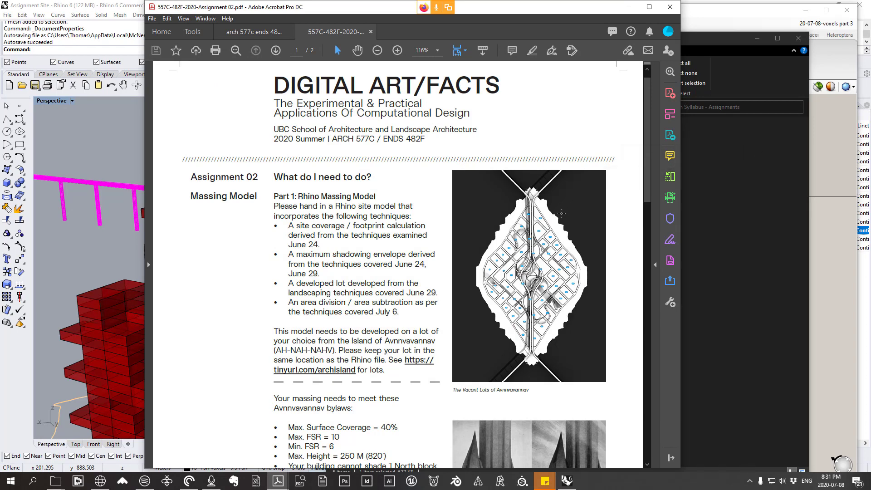
{"action": "scroll", "coordinate": [545, 210], "scroll_direction": "down", "scroll_amount": 1}
{"action": "scroll", "coordinate": [545, 210], "scroll_direction": "down", "scroll_amount": 13}
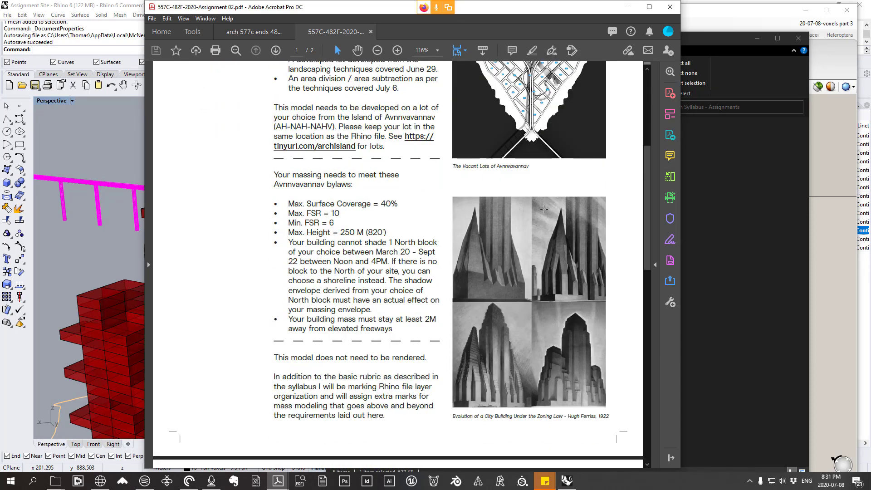
{"action": "scroll", "coordinate": [543, 211], "scroll_direction": "down", "scroll_amount": 10}
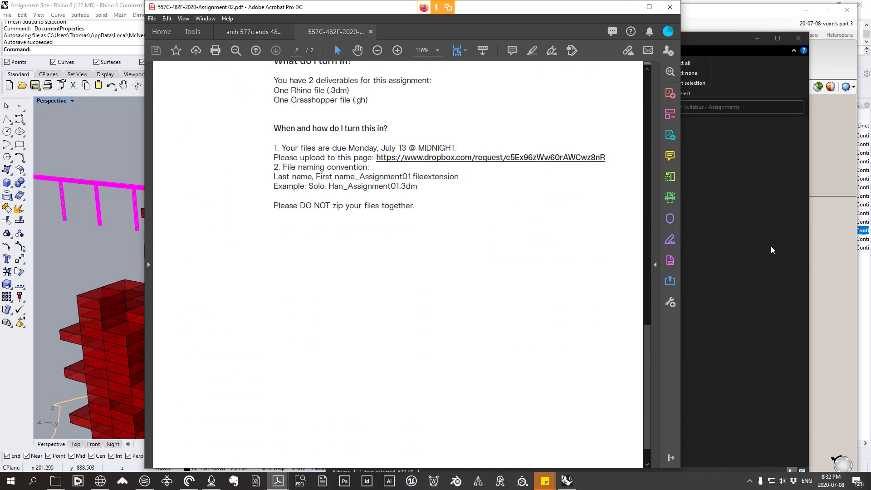
{"action": "left_click", "coordinate": [759, 240]}
{"action": "left_click", "coordinate": [290, 220]}
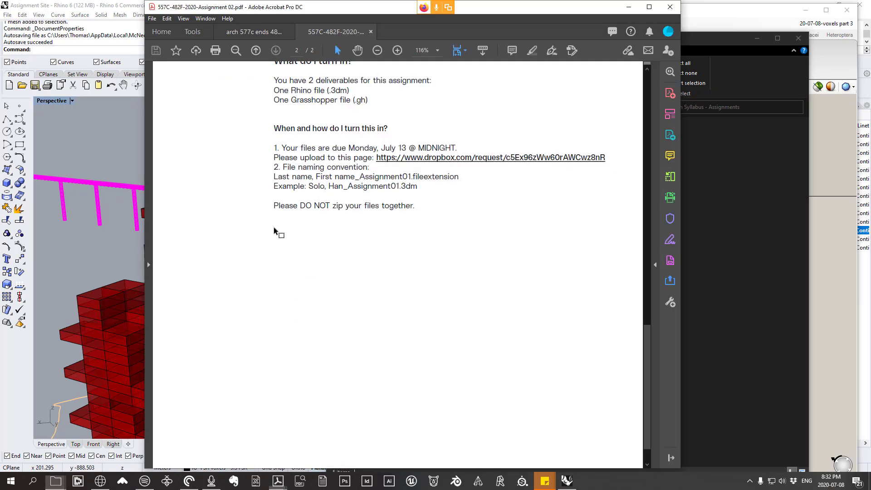
{"action": "left_click", "coordinate": [835, 229]}
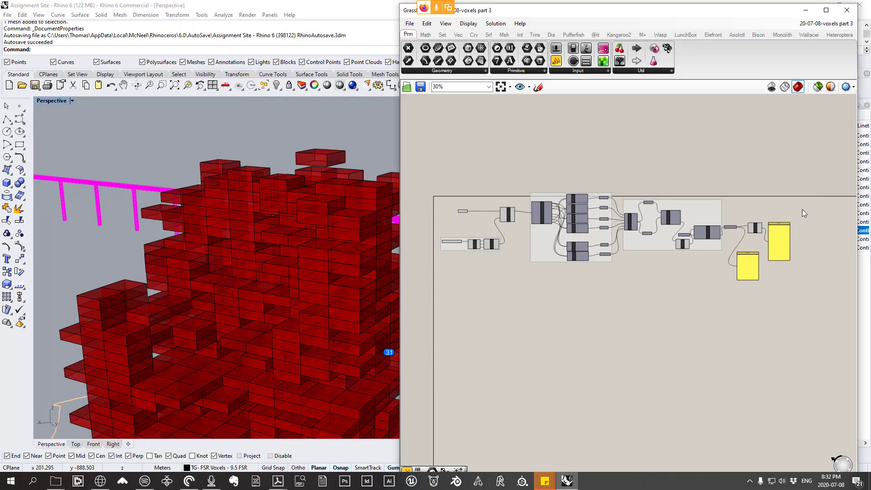